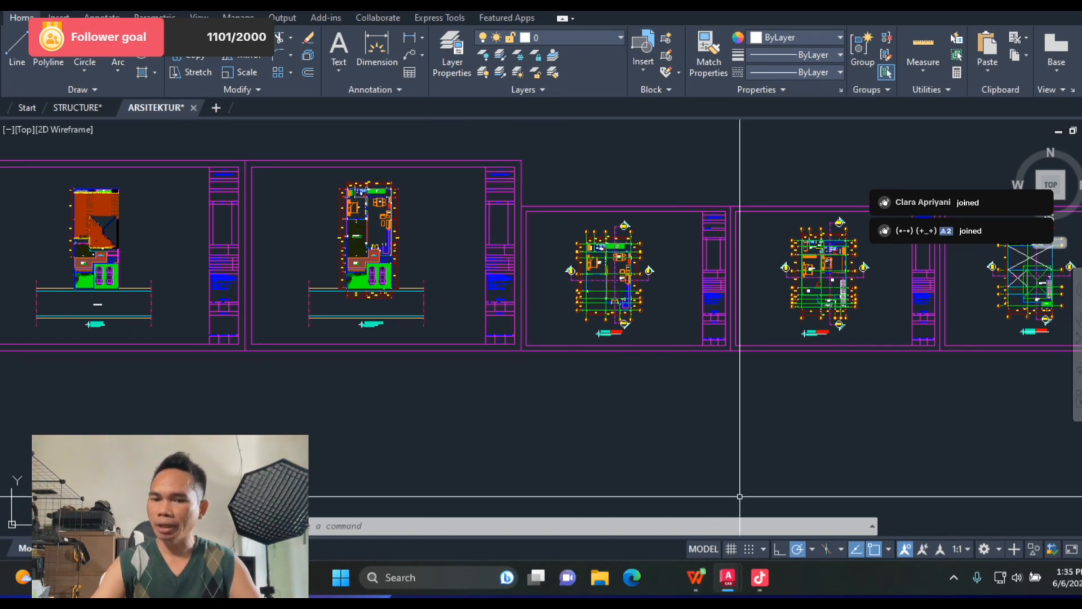
Step: Check the earthwork quantity sheet in WPS Spreadsheets, and review the site plan and first floor plan in the ARSITEKTUR drawing in AutoCAD
key("alt+Tab")
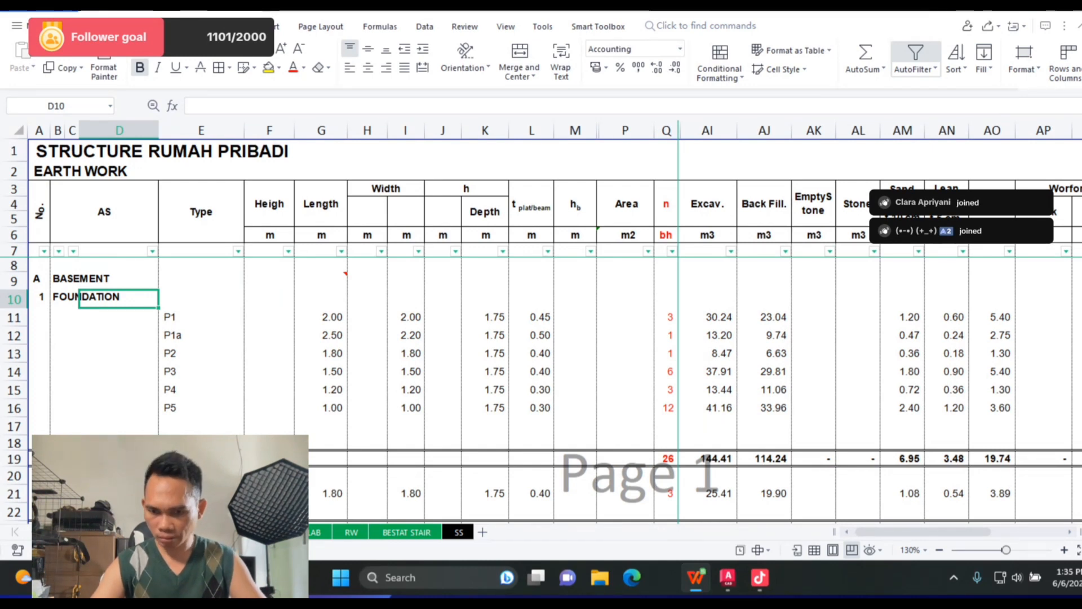
key("alt+Tab")
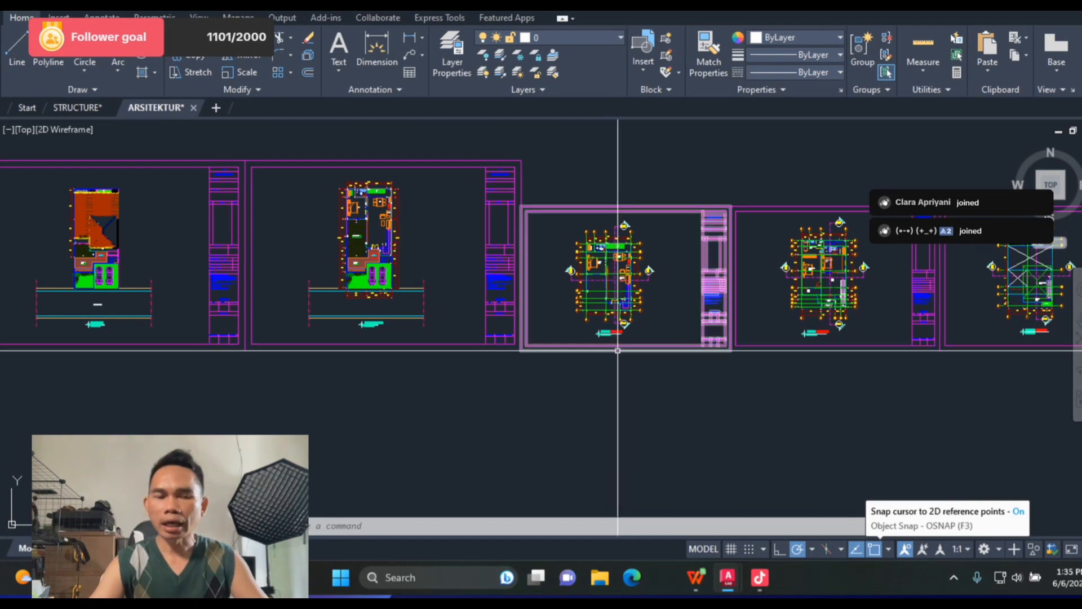
scroll(733, 330, "down", 3)
scroll(460, 259, "up", 1)
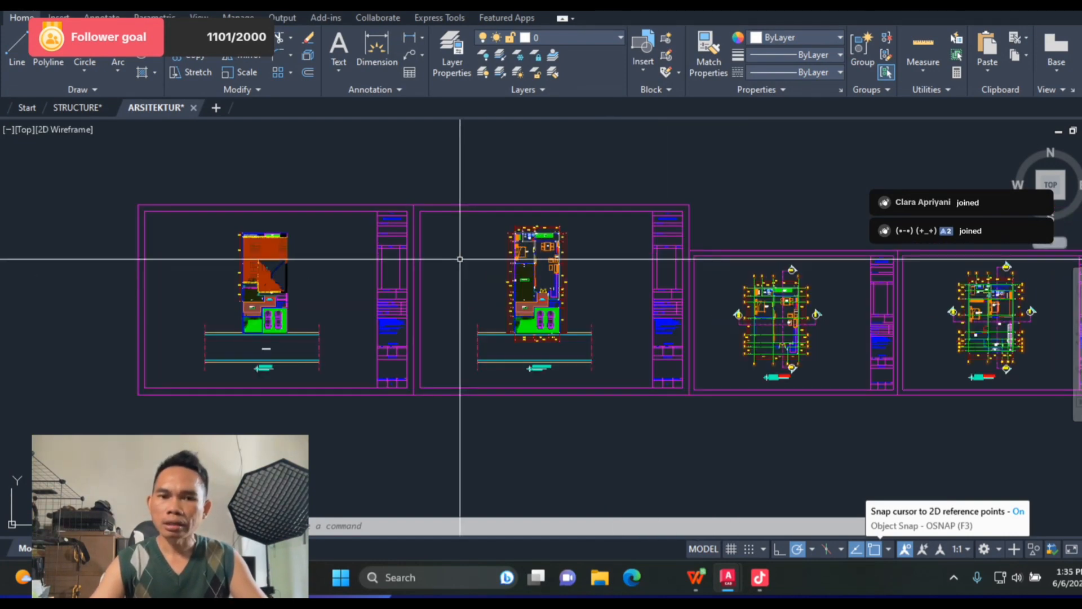
scroll(225, 299, "up", 5)
scroll(225, 299, "down", 7)
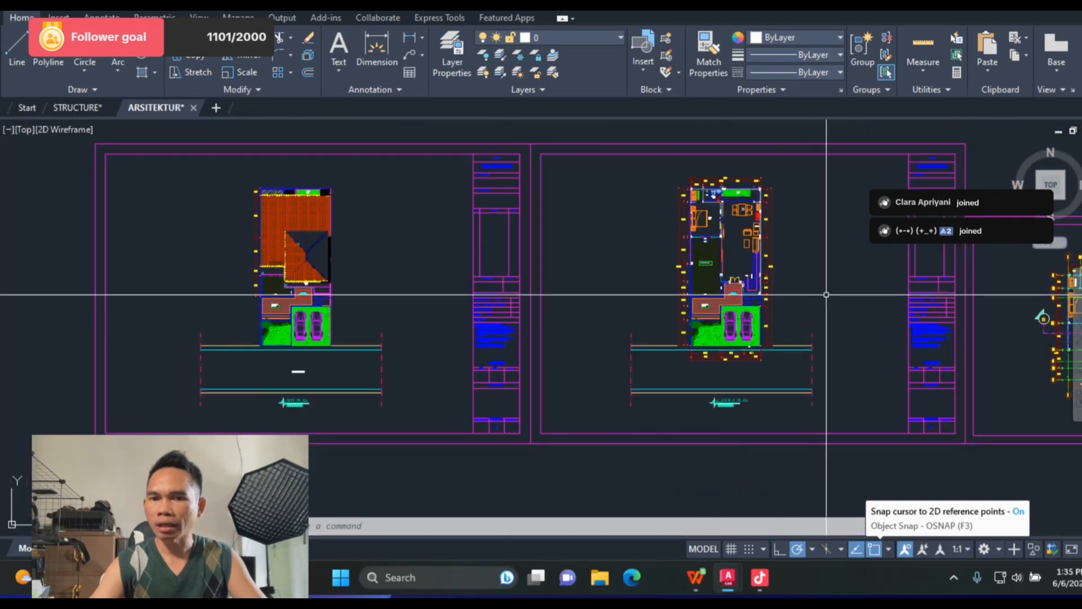
scroll(791, 263, "up", 4)
scroll(492, 276, "down", 5)
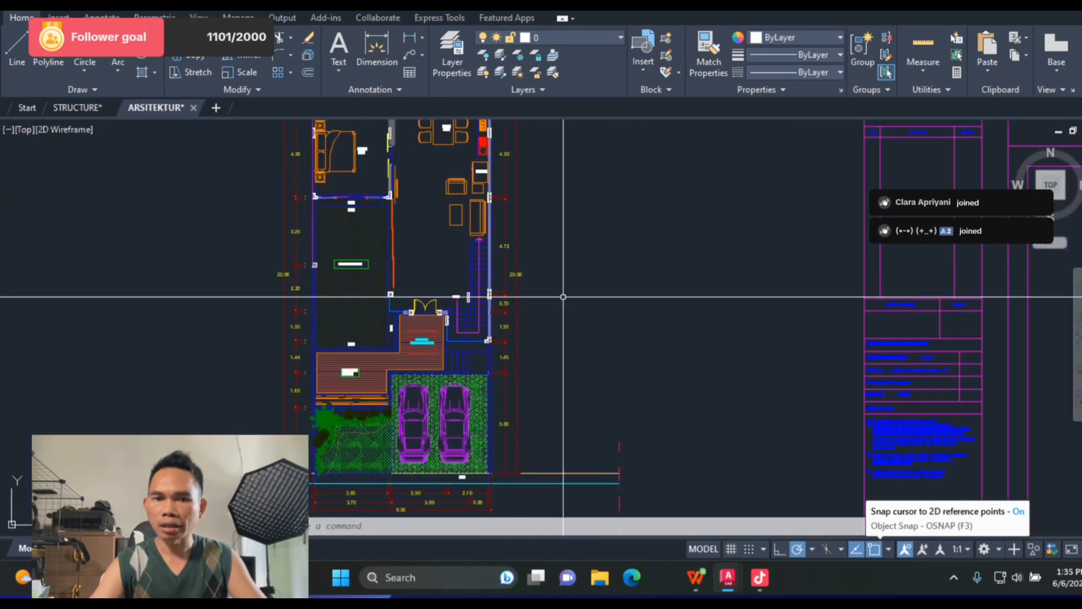
scroll(563, 296, "down", 4)
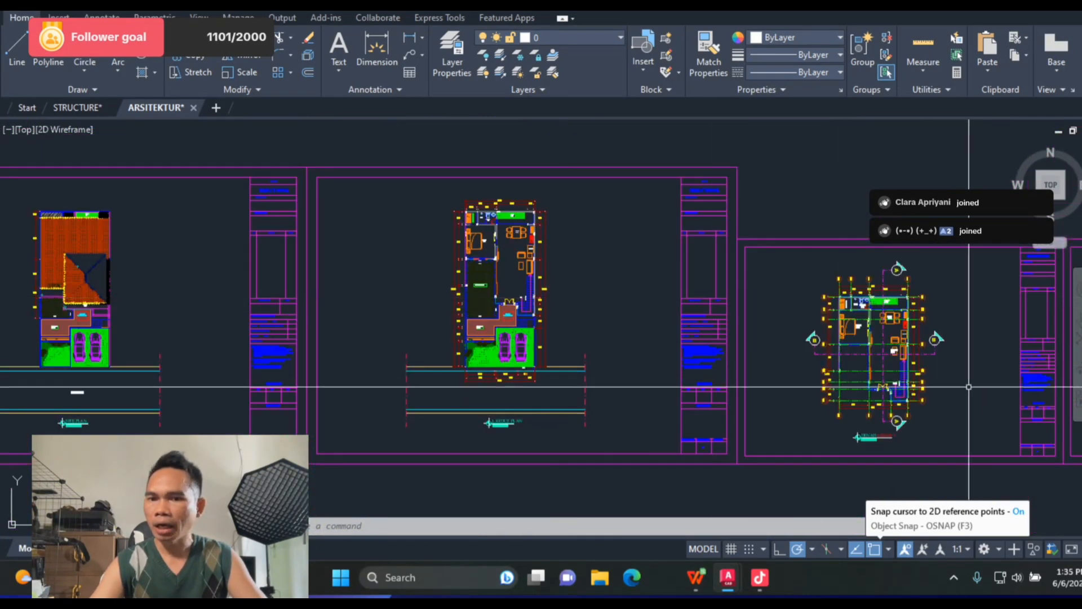
scroll(958, 386, "up", 7)
scroll(555, 278, "down", 6)
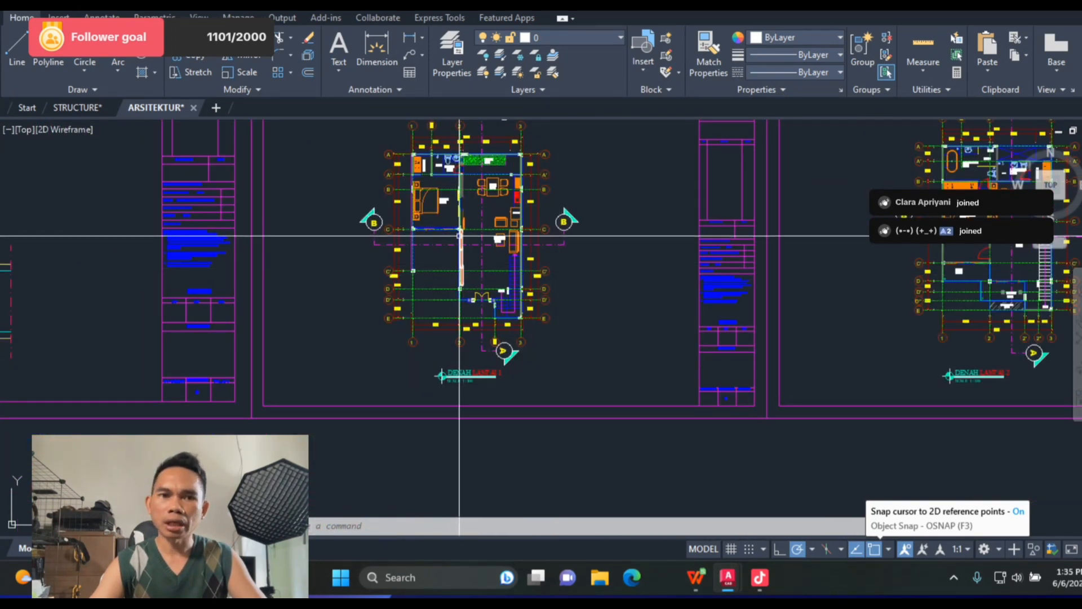
Step: Open the STRUCTURE drawing and examine the foundation plan's footing types, columns, tie beams and dimensions
left_click(77, 107)
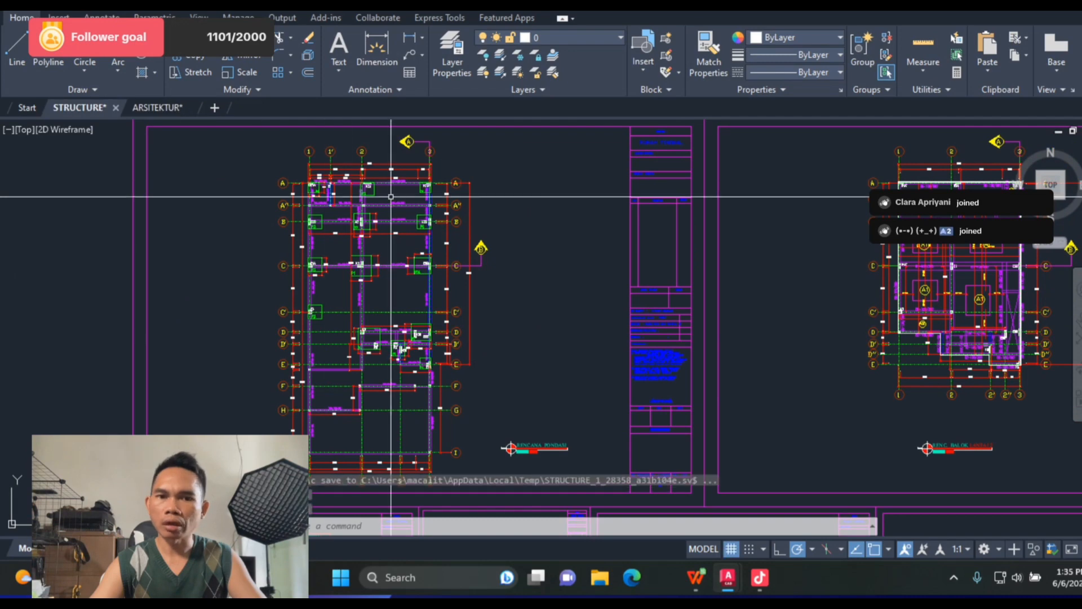
scroll(479, 194, "down", 4)
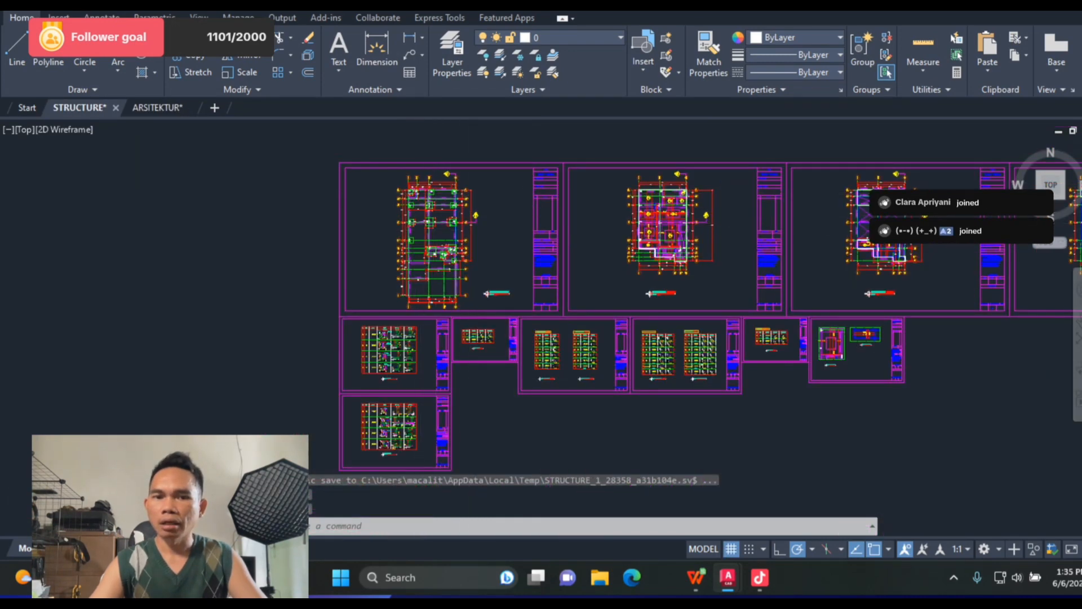
scroll(421, 212, "up", 10)
scroll(420, 212, "down", 4)
scroll(422, 253, "down", 2)
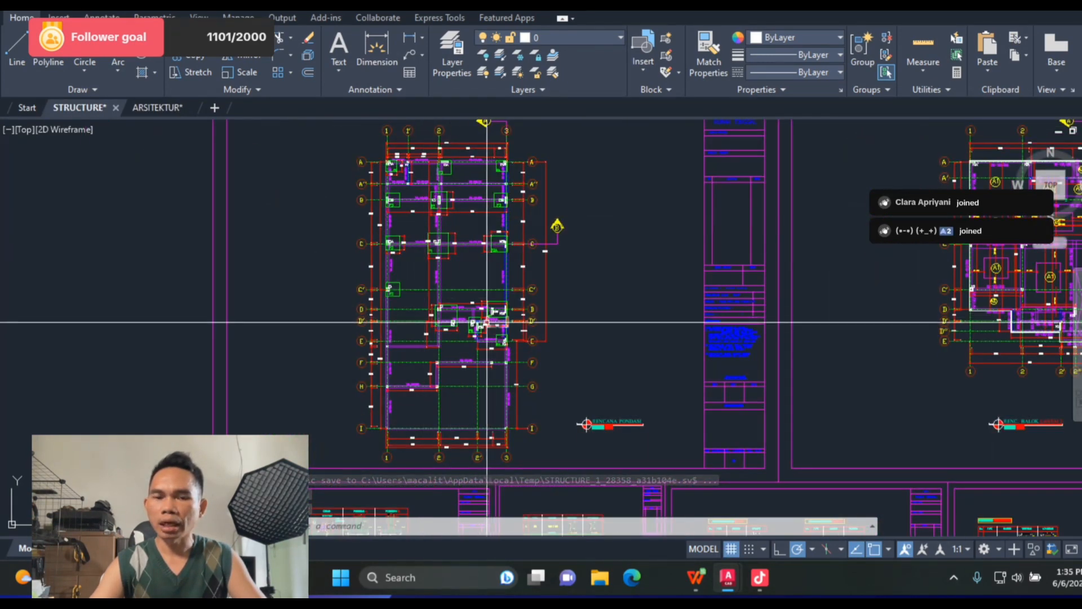
scroll(445, 334, "up", 7)
scroll(446, 334, "down", 4)
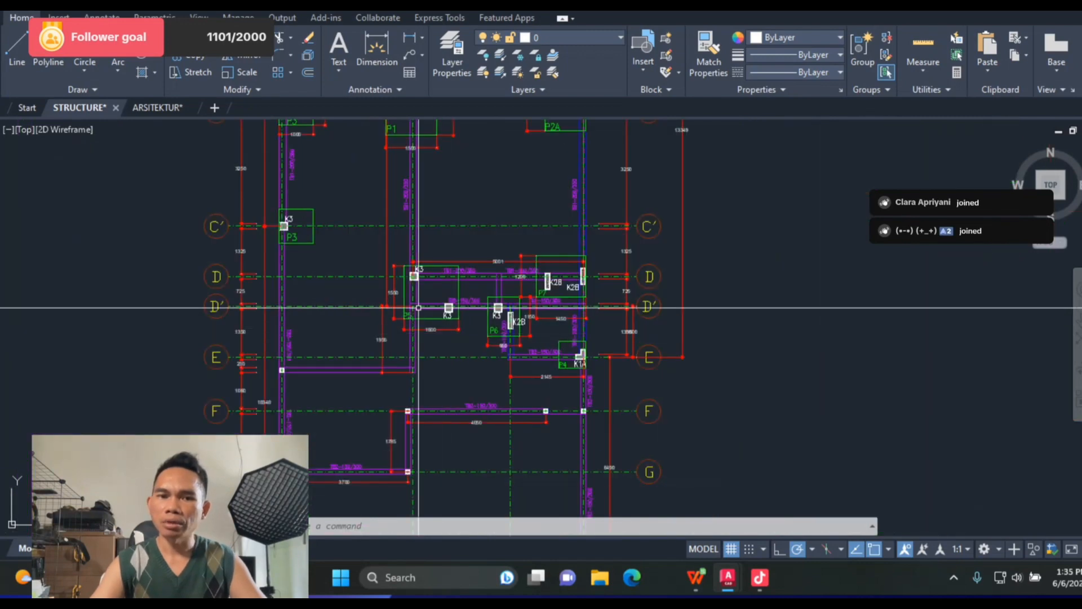
scroll(415, 298, "up", 8)
scroll(498, 343, "down", 4)
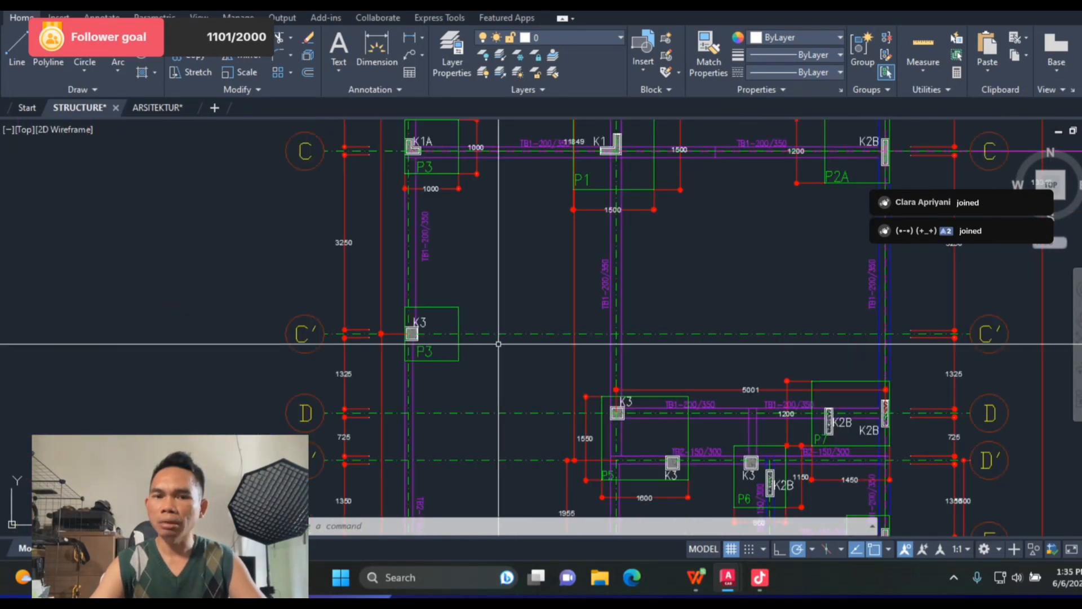
scroll(498, 344, "down", 4)
scroll(553, 293, "up", 8)
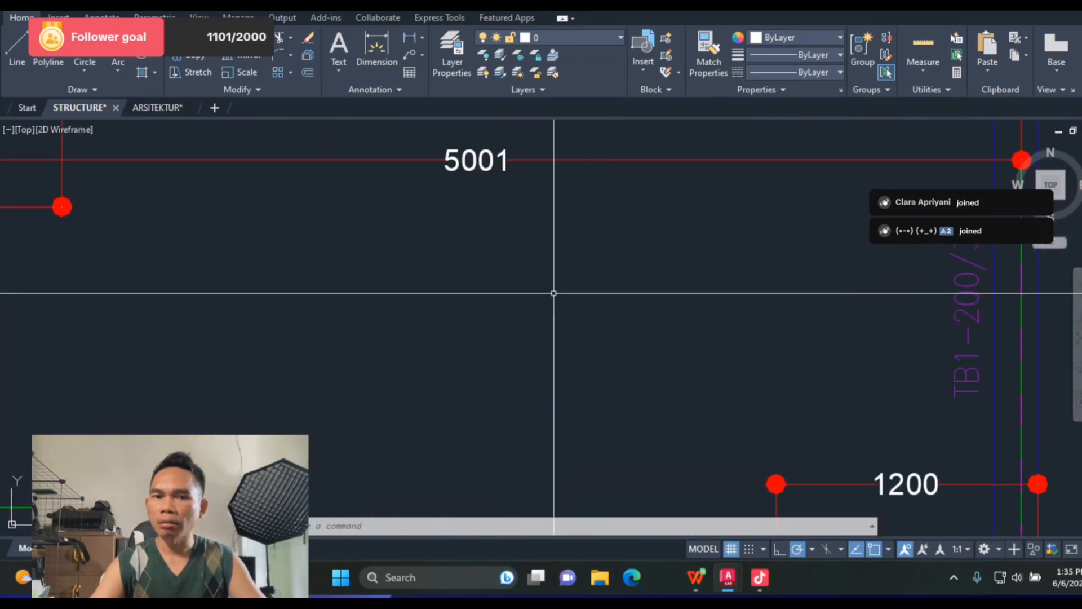
scroll(553, 293, "down", 3)
scroll(491, 319, "down", 4)
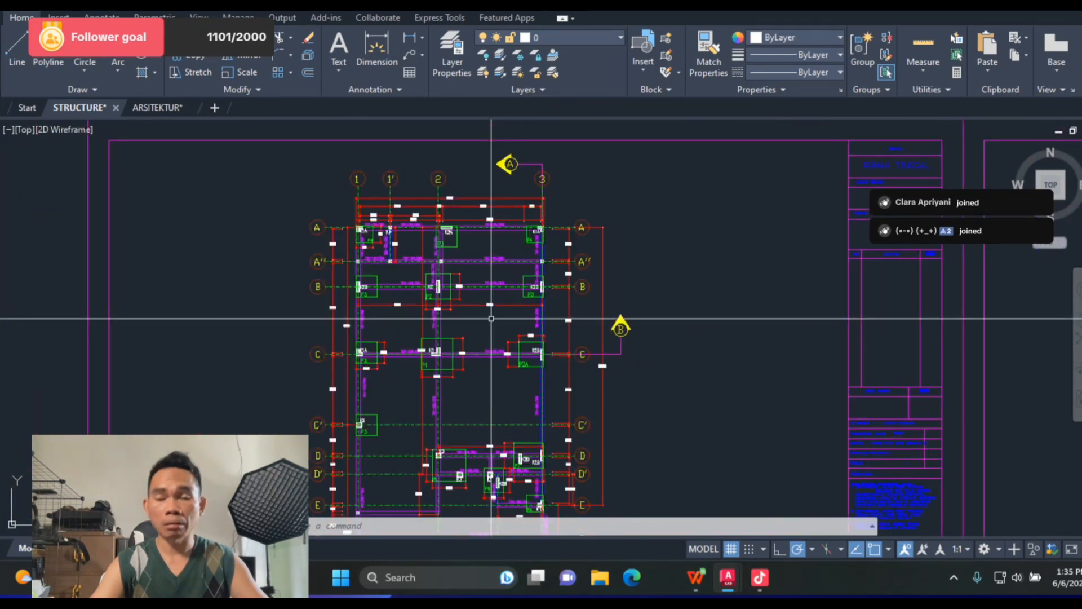
scroll(375, 234, "down", 4)
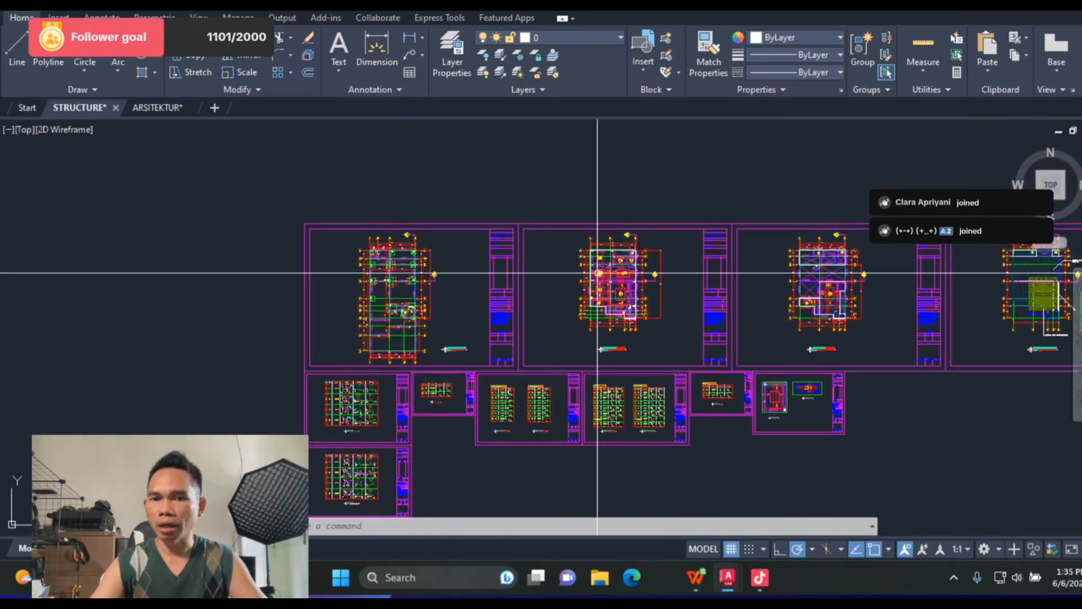
Step: Examine the beam and slab layout plans and the detail table for beams RB1 and RB2
scroll(601, 270, "up", 7)
scroll(445, 232, "down", 5)
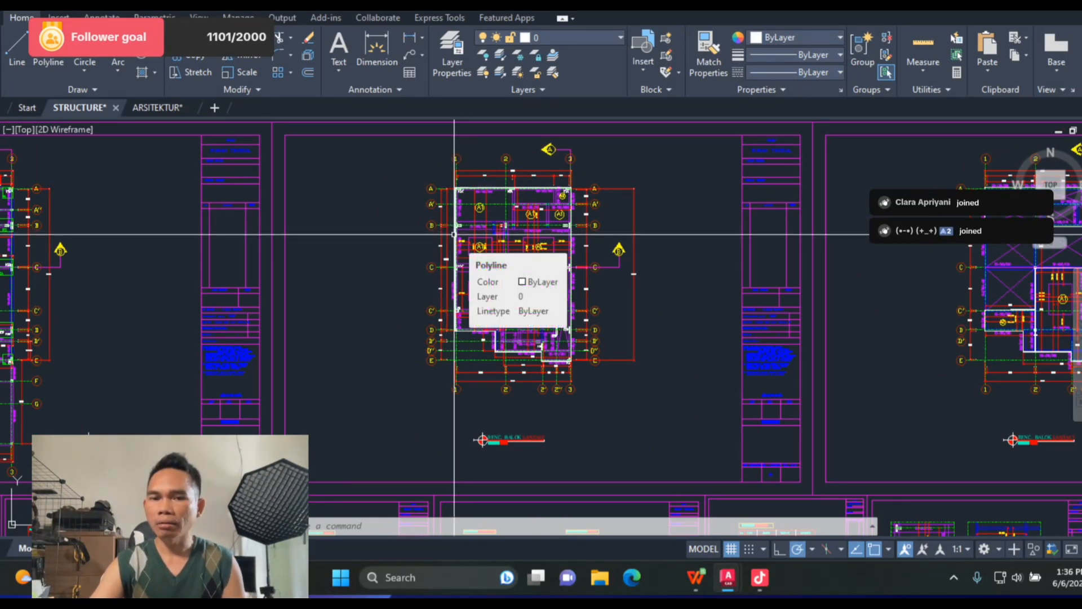
scroll(454, 233, "down", 3)
scroll(679, 268, "up", 8)
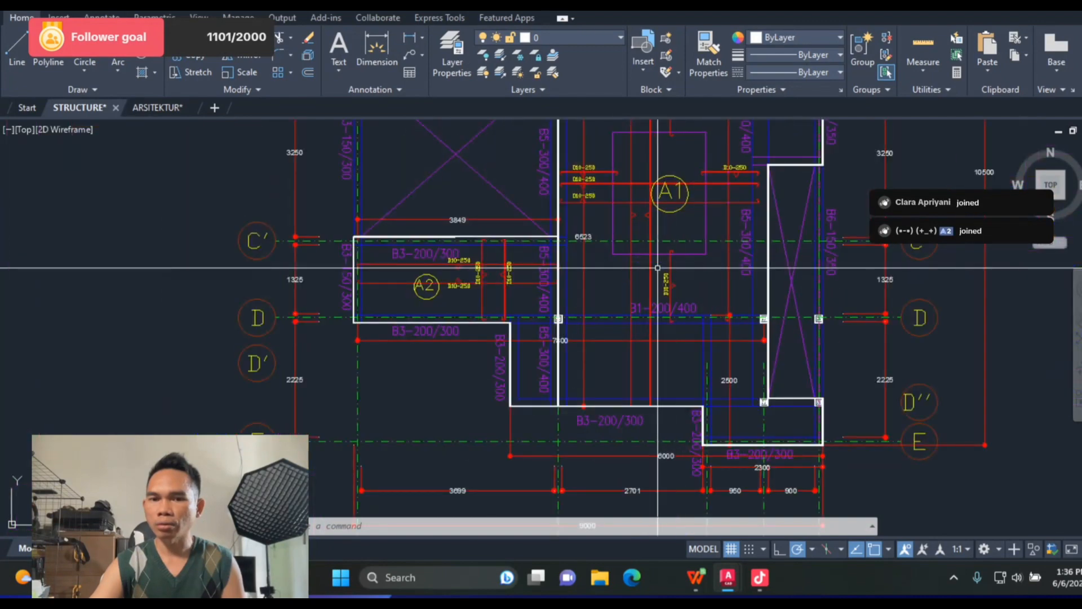
scroll(618, 268, "down", 8)
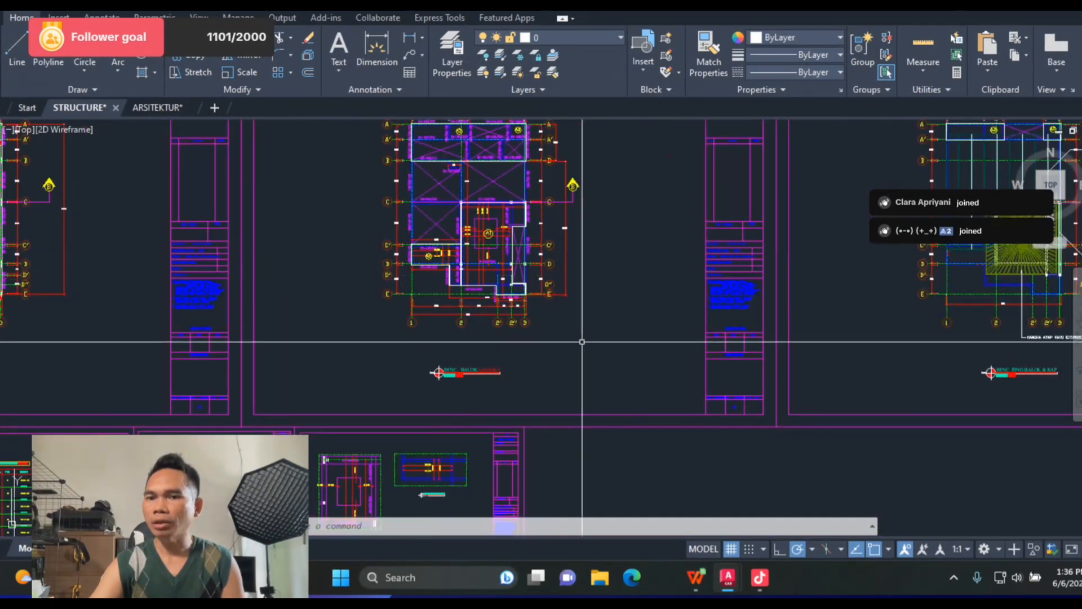
scroll(499, 401, "up", 10)
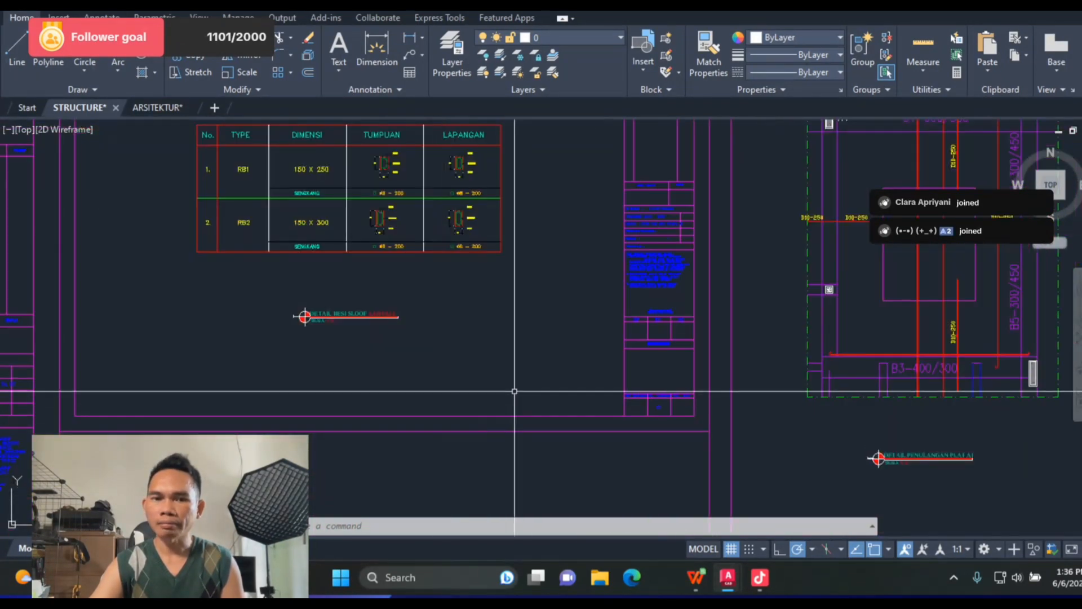
scroll(642, 320, "down", 3)
scroll(563, 270, "up", 8)
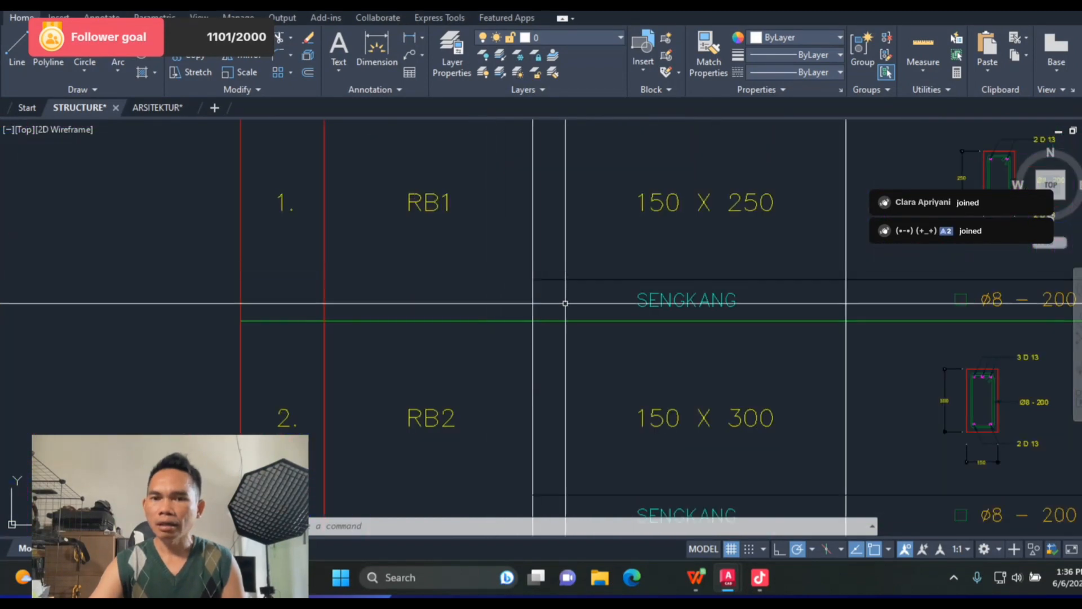
scroll(688, 286, "down", 8)
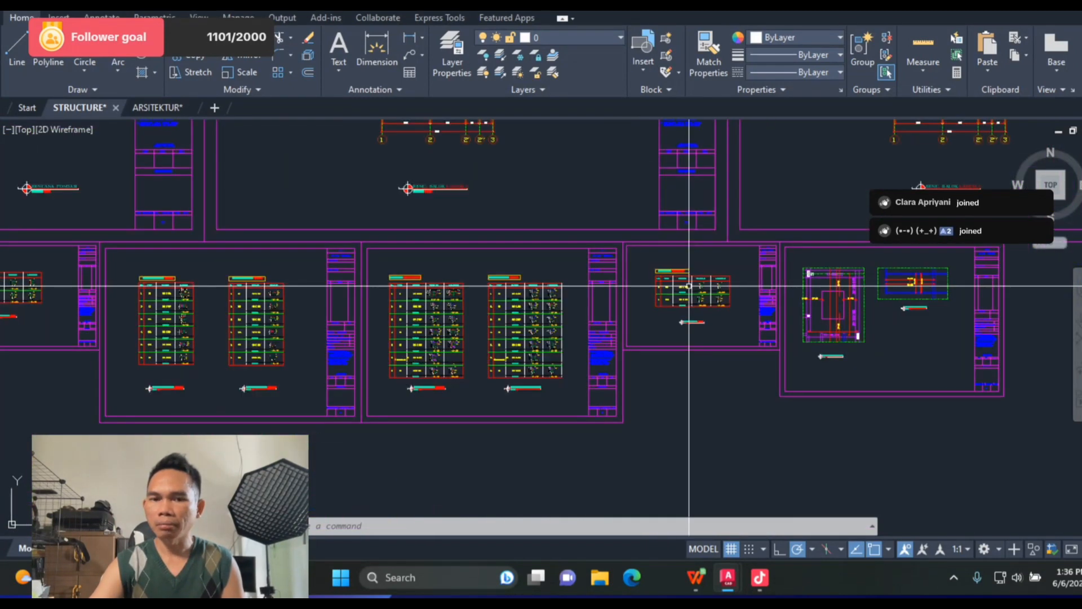
Step: Review the foundation plan's footing positions together with the structural section showing footings, columns and beams
scroll(498, 237, "up", 8)
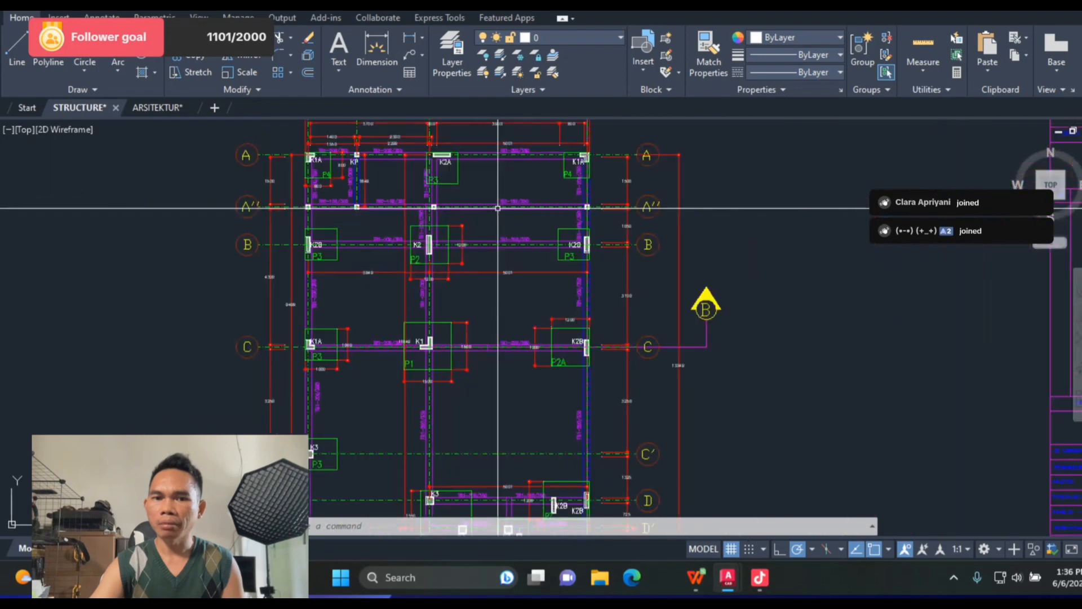
scroll(340, 307, "down", 4)
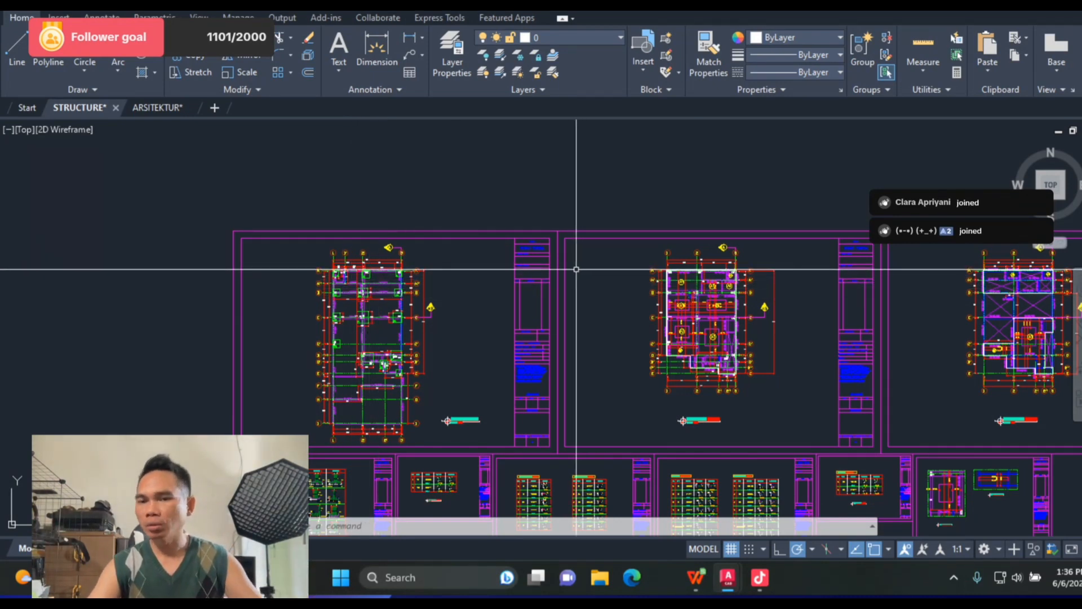
scroll(383, 248, "down", 5)
scroll(768, 235, "up", 10)
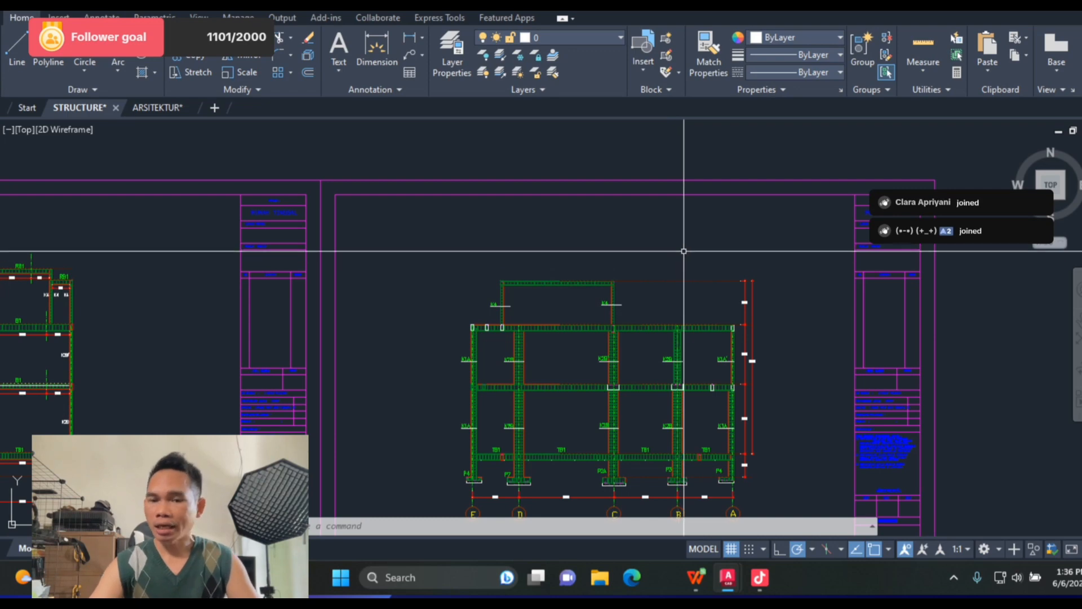
scroll(716, 235, "down", 5)
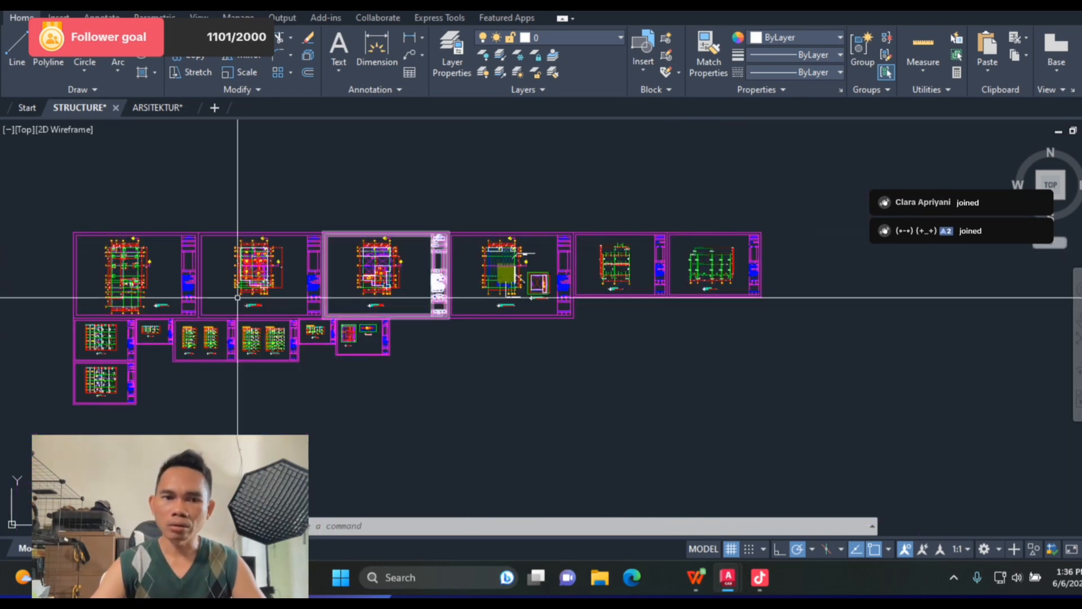
scroll(90, 304, "up", 5)
scroll(550, 400, "down", 3)
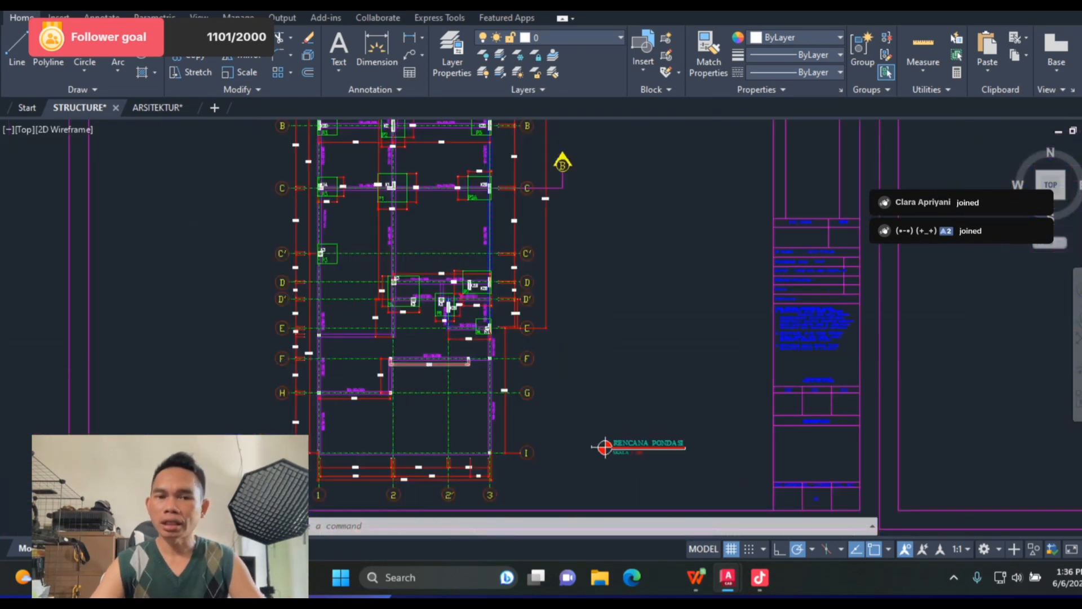
scroll(550, 400, "up", 5)
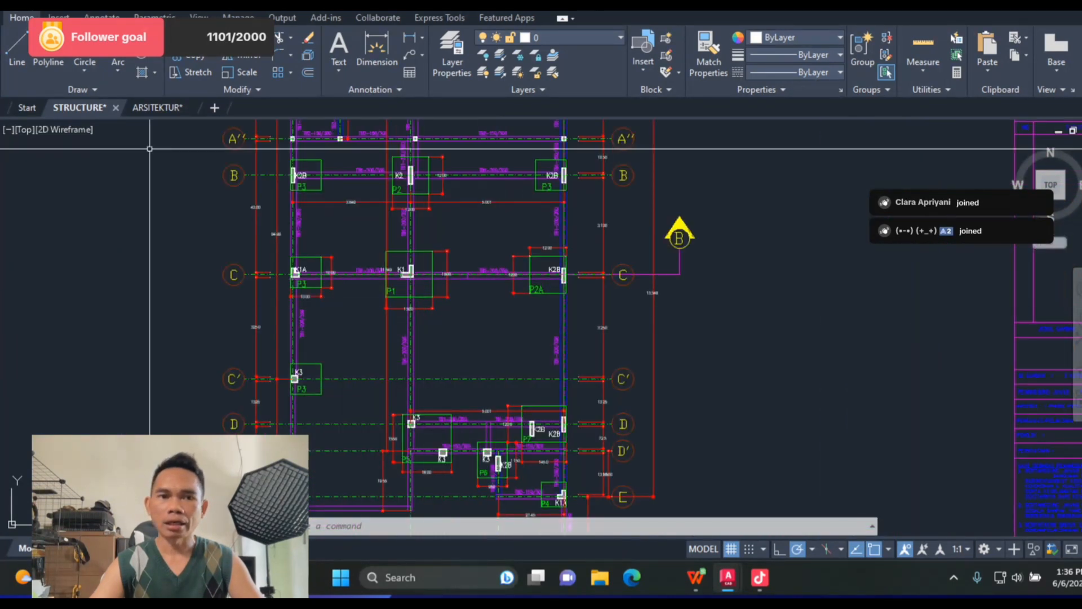
Step: Return to the ARSITEKTUR drawing and look over the floor plan sheets up to the roof-level plan
left_click(158, 107)
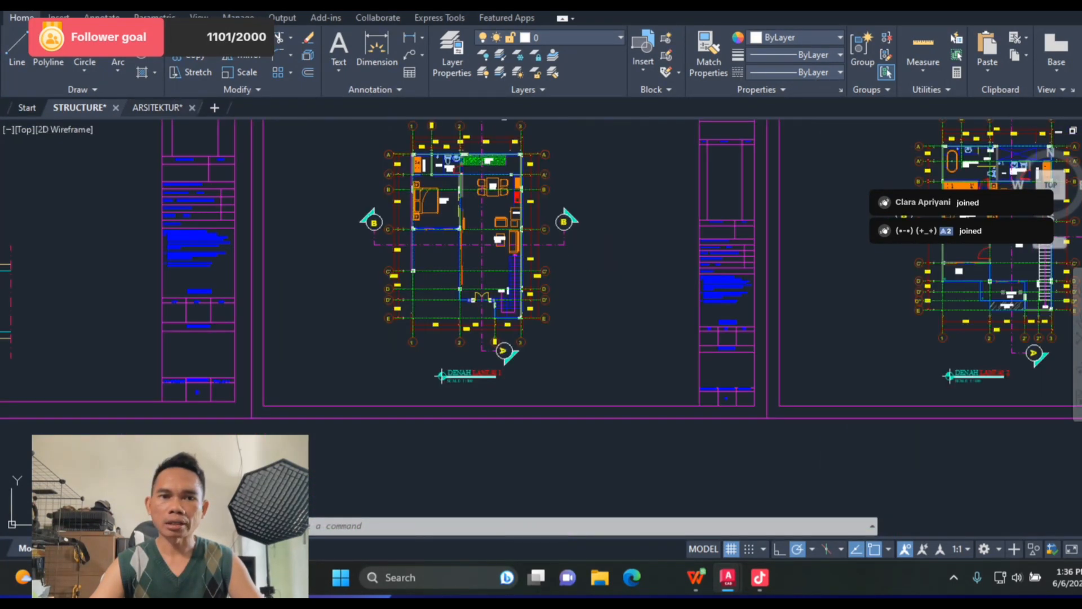
scroll(567, 265, "down", 5)
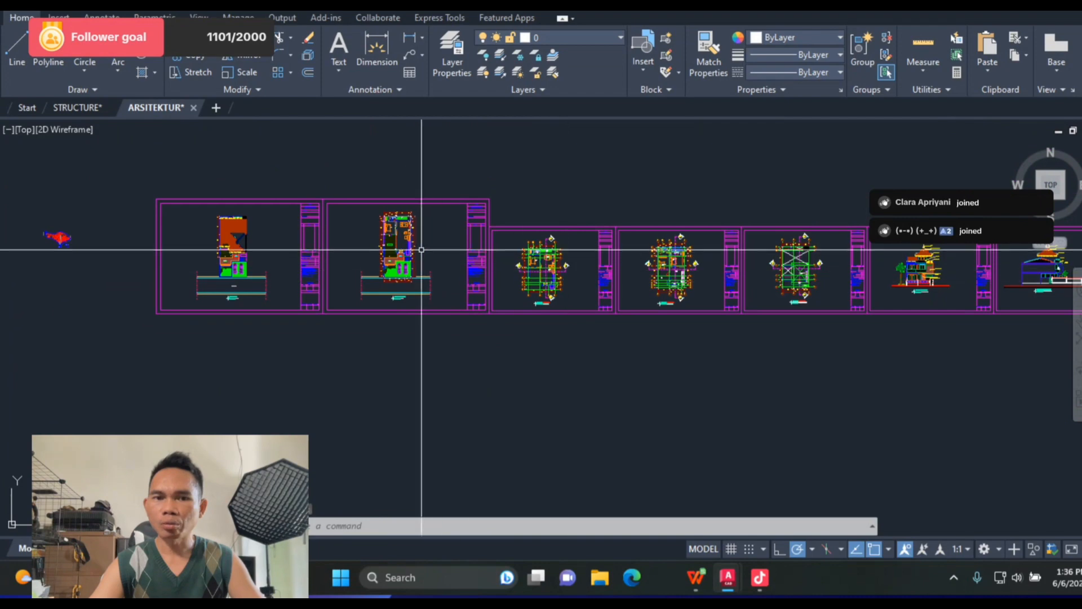
scroll(420, 242, "up", 5)
scroll(422, 249, "up", 2)
scroll(338, 248, "down", 4)
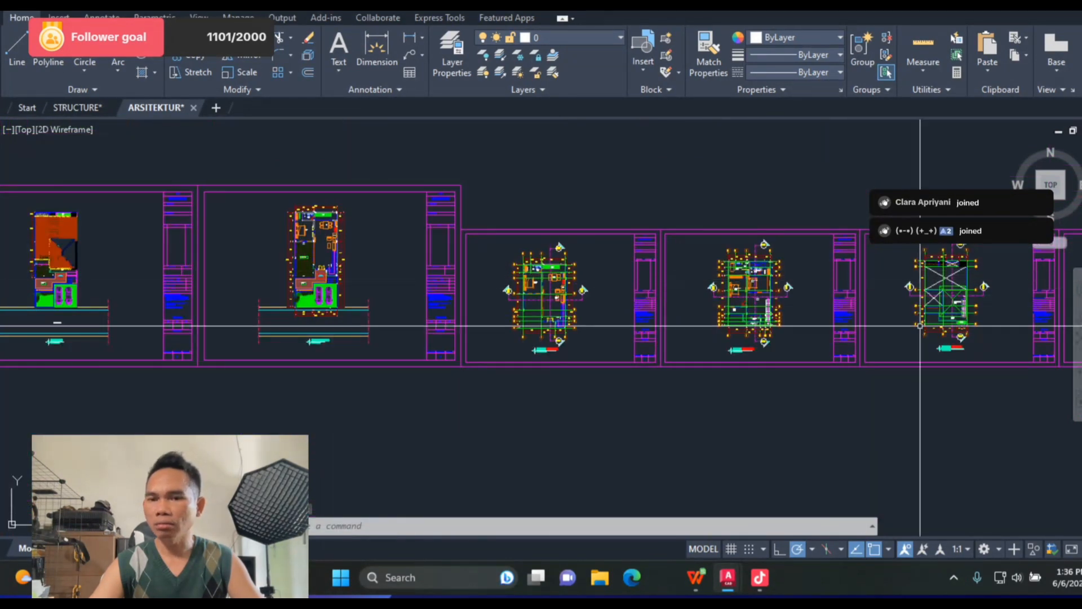
scroll(933, 322, "up", 2)
scroll(609, 284, "up", 5)
scroll(242, 277, "down", 5)
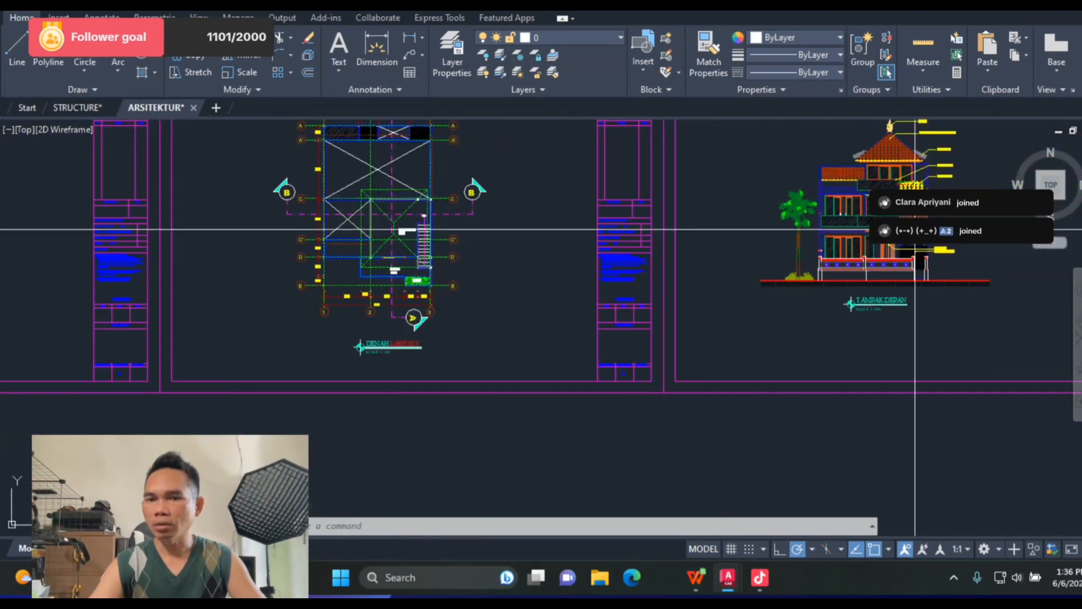
Step: Examine the front elevation's material notes for the wooden lattice, glass canopy roof and Balinese door
scroll(885, 239, "up", 4)
scroll(564, 234, "down", 3)
scroll(564, 235, "up", 5)
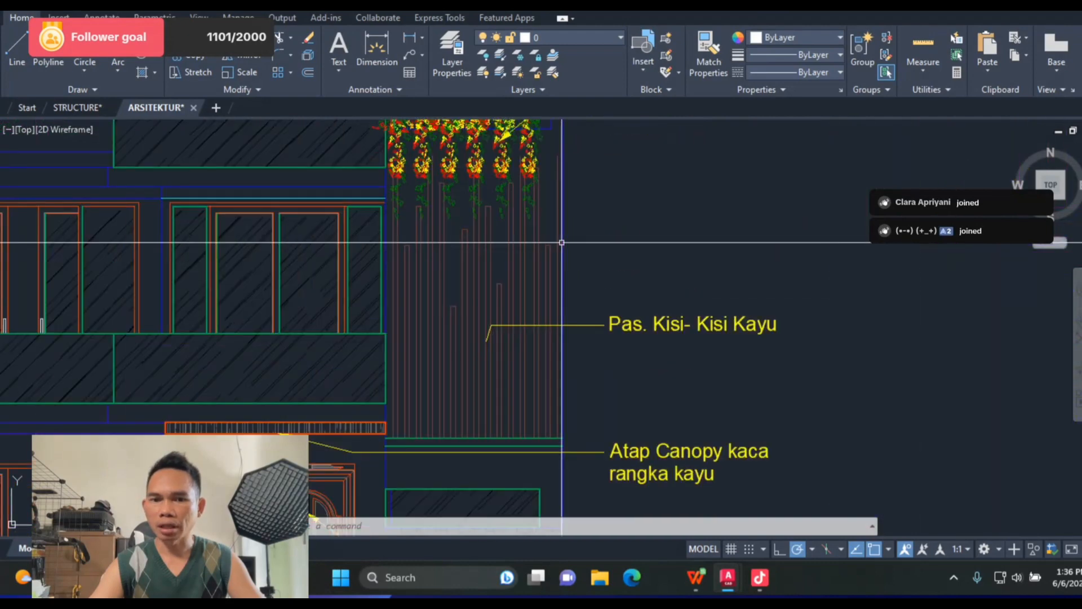
scroll(699, 338, "down", 4)
scroll(671, 355, "up", 2)
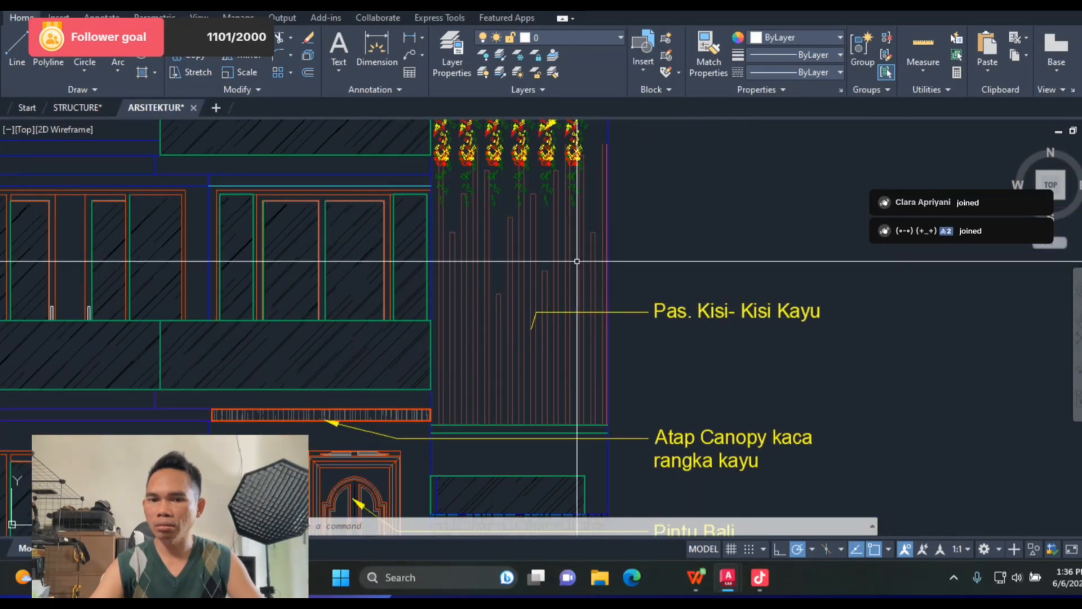
scroll(572, 258, "down", 3)
scroll(446, 309, "up", 3)
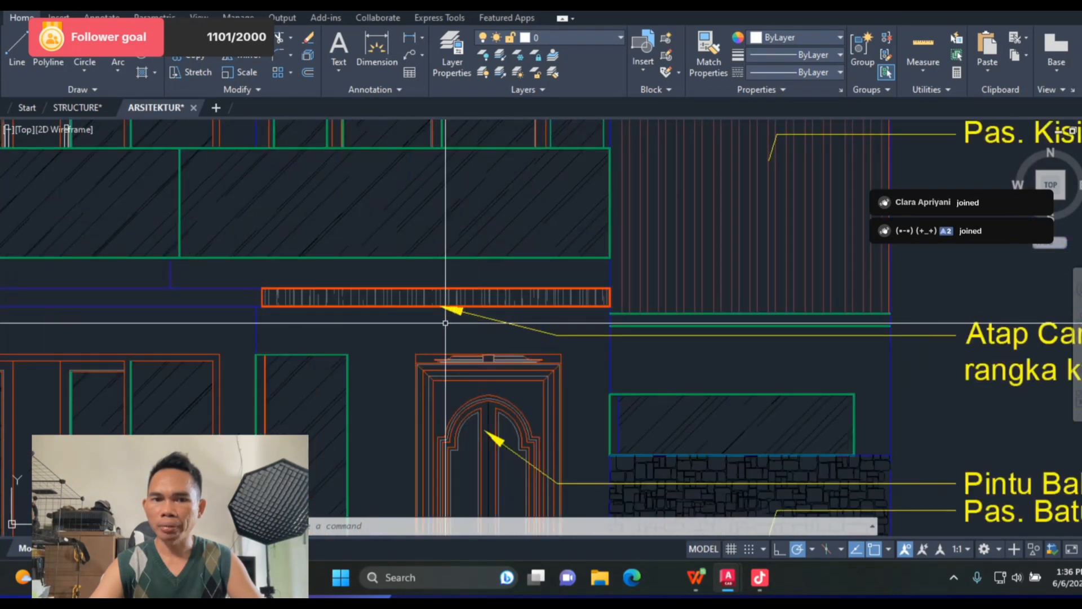
scroll(350, 295, "down", 6)
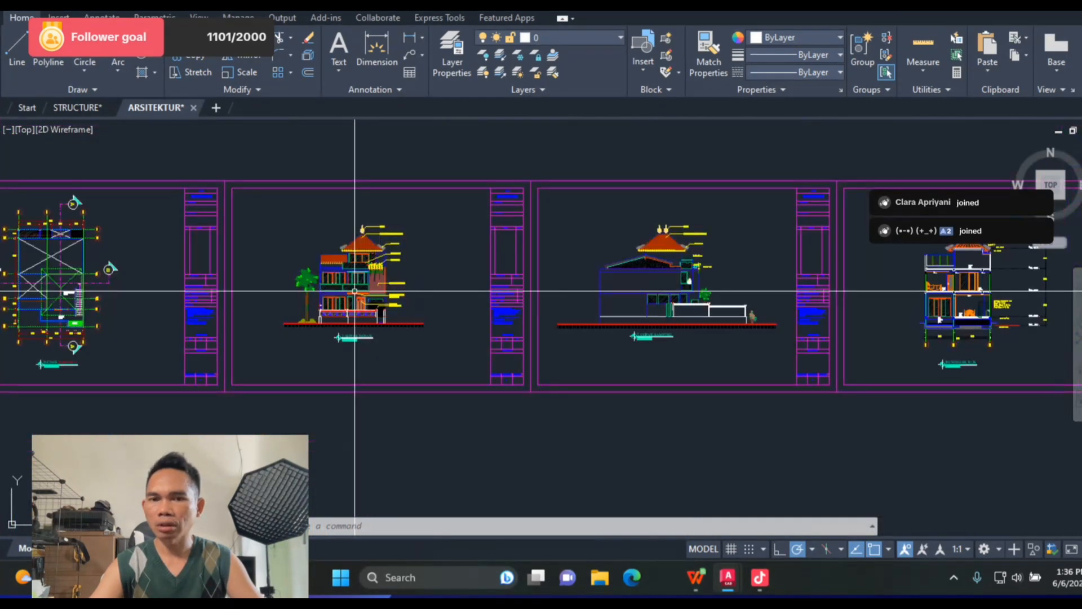
Step: Examine the side elevation's roof notes, including the Murda ornaments, the Karang Pilang roof tiles and the glass railing
scroll(723, 252, "up", 5)
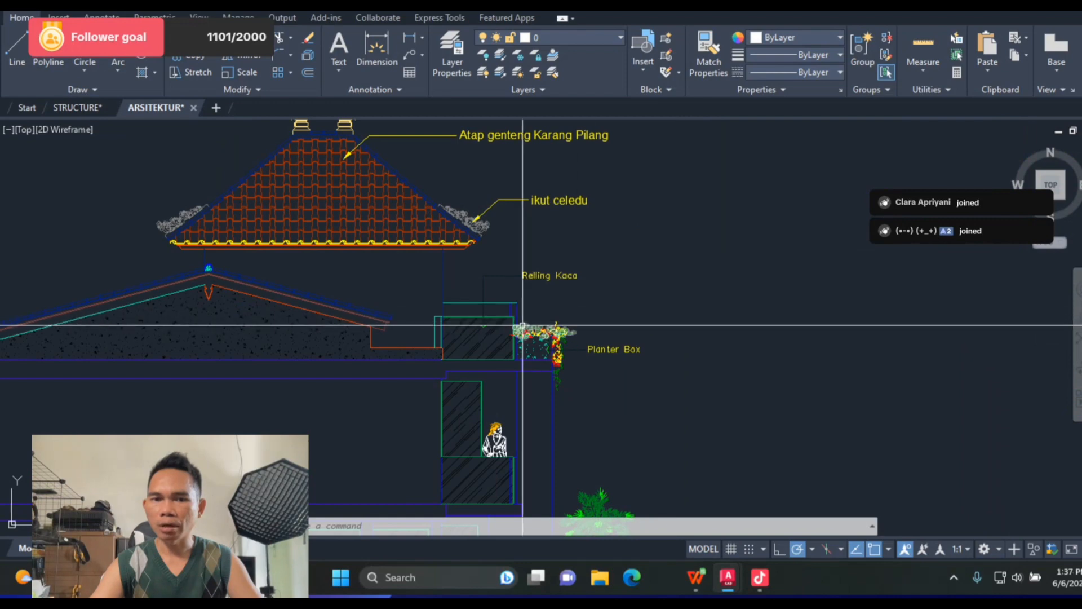
scroll(575, 315, "up", 2)
scroll(605, 300, "down", 6)
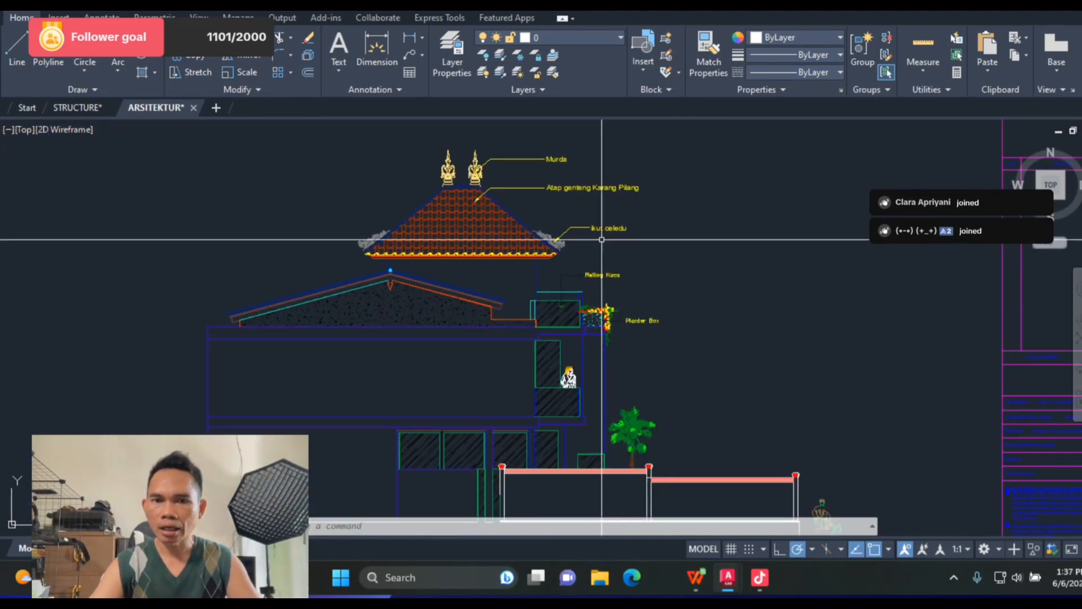
scroll(552, 137, "up", 4)
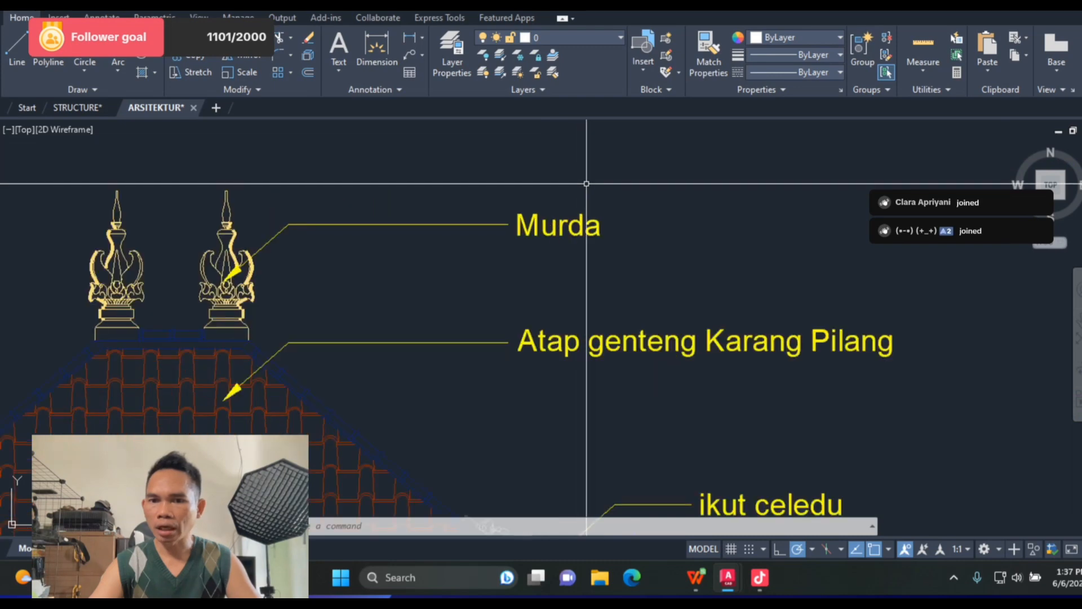
scroll(586, 183, "down", 5)
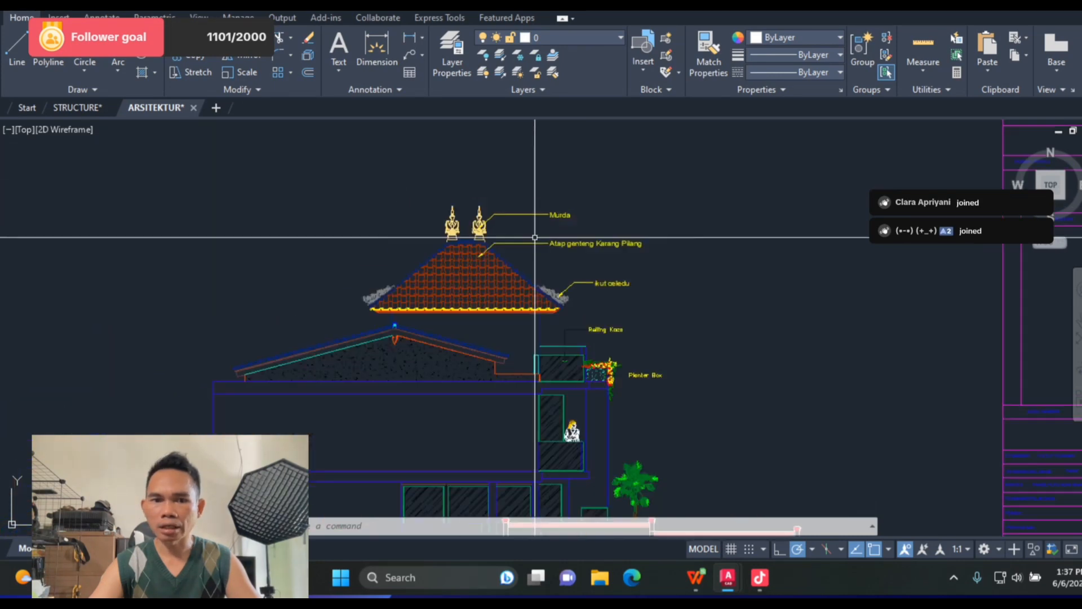
scroll(528, 256, "down", 4)
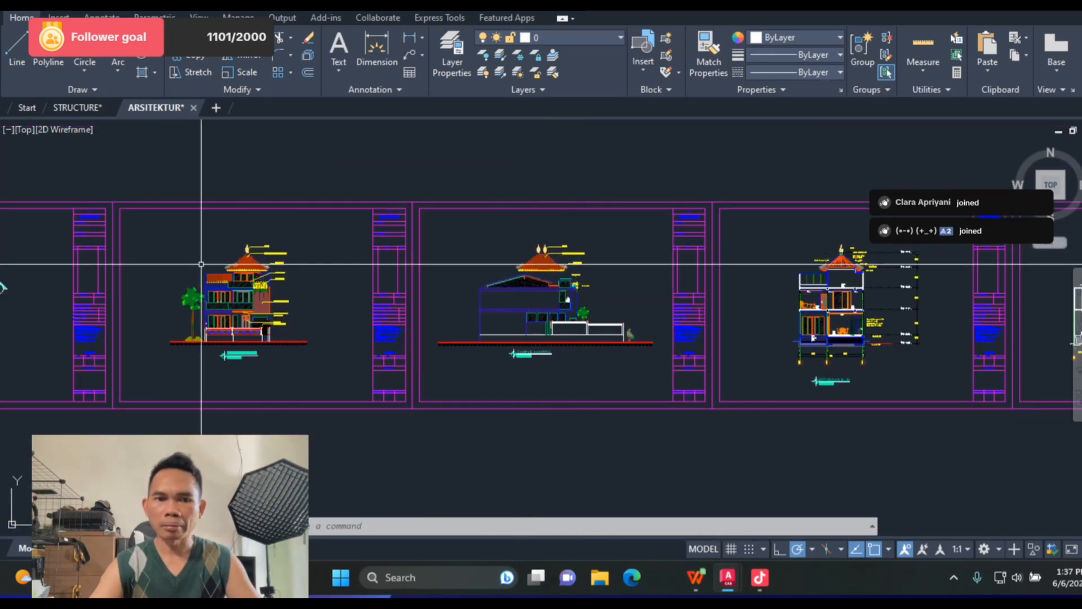
Step: Look over the roof-level plan and examine the building section's floor levels and floor build-up notes
scroll(591, 208, "up", 2)
scroll(693, 285, "down", 5)
scroll(448, 283, "up", 4)
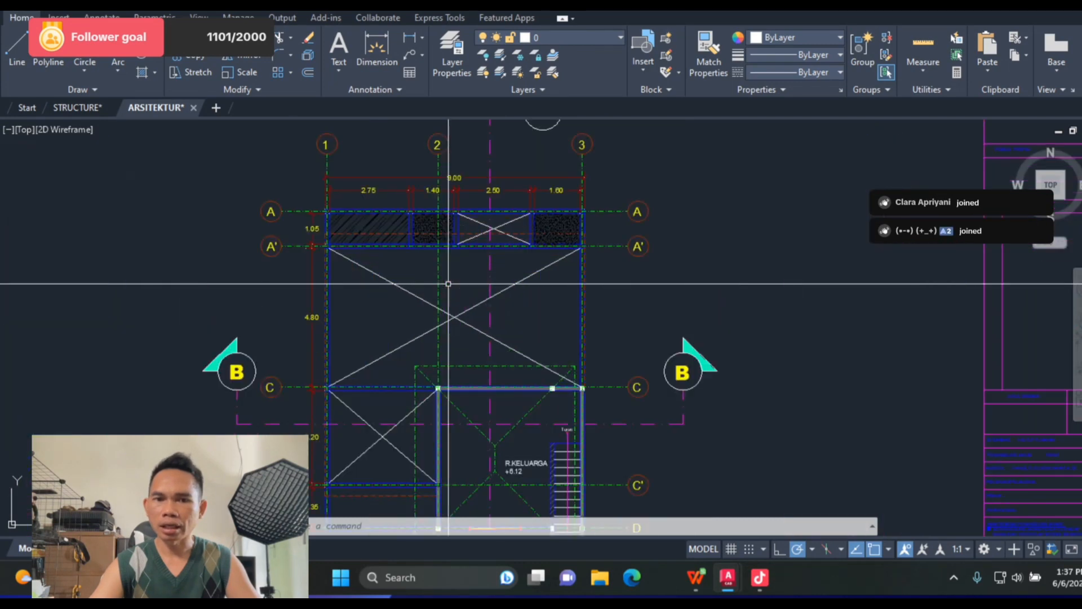
scroll(398, 281, "down", 4)
scroll(1014, 281, "up", 5)
scroll(869, 193, "up", 3)
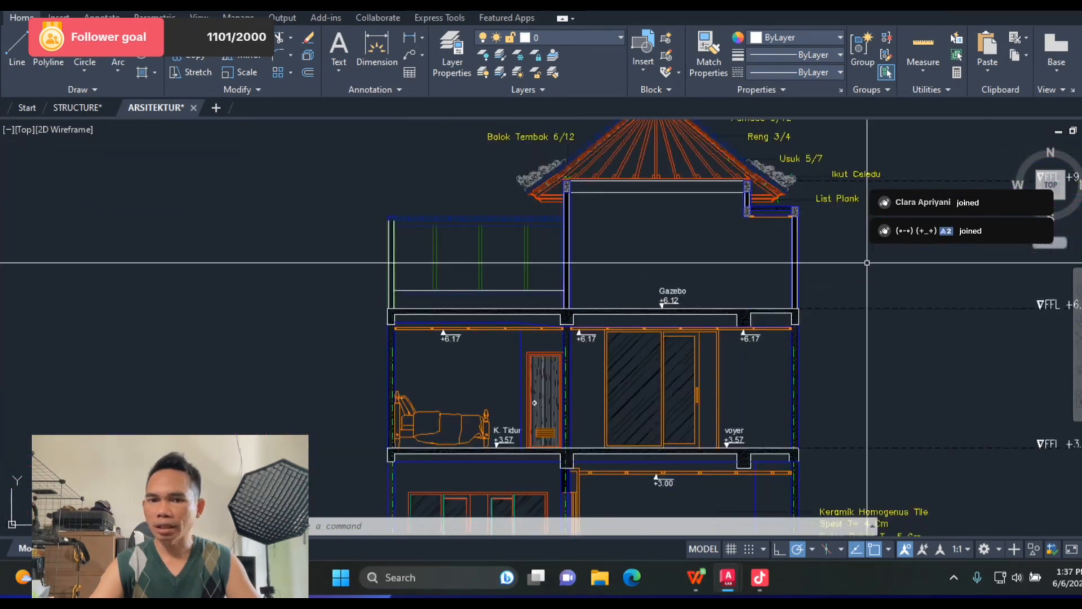
scroll(879, 235, "down", 5)
scroll(436, 310, "up", 5)
scroll(436, 310, "up", 2)
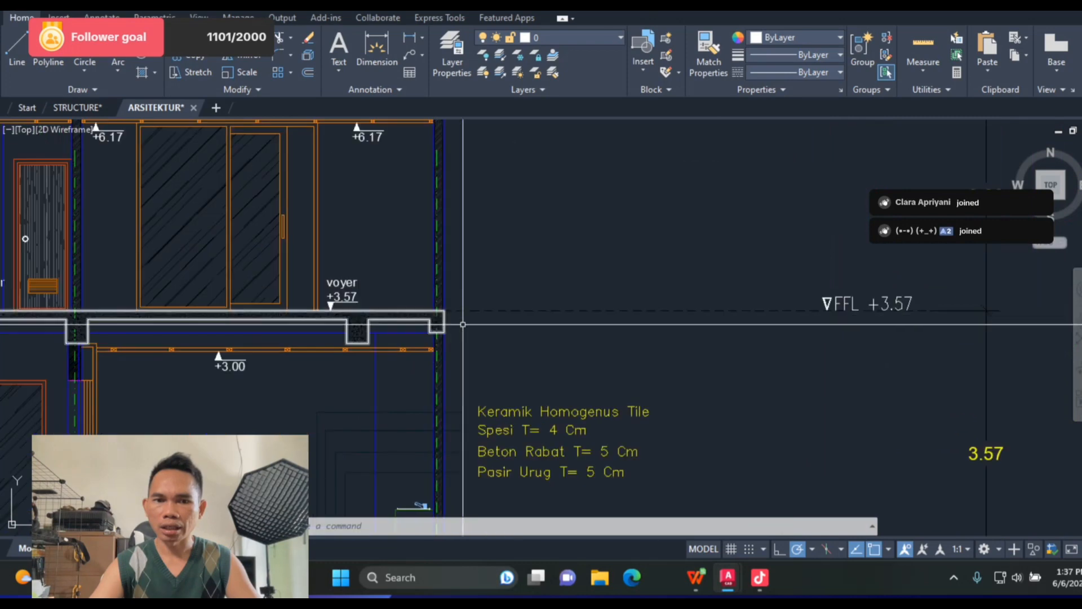
Step: Examine the roof timber and level notes in the building's two section drawings
scroll(551, 225, "down", 5)
scroll(503, 205, "up", 5)
scroll(503, 205, "down", 7)
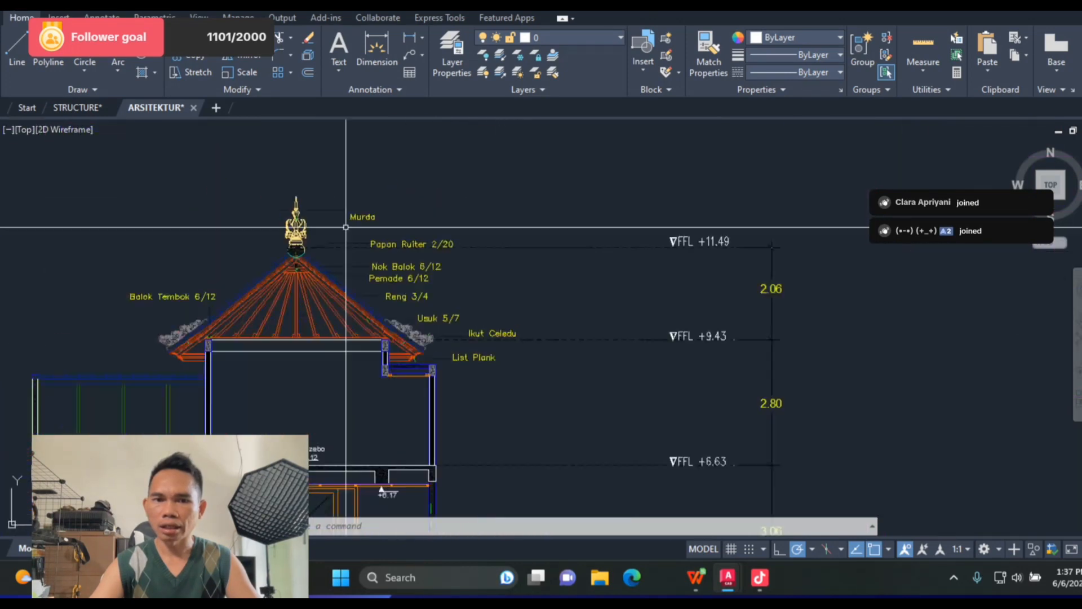
scroll(645, 235, "up", 4)
scroll(645, 235, "up", 3)
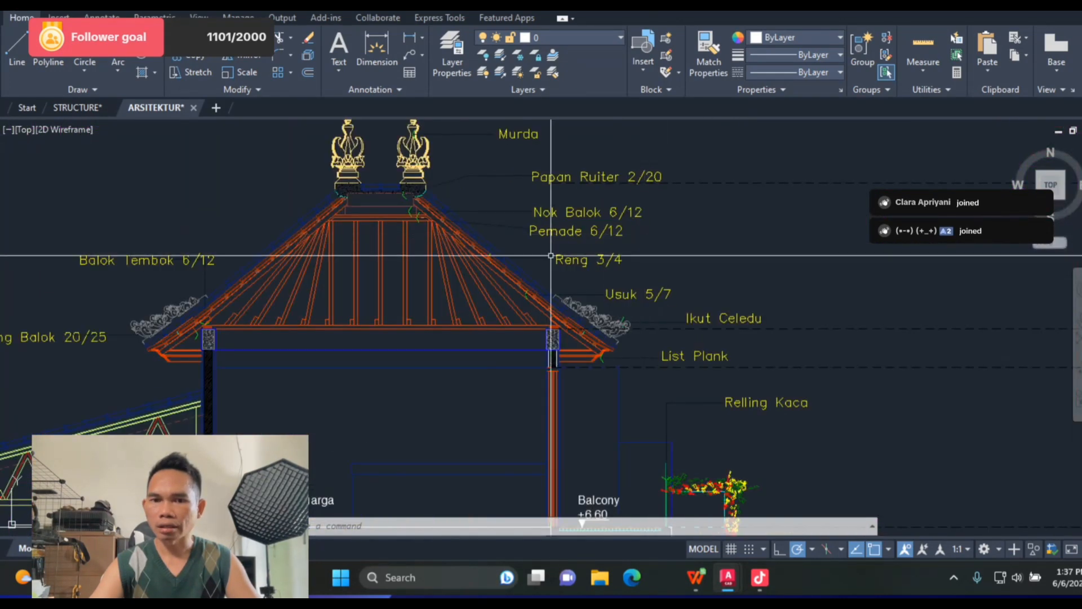
Step: Look over the fence and carport sheet, the stair details and the swimming pool plan
scroll(374, 229, "down", 7)
scroll(480, 276, "up", 1)
scroll(550, 234, "up", 6)
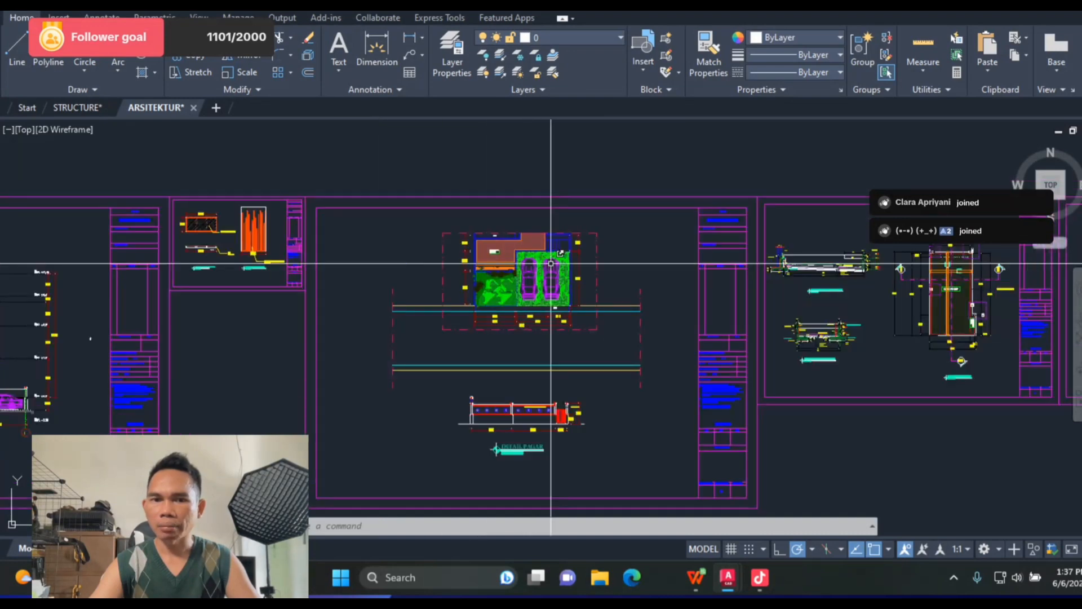
scroll(338, 235, "down", 5)
scroll(746, 257, "up", 5)
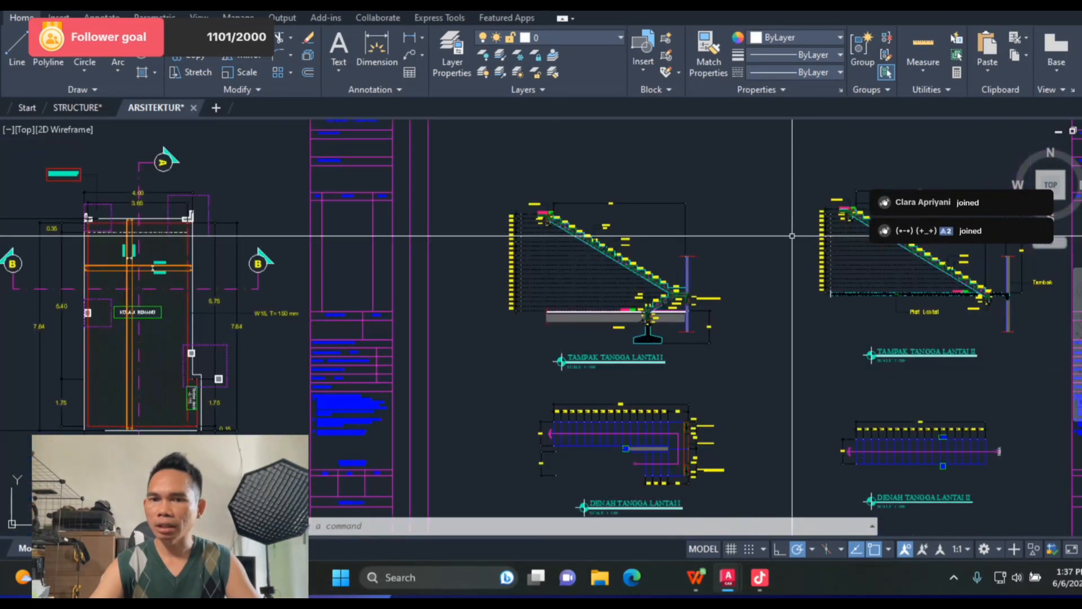
scroll(703, 273, "down", 2)
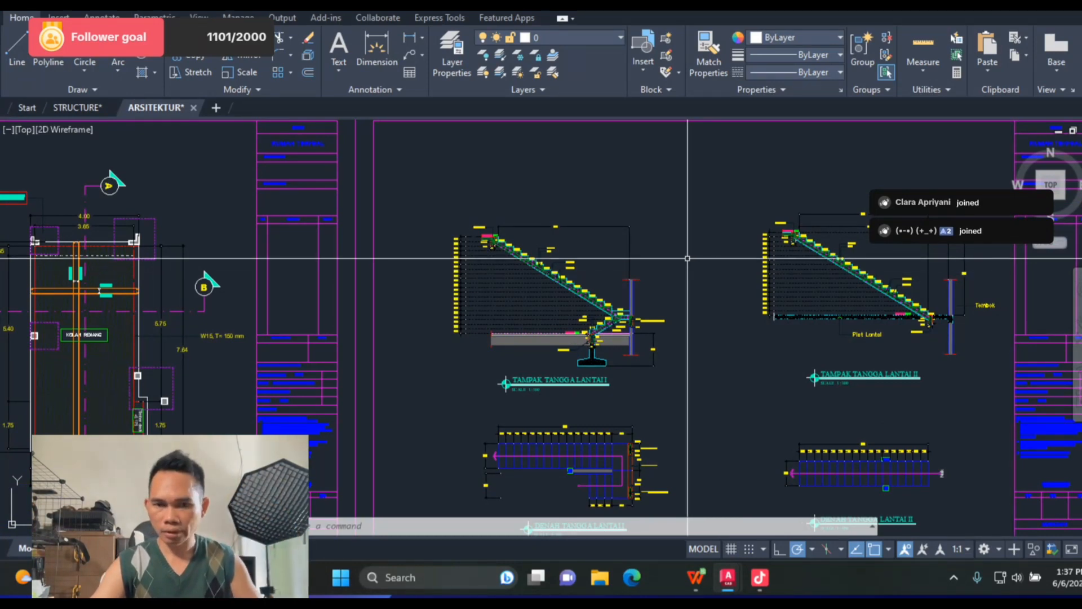
scroll(688, 258, "down", 4)
scroll(591, 271, "up", 5)
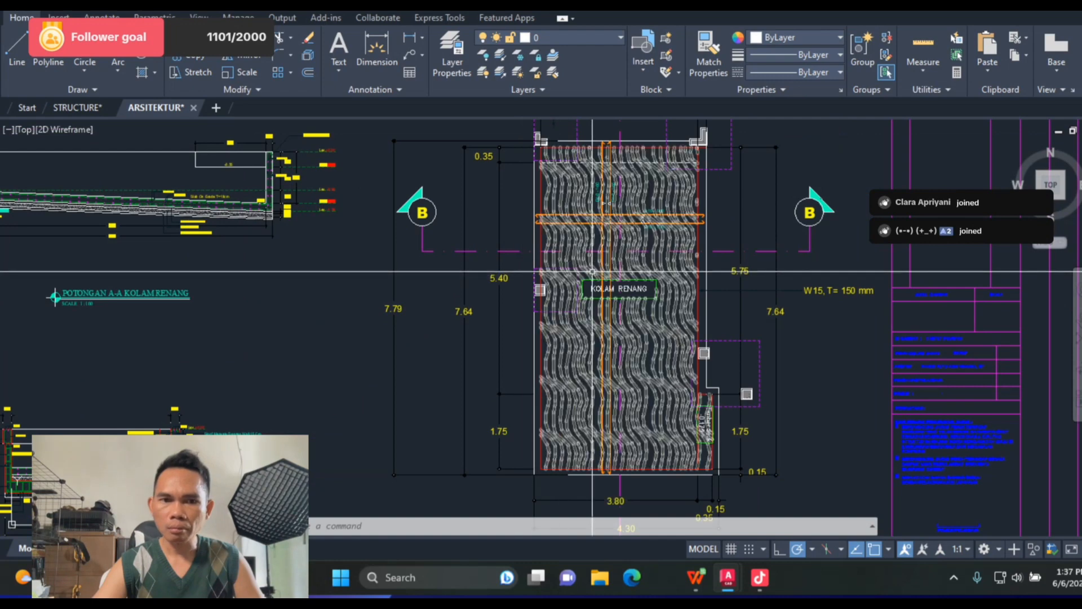
scroll(591, 271, "down", 4)
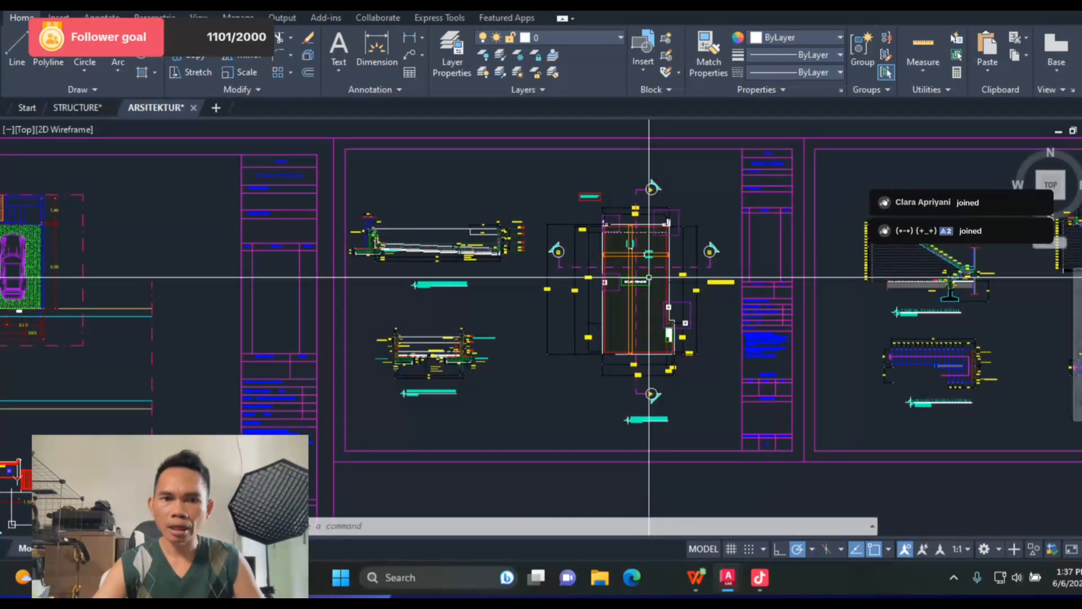
Step: Switch to the STRUCTURE drawing and look over the foundation plan's footing layout
left_click(90, 107)
scroll(584, 209, "down", 2)
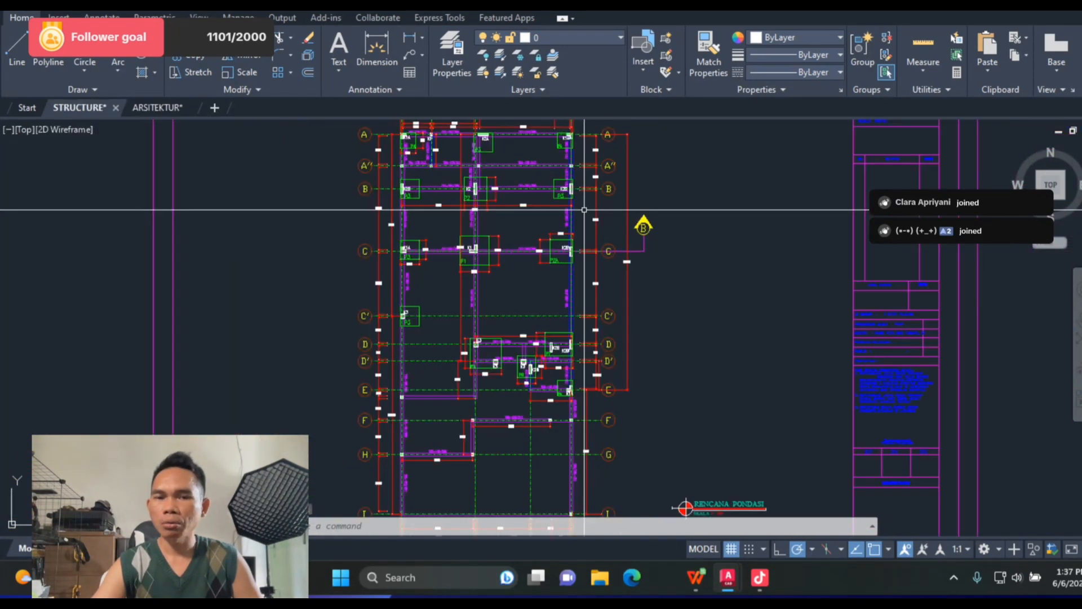
scroll(584, 210, "down", 2)
scroll(514, 208, "up", 3)
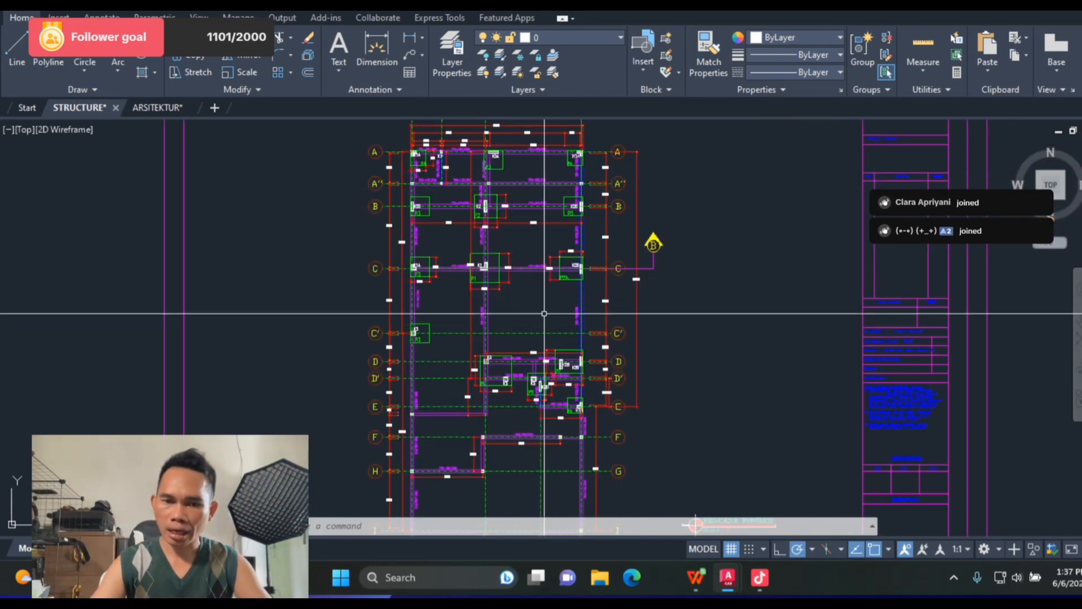
scroll(544, 313, "down", 3)
scroll(544, 314, "up", 8)
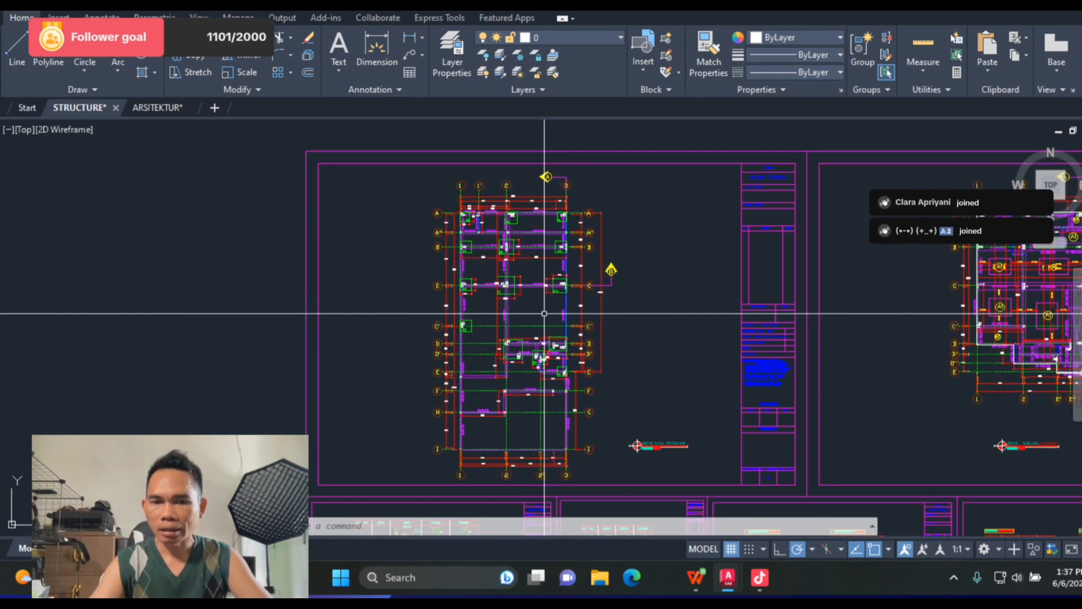
scroll(495, 311, "down", 4)
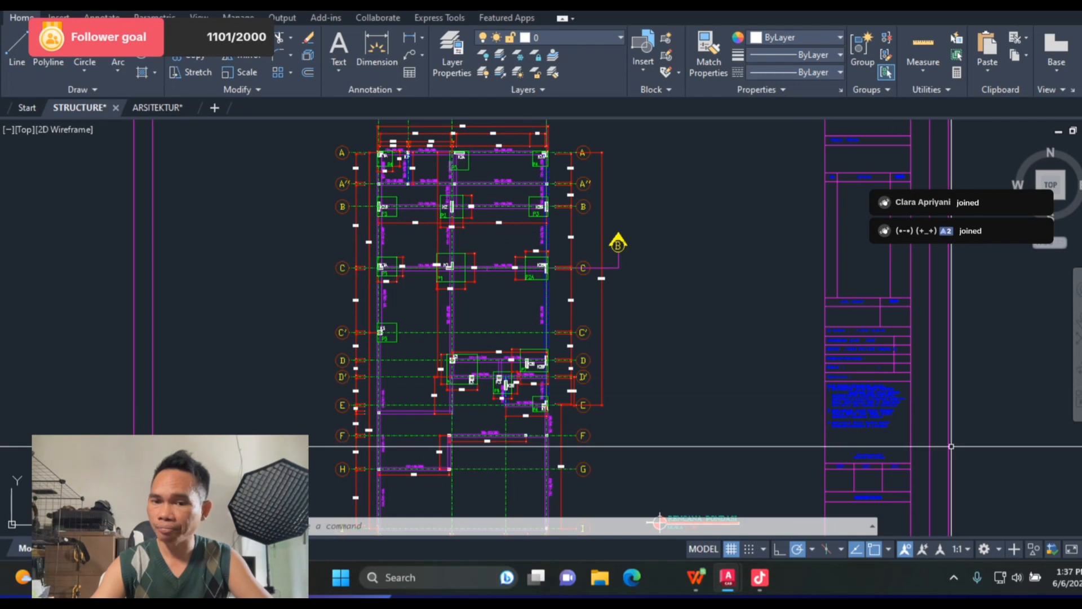
Step: In the WPS earthwork takeoff sheet, rename the section A heading in cell B9 as LANTAI 1
left_click(696, 577)
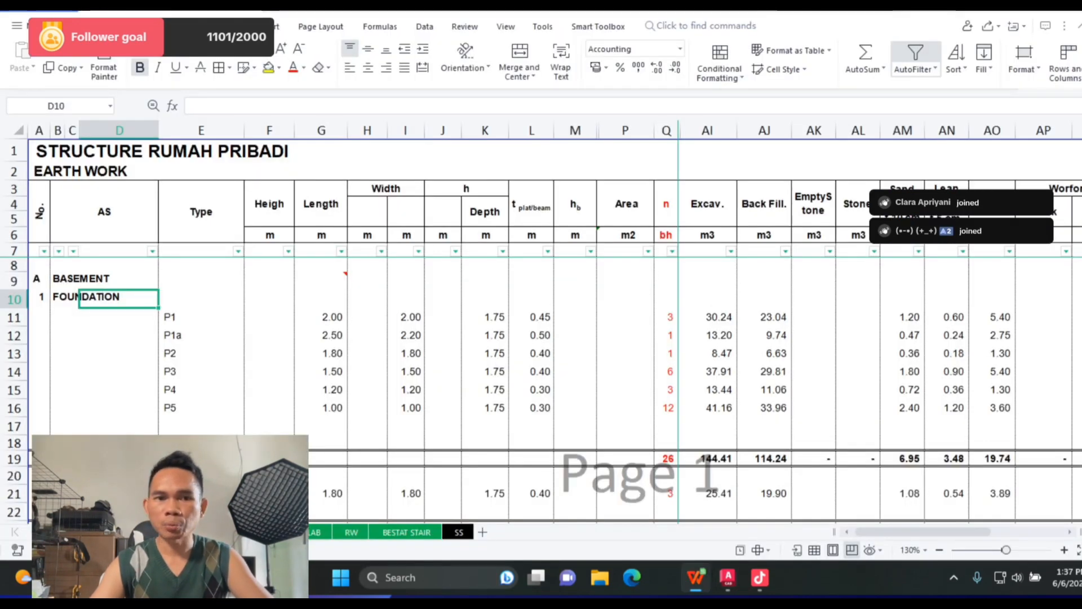
left_click(320, 299)
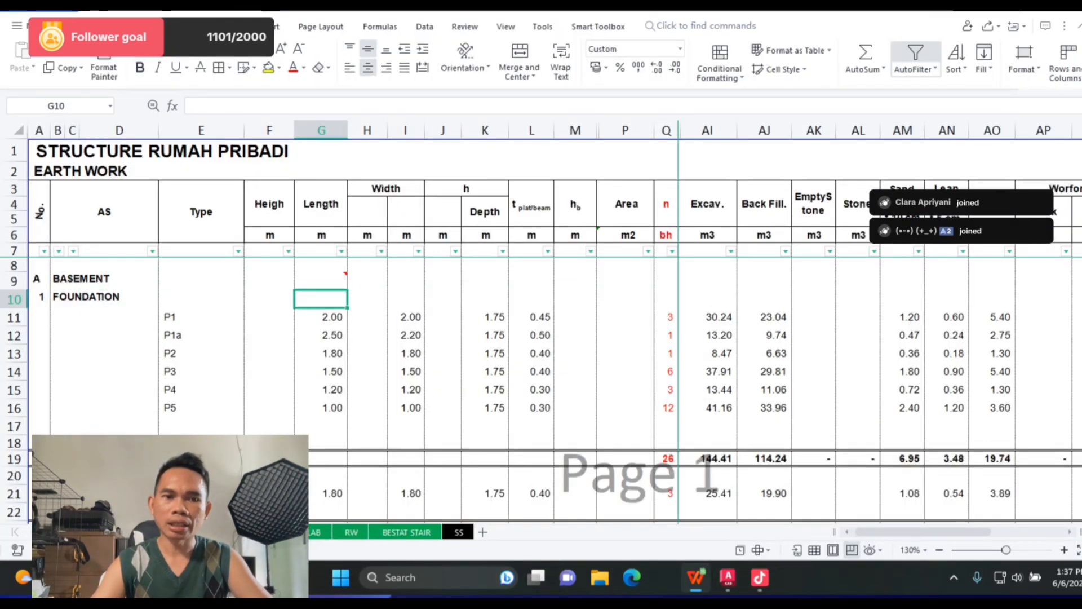
left_click(119, 280)
left_click(58, 277)
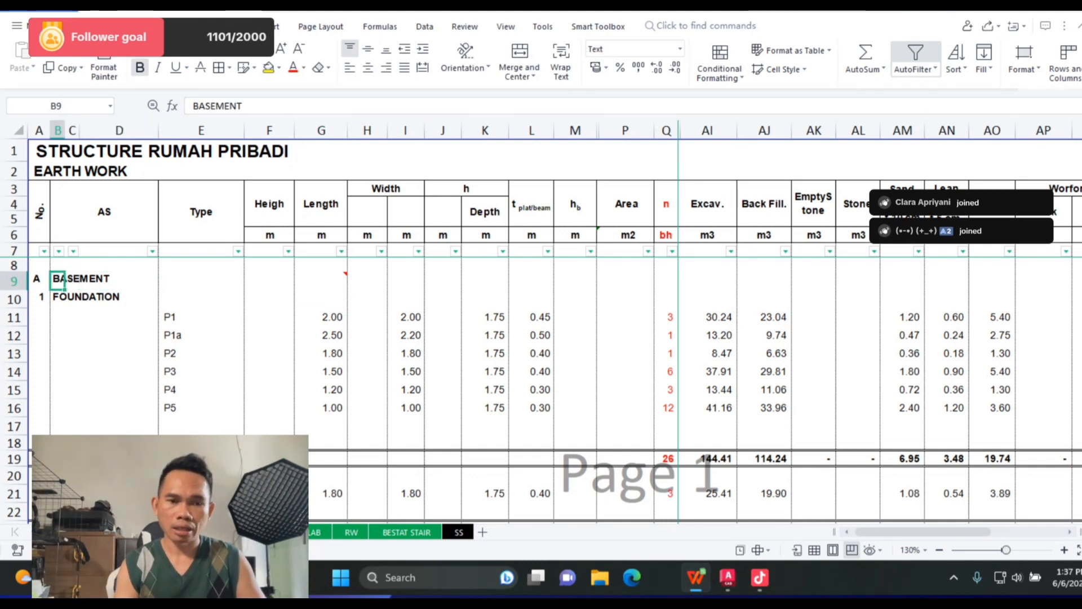
mouse_move(321, 280)
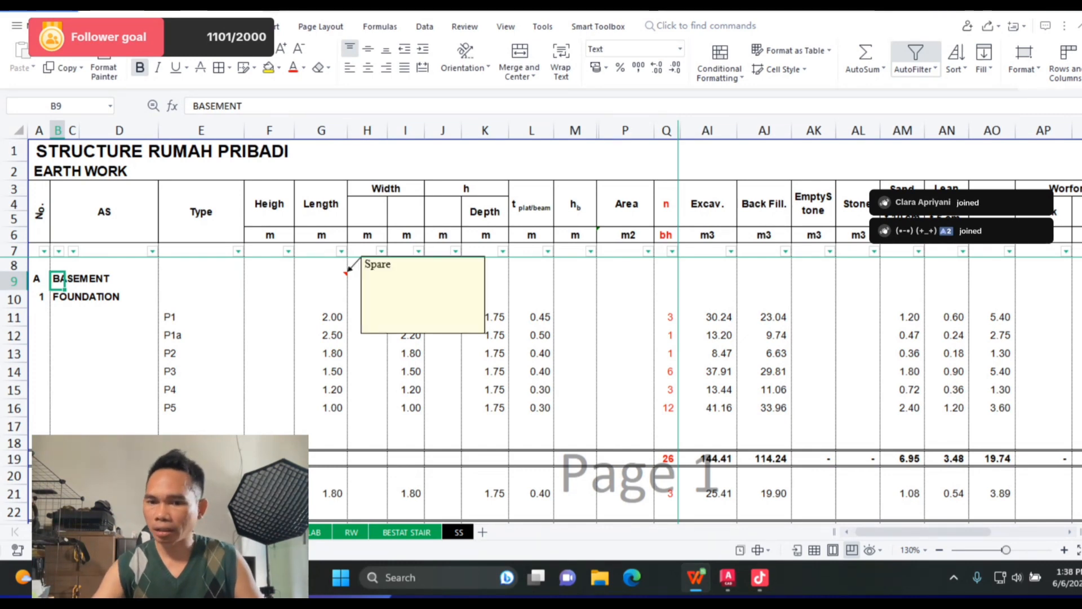
left_click(728, 577)
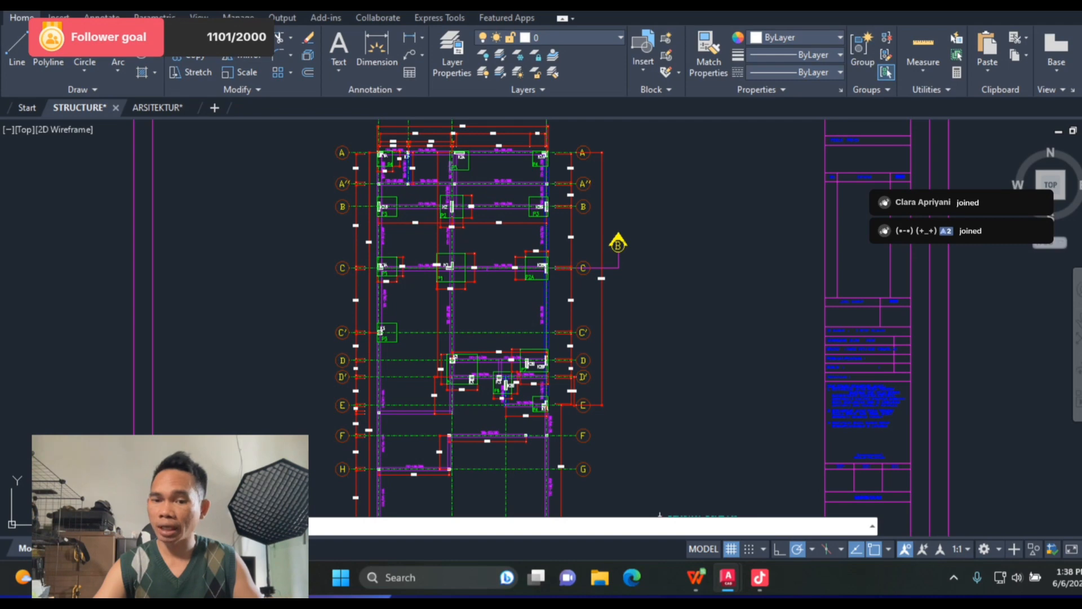
left_click(696, 577)
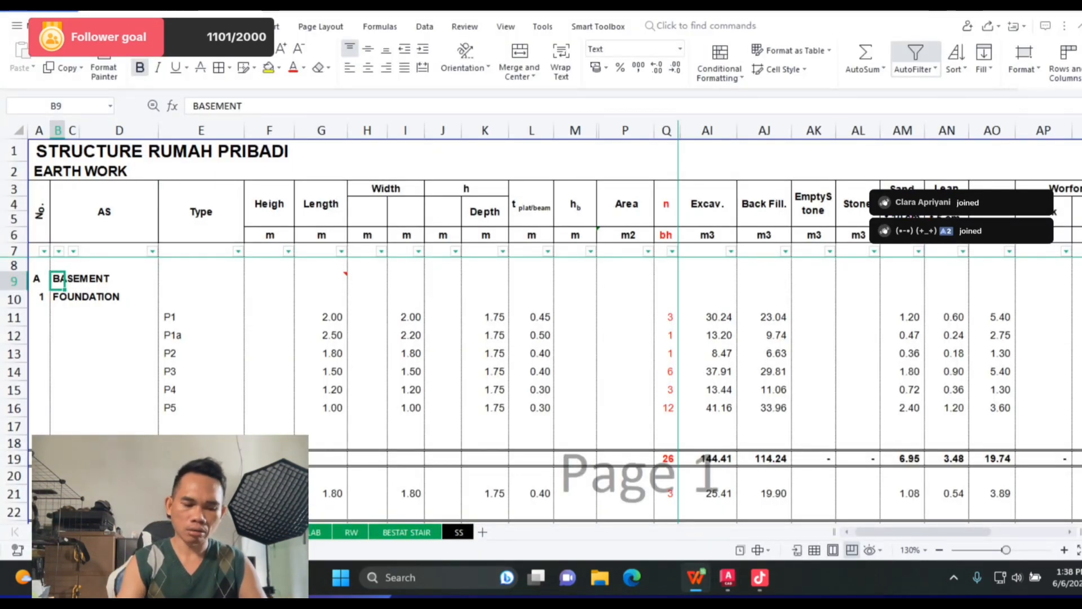
type("LANTAI 1")
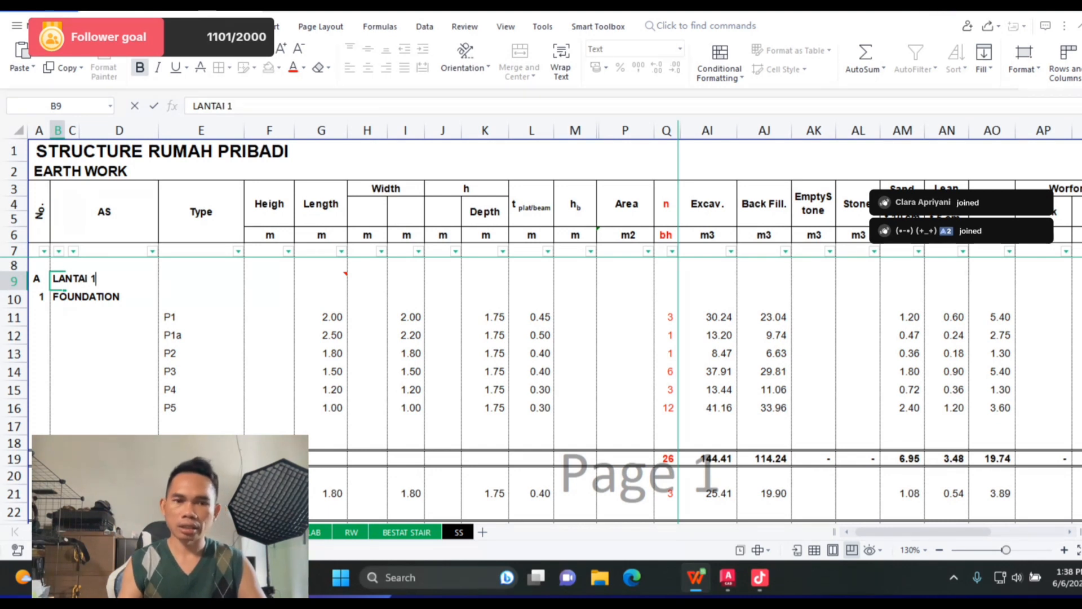
key("Return")
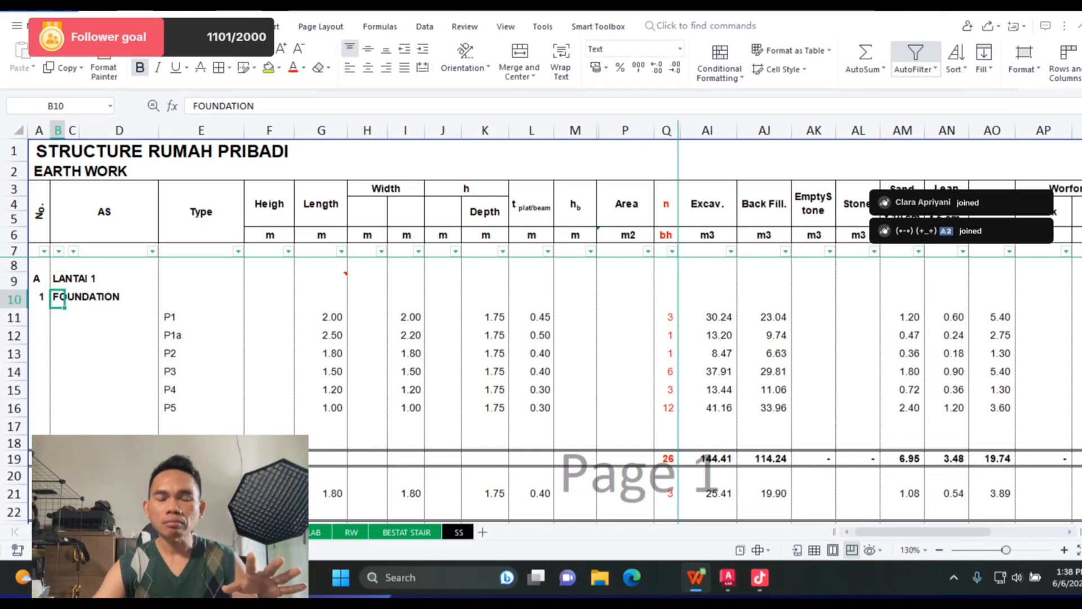
scroll(541, 394, "down", 2)
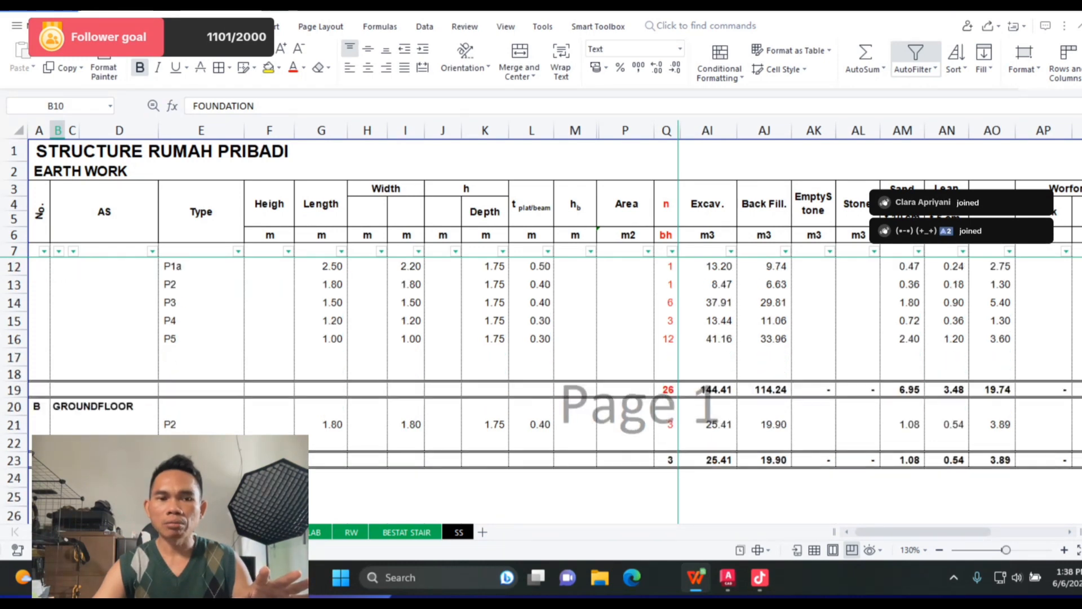
scroll(541, 395, "up", 2)
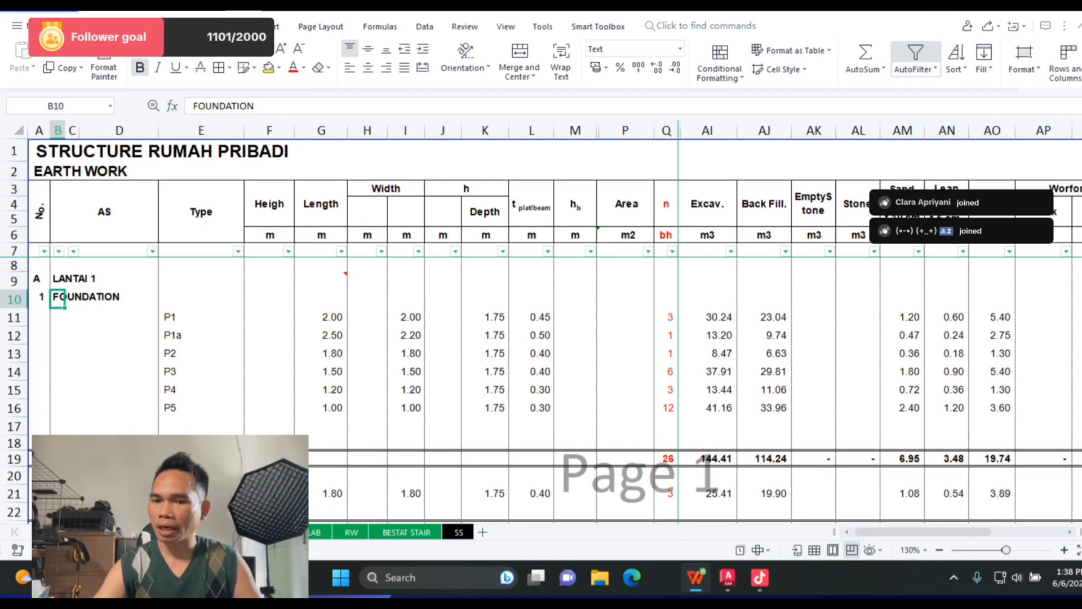
Step: Return to AutoCAD and examine the P2, P3 and P4 footings with their dimensions along grid lines A and B
key("alt+Tab")
scroll(463, 162, "up", 5)
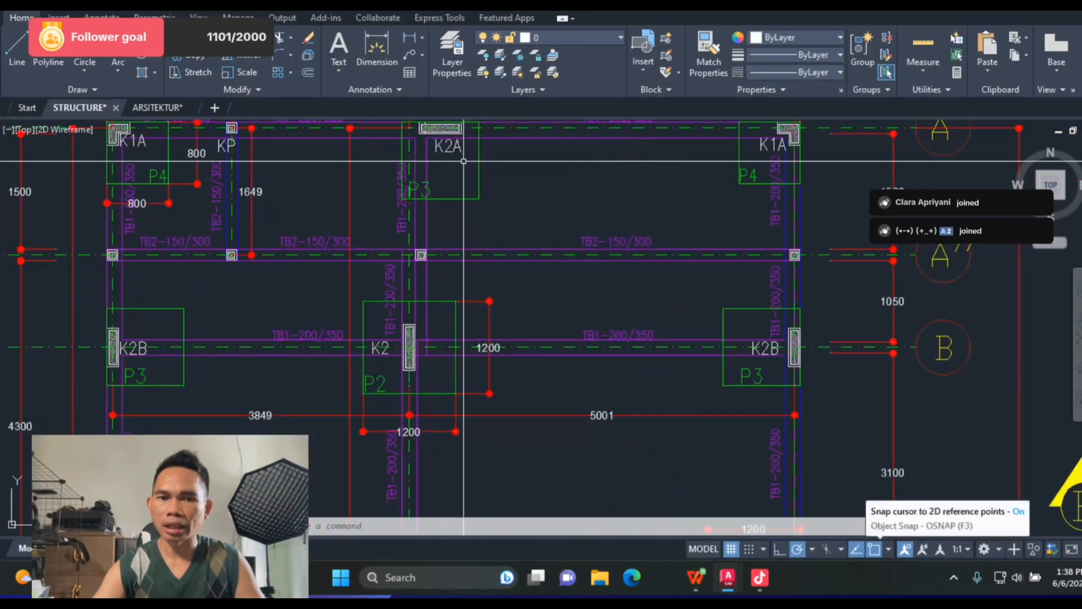
scroll(464, 161, "up", 4)
left_click_drag(464, 161, 673, 360)
scroll(672, 360, "down", 4)
scroll(567, 336, "up", 4)
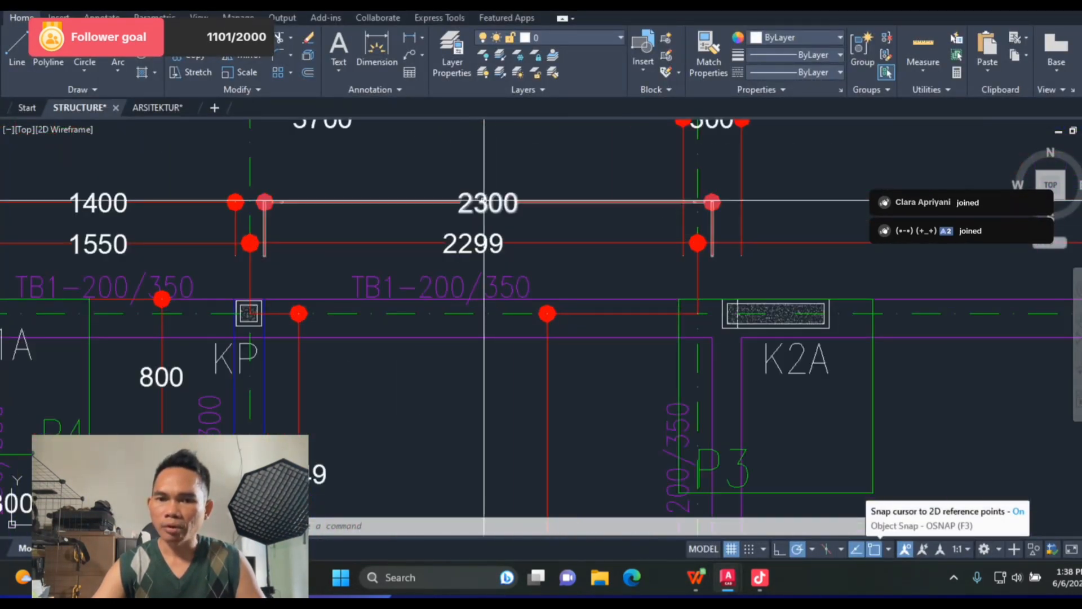
scroll(483, 200, "down", 5)
scroll(399, 387, "up", 4)
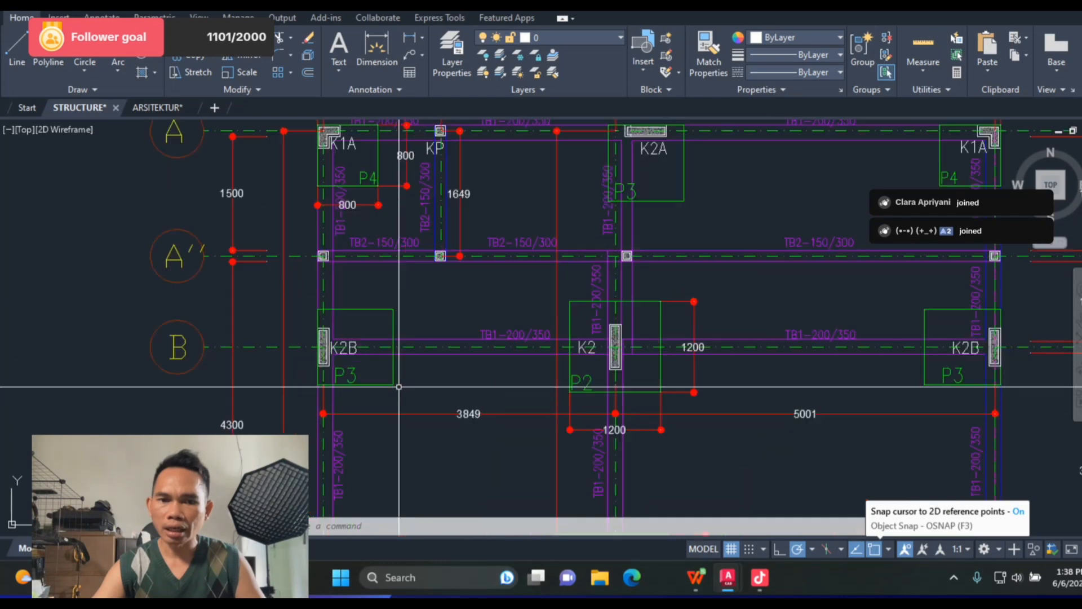
scroll(399, 387, "up", 2)
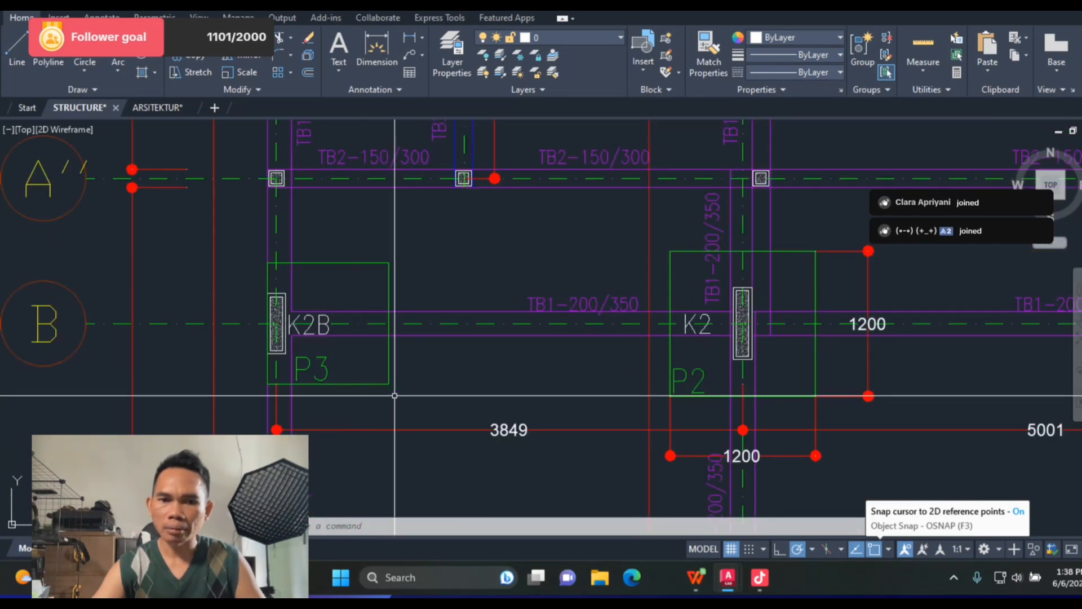
scroll(689, 384, "down", 4)
scroll(637, 338, "up", 4)
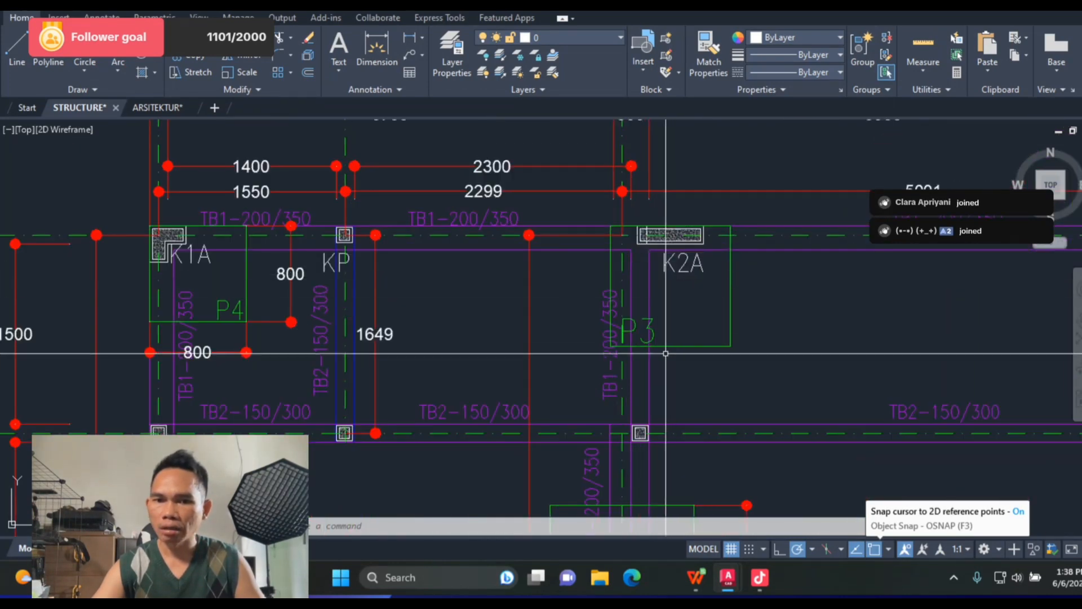
scroll(563, 338, "down", 5)
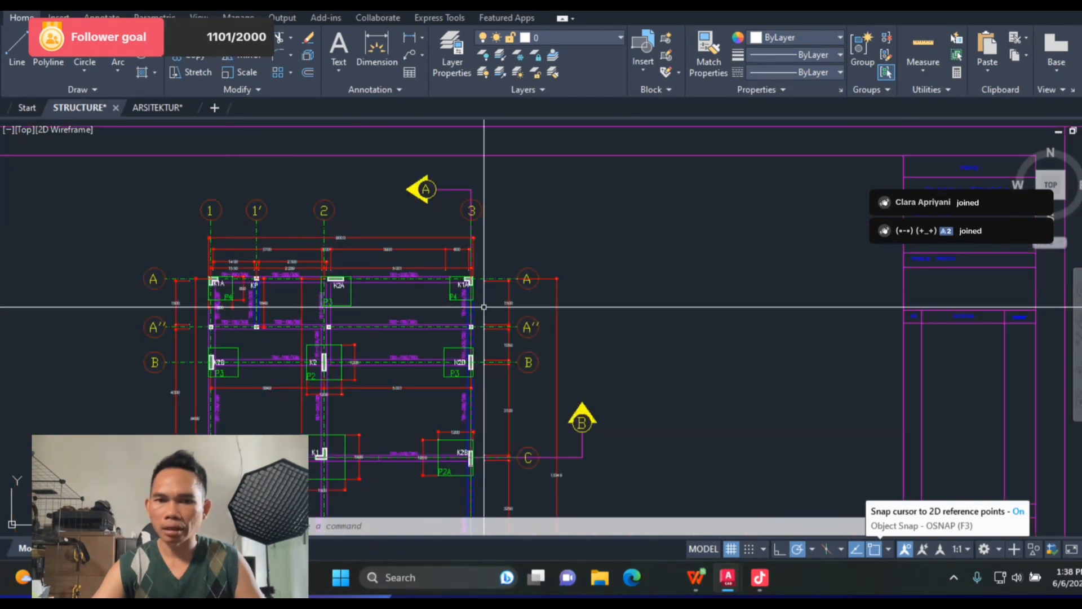
Step: Examine the P2A, P1 and P3 footings and their dimensions along grid line C of the foundation plan
scroll(485, 304, "up", 5)
scroll(485, 305, "up", 3)
scroll(467, 366, "down", 5)
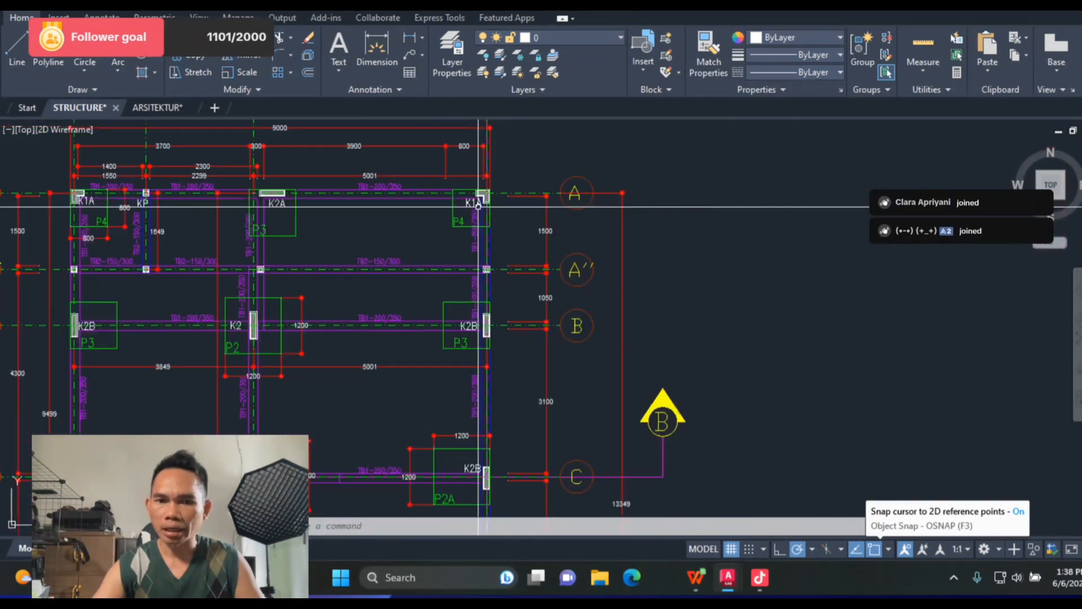
scroll(445, 426, "up", 2)
scroll(452, 394, "up", 4)
left_click_drag(442, 383, 695, 143)
left_click_drag(715, 442, 742, 249)
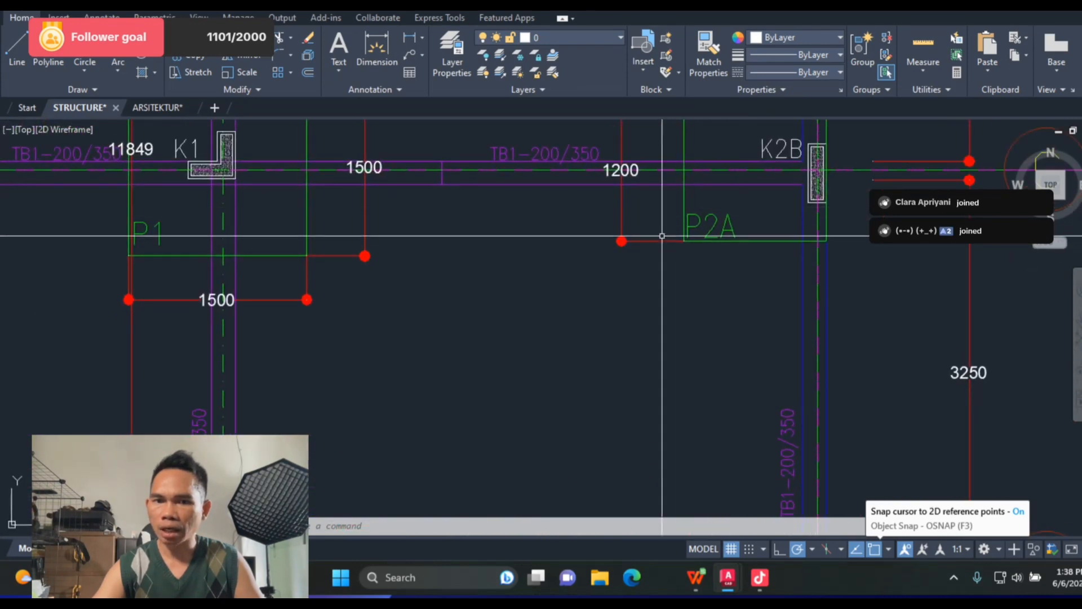
left_click_drag(336, 336, 742, 389)
scroll(465, 353, "down", 3)
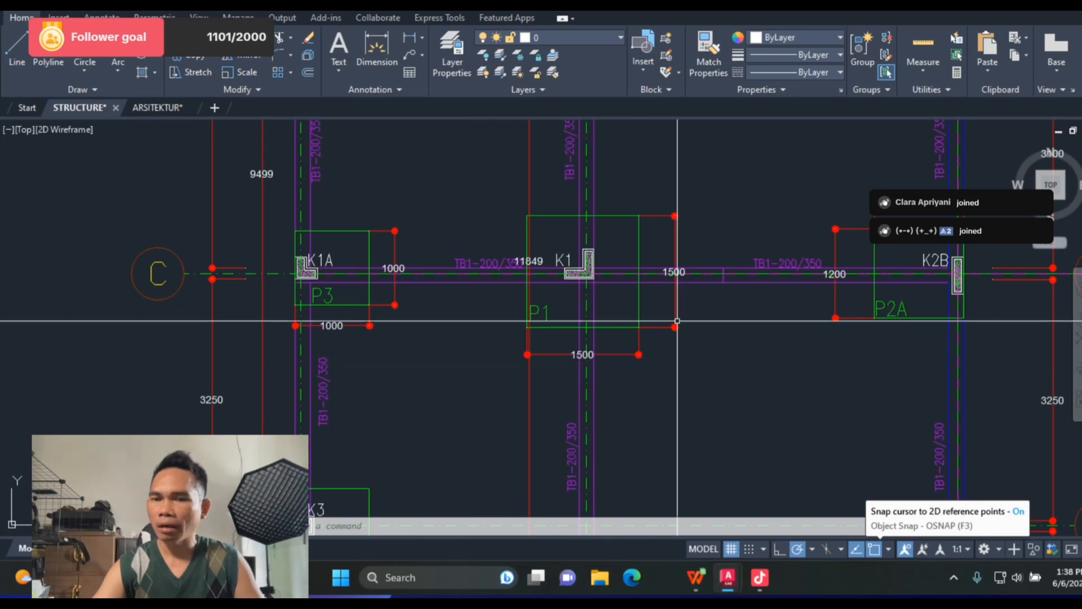
Step: Examine the P3 to P7 footings between grid lines C' and E, and the layout down to grid line I
scroll(671, 235, "down", 2)
left_click_drag(528, 380, 436, 232)
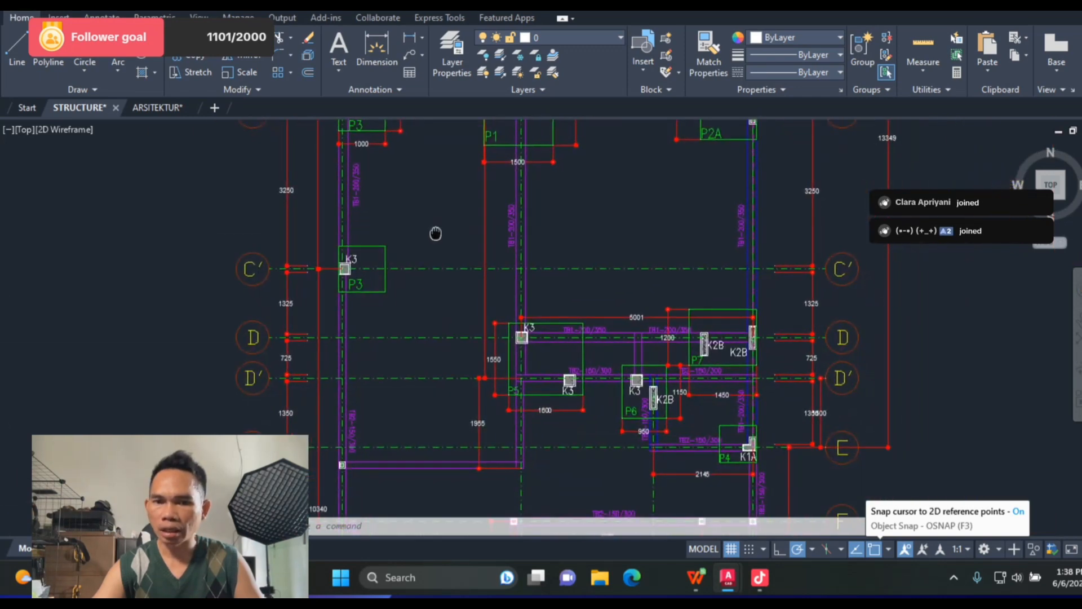
scroll(580, 405, "up", 6)
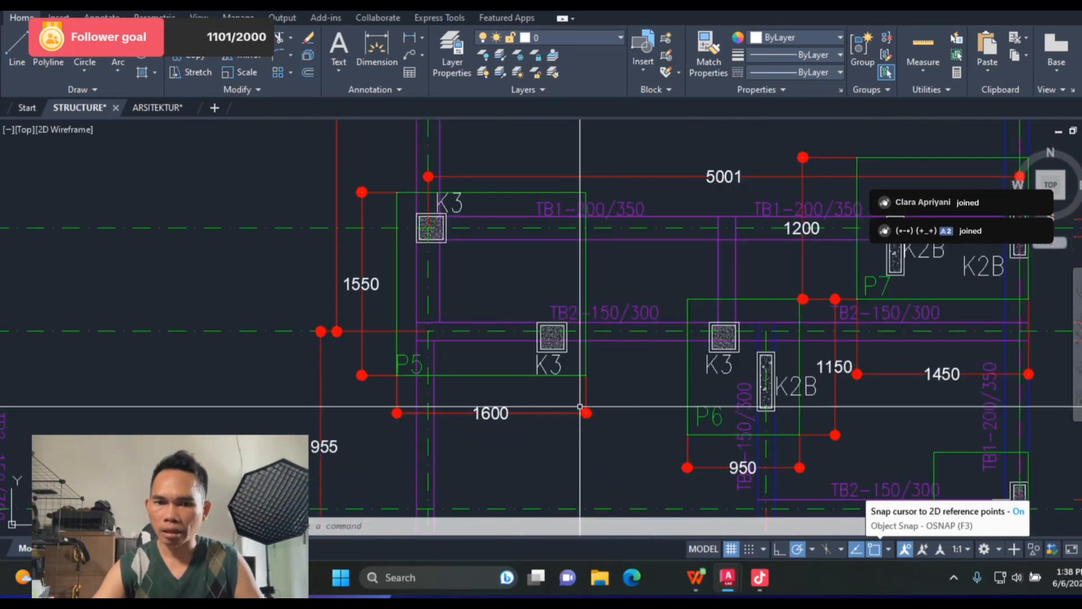
scroll(580, 405, "down", 5)
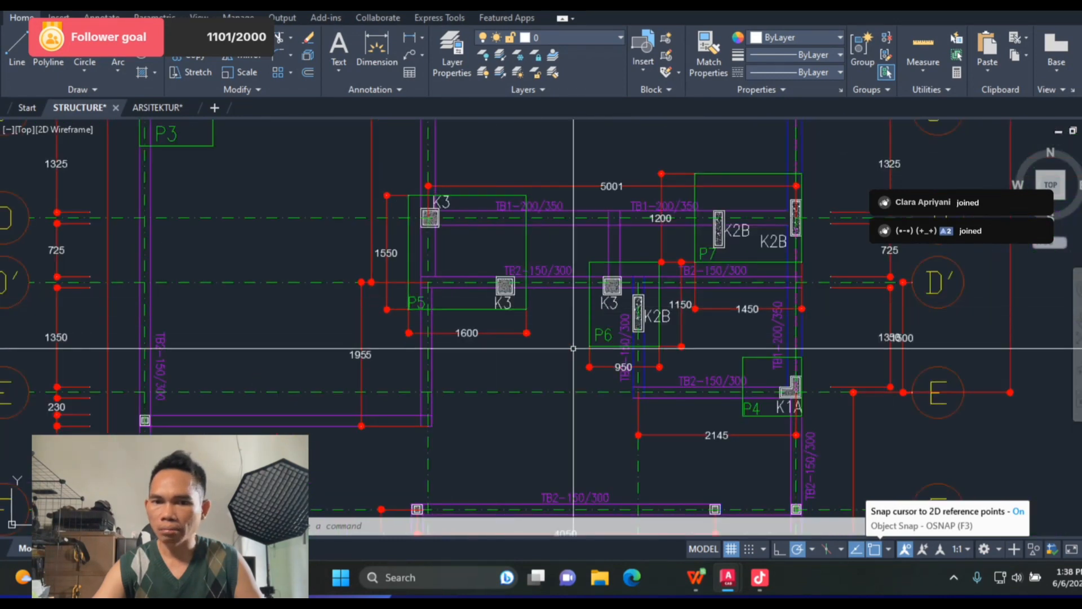
left_click_drag(686, 366, 516, 233)
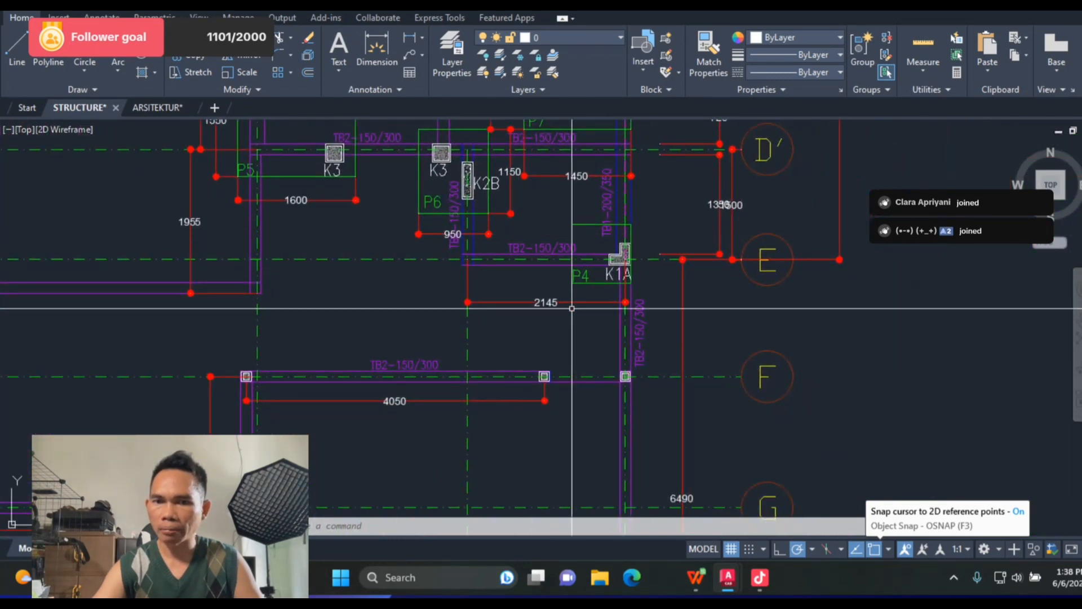
scroll(572, 308, "down", 1)
scroll(569, 338, "down", 4)
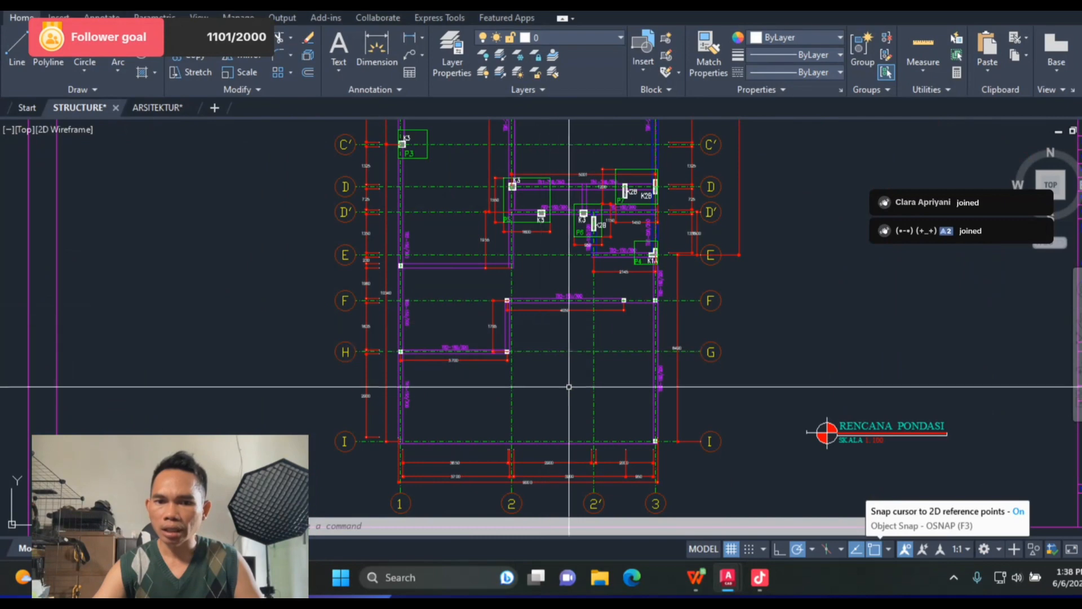
Step: Recheck the P1 and P2A footings on grid line C and the P5, P6 and P7 footings around grid line D
scroll(461, 214, "up", 4)
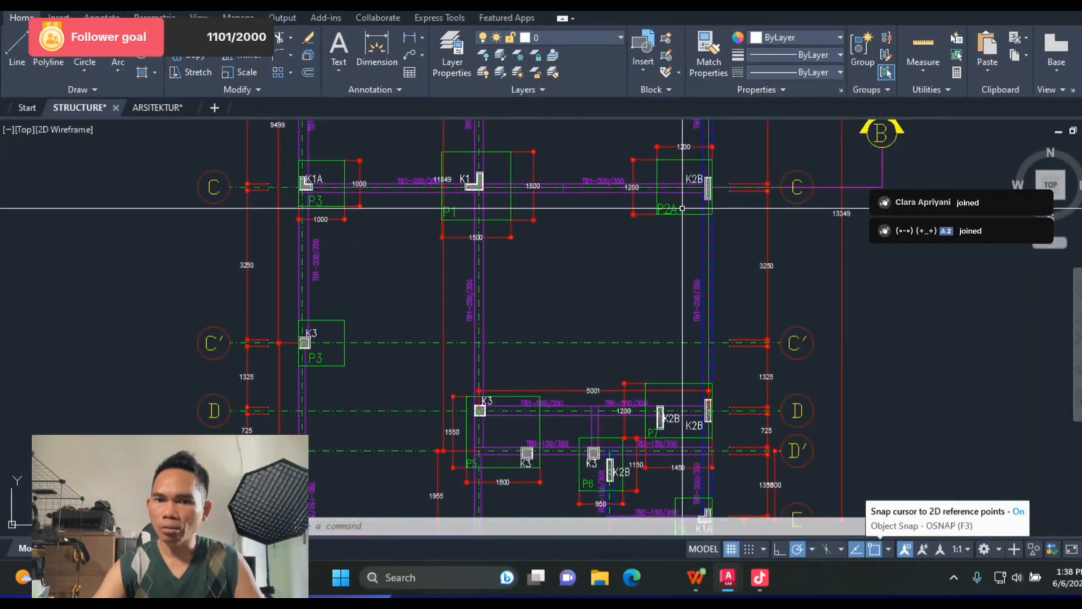
scroll(682, 208, "up", 4)
scroll(572, 390, "down", 4)
left_click_drag(483, 210, 476, 80)
scroll(602, 430, "up", 6)
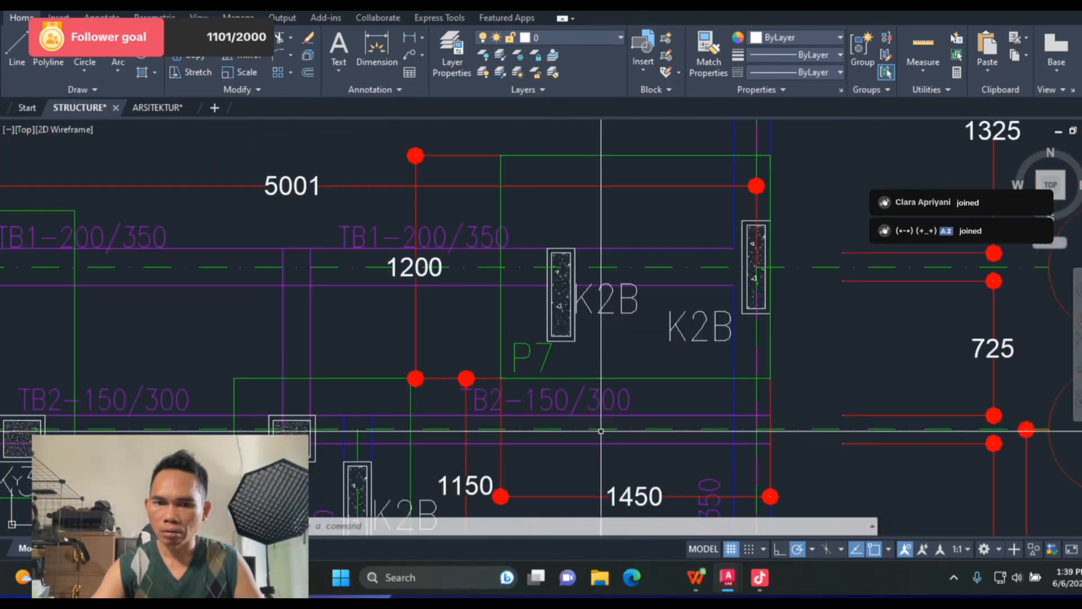
scroll(538, 169, "down", 4)
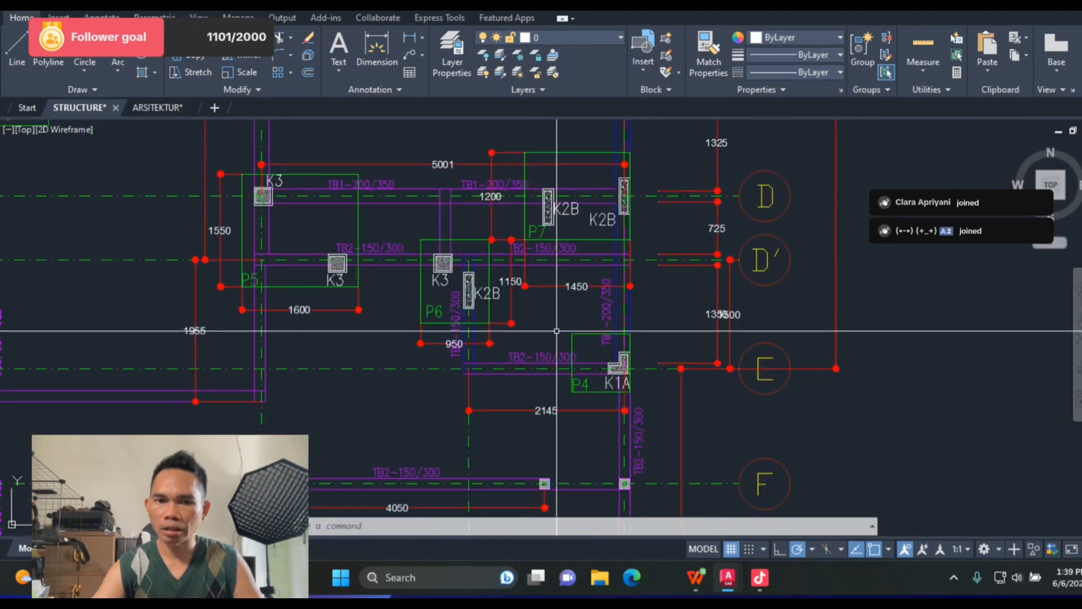
left_click_drag(326, 383, 695, 477)
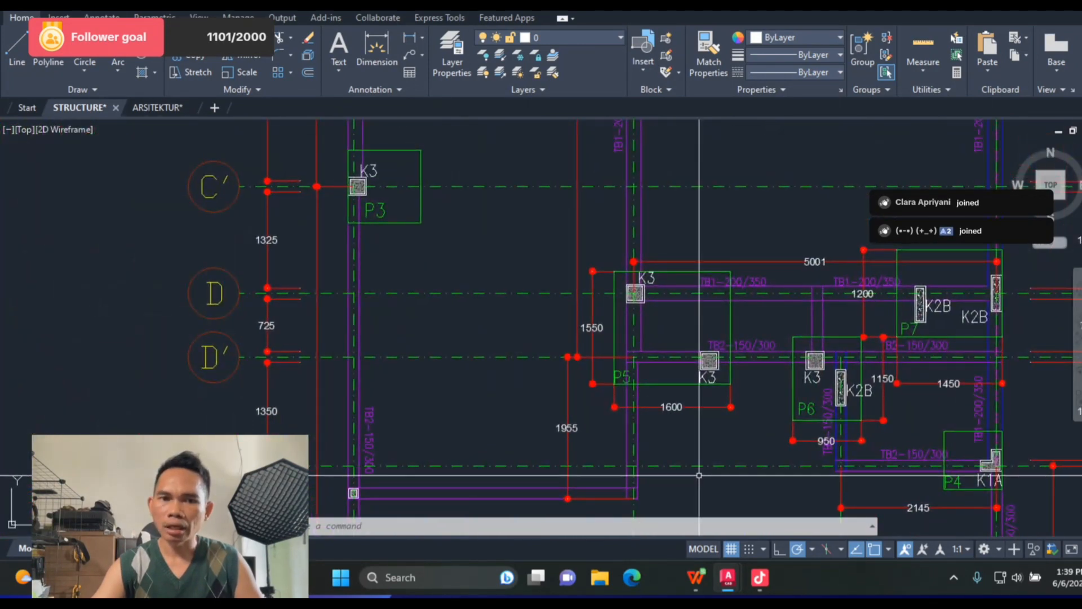
scroll(392, 307, "down", 4)
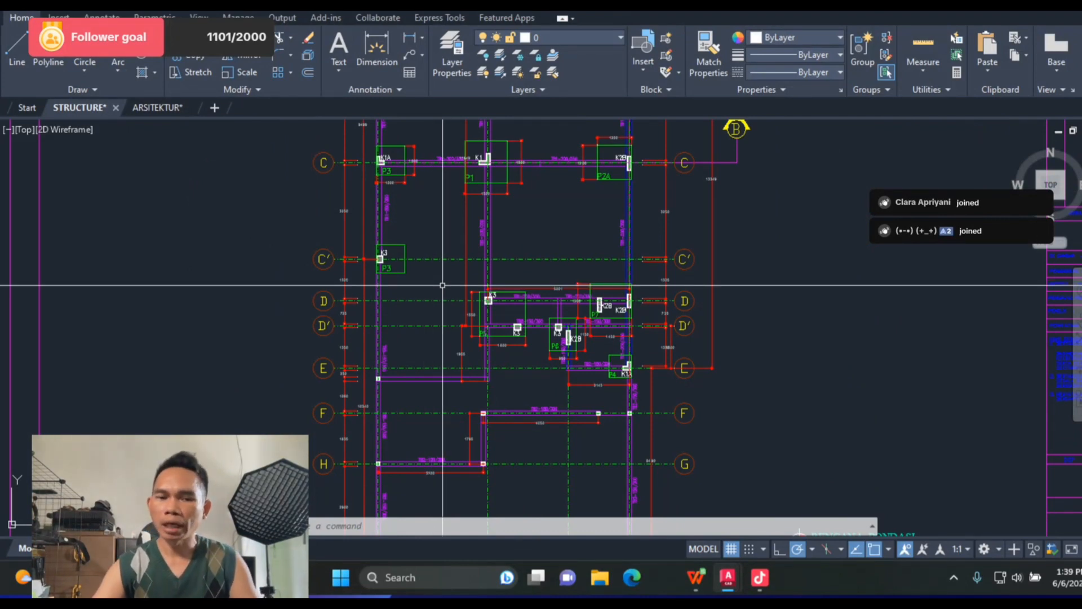
Step: Find the footing detail schedule below the foundation plan and examine the P1 footing's plan dimensions
scroll(442, 286, "down", 5)
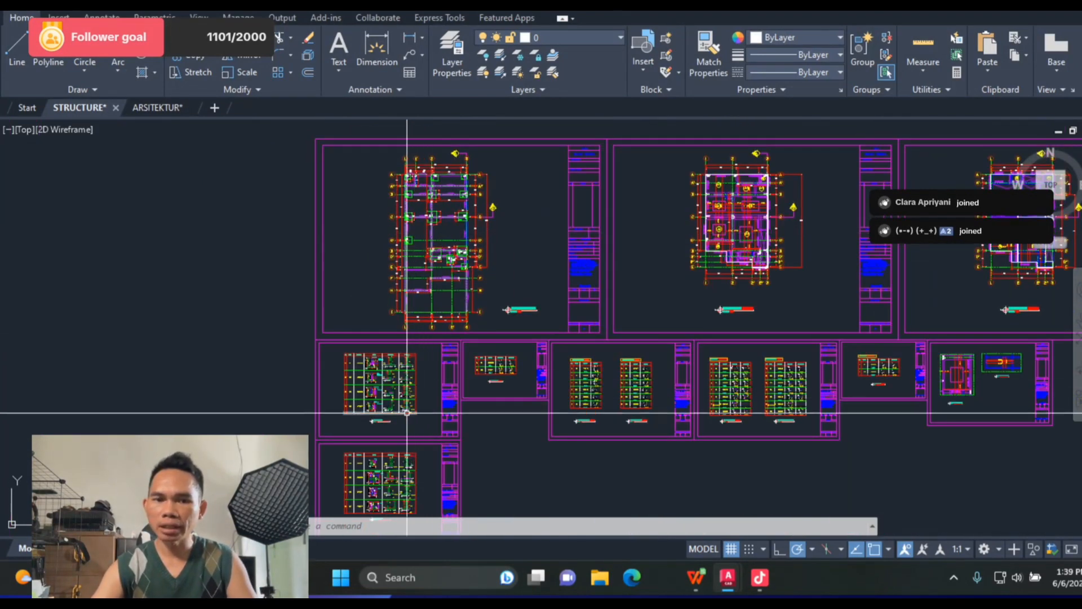
scroll(403, 408, "up", 6)
scroll(586, 362, "down", 5)
scroll(312, 191, "up", 7)
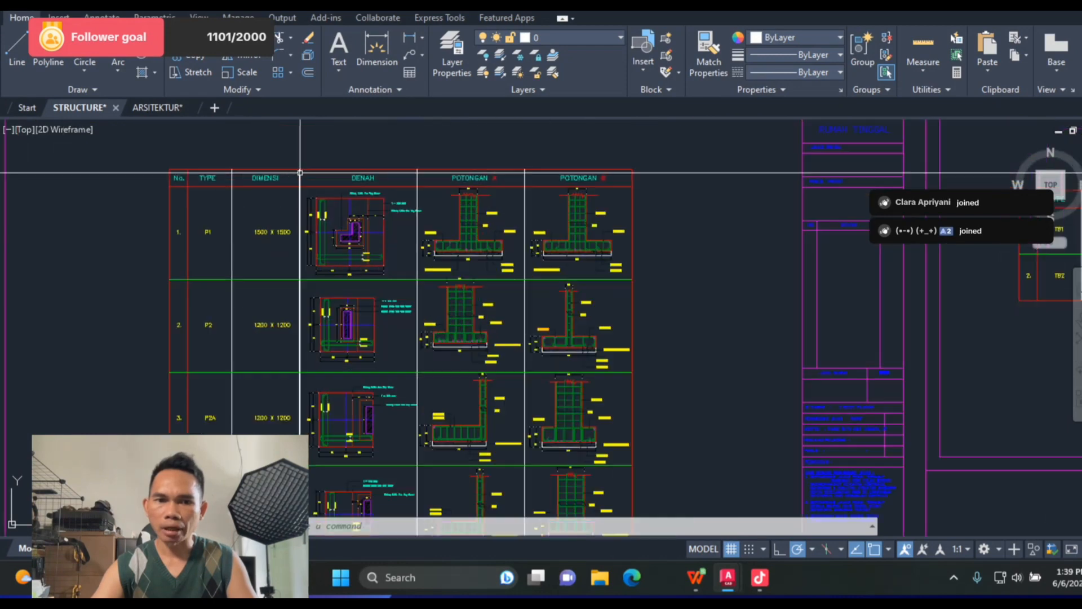
scroll(299, 248, "down", 3)
scroll(282, 307, "up", 6)
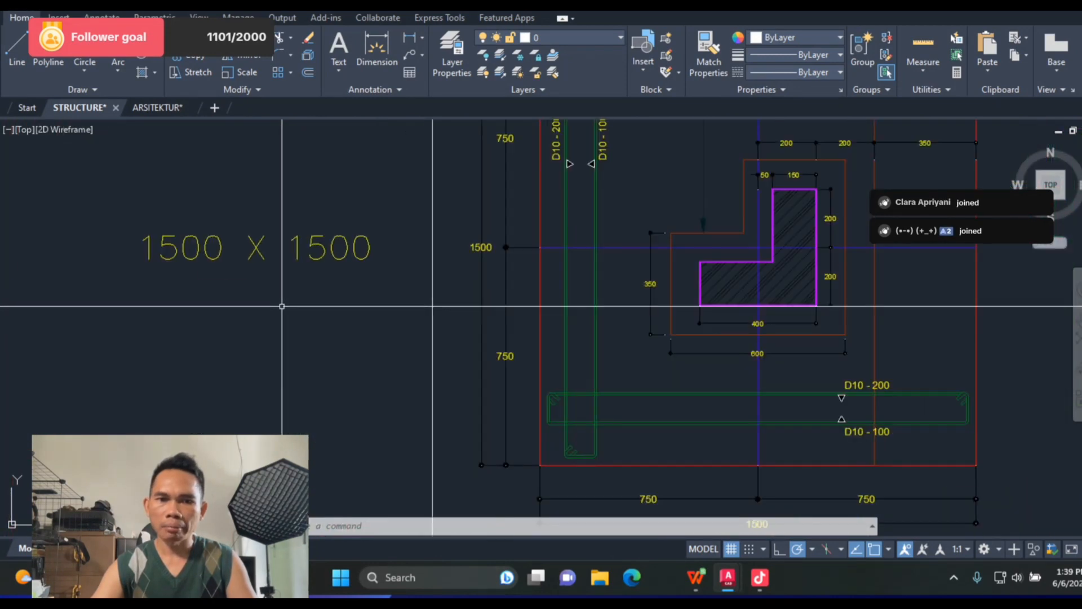
scroll(364, 325, "down", 2)
scroll(364, 326, "down", 2)
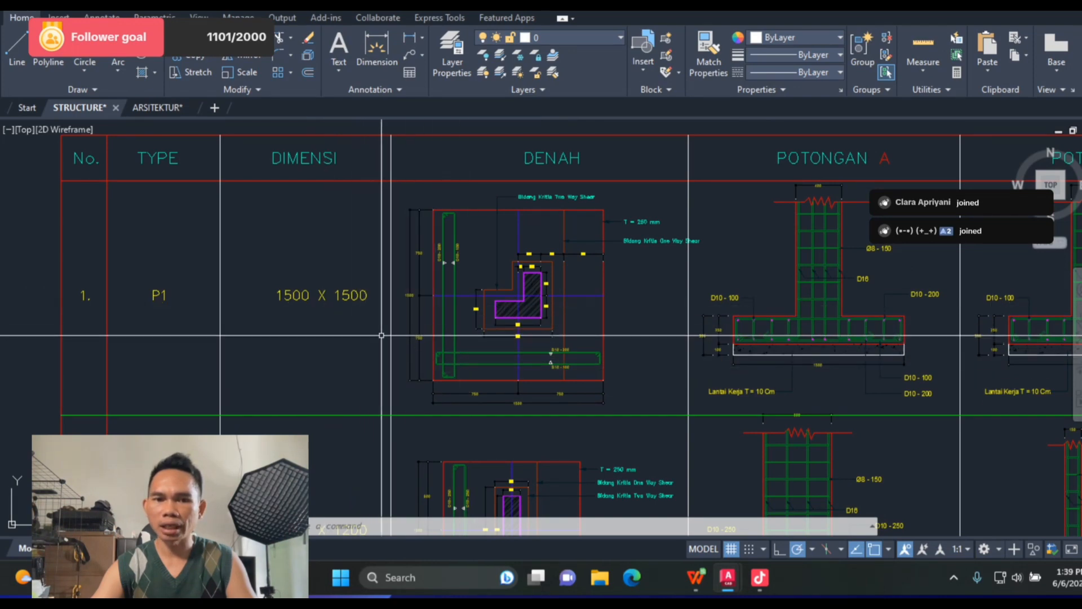
mouse_move(382, 335)
left_mouse_down()
mouse_move(669, 256)
mouse_move(519, 338)
mouse_move(541, 330)
left_mouse_up()
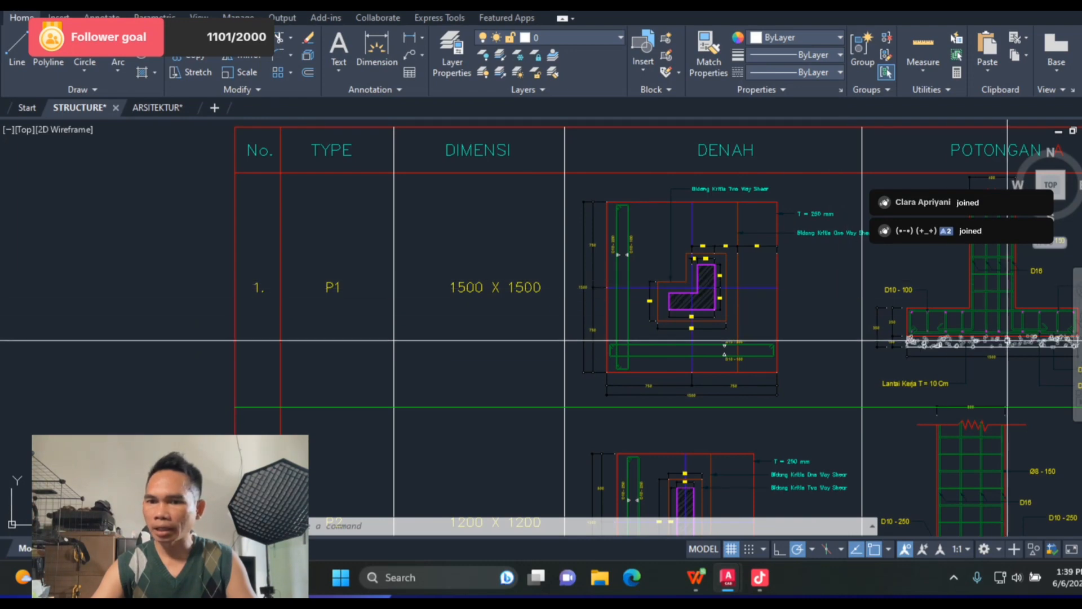
Step: Examine the P1 footing's section A for the footing thickness, lean concrete layer and reinforcement
scroll(908, 328, "up", 6)
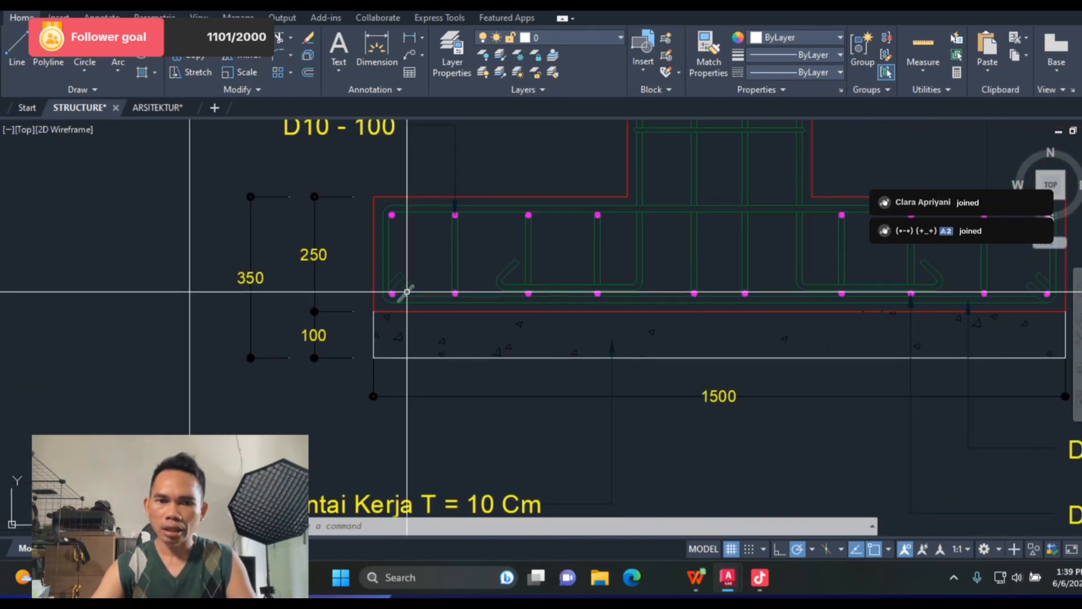
scroll(509, 296, "down", 5)
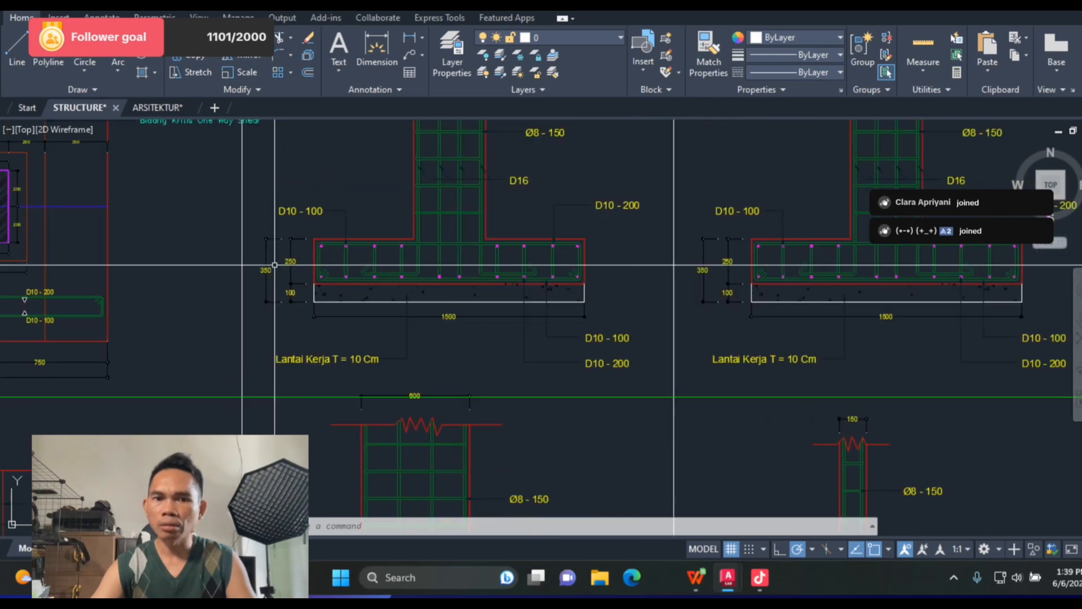
scroll(596, 272, "up", 3)
scroll(614, 268, "down", 3)
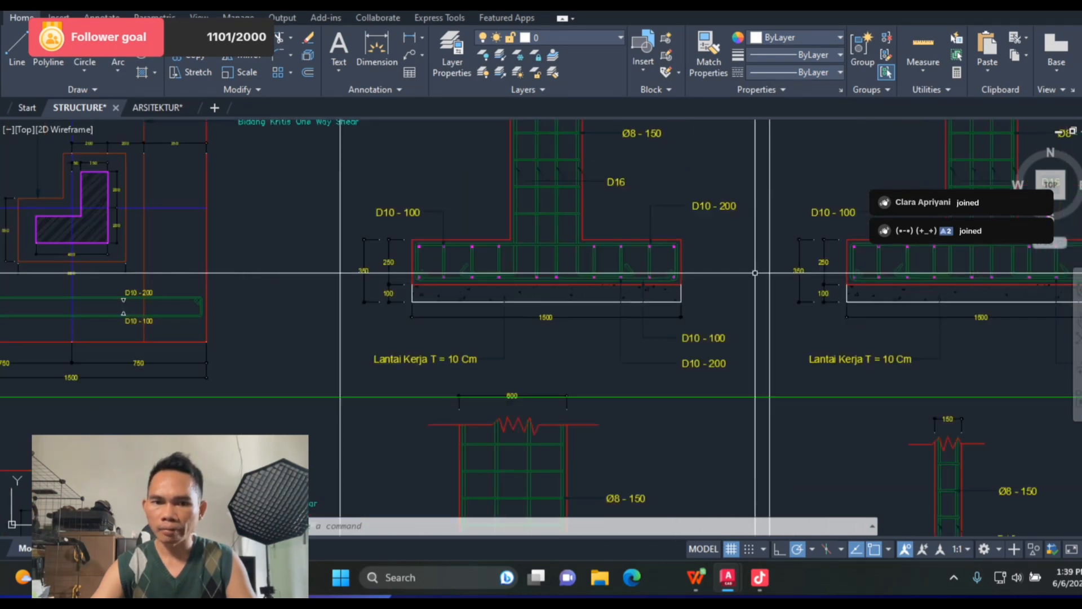
scroll(375, 298, "up", 5)
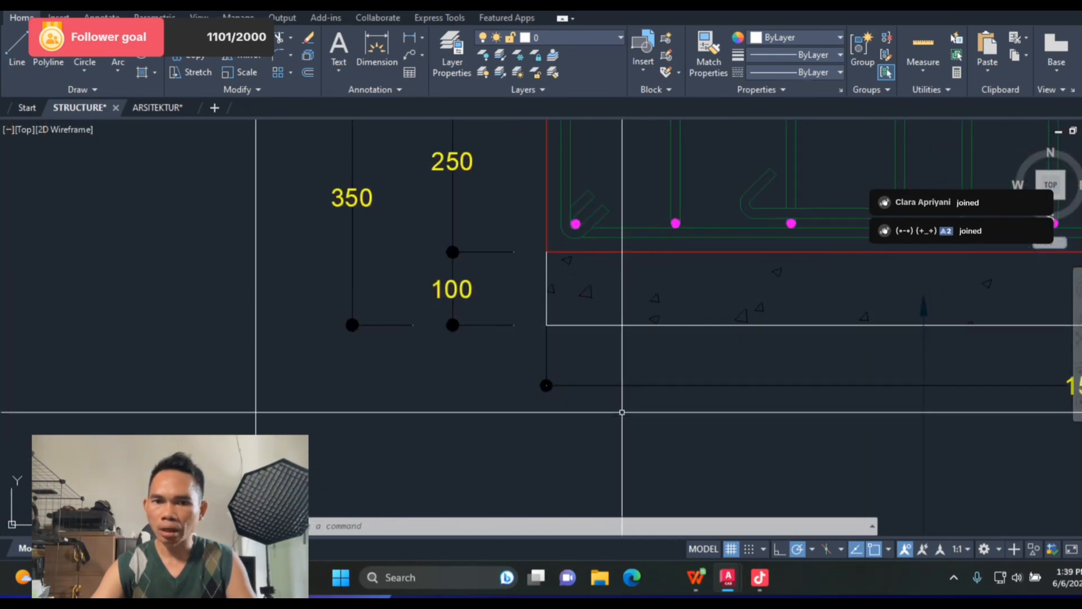
scroll(339, 305, "down", 3)
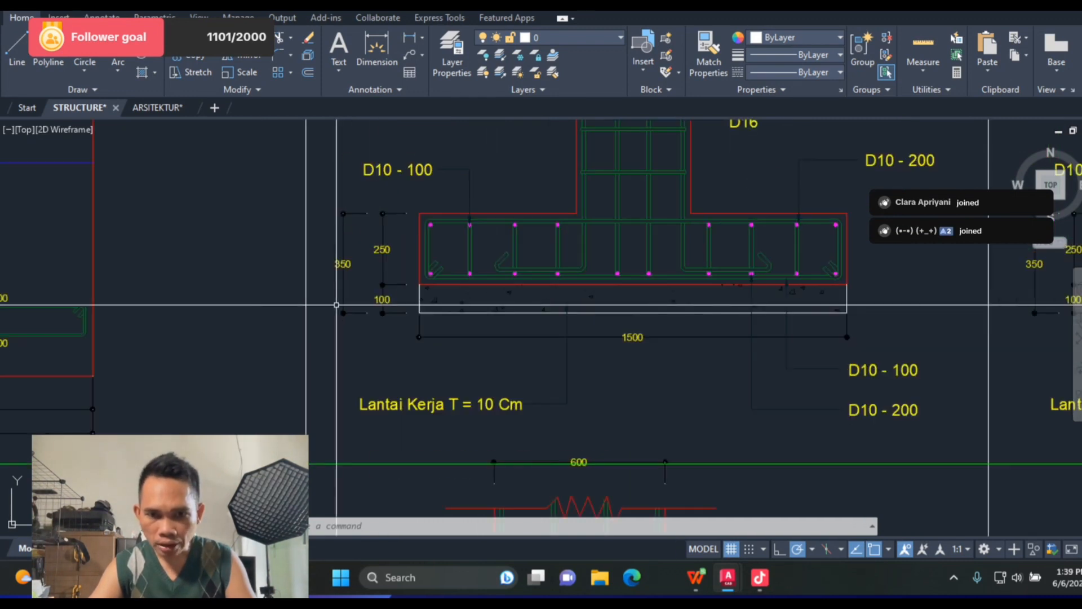
scroll(773, 310, "up", 5)
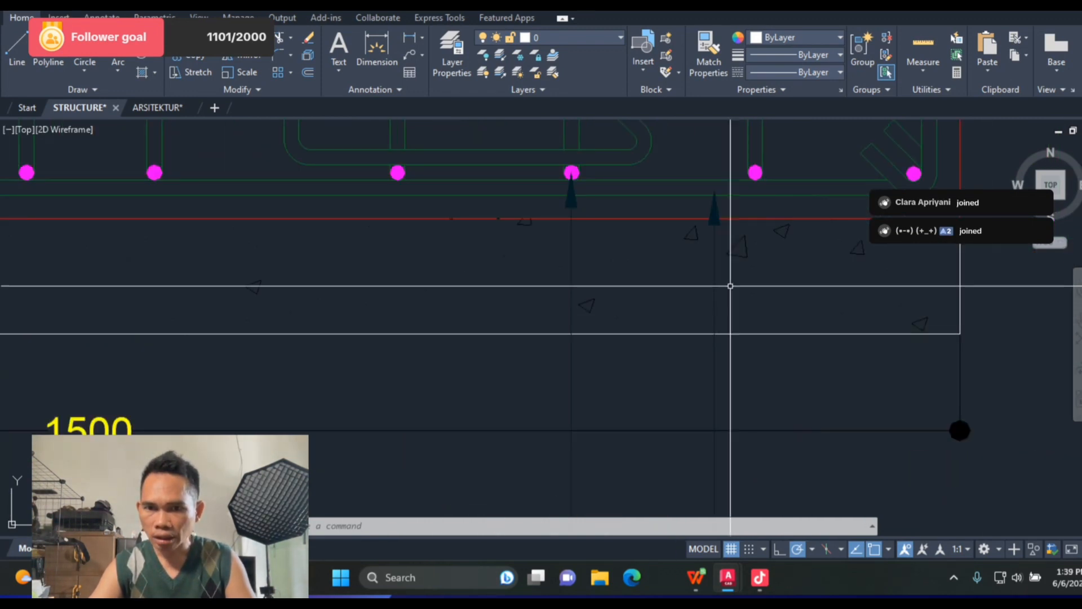
scroll(796, 303, "down", 2)
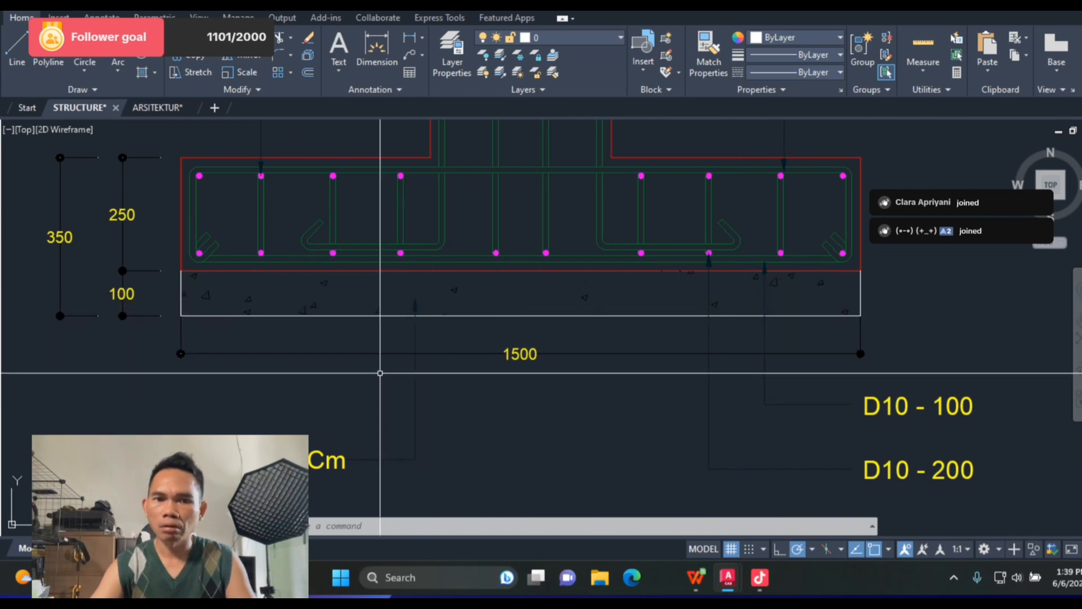
left_click_drag(380, 373, 633, 326)
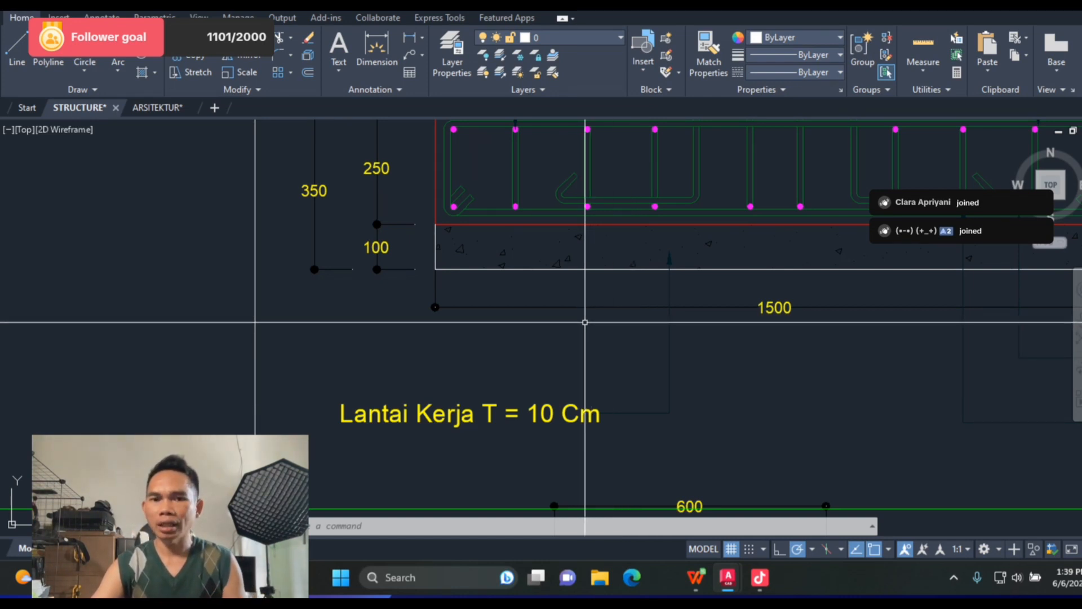
scroll(500, 283, "down", 2)
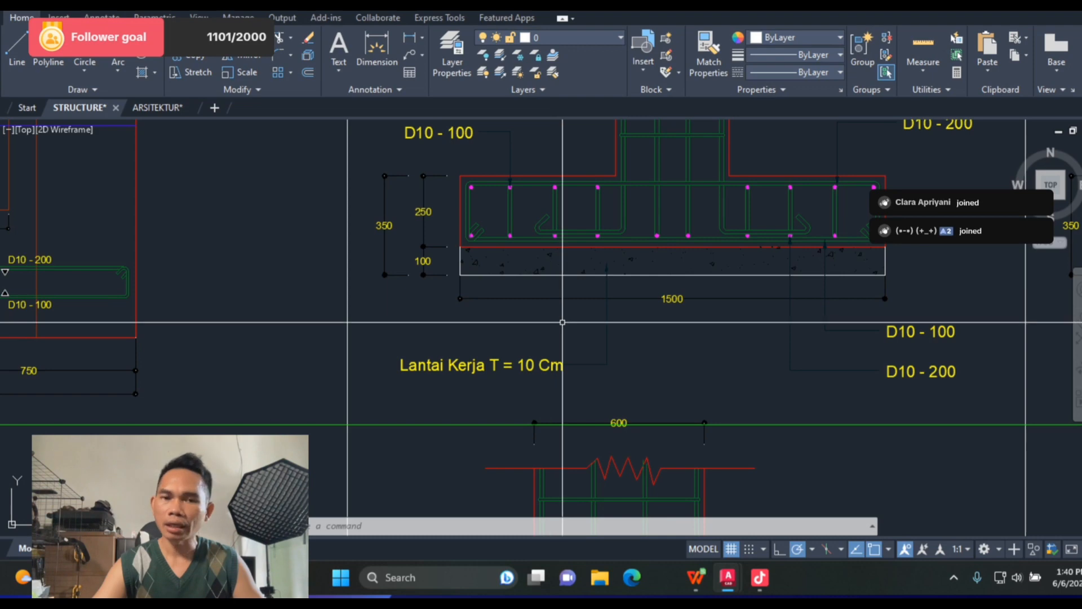
Step: Look over the footing schedule sheets and return to the full foundation plan
scroll(563, 322, "down", 10)
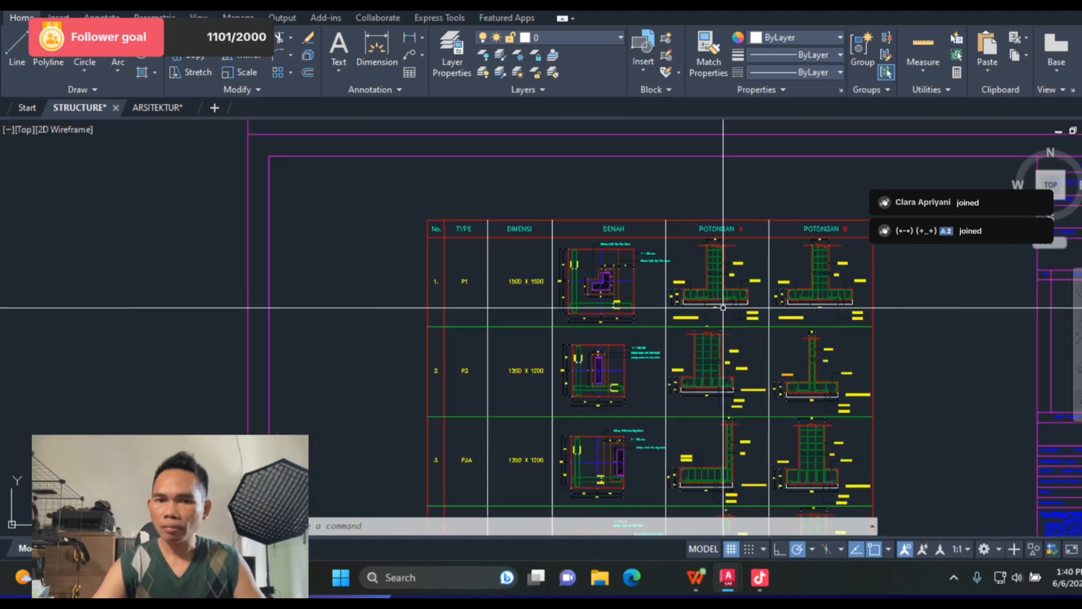
scroll(683, 333, "down", 4)
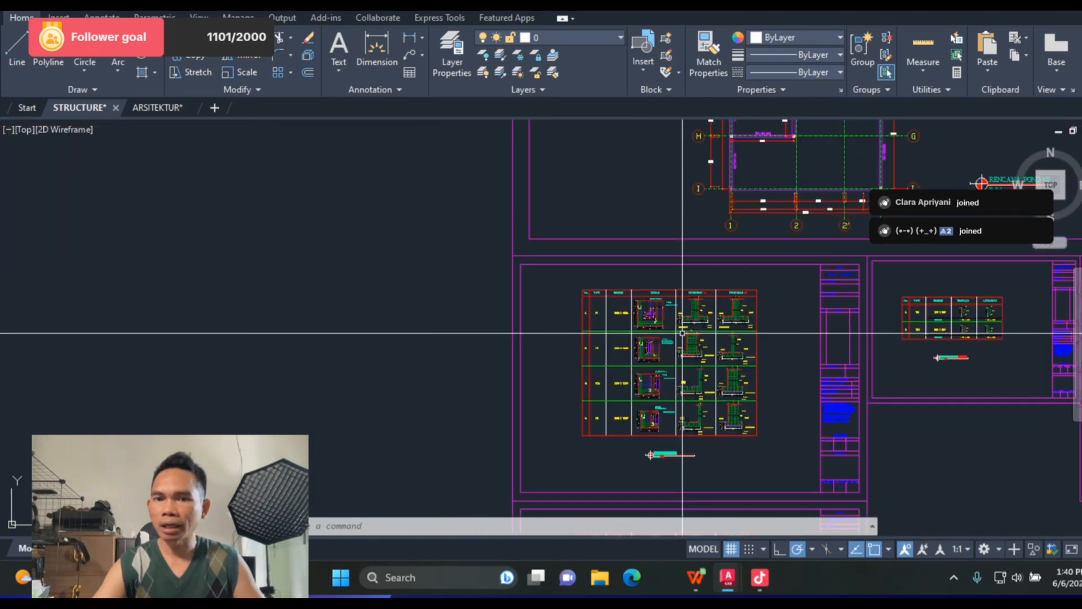
scroll(683, 334, "down", 4)
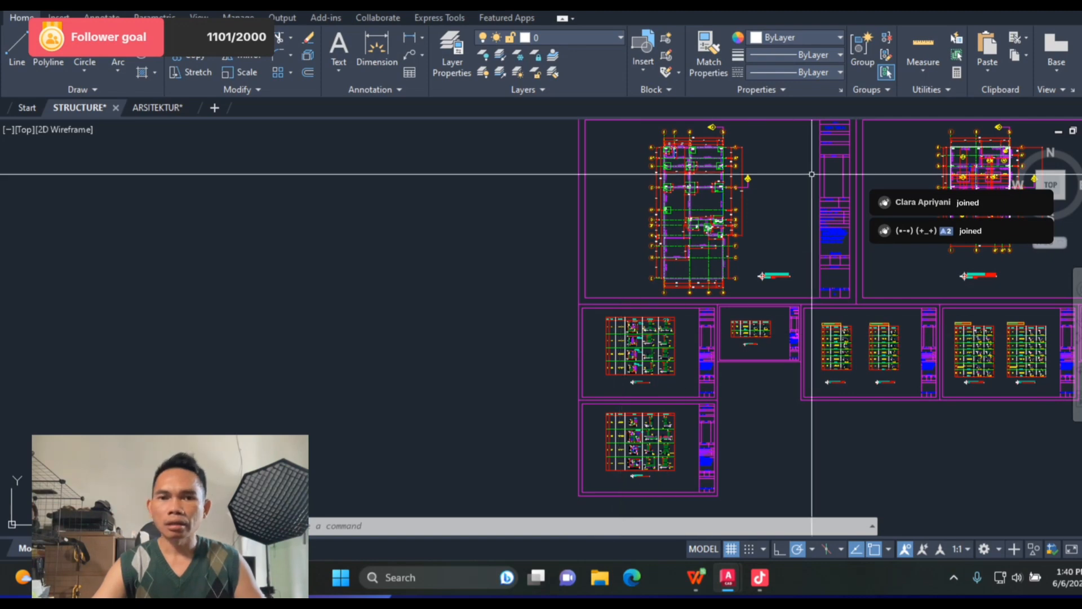
scroll(819, 170, "up", 6)
scroll(585, 260, "down", 2)
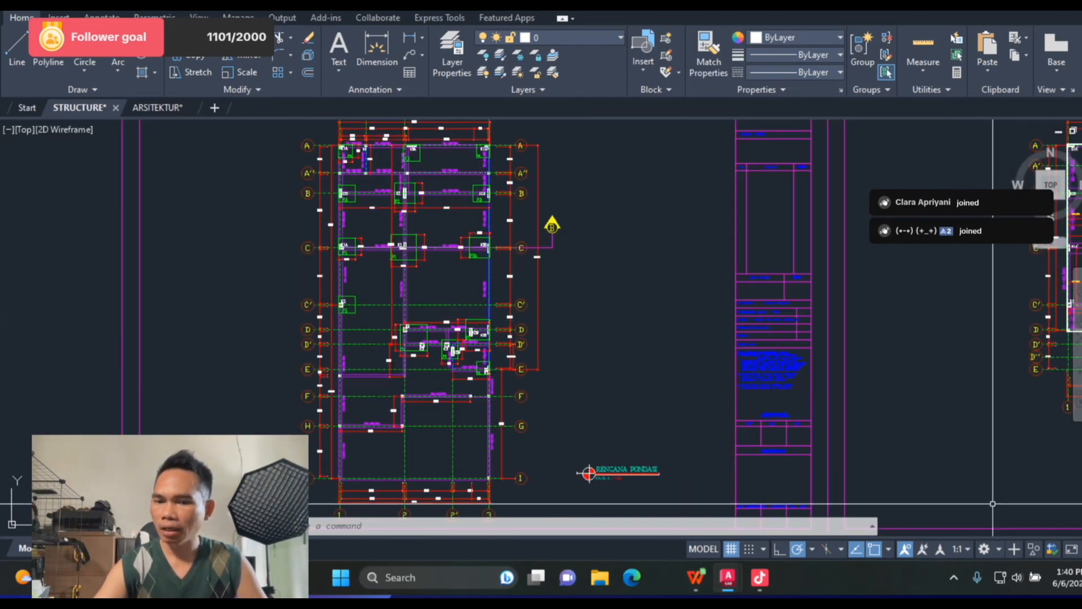
Step: Switch to the WPS earthwork takeoff sheet and set the P1 foundation's length and width to 1.5 m each
key("alt+Tab")
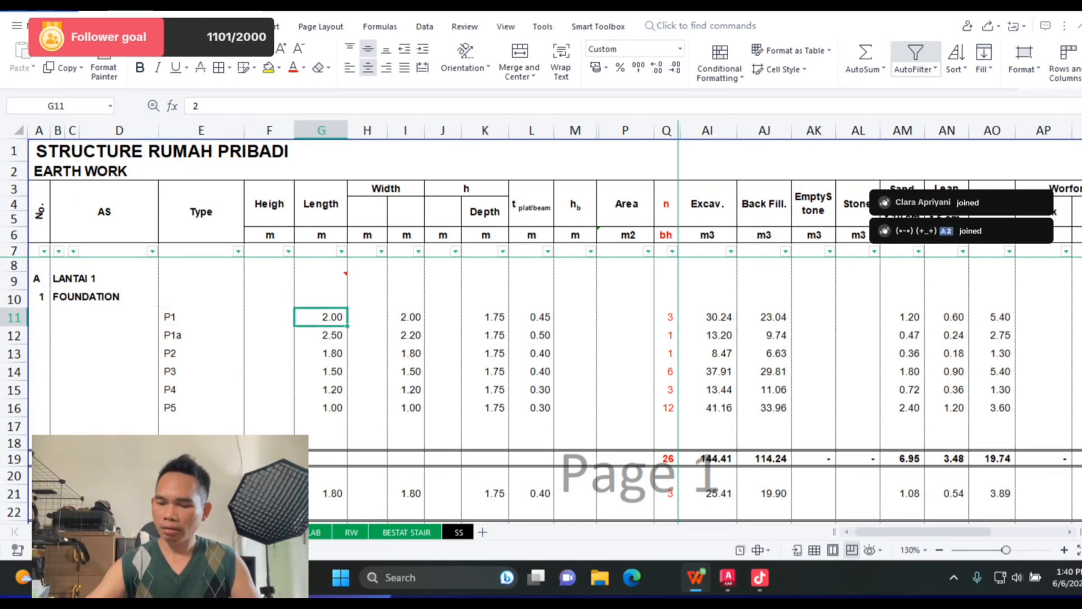
type("1")
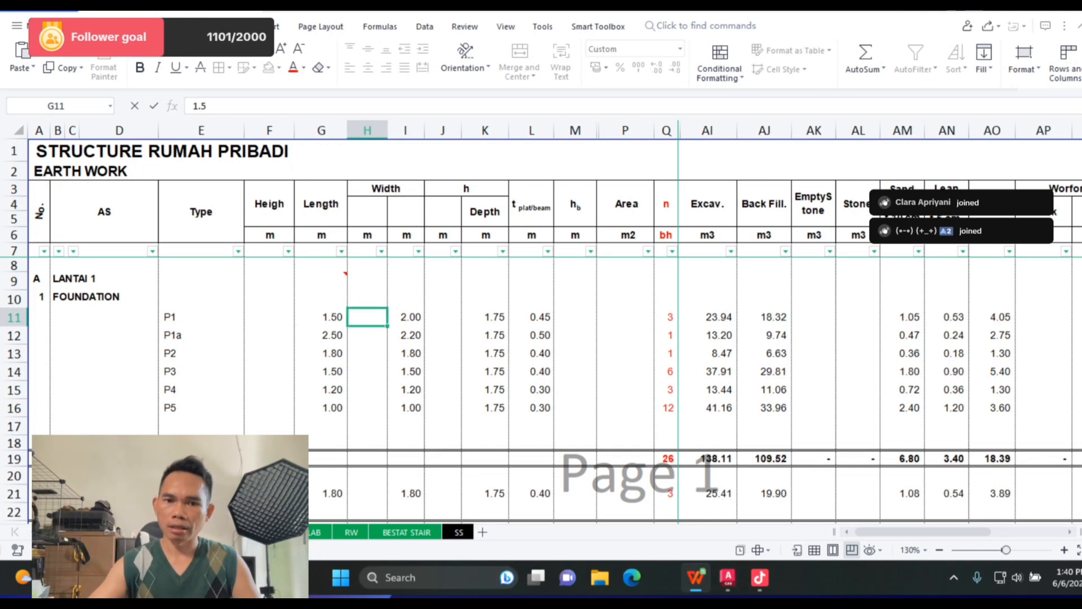
type("1.5")
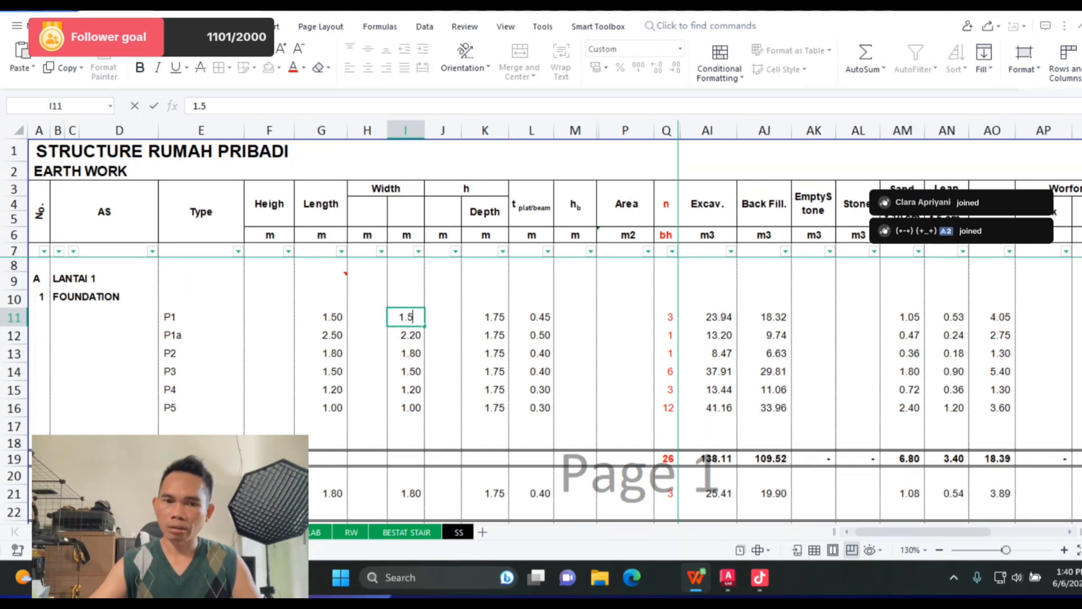
key("Tab")
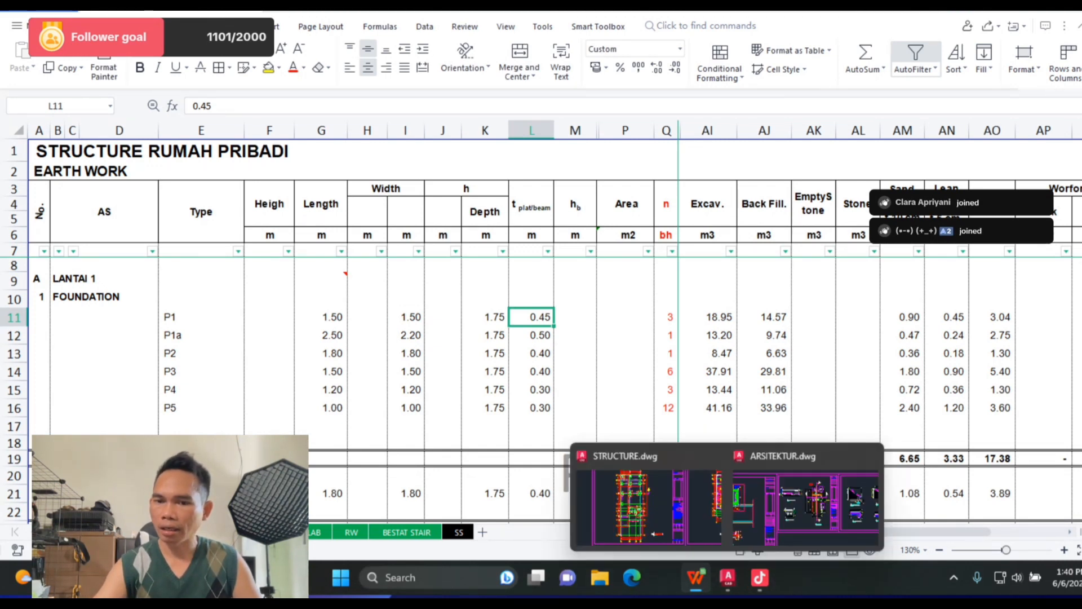
Step: Switch to the STRUCTURE drawing in AutoCAD and examine the P1 footing's sections for the footing and lean concrete thickness
left_click(728, 577)
scroll(672, 374, "down", 5)
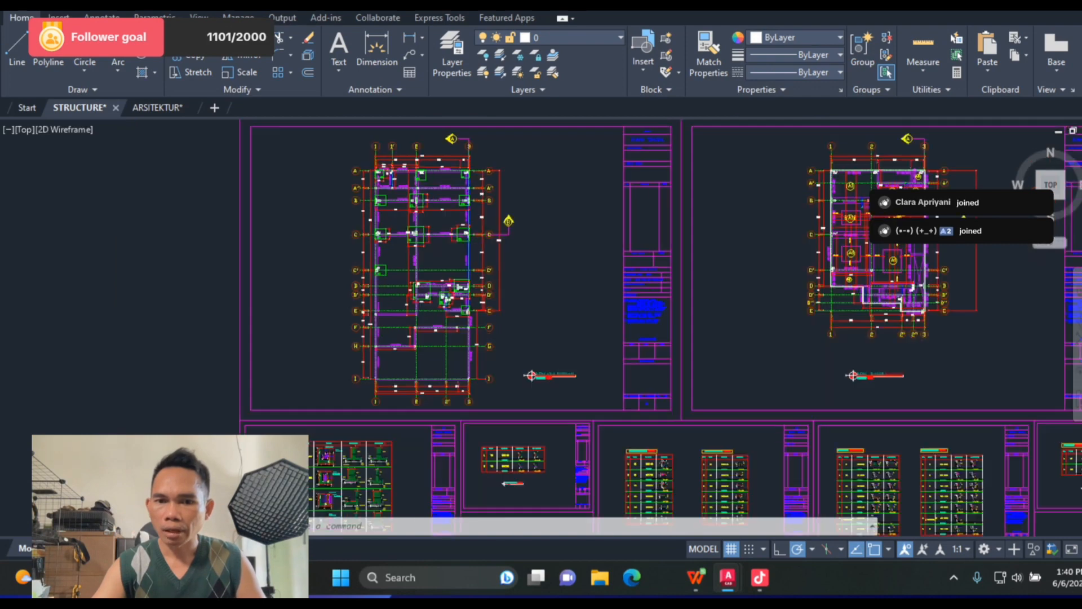
scroll(141, 190, "up", 5)
scroll(141, 191, "up", 5)
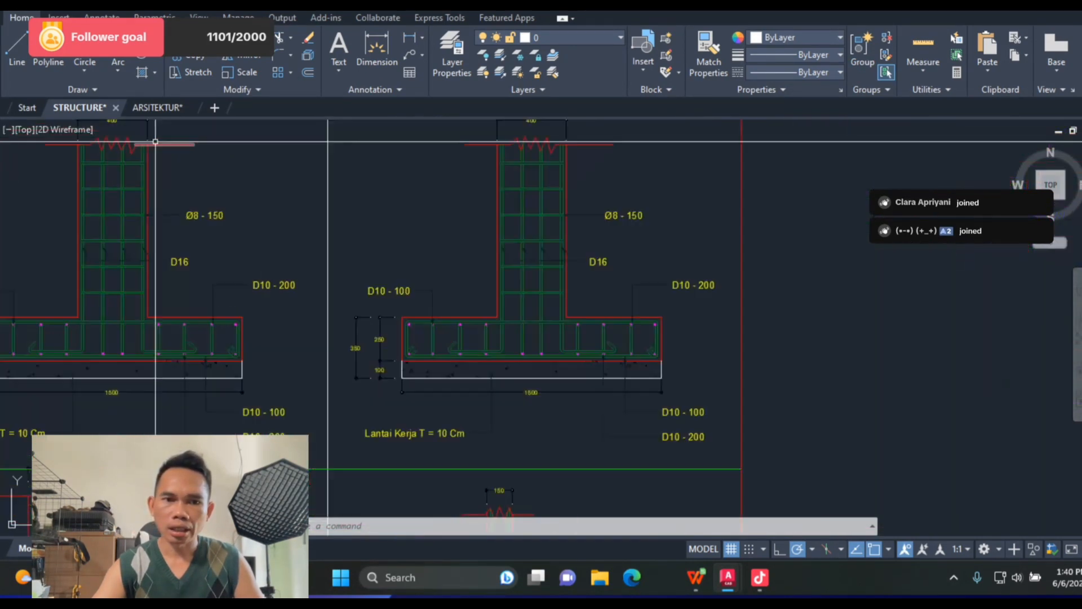
scroll(773, 367, "down", 3)
scroll(365, 396, "up", 4)
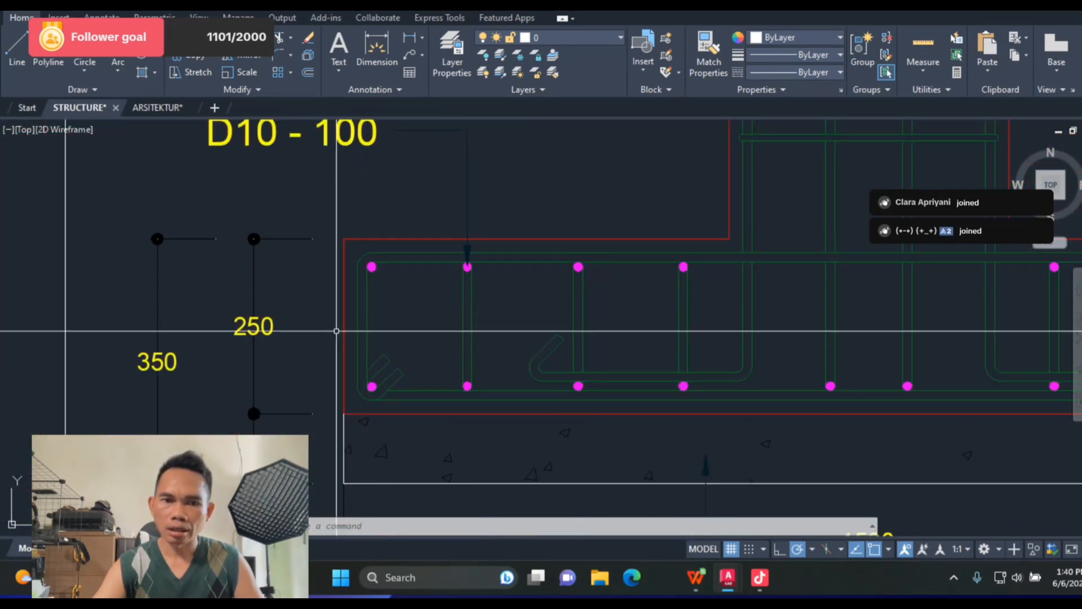
scroll(597, 336, "down", 3)
scroll(597, 336, "down", 4)
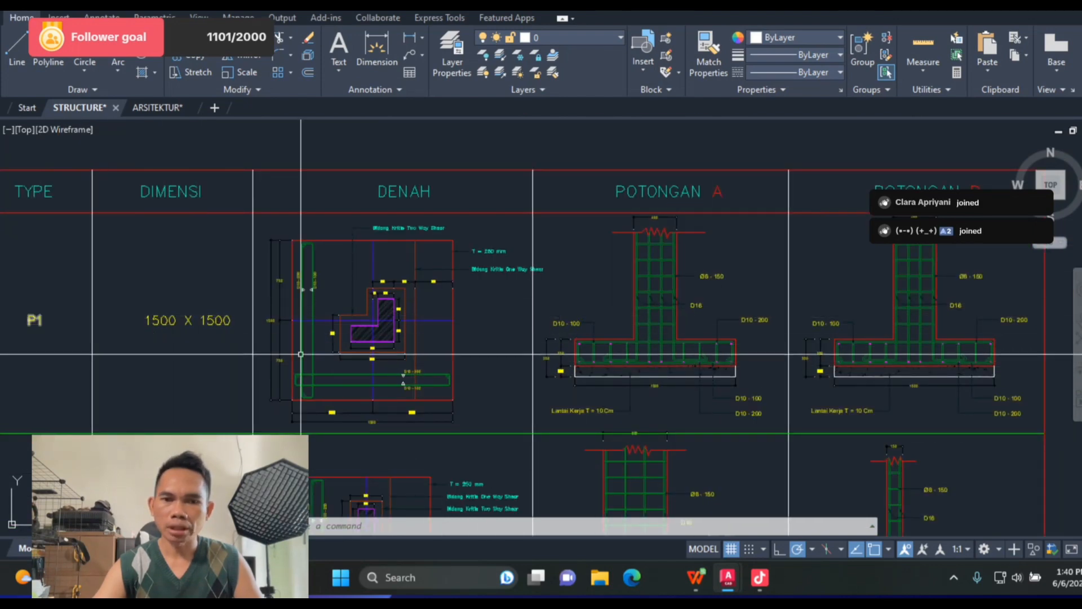
scroll(750, 350, "up", 3)
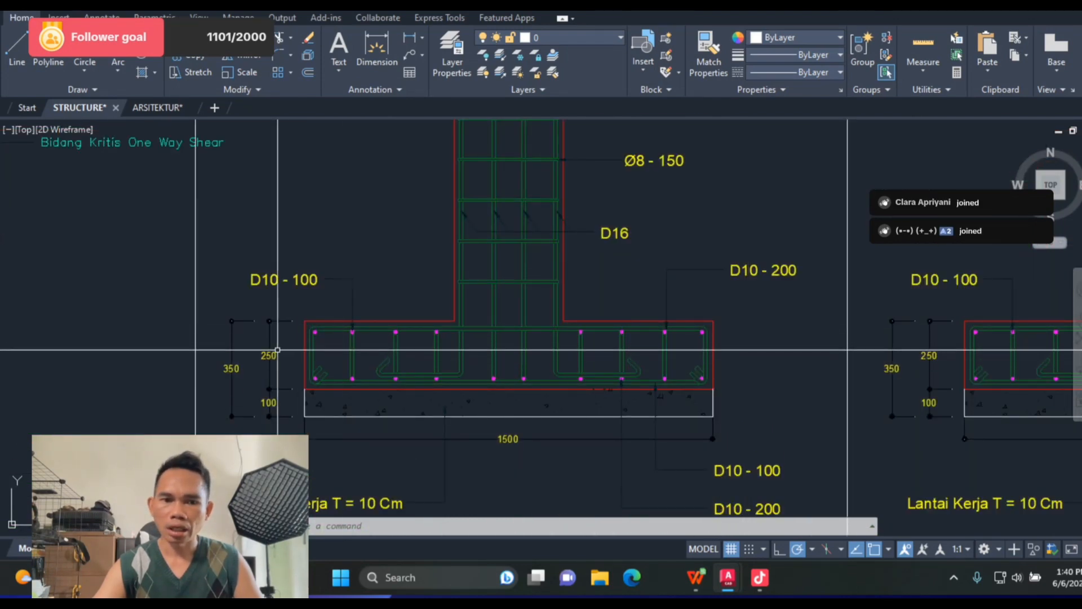
scroll(262, 348, "up", 3)
scroll(467, 294, "down", 2)
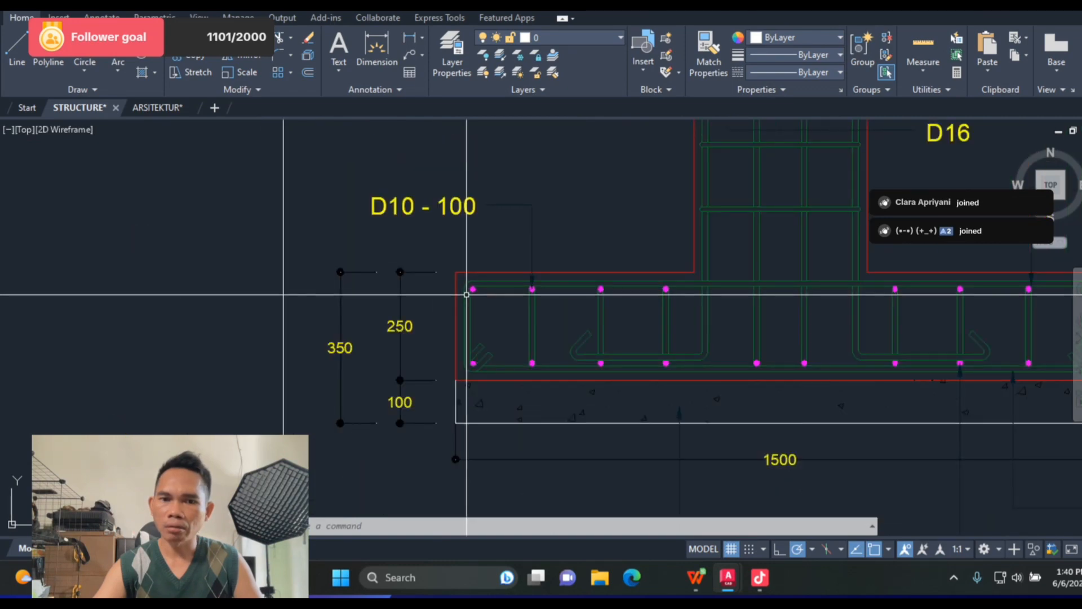
scroll(437, 297, "down", 4)
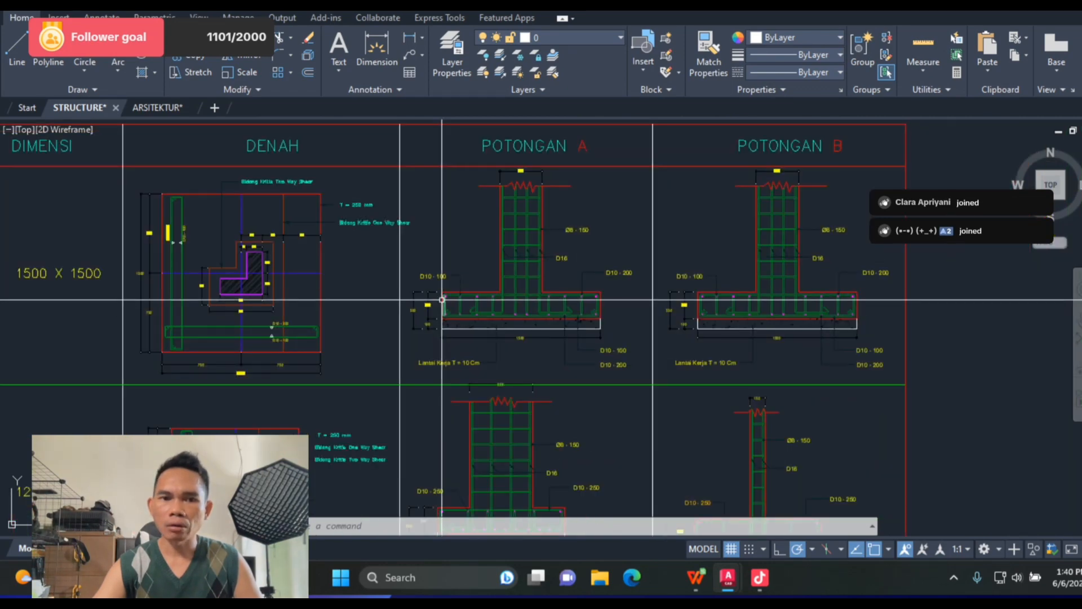
Step: Look over the P2 footing detail and the floor and roof framing plans
scroll(480, 263, "down", 4)
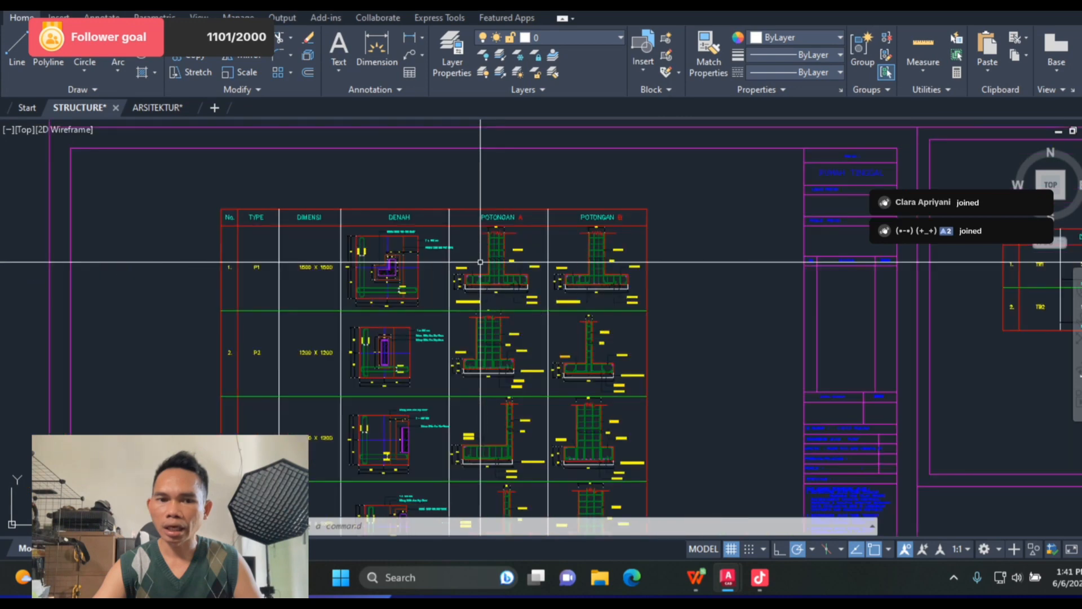
scroll(390, 357, "up", 6)
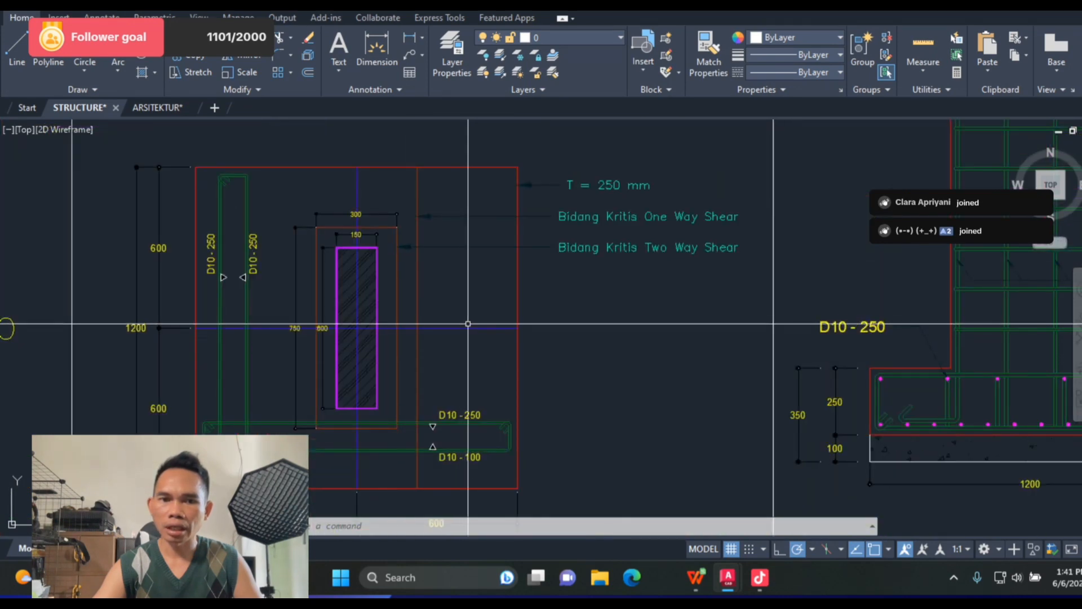
scroll(468, 324, "down", 5)
scroll(423, 286, "down", 5)
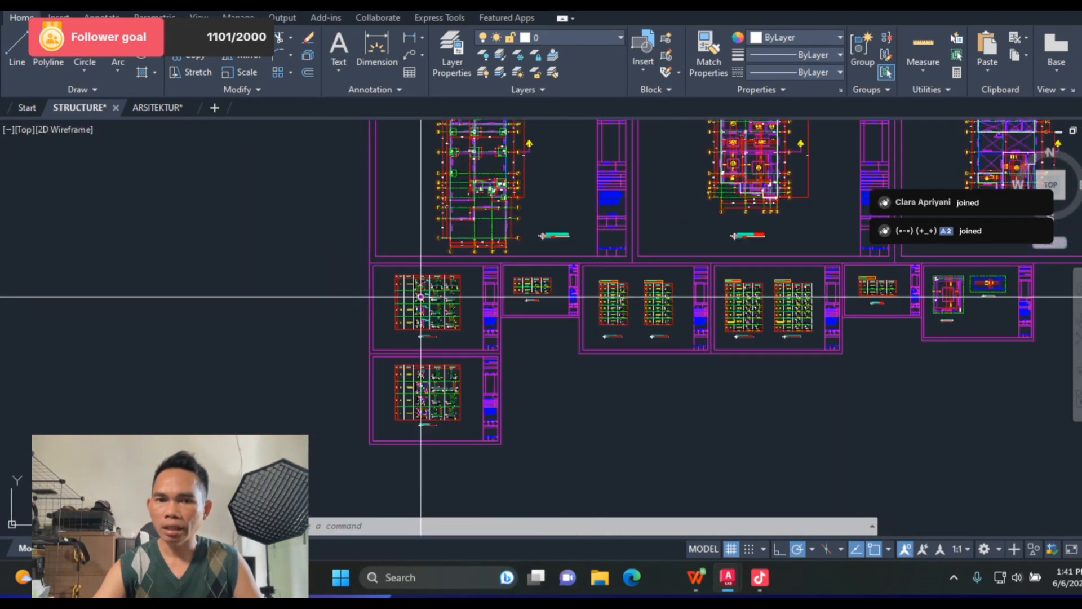
scroll(423, 304, "down", 5)
scroll(576, 277, "up", 5)
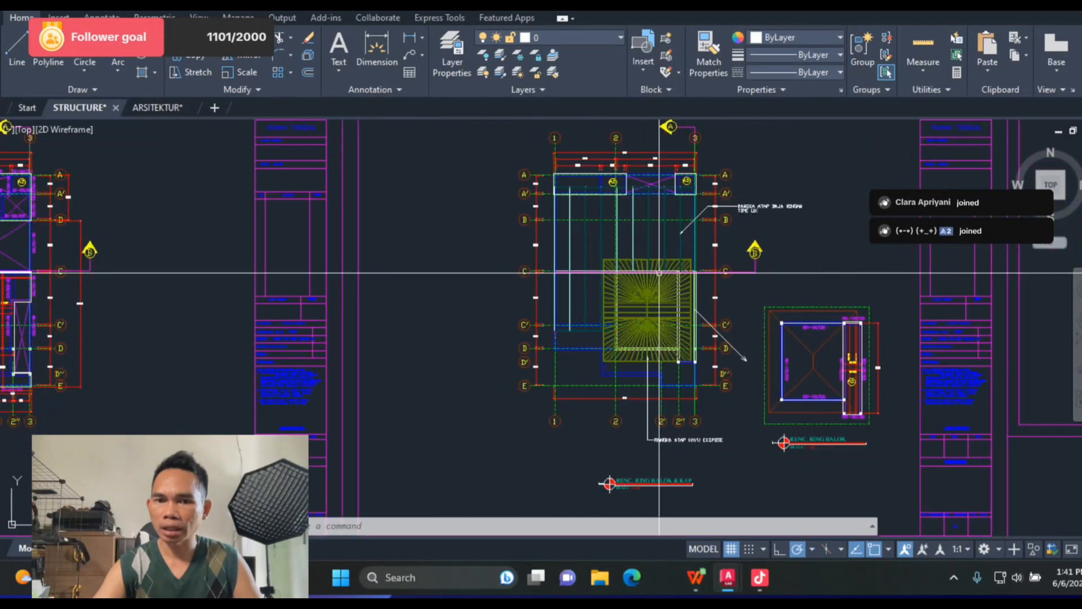
scroll(456, 281, "down", 3)
scroll(445, 279, "up", 2)
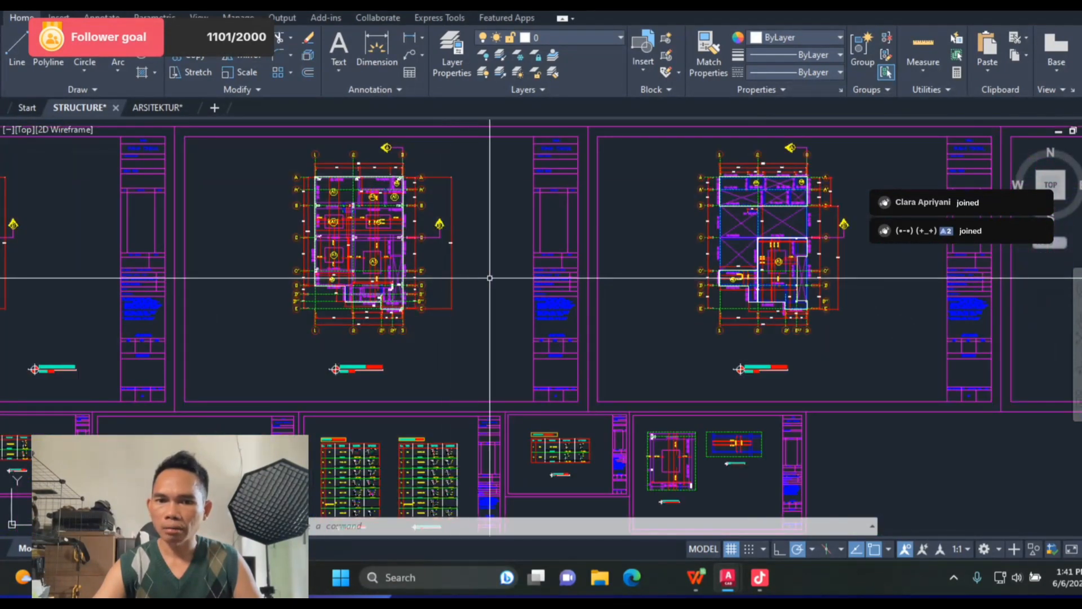
Step: Return to the foundation plan and check where section marker B cuts through at grid line C
scroll(593, 278, "down", 5)
scroll(346, 225, "up", 6)
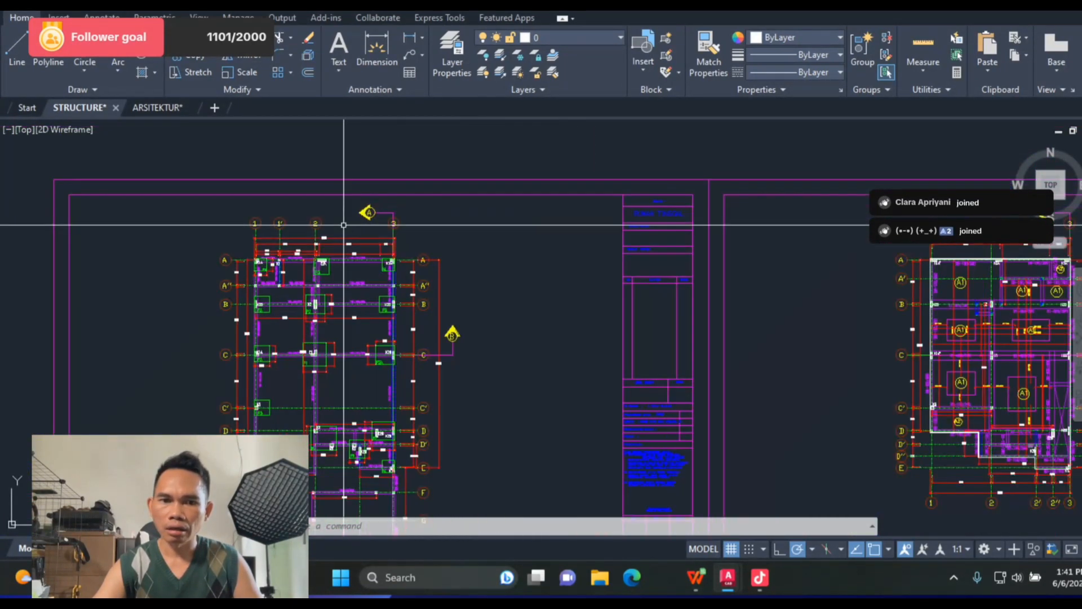
scroll(450, 197, "down", 4)
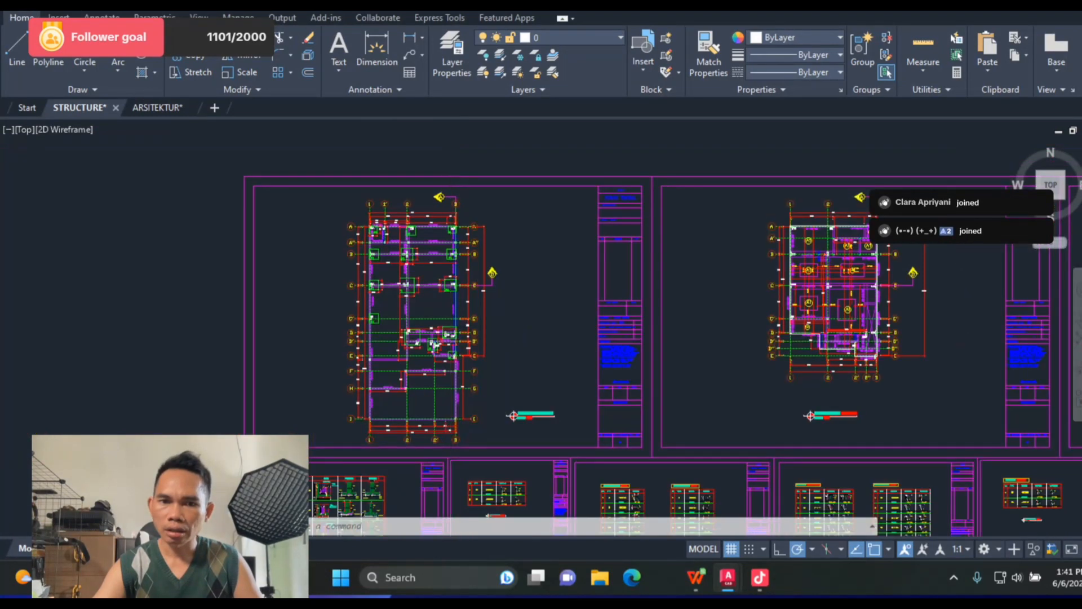
scroll(485, 138, "up", 5)
scroll(485, 138, "up", 2)
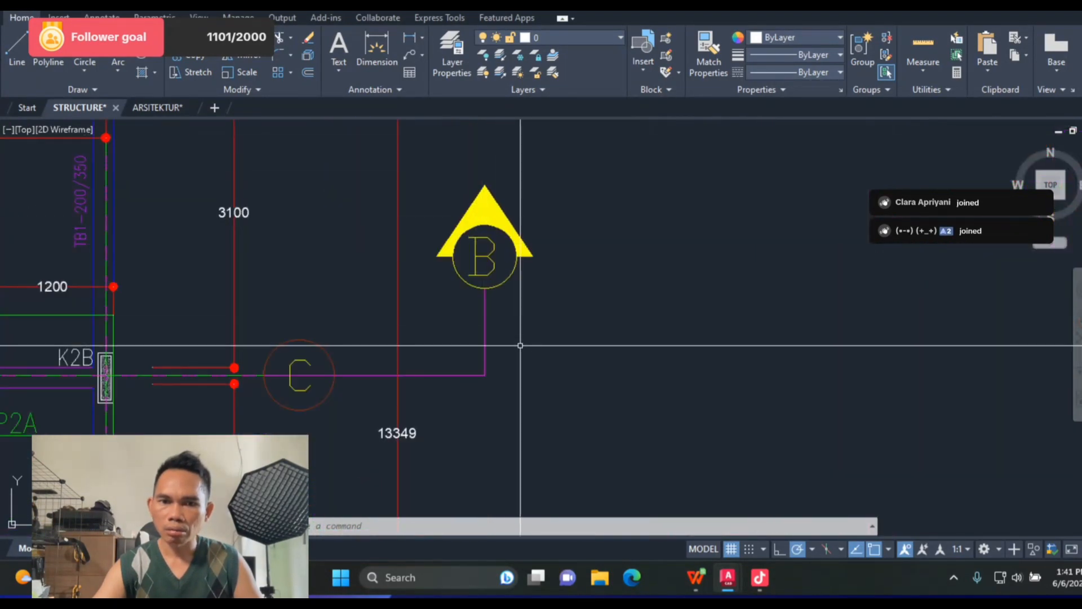
scroll(521, 338, "down", 7)
scroll(541, 290, "down", 2)
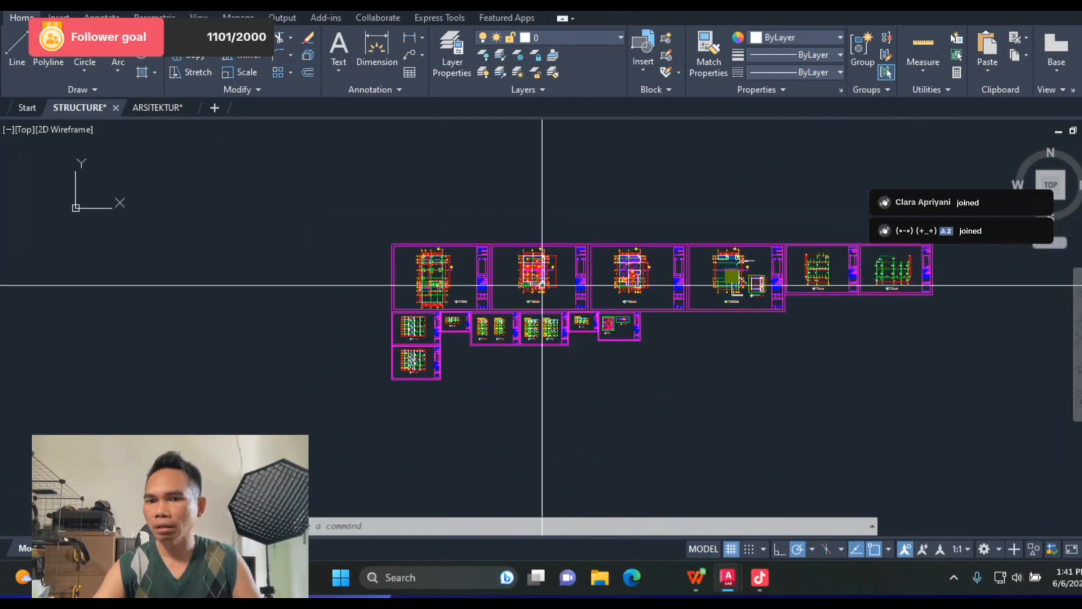
Step: Find the Portal B-B section and examine the foundation depth below the TB1 tie beam at footings P3, P1 and P2A
scroll(874, 234, "up", 7)
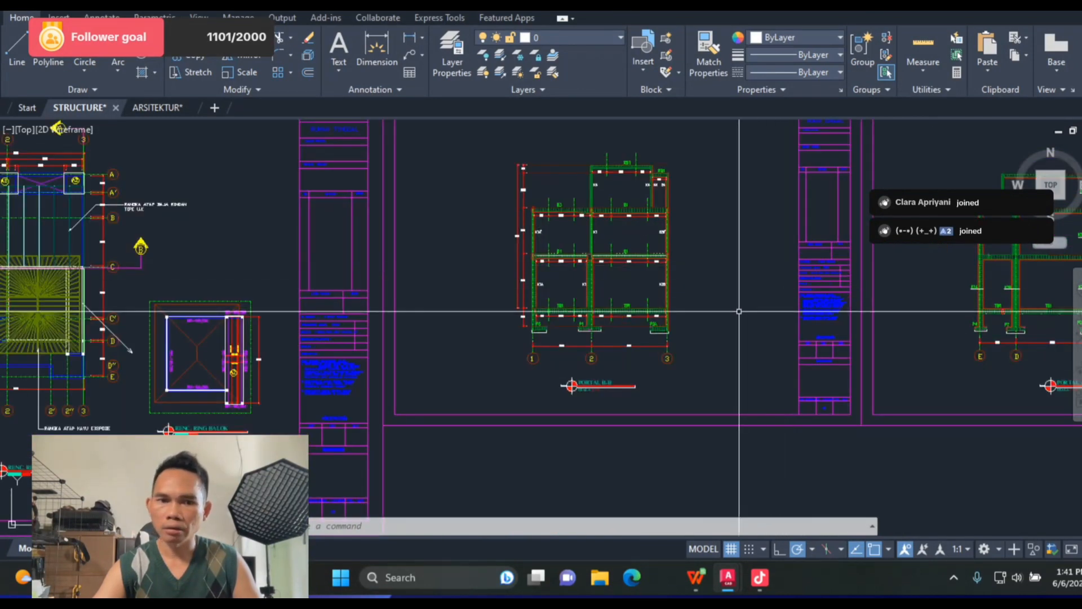
scroll(738, 311, "up", 6)
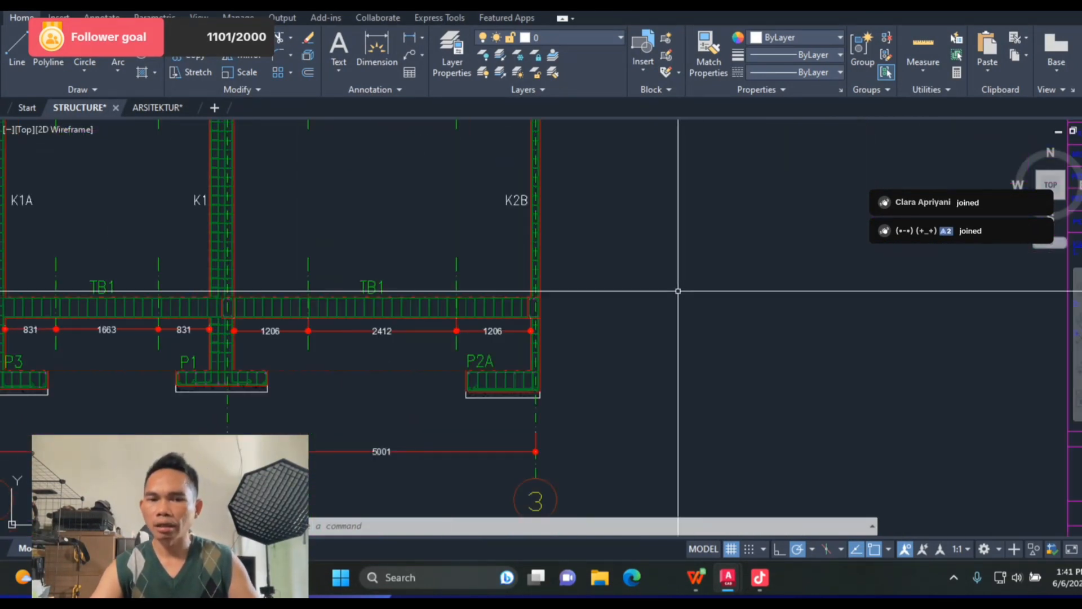
scroll(675, 294, "down", 4)
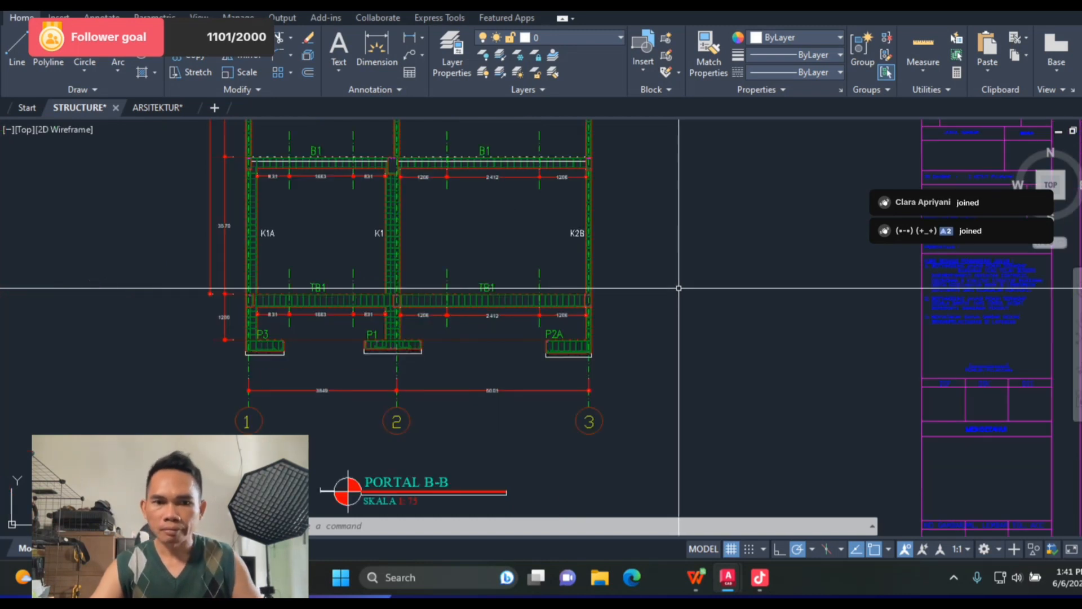
scroll(367, 358, "up", 5)
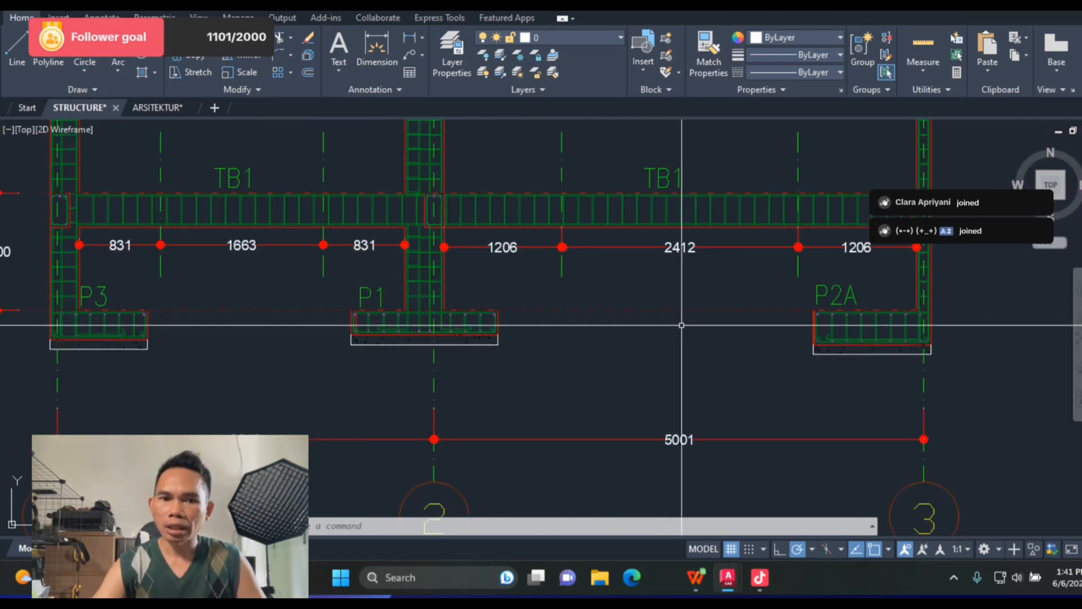
scroll(507, 304, "down", 3)
scroll(254, 299, "up", 3)
scroll(254, 299, "up", 2)
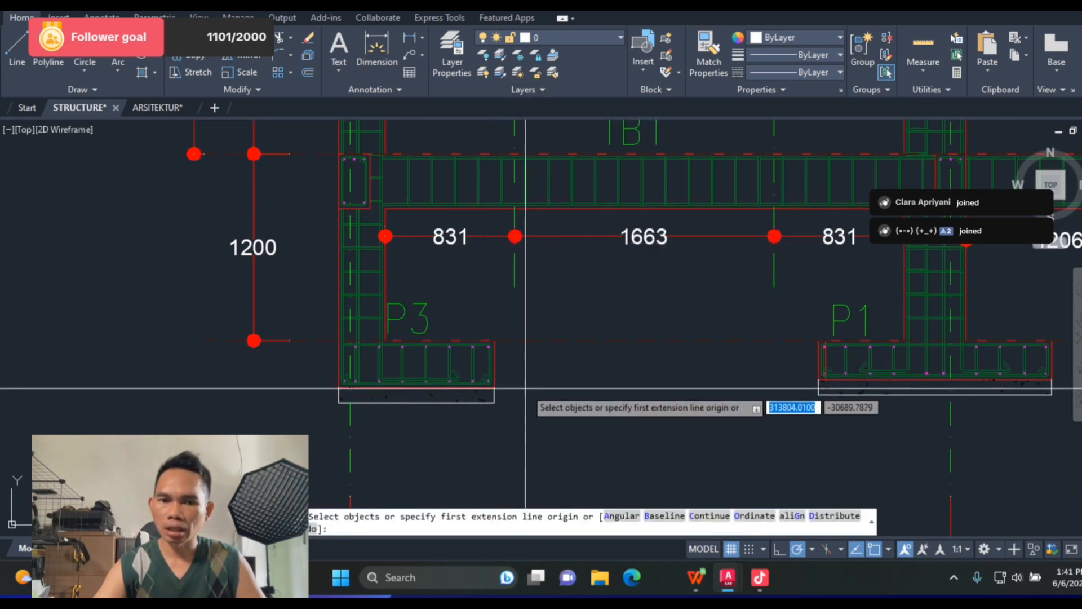
scroll(525, 387, "up", 2)
key("Return")
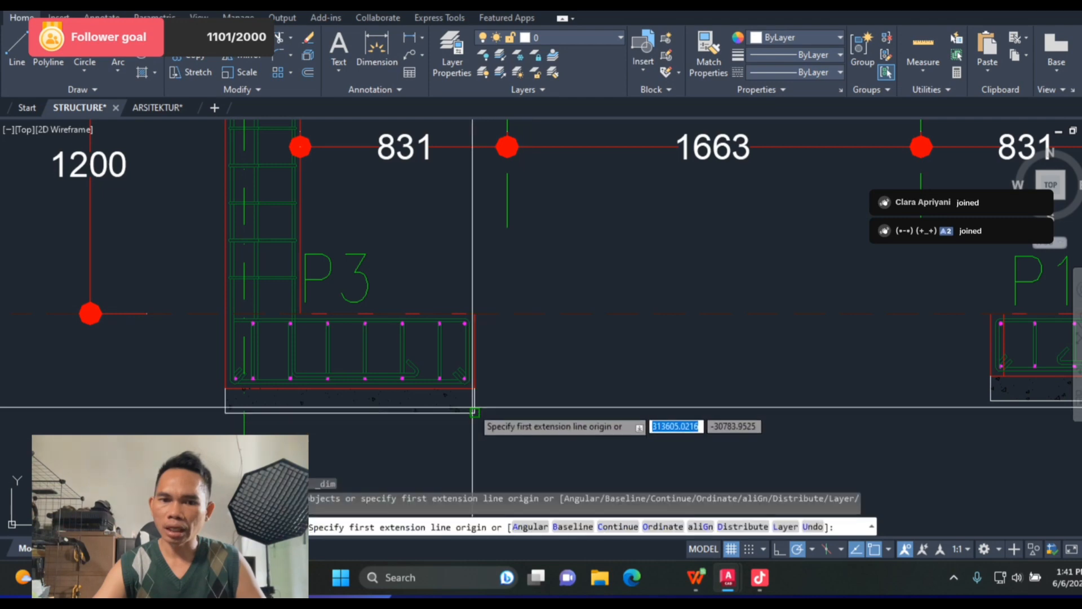
left_click(474, 412)
scroll(476, 408, "down", 2)
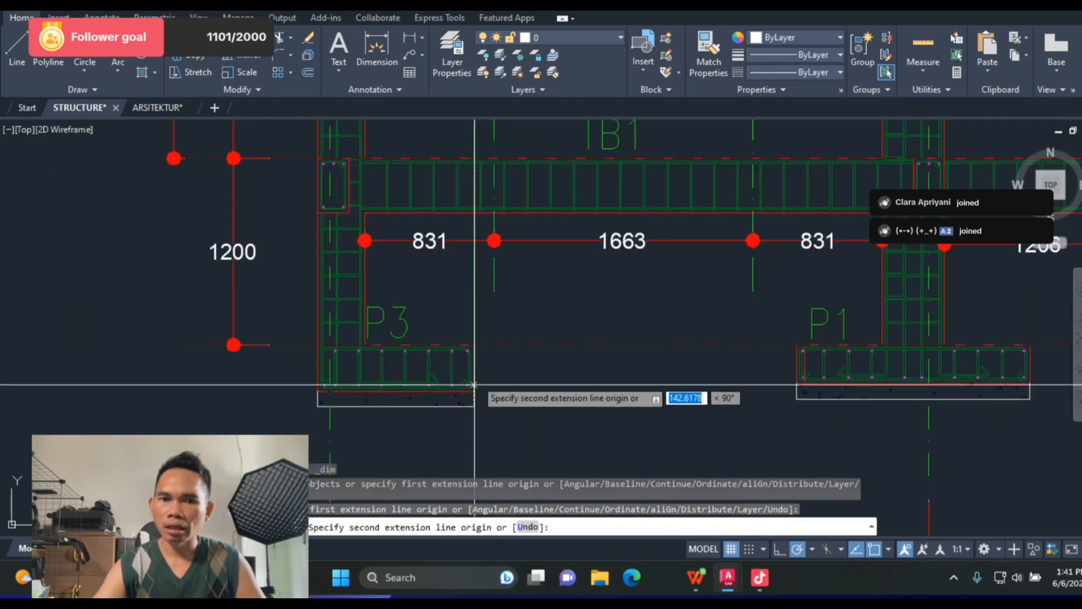
scroll(457, 226, "up", 3)
scroll(492, 262, "down", 3)
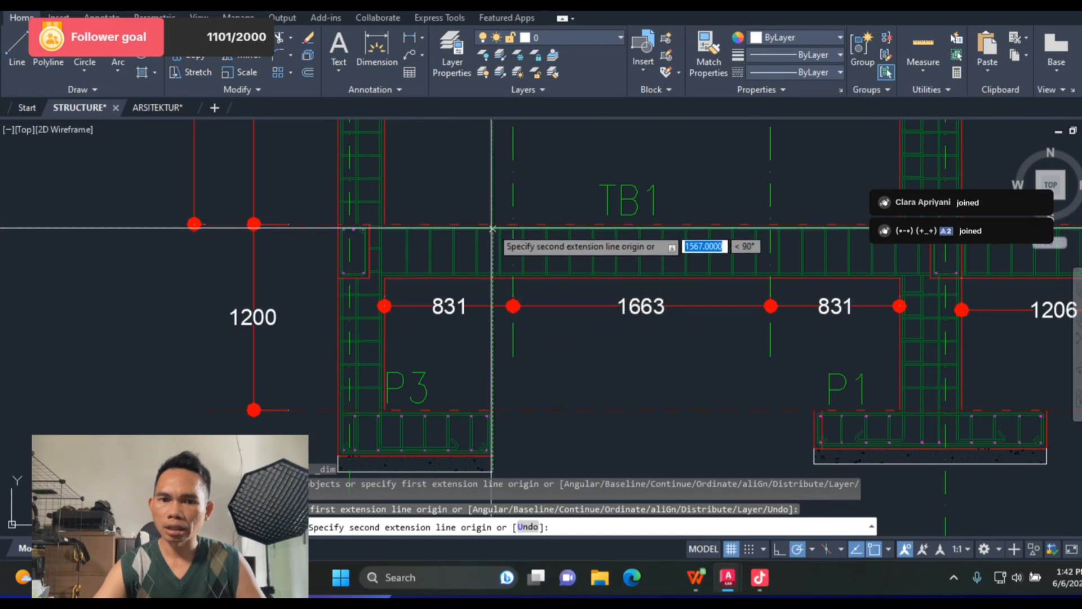
scroll(492, 227, "up", 5)
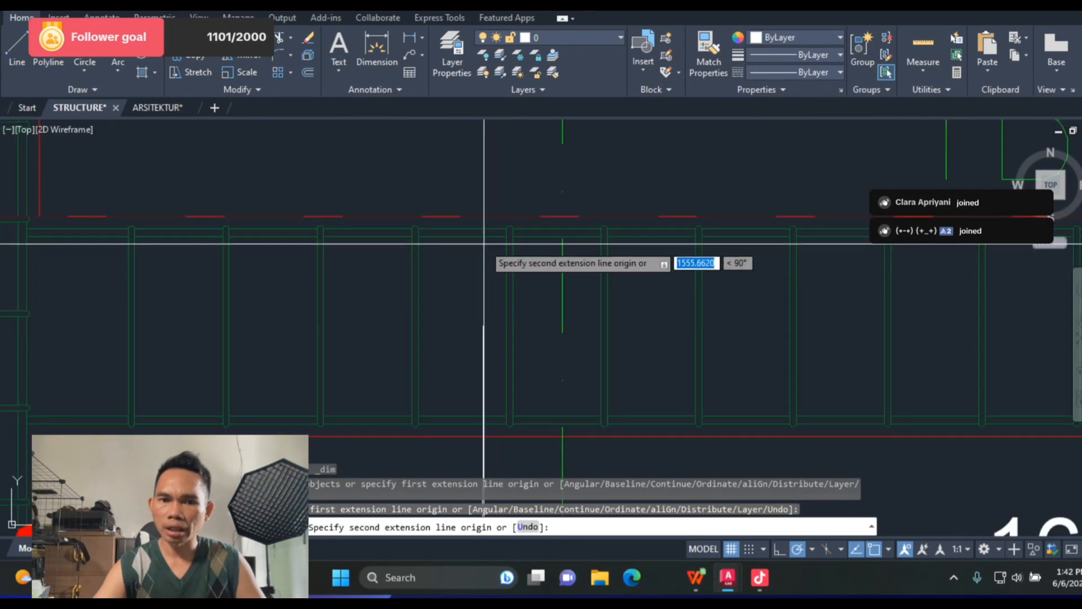
scroll(483, 206, "down", 5)
scroll(516, 235, "down", 4)
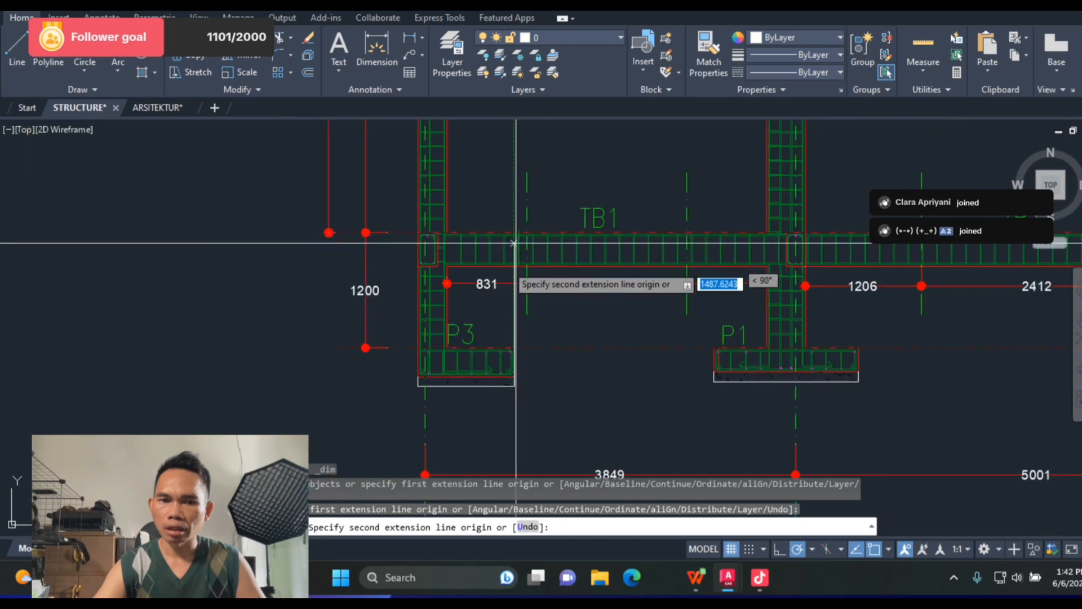
key("Escape")
Step: Dimension the vertical depth from the underside of P3's lean concrete to the top of tie beam TB1, placing it outside the 1200 dimension
scroll(493, 411, "up", 6)
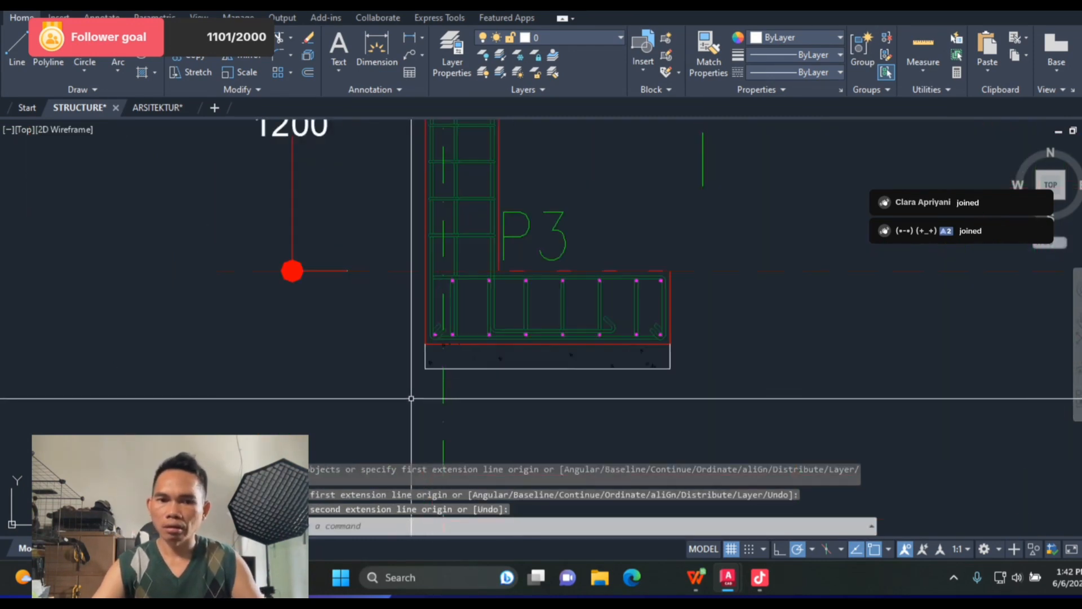
key("Return")
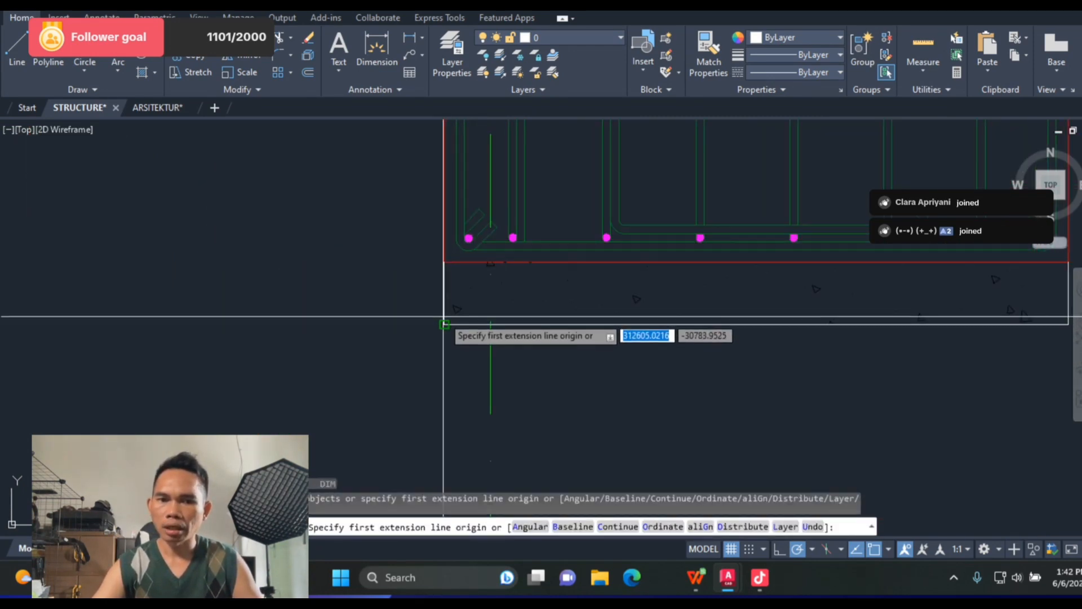
left_click(443, 316)
scroll(453, 403, "down", 5)
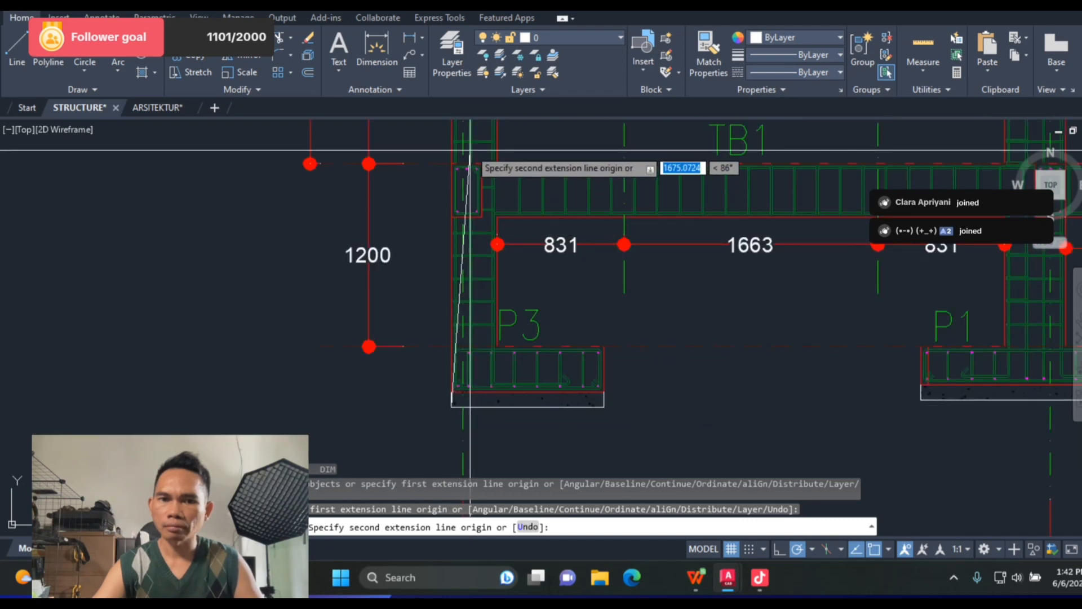
scroll(472, 147, "up", 6)
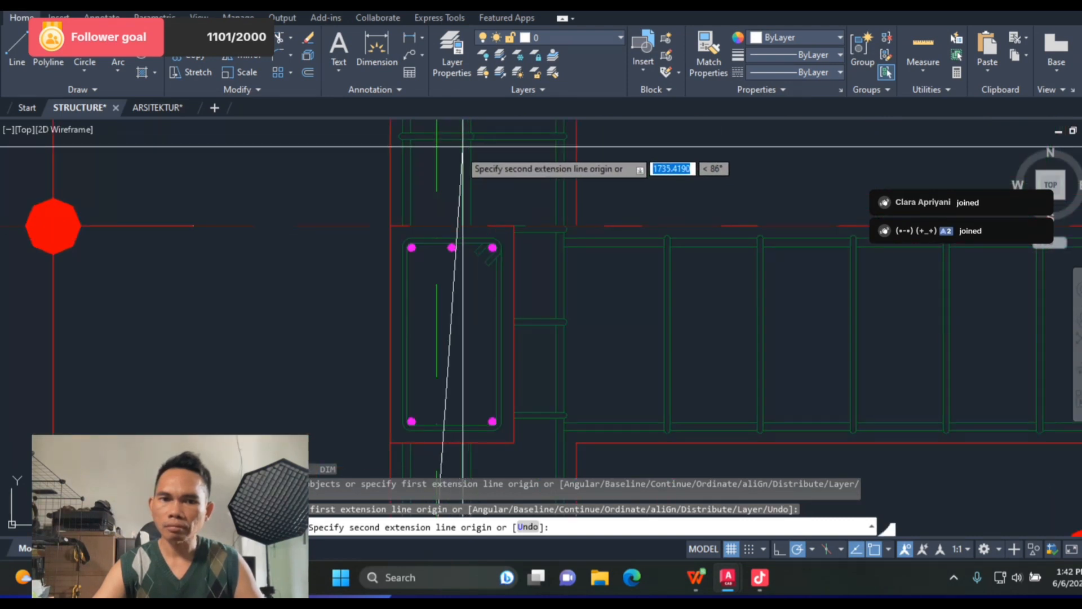
left_click(391, 225)
scroll(393, 226, "down", 5)
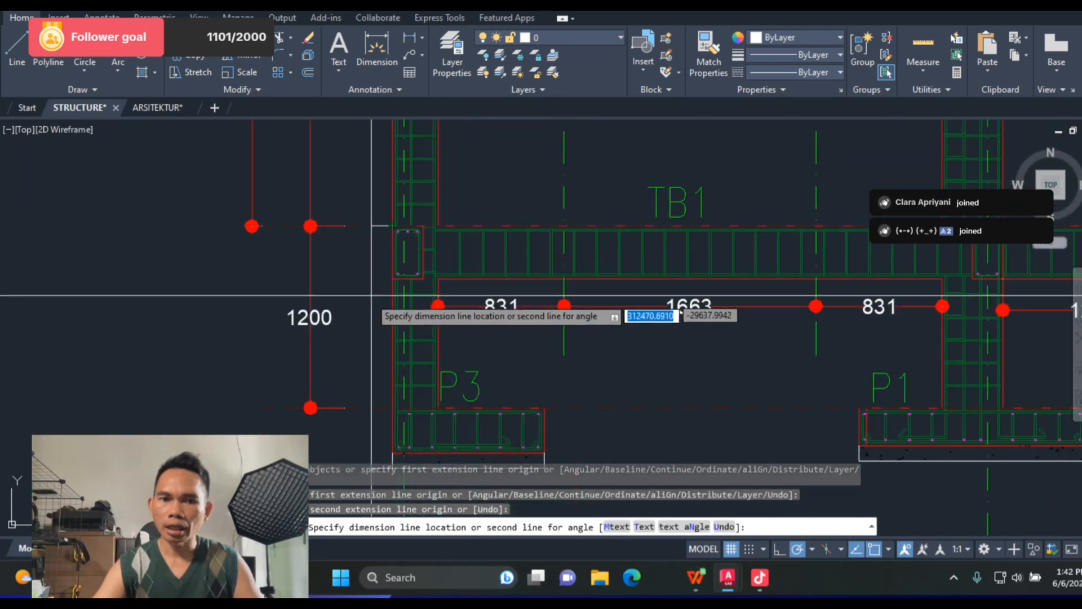
scroll(361, 296, "up", 2)
scroll(338, 301, "down", 4)
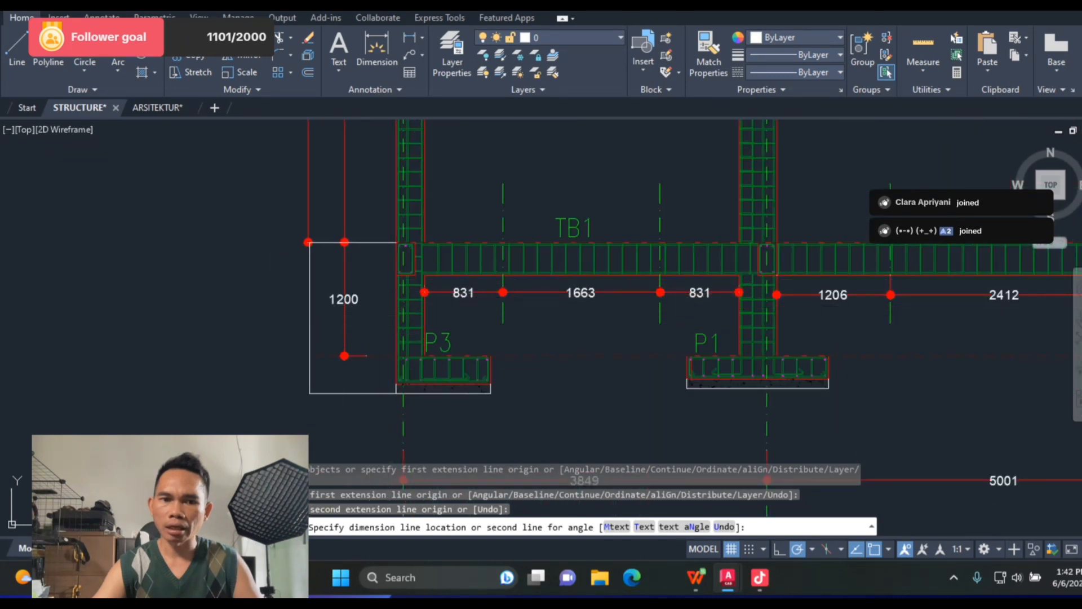
left_click(308, 309)
key("Escape")
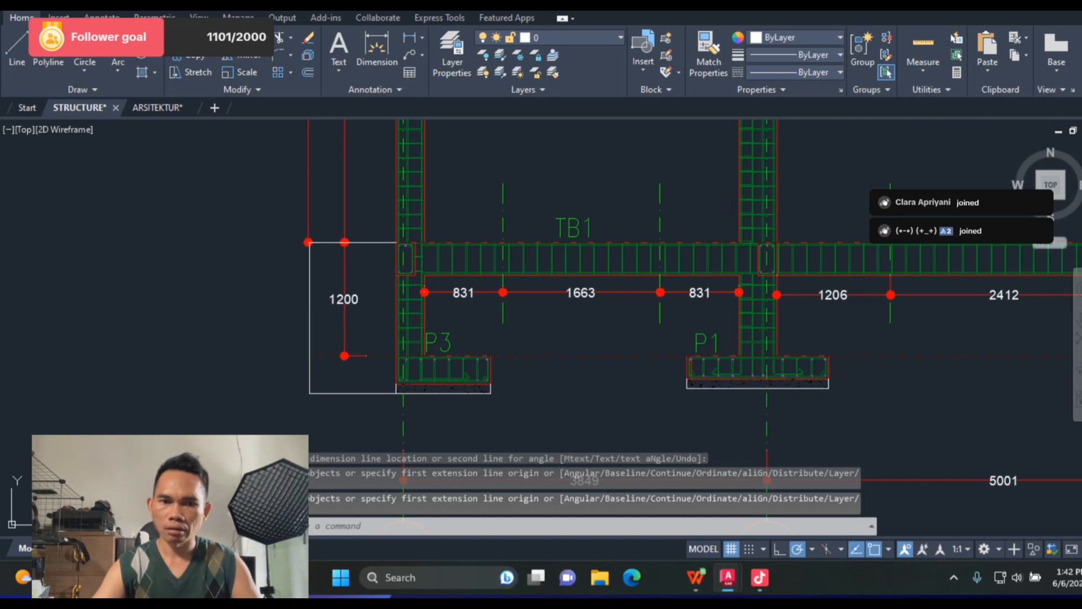
Step: Match the new foundation depth dimension's properties to the adjacent 1200 dimension
type("ma")
key("Return")
left_click(345, 298)
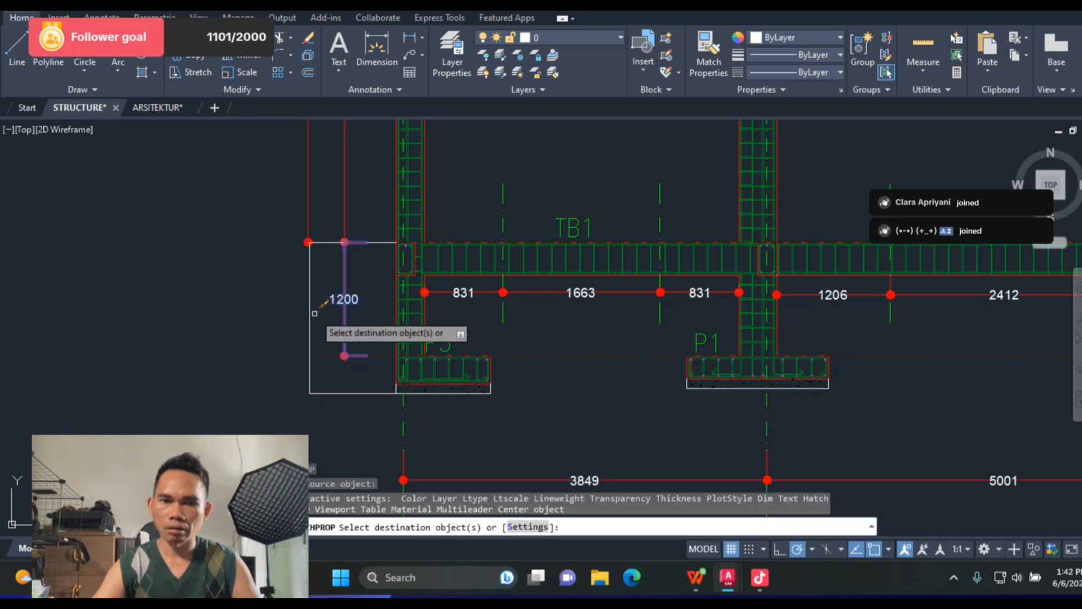
left_click(309, 317)
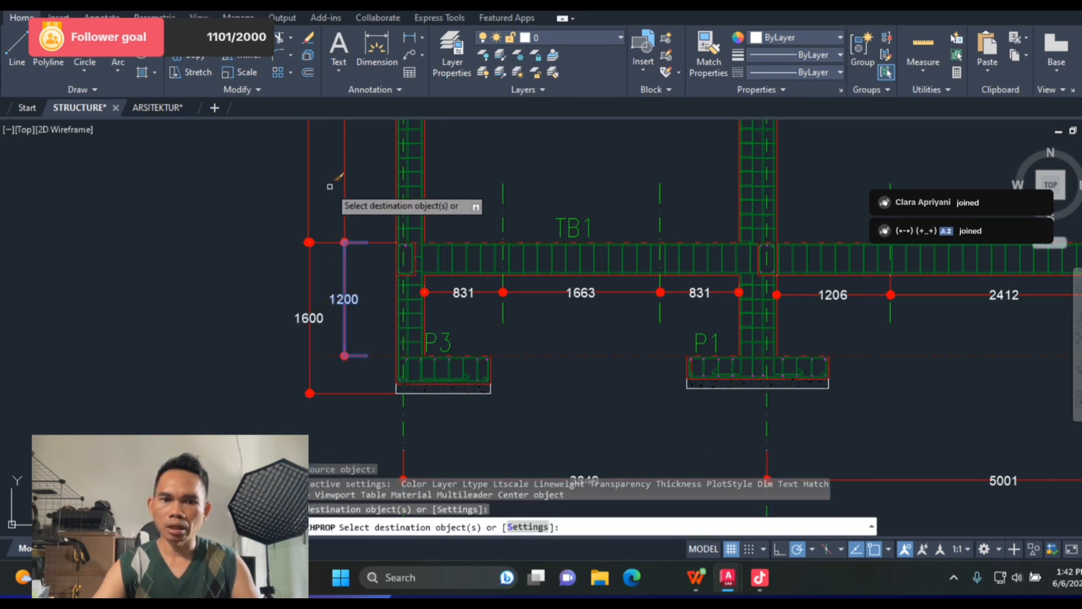
Step: Finish matching properties and compare the foundation zone below the TB1 tie beams in the Portal B-B and Portal A-A sections
key("Escape")
scroll(310, 339, "up", 2)
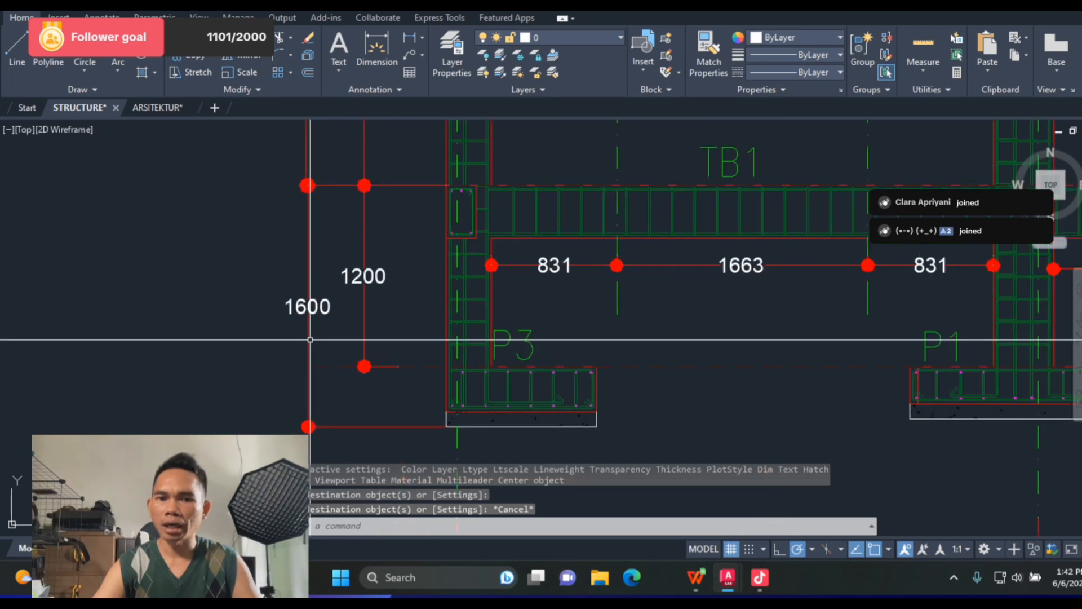
scroll(472, 301, "down", 5)
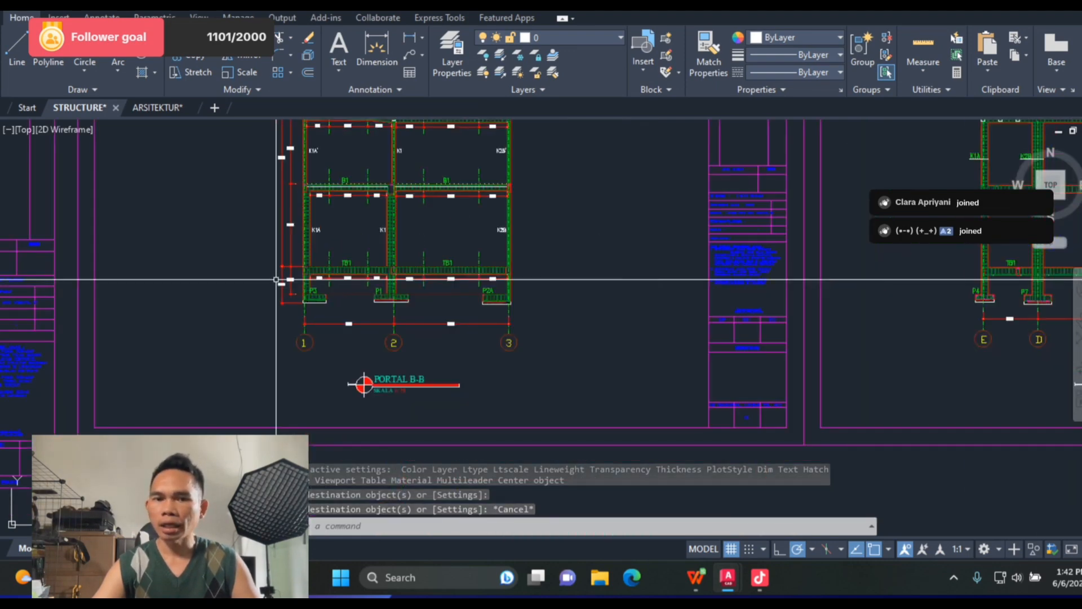
scroll(314, 299, "up", 5)
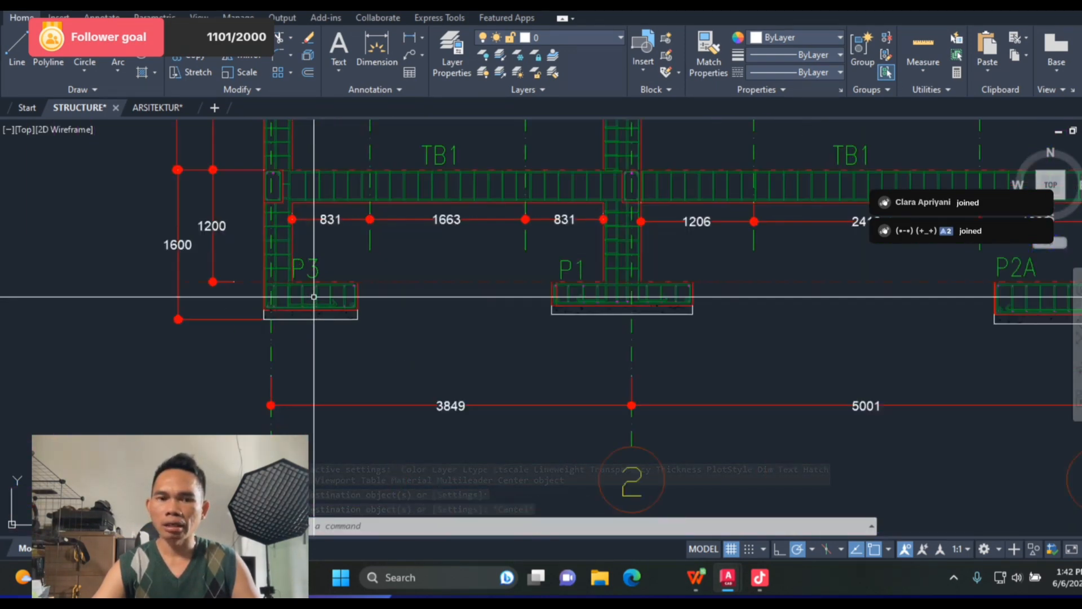
scroll(372, 305, "down", 4)
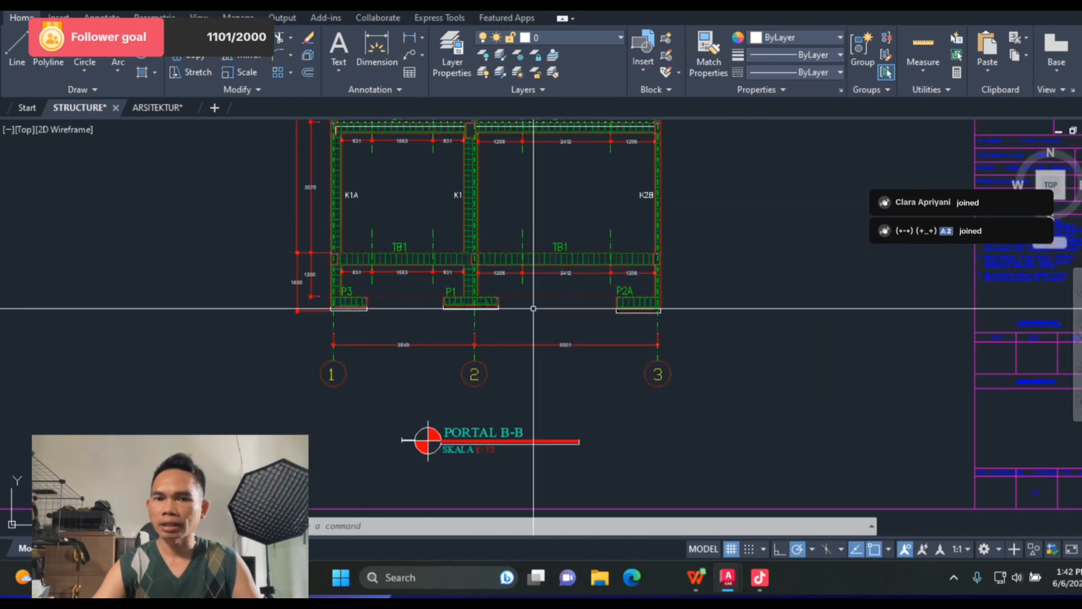
scroll(564, 305, "down", 5)
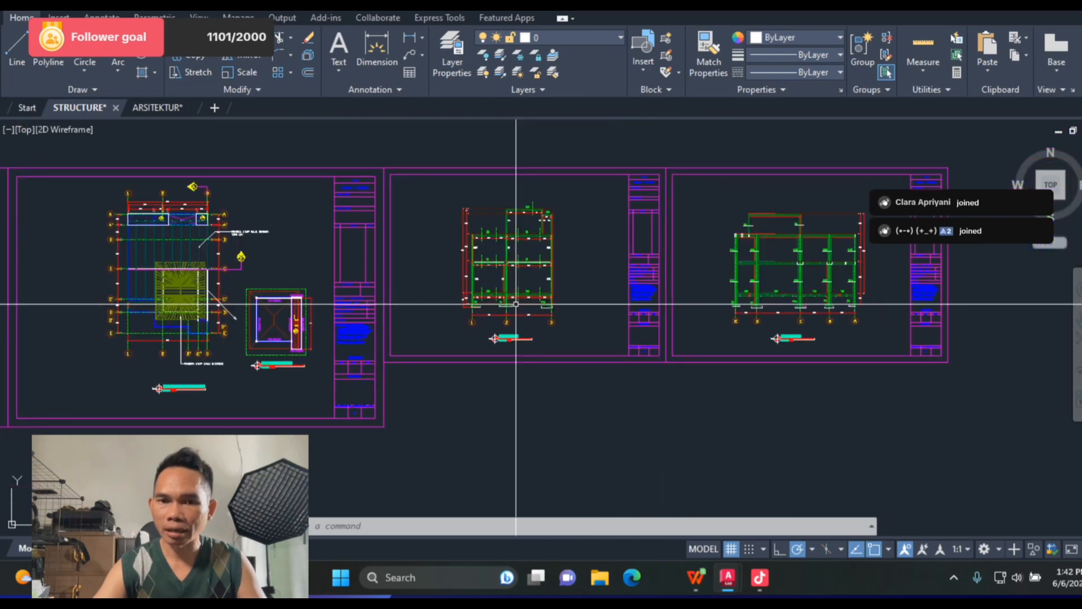
scroll(829, 293, "up", 6)
scroll(536, 229, "up", 1)
scroll(521, 223, "down", 4)
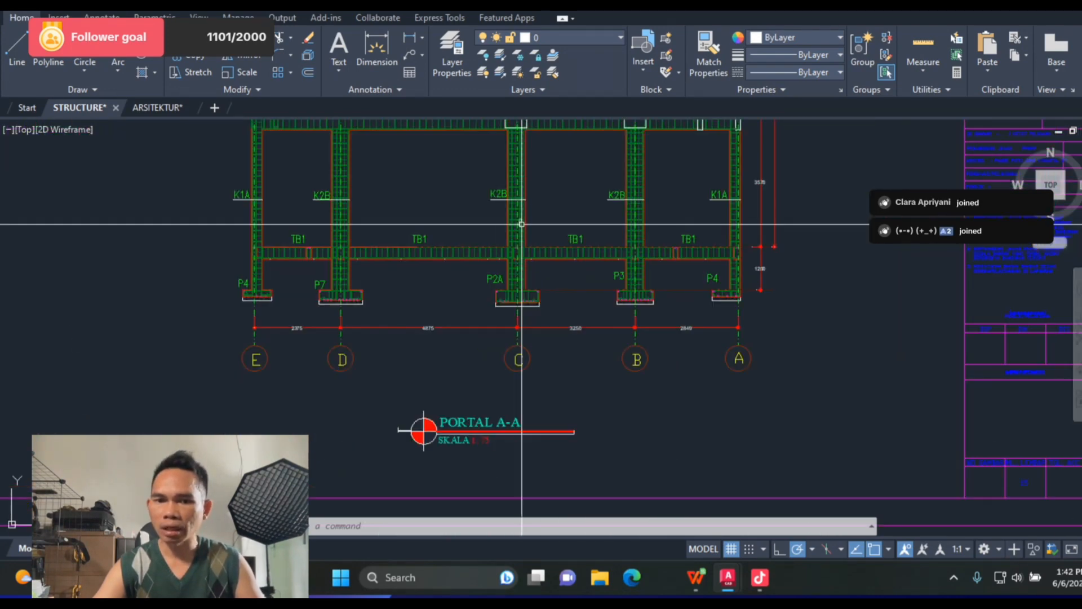
scroll(638, 326, "down", 6)
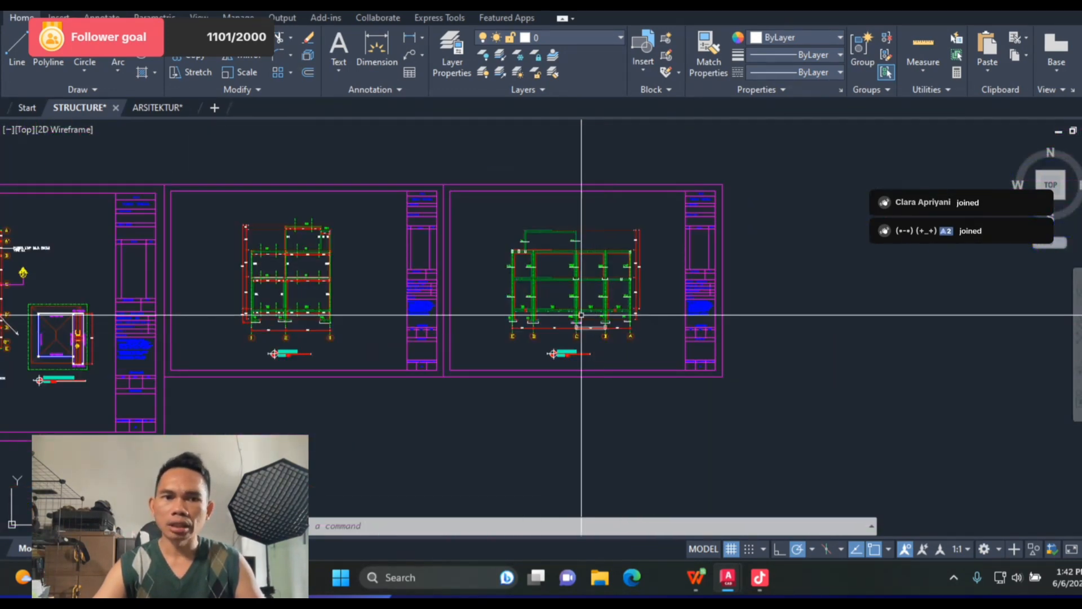
Step: Switch to the ARSITEKTUR drawing and look through the site plan and floor plan sheets
left_click(157, 107)
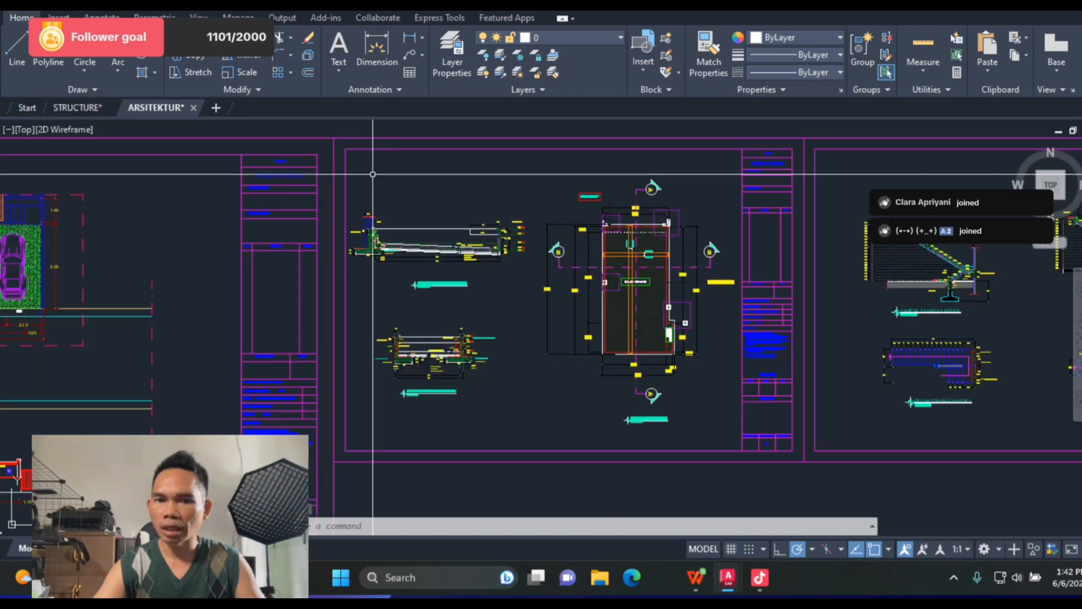
scroll(665, 327, "down", 5)
scroll(459, 298, "up", 8)
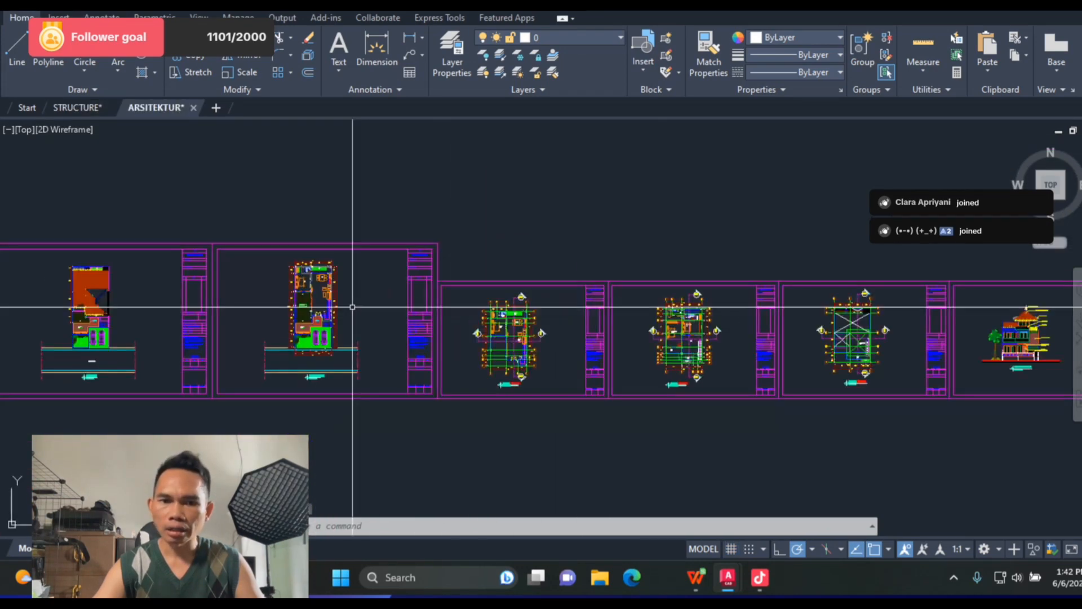
scroll(504, 261, "down", 5)
scroll(444, 256, "up", 6)
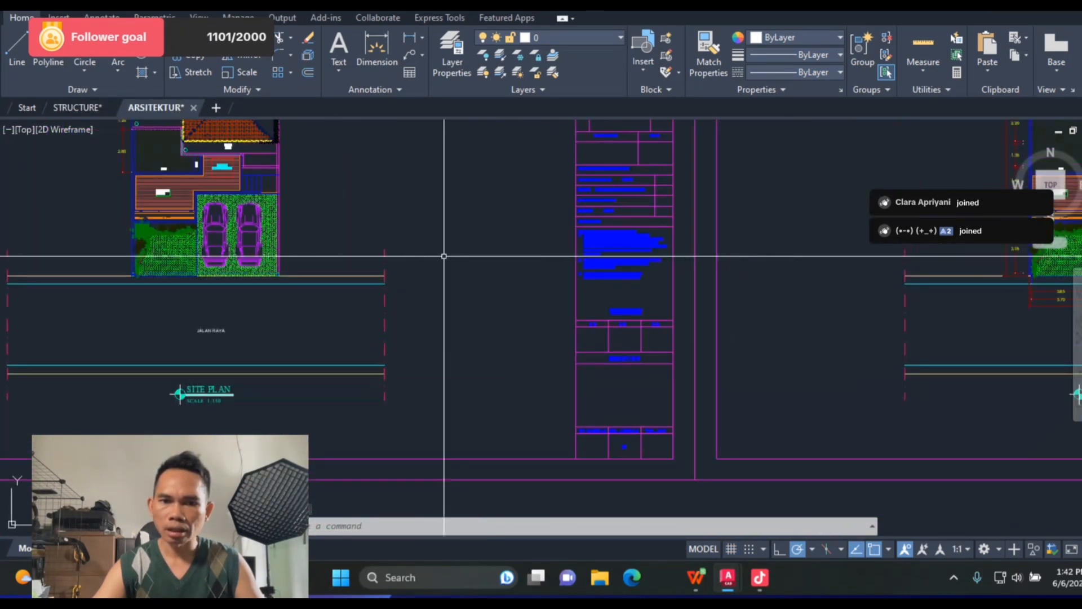
scroll(444, 254, "down", 5)
scroll(634, 244, "up", 7)
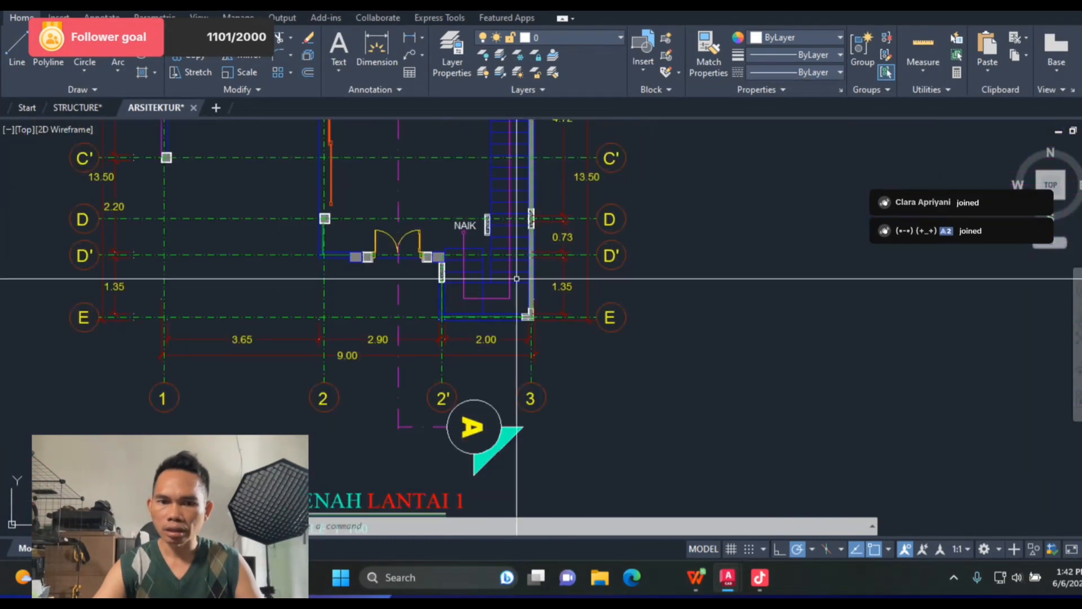
scroll(516, 278, "down", 5)
scroll(896, 306, "up", 8)
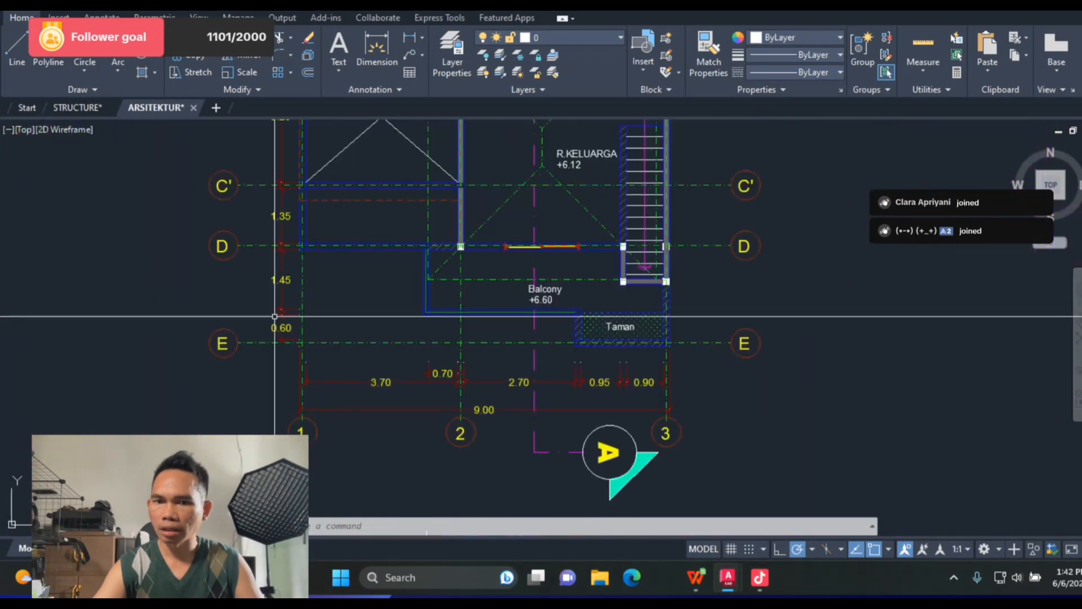
Step: Check the base of the front elevation and the neighbouring side elevation against the ground line
scroll(211, 314, "down", 8)
scroll(591, 297, "up", 2)
scroll(513, 297, "up", 8)
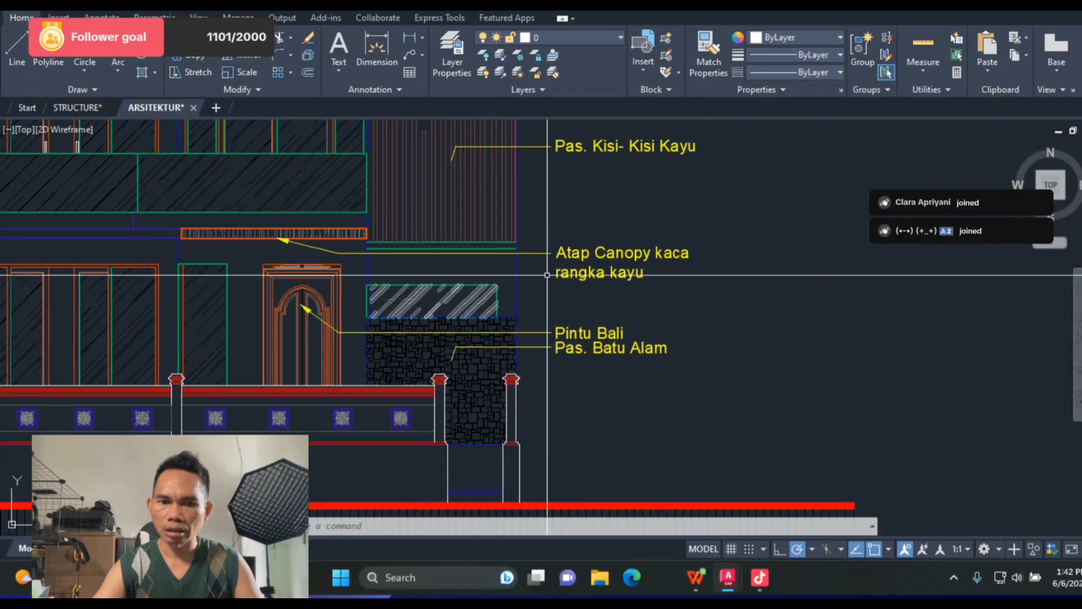
scroll(524, 281, "down", 5)
scroll(395, 338, "up", 5)
scroll(367, 268, "down", 4)
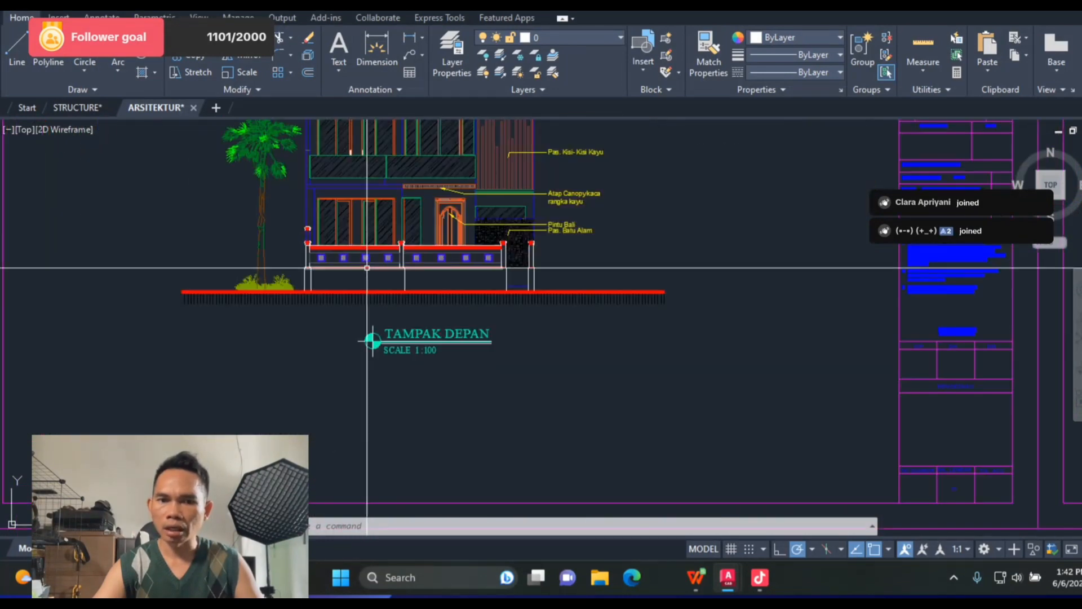
scroll(314, 319, "down", 6)
scroll(855, 324, "up", 4)
scroll(149, 339, "down", 3)
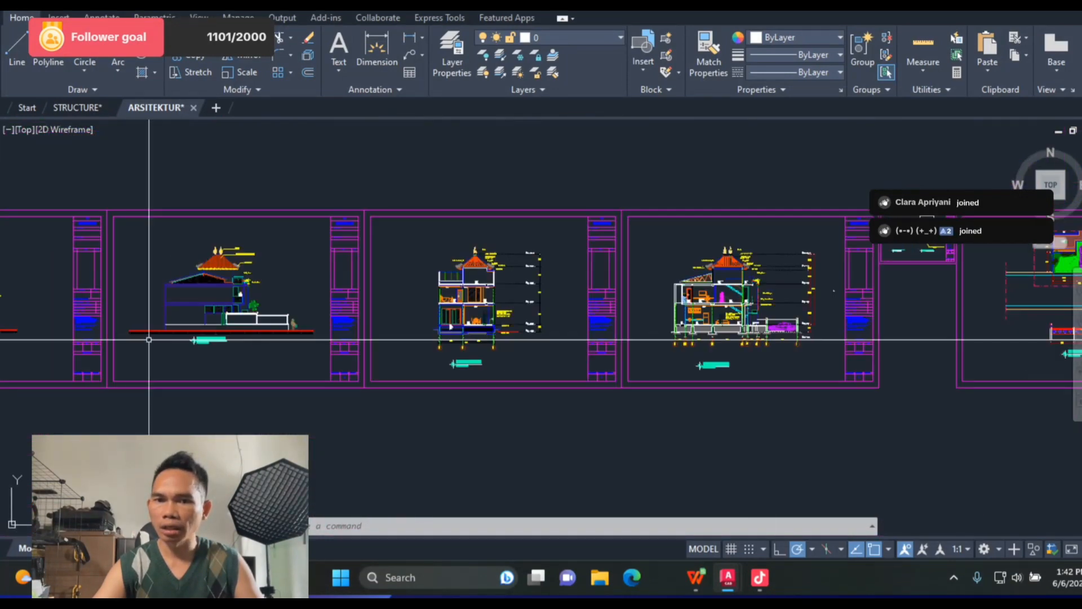
Step: Examine the floor levels, fill zones and footing outlines below the ground floor in section Potongan A-A, from grid A to F
scroll(725, 331, "up", 7)
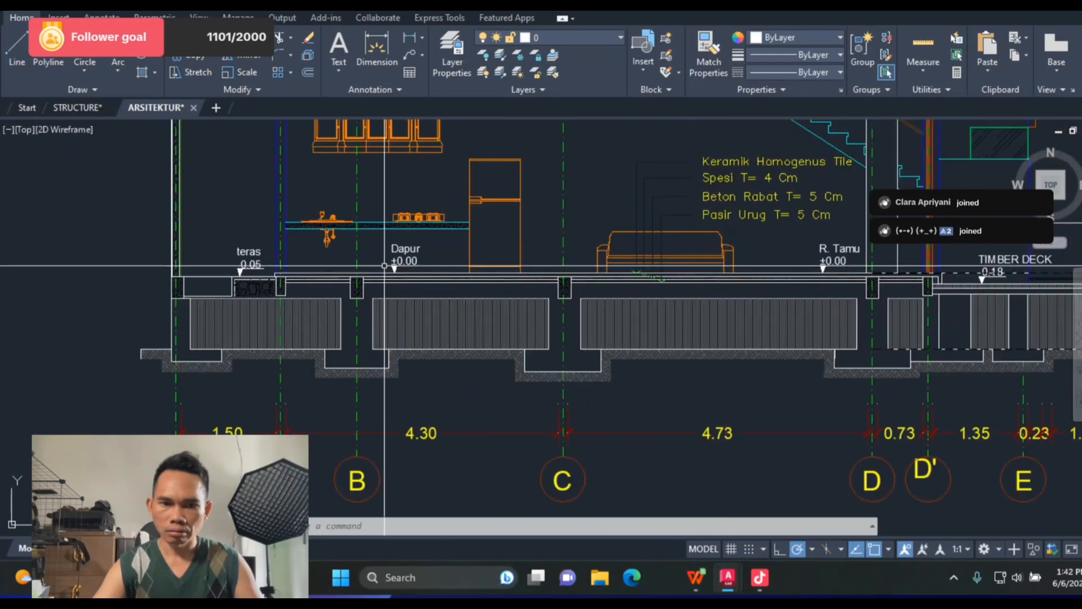
scroll(214, 317, "up", 4)
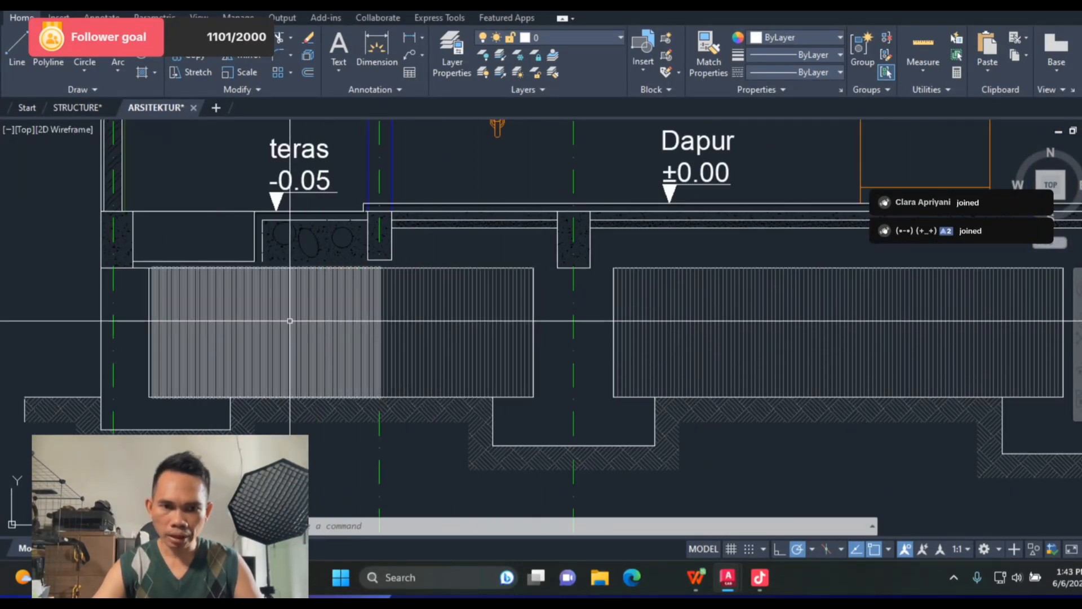
scroll(492, 260, "down", 4)
scroll(492, 260, "down", 2)
scroll(541, 301, "down", 2)
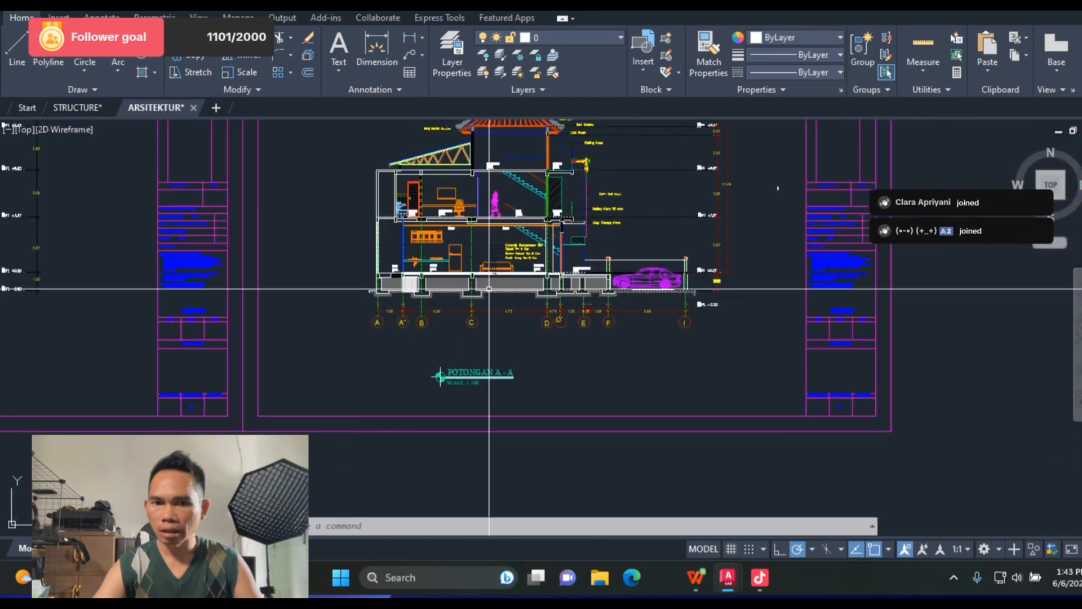
scroll(598, 282, "up", 6)
scroll(604, 280, "up", 2)
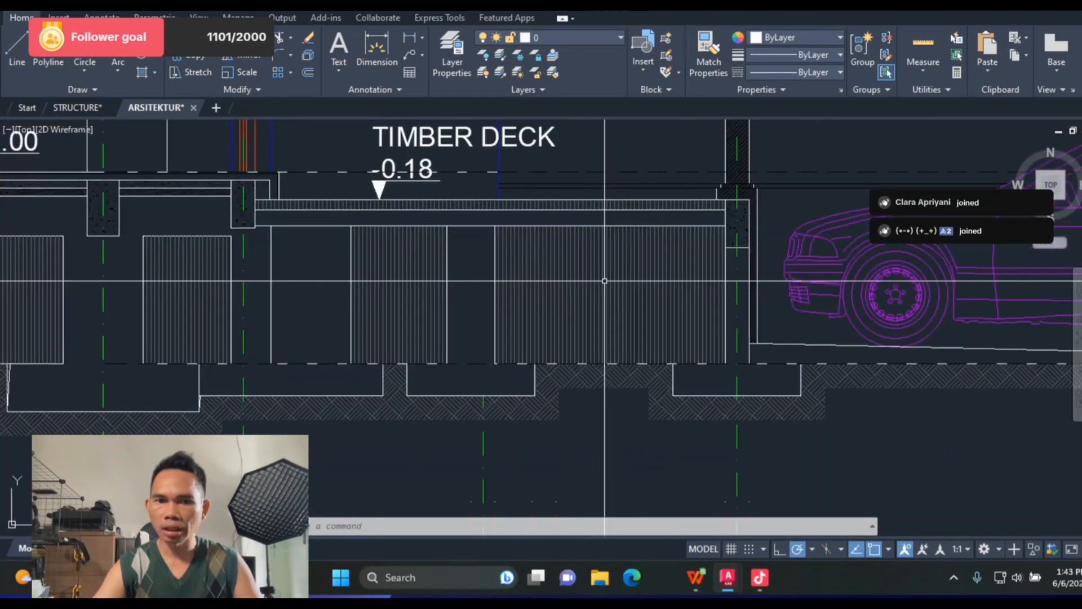
scroll(604, 281, "down", 6)
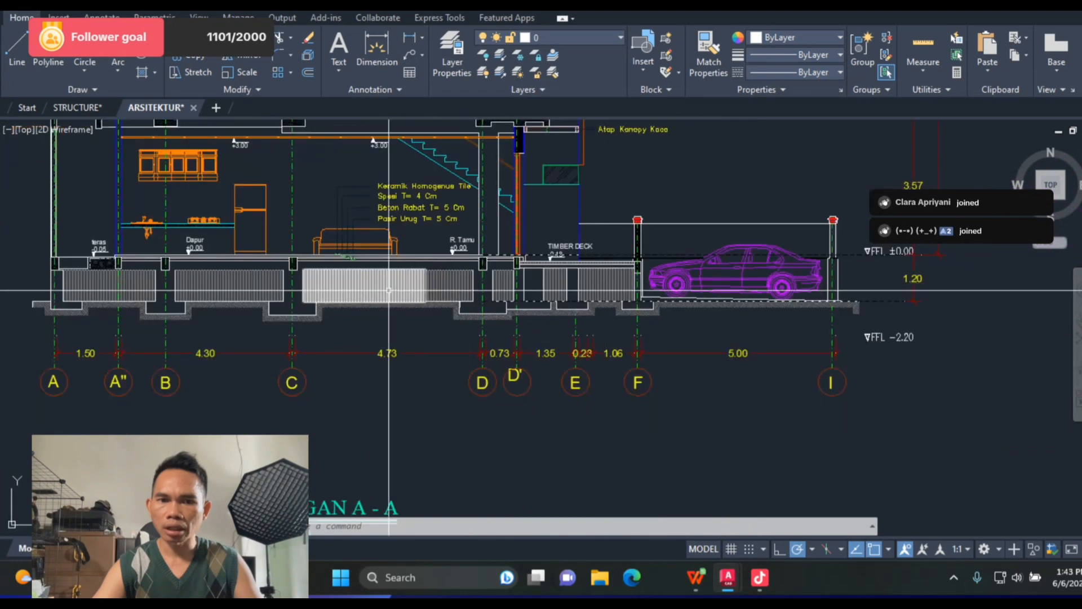
scroll(388, 291, "up", 2)
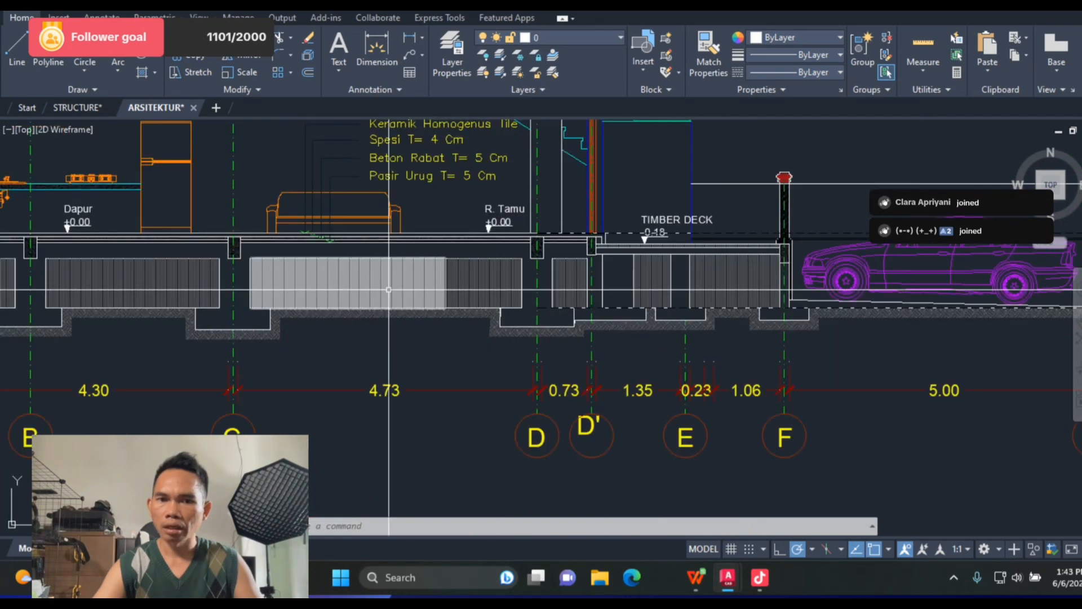
scroll(389, 290, "up", 2)
scroll(684, 276, "down", 6)
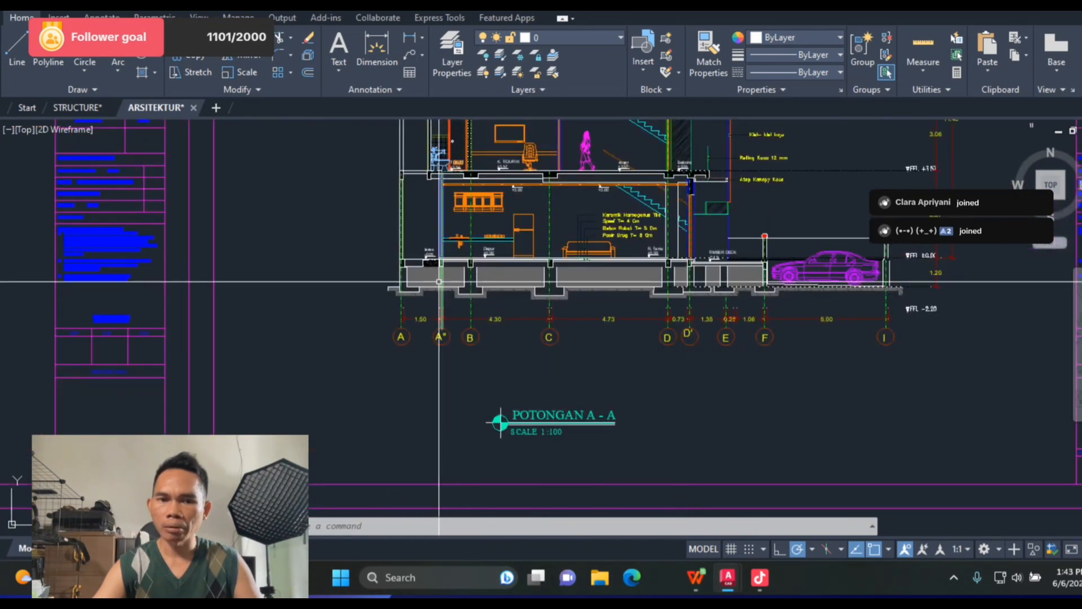
scroll(438, 282, "up", 10)
scroll(435, 277, "down", 6)
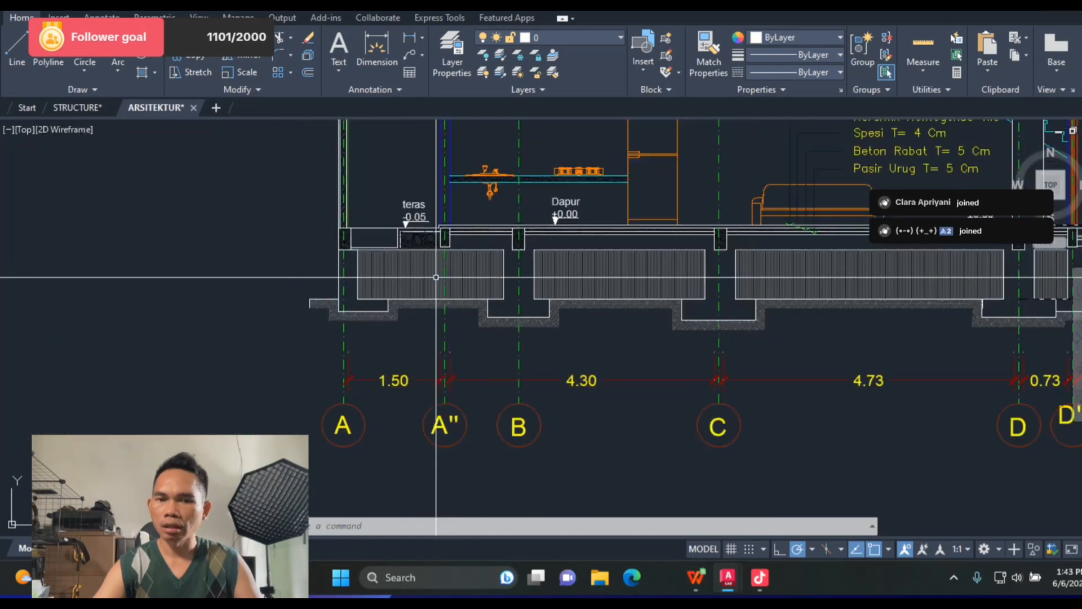
Step: Look through the fence detail and pool sheets of the architectural set
scroll(436, 277, "down", 10)
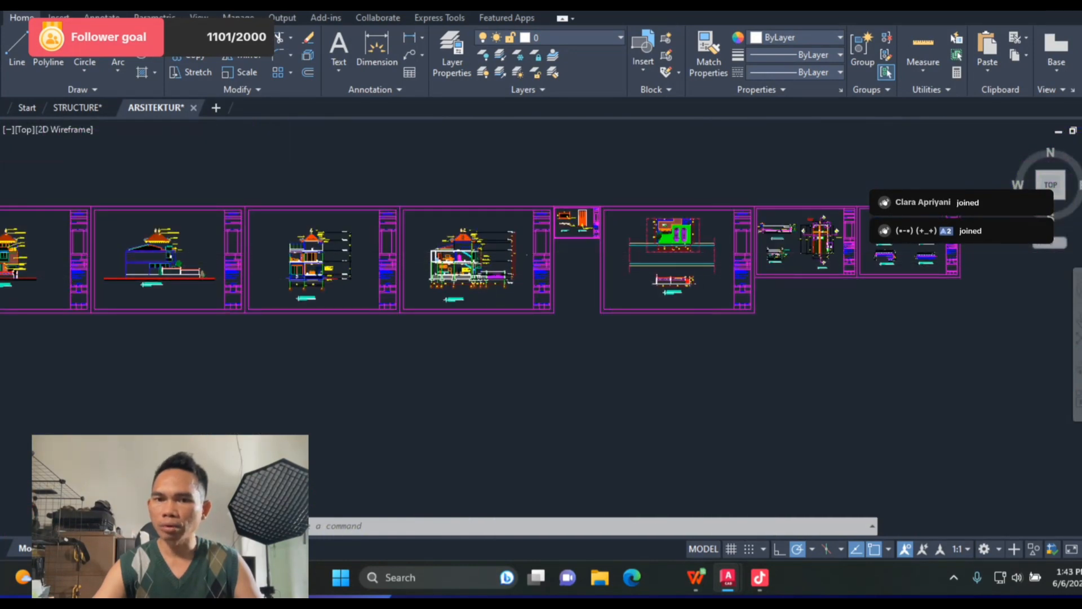
scroll(701, 253, "up", 8)
scroll(578, 331, "down", 8)
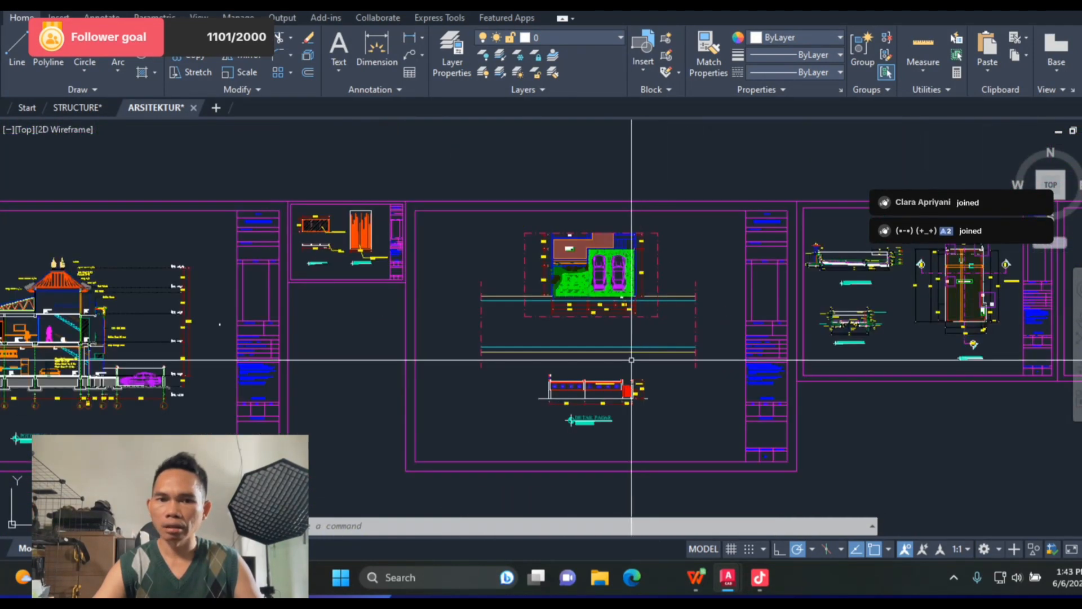
scroll(355, 235, "up", 10)
scroll(354, 243, "down", 8)
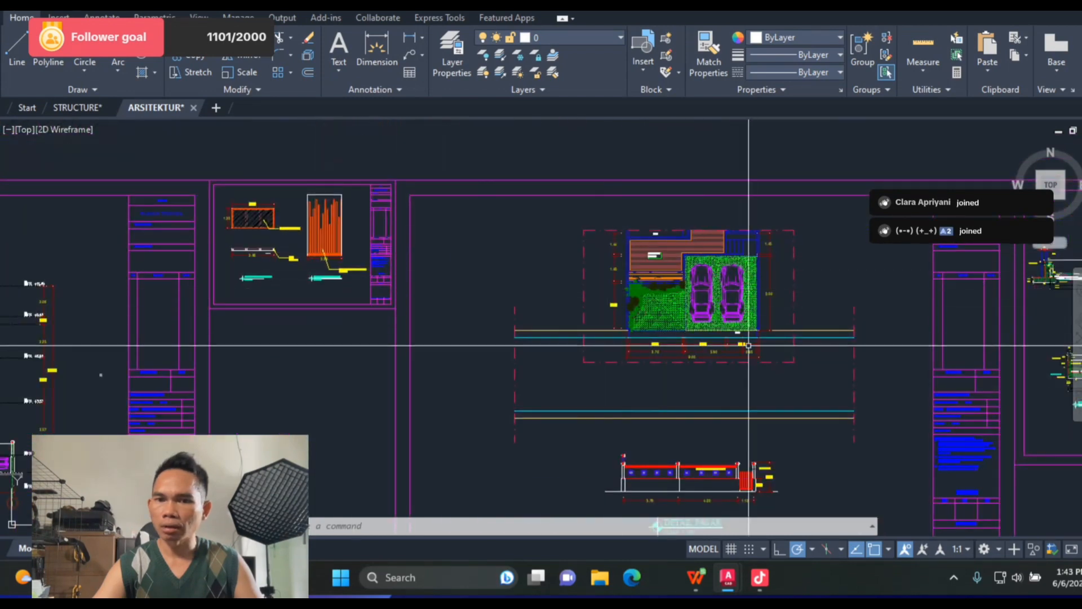
scroll(781, 346, "up", 6)
scroll(358, 306, "down", 6)
scroll(806, 305, "up", 9)
scroll(337, 302, "down", 6)
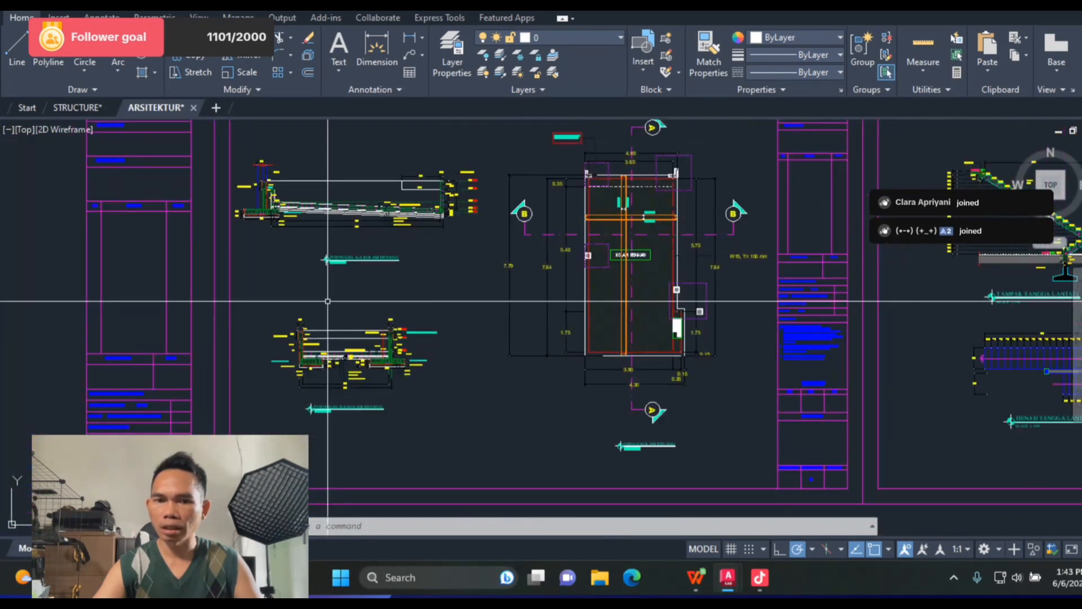
Step: Inspect the stair plan and elevation sheet, and look over the layout and floor plans again
scroll(686, 314, "down", 4)
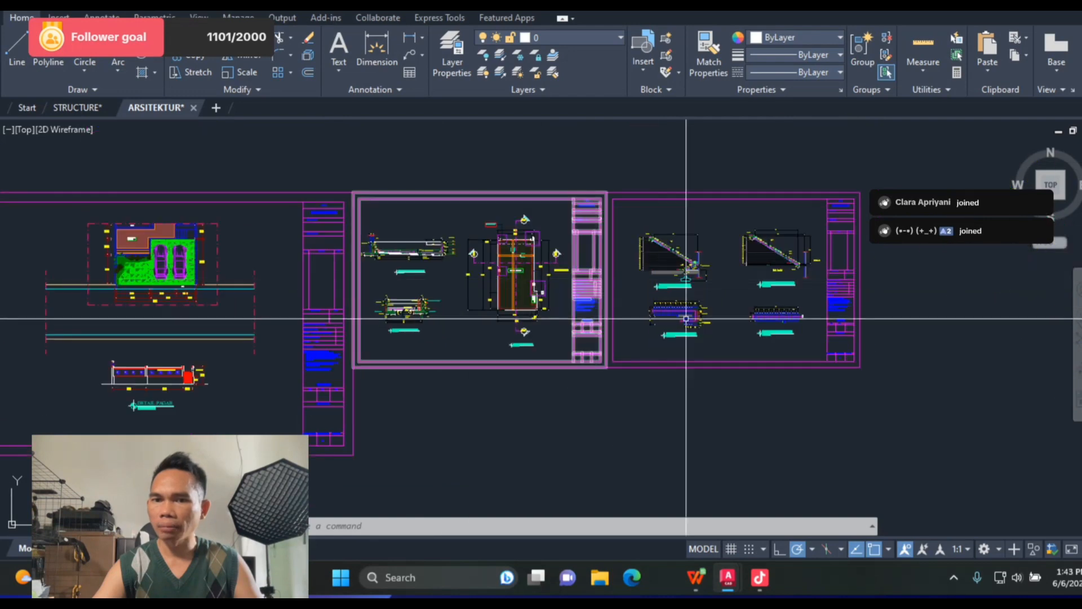
scroll(729, 313, "up", 10)
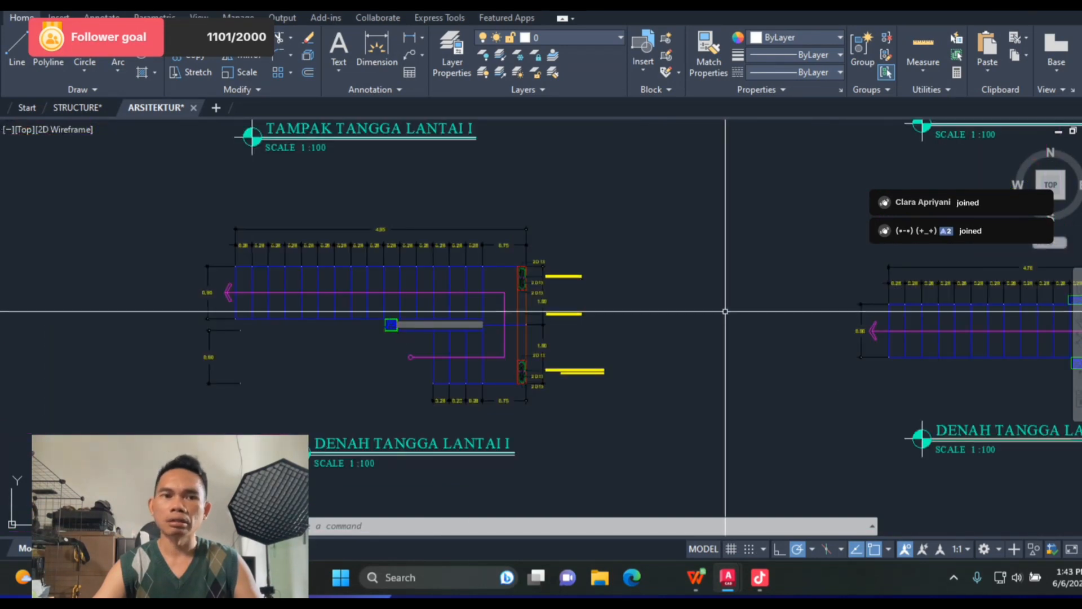
scroll(695, 235, "down", 10)
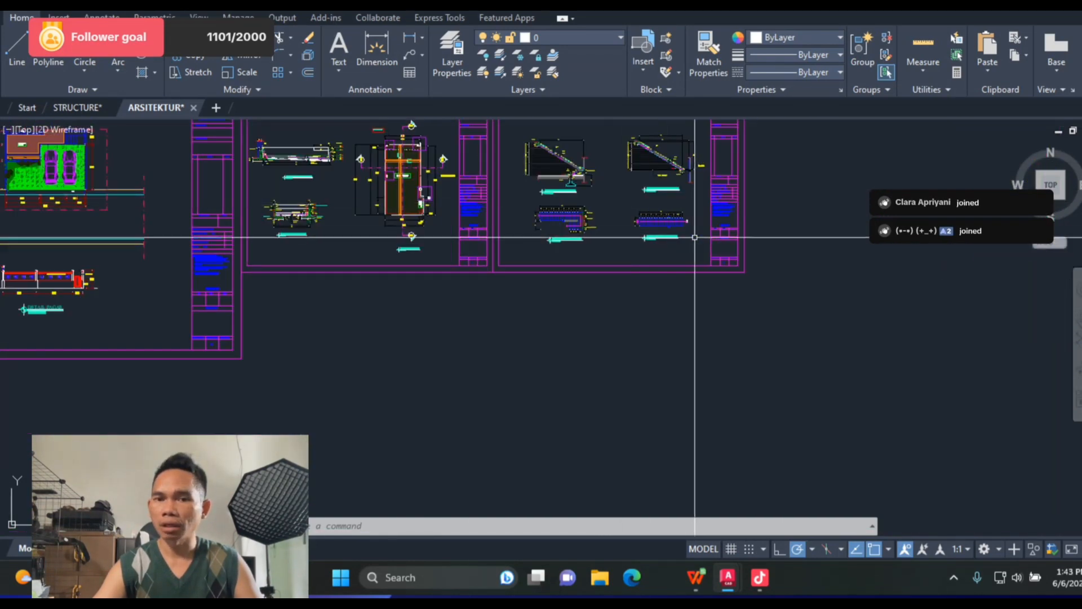
scroll(780, 273, "down", 4)
scroll(563, 271, "up", 9)
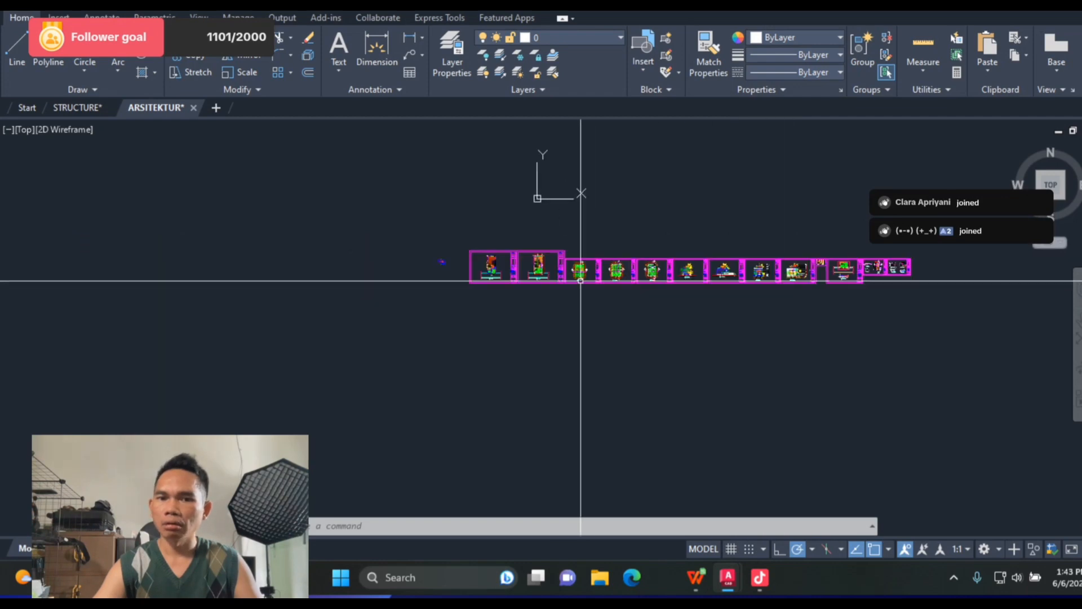
scroll(952, 279, "up", 8)
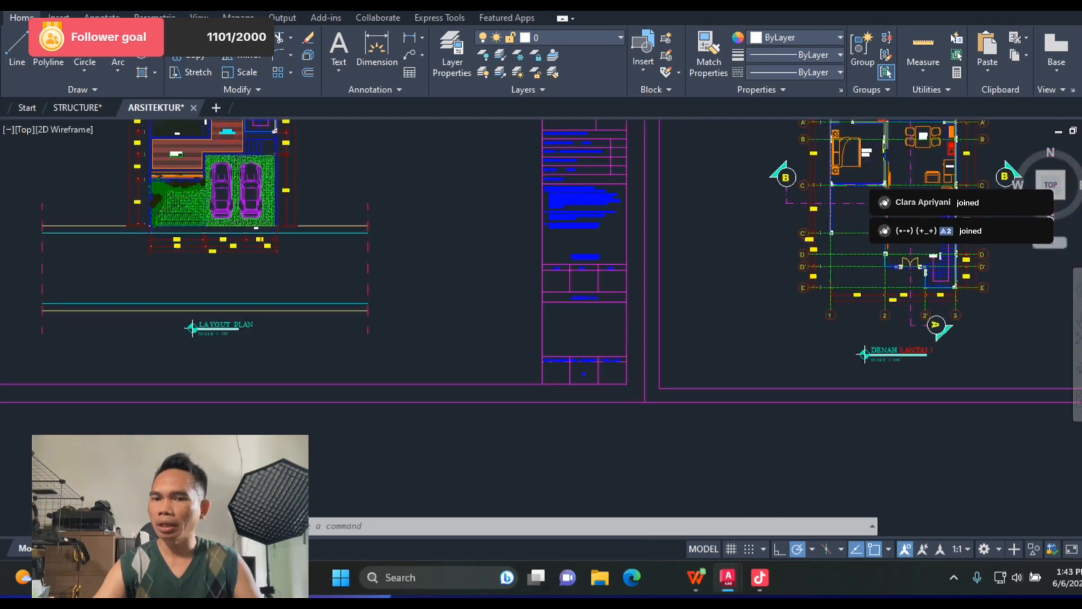
scroll(279, 267, "down", 5)
scroll(279, 266, "down", 3)
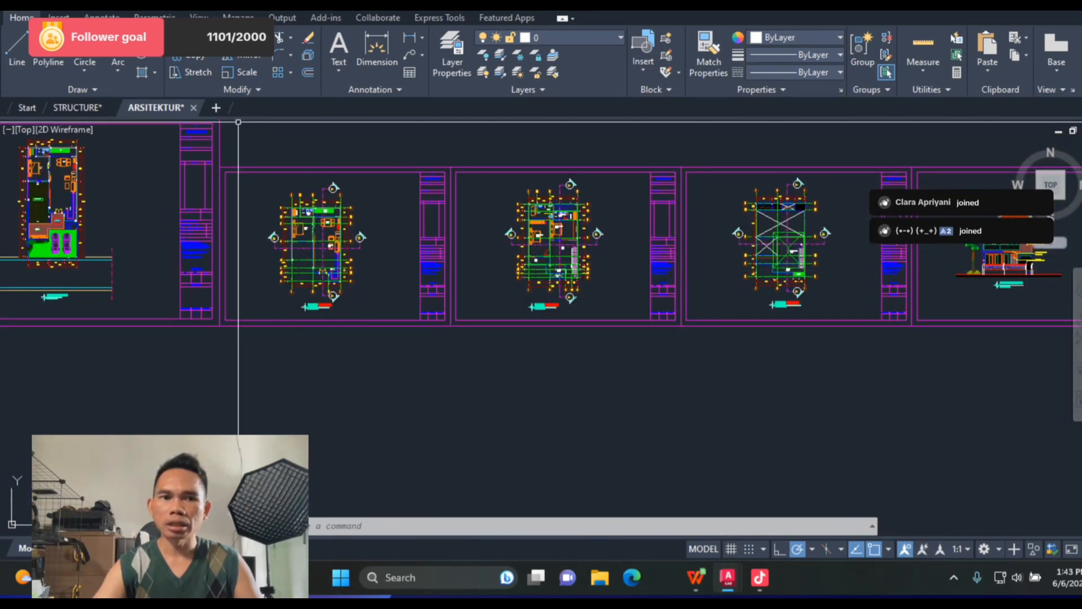
Step: Return to the STRUCTURE drawing and bring the complete set of structural sheets into view
left_click(77, 107)
scroll(337, 210, "down", 5)
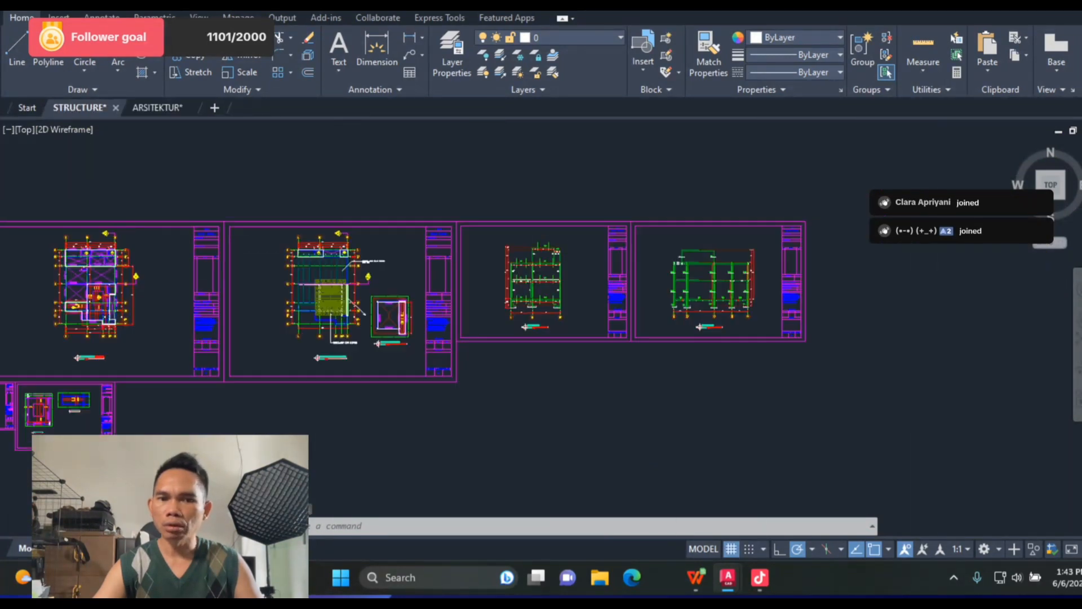
scroll(452, 313, "up", 7)
scroll(452, 313, "down", 5)
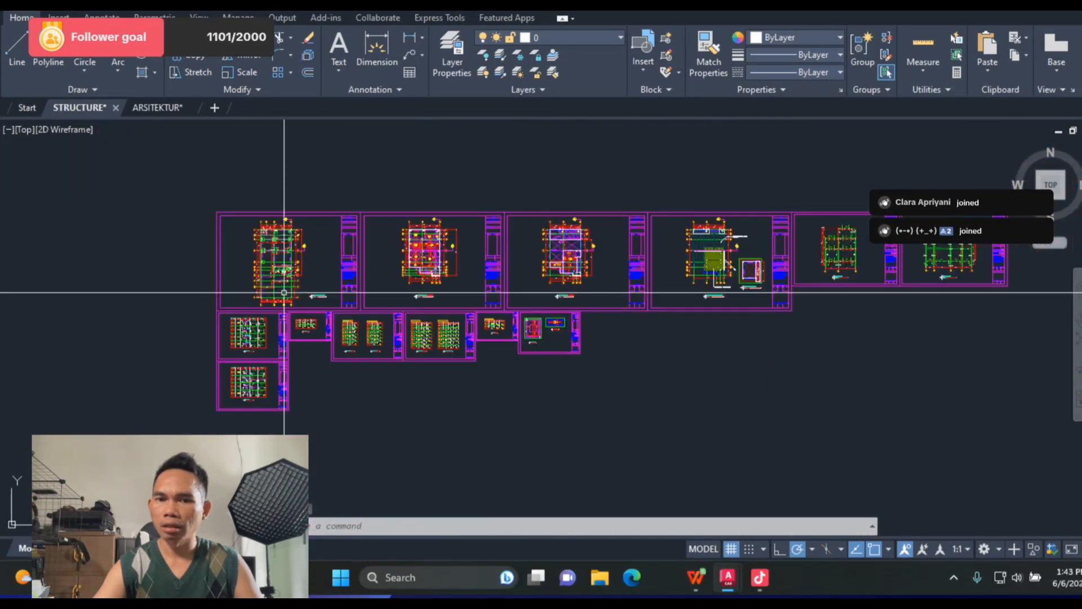
Step: Examine the footings, tie beams and foundation depth dimensions in the Portal B-B section of the STRUCTURE drawing
scroll(725, 282, "up", 6)
scroll(183, 304, "down", 2)
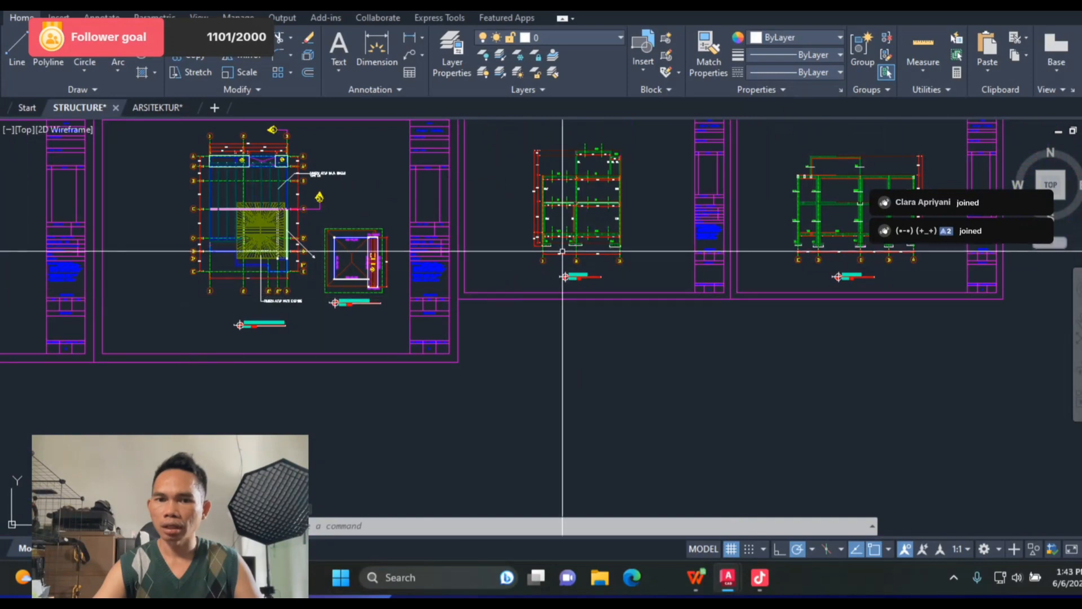
scroll(570, 242, "up", 7)
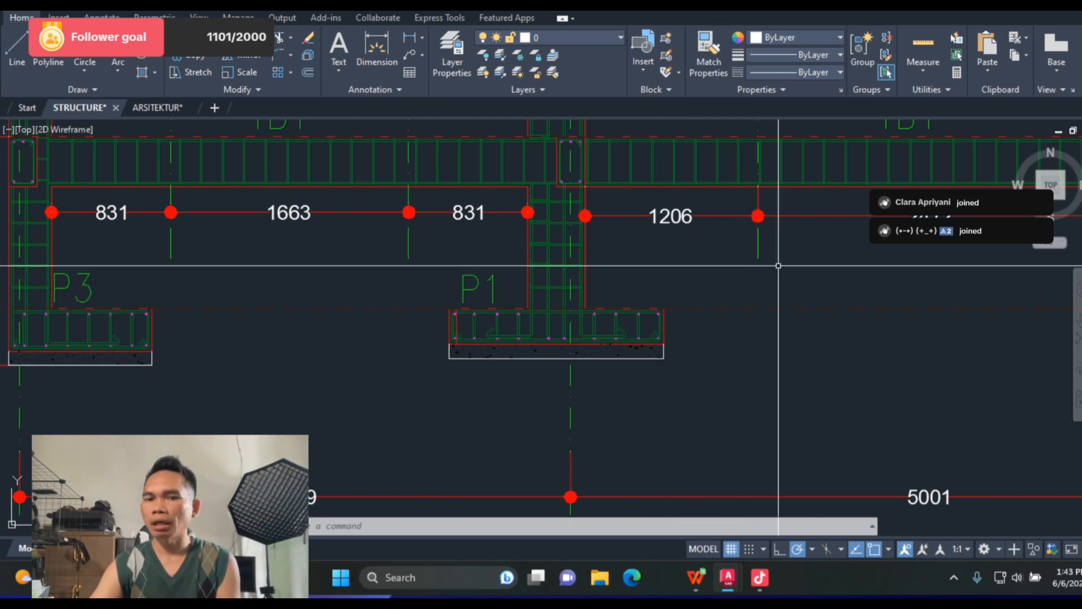
scroll(777, 267, "down", 4)
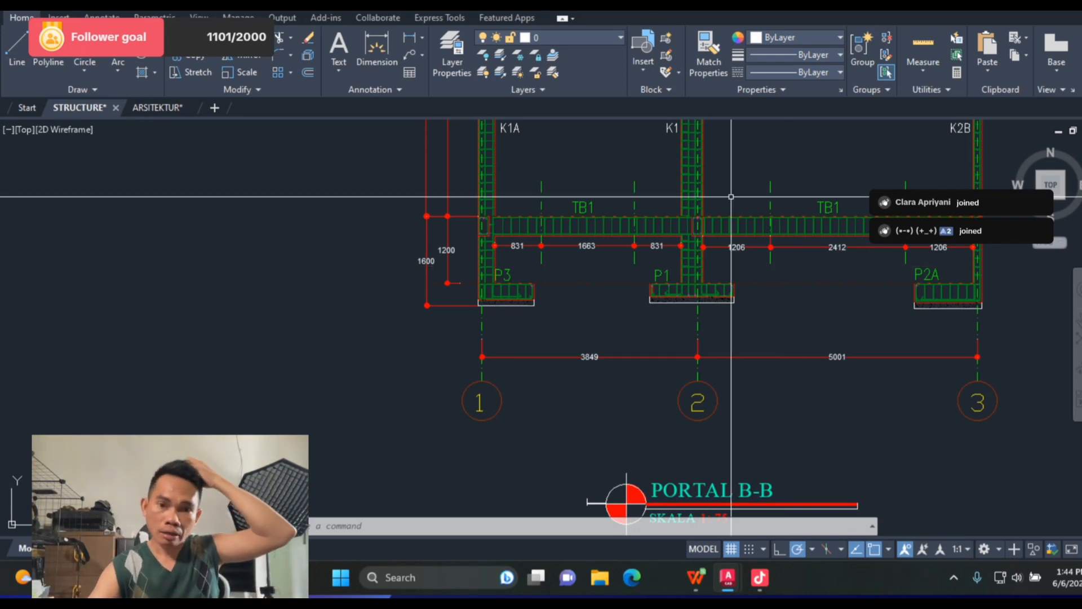
scroll(725, 265, "down", 6)
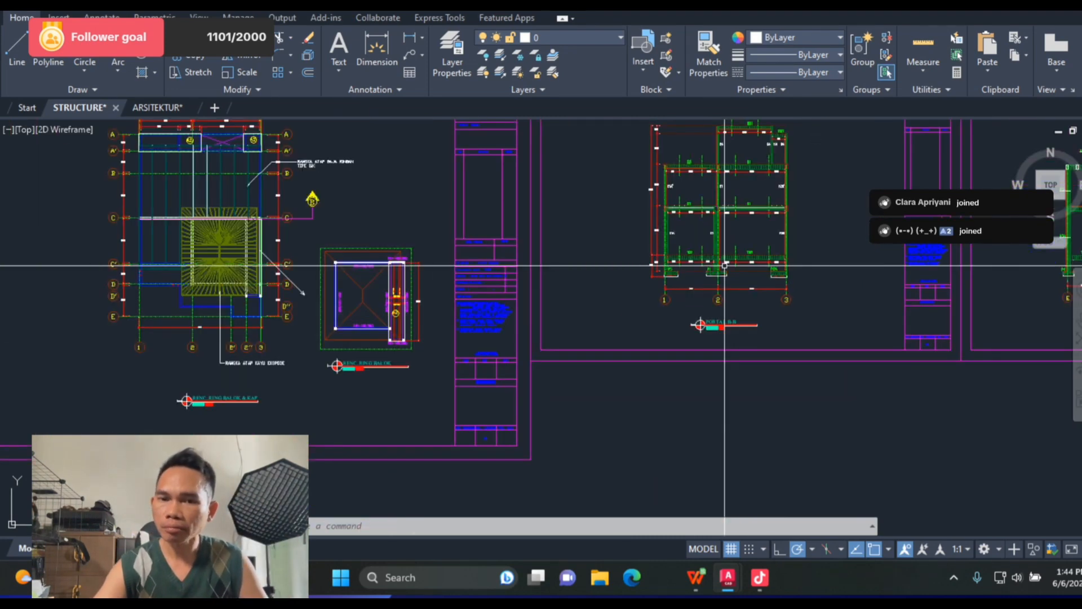
scroll(725, 265, "down", 6)
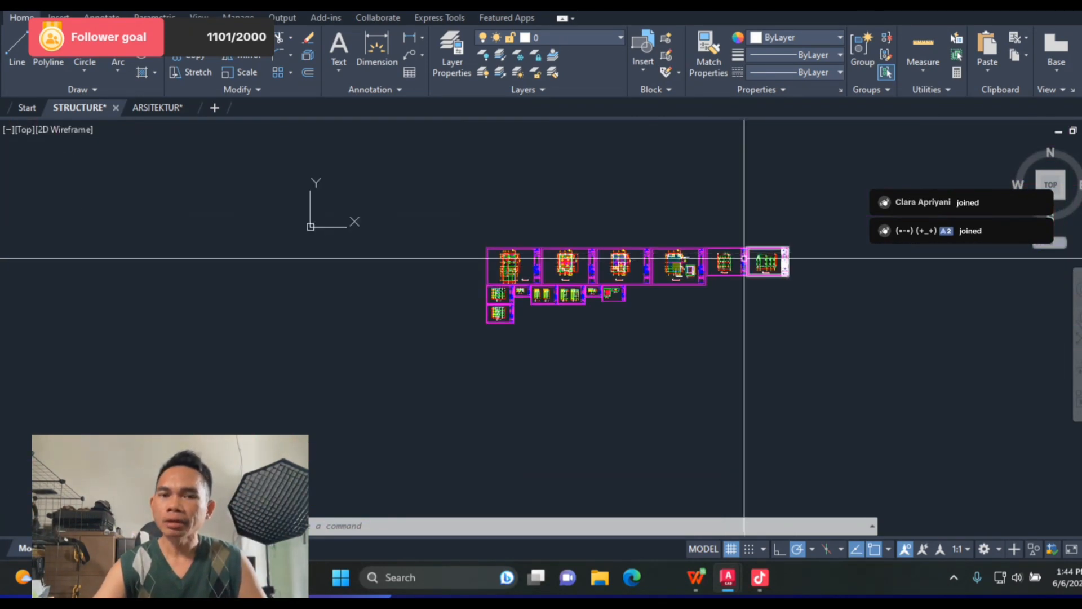
scroll(519, 283, "up", 8)
scroll(519, 256, "down", 4)
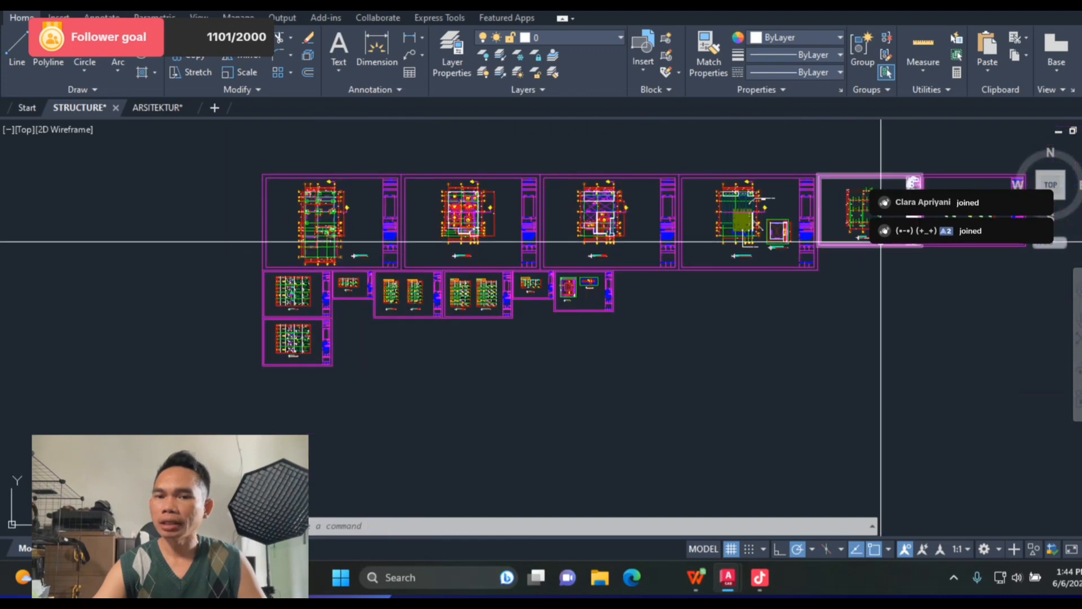
Step: Stretch the overall foundation depth dimension beside footing P3 in Portal B-B so its upper end sits at the underside of tie beam TB1
scroll(861, 198, "up", 6)
scroll(792, 462, "up", 8)
scroll(795, 316, "down", 4)
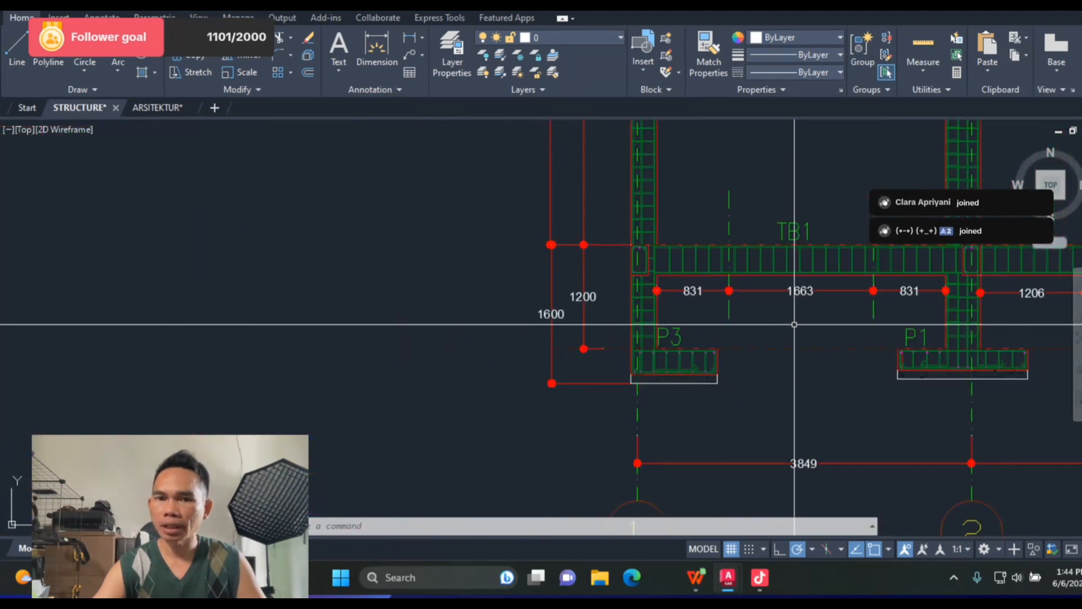
scroll(701, 319, "up", 2)
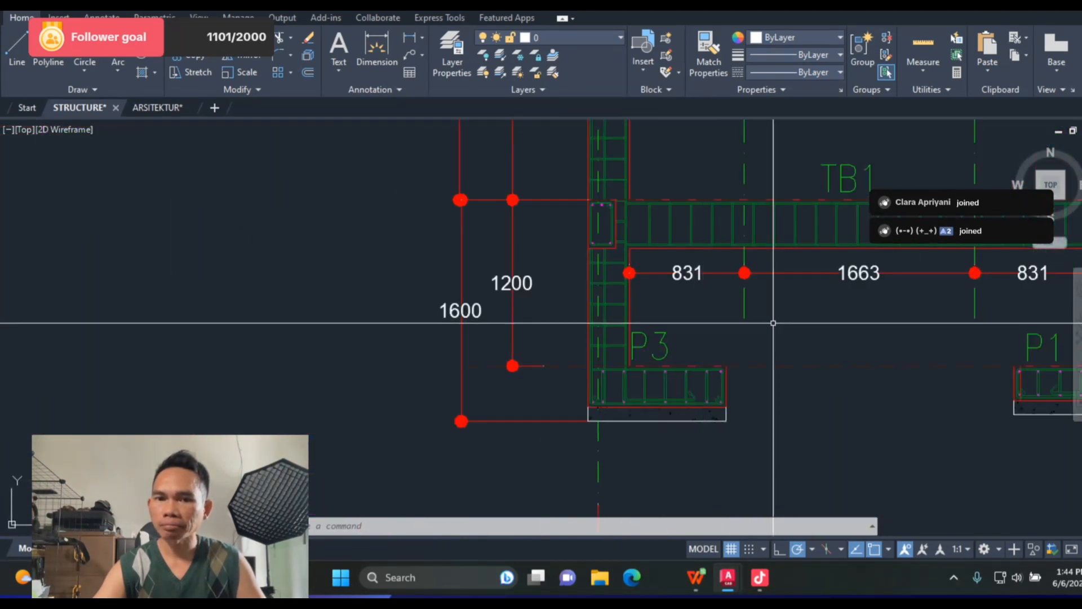
left_click(478, 236)
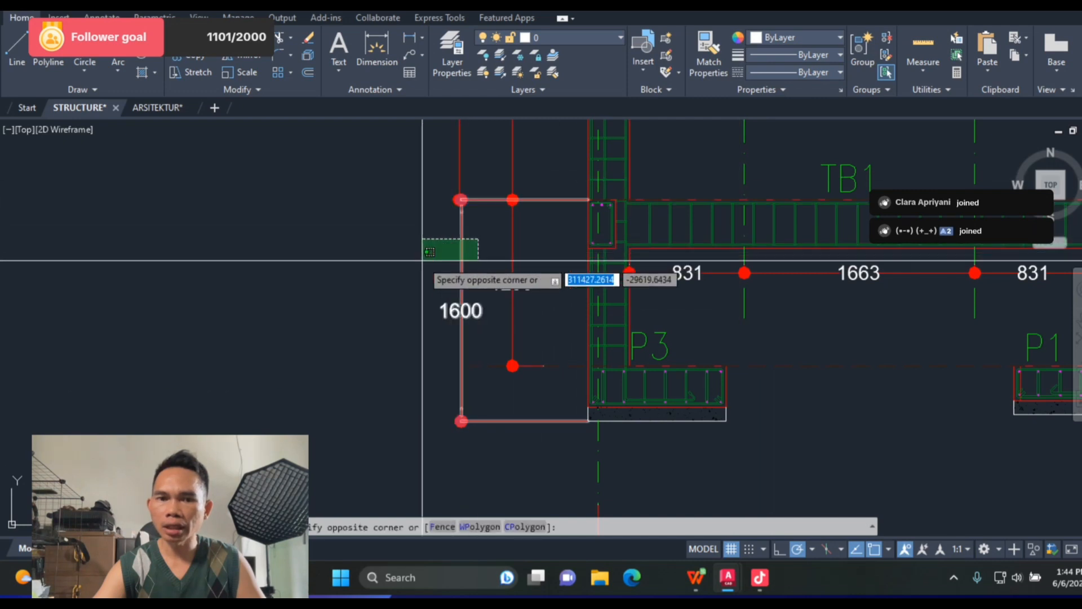
left_click(423, 260)
scroll(589, 221, "up", 3)
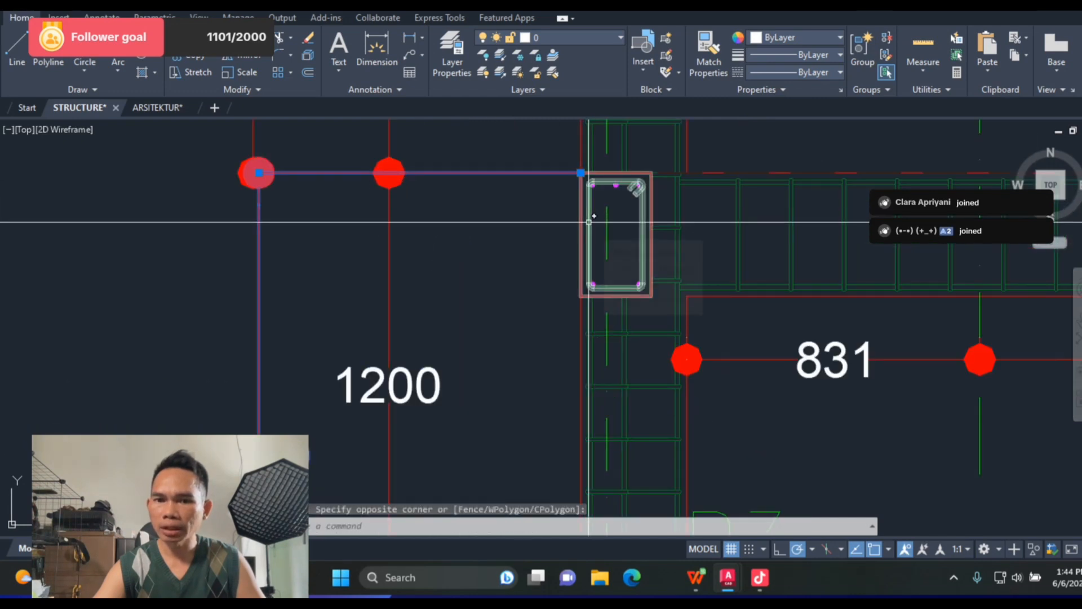
left_click(581, 173)
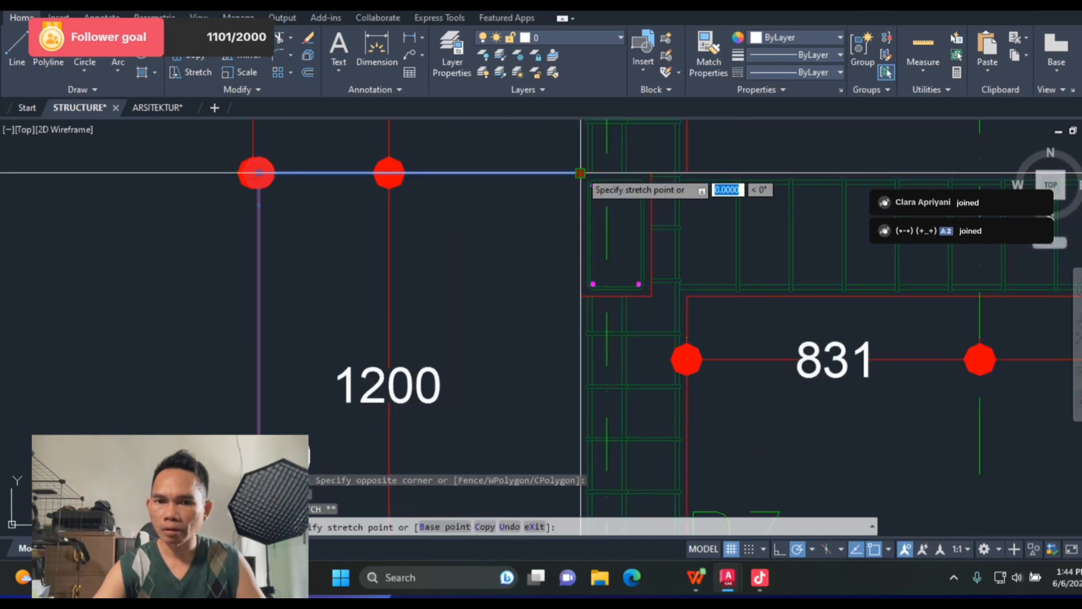
left_click(686, 296)
scroll(345, 326, "down", 3)
scroll(360, 335, "up", 4)
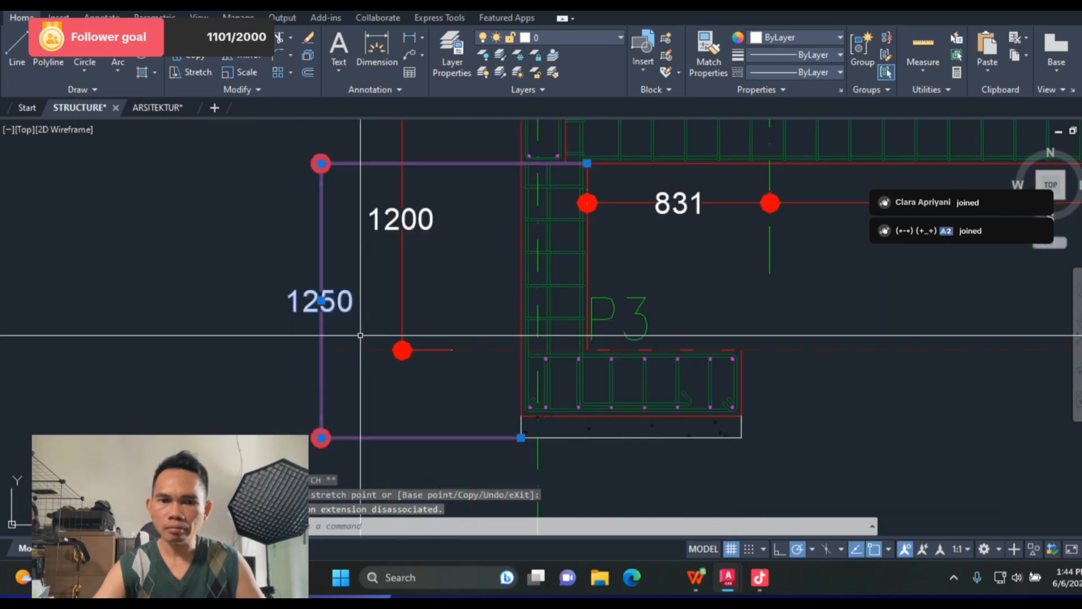
key("Escape")
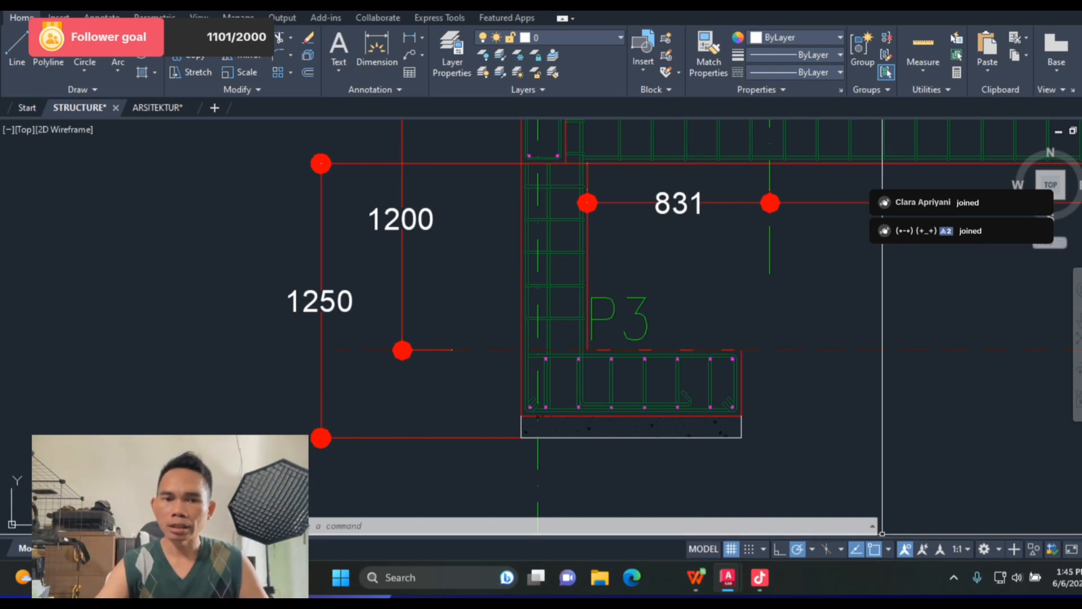
Step: Switch to the WPS earthwork spreadsheet and set the plate thickness of foundation P1 to 0.25 m
key("alt+Tab")
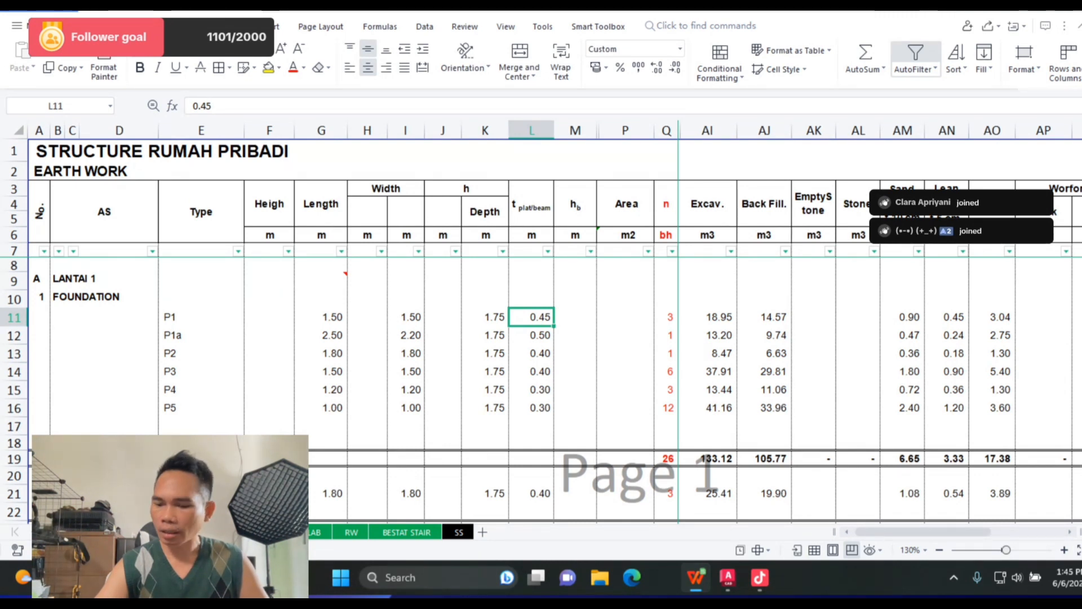
type("0.2")
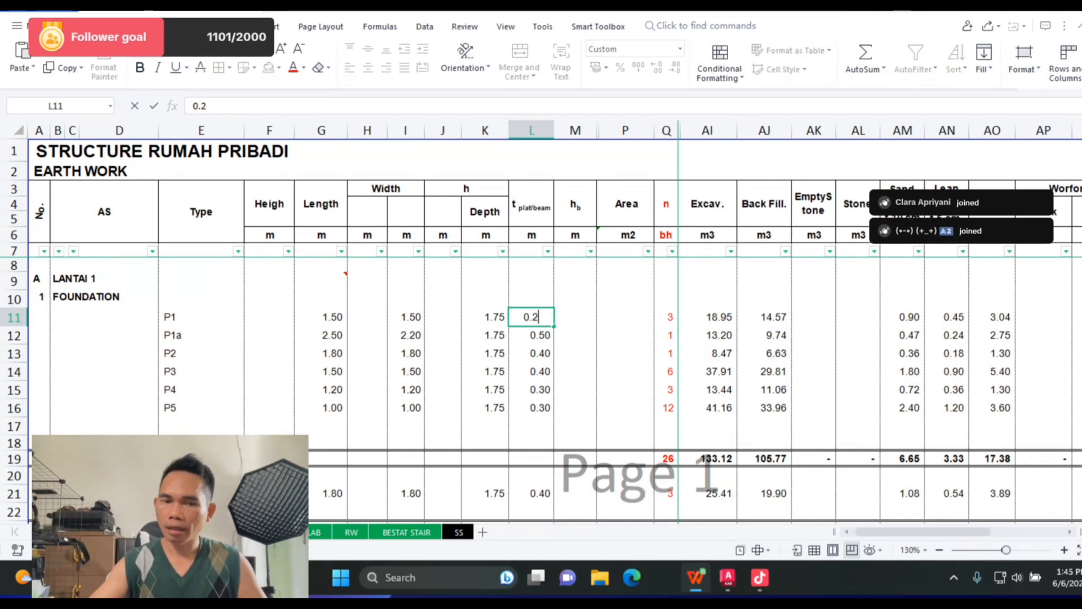
type("5")
key("ctrl+Return")
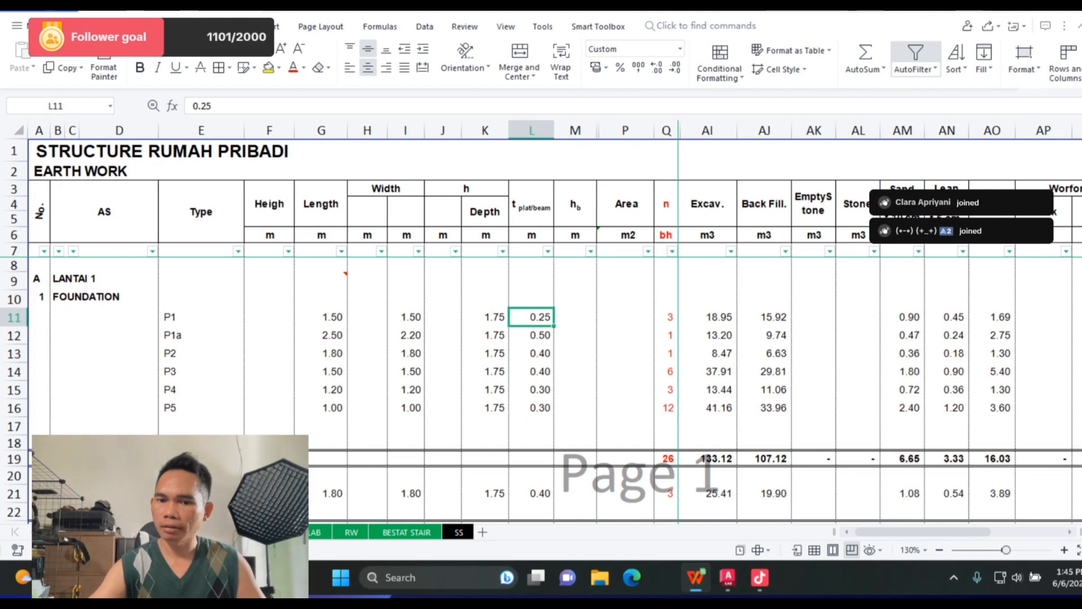
Step: Return to the AutoCAD structural drawing and examine the footing and lean concrete thicknesses in the P1 section detail
key("alt+Tab")
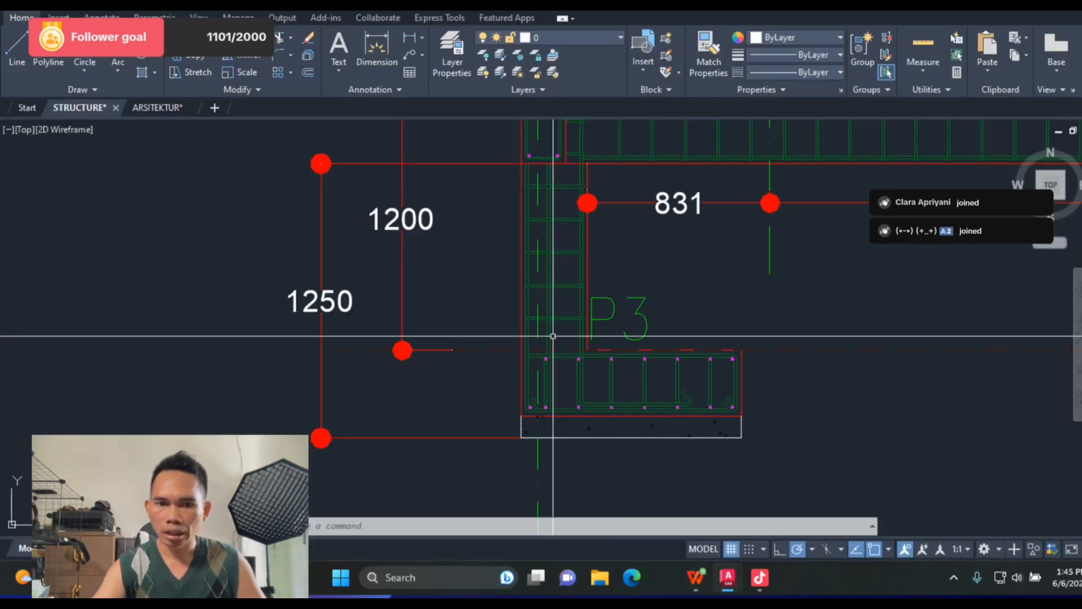
scroll(541, 367, "down", 5)
scroll(867, 253, "down", 10)
scroll(867, 253, "down", 6)
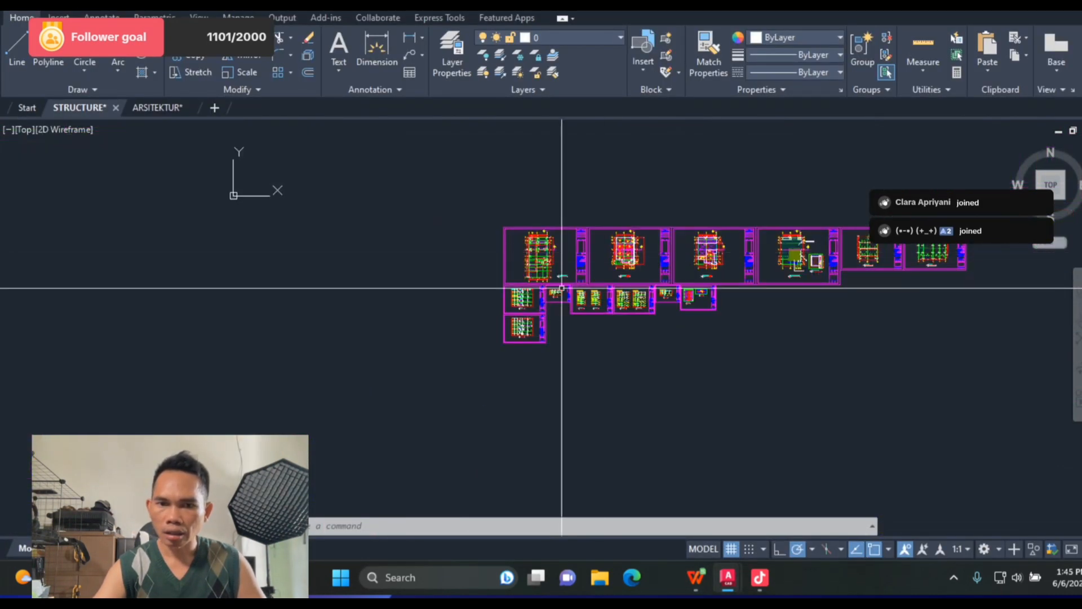
scroll(562, 288, "up", 12)
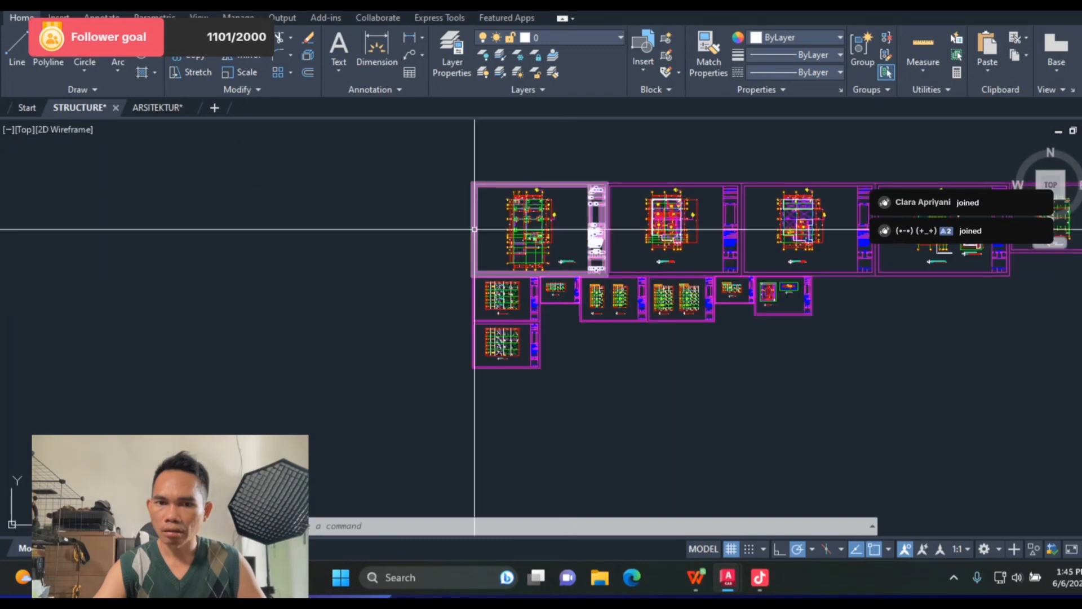
scroll(365, 340, "up", 2)
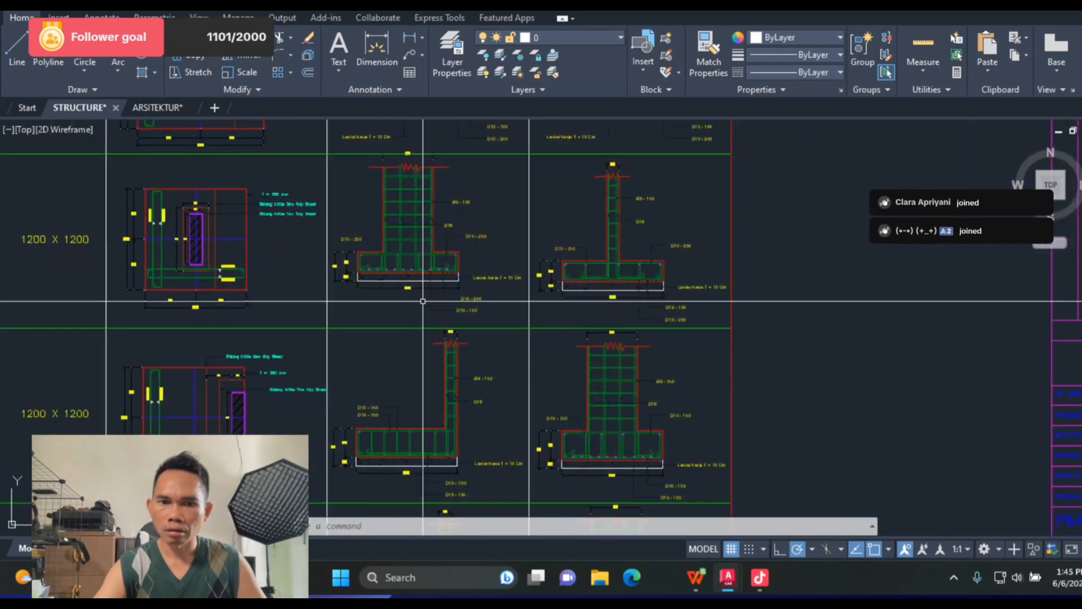
scroll(599, 198, "down", 8)
scroll(599, 199, "up", 1)
scroll(568, 321, "up", 12)
scroll(568, 320, "up", 6)
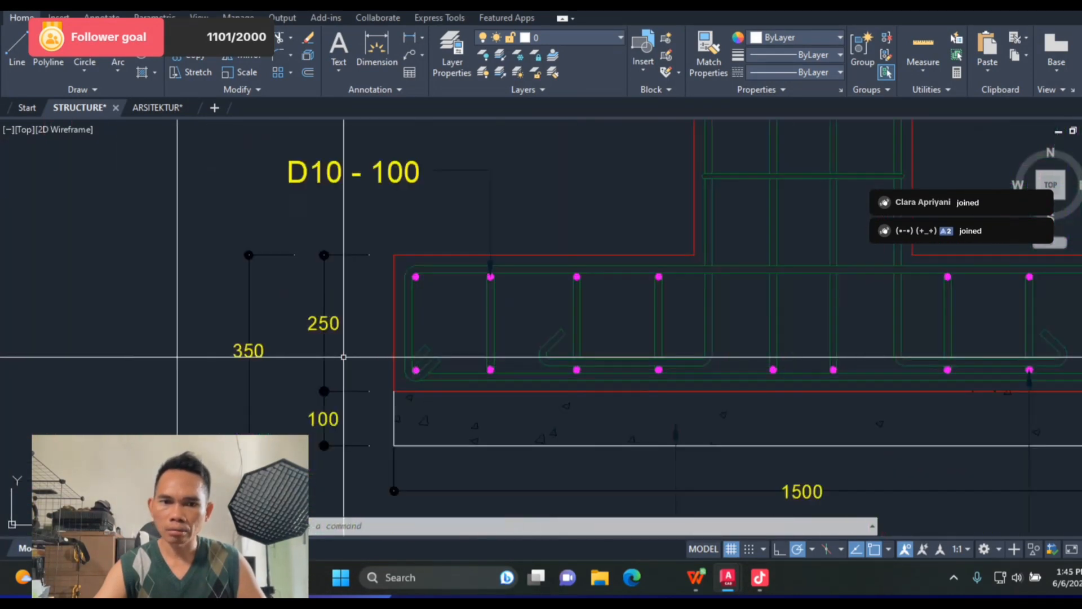
scroll(302, 193, "down", 2)
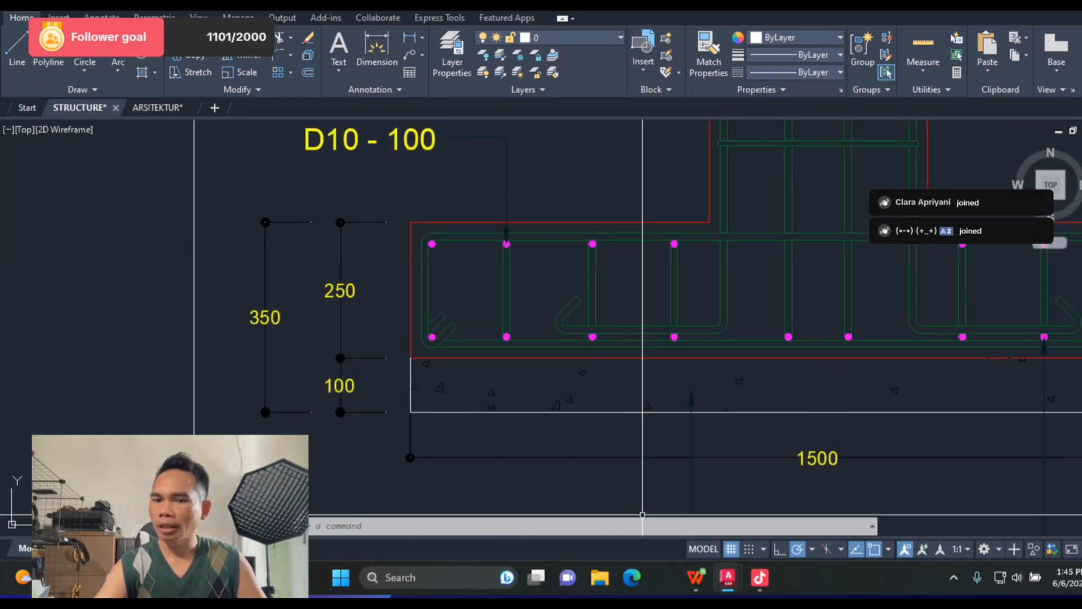
Step: Switch to the WPS earthwork spreadsheet and set the depth of foundation P1 to 1.30 m
key("alt+Tab")
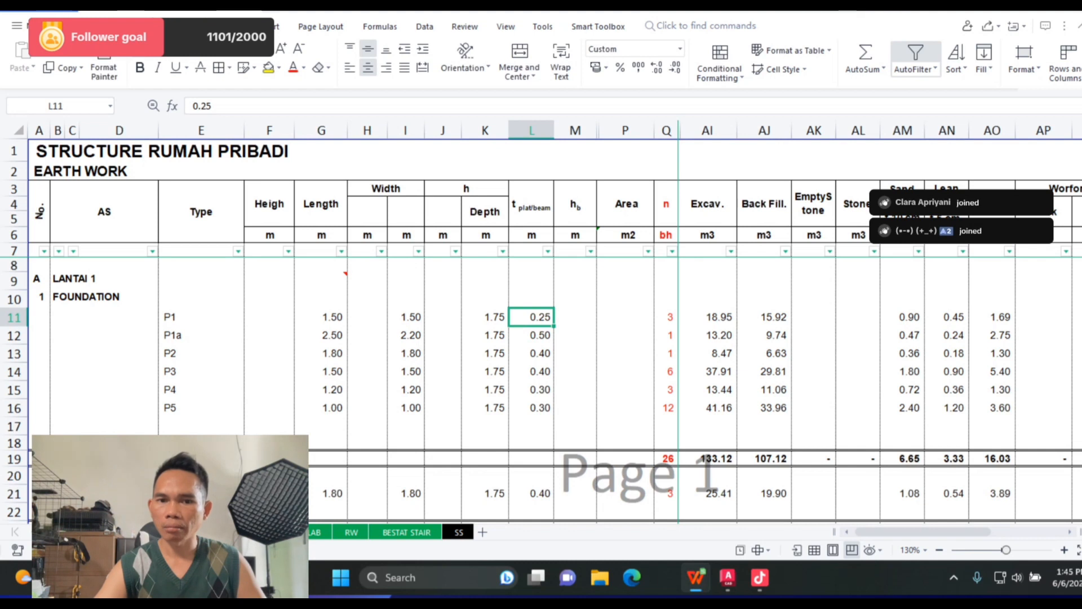
left_click(485, 317)
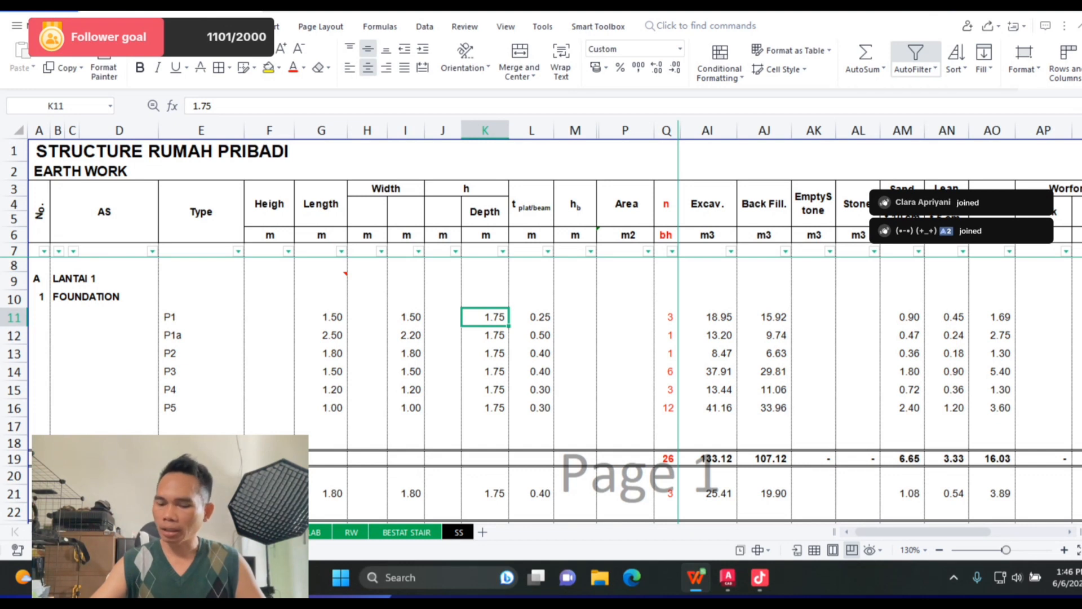
type("1")
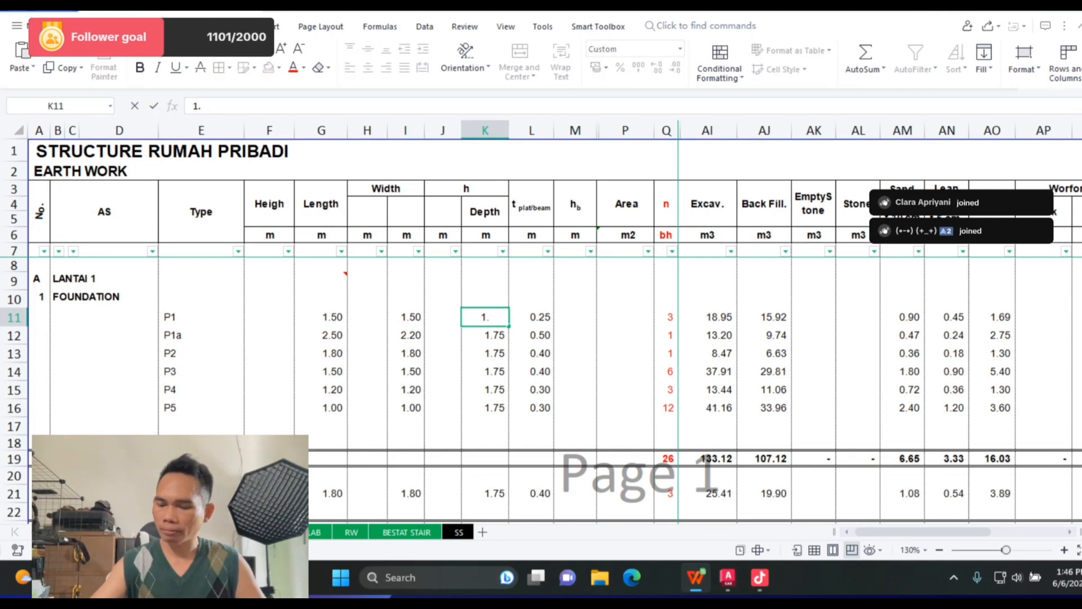
type(".30")
key("Return")
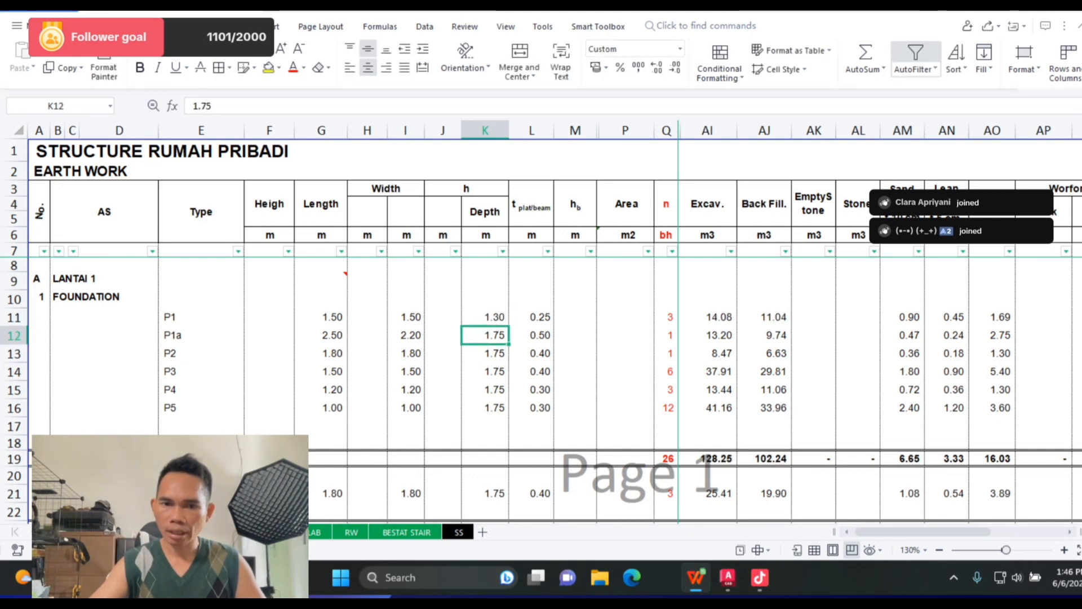
key("Up")
key("Right")
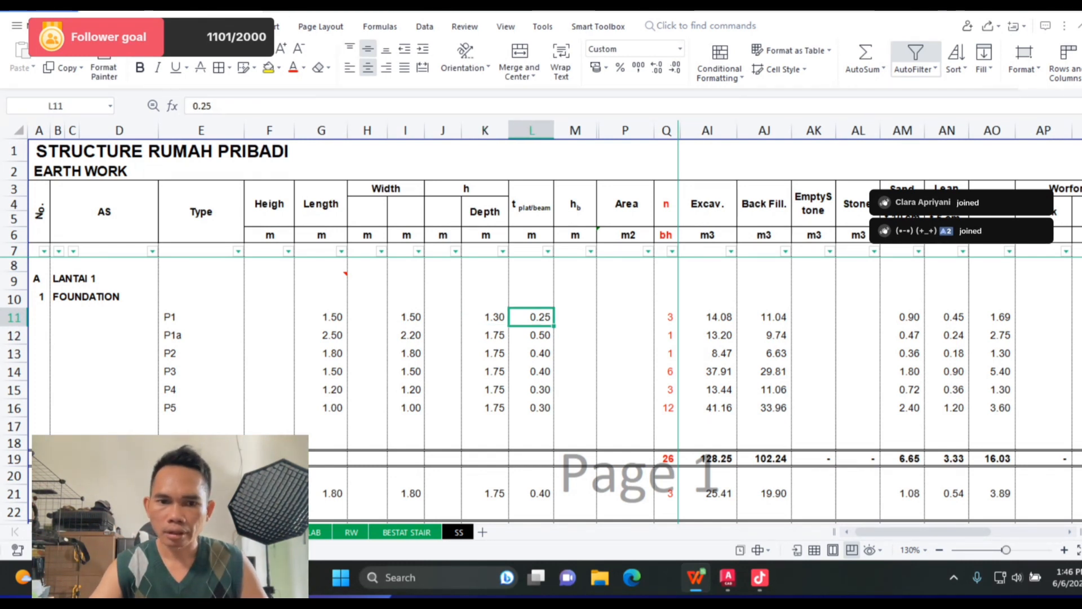
Step: Check P1's length entry against its plan and section details in the footing table of the AutoCAD structural drawing
left_click(320, 316)
key("alt+Tab")
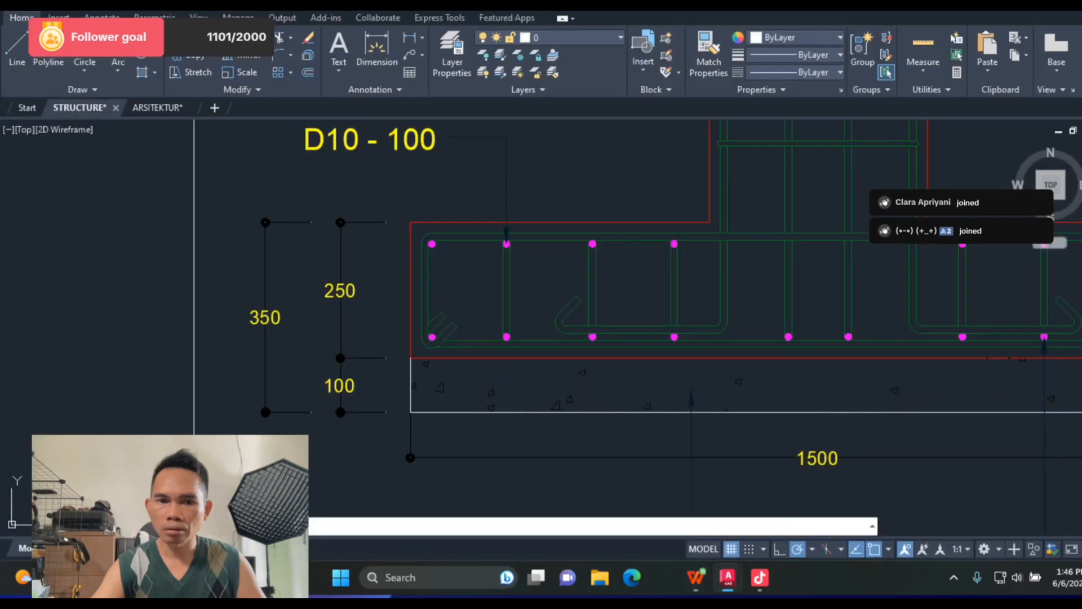
scroll(652, 379, "down", 5)
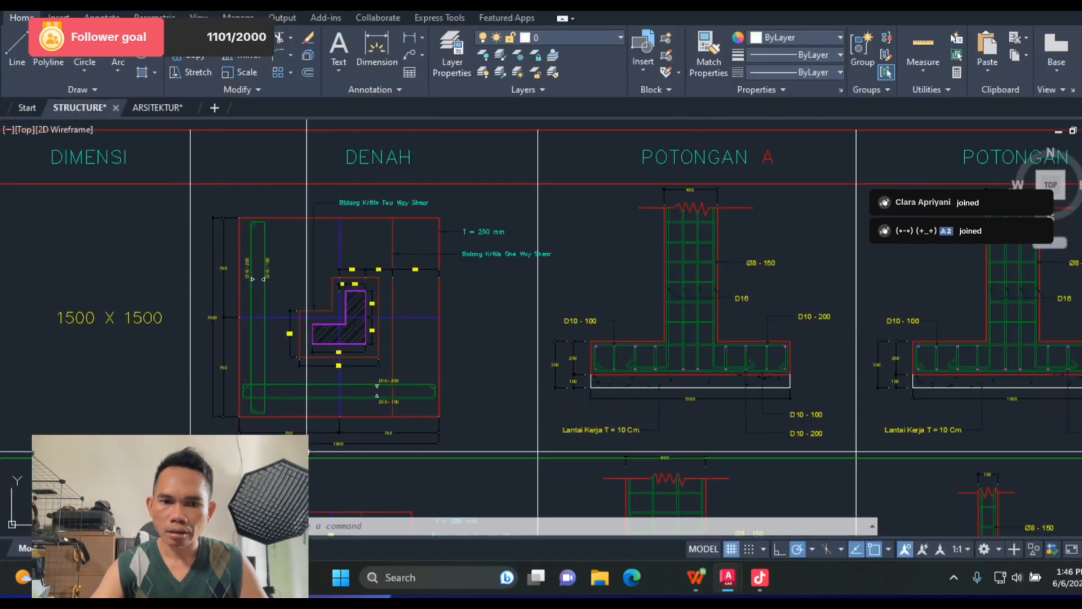
scroll(304, 442, "up", 6)
scroll(495, 473, "down", 4)
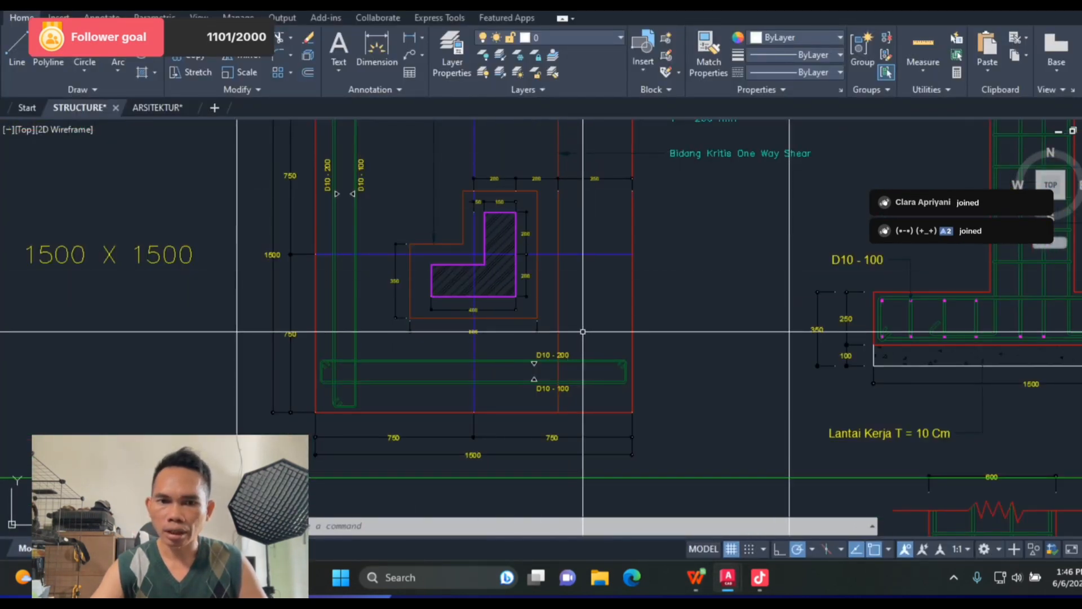
scroll(374, 280, "down", 4)
scroll(395, 282, "up", 6)
scroll(442, 316, "down", 1)
scroll(442, 316, "down", 4)
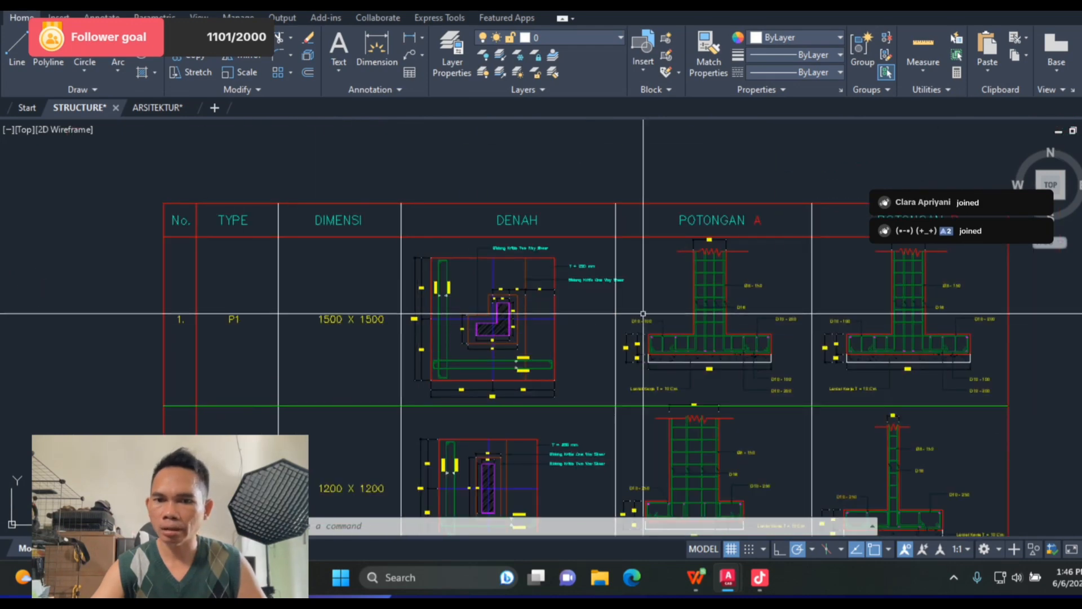
scroll(642, 338, "up", 8)
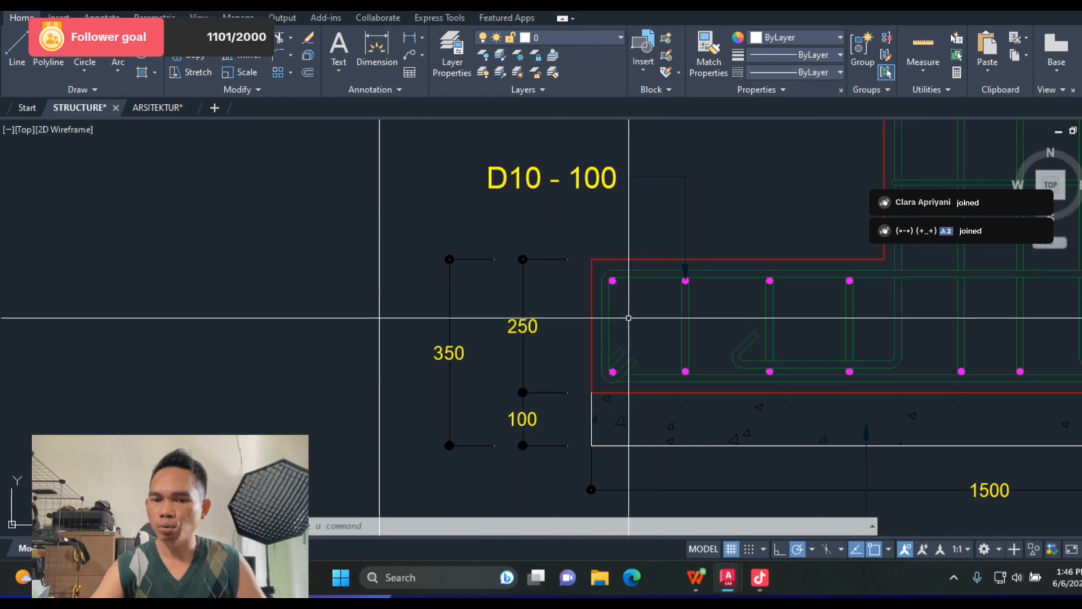
type("c")
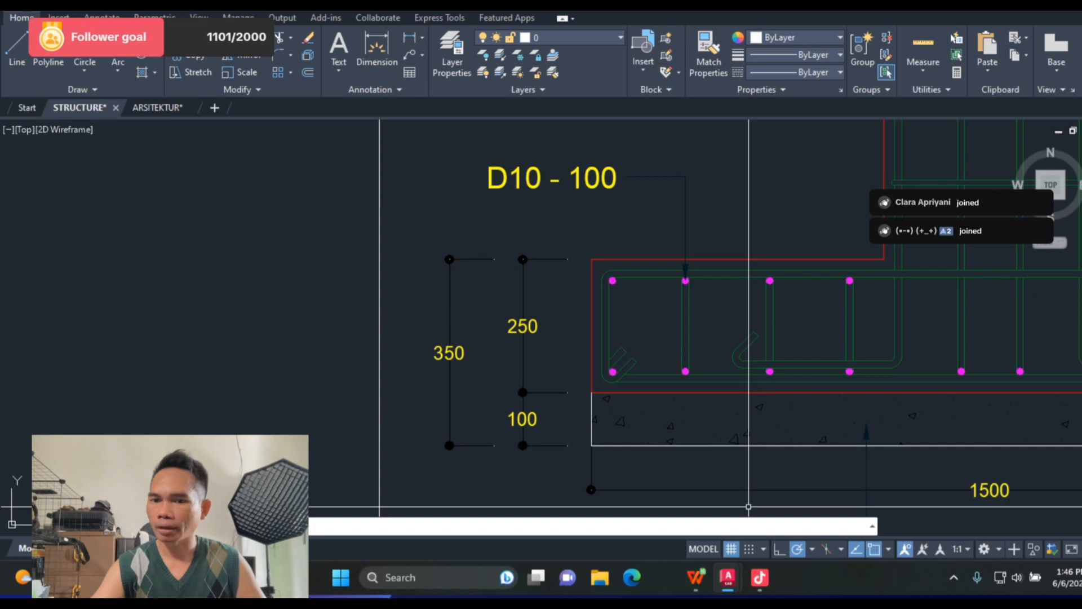
Step: Return to the WPS earthwork spreadsheet and review the plate thickness and depth entries of foundation P1
key("alt+Tab")
left_click(531, 316)
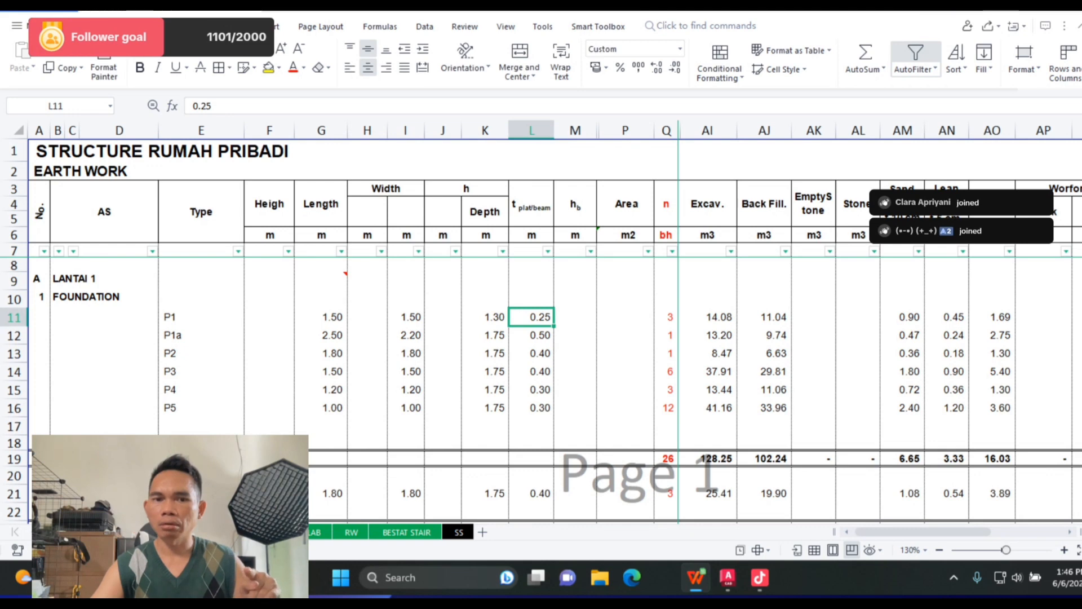
left_click(485, 317)
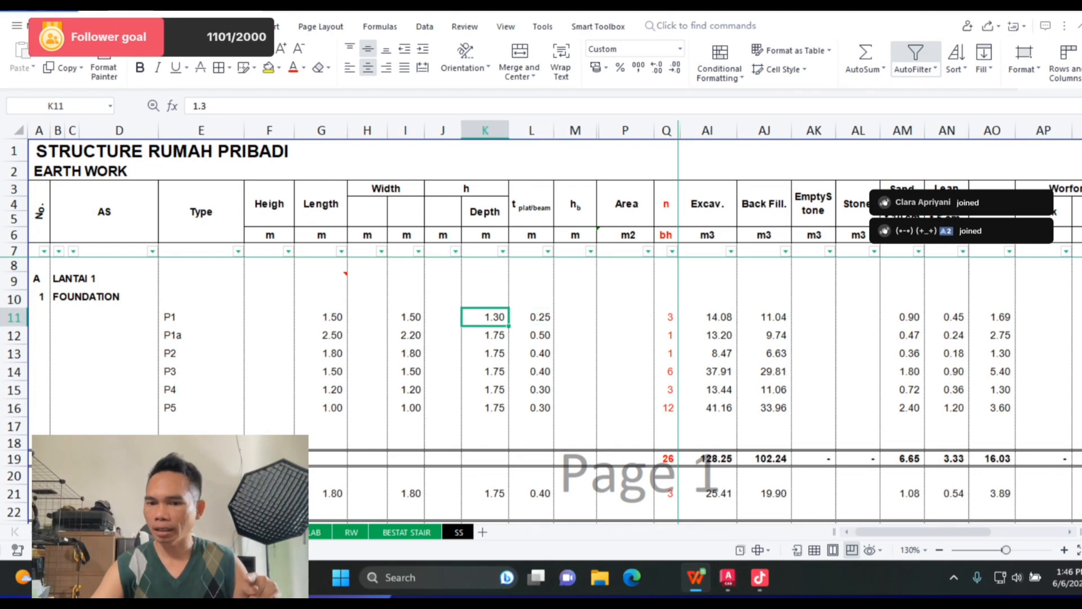
Step: Switch to the AutoCAD structural drawing and examine the depth dimensions beside foundation P3 in the Portal B-B section
key("alt+Tab")
scroll(259, 317, "down", 6)
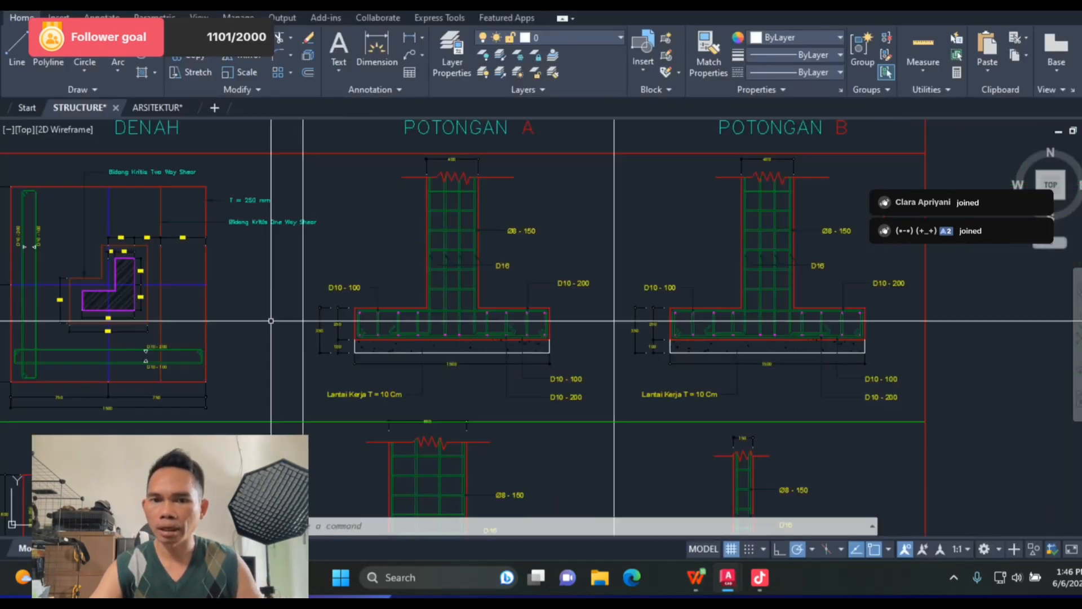
scroll(259, 316, "down", 6)
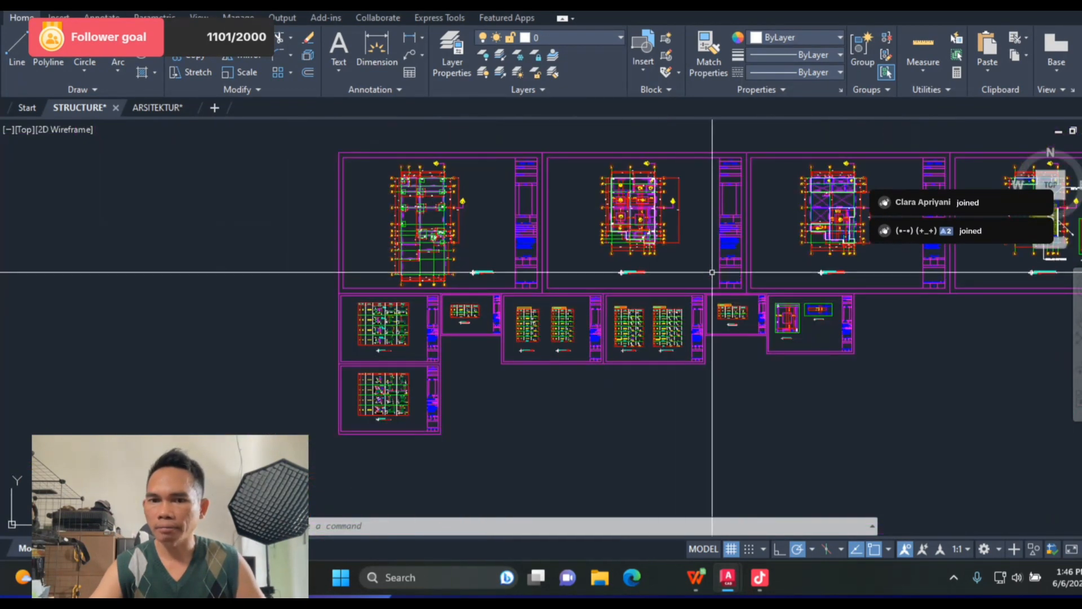
left_click_drag(1045, 253, 387, 301)
scroll(564, 274, "up", 10)
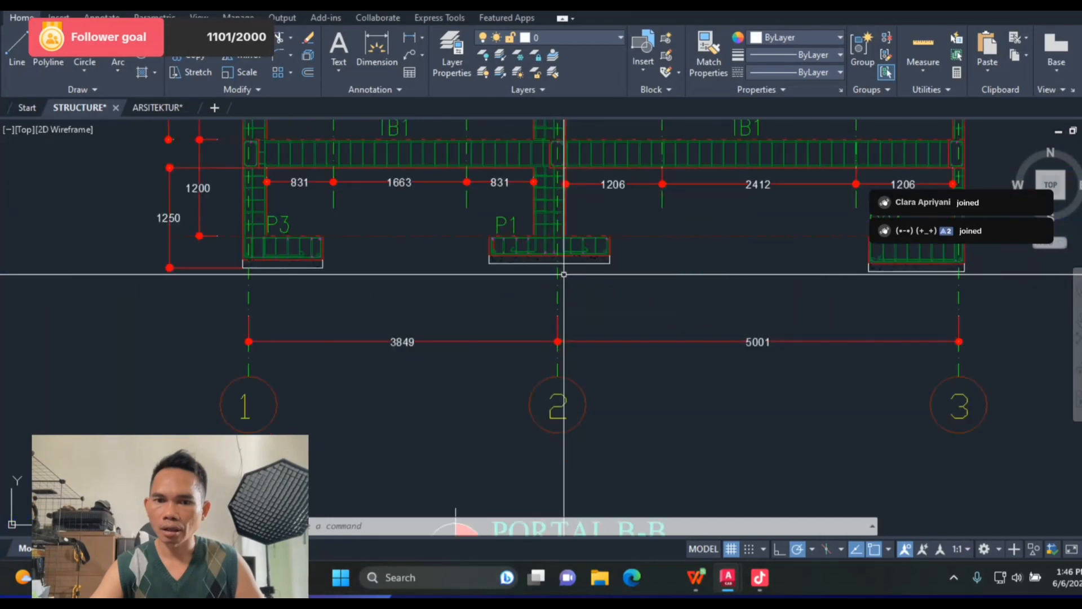
scroll(214, 203, "up", 4)
scroll(670, 160, "down", 2)
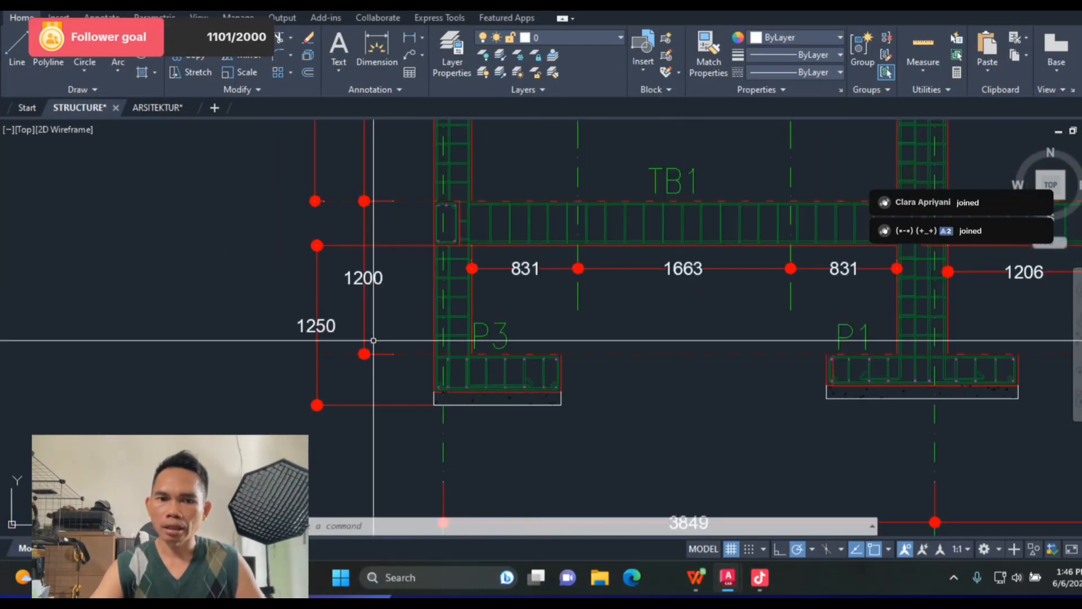
scroll(371, 315, "up", 2)
left_click(305, 262)
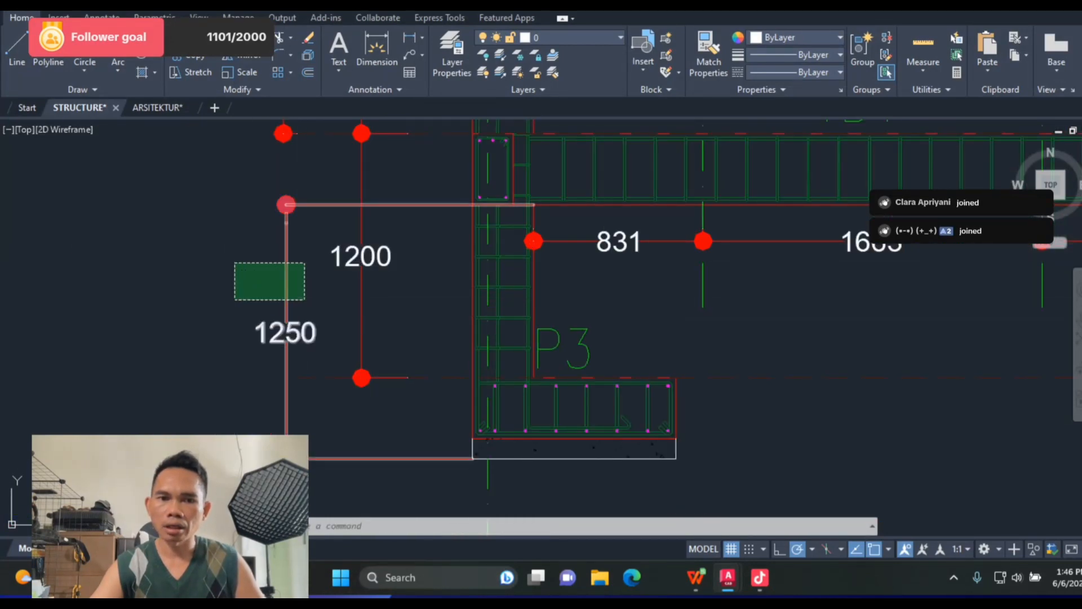
left_click(234, 299)
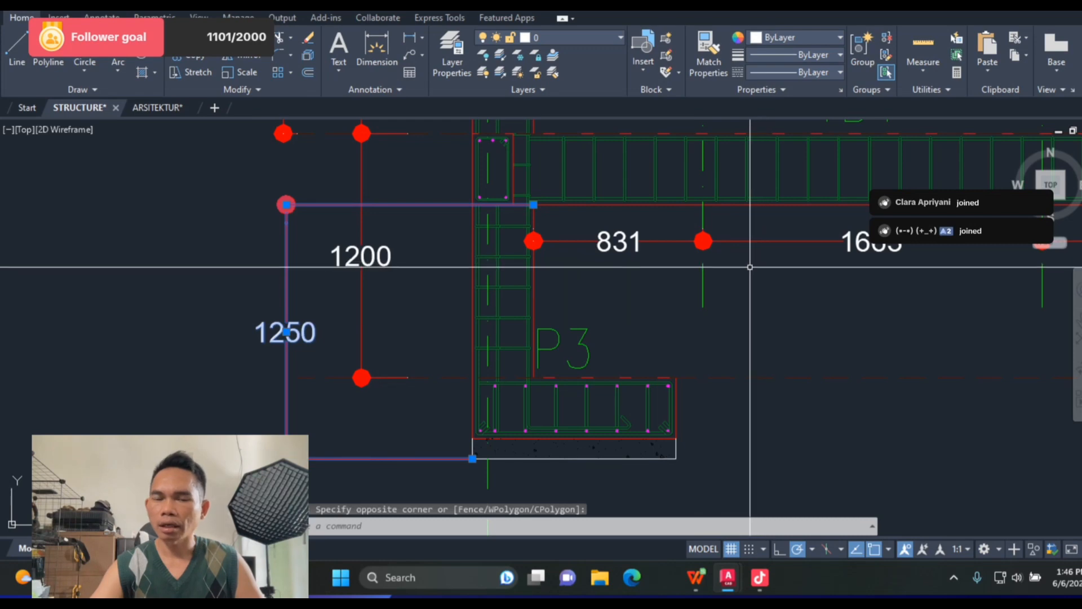
Step: Open the ARSITEKTUR drawing and examine the terrace and kitchen floor levels above the foundations in section A-A
left_click(157, 107)
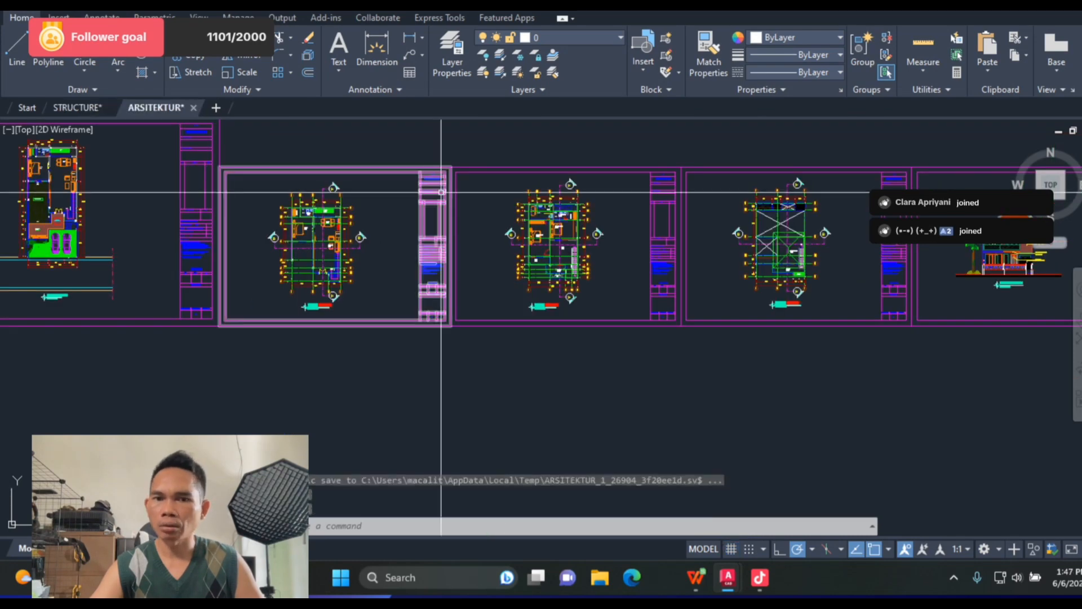
scroll(341, 225, "down", 5)
scroll(595, 241, "up", 8)
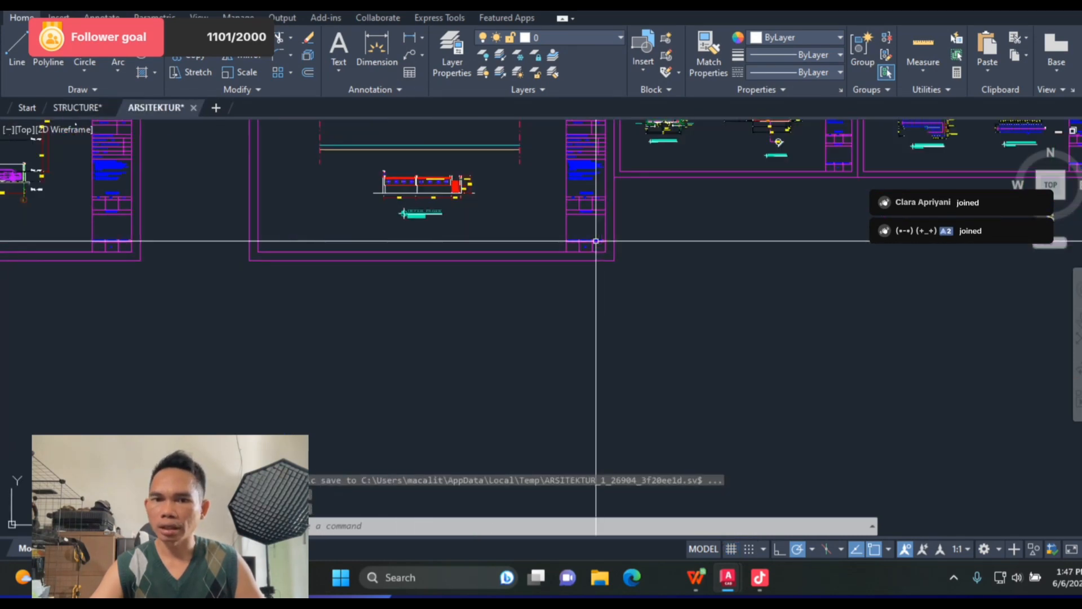
scroll(595, 241, "down", 5)
scroll(506, 284, "up", 5)
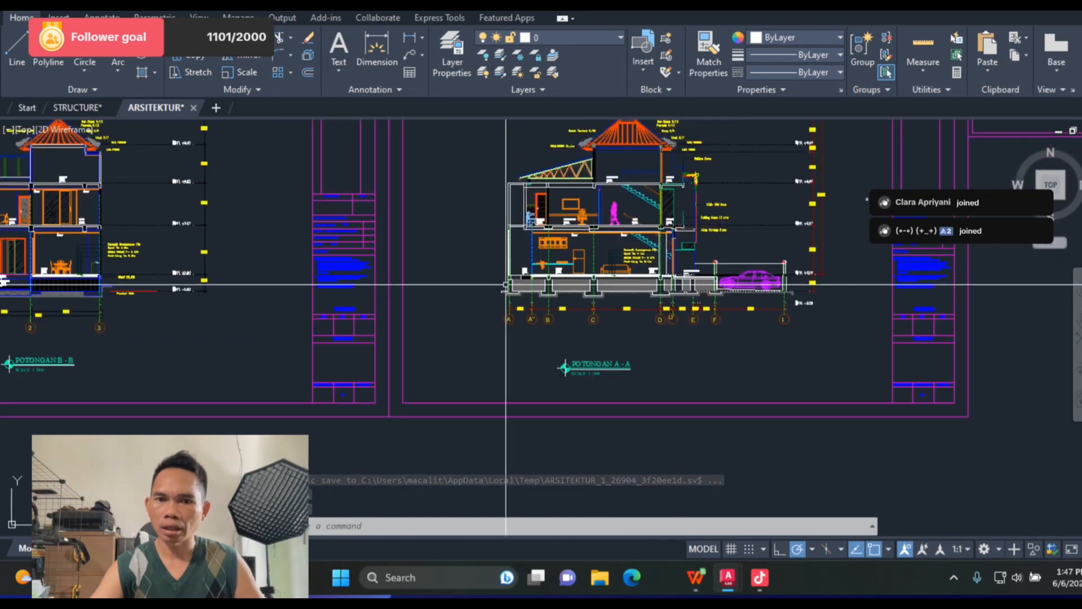
scroll(506, 285, "up", 5)
scroll(451, 284, "down", 3)
scroll(442, 284, "up", 3)
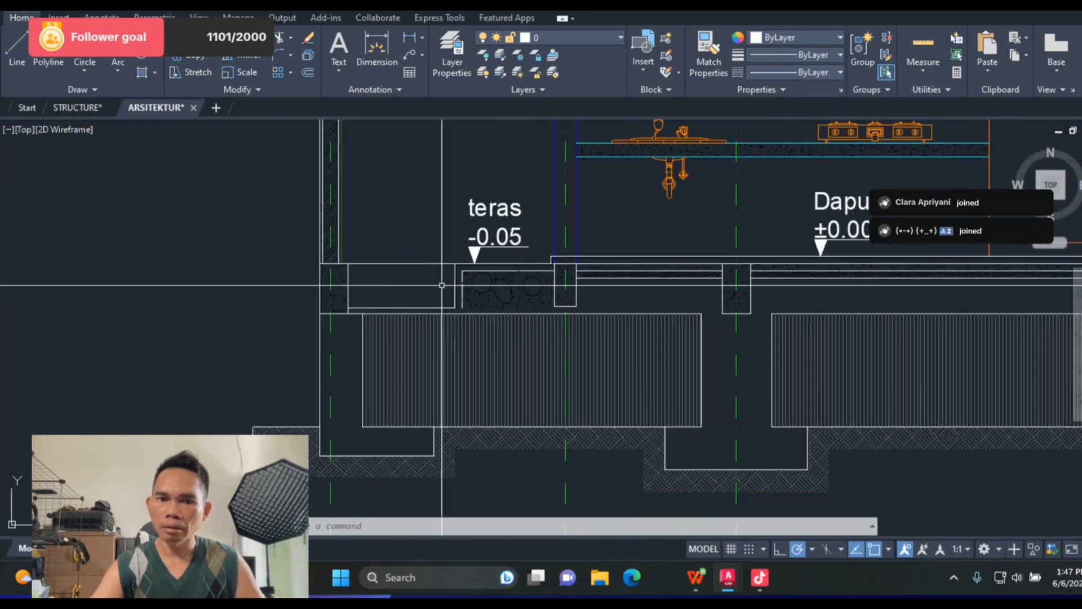
scroll(441, 320, "up", 4)
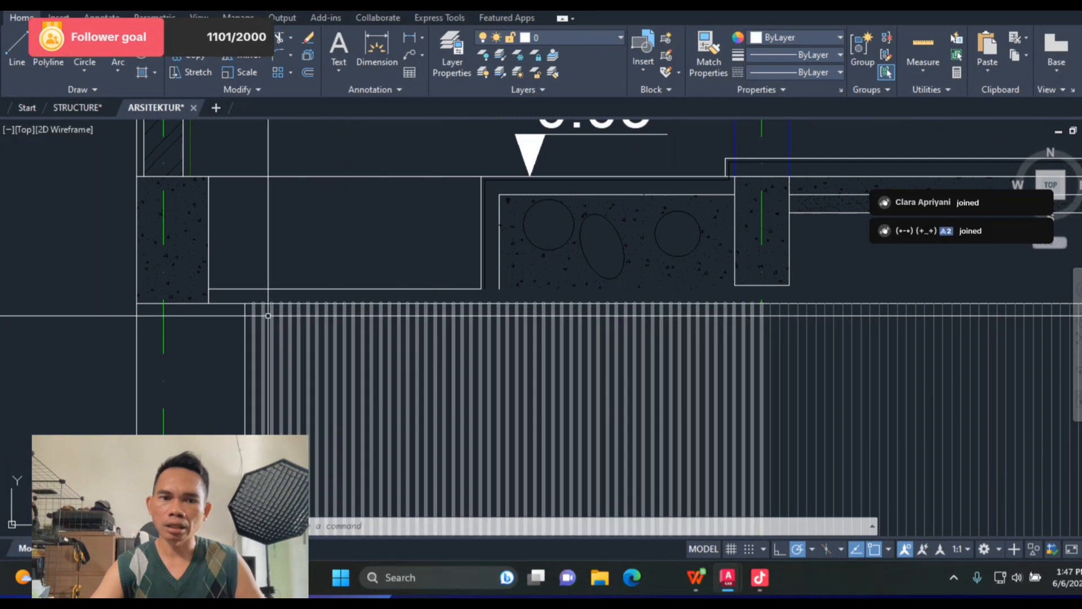
scroll(268, 314, "down", 4)
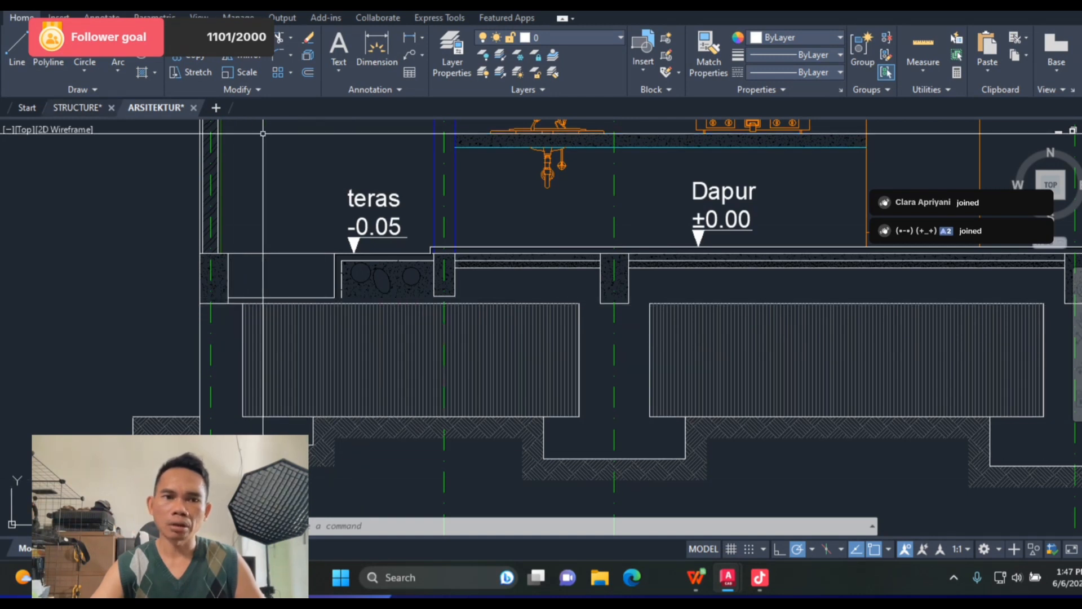
Step: Return to the STRUCTURE drawing and recheck the foundation depth dimensions around P3 and tie beam TB1
left_click(78, 108)
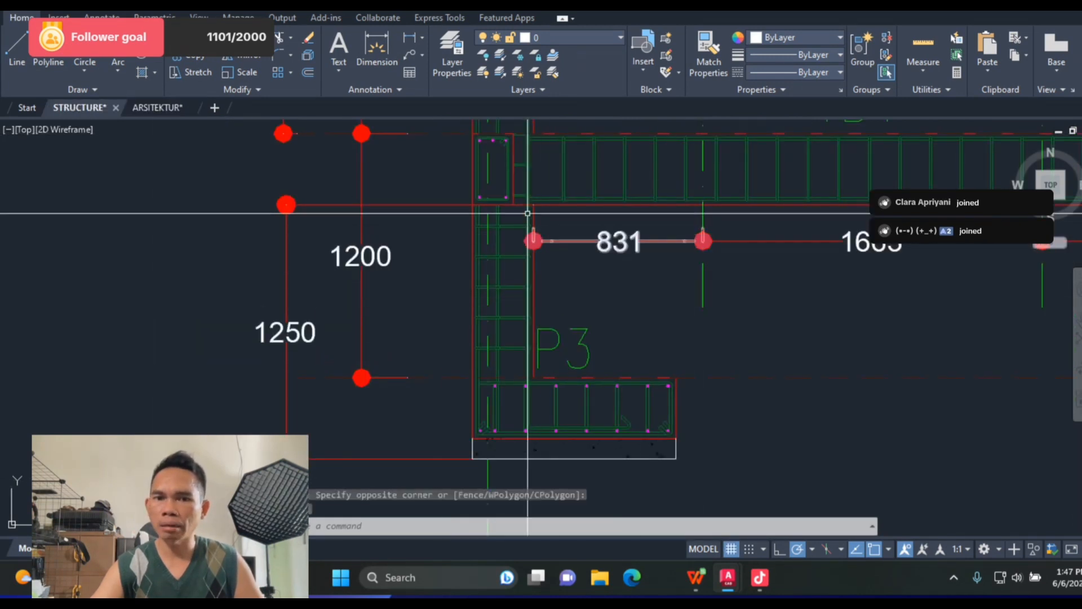
scroll(517, 232, "down", 2)
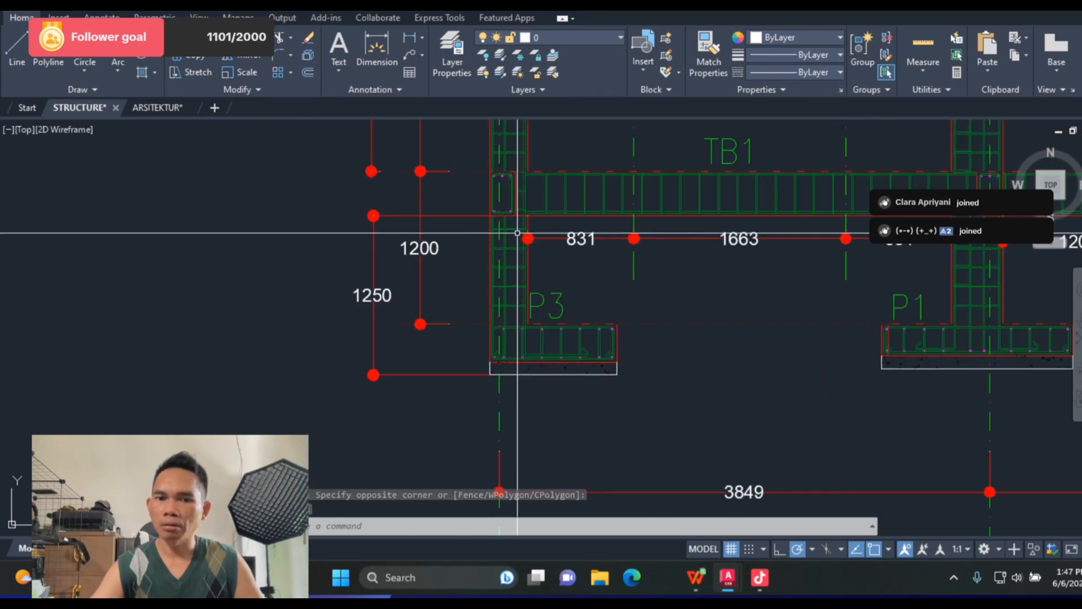
scroll(517, 232, "down", 2)
scroll(485, 332, "up", 4)
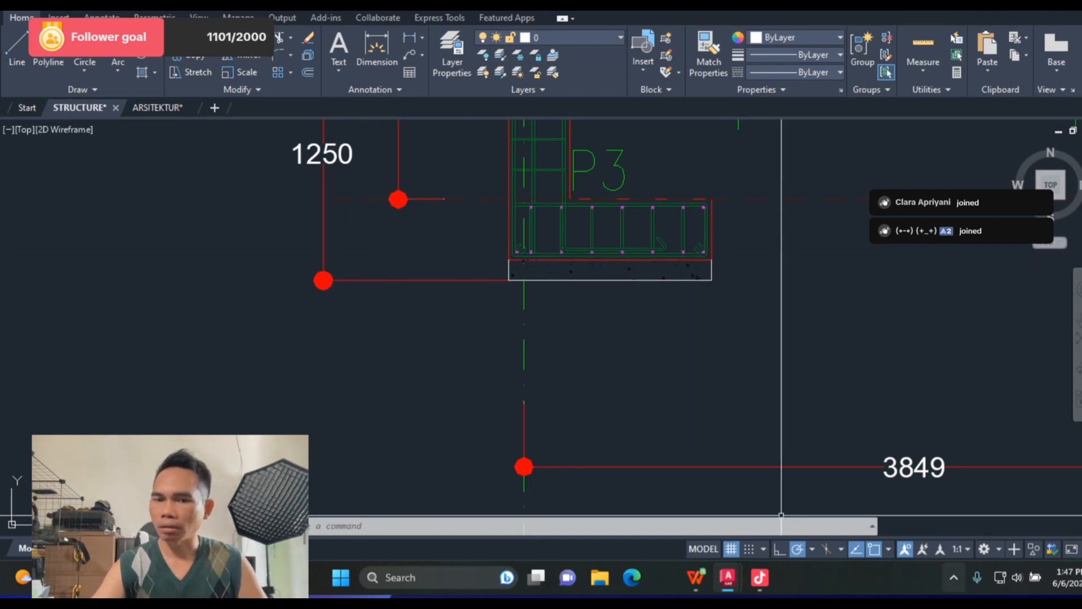
Step: Select P1's quantity cell in the WPS earthwork spreadsheet, and check the P1 row of the footing table in the AutoCAD structural drawing
key("alt+Tab")
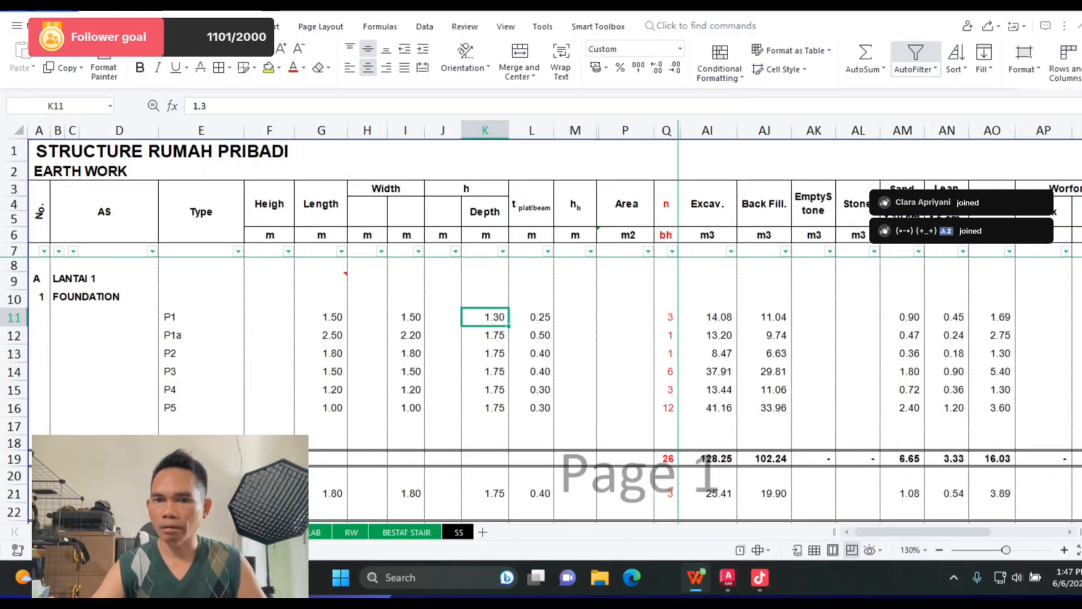
left_click(666, 317)
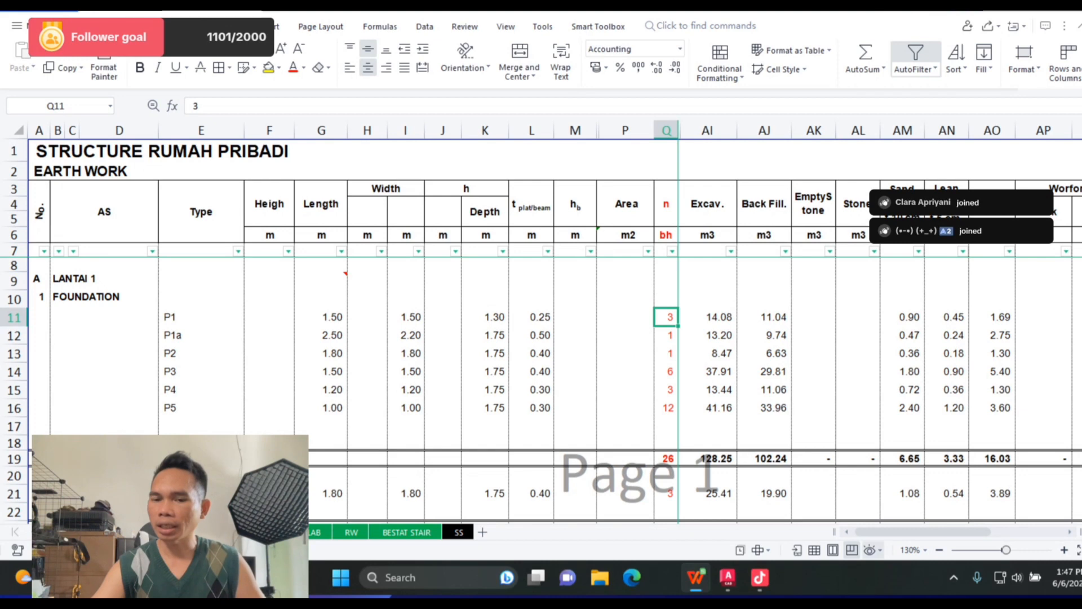
key("alt+Tab")
scroll(725, 397, "down", 6)
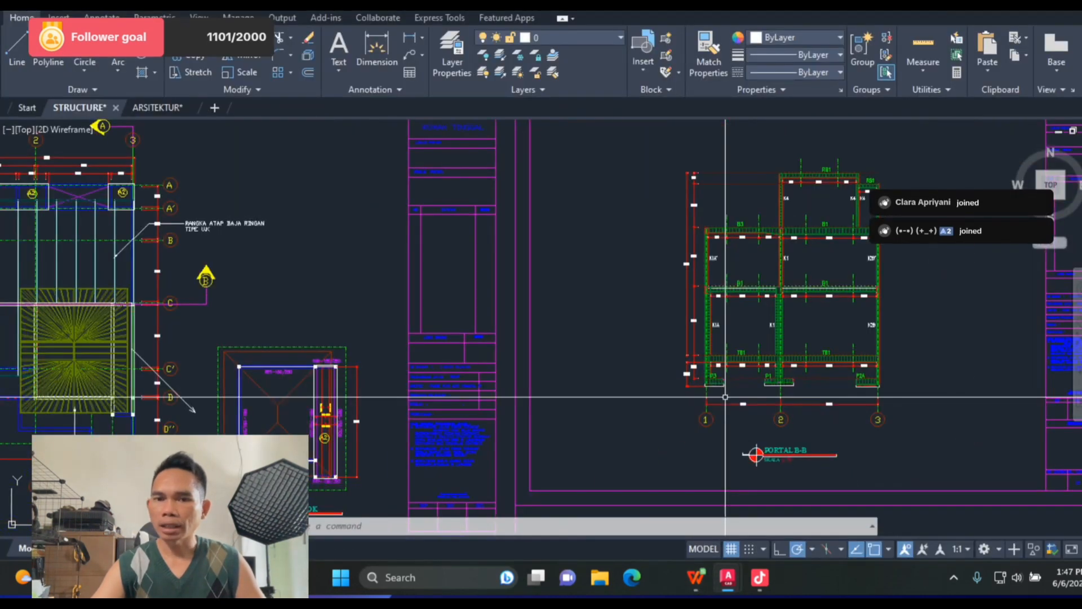
scroll(219, 380, "up", 10)
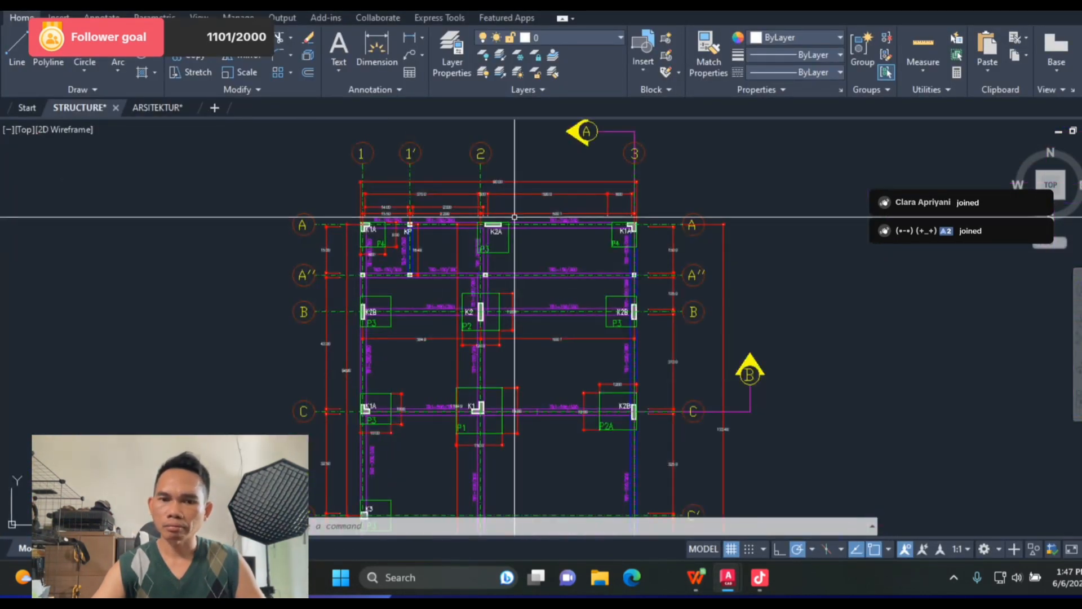
scroll(517, 202, "down", 8)
scroll(478, 366, "up", 5)
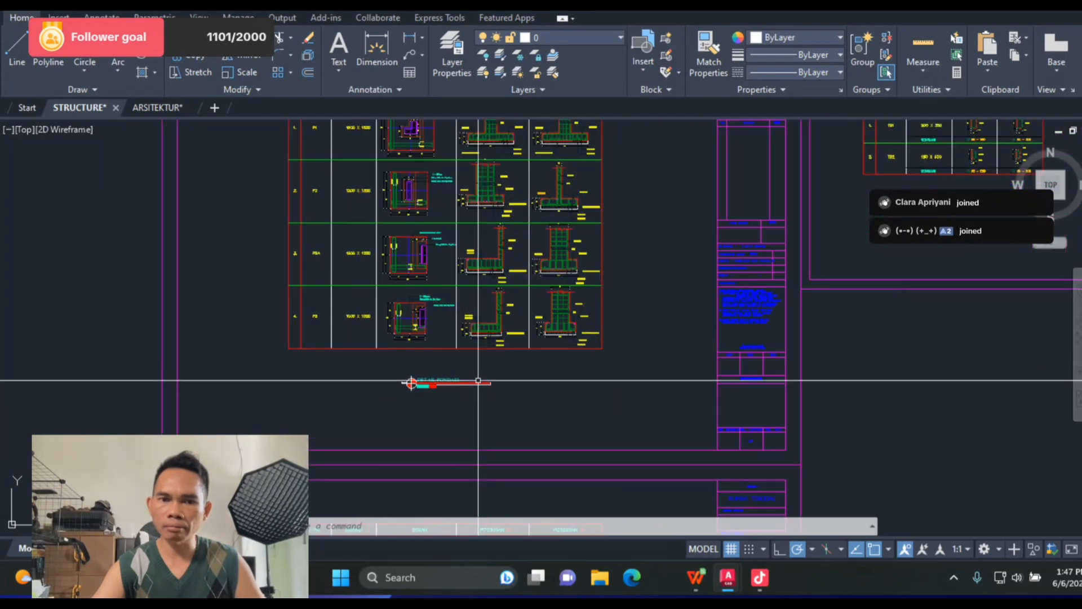
scroll(478, 400, "down", 2)
scroll(394, 231, "up", 6)
scroll(603, 245, "down", 3)
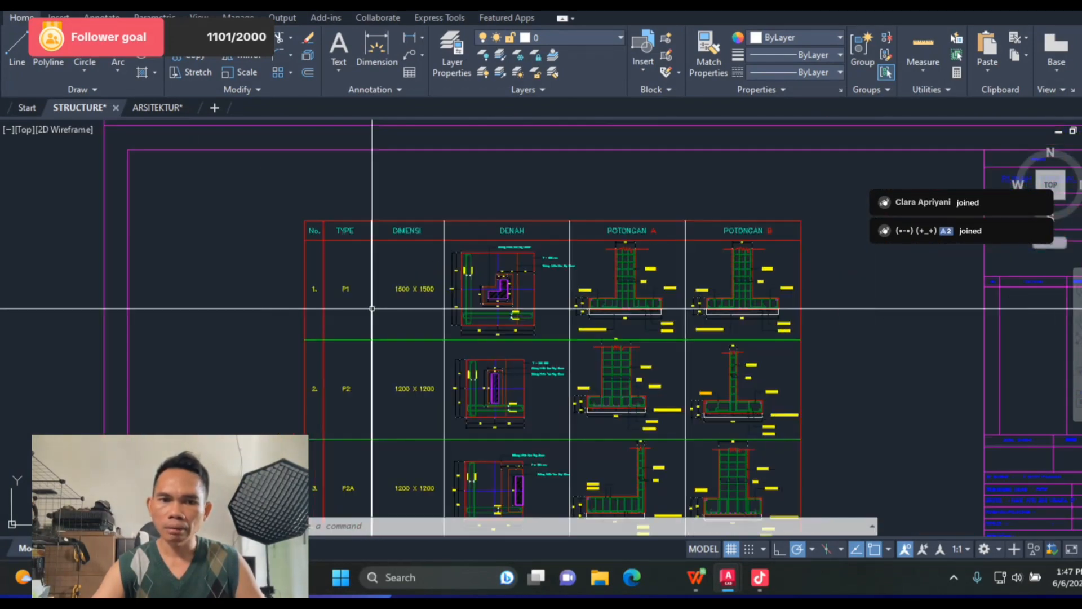
scroll(825, 274, "up", 4)
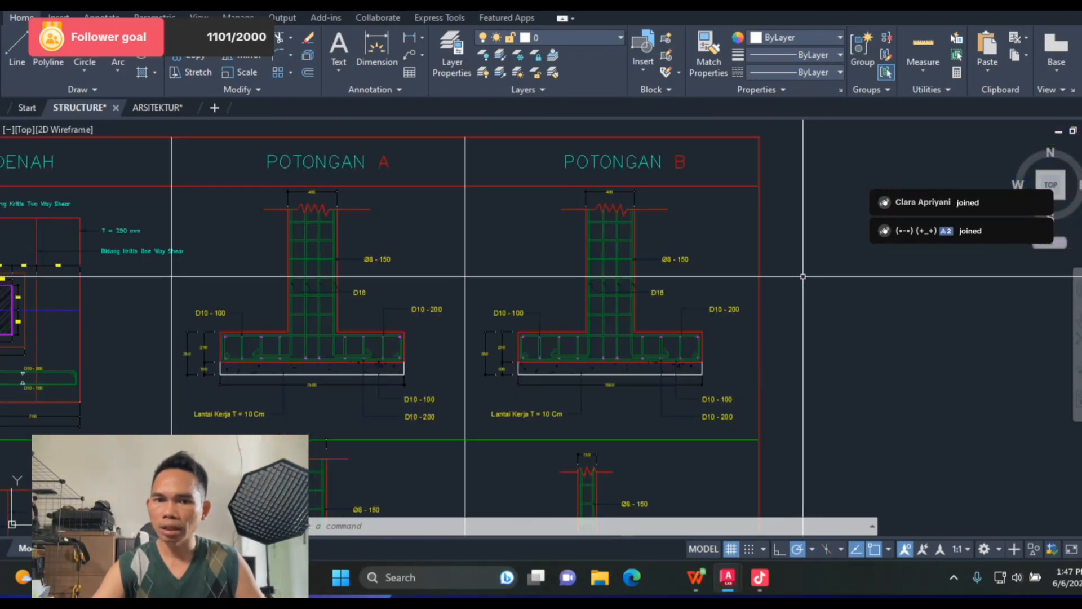
Step: Examine the foundation plan along grid lines A to C to determine how many P1 footings there are
scroll(776, 284, "down", 8)
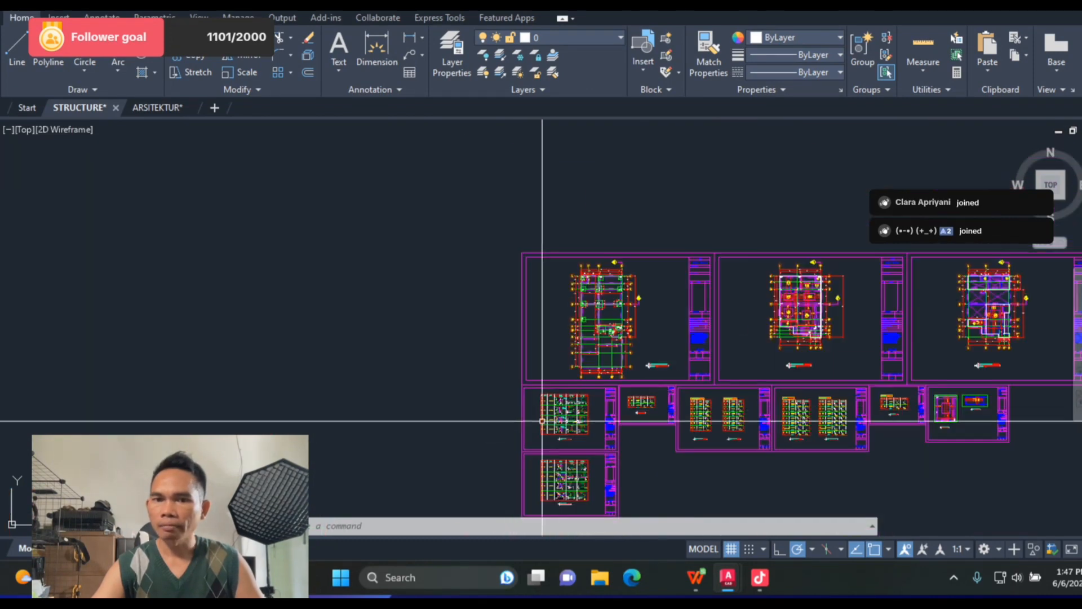
scroll(582, 316, "up", 5)
scroll(580, 302, "down", 2)
scroll(599, 265, "up", 6)
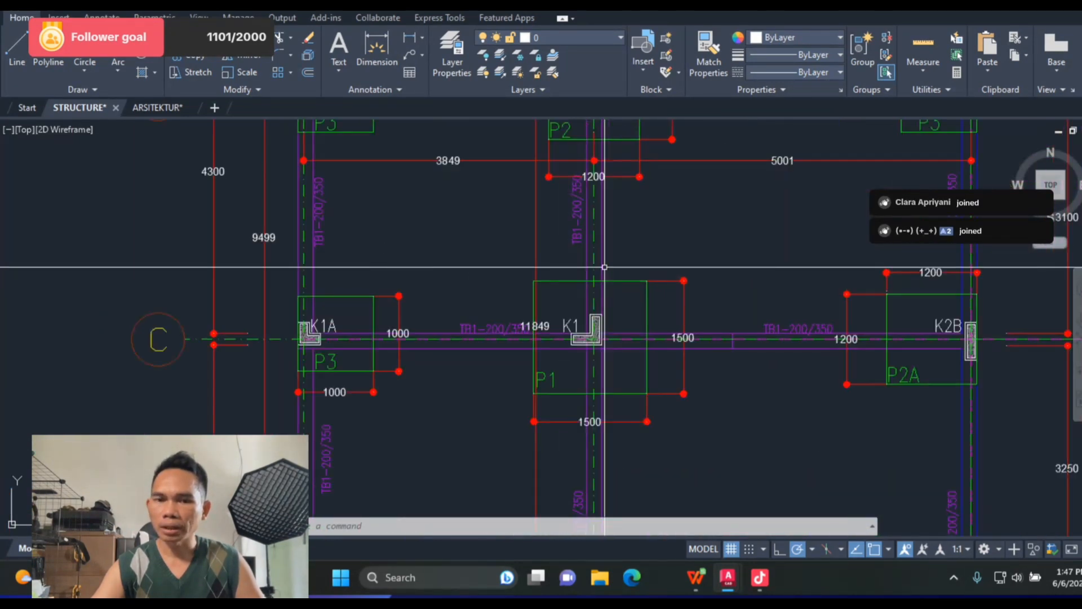
scroll(540, 398, "down", 6)
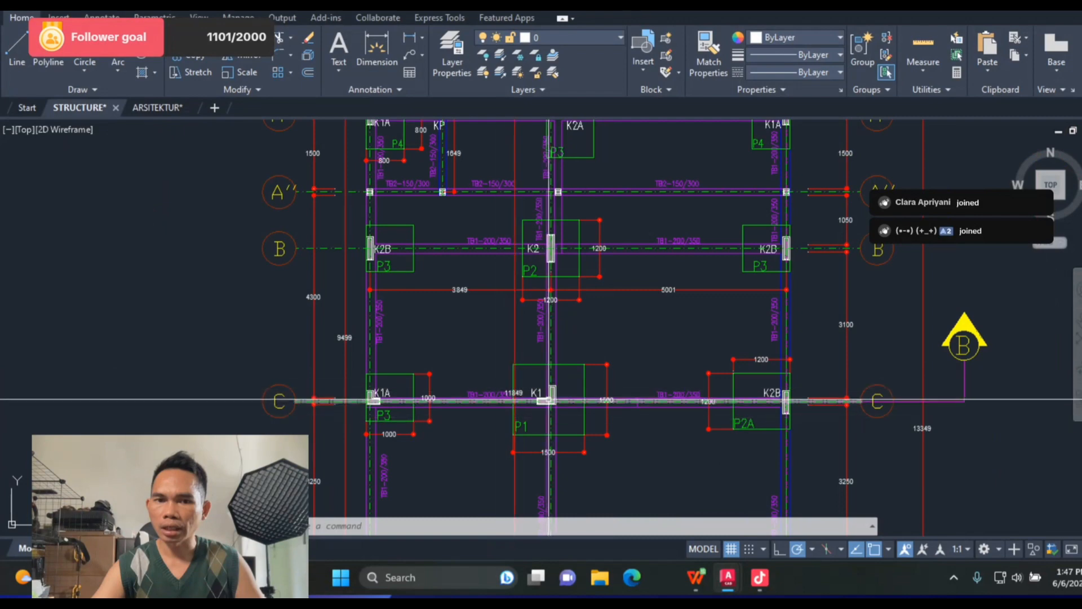
scroll(567, 332, "down", 4)
scroll(567, 332, "up", 4)
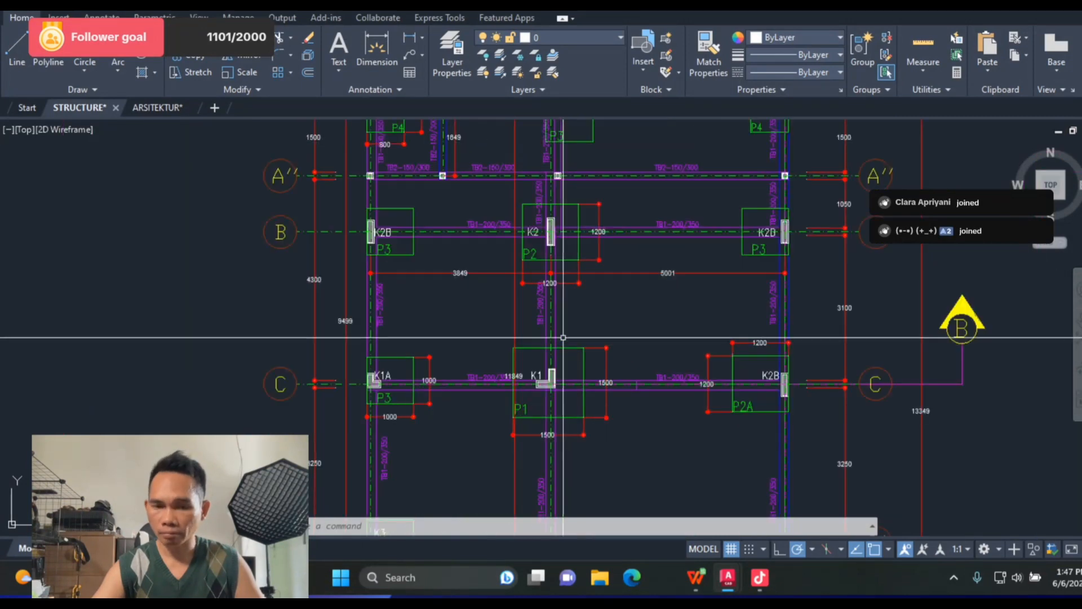
Step: Switch to the WPS earthwork spreadsheet, set the quantity of foundation P1 to 1, and open its excavation volume formula for review
key("alt+Tab")
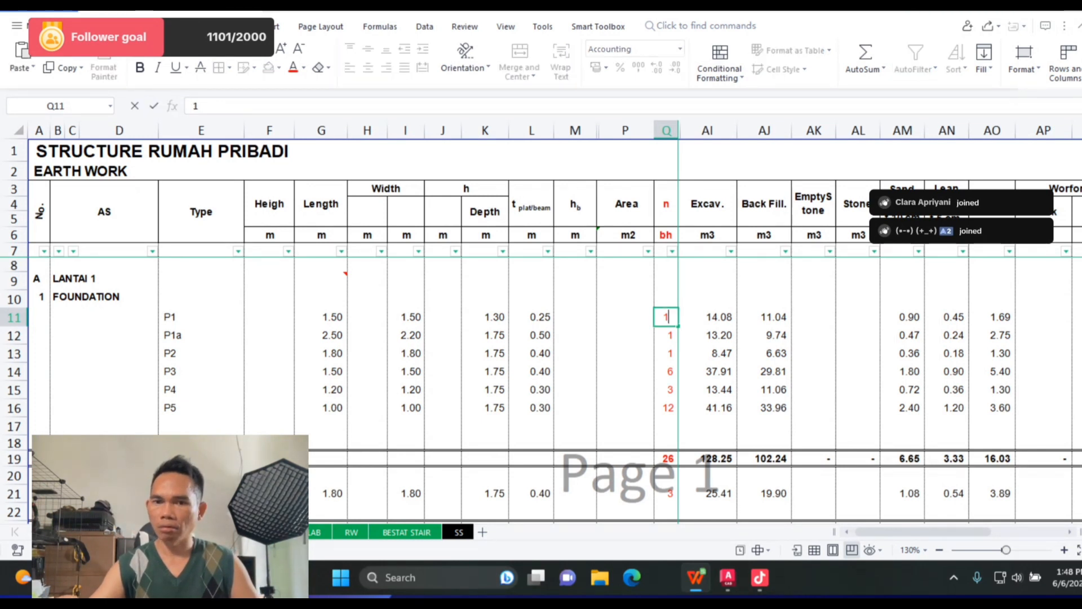
type("1")
key("Return")
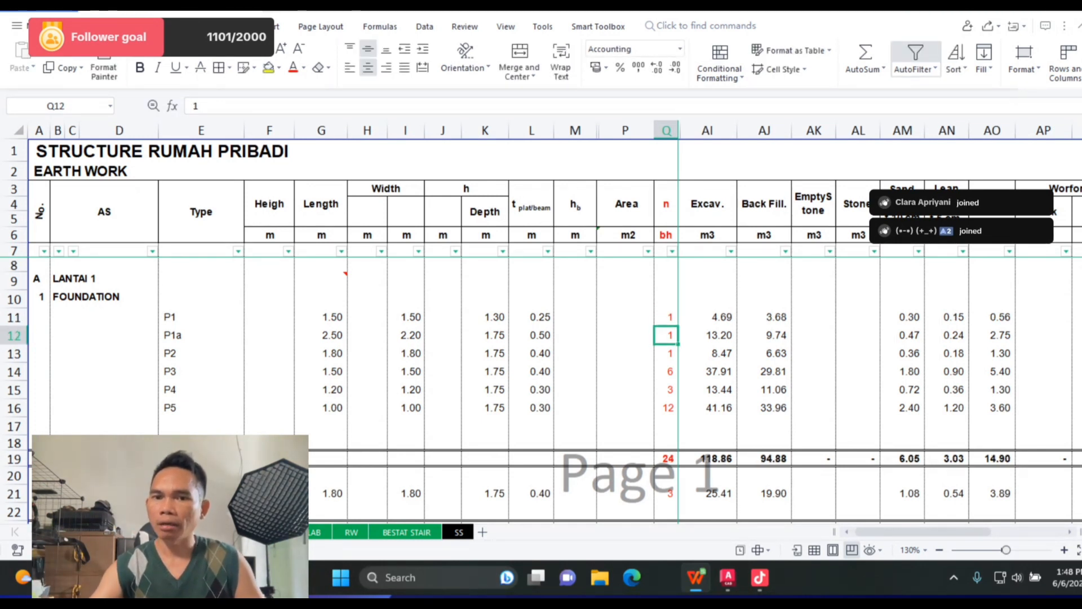
left_click(707, 317)
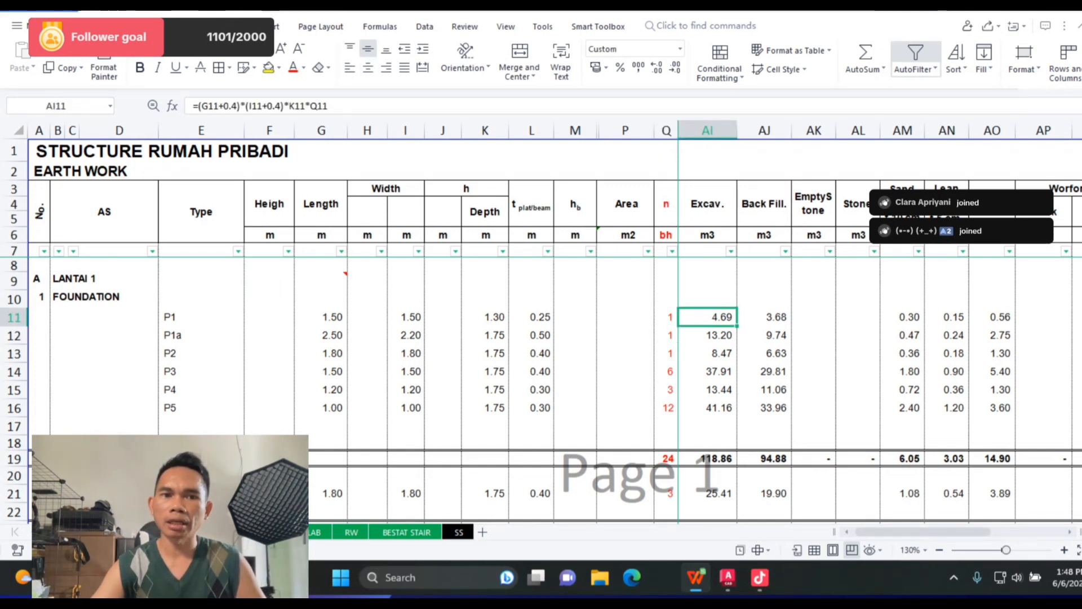
key("F2")
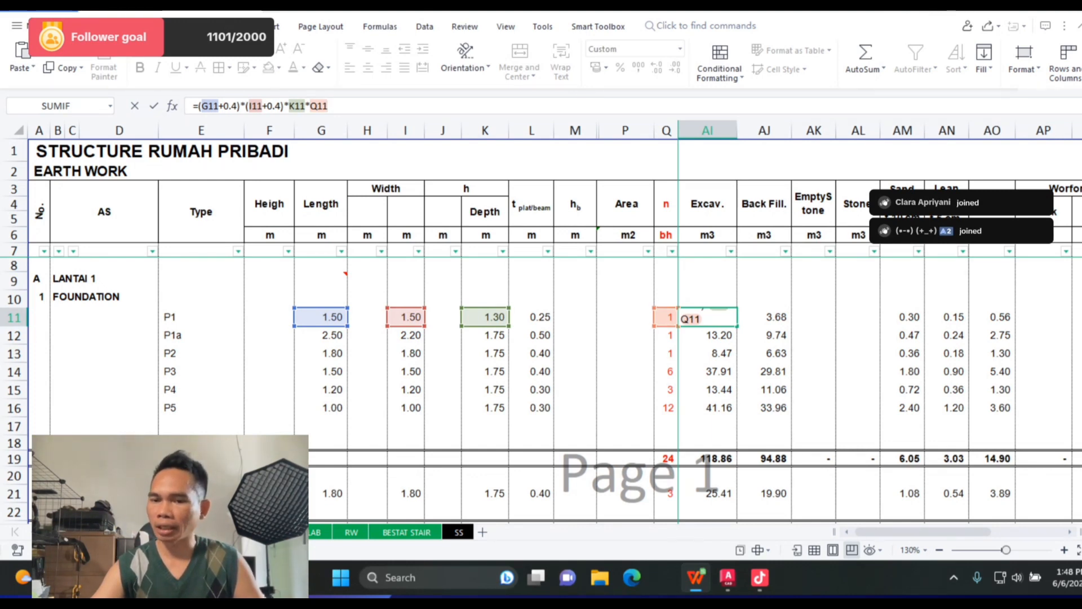
Step: Return to the AutoCAD structural drawing and examine the P1 footing and its lean concrete in the Portal B-B section
key("alt+Tab")
scroll(599, 296, "down", 5)
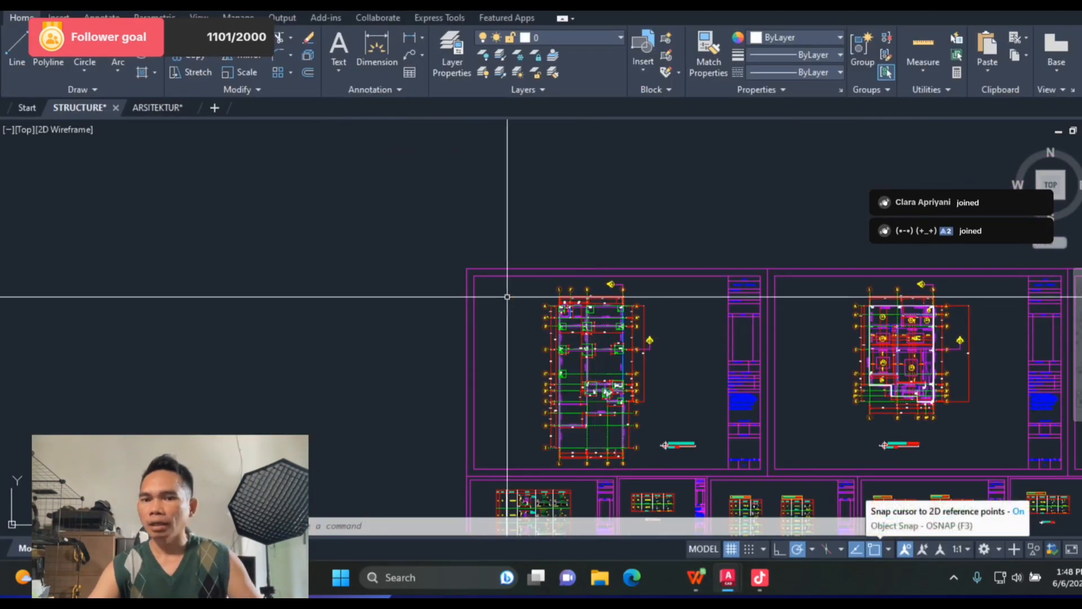
scroll(411, 293, "down", 3)
scroll(228, 316, "up", 8)
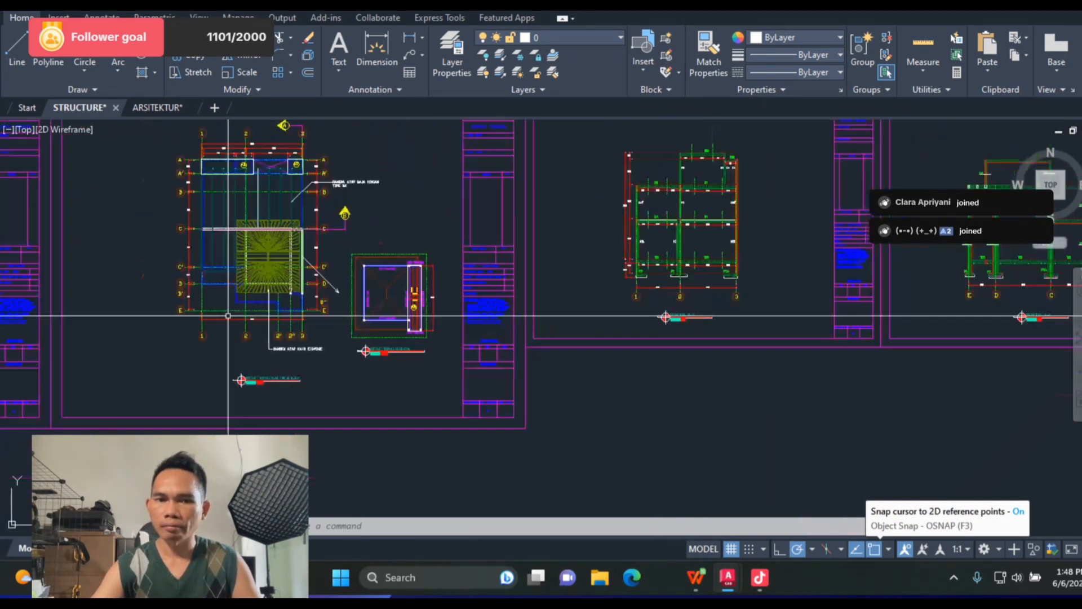
scroll(228, 316, "down", 2)
scroll(483, 283, "up", 10)
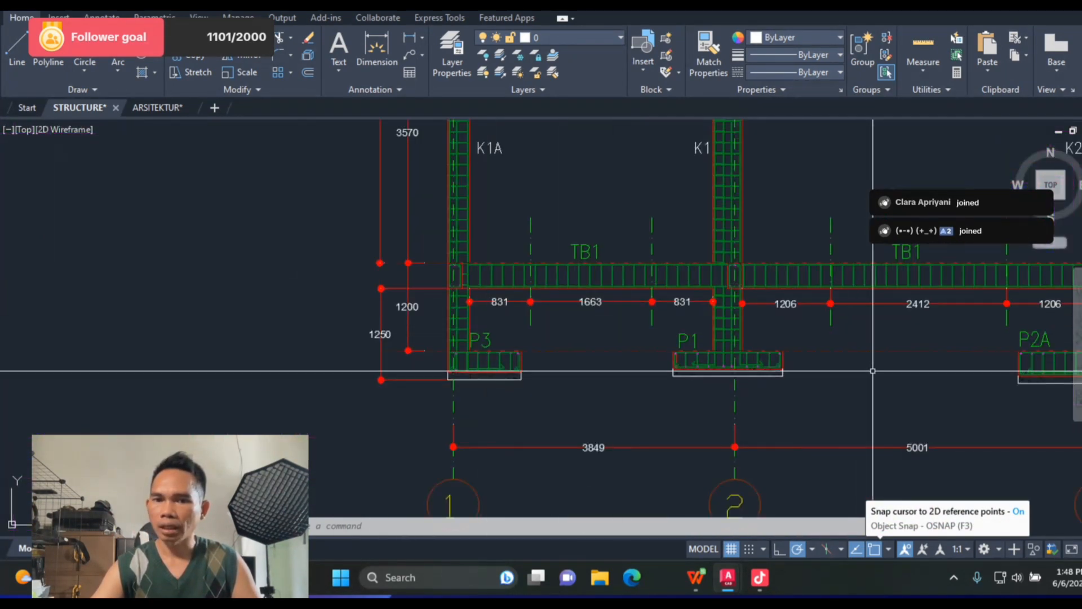
scroll(872, 371, "up", 4)
scroll(442, 369, "down", 2)
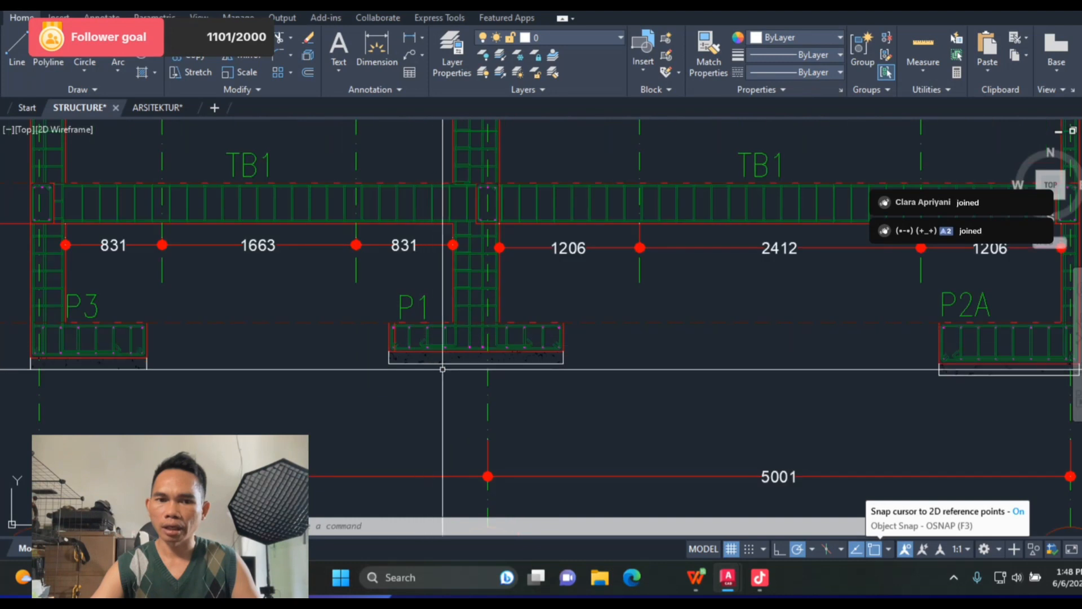
scroll(442, 369, "up", 4)
scroll(459, 338, "down", 2)
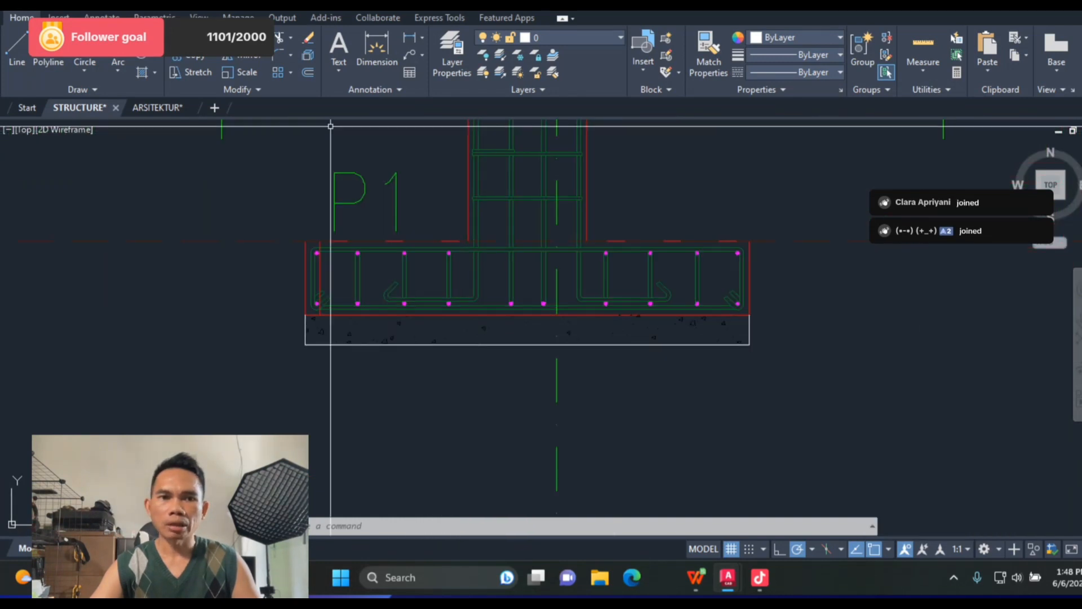
Step: Dimension the full width of the lean concrete beneath the P1 footing, placing the dimension line below it
left_click(376, 51)
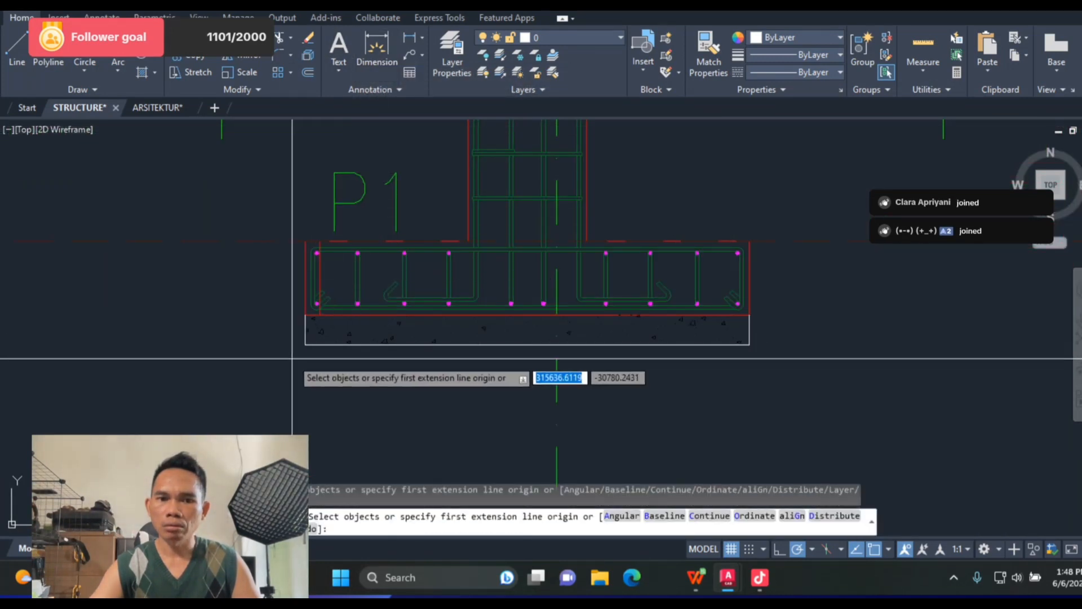
left_click(305, 343)
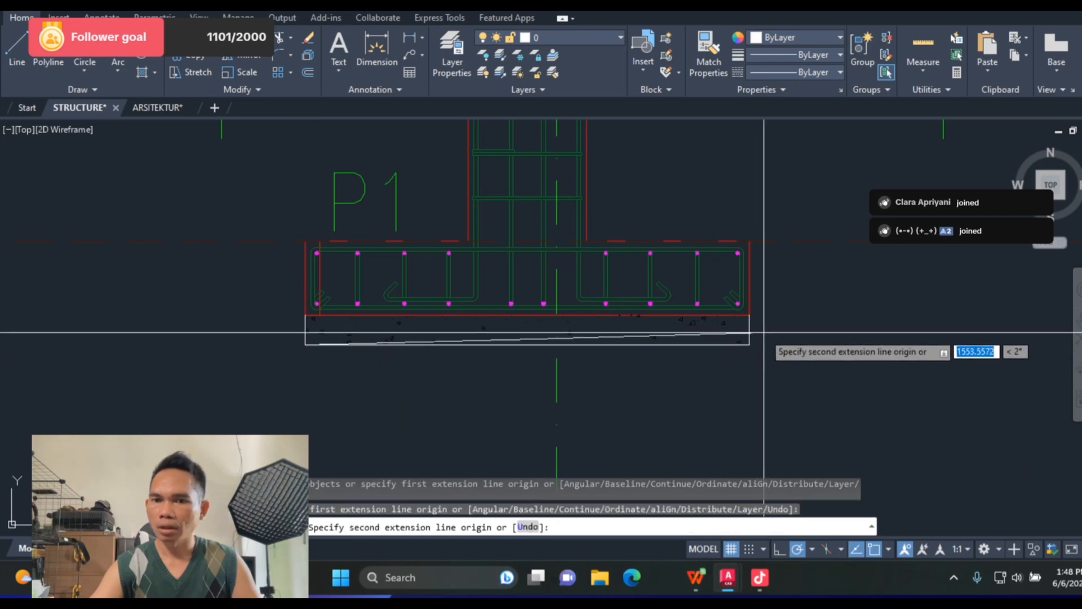
left_click(749, 344)
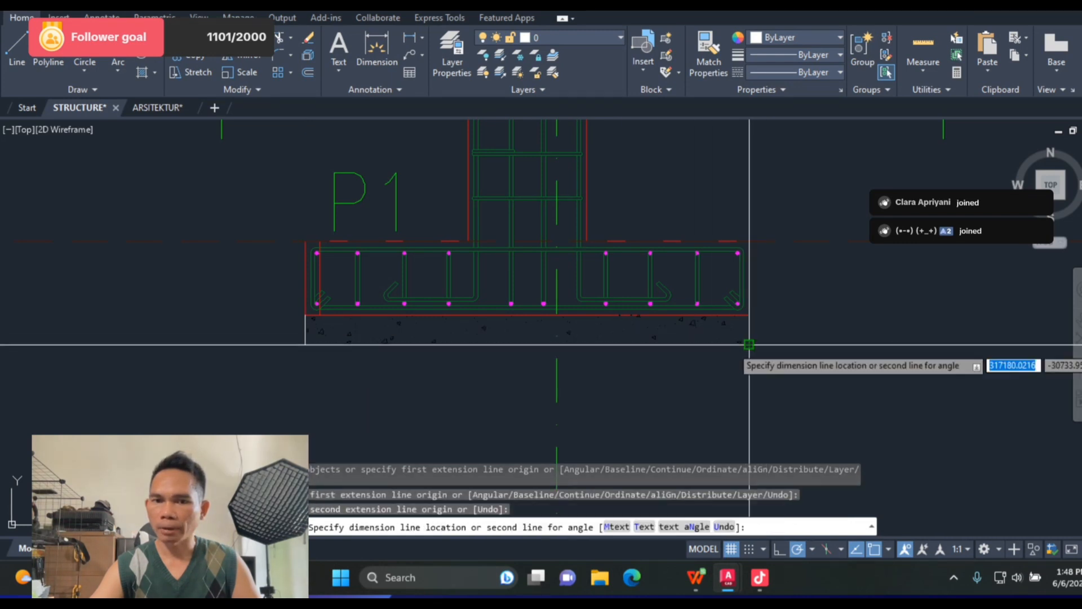
left_click(488, 396)
scroll(534, 307, "down", 3)
scroll(471, 290, "up", 1)
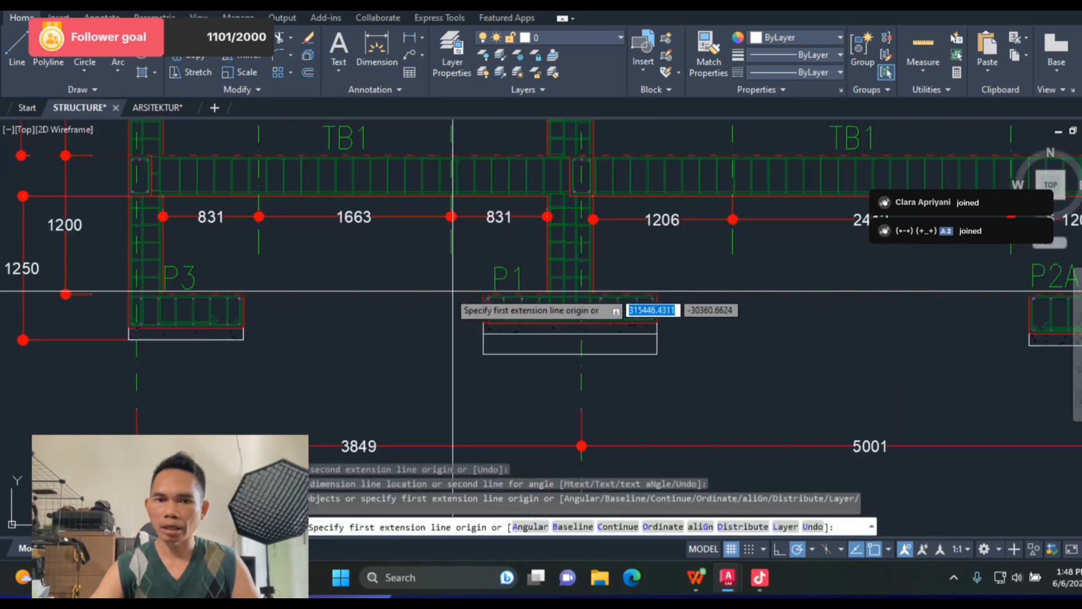
scroll(452, 291, "up", 2)
key("Escape")
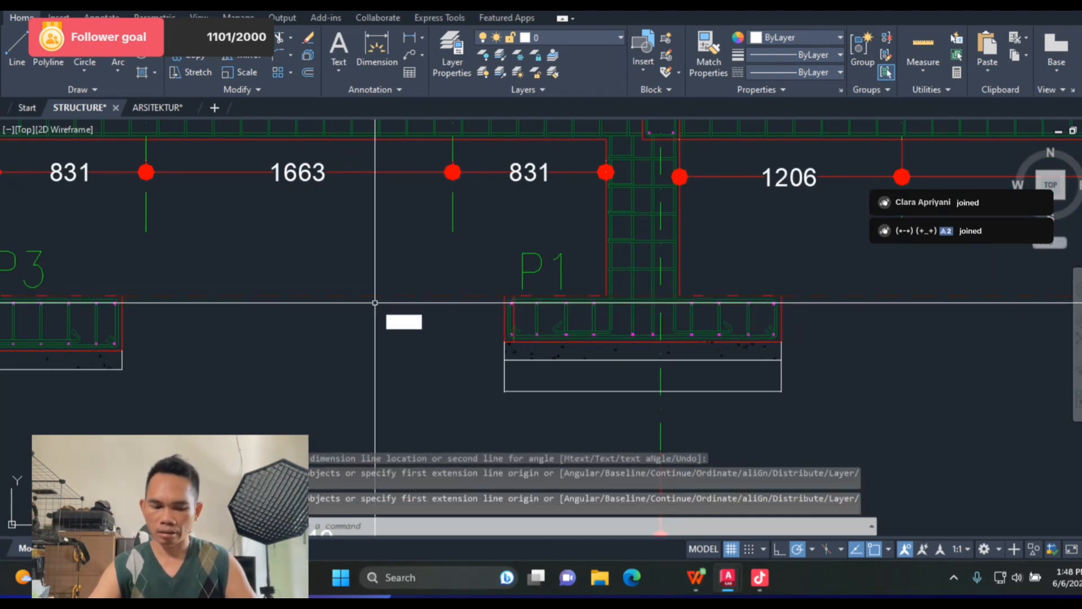
Step: Match the properties of the existing 1663 dimension onto the new width dimension under the P1 footing
type("ma")
key("Return")
left_click(314, 160)
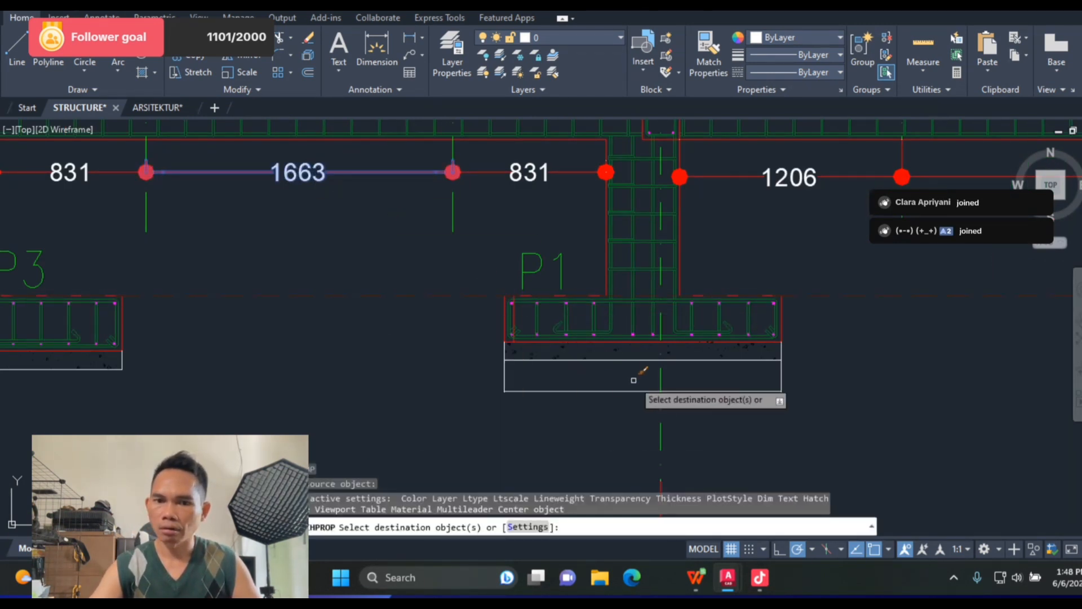
left_click(613, 390)
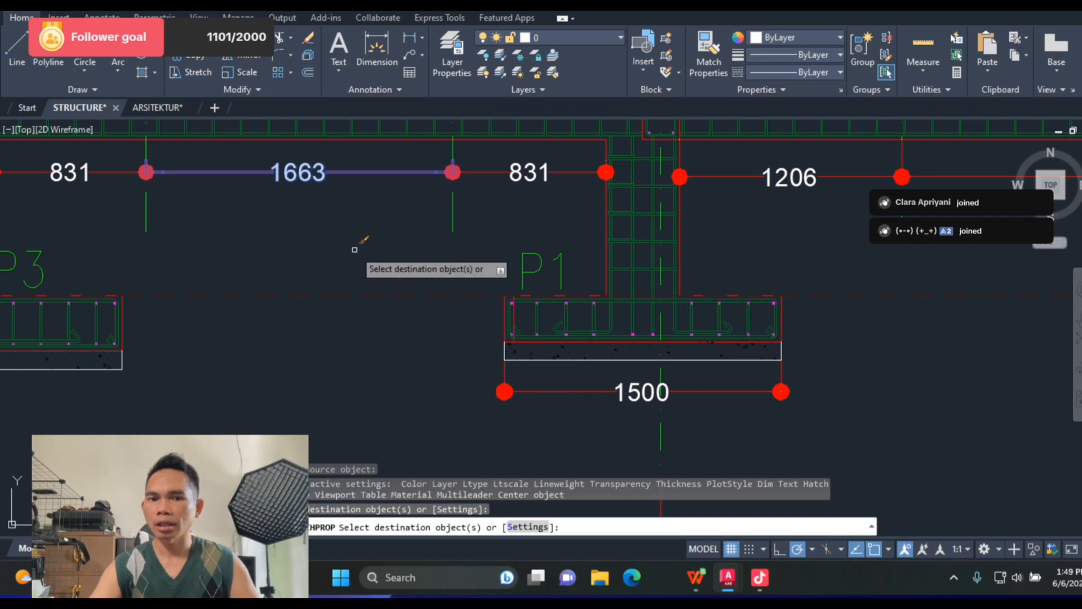
key("Escape")
scroll(446, 336, "down", 2)
scroll(516, 353, "up", 4)
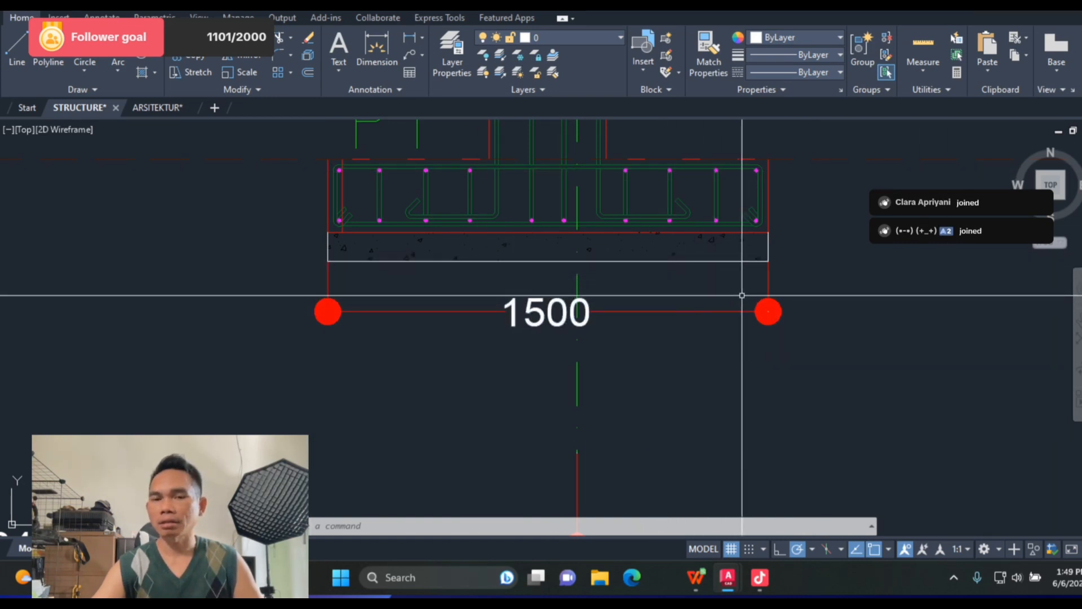
Step: Stretch the P1 width dimension outward by 200 mm at each end to show the excavation width
left_click(771, 305)
left_click(771, 268)
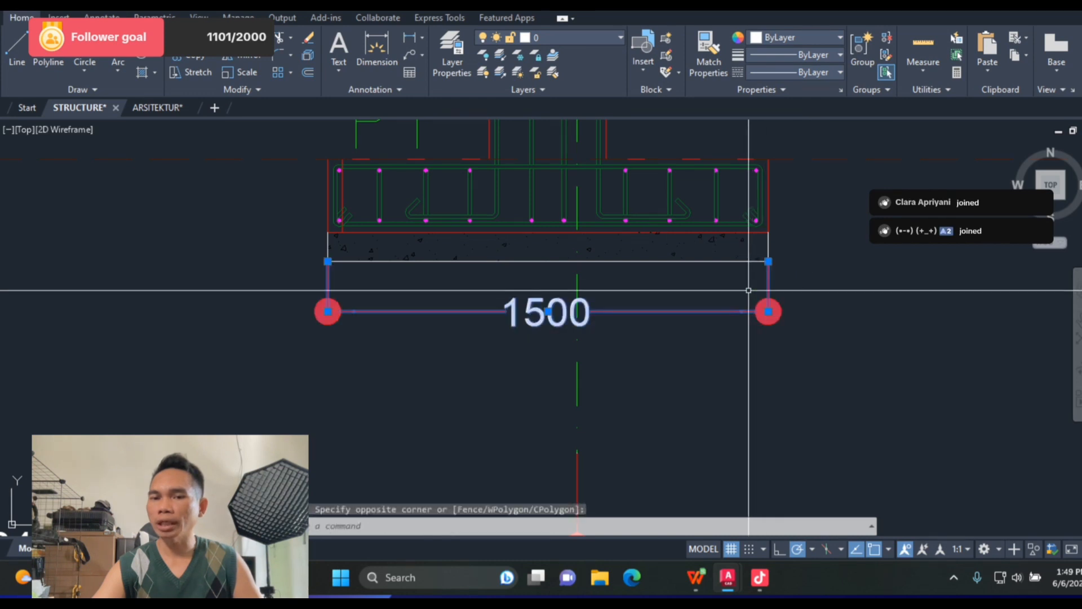
left_click(768, 261)
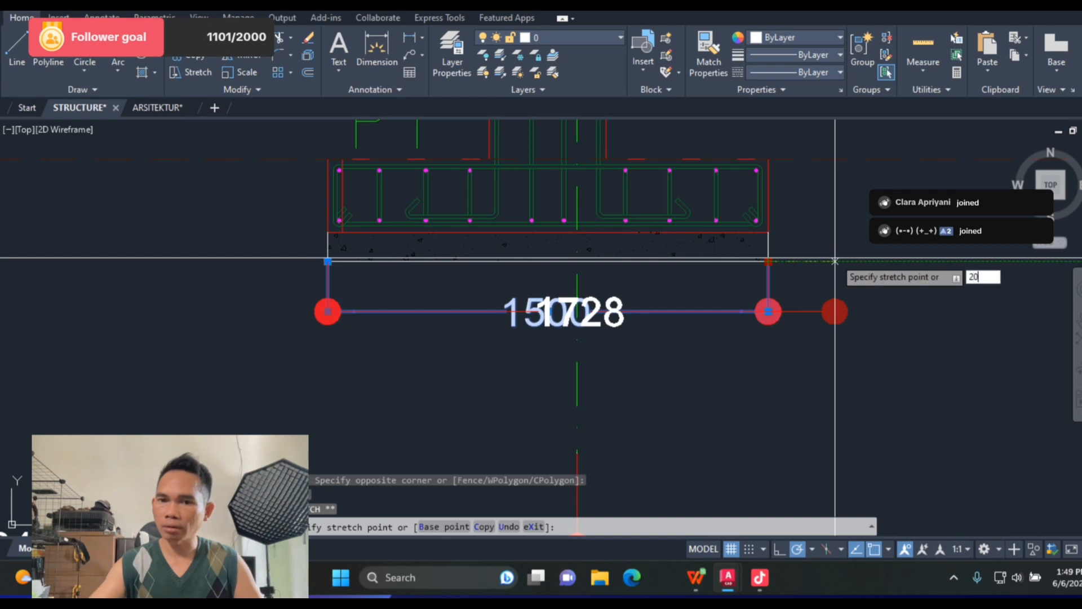
key("Return")
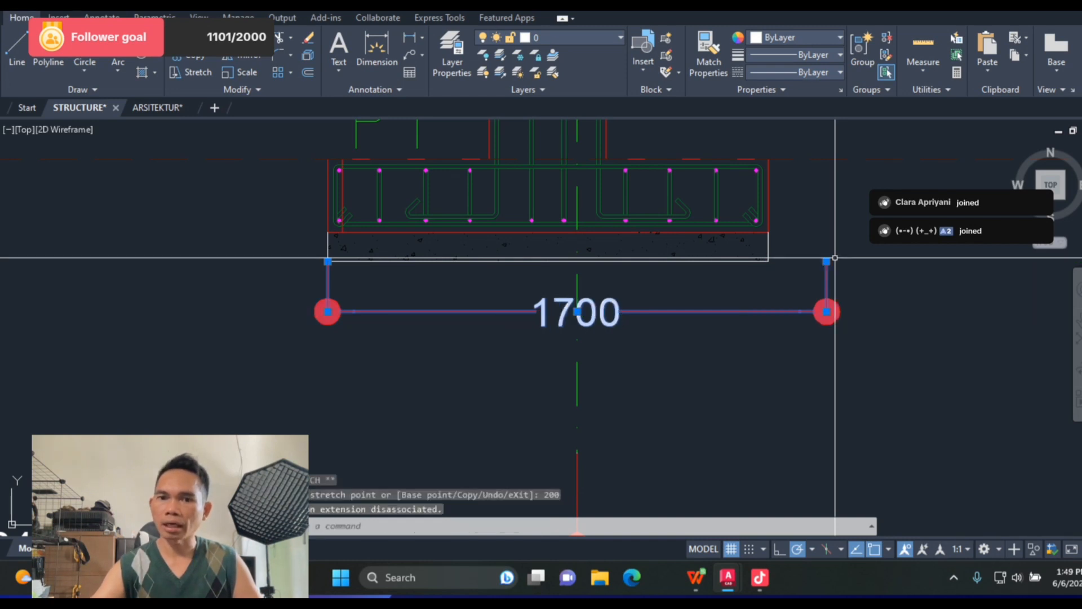
left_click(327, 261)
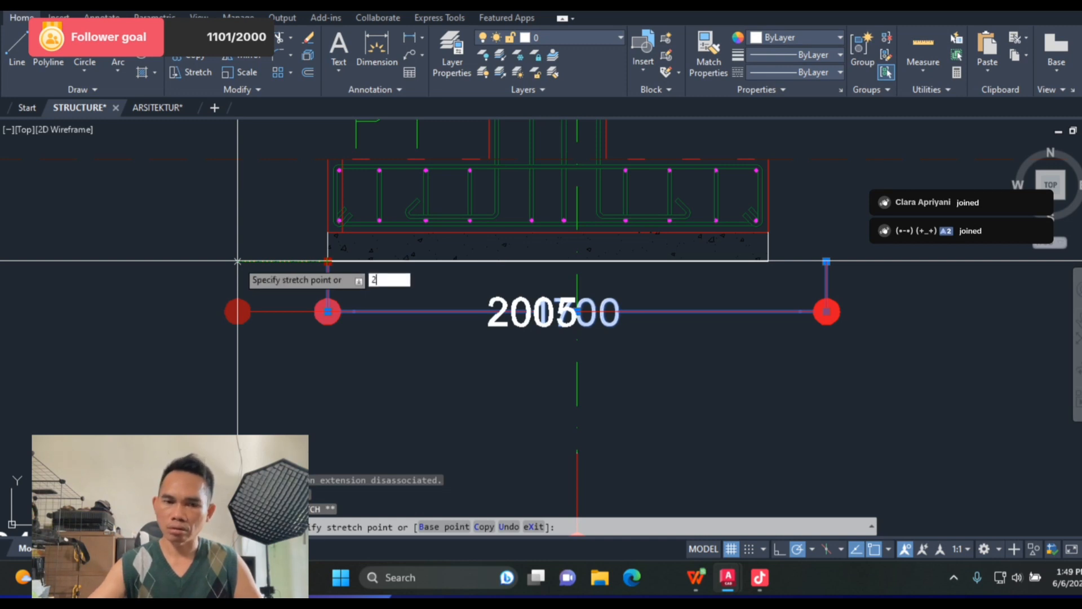
key("Return")
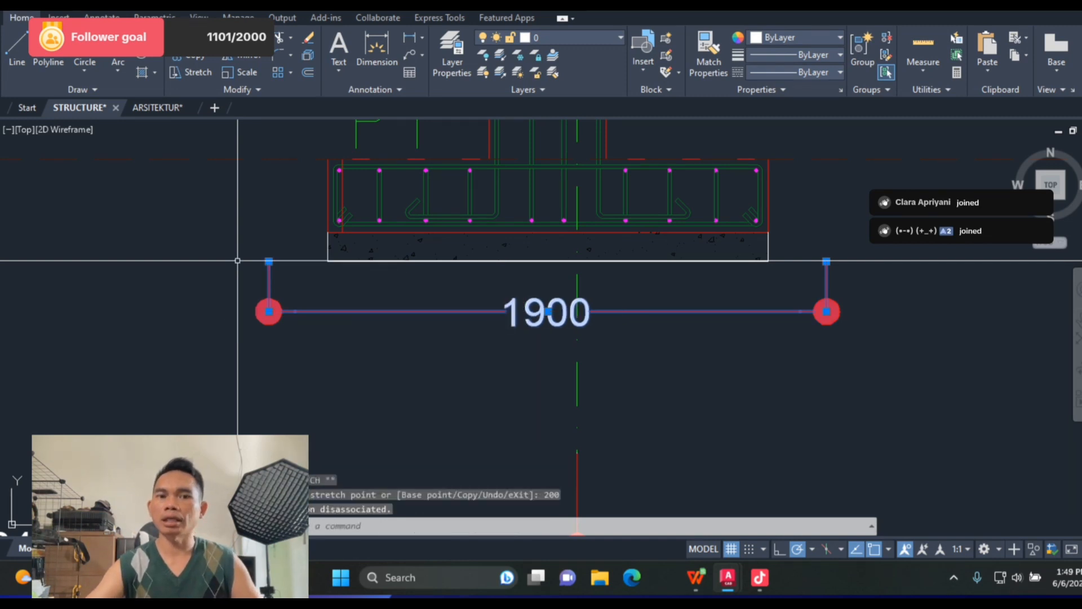
key("Escape")
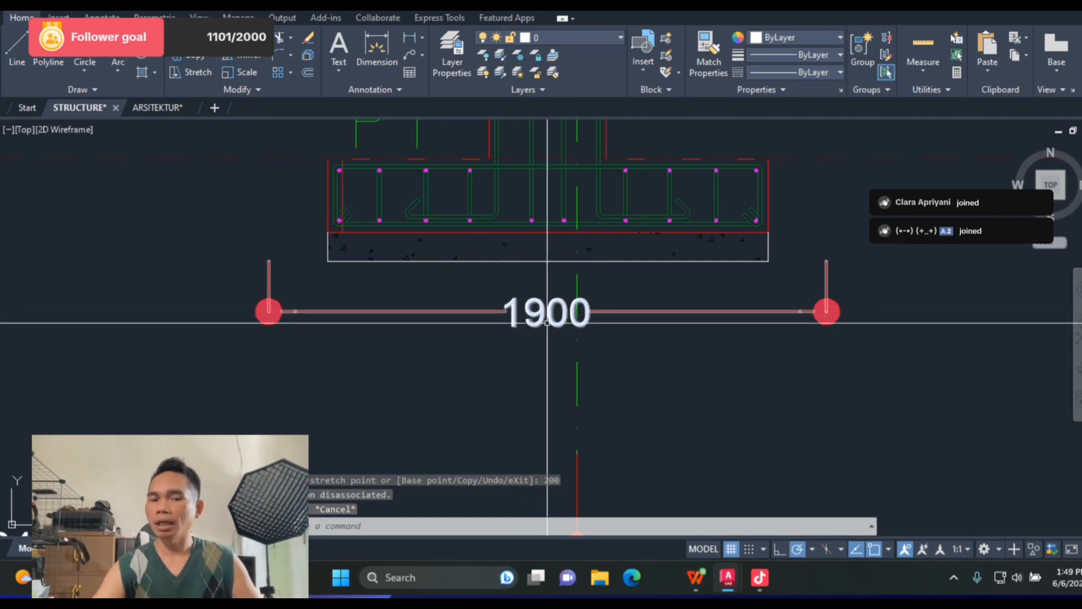
Step: Check P1's excavation formula in the WPS spreadsheet, and dimension the working clearance on both sides of the P1 lean concrete in AutoCAD
key("alt+Tab")
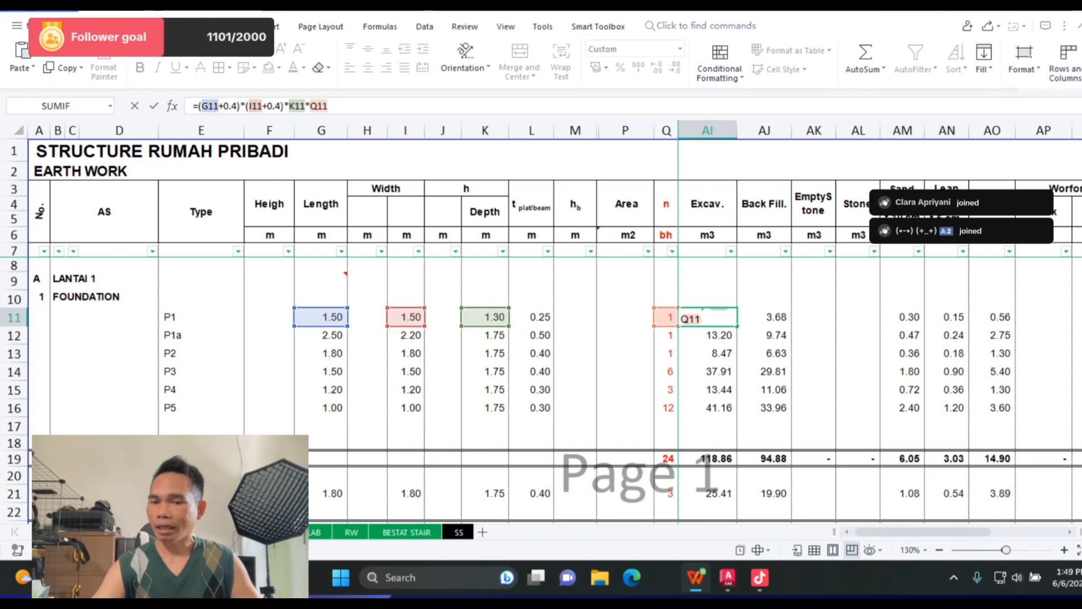
left_click(728, 578)
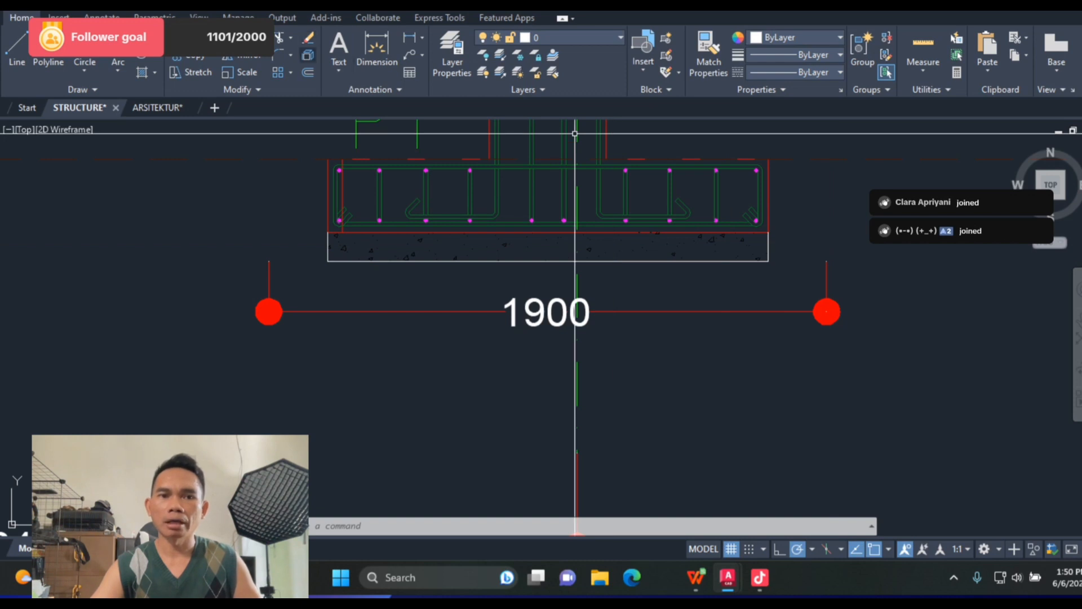
left_click(377, 52)
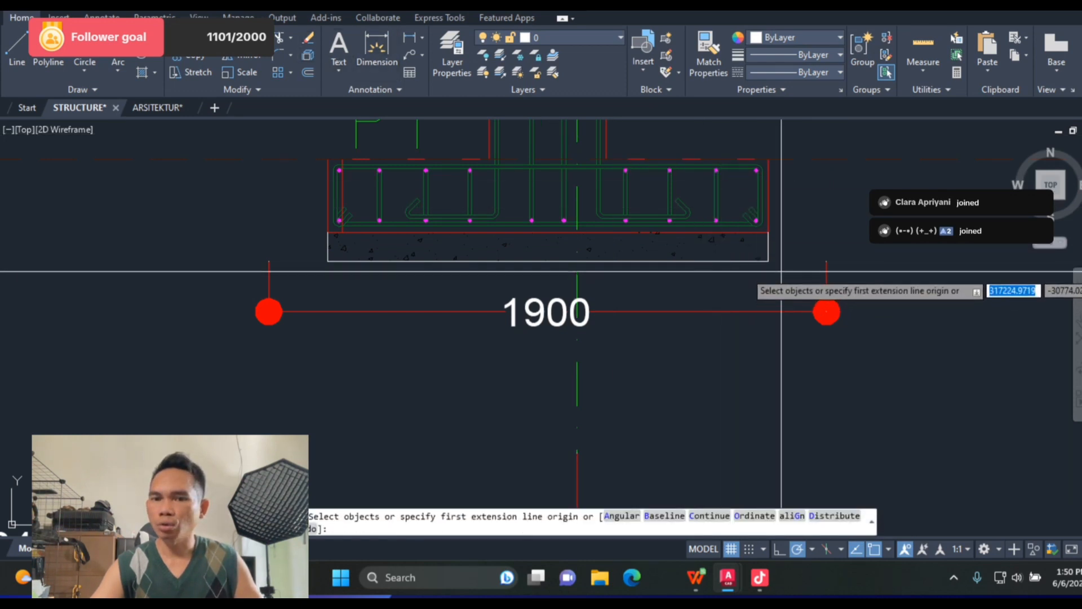
left_click(767, 261)
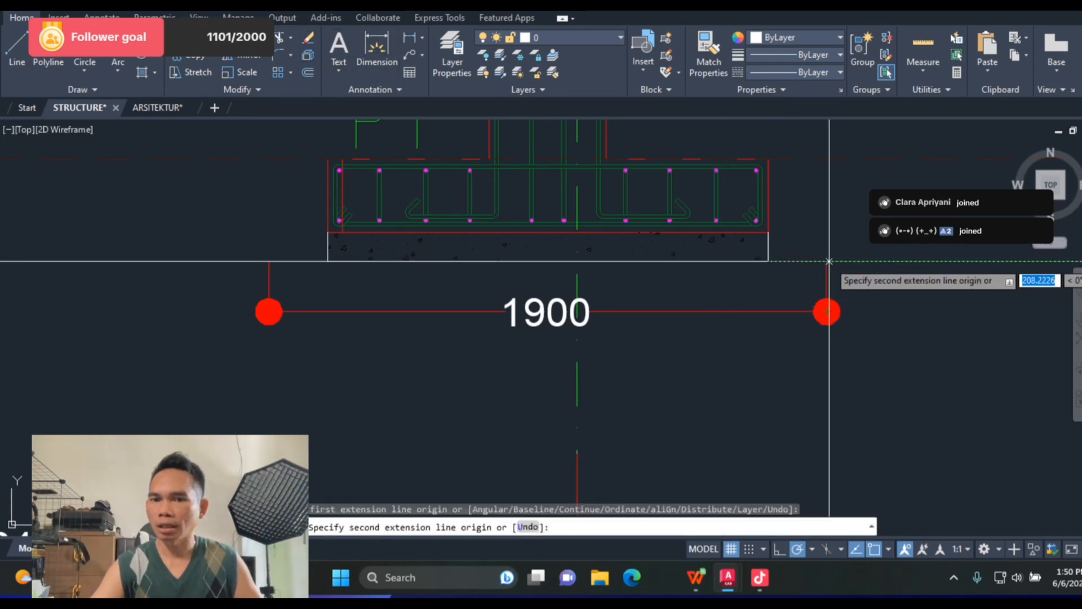
left_click(826, 261)
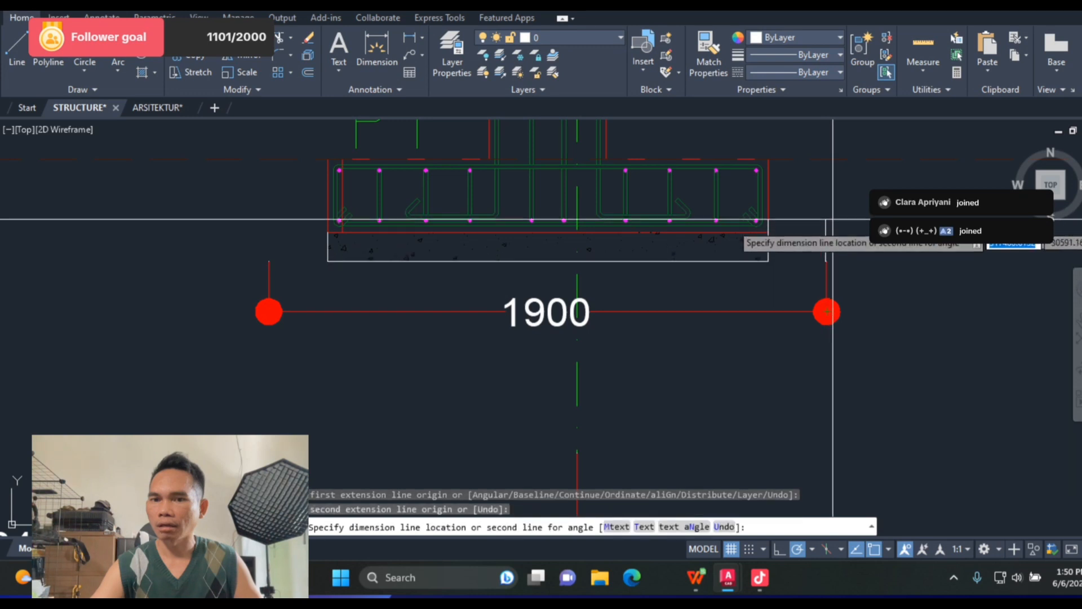
left_click(789, 217)
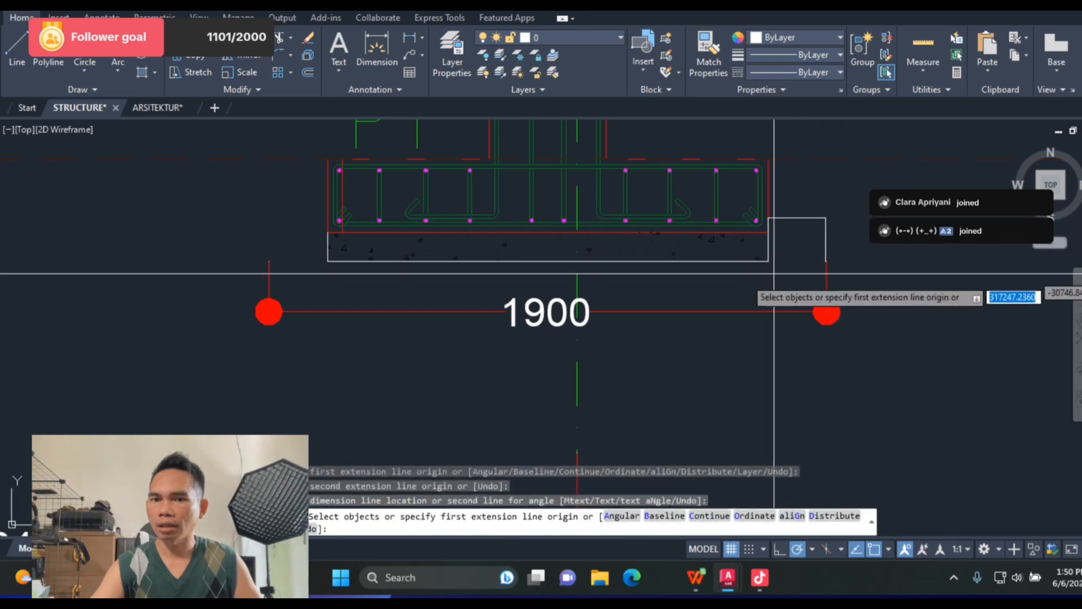
left_click(328, 261)
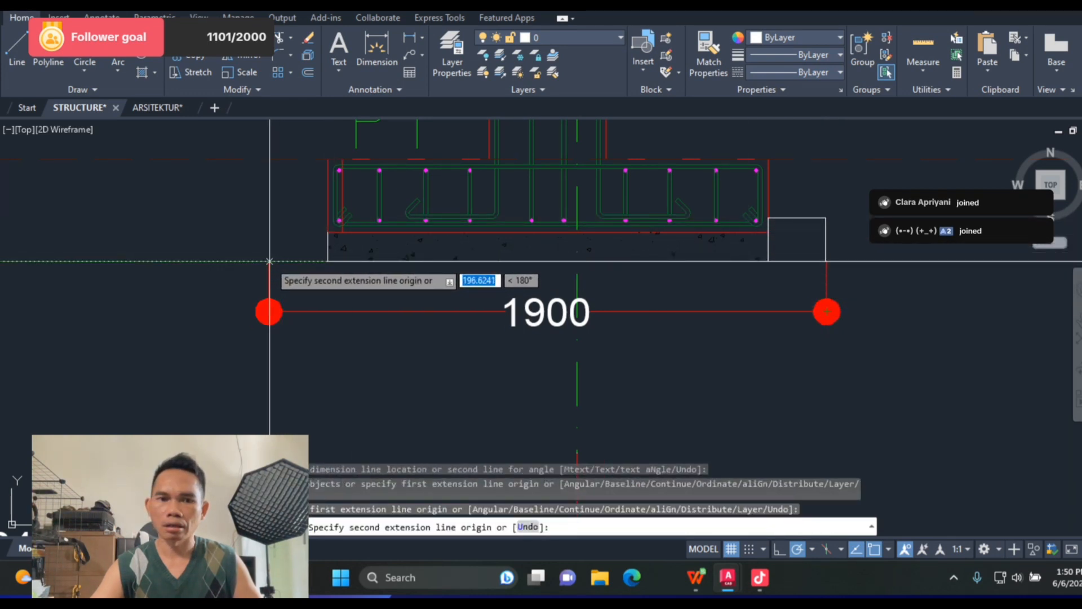
left_click(268, 260)
left_click(274, 230)
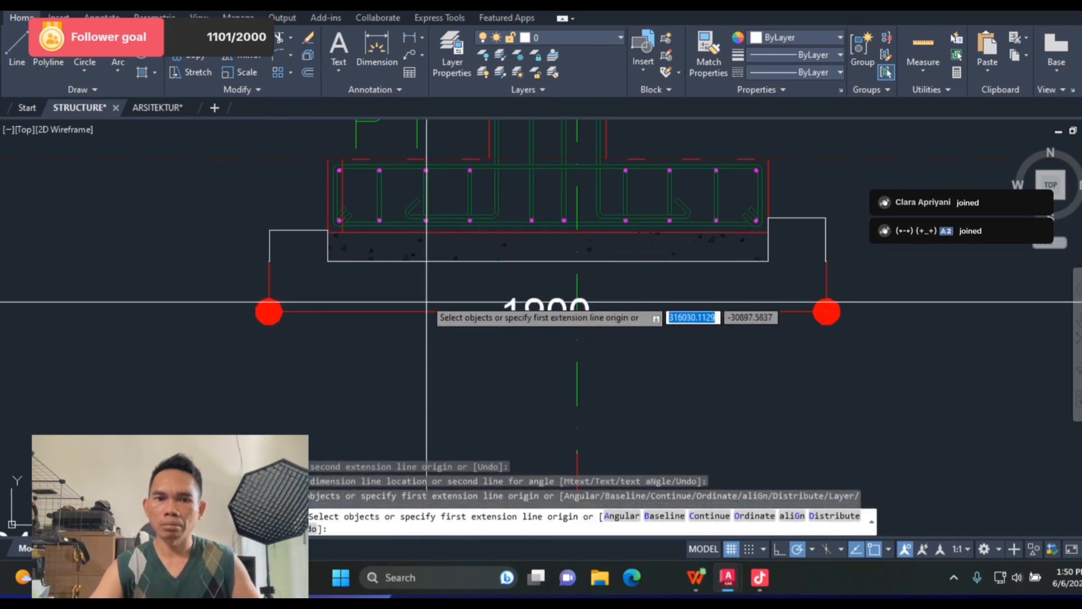
key("Escape")
Step: Match the properties of the P1 excavation width dimension onto the two side clearance dimensions
type("M")
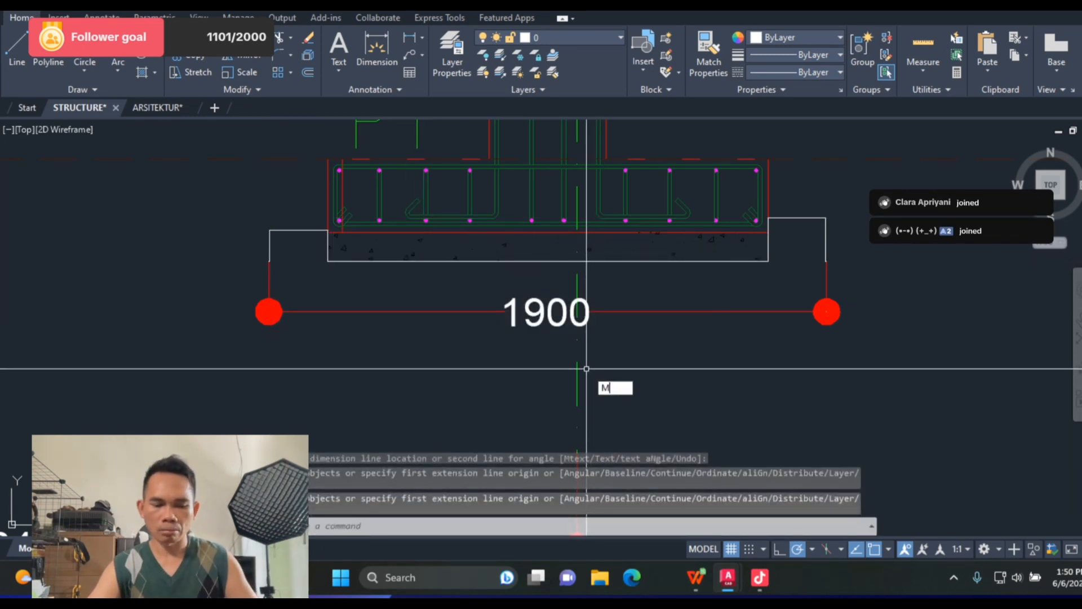
type("A")
key("Return")
left_click(545, 314)
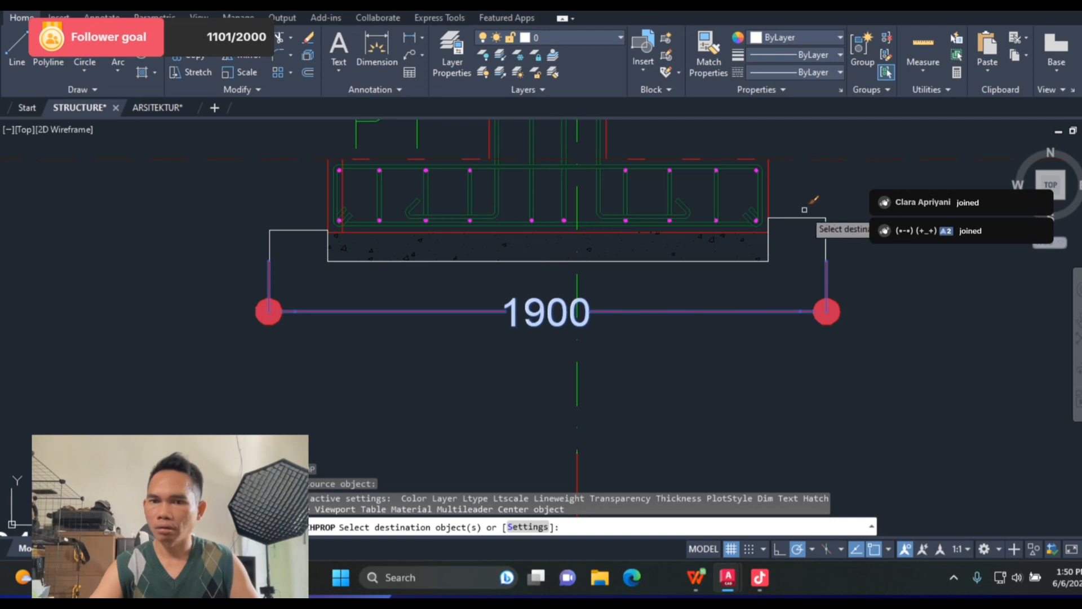
left_click(798, 216)
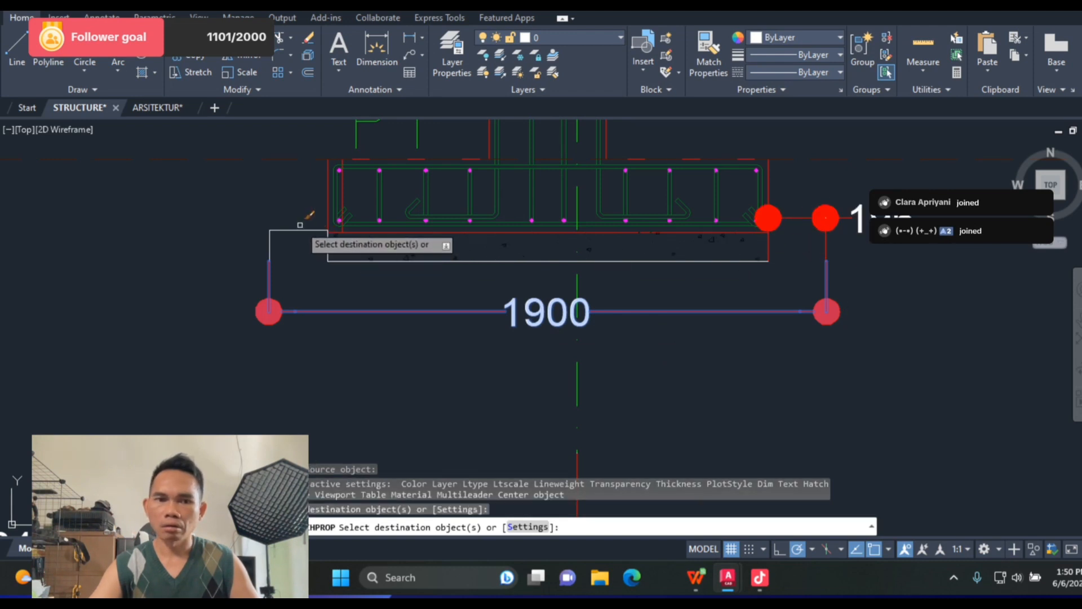
left_click(296, 230)
key("Escape")
Step: Stretch the left clearance dimension's outer origin to the end of the excavation width dimension's extension line
scroll(281, 259, "up", 6)
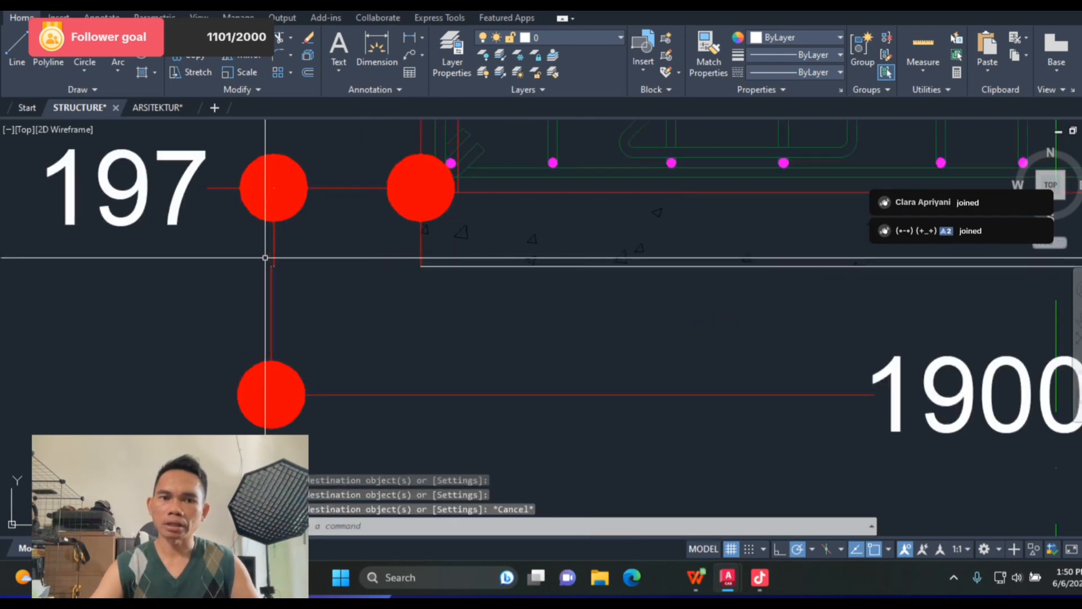
scroll(308, 269, "up", 6)
left_click(309, 222)
left_click(221, 268)
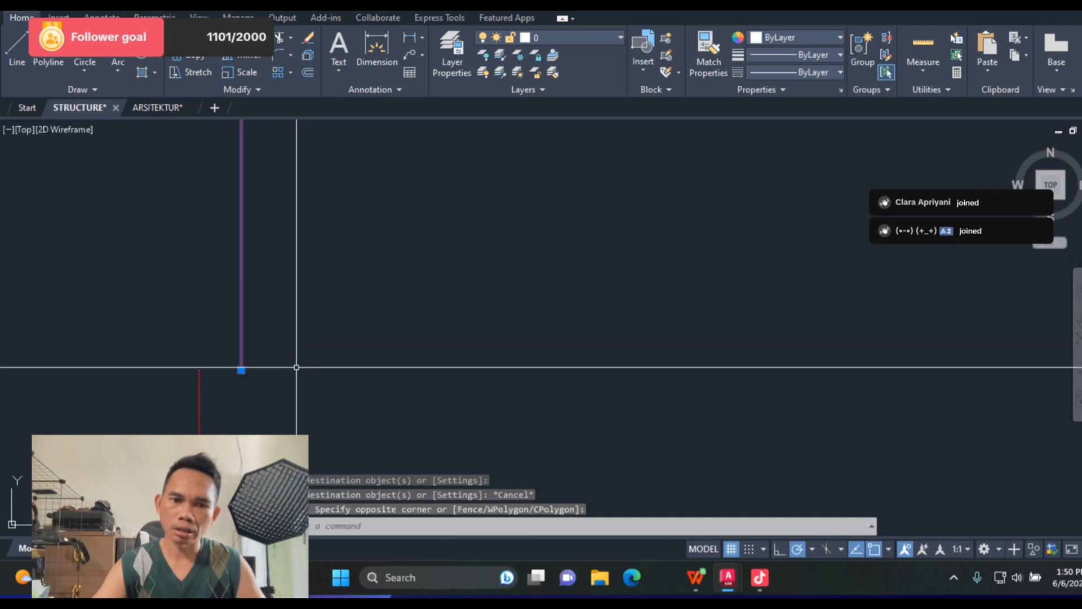
left_click(241, 370)
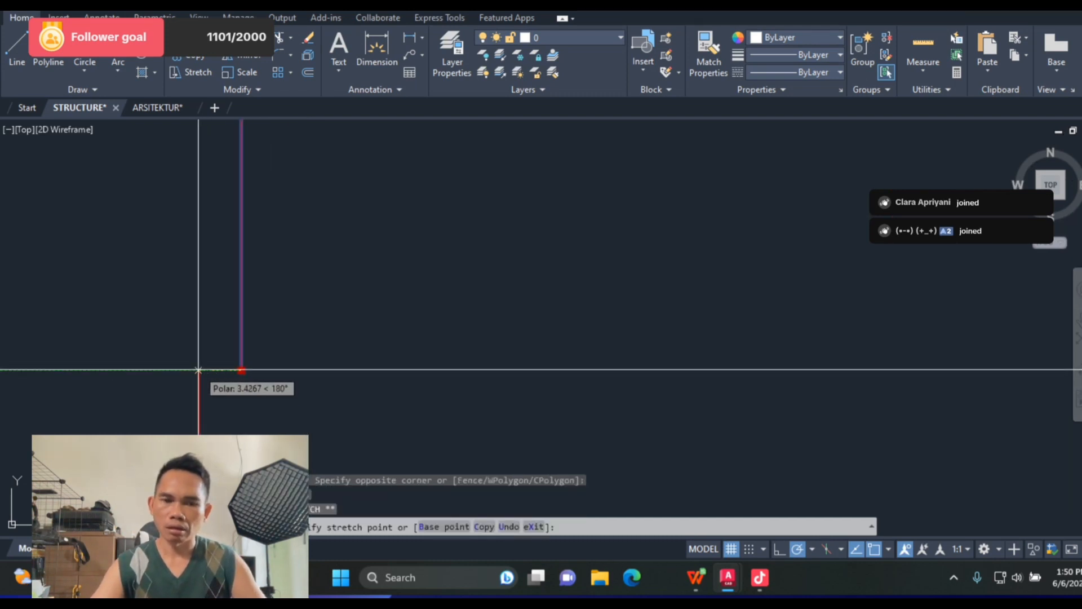
key("F3")
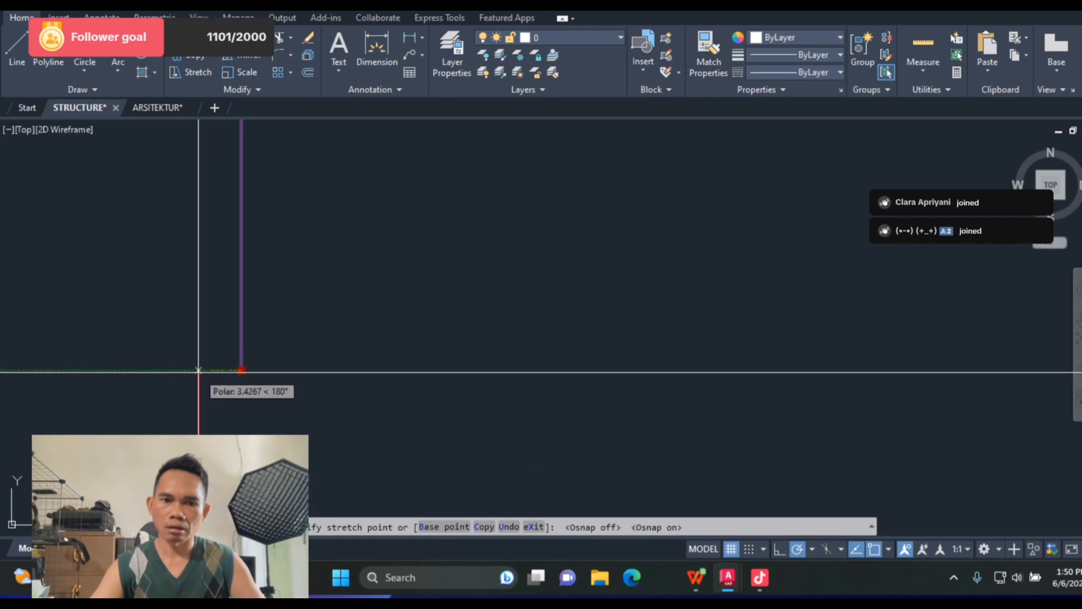
left_click(198, 370)
scroll(287, 362, "down", 5)
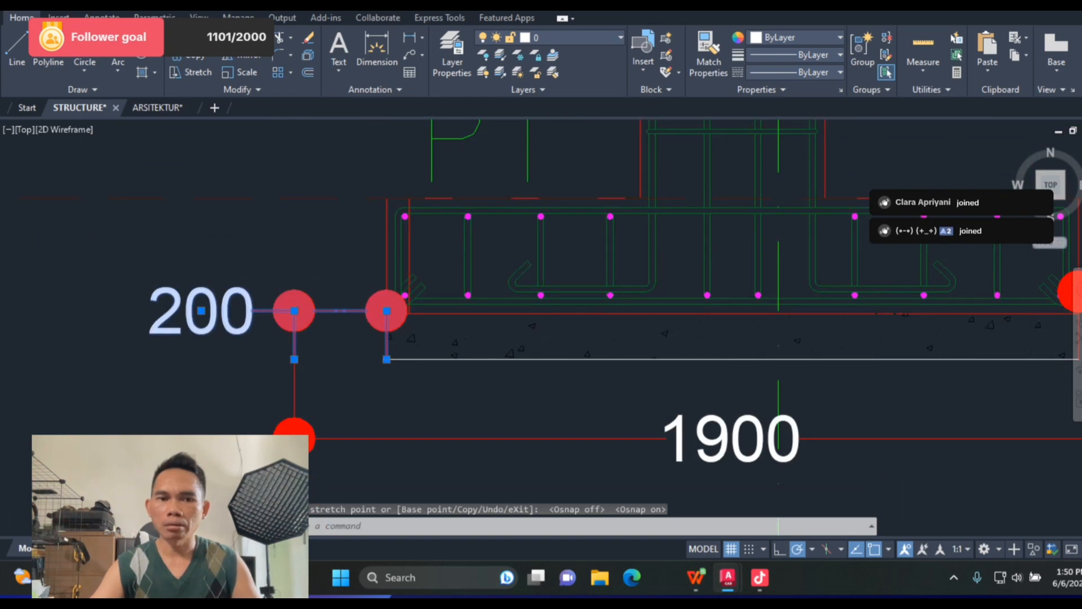
Step: Stretch the right clearance dimension's outer origin to the matching end of the excavation width dimension, and check the P1 dimensions
scroll(221, 323, "down", 6)
scroll(453, 327, "up", 14)
left_click(452, 327)
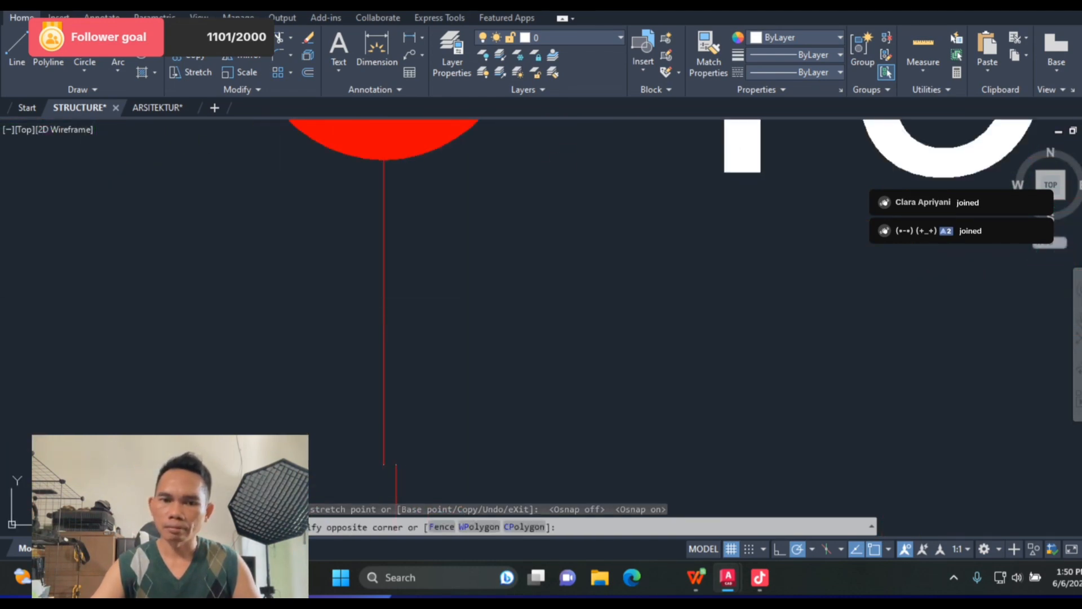
left_click(380, 462)
left_click(384, 463)
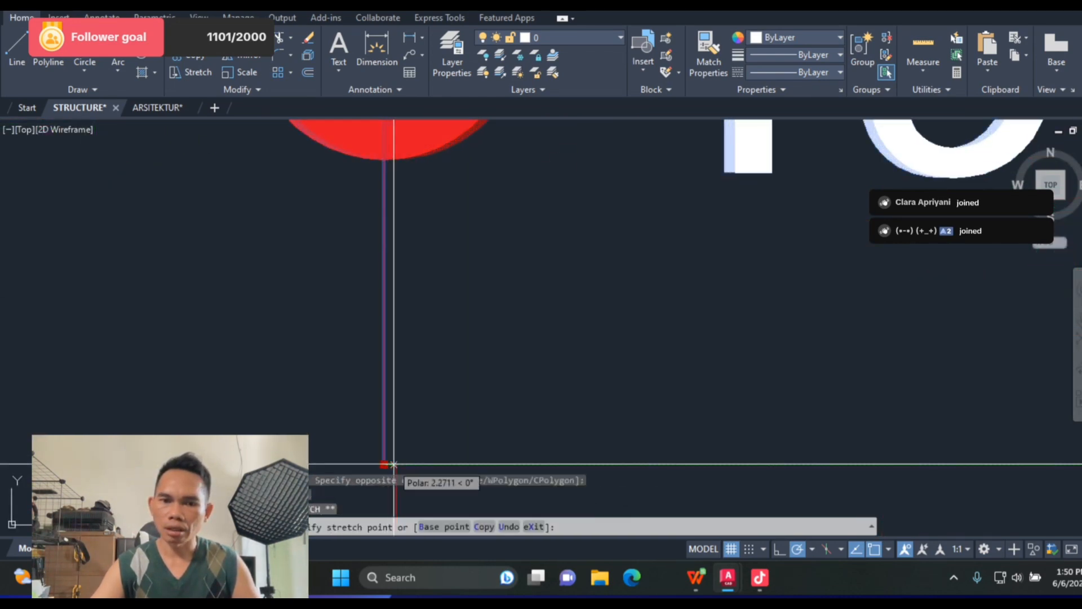
key("Escape")
scroll(618, 291, "down", 5)
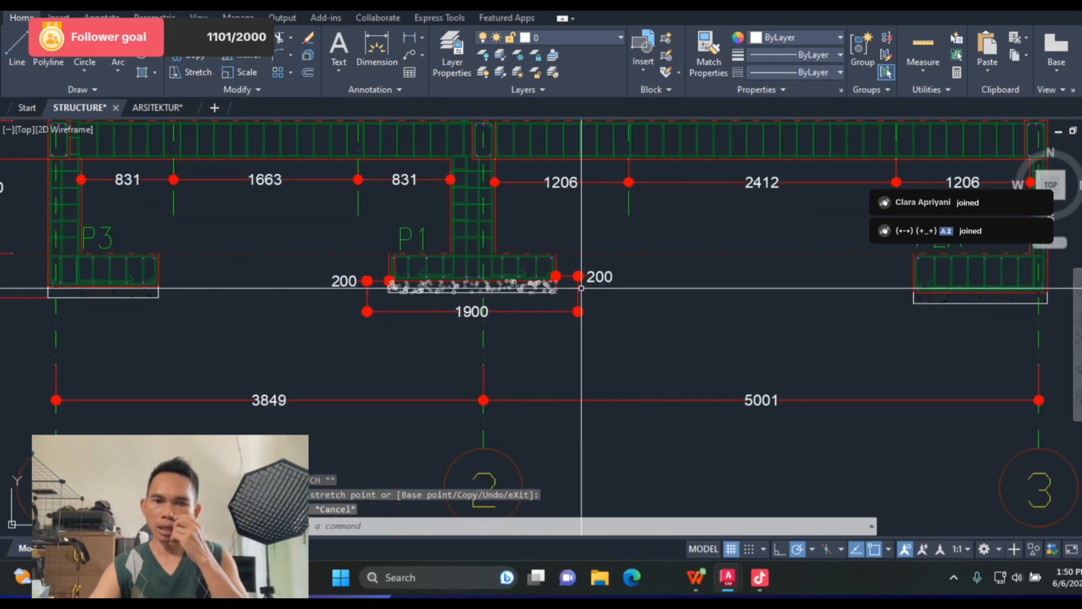
scroll(581, 288, "up", 8)
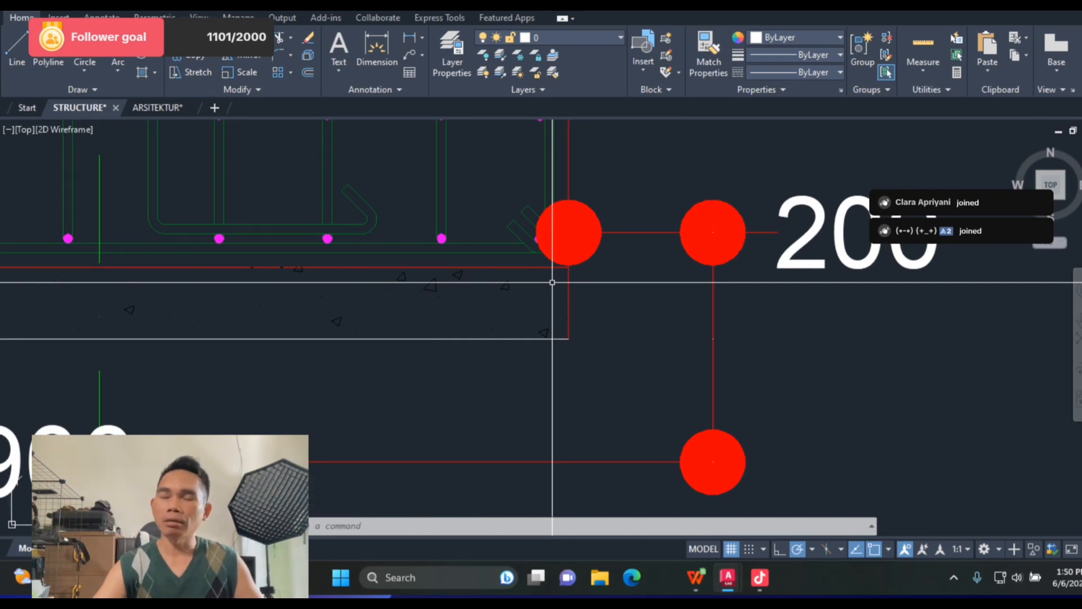
scroll(552, 282, "down", 5)
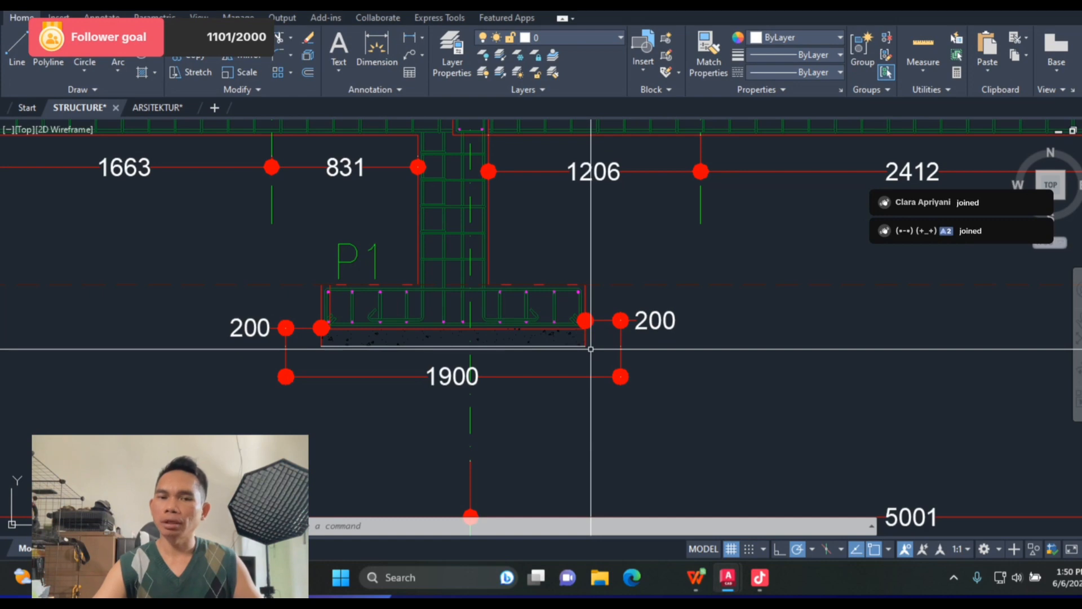
Step: Examine the excavation width and clearance dimensions around the P1 footing in section PORTAL B-B
scroll(590, 349, "down", 4)
scroll(532, 348, "up", 3)
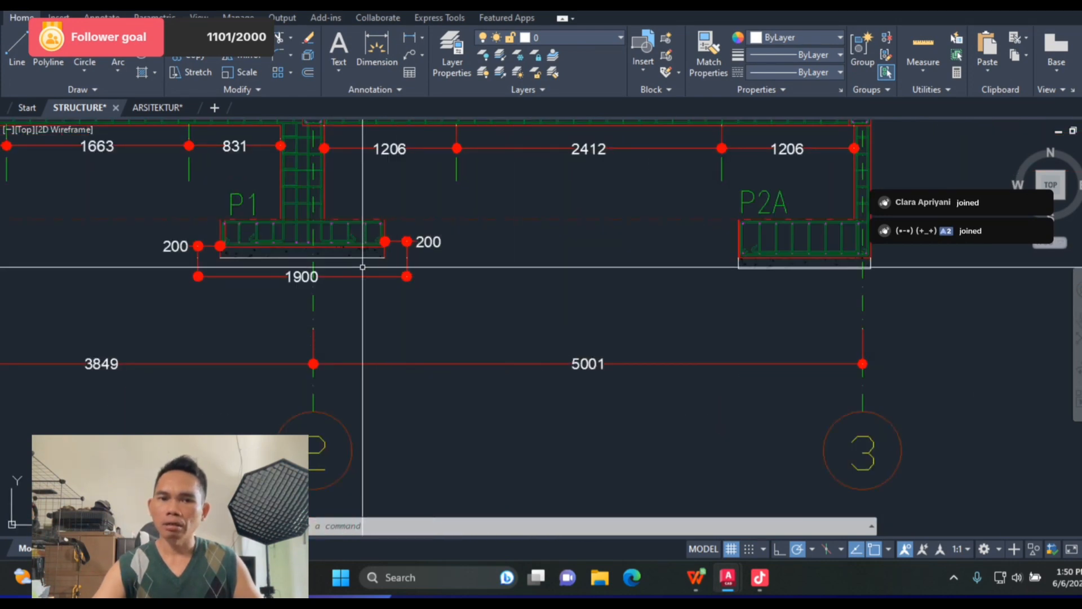
scroll(362, 267, "up", 1)
scroll(531, 283, "down", 4)
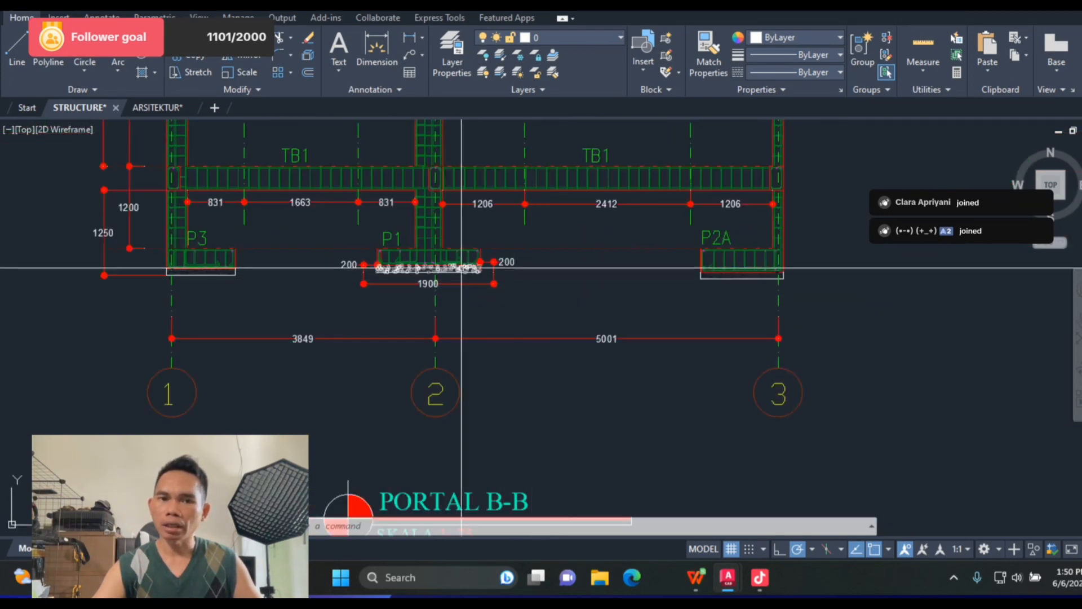
scroll(405, 219, "up", 6)
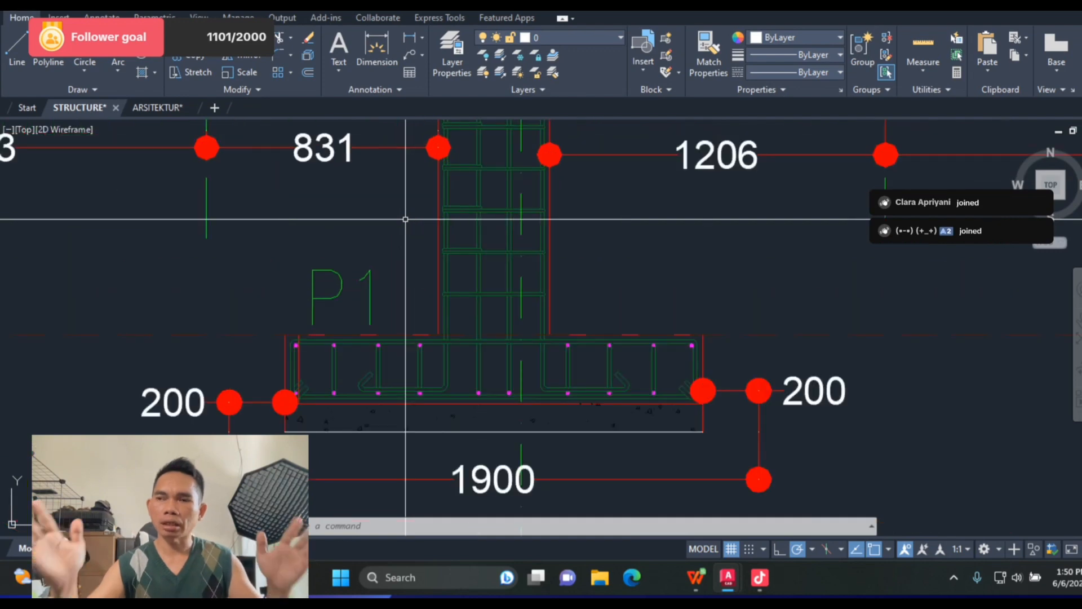
scroll(357, 170, "down", 6)
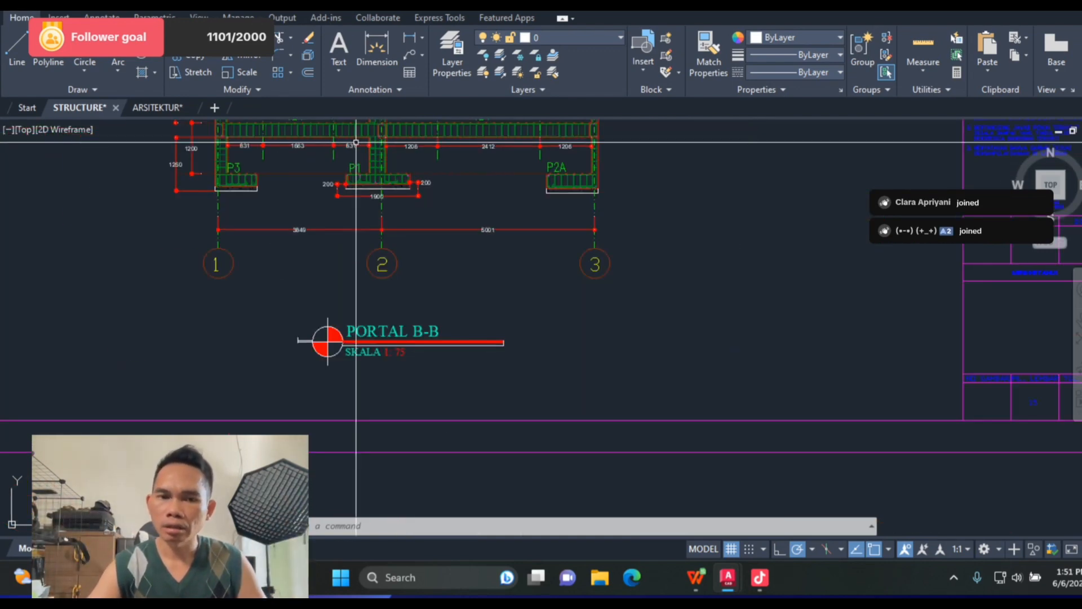
scroll(787, 265, "up", 6)
scroll(288, 381, "down", 6)
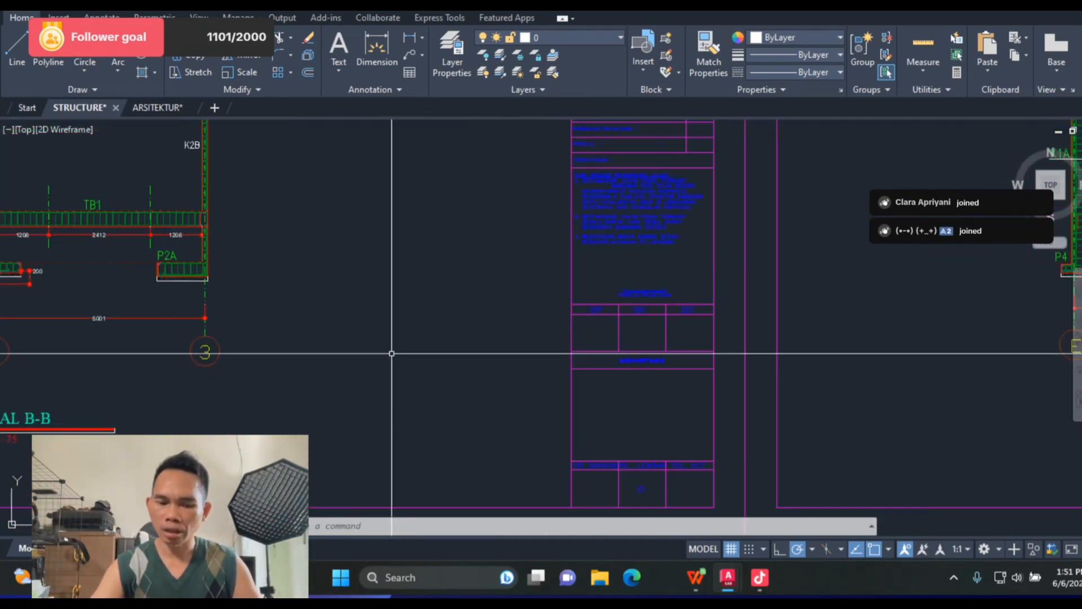
Step: Draw an open trapezoidal polyline with a flat base and two outward-sloping sides in the empty area beside PORTAL B-B
type("L")
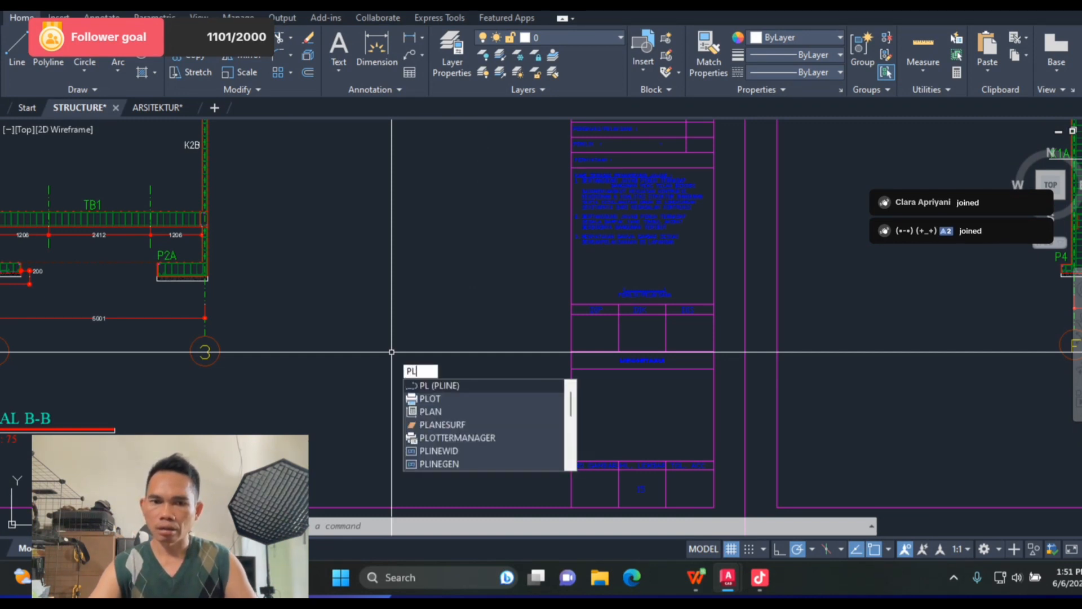
key("Return")
left_click(298, 329)
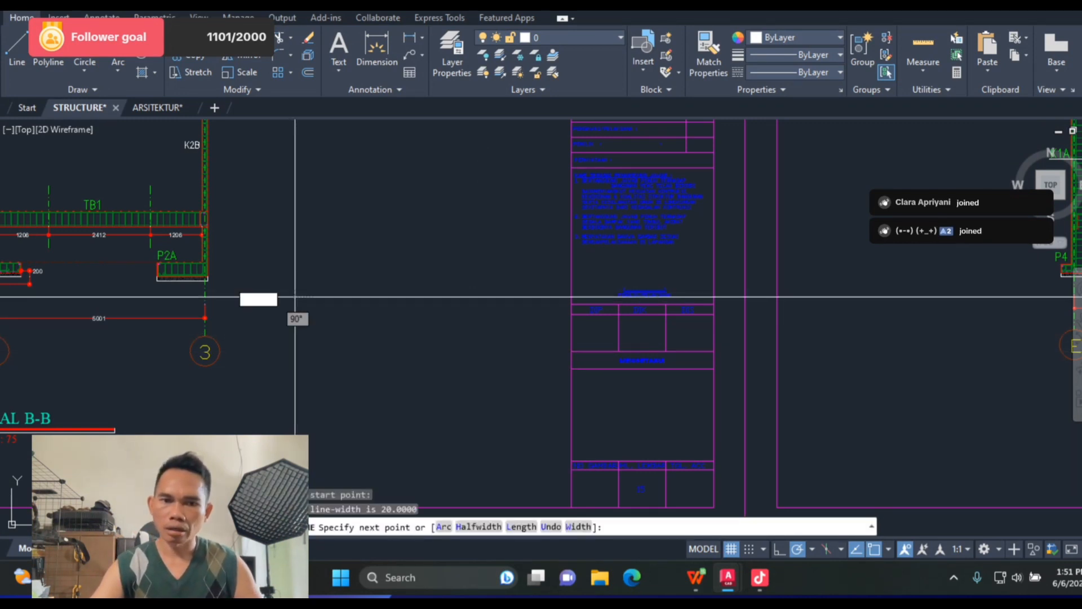
left_click(342, 402)
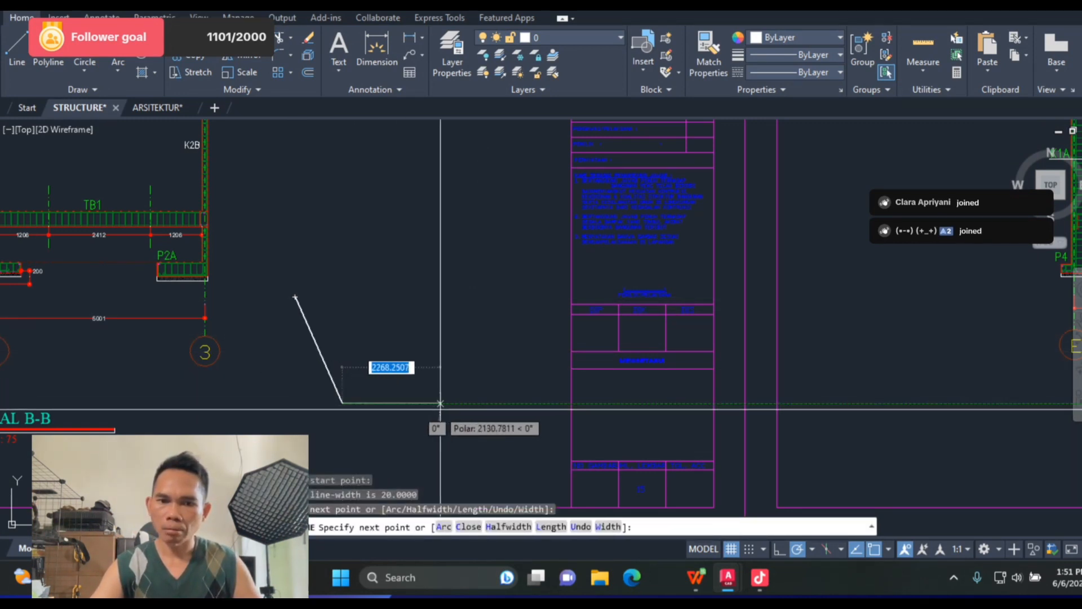
left_click(489, 402)
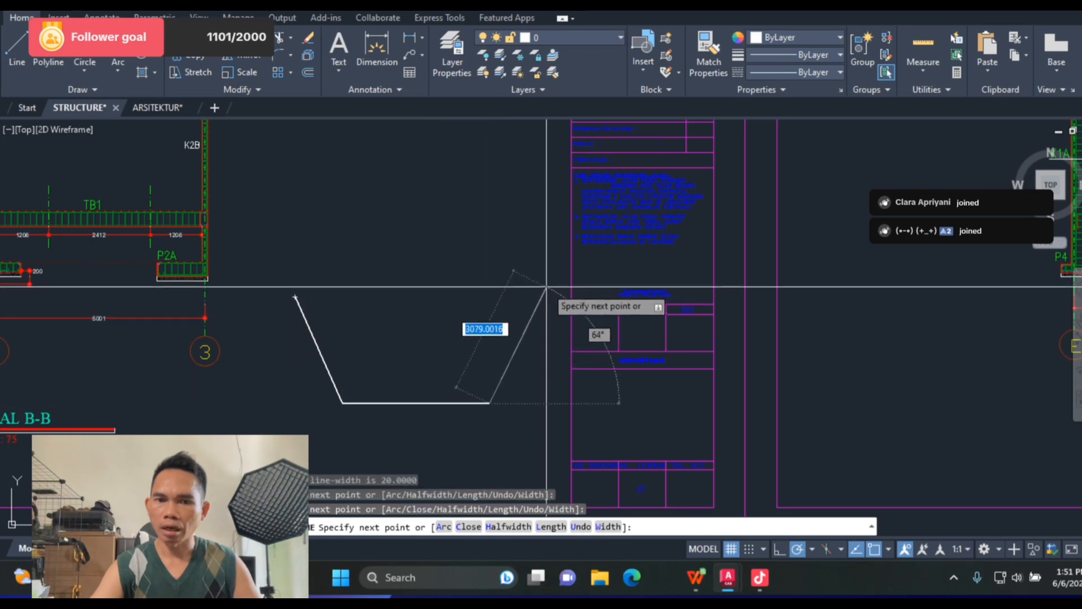
key("Escape")
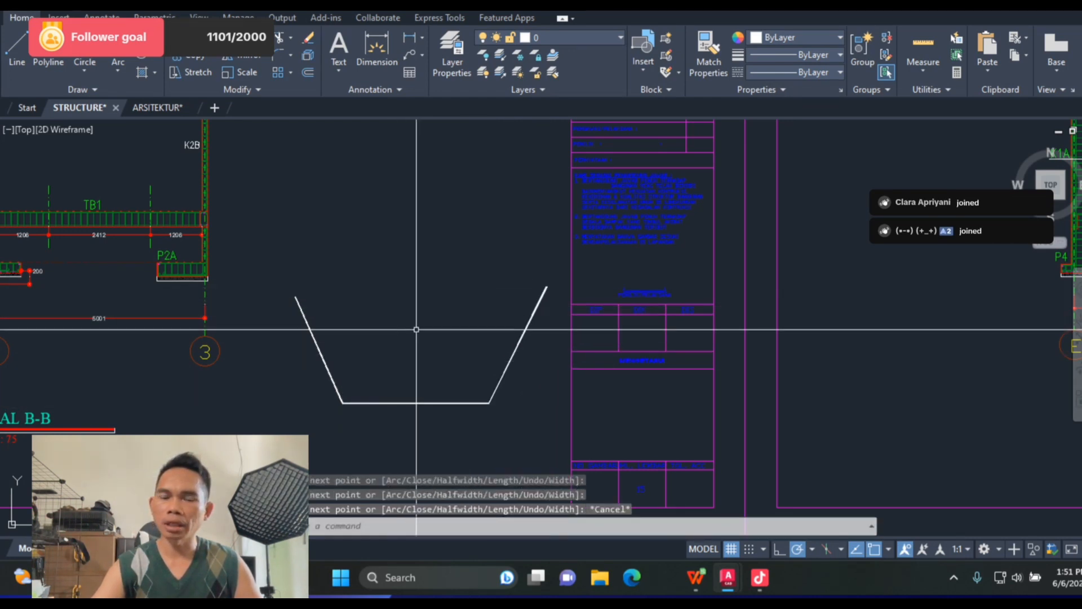
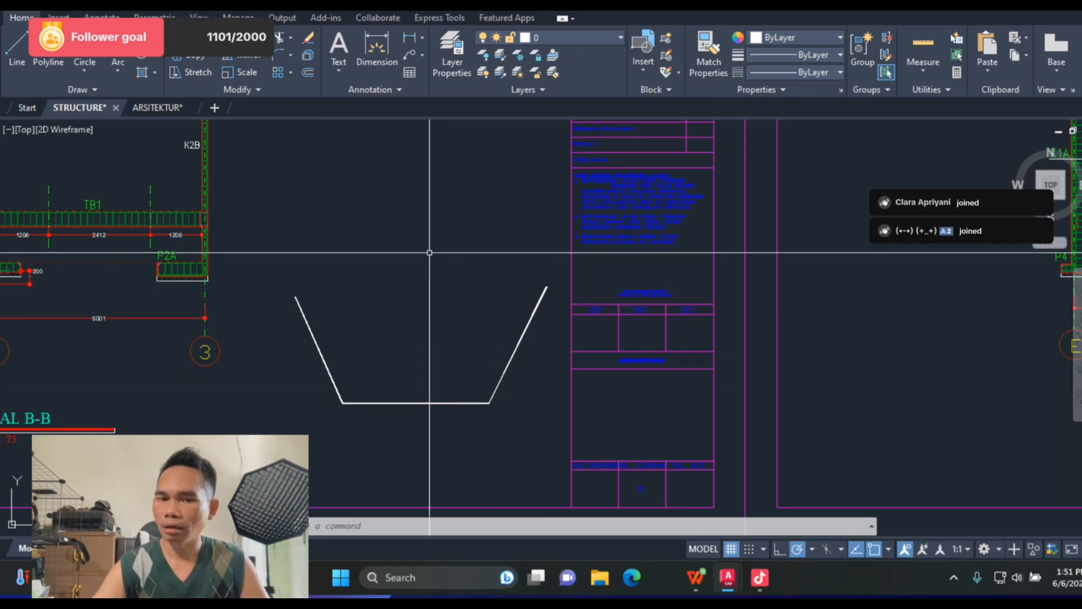
Step: Erase the open trapezoidal polyline beside PORTAL B-B
left_click(524, 437)
left_click(355, 372)
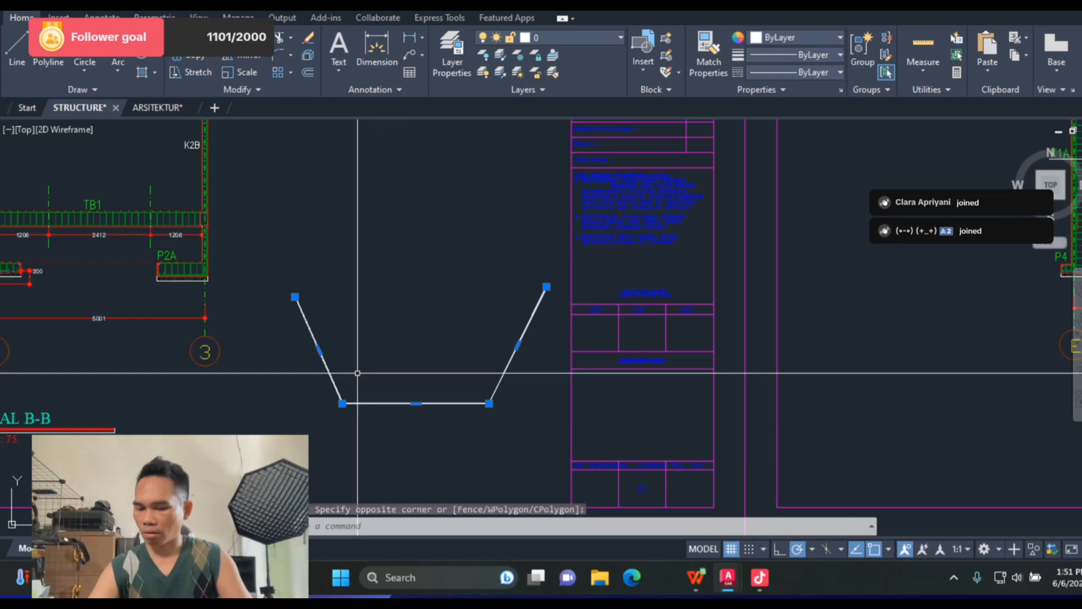
key("Delete")
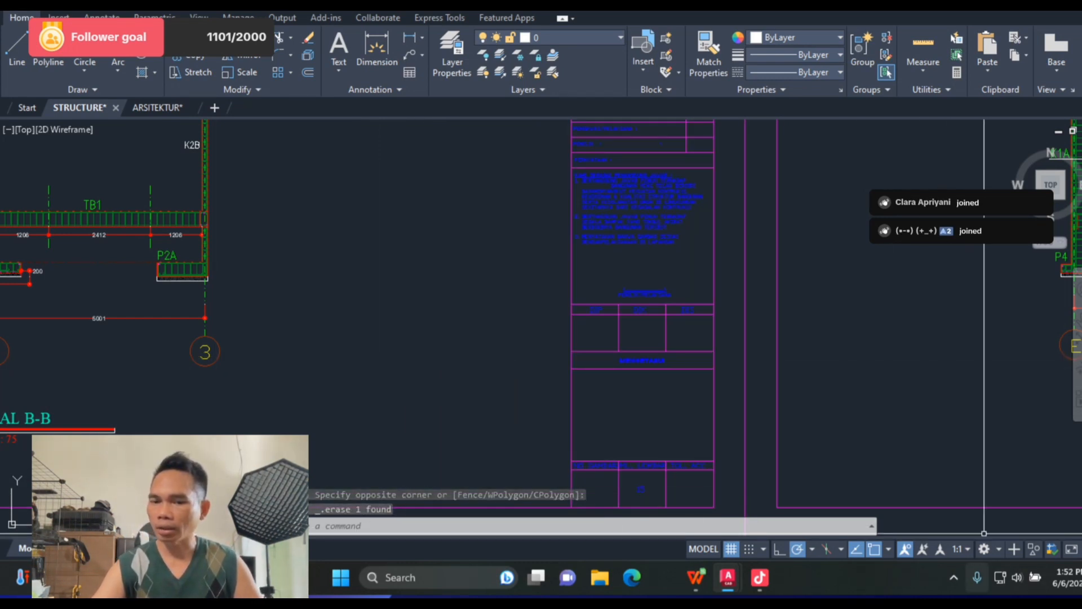
Step: Switch to the WPS spreadsheet, close P1's excavation formula without changes and check the P1 quantity cell
key("alt+Tab")
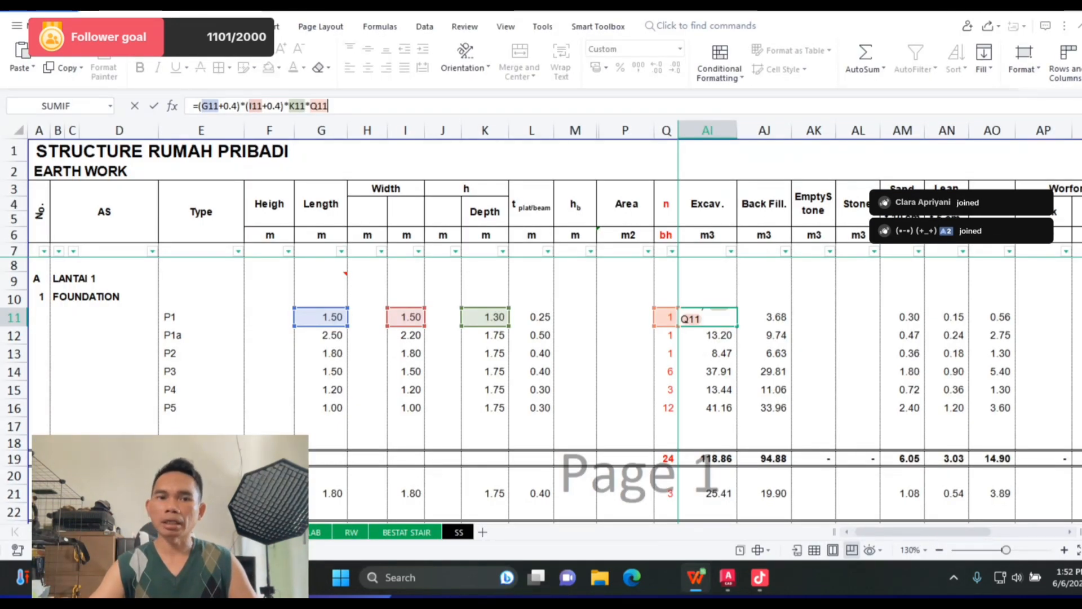
key("Return")
key("Up")
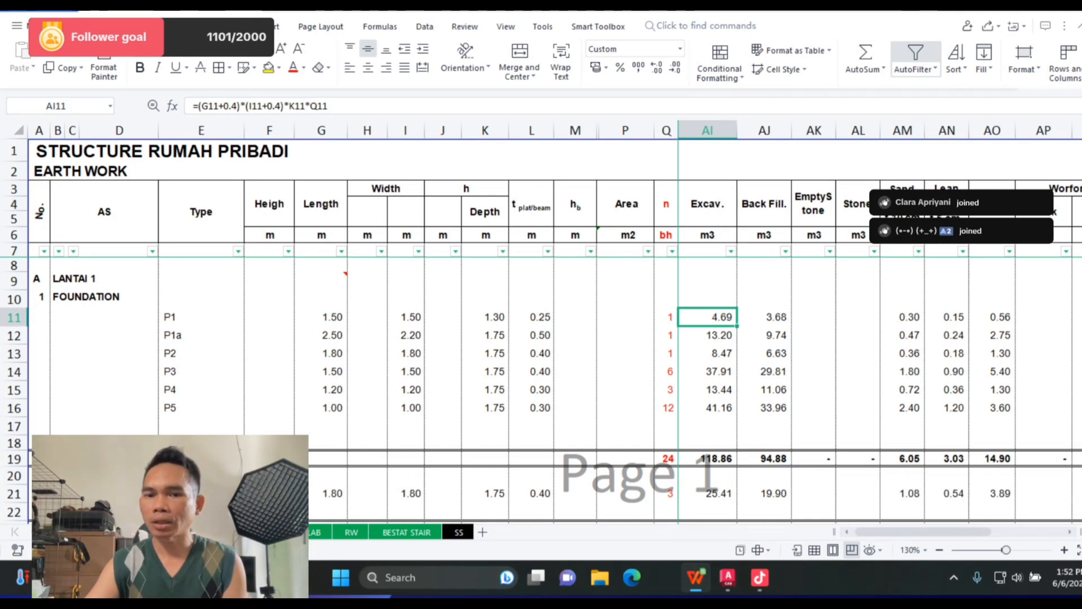
left_click(666, 316)
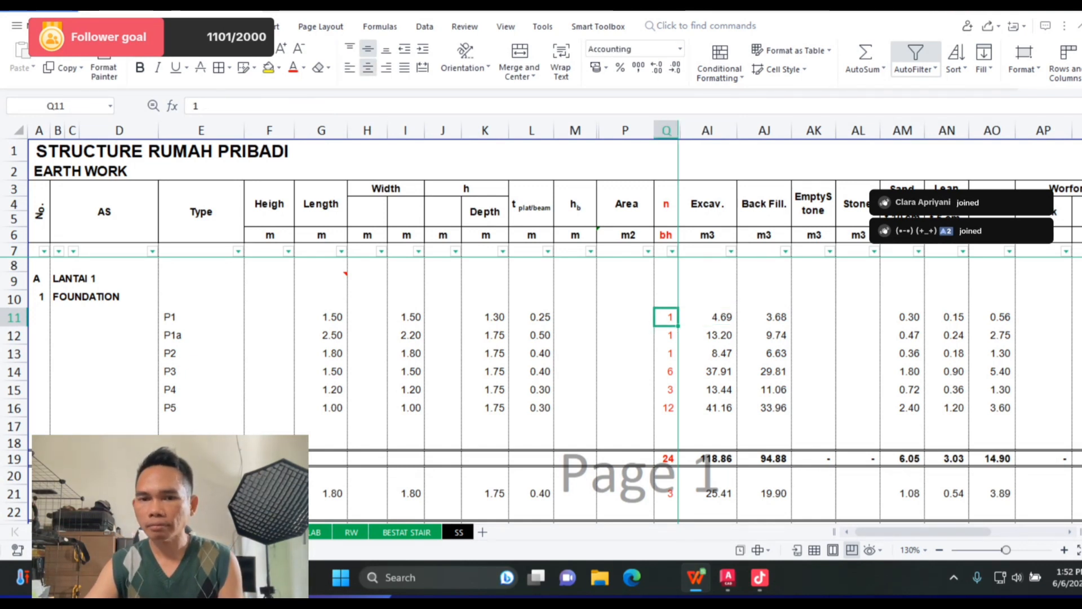
Step: Inspect the cells referenced by P1's Back Fill formula in AJ11, leaving the formula as it is
left_click(764, 317)
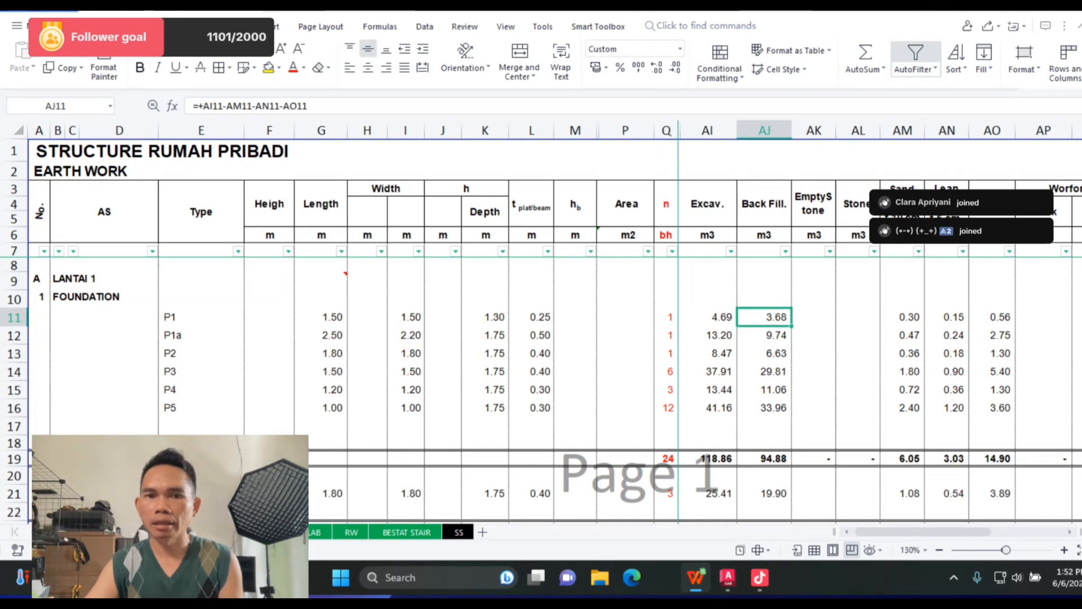
key("F2")
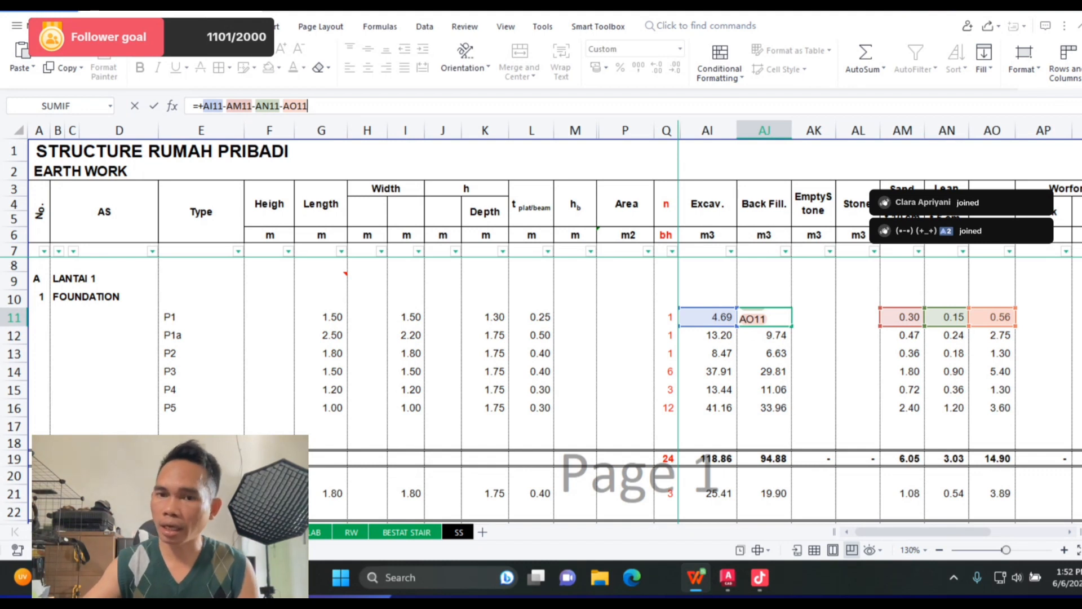
key("Return")
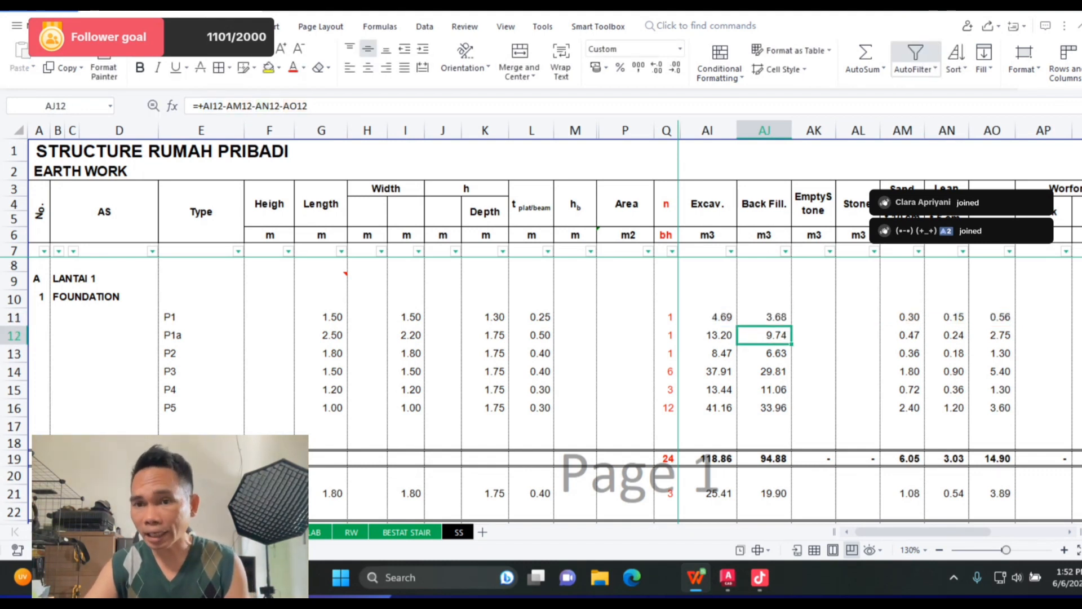
Step: Check the Sand Fill column heading and the cells referenced by P1's sand fill formula in AM11
left_click(902, 204)
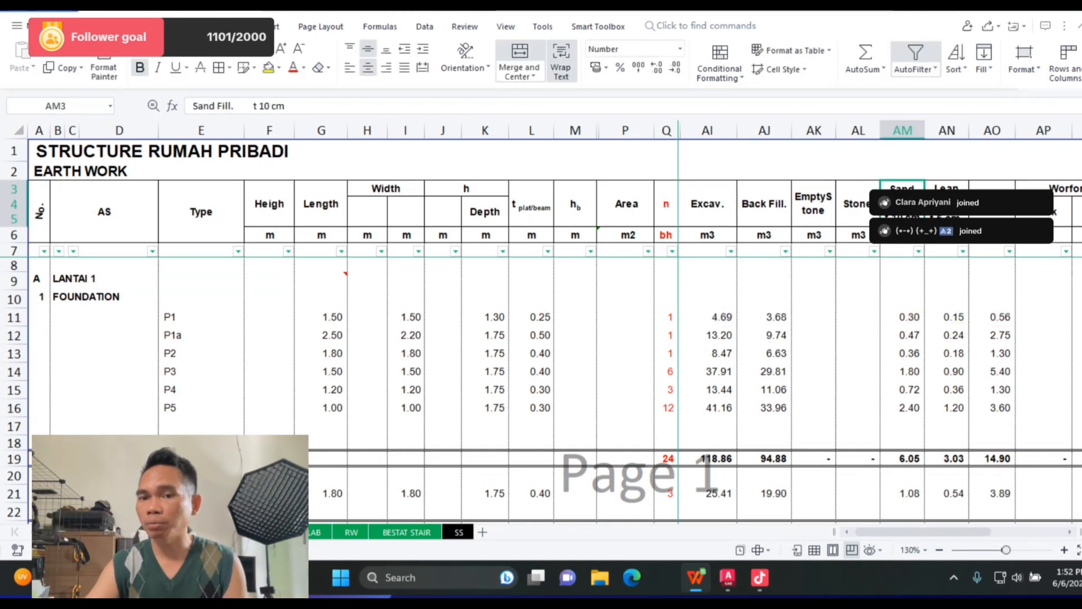
left_click(902, 317)
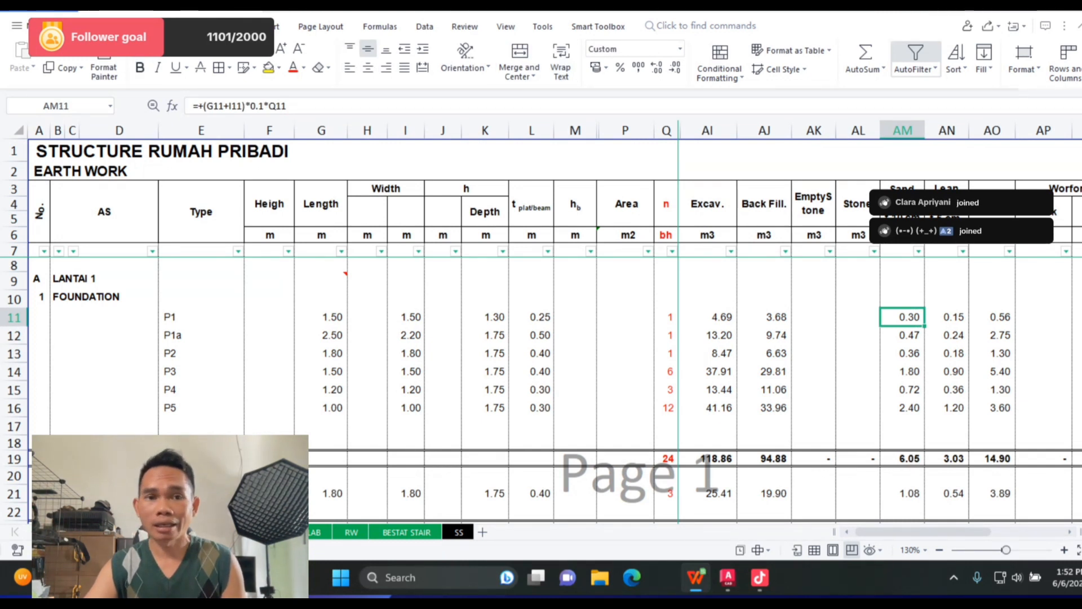
key("F2")
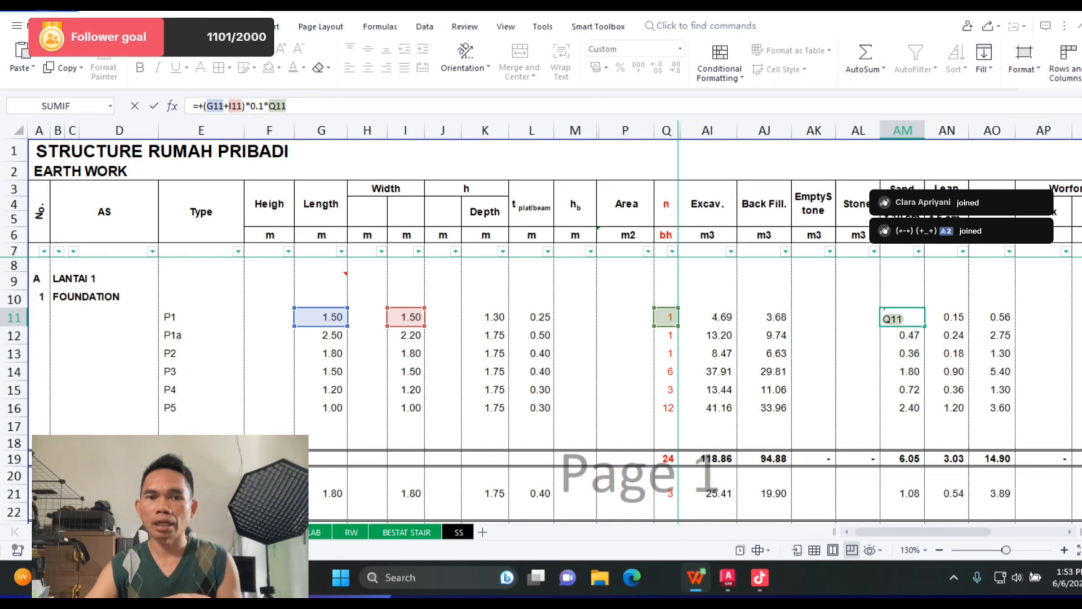
key("Return")
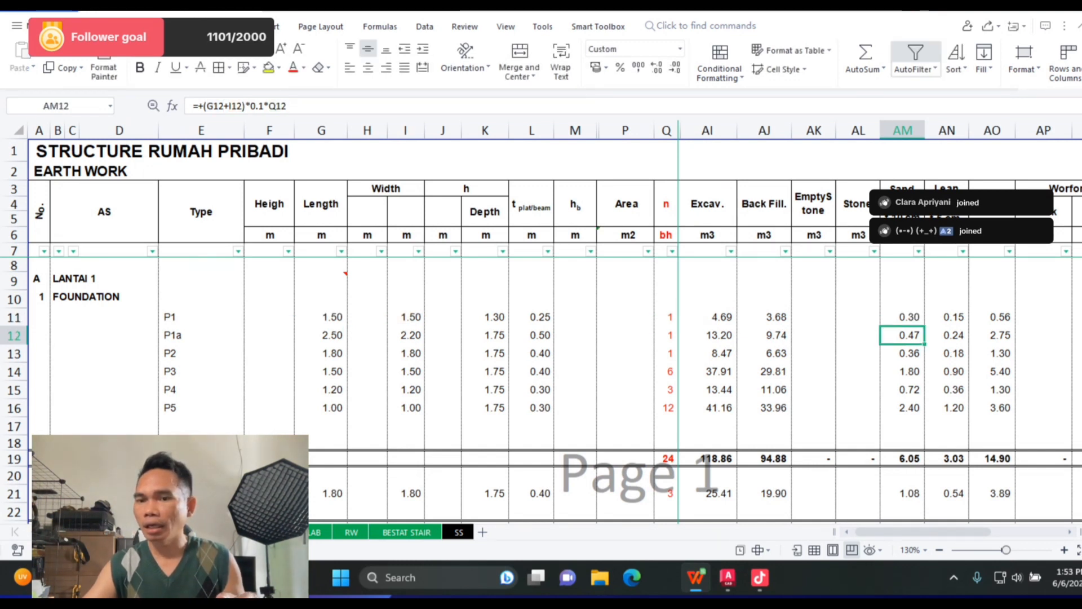
Step: Check P1's lean concrete formula in AN11 and display the cells referenced by the formula in AO11
left_click(947, 317)
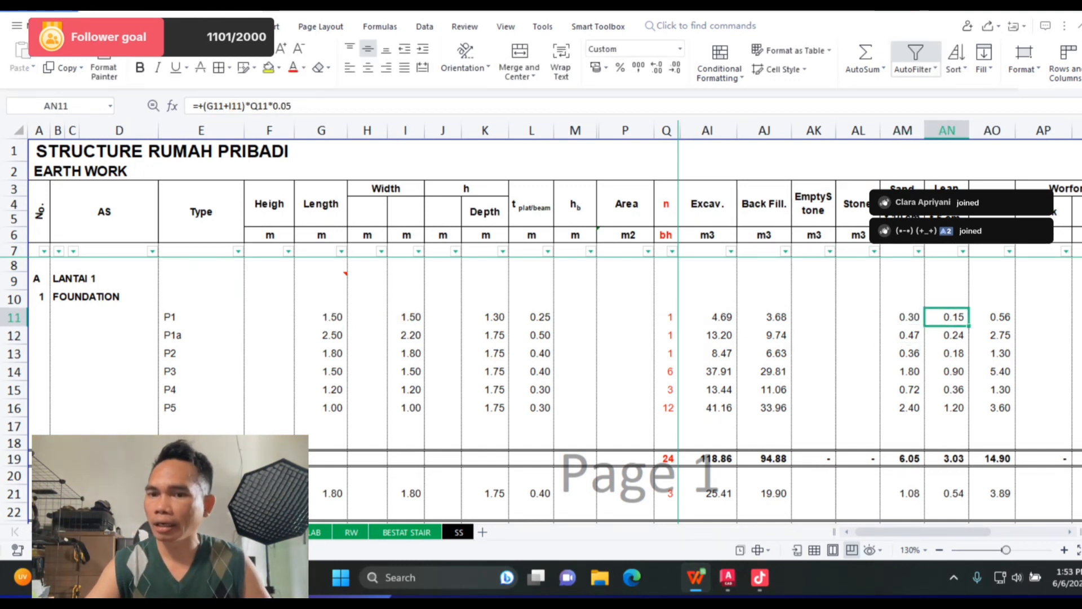
key("F2")
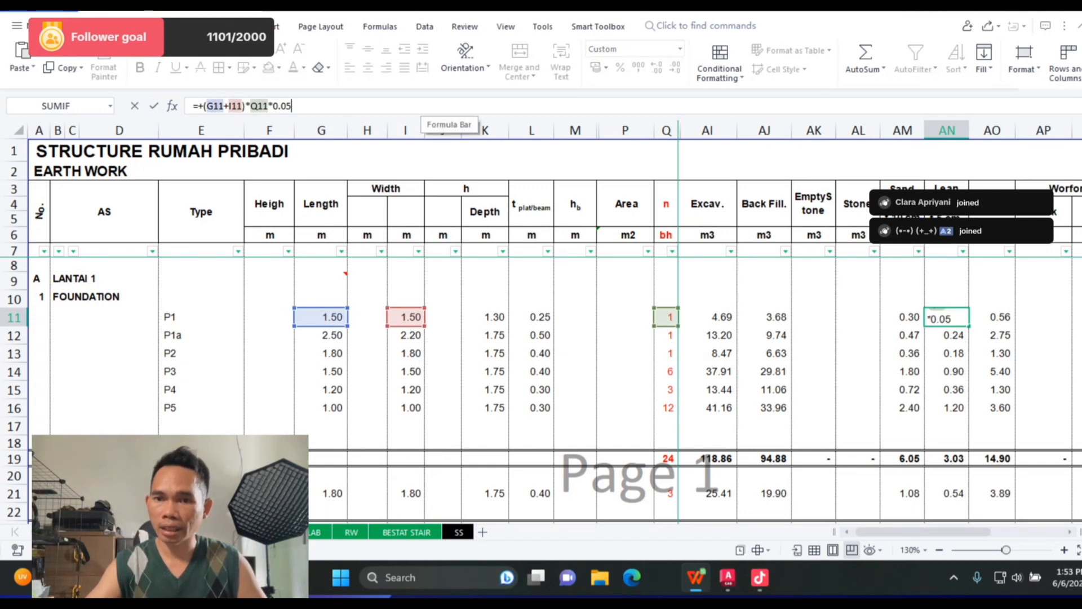
key("Return")
key("Up")
key("Right")
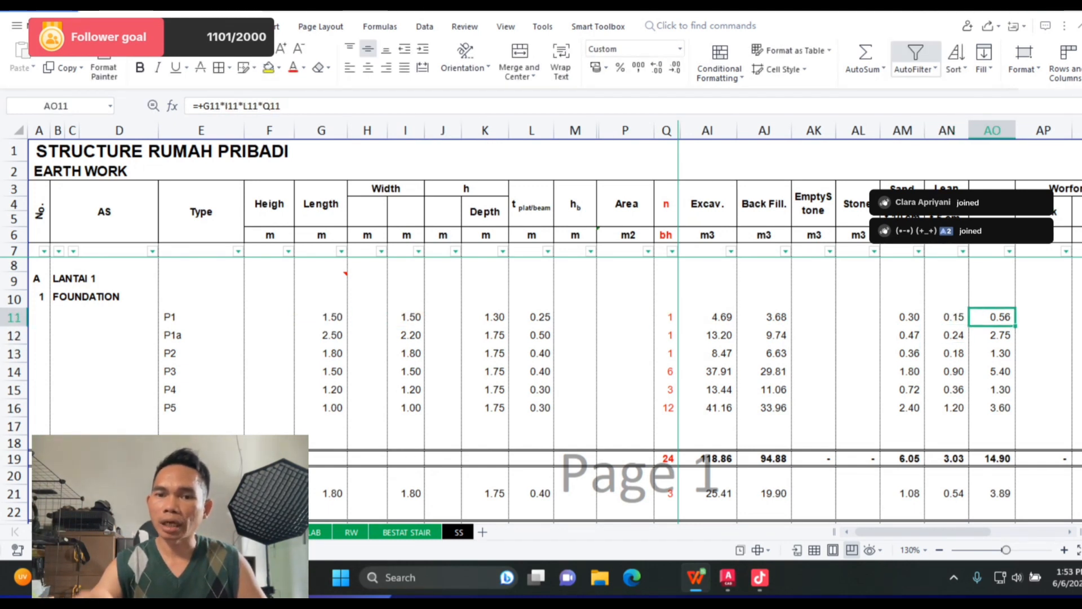
key("F2")
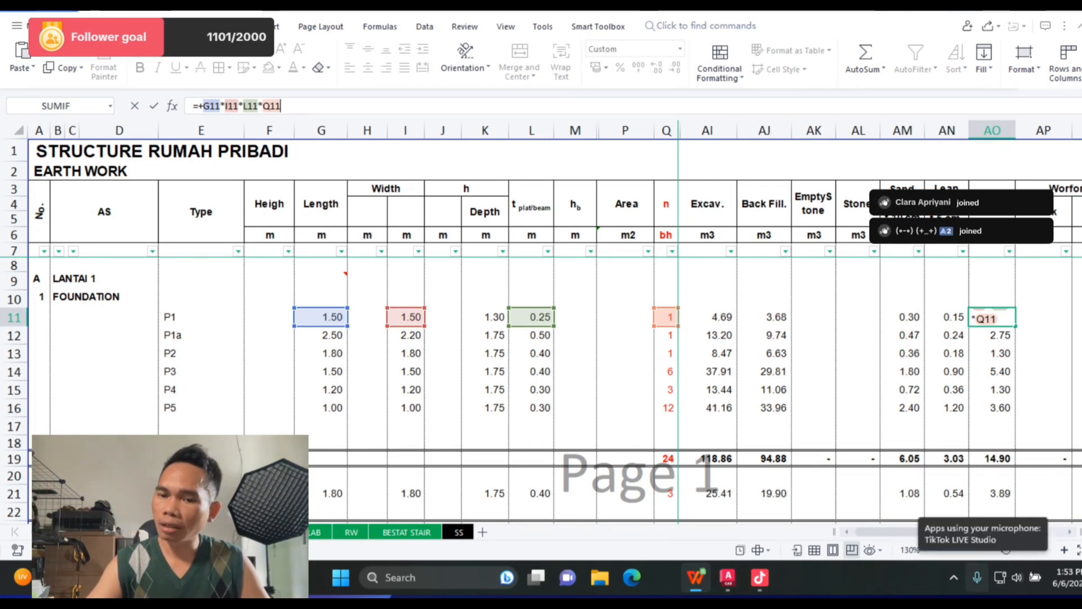
Step: Switch to AutoCAD and locate the P1 footing's cross-section in the foundation detail table
key("alt+Tab")
scroll(857, 301, "down", 10)
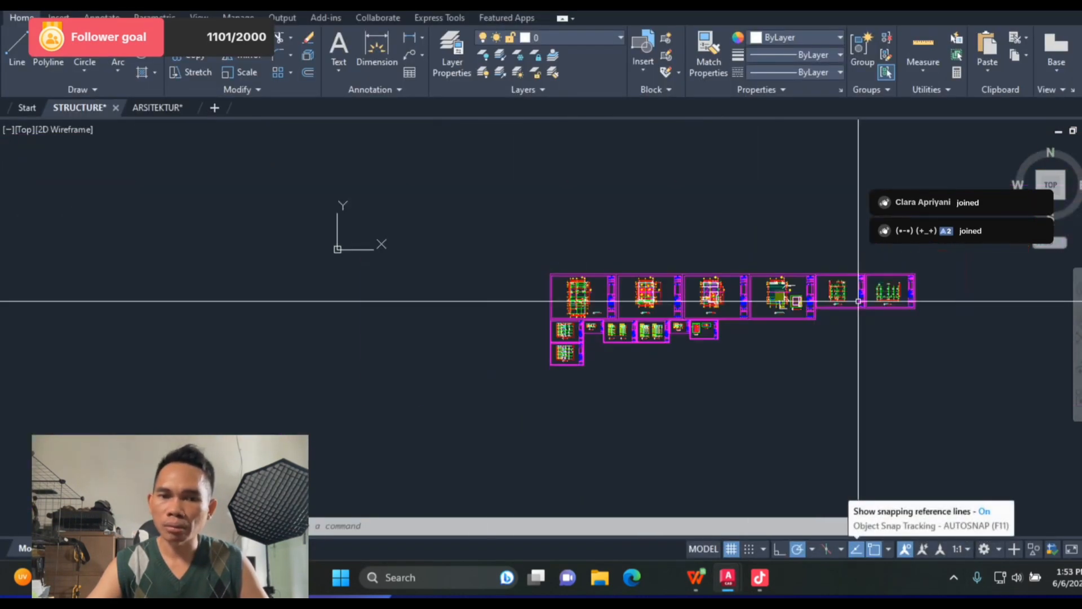
scroll(564, 325, "up", 5)
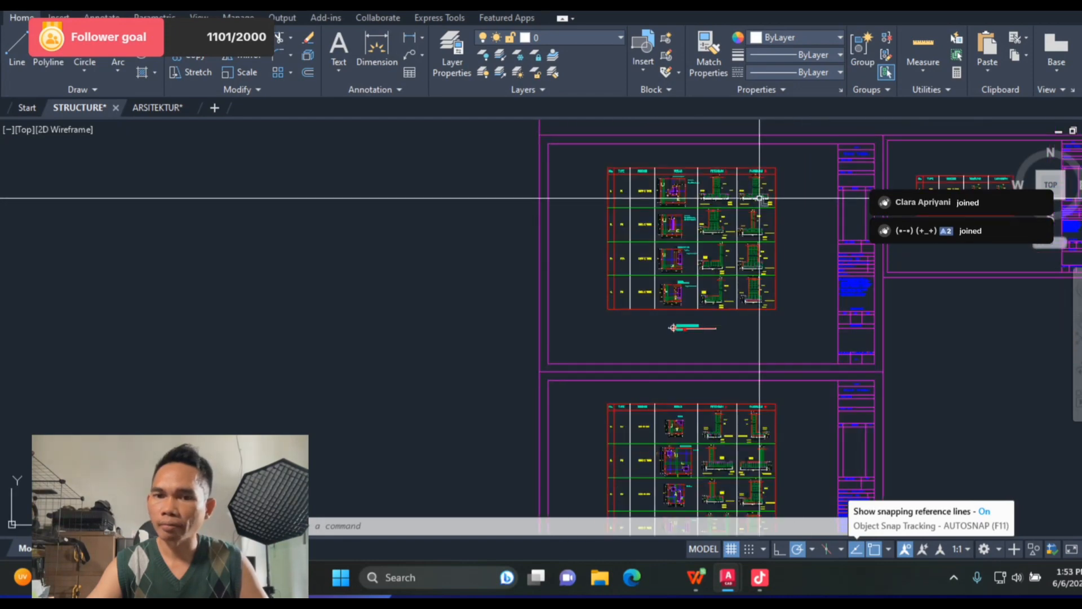
scroll(759, 198, "up", 10)
scroll(569, 241, "down", 3)
scroll(618, 235, "up", 3)
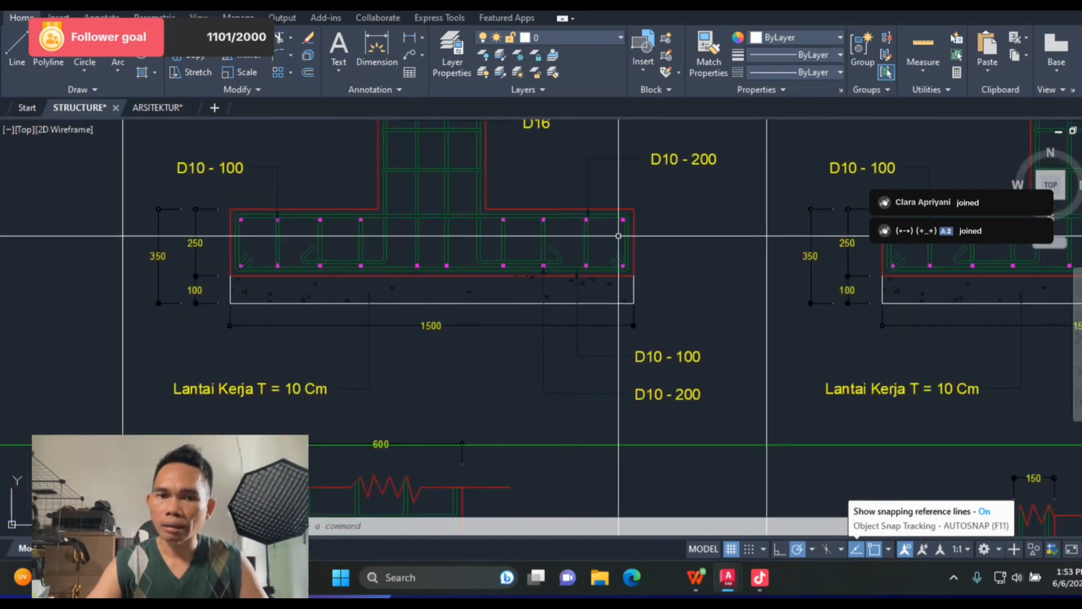
Step: Highlight the P1 footing and its lean concrete in the section, clear the selection, and return to the WPS spreadsheet
mouse_move(618, 236)
left_mouse_down()
mouse_move(600, 302)
mouse_move(653, 189)
mouse_move(685, 293)
mouse_move(581, 355)
mouse_move(501, 237)
mouse_move(151, 275)
mouse_move(423, 374)
mouse_move(772, 327)
mouse_move(688, 248)
mouse_move(553, 195)
mouse_move(718, 227)
left_mouse_up()
key("Escape")
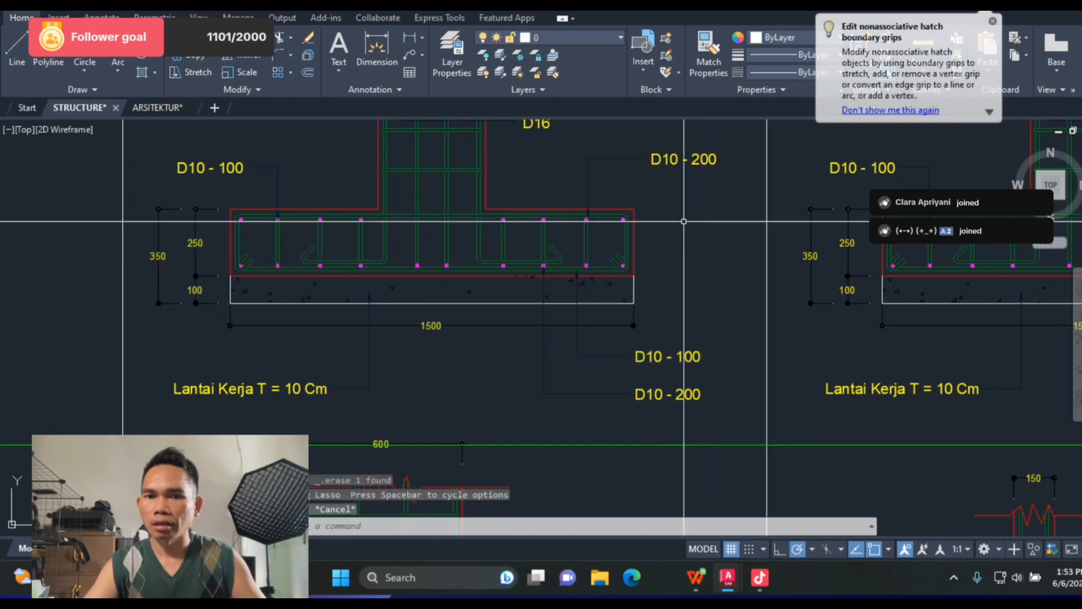
mouse_move(338, 187)
left_mouse_down()
mouse_move(526, 191)
mouse_move(704, 280)
mouse_move(363, 338)
mouse_move(193, 285)
mouse_move(230, 213)
mouse_move(269, 185)
mouse_move(307, 188)
left_mouse_up()
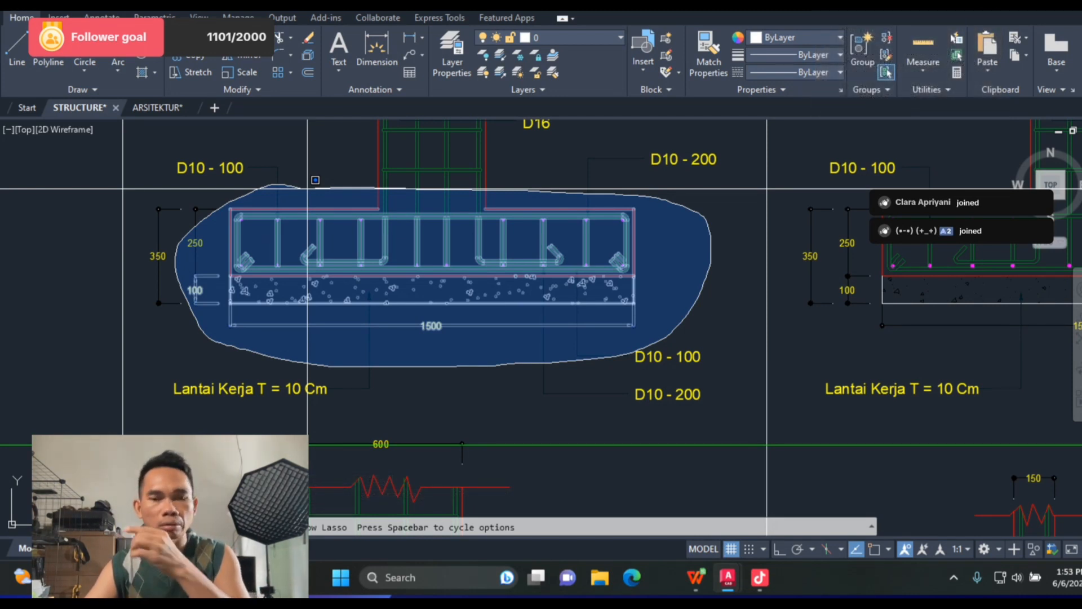
left_click_drag(307, 188, 307, 188)
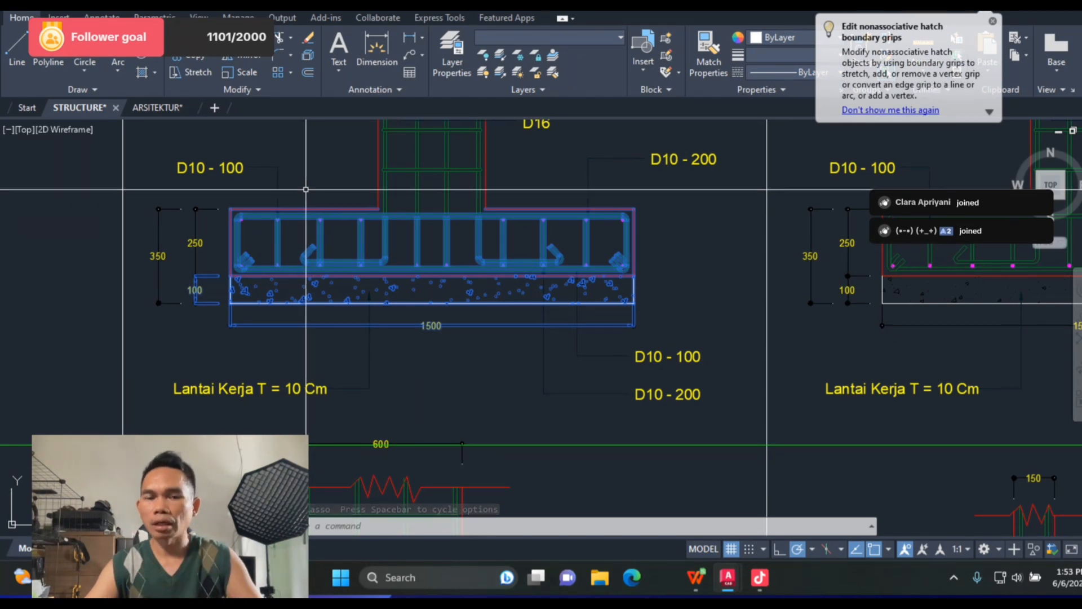
key("Escape")
scroll(536, 404, "down", 4)
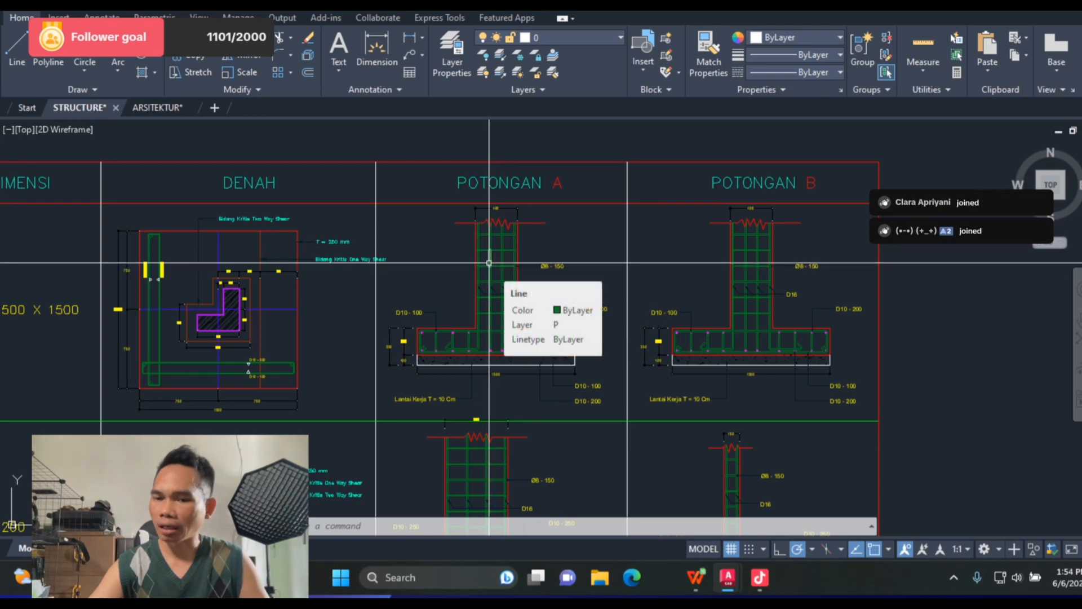
key("alt+Tab")
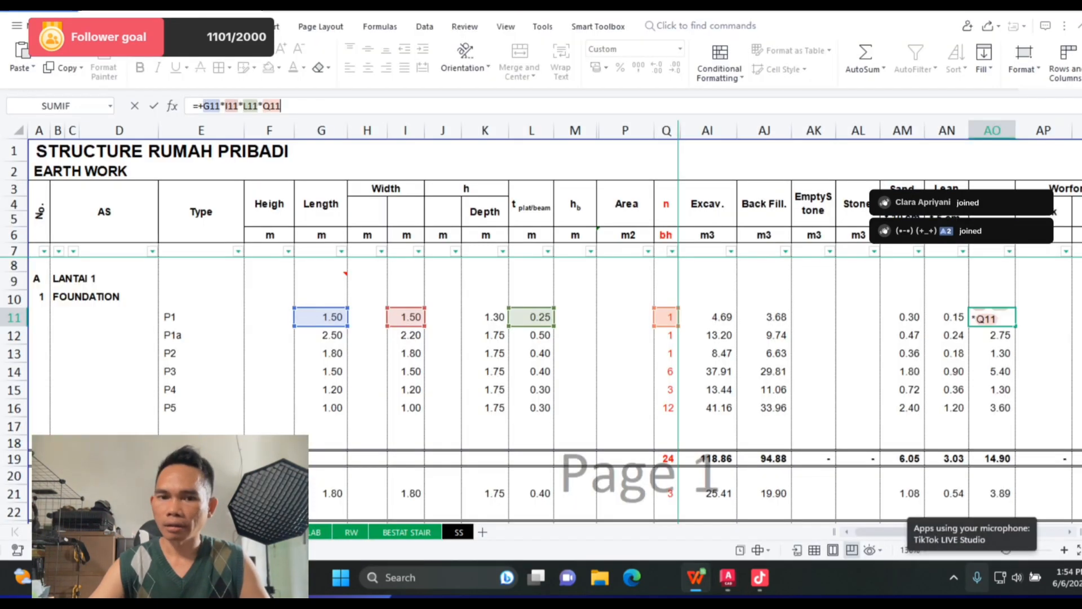
Step: Close P1's concrete formula in AO11 and change the foundation type in E12 to P2
key("Return")
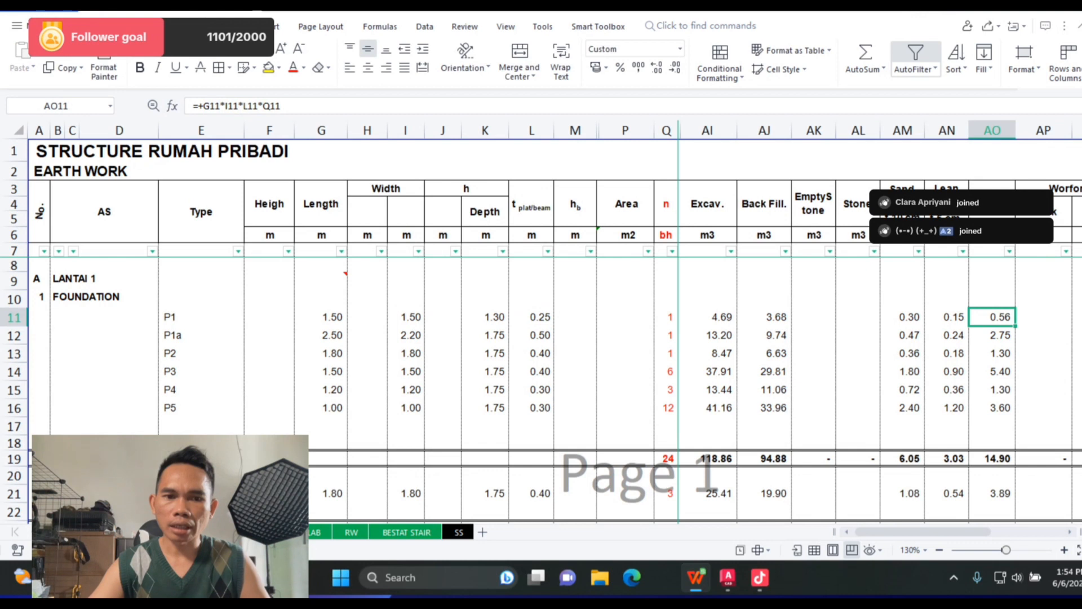
left_click(202, 335)
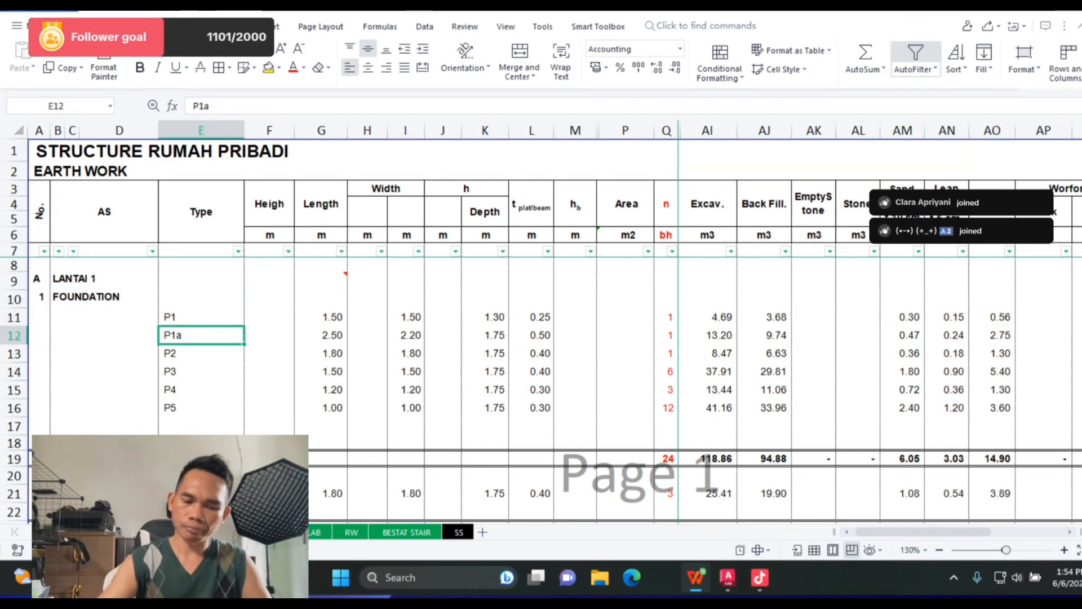
type("p2")
key("Return")
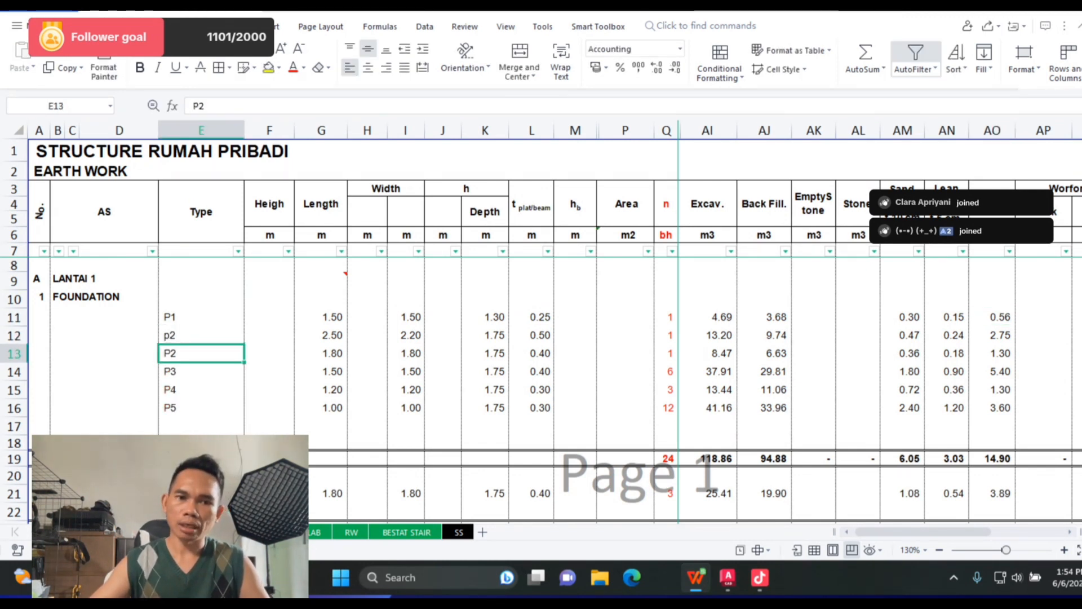
key("Up")
key("Down")
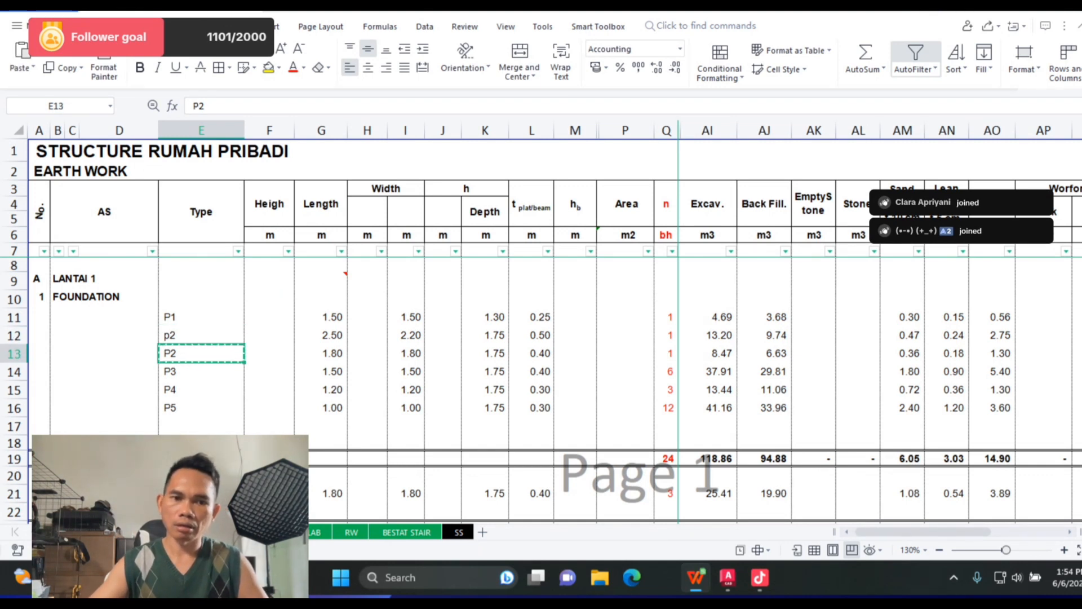
key("Up")
type("P2")
Step: Select P2's length cell, switch to AutoCAD, and check the P2 footing's plan size and thickness in the foundation detail table
key("Right")
key("Right")
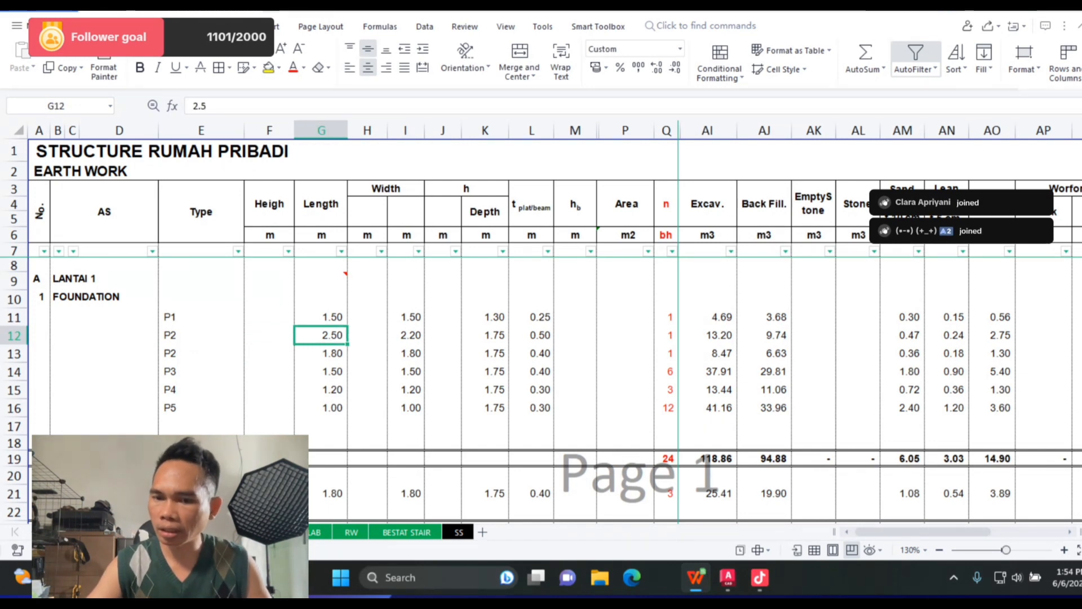
left_click(728, 577)
scroll(571, 268, "down", 5)
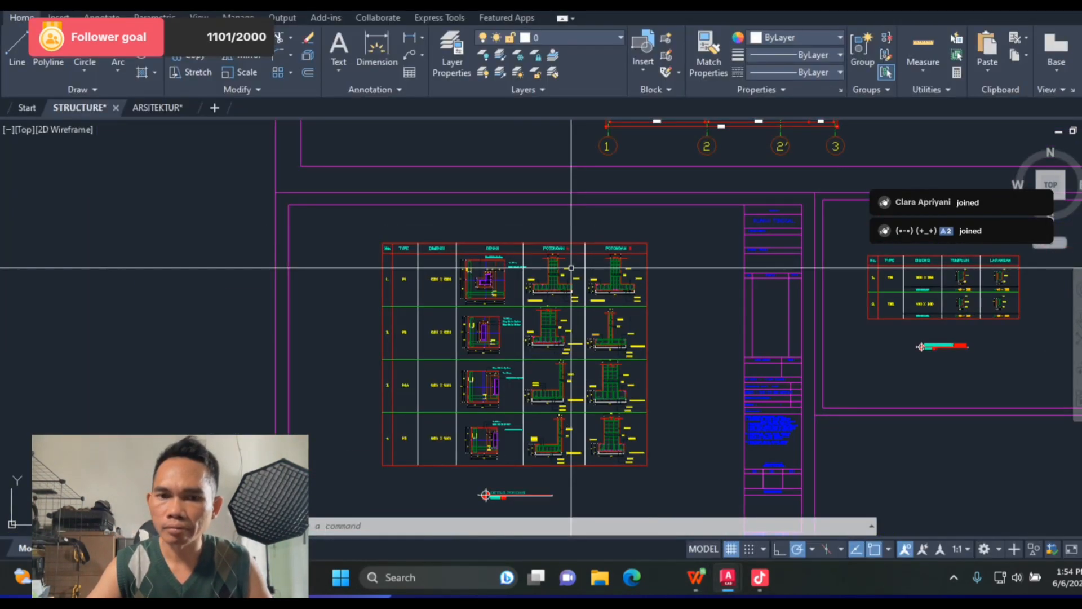
scroll(466, 316, "up", 6)
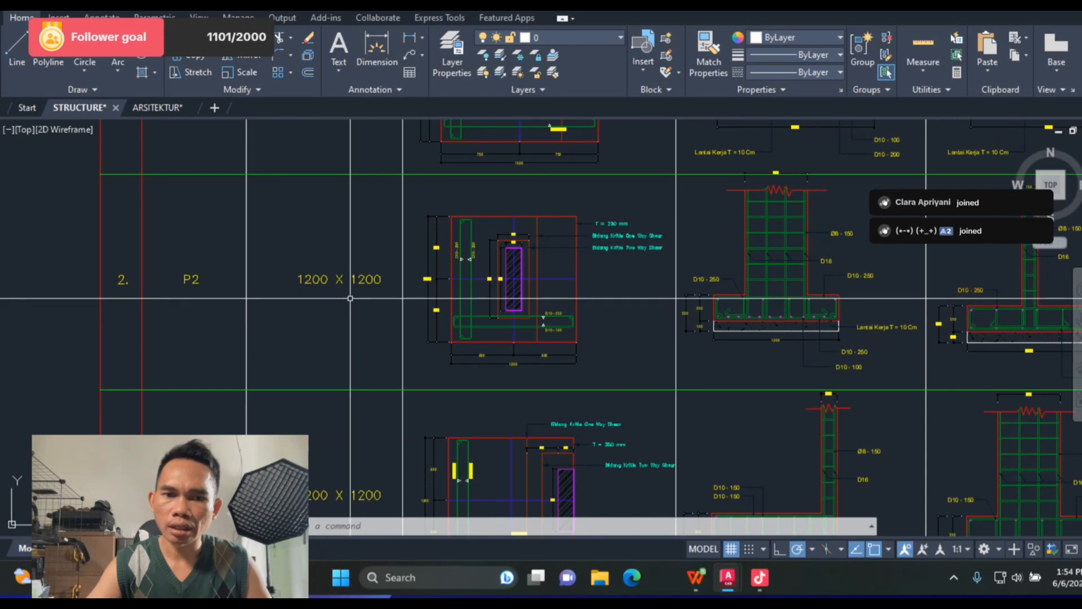
scroll(574, 289, "down", 2)
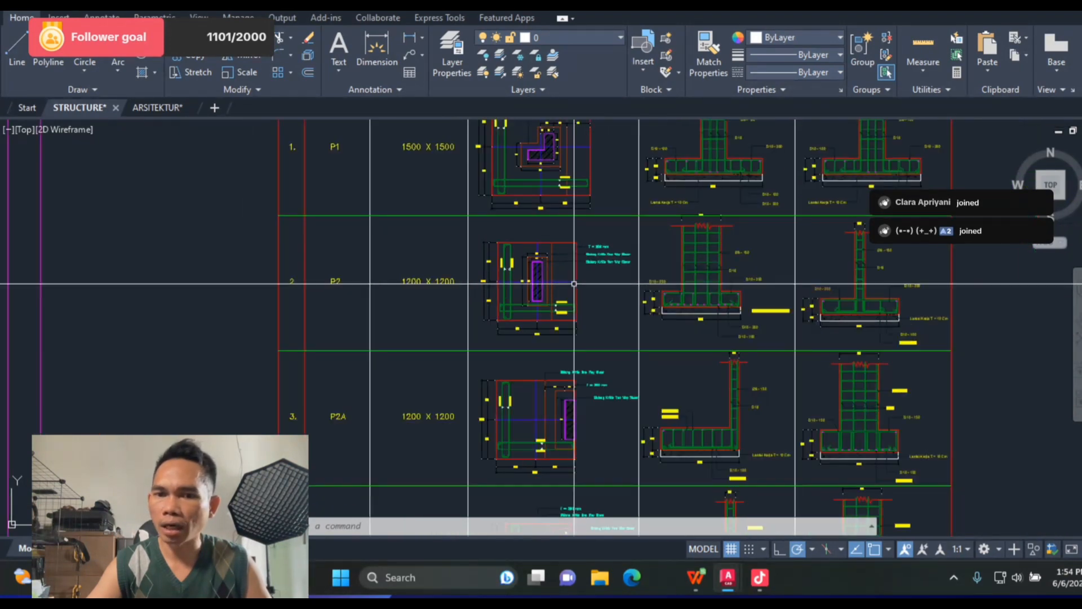
scroll(620, 292, "up", 5)
scroll(527, 258, "down", 2)
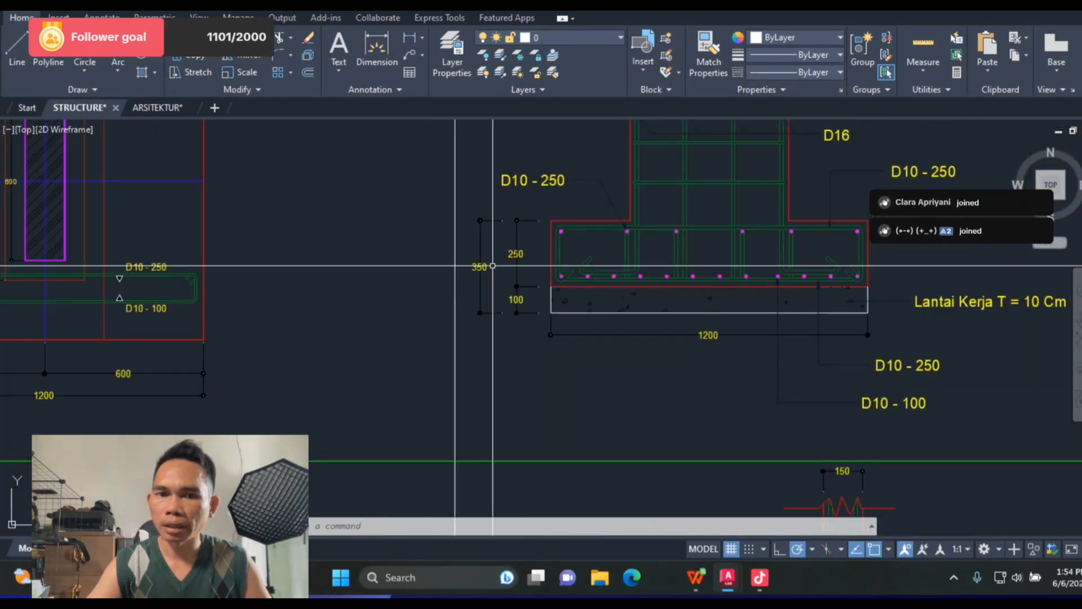
scroll(528, 257, "up", 4)
scroll(495, 251, "down", 6)
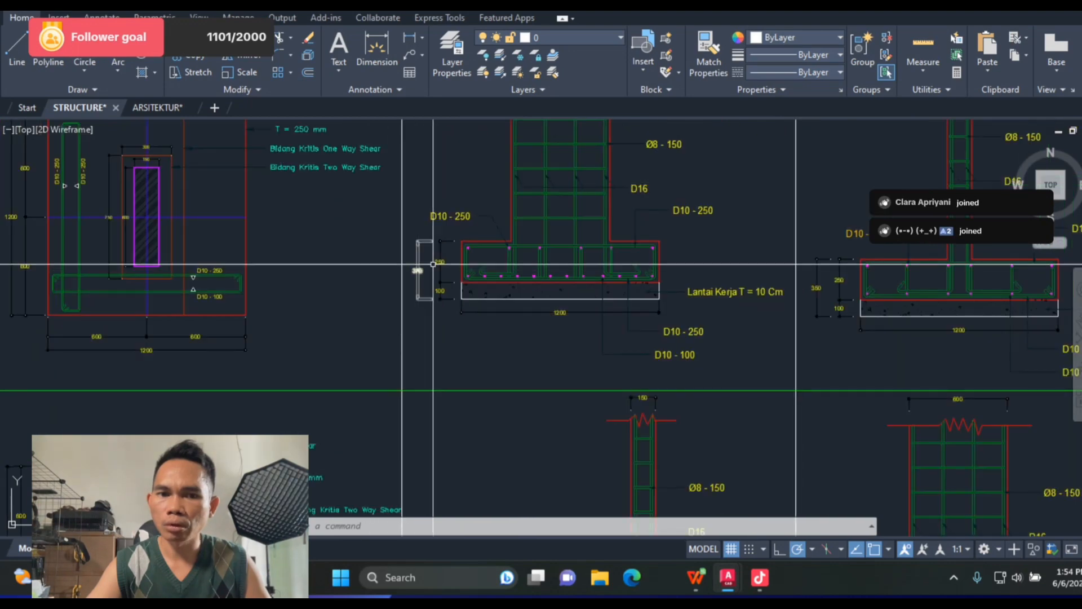
scroll(423, 271, "up", 5)
scroll(465, 245, "down", 8)
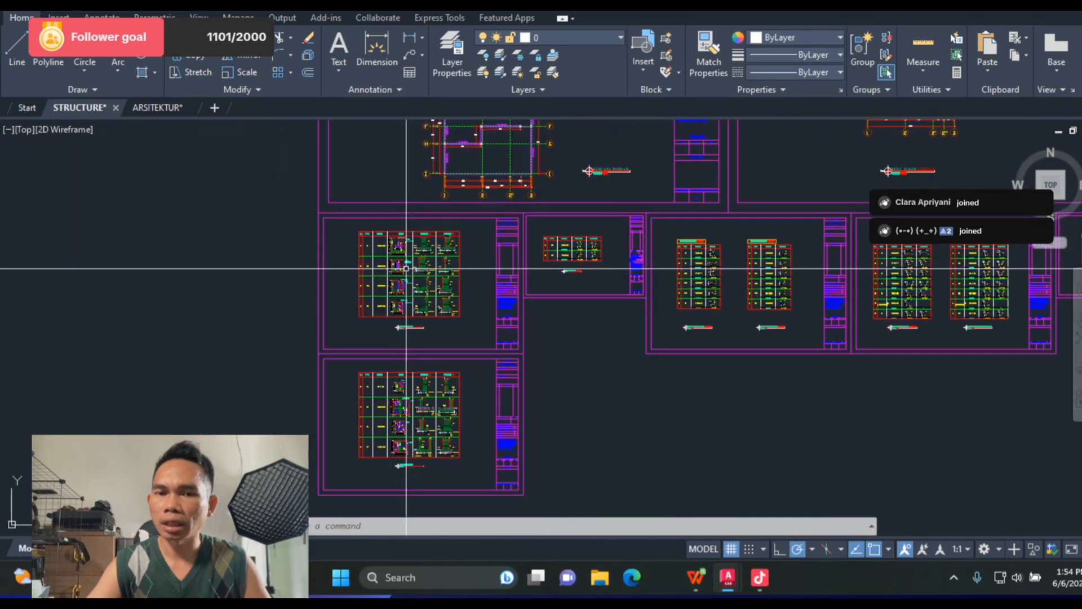
Step: Check the foundation depth dimensions in the Portal B-B section
scroll(543, 258, "up", 8)
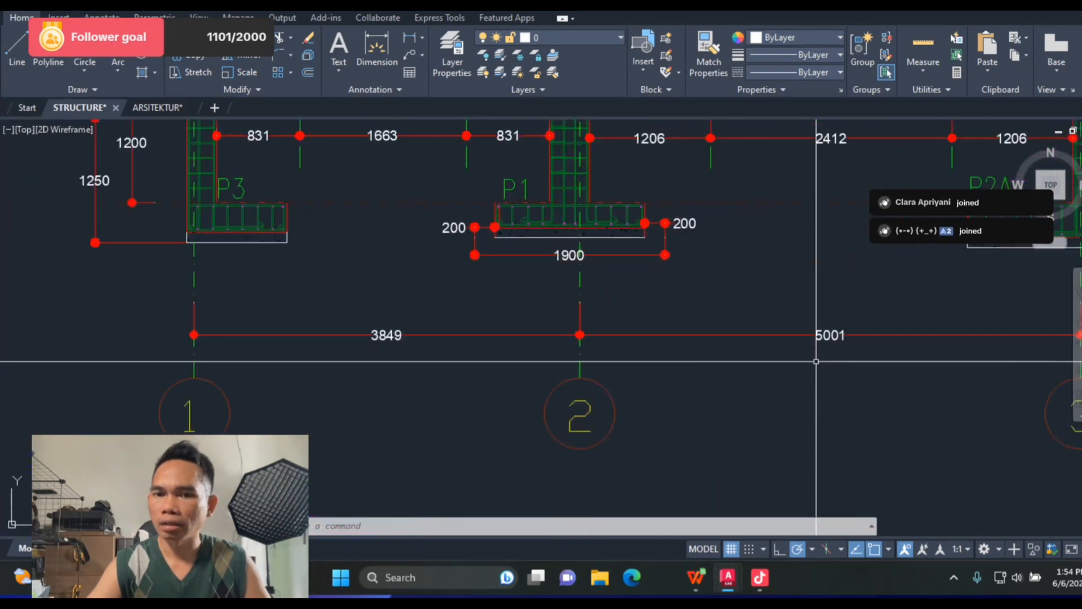
scroll(425, 265, "down", 4)
scroll(507, 262, "up", 2)
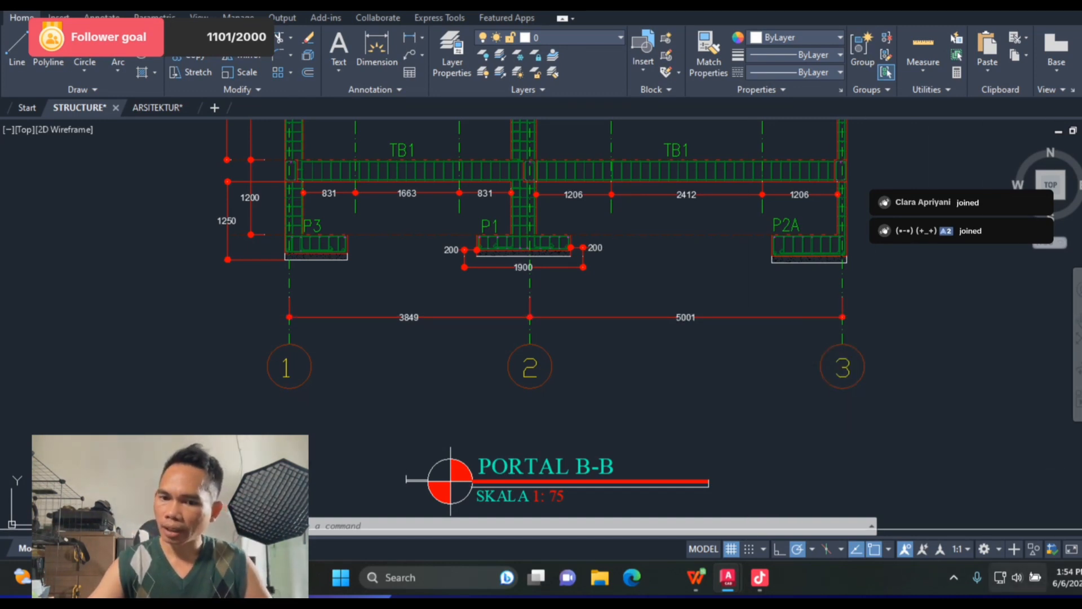
Step: Switch back to the WPS spreadsheet and set P2's length in G12 and width in I12 to 1.2 m
key("alt+Tab")
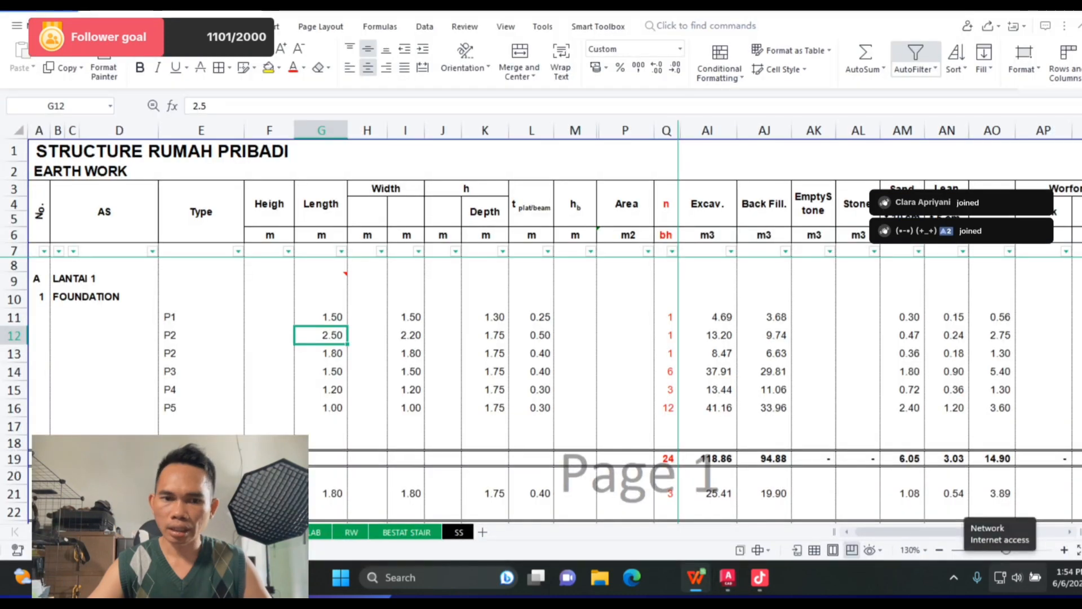
type("1.2")
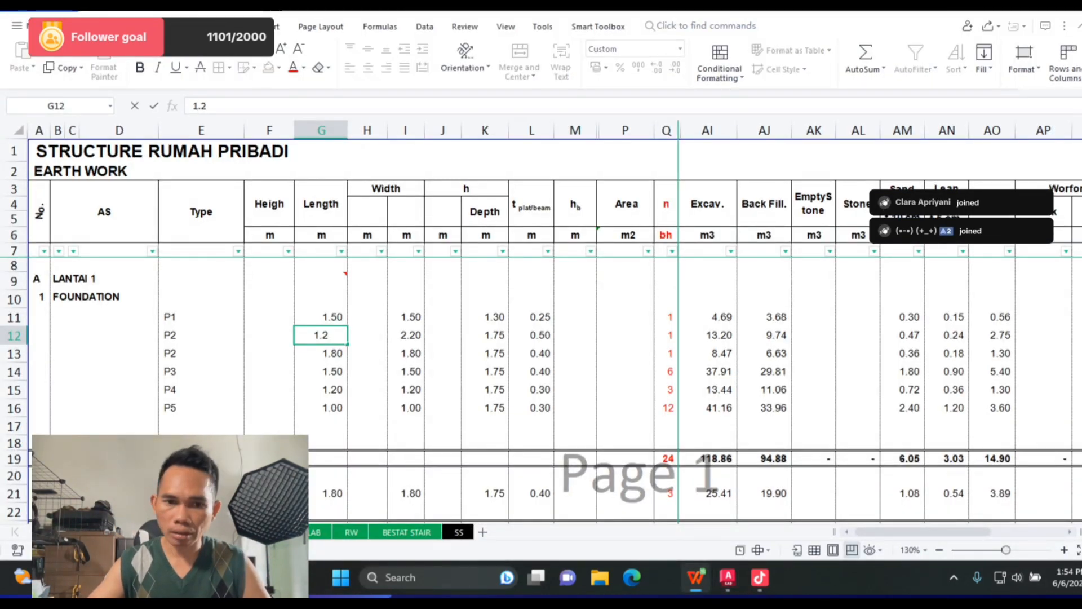
key("Tab")
key("Tab")
type("1.")
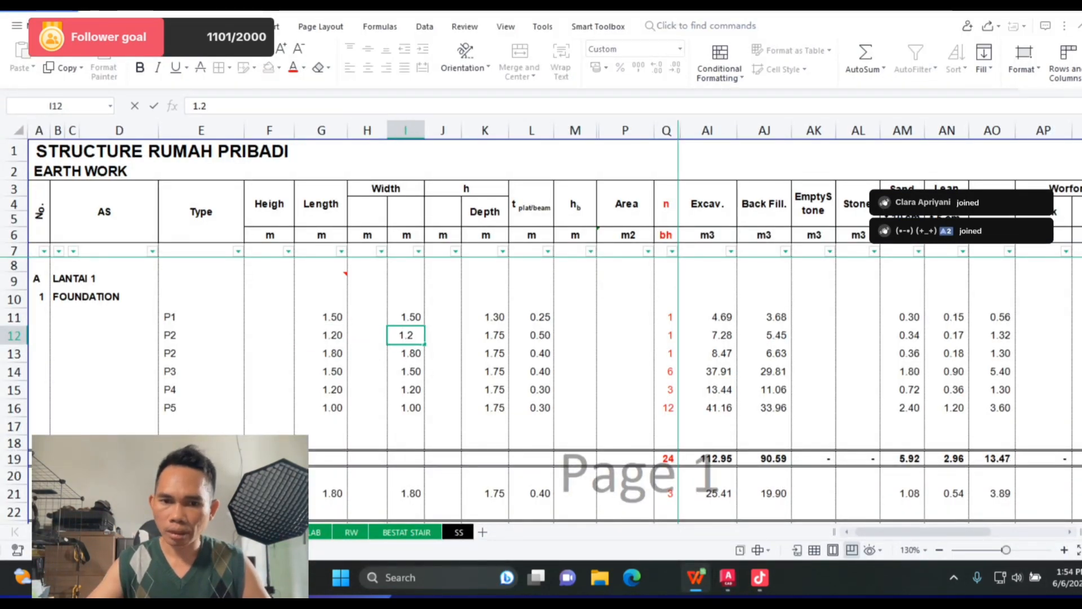
type("2")
Step: Set P2's depth in K12 to 1.3 m and its thickness in L12 to 0.25 m
key("Tab")
key("Tab")
type("1.")
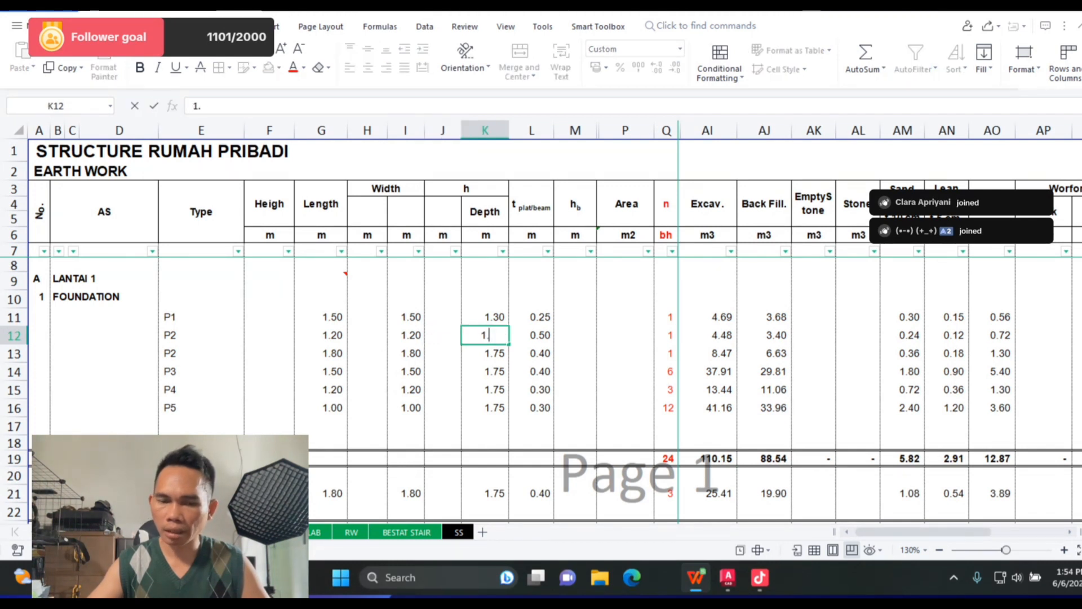
key("Tab")
type("0")
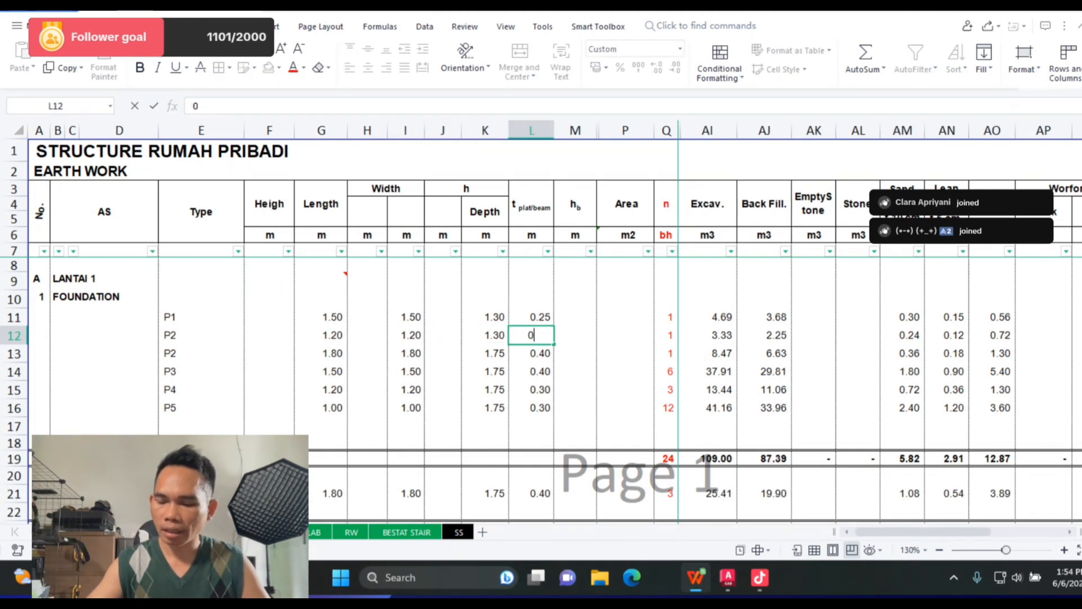
type(".25")
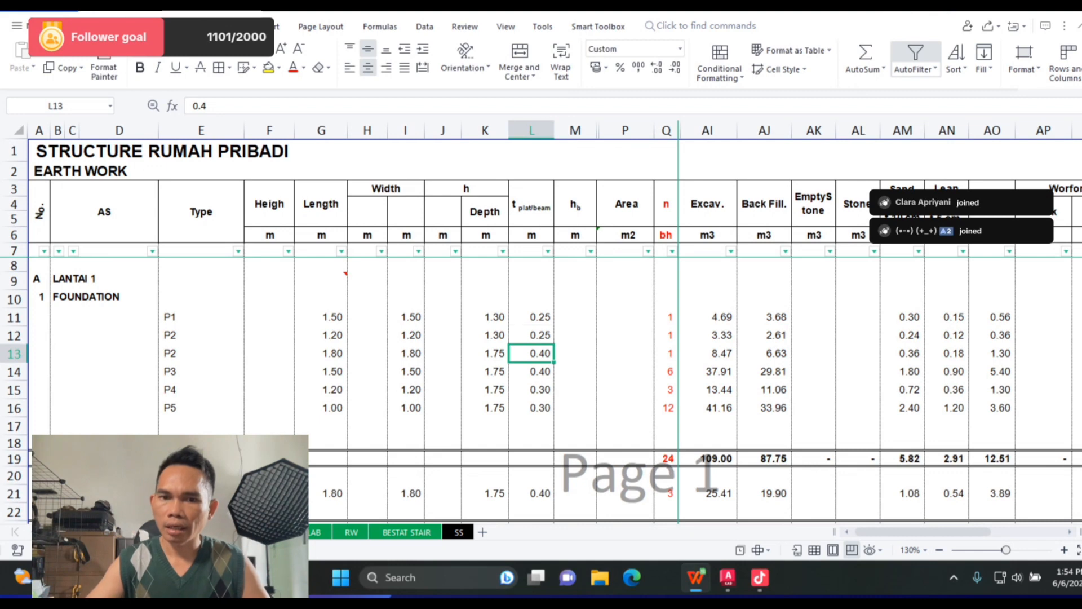
Step: Select P2's quantity cell Q12, switch to AutoCAD, and locate the foundation plan among the structural sheets
key("Up")
key("Right")
key("Right")
key("Right")
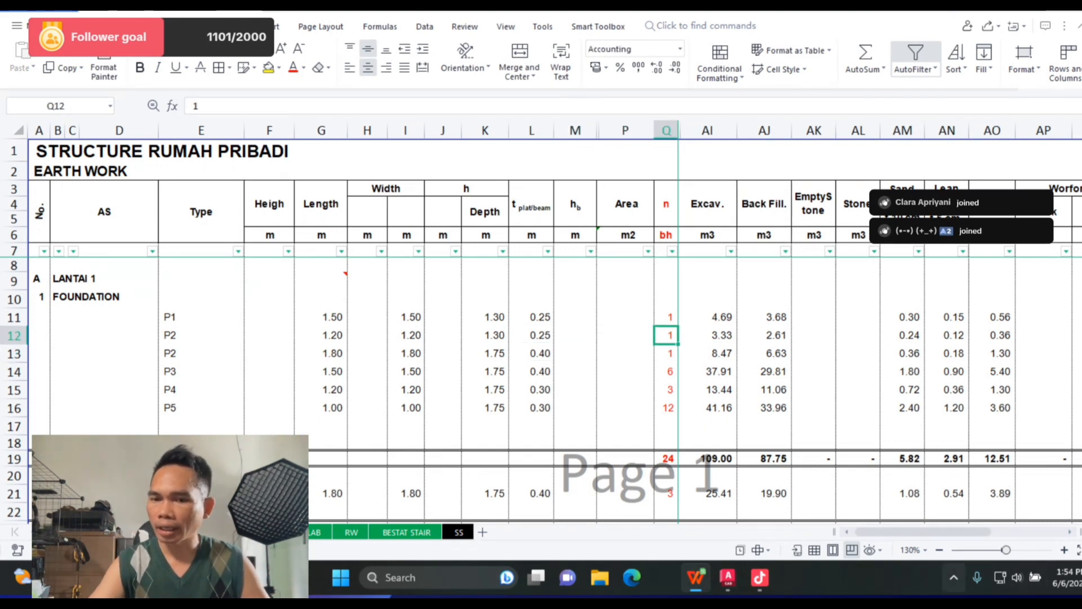
key("alt+Tab")
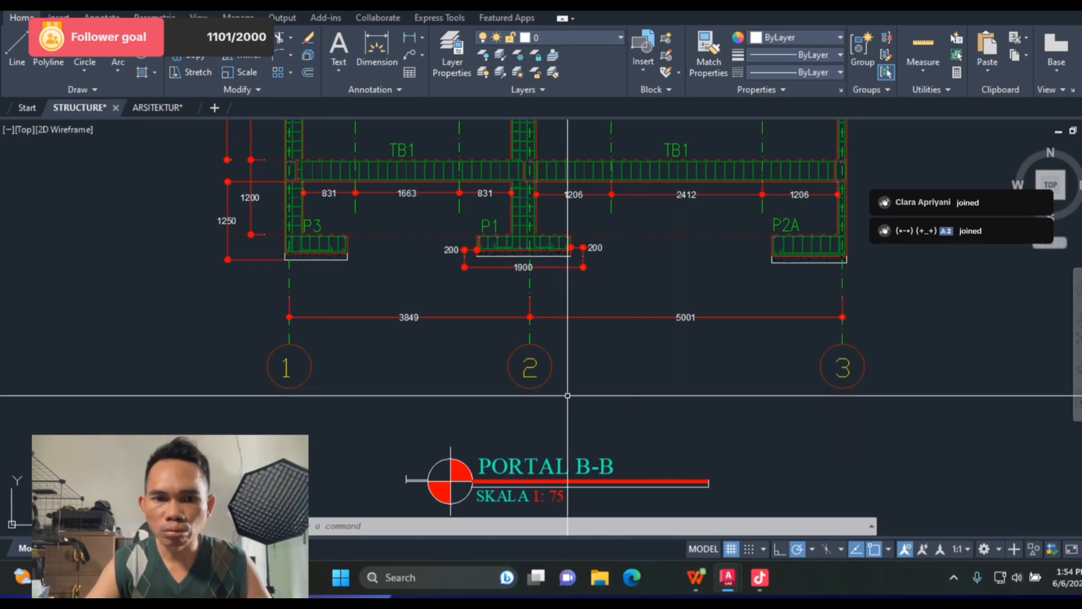
scroll(839, 261, "down", 10)
scroll(839, 260, "down", 3)
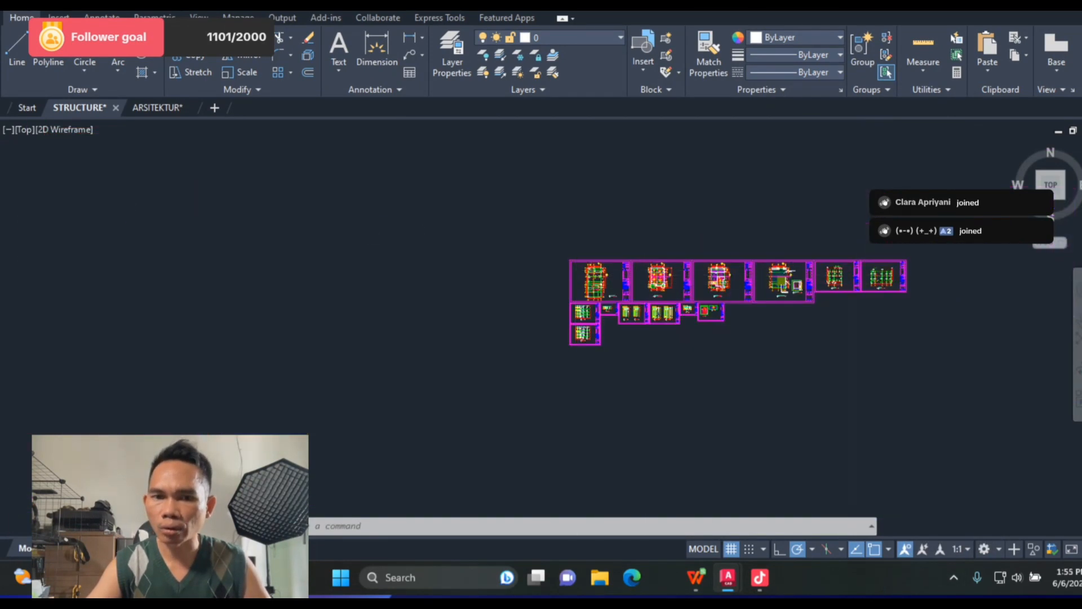
scroll(683, 297, "up", 10)
scroll(744, 338, "up", 5)
left_click_drag(744, 338, 551, 293)
scroll(423, 258, "down", 2)
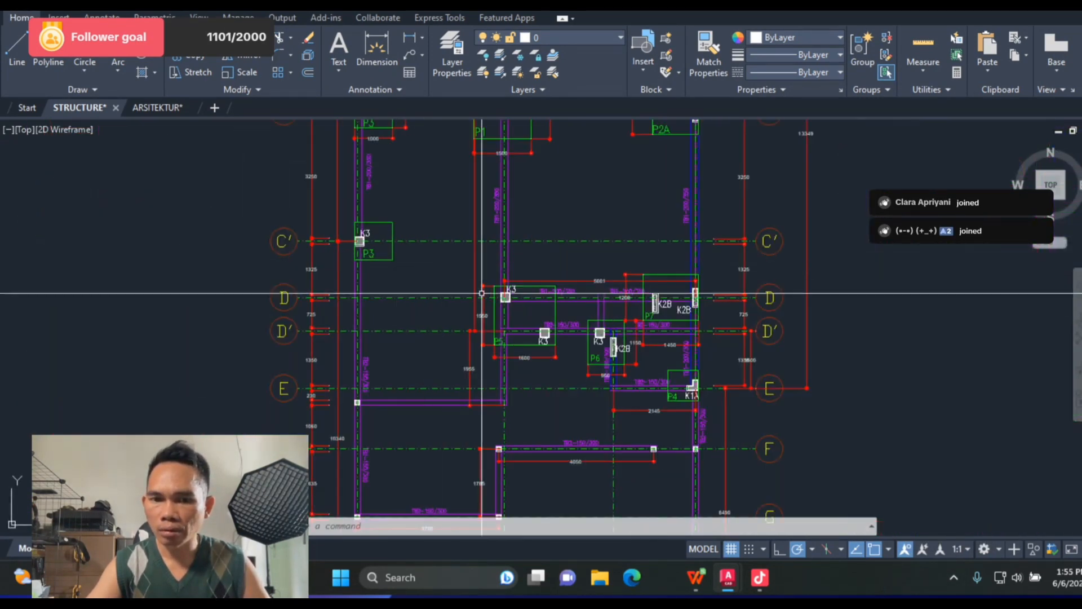
Step: Examine the footing labels across the foundation plan to count the P2 footings
scroll(609, 377, "up", 2)
scroll(608, 378, "up", 2)
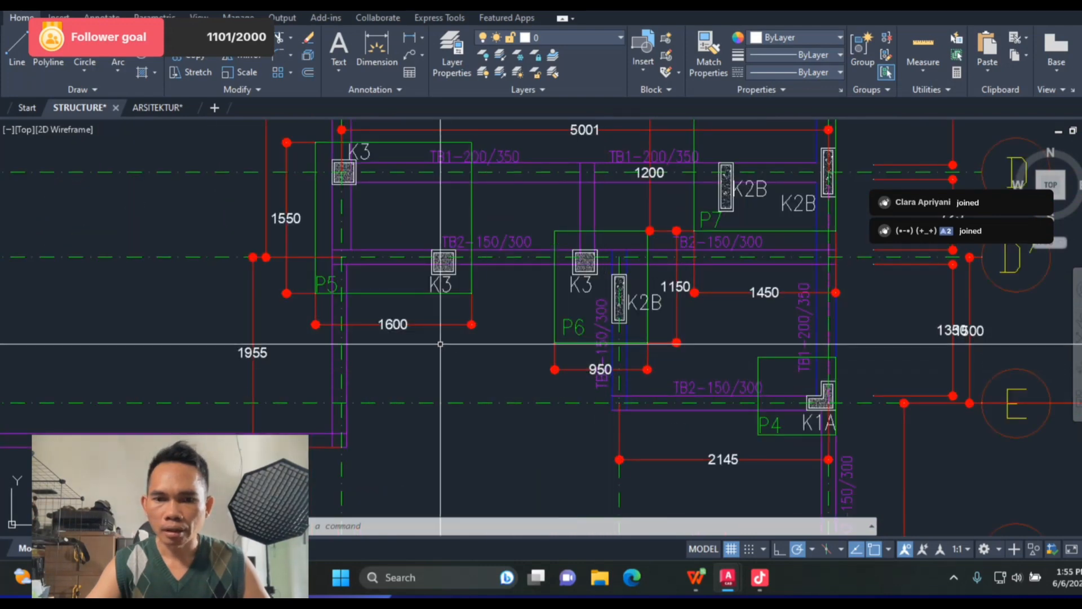
scroll(750, 366, "down", 3)
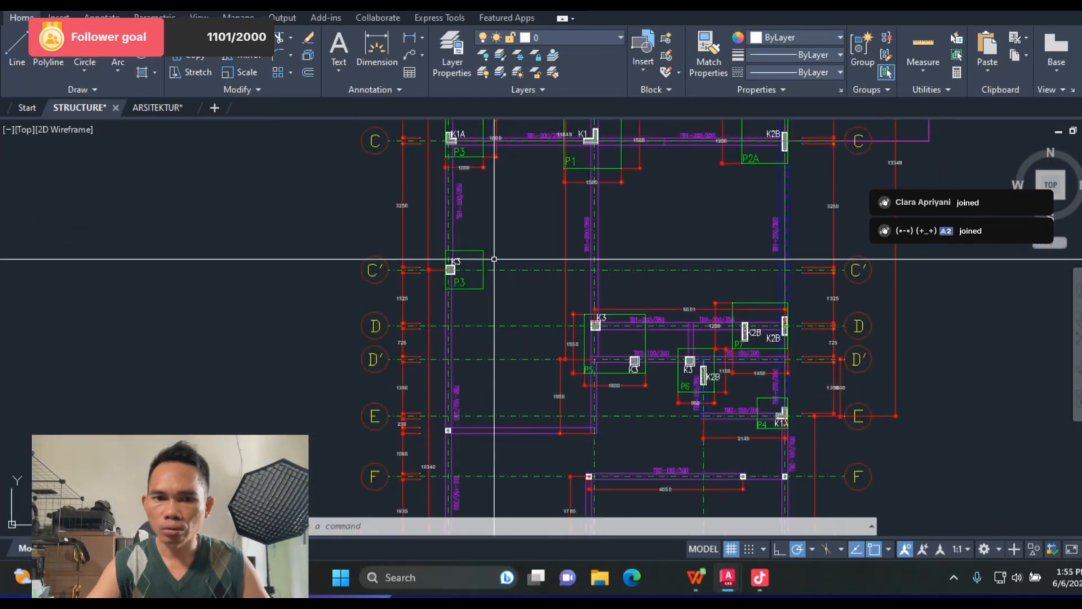
scroll(475, 265, "up", 4)
scroll(475, 265, "down", 3)
scroll(594, 268, "up", 4)
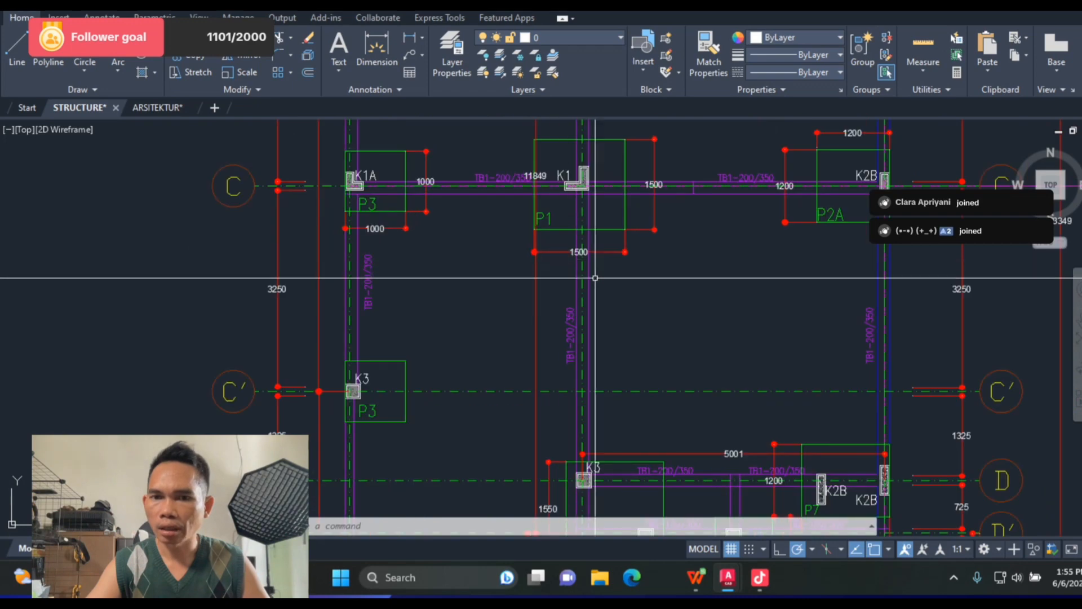
left_click_drag(734, 283, 681, 492)
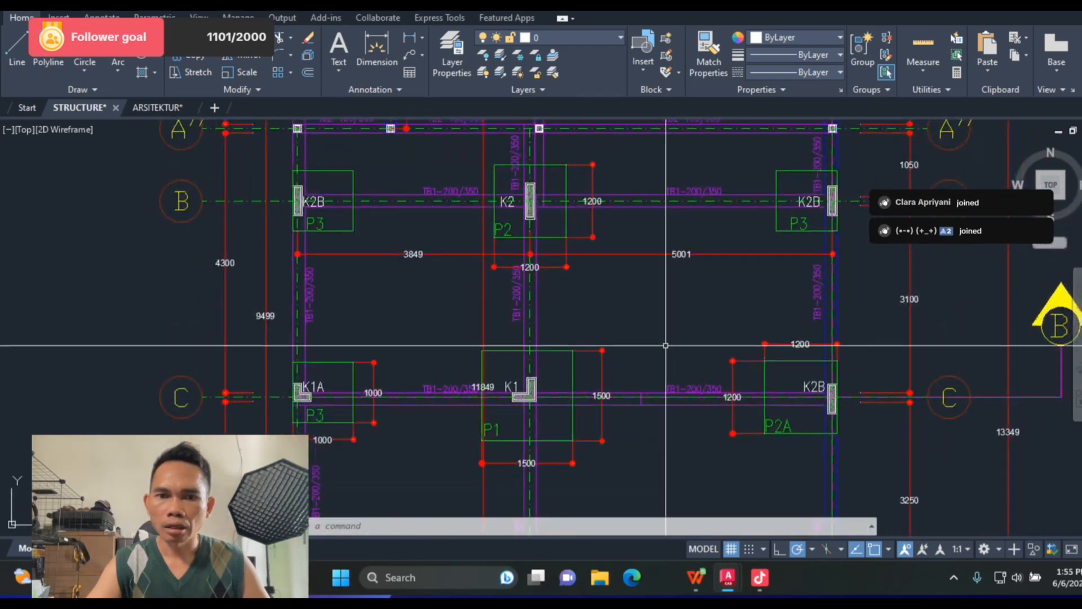
left_click_drag(661, 305, 592, 239)
left_click_drag(679, 404, 665, 150)
left_click_drag(623, 268, 655, 178)
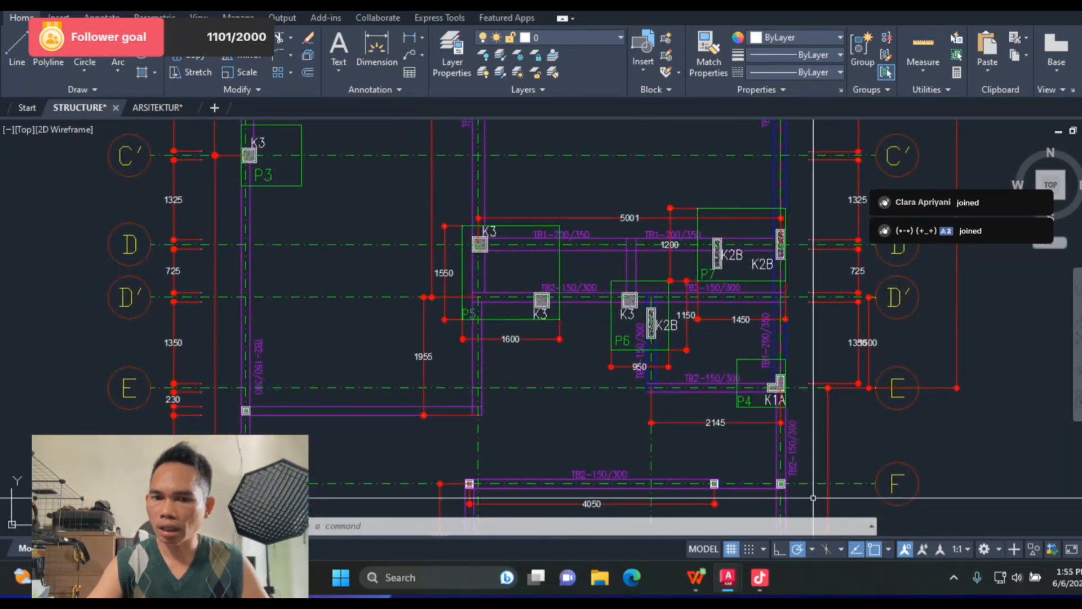
Step: Return to the WPS spreadsheet and enter 1 as P2's quantity in Q12
key("alt+Tab")
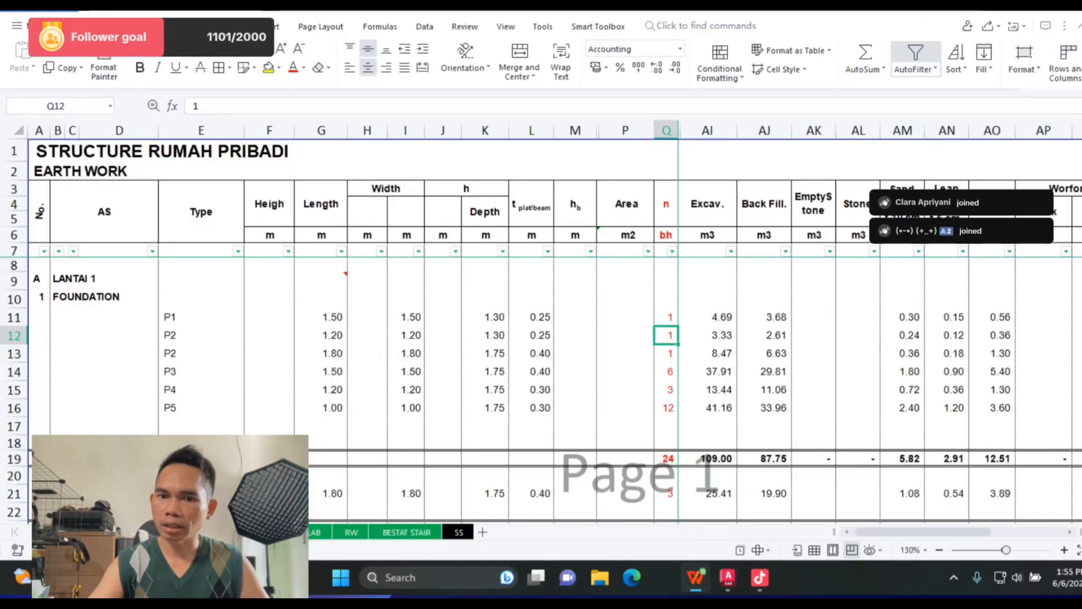
type("1")
key("Return")
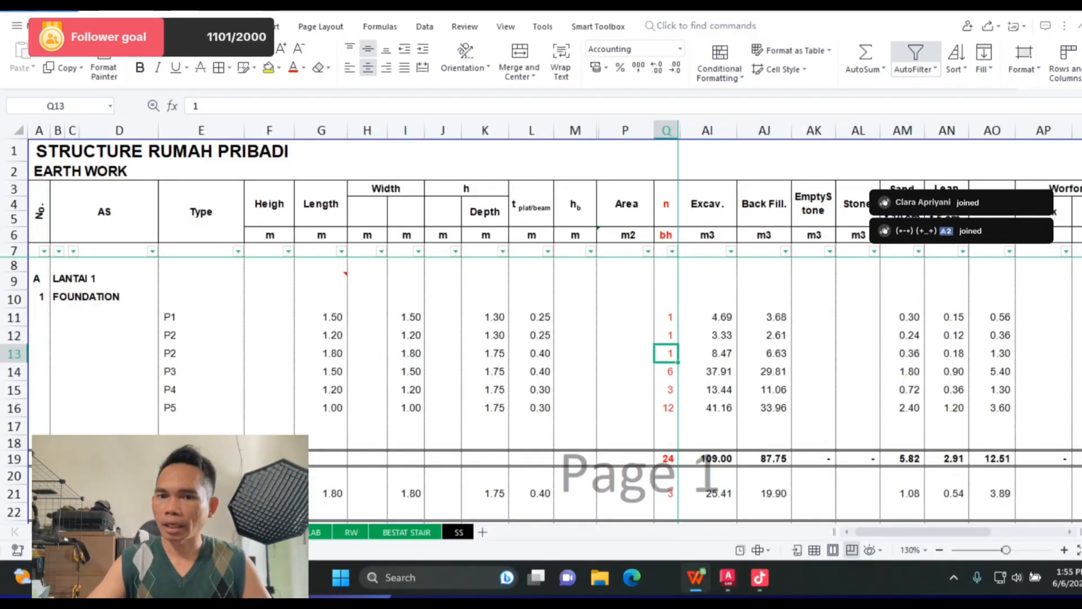
Step: Review P2's calculated quantities along row 12, from excavation to the formwork and rebar columns
key("Up")
key("Right")
key("Right")
key("Right")
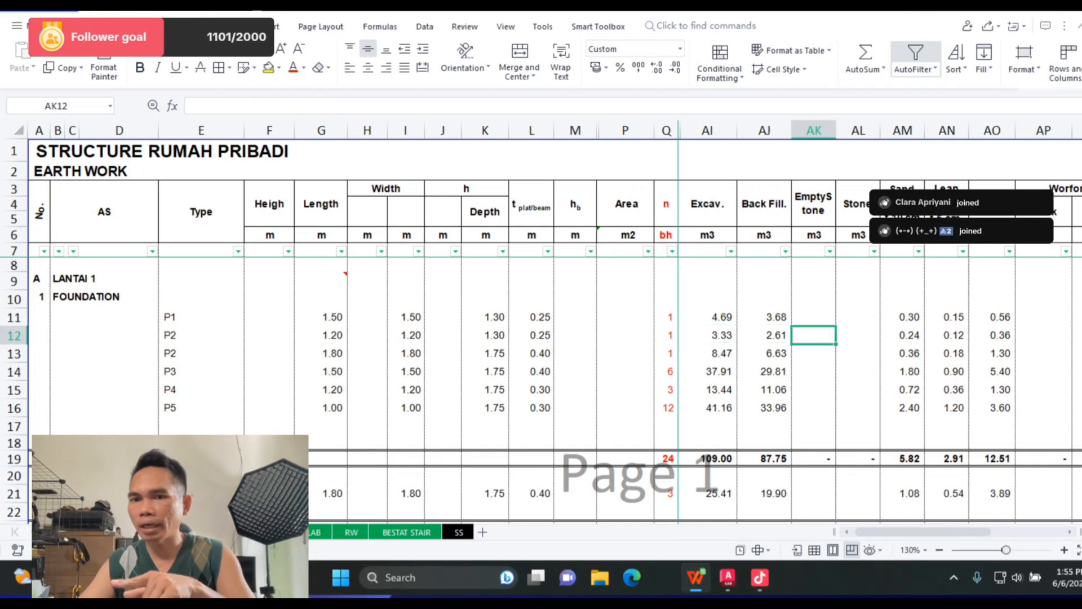
key("Right")
key("Right")
key("Right")
key("Right")
key("Right")
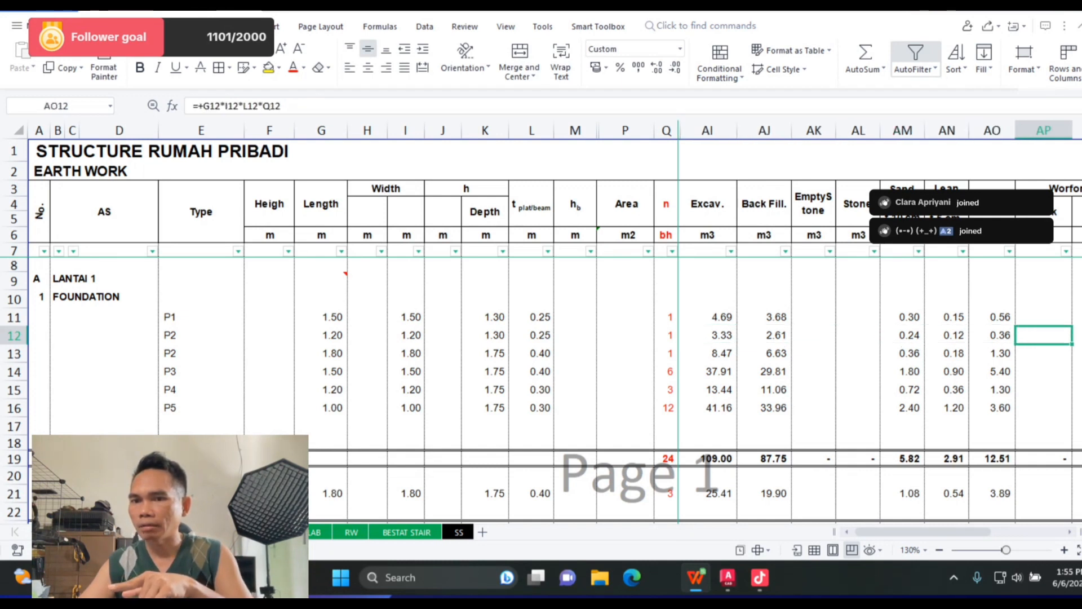
key("Right")
key("Right")
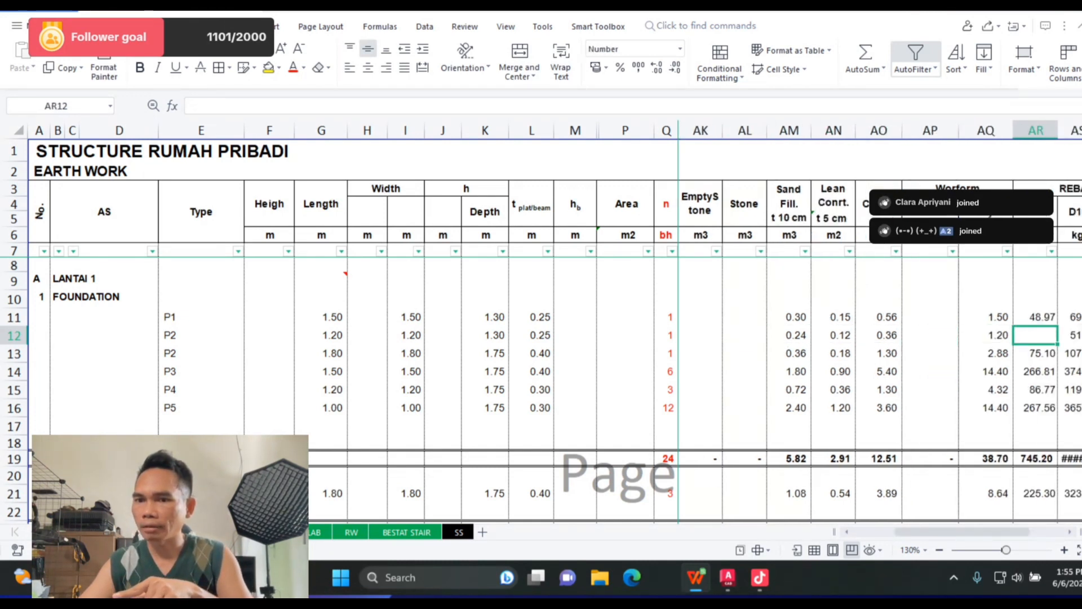
Step: Check P2's formwork formula in AQ12 and go to P1's formwork cell in AQ11
key("Left")
key("Left")
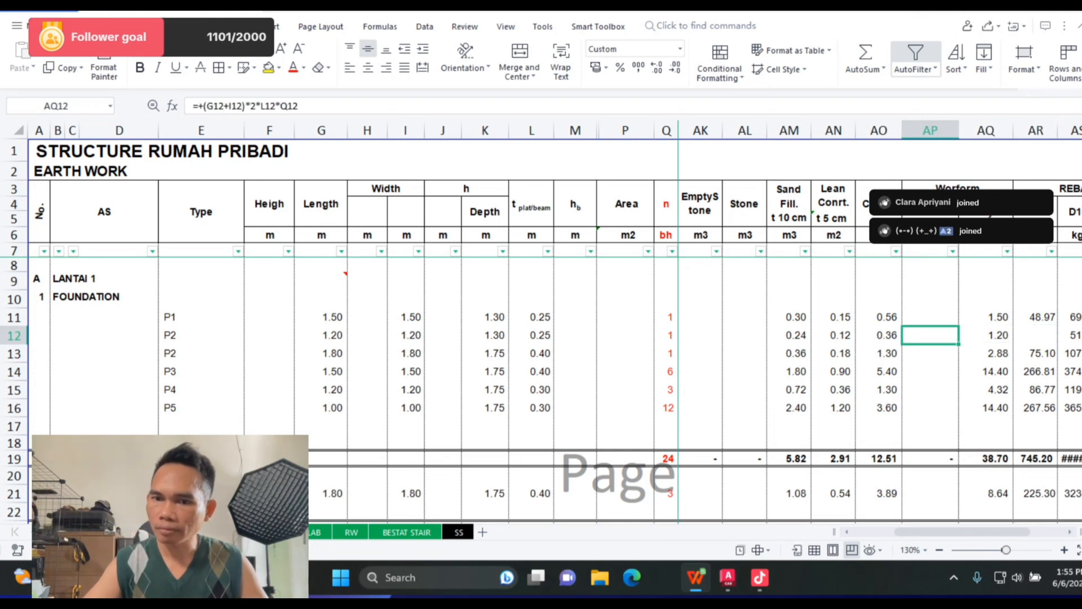
key("Left")
key("Up")
key("Right")
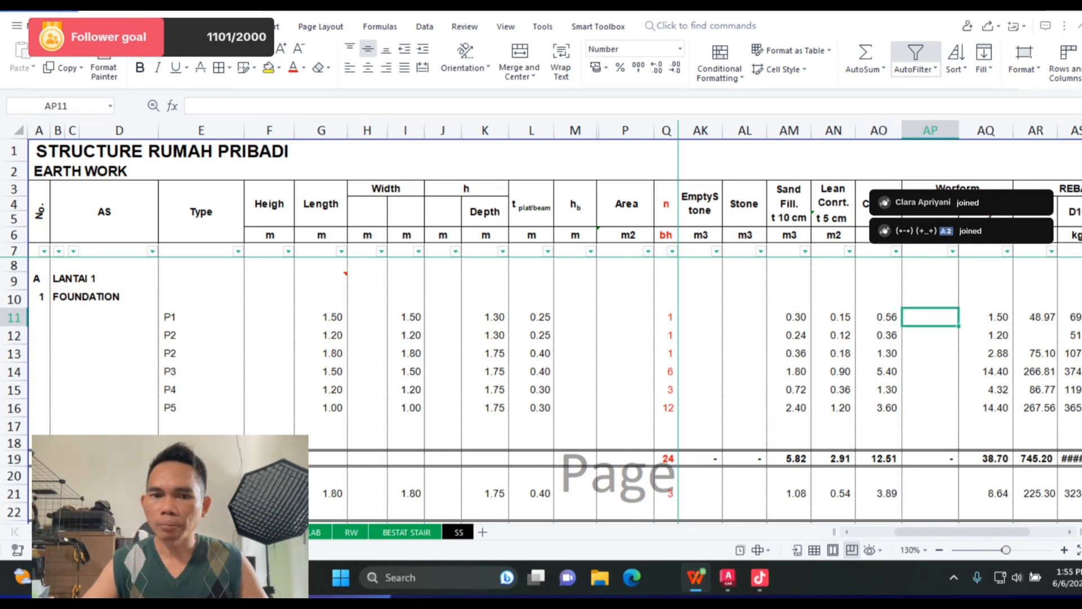
Step: Review P1's formulas in row 11 from the rebar cells back to concrete, ending at the formwork cell AQ11
key("Right")
key("Right")
key("Right")
key("Right")
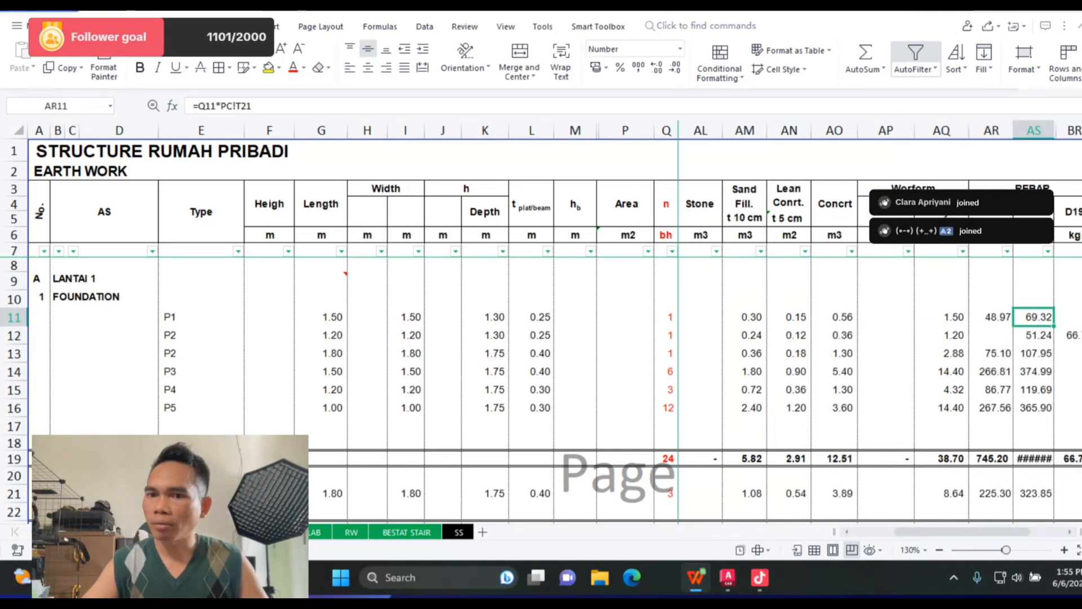
key("Left")
key("Left")
key("Left")
key("Left")
key("Left")
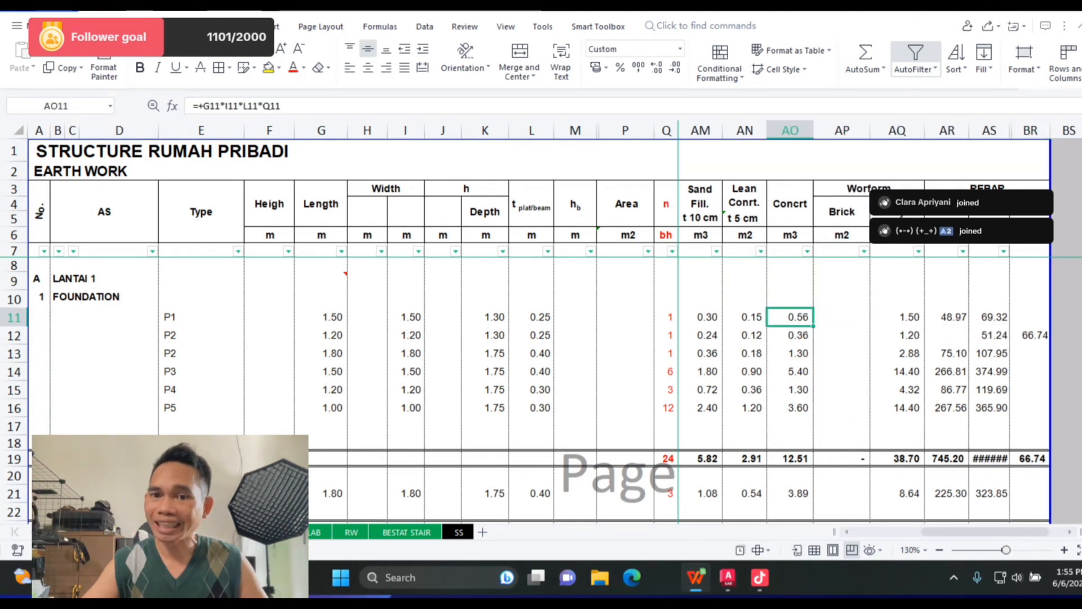
key("Right")
key("Right")
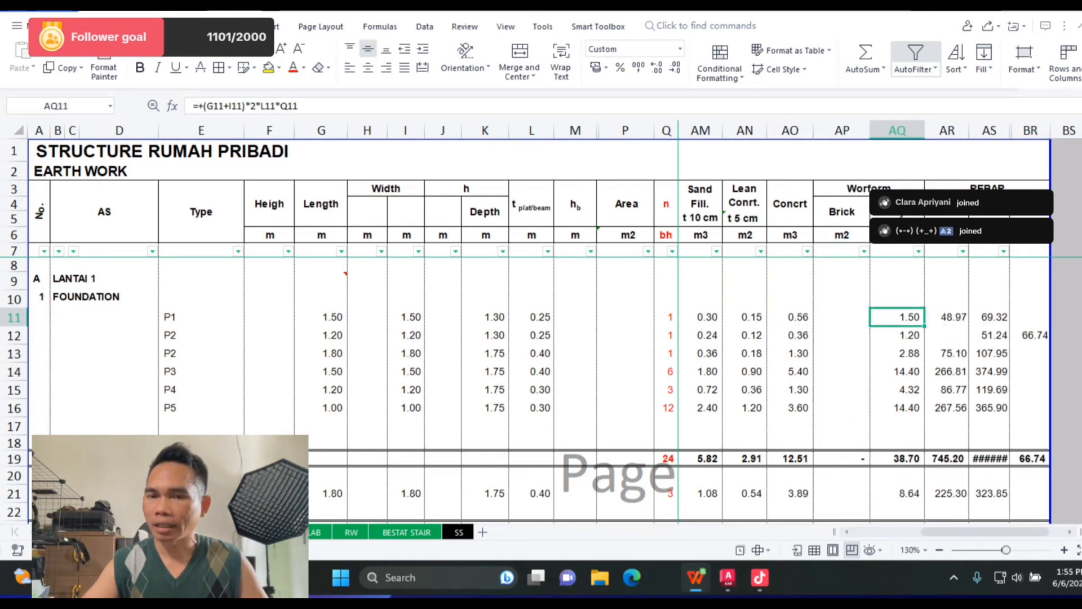
Step: Check the formwork column's heading above AQ11 and return to P1's formwork cell
key("Up")
key("Up")
key("Up")
key("Up")
key("Up")
key("Up")
key("Up")
key("Up")
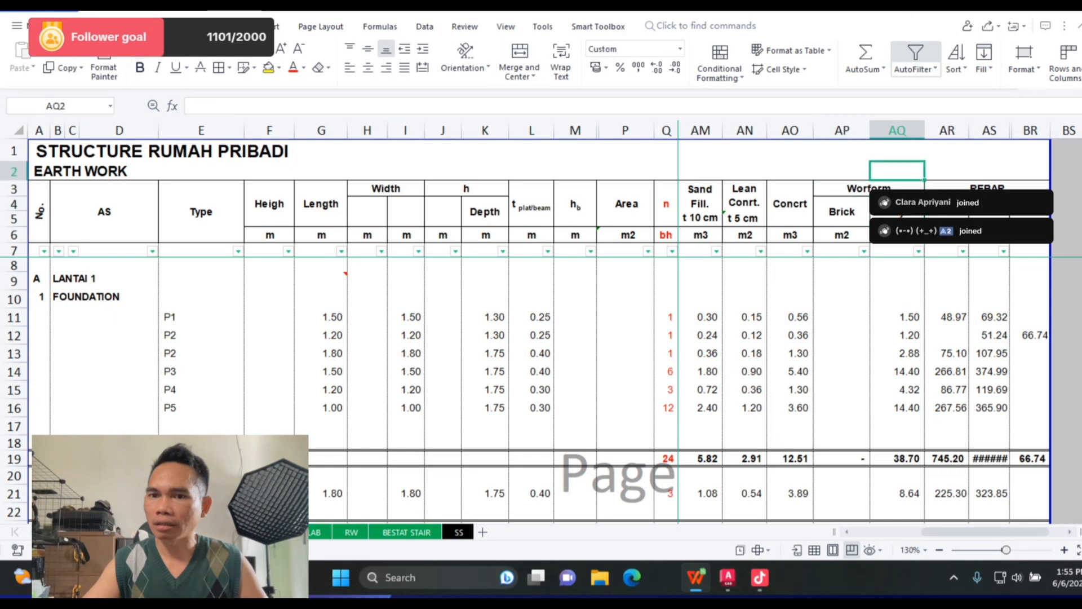
key("Down")
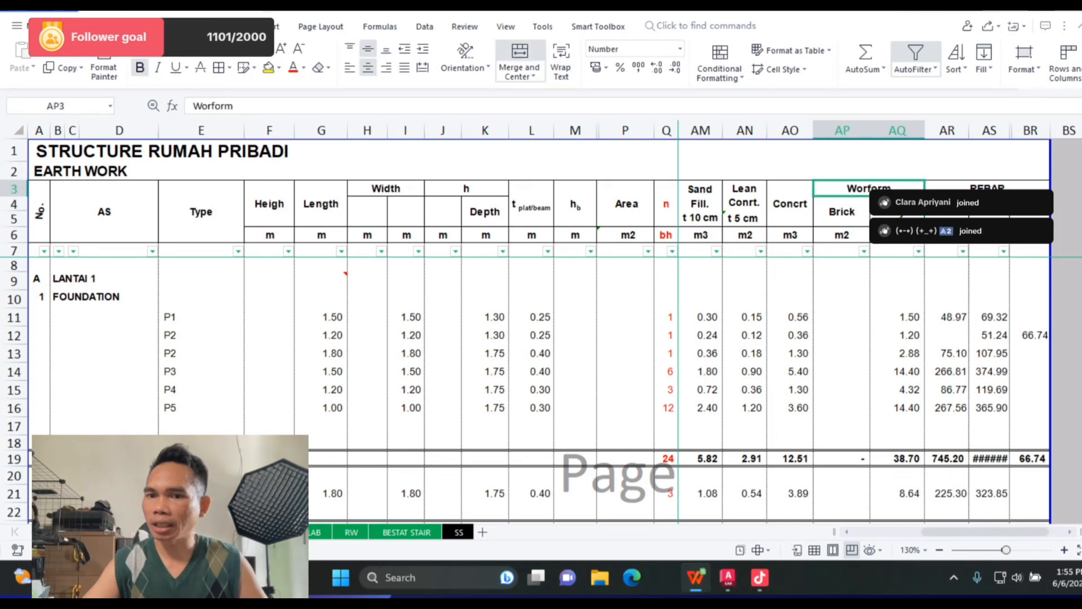
key("Down")
key("Down")
key("Down")
key("Down")
key("Down")
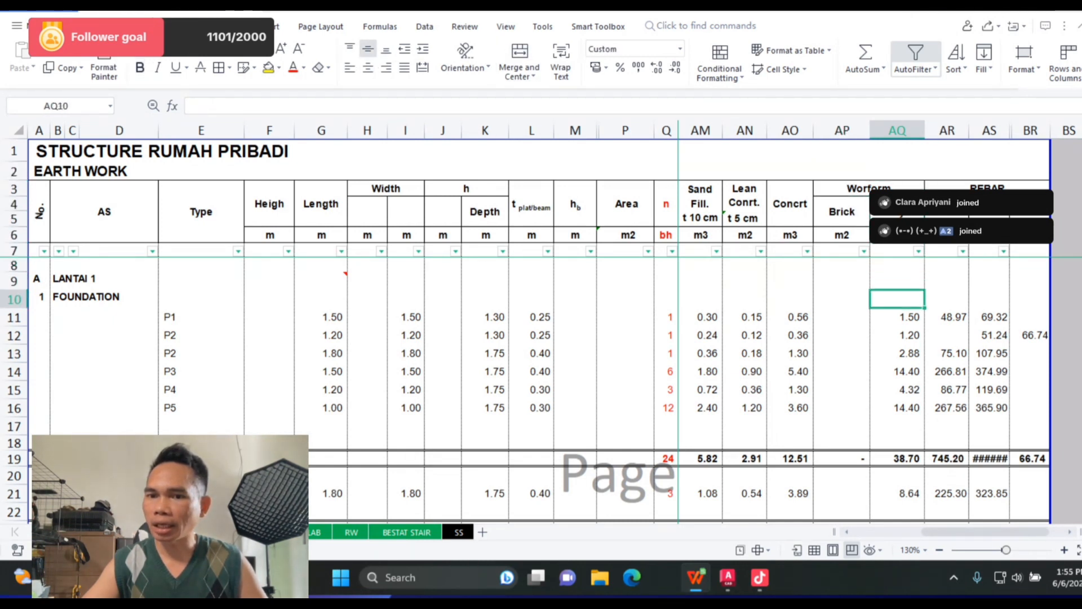
key("Down")
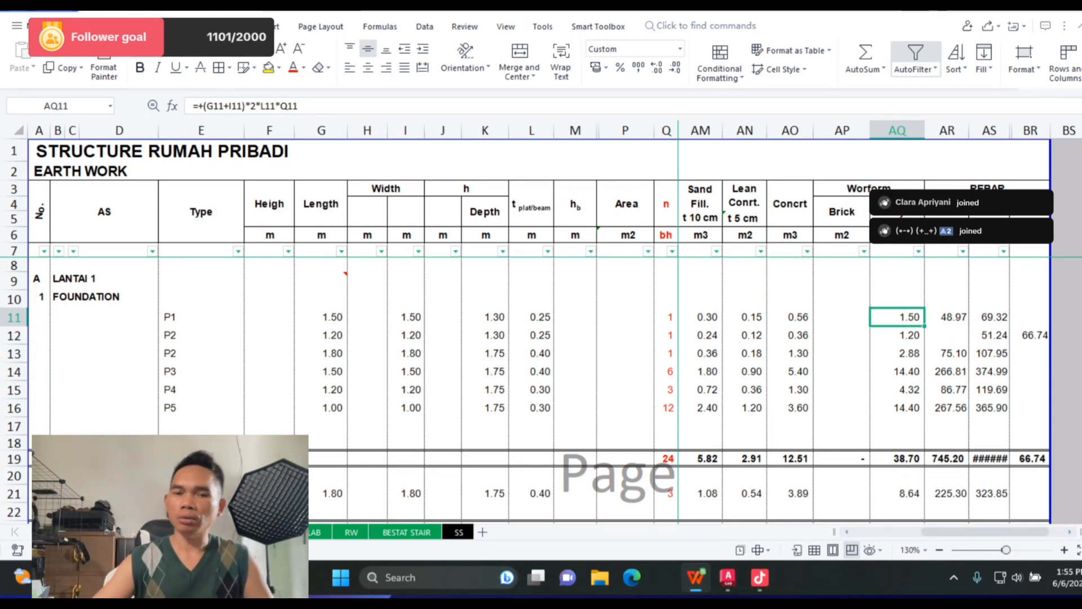
Step: Compare P1's brick and plywood formwork cells and trace which cells the AQ11 formula references
left_click(841, 317)
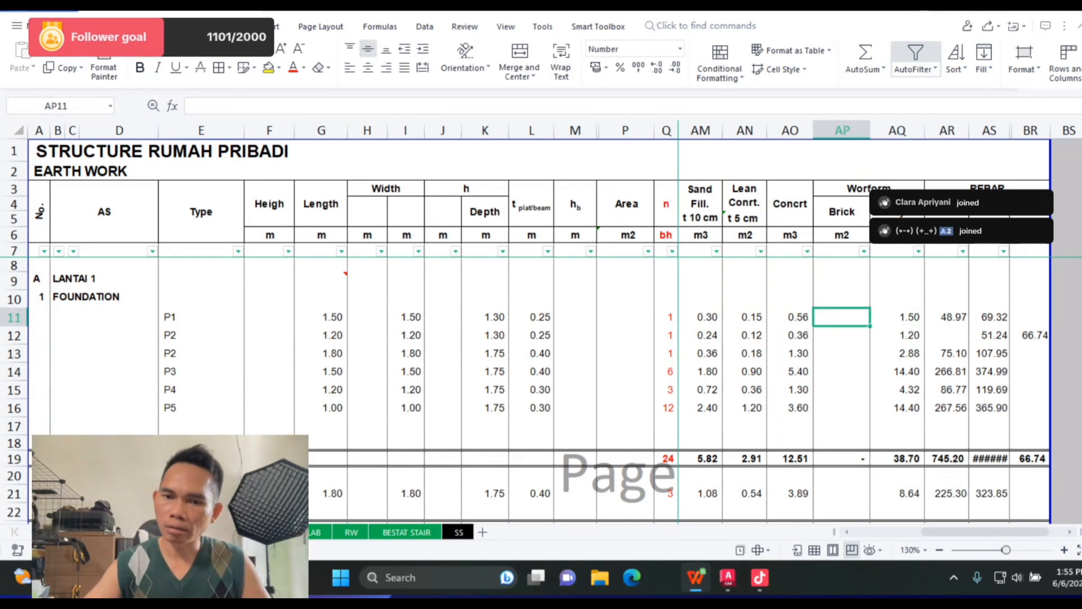
left_click(897, 316)
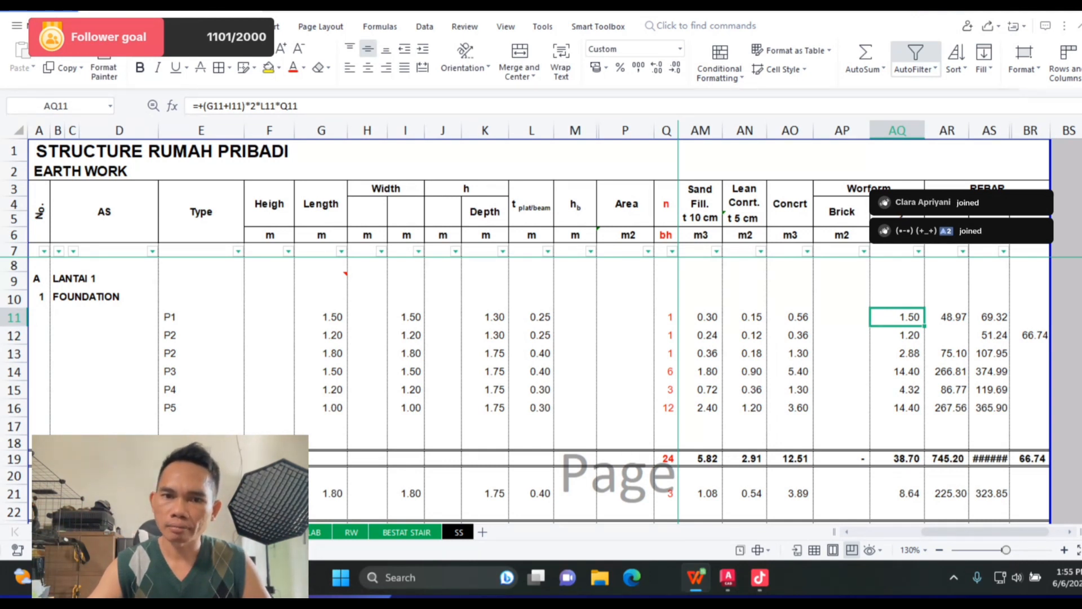
key("F2")
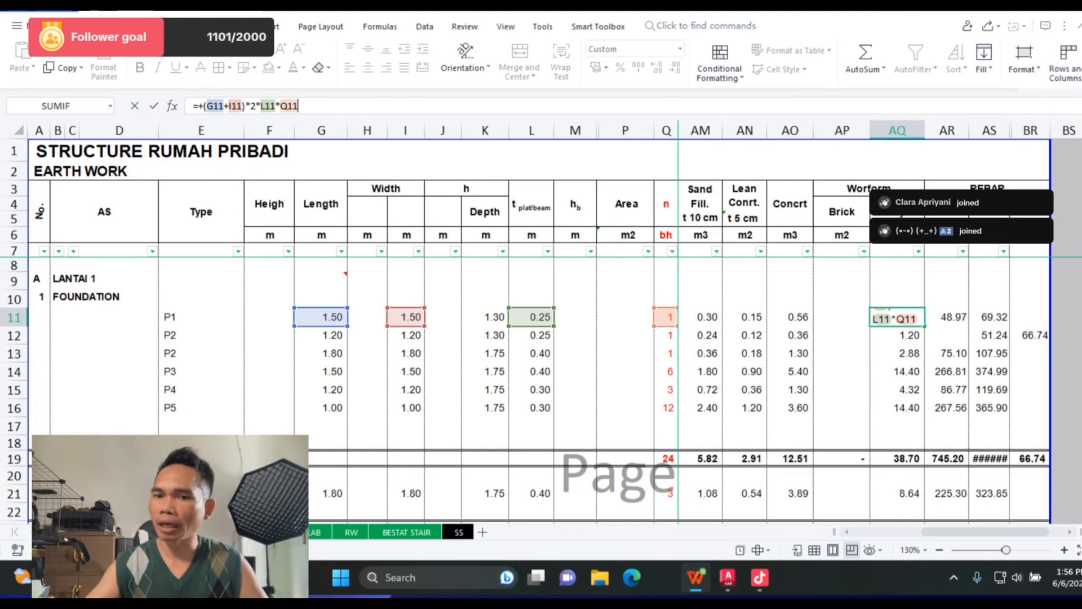
key("Return")
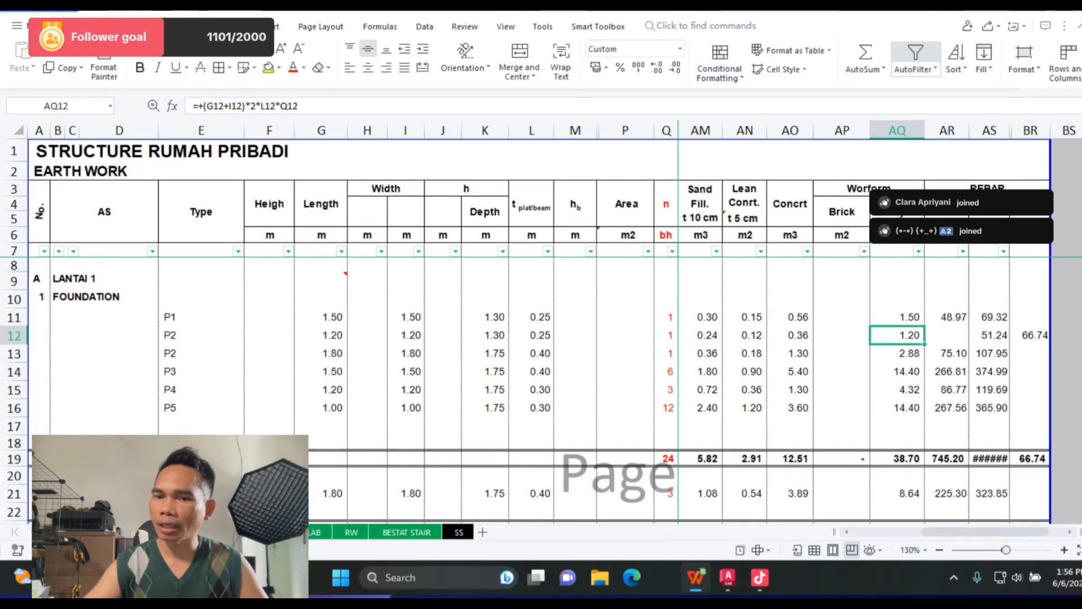
Step: Compare P1's rebar formulas in AR11 and AS11
key("Up")
key("Right")
key("Right")
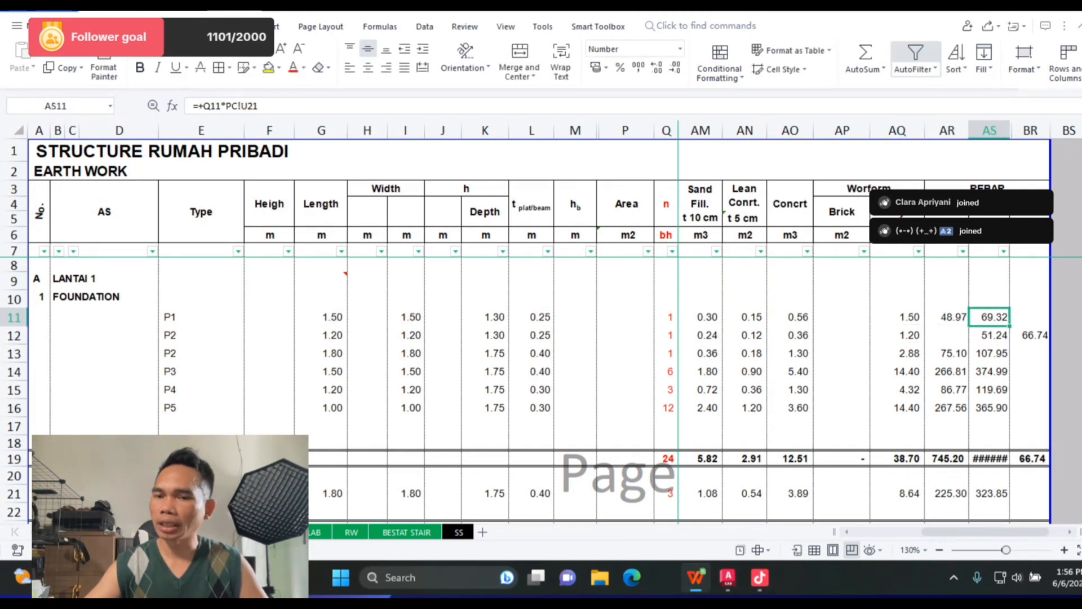
key("Left")
key("Right")
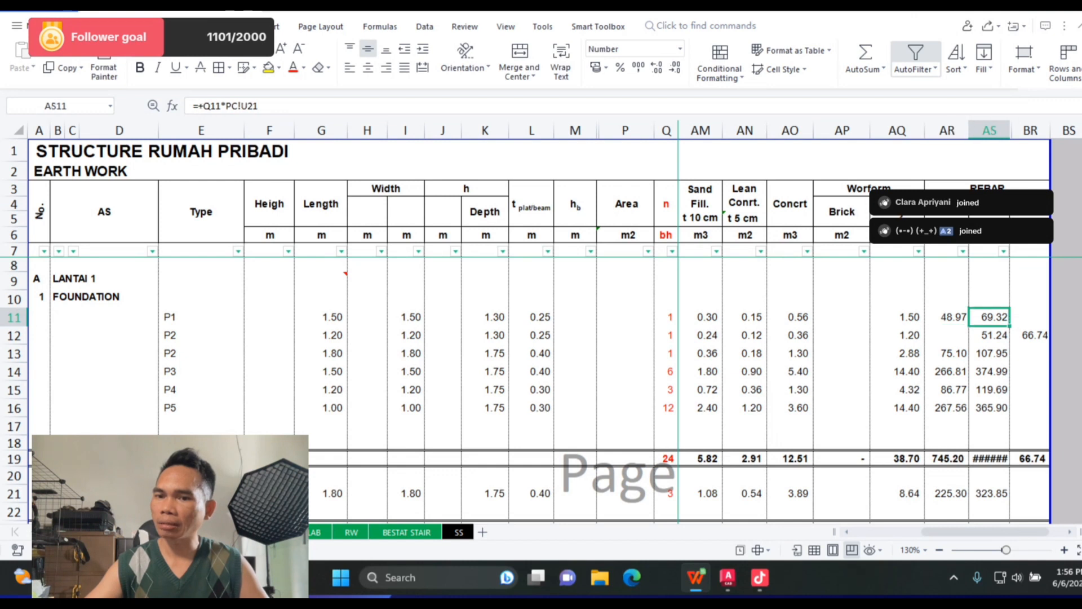
key("Left")
key("Right")
key("Left")
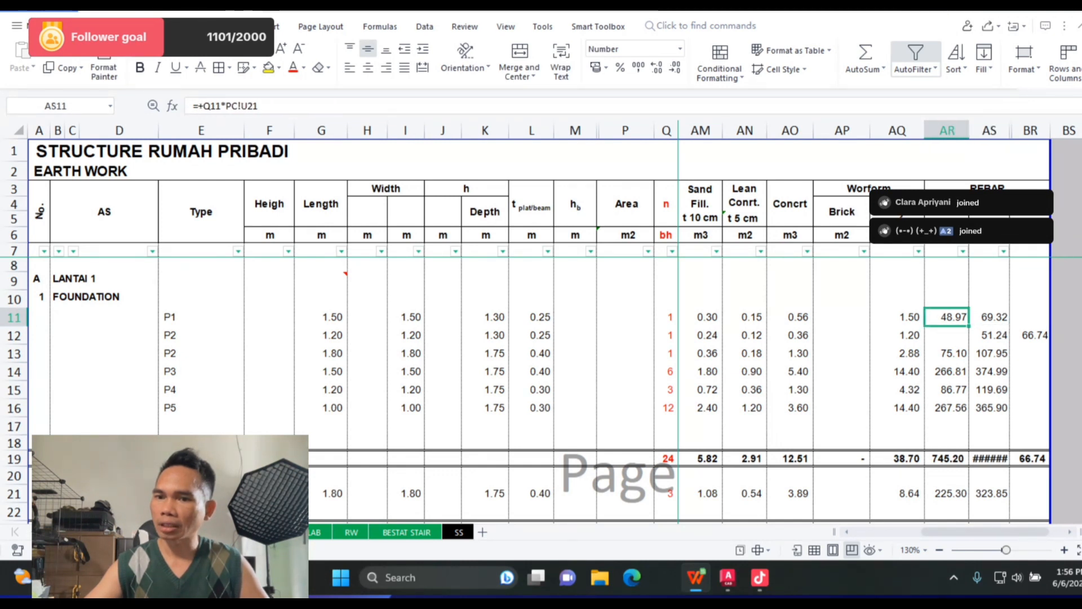
Step: Highlight the foundation rebar cells AR11:BR16 in yellow
key("shift+Right")
key("shift+Down")
key("shift+Down")
key("shift+Down")
key("shift+Down")
key("shift+Down")
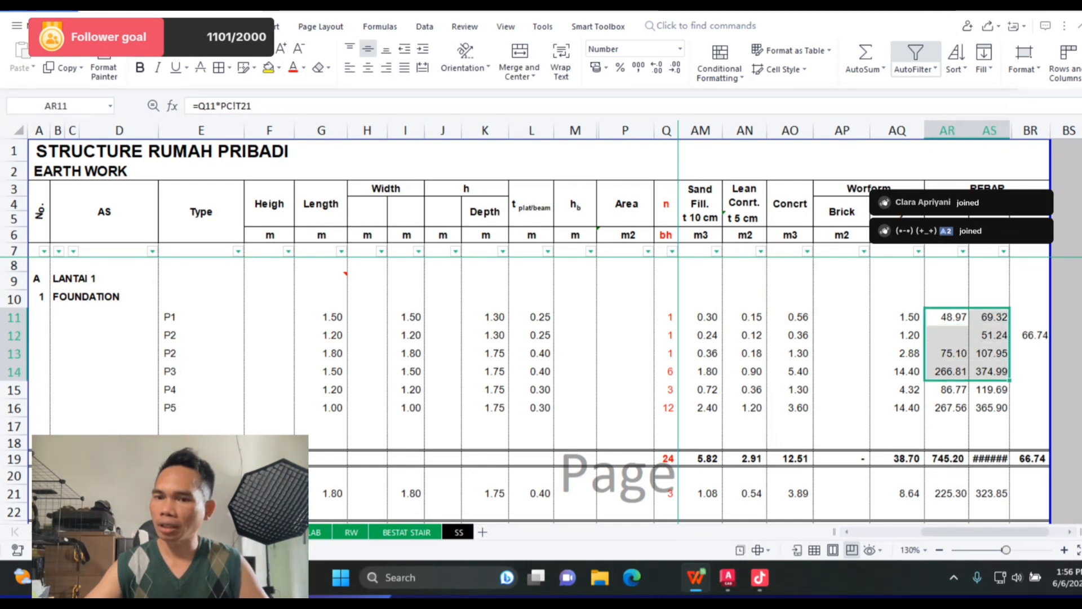
key("shift+Right")
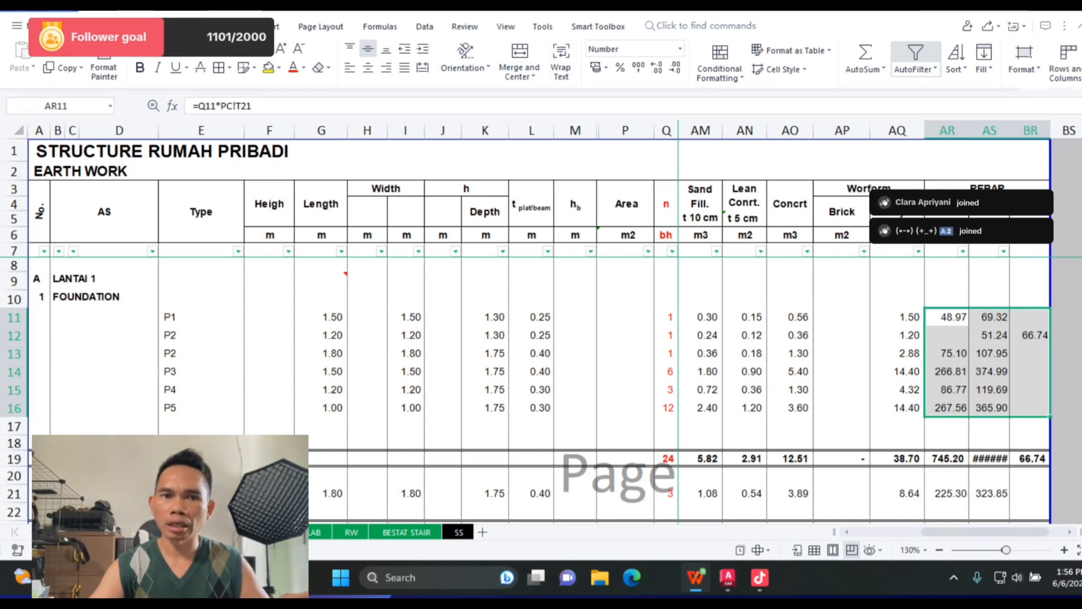
left_click(268, 67)
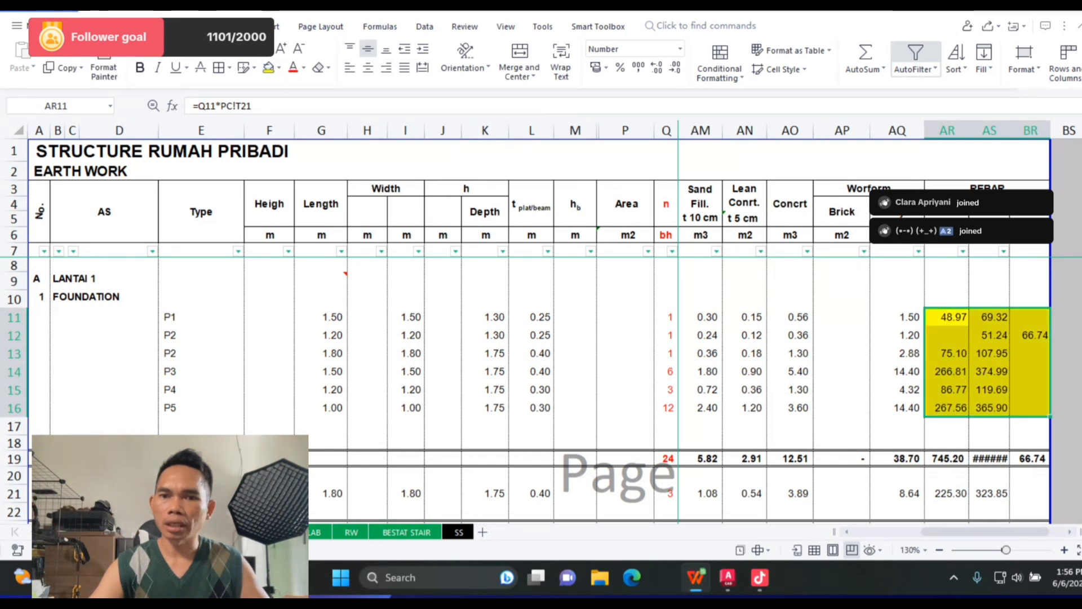
left_click(896, 281)
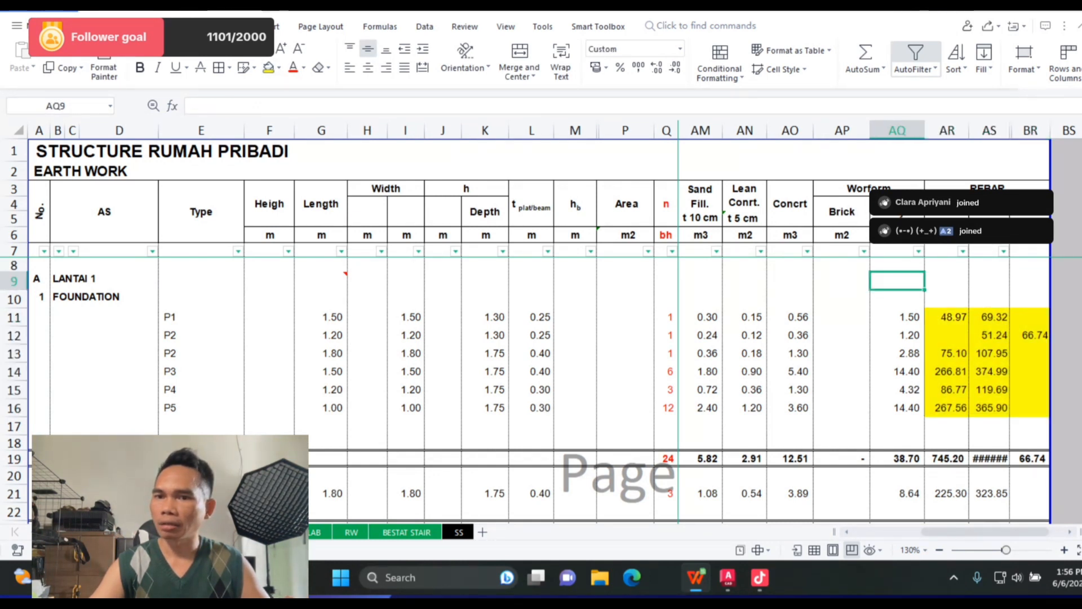
Step: Fill the entire rebar columns AR through BR with yellow and bring the backfill to formwork columns back into view
left_click_drag(947, 130, 1032, 130)
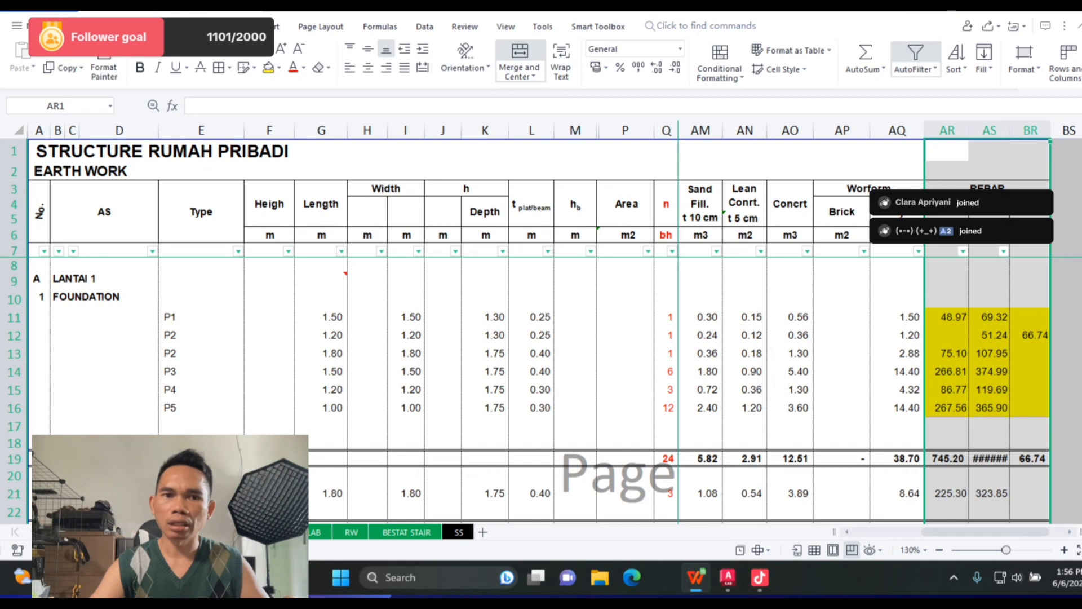
left_click(269, 67)
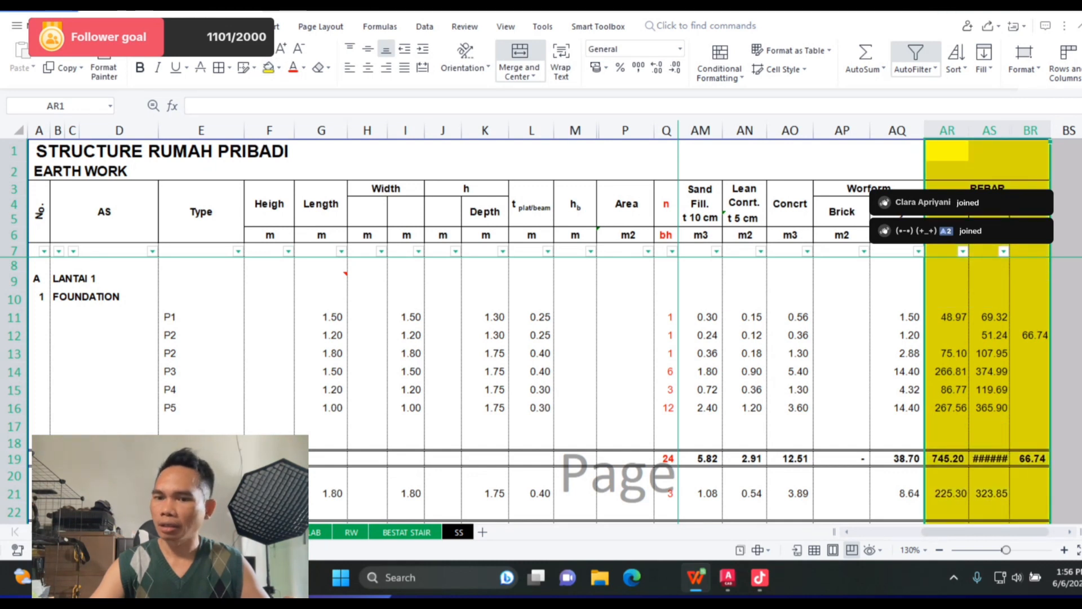
left_click_drag(984, 531, 931, 532)
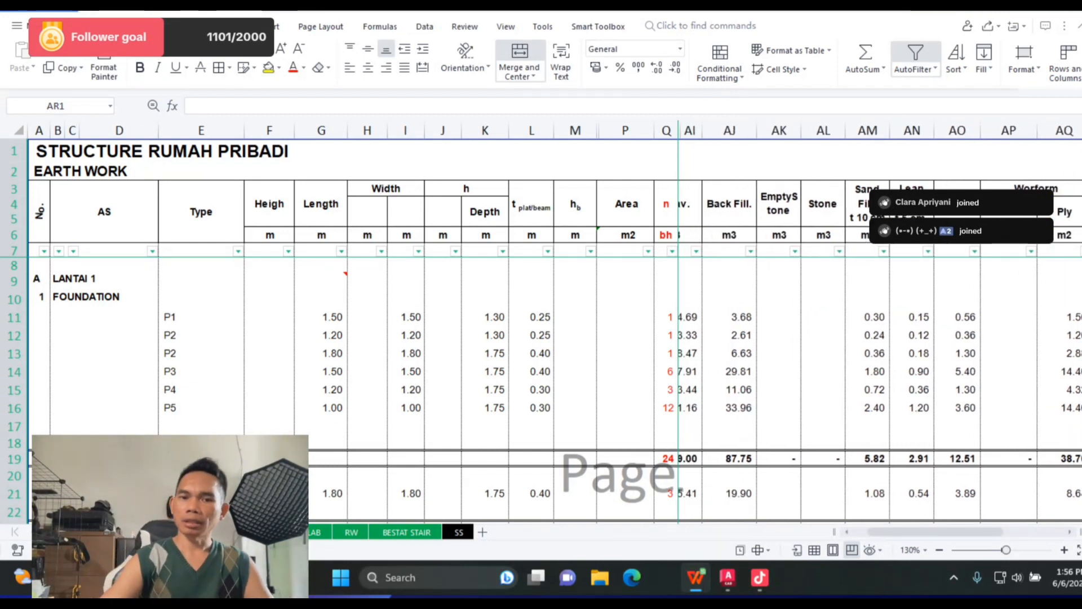
left_click_drag(931, 531, 935, 531)
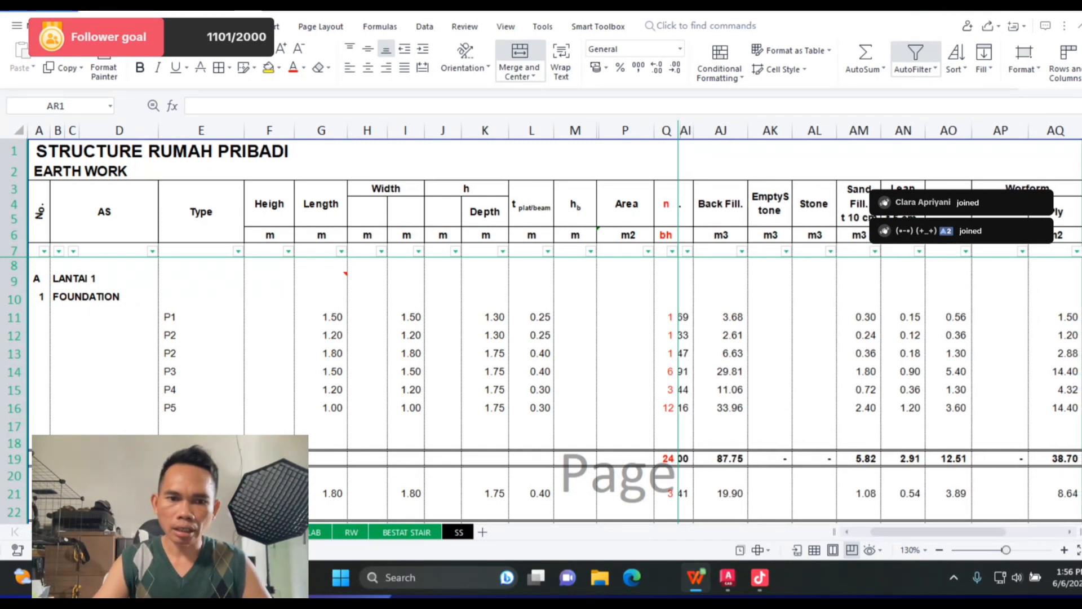
Step: Rename the second P2 foundation type, in cell E13, as P2a and move to its length cell
double_click(202, 353)
type("a")
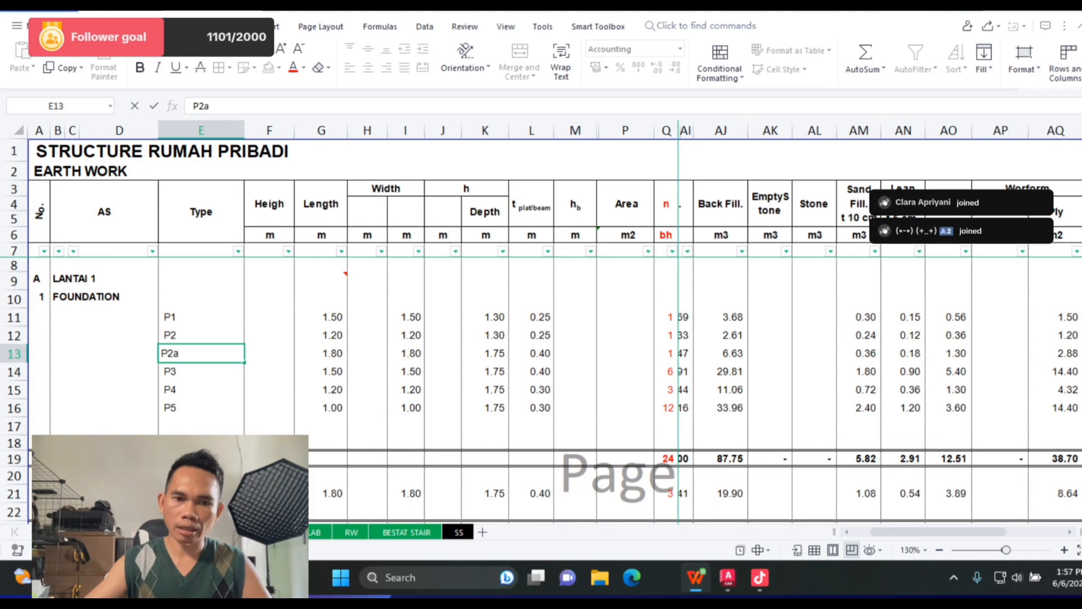
key("Return")
key("Up")
key("Right")
key("Right")
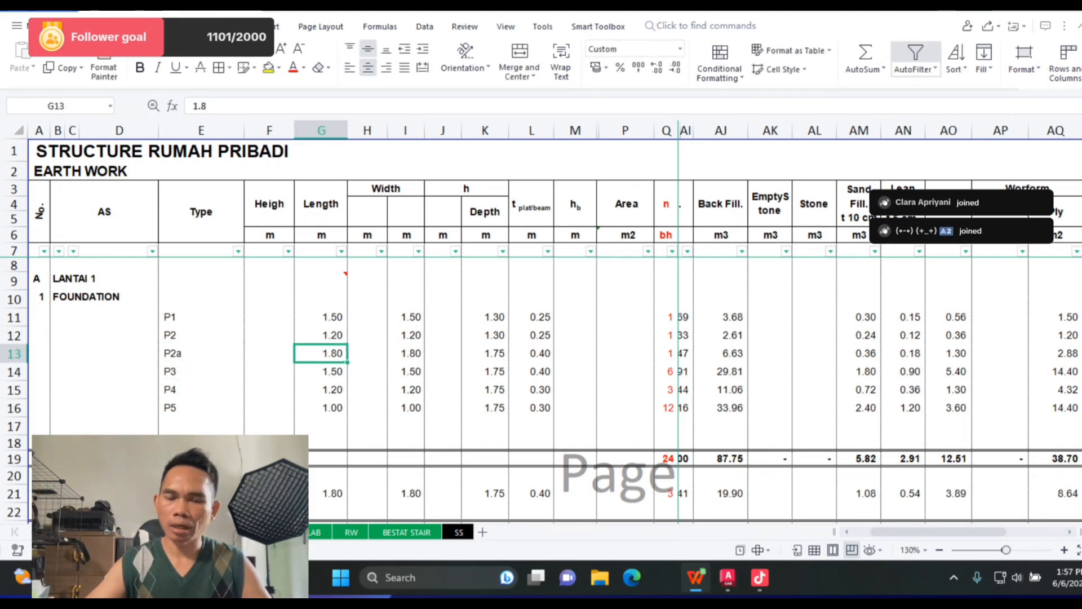
Step: Switch to AutoCAD and examine the P2A footing's size, thickness, plan and sections in the foundation detail table
key("alt+Tab")
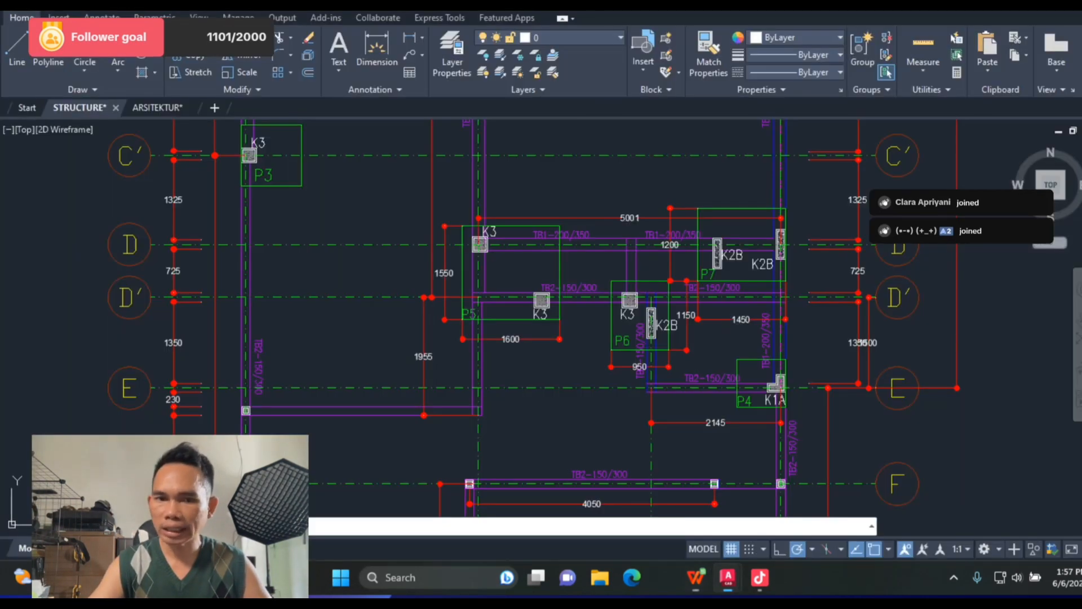
scroll(674, 362, "down", 6)
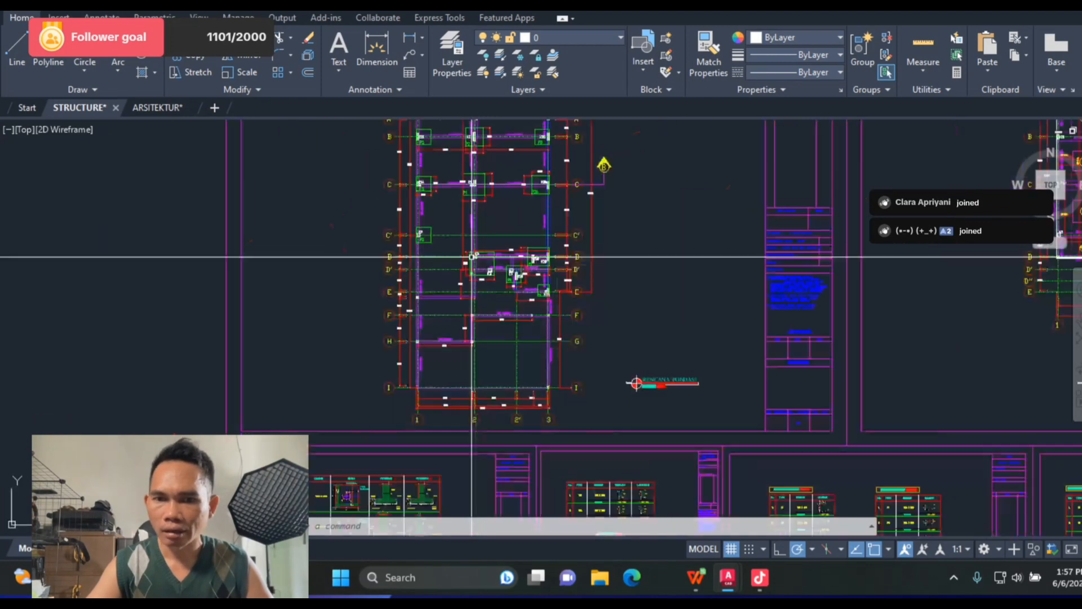
scroll(459, 367, "up", 6)
scroll(535, 415, "up", 6)
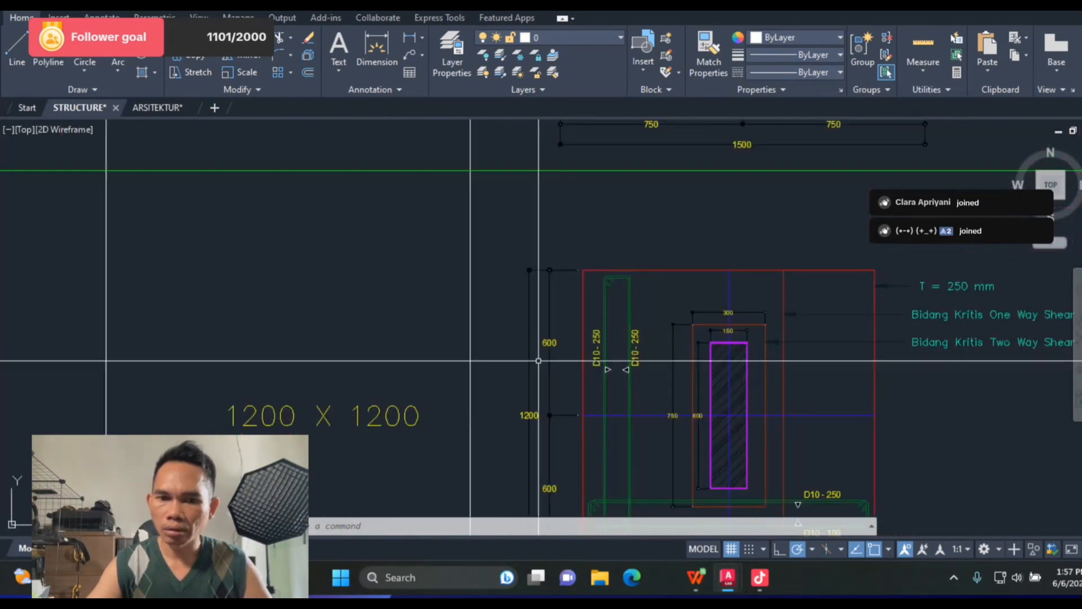
scroll(527, 338, "down", 6)
scroll(478, 427, "up", 5)
scroll(234, 346, "down", 4)
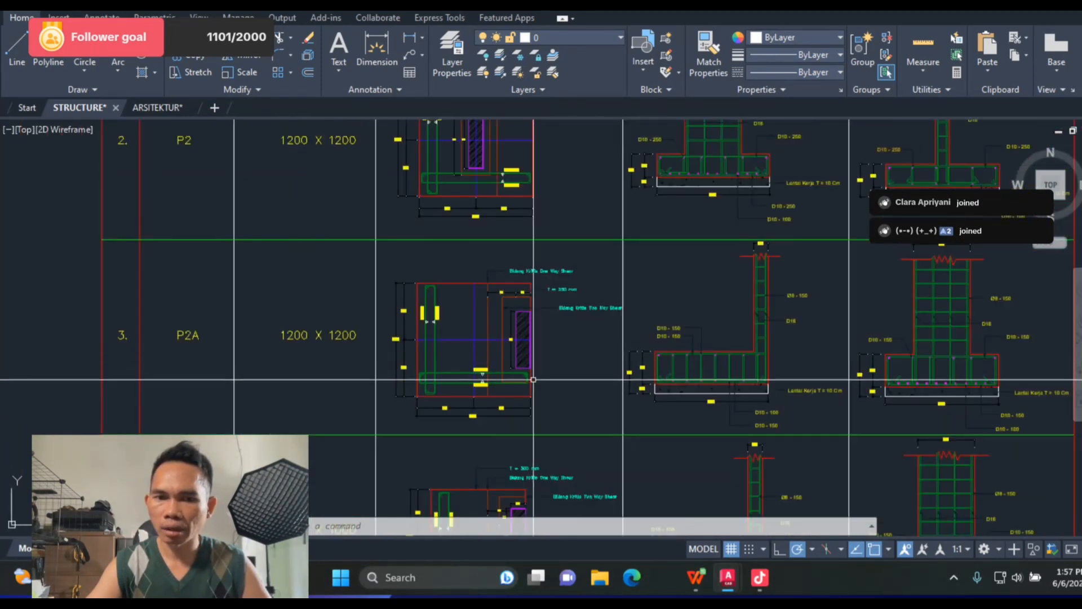
scroll(533, 379, "up", 5)
scroll(533, 378, "down", 4)
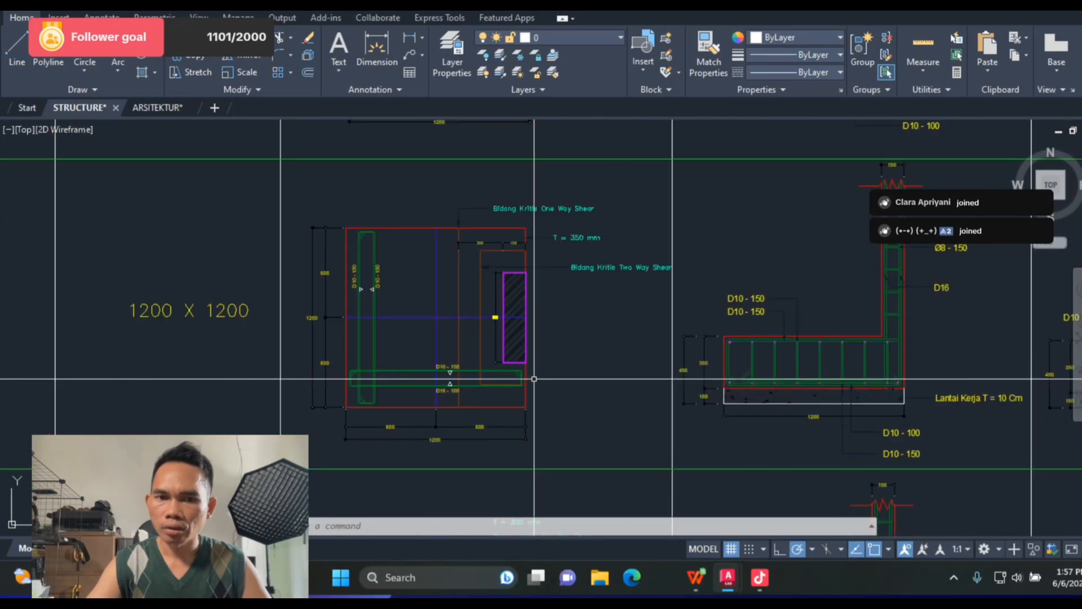
scroll(520, 349, "up", 2)
scroll(521, 349, "up", 2)
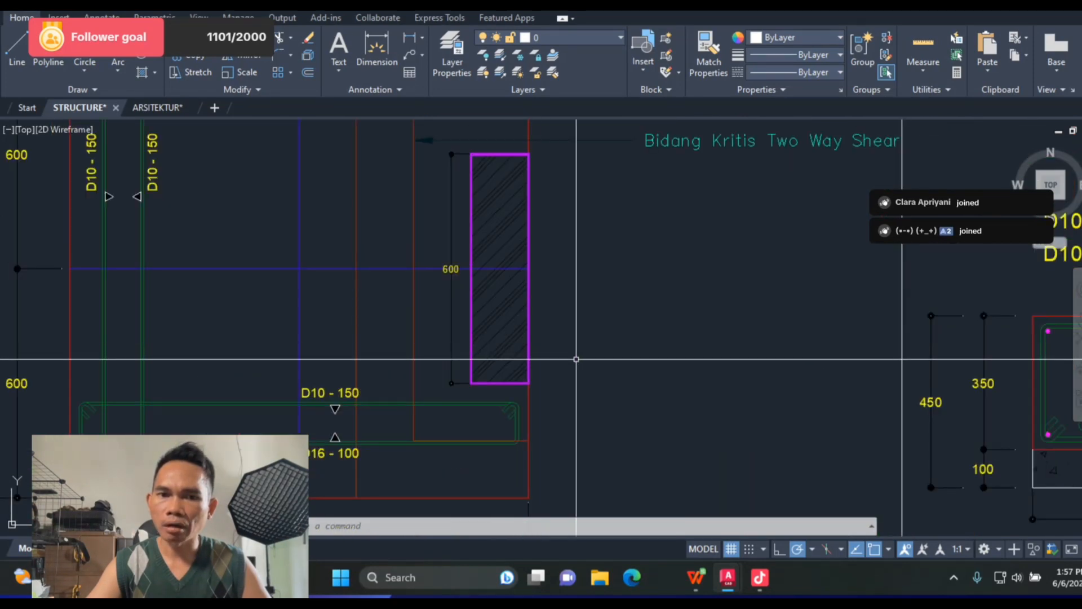
scroll(588, 346, "down", 6)
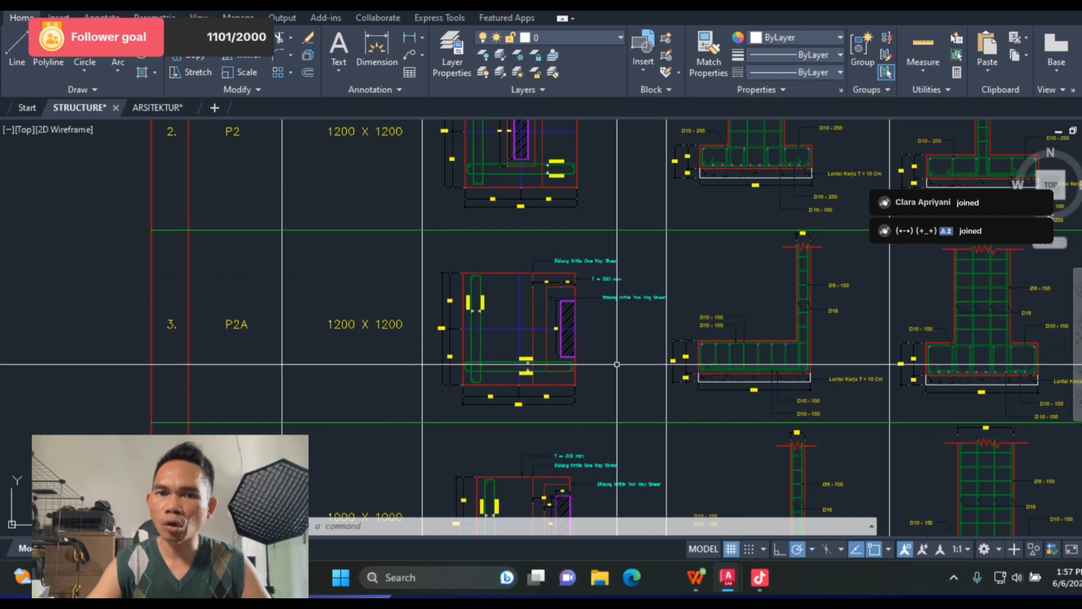
scroll(616, 364, "up", 2)
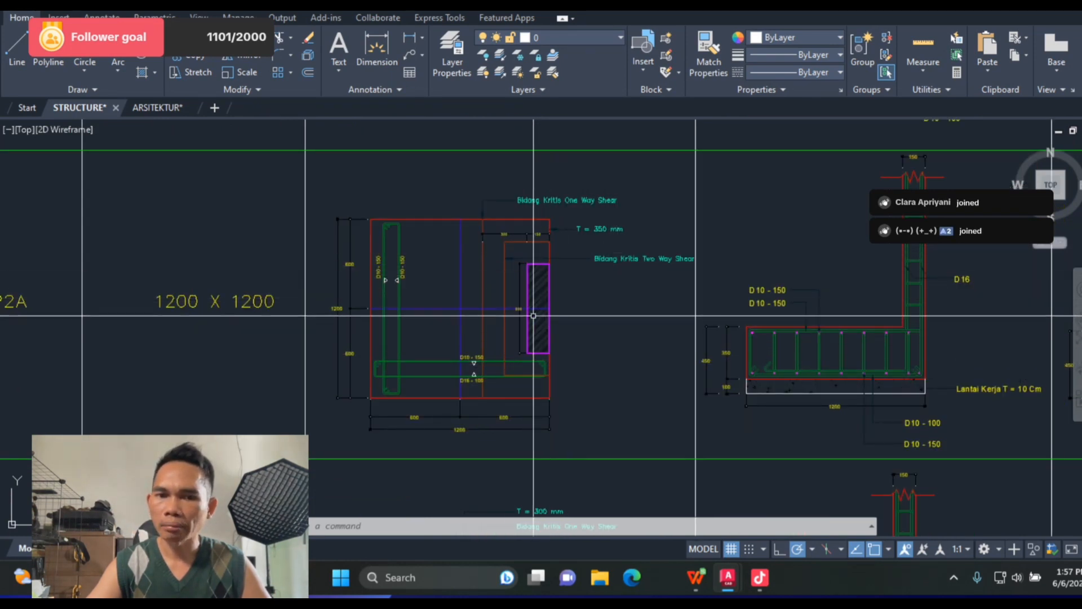
Step: Examine the P2 and P1 footing details for comparison with P2A in the foundation detail table
scroll(575, 337, "down", 5)
scroll(569, 243, "up", 4)
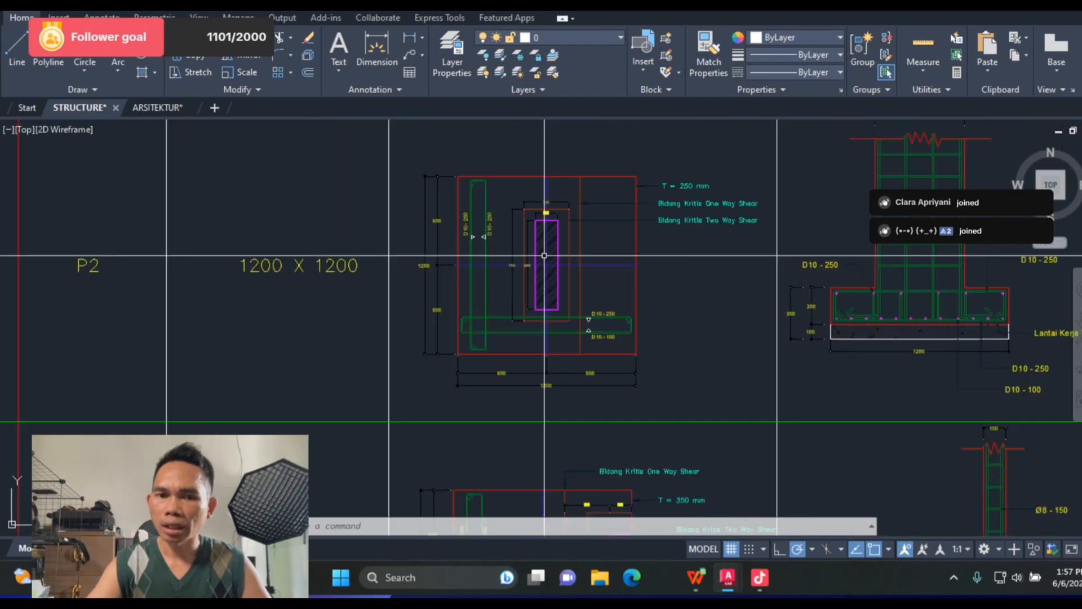
scroll(530, 292, "down", 4)
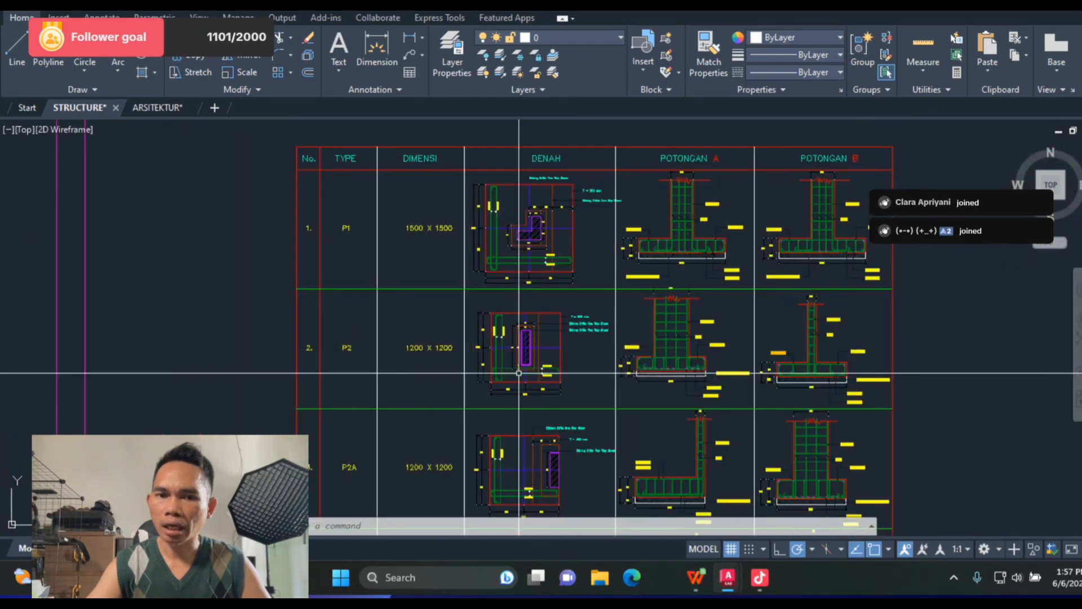
scroll(536, 363, "up", 4)
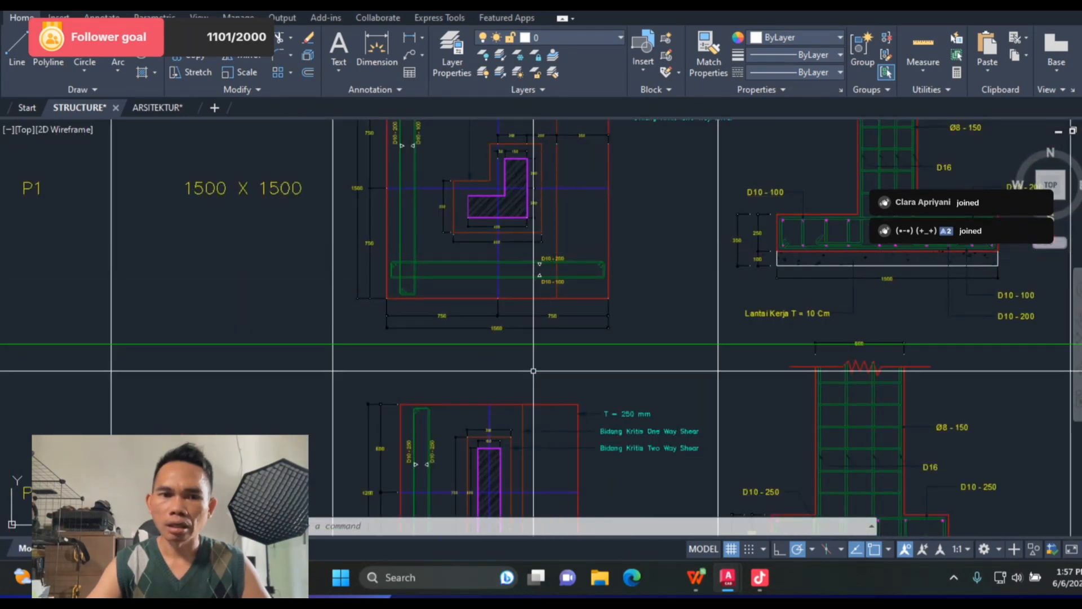
scroll(534, 367, "down", 3)
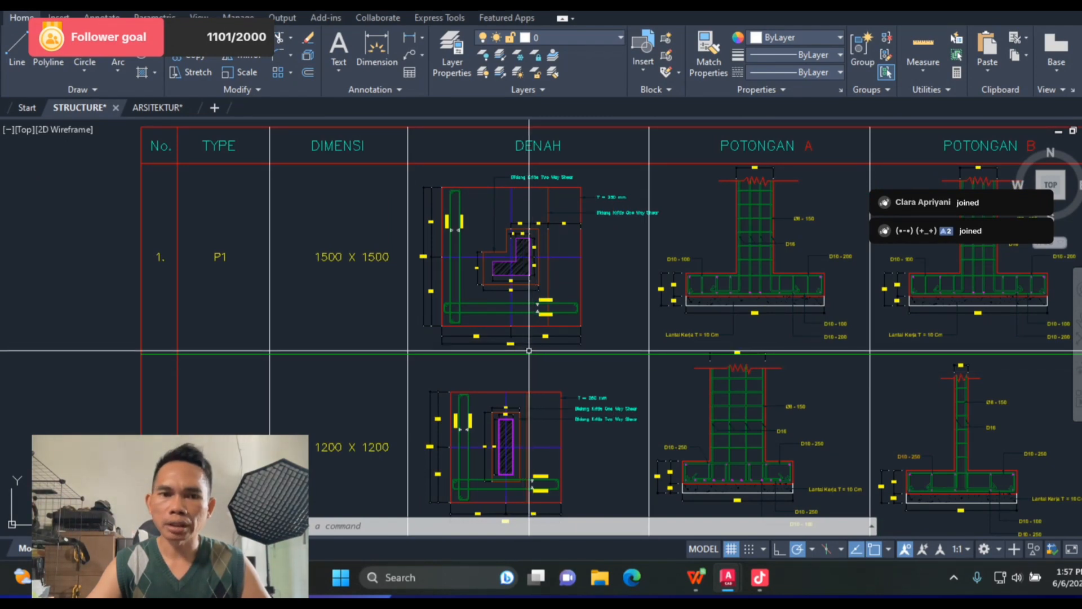
scroll(527, 338, "up", 5)
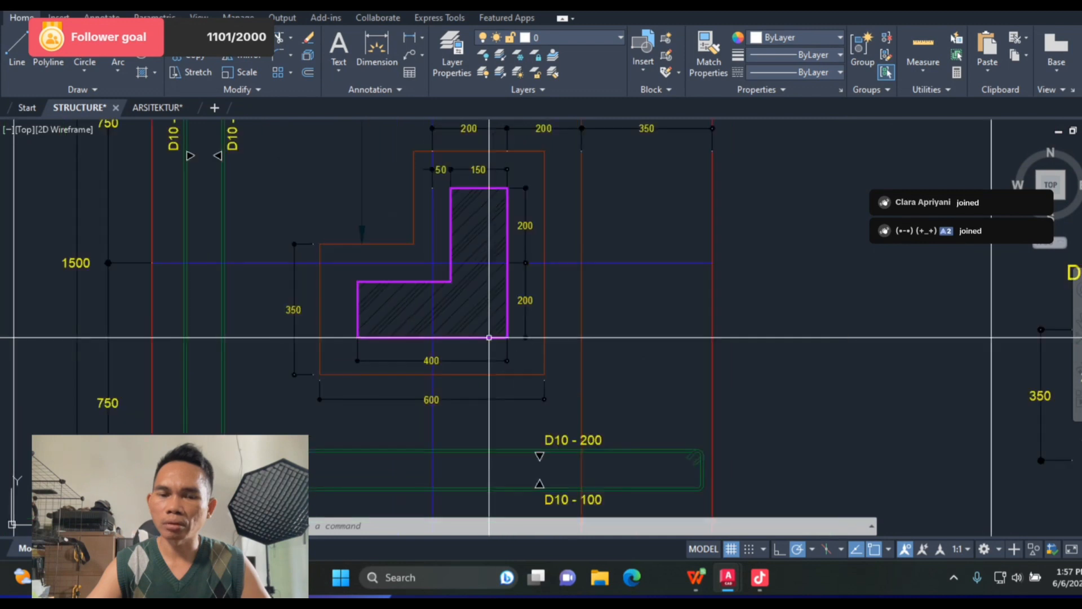
scroll(488, 337, "down", 2)
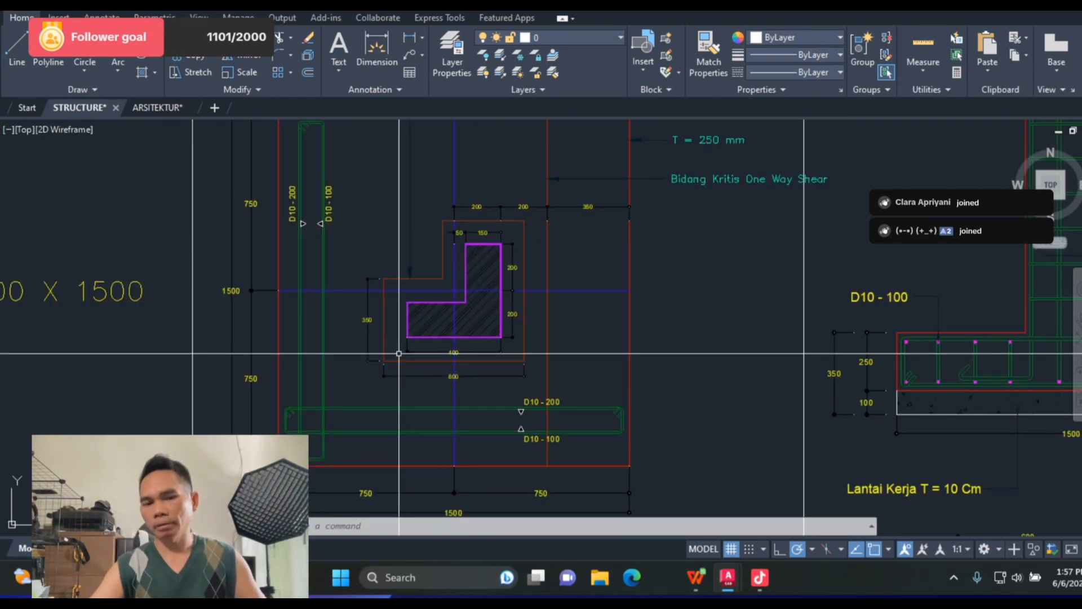
scroll(372, 239, "down", 6)
scroll(374, 237, "up", 6)
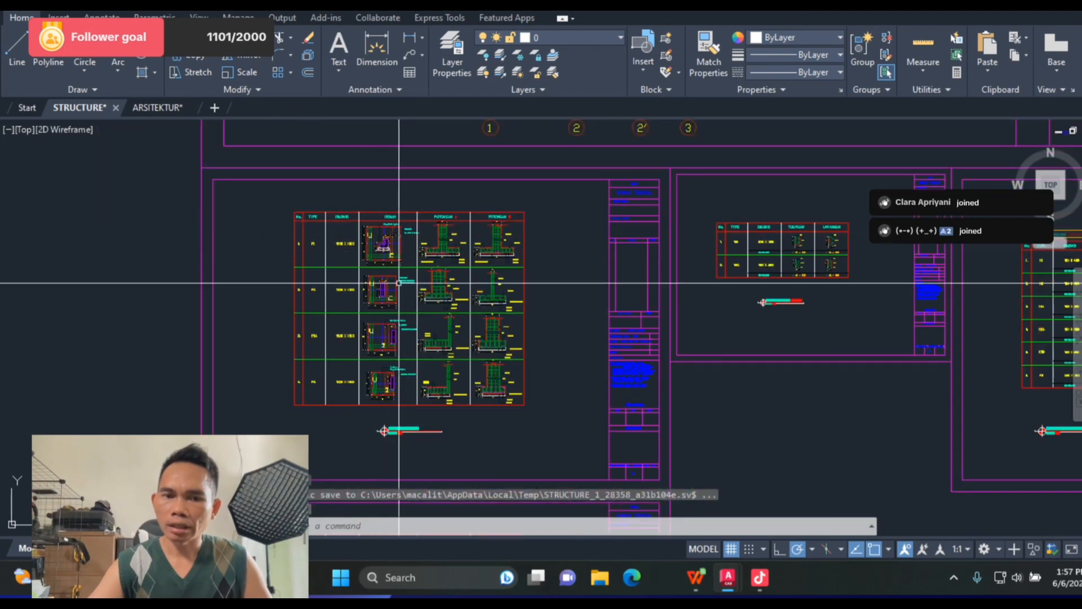
scroll(971, 524, "down", 4)
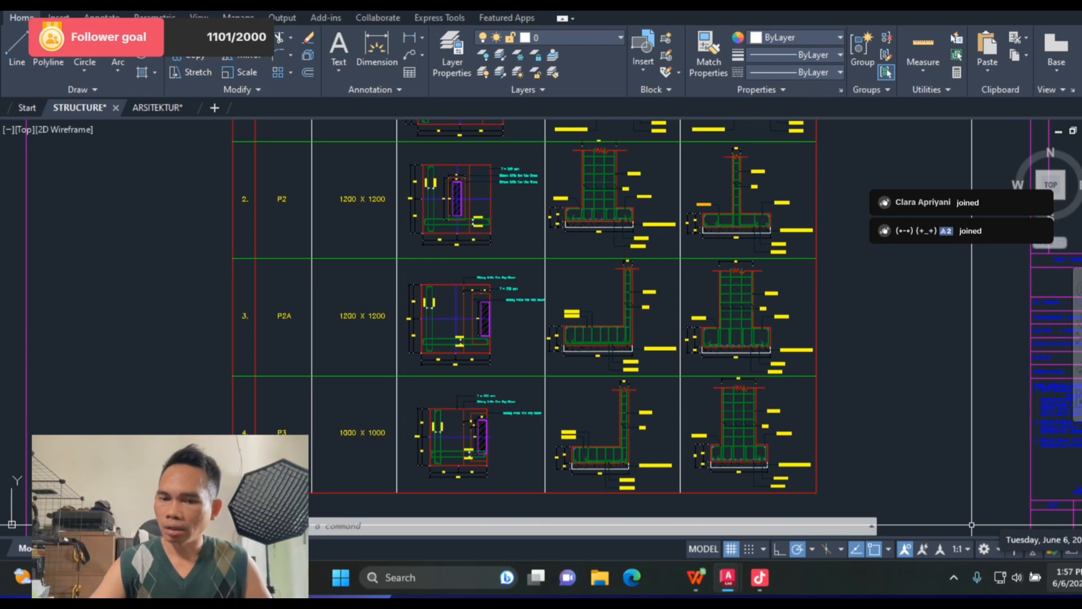
Step: Return to WPS Spreadsheets and set the P2a foundation's length in G13 to 1.2 m
key("alt+Tab")
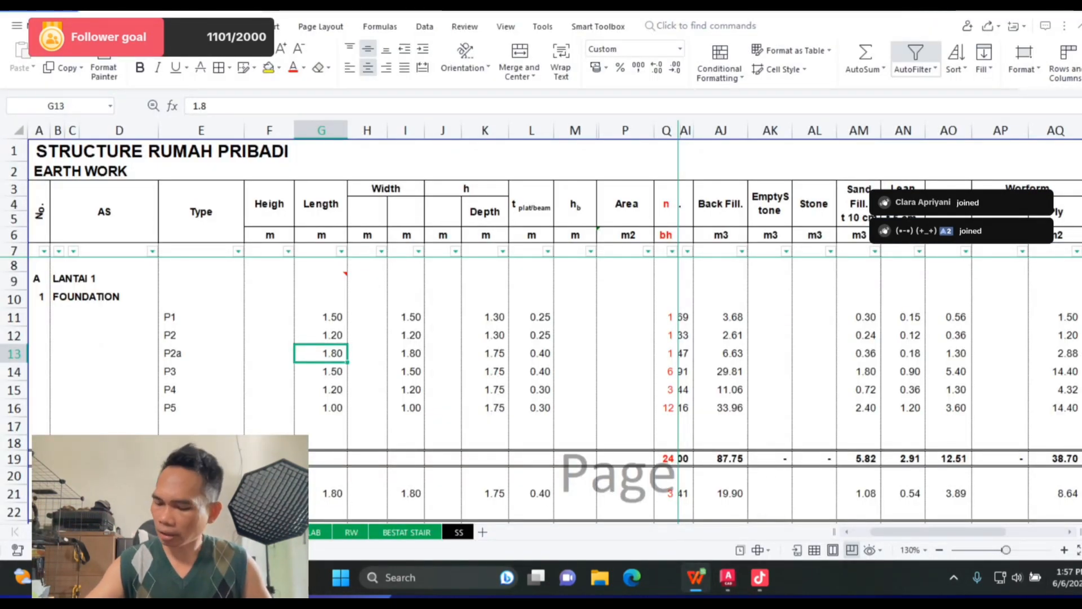
type("1.2")
key("Tab")
type("1.")
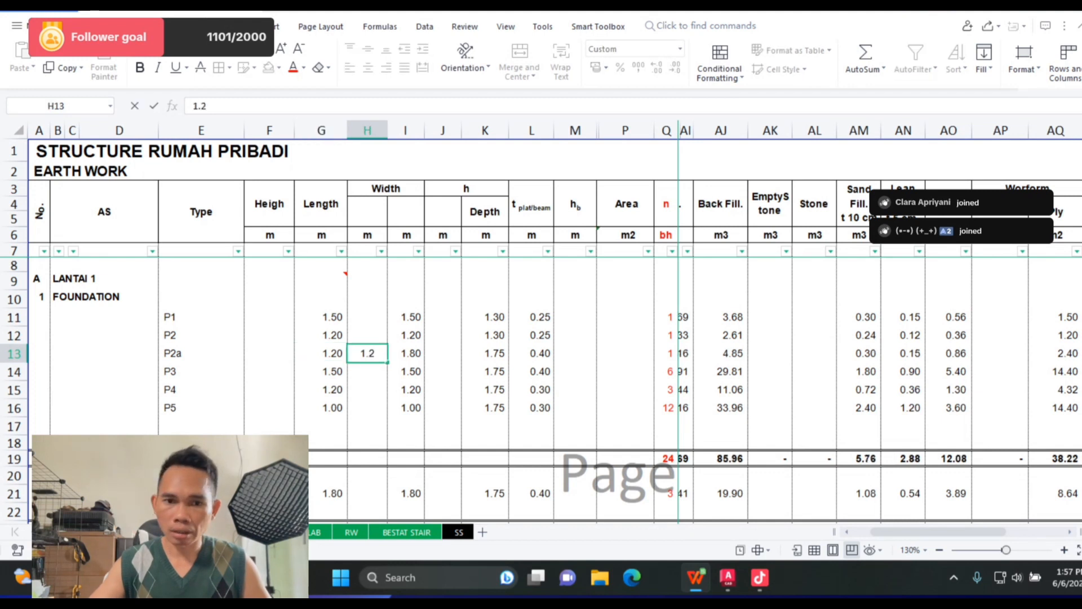
type("2")
key("Tab")
key("Left")
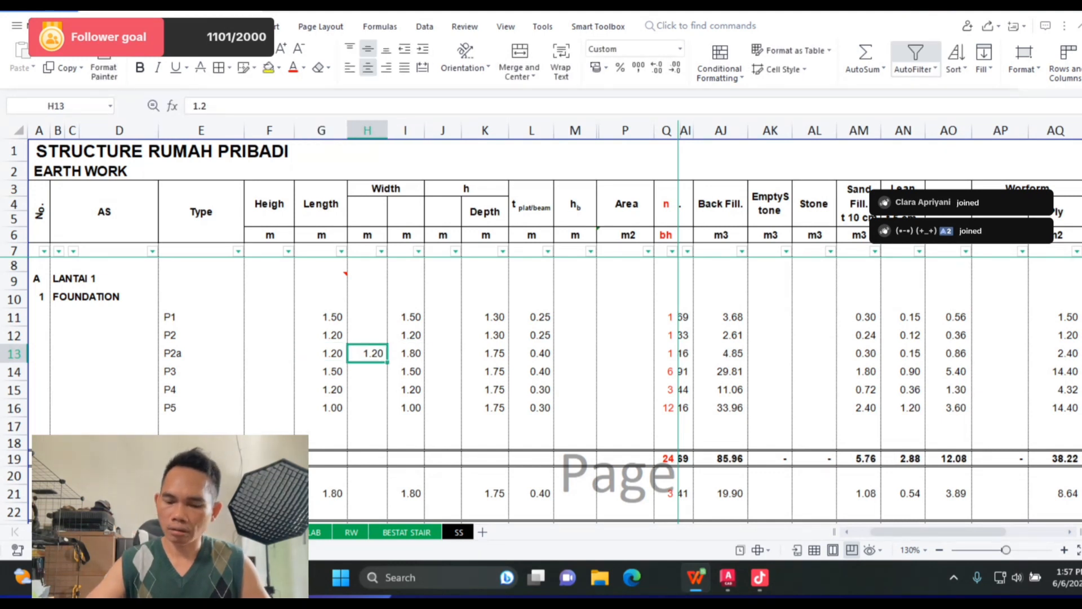
key("Delete")
Step: Set the P2a foundation's width in cell I13 to 1.2 m
key("Right")
type("1")
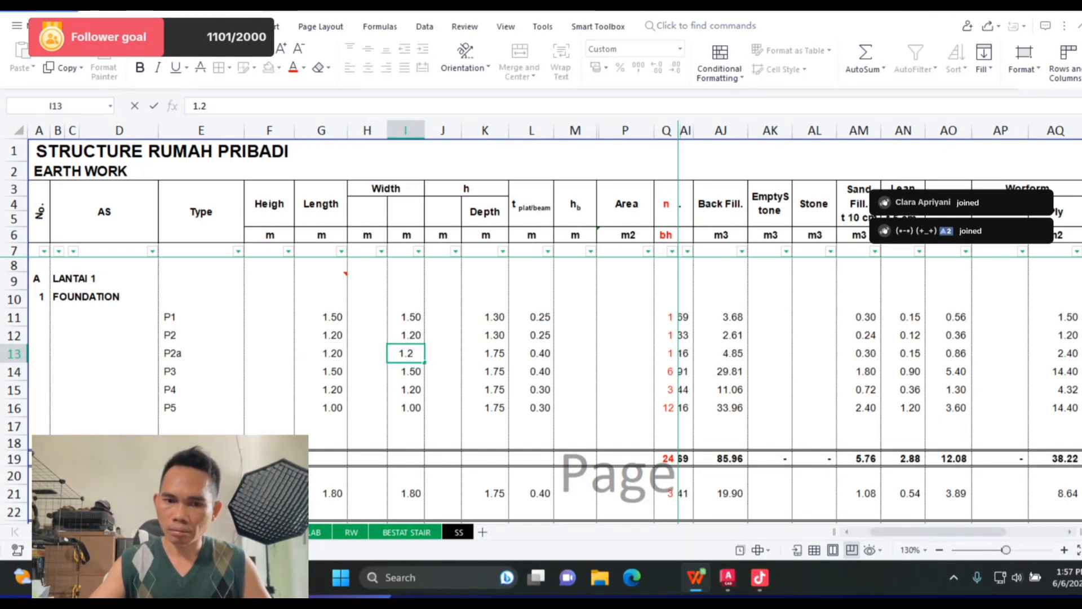
type(".2")
key("Tab")
Step: Set the P2a foundation's depth to 1.3 m and its plate thickness to 0.25 m
key("Tab")
type("1.")
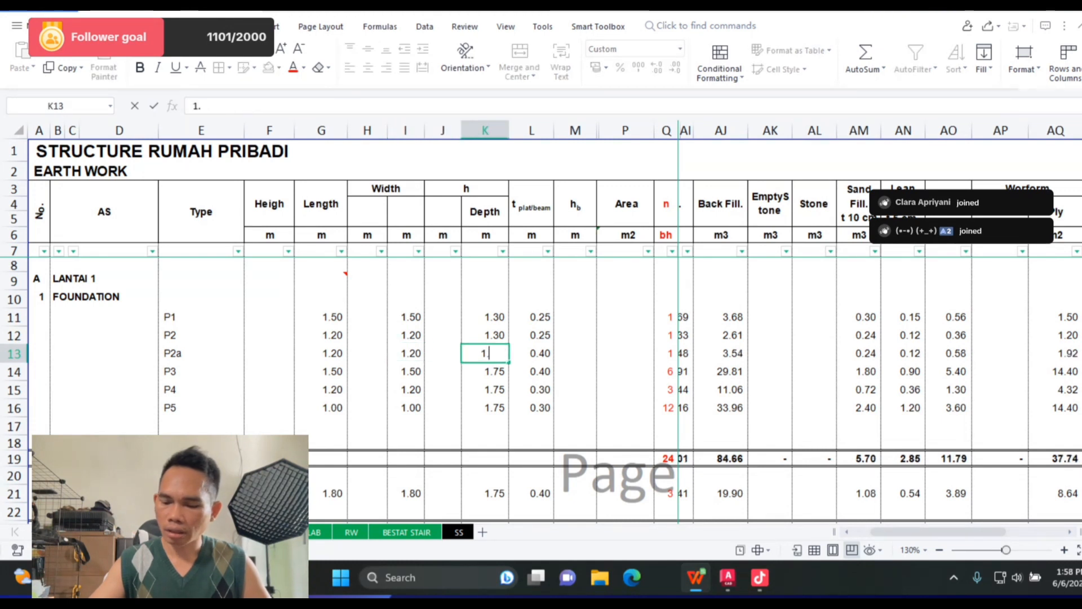
key("Tab")
type("0")
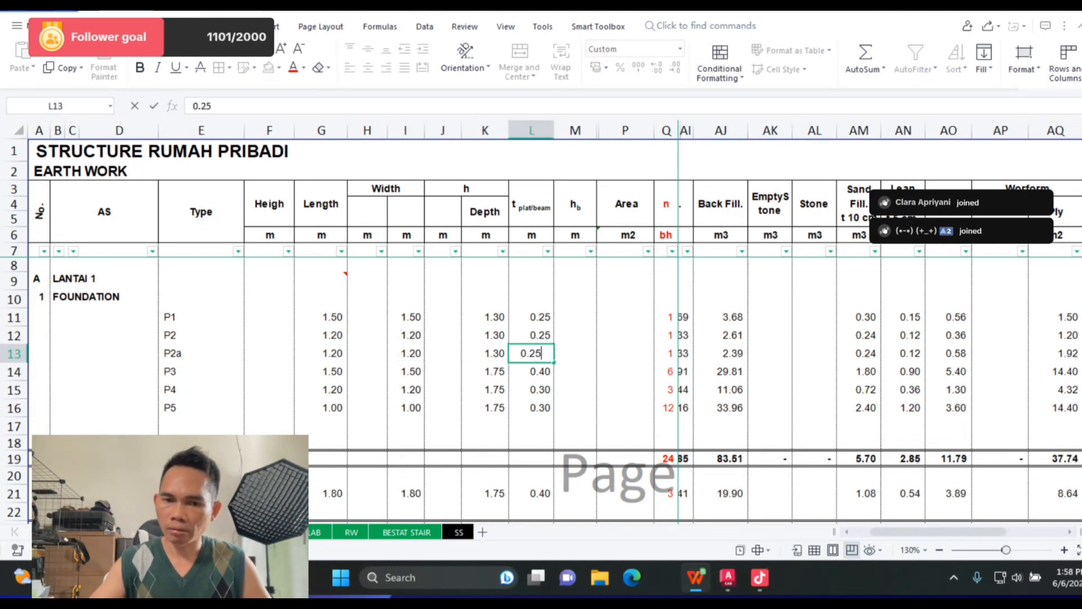
type(".25")
key("Tab")
Step: Review the excavation and backfill quantities across the P2a row, ending on the P3 row's length cell
key("Tab")
key("Tab")
key("Tab")
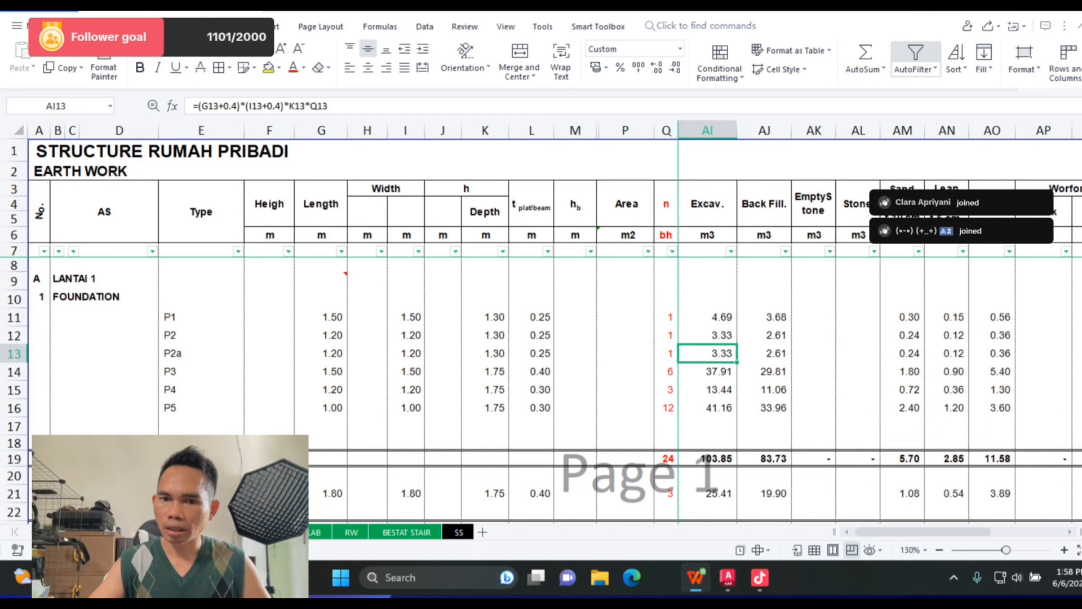
key("Tab")
key("Tab")
key("Tab")
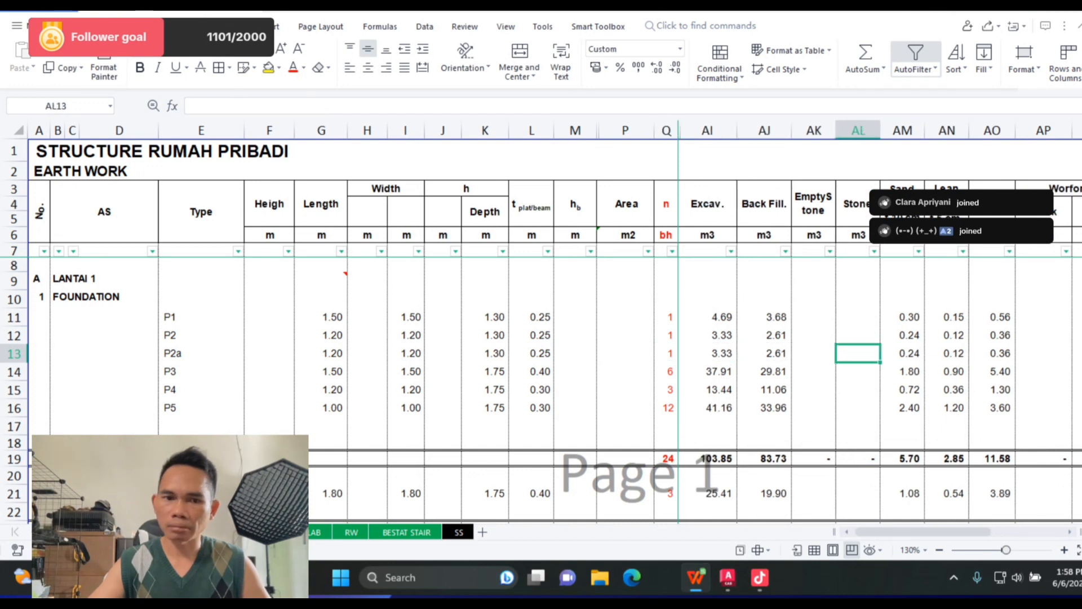
key("Return")
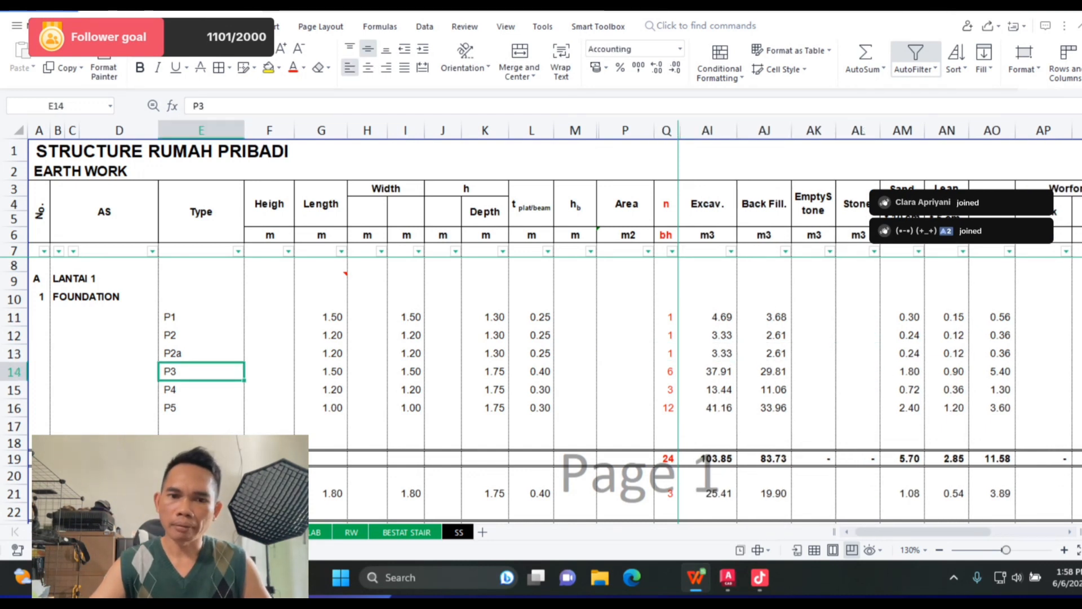
key("Tab")
key("Tab")
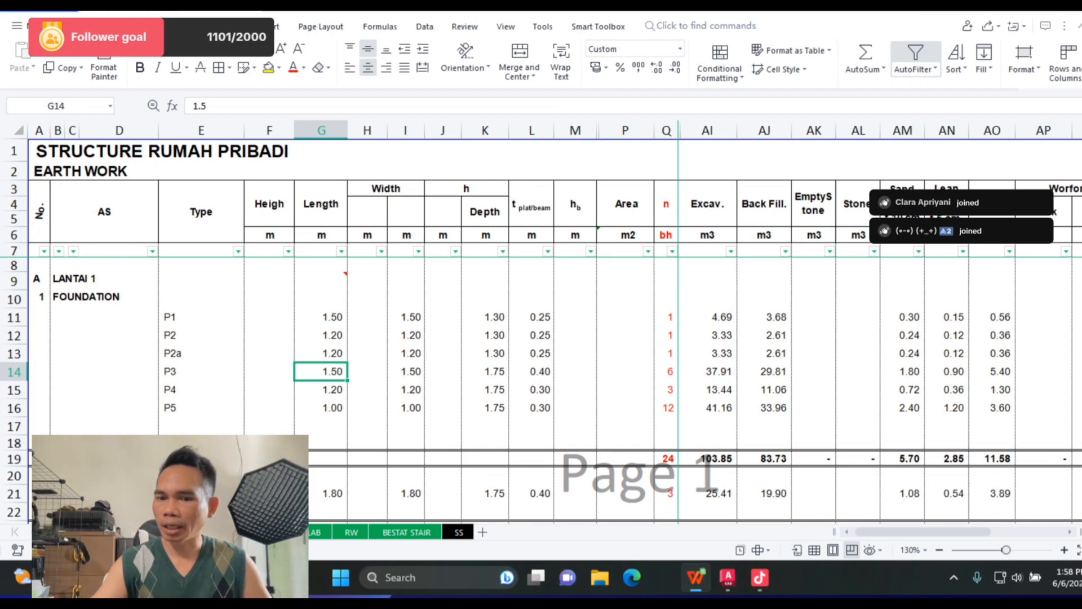
Step: Switch to AutoCAD and examine the P3 footing's size, plan and sections in the foundation detail table
key("alt+Tab")
scroll(277, 332, "up", 4)
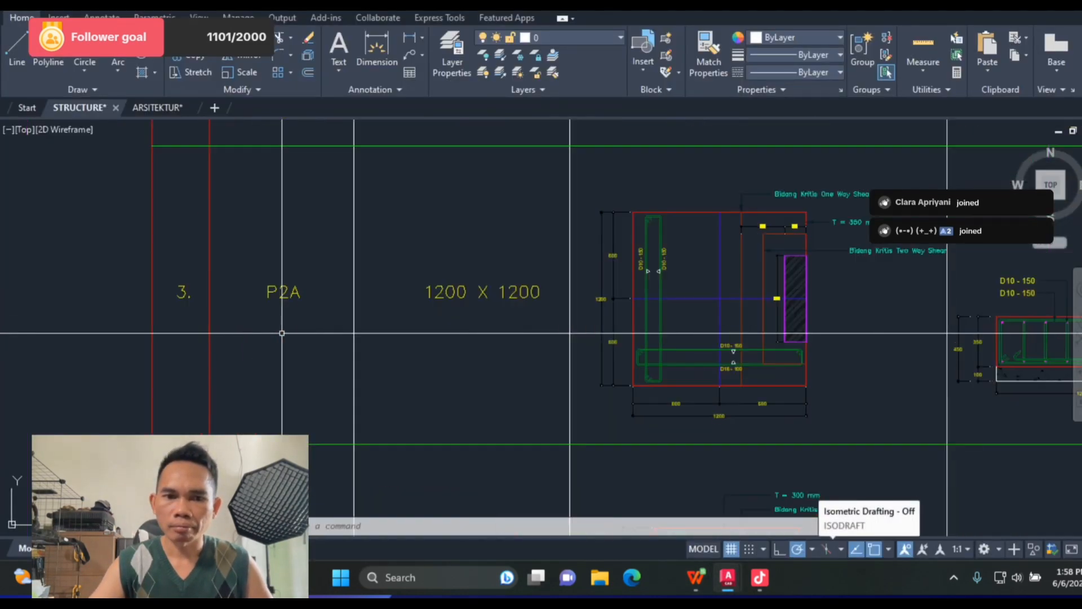
scroll(340, 439, "down", 5)
scroll(340, 439, "up", 1)
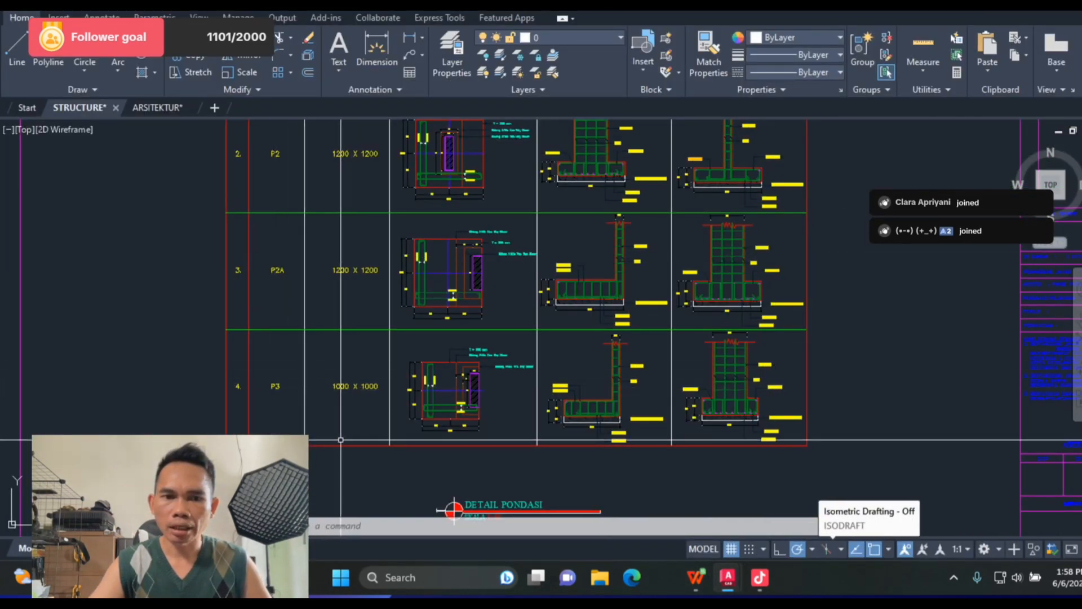
scroll(340, 439, "up", 2)
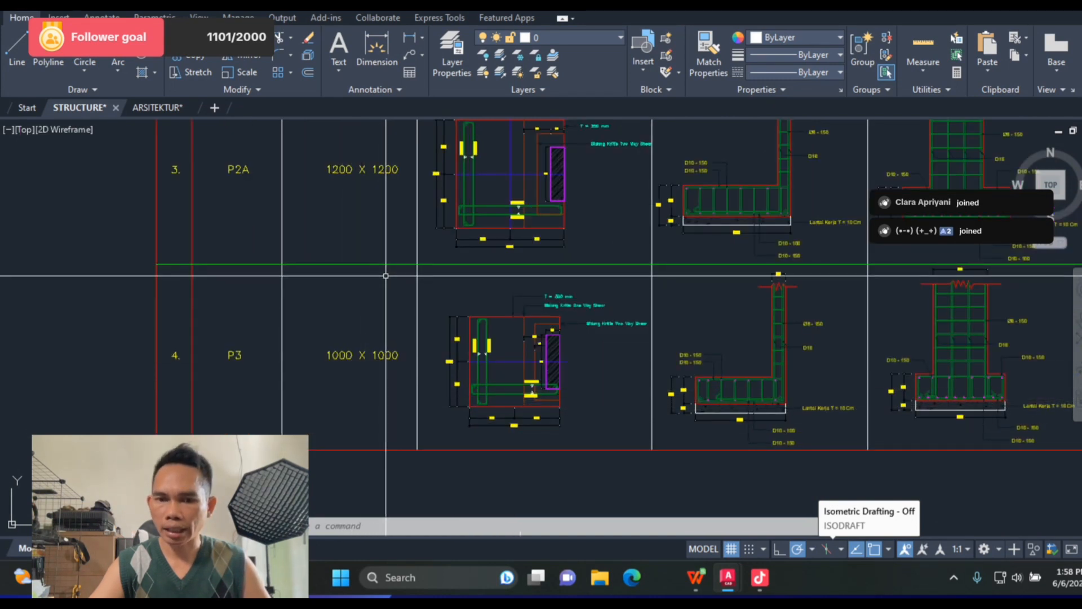
scroll(437, 382, "down", 3)
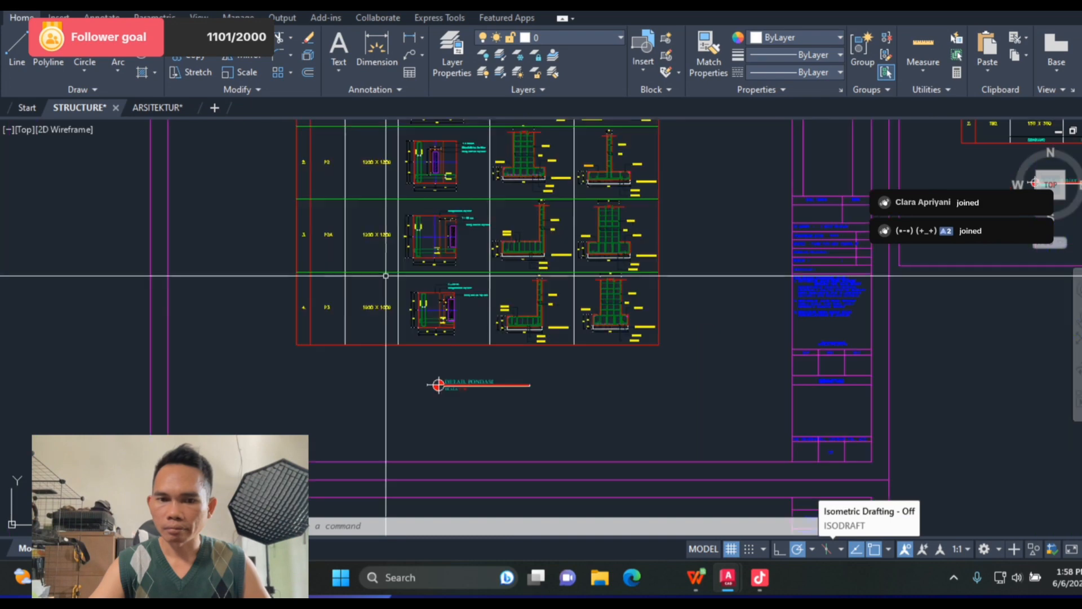
scroll(438, 382, "down", 3)
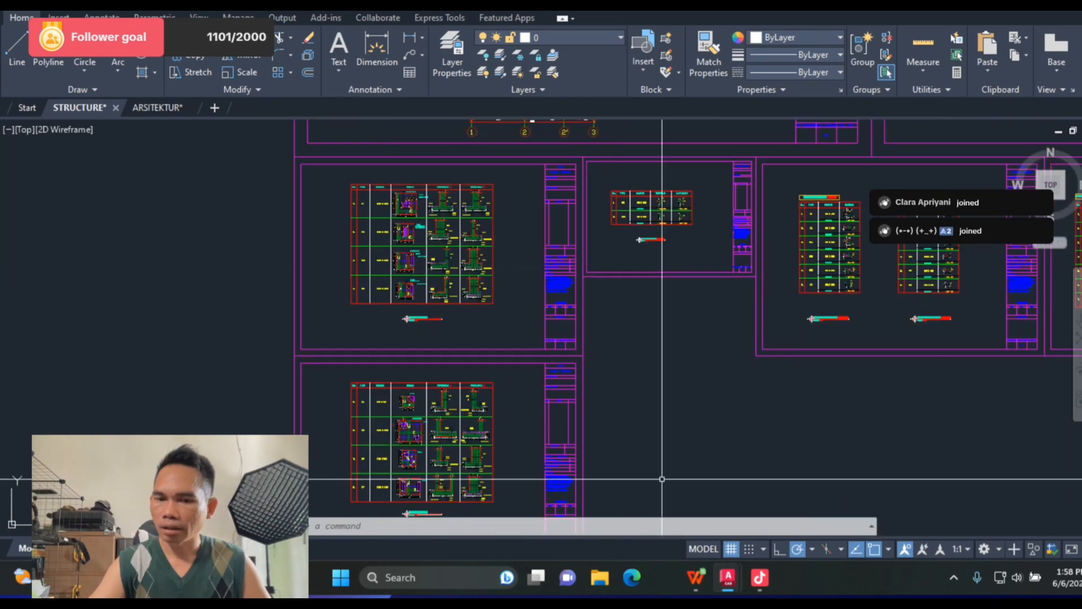
scroll(491, 366, "up", 5)
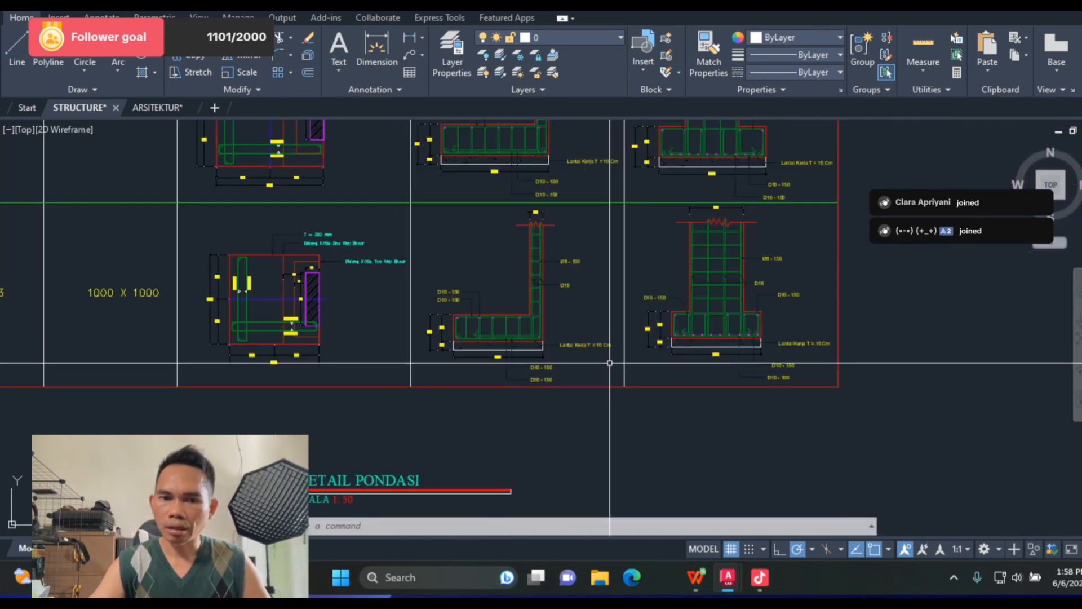
scroll(453, 319, "up", 7)
scroll(452, 319, "down", 5)
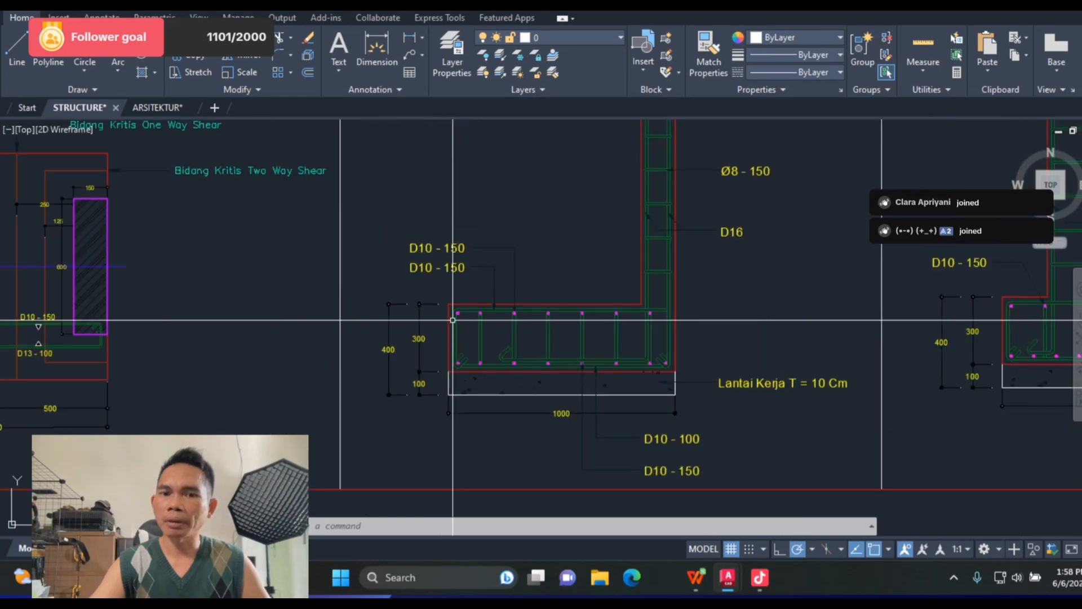
Step: Examine the P2A and P3 footing sections in the foundation detail table, comparing their plate thicknesses
scroll(535, 320, "down", 3)
scroll(482, 319, "up", 2)
scroll(507, 316, "up", 6)
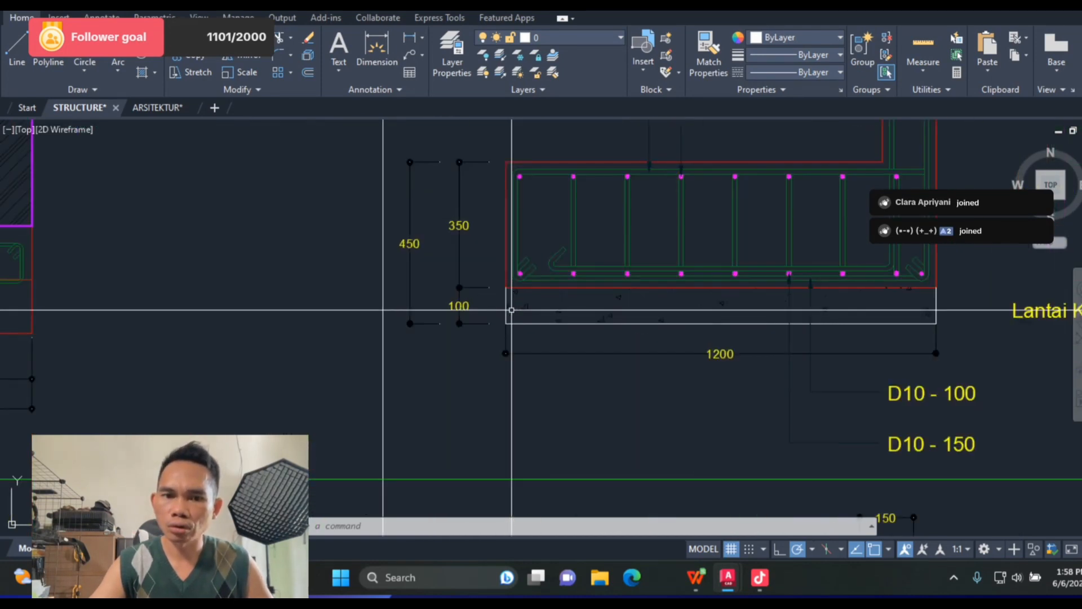
scroll(705, 314, "down", 6)
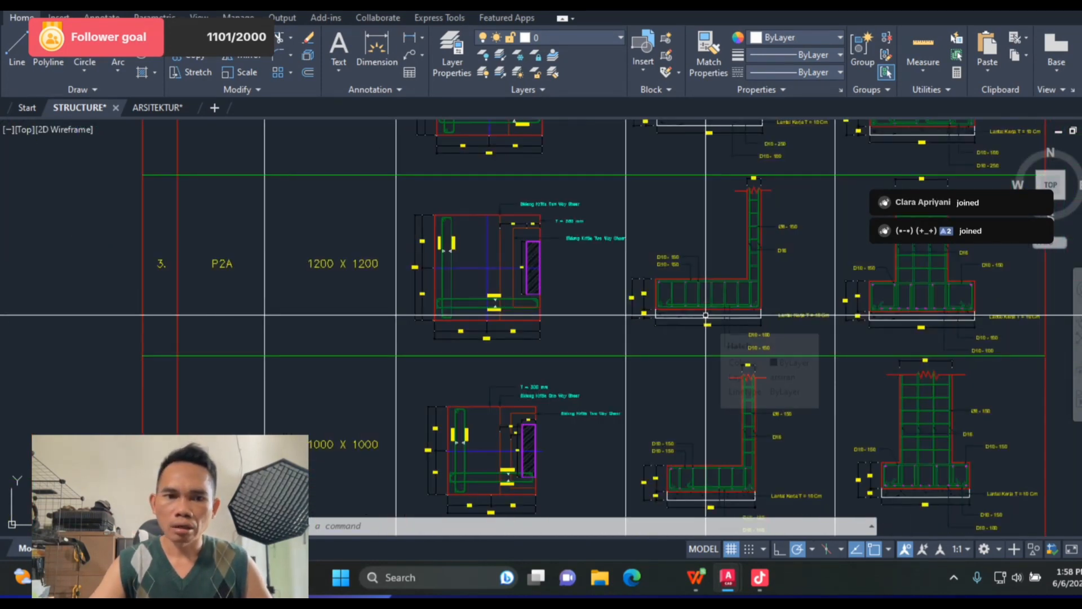
scroll(649, 283, "up", 7)
scroll(649, 284, "up", 2)
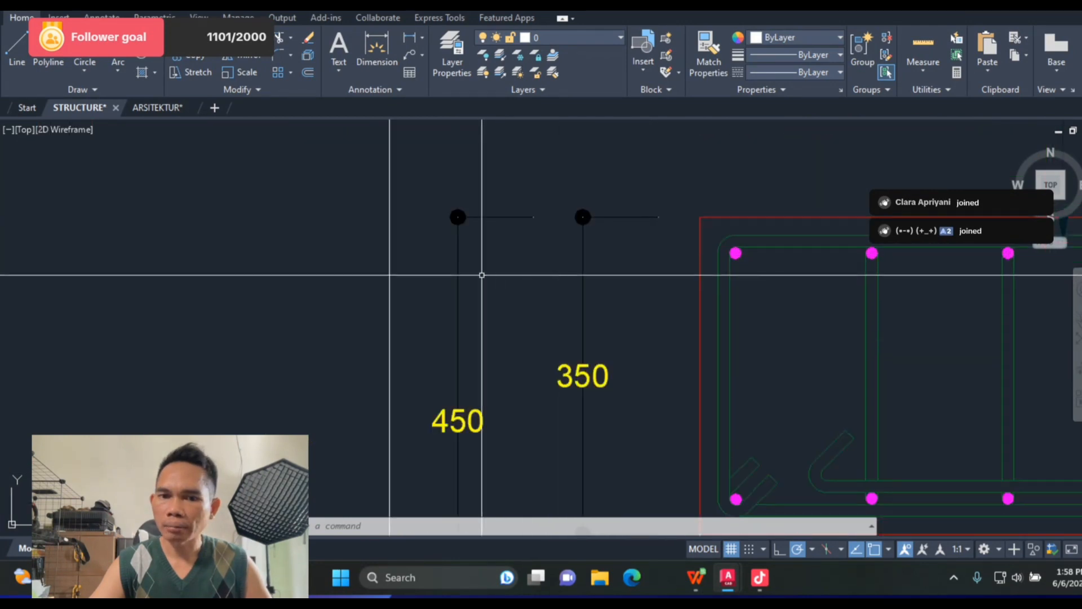
scroll(410, 272, "down", 4)
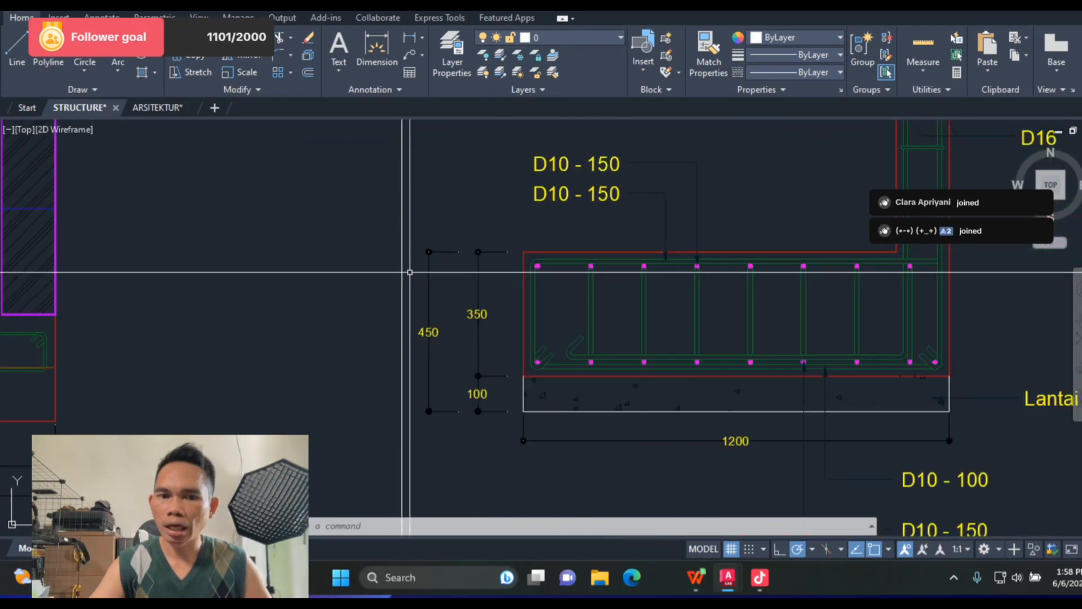
scroll(410, 272, "down", 6)
scroll(566, 303, "down", 4)
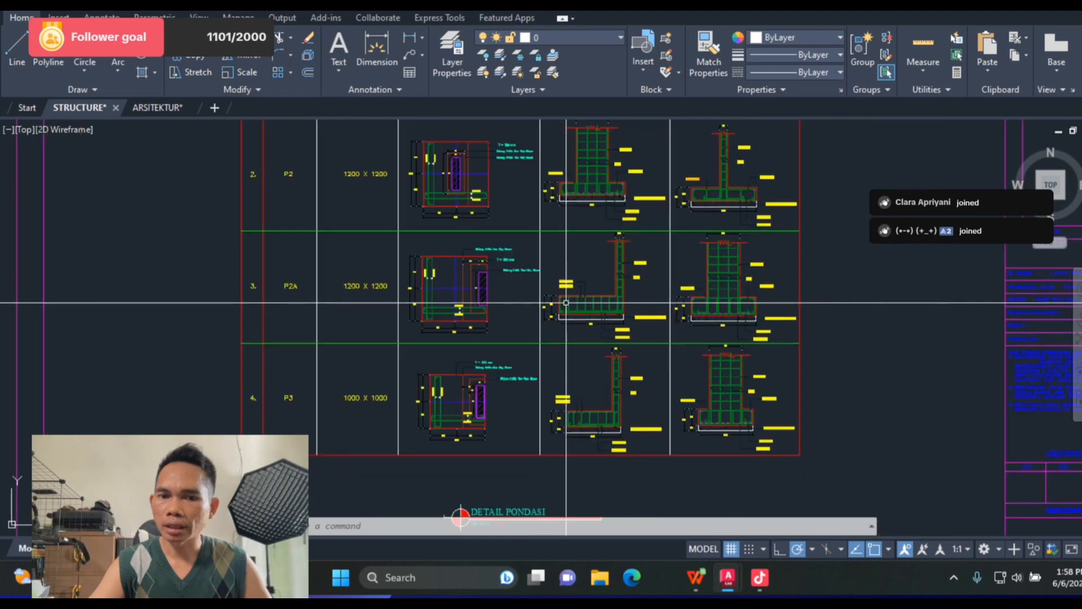
scroll(560, 317, "up", 8)
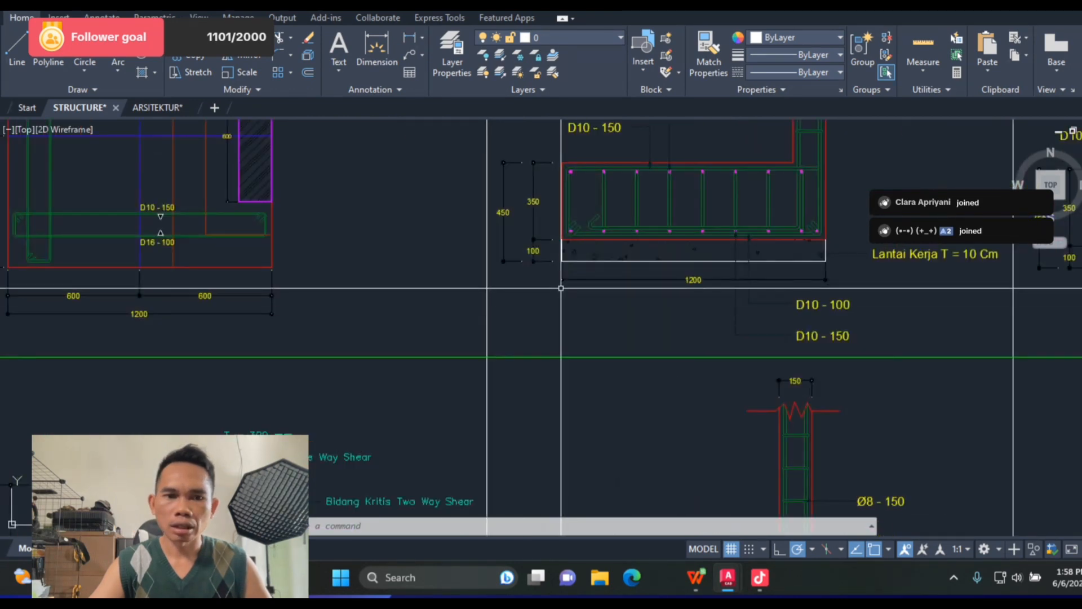
scroll(560, 285, "down", 6)
scroll(546, 214, "up", 6)
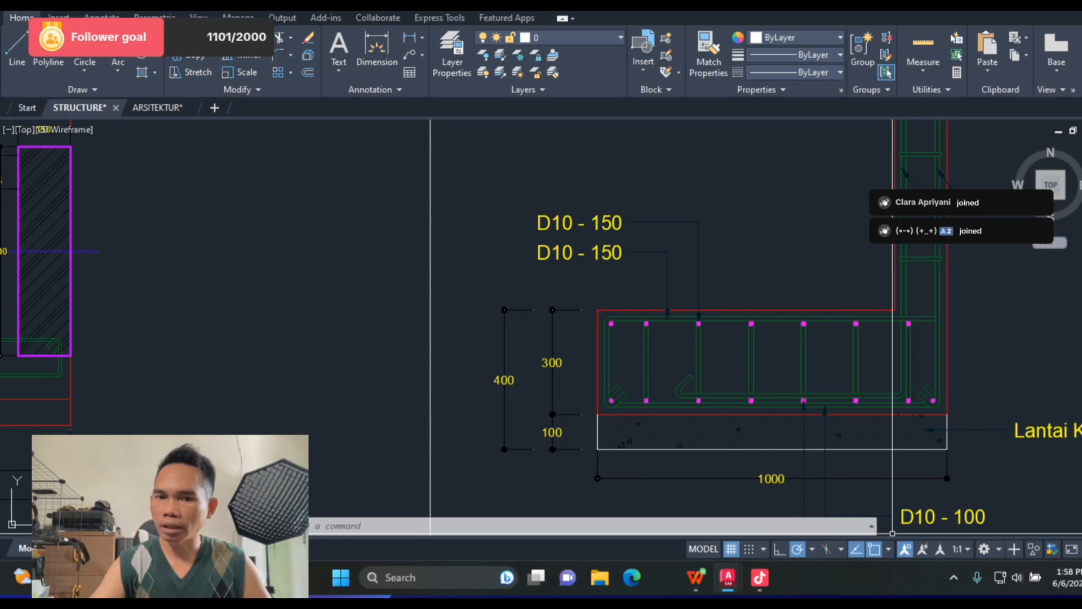
Step: Switch to the earthwork spreadsheet and set the plate thickness to 0.35 m for P2a and 0.3 m for P3
key("alt+Tab")
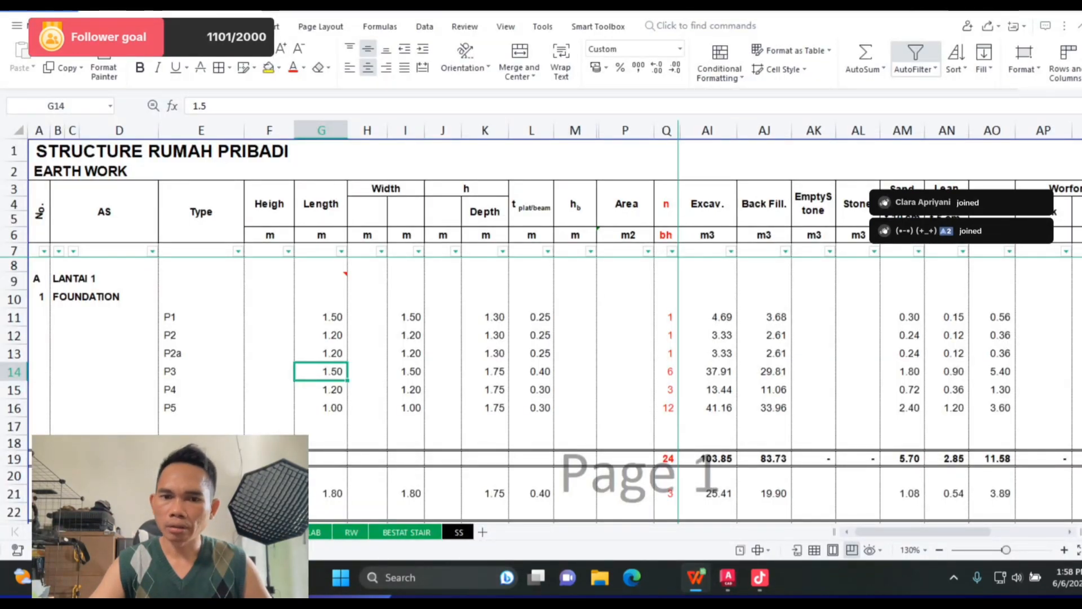
left_click(531, 354)
type("0.3")
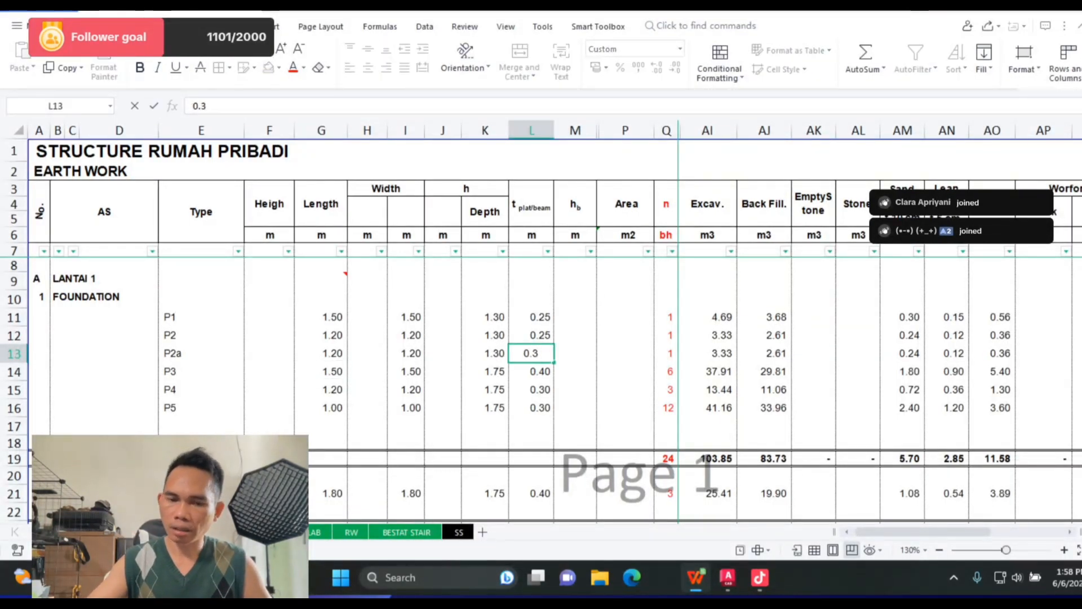
type("5")
key("Return")
type("0.")
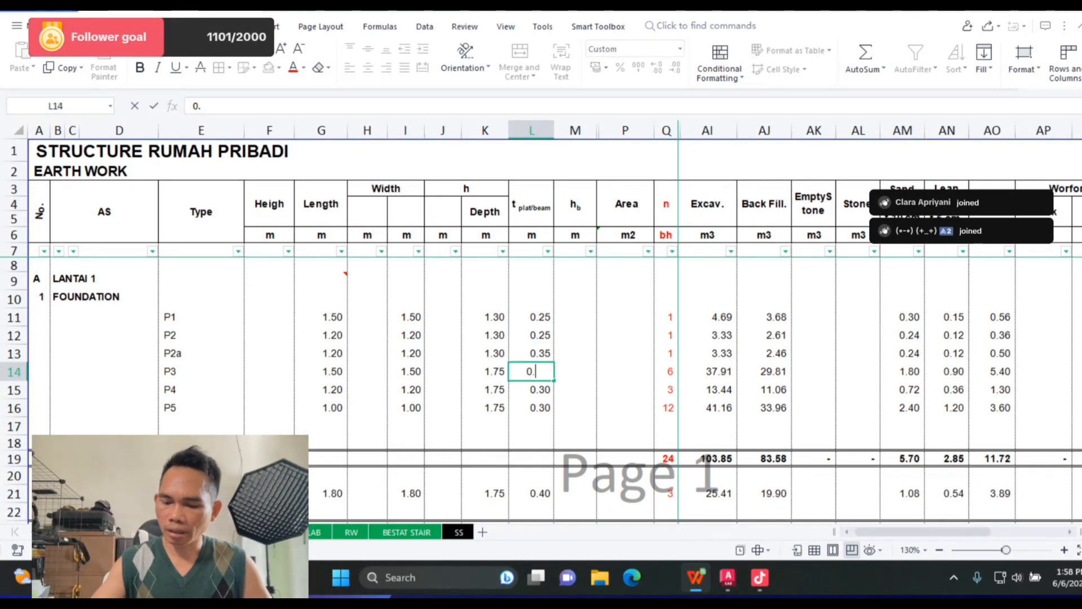
type("3")
key("Return")
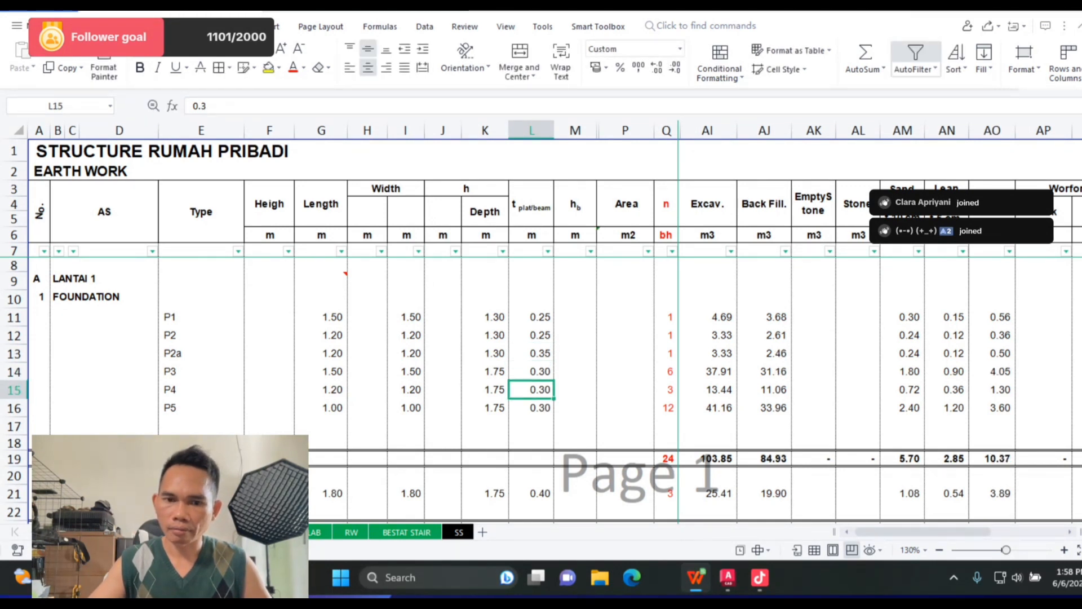
Step: Set the P3 foundation's depth to 1.3 m and both its length and width to 1 m
key("Up")
key("Left")
type("1.3")
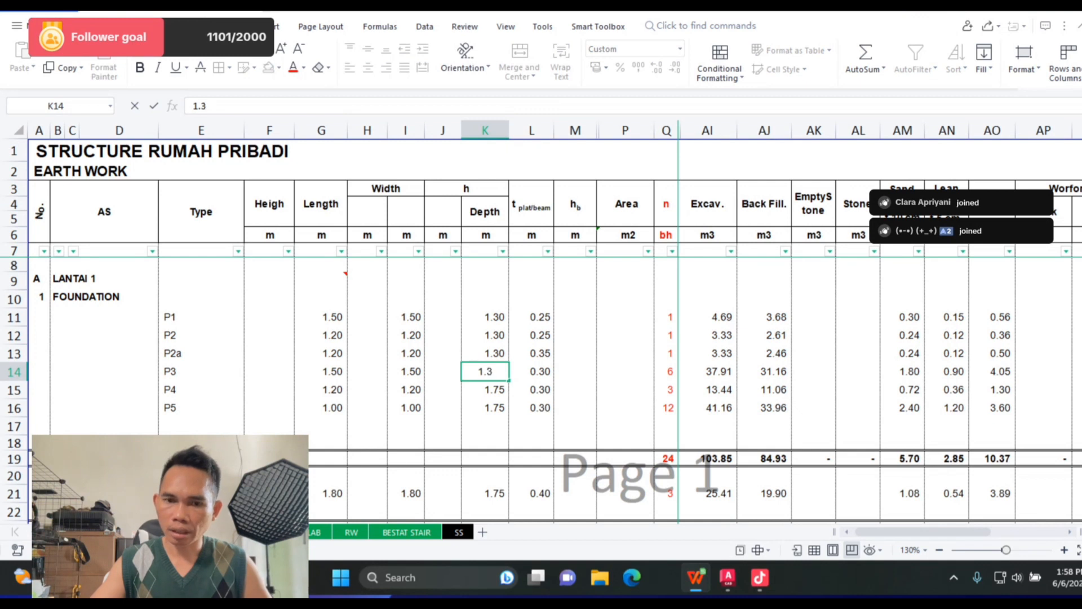
key("Left")
key("Left")
key("Left")
key("Left")
type("1")
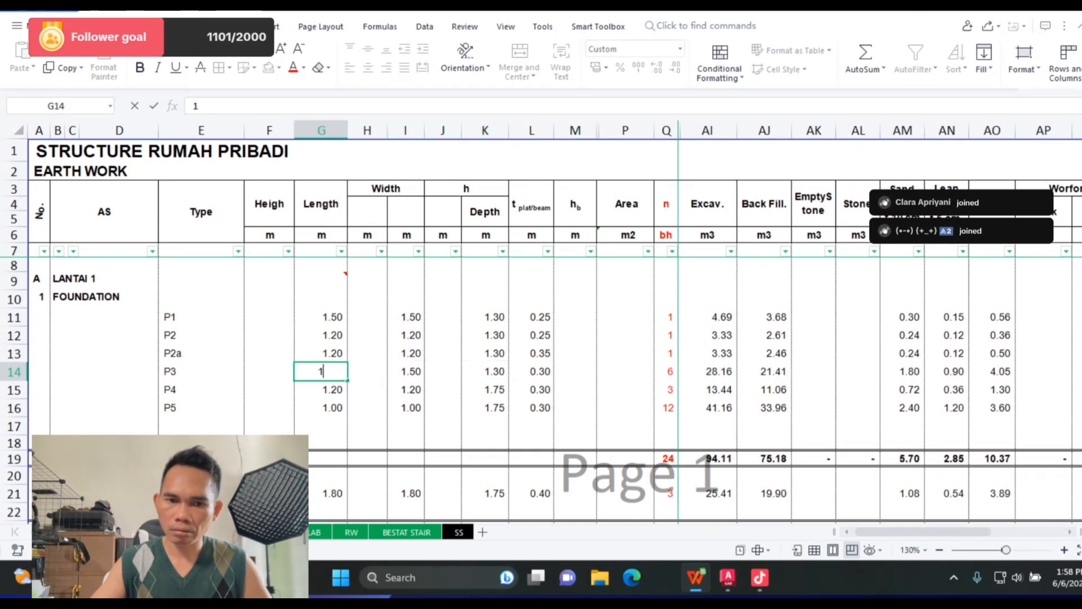
key("Right")
key("Right")
type("1")
key("Right")
Step: Select the P3 row's count cell Q14, and switch to AutoCAD to find the foundation plan among the structural sheets
key("Right")
key("Right")
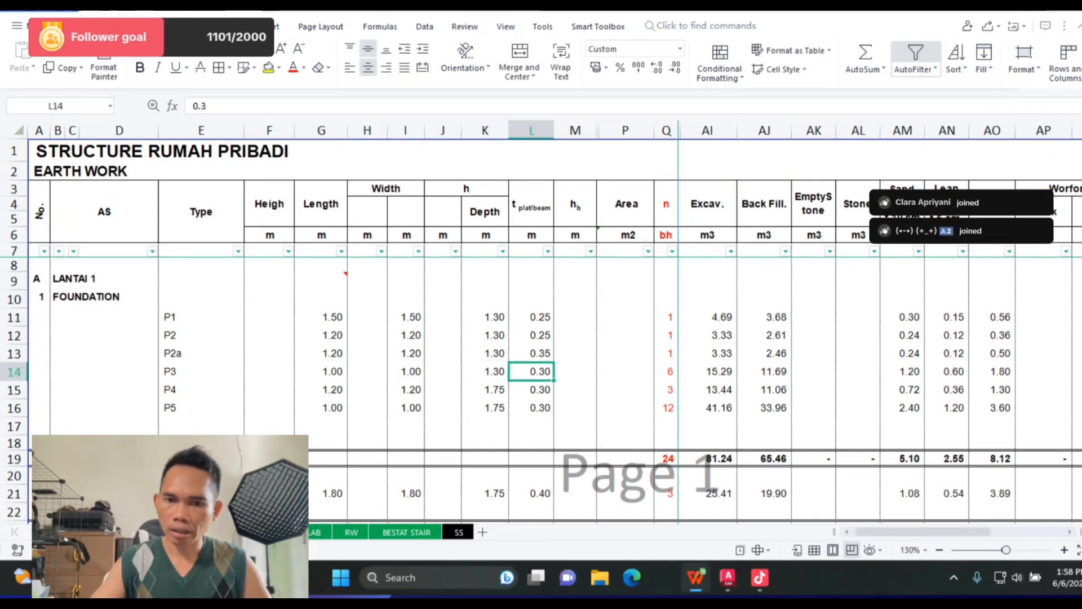
key("Right")
key("Right")
key("Right")
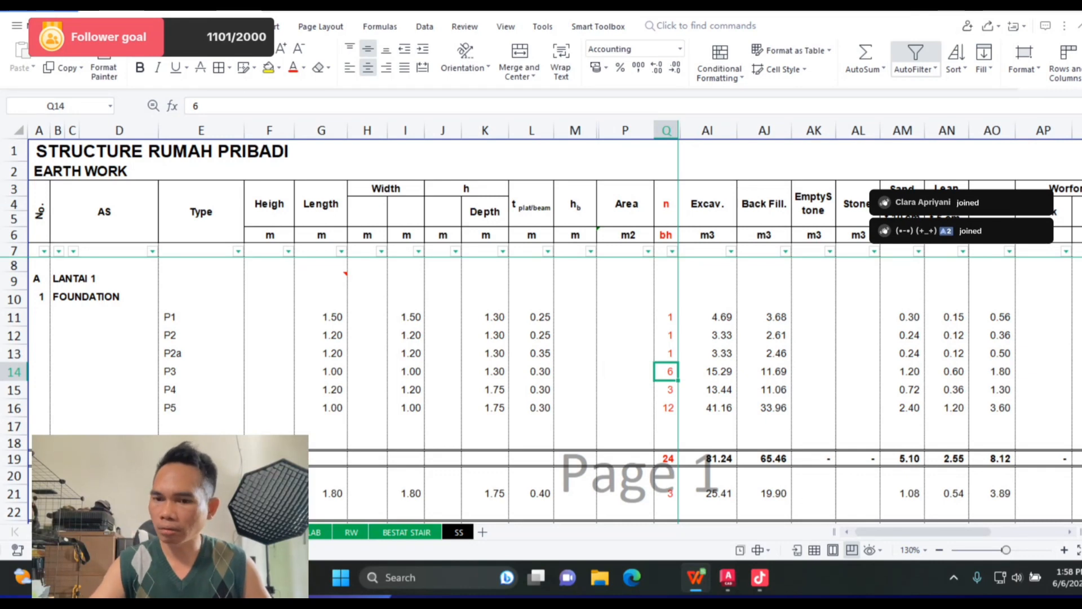
key("alt+Tab")
scroll(621, 358, "down", 7)
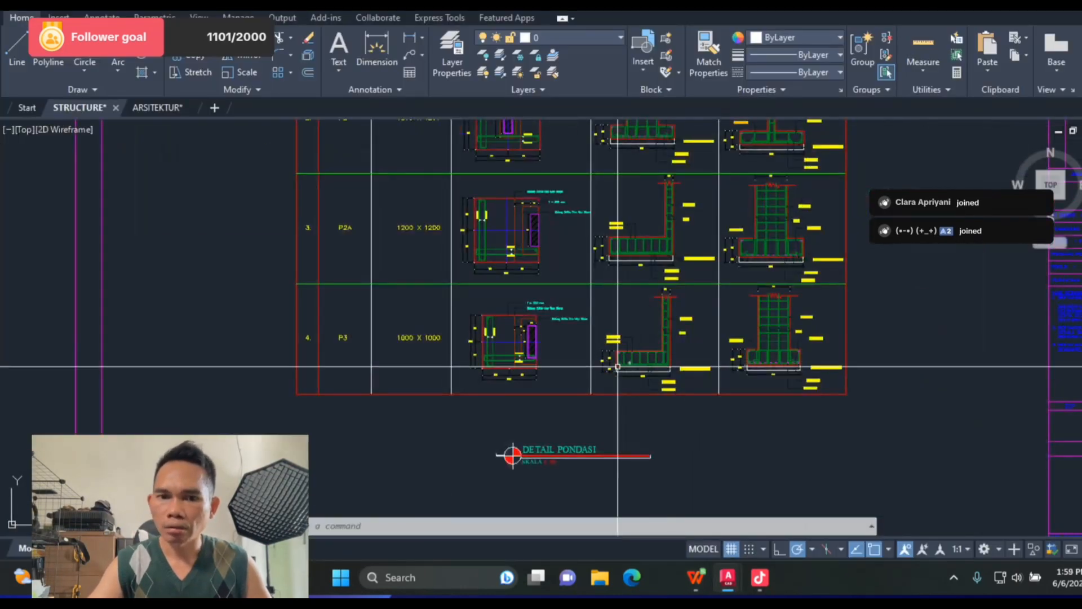
scroll(618, 367, "down", 5)
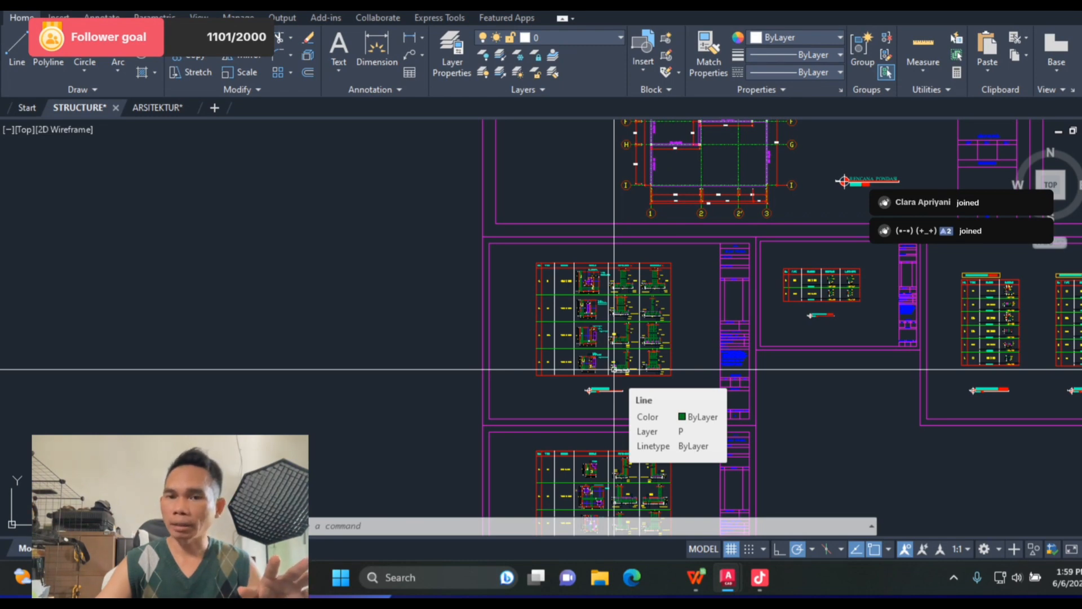
scroll(614, 369, "down", 3)
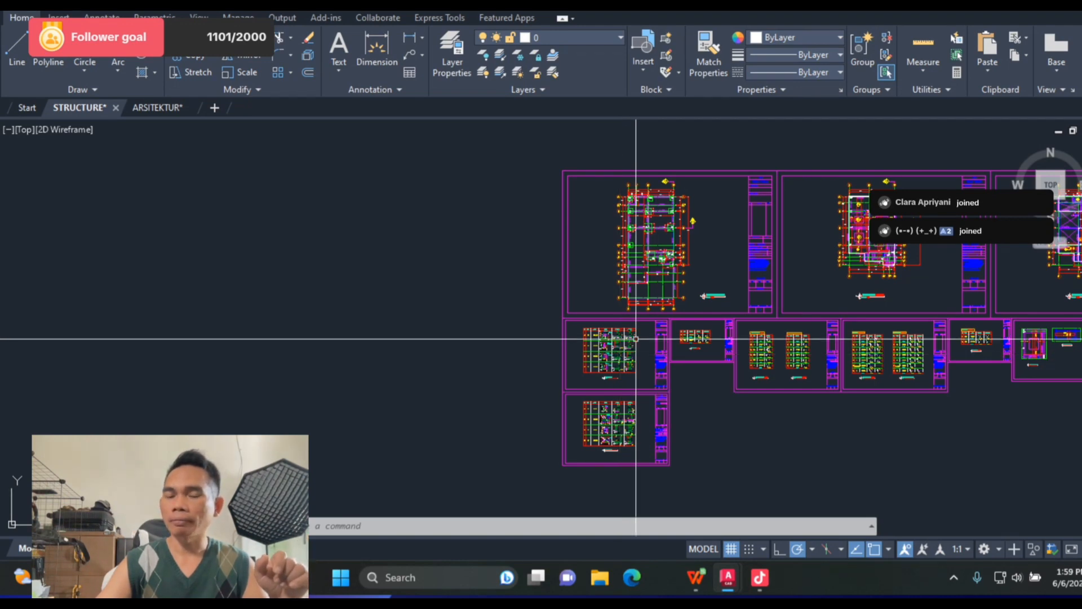
scroll(676, 211, "up", 4)
scroll(677, 211, "up", 4)
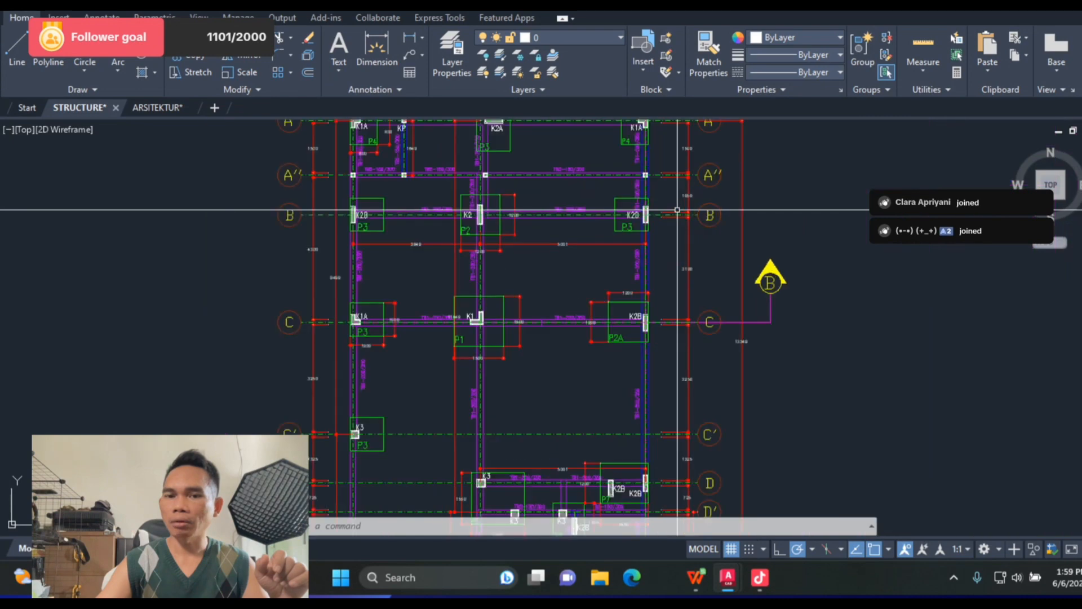
scroll(580, 280, "down", 2)
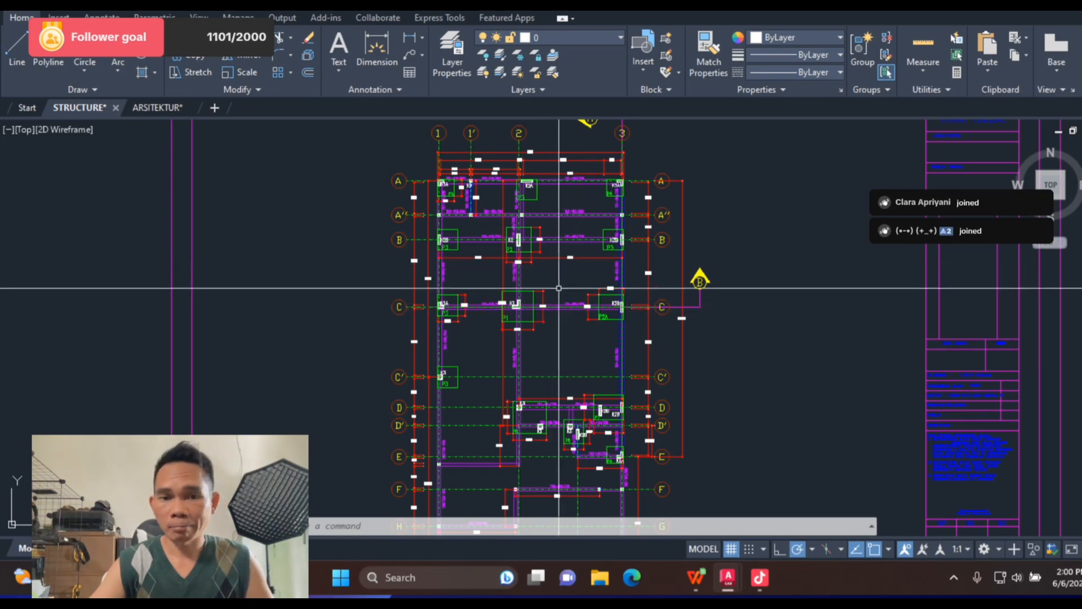
Step: Count the P3 footings on the foundation plan, checking every grid line from A down to H
scroll(538, 285, "up", 3)
scroll(473, 247, "down", 1)
scroll(473, 248, "up", 4)
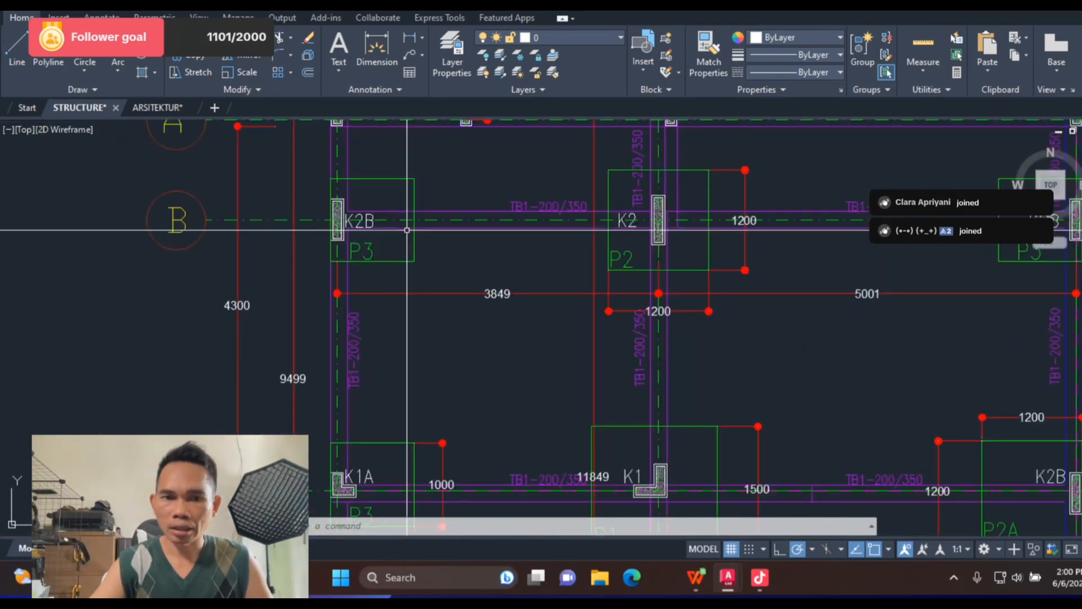
scroll(456, 338, "down", 4)
scroll(451, 383, "up", 2)
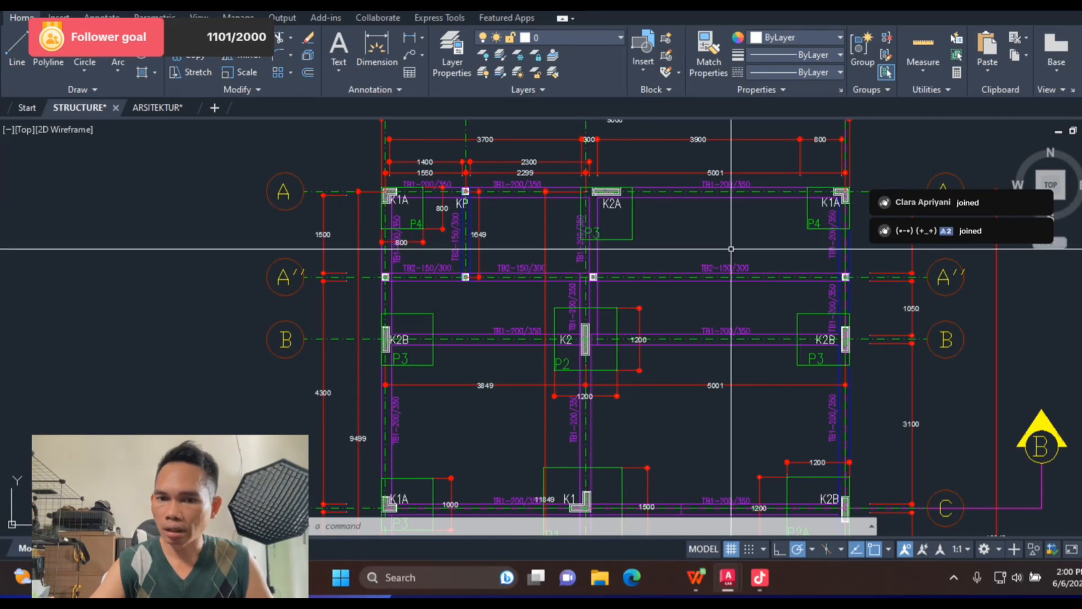
left_click_drag(708, 400, 686, 196)
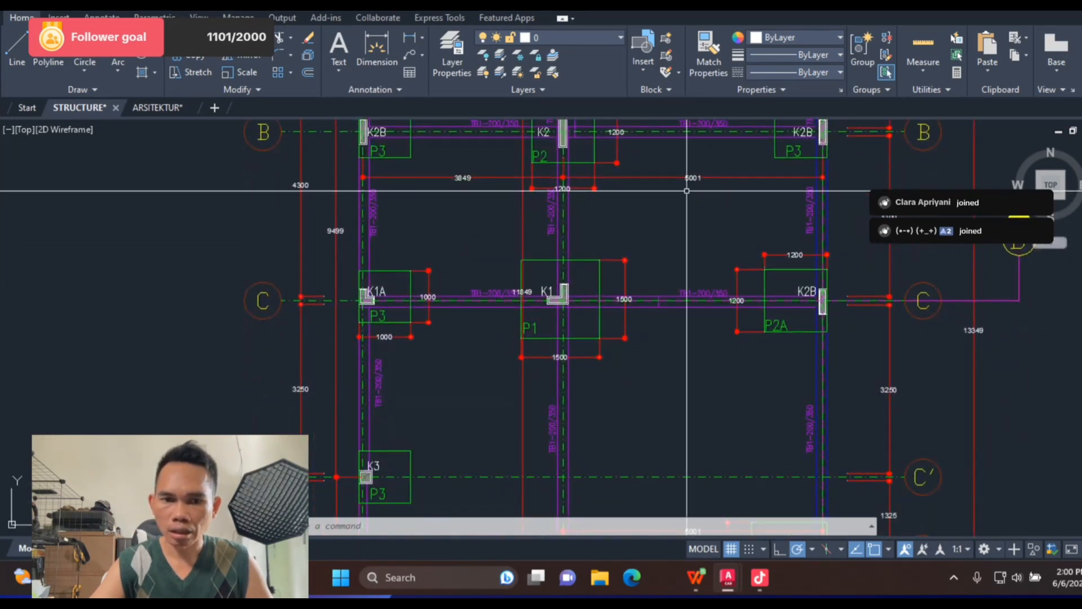
left_click_drag(643, 418, 645, 248)
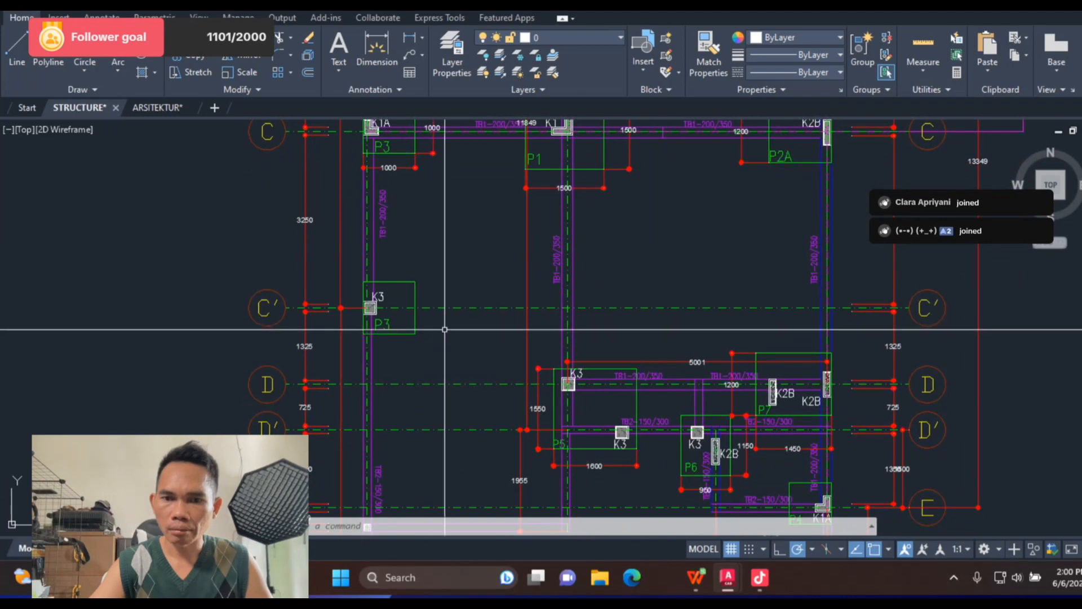
left_click_drag(663, 317, 661, 212)
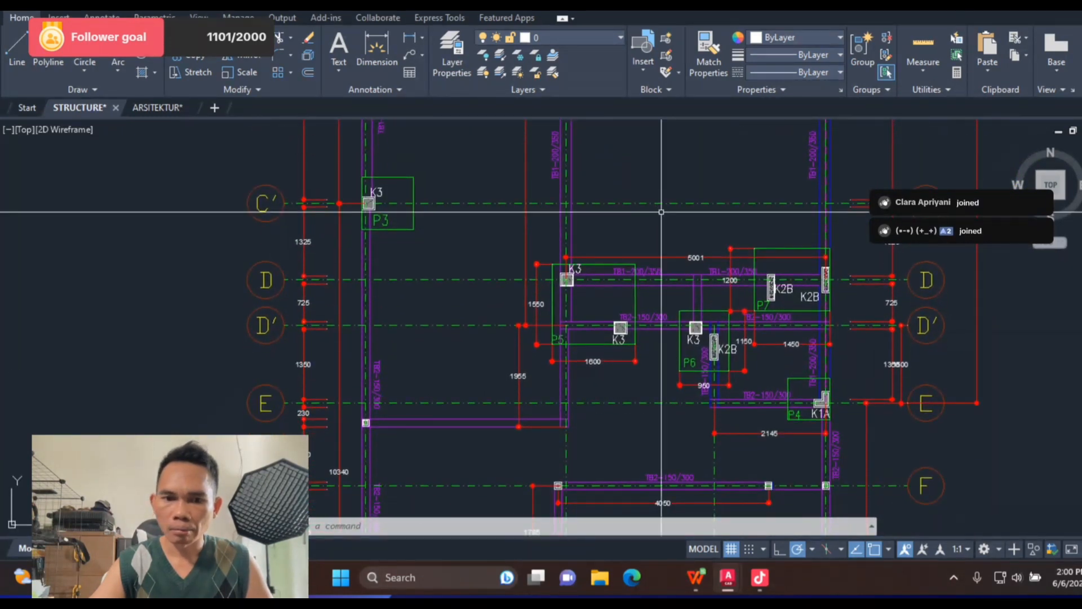
scroll(661, 212, "down", 2)
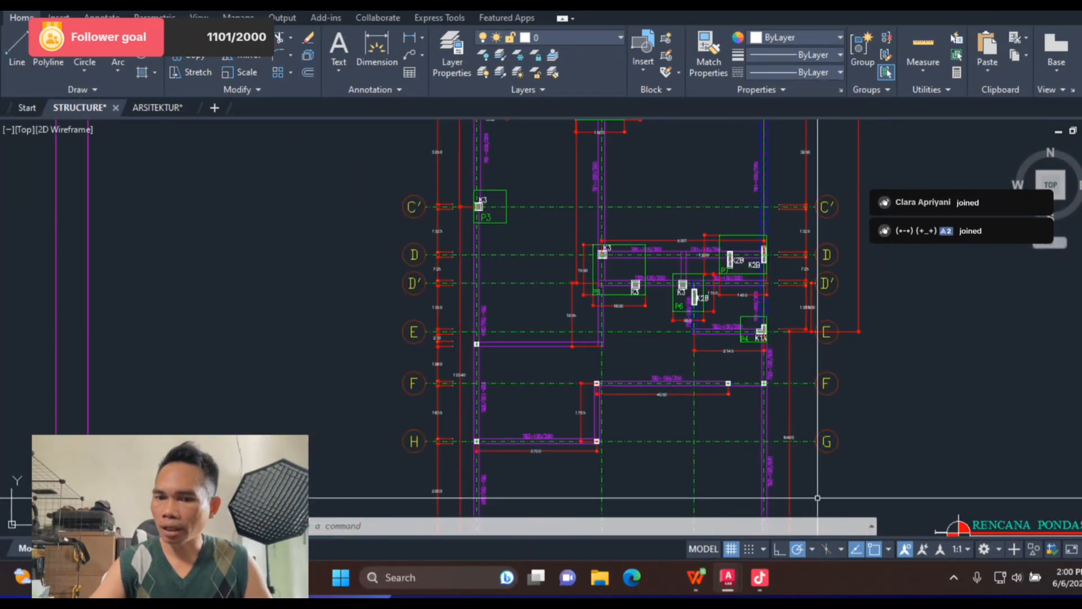
Step: Switch to the spreadsheet, set the P3 foundation count to 5, and select the P4 row's length cell G15
key("alt+Tab")
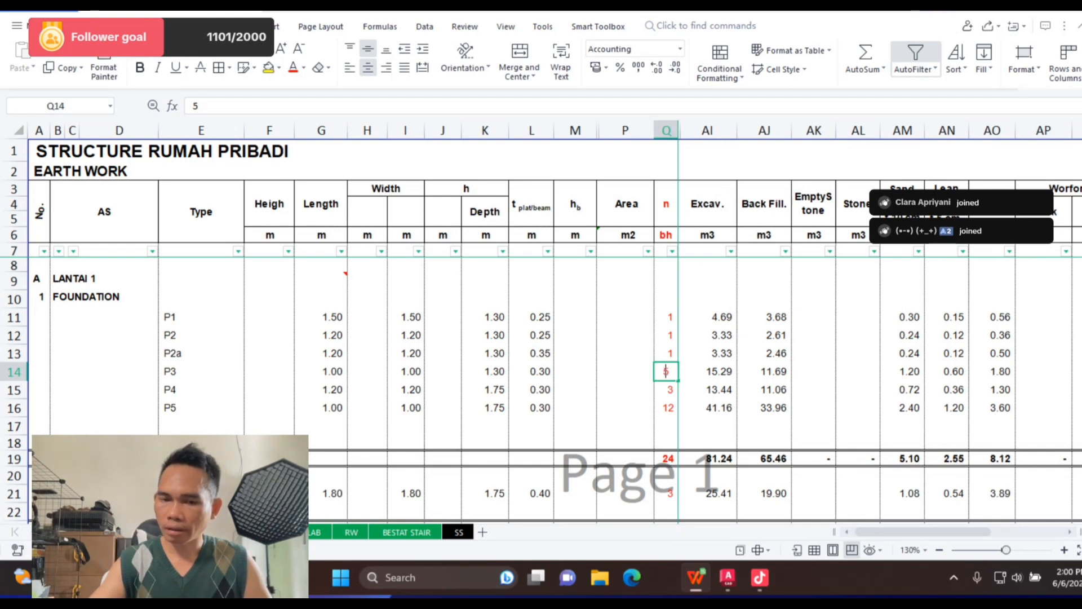
type("5")
key("Return")
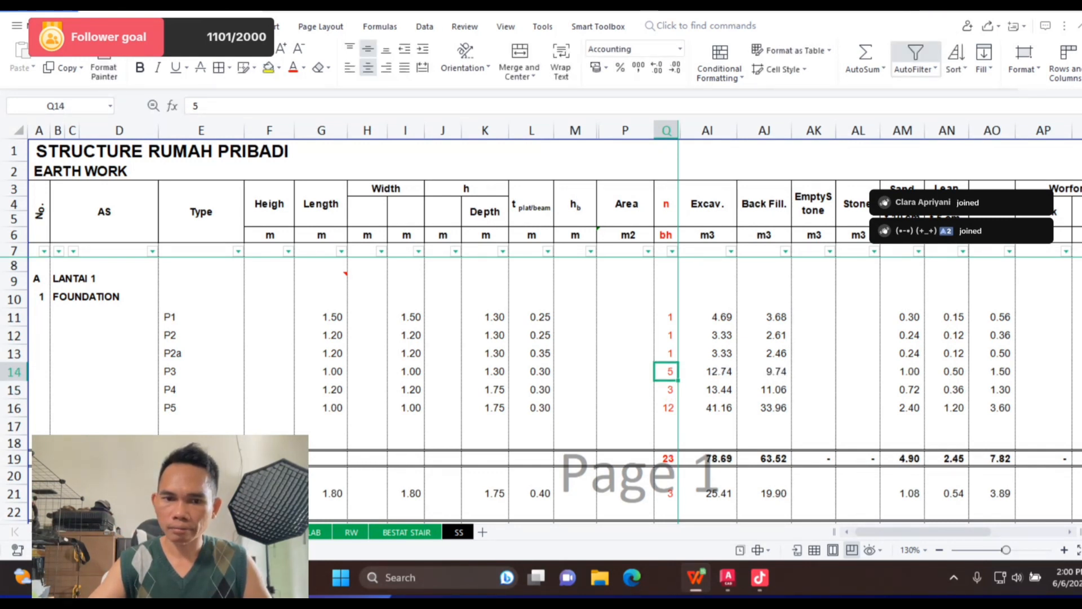
key("Left")
key("Left")
key("Left")
key("Left")
key("Left")
key("Left")
key("Left")
key("Left")
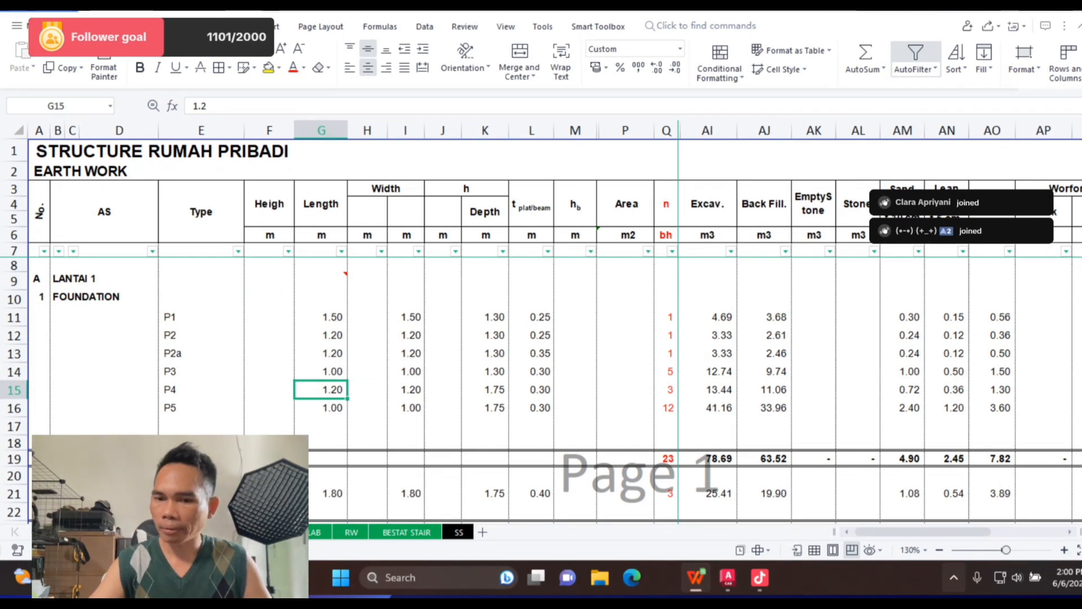
Step: Switch to AutoCAD and examine the P4 footing's size, plan and section thickness in the second foundation detail table
key("alt+Tab")
scroll(547, 368, "down", 3)
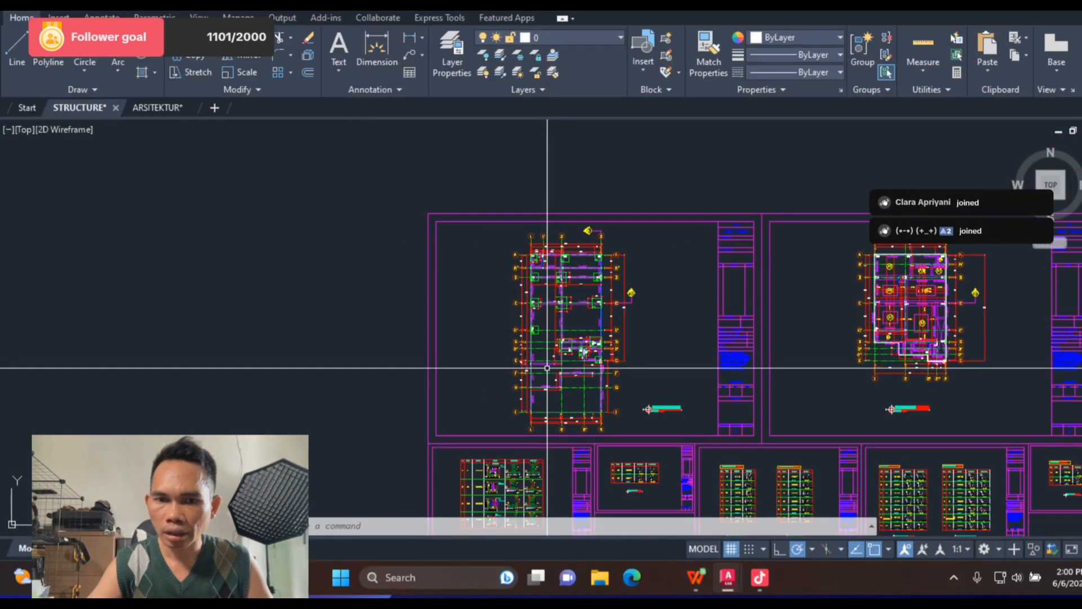
left_click_drag(558, 445, 591, 203)
scroll(534, 350, "up", 10)
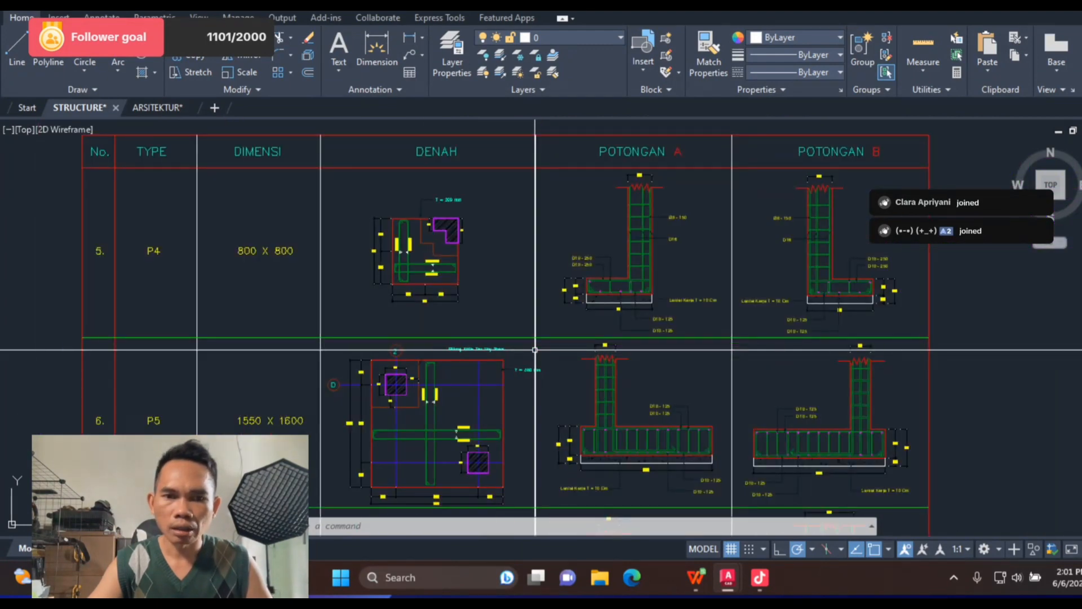
scroll(431, 255, "up", 5)
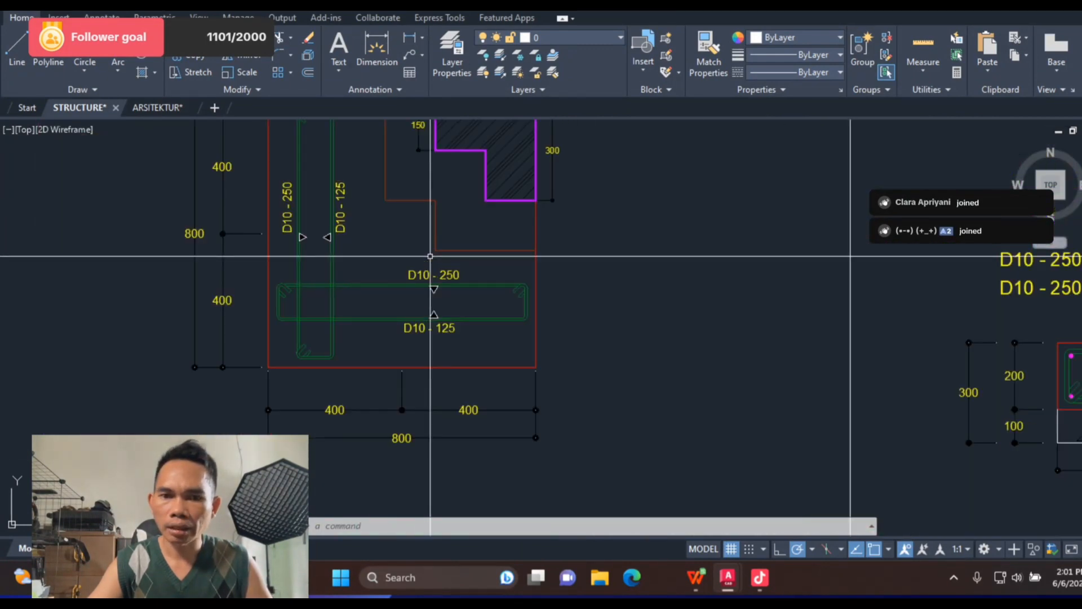
scroll(430, 256, "down", 4)
scroll(735, 309, "up", 4)
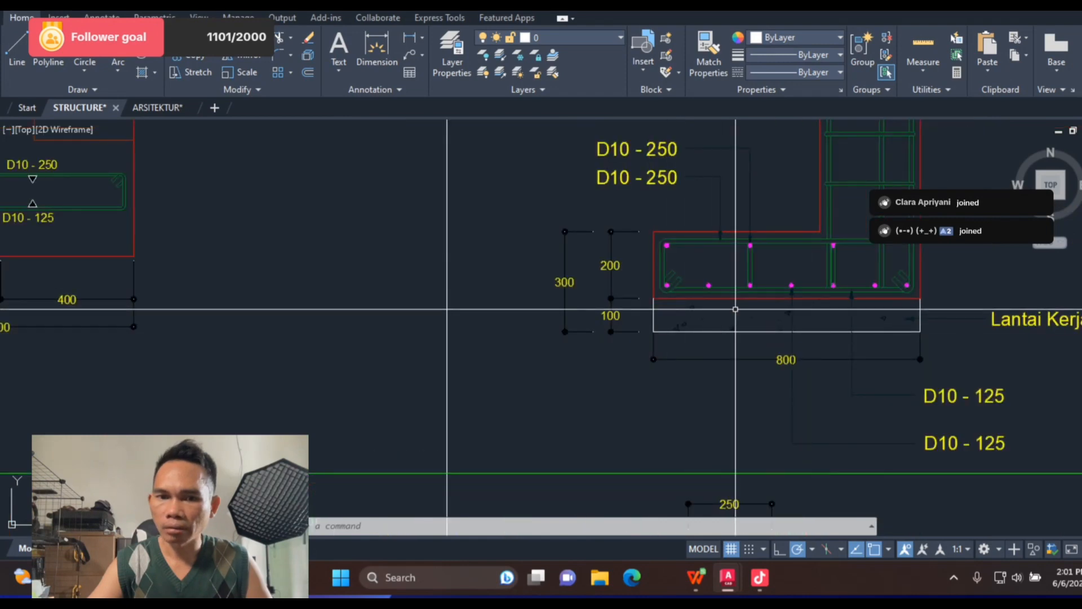
scroll(735, 308, "down", 2)
scroll(490, 309, "down", 2)
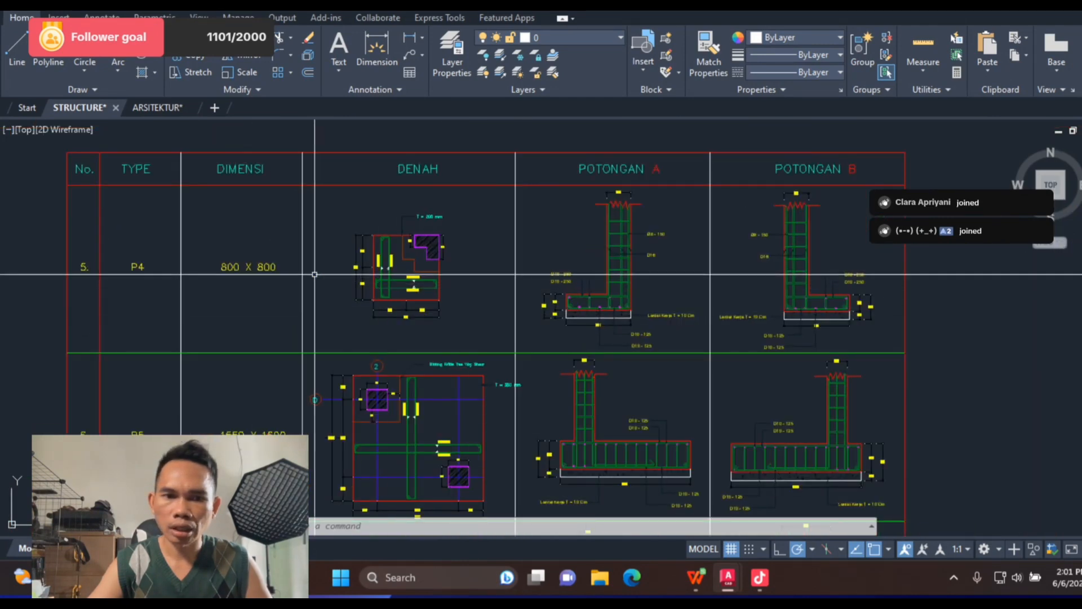
scroll(367, 314, "down", 6)
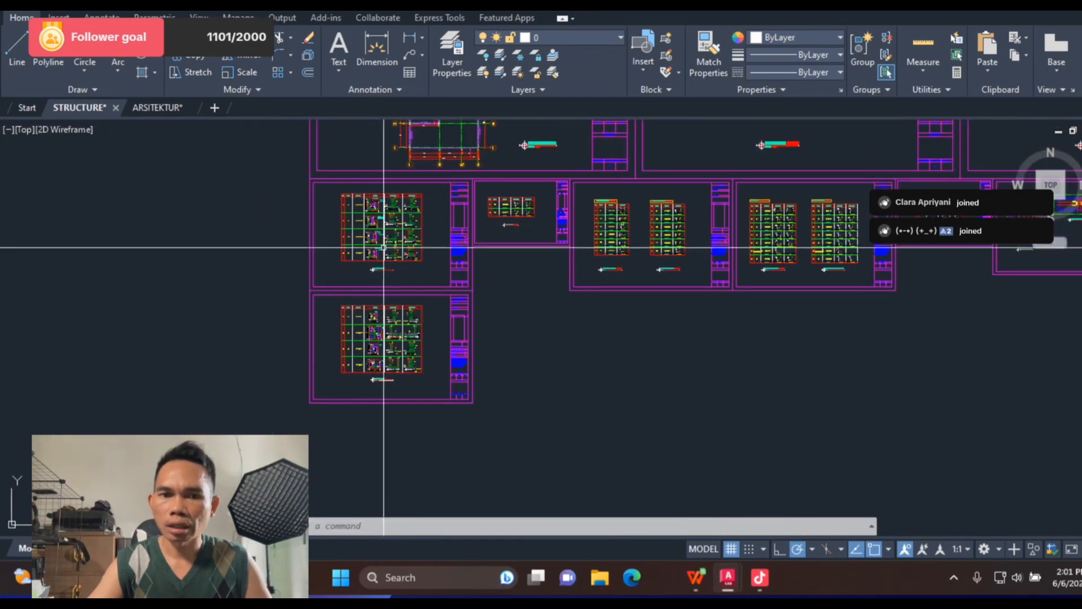
Step: Look over the foundation plan from grid line E up to A to locate the P4 footings
scroll(384, 227, "up", 6)
scroll(496, 396, "down", 6)
scroll(548, 222, "up", 6)
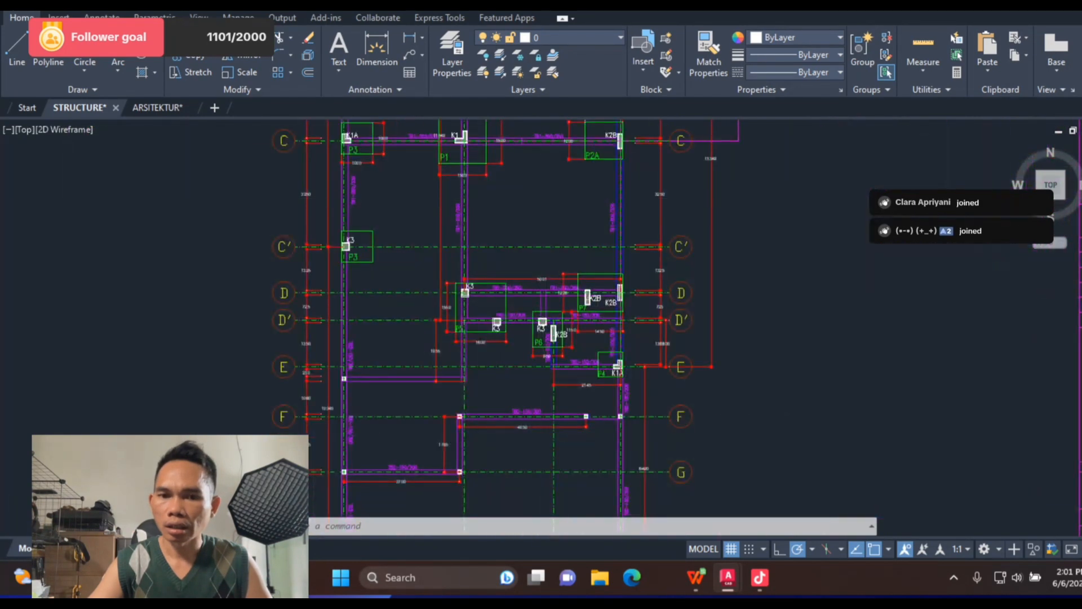
scroll(547, 197, "up", 2)
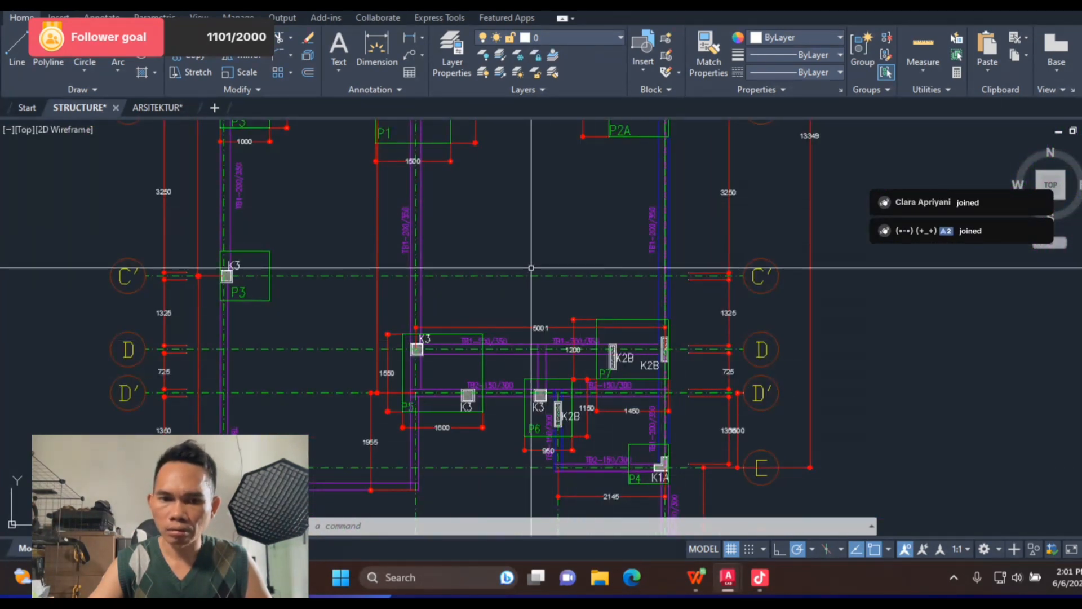
mouse_move(531, 267)
left_mouse_down()
mouse_move(606, 360)
mouse_move(611, 542)
left_mouse_up()
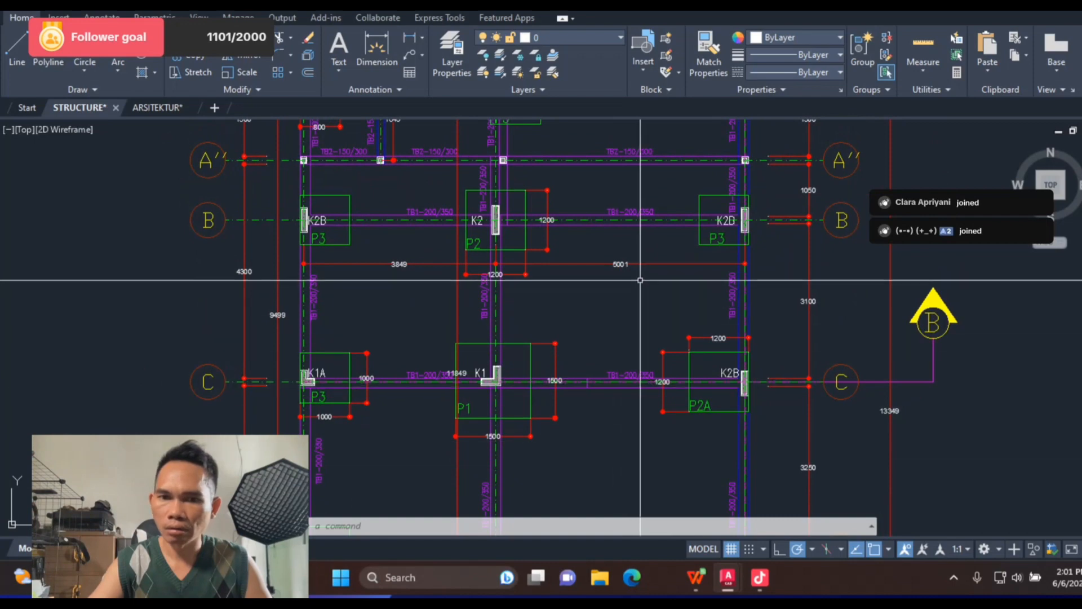
left_click_drag(640, 279, 608, 555)
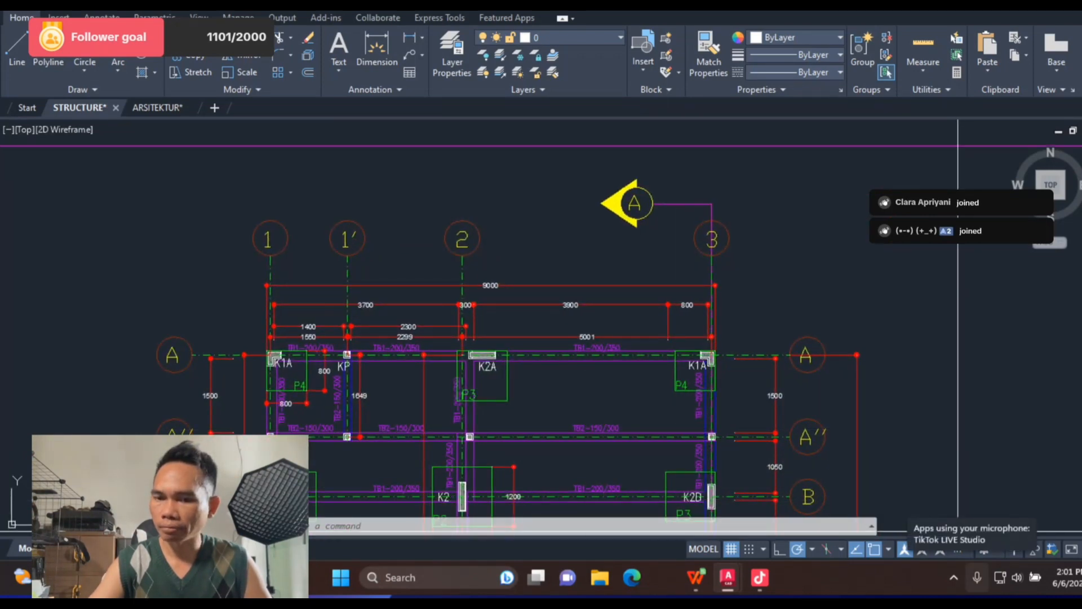
Step: Switch to the spreadsheet and set the P4 row's length and width to 0.8, depth to 1.3 and plate thickness to 0.2 m
key("alt+Tab")
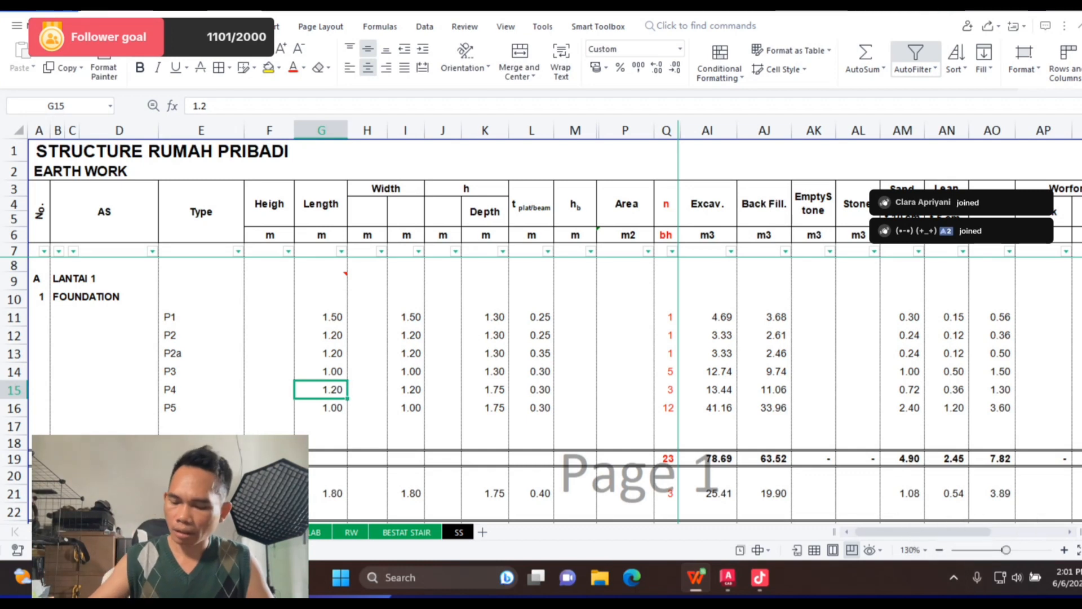
type("0.8")
key("Tab")
key("Tab")
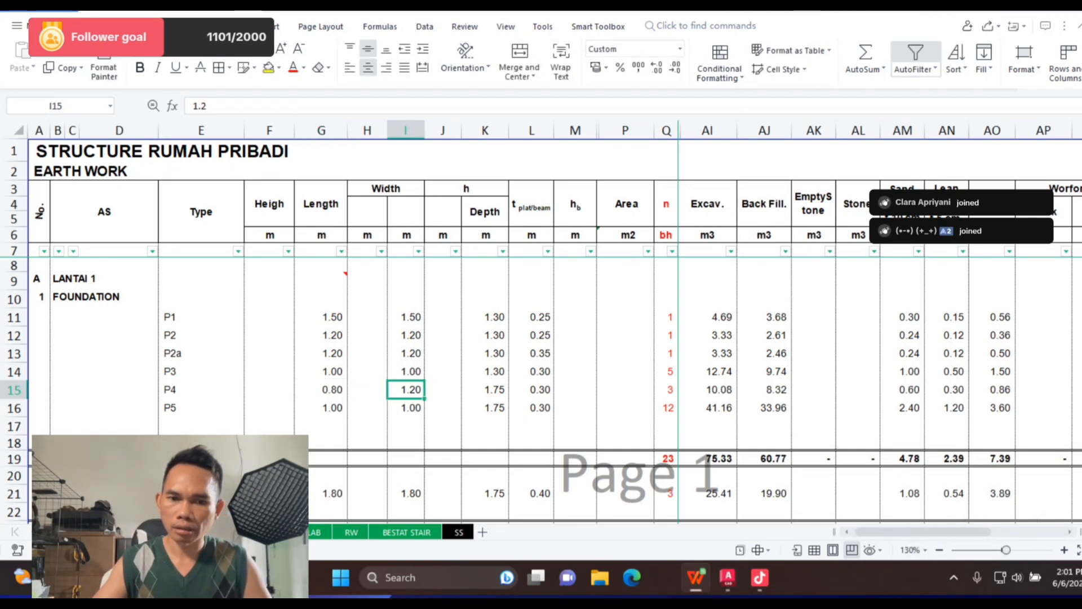
type("0.8")
key("Tab")
key("Tab")
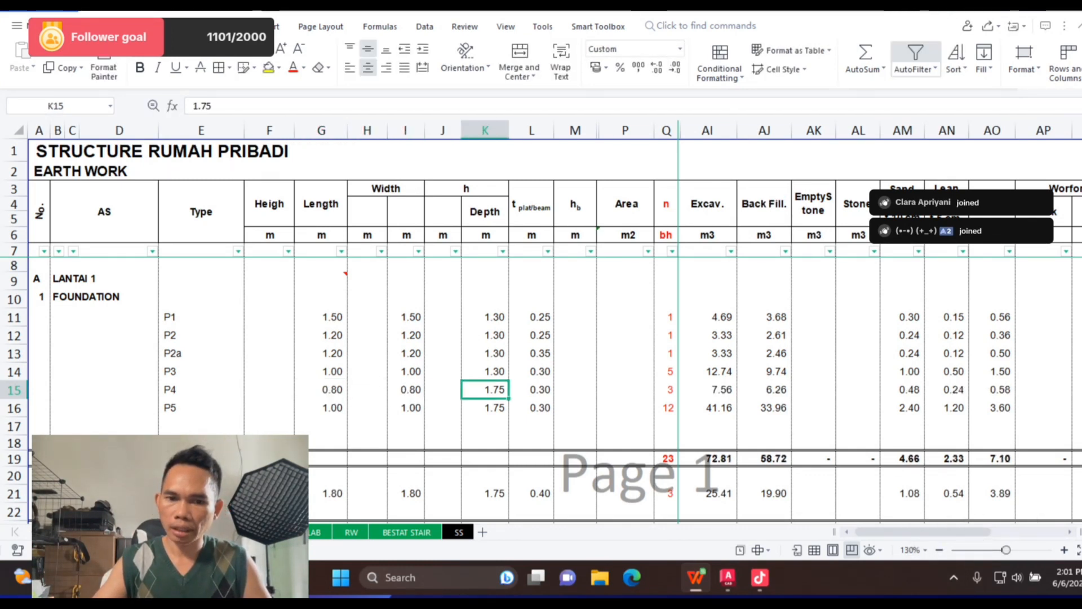
type("1.3")
key("Tab")
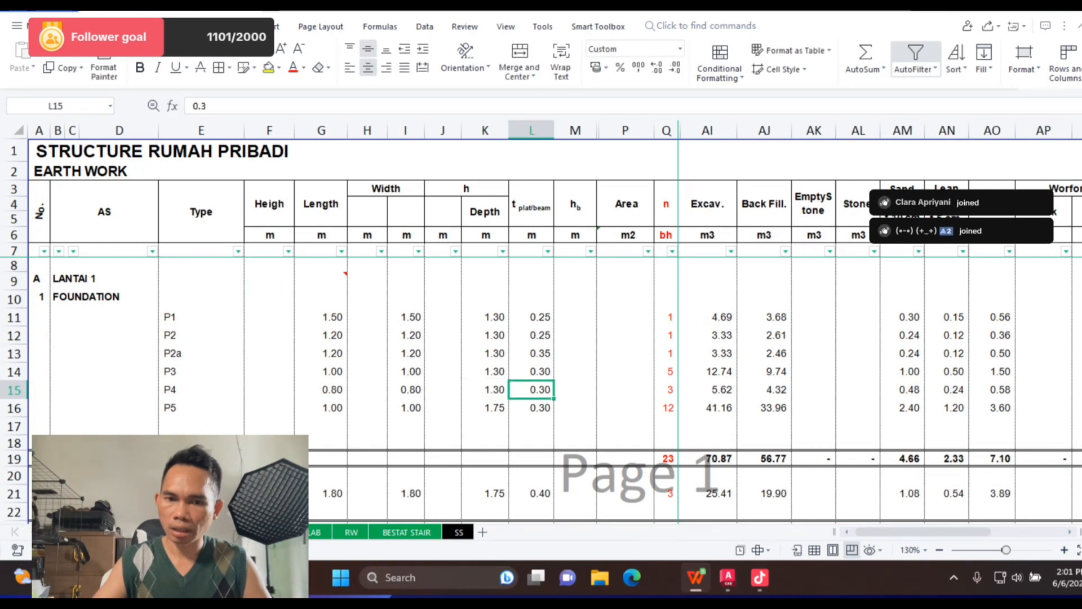
type("0.2")
key("Tab")
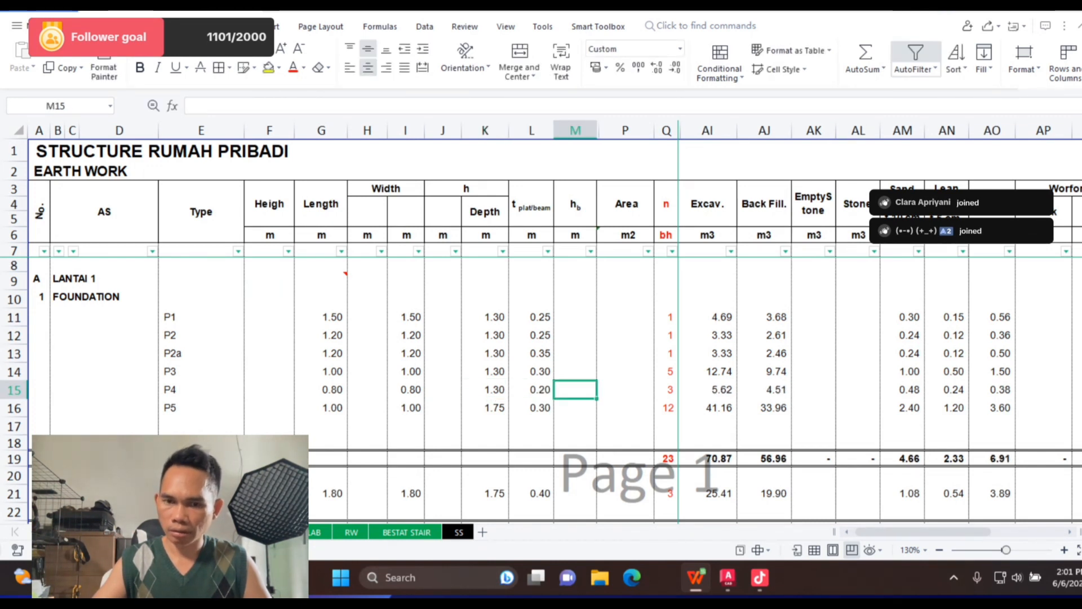
Step: Select the P4 row's count cell Q15, and switch to AutoCAD to count the P4 footings on the foundation plan
key("Tab")
key("Tab")
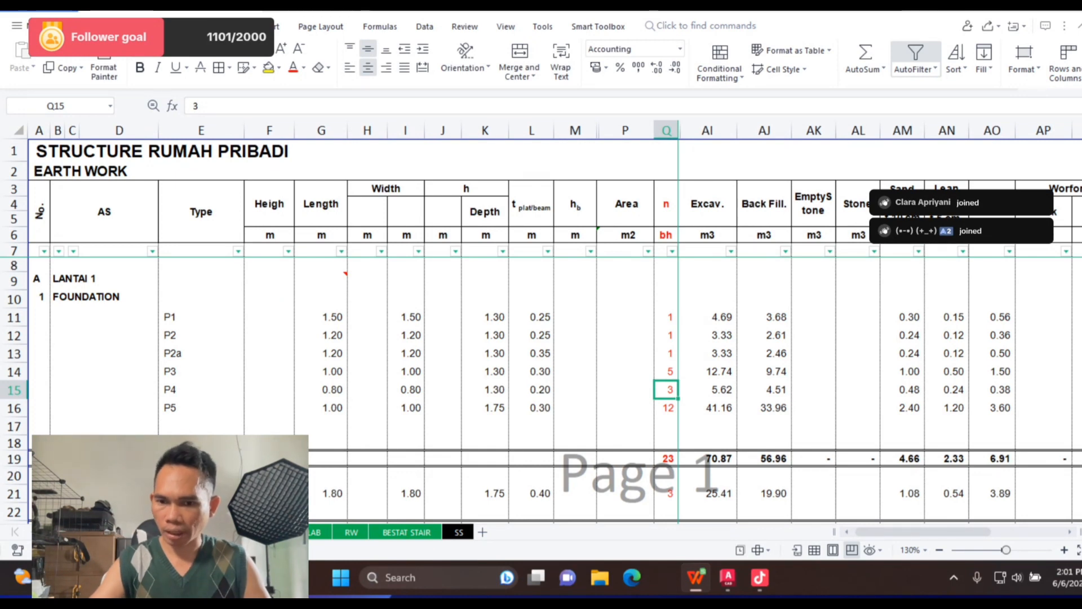
key("alt+Tab")
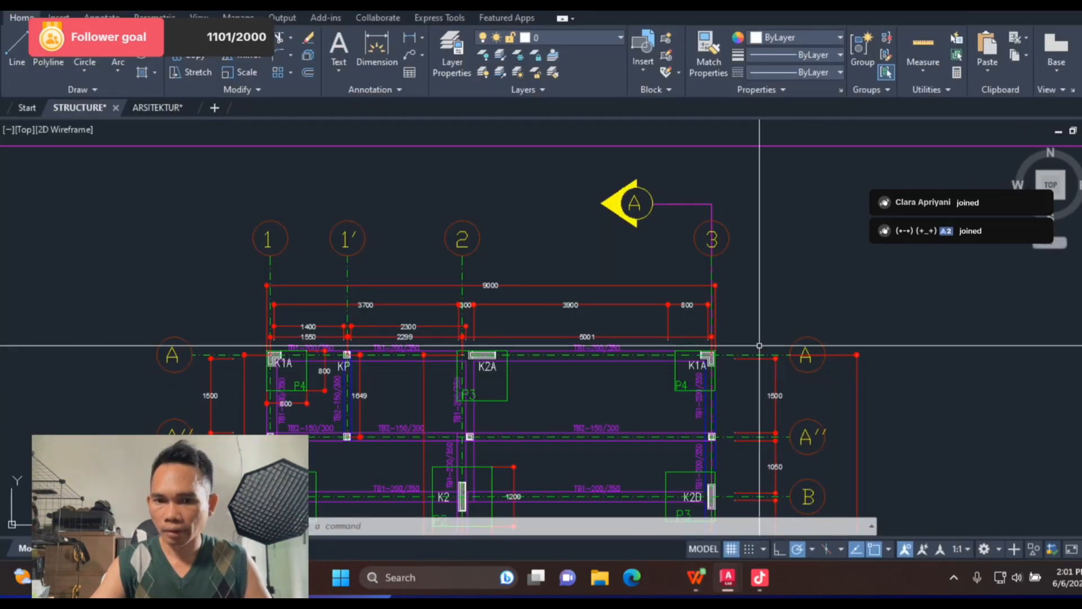
left_click_drag(514, 419, 483, 55)
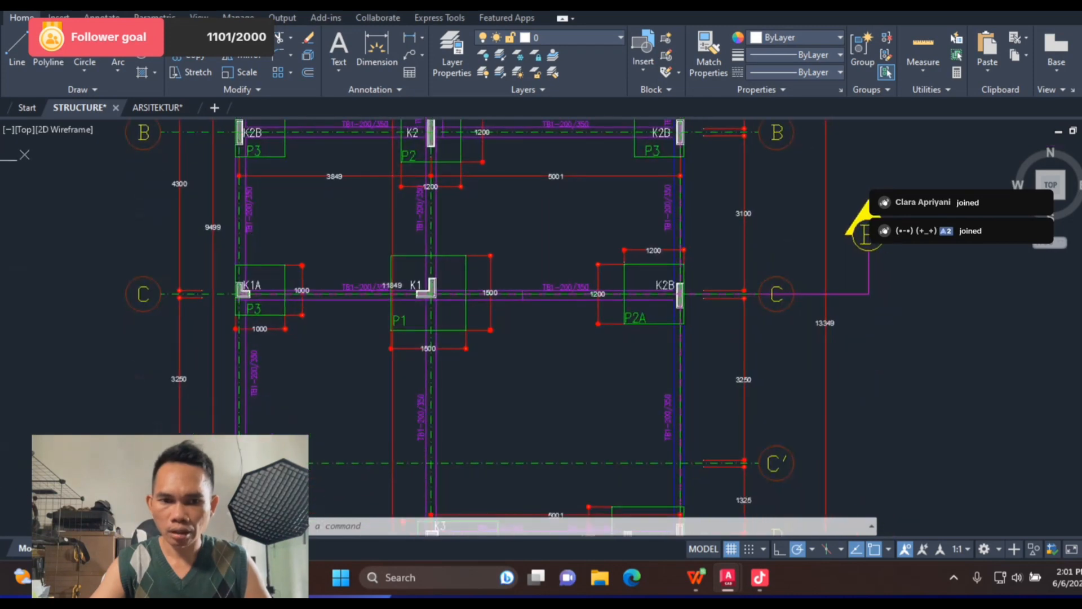
left_click_drag(570, 427, 573, 150)
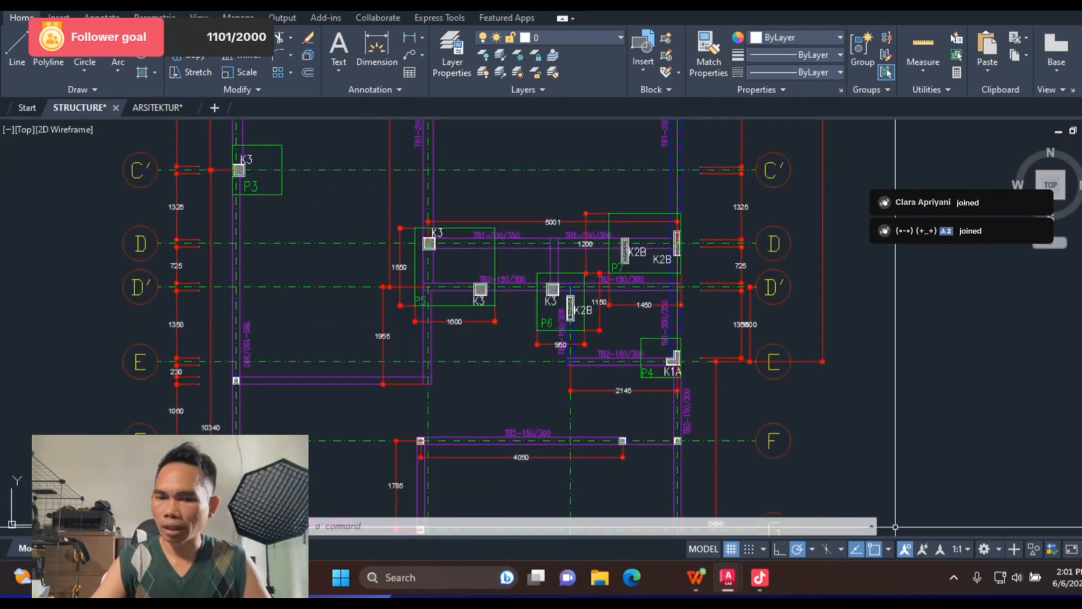
Step: Switch to the spreadsheet, check the P4 excavation formula in AI15, and select the P5 row's length cell G16
key("alt+Tab")
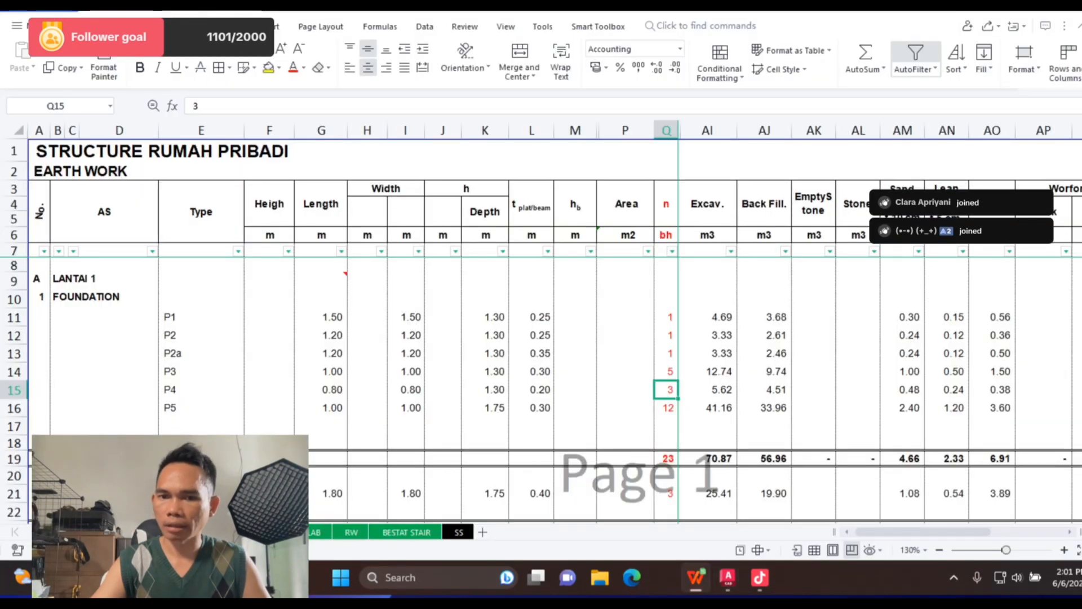
left_click(707, 390)
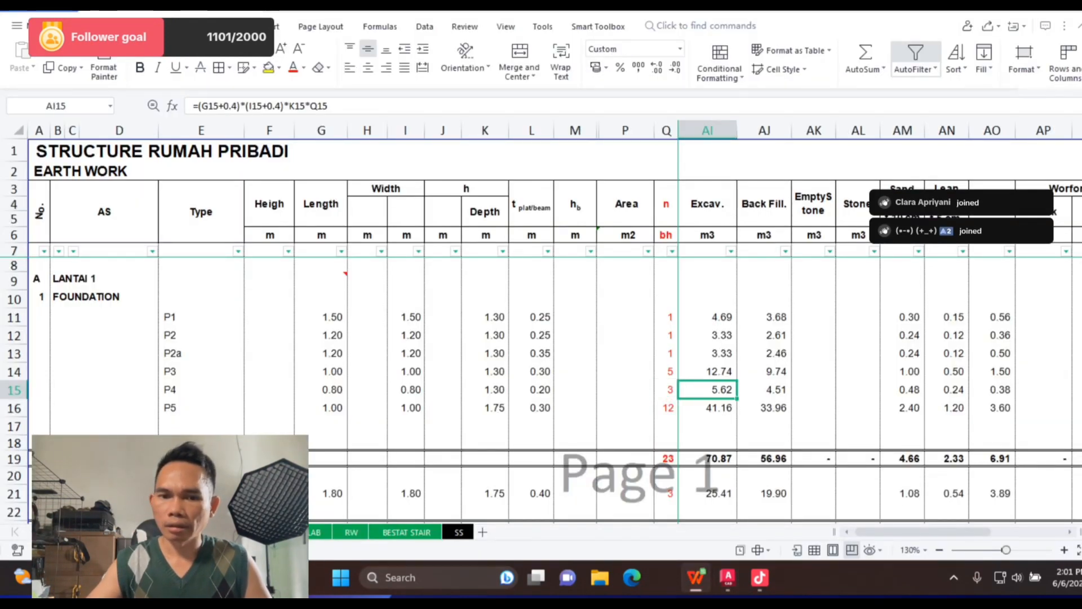
key("Left")
key("Left")
key("Left")
key("Left")
key("Left")
key("Left")
key("Left")
key("Left")
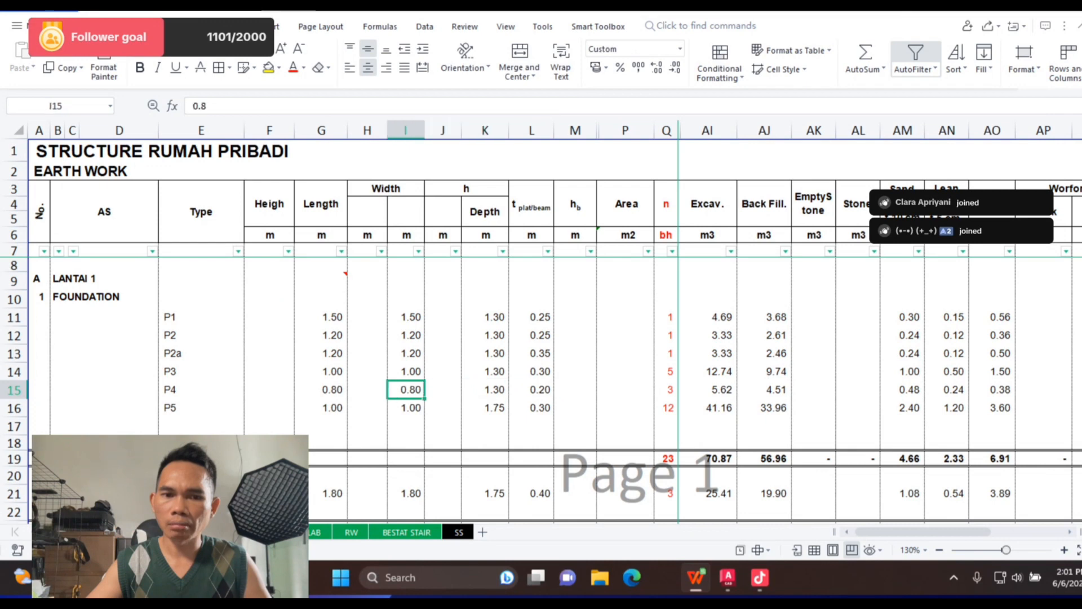
key("Down")
key("Left")
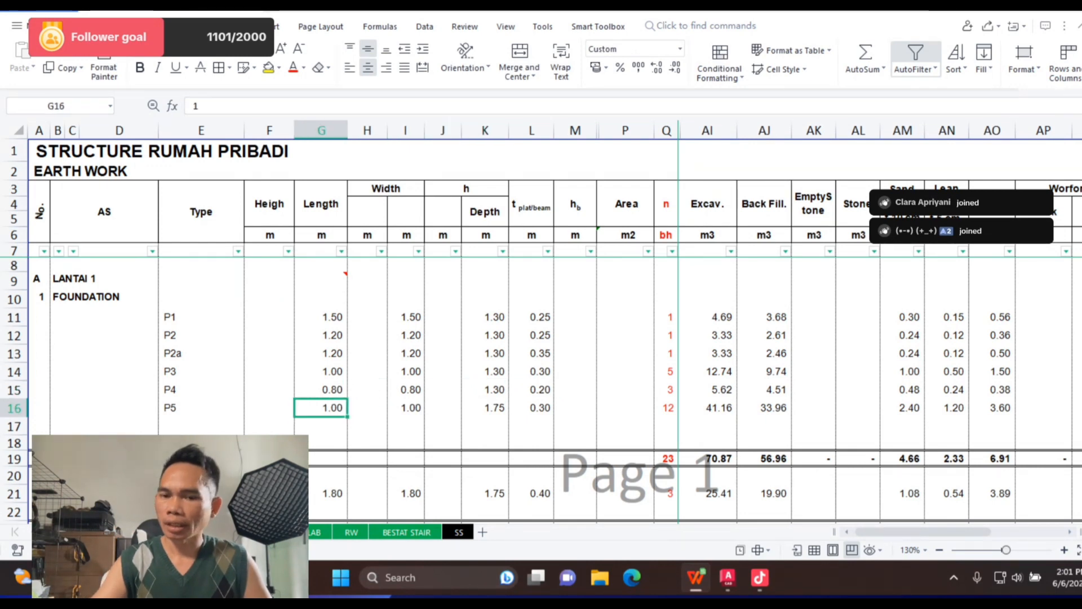
Step: Switch to AutoCAD and examine the P5 footing's size, plan and section thickness in the foundation detail table
key("alt+Tab")
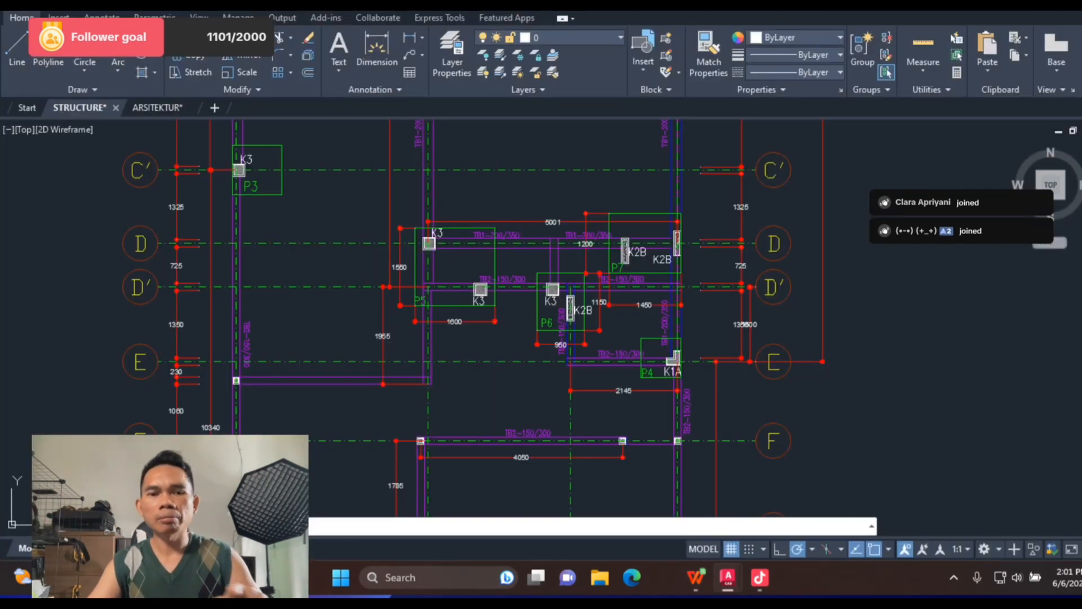
key("alt+Tab")
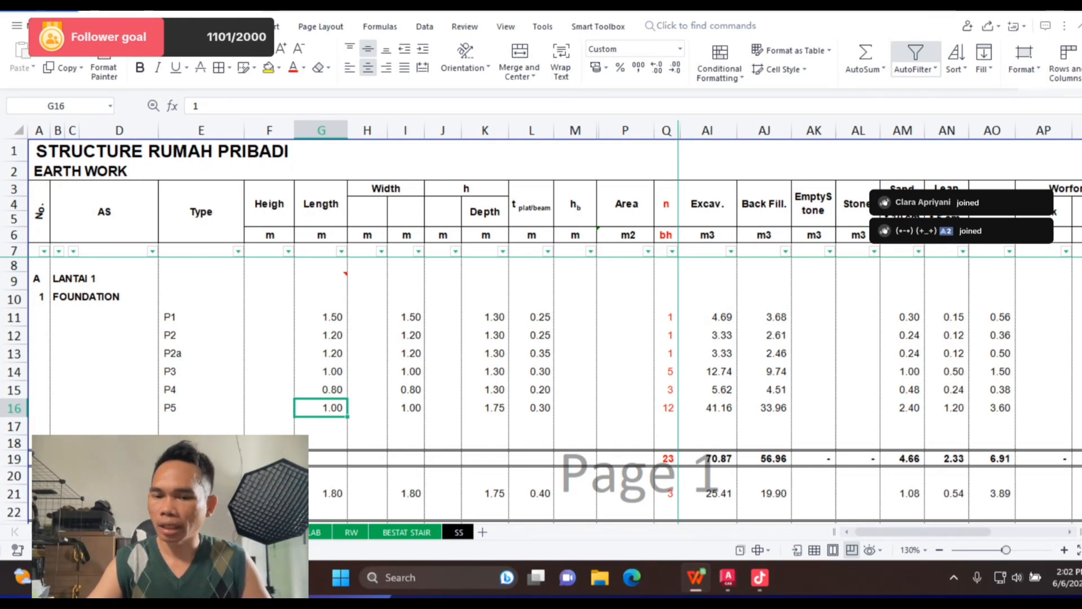
key("alt+Tab")
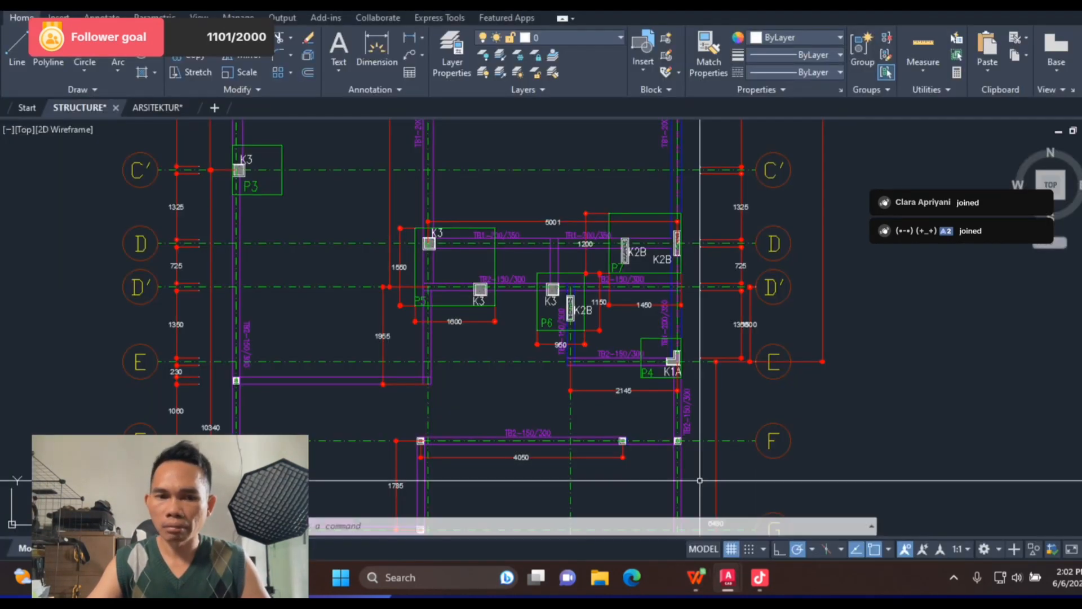
scroll(417, 268, "down", 7)
left_click_drag(354, 472, 352, 435)
scroll(393, 184, "up", 10)
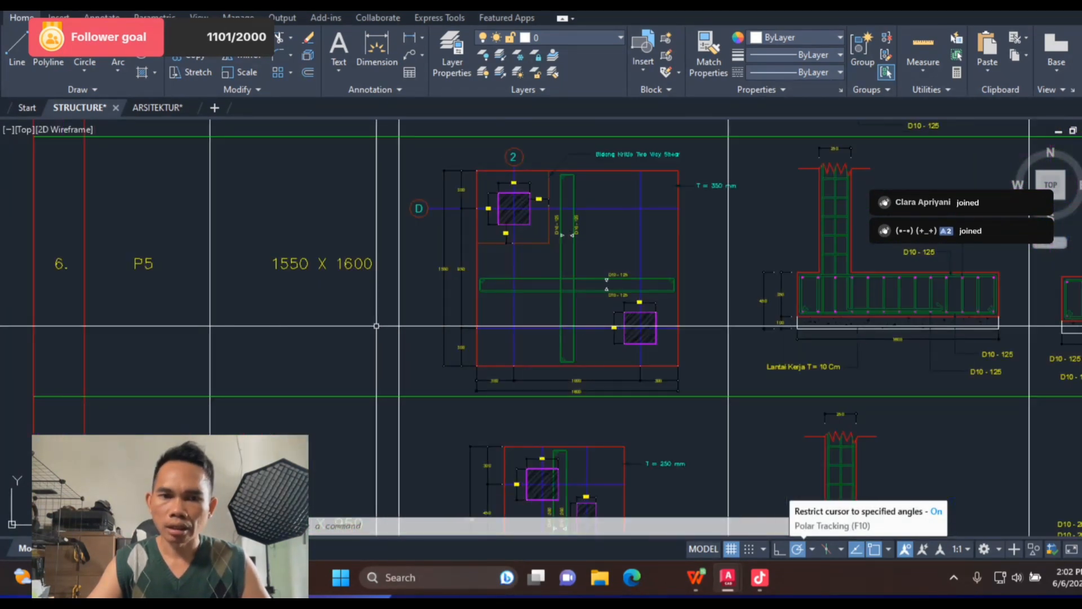
scroll(372, 325, "down", 2)
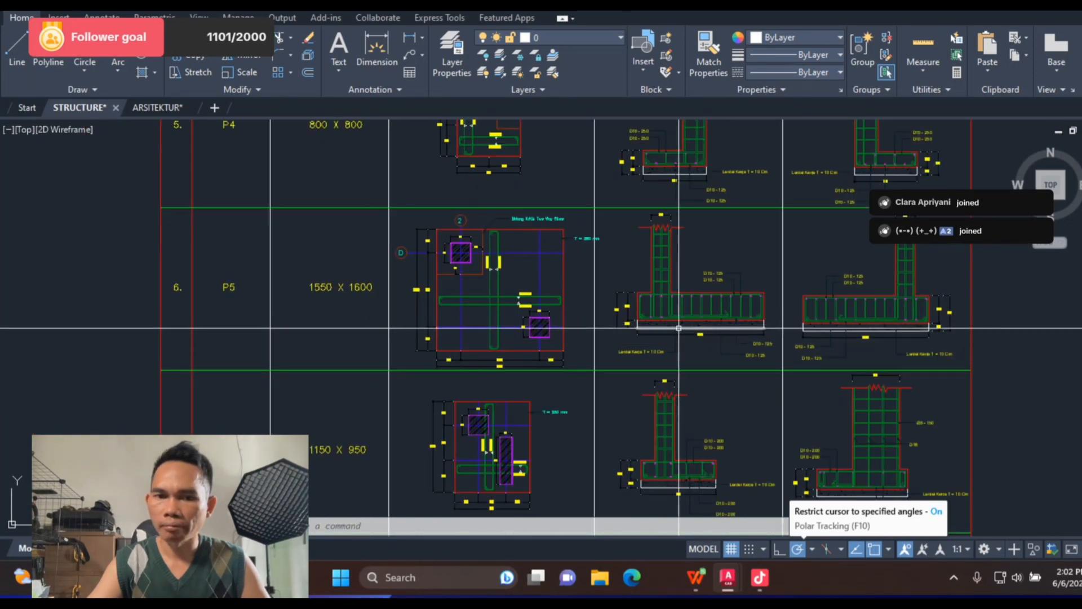
scroll(647, 319, "up", 5)
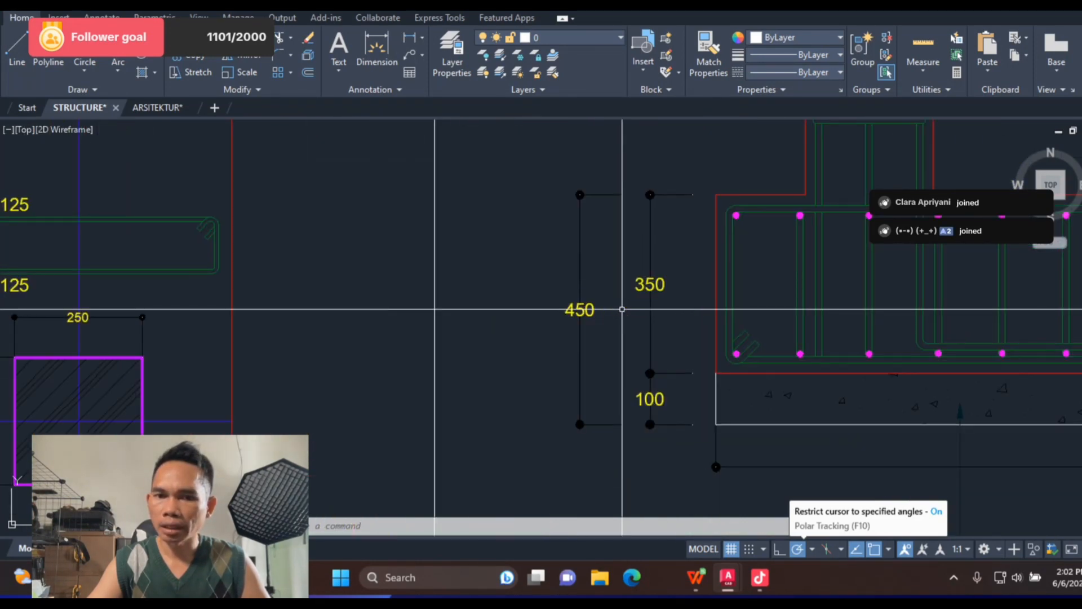
scroll(620, 316, "down", 3)
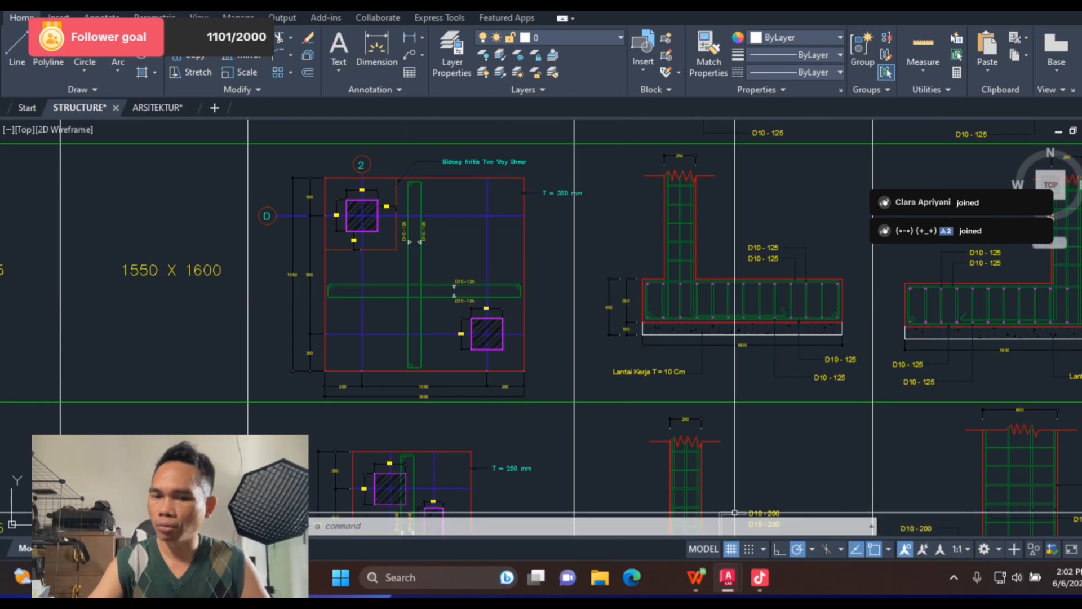
Step: Switch to the spreadsheet and set the P5 row's length to 1.55, width to 1.6, depth to 1.3 and plate thickness to 0.35 m
key("alt+Tab")
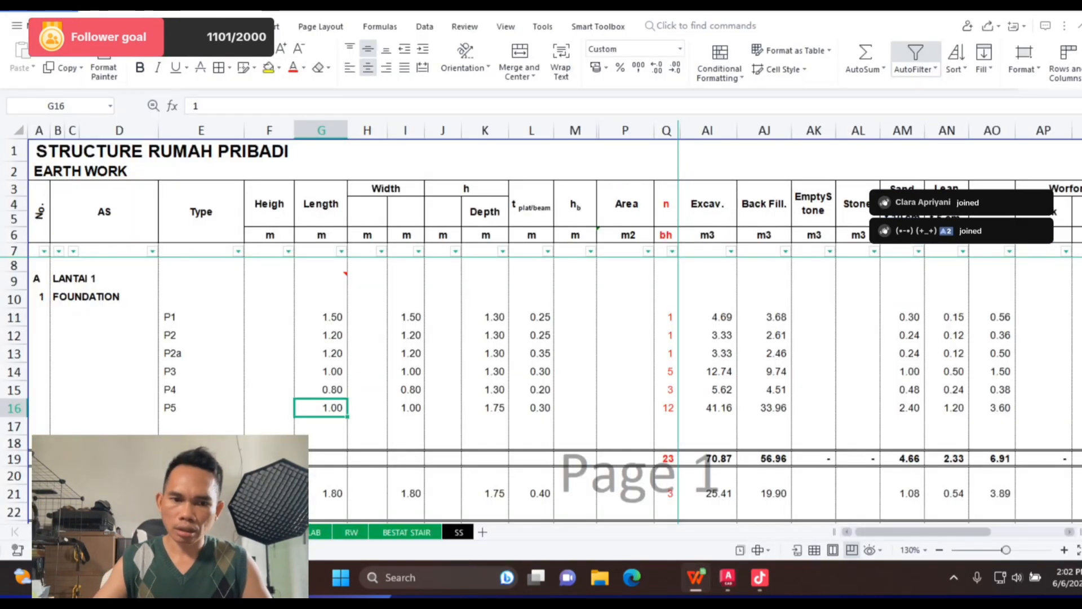
type("1.")
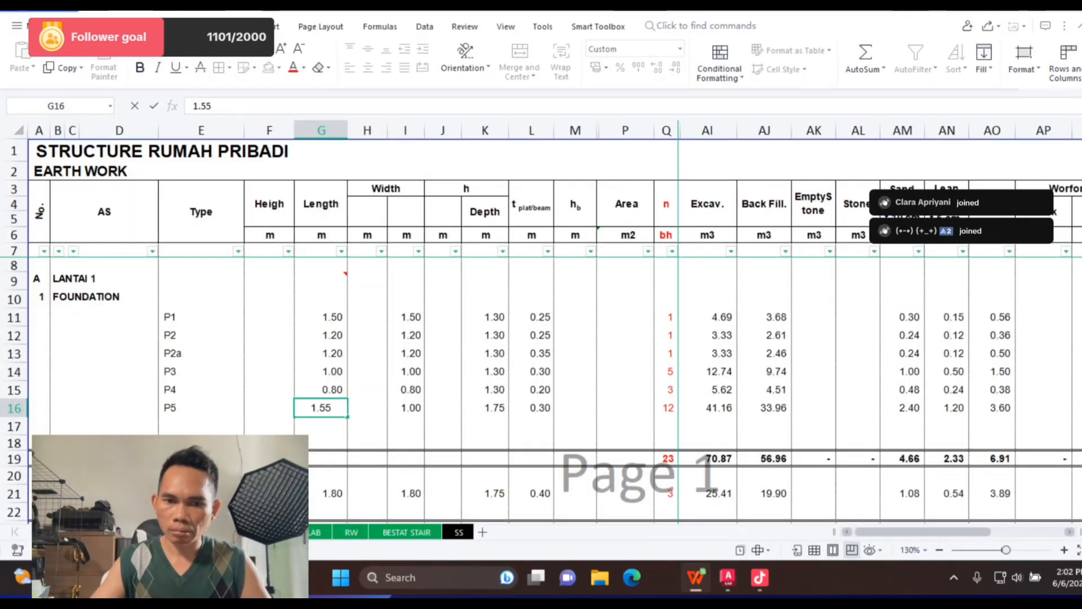
key("Right")
key("Right")
type("1")
key("Right")
key("Right")
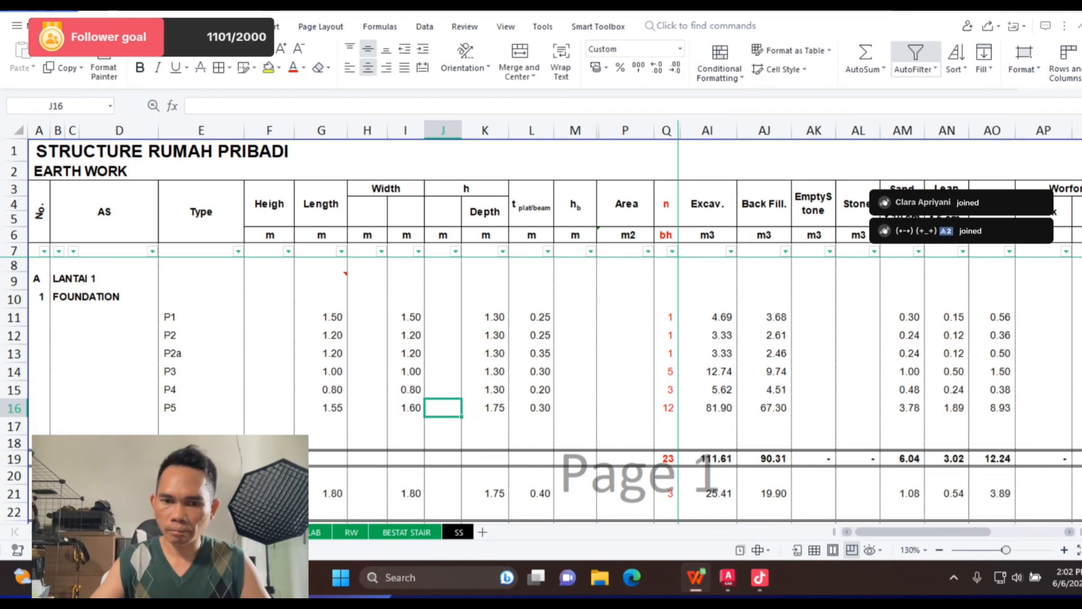
type("1.3")
key("Right")
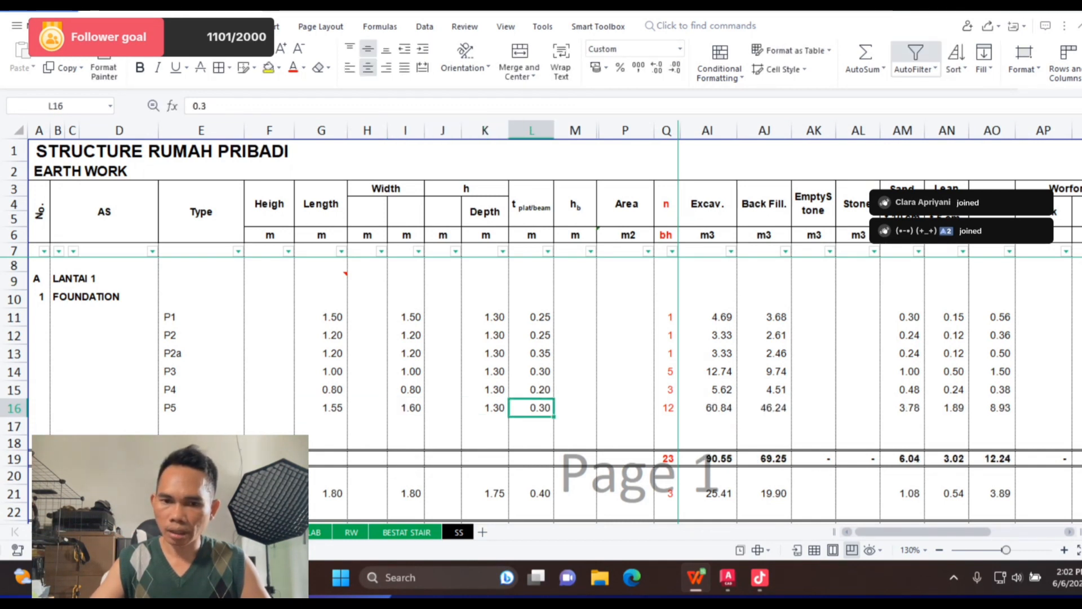
type("0.35")
key("Return")
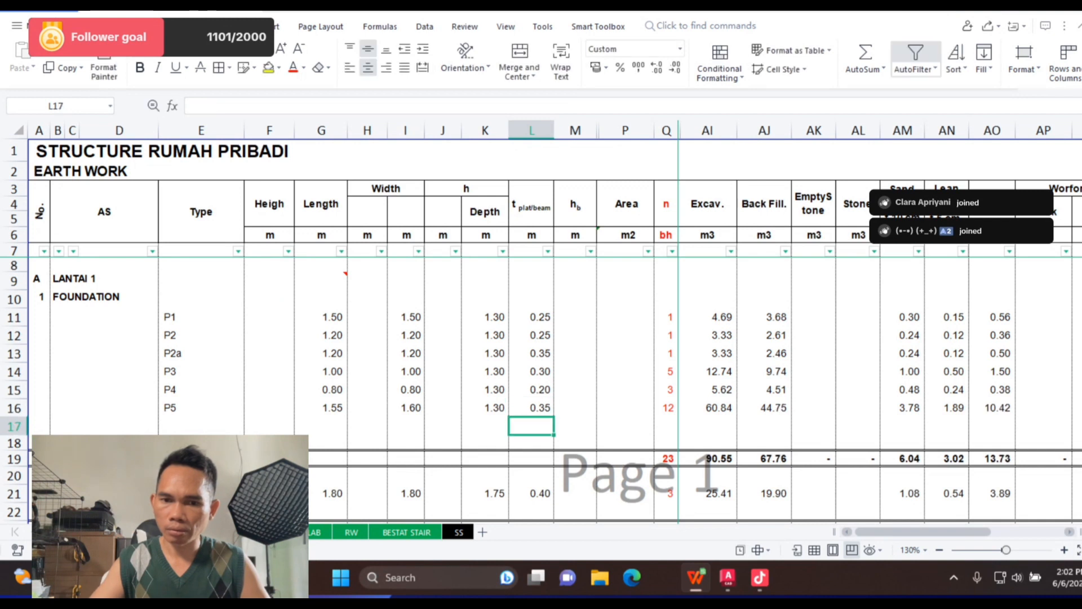
Step: Select the P5 row's count cell Q16
key("Up")
key("Right")
key("Right")
key("Right")
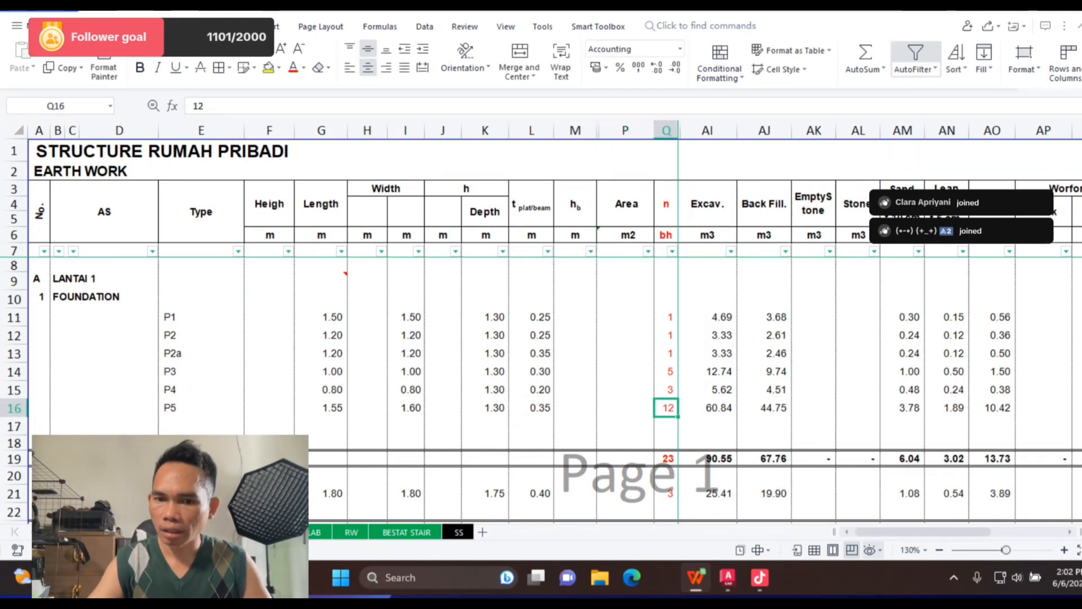
Step: Switch to AutoCAD and examine the P5 footing's plan dimensions and sections in the foundation detail table
key("alt+Tab")
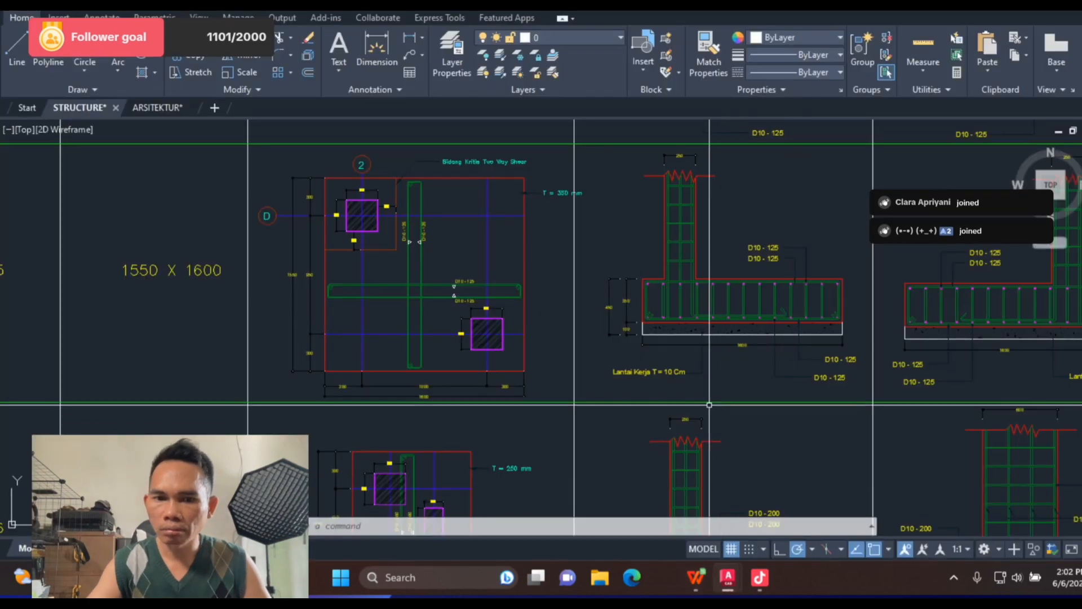
scroll(448, 395, "up", 3)
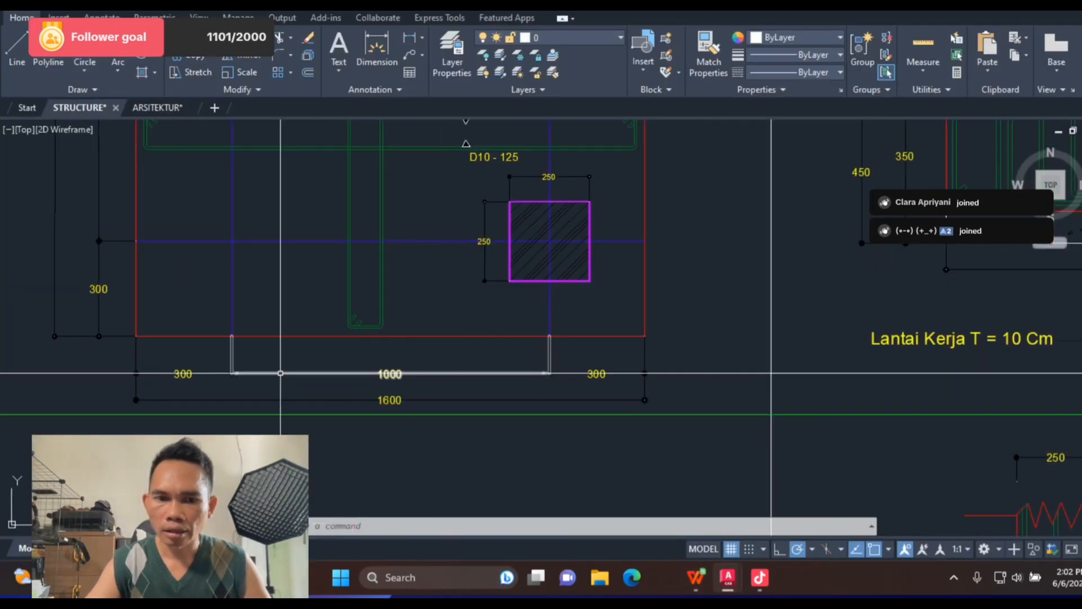
scroll(281, 383, "down", 4)
scroll(687, 348, "up", 3)
scroll(574, 372, "down", 6)
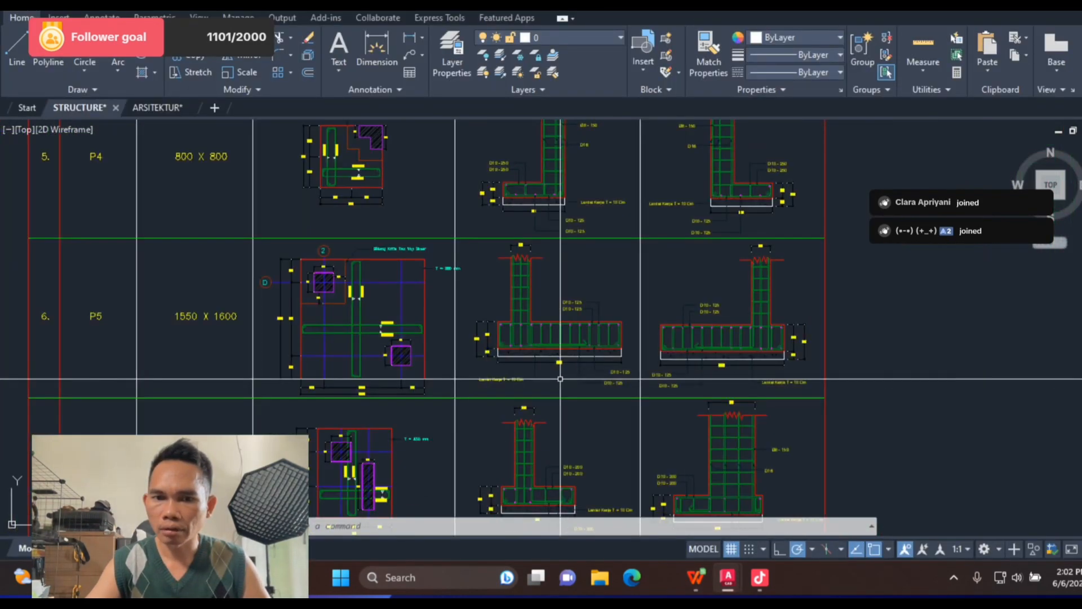
scroll(548, 490, "up", 4)
scroll(539, 247, "up", 2)
scroll(539, 247, "down", 5)
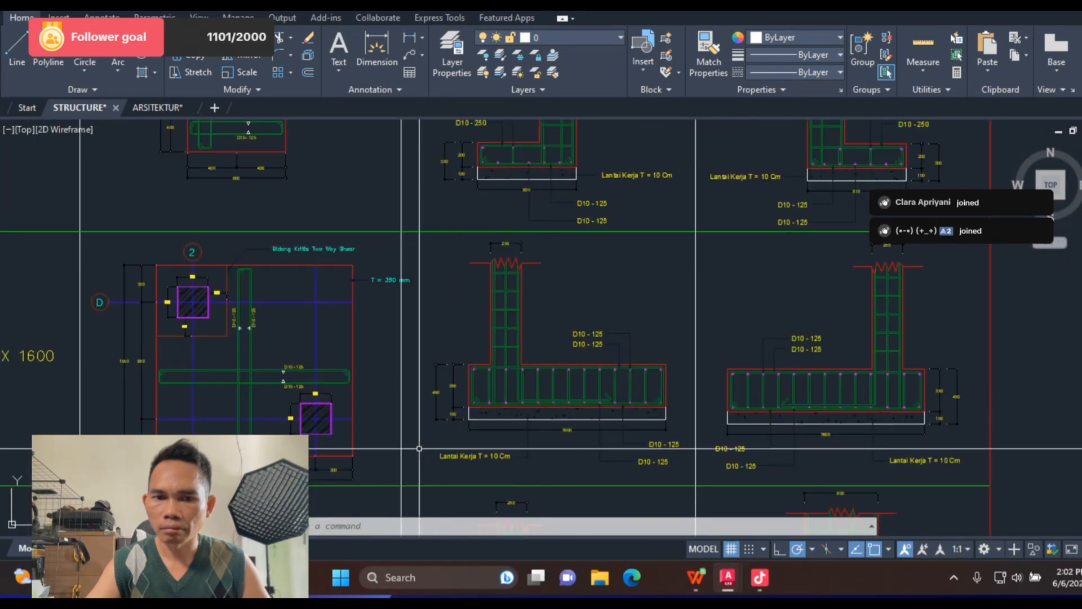
scroll(447, 386, "up", 5)
scroll(430, 379, "down", 8)
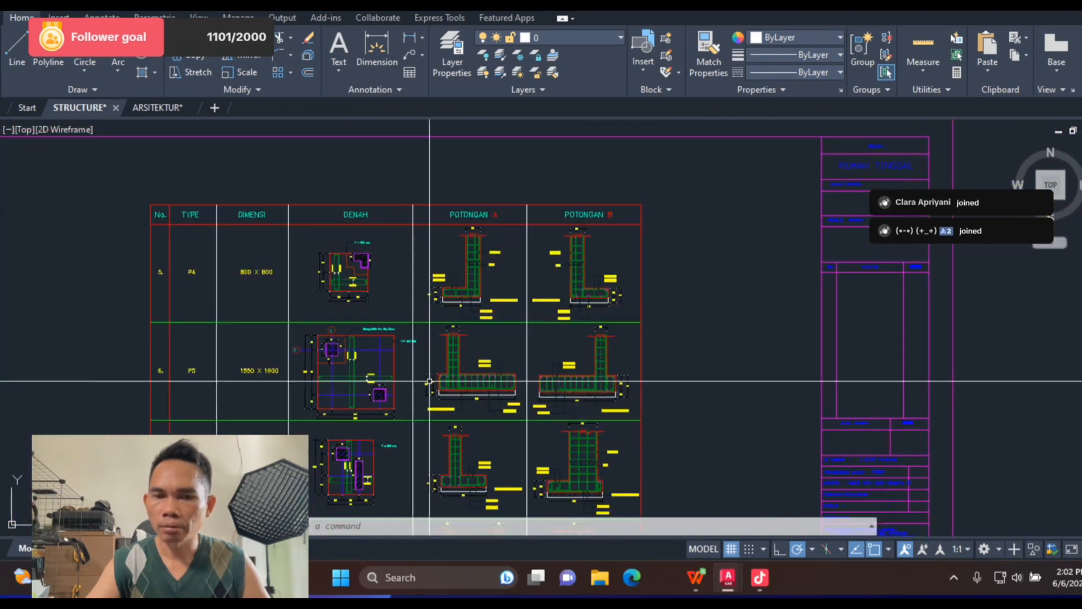
Step: Examine the foundation plan to count the P5 footings and locate P6 and P7 around grid lines D to E
mouse_move(680, 343)
left_mouse_down()
mouse_move(599, 427)
mouse_move(582, 484)
left_mouse_up()
scroll(531, 158, "up", 10)
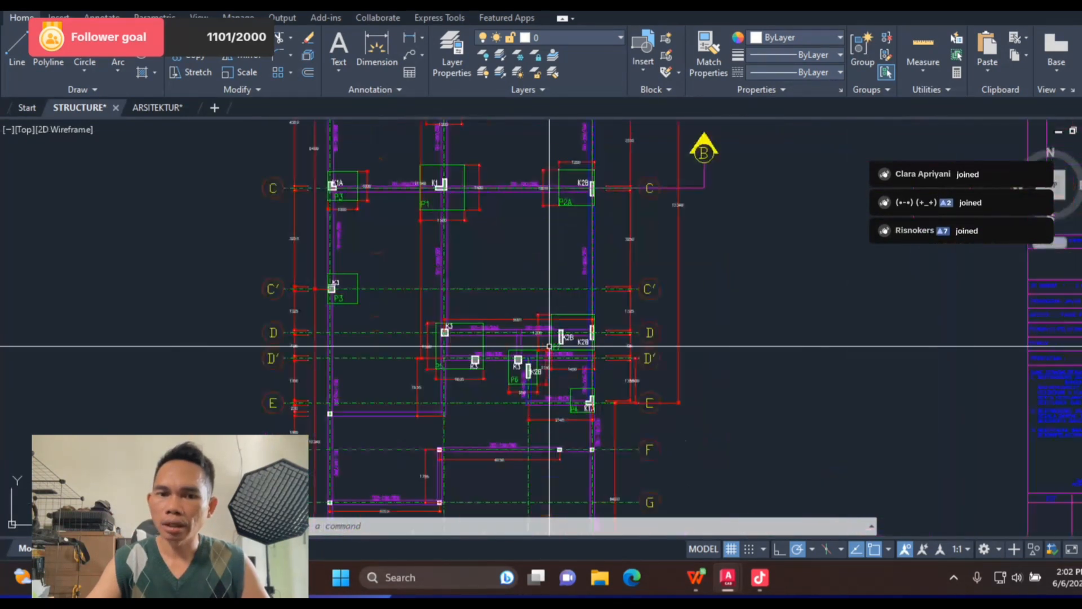
scroll(598, 216, "down", 3)
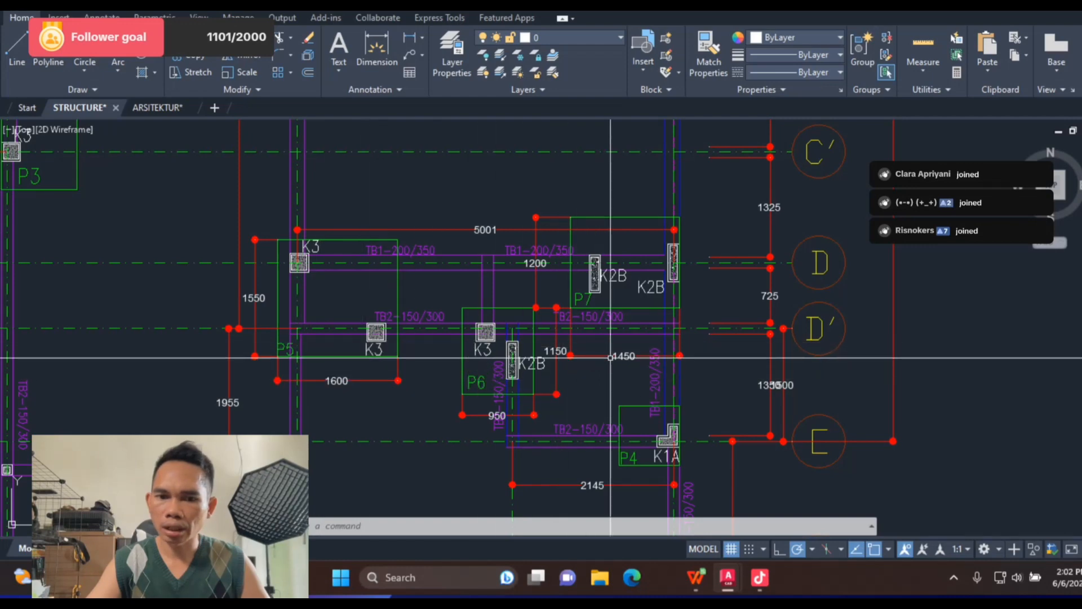
left_click_drag(627, 391, 648, 471)
scroll(652, 446, "down", 5)
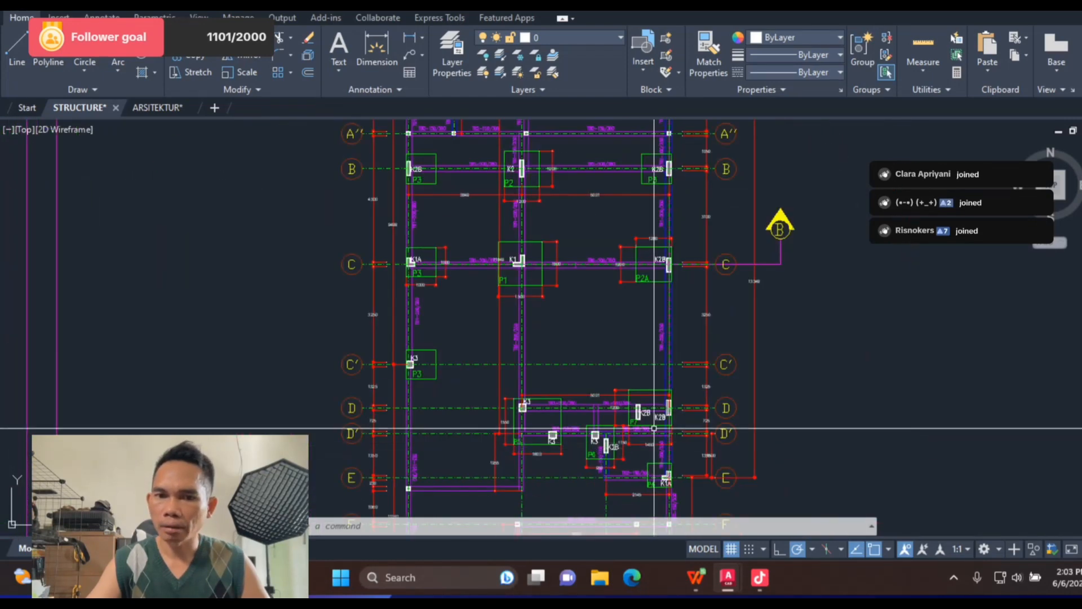
scroll(636, 273, "up", 3)
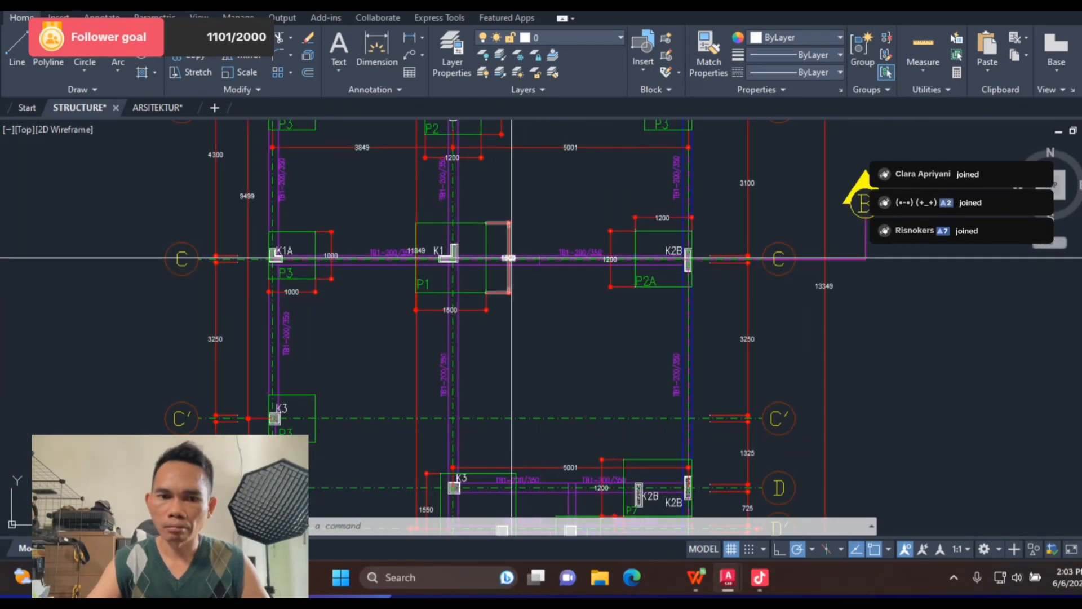
scroll(510, 259, "down", 4)
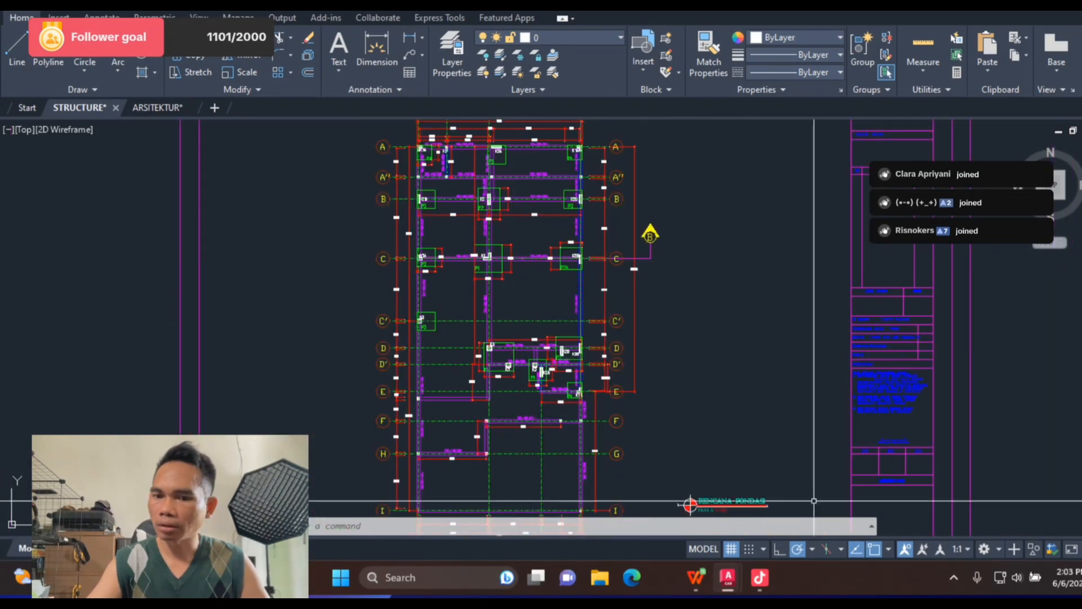
Step: Switch to the spreadsheet, set the P5 row's count to 1, and check the row's volume formulas across to AN16
key("alt+Tab")
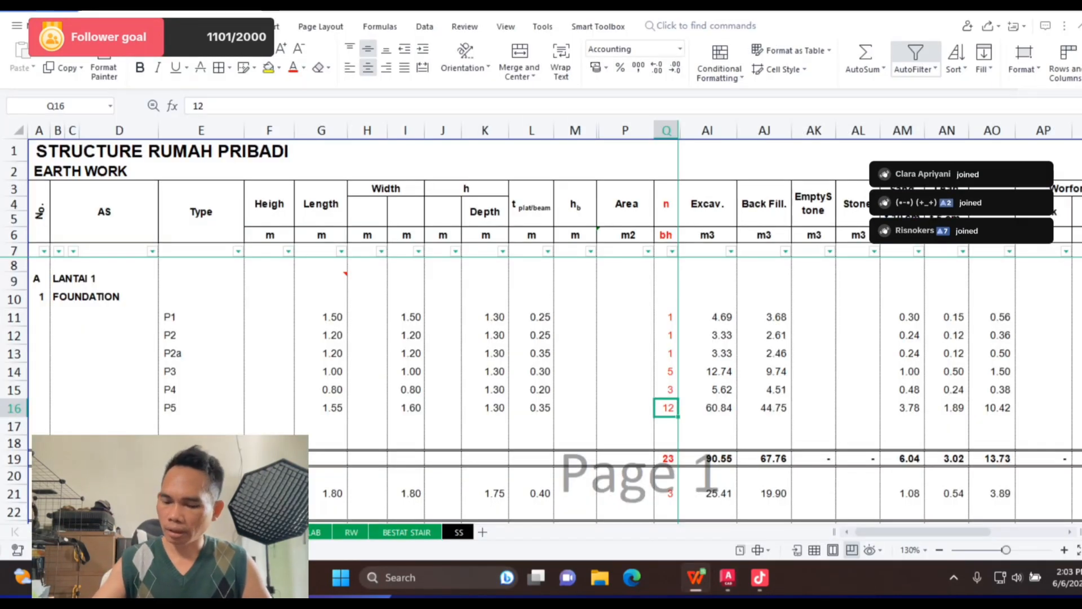
type("1")
key("Return")
key("Up")
key("Right")
key("Right")
key("Right")
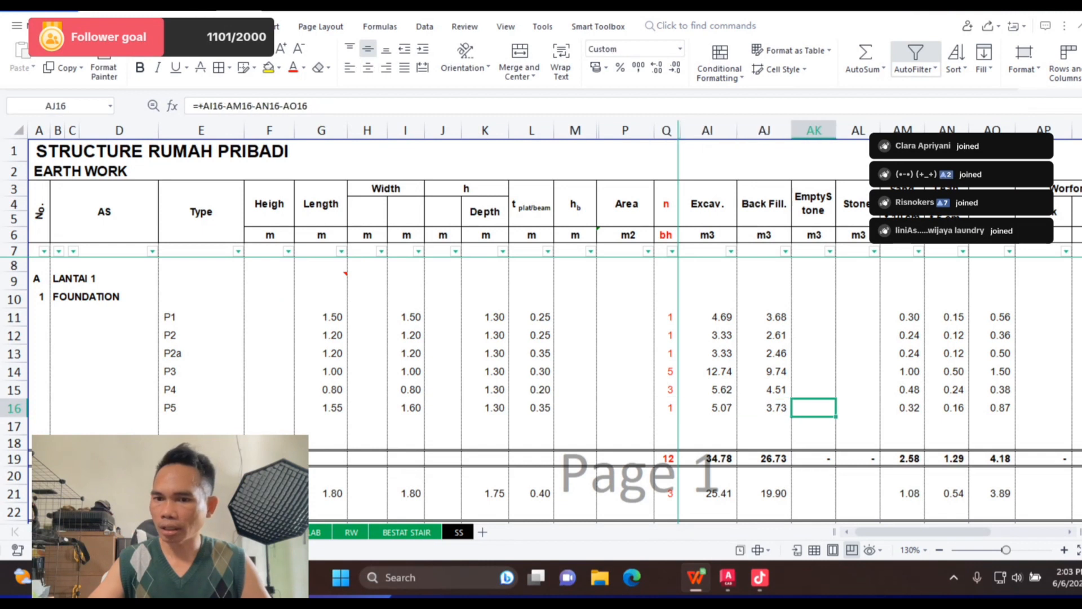
key("Right")
key("Right")
key("Right")
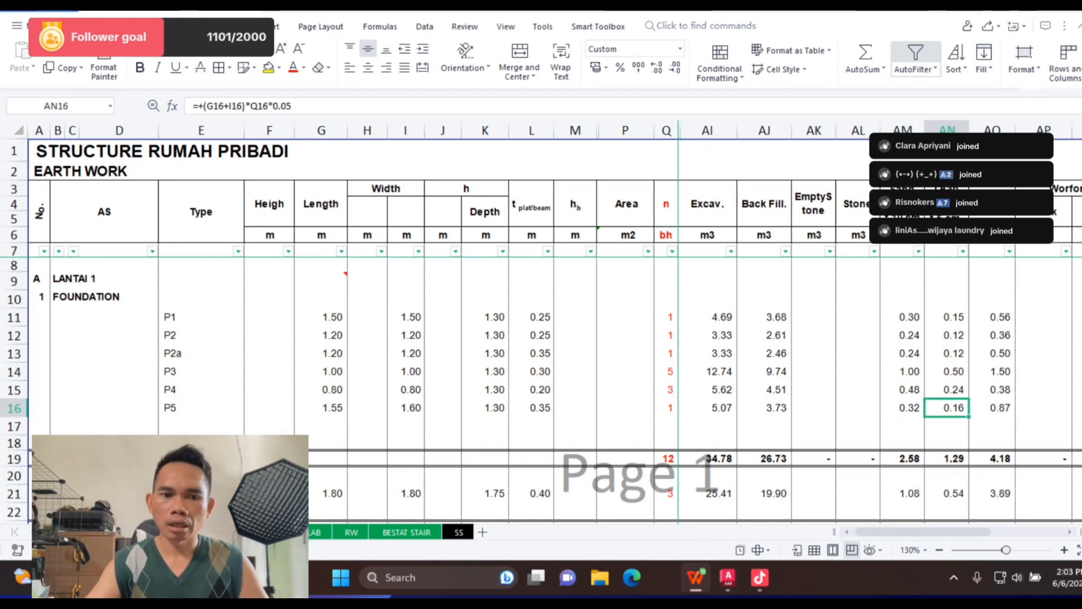
Step: Copy the P5 row 16 and insert two copies of it directly below as rows 17 and 18
scroll(541, 366, "down", 2)
left_click(14, 339)
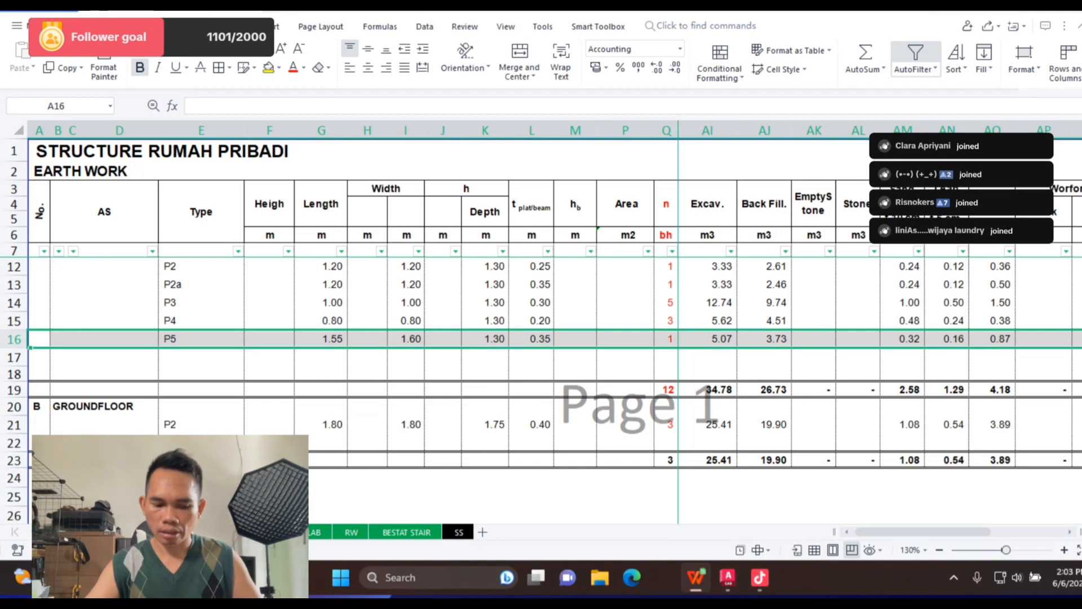
key("ctrl+c")
left_click_drag(14, 358, 14, 374)
right_click(14, 374)
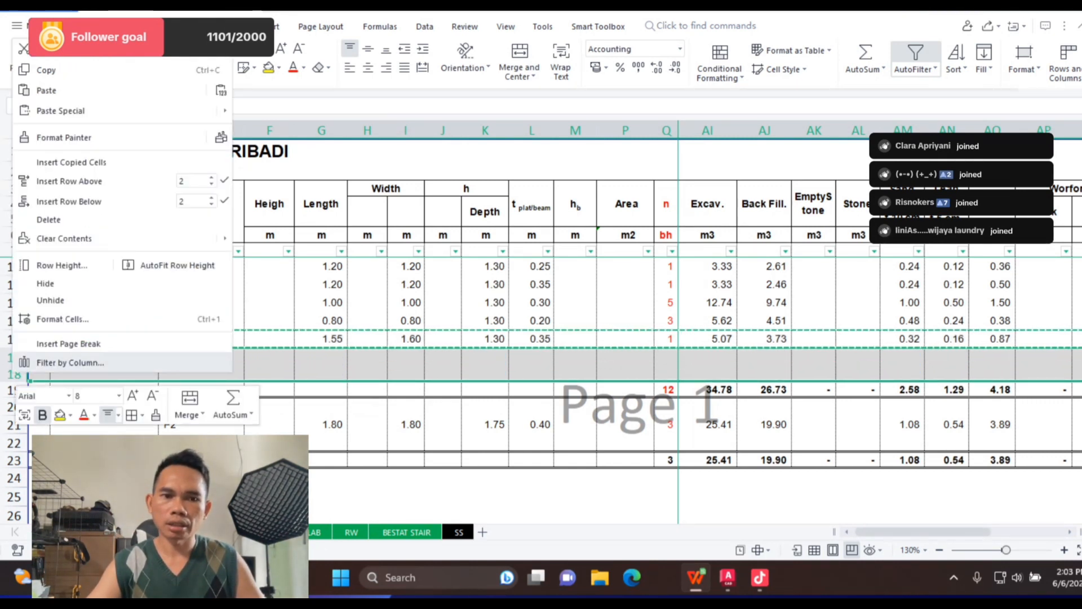
left_click(71, 162)
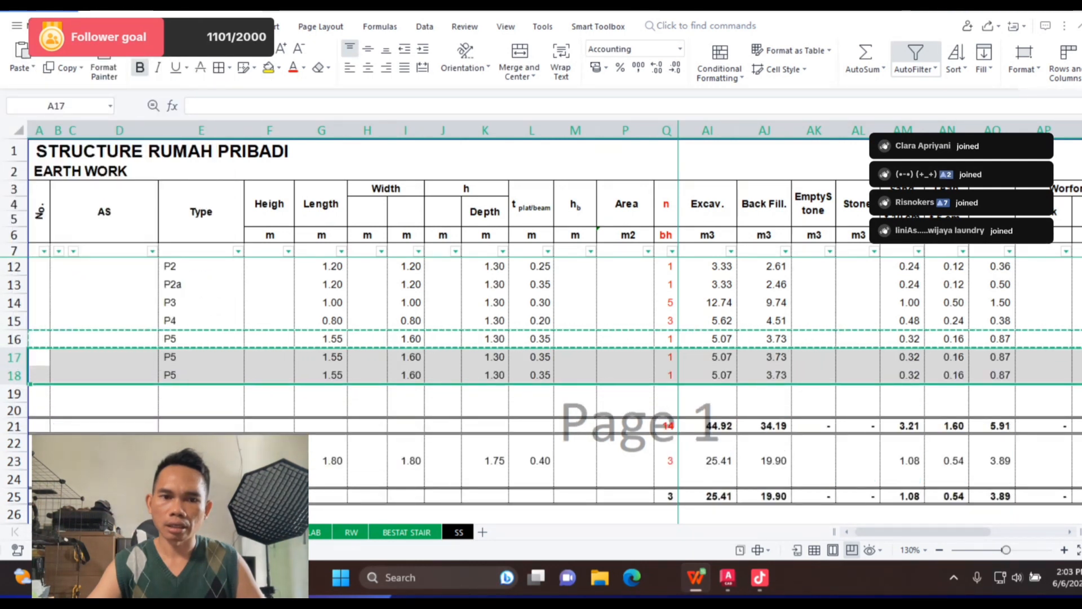
Step: Fill the type label in E16 down to E18 to give P6 and P7, and select the P6 row's length cell G17
left_click(201, 358)
left_click(201, 340)
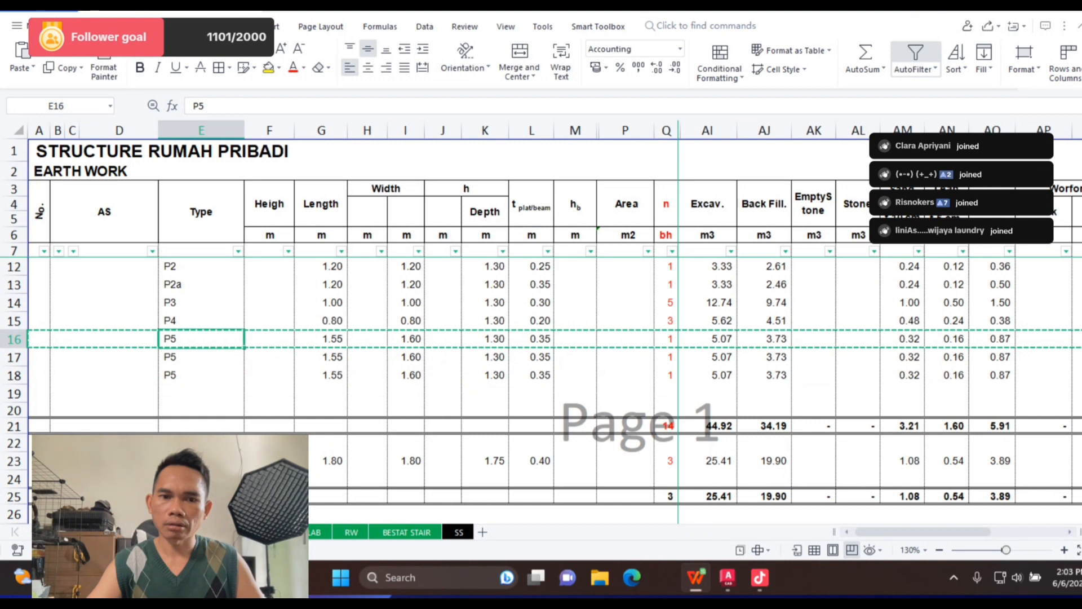
left_click_drag(244, 348, 247, 384)
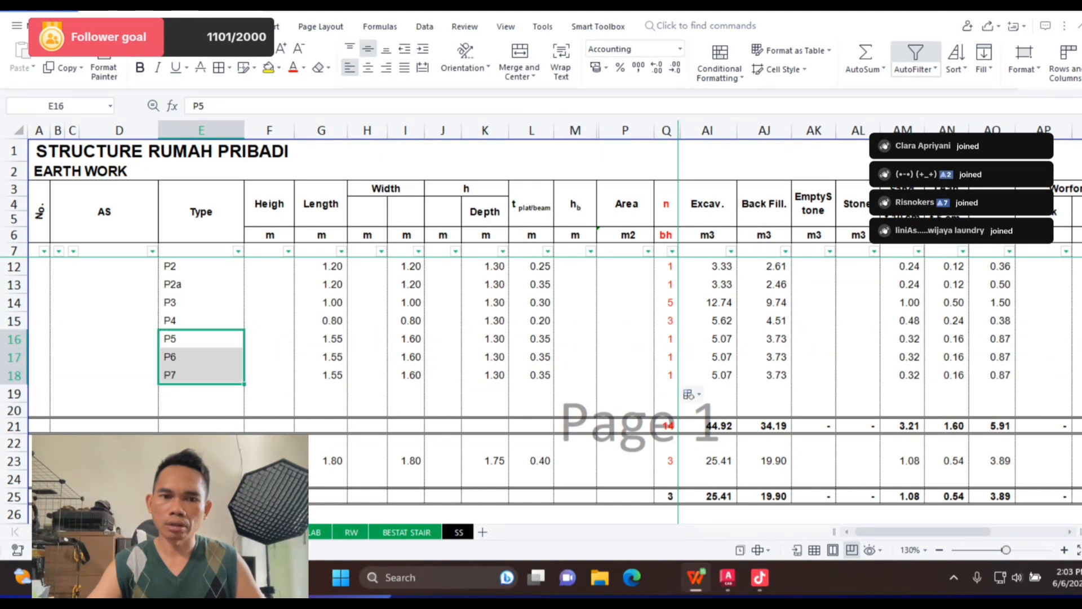
left_click(321, 357)
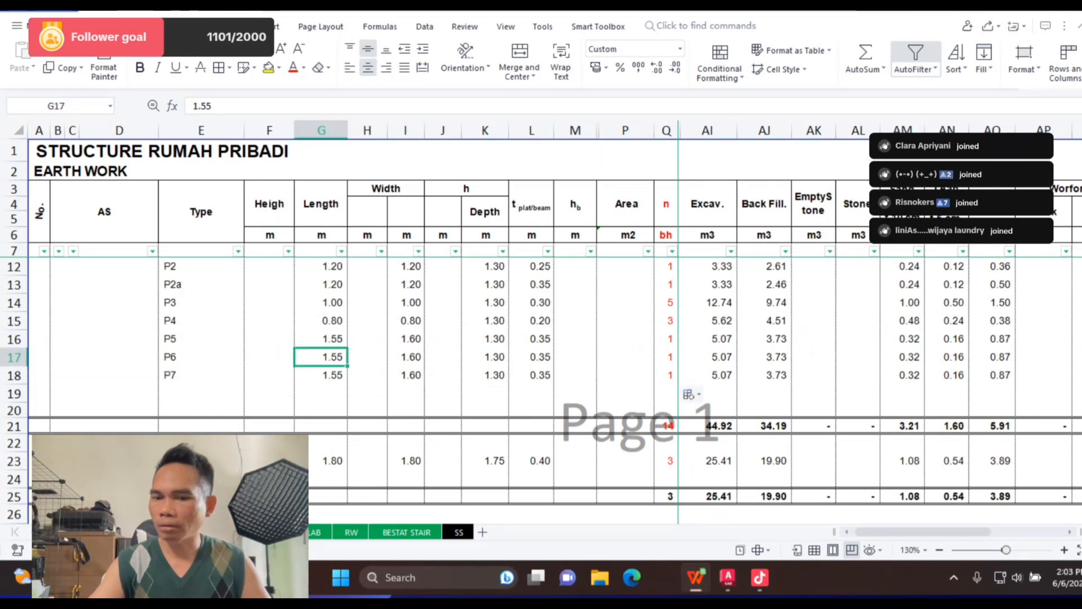
Step: Switch to AutoCAD and examine the P6 footing's size, plan and section thickness in the foundation detail table
key("alt+Tab")
scroll(571, 390, "up", 6)
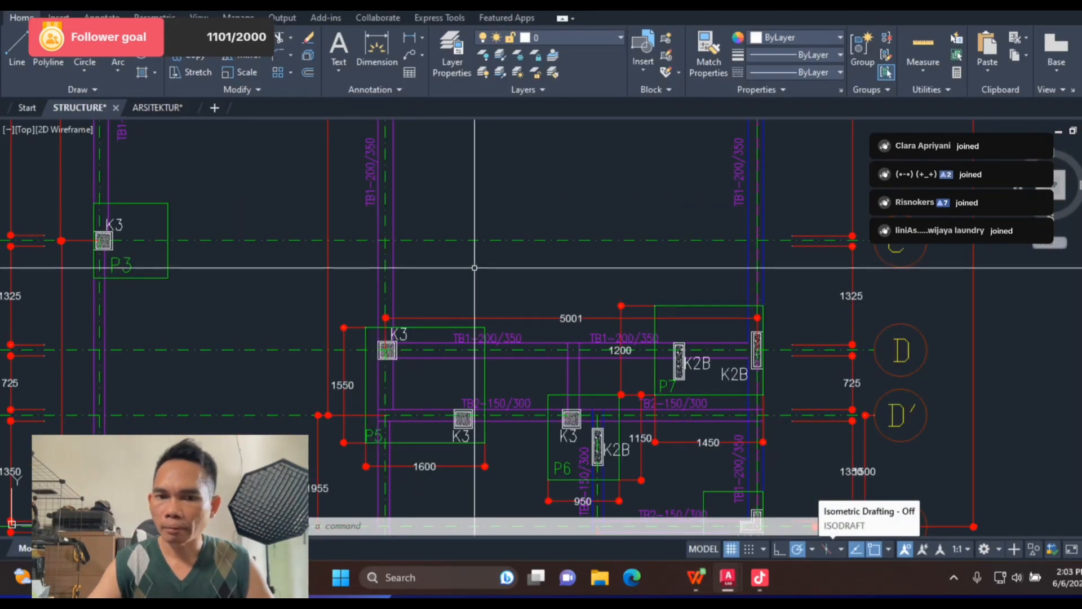
scroll(377, 298, "down", 8)
scroll(465, 312, "up", 6)
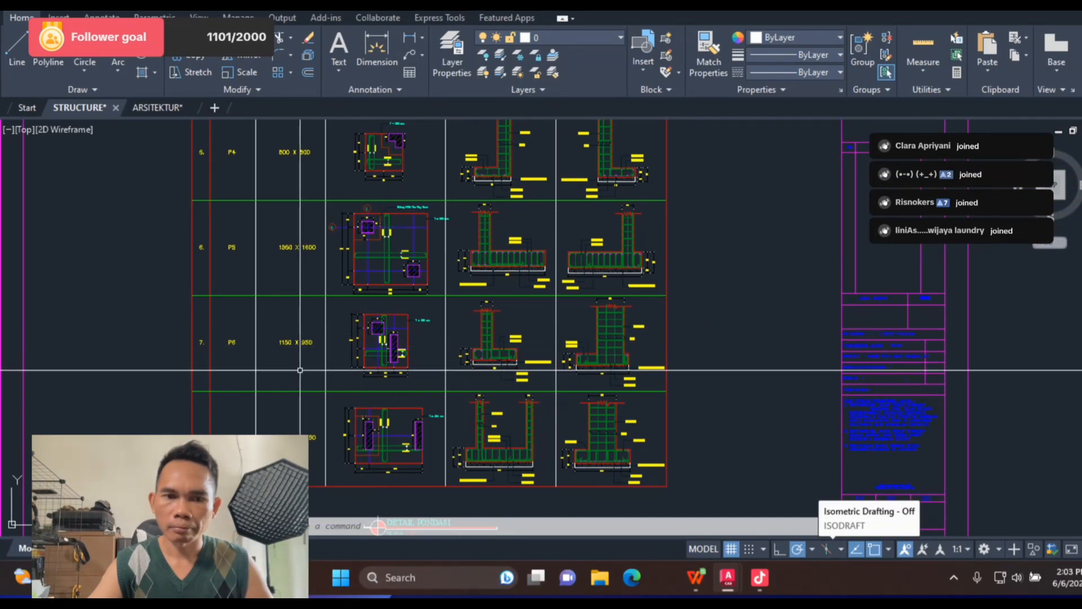
scroll(302, 370, "up", 4)
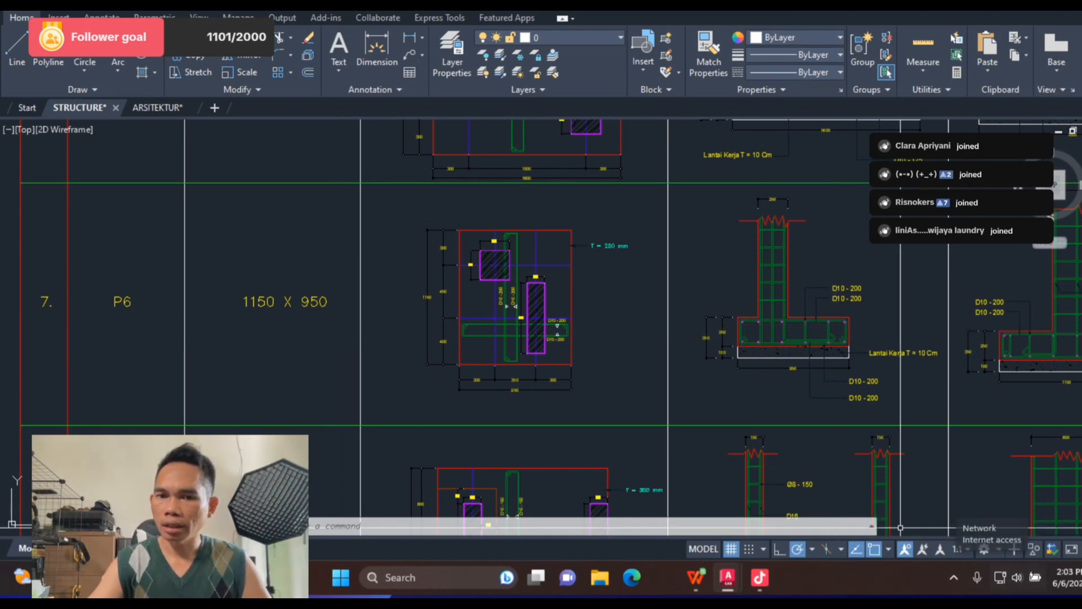
scroll(675, 342, "up", 6)
scroll(553, 249, "down", 8)
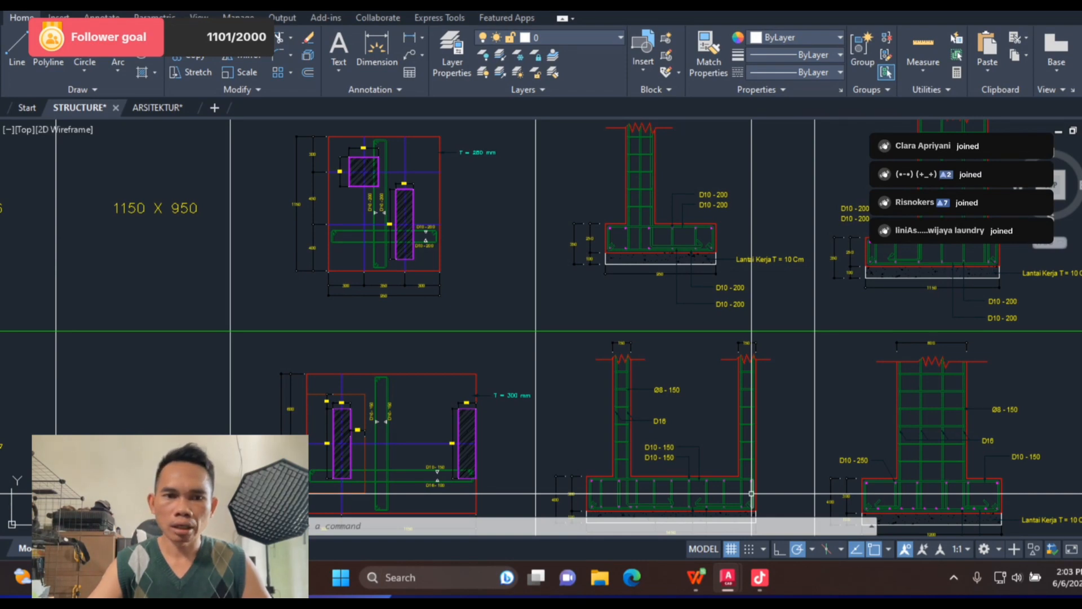
Step: Switch to the spreadsheet and set the P6 row's length to 1.15, width to 0.95 and plate thickness to 0.25 m
key("alt+Tab")
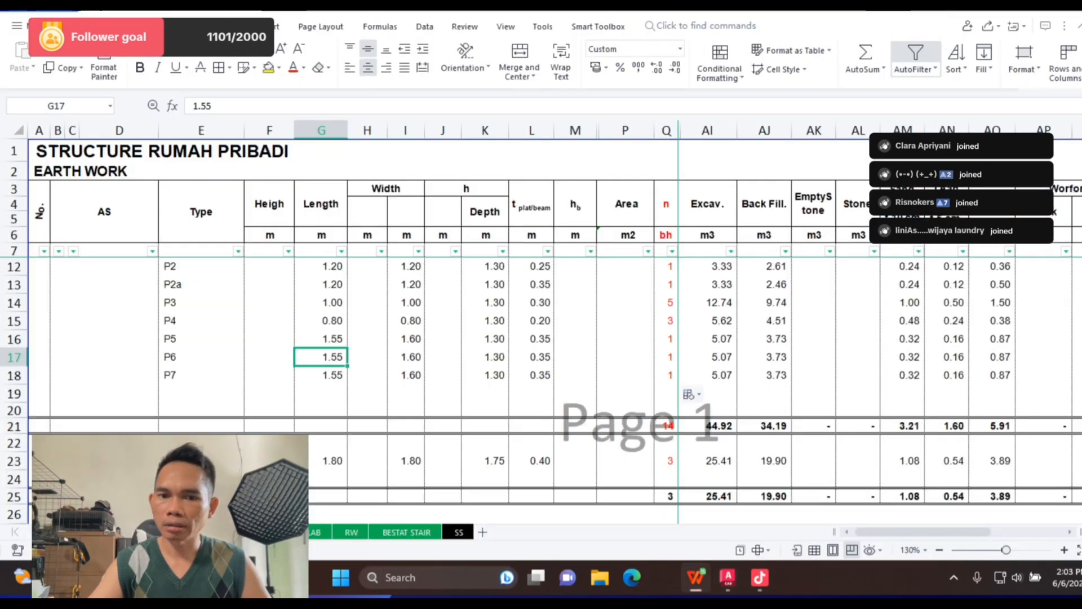
type("1.")
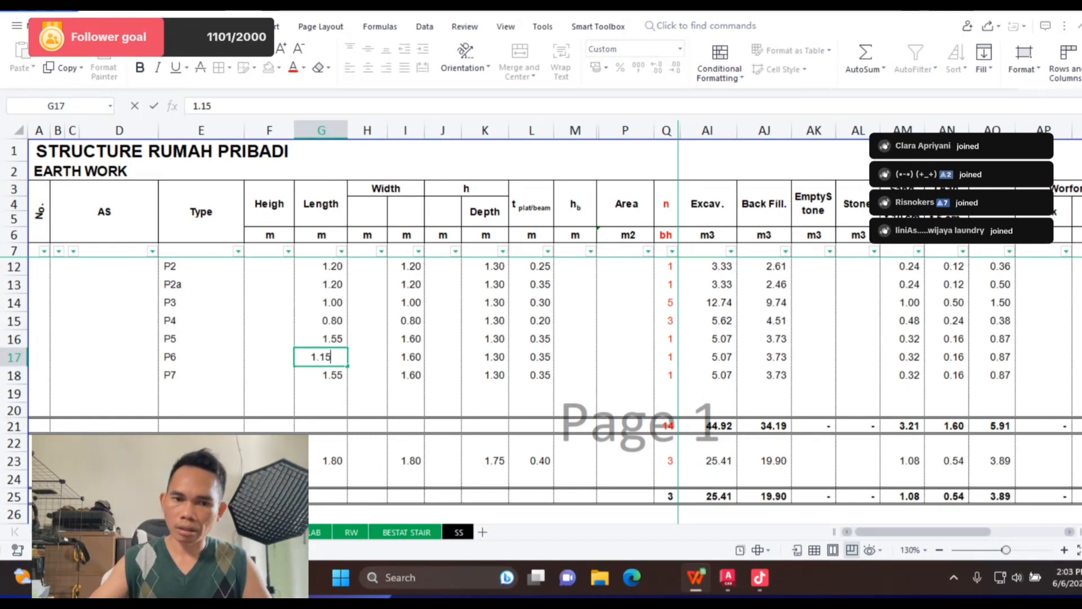
key("Right")
key("Right")
type("0.")
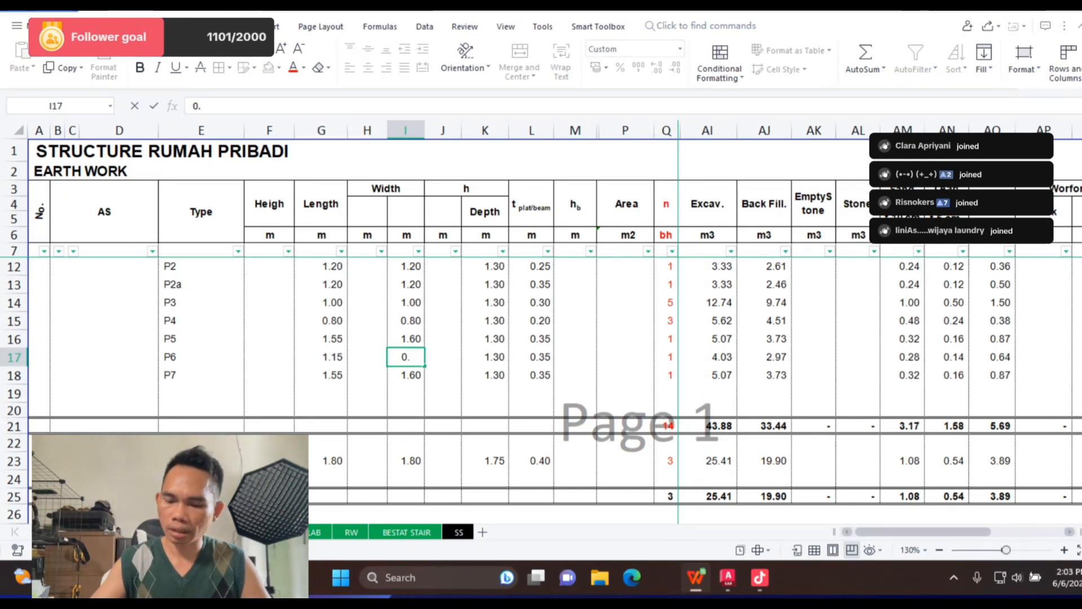
key("Right")
key("Right")
key("Right")
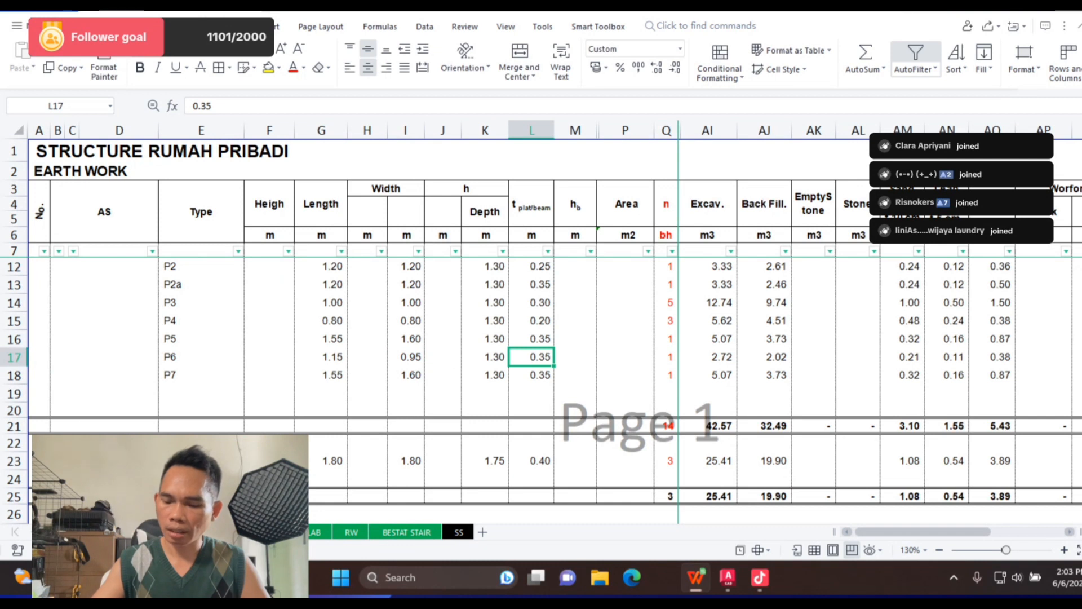
type("0.25")
key("Right")
key("Right")
key("Right")
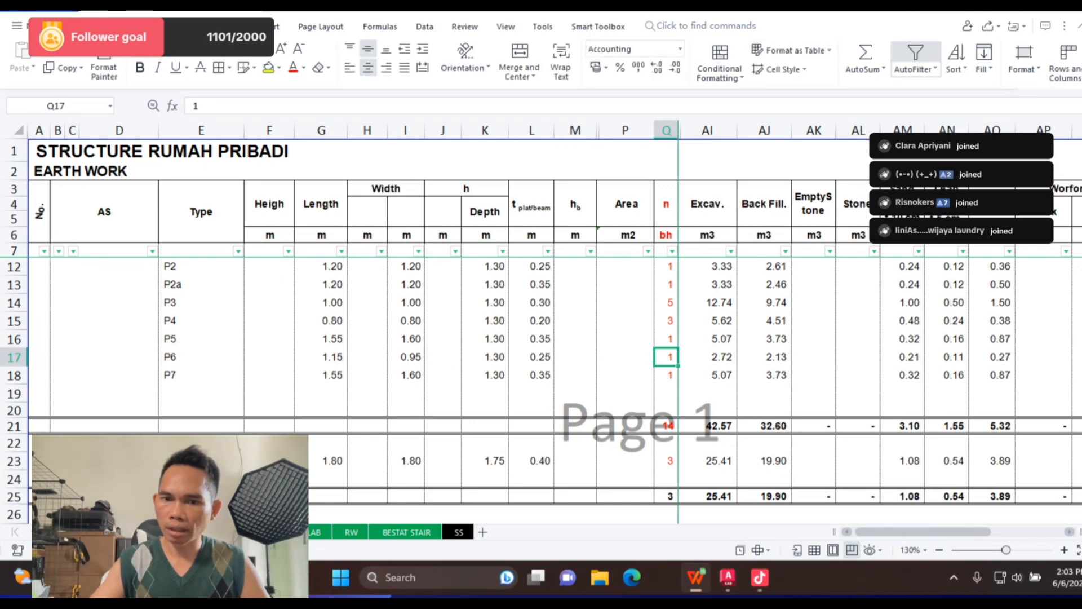
Step: Move to the P7 row and select cell H18 beside its length
key("Down")
key("Left")
key("Left")
key("Left")
key("Left")
key("Left")
key("Left")
key("Left")
key("Left")
key("Left")
key("Left")
key("Left")
key("Left")
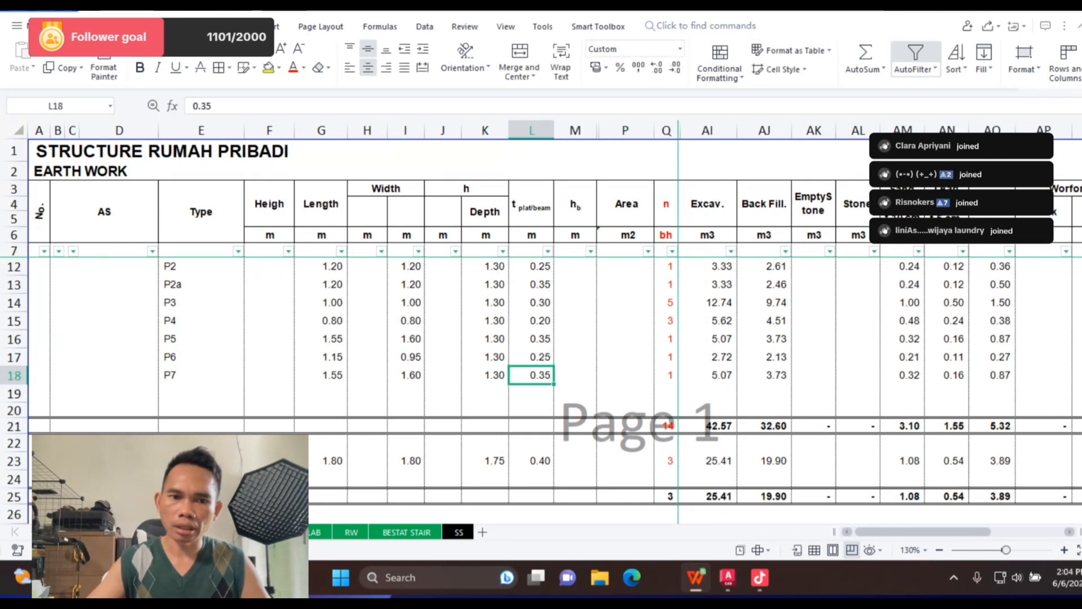
key("Right")
key("Right")
key("Right")
key("Right")
key("Right")
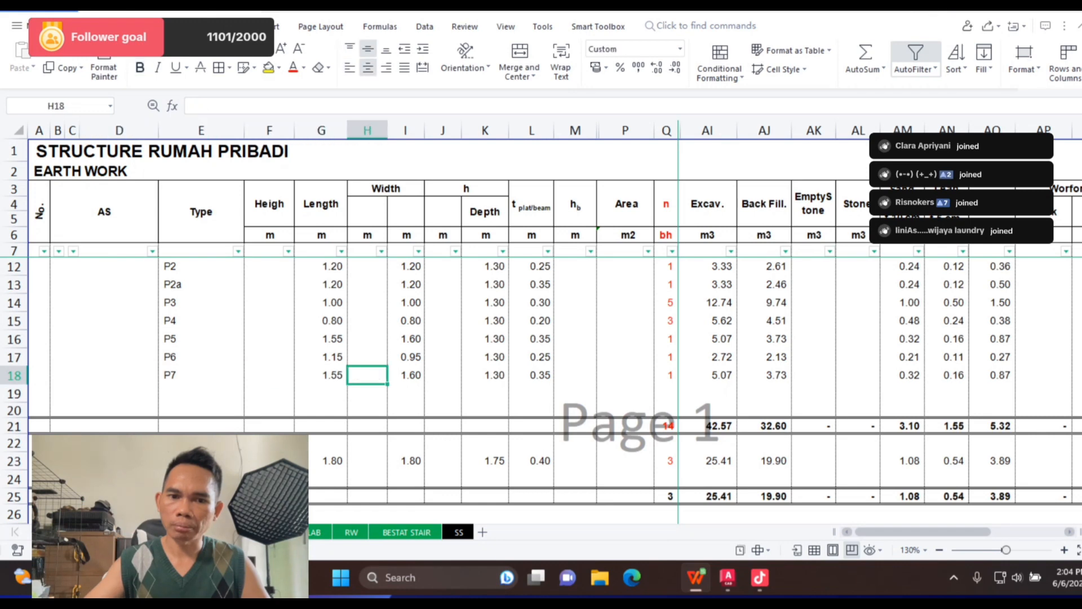
Step: Switch to AutoCAD and read the P7 footing's size in the foundation detail table
key("alt+Tab")
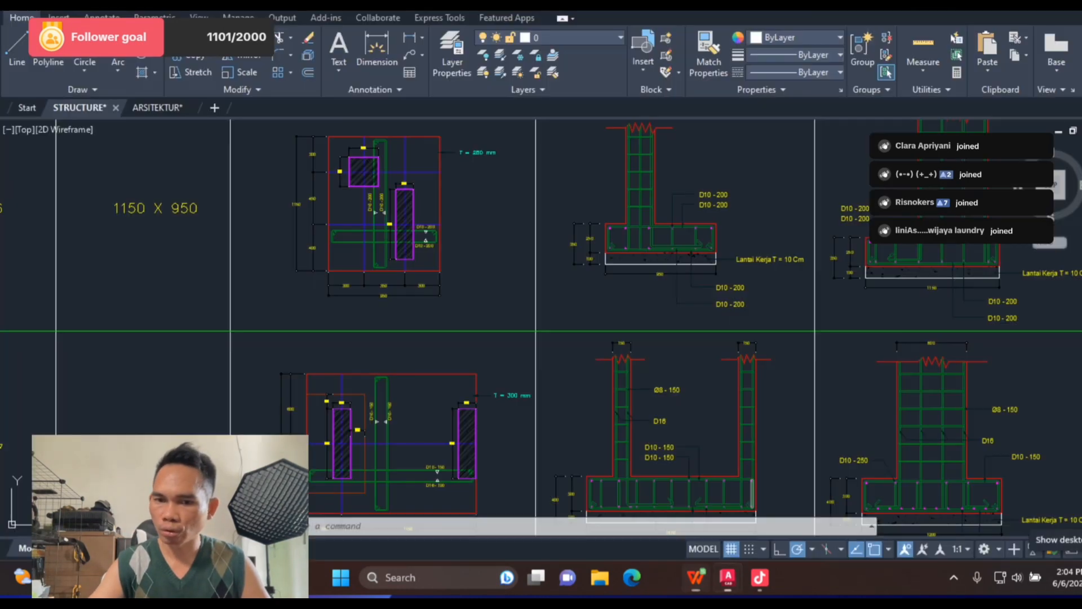
mouse_move(529, 407)
left_mouse_down()
mouse_move(774, 129)
mouse_move(797, 153)
mouse_move(750, 197)
left_mouse_up()
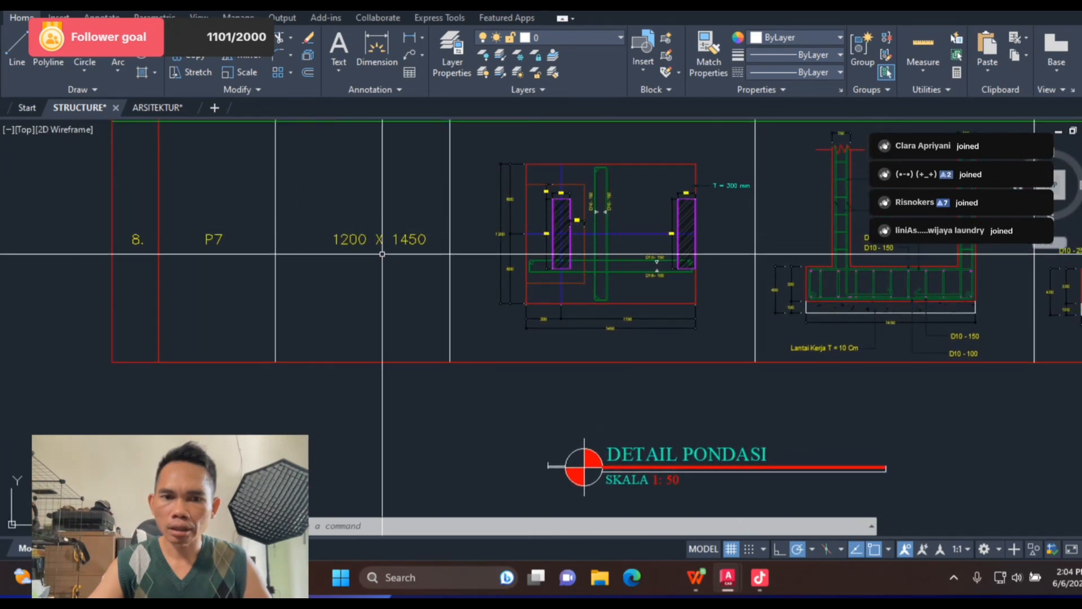
Step: Switch to the spreadsheet and set the P7 row's length to 1.20 m and width to 1.45 m
key("alt+Tab")
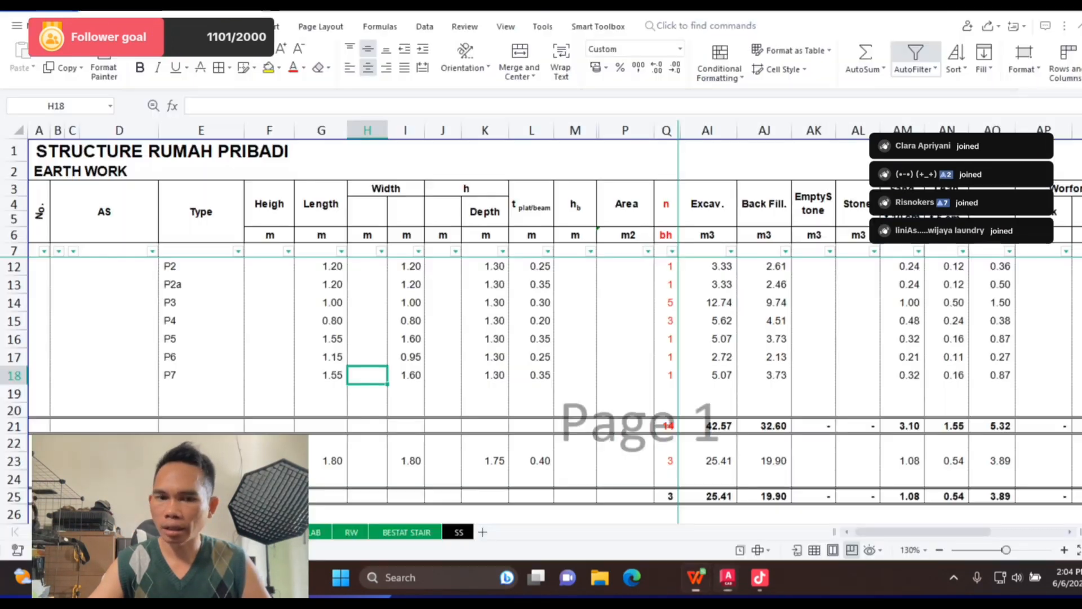
key("Left")
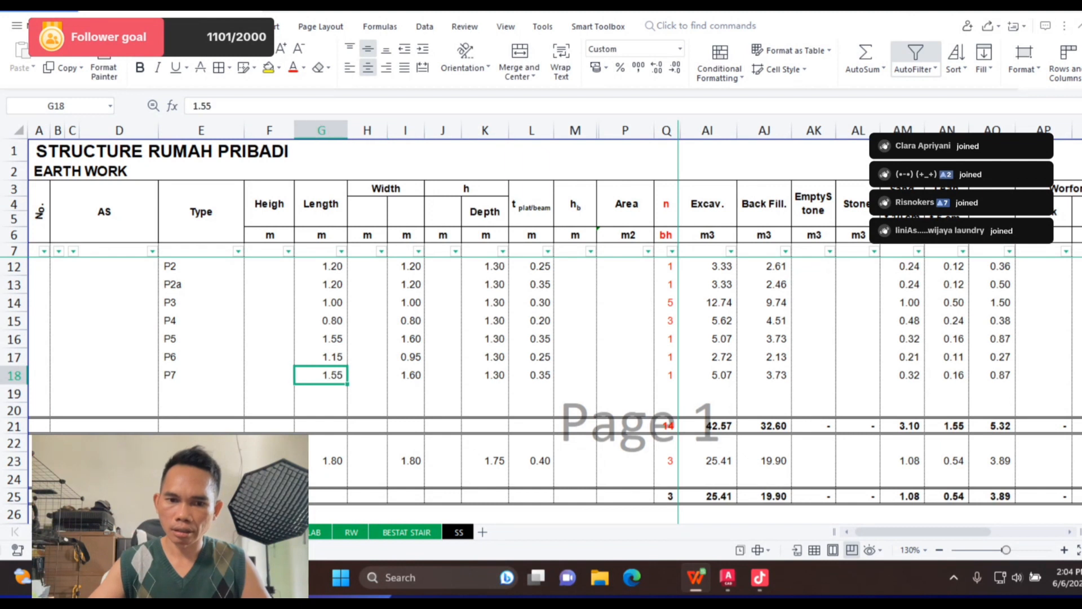
type("1")
key("Right")
key("Right")
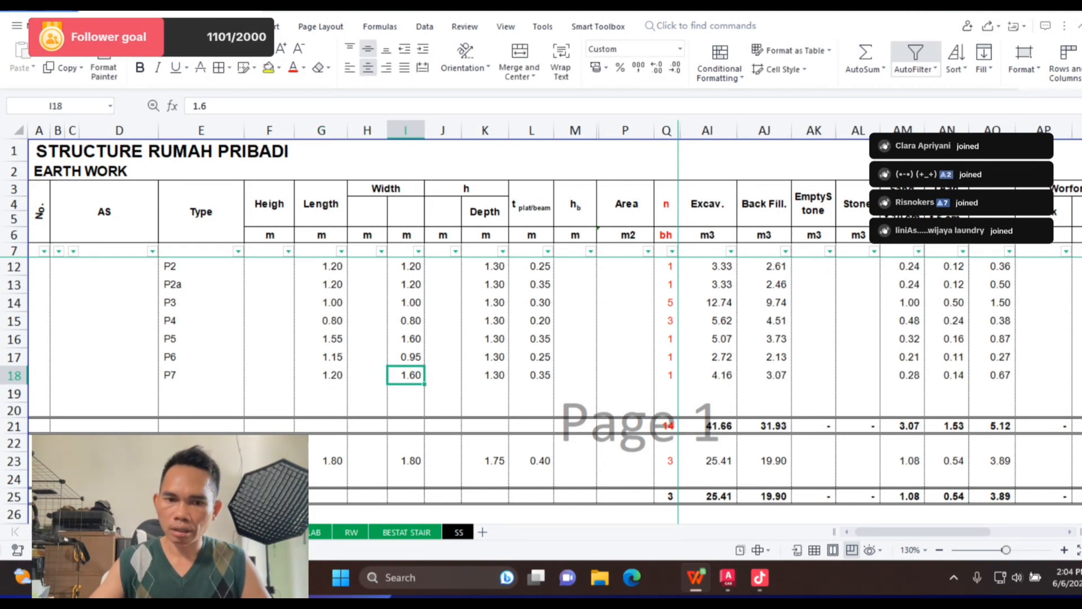
type("1.4")
key("Right")
key("Right")
key("Right")
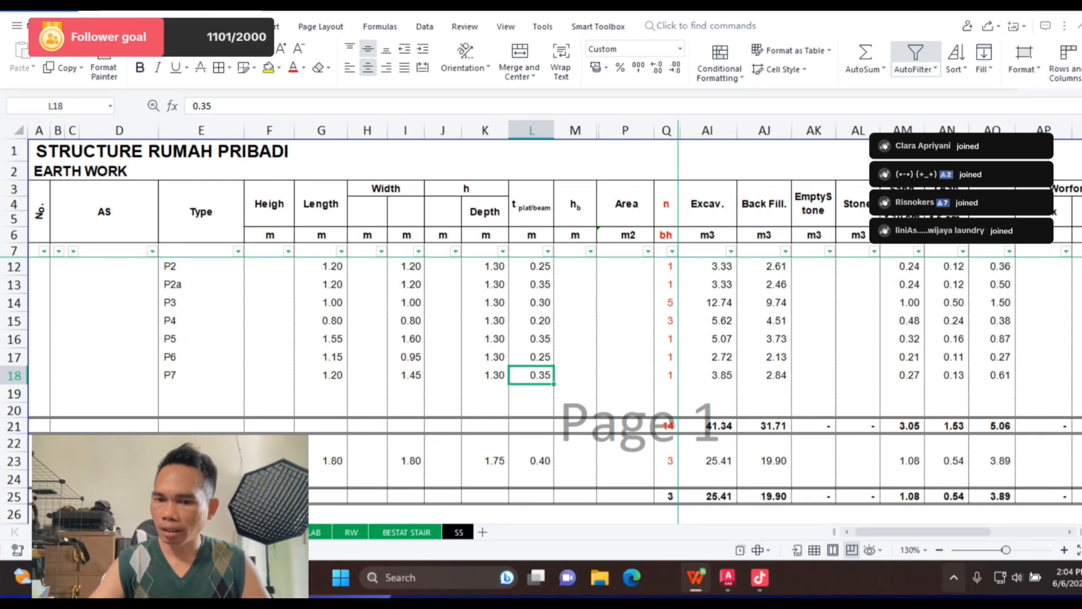
Step: Switch to AutoCAD and read the P7 footing's plate thickness in its section detail
key("alt+Tab")
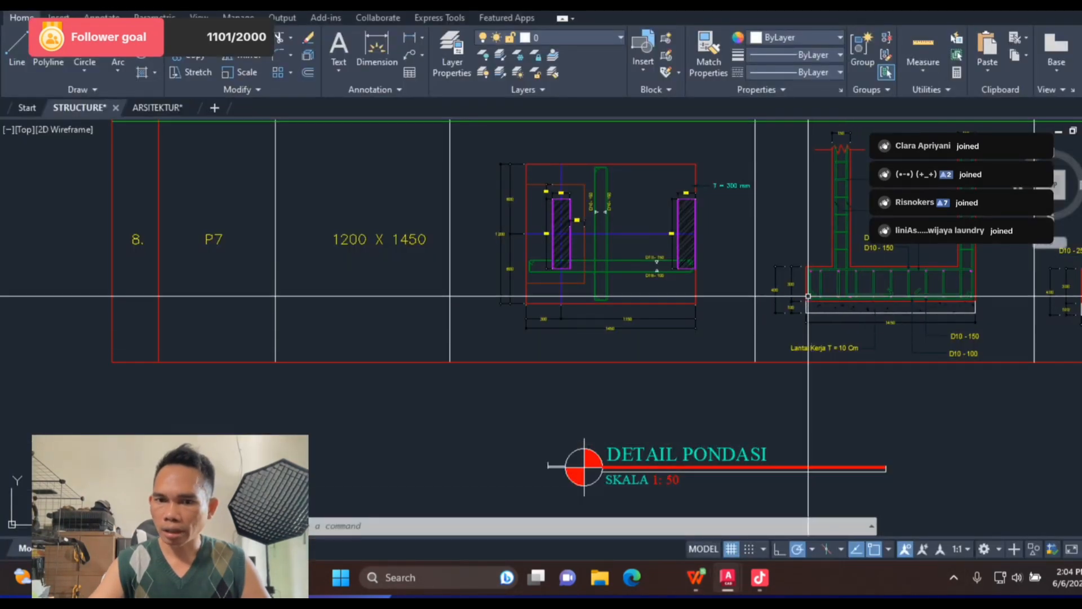
scroll(806, 297, "up", 8)
scroll(299, 329, "down", 6)
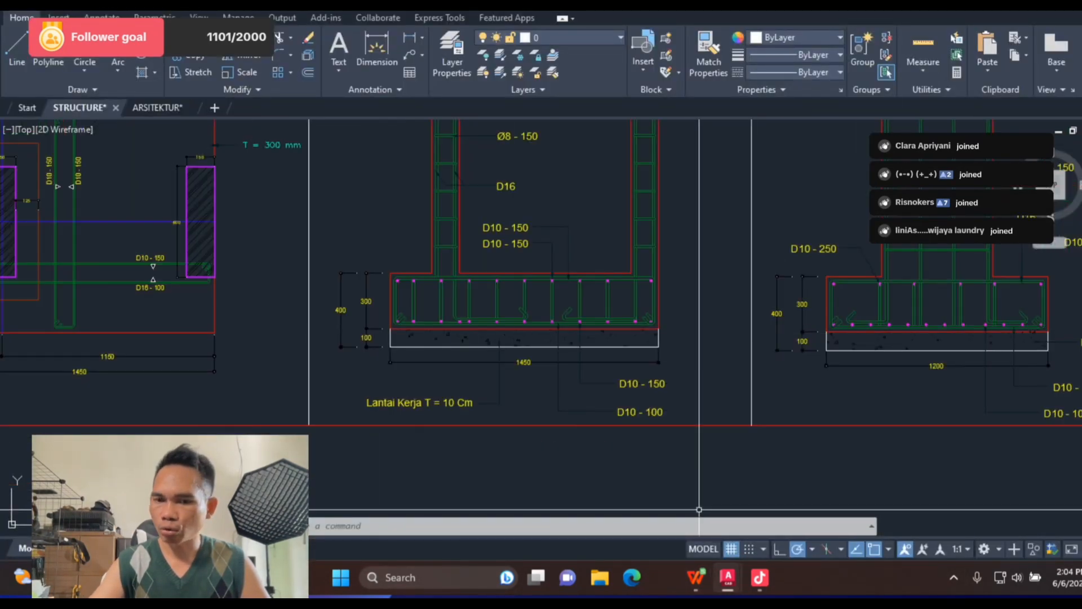
Step: Switch to the spreadsheet, set the P7 row's plate thickness to 0.30 m and select the P6 row's count
key("alt+Tab")
type("0.")
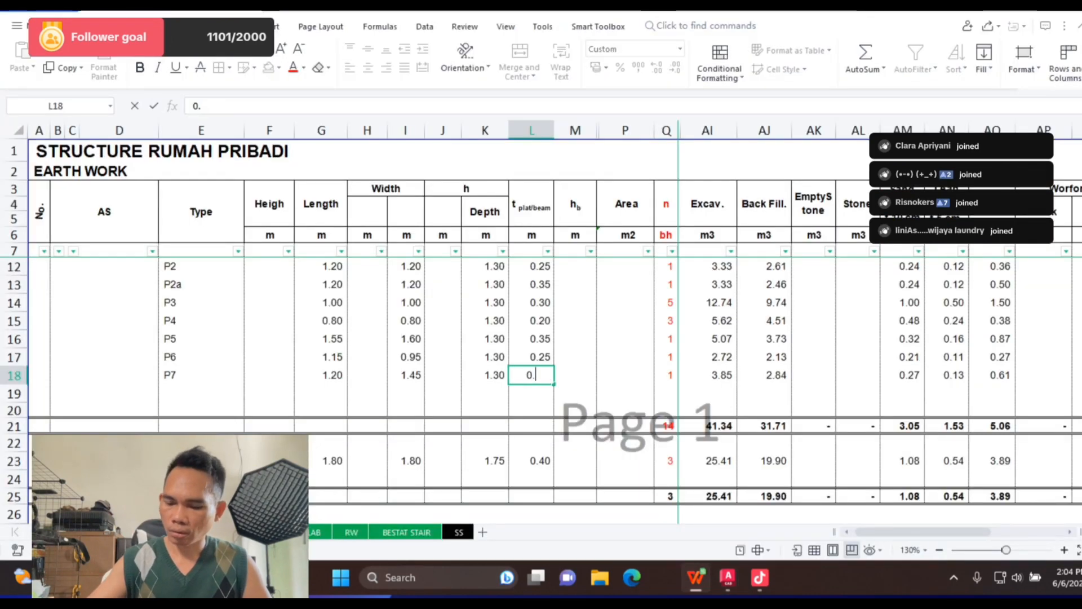
type("3")
key("Tab")
key("Tab")
key("Tab")
key("Up")
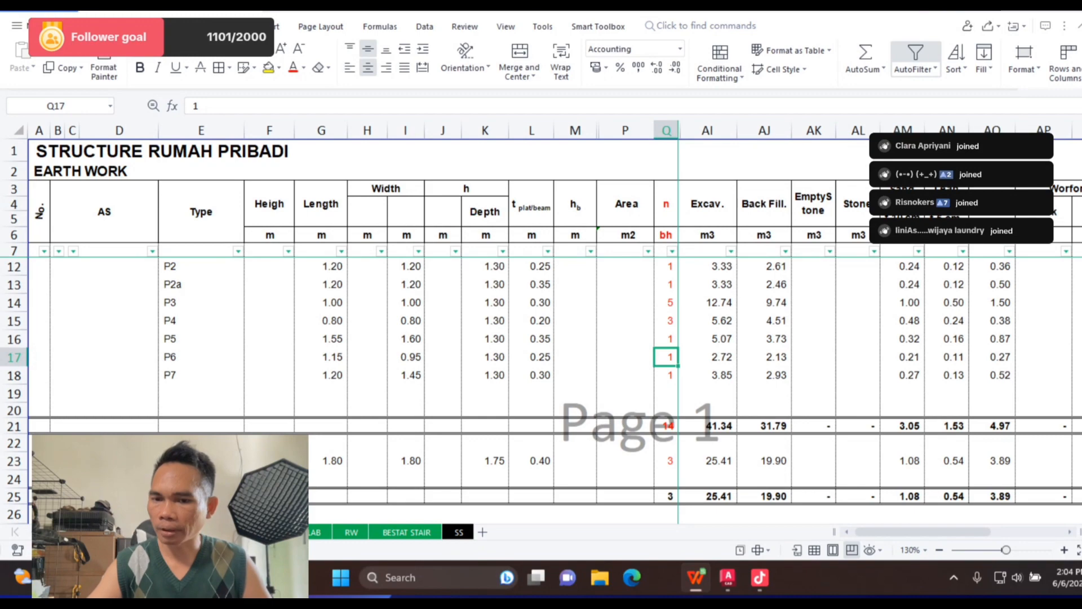
Step: Switch to AutoCAD and count the P6 and P7 footings on the foundation plan
key("alt+Tab")
scroll(574, 357, "down", 6)
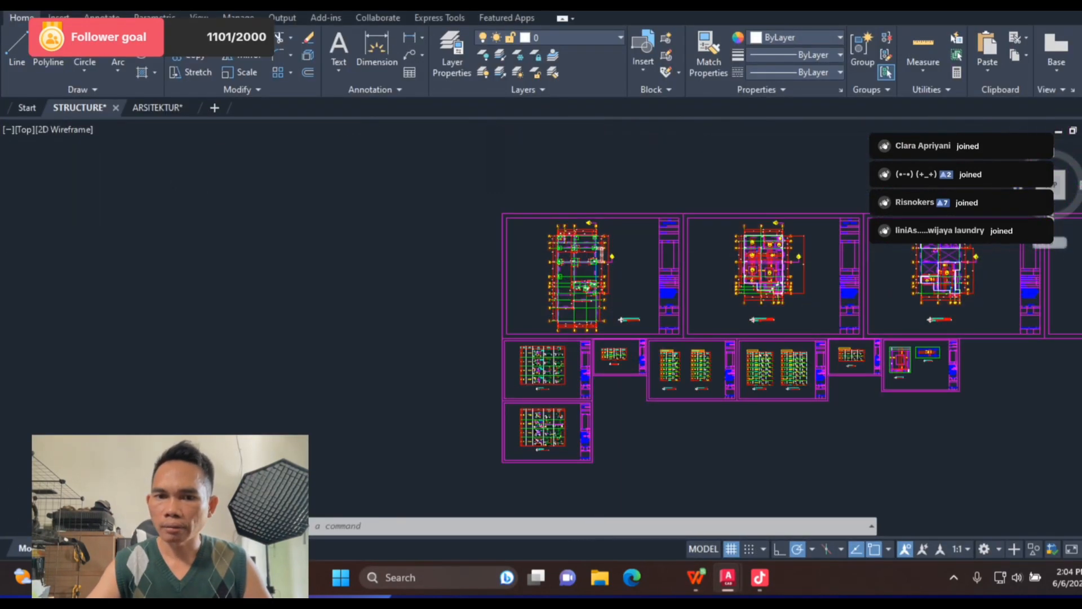
scroll(586, 264, "up", 8)
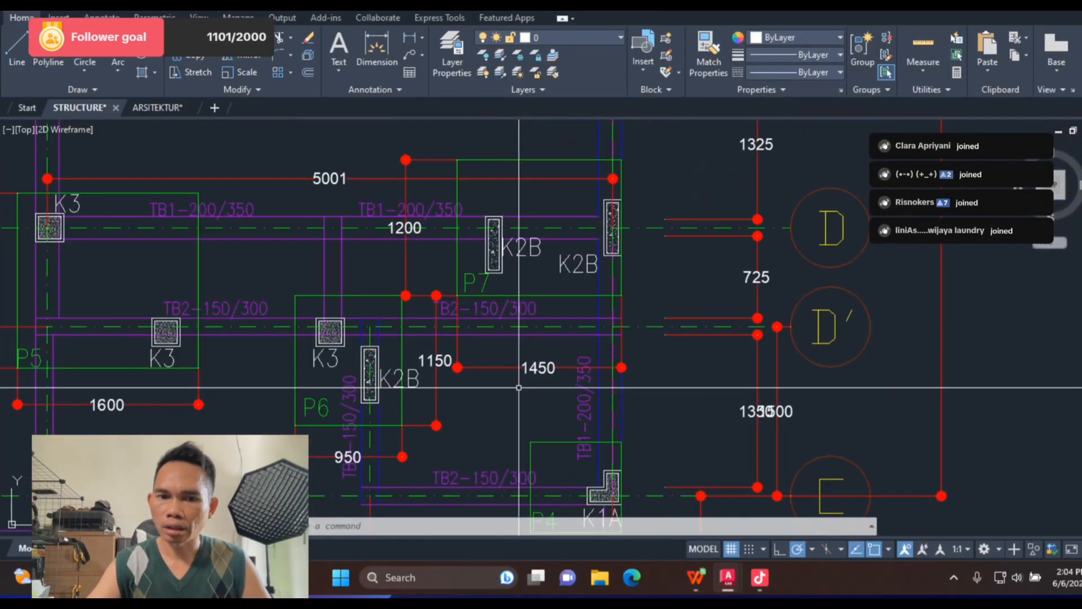
mouse_move(362, 443)
left_mouse_down()
mouse_move(556, 353)
mouse_move(551, 443)
left_mouse_up()
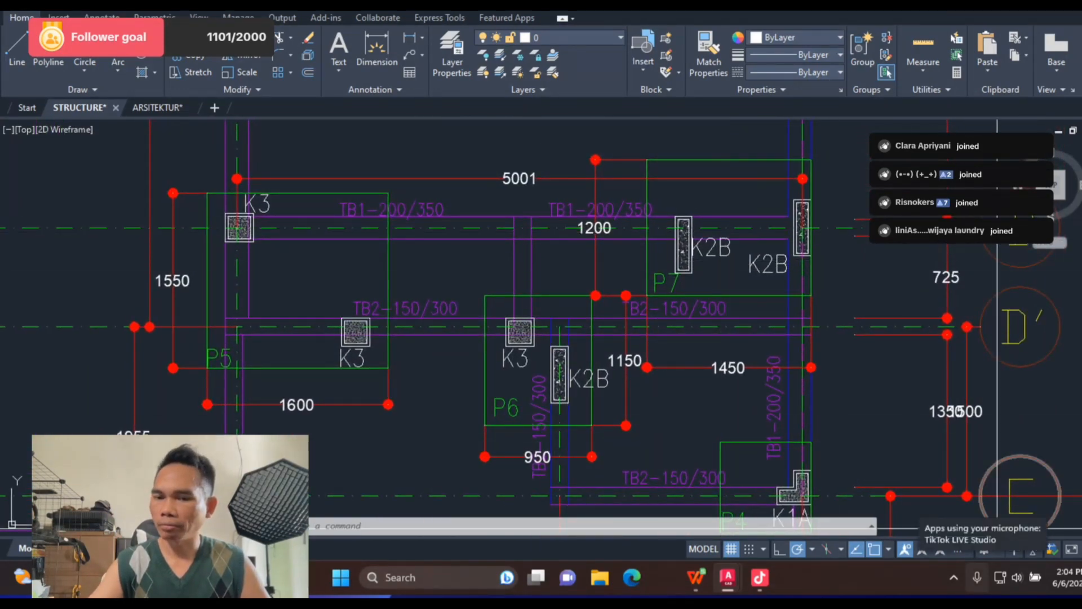
Step: Switch to the spreadsheet, enter 1 as the P6 row's footing count and select the P7 row's count
key("alt+Tab")
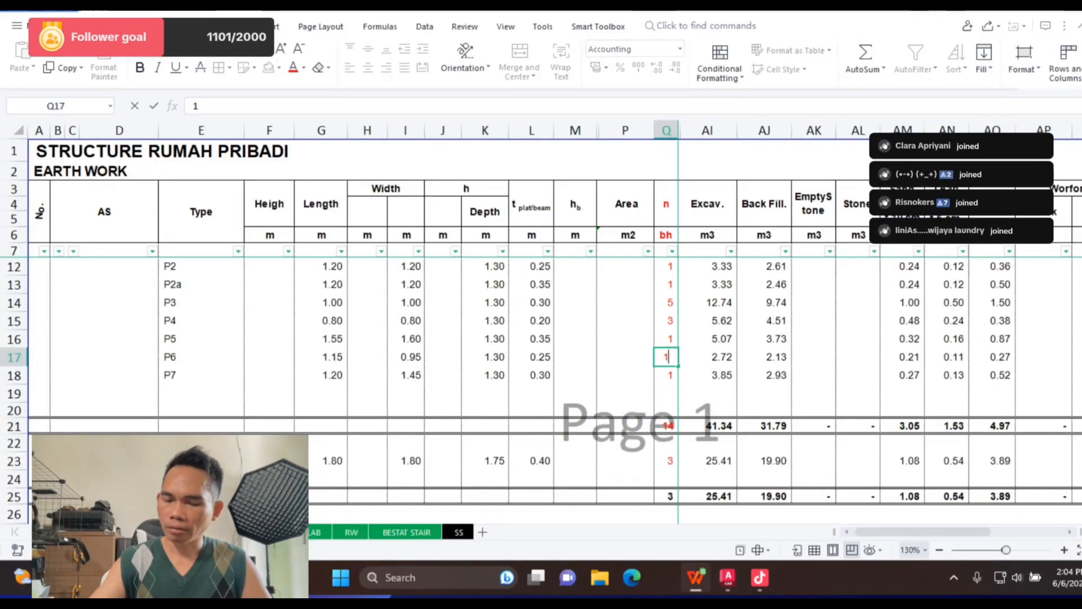
key("Down")
key("Down")
key("Up")
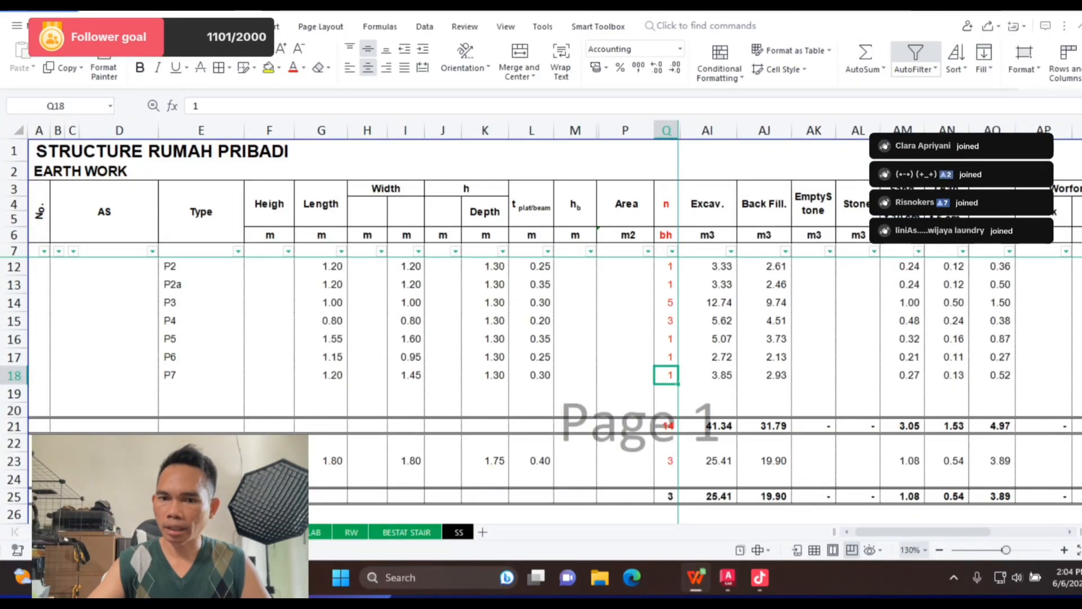
Step: Review the P7 row's calculated quantities across to the yellow reinforcement columns and return to the row's start
key("Right")
key("Right")
key("Right")
key("Right")
key("Right")
key("Right")
key("Right")
key("Right")
key("Right")
key("Right")
key("Right")
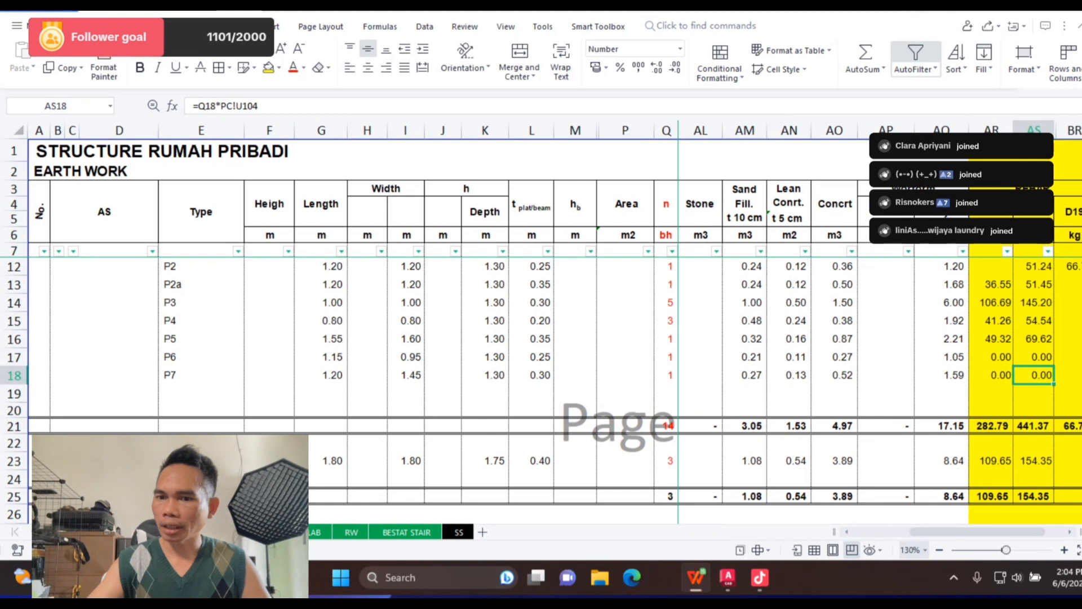
key("Right")
key("Left")
key("Left")
key("Left")
key("Left")
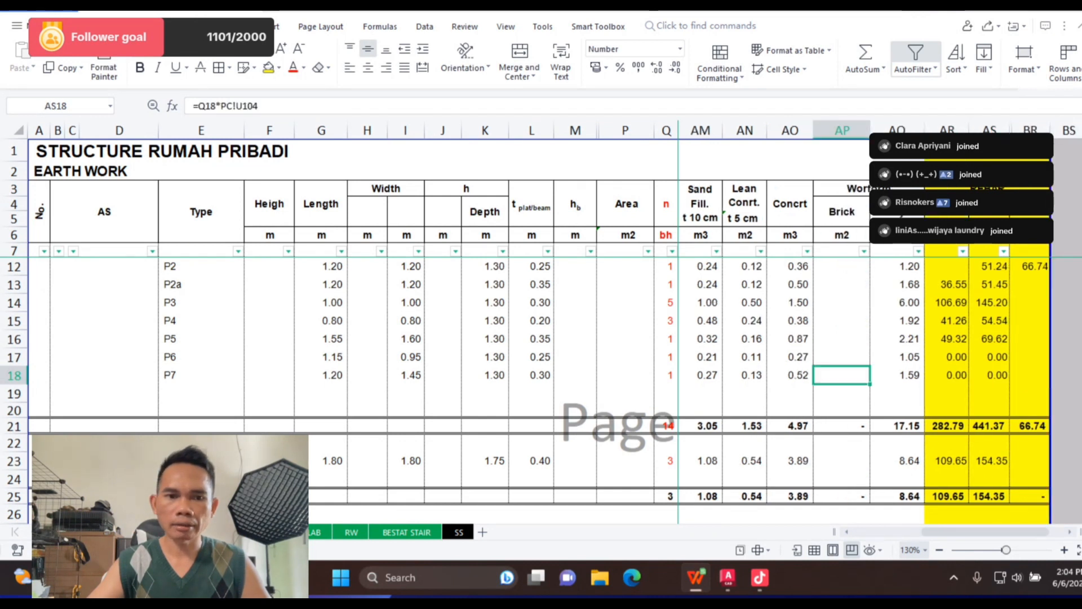
key("Left")
key("Left")
key("Left")
key("Left")
key("Left")
key("Left")
key("Left")
key("Left")
key("Left")
key("Left")
key("Left")
key("Left")
key("Left")
key("Left")
key("Left")
key("Left")
key("Left")
key("Left")
key("Left")
key("Left")
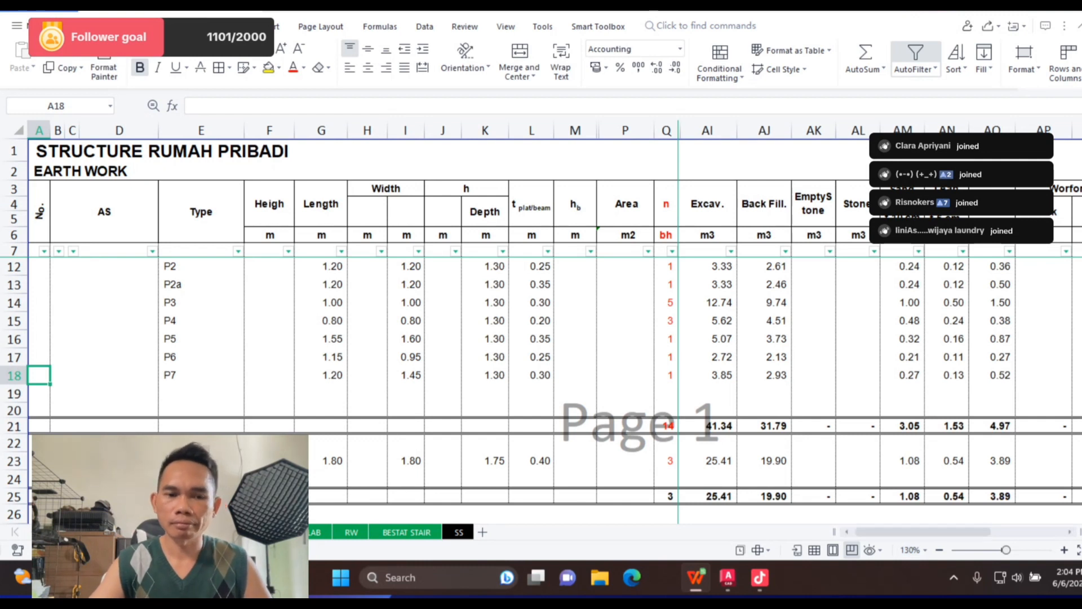
Step: Examine the foundation totals in row 21 for excavation, backfill, sand fill, lean concrete, concrete and formwork
scroll(541, 349, "up", 2)
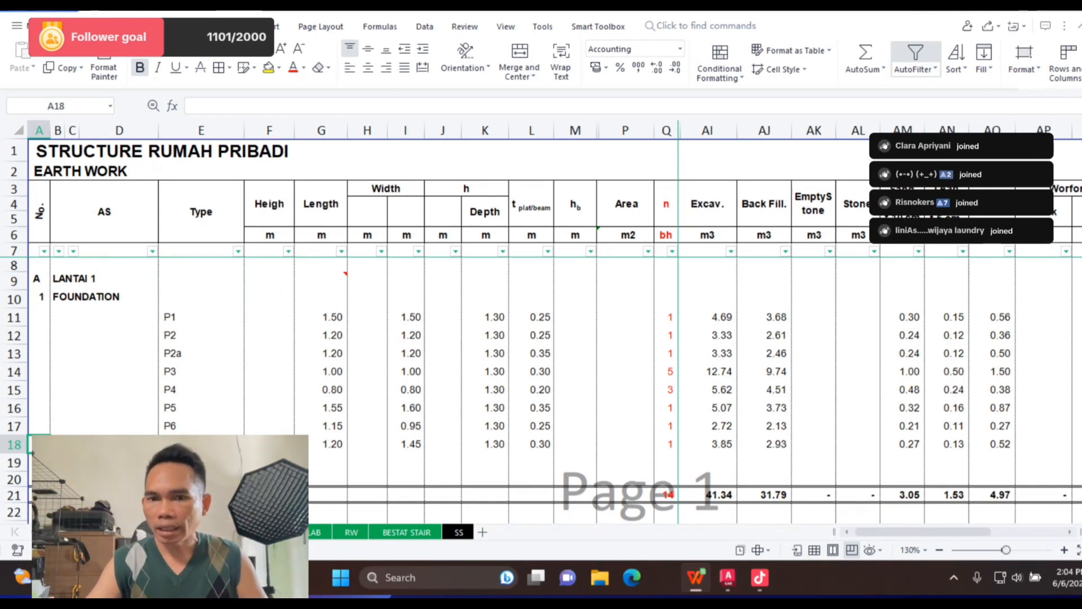
scroll(555, 389, "down", 3)
left_click(707, 389)
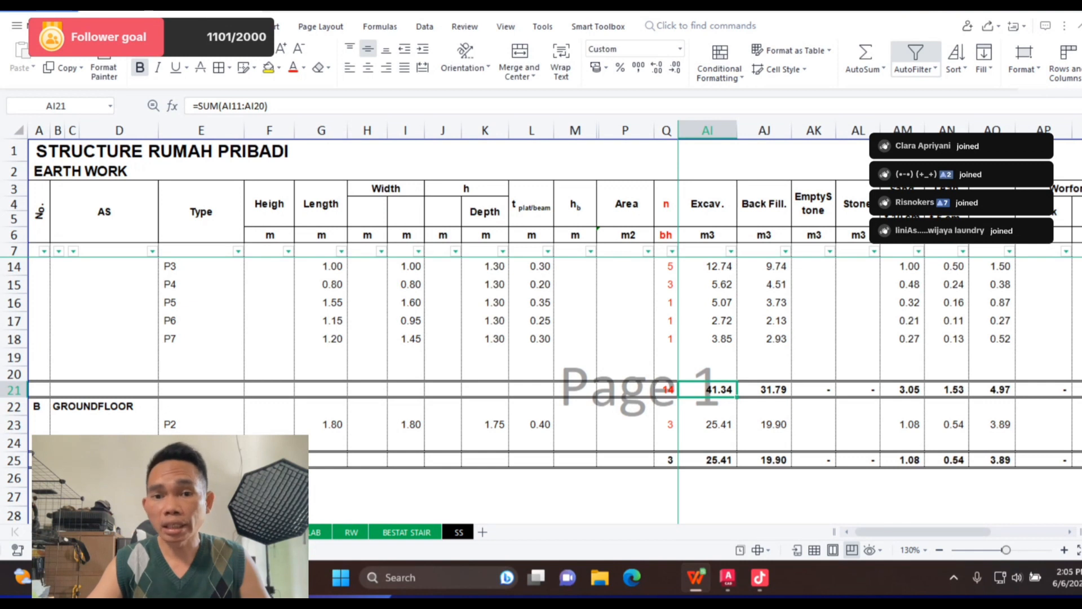
left_click(764, 389)
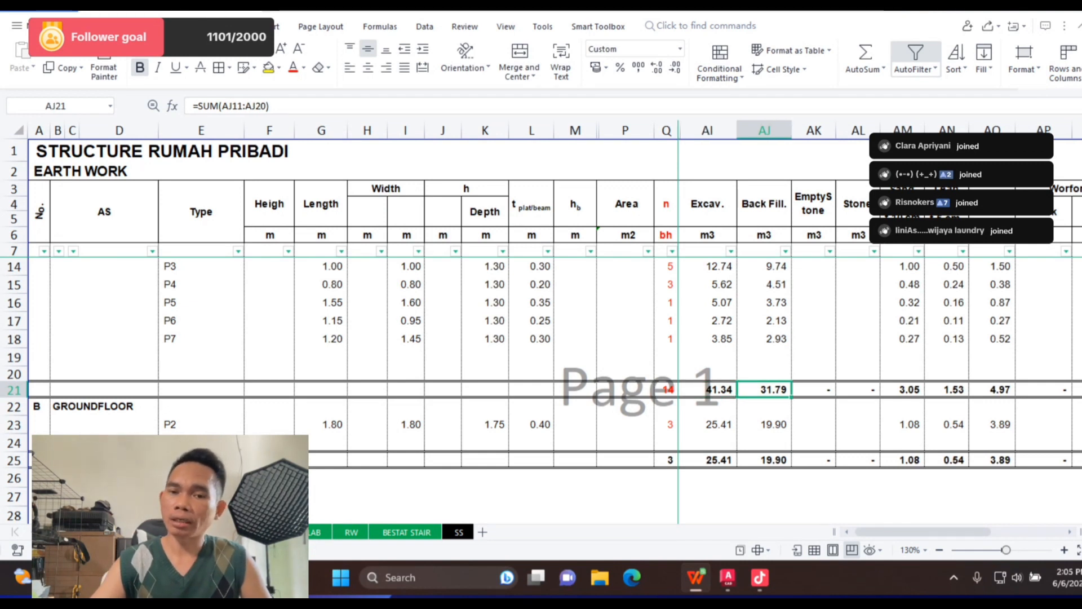
left_click(902, 390)
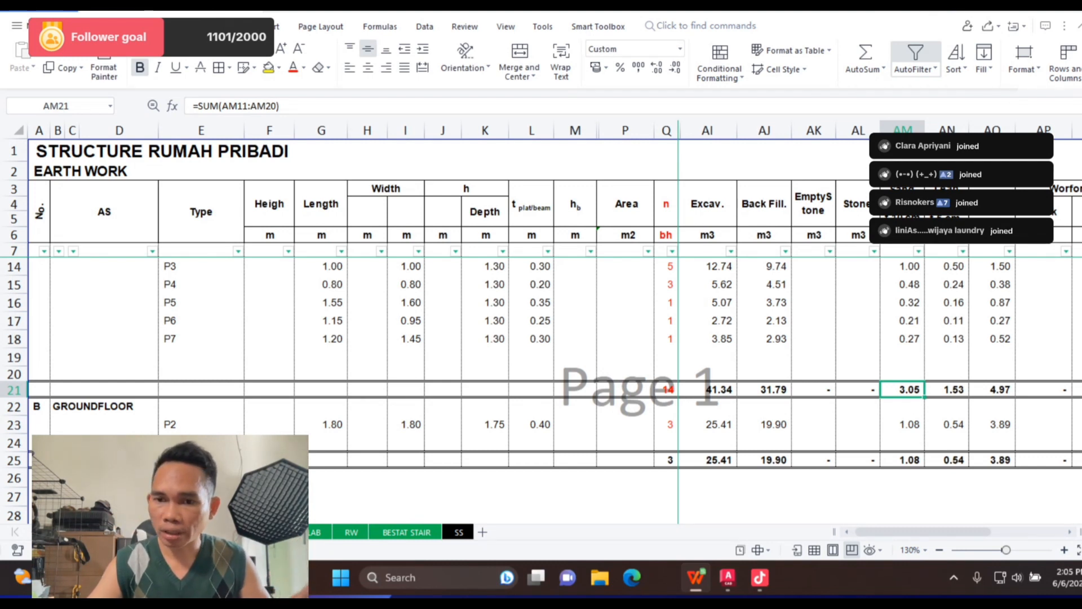
left_click(947, 389)
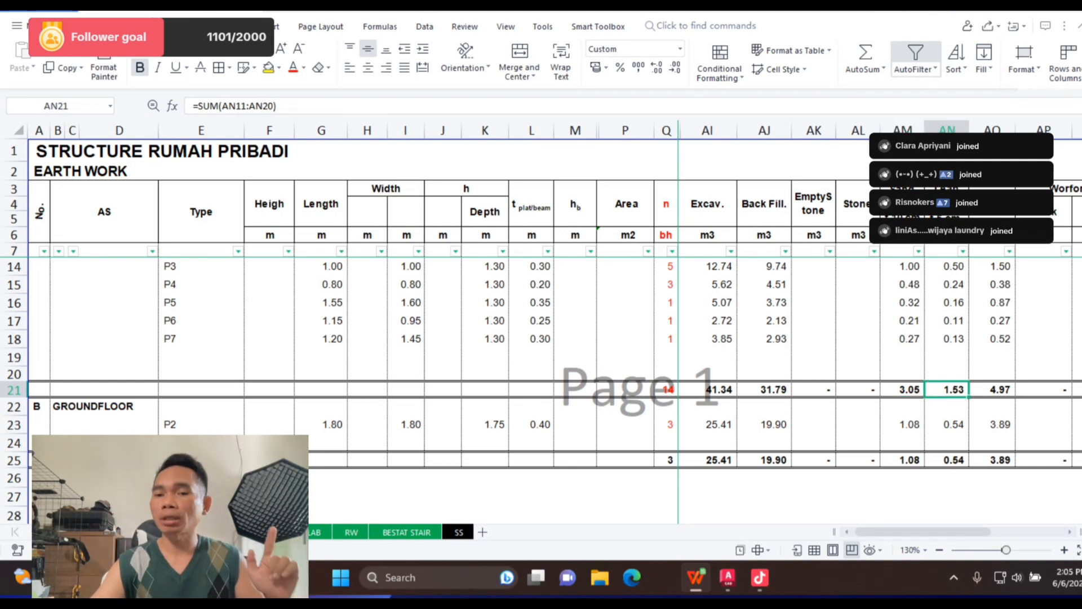
left_click(992, 389)
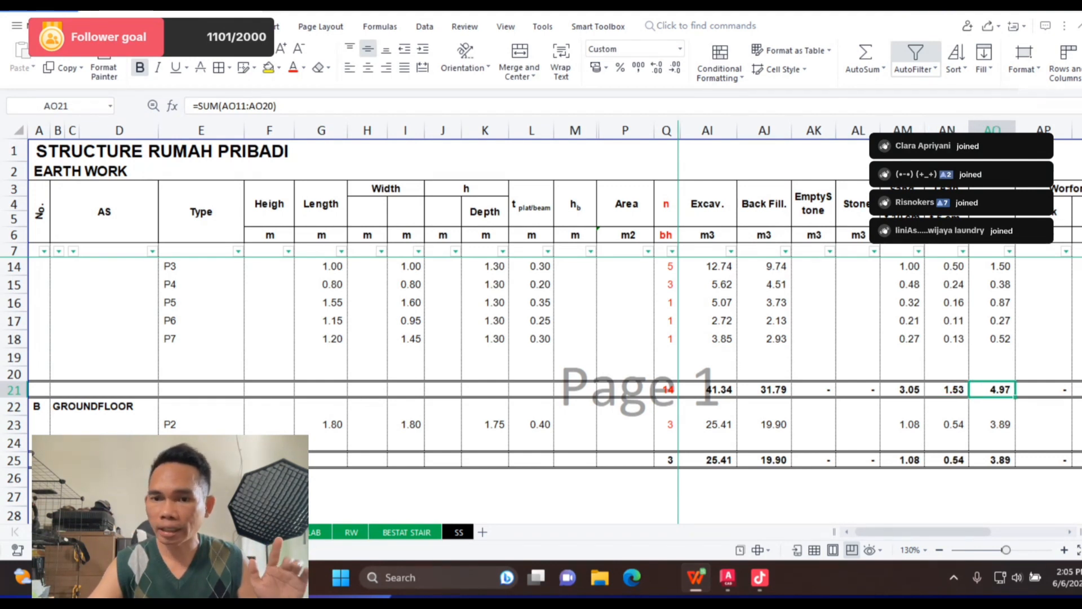
scroll(541, 388, "up", 1)
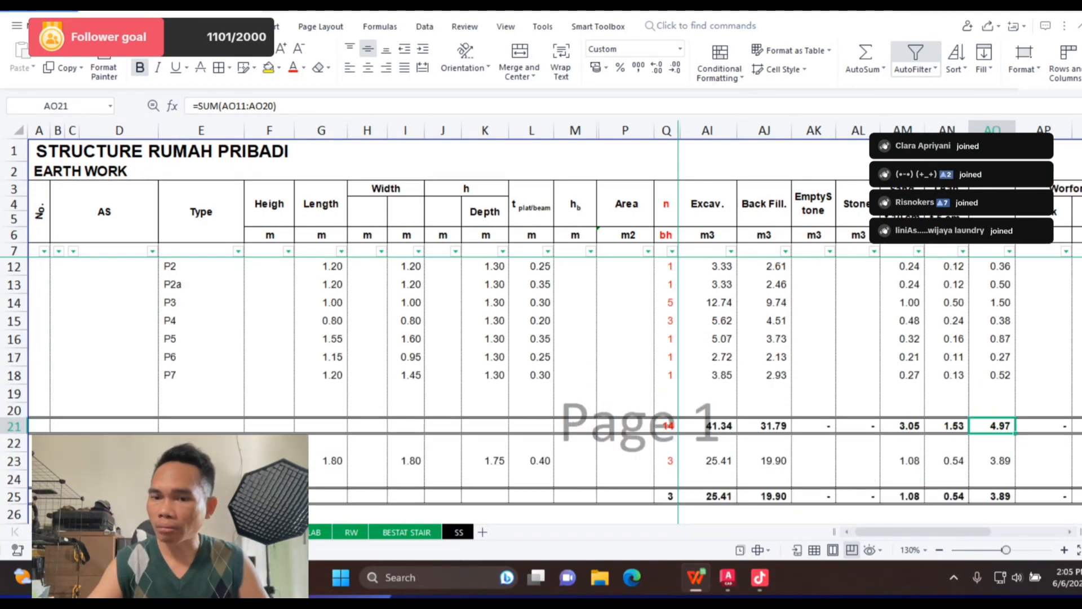
left_click_drag(923, 531, 989, 532)
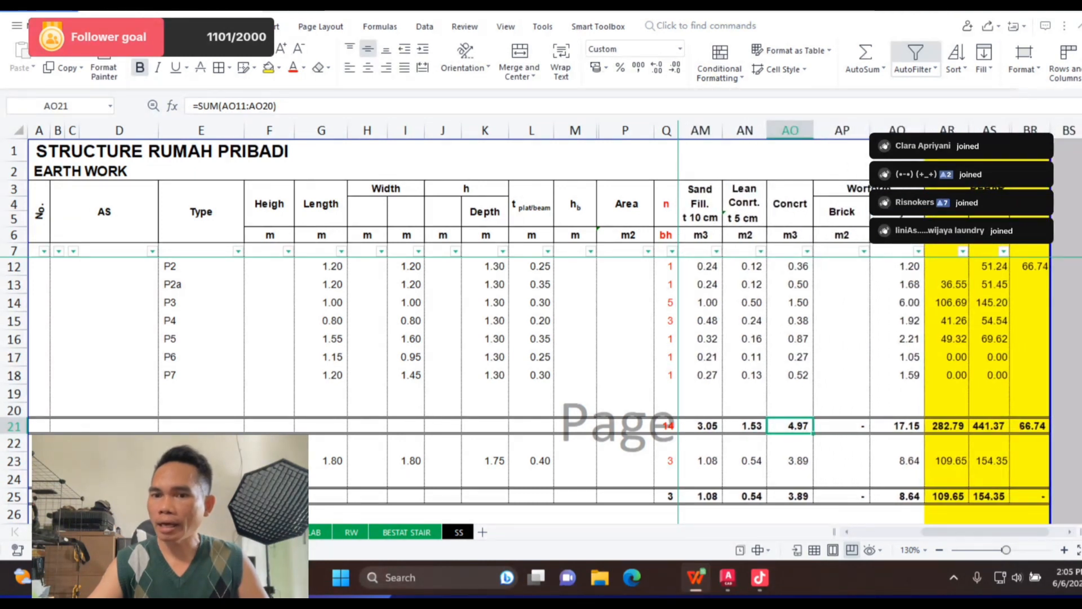
left_click(897, 426)
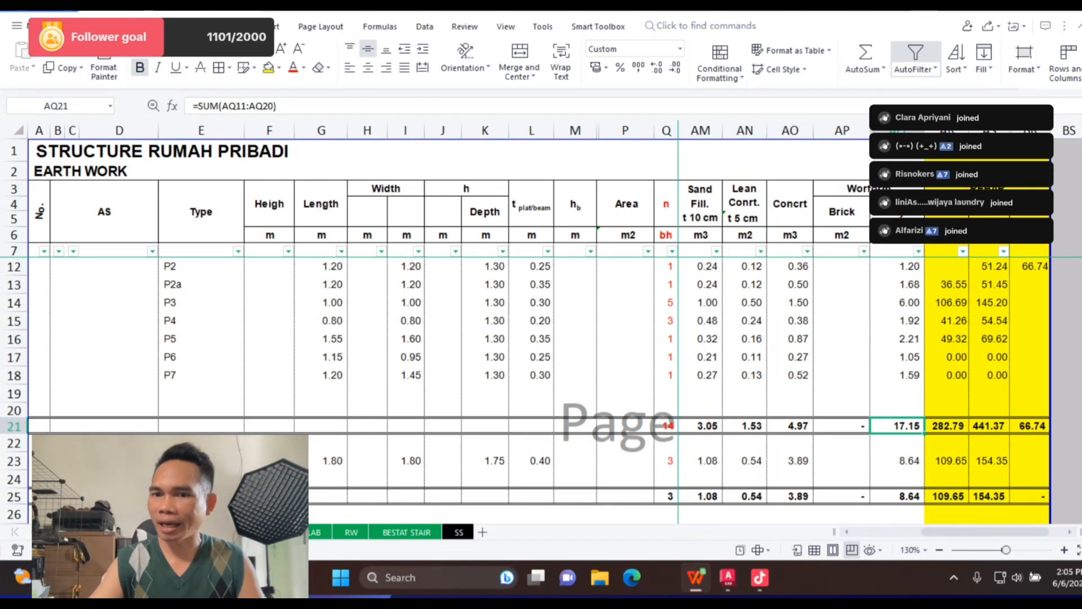
Step: Inspect the reinforcement formulas linked to the PC sheet in the P2a and P1 rows
left_click(946, 285)
scroll(947, 284, "up", 2)
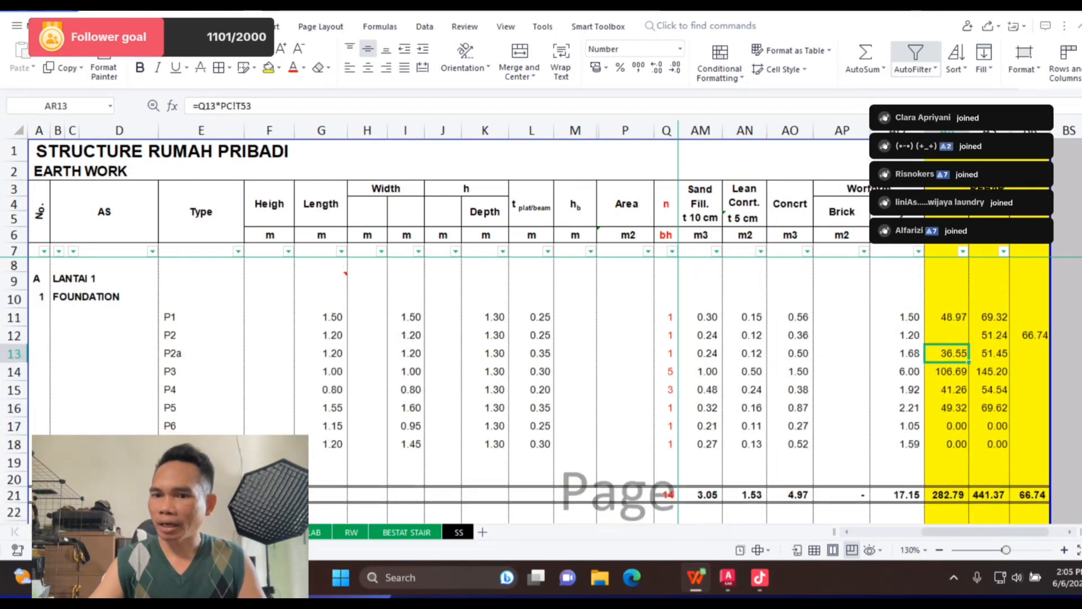
left_click(946, 317)
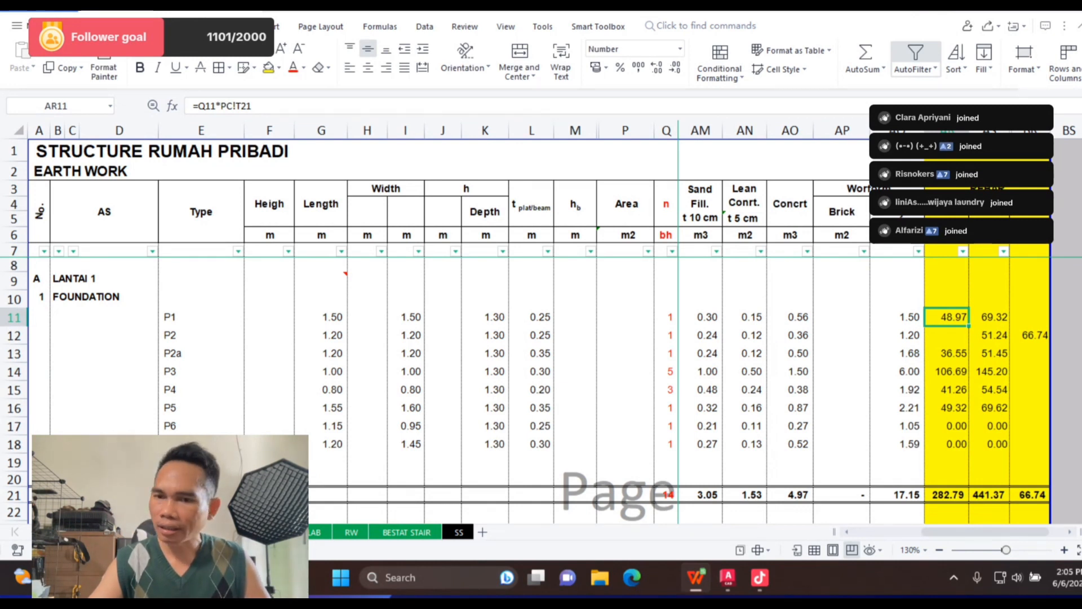
left_click(989, 317)
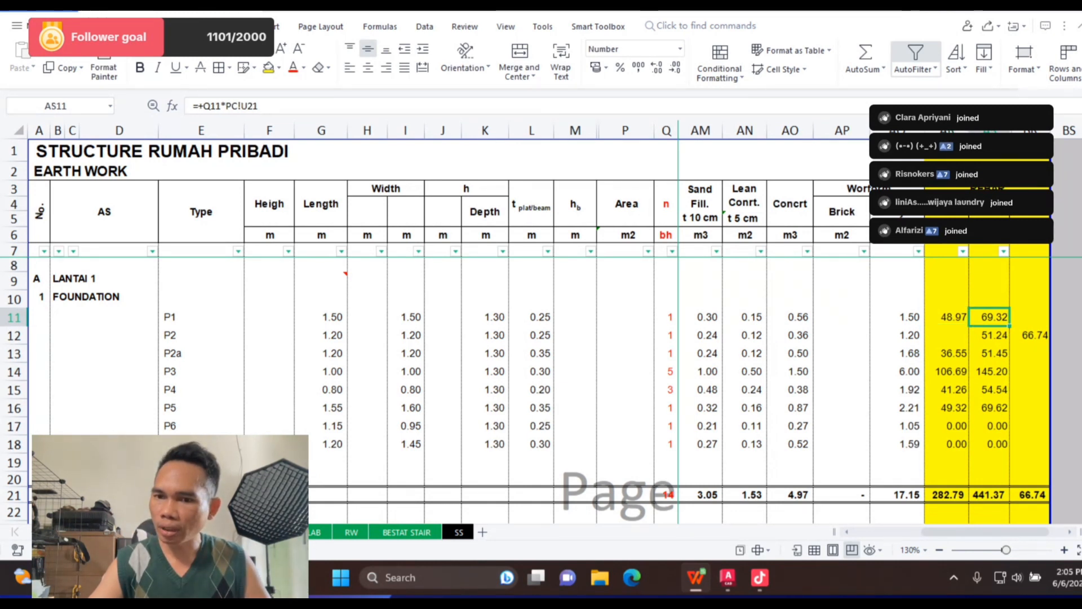
Step: Clear the contents of all three yellow reinforcement columns for the foundation rows P1 to P7
left_click(946, 317)
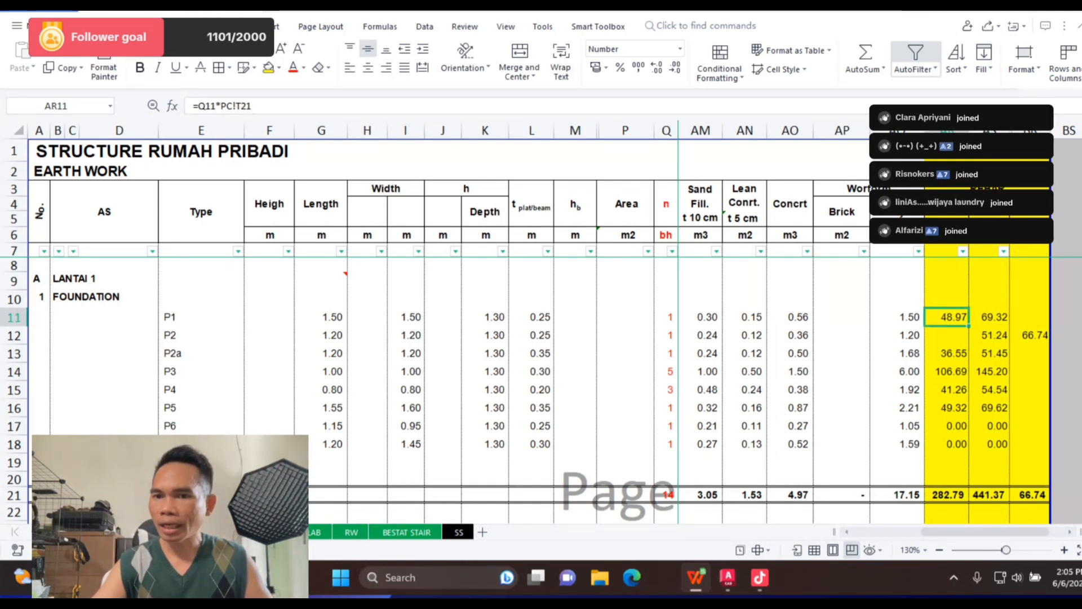
key("shift+Right")
key("shift+Down")
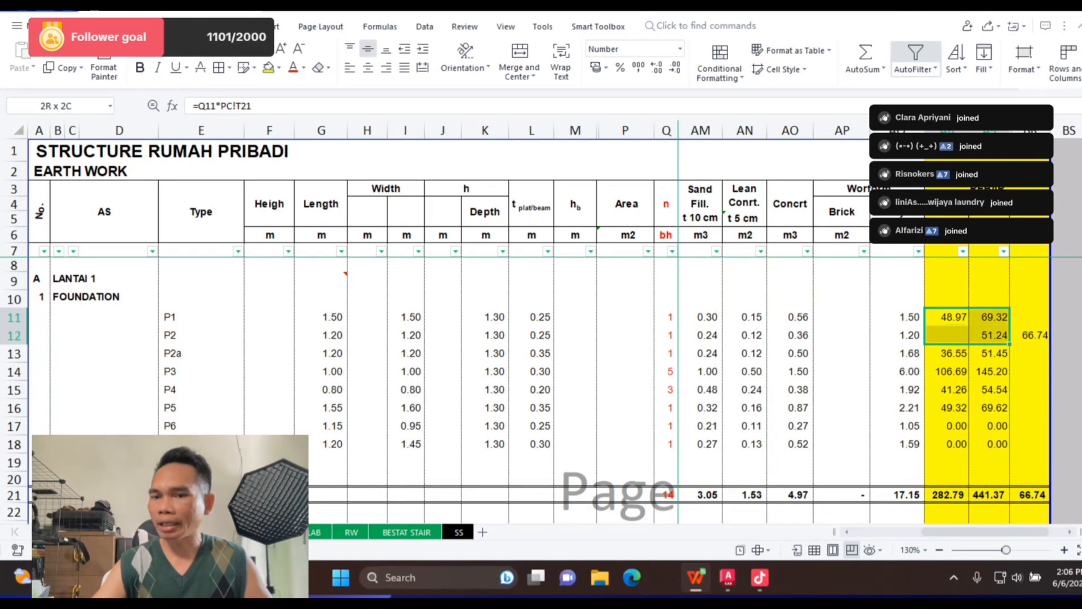
key("shift+Right")
key("shift+Down")
key("shift+Down")
key("shift+Down")
key("shift+Down")
key("shift+Down")
key("shift+Down")
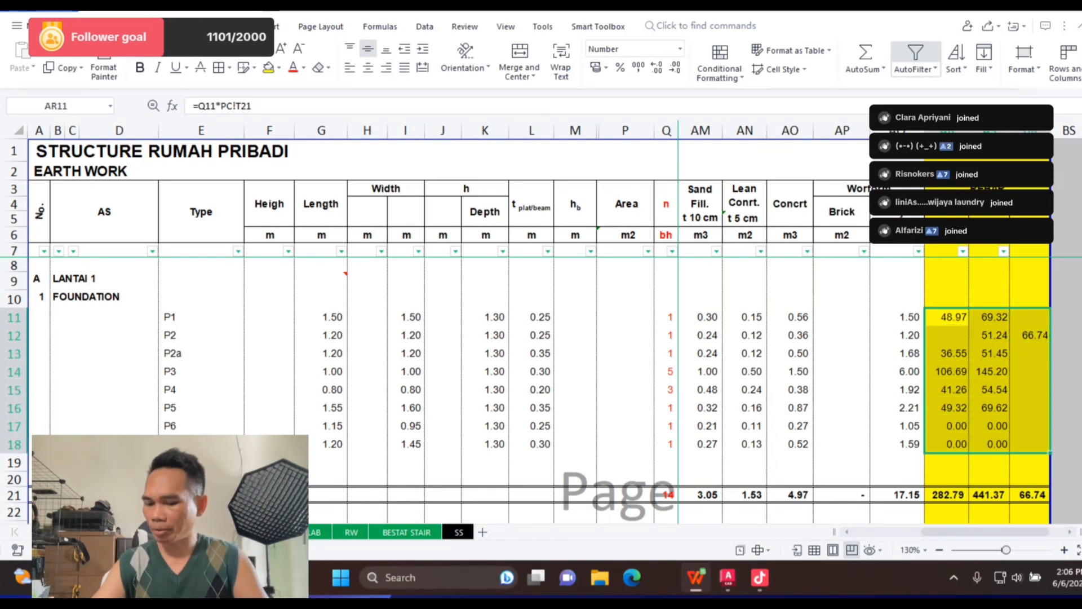
key("Delete")
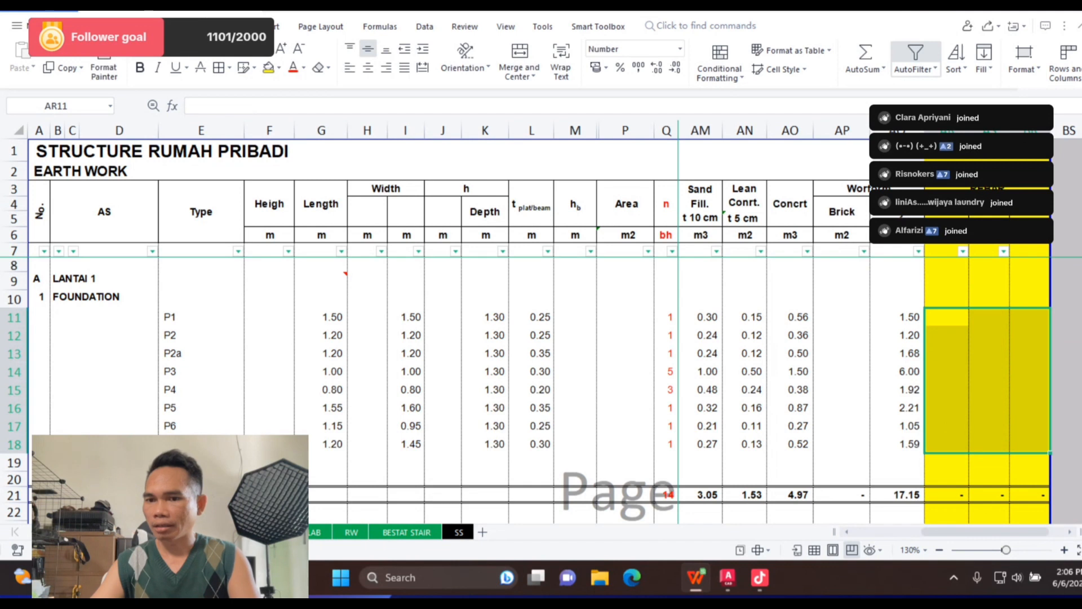
left_click(1030, 426)
Step: Check the sum formula of the first reinforcement total in AR21 and open the pile cap reinforcement sheet
left_click(947, 317)
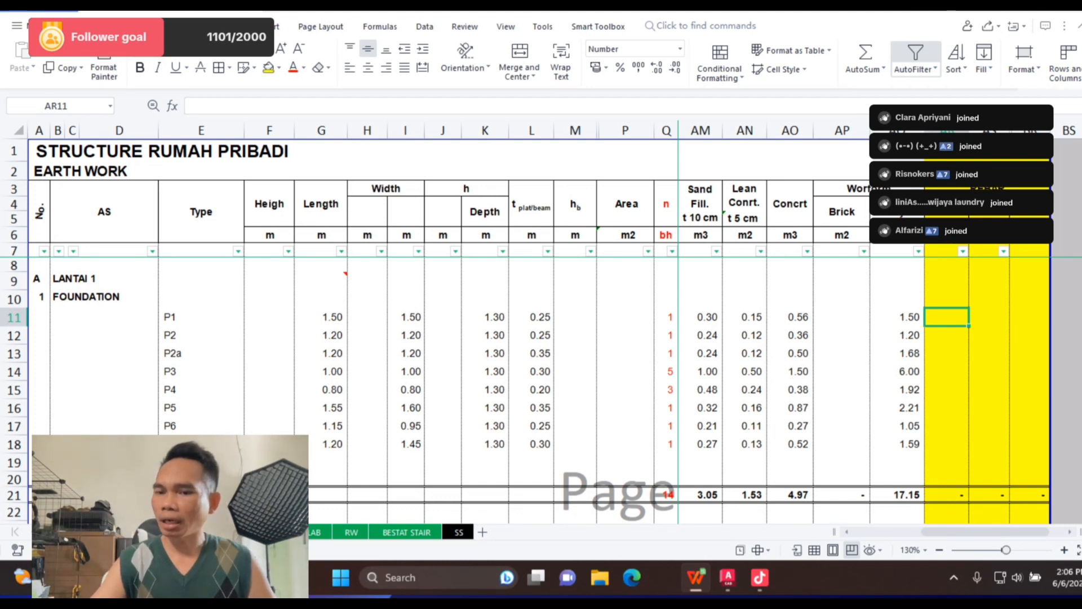
key("ctrl+Down")
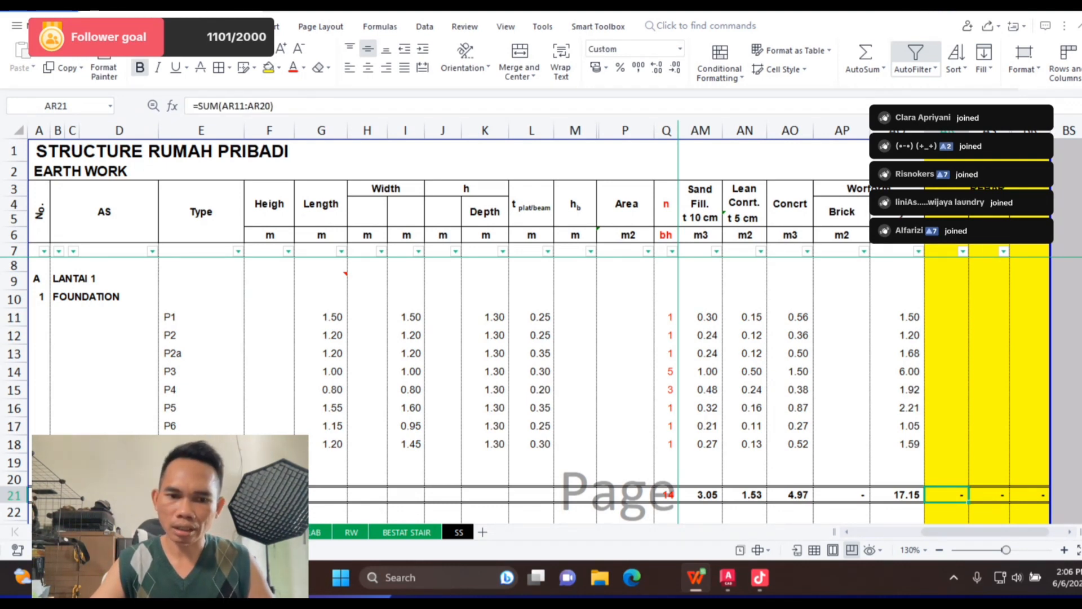
key("ctrl+Page_Down")
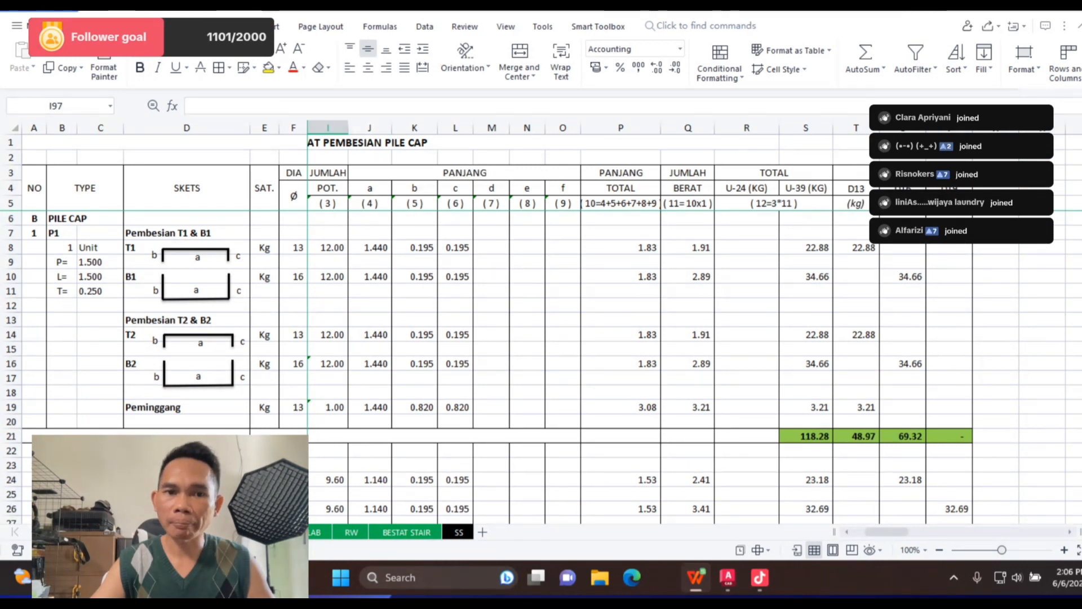
Step: Inspect the unit weight formula of the P1 pile cap's T1 bar in G8 and the diameter it uses in F8
left_click(372, 142)
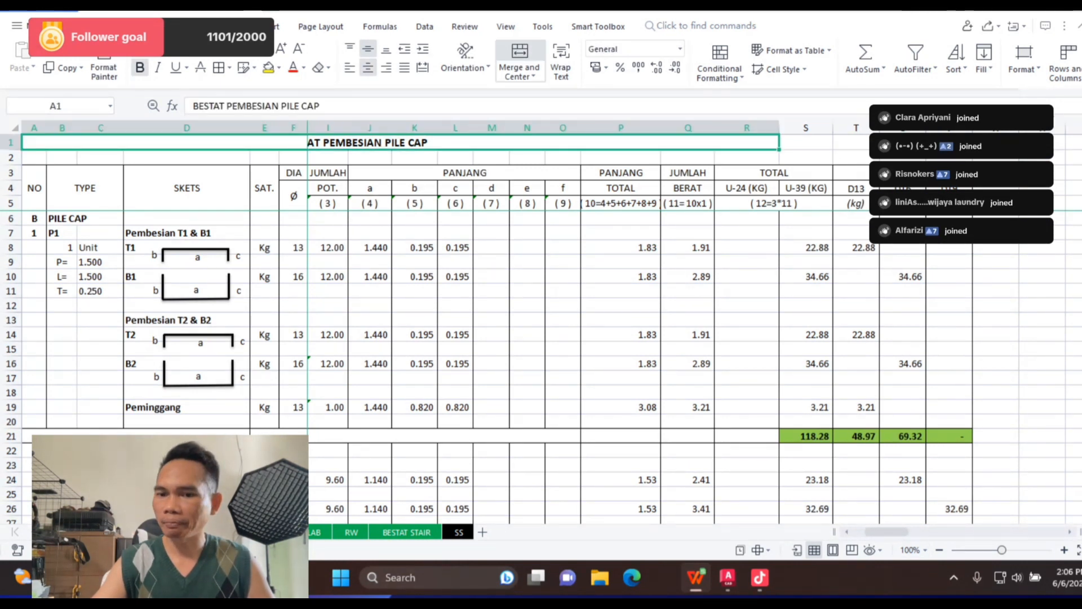
left_click_drag(887, 532, 876, 531)
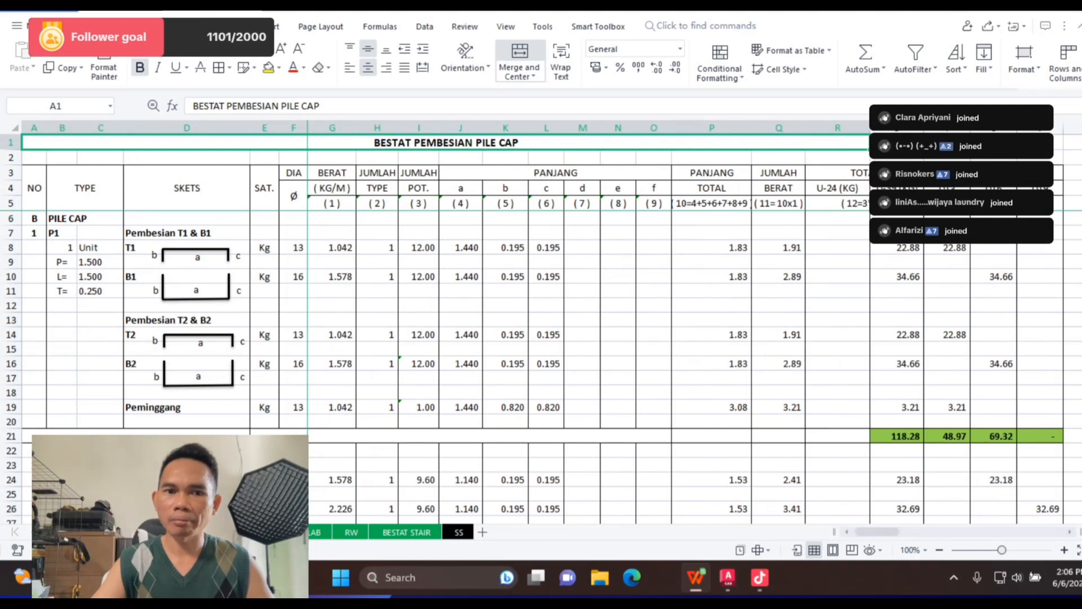
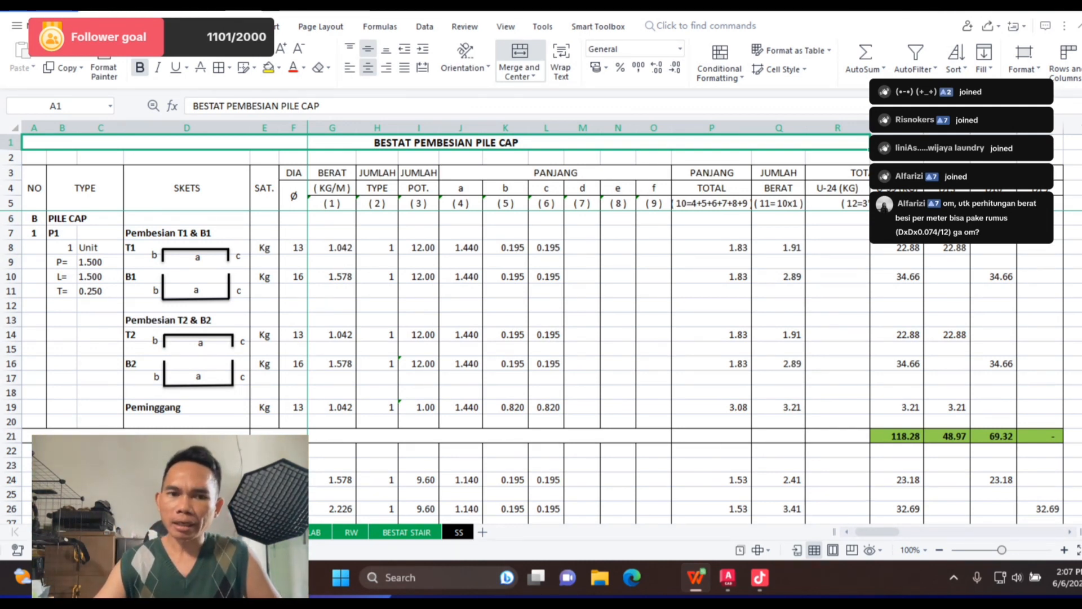
left_click(332, 247)
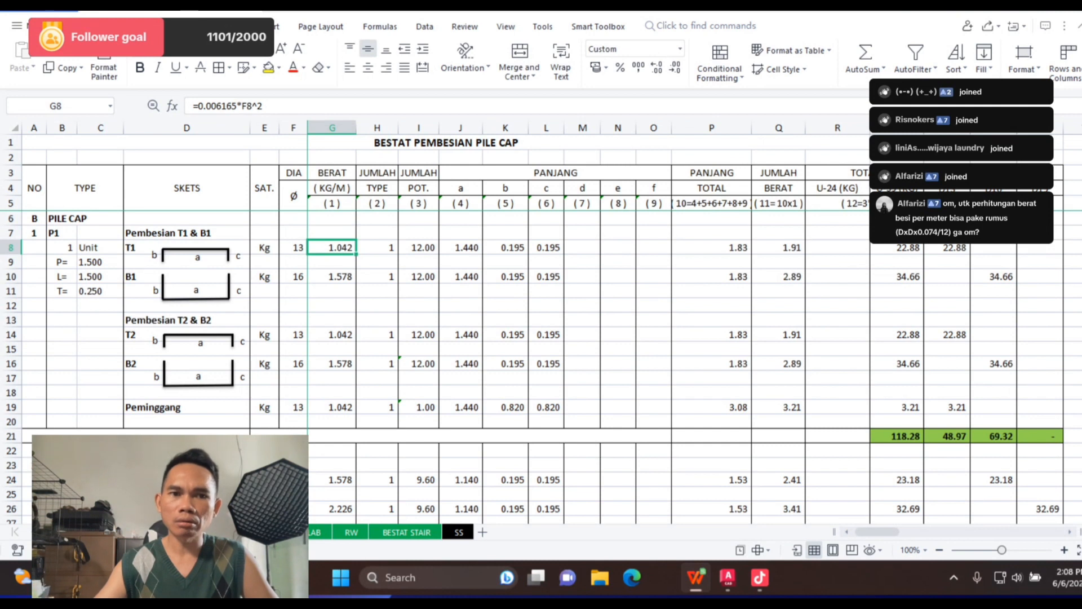
left_click(294, 247)
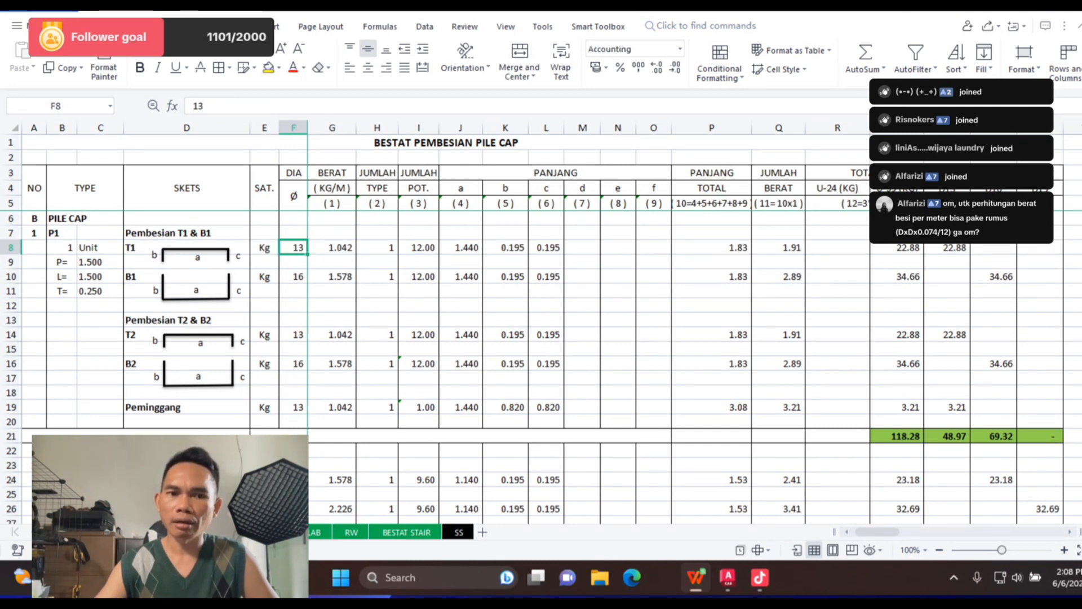
left_click(332, 247)
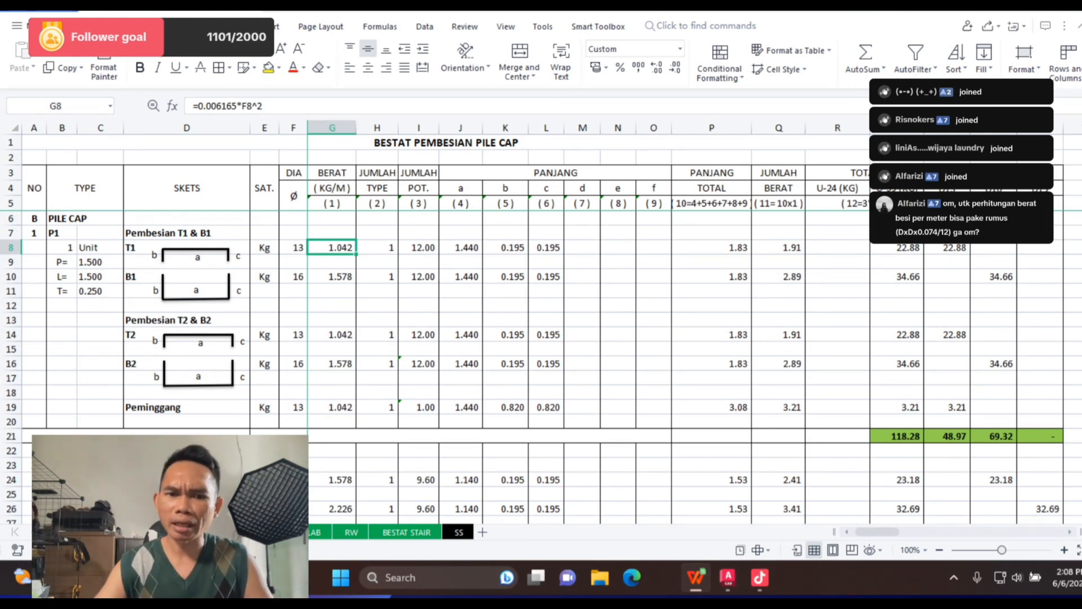
Step: Write a trial unit weight formula in G7 as F8*F8*0.074/12, using the T1 bar diameter
left_click(332, 233)
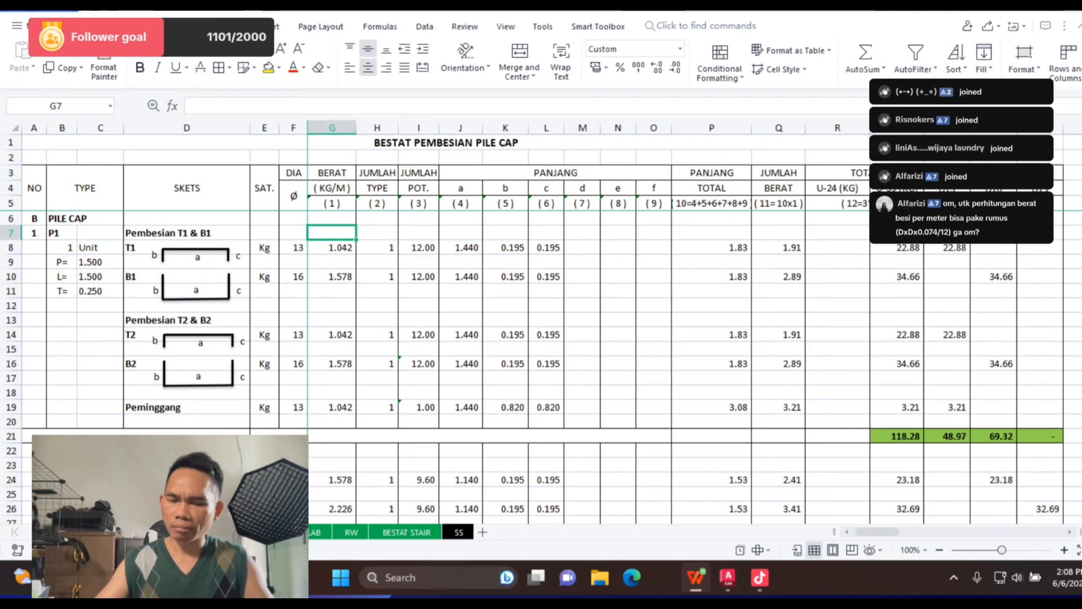
type("+")
key("Left")
key("Down")
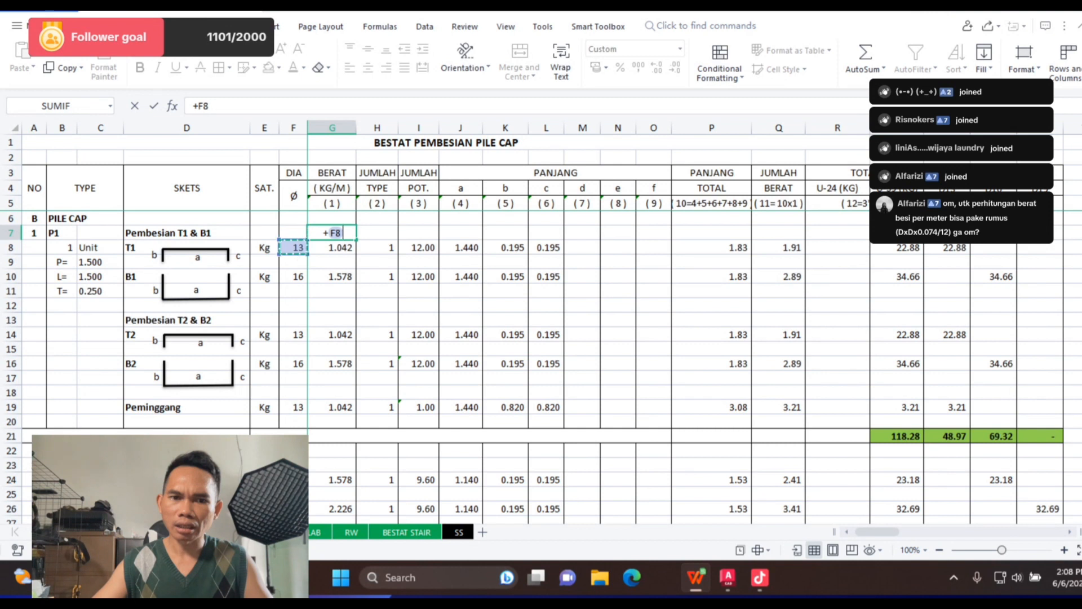
type("*")
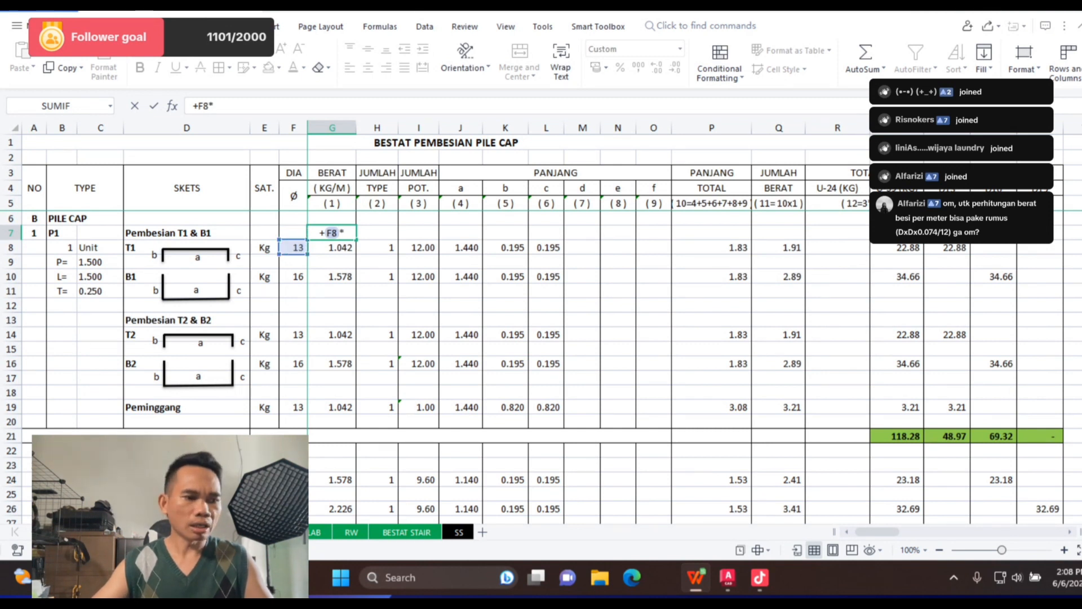
key("Left")
key("Down")
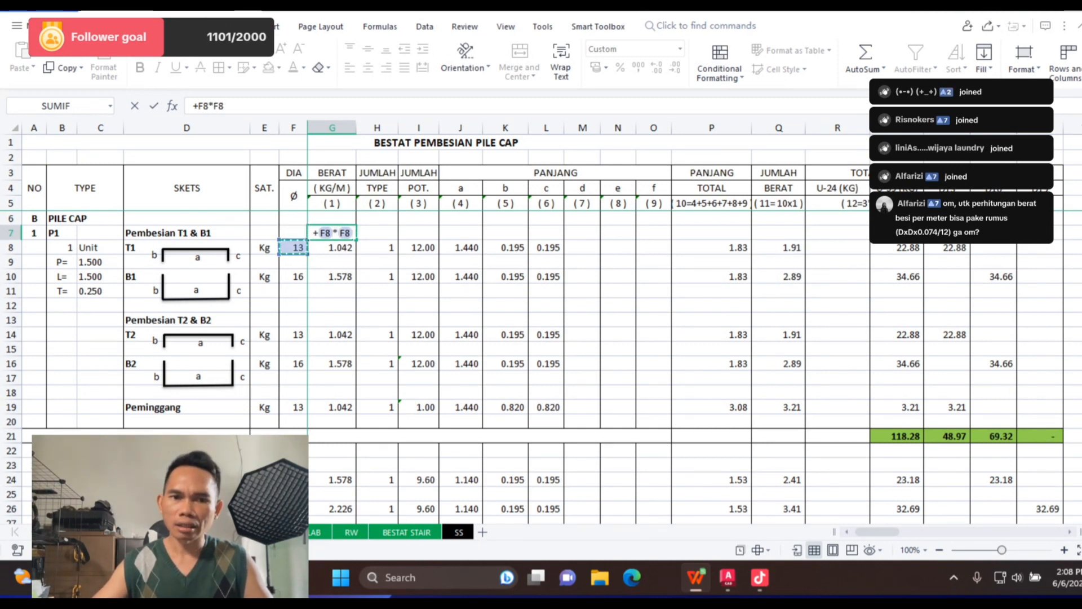
type("*")
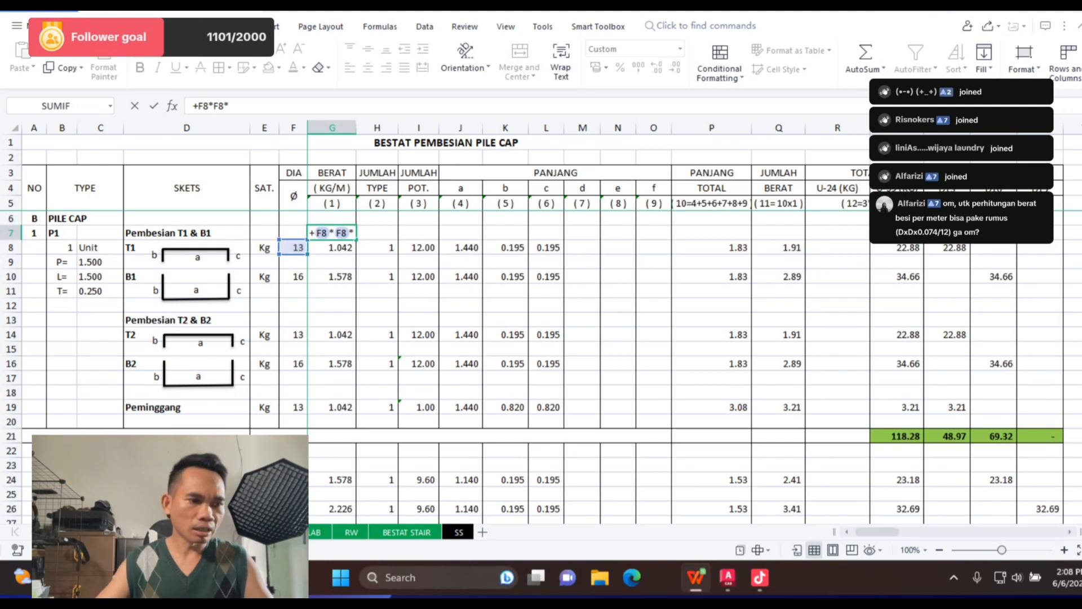
type("0.074")
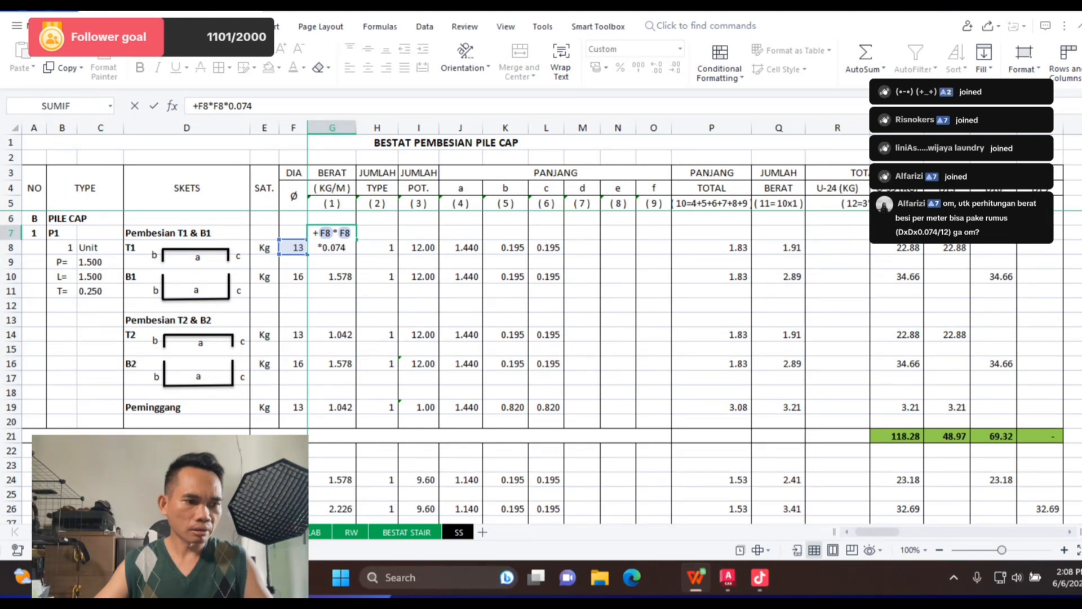
type("/")
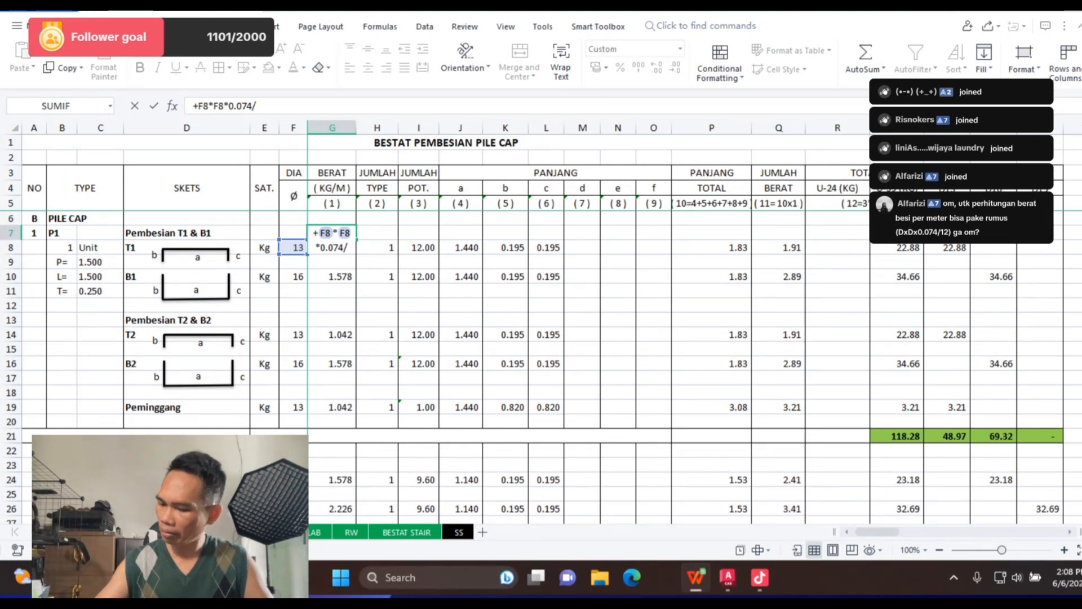
type("12)")
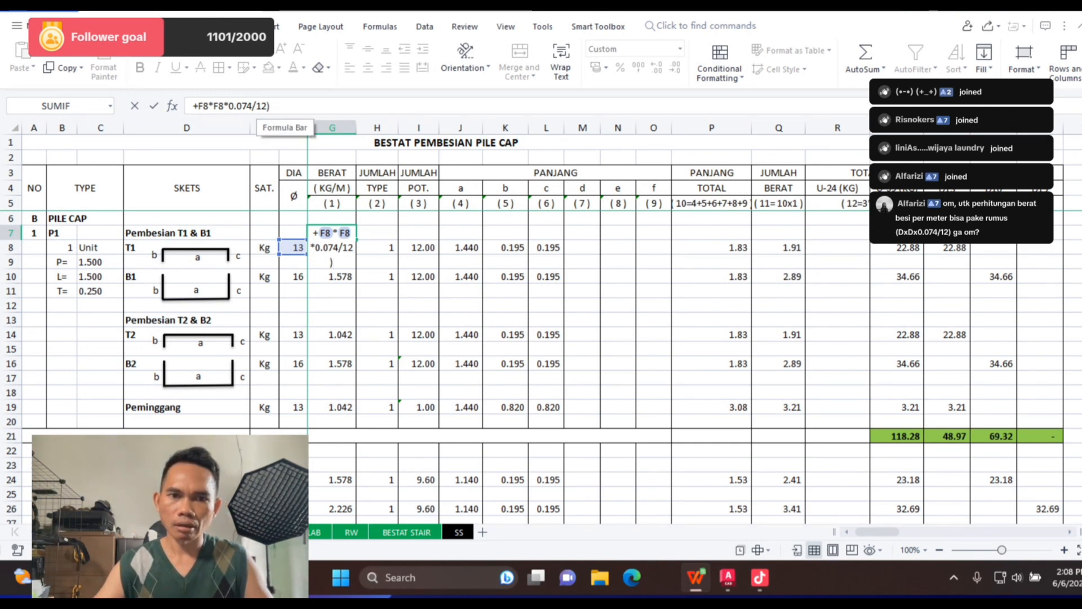
Step: Try to add brackets around F8*F8*0.074 and around the whole trial formula in G7
left_click(197, 106)
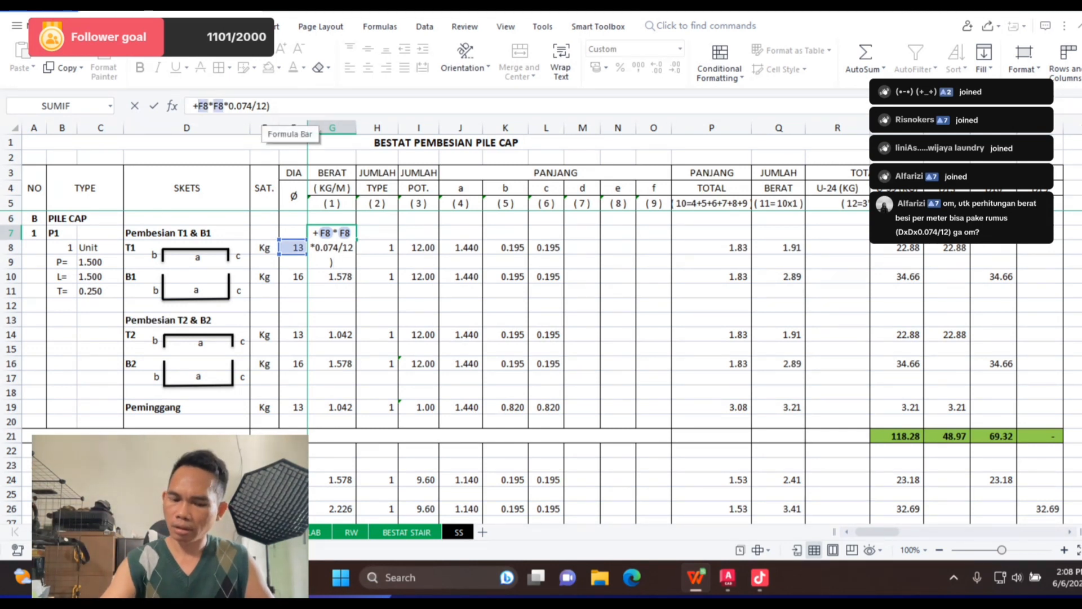
type("(")
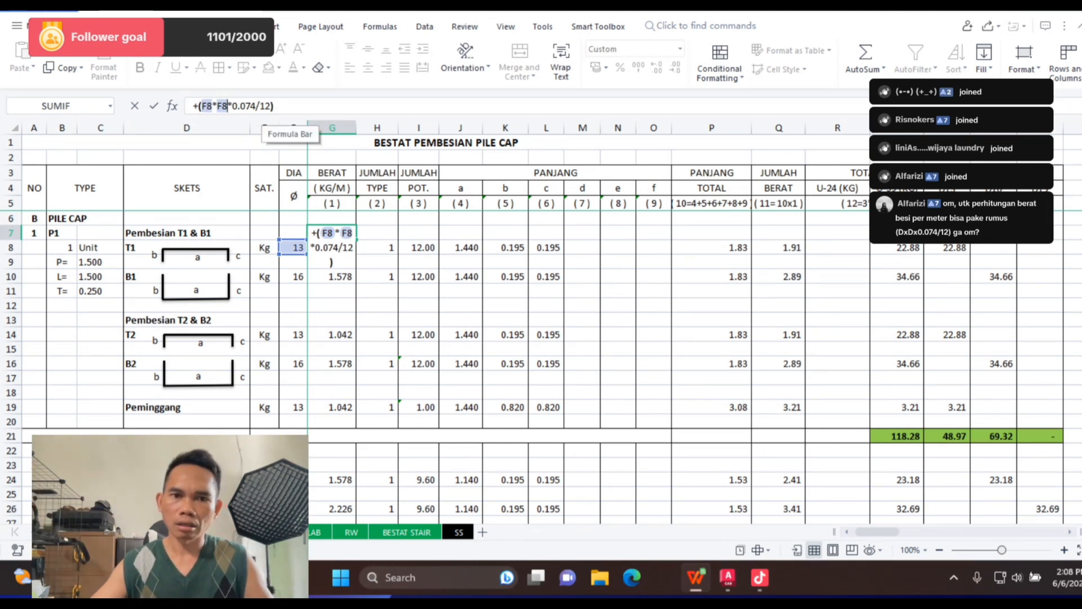
key("Right")
key("Right")
key("Right")
key("Right")
key("Right")
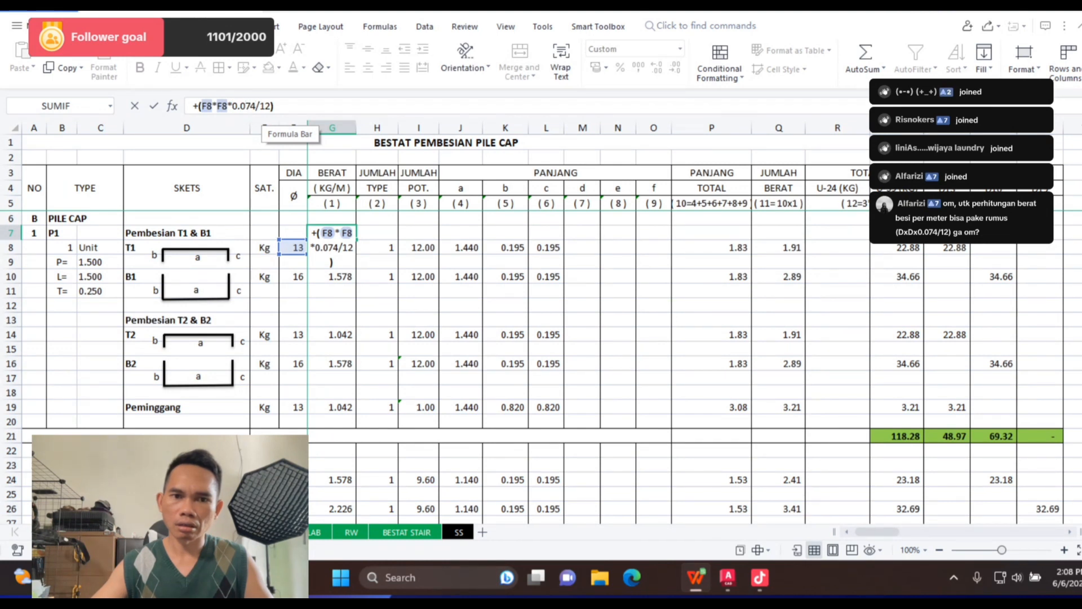
type(")")
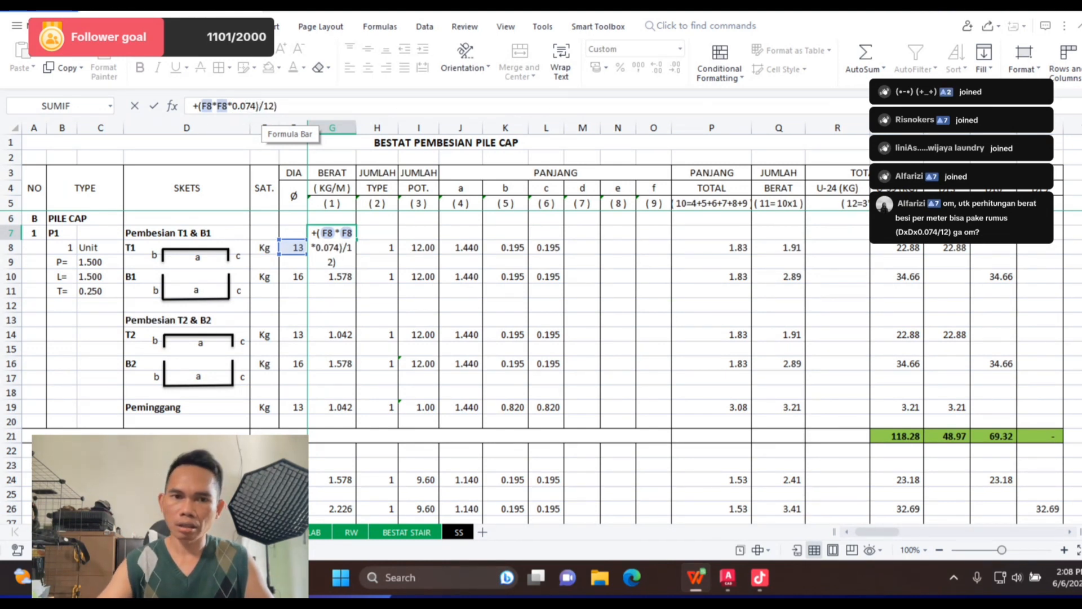
key("Home")
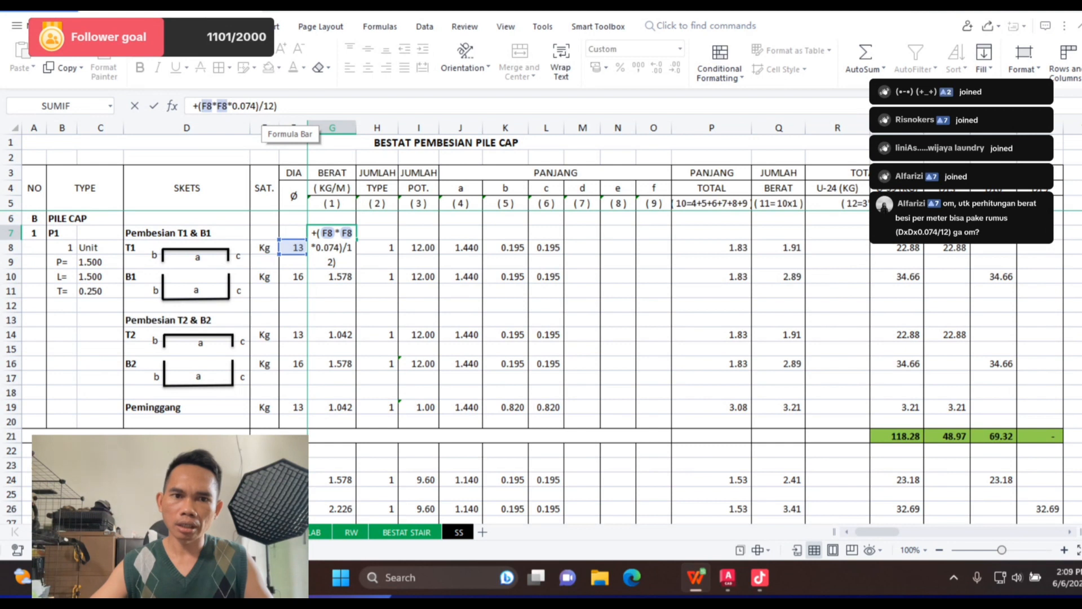
type("(")
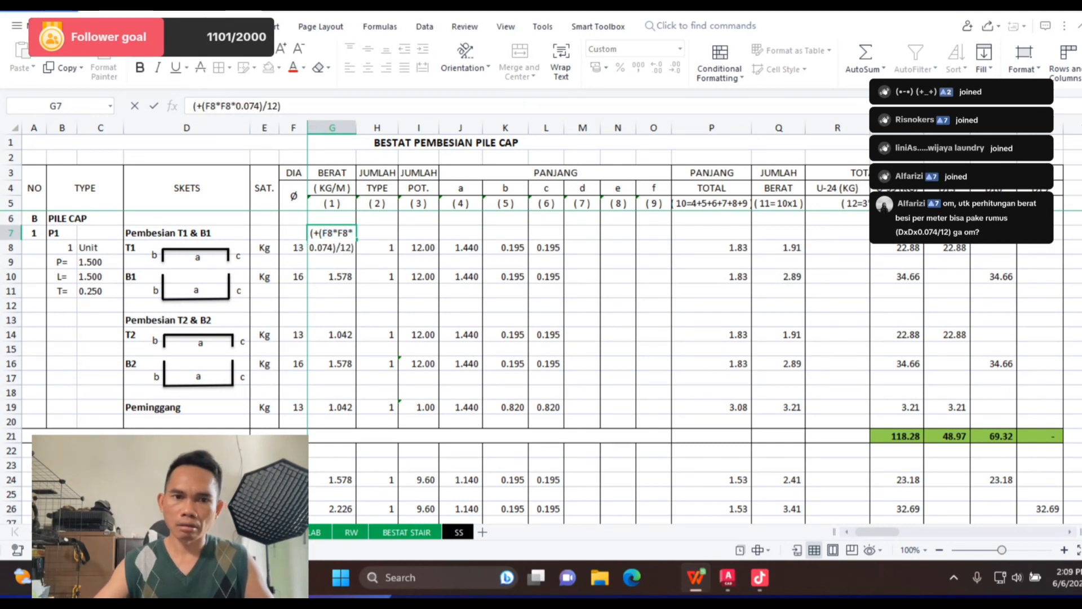
key("Return")
Step: Correct the opening brackets of the trial formula in G7 so it reads +((F8*F8*0.074)/12)
left_click(332, 233)
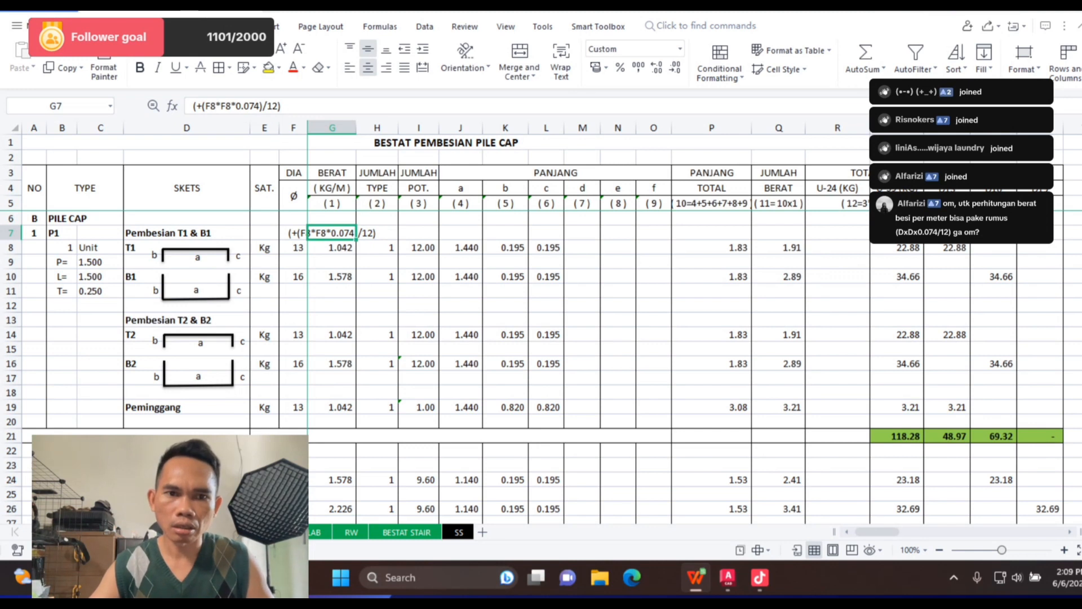
left_click(196, 106)
key("BackSpace")
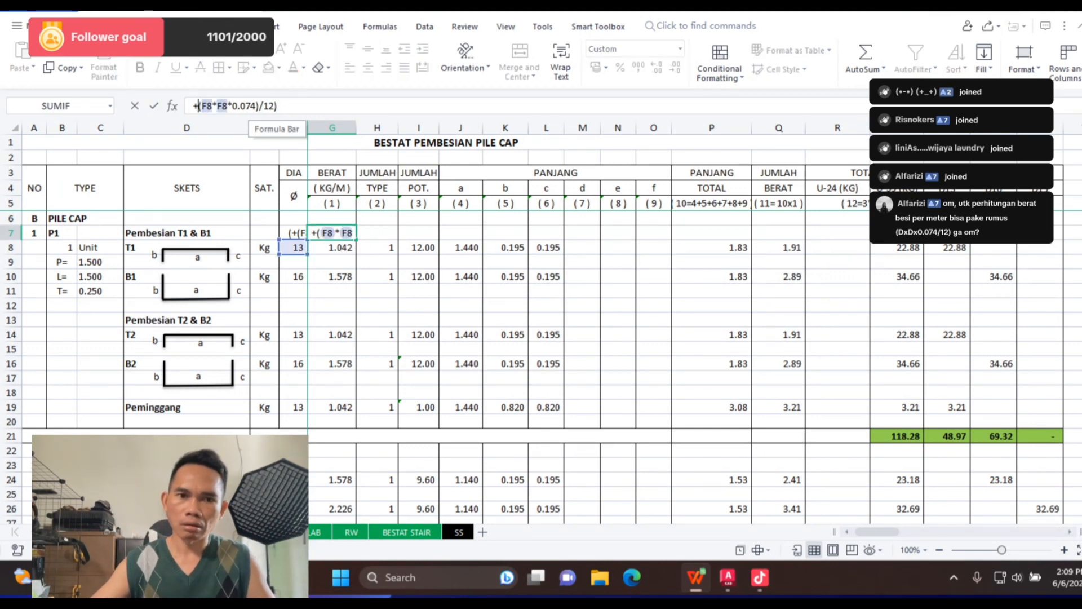
type("(")
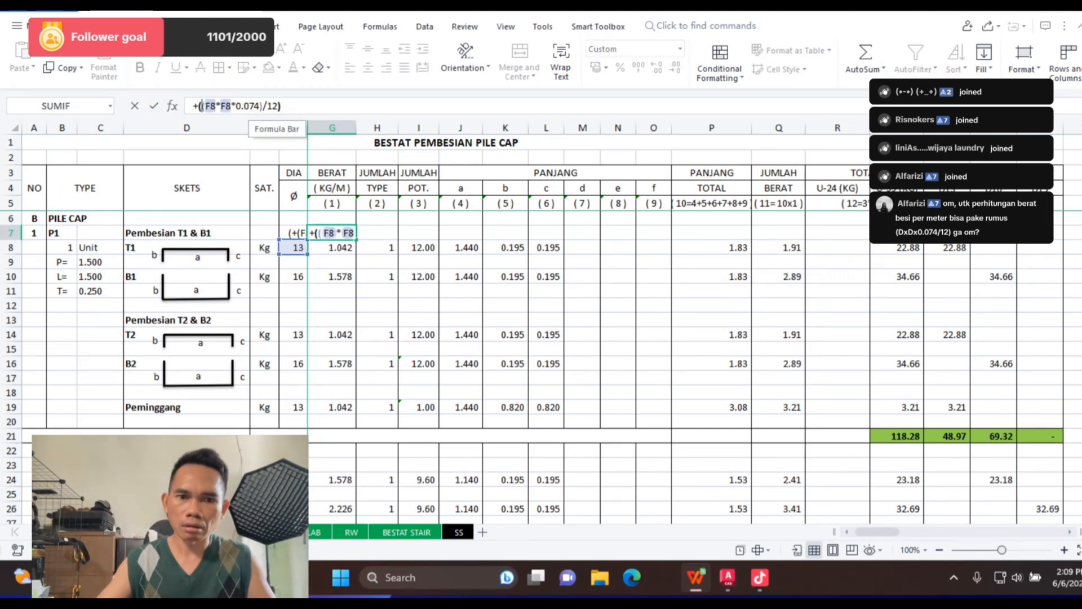
key("Return")
left_click(332, 233)
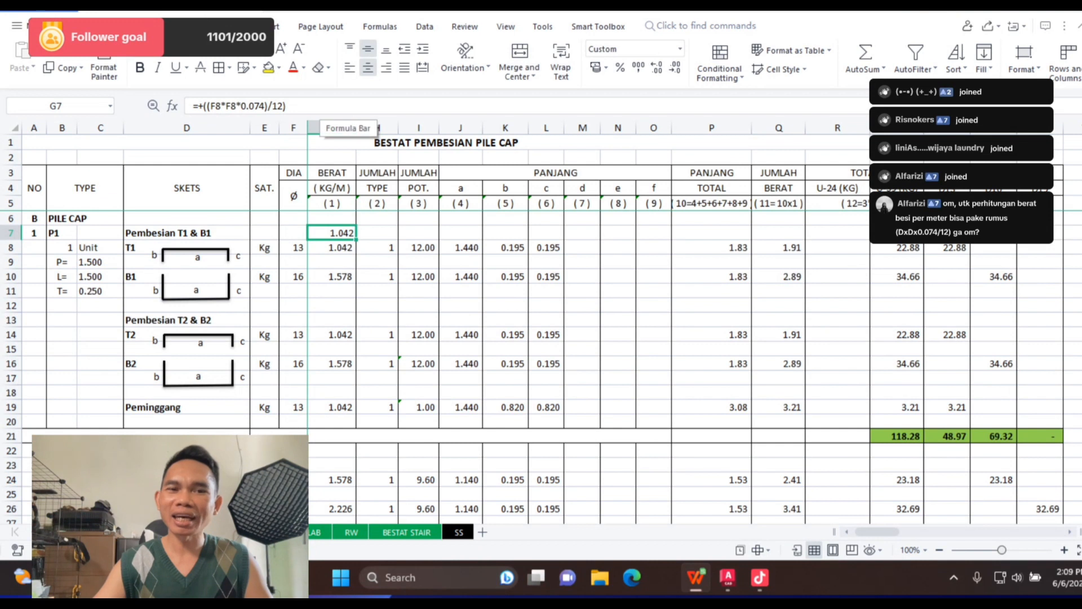
Step: Compare the trial unit weight formula in G7 with the existing one in G8, and clear G7
left_click(319, 107)
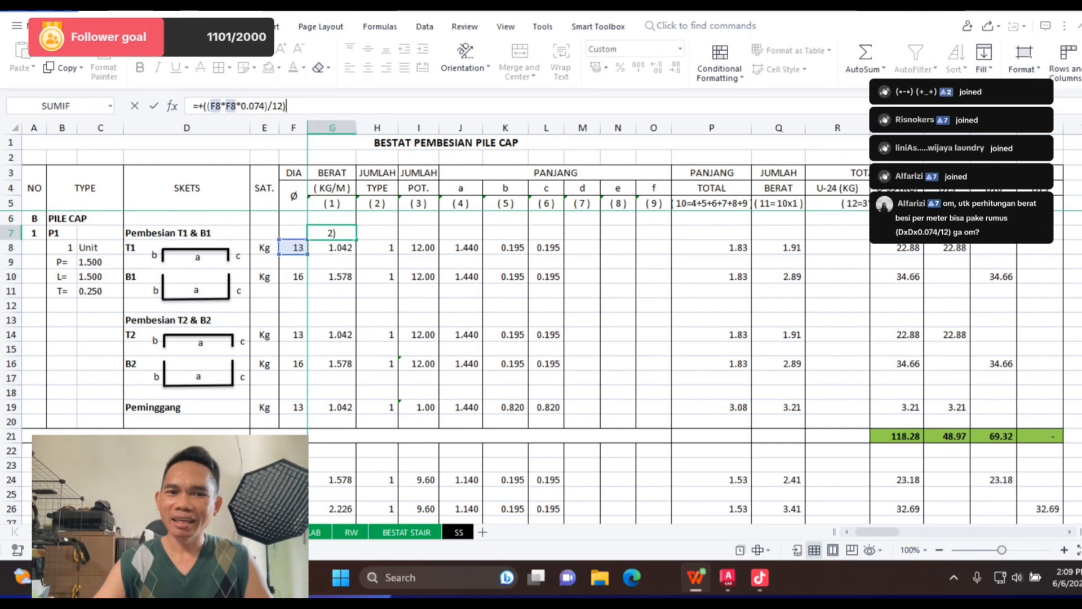
left_click(377, 247)
left_click(332, 233)
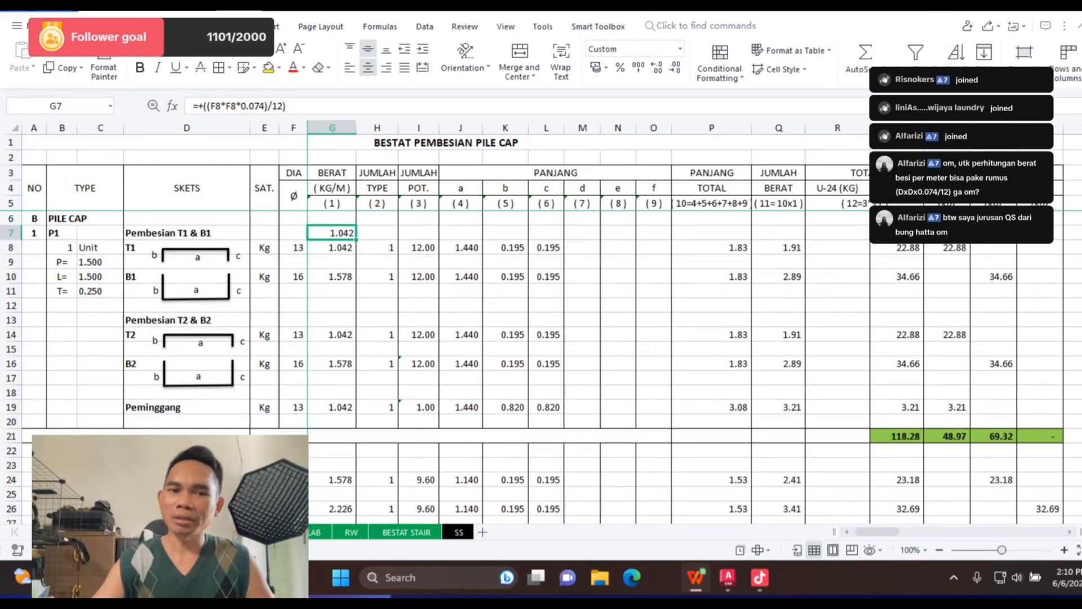
key("Down")
key("Up")
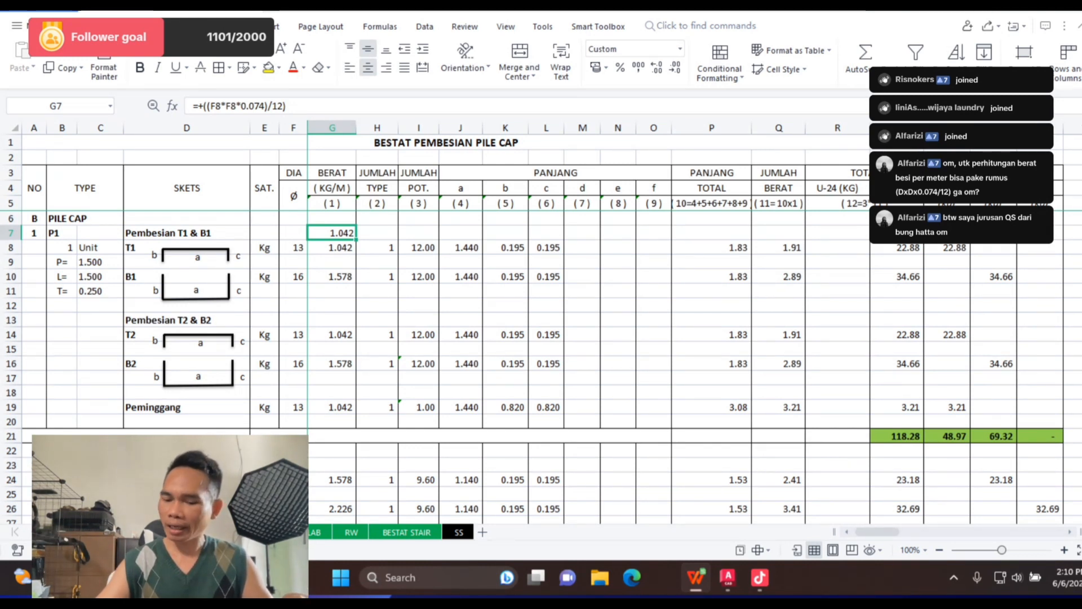
left_click(332, 247)
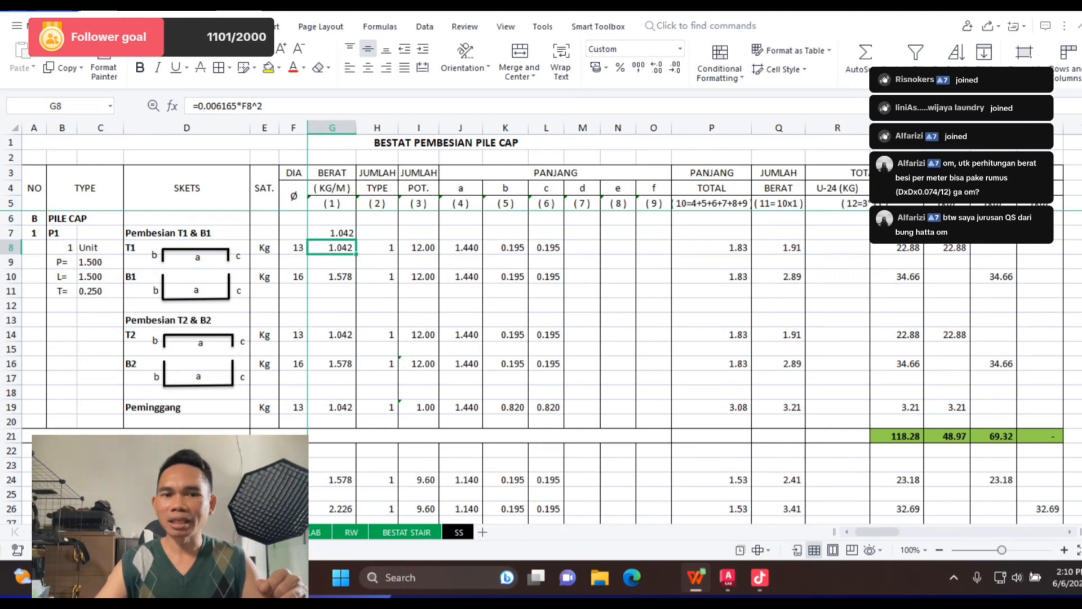
left_click(332, 232)
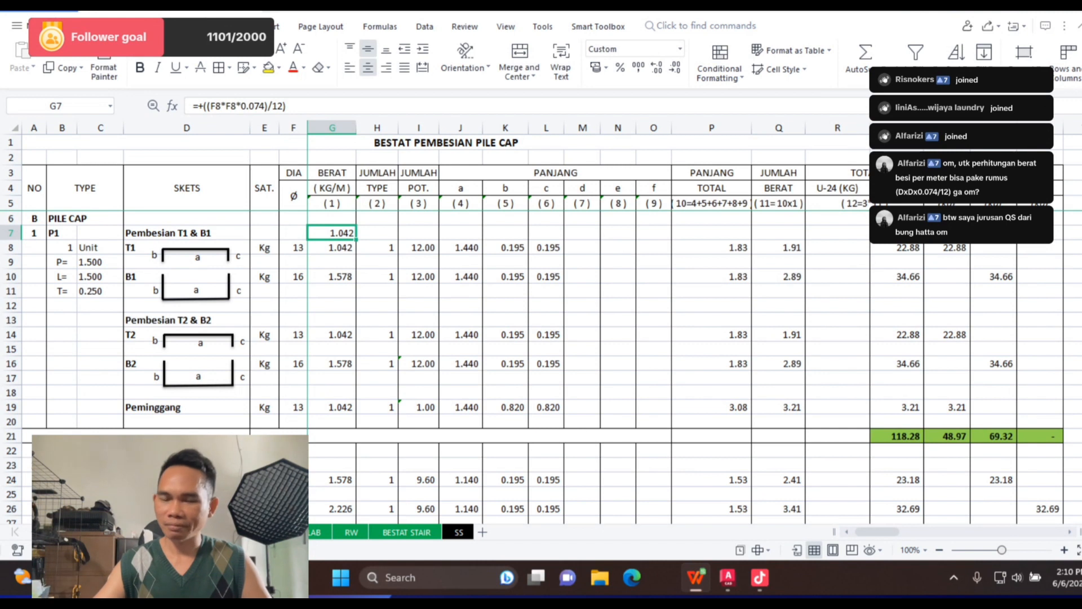
key("Down")
key("Up")
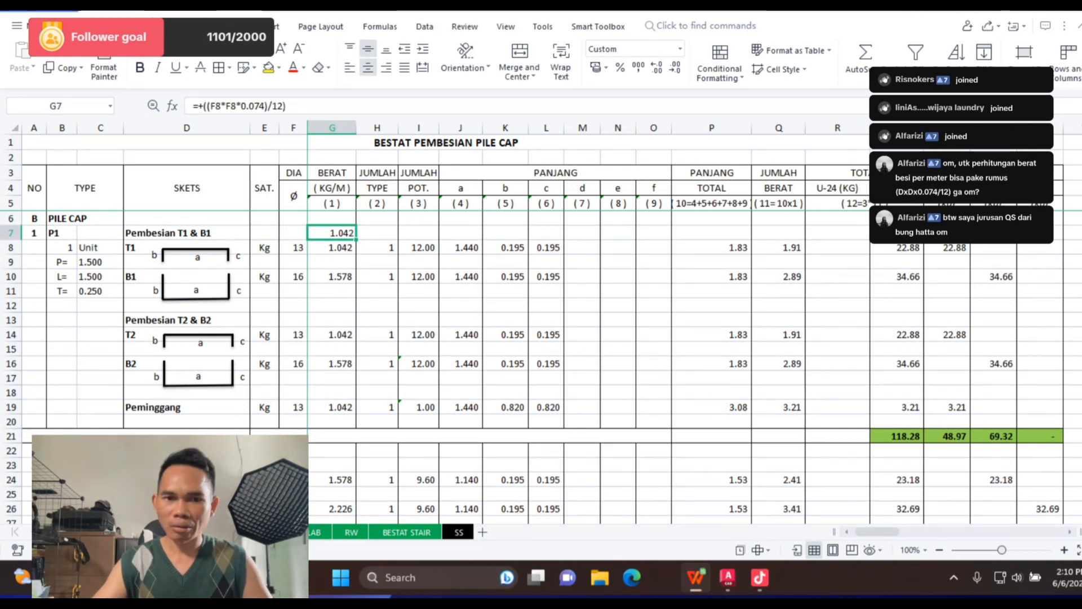
key("Delete")
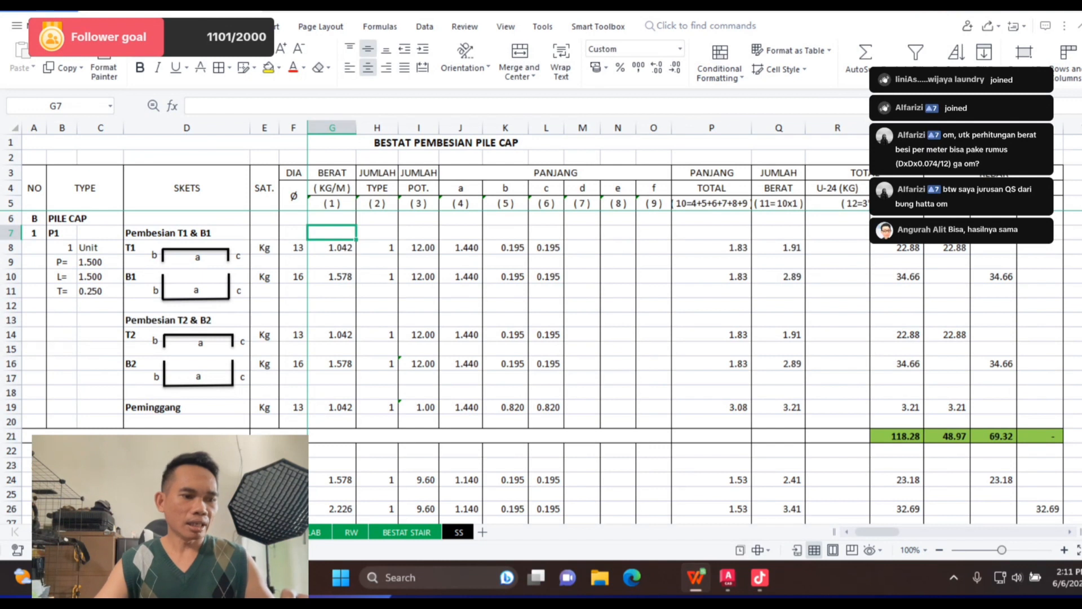
Step: Examine the P1 pile cap entry and its T1 & B1 reinforcement heading
left_click(461, 291)
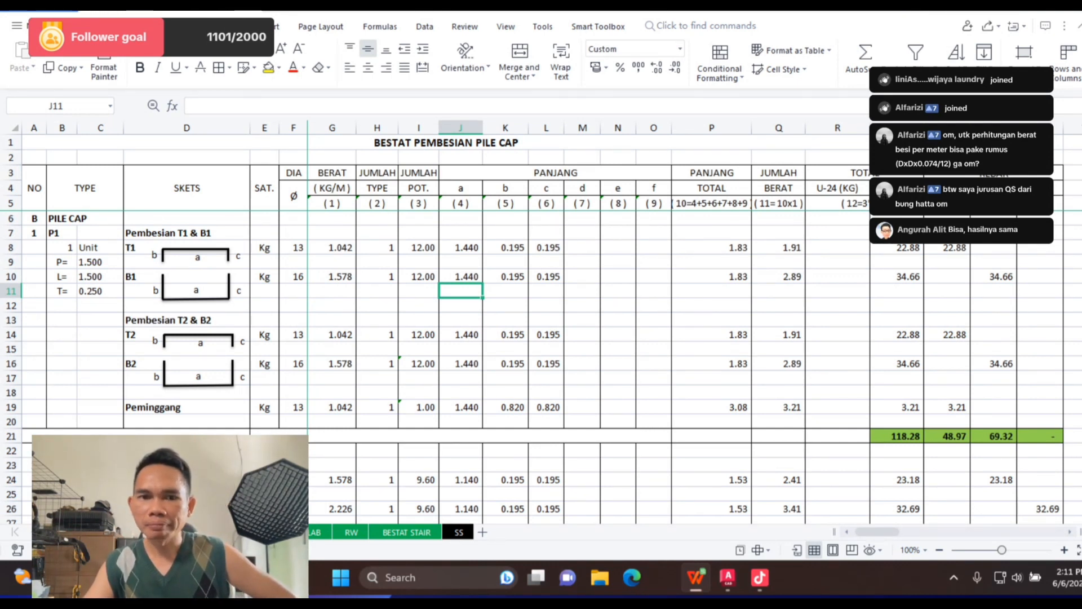
left_click(419, 305)
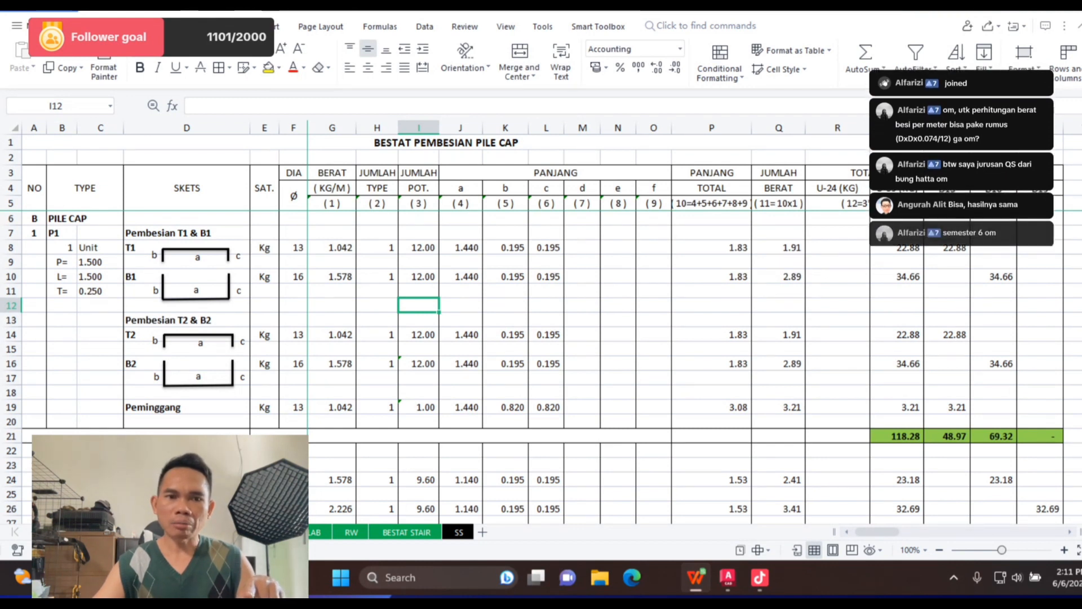
left_click(62, 233)
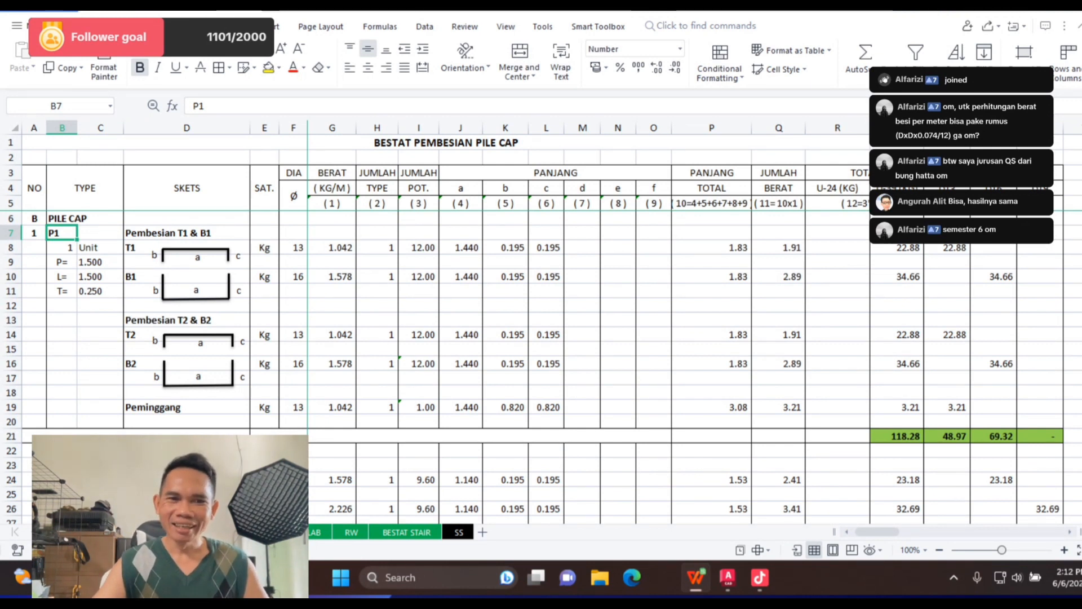
left_click(186, 233)
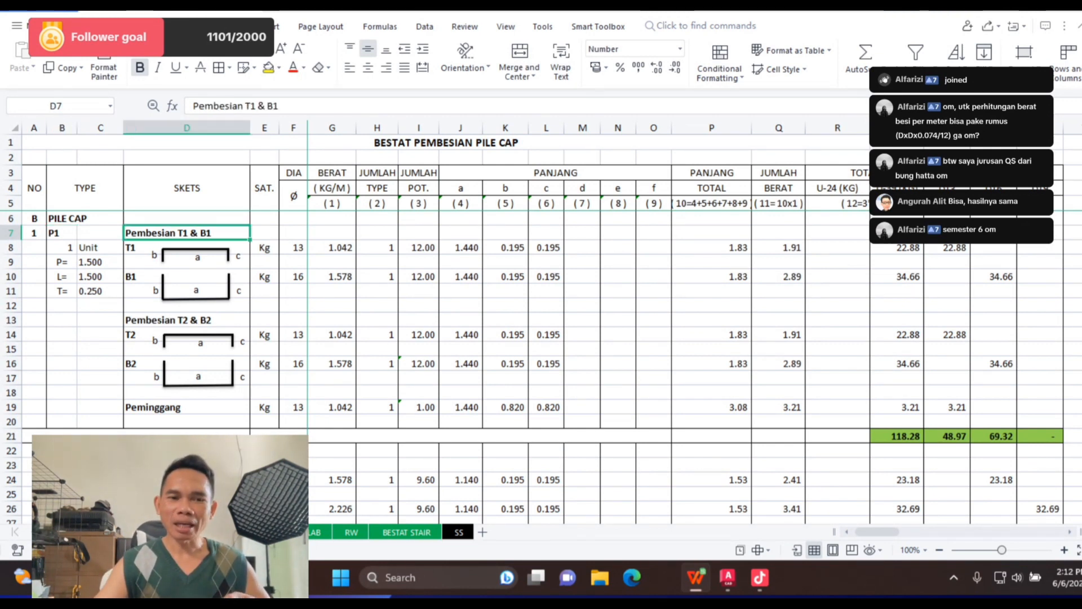
Step: Select the P1 entry, then switch to AutoCAD and locate the P1 foundation detail in the STRUCTURE drawing's foundation schedule
left_click(62, 233)
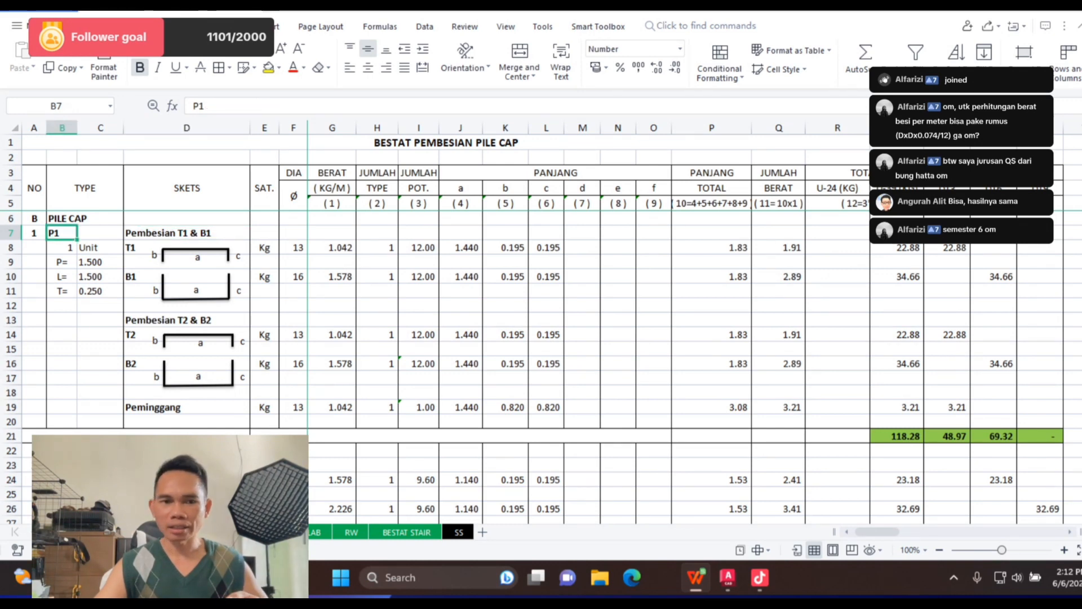
key("alt+Tab")
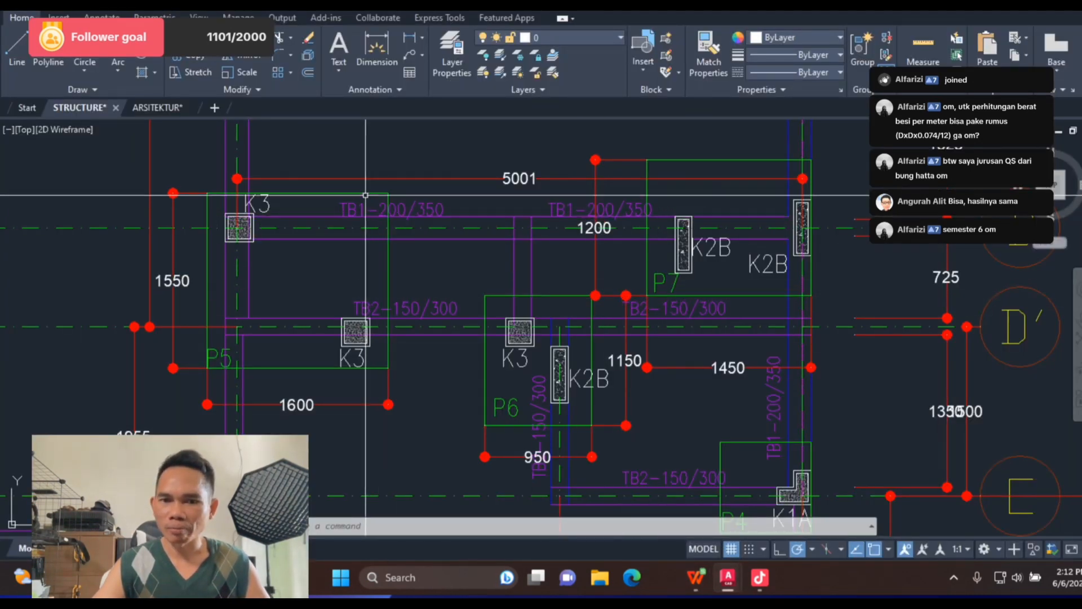
scroll(365, 195, "down", 10)
scroll(437, 261, "up", 6)
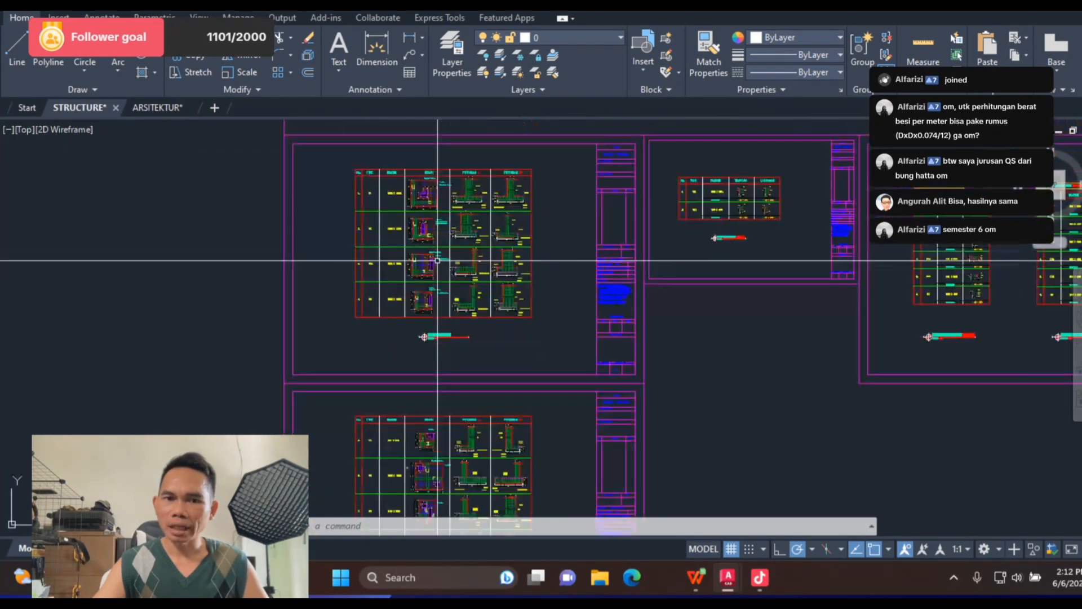
scroll(437, 260, "up", 2)
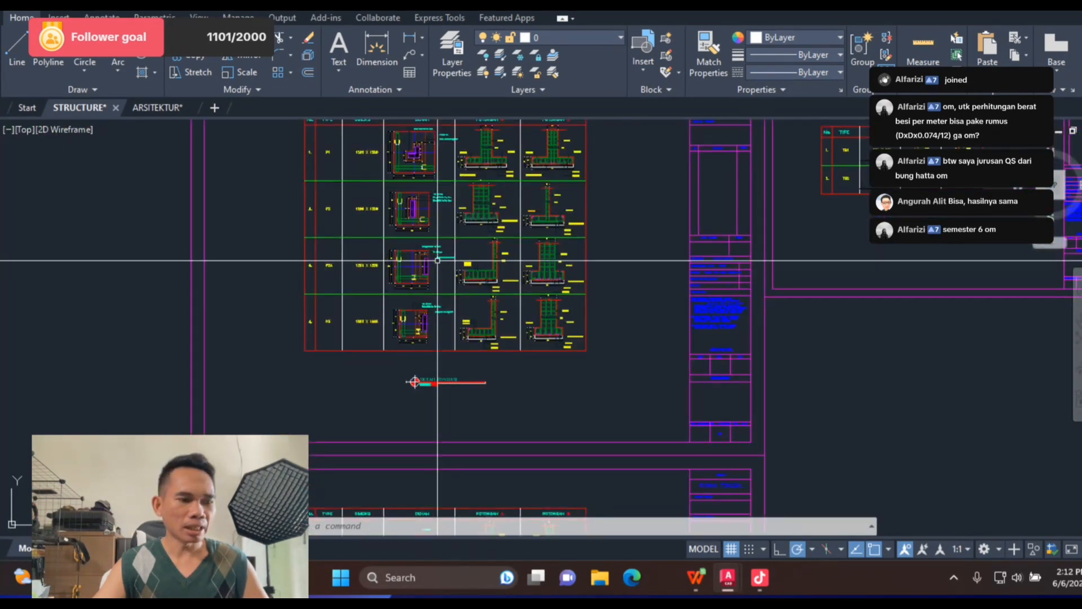
scroll(439, 260, "up", 3)
scroll(431, 282, "down", 4)
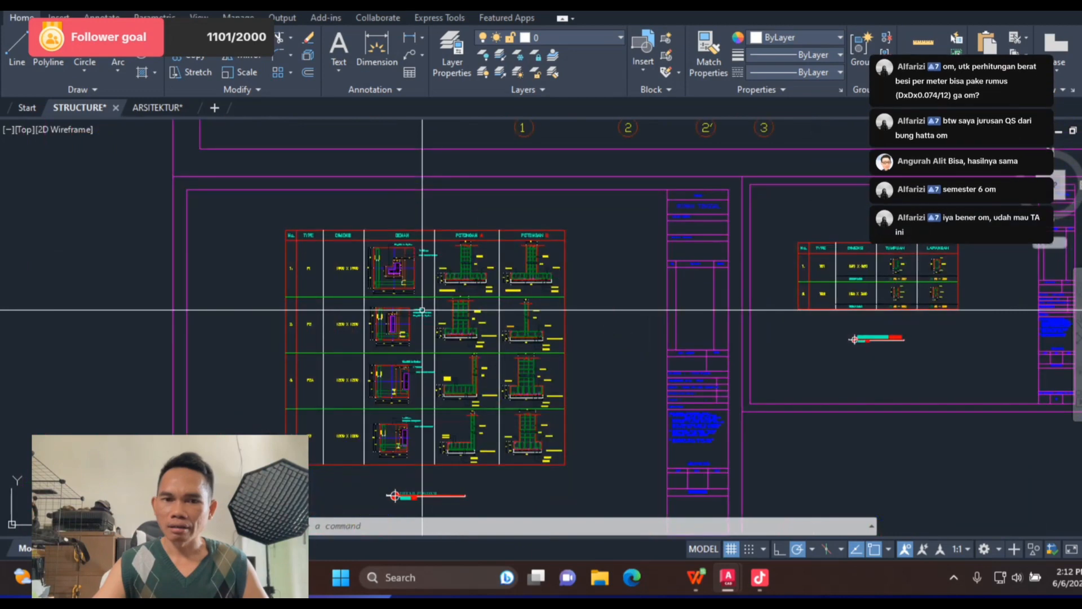
scroll(421, 309, "up", 4)
scroll(415, 294, "up", 6)
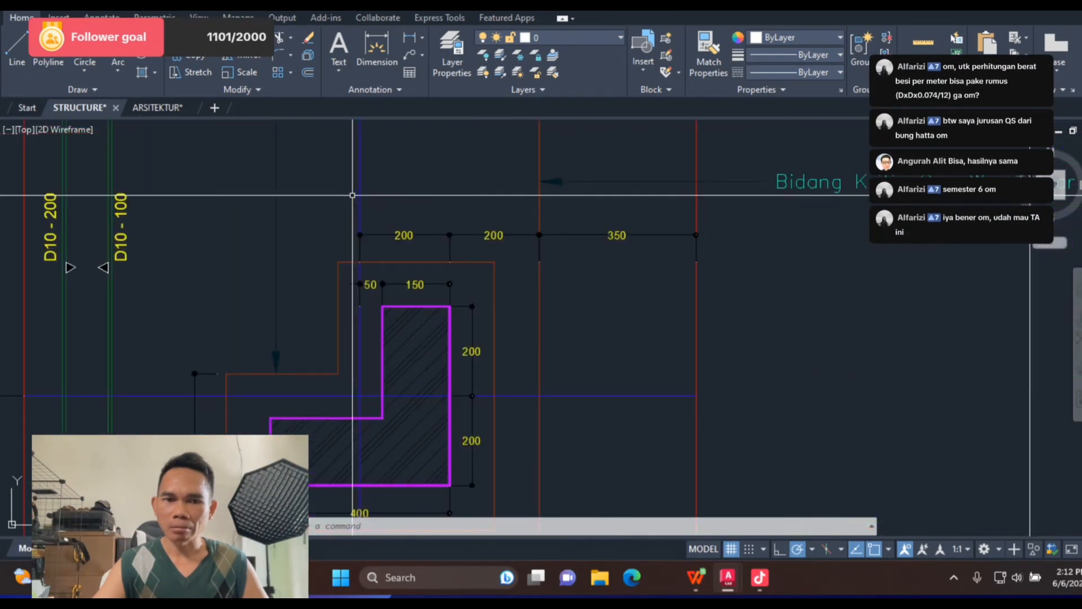
Step: Examine the reinforcement diameter and spacing labels in both directions on the P1 foundation plan
scroll(352, 195, "down", 7)
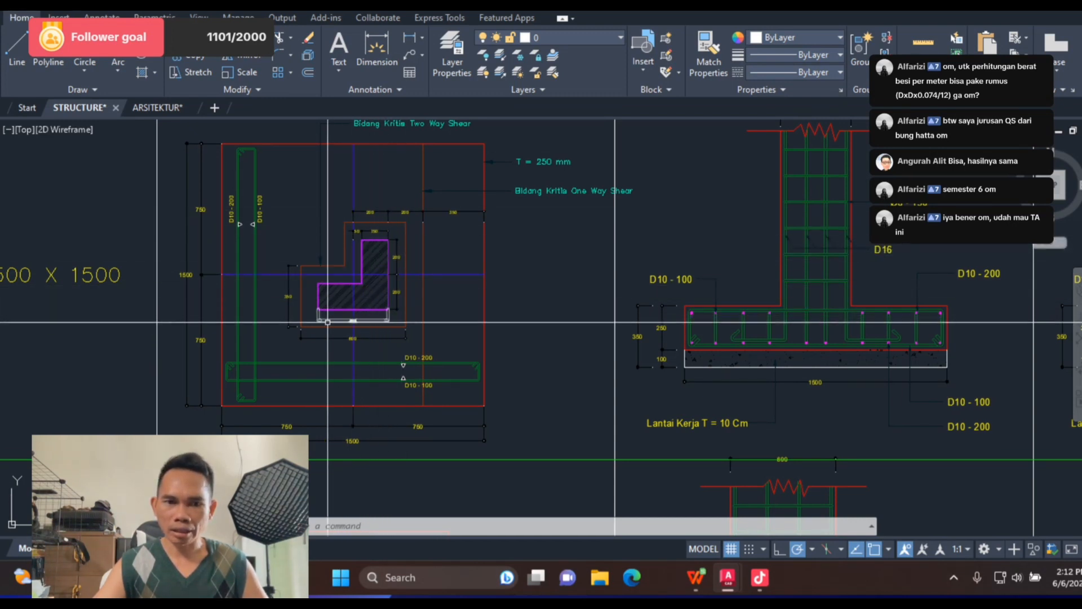
scroll(234, 205, "up", 6)
scroll(353, 200, "down", 4)
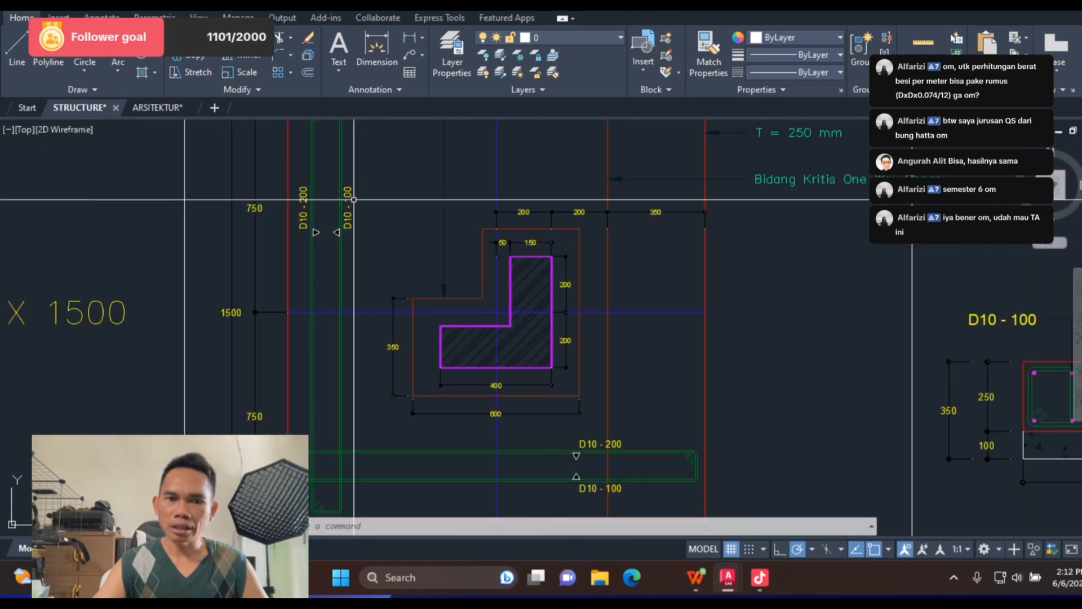
scroll(353, 199, "down", 2)
scroll(333, 211, "up", 5)
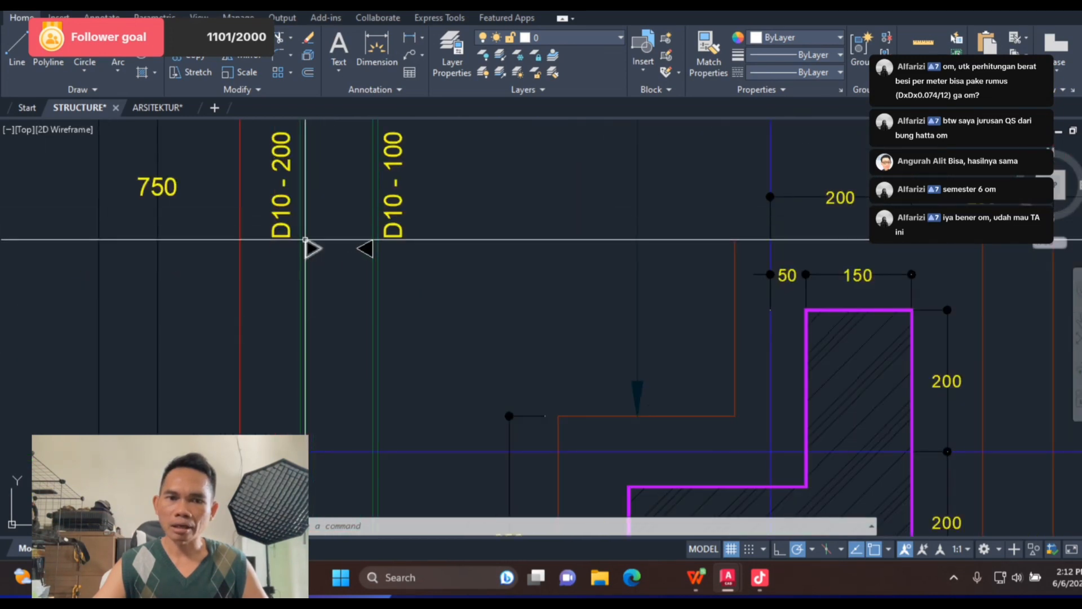
scroll(303, 236, "down", 2)
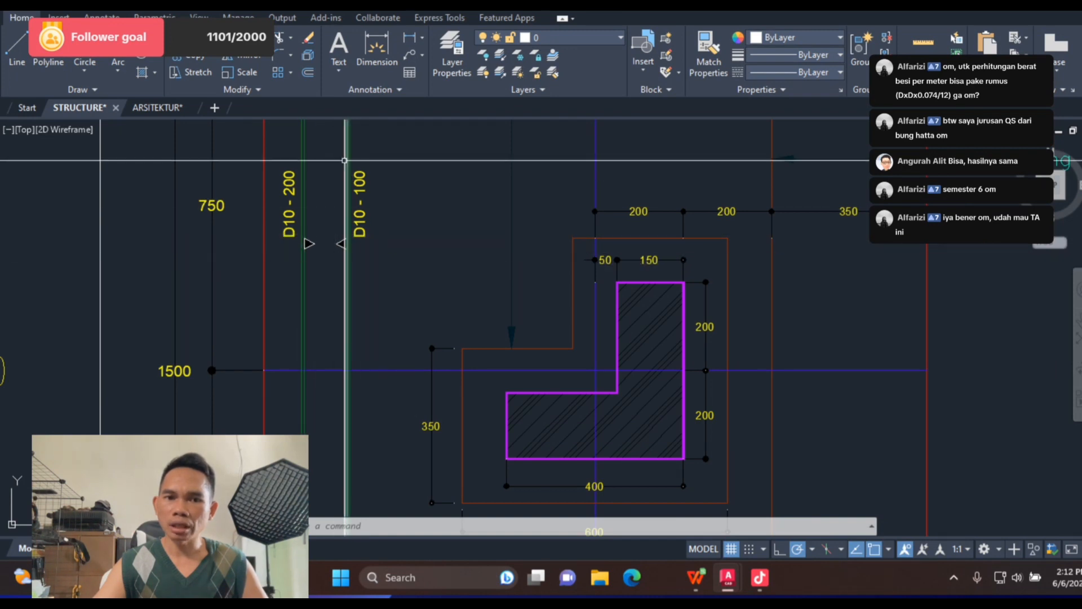
scroll(345, 163, "down", 3)
scroll(450, 372, "up", 6)
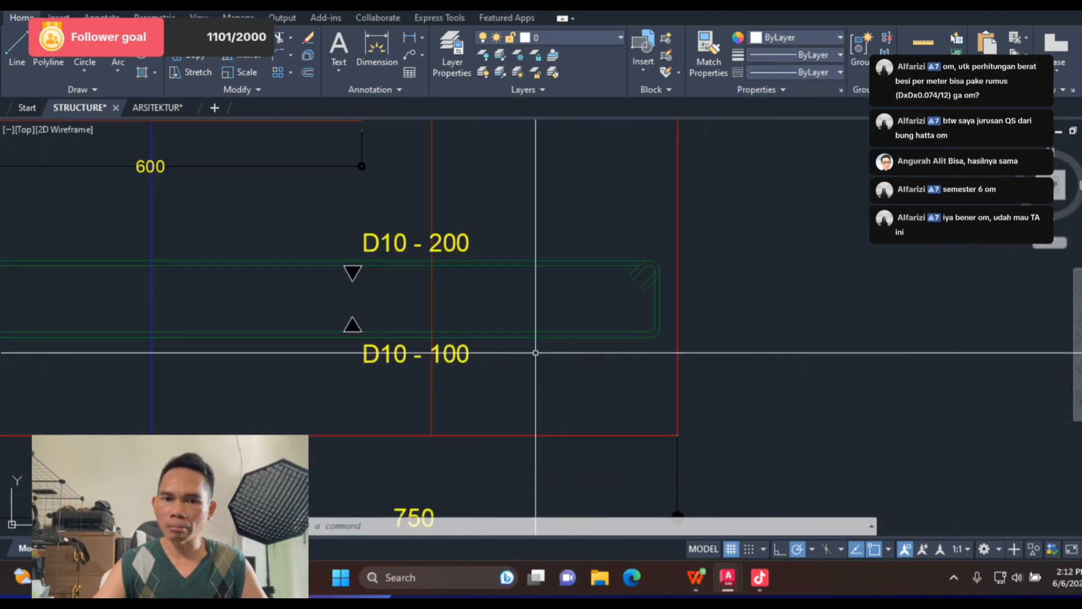
scroll(440, 365, "down", 5)
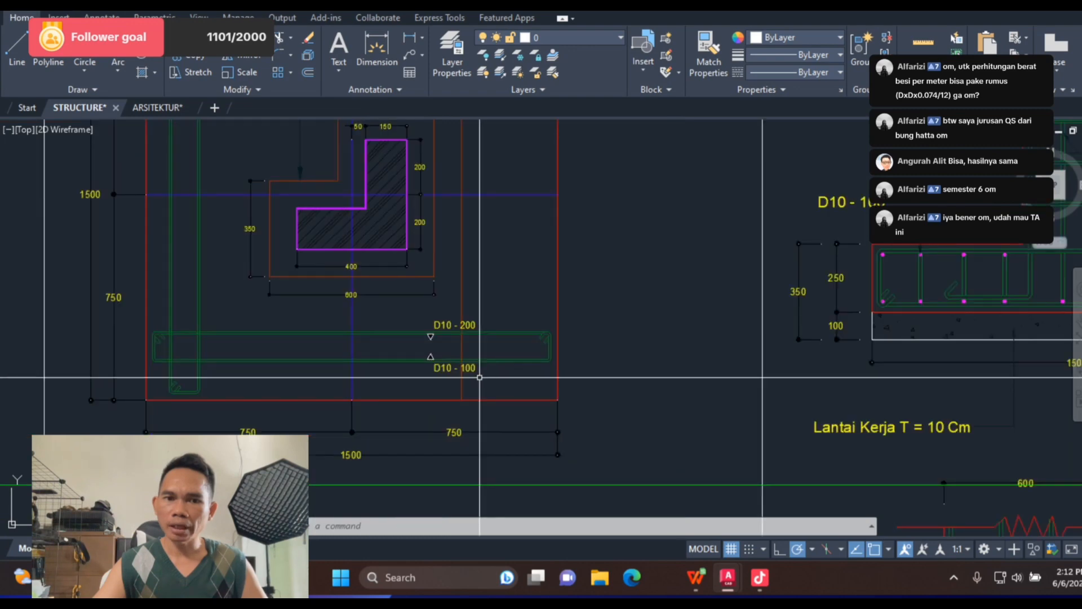
scroll(413, 267, "up", 5)
scroll(413, 267, "down", 5)
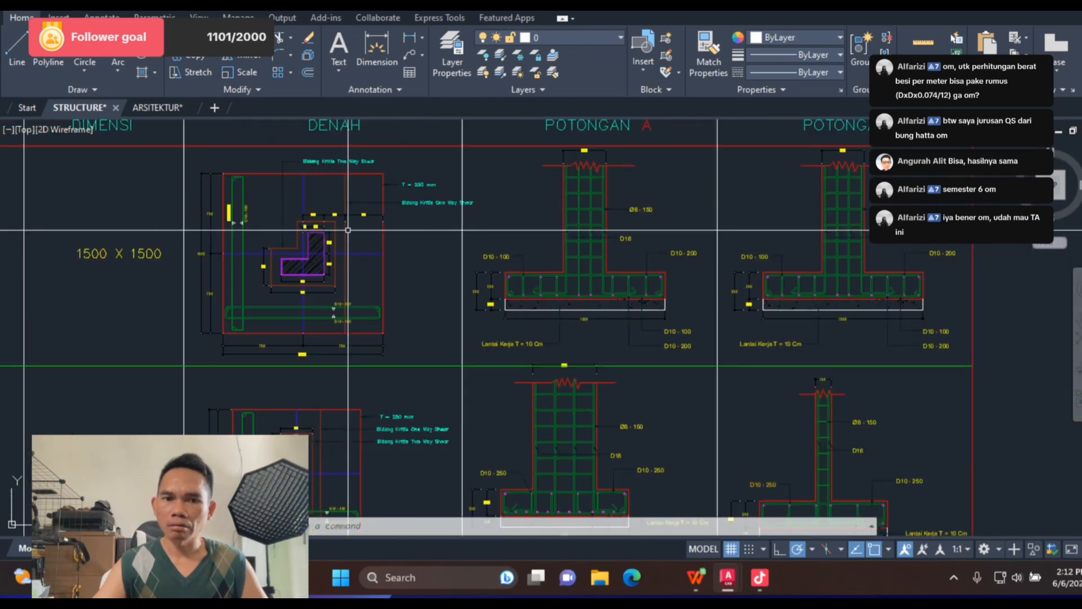
Step: Compare the upper and lower reinforcement bars in the P1 foundation's sections A and B
scroll(575, 300, "up", 6)
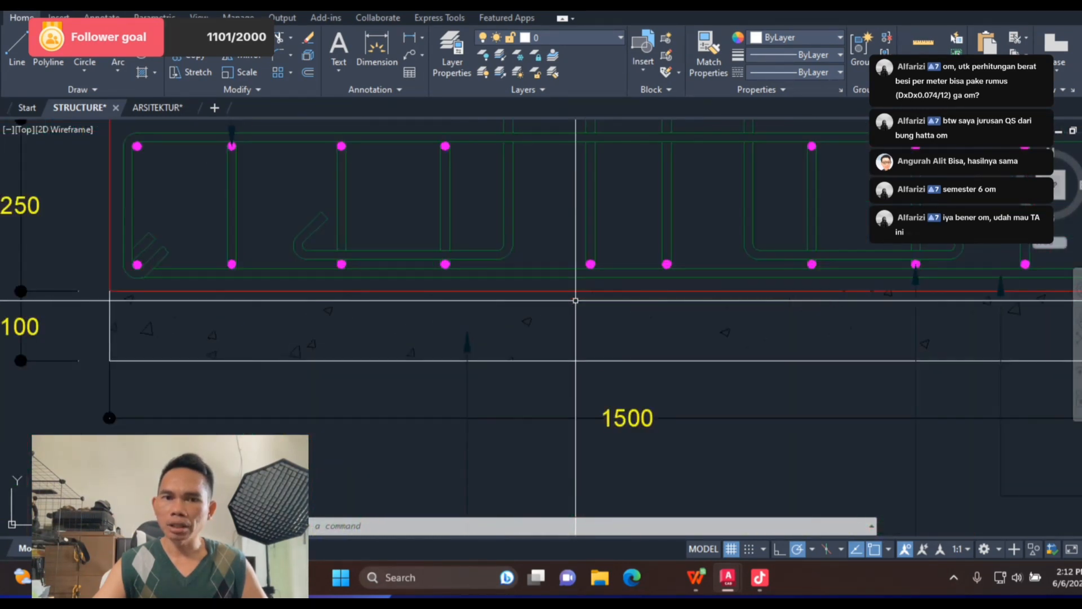
scroll(575, 300, "down", 2)
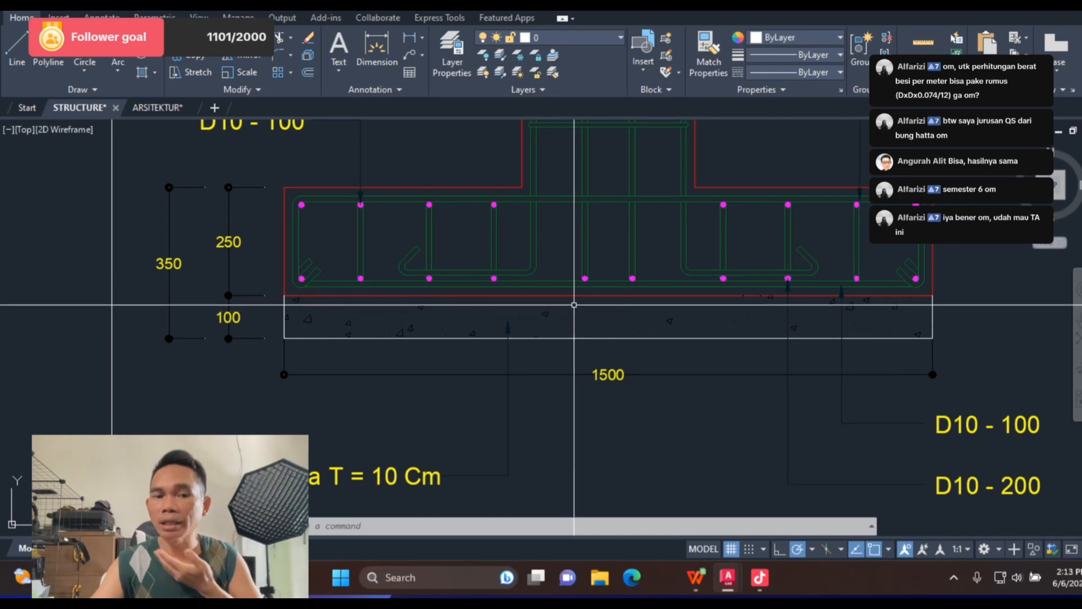
scroll(573, 304, "down", 5)
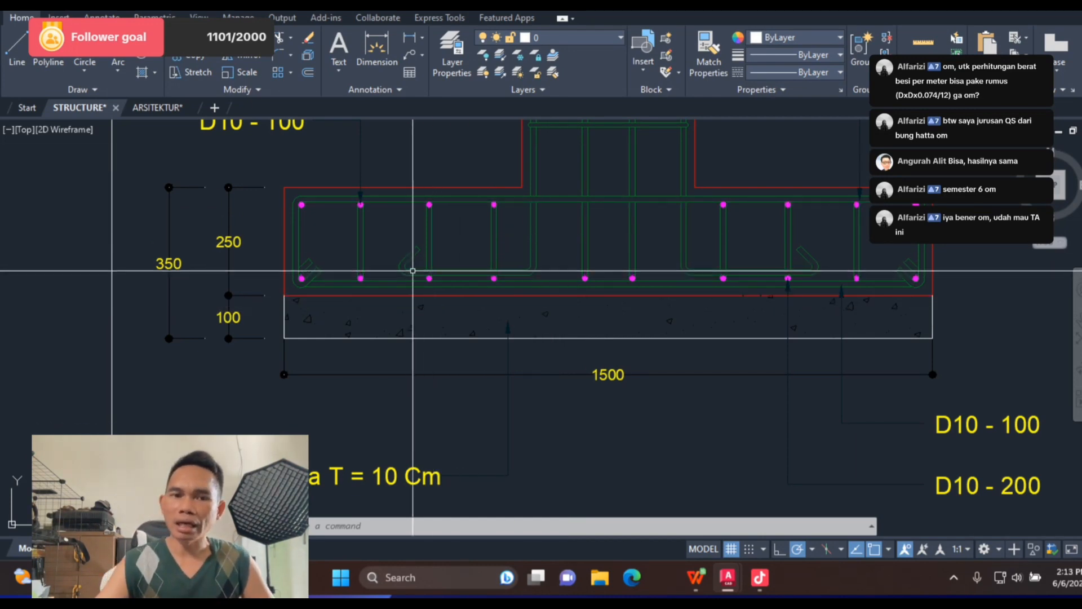
scroll(386, 271, "down", 2)
scroll(686, 273, "up", 6)
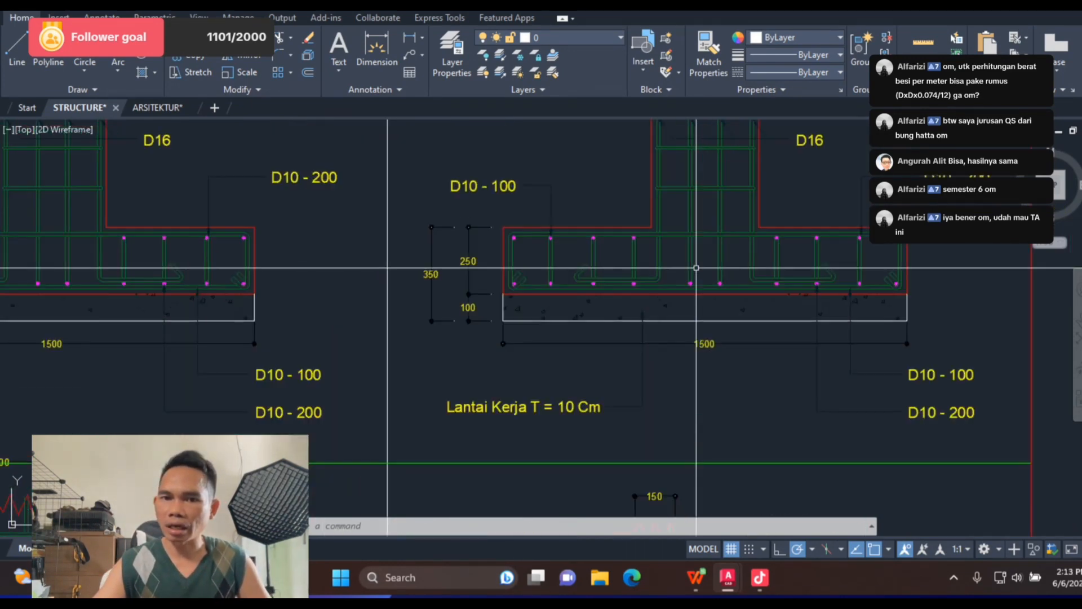
scroll(556, 275, "down", 3)
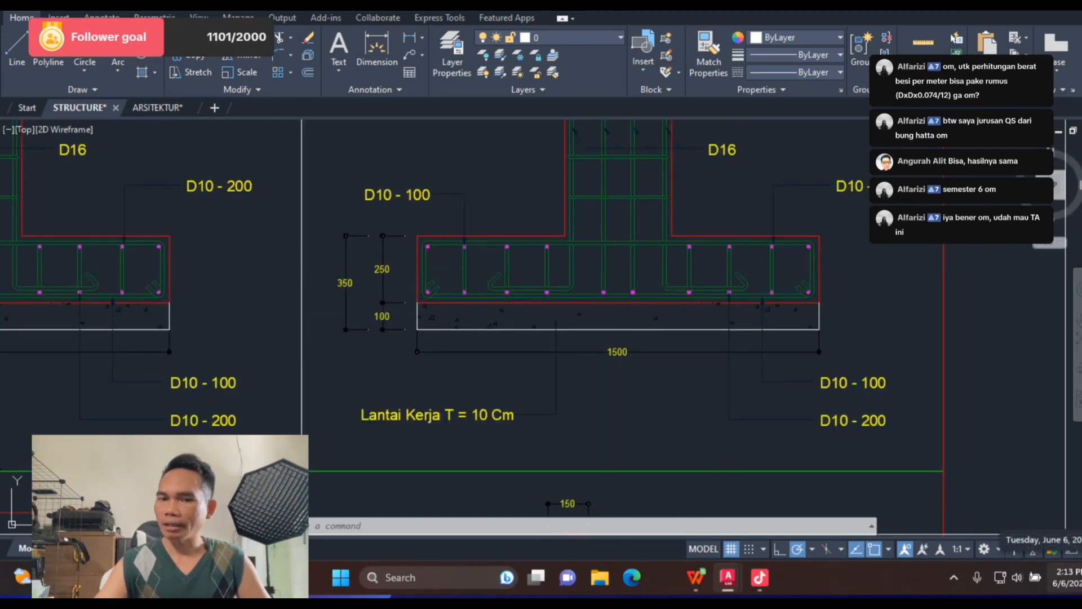
Step: Switch back to the pile cap spreadsheet and inspect P1's B1 unit weight formula in G10 and length formula in J10
key("alt+Tab")
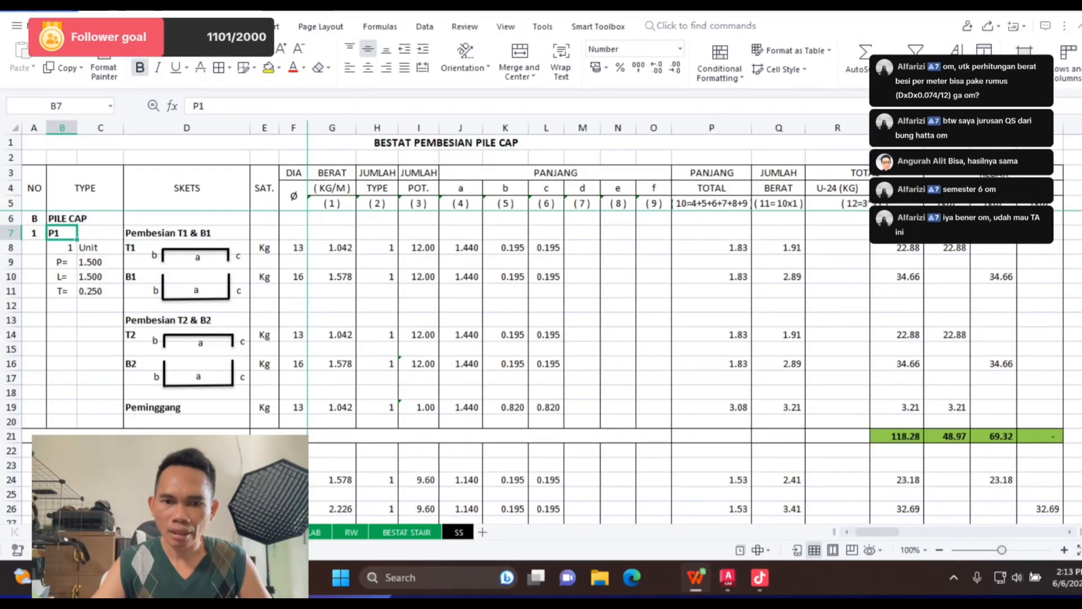
left_click(506, 305)
left_click(332, 277)
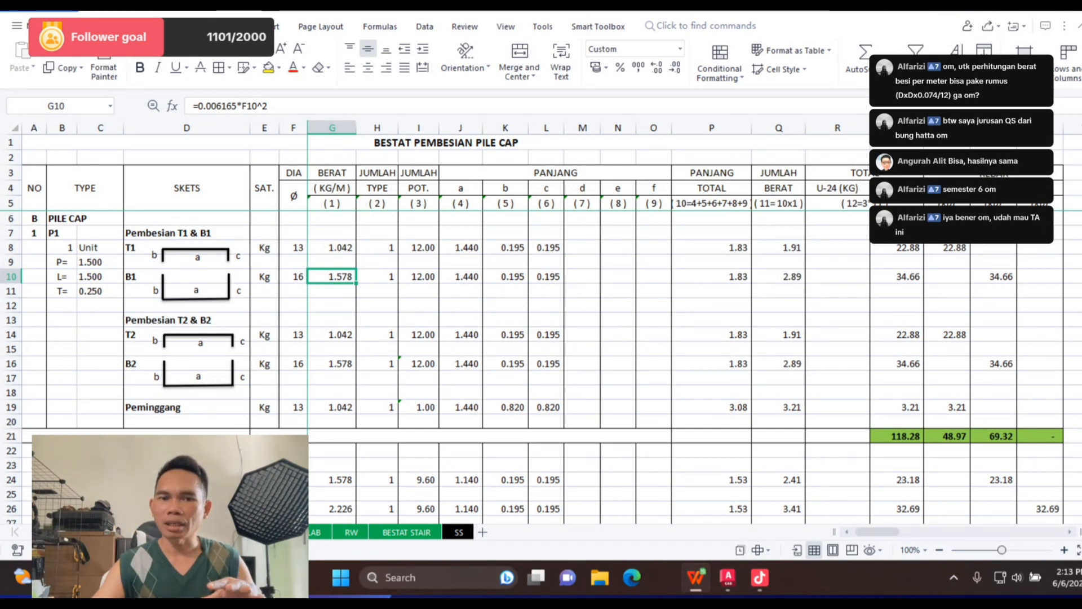
left_click(461, 277)
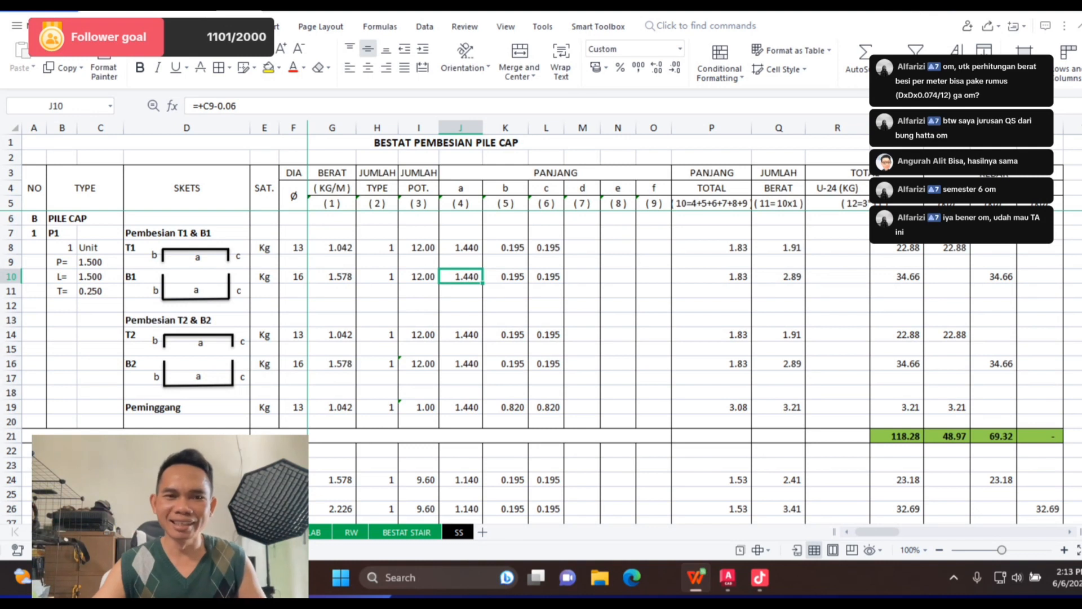
Step: Try replacing the linked P and L dimensions of P1 in C9 and C10 with 1.5, and undo both entries
left_click(100, 262)
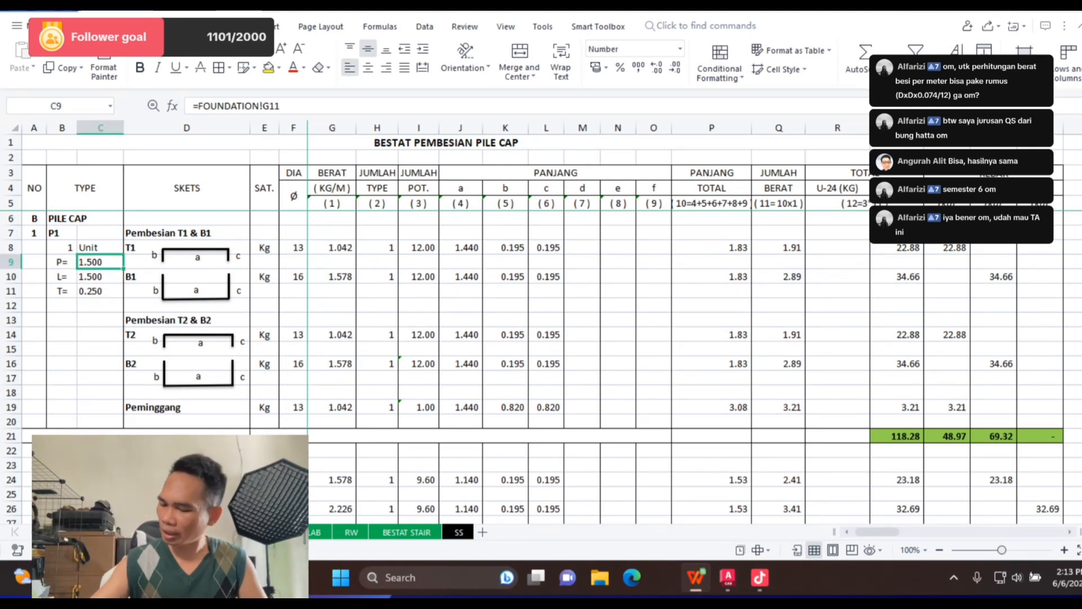
type("1.5")
key("Return")
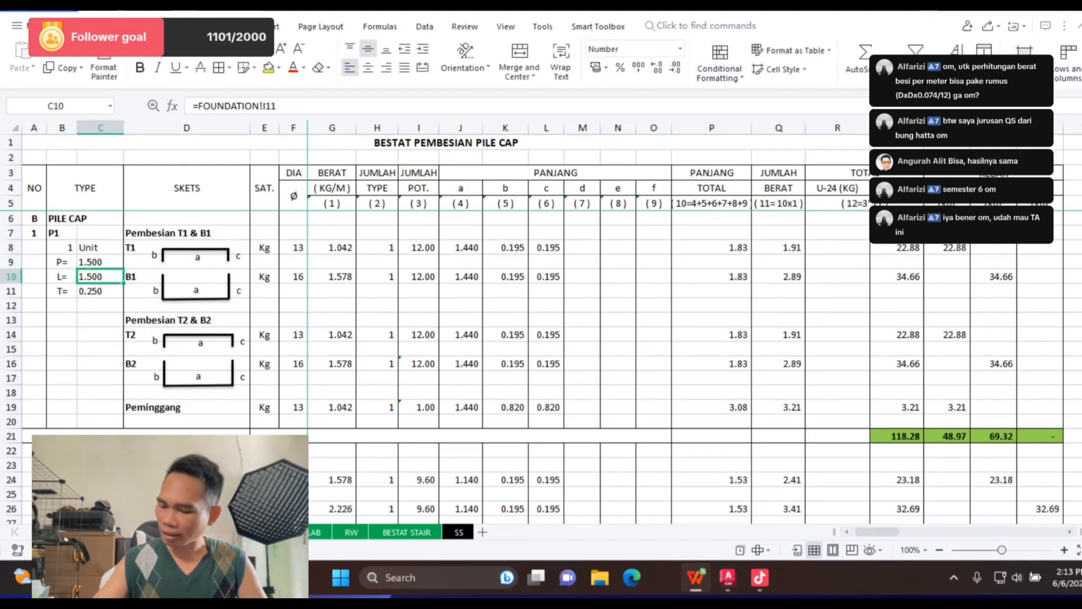
type("1.5")
key("Return")
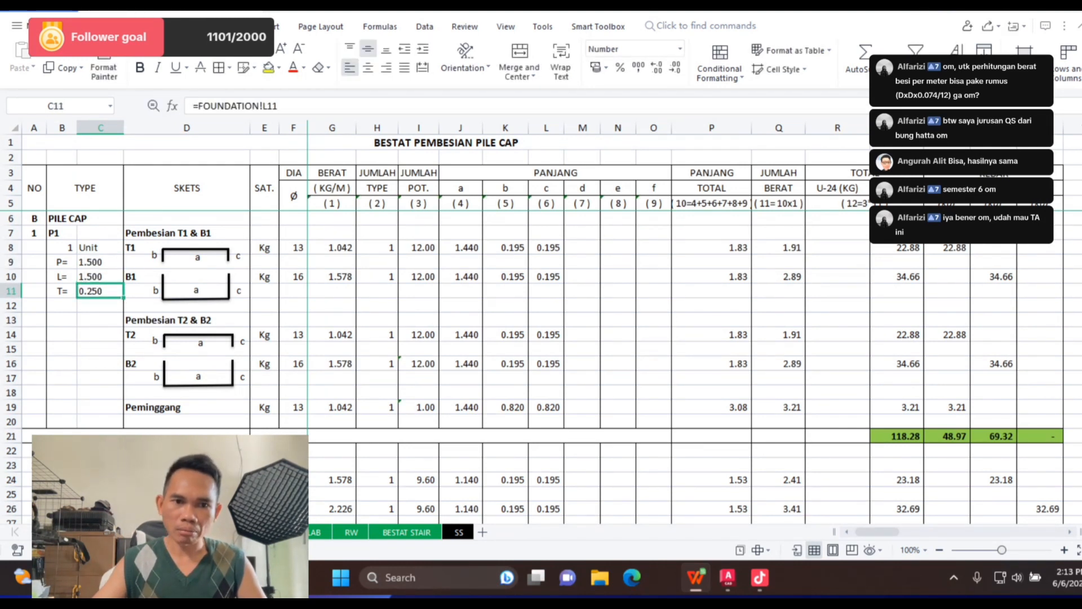
left_click(101, 262)
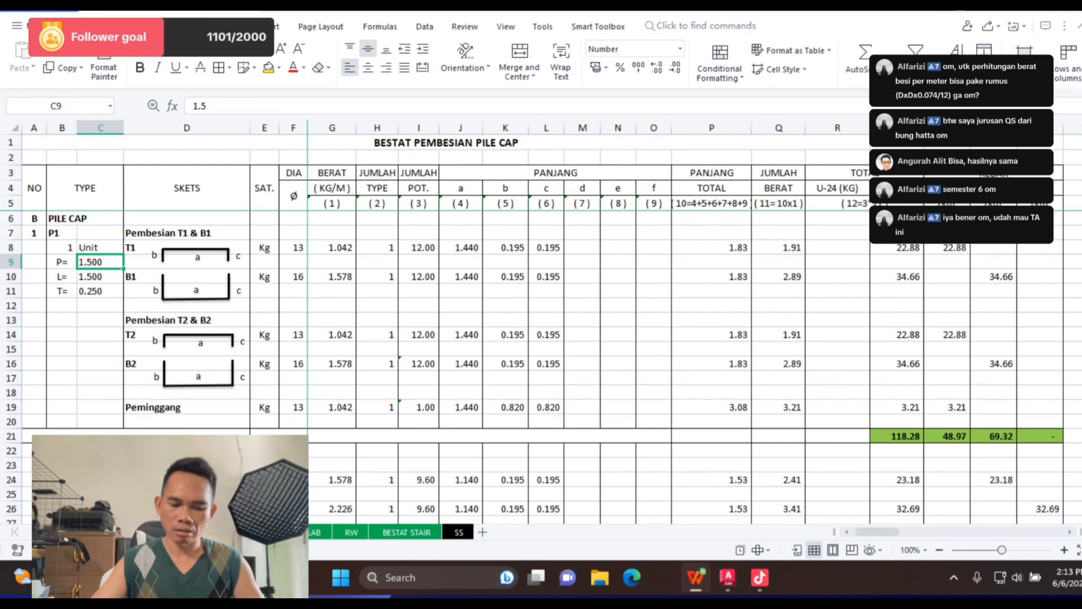
key("ctrl+z")
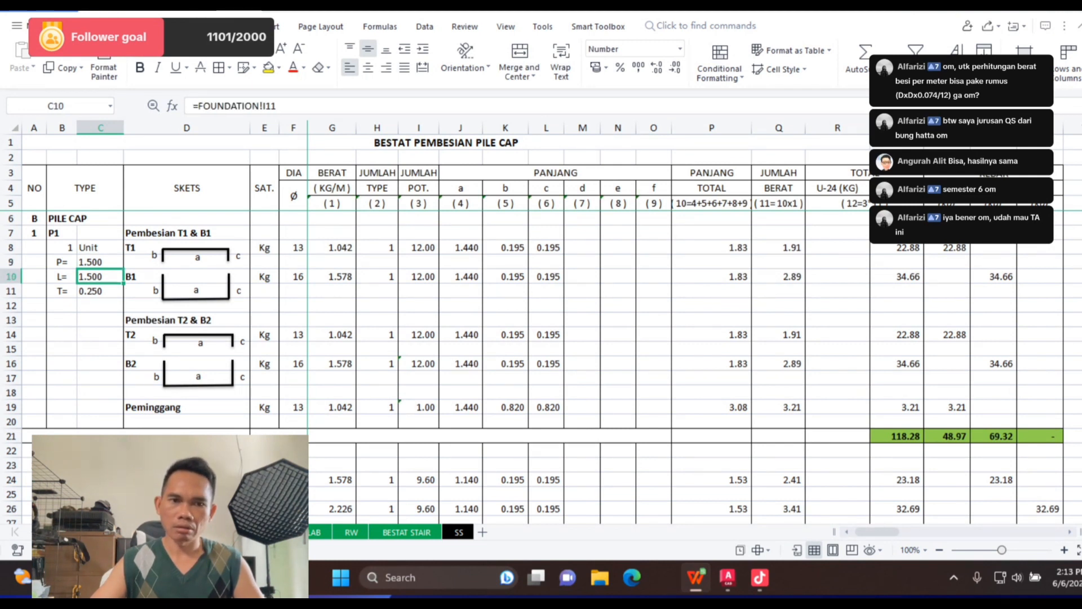
key("ctrl+z")
Step: Review P1's dimension cells down to the thickness in C11, the bar sketches and the Pembesian T1 & B1 heading
left_click(101, 247)
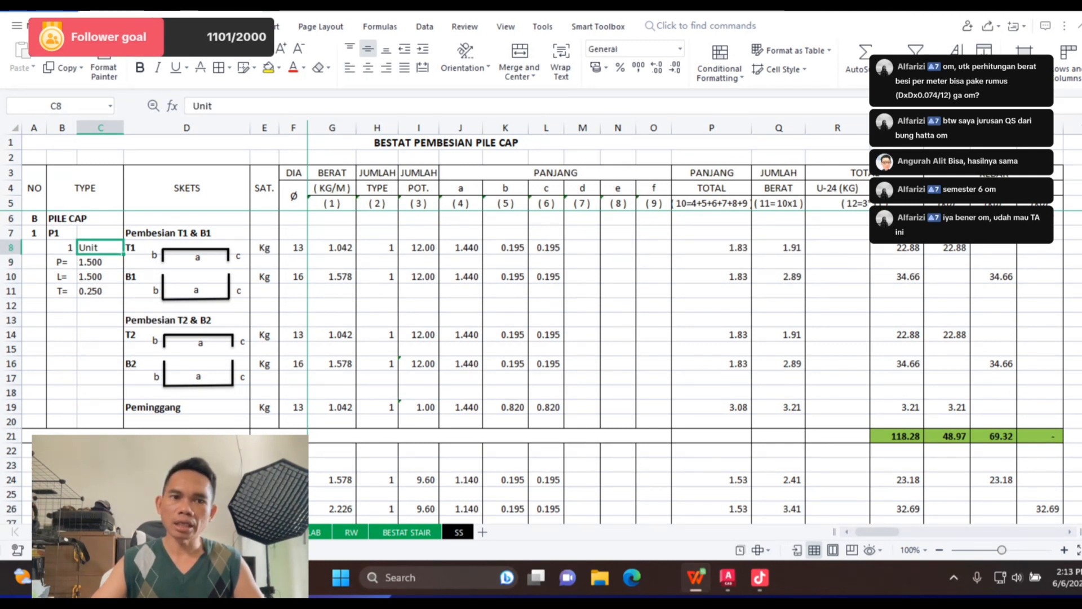
key("Down")
key("Down")
key("Down")
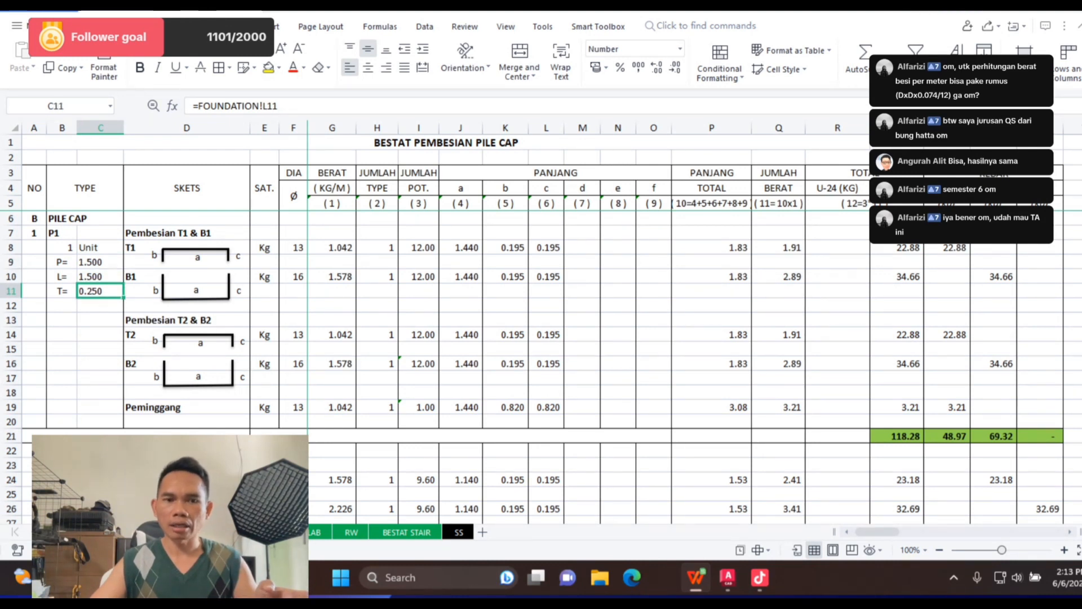
key("Right")
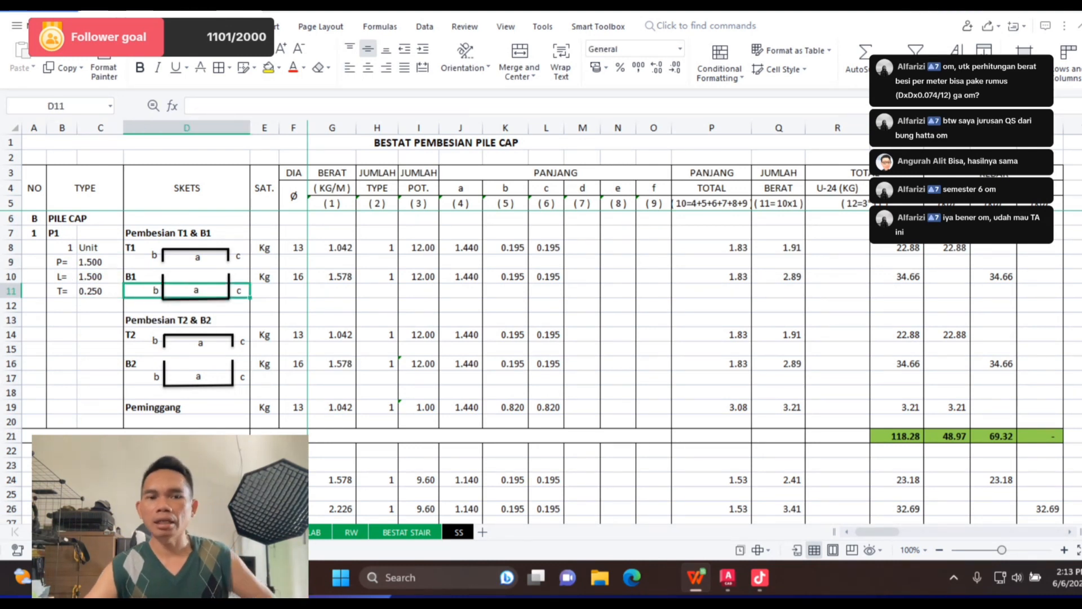
left_click(418, 305)
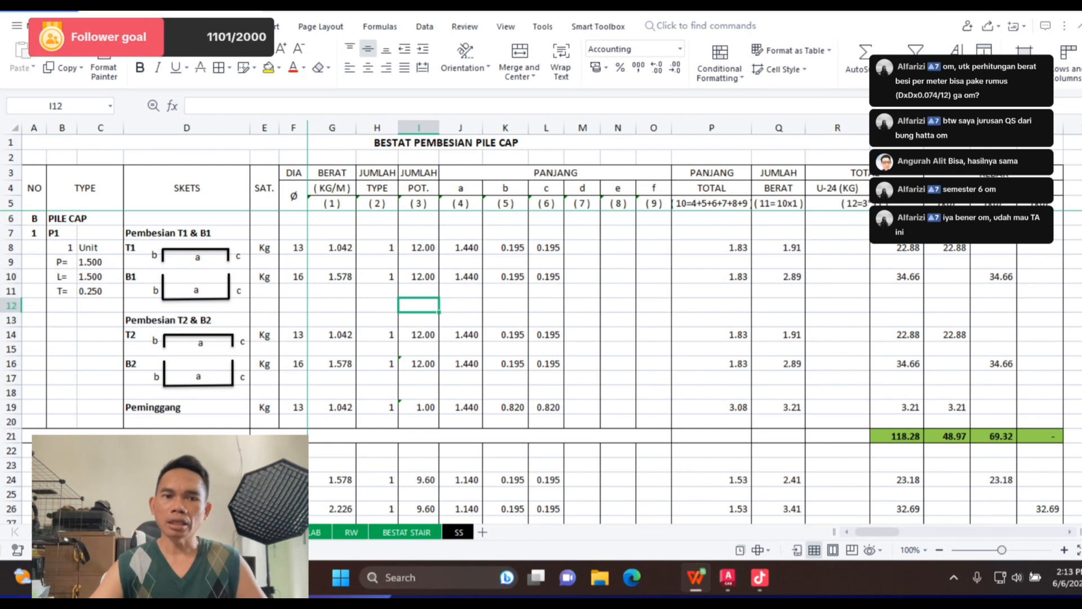
left_click(186, 233)
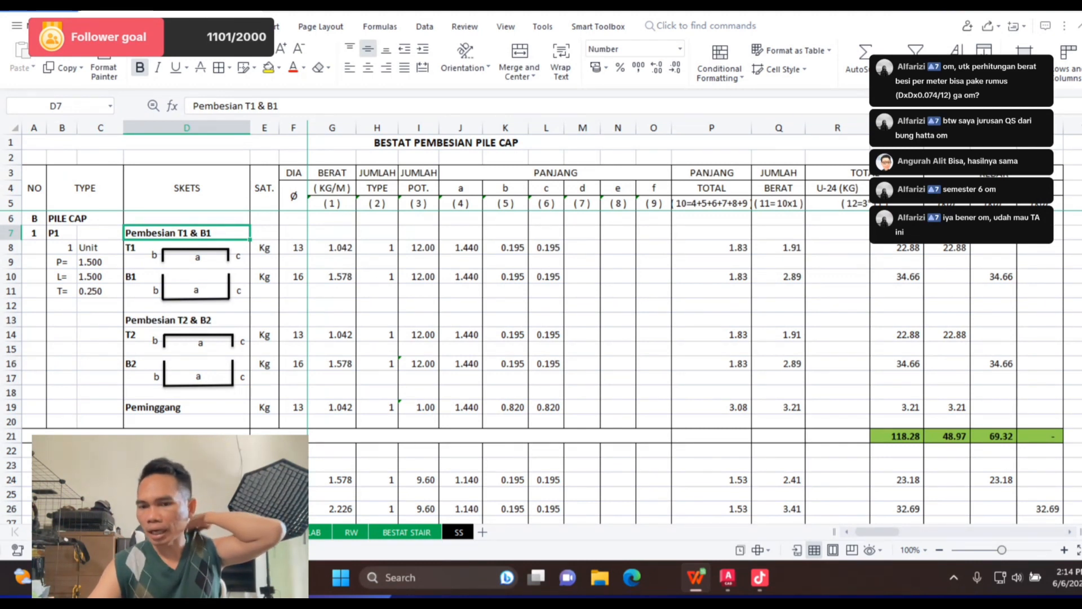
Step: Switch to AutoCAD and examine the bar layout and hooks in the P1 footing section up close
key("alt+Tab")
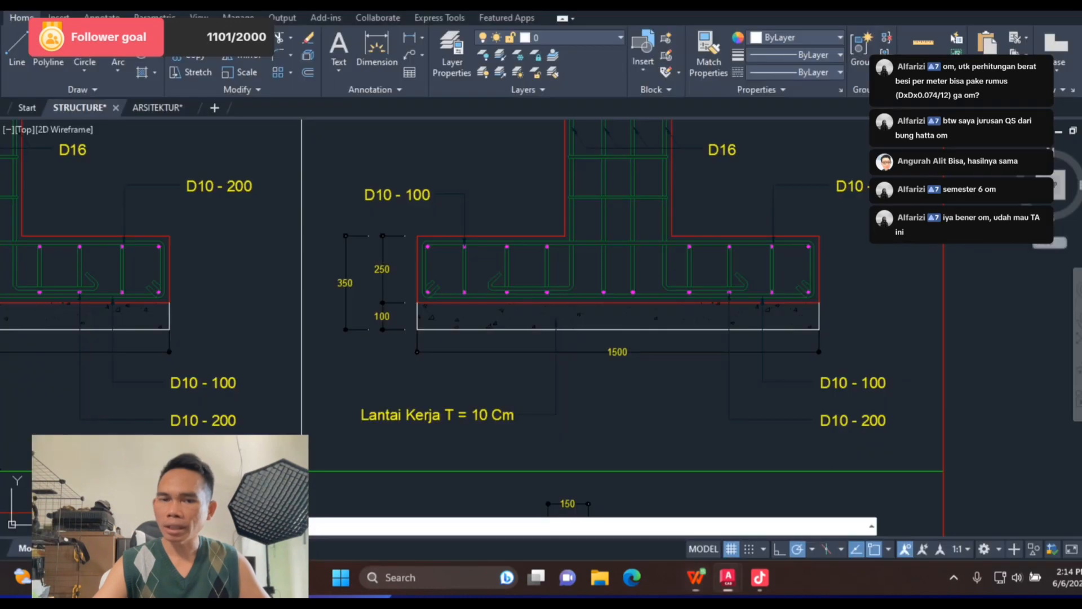
scroll(621, 299, "down", 1)
scroll(621, 299, "down", 3)
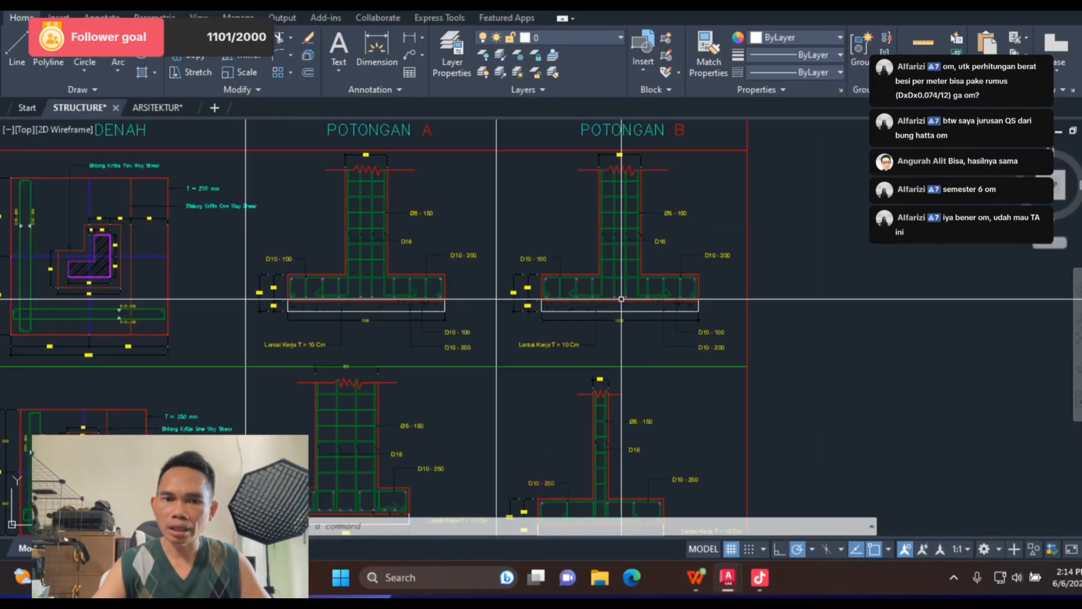
scroll(507, 293, "down", 2)
scroll(543, 295, "up", 8)
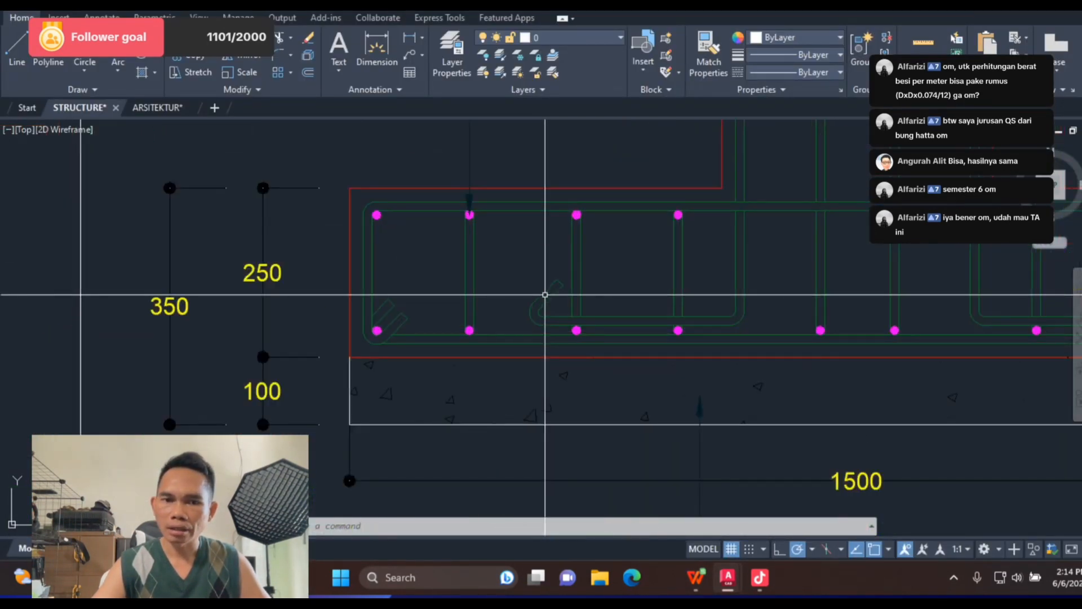
scroll(231, 276, "down", 2)
scroll(399, 294, "up", 2)
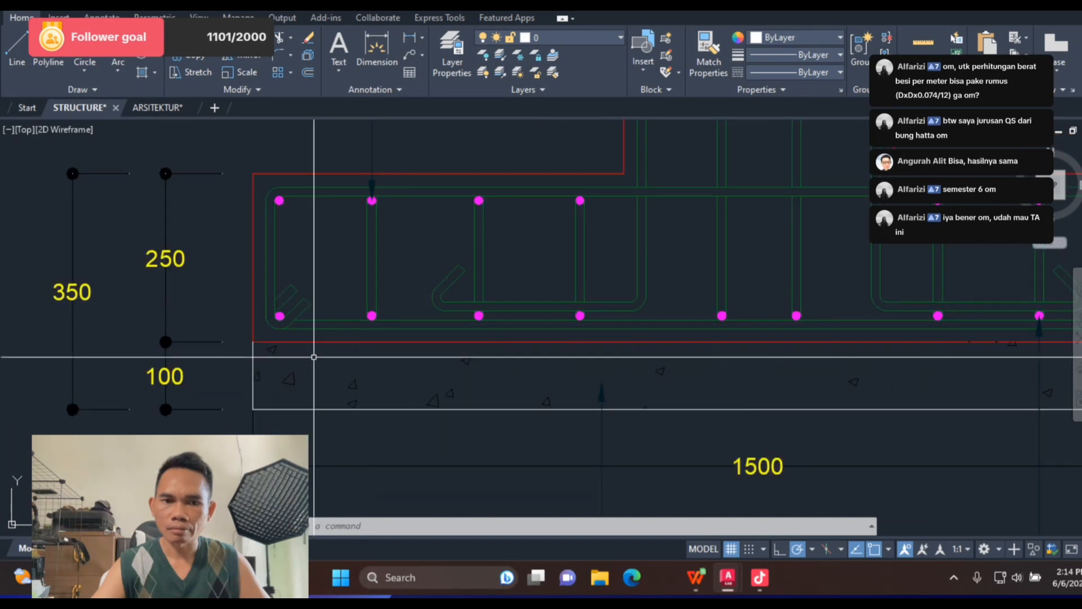
Step: Switch to the pile cap spreadsheet and set the bar diameters of P1's T1 in F8 and B1 in F10 to 10
scroll(266, 202, "down", 2)
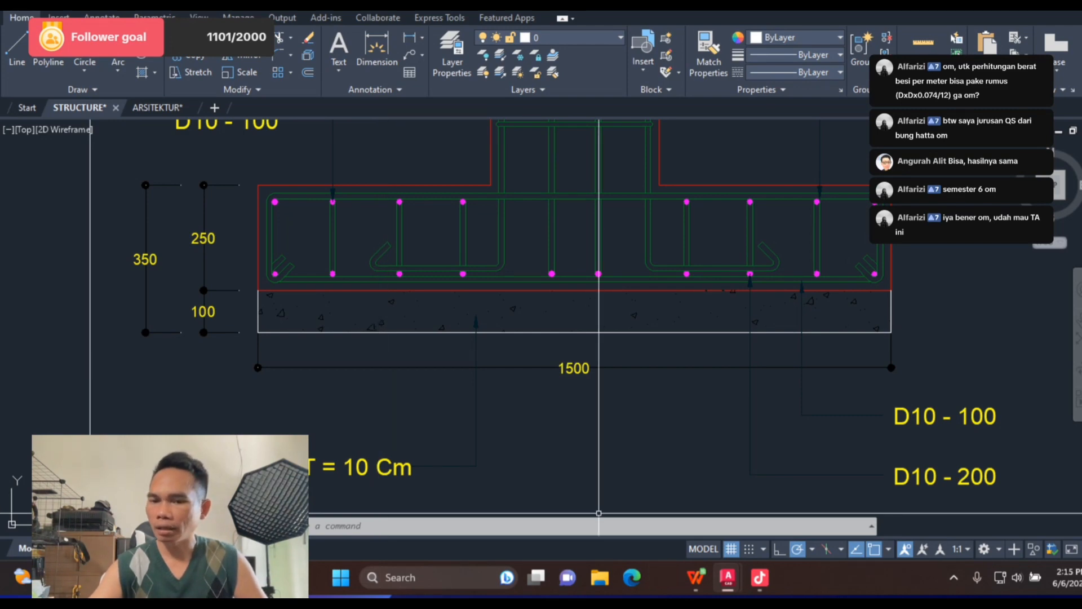
key("alt+Tab")
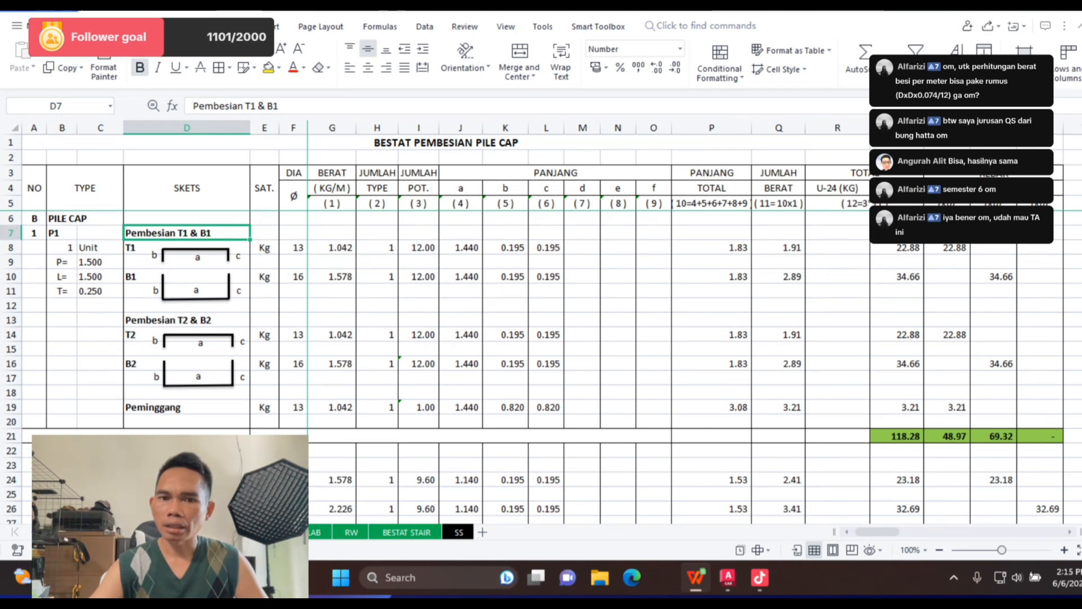
left_click(582, 276)
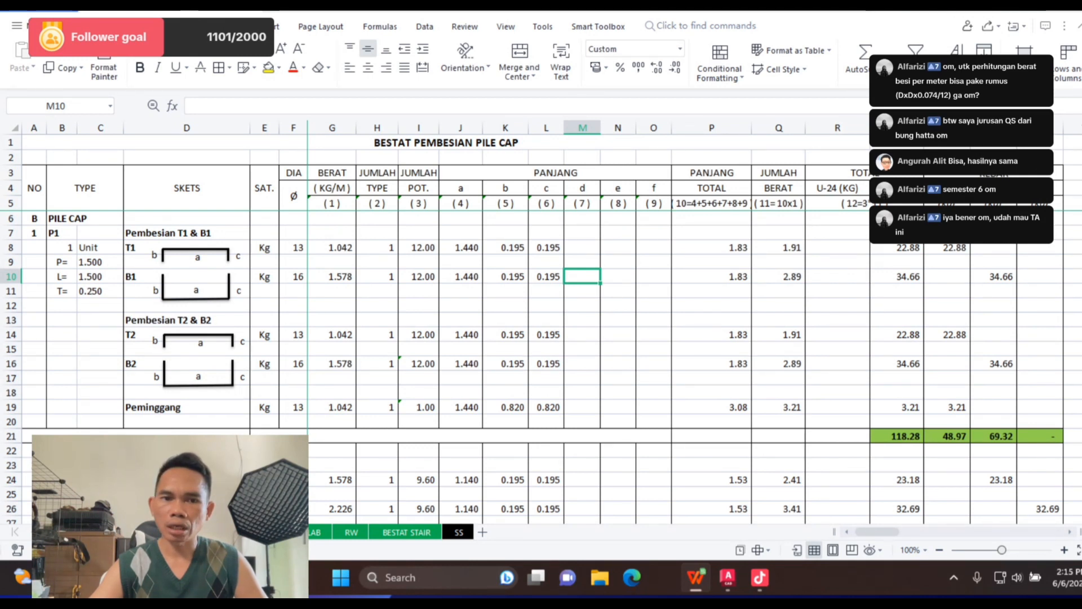
left_click(293, 248)
type("10")
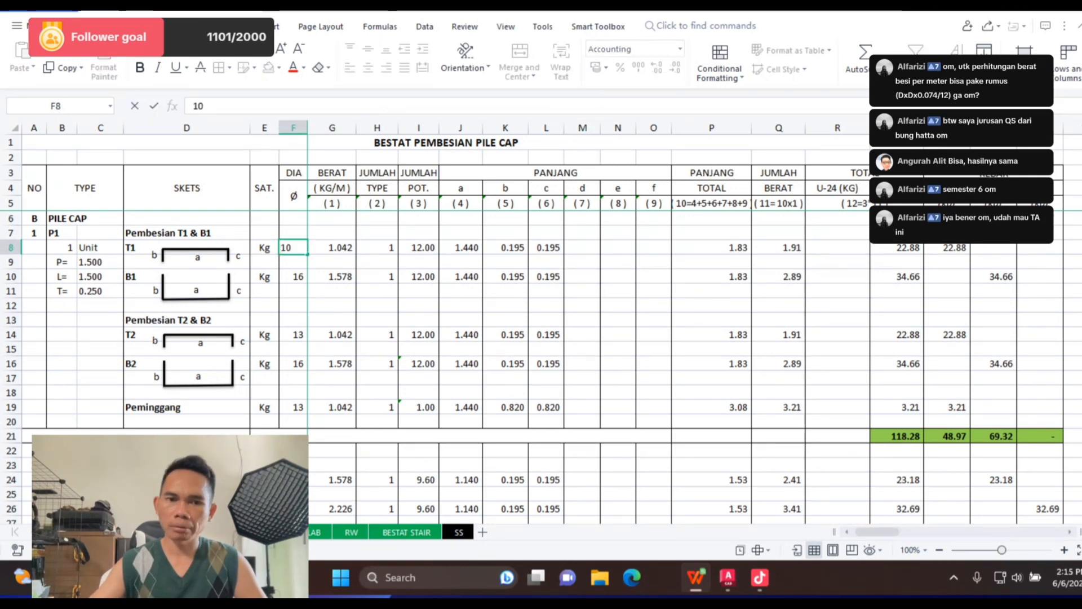
key("Return")
key("Down")
type("1")
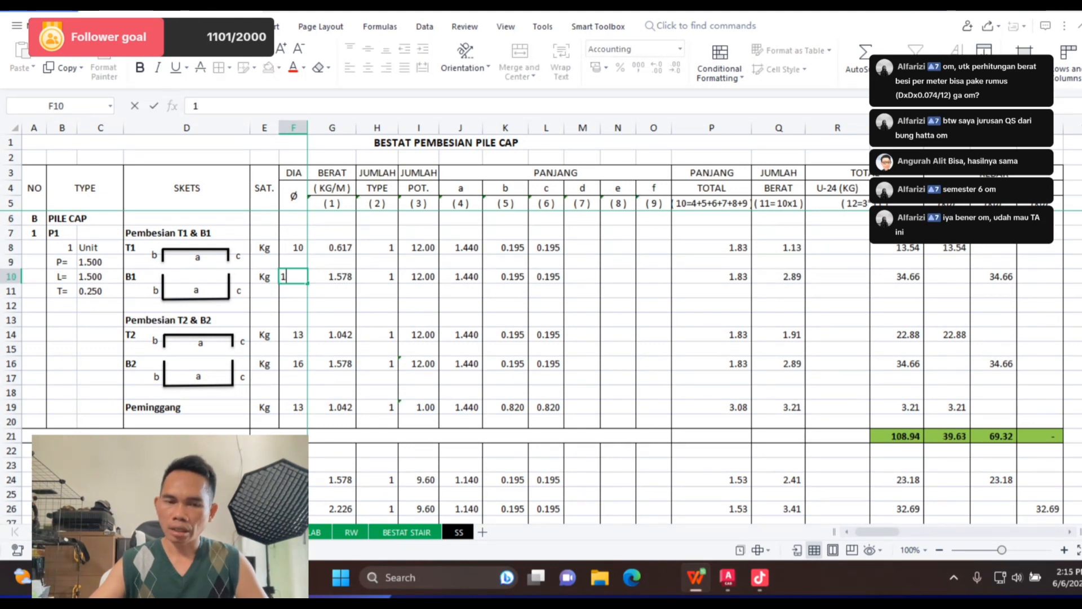
type("0")
key("Return")
Step: Inspect the unit weight formula of P1's T1 bars in G8
key("Up")
key("Right")
key("Up")
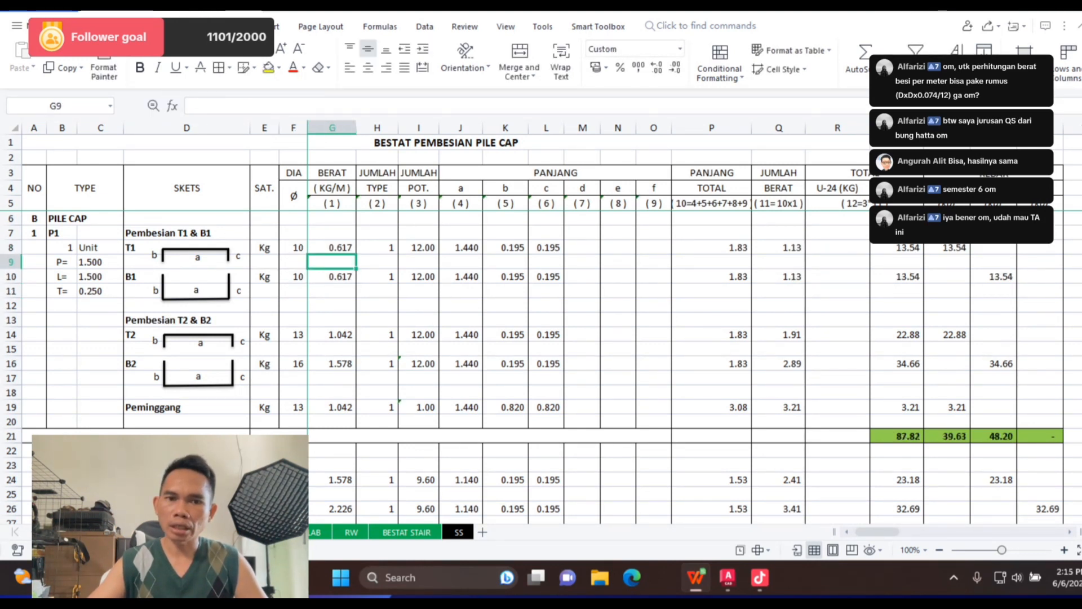
key("Up")
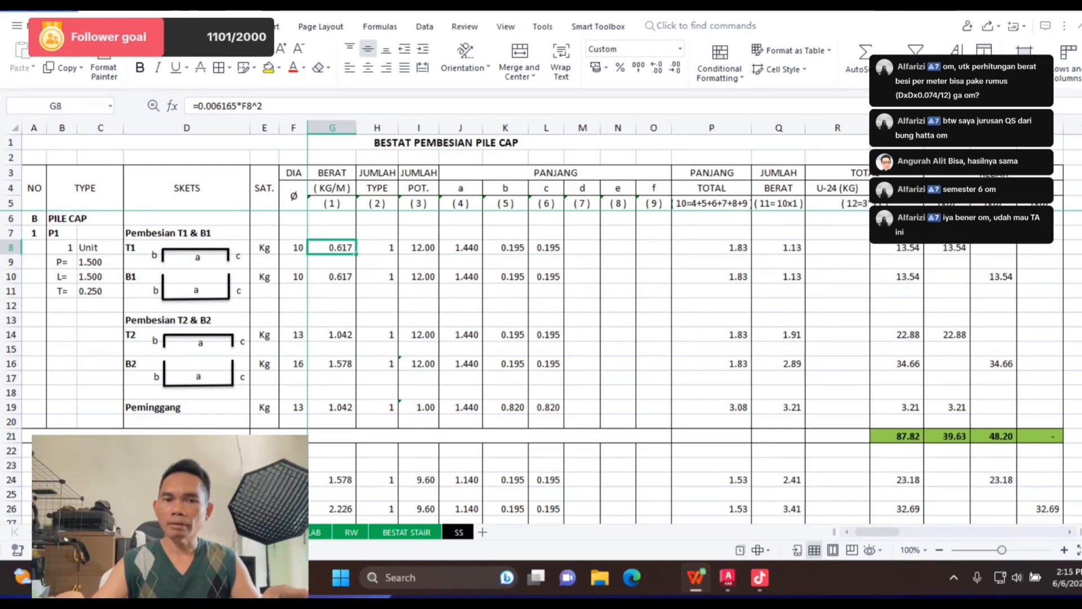
left_click(332, 262)
left_click(331, 248)
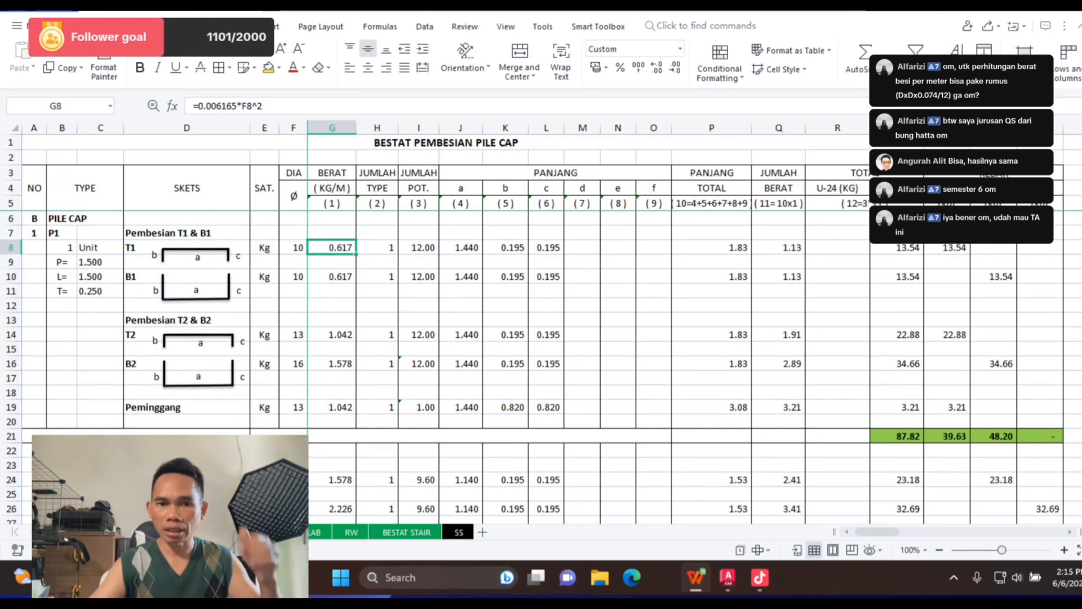
Step: Change the bar spacing in T1's bar count formula in I8 to 0.2, making it =(C9/0.2)*H8
key("Right")
key("Right")
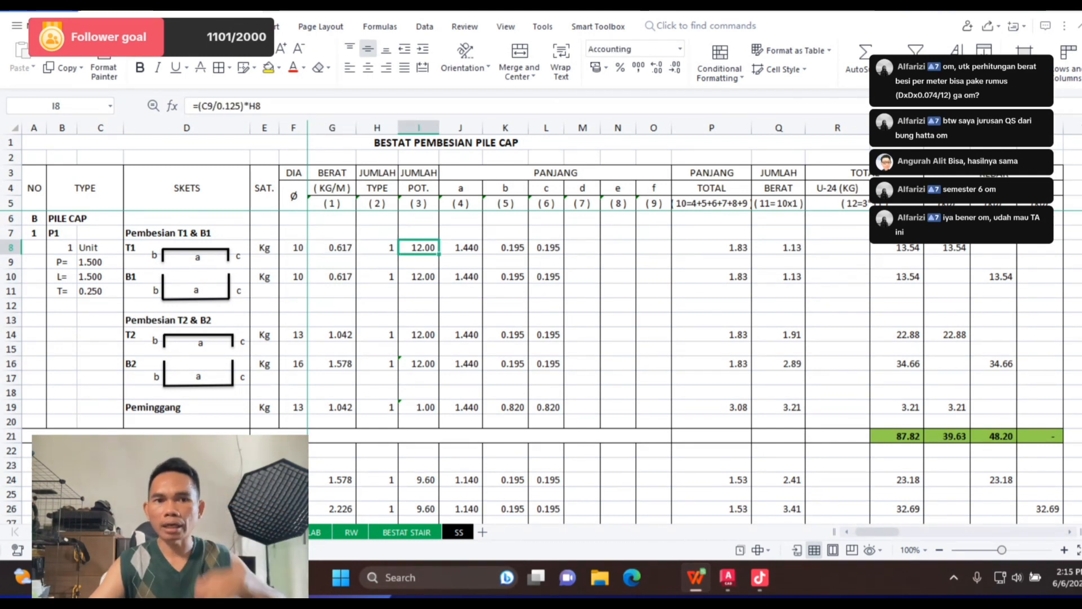
key("F2")
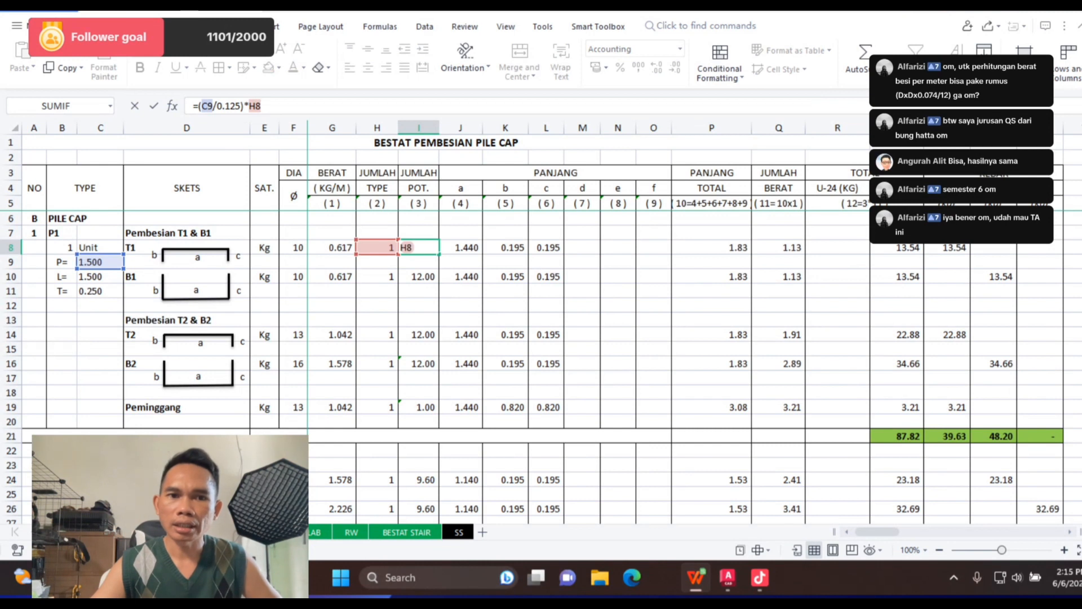
key("Left")
key("Left")
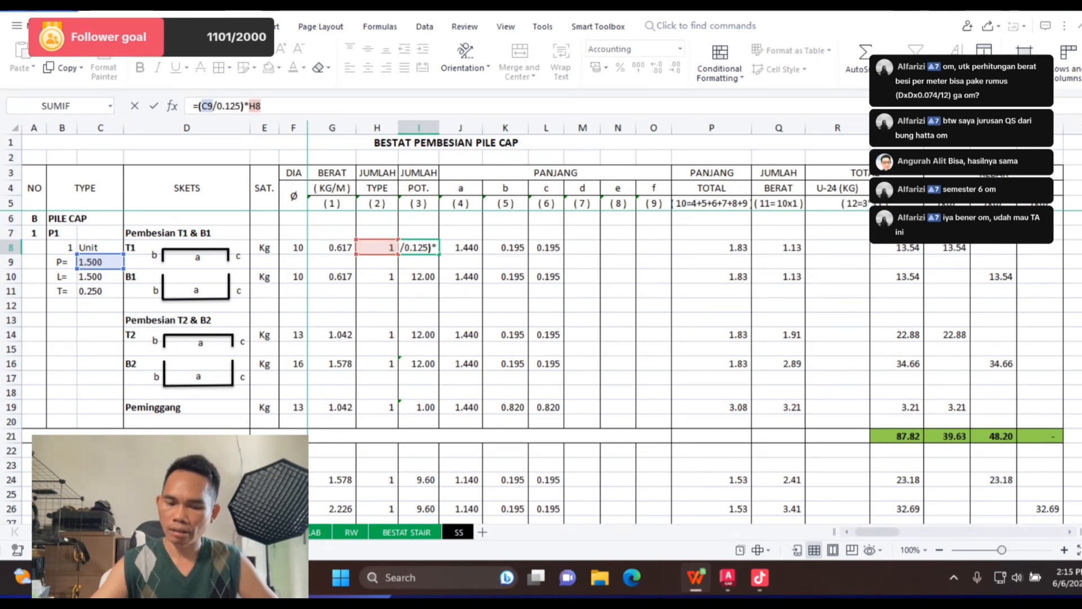
key("BackSpace")
key("BackSpace")
key("BackSpace")
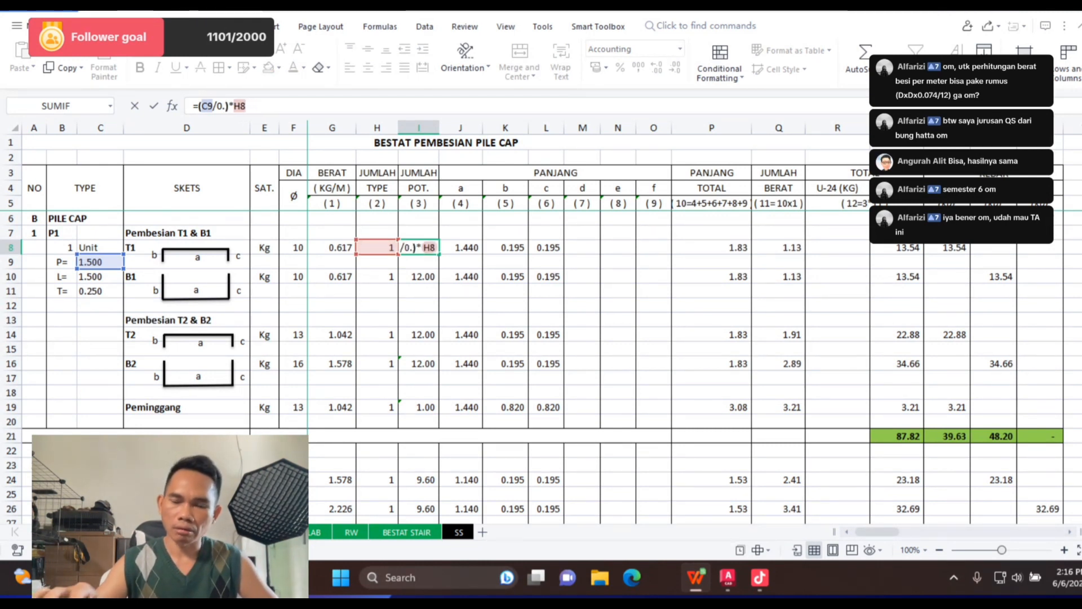
type("2")
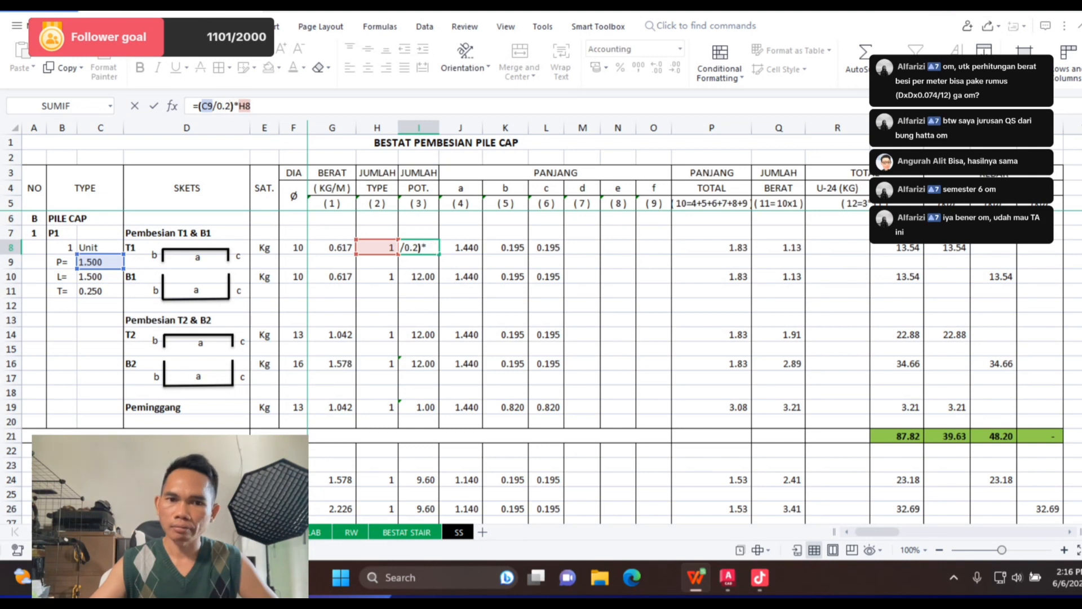
key("Return")
key("Up")
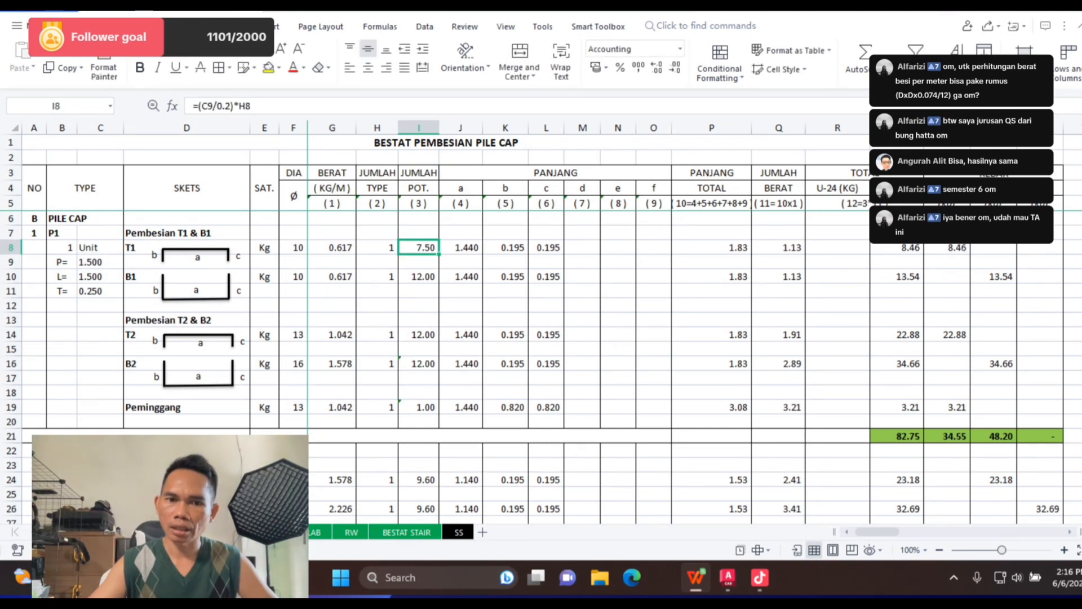
Step: Change the bar spacing in B1's bar count formula in I10 to 0.2, making it =(C9/0.2)*H10
key("Down")
key("Down")
key("Up")
key("Up")
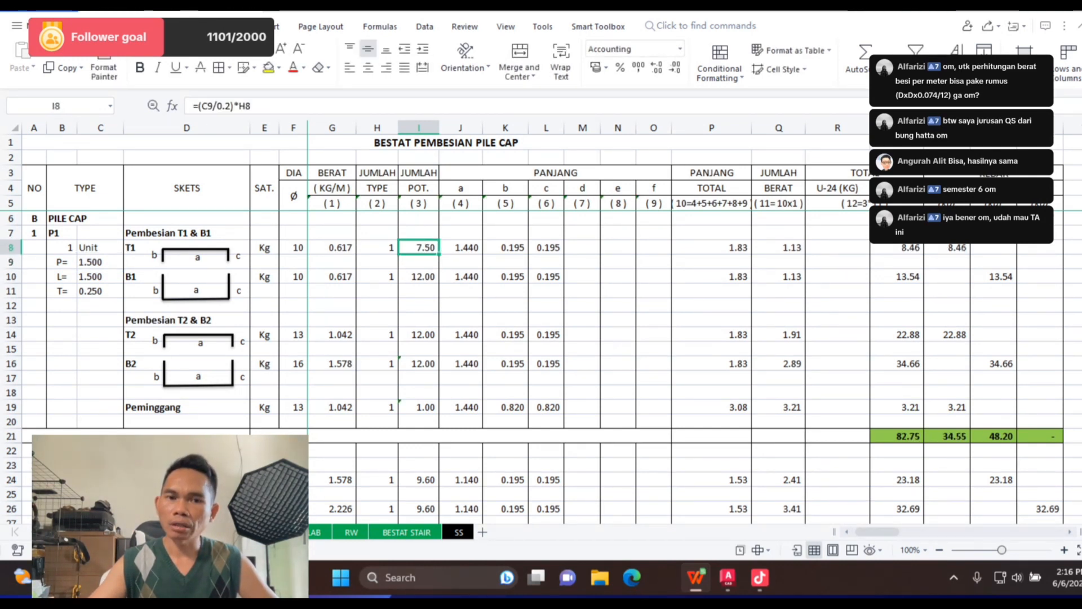
key("Down")
key("Down")
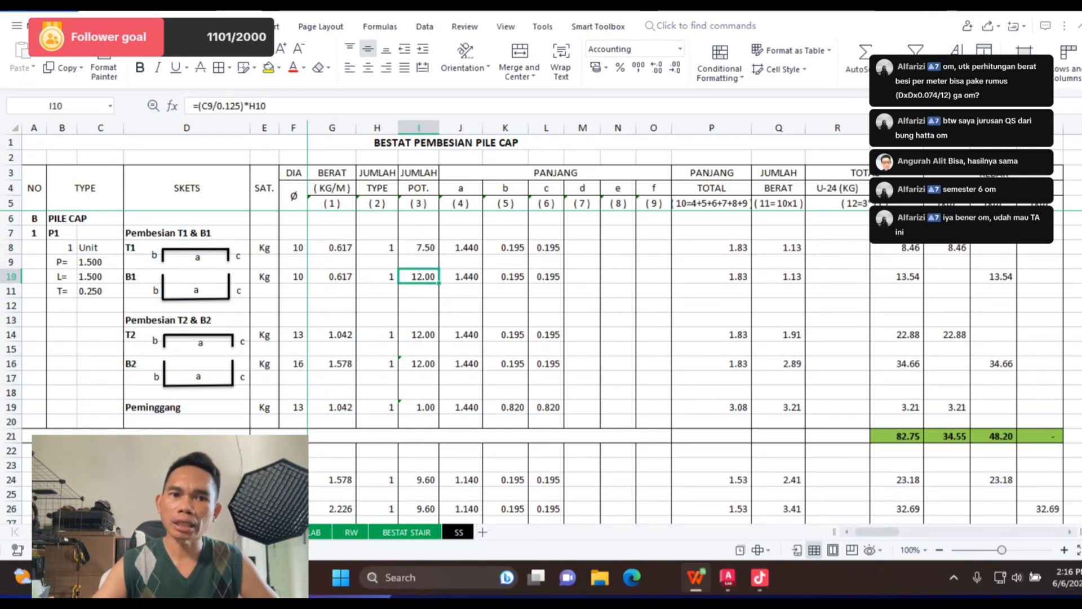
key("F2")
key("BackSpace")
key("BackSpace")
key("BackSpace")
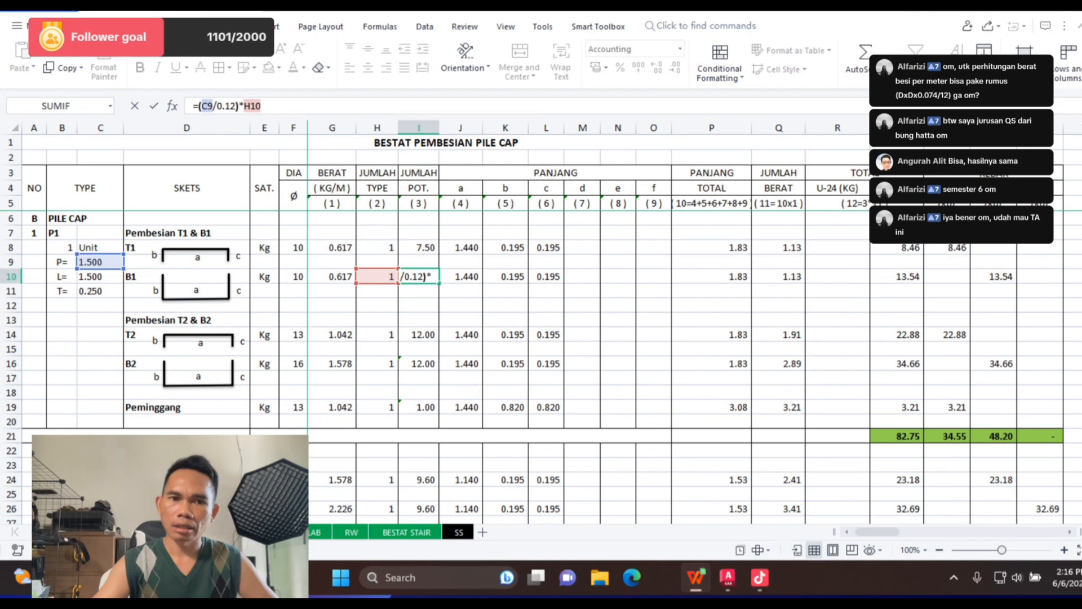
type("2")
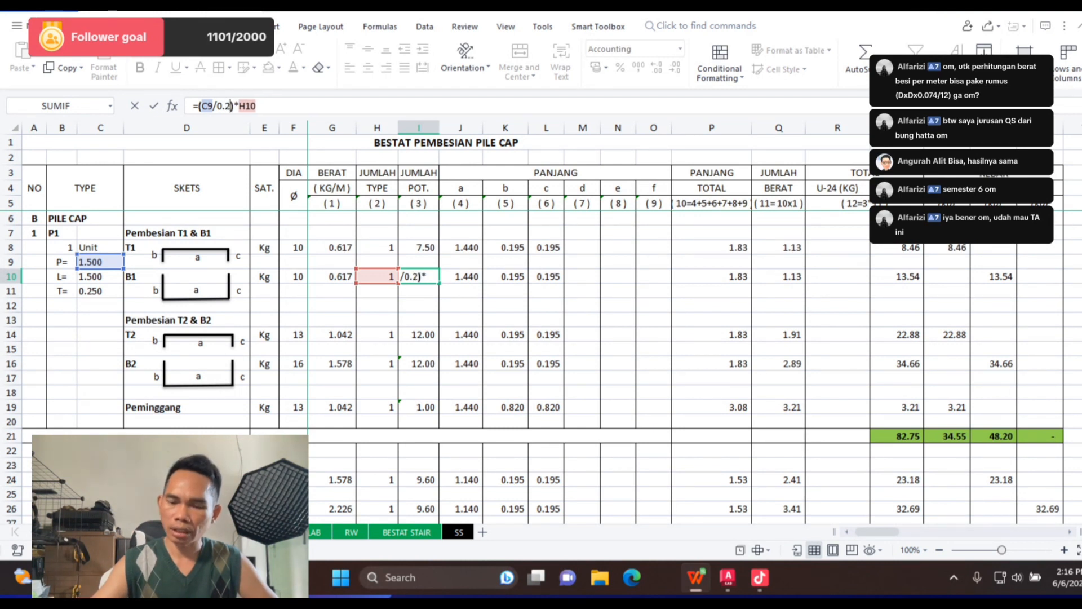
key("Return")
Step: Wrap T1's bar count formula in I8 in the ROUNDUP function
key("Up")
key("Up")
key("Up")
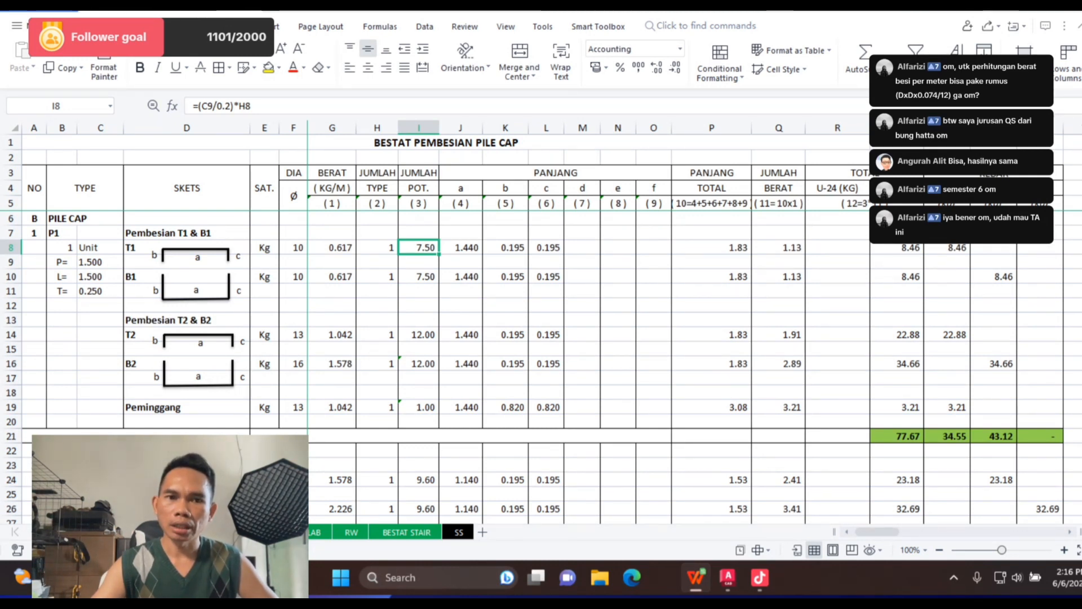
key("F2")
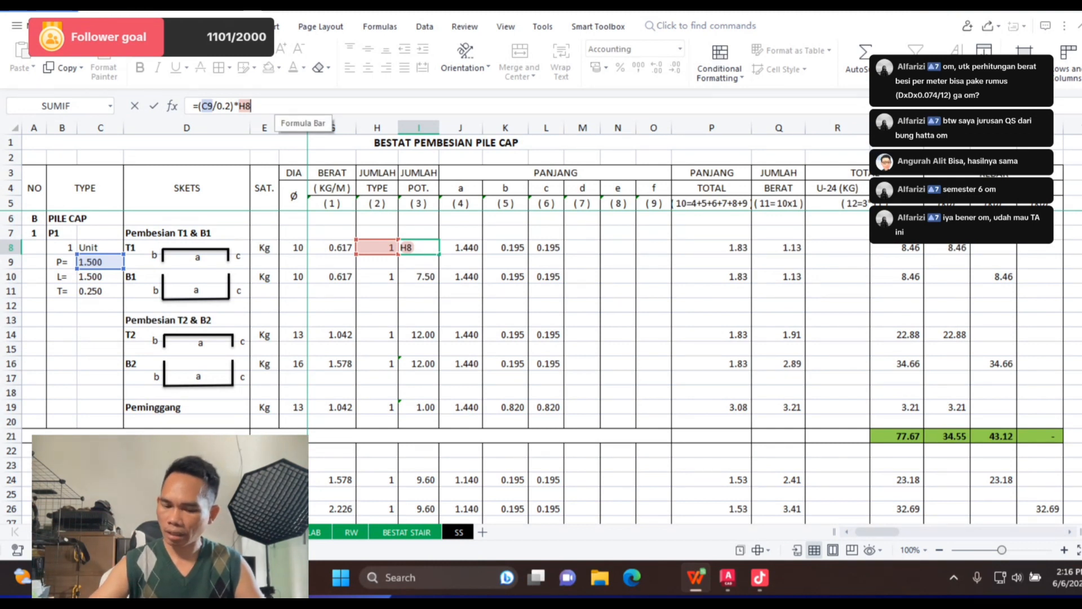
type(")")
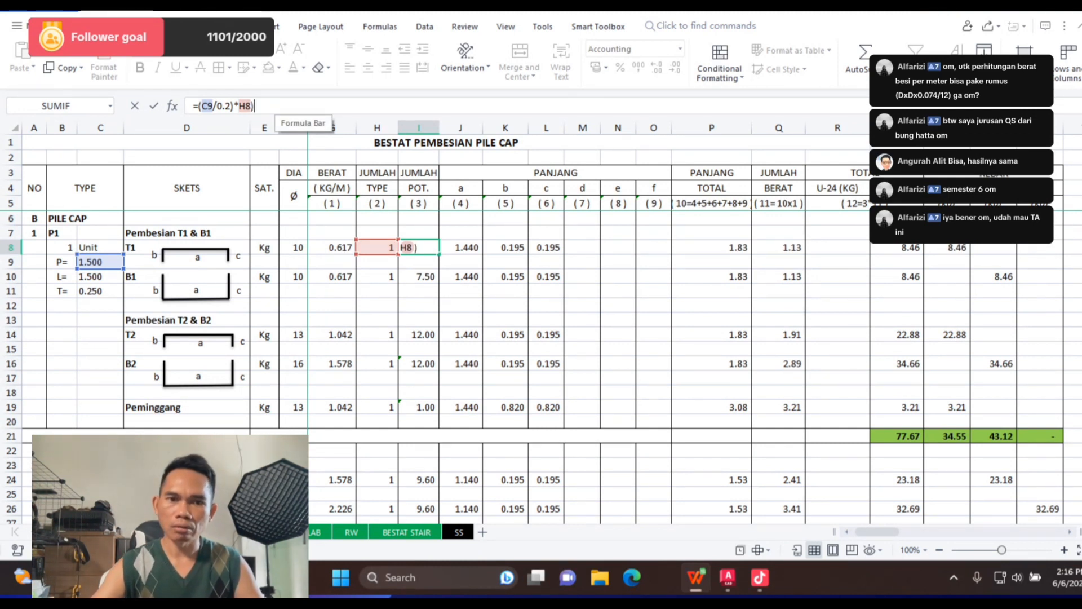
left_click(198, 105)
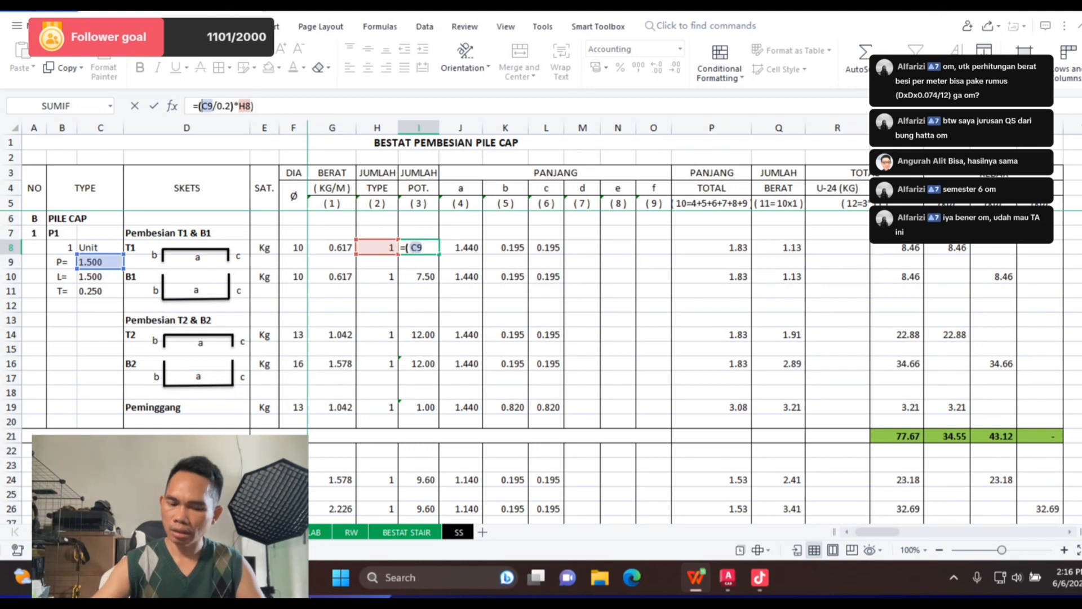
type("(")
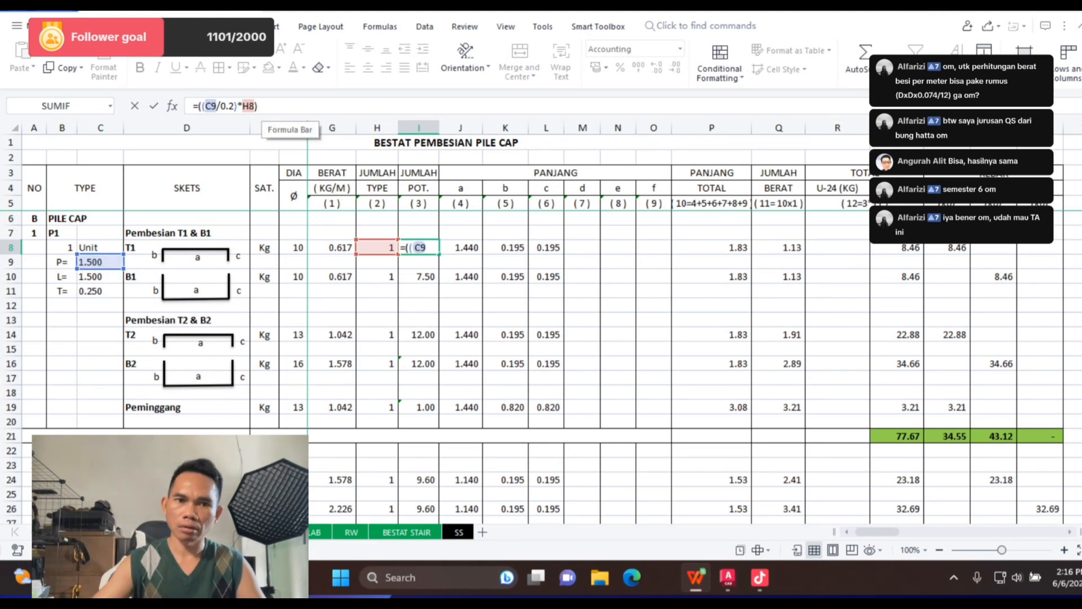
type("rOU")
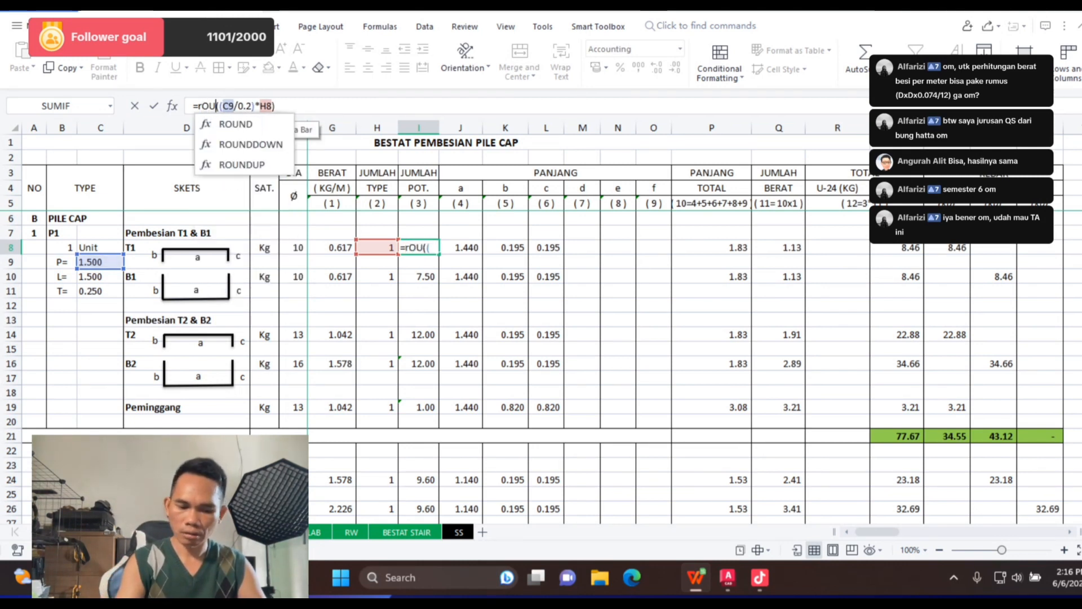
type("ND")
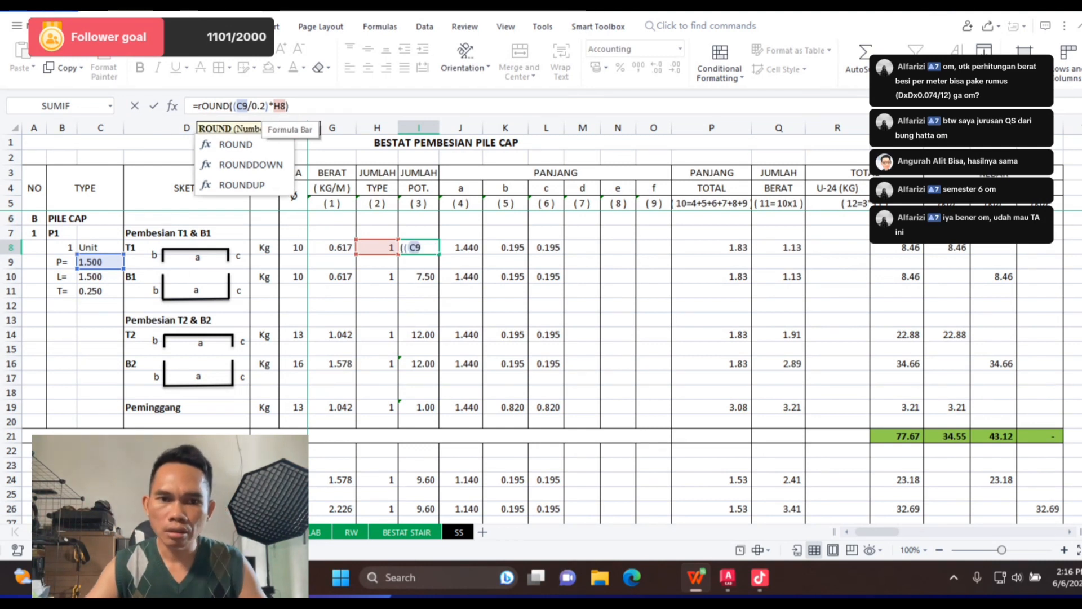
double_click(241, 185)
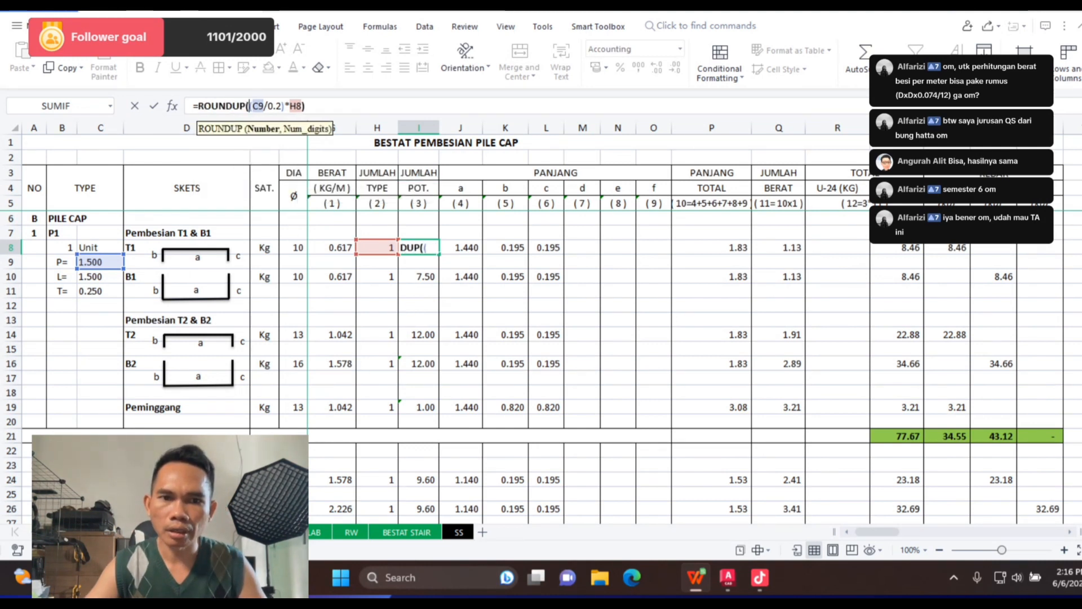
Step: Complete the rounding in I8 with -1 as the number of digits inside the brackets: =ROUNDUP((C9/0.2)*H8,-1)
left_click(306, 106)
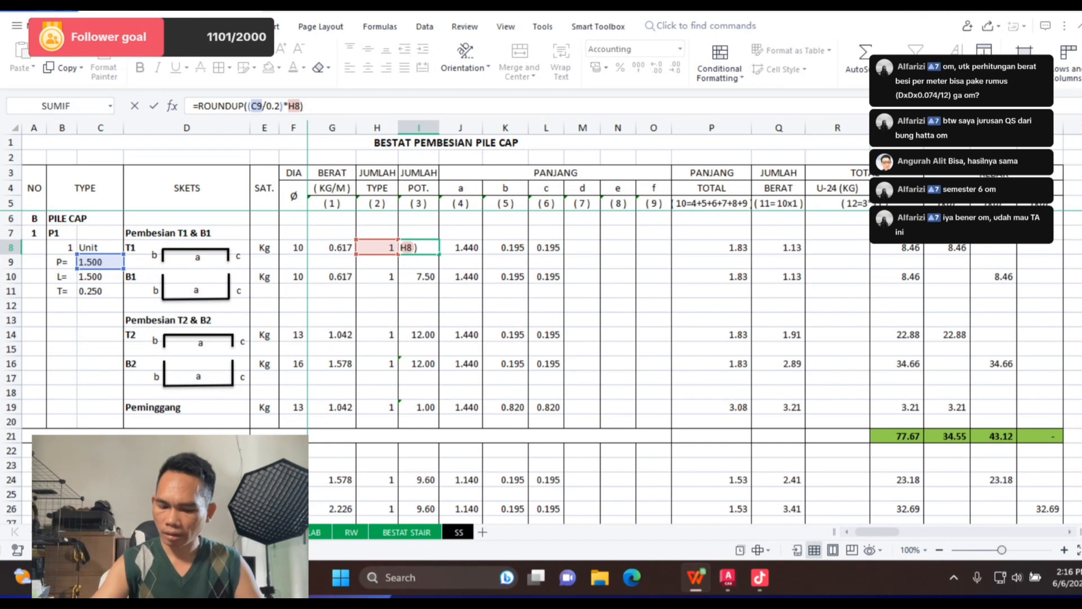
type(",-1")
key("Return")
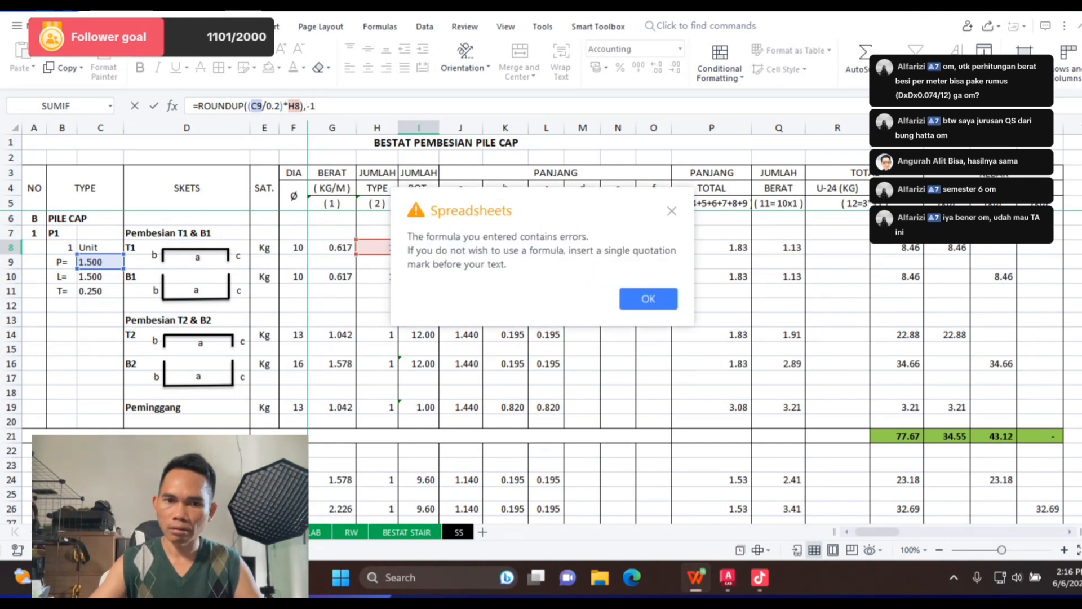
key("Return")
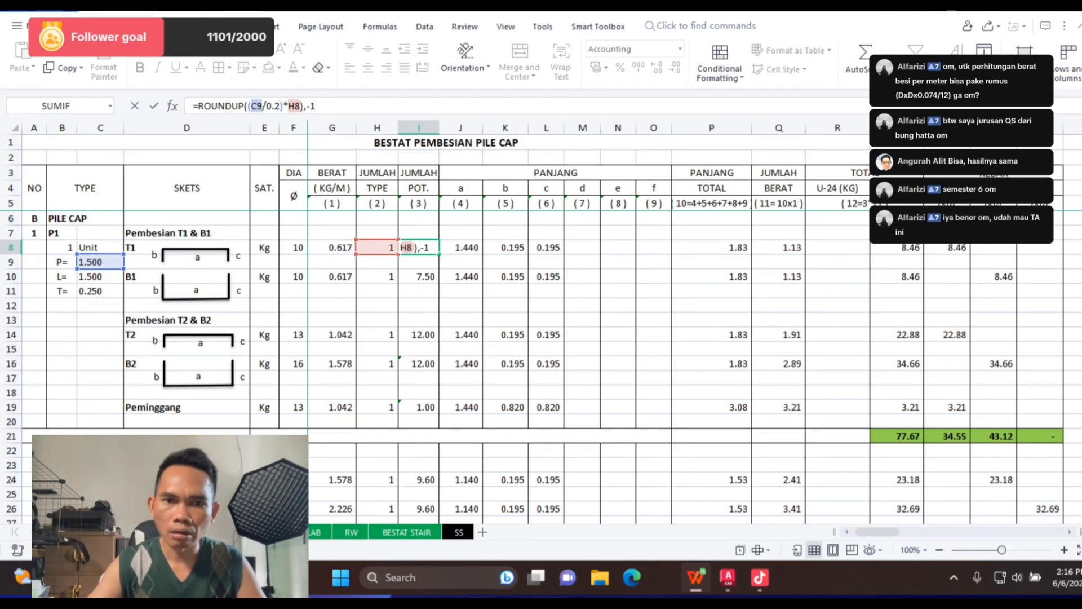
key("BackSpace")
key("BackSpace")
key("BackSpace")
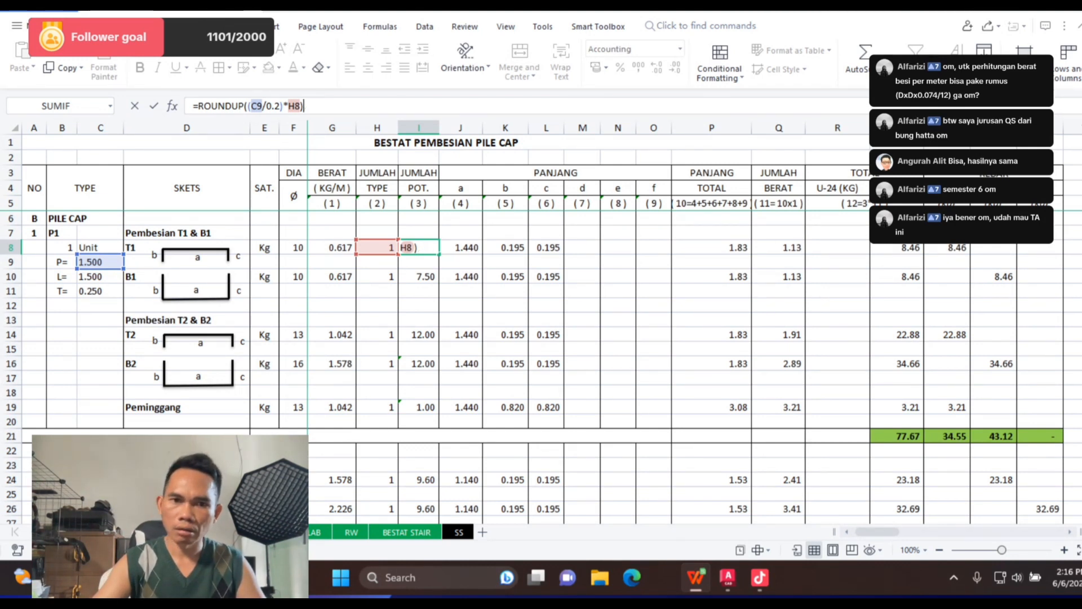
key("BackSpace")
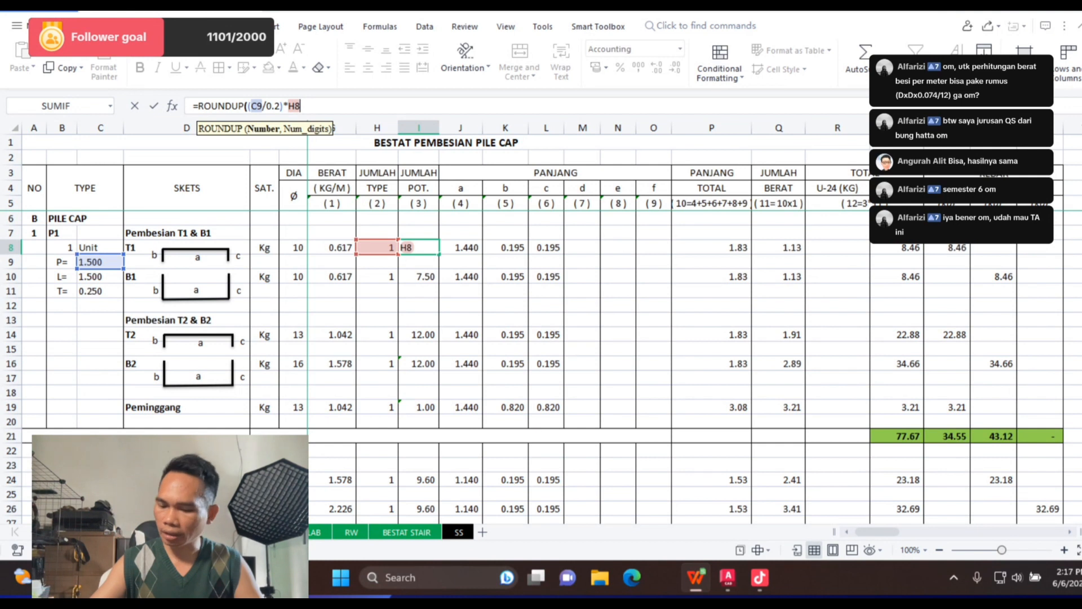
type(",")
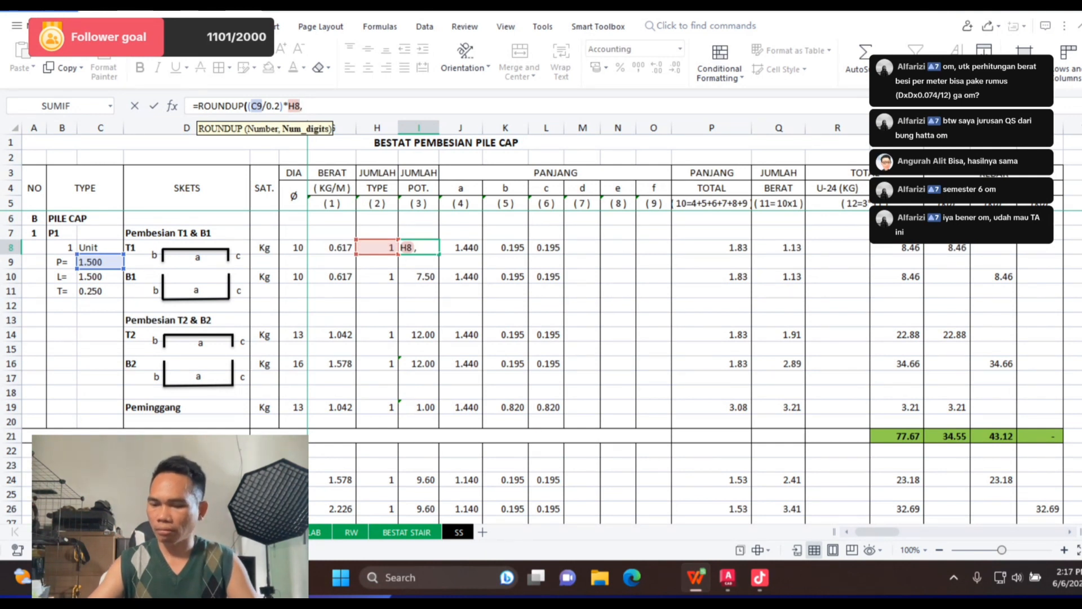
type("-1)")
key("Return")
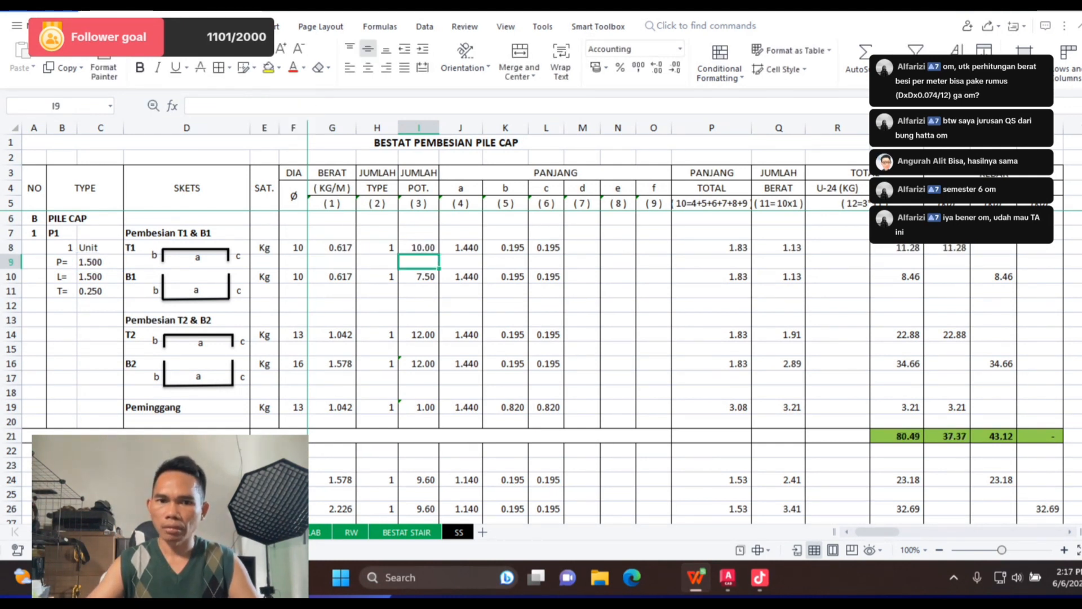
Step: Undo the ROUNDUP change in I8 and redo it to compare the two bar counts
left_click(419, 247)
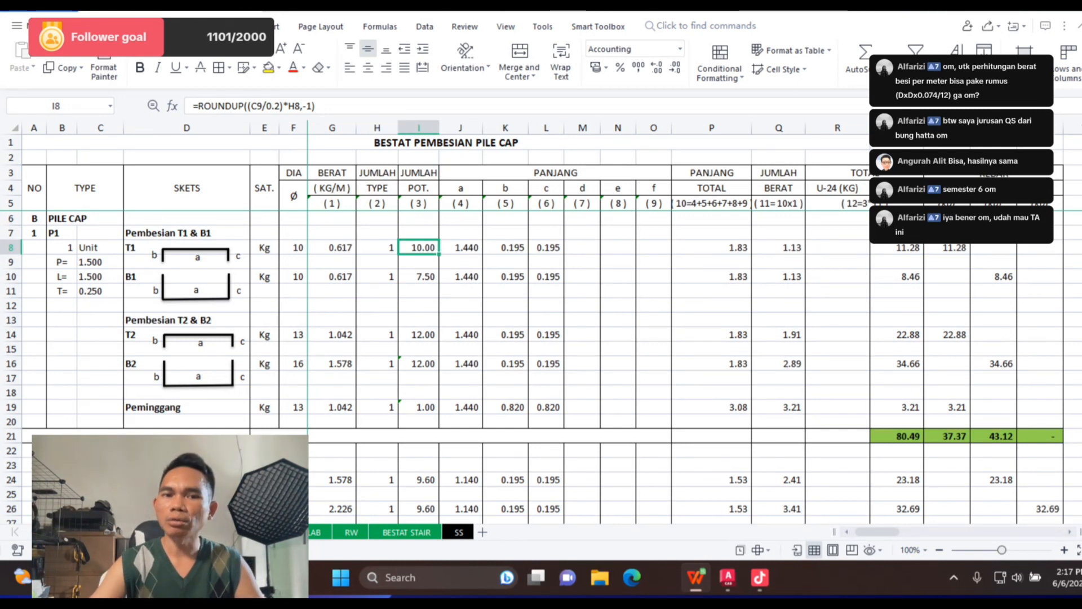
key("ctrl+z")
key("ctrl+y")
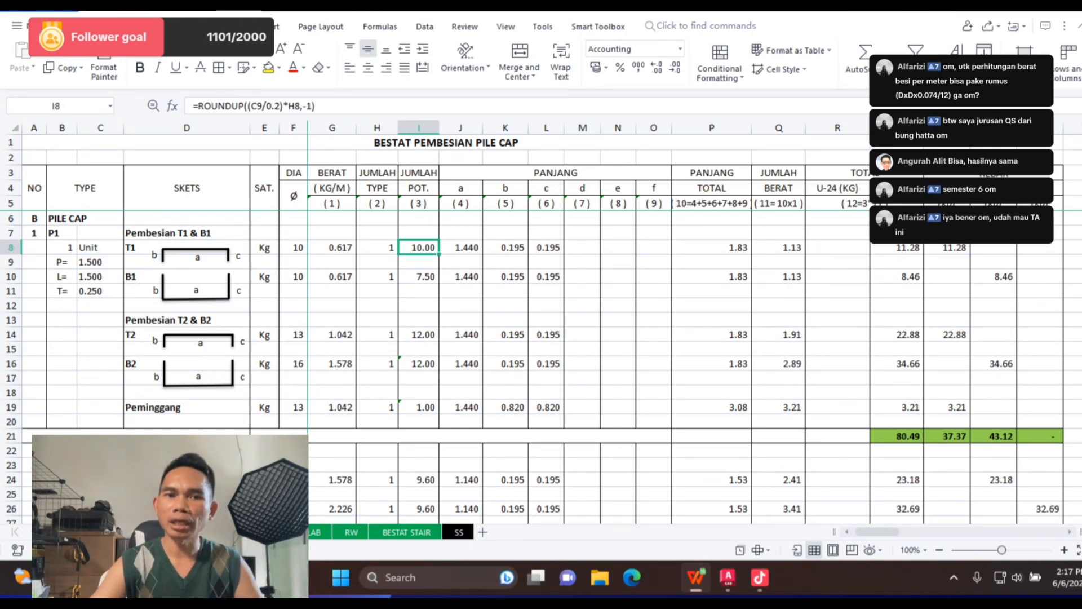
Step: Try -3 as the number of digits in T1's ROUNDUP bar count formula in I8
key("F2")
key("BackSpace")
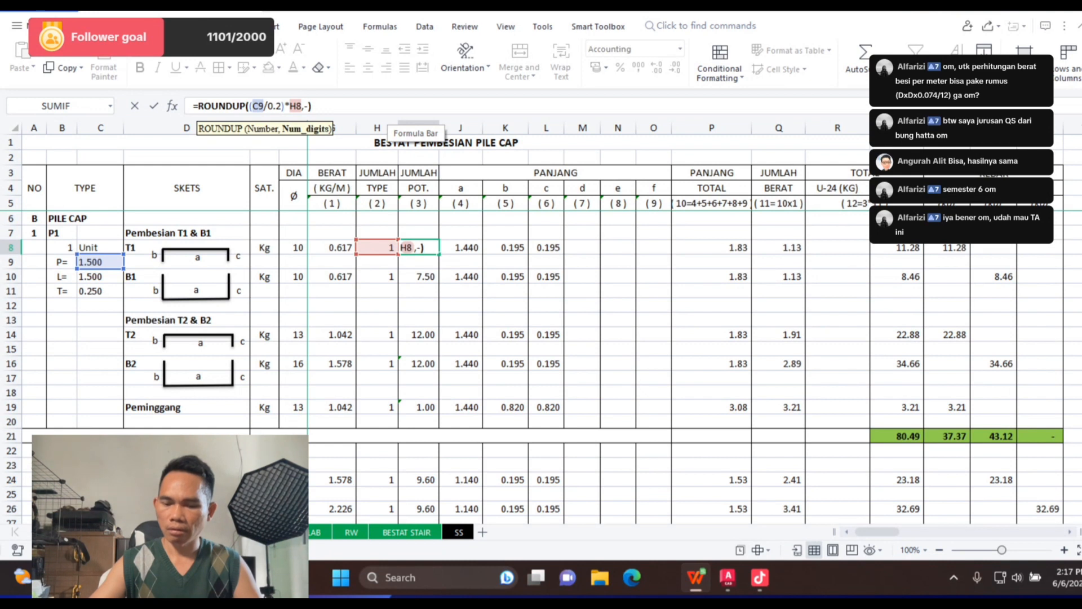
type("3")
key("Return")
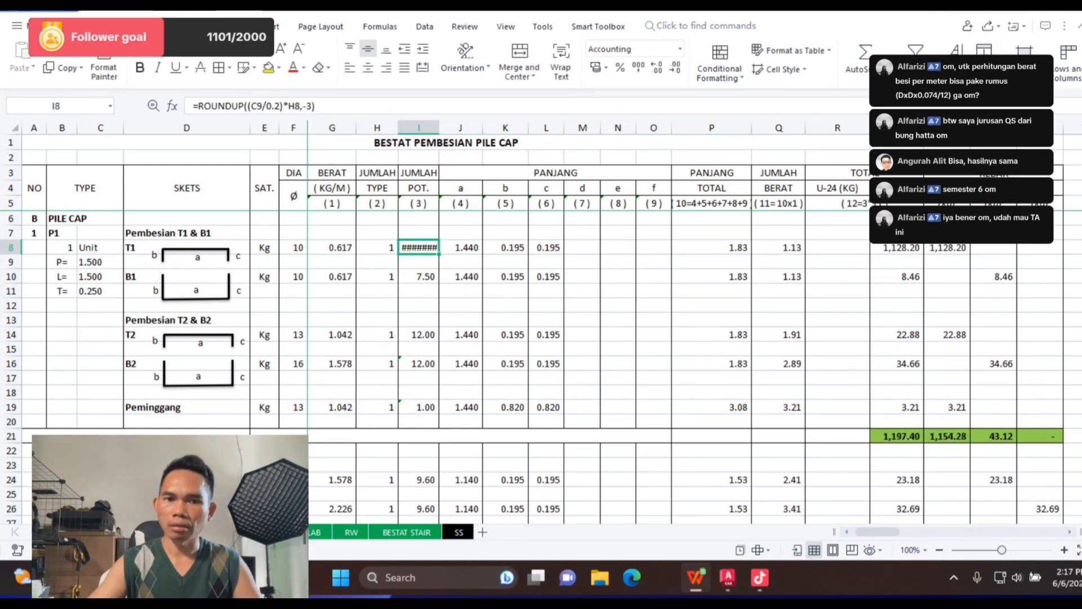
Step: Set the number of digits in T1's bar count formula in I8 to 0, making it =ROUNDUP((C9/0.2)*H8,0)
key("F2")
key("Left")
key("BackSpace")
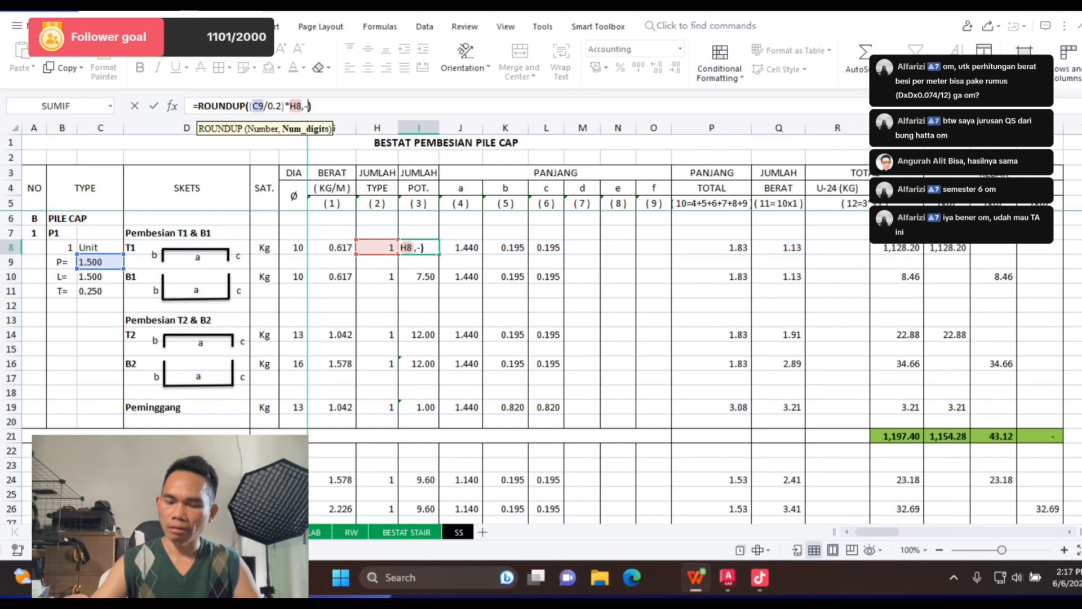
type("0")
key("Return")
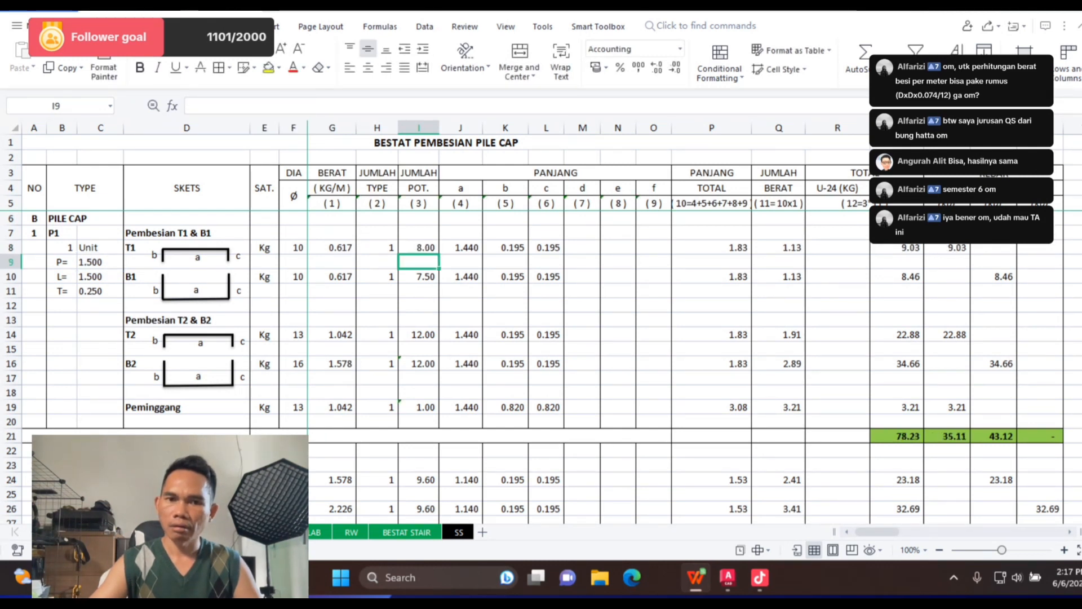
left_click(419, 248)
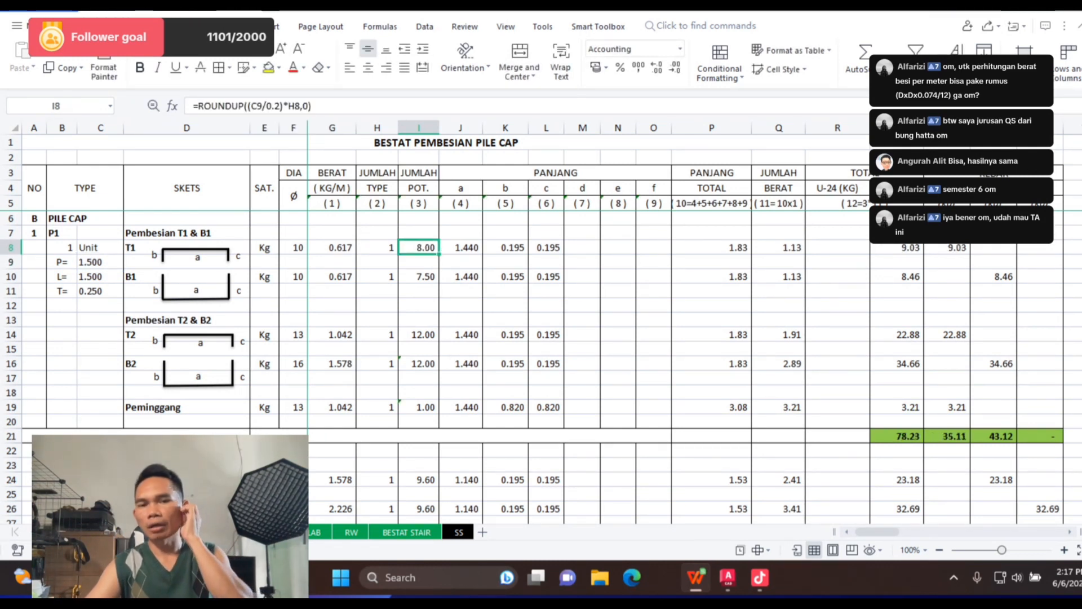
Step: Compare T1's rounded bar count formula in I8 with B1's unrounded formula in I10
key("Down")
key("Down")
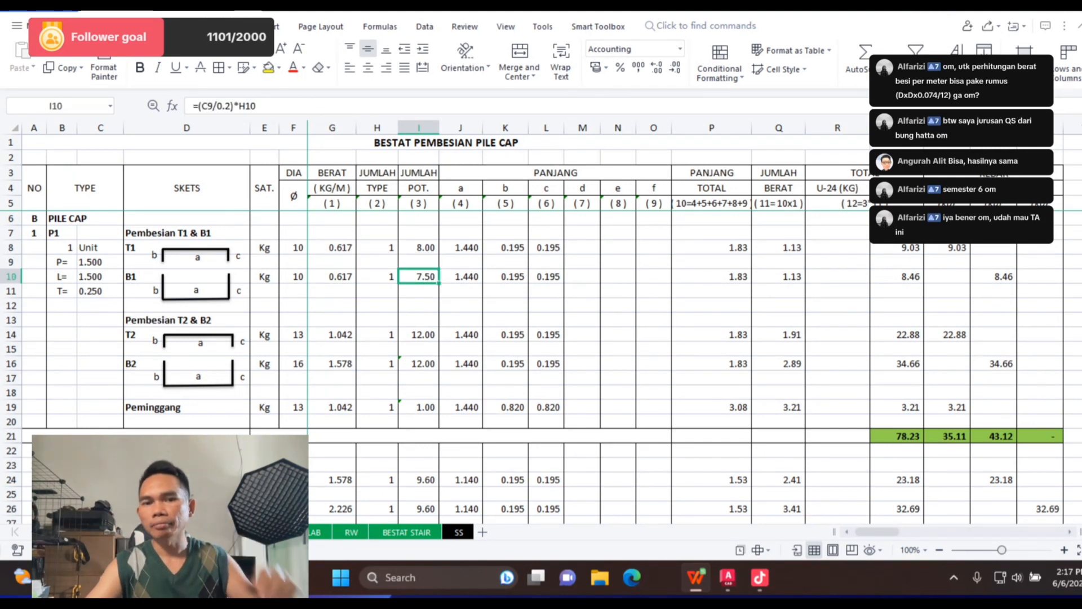
key("Up")
key("Up")
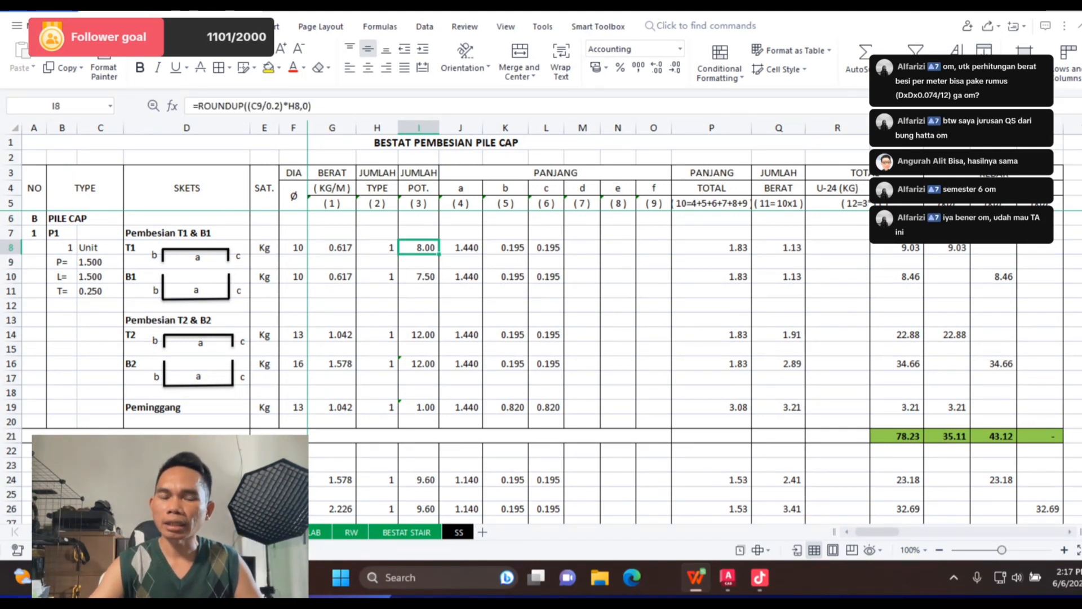
key("Down")
key("Down")
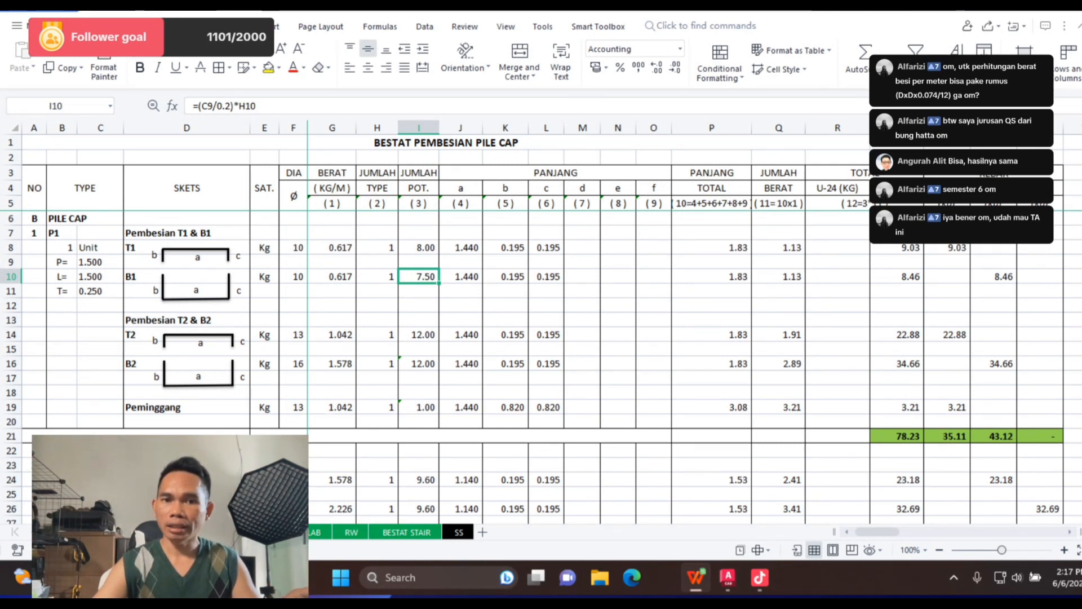
Step: Copy T1's bar count formula to B1 in I10 and point its length reference at C10, making it =ROUNDUP((C10/0.2)*H10,0)
left_click(419, 247)
key("ctrl+c")
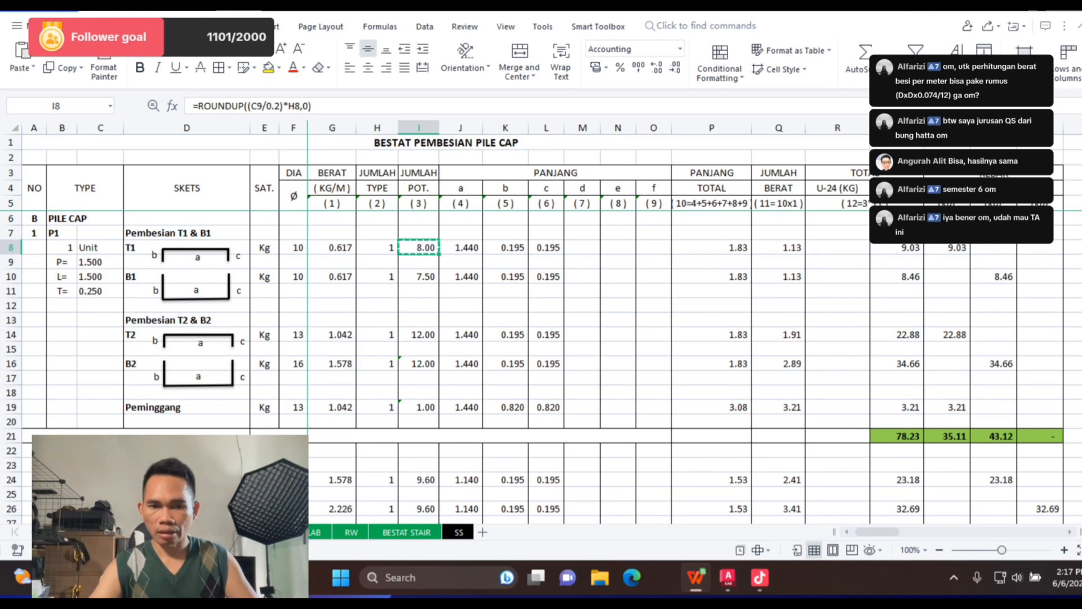
left_click(419, 277)
key("ctrl+v")
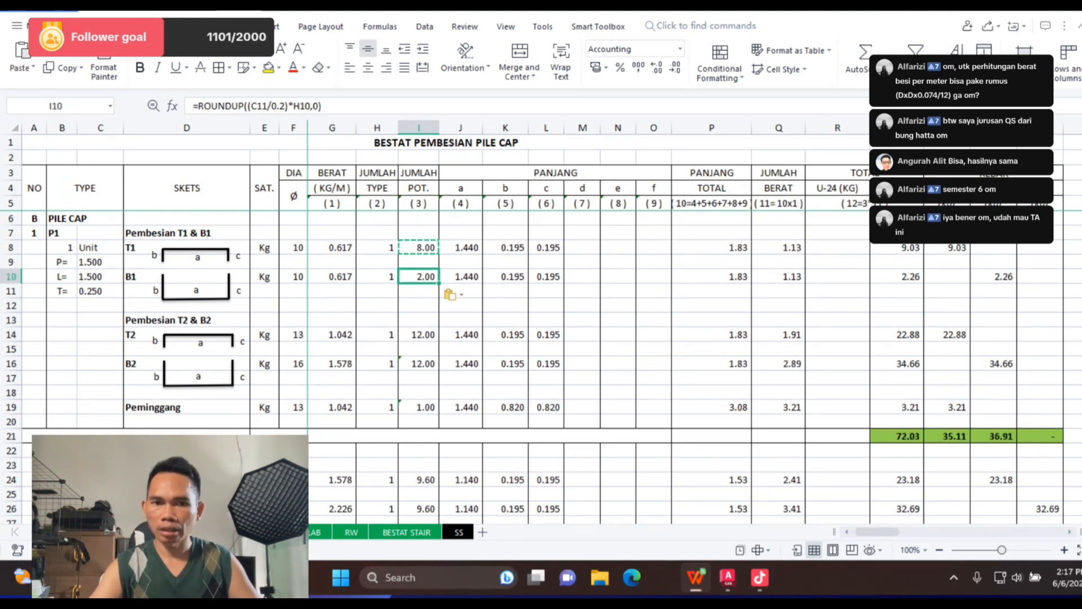
key("F2")
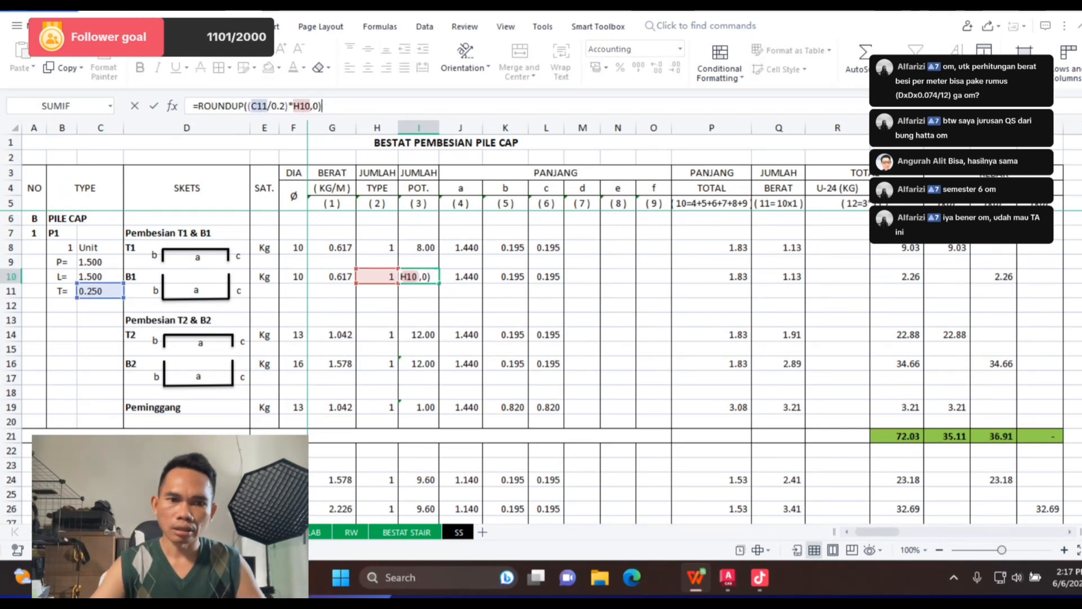
key("Up")
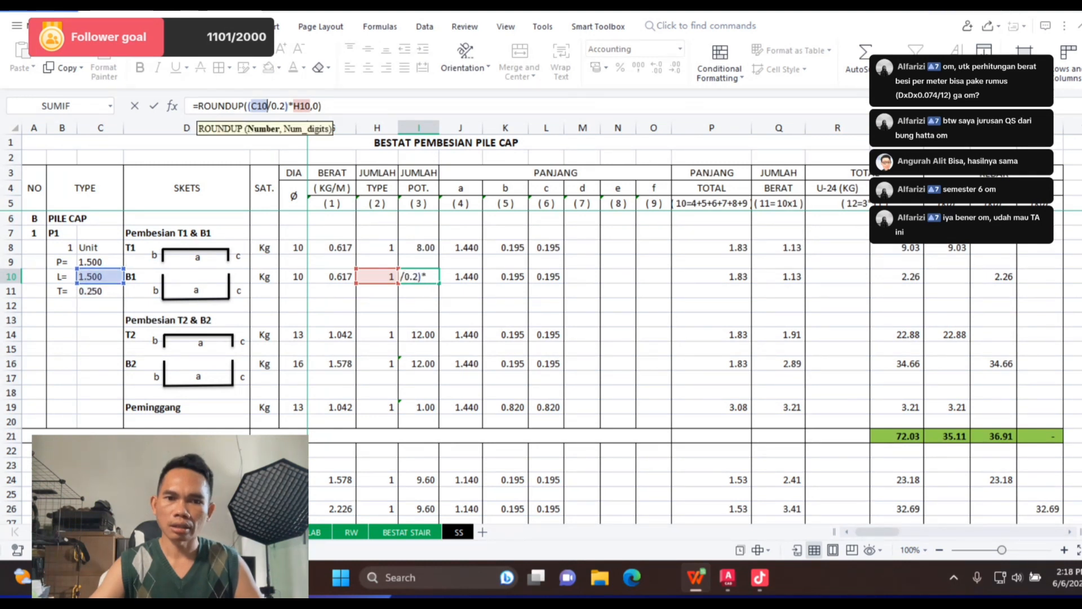
key("Return")
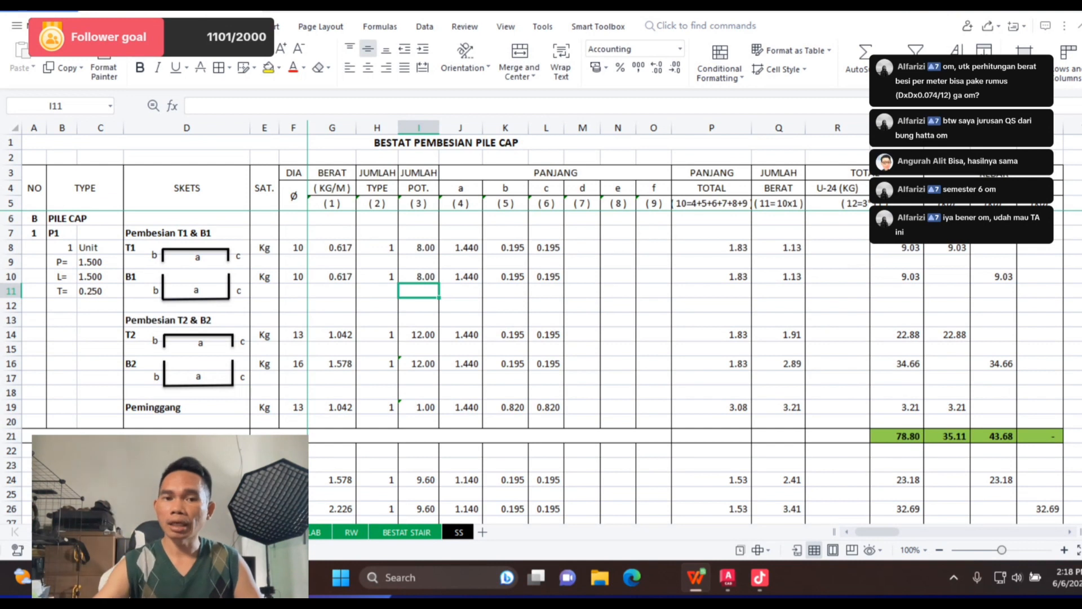
Step: Check T1's unit weight, type count and length a formula in J8 against the pile cap section in the AutoCAD drawing
left_click(332, 248)
left_click(377, 247)
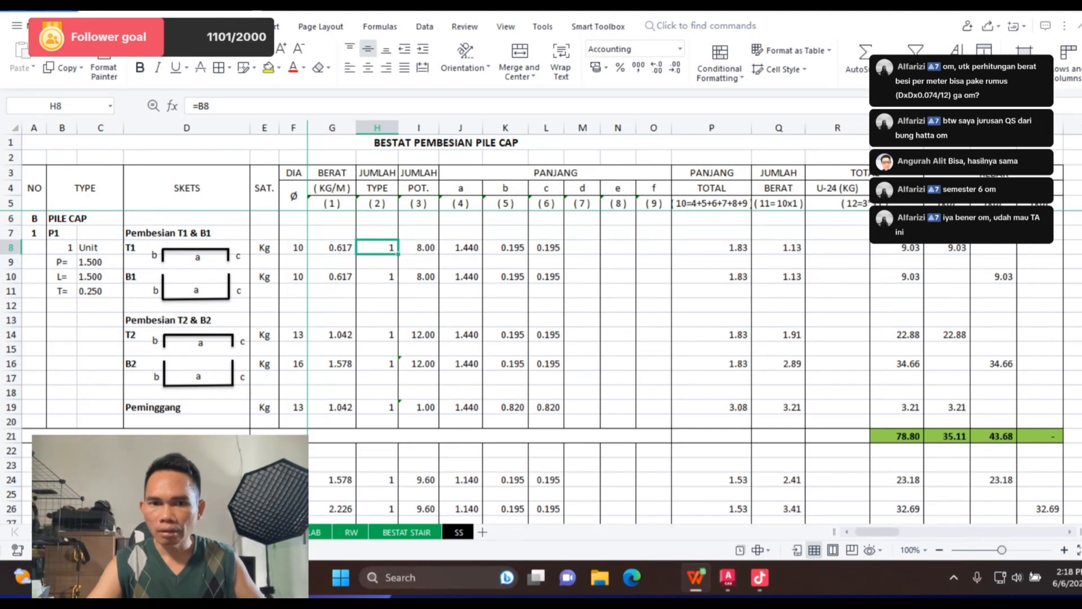
left_click(460, 247)
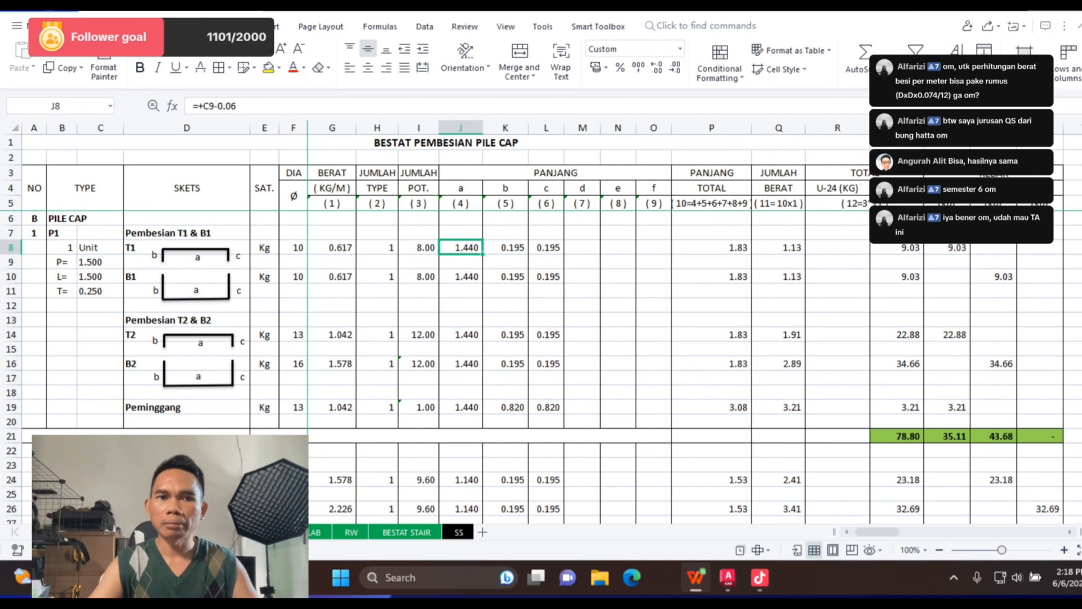
left_click(282, 108)
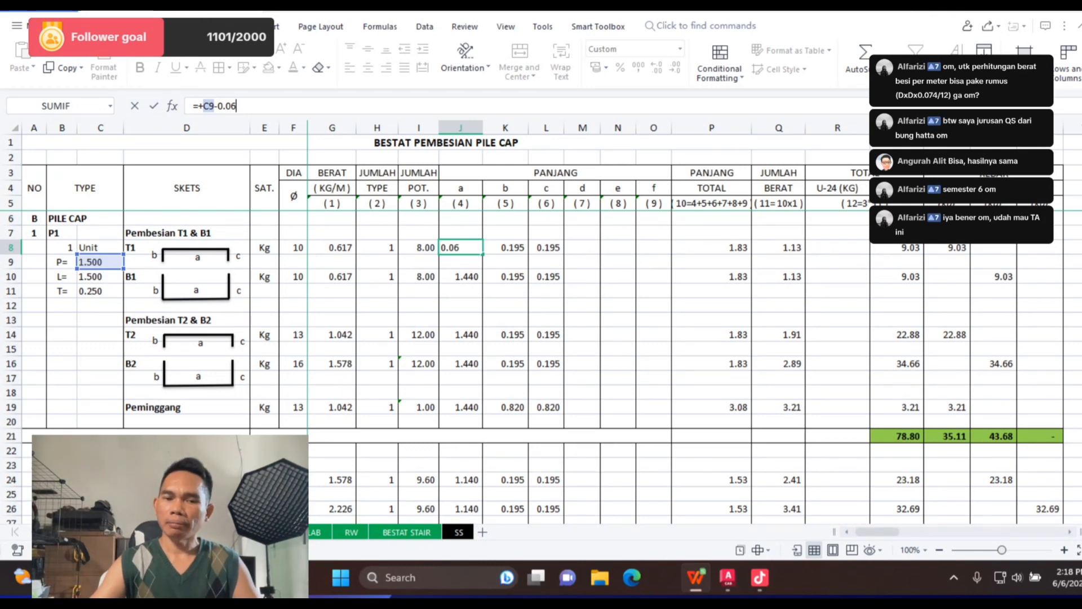
key("alt+Tab")
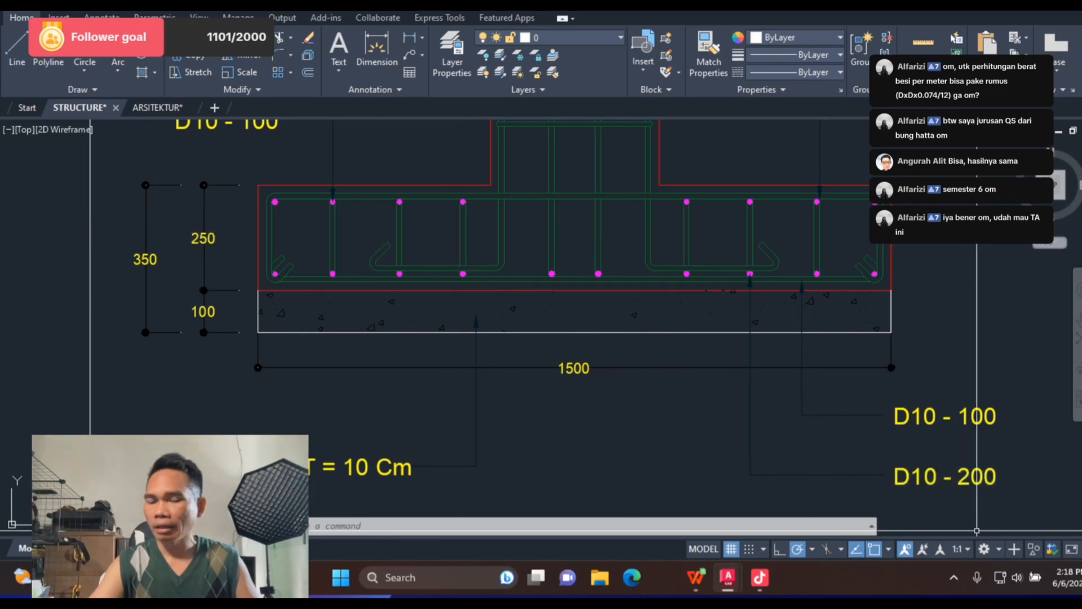
left_click(696, 576)
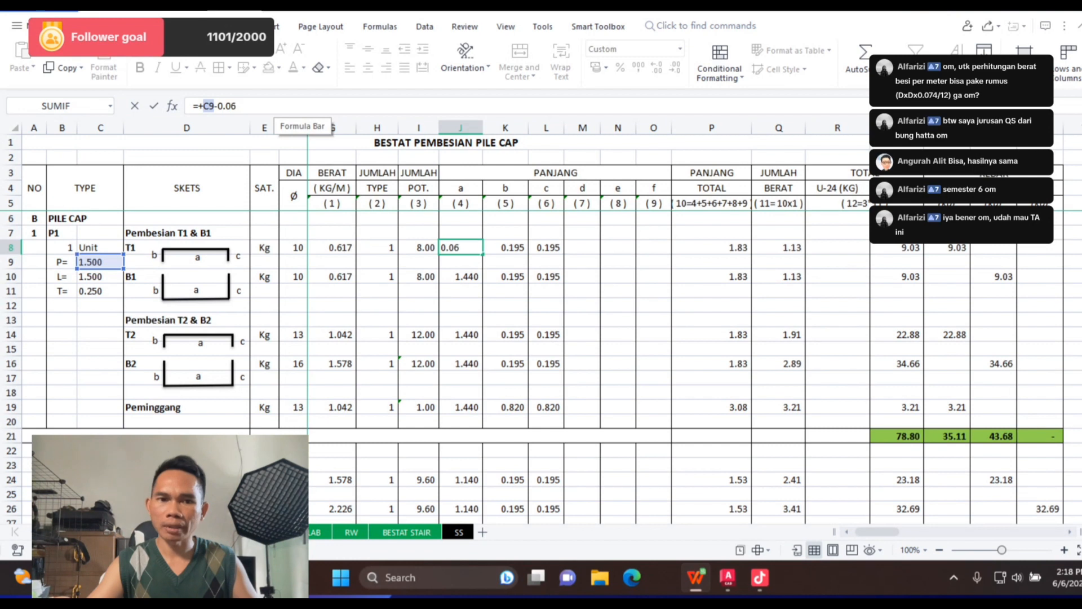
key("Return")
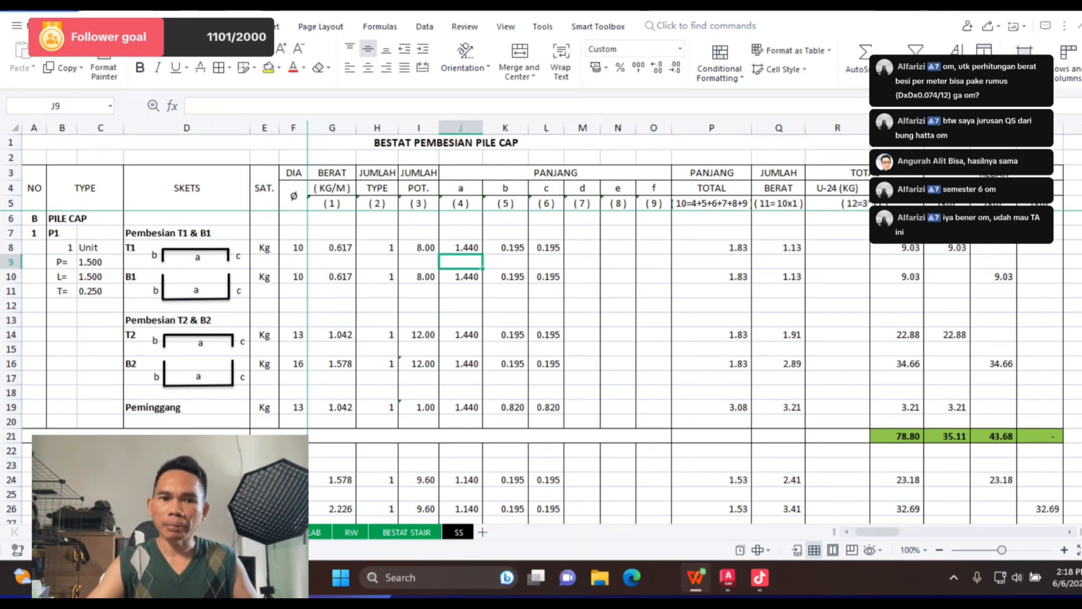
key("Up")
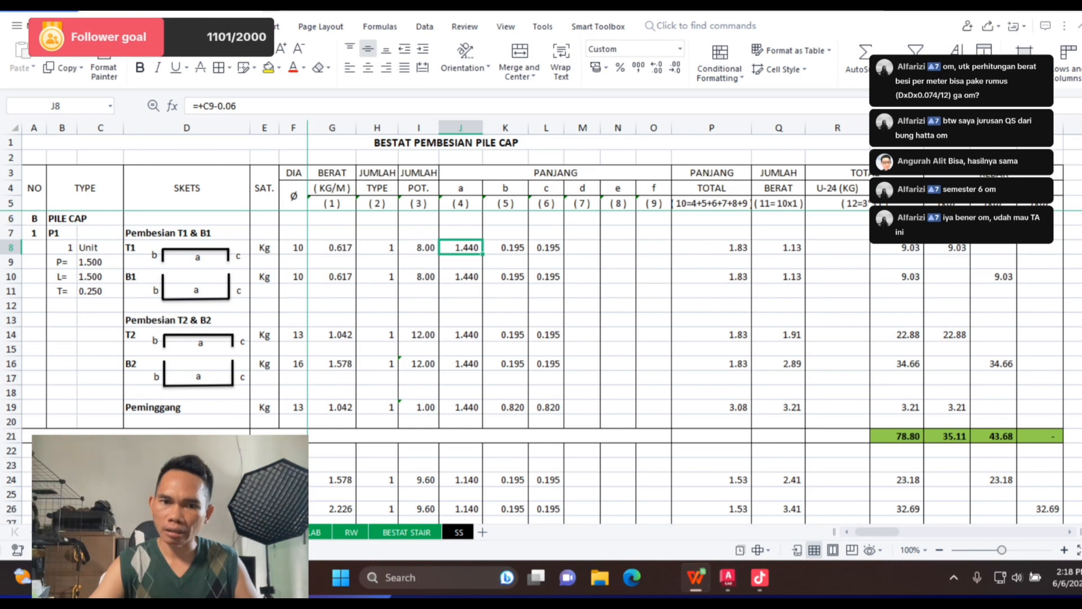
Step: Remove the halving and the added 0.1 from T1's length b formula in K8, making it =+(C11-0.06)
key("Right")
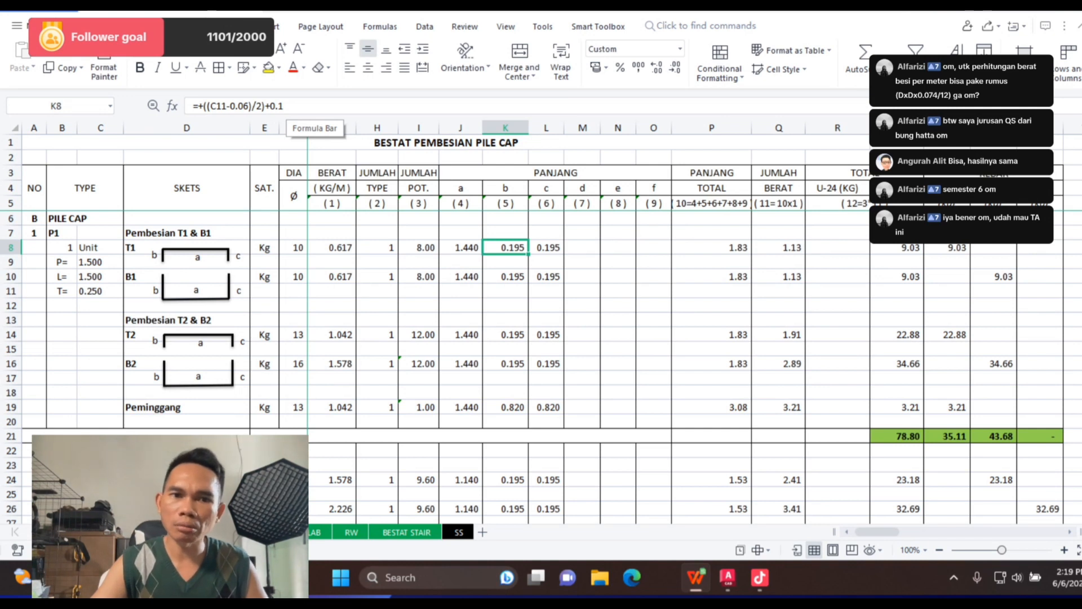
left_click(287, 107)
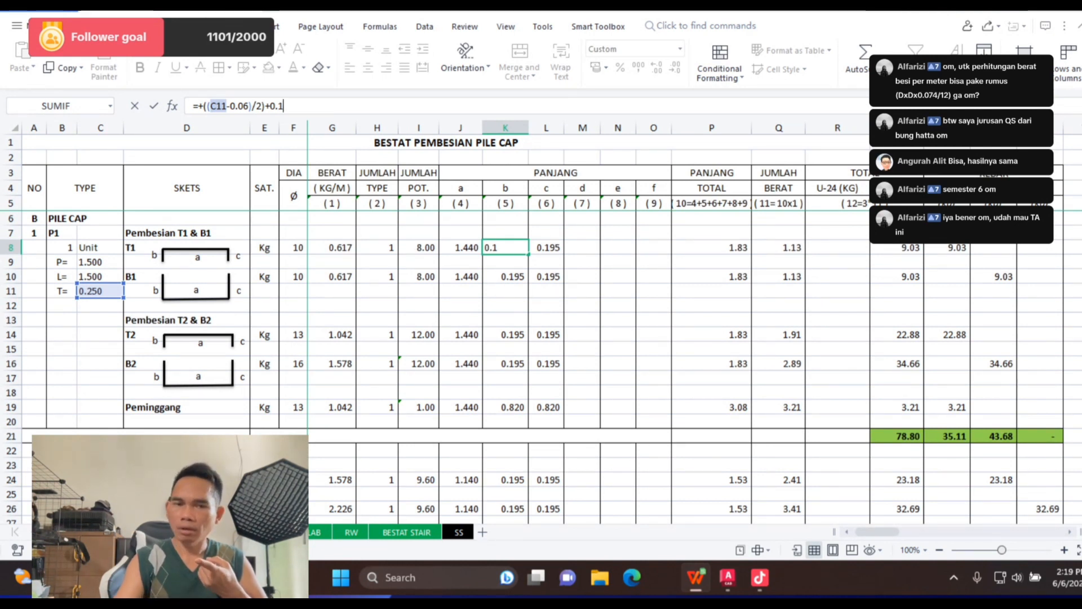
key("BackSpace")
key("BackSpace")
key("BackSpace")
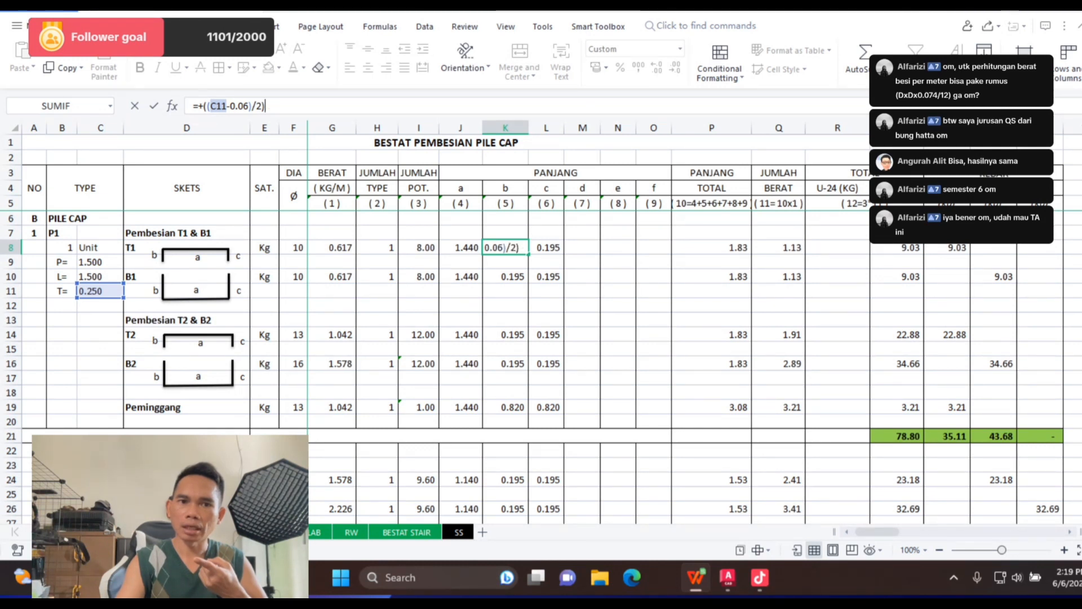
key("BackSpace")
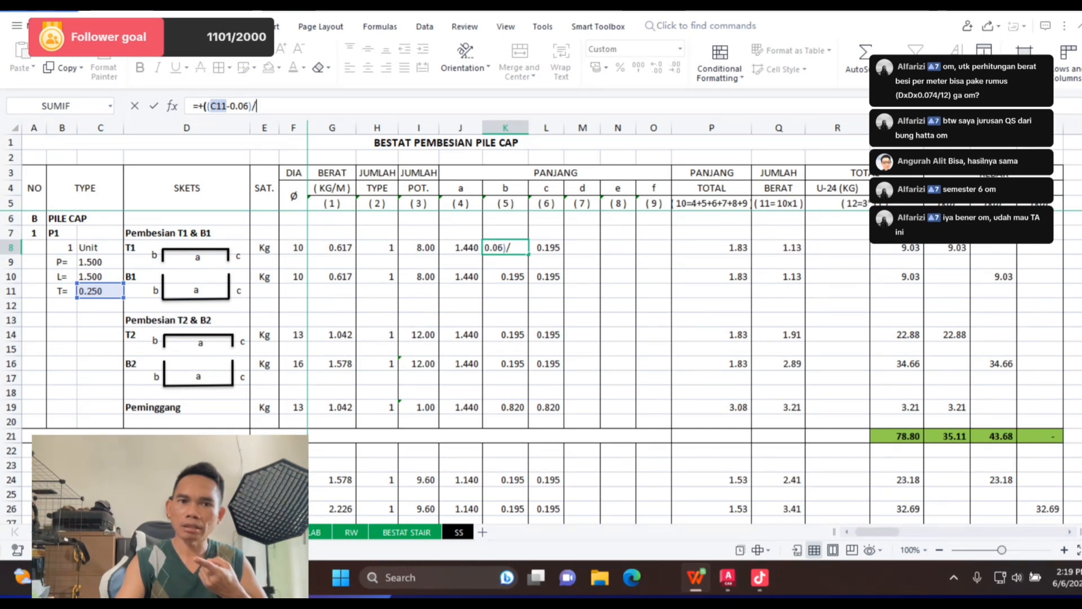
key("BackSpace")
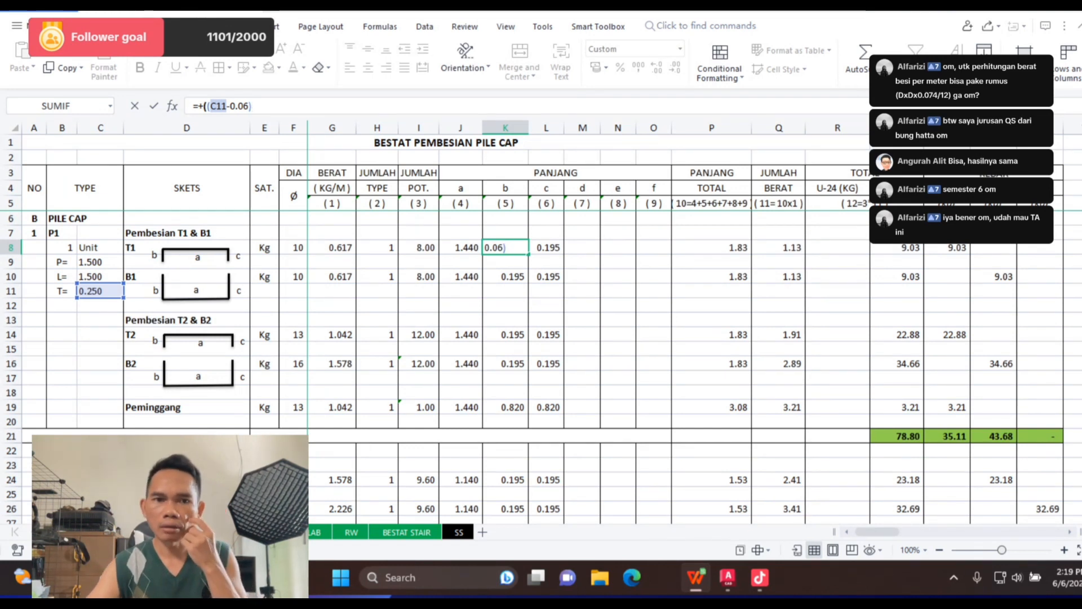
left_click(208, 106)
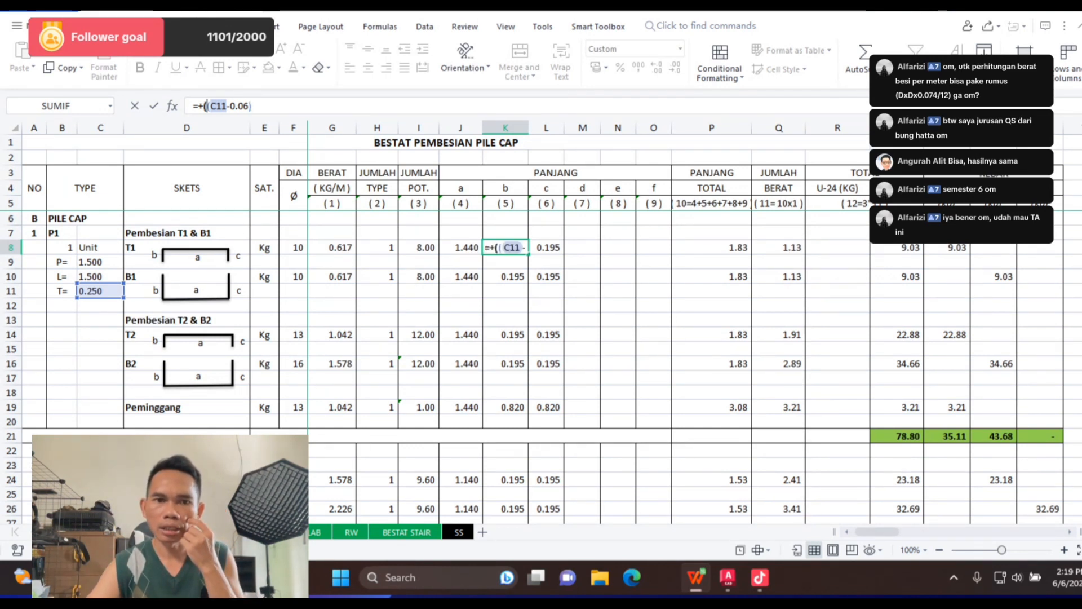
key("BackSpace")
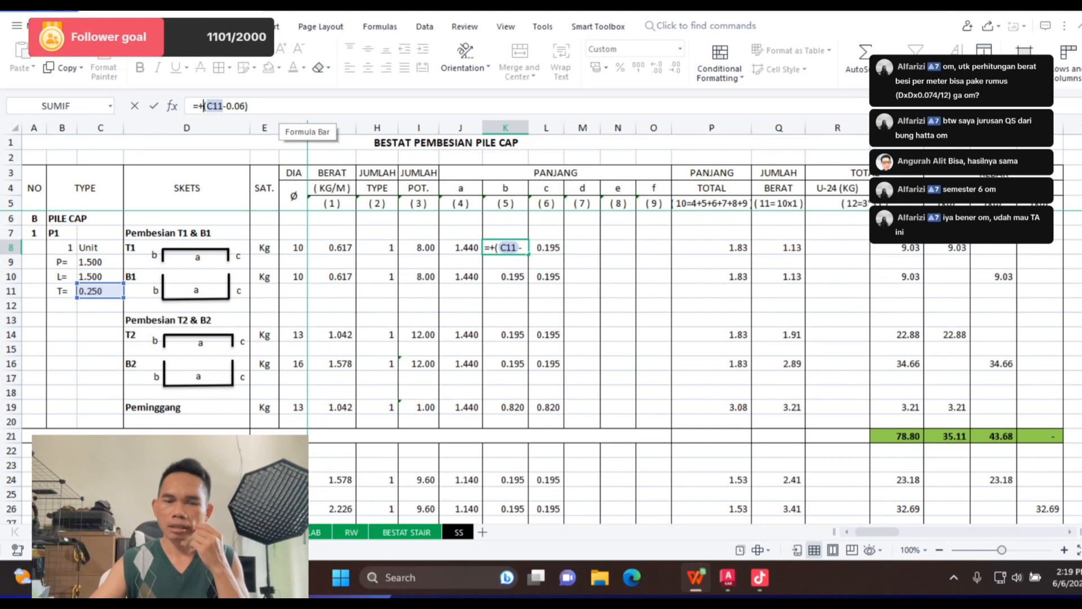
key("Return")
key("Up")
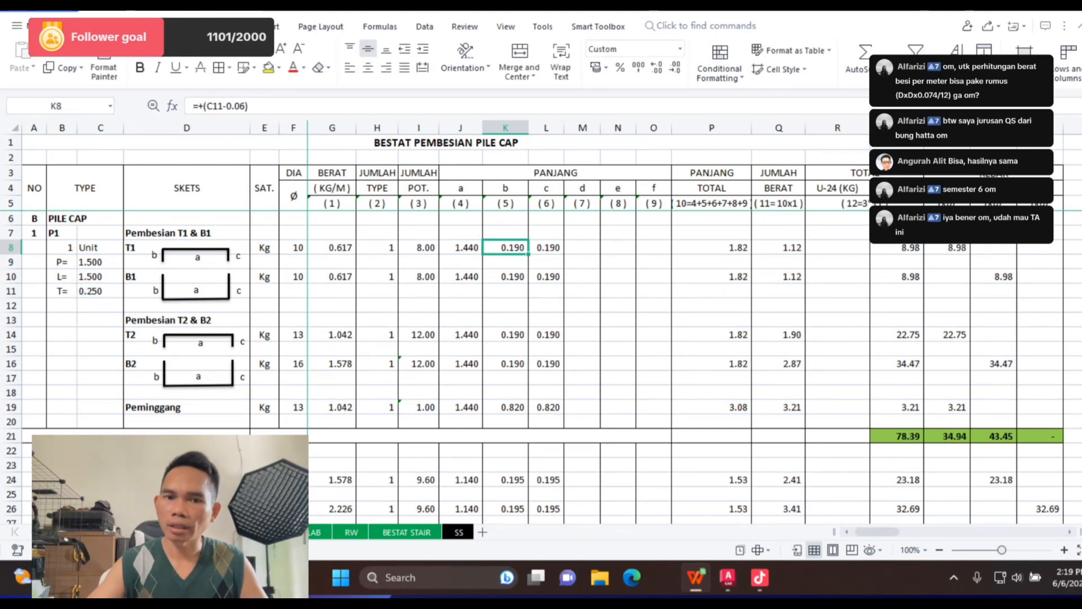
Step: Check that T1's length c formula in L8 refers to length b in K8, and look at length d in M8
key("Right")
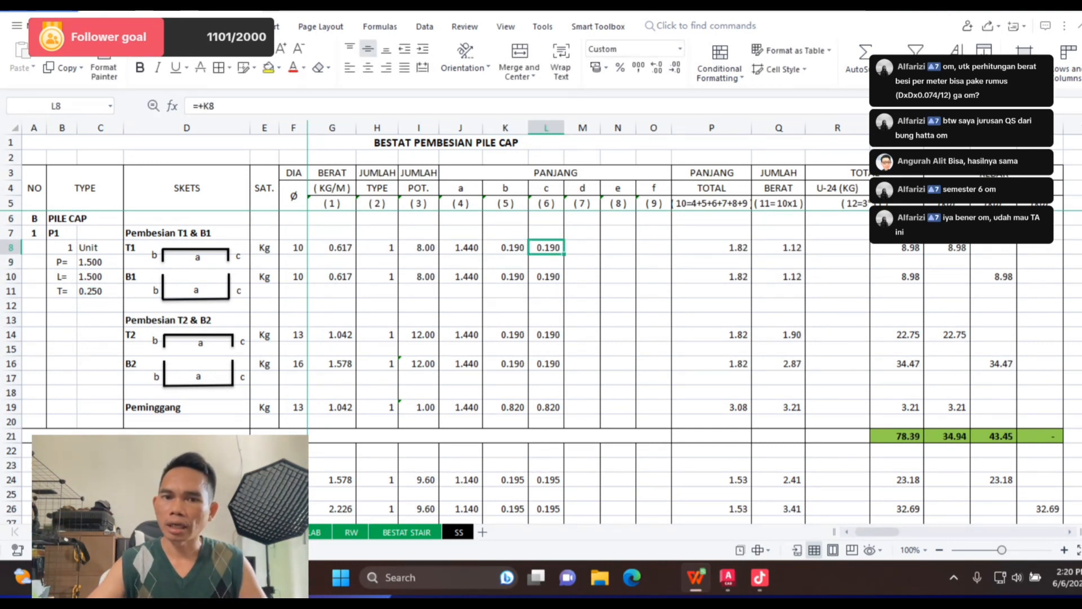
key("Left")
key("Right")
key("Right")
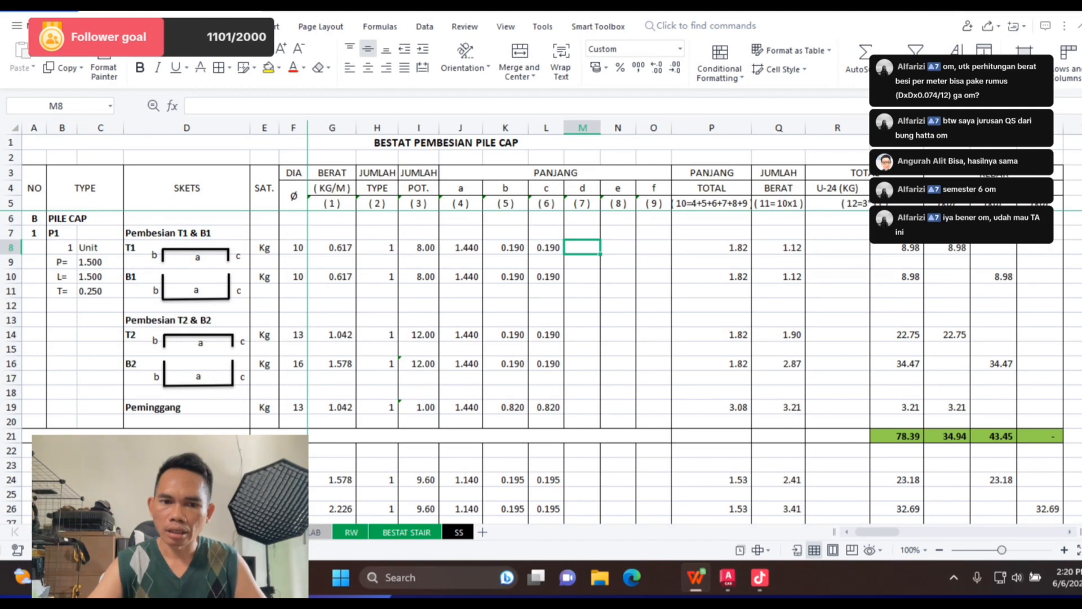
Step: Look through the other structure and bar bending sheets and examine the Spiral bar's length c in J120 of BESTAT STAIR
left_click(316, 531)
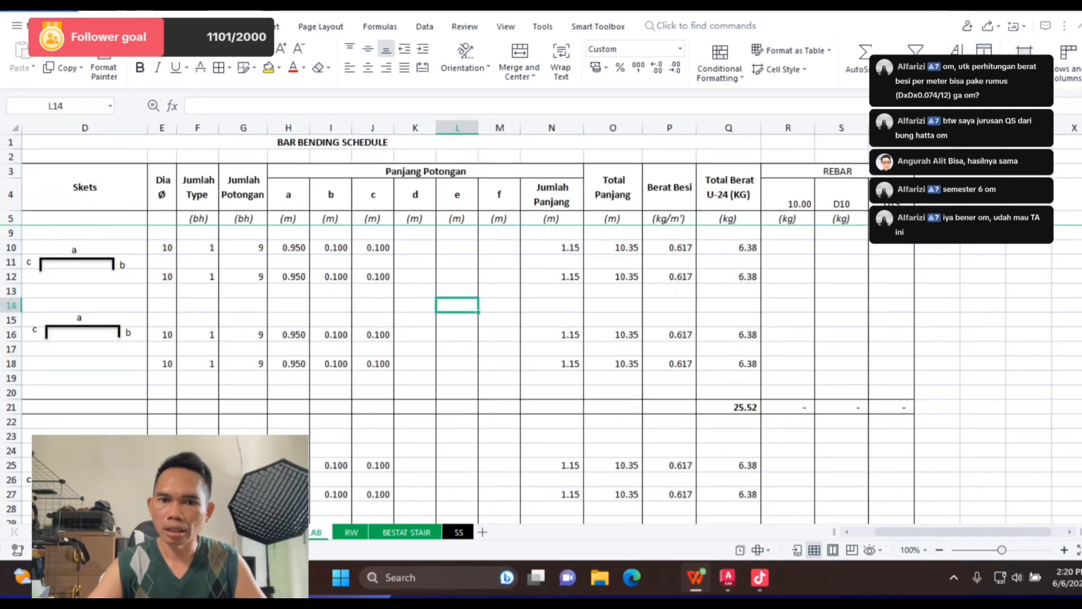
left_click(113, 532)
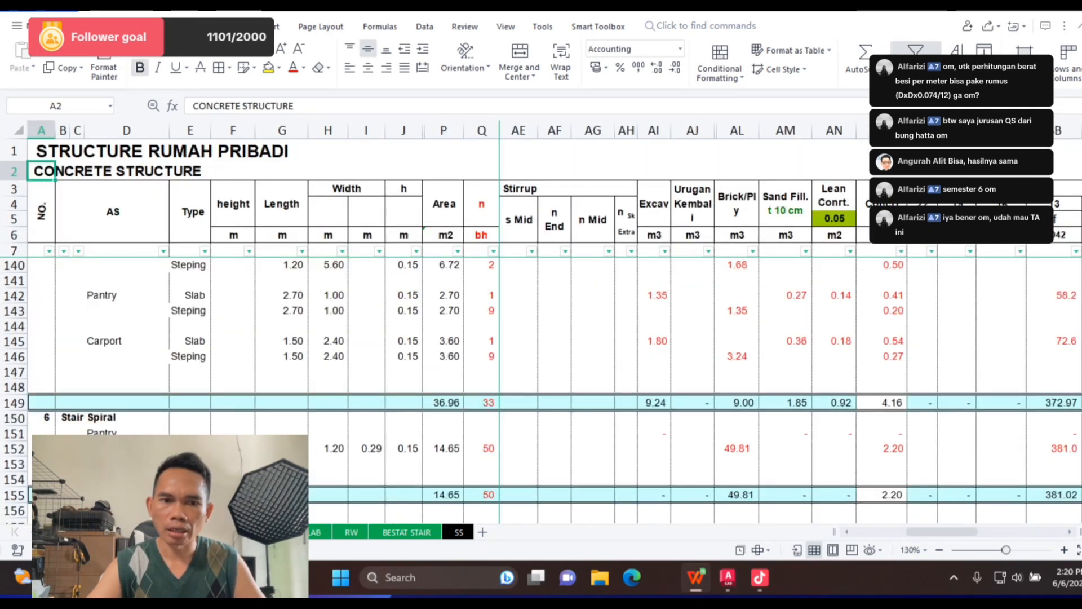
left_click(407, 532)
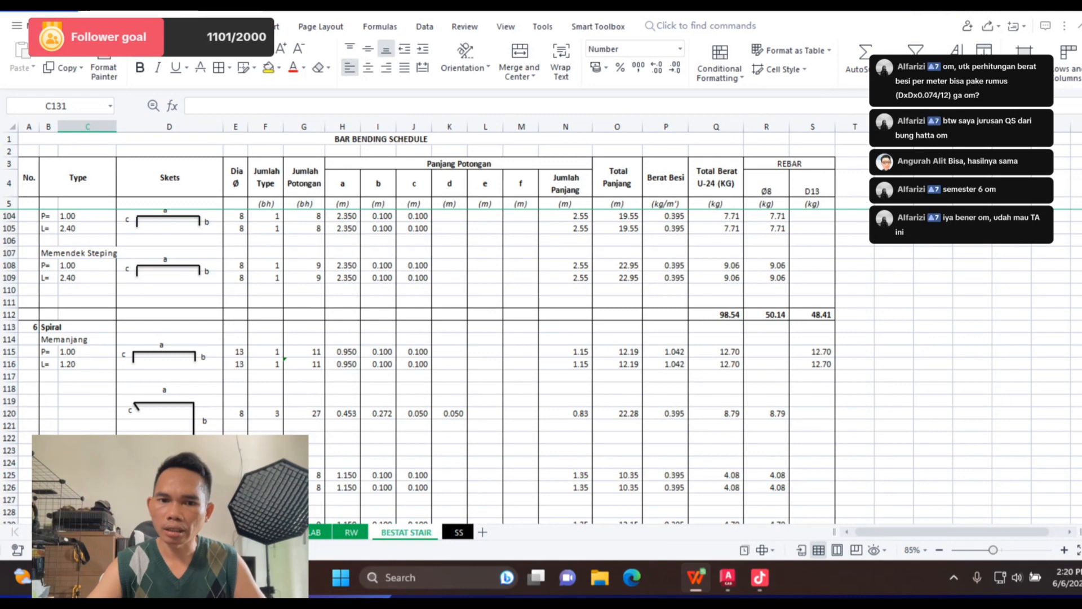
left_click(414, 414)
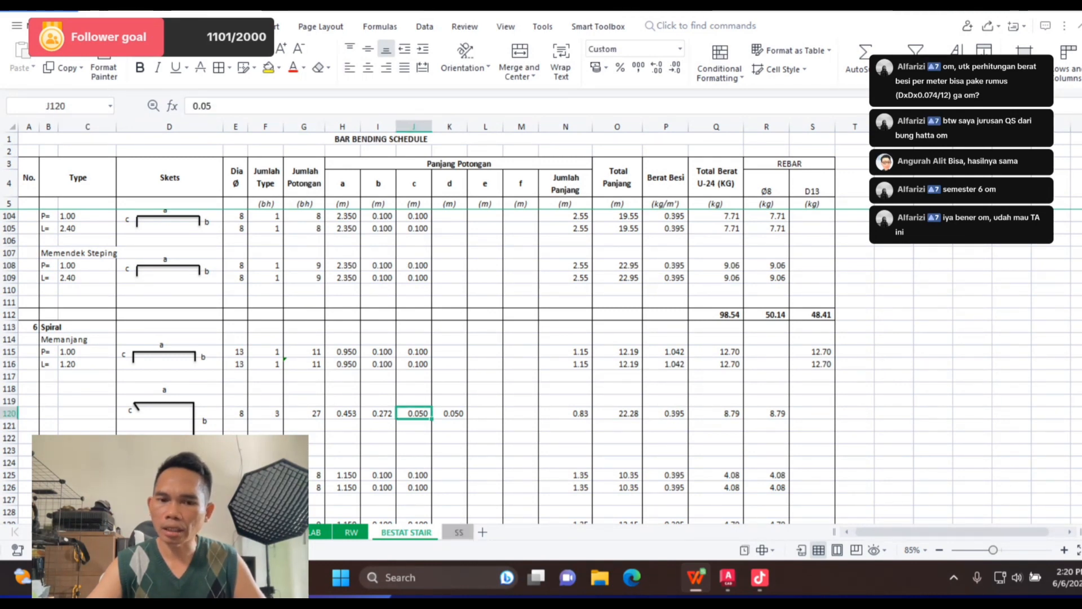
left_click(459, 532)
left_click(405, 532)
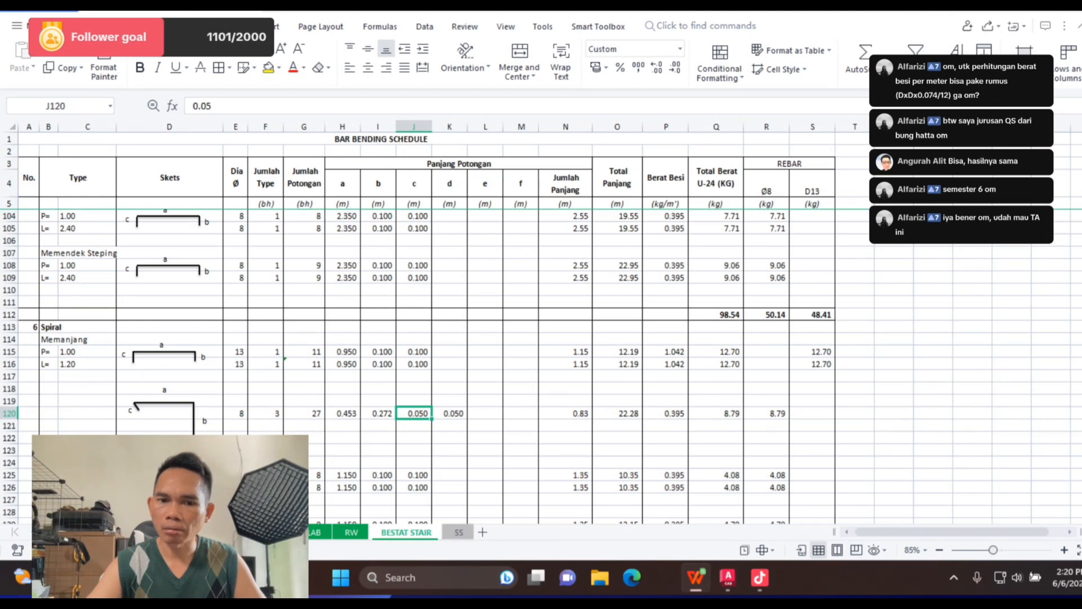
Step: Look through the SS, BESTAT STAIR, RW and slab sheets and the concrete structure sheet for reinforcement sketches
left_click(458, 532)
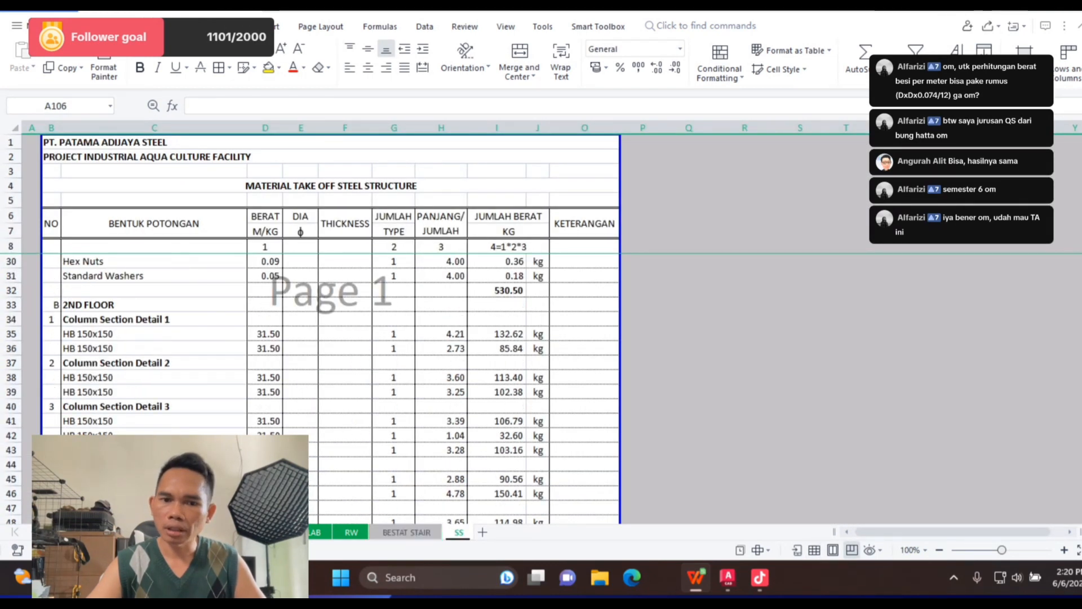
left_click(405, 531)
scroll(429, 366, "down", 8)
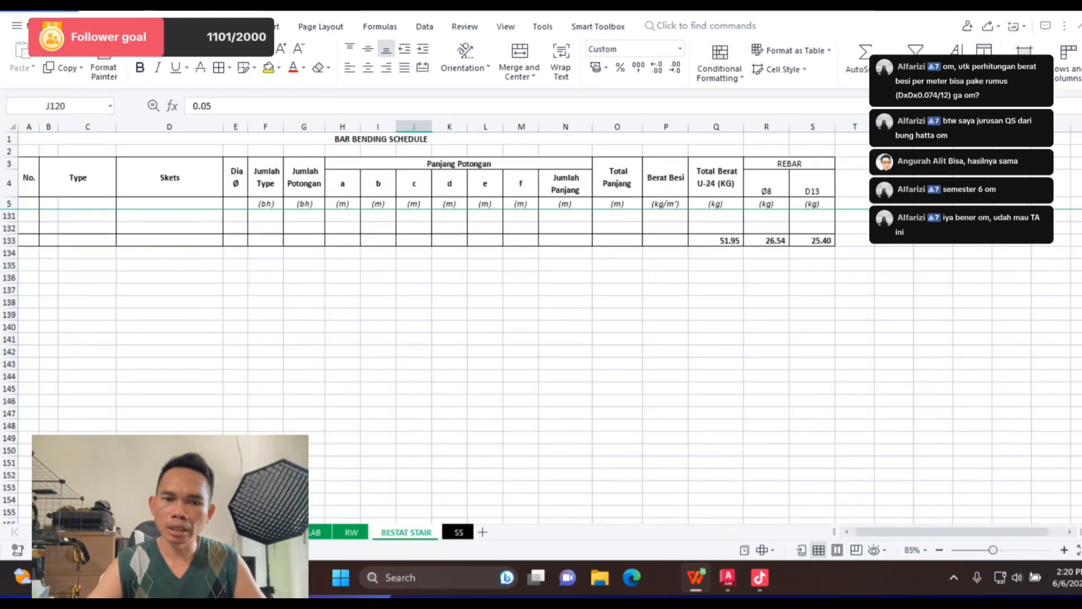
scroll(428, 338, "up", 6)
left_click(351, 532)
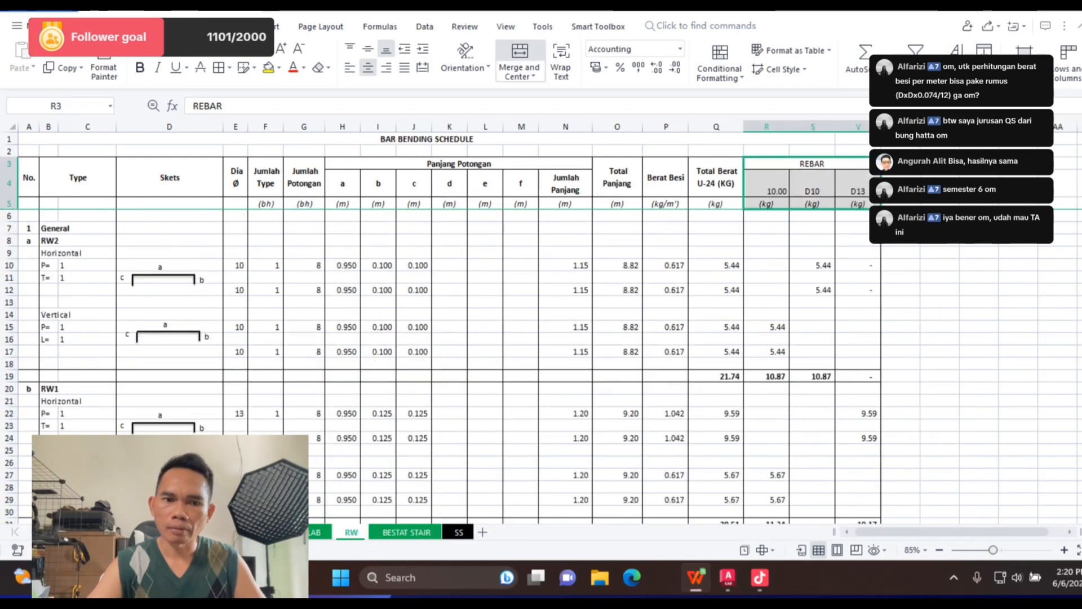
scroll(428, 366, "down", 10)
scroll(428, 366, "up", 10)
left_click(320, 531)
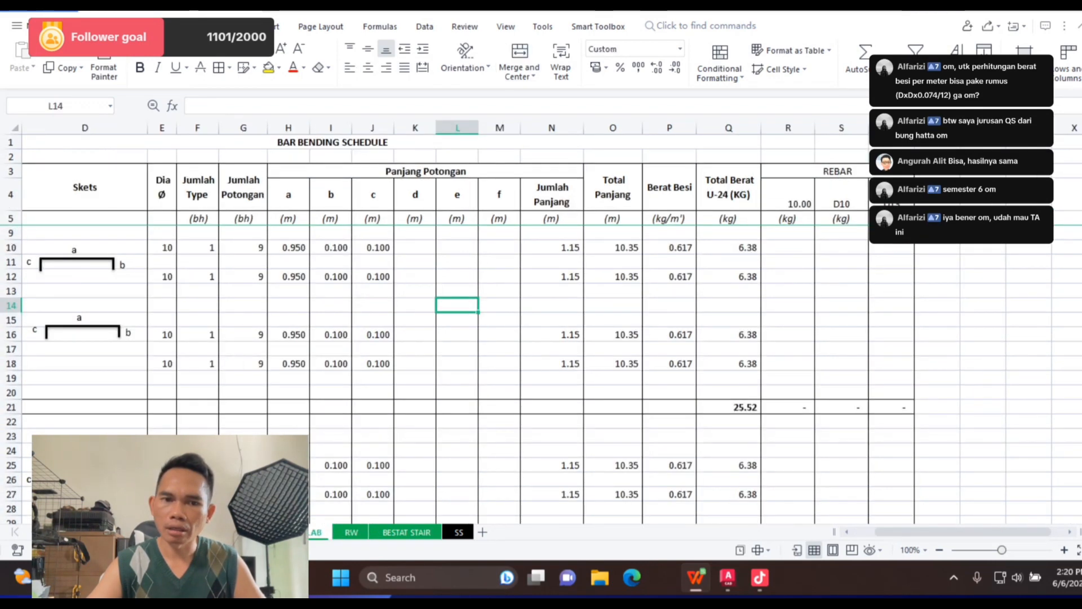
scroll(451, 366, "down", 20)
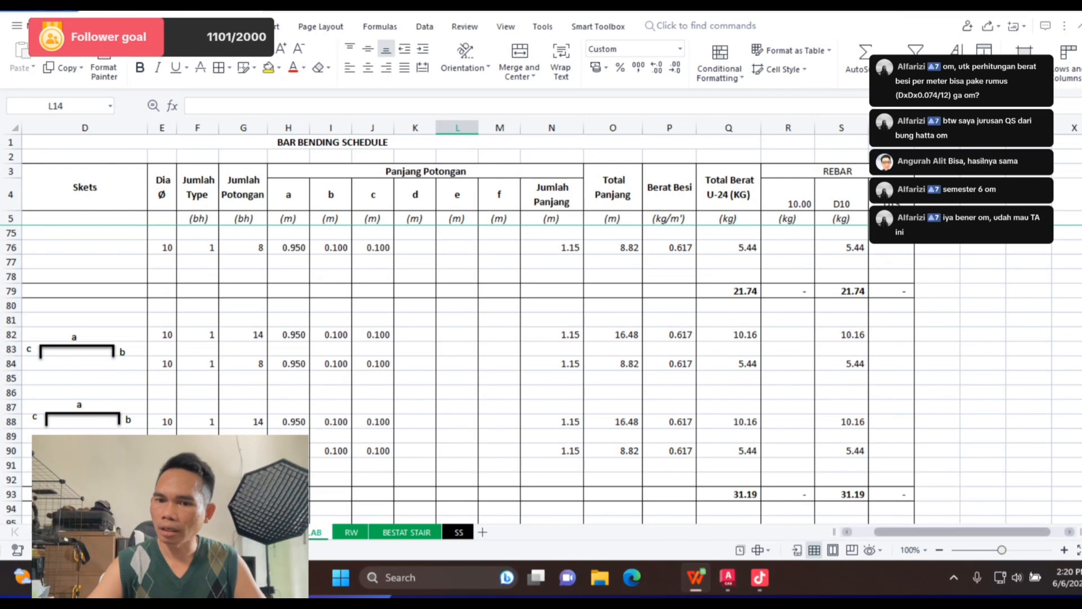
scroll(451, 366, "left", 3)
left_click(107, 532)
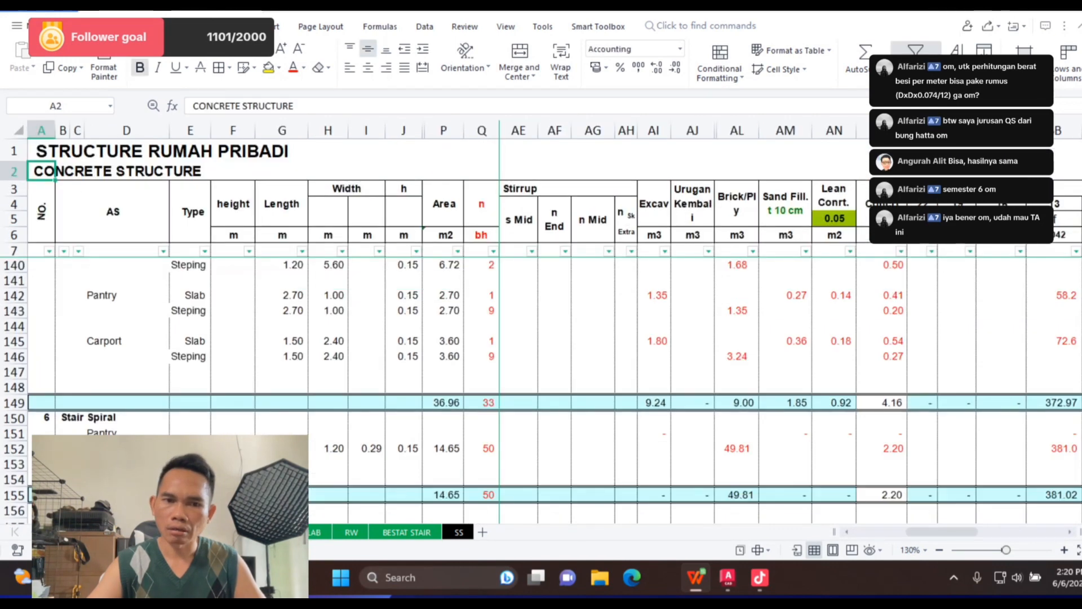
Step: Return to the pile cap reinforcement sheet and look over its bar rows
left_click(155, 532)
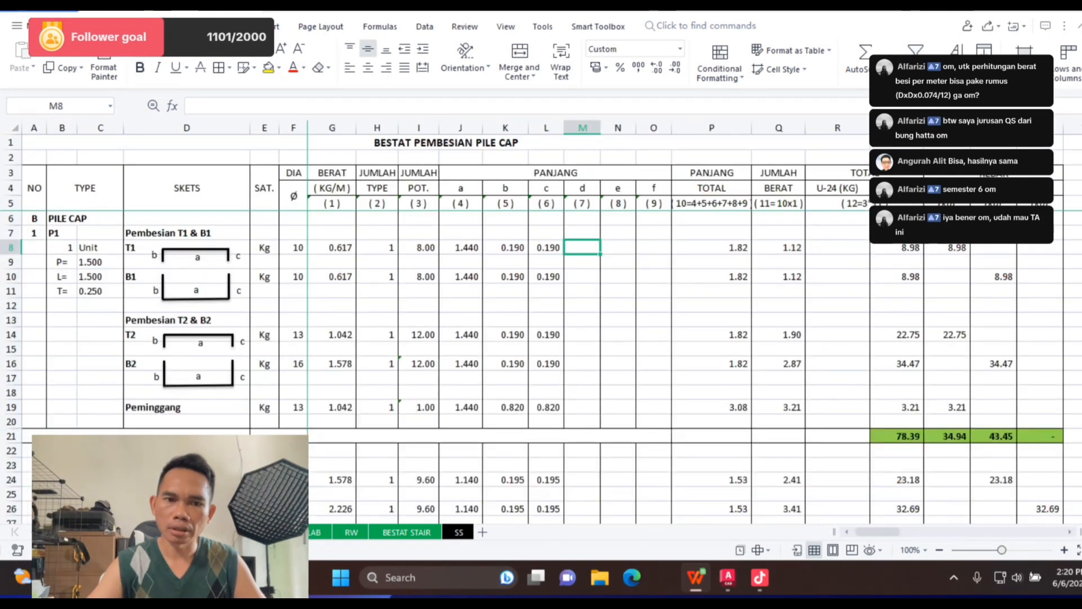
scroll(541, 366, "down", 20)
scroll(541, 367, "up", 20)
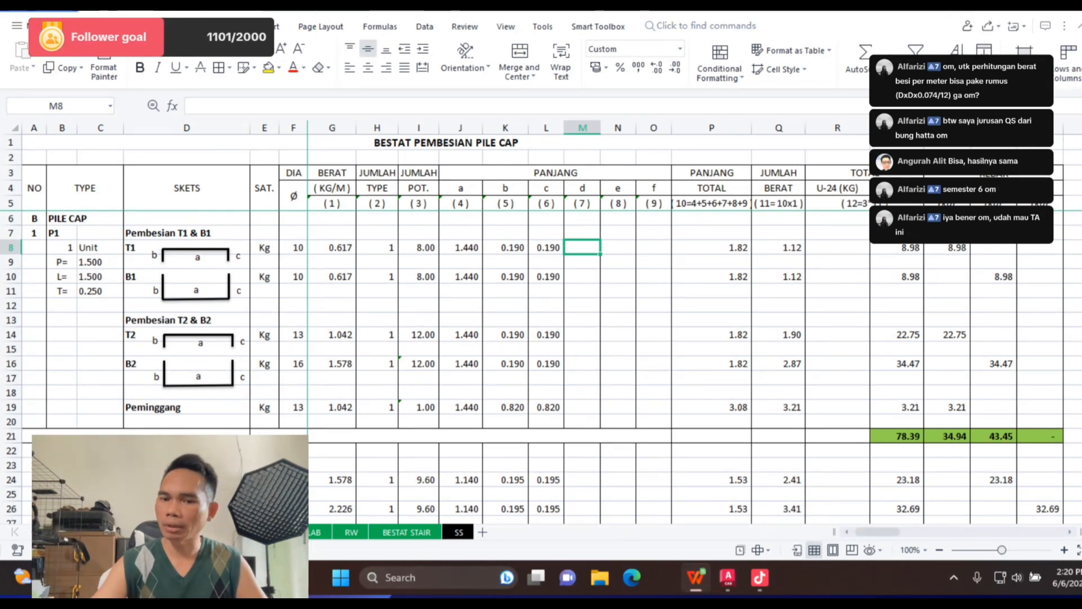
Step: Switch to AutoCAD and bring up the file selection for opening another drawing
left_click(727, 577)
scroll(458, 300, "down", 8)
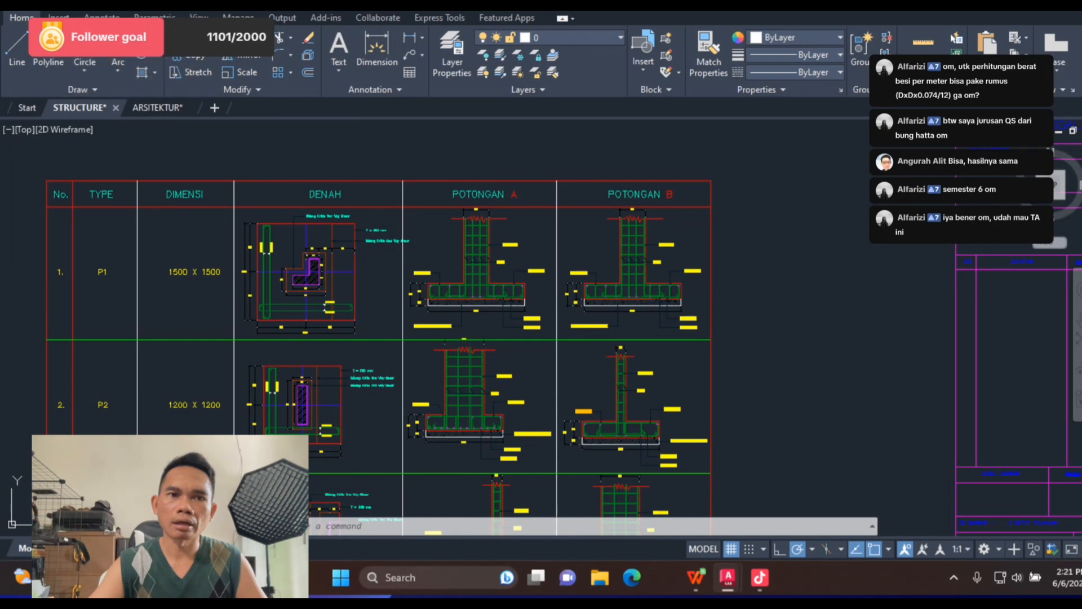
key("ctrl+o")
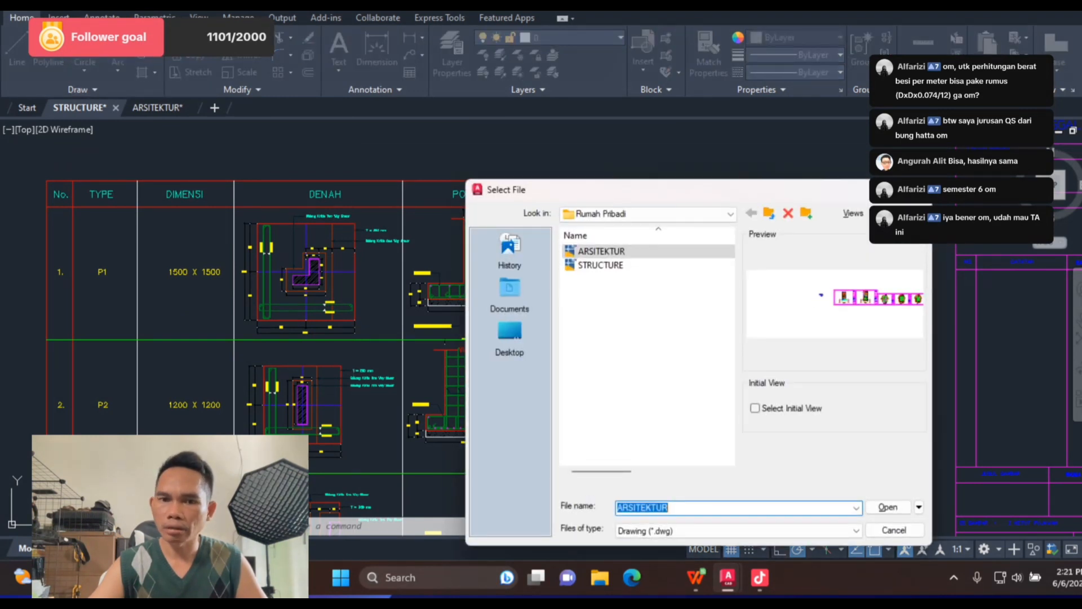
left_click(509, 293)
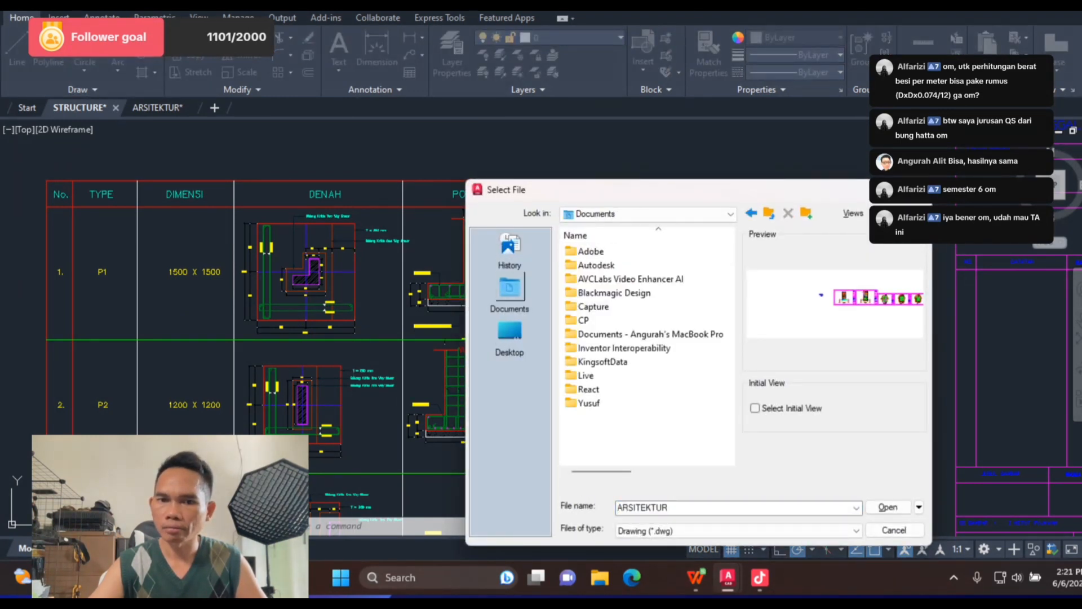
left_click(510, 335)
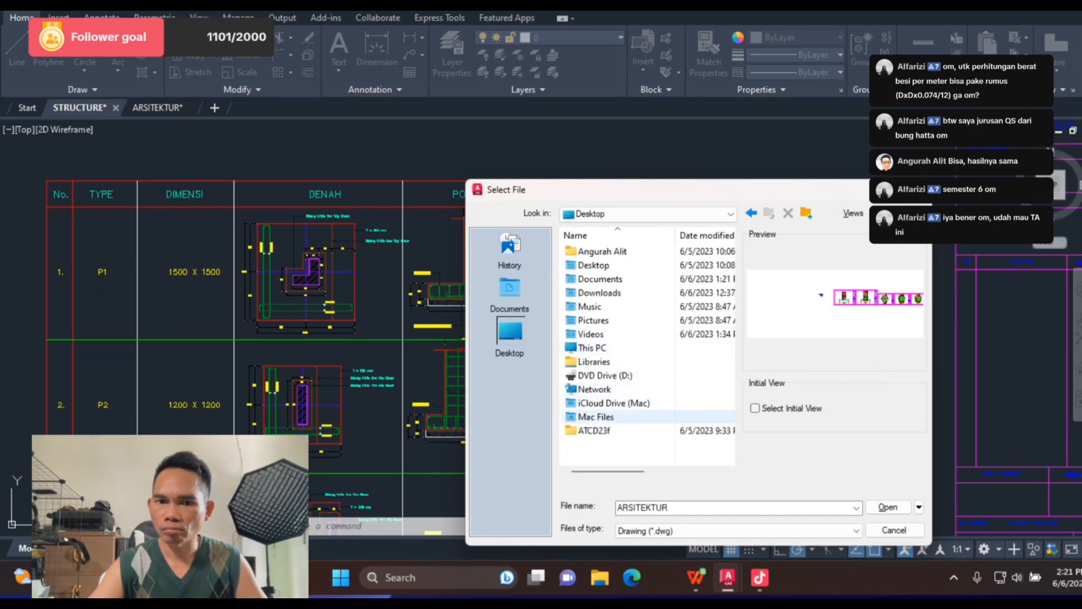
double_click(595, 417)
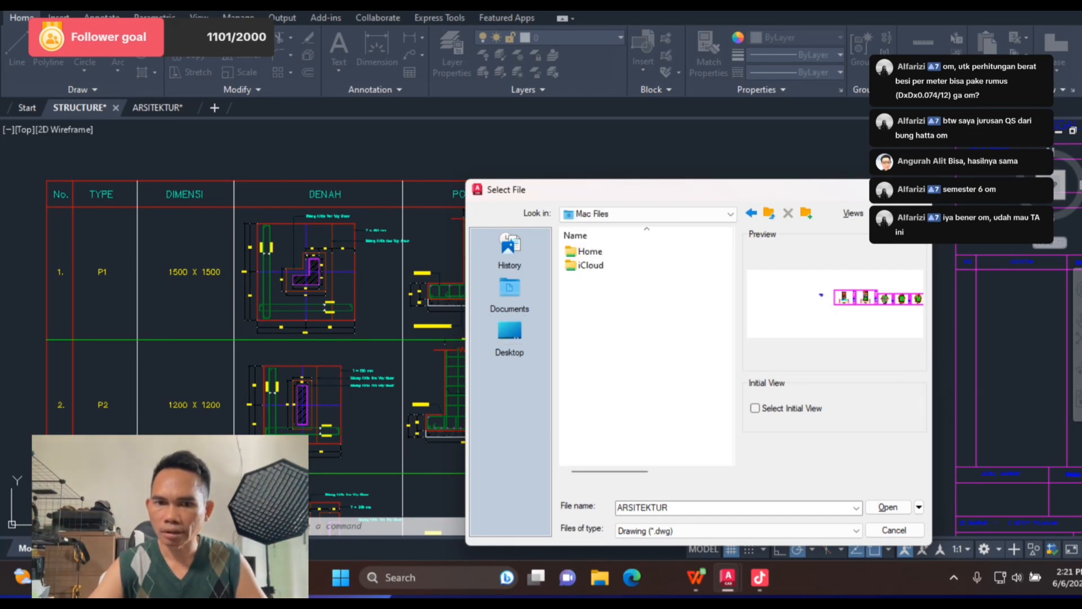
left_click(509, 292)
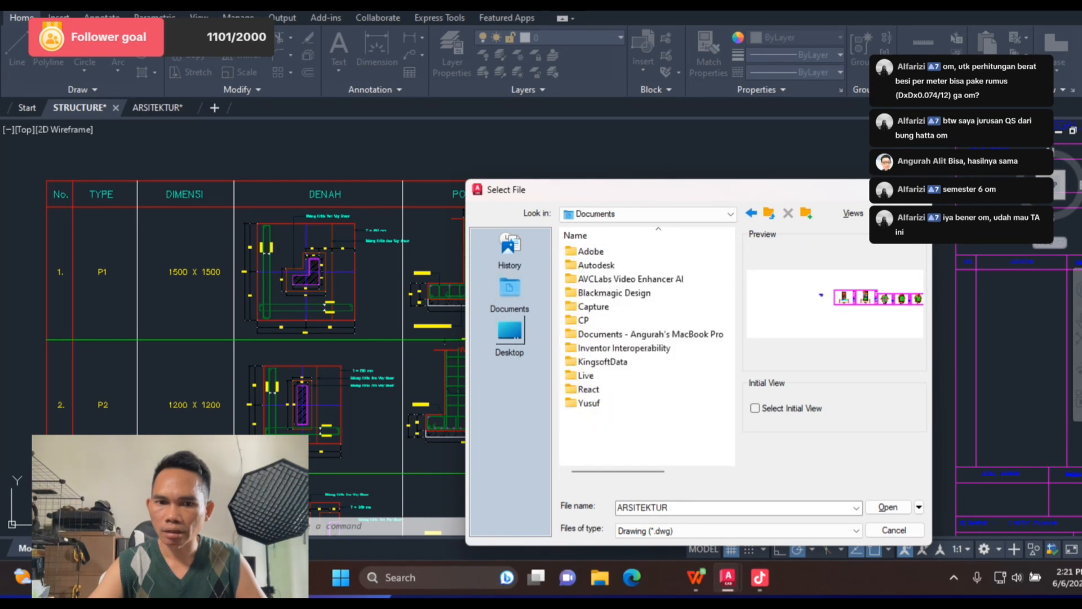
Step: Open the drawing STR.Moonraker 25 03 23 from the Moonraker project's Drawing folder on the SSD (X:) drive
left_click(510, 333)
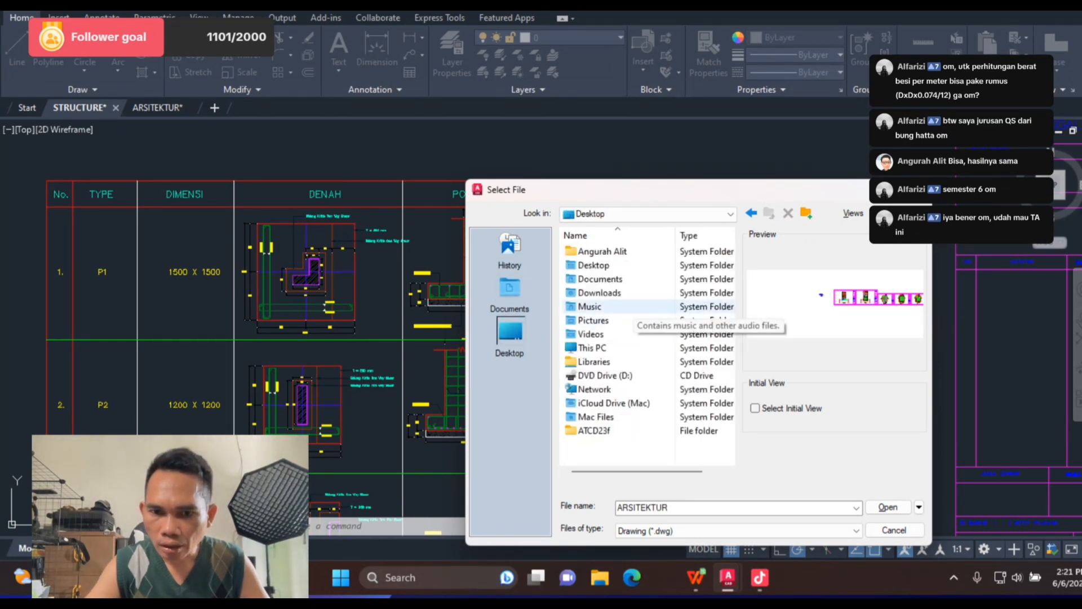
double_click(592, 348)
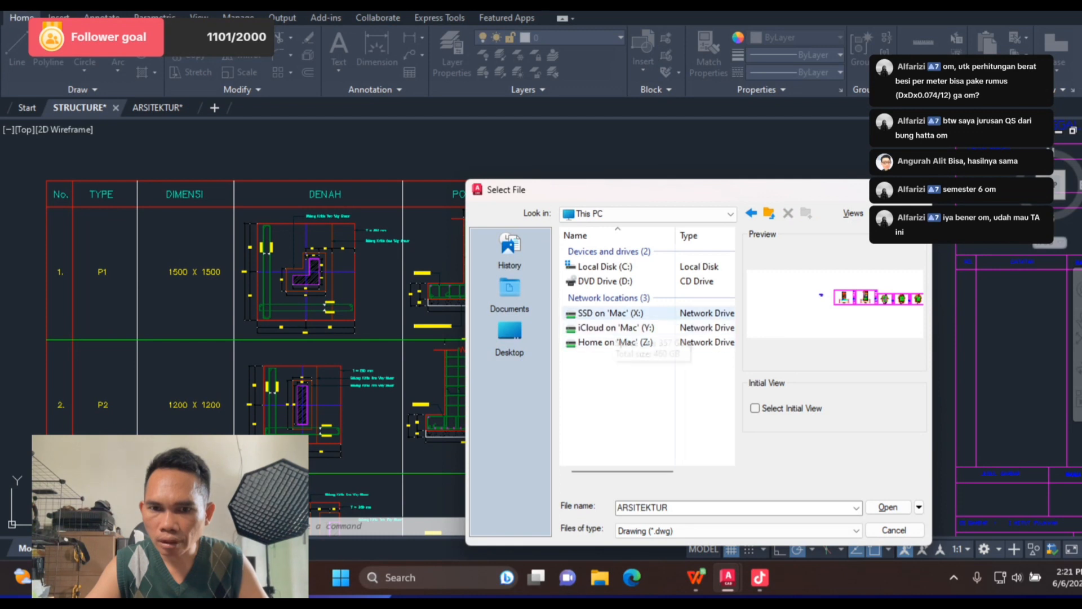
double_click(609, 313)
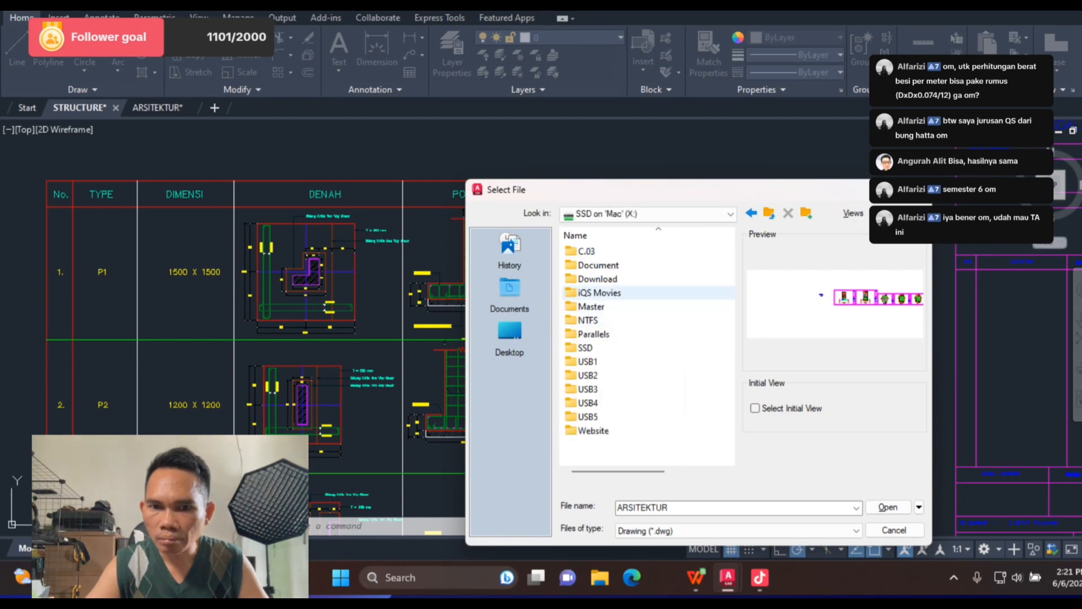
double_click(597, 264)
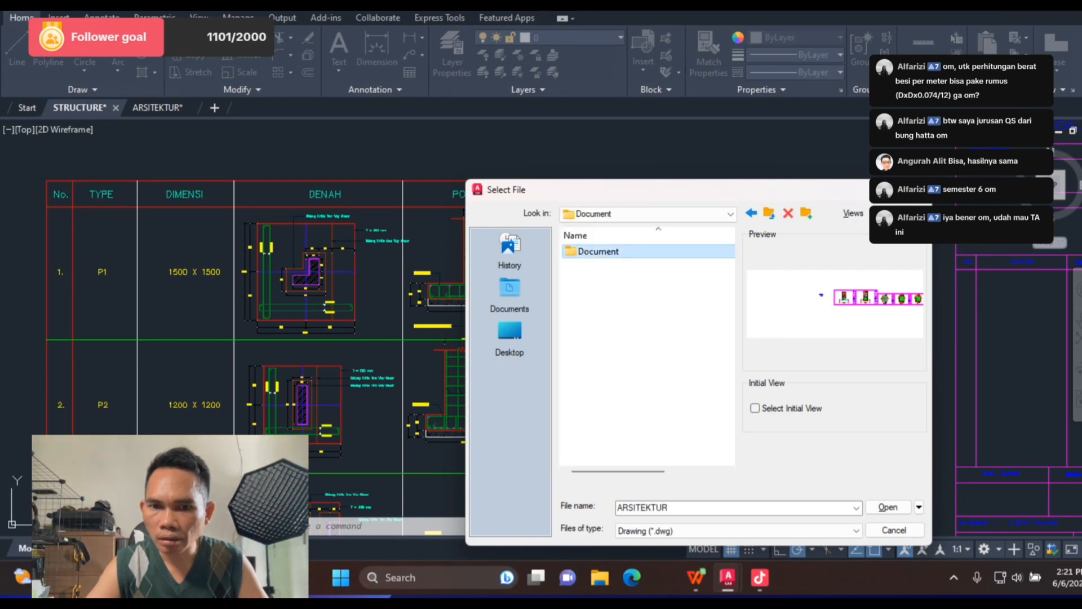
double_click(597, 250)
double_click(589, 279)
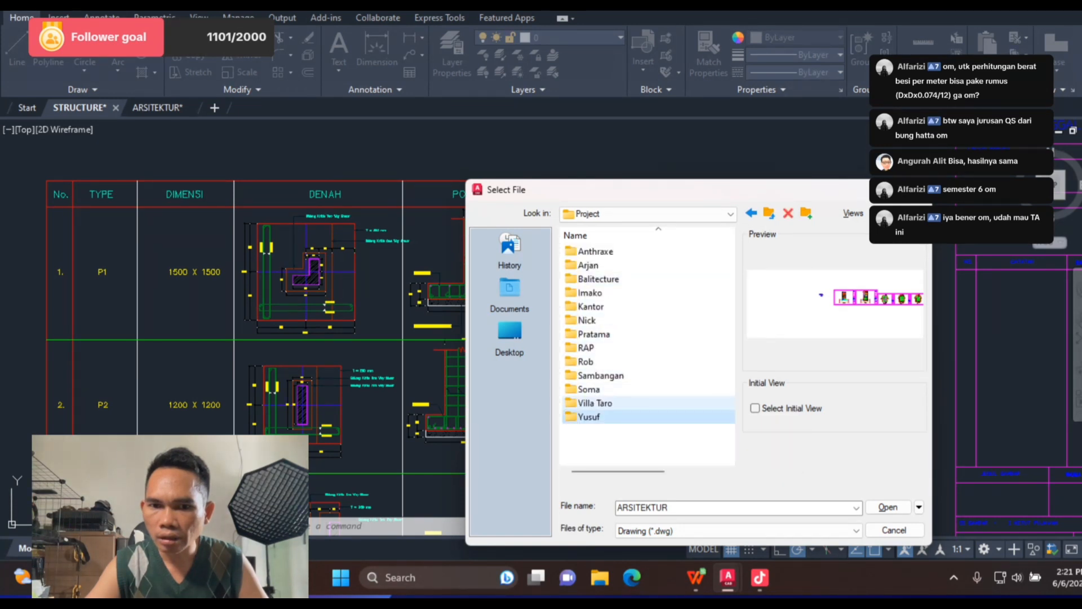
double_click(589, 416)
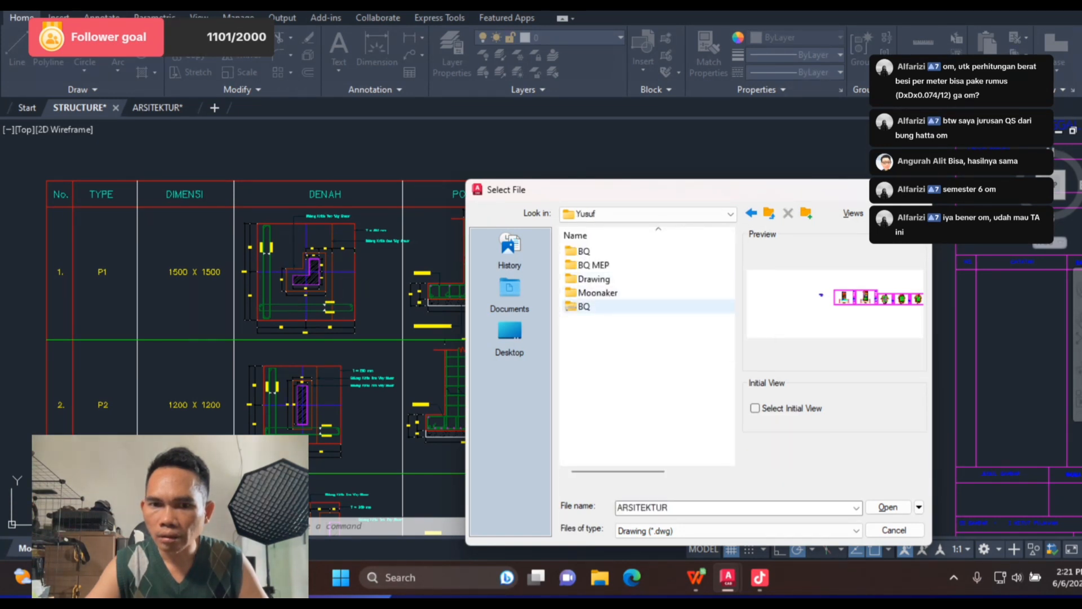
double_click(595, 292)
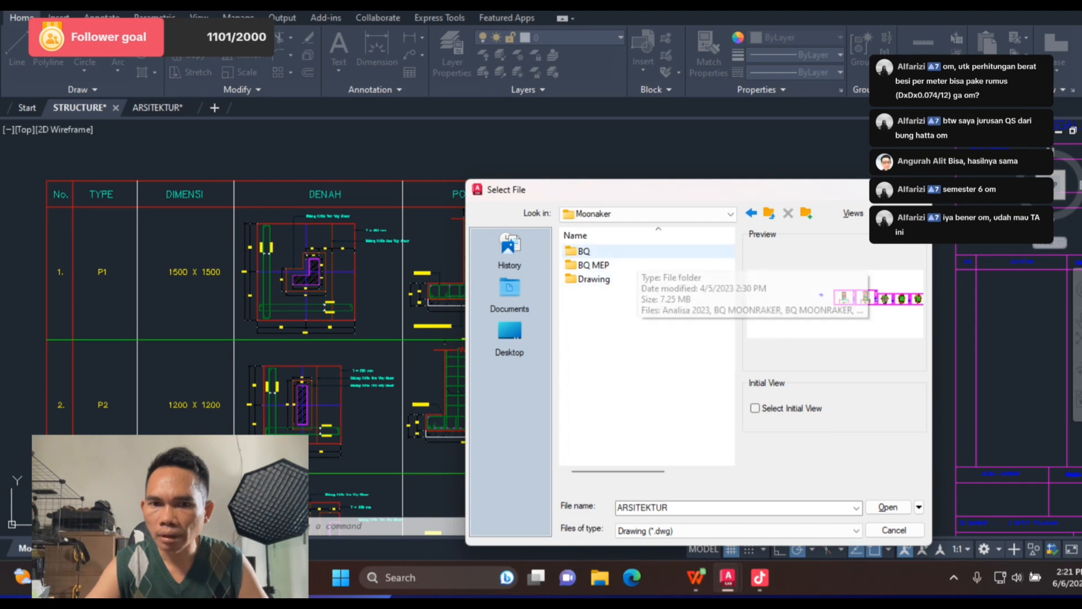
double_click(592, 278)
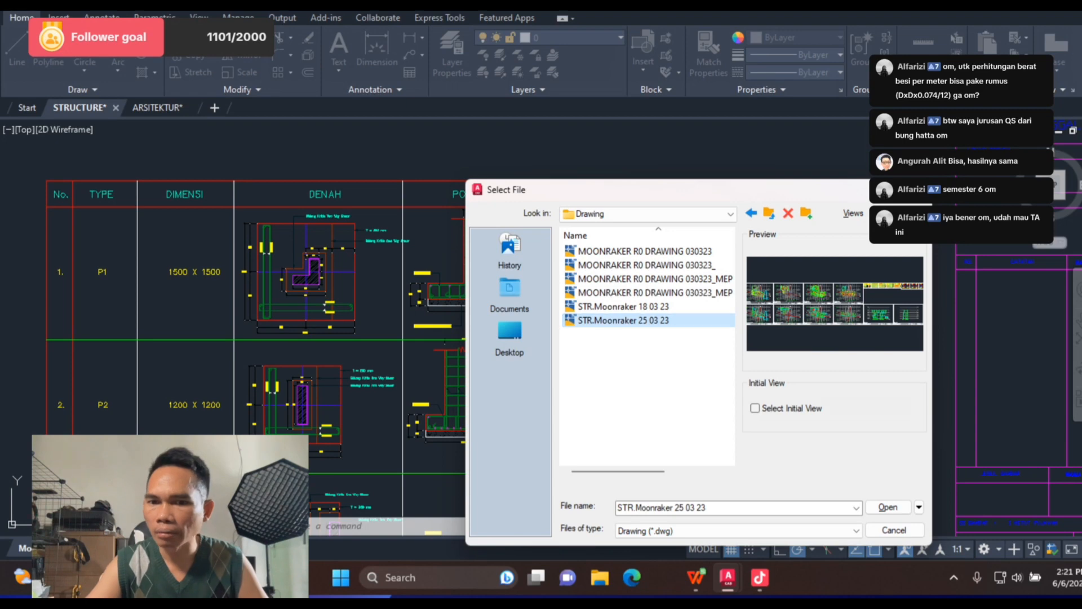
left_click(888, 507)
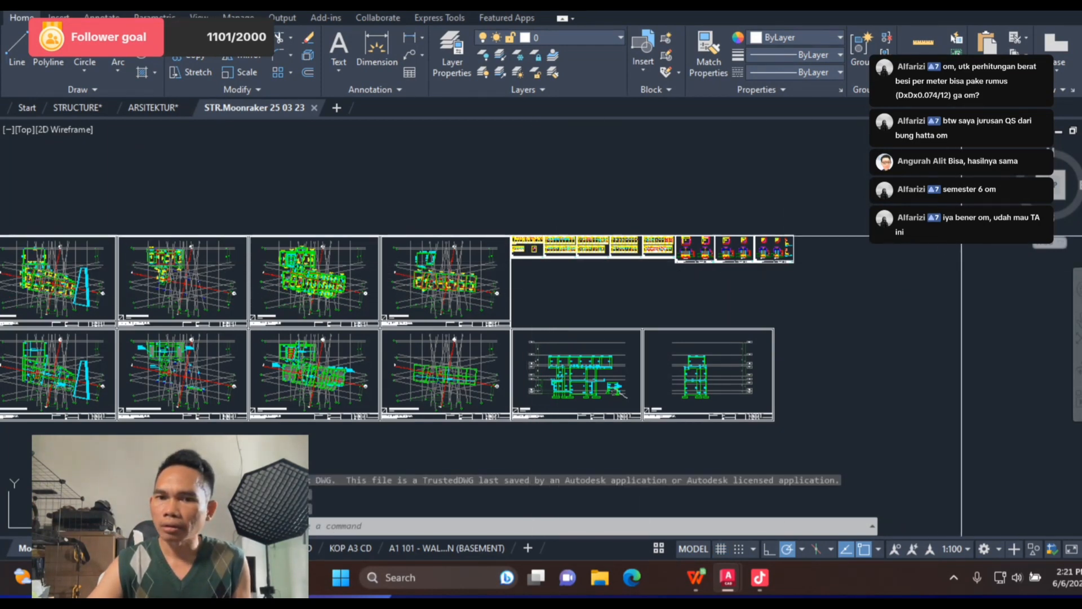
Step: Look through the Moonraker beam plans and column reinforcement sheets to find the foundation details
scroll(926, 229, "down", 2)
scroll(925, 230, "down", 3)
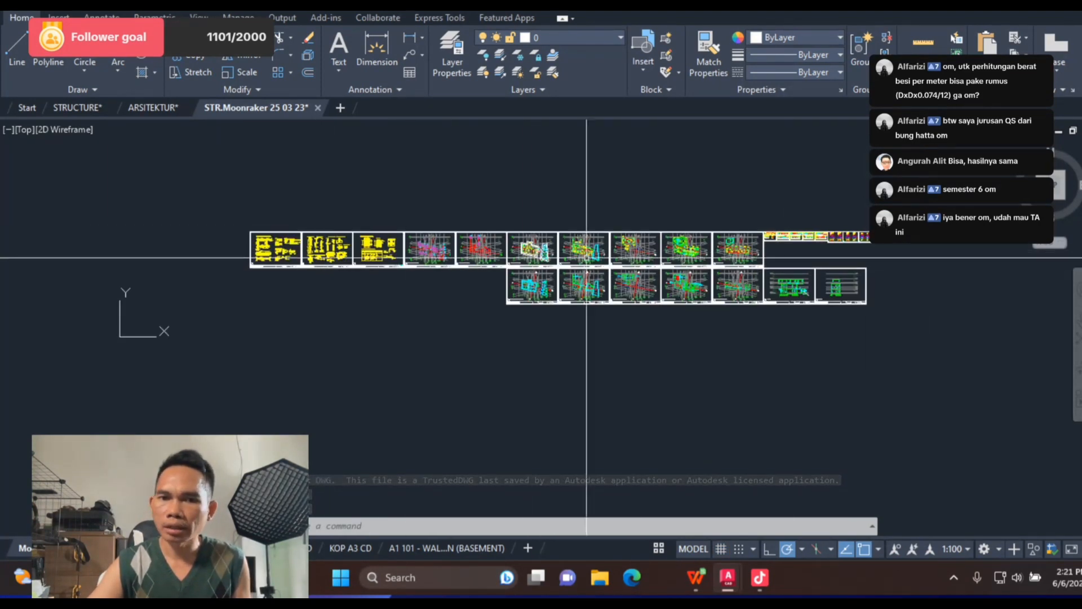
scroll(659, 248, "up", 5)
scroll(658, 248, "up", 5)
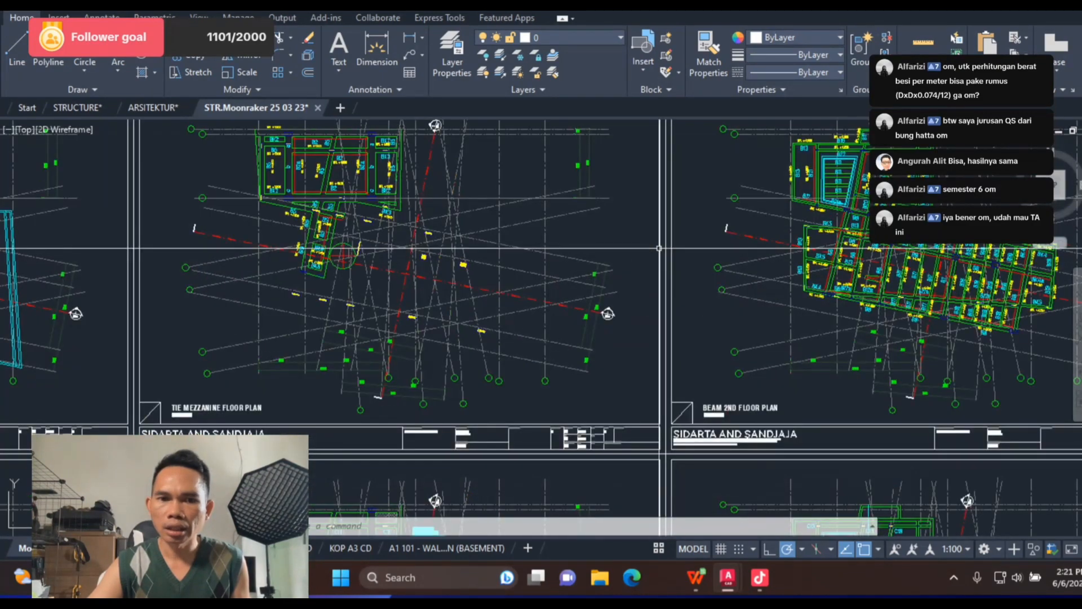
scroll(422, 237, "down", 5)
scroll(666, 229, "up", 5)
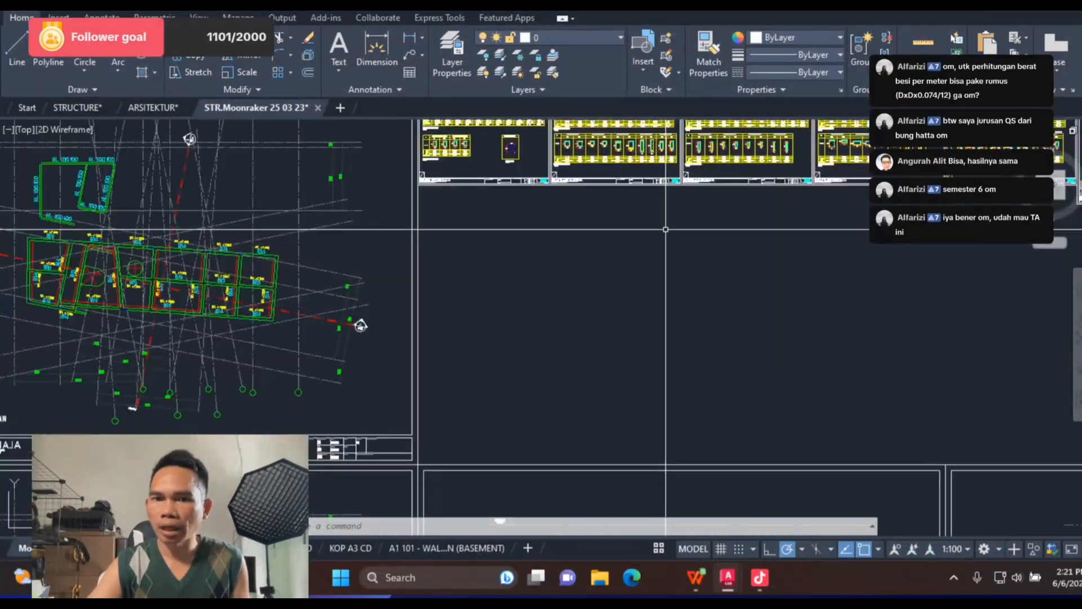
scroll(564, 243, "down", 3)
scroll(505, 254, "up", 4)
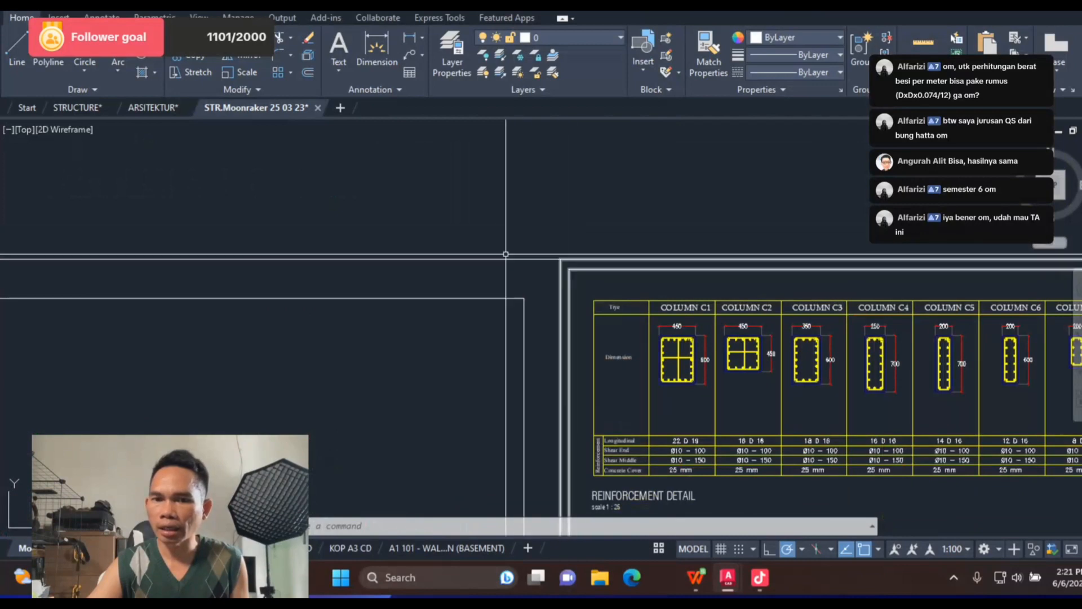
scroll(505, 254, "down", 3)
scroll(732, 310, "down", 2)
scroll(843, 338, "up", 4)
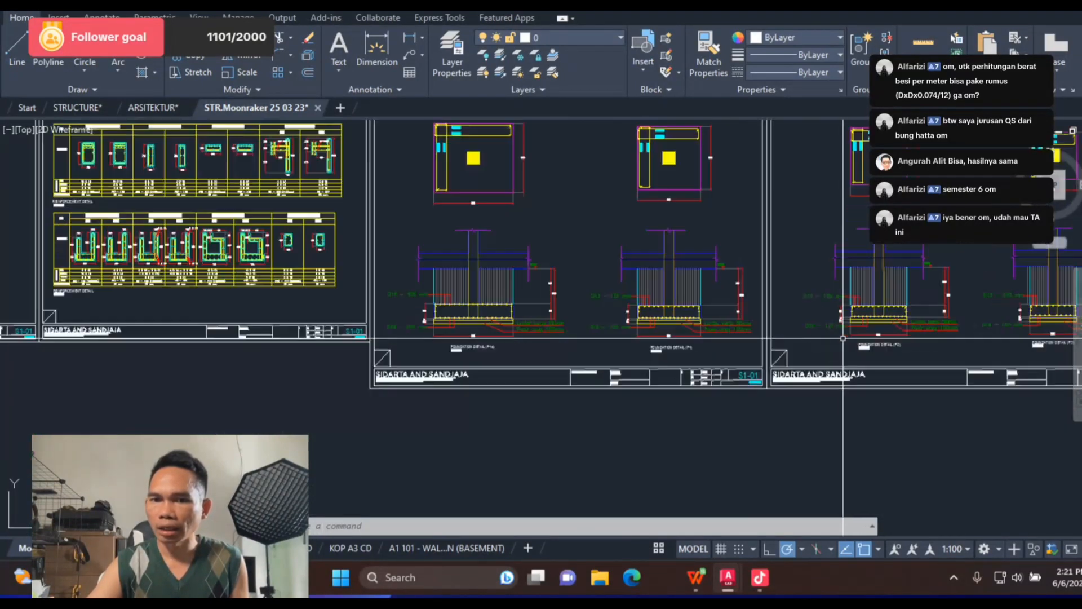
Step: Examine the reinforcement layout and bent bar ends at the corners of foundation detail P1a
scroll(843, 338, "up", 2)
scroll(698, 307, "up", 5)
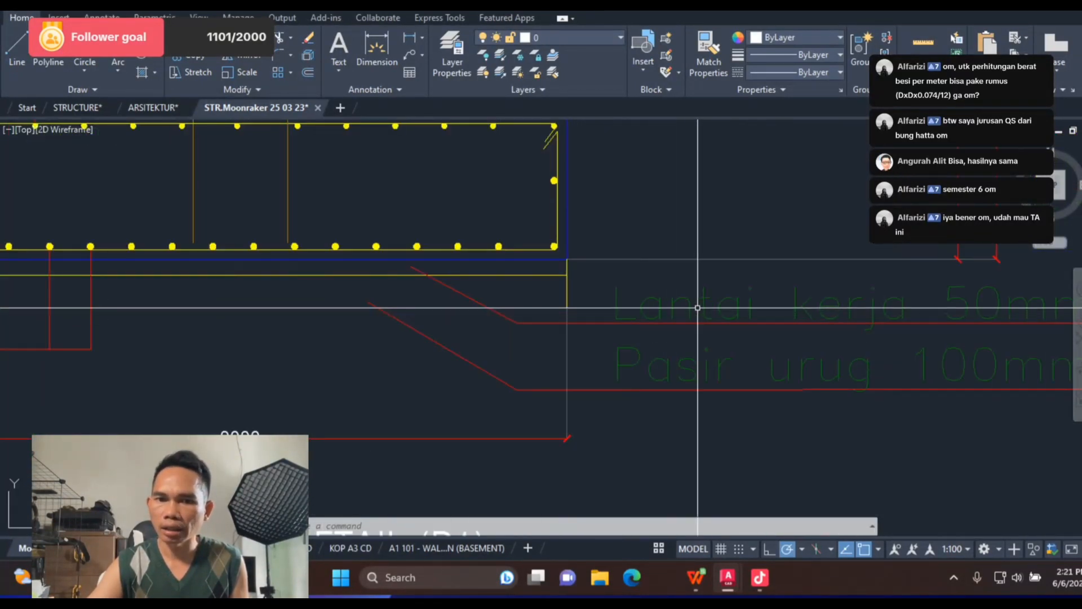
scroll(697, 308, "down", 4)
scroll(532, 337, "up", 4)
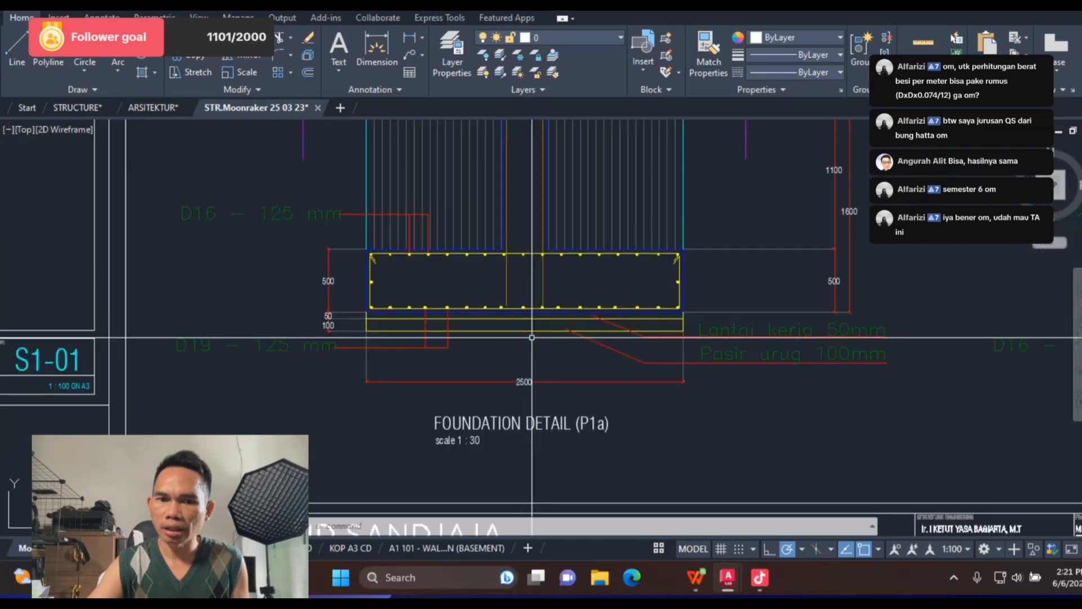
scroll(532, 337, "up", 4)
scroll(324, 292, "down", 2)
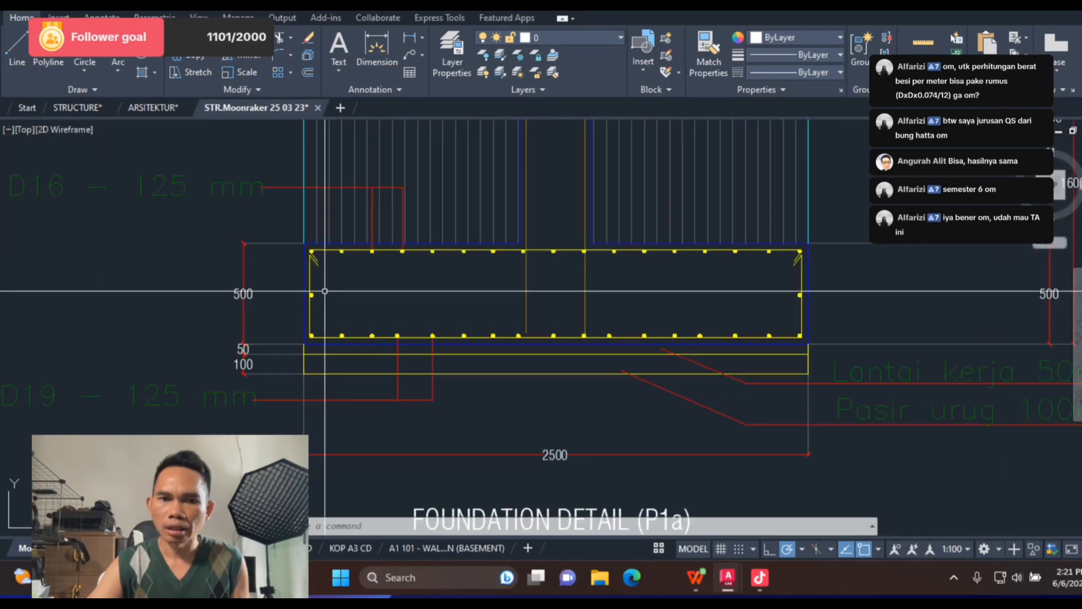
scroll(307, 265, "up", 5)
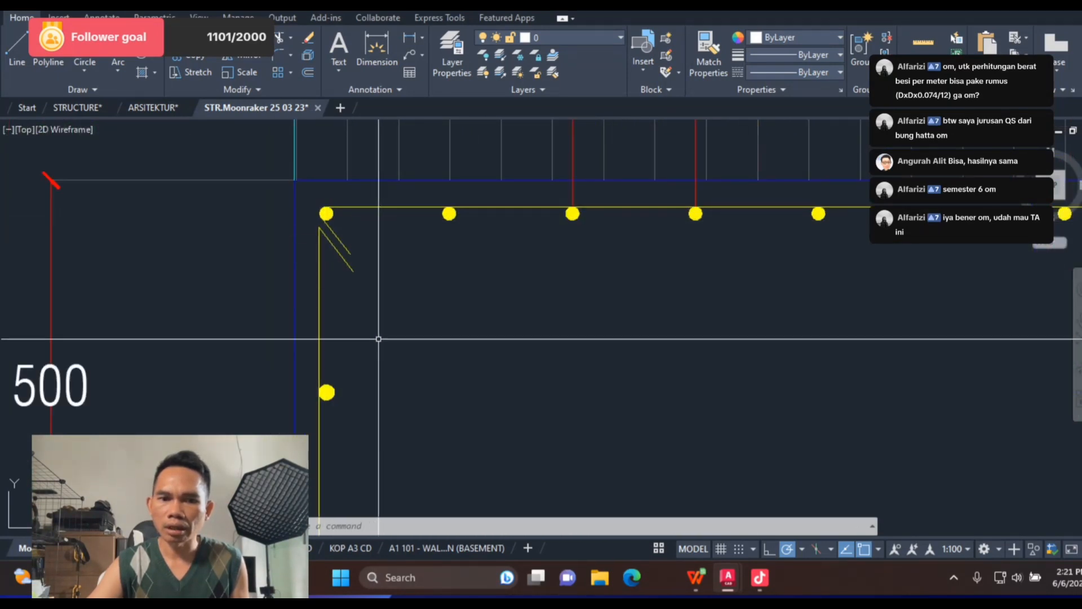
Step: Compare the foundation sections P1a and P1 and their reinforcement notes
scroll(379, 339, "down", 8)
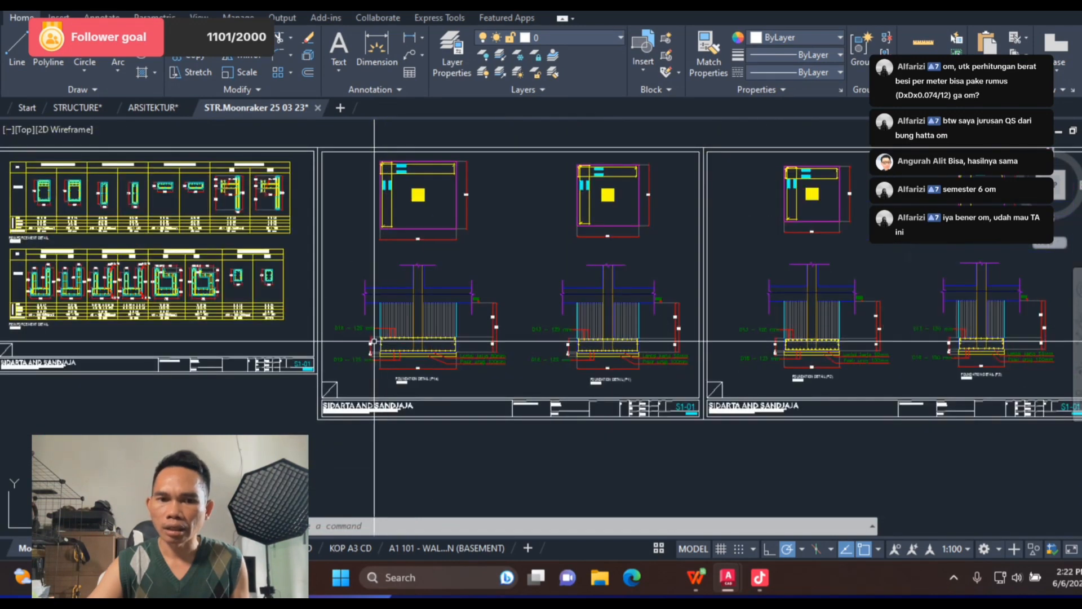
scroll(374, 341, "up", 5)
scroll(396, 338, "down", 4)
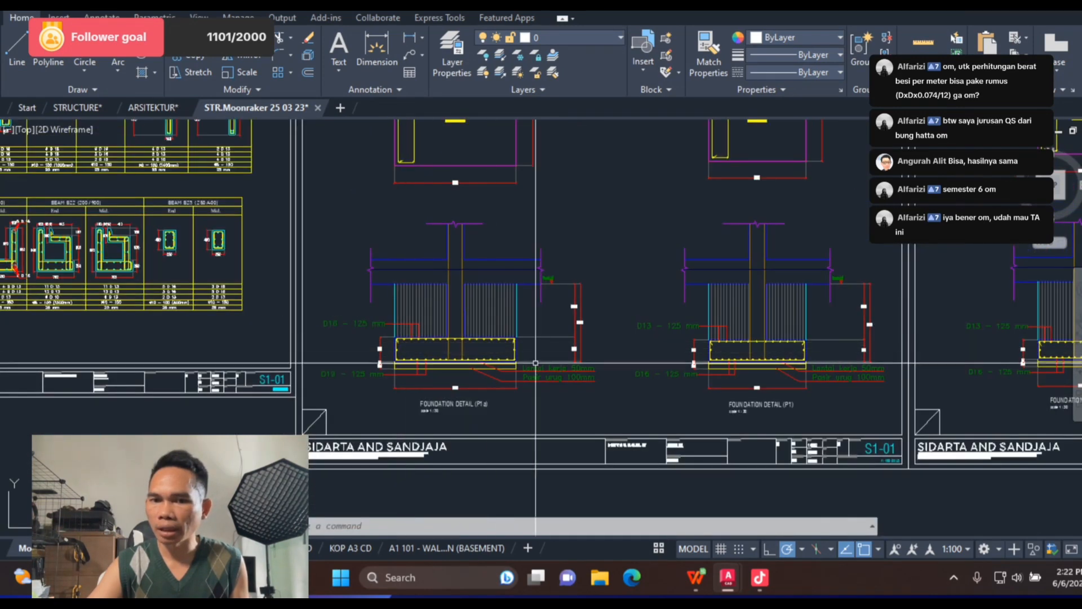
scroll(651, 271, "up", 2)
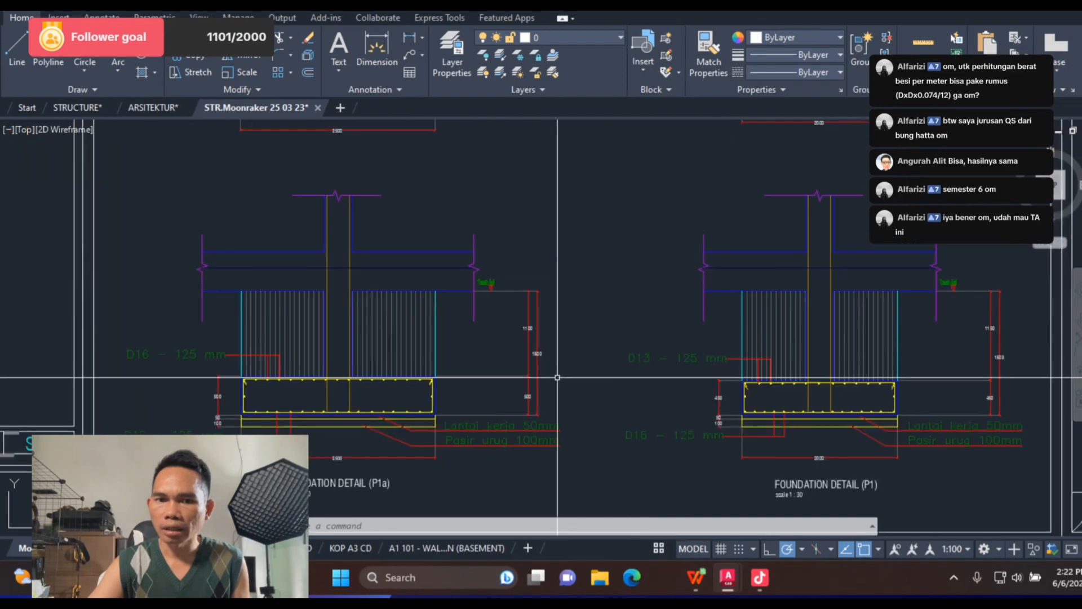
Step: Look through the Moonraker foundation and standard detail sheets to find the Tilted Hook detail and its minimum hook length
scroll(557, 377, "up", 2)
scroll(721, 366, "down", 6)
scroll(685, 308, "up", 7)
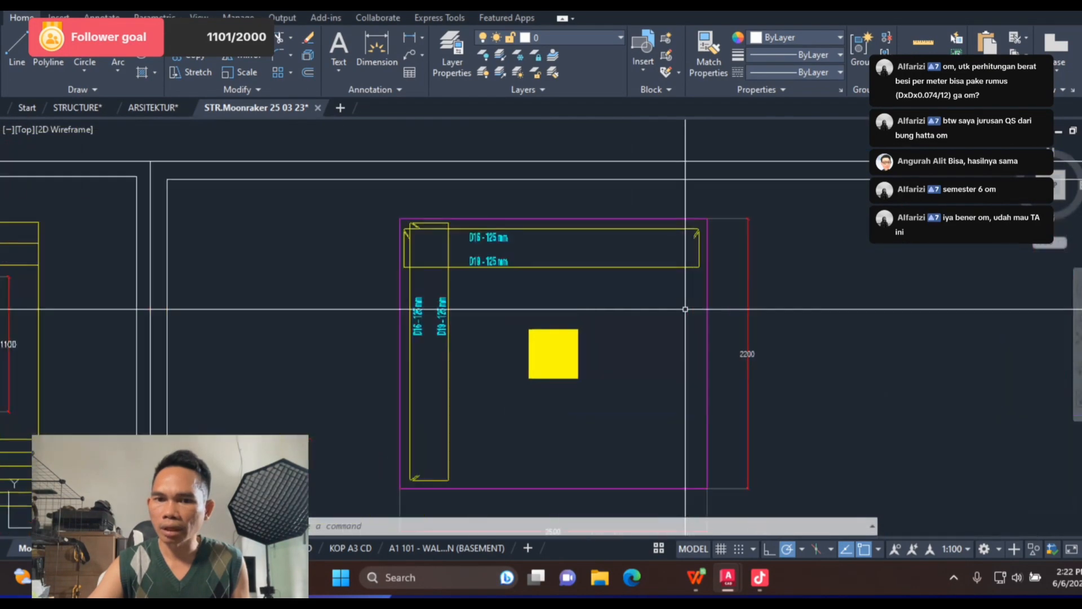
scroll(686, 309, "down", 10)
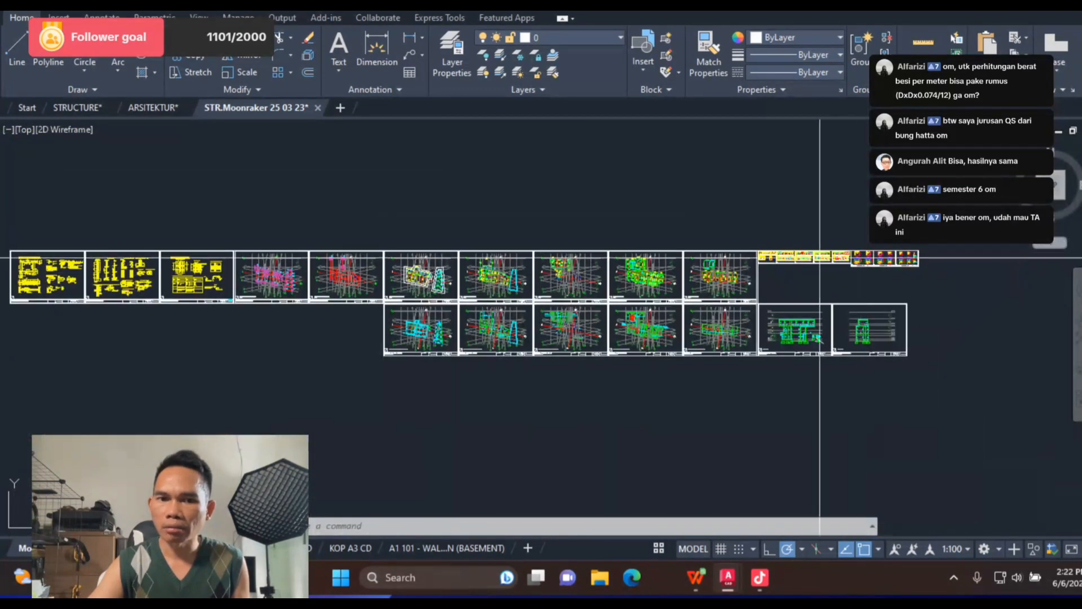
left_click_drag(31, 324, 277, 326)
scroll(272, 289, "up", 8)
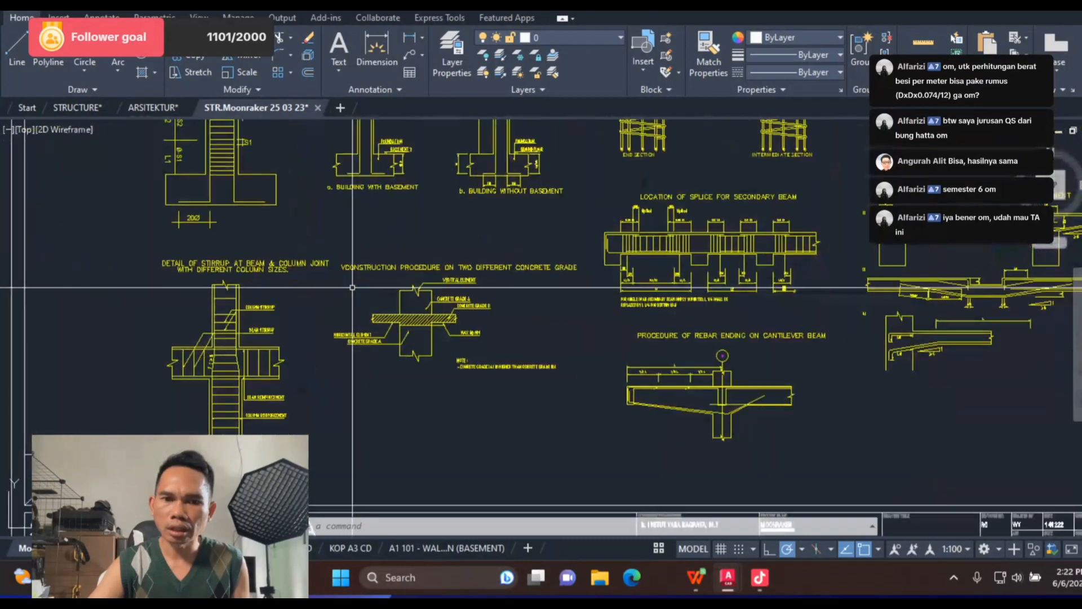
scroll(352, 287, "up", 2)
scroll(451, 299, "down", 5)
scroll(537, 311, "up", 6)
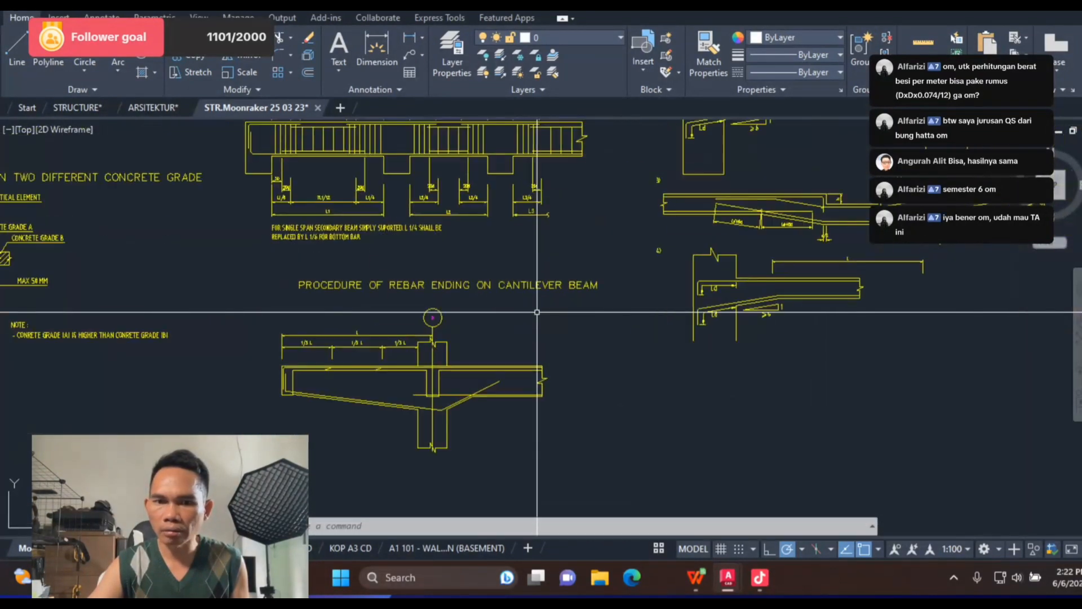
scroll(537, 311, "down", 5)
left_click_drag(586, 348, 58, 310)
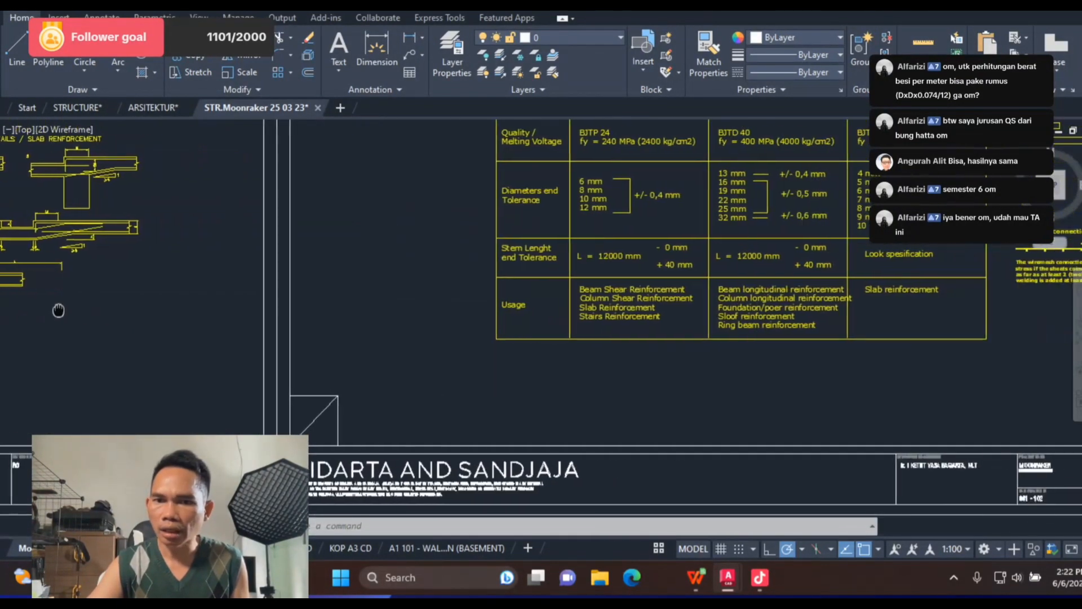
left_click_drag(503, 328, 136, 450)
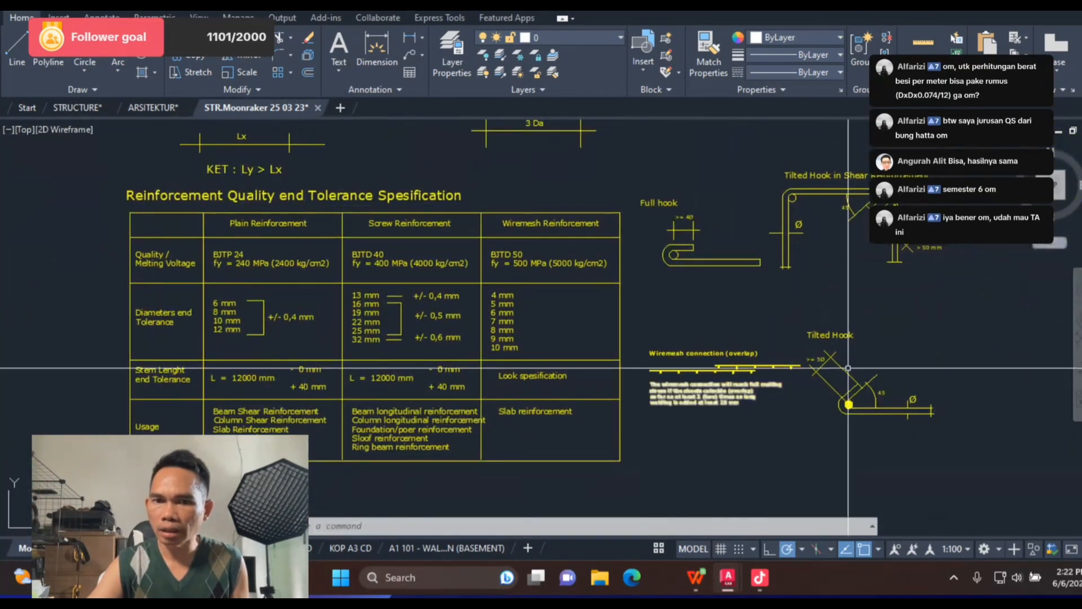
scroll(848, 368, "up", 5)
scroll(309, 329, "down", 2)
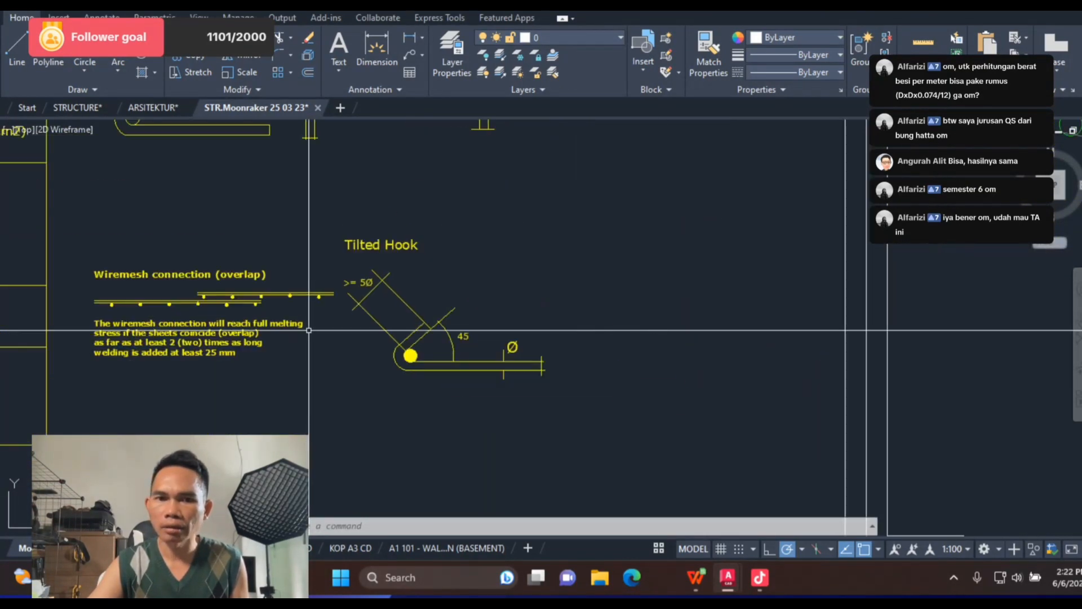
scroll(359, 311, "up", 2)
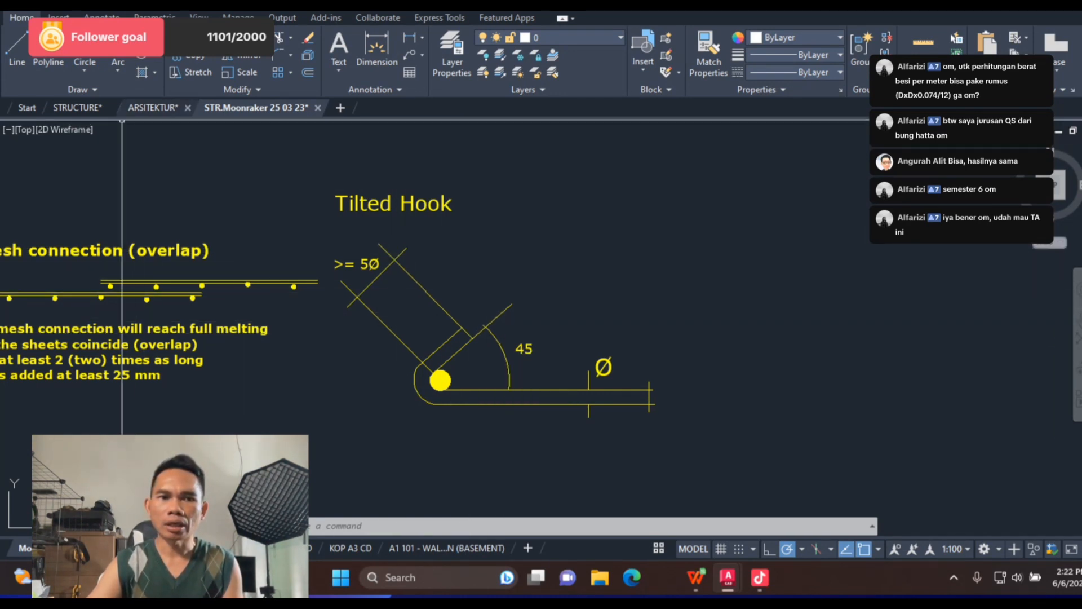
Step: Return to the STRUCTURE drawing and examine the bent bar end at the lower corner of the P1 footing section
left_click(77, 107)
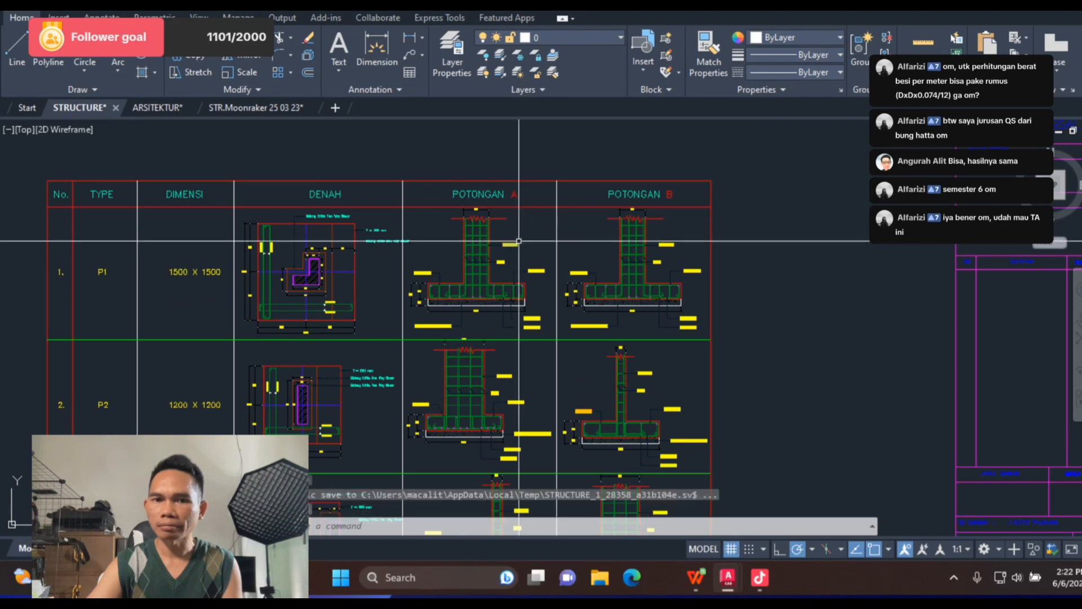
scroll(465, 318, "up", 10)
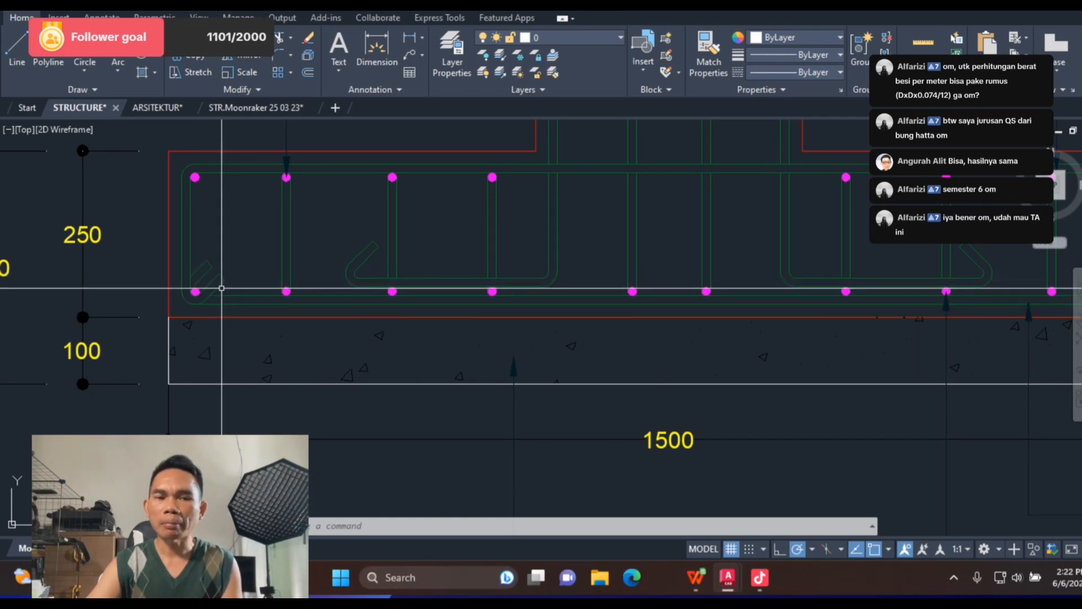
scroll(227, 287, "up", 5)
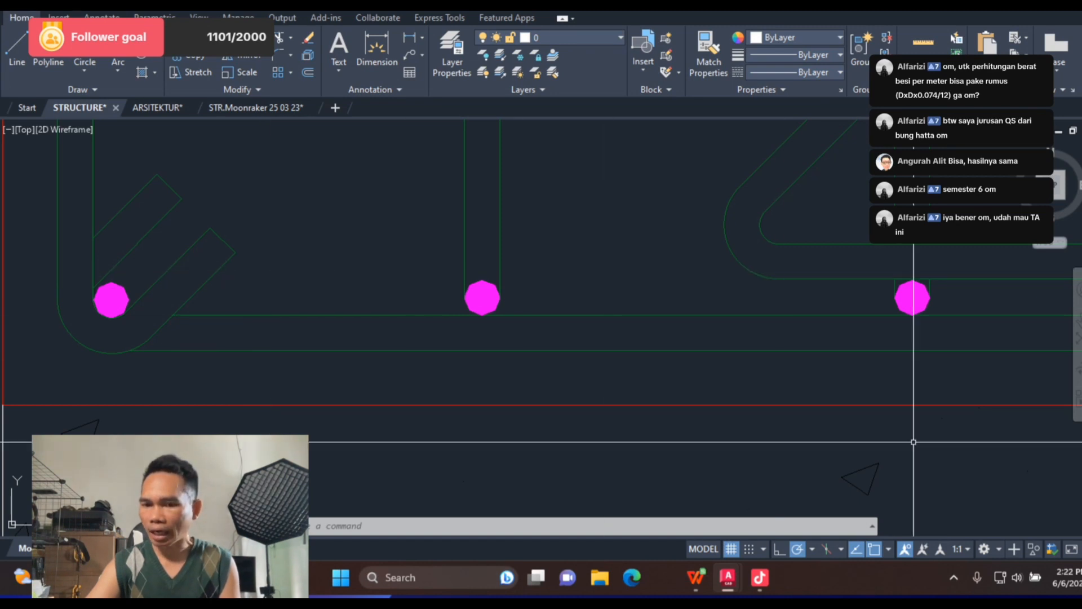
Step: Switch to the pile cap spreadsheet and set P1's T1 length d in M8 to =(5*F8)/1000
key("alt+Tab")
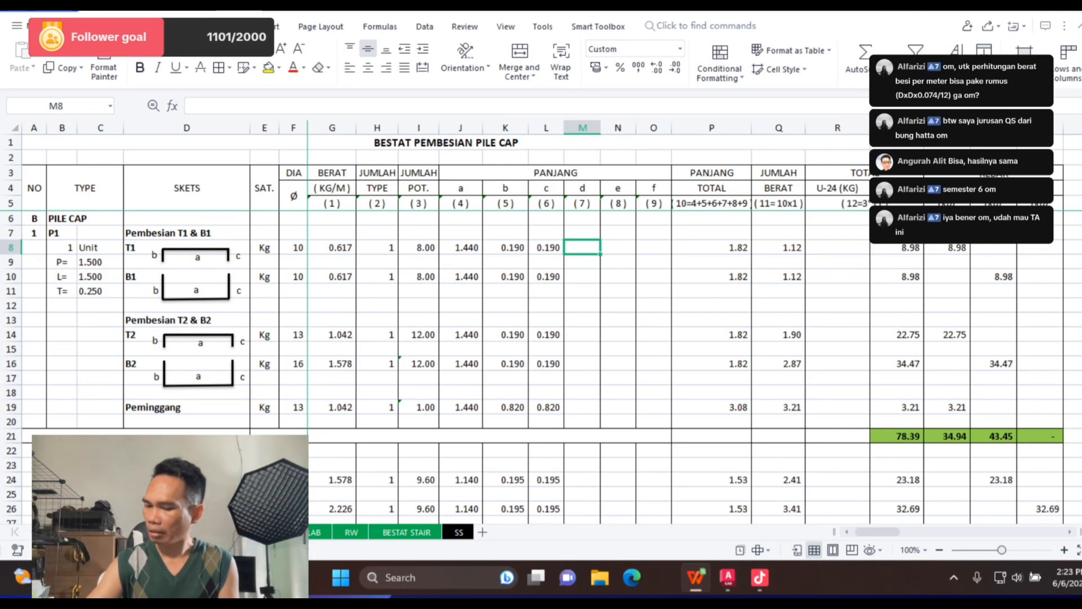
type("+5*")
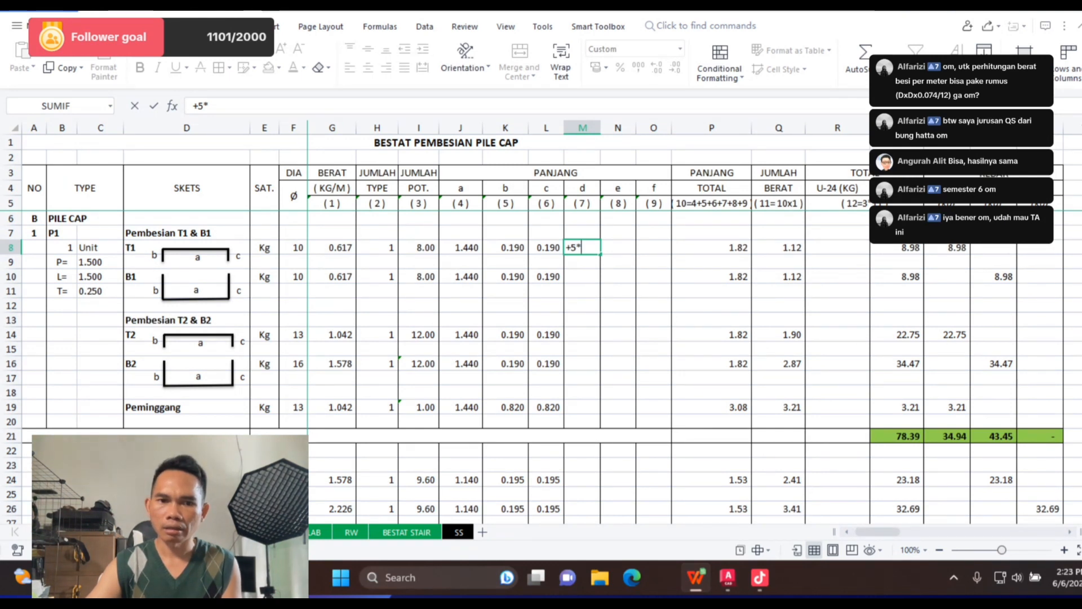
left_click(294, 247)
key("Return")
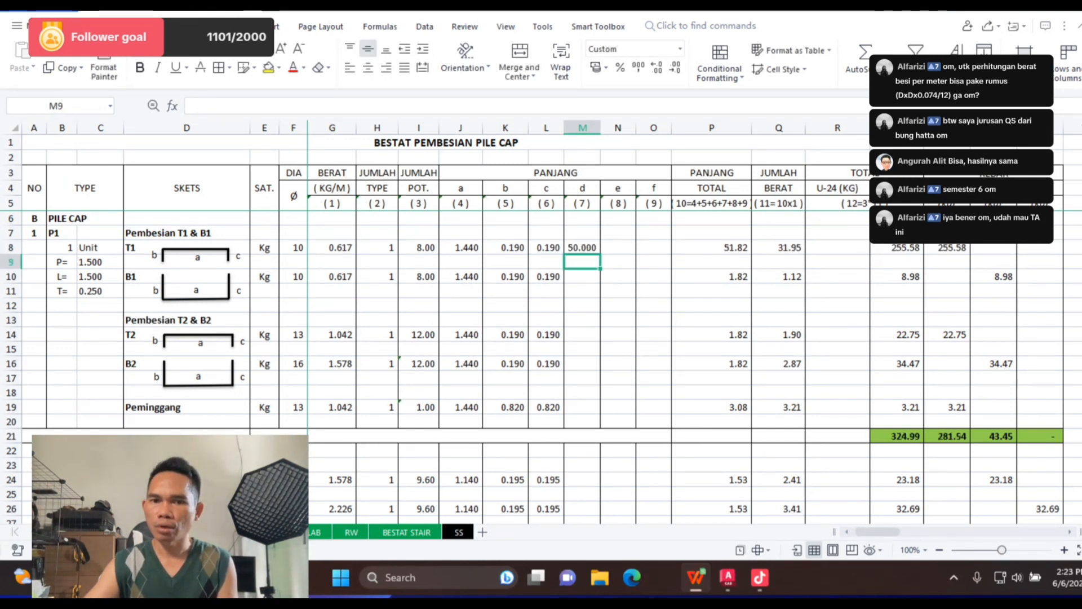
left_click(582, 248)
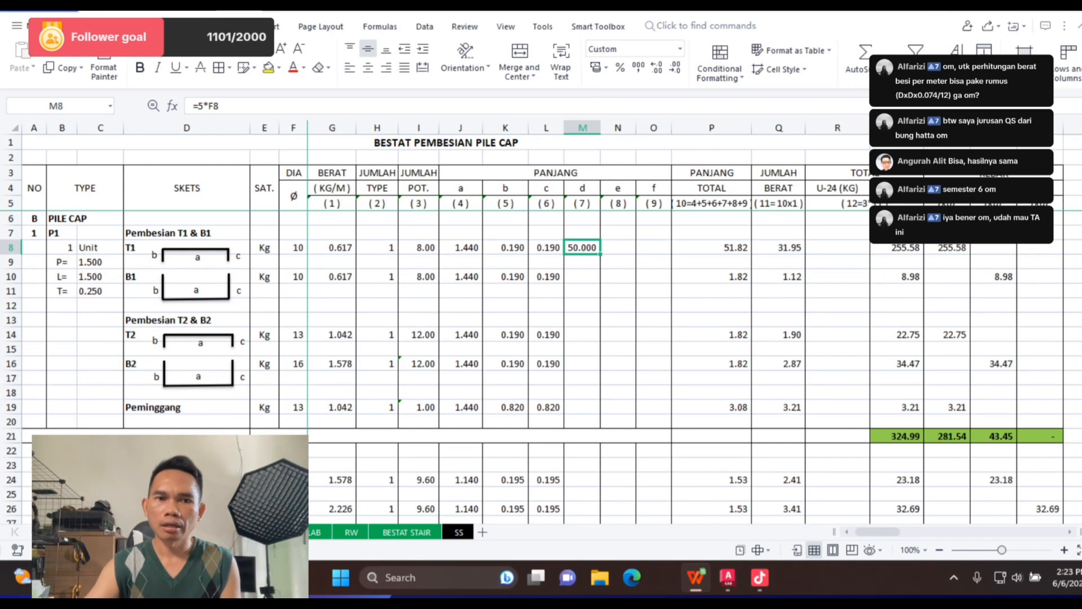
left_click(197, 106)
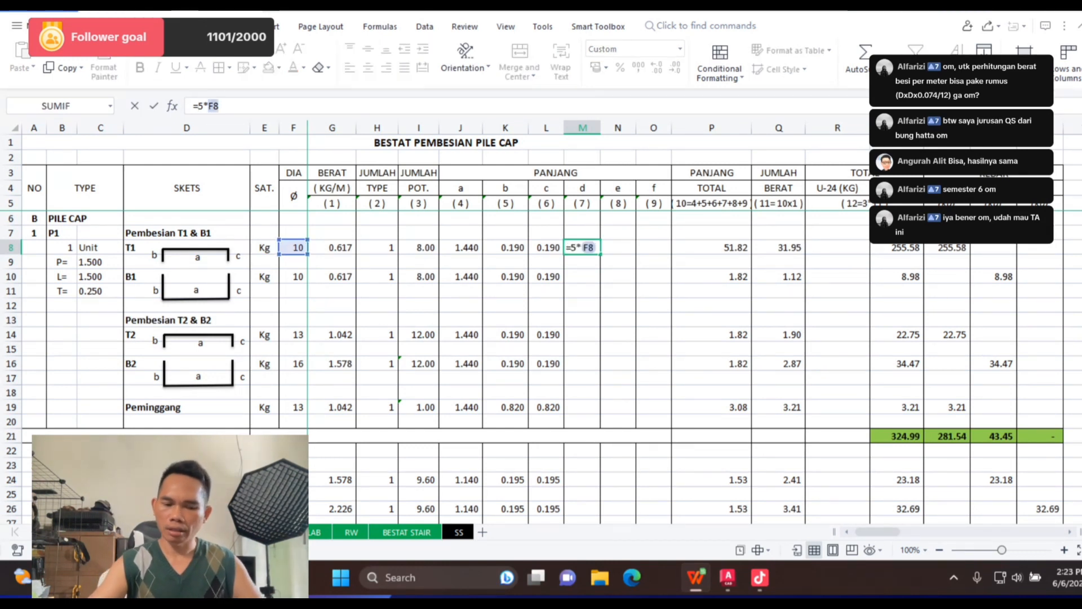
type("(5*F8")
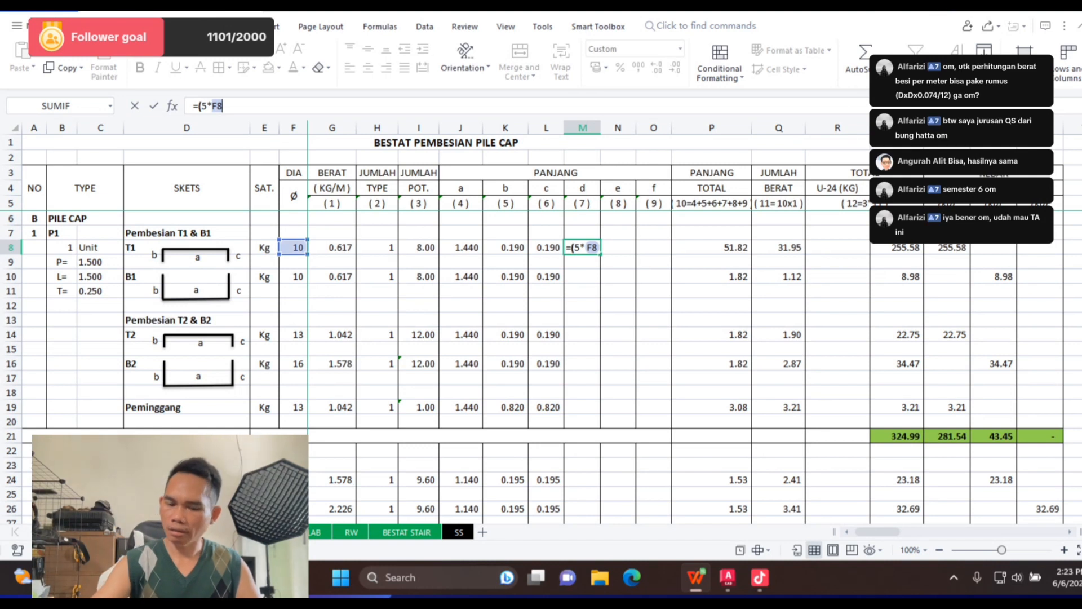
type(")100")
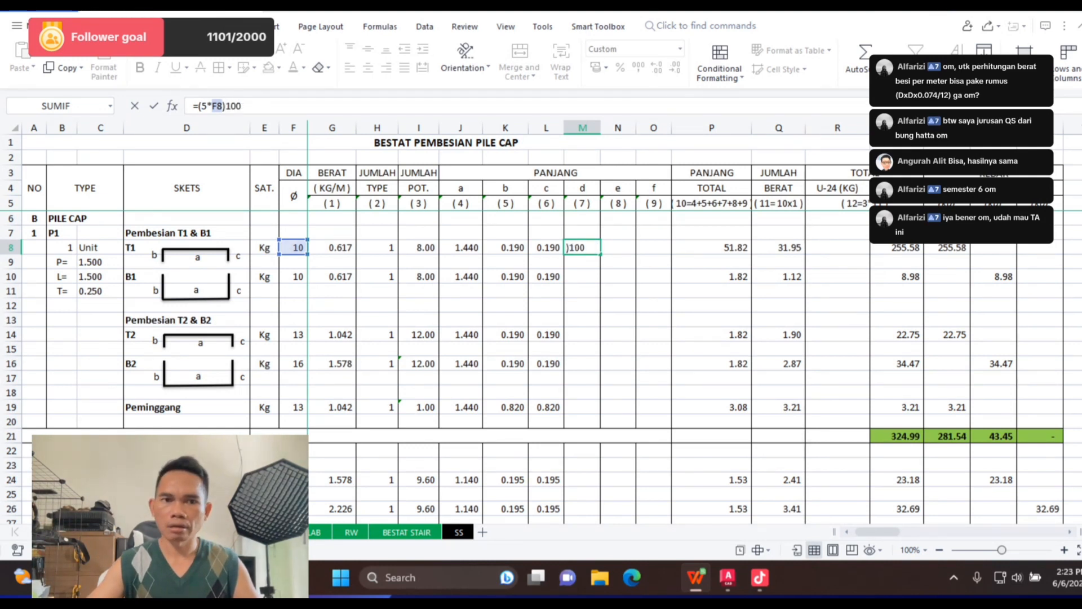
type("0")
key("Return")
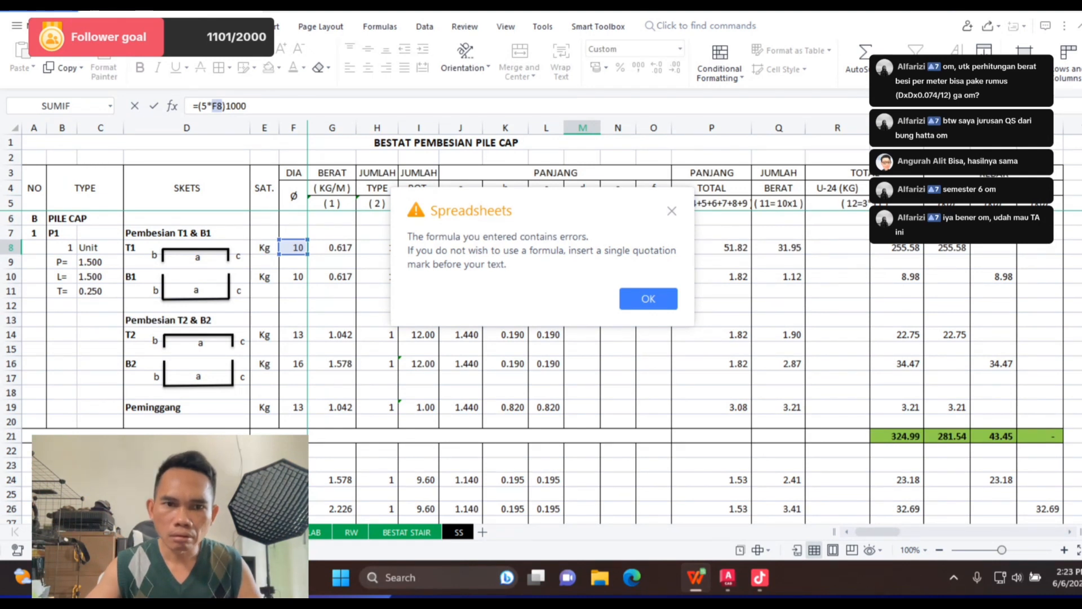
key("Return")
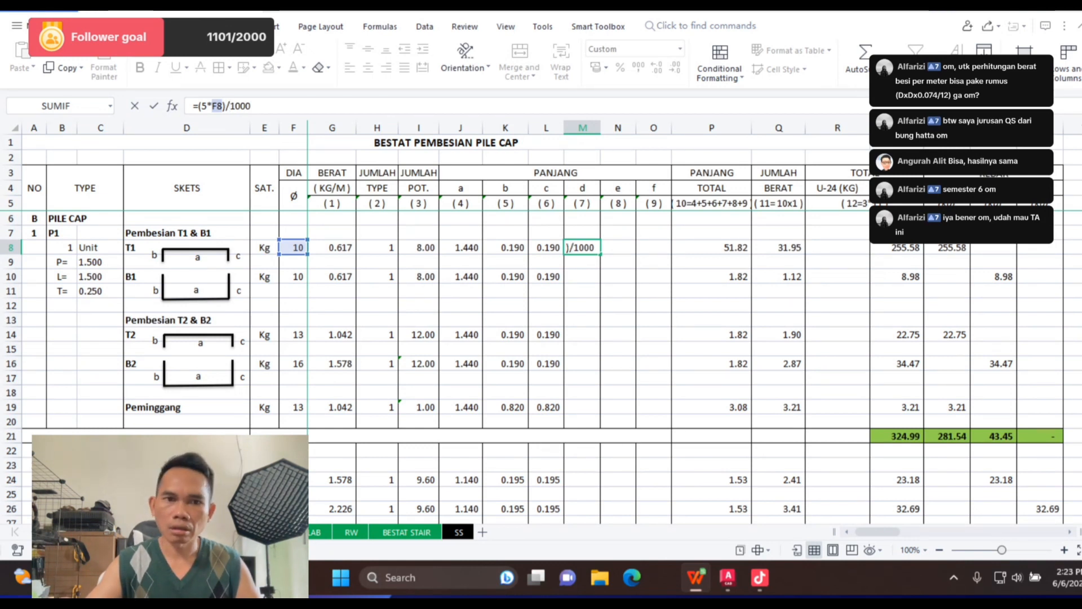
key("Return")
Step: Copy the T1 length d formula from M8 to B1's length d in M10
key("Up")
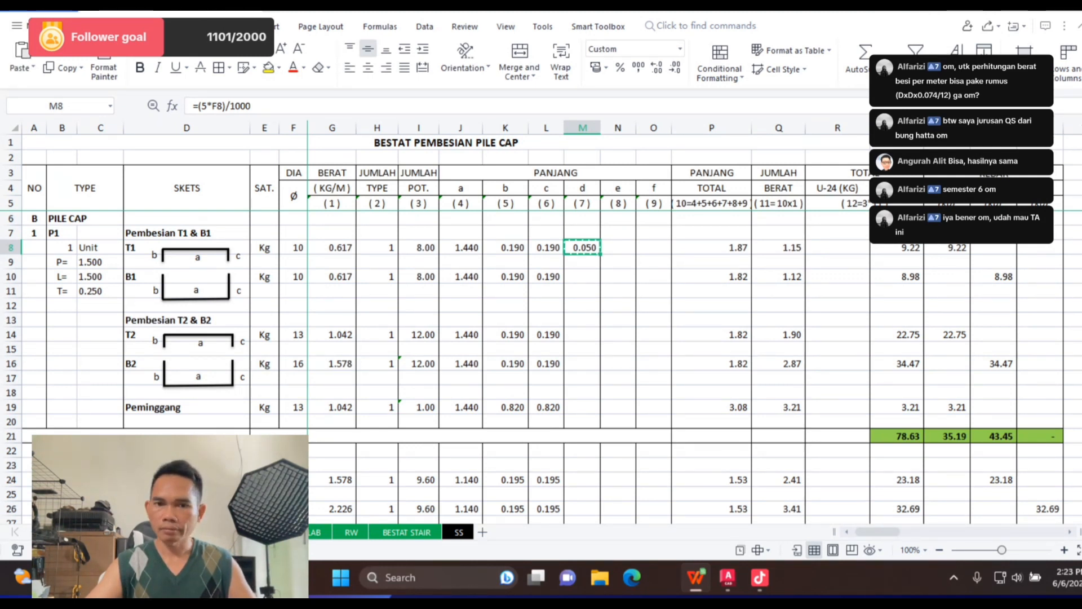
key("Down")
key("Down")
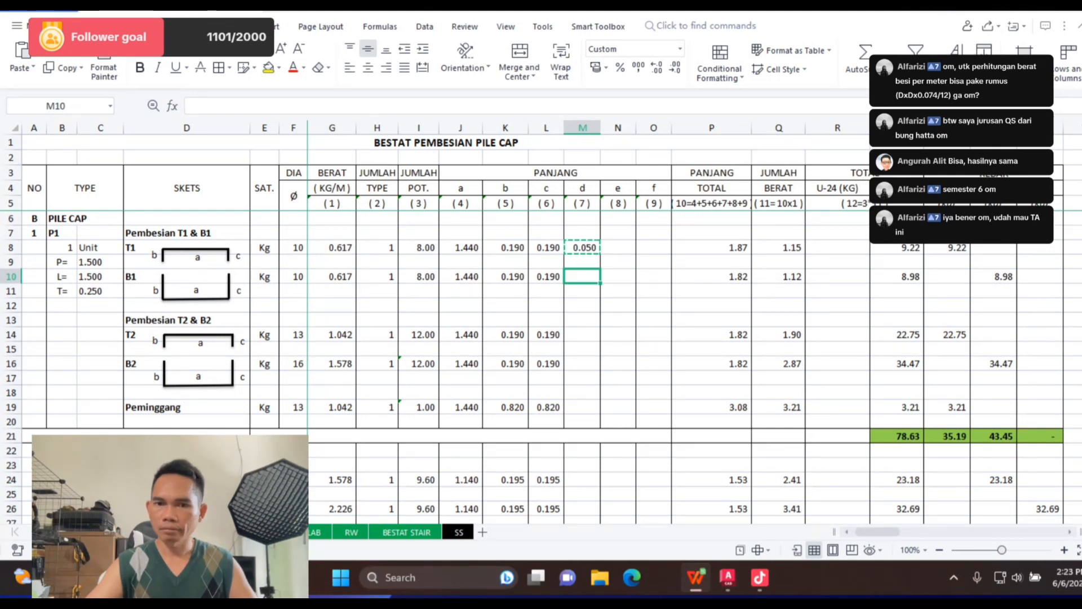
type("=(5*F10)/1000")
key("Up")
key("Up")
key("Right")
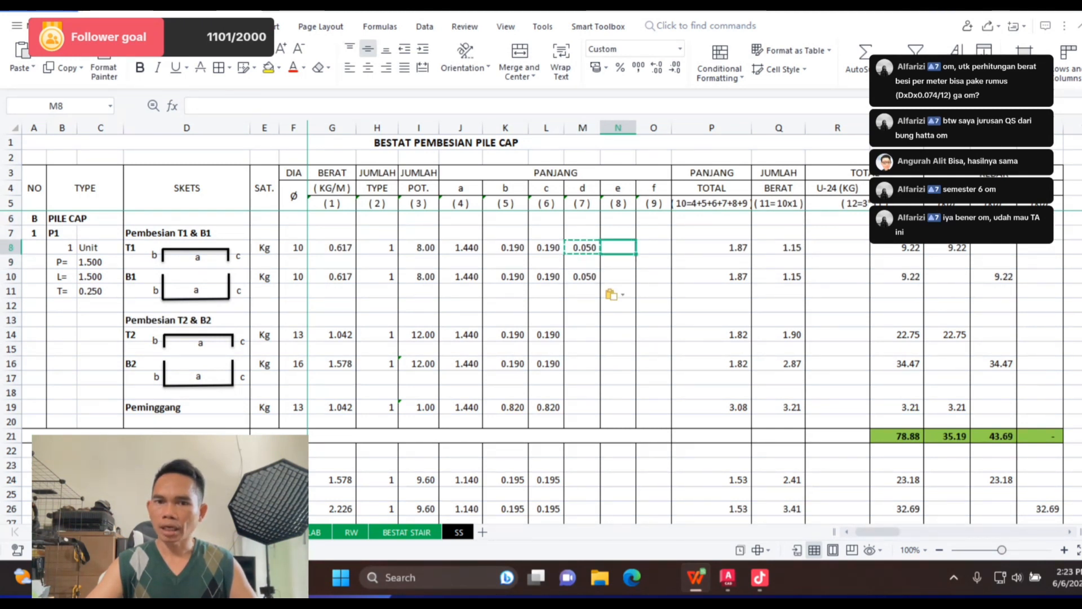
Step: Paste the copied hook formula into length e for the T1 and B1 bars, N8 and N10
key("ctrl+v")
key("Down")
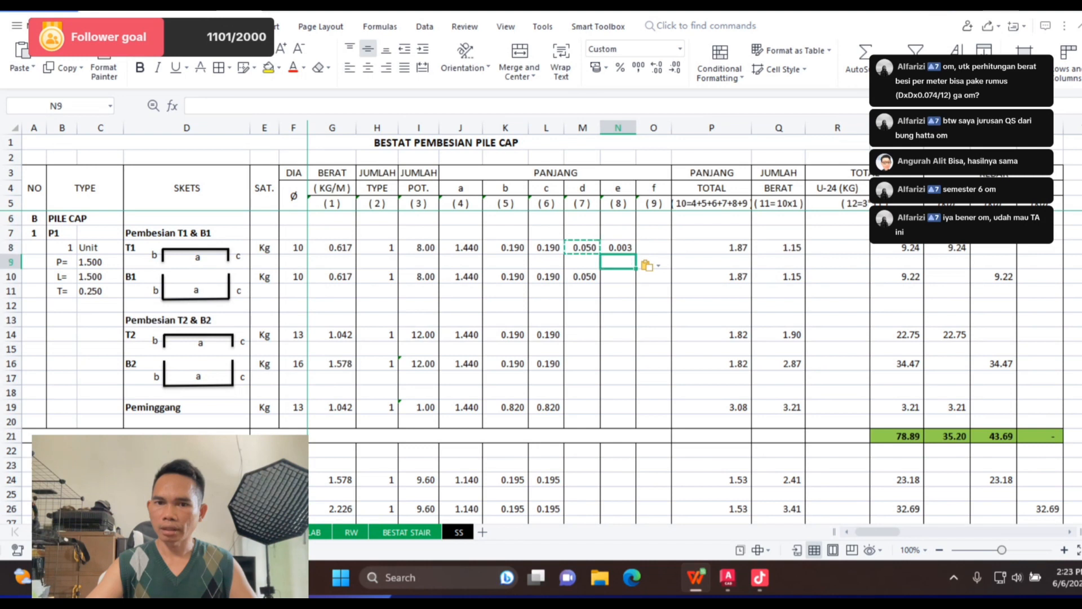
key("Down")
key("ctrl+v")
key("Down")
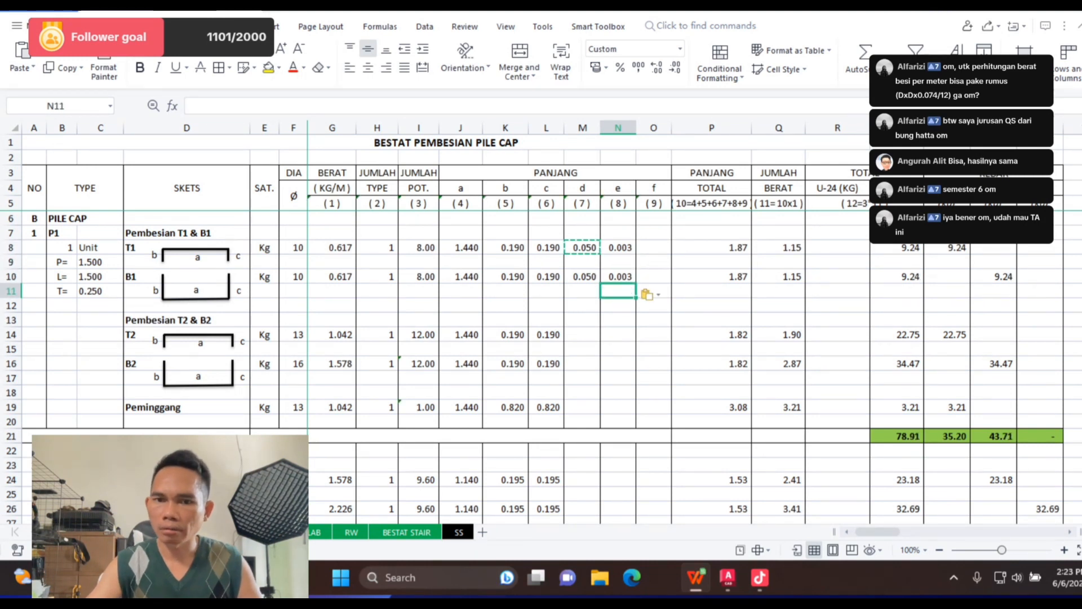
Step: Correct T1's length e formula in N8 to =(5*F8)/1000 so it uses the bar diameter
key("Up")
key("Up")
key("Up")
left_click(258, 106)
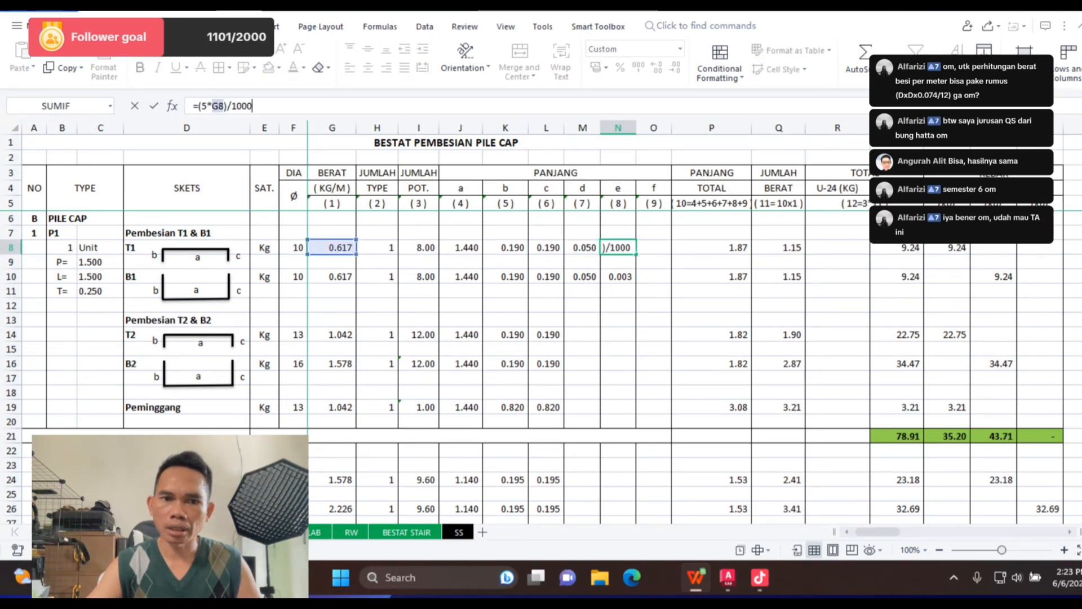
double_click(218, 106)
type("F8")
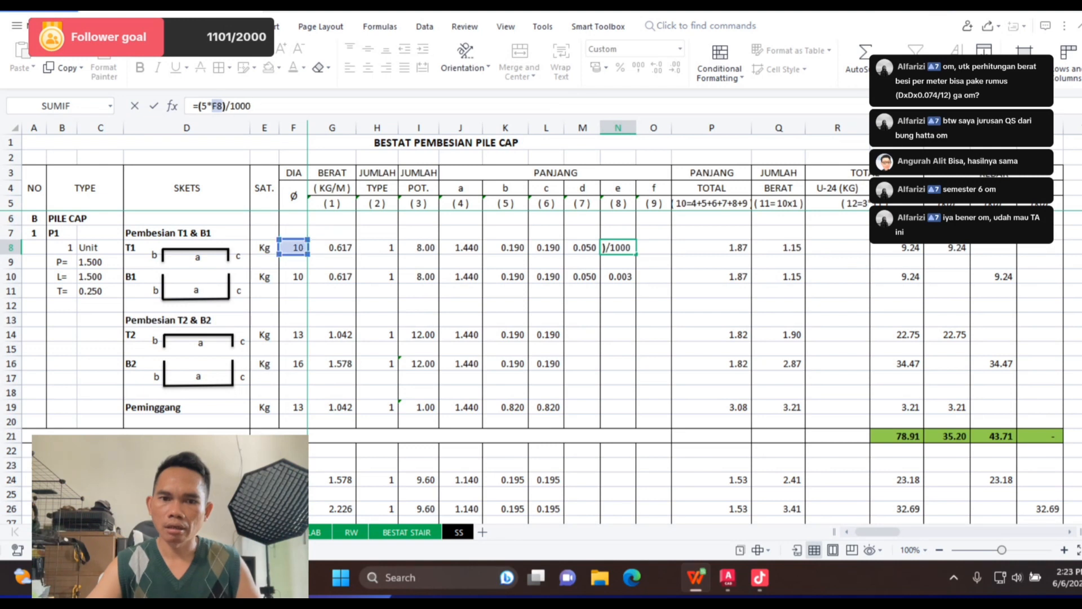
key("Return")
Step: Try to redirect B1's length e formula in N10 from G10 to the bar diameter in F10
key("Down")
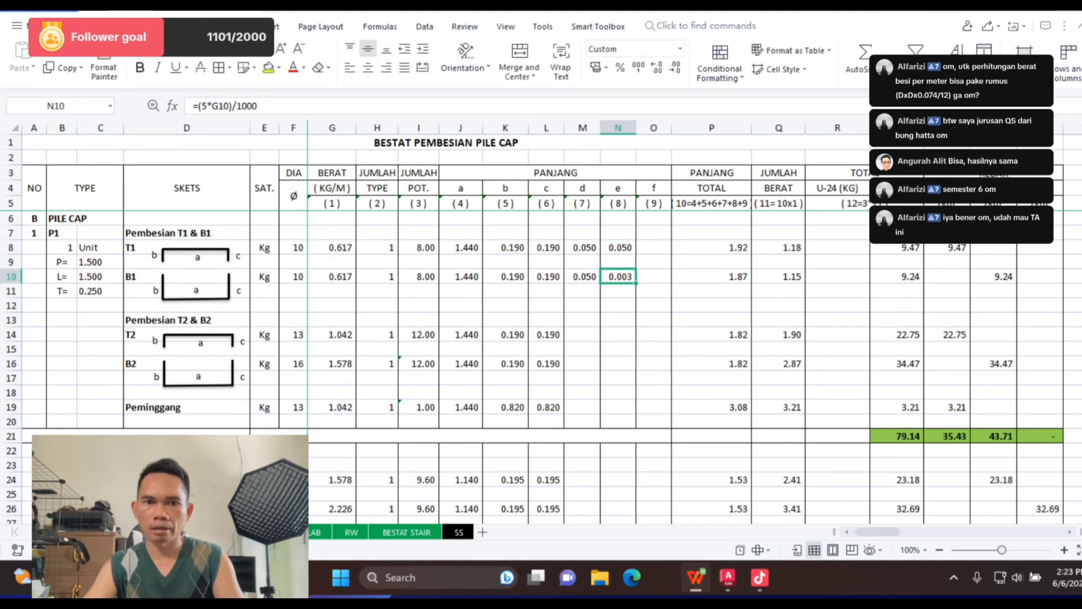
left_click(258, 106)
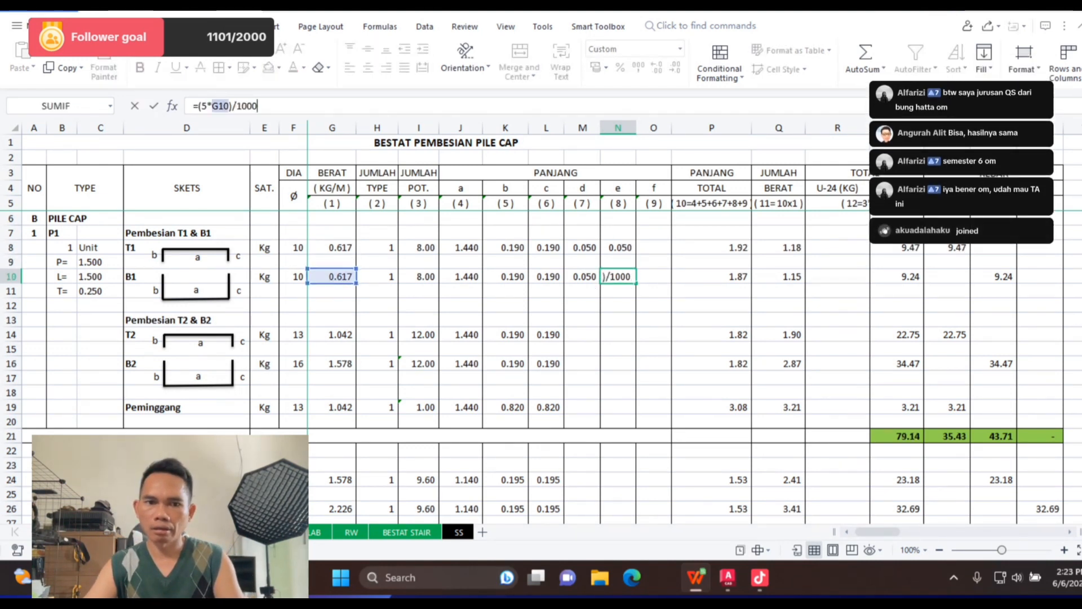
left_click_drag(332, 286, 298, 280)
left_click(546, 306)
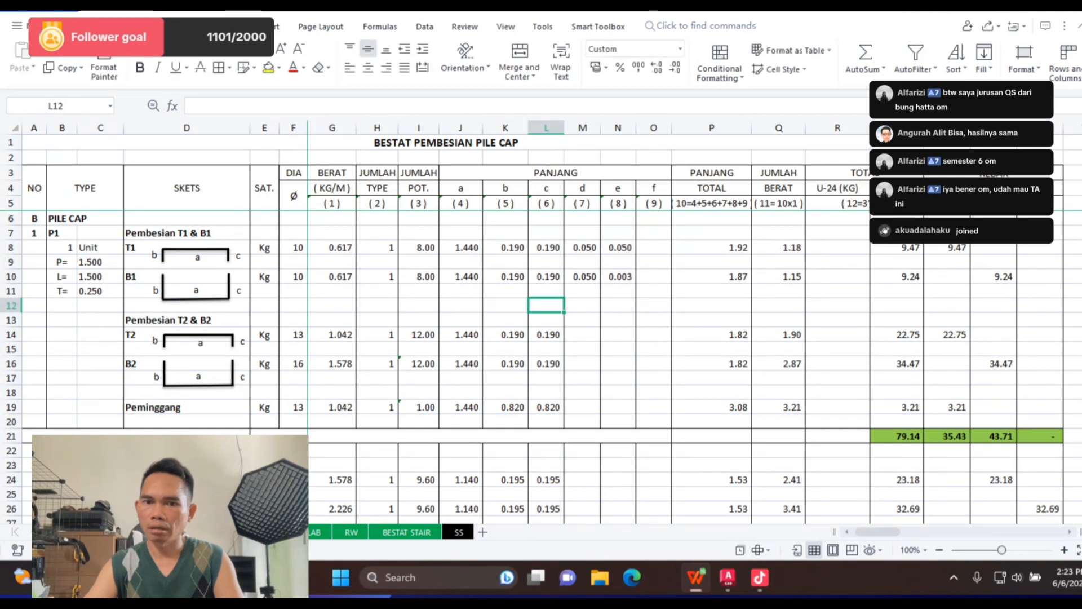
Step: Copy the T1 row's length formula in N8 to N10 in the B1 row
left_click(618, 247)
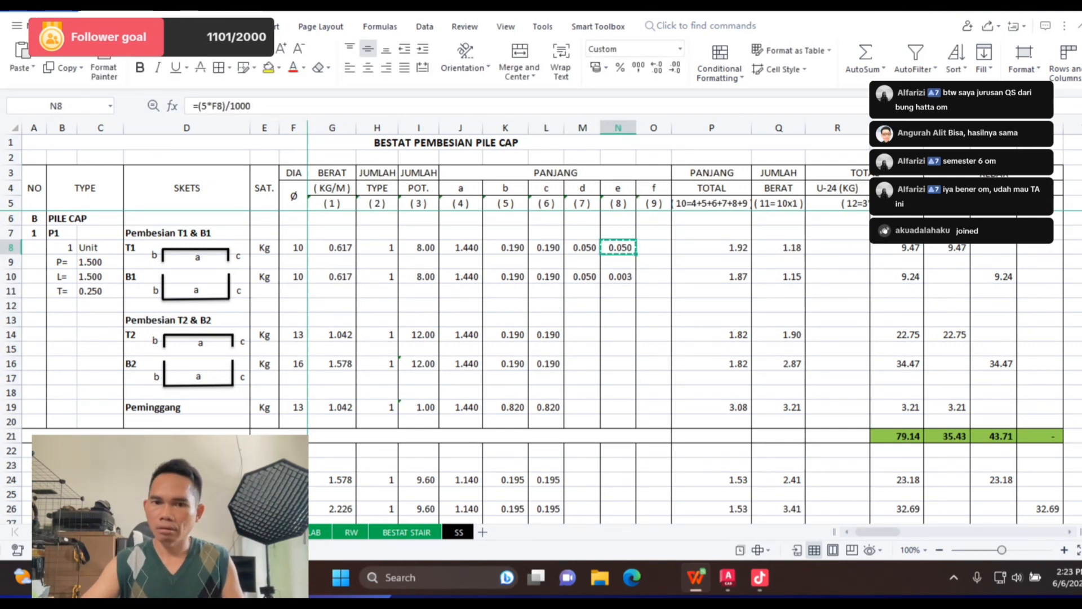
left_click(618, 277)
key("Return")
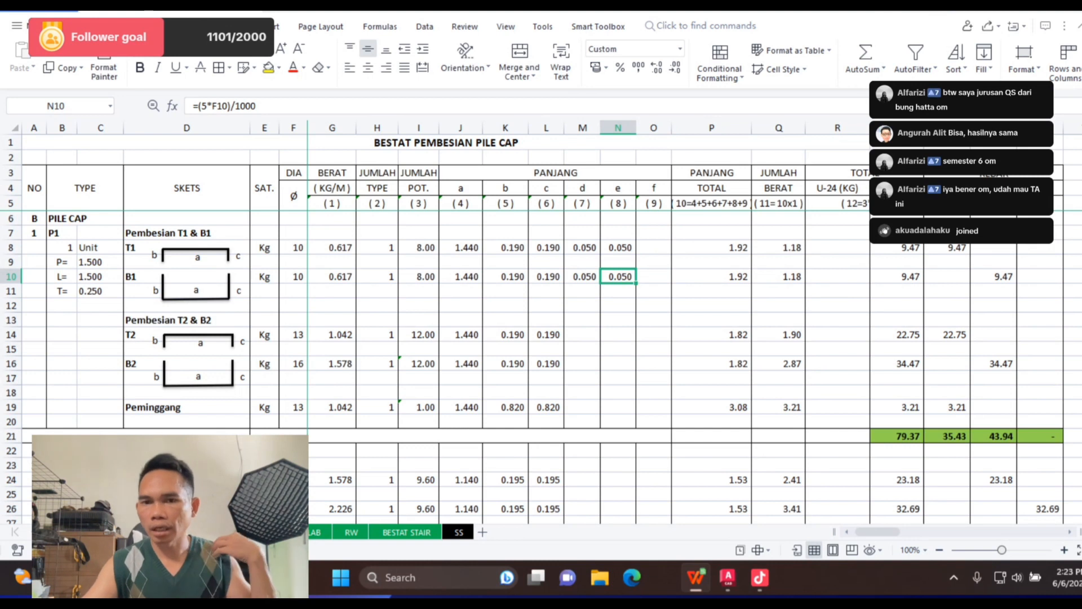
Step: Check the ranges summed by the total length formulas in P8 and P10
left_click(712, 248)
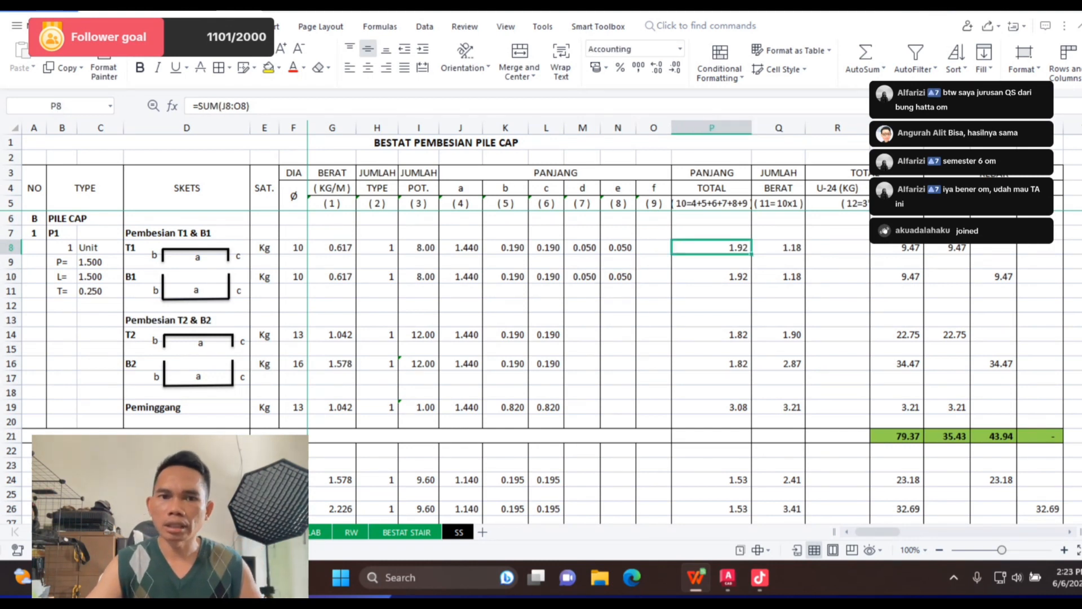
key("F2")
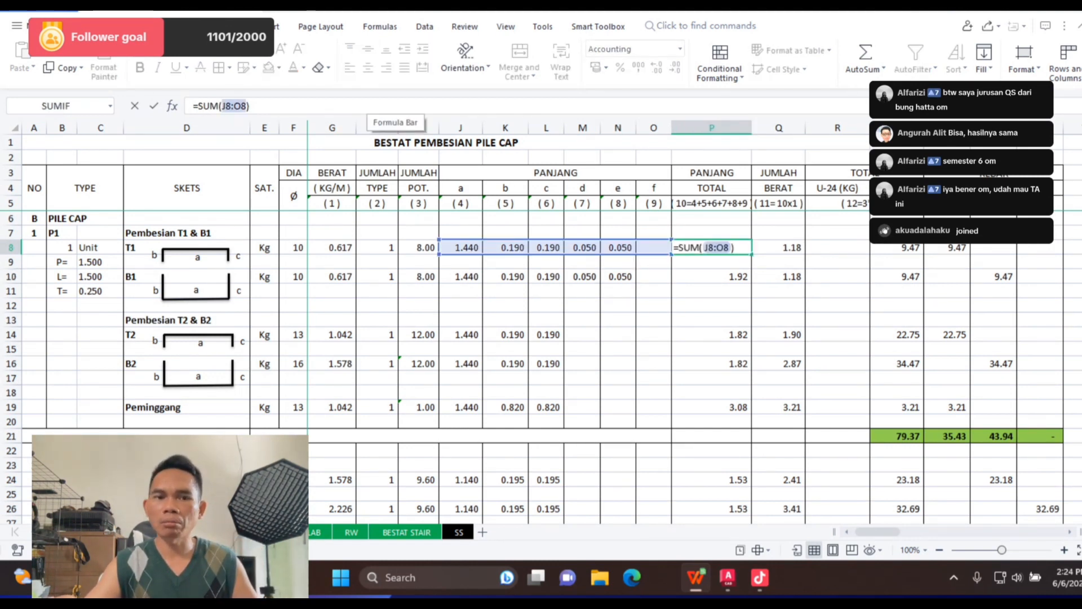
key("Return")
key("Down")
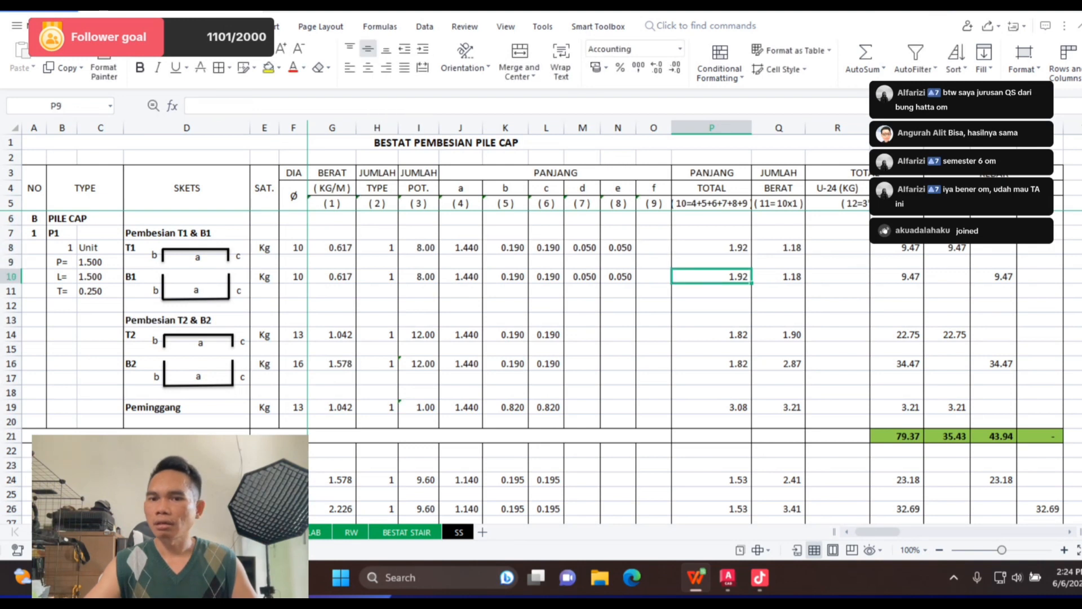
key("F2")
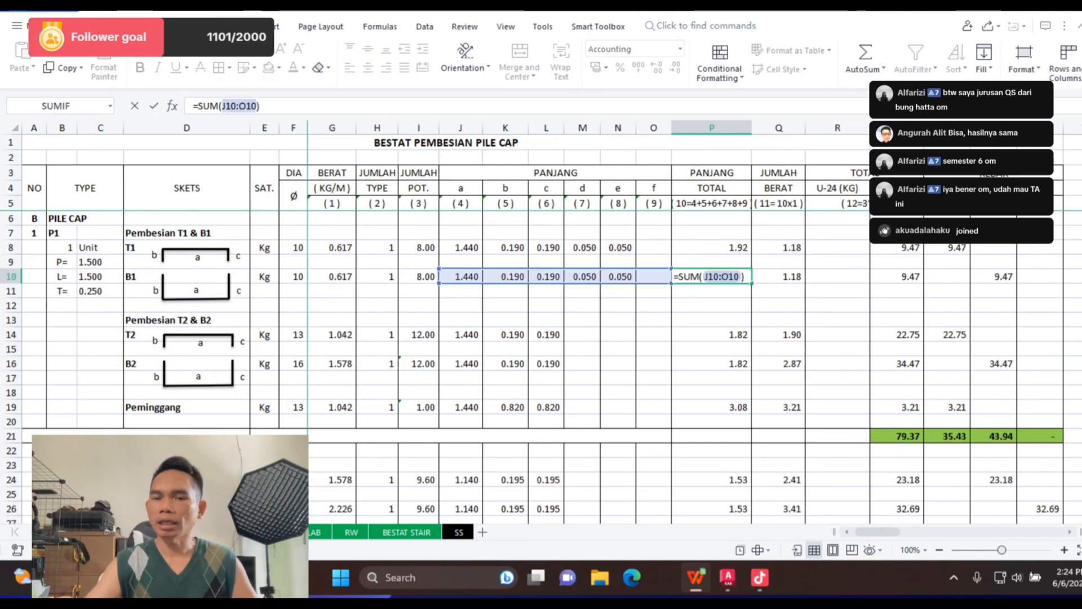
key("Return")
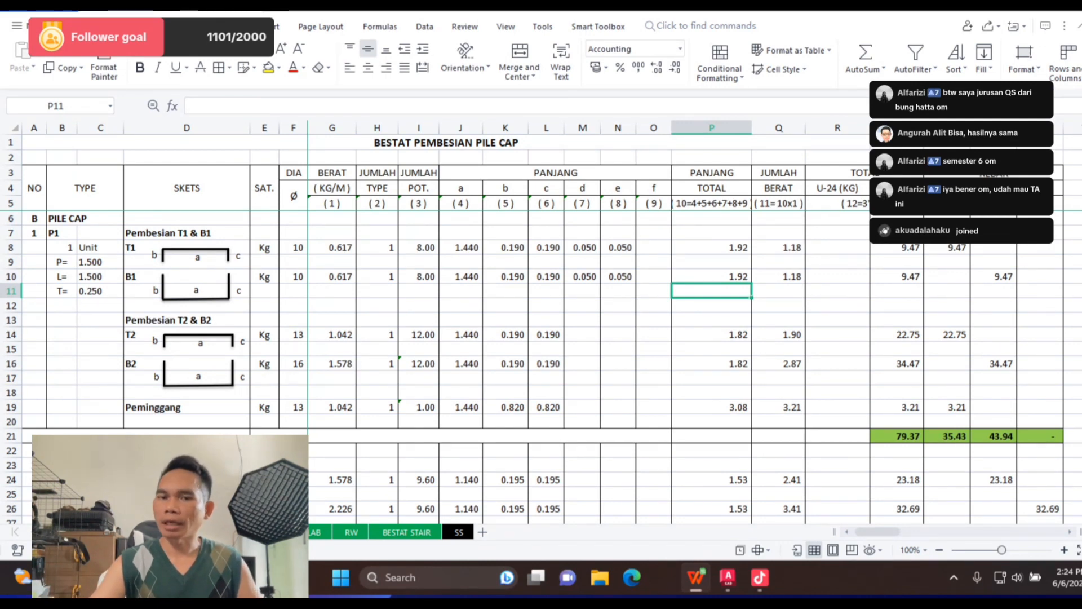
Step: Reshape the right vertical leg of the B1 sketch into a short inward diagonal hook, about 0.09 in high and 0.07 in wide
scroll(541, 321, "up", 6)
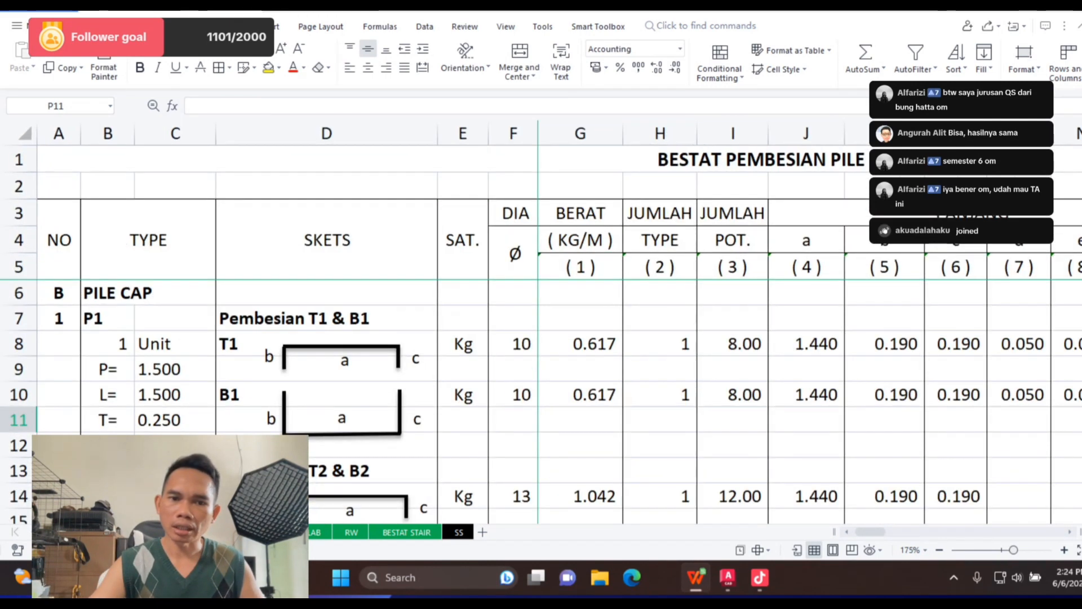
scroll(541, 412, "down", 2)
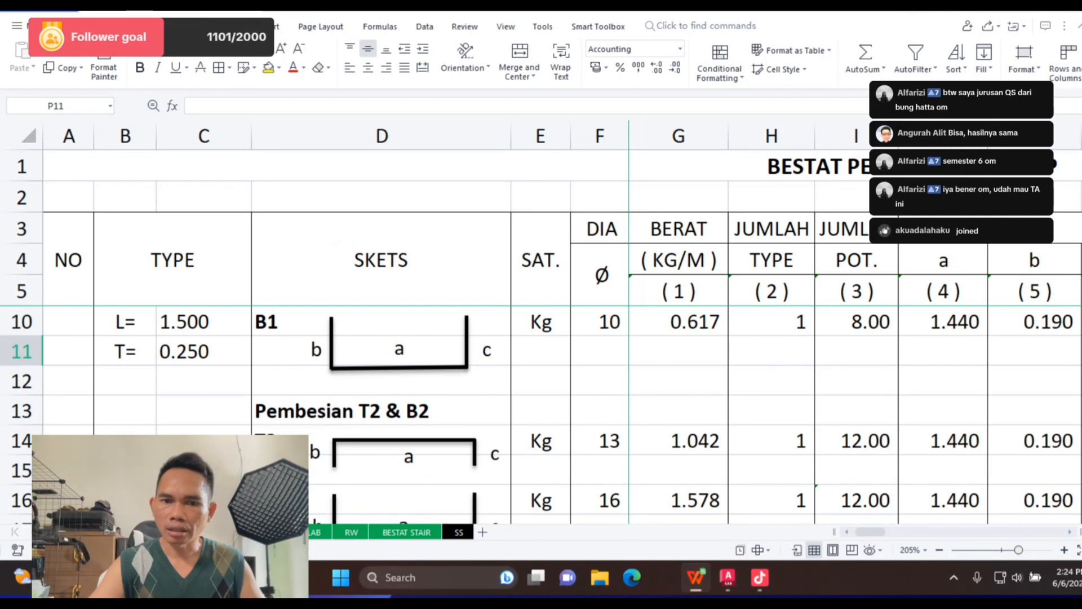
scroll(541, 412, "up", 2)
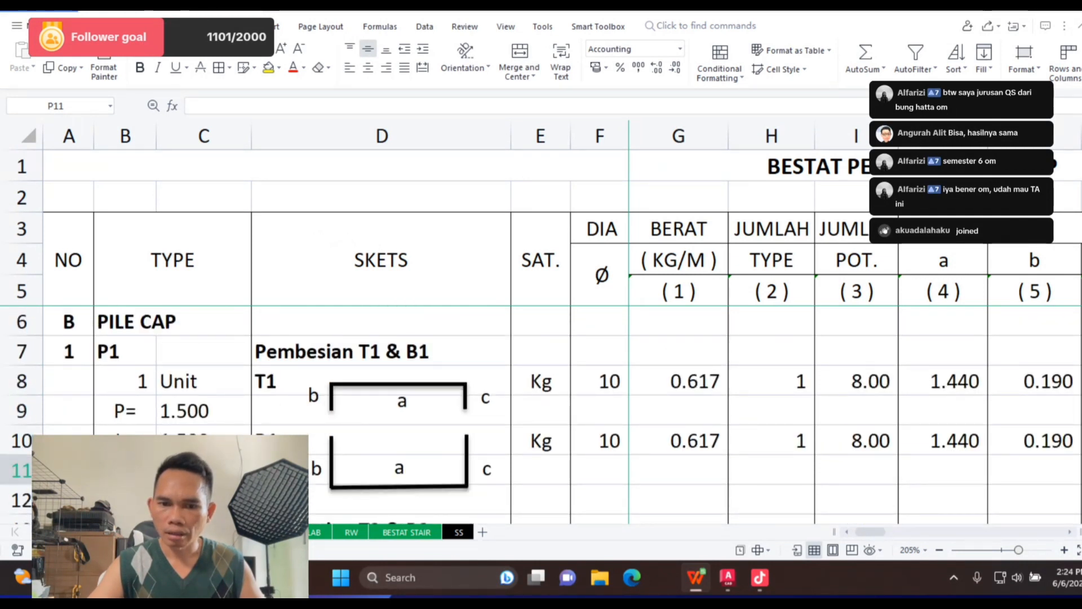
left_click(398, 384)
left_click(466, 460)
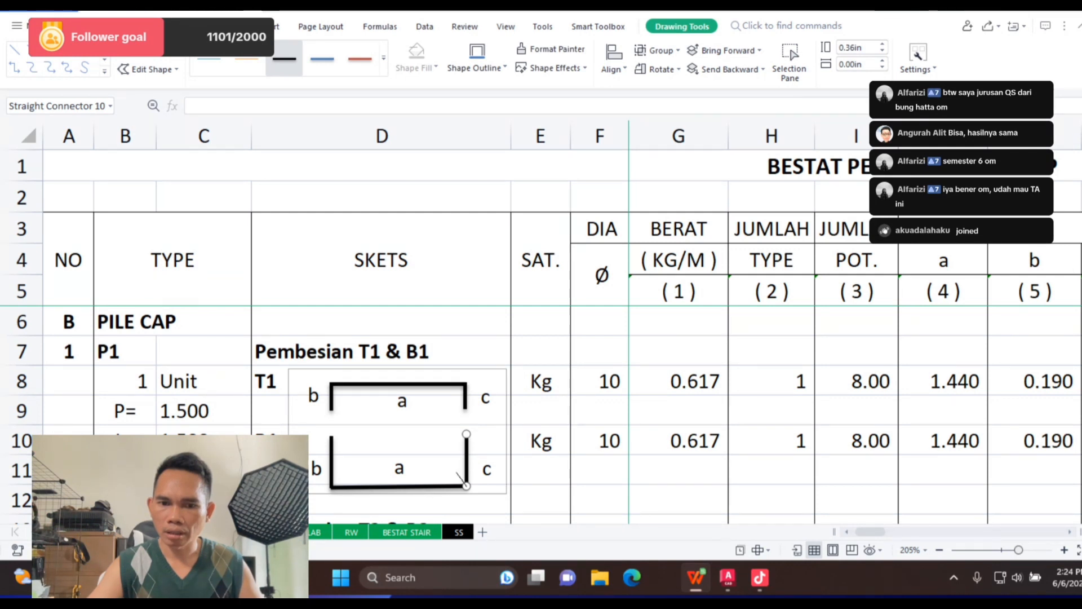
left_click_drag(456, 472, 457, 473)
Step: Reshape the left vertical leg of the B1 sketch into a short inward diagonal hook, about 0.07 in high and 0.08 in wide
left_click(319, 468)
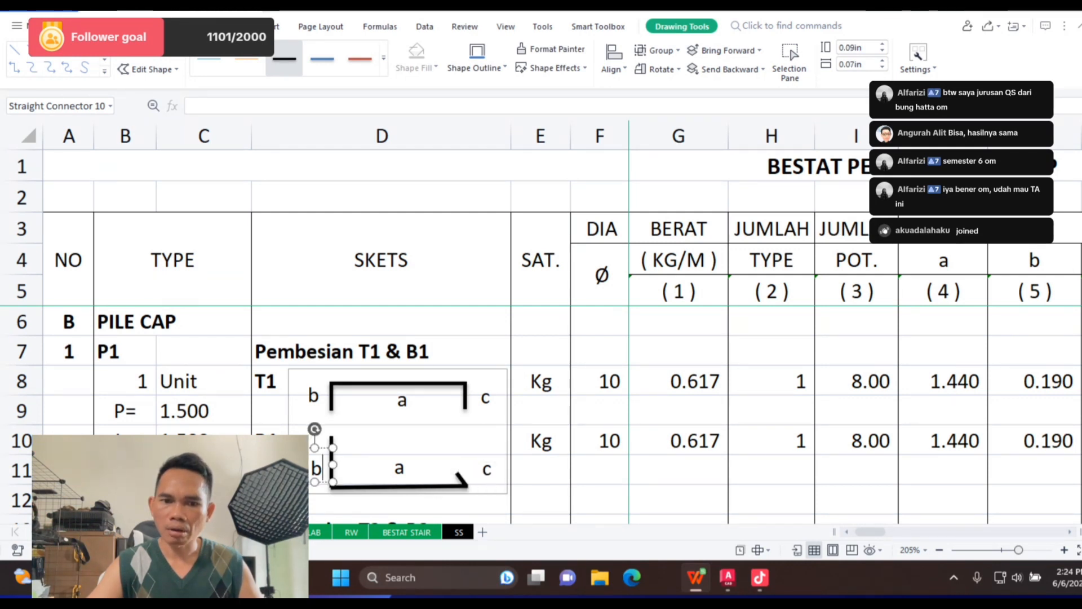
left_click(399, 468)
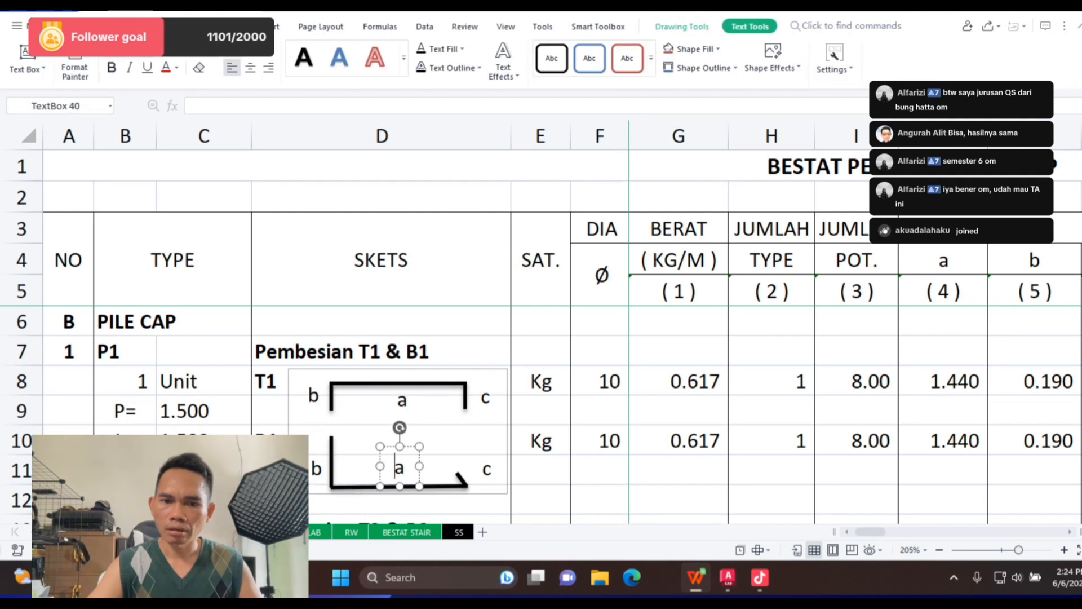
left_click(332, 457)
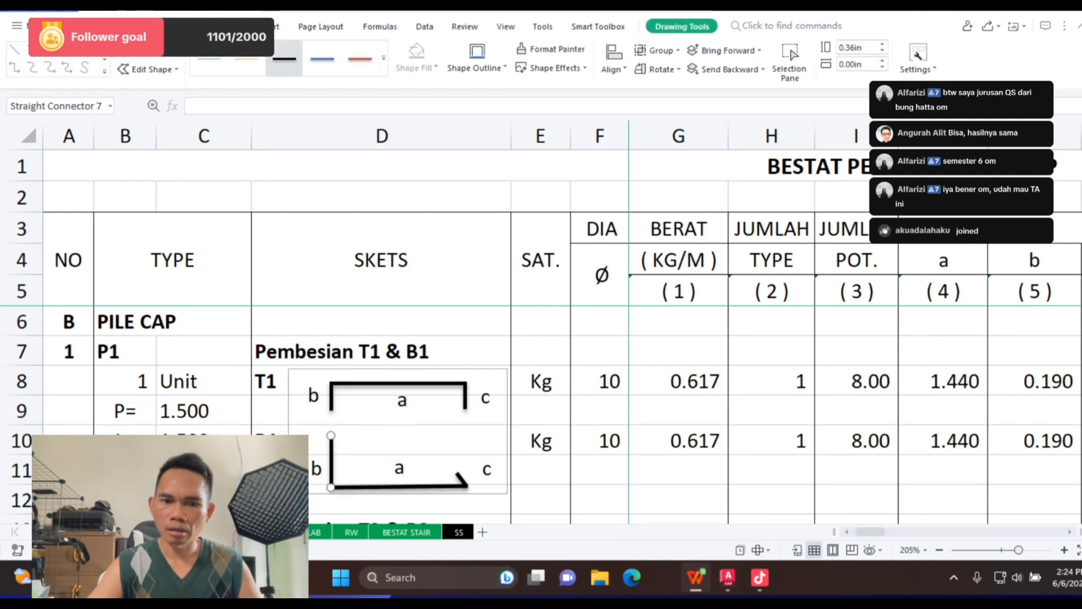
left_click_drag(331, 435, 340, 479)
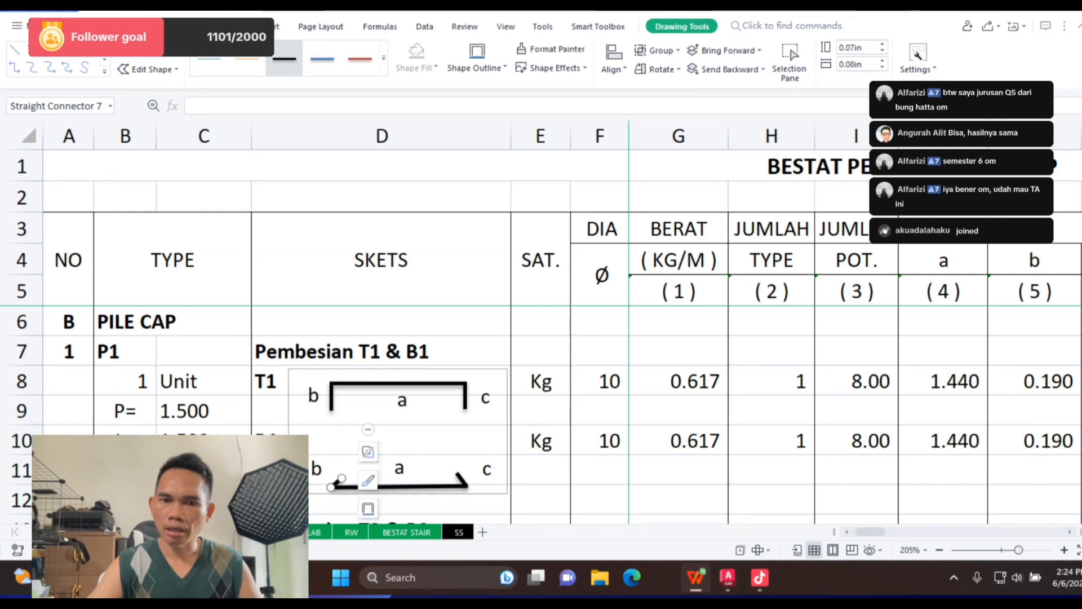
key("Escape")
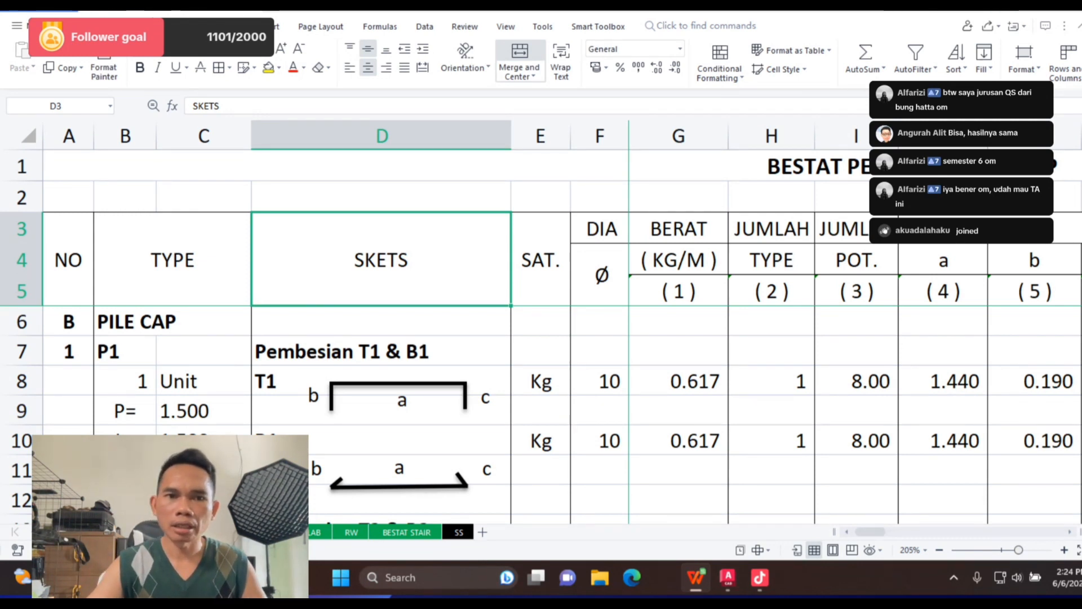
Step: Add a thick black diagonal hook line, about 0.05 in high and 0.07 in wide, at the lower end of T1's left leg
left_click(266, 26)
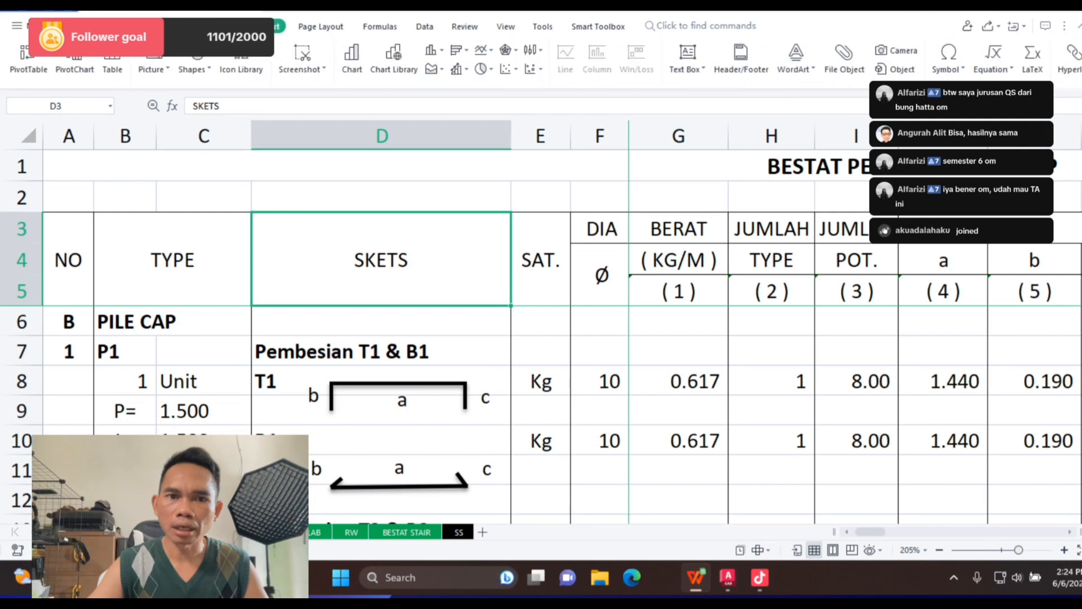
left_click(192, 67)
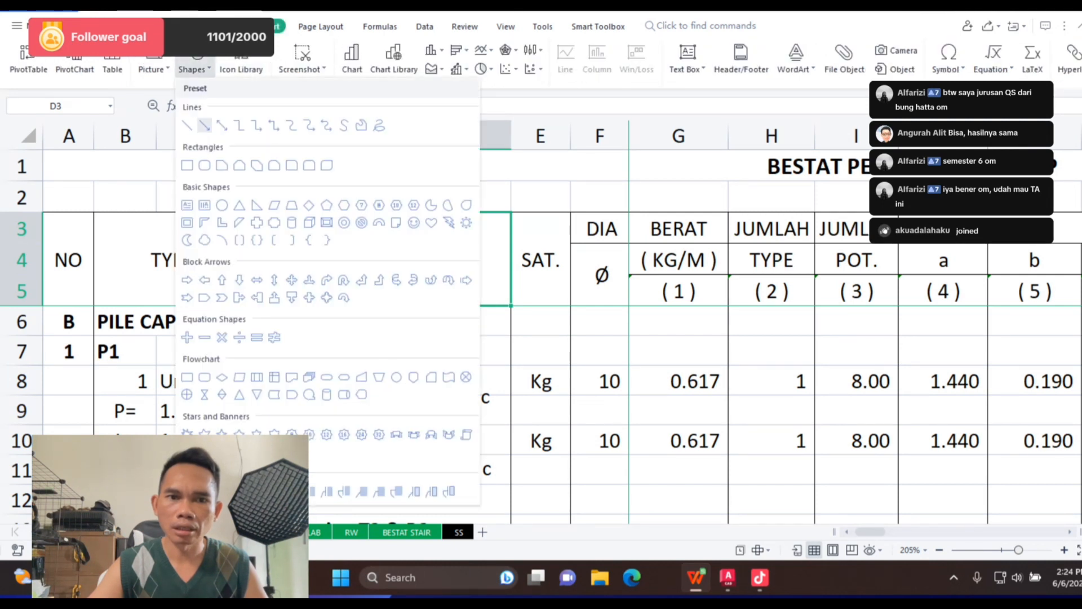
left_click(187, 125)
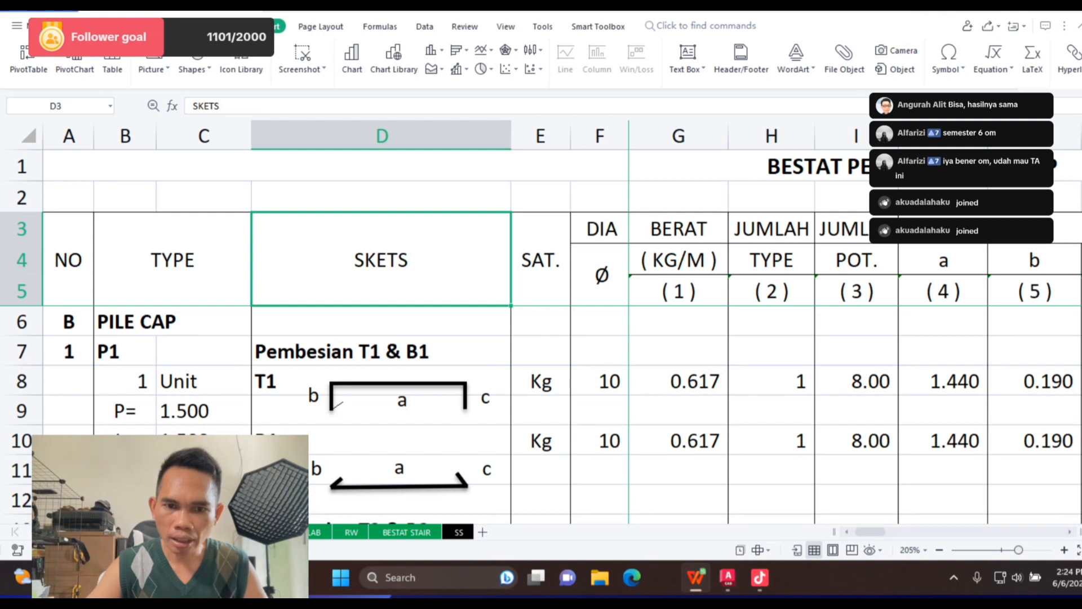
left_click_drag(341, 404, 343, 402)
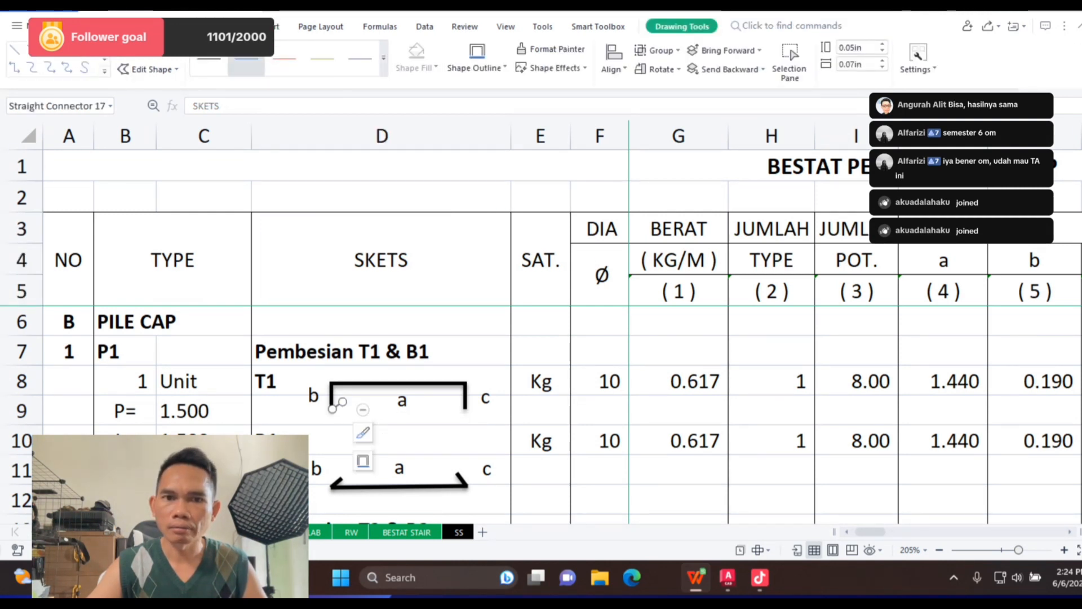
left_click(383, 58)
left_click(216, 102)
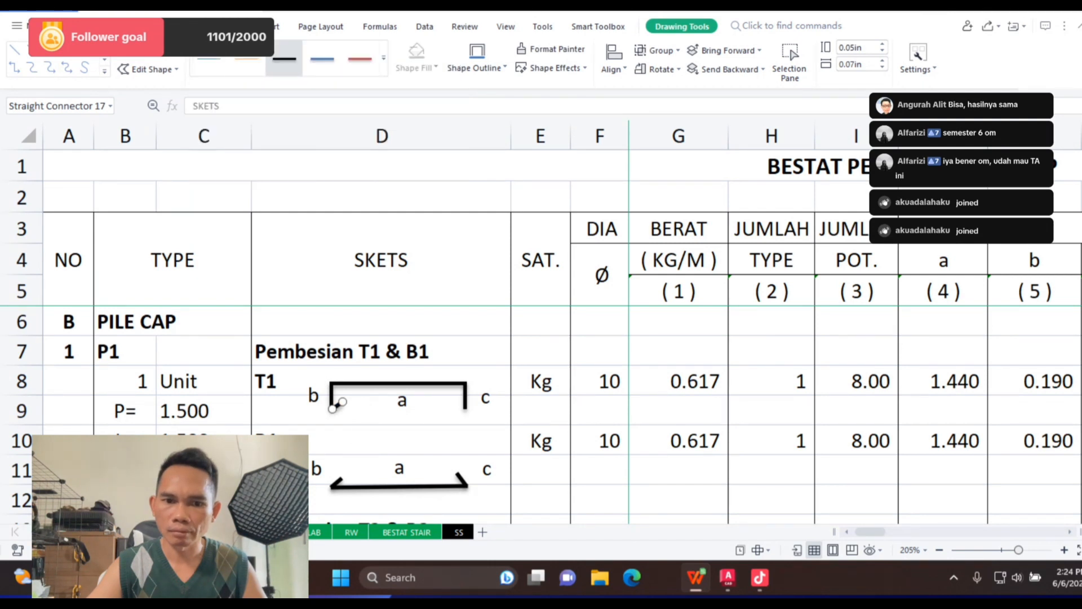
left_click(381, 259)
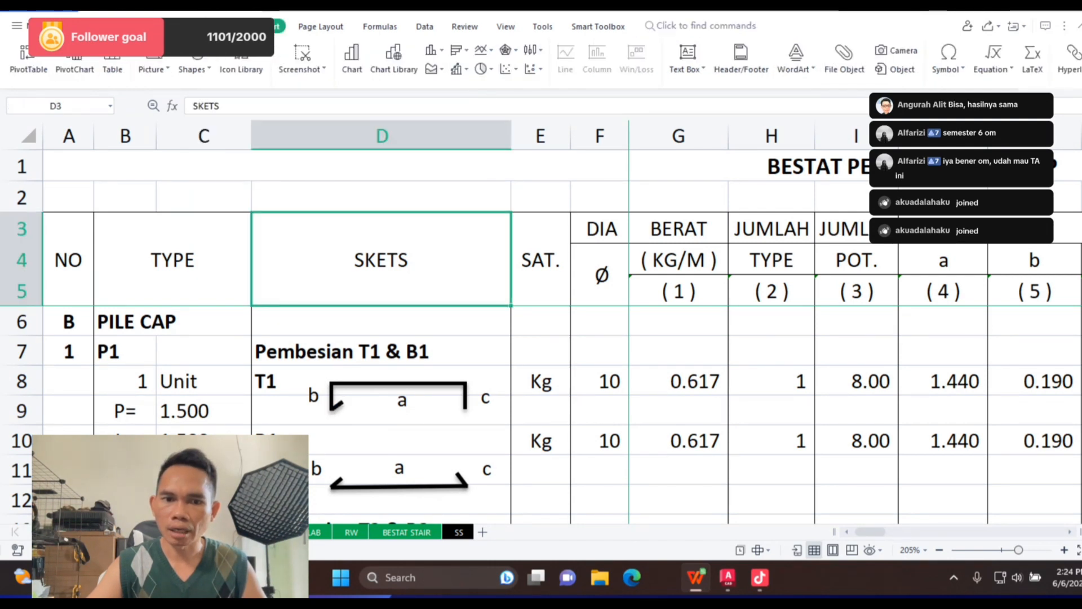
left_click(194, 69)
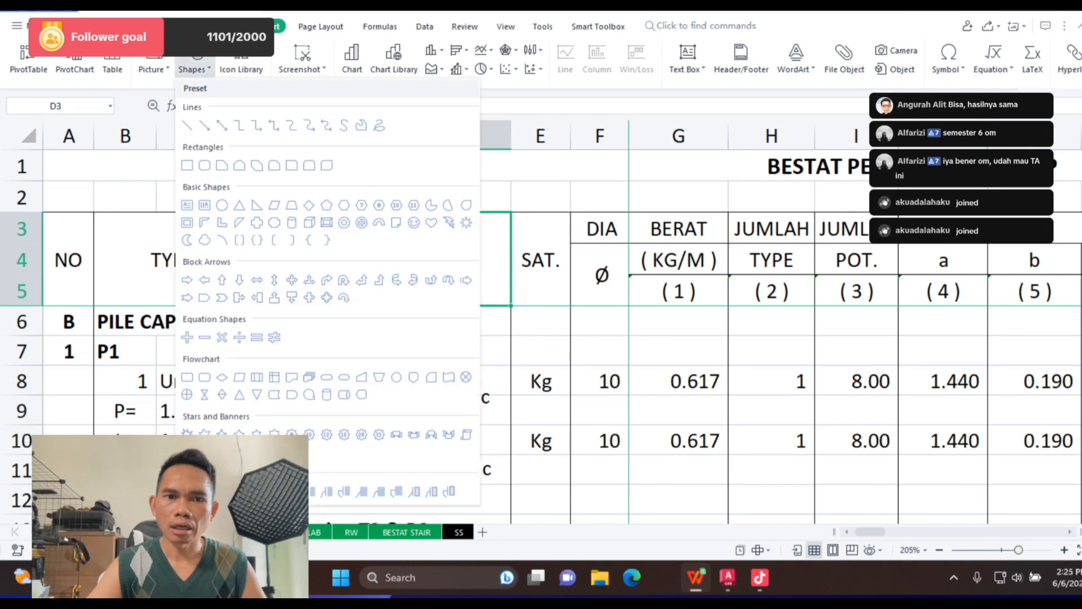
left_click(187, 126)
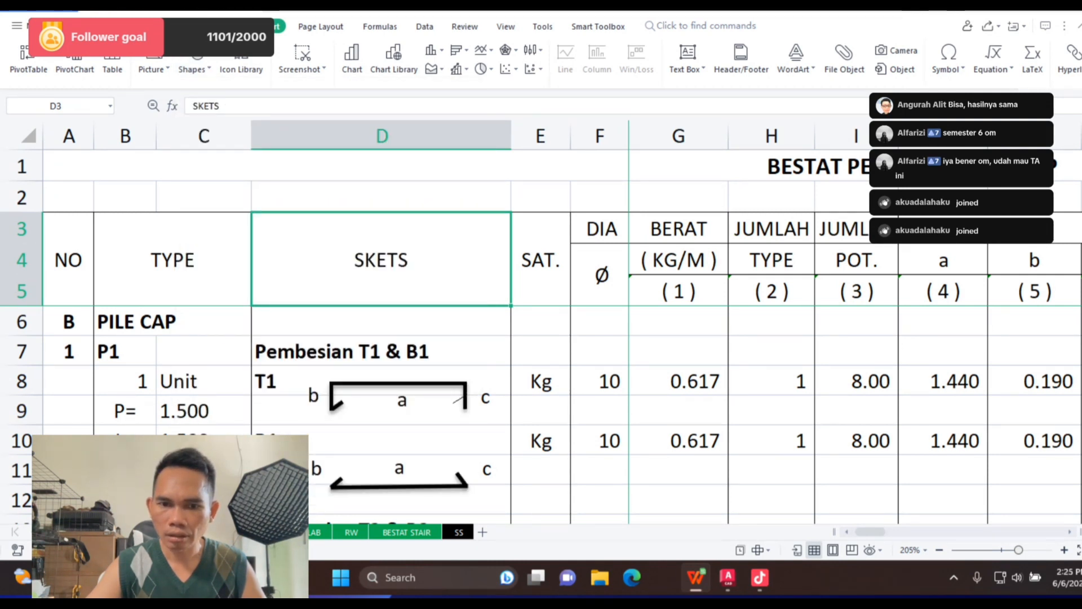
mouse_move(466, 394)
left_mouse_down()
mouse_move(453, 401)
mouse_move(466, 394)
left_mouse_up()
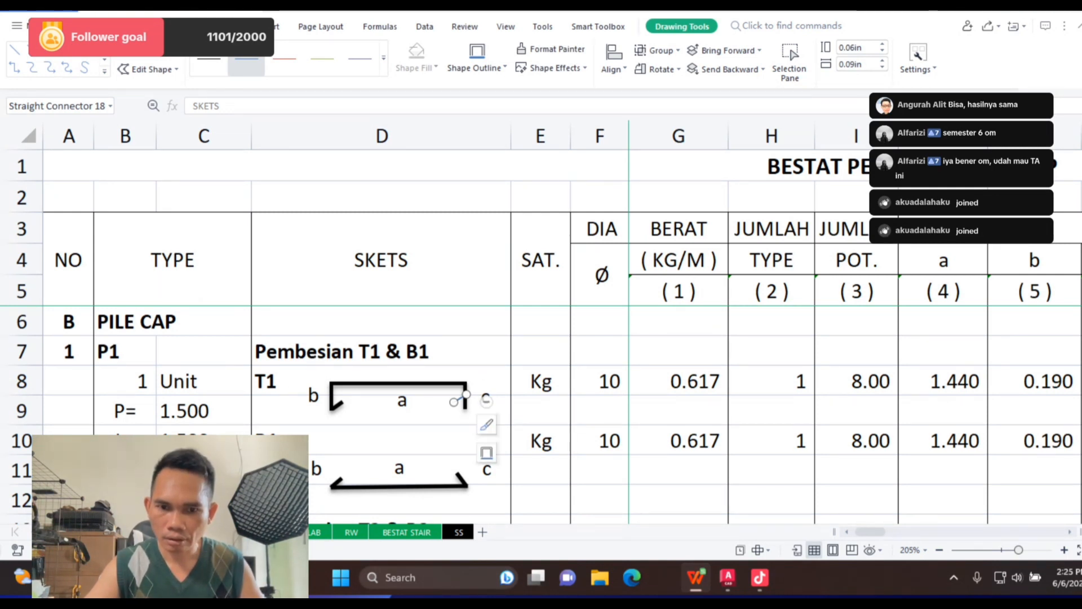
key("Escape")
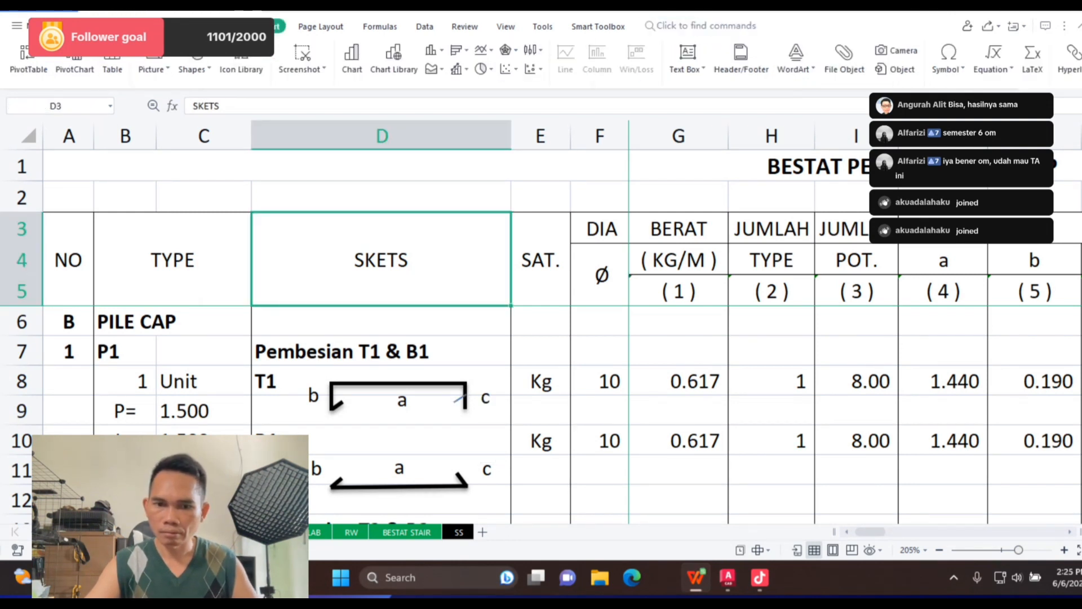
left_click(460, 399)
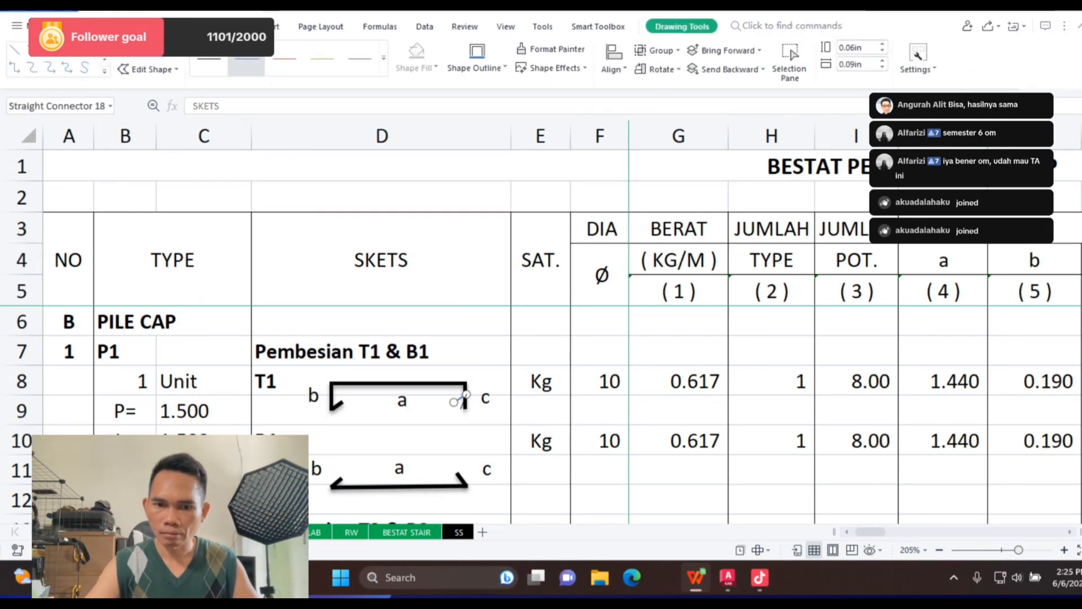
left_click_drag(466, 394, 464, 391)
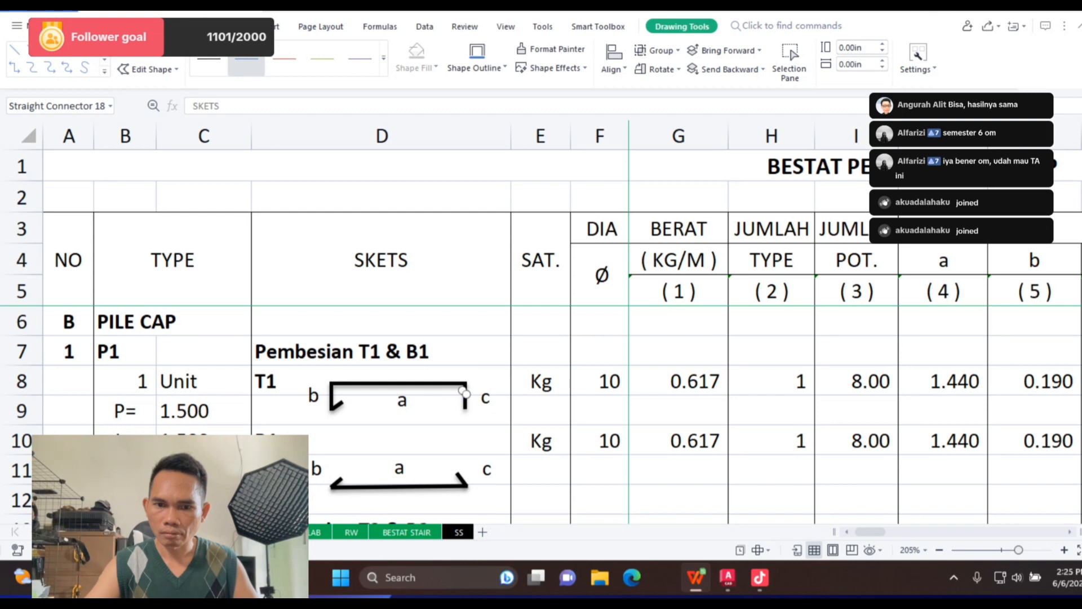
Step: Move T1's "c" label aside and add a thick black inward hook, about 0.07 in high and 0.08 in wide, at its right leg's lower end
left_click(468, 394)
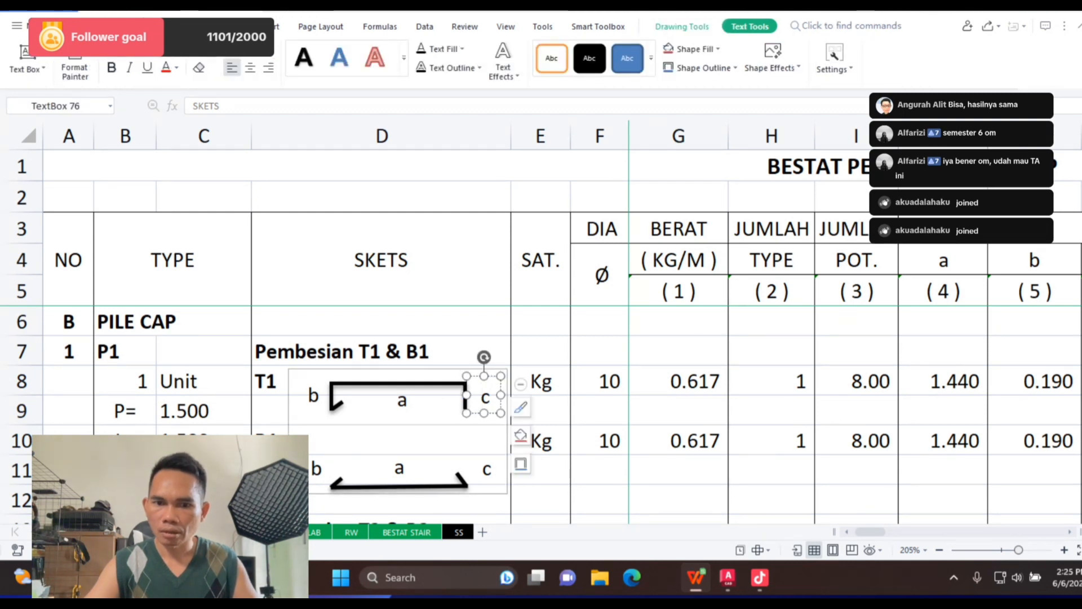
left_click_drag(485, 397, 508, 349)
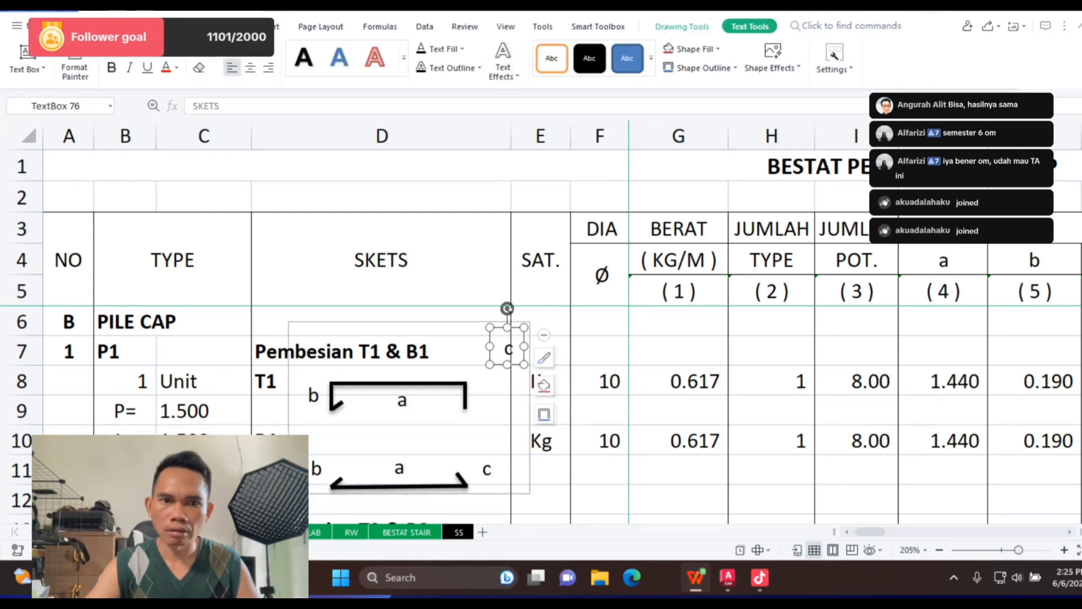
left_click(267, 27)
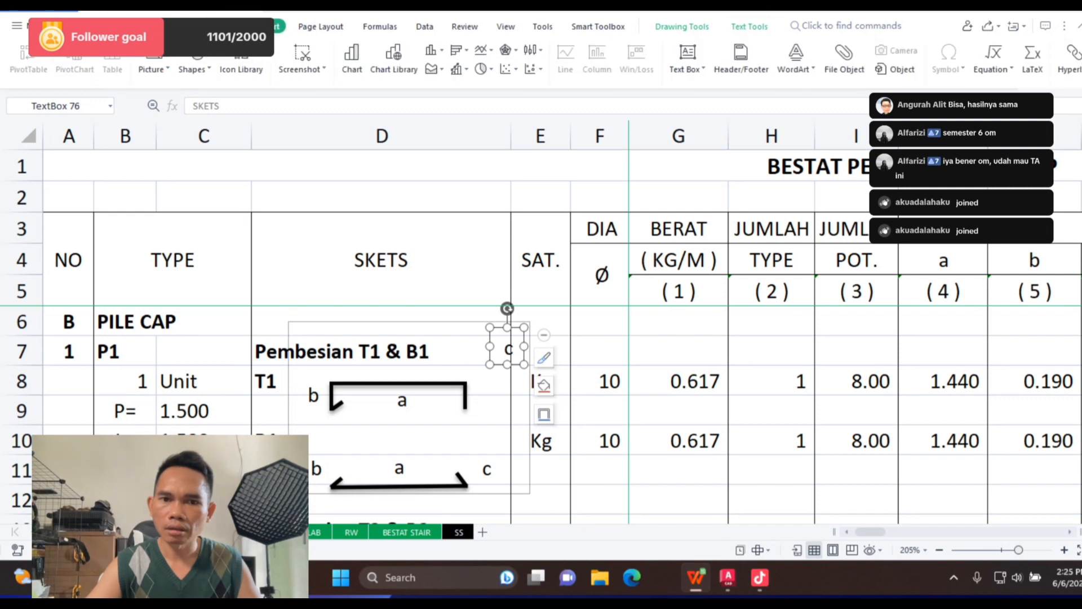
left_click(381, 256)
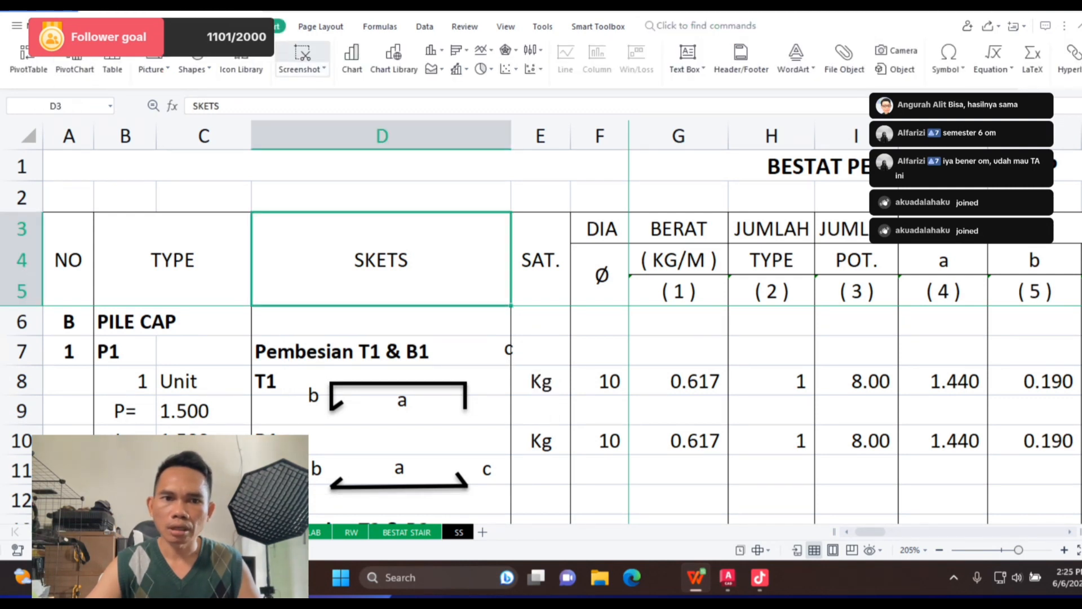
left_click(195, 67)
left_click(187, 126)
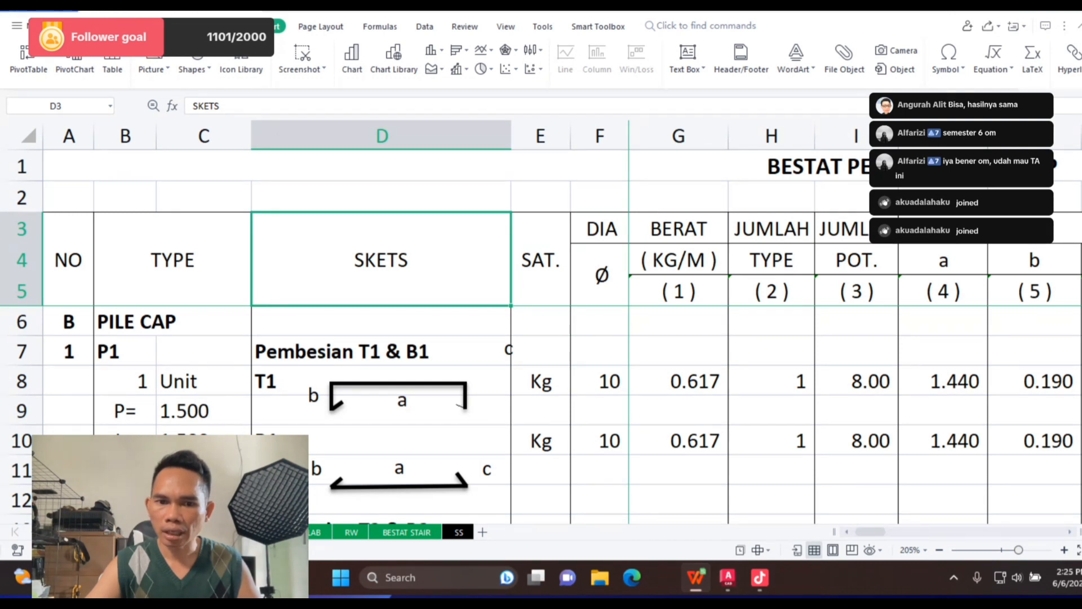
left_click_drag(454, 399, 465, 407)
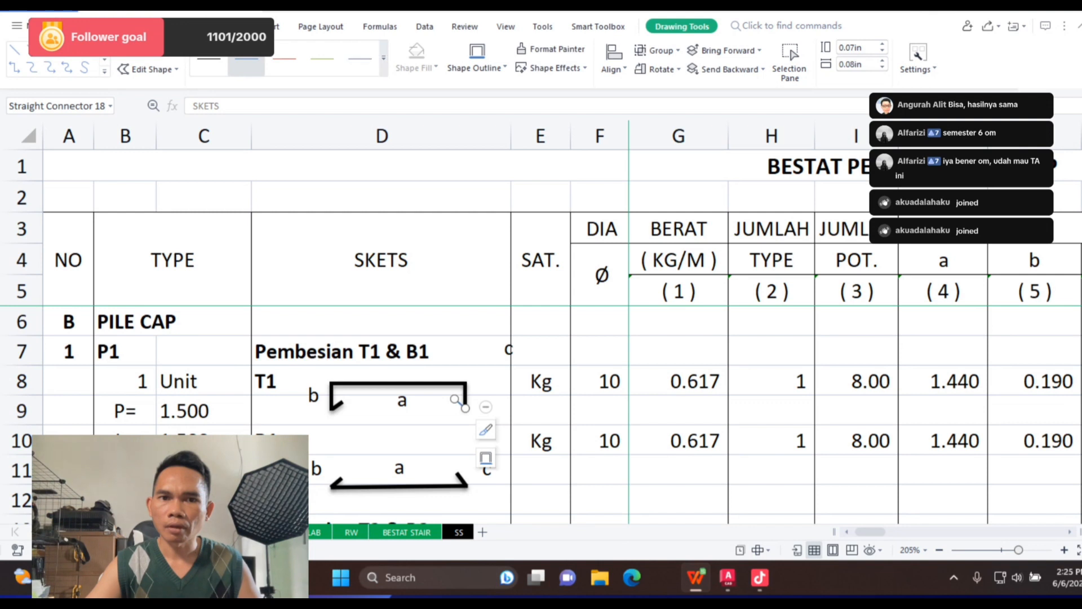
left_click(383, 57)
left_click(216, 103)
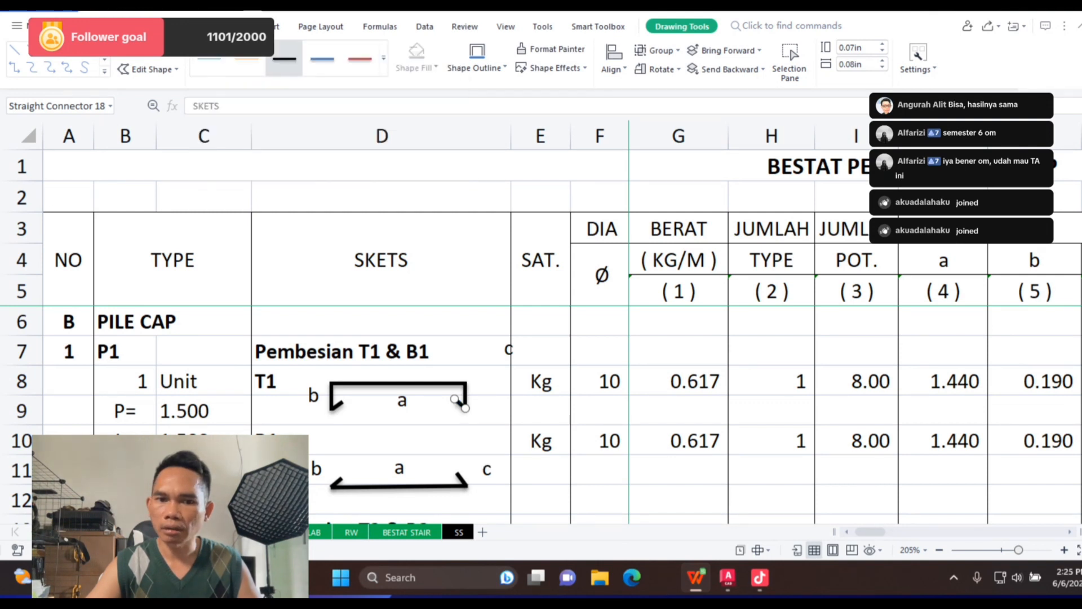
Step: Move the "c" label of the T1 sketch back beside the bar's right leg
left_click(381, 321)
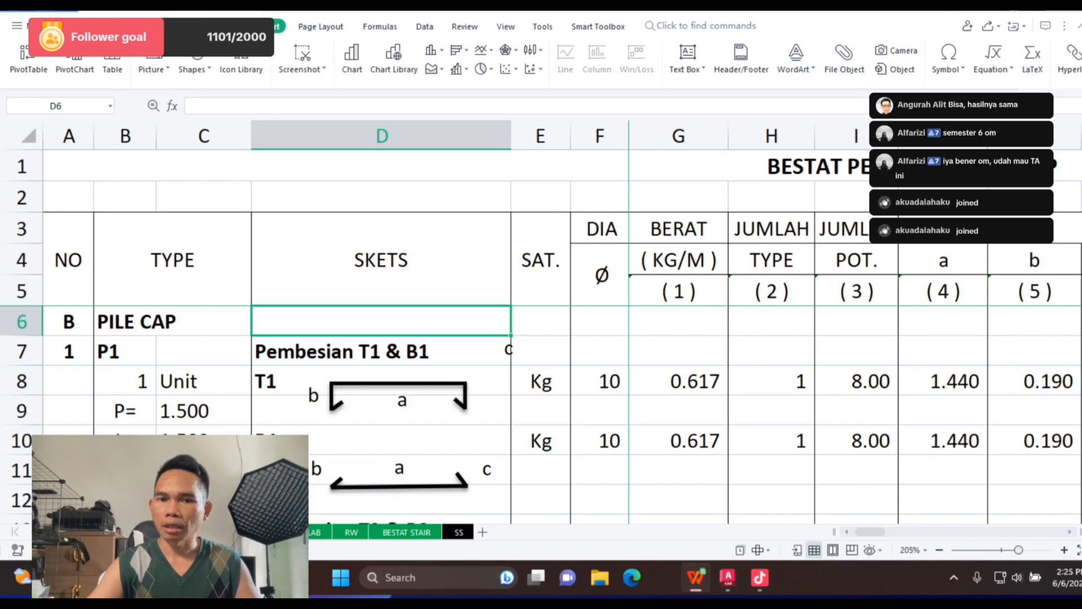
left_click(508, 350)
left_click_drag(499, 365, 480, 411)
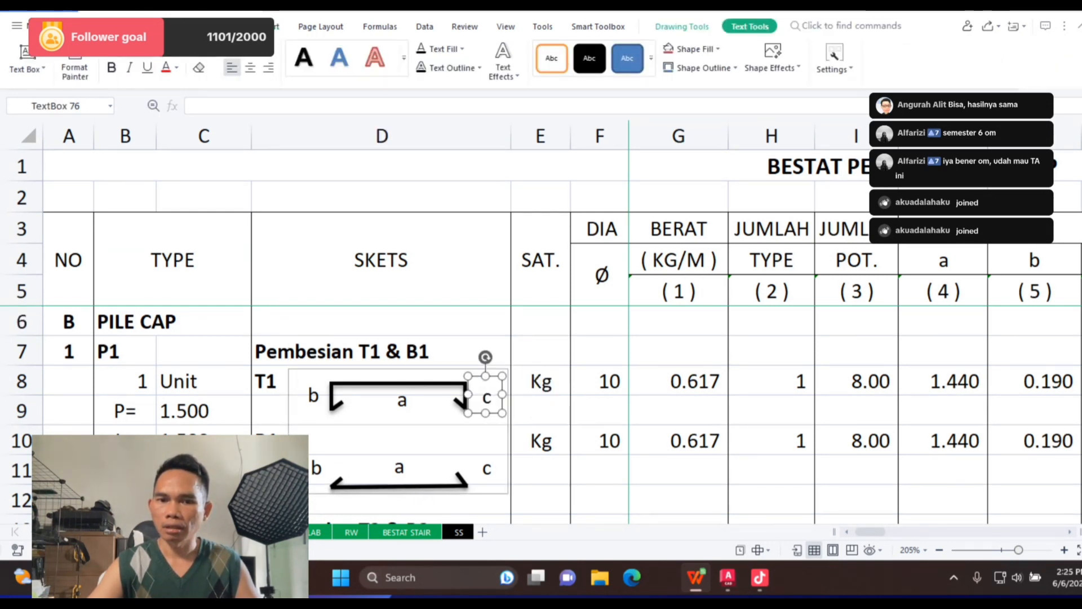
left_click(403, 440)
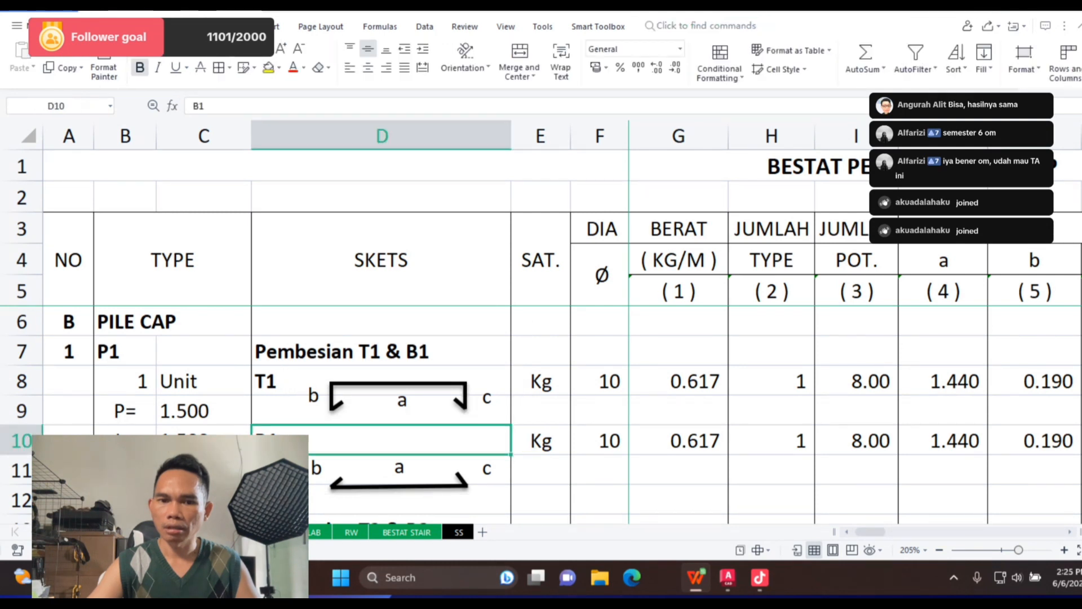
Step: Duplicate T1's "a" label, place the copy beside the left hook, and change its text to "d"
left_click(402, 400)
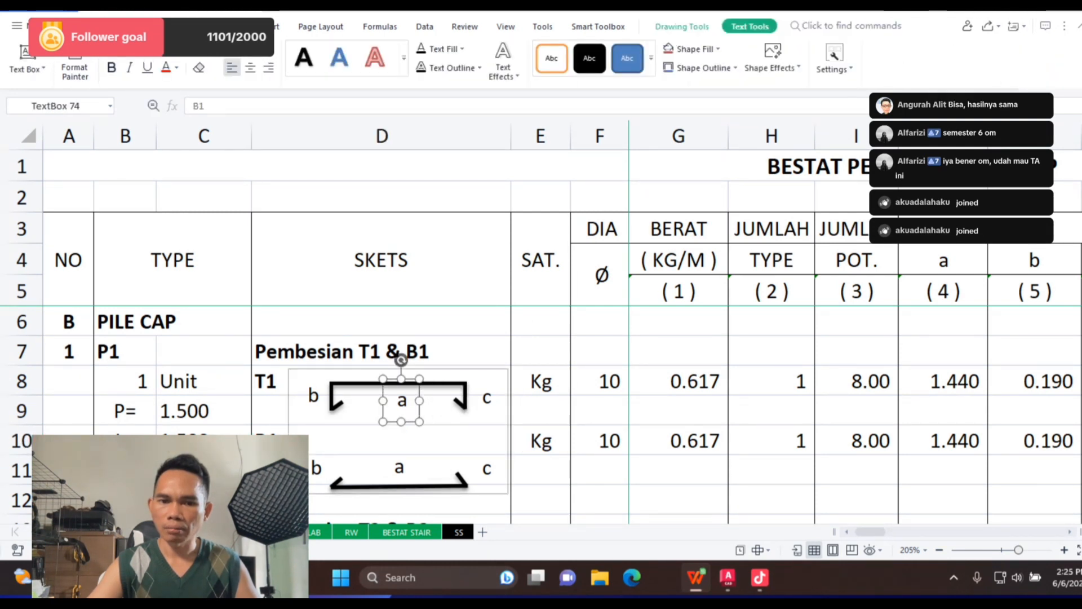
key("ctrl+v")
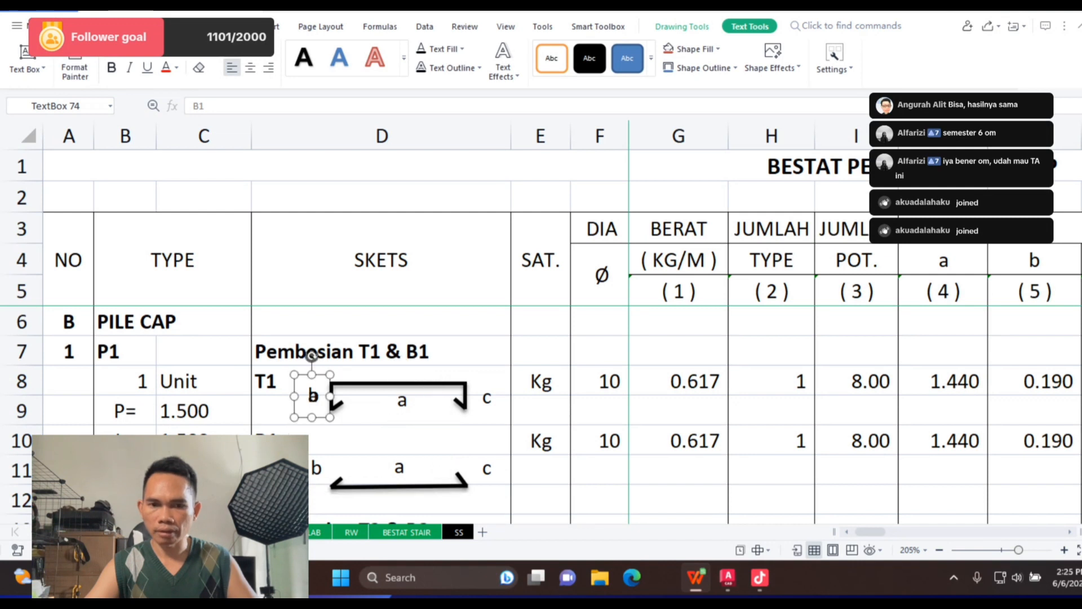
left_click_drag(312, 395, 355, 416)
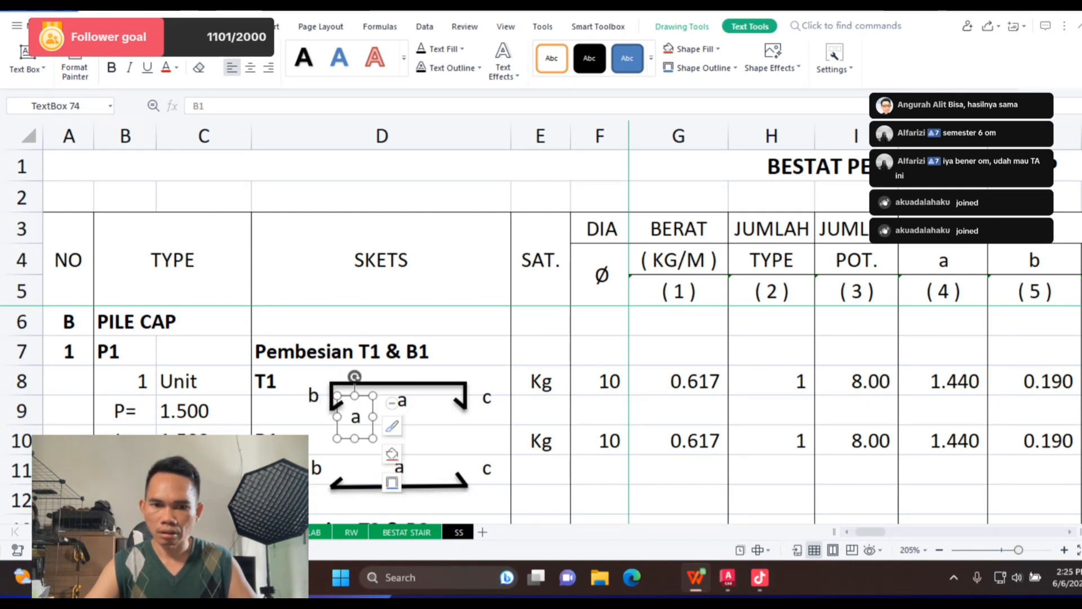
double_click(354, 417)
type("D")
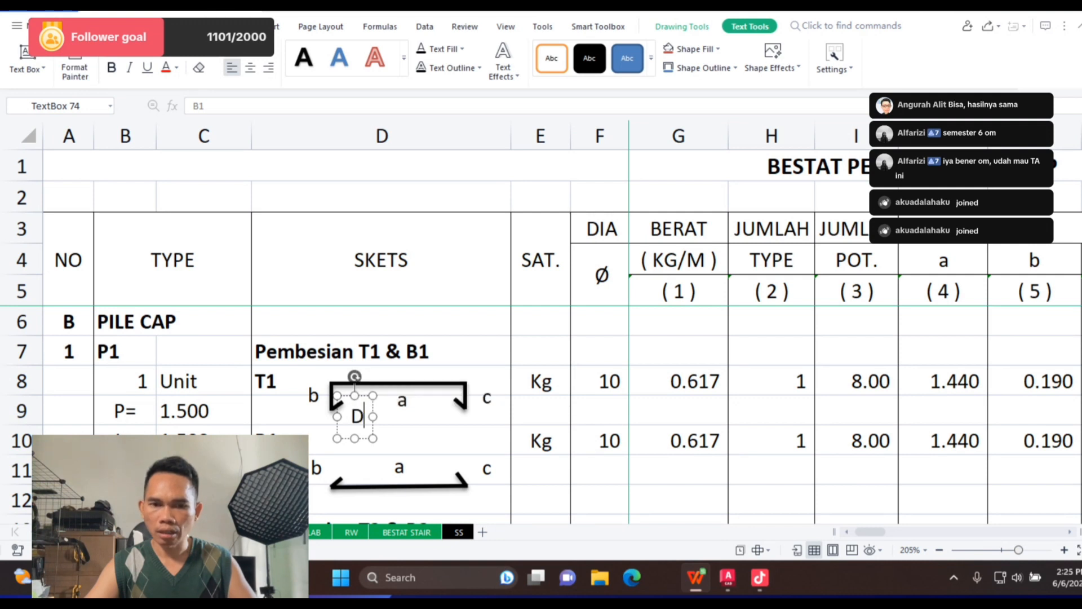
double_click(357, 416)
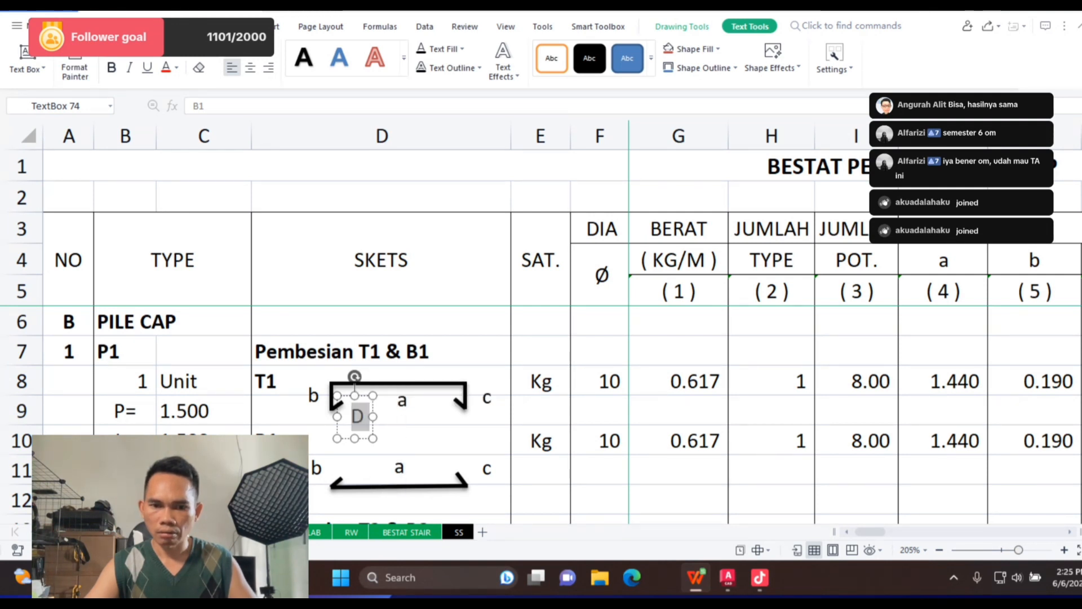
type("d")
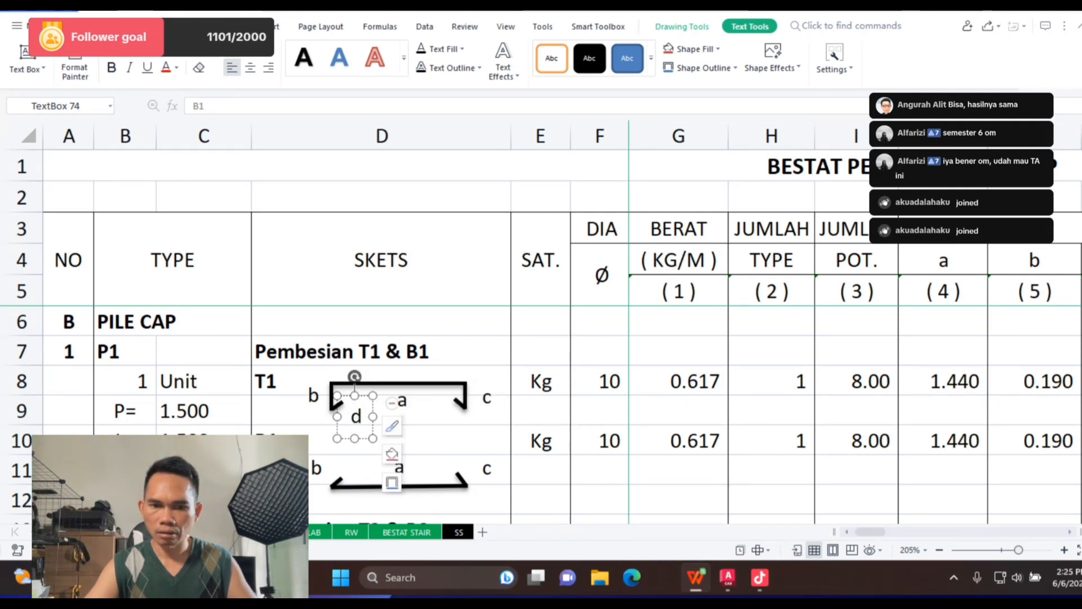
left_click_drag(373, 427, 364, 425)
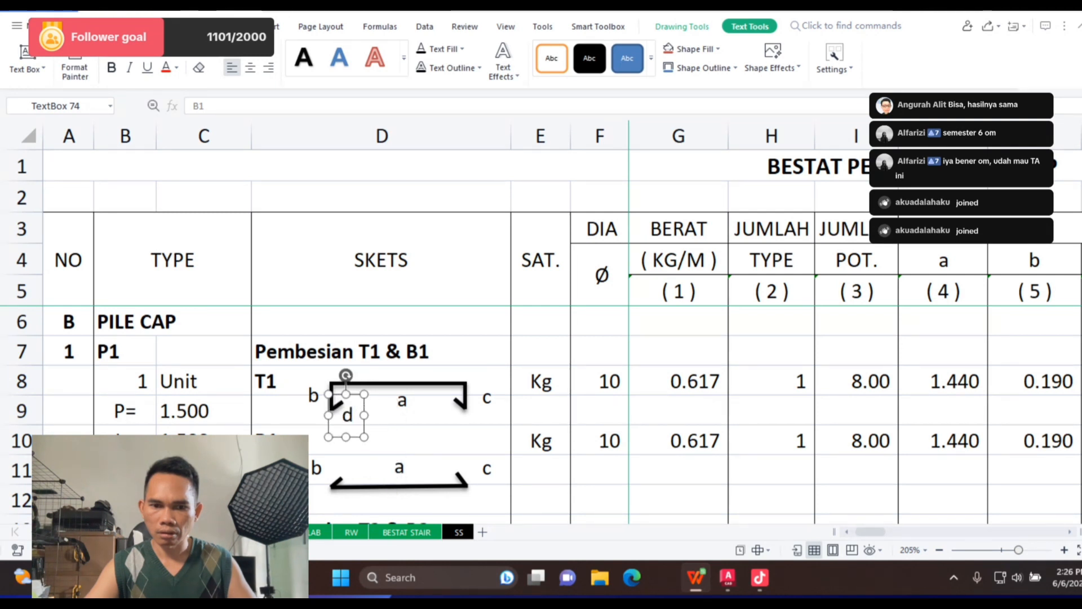
left_click(394, 440)
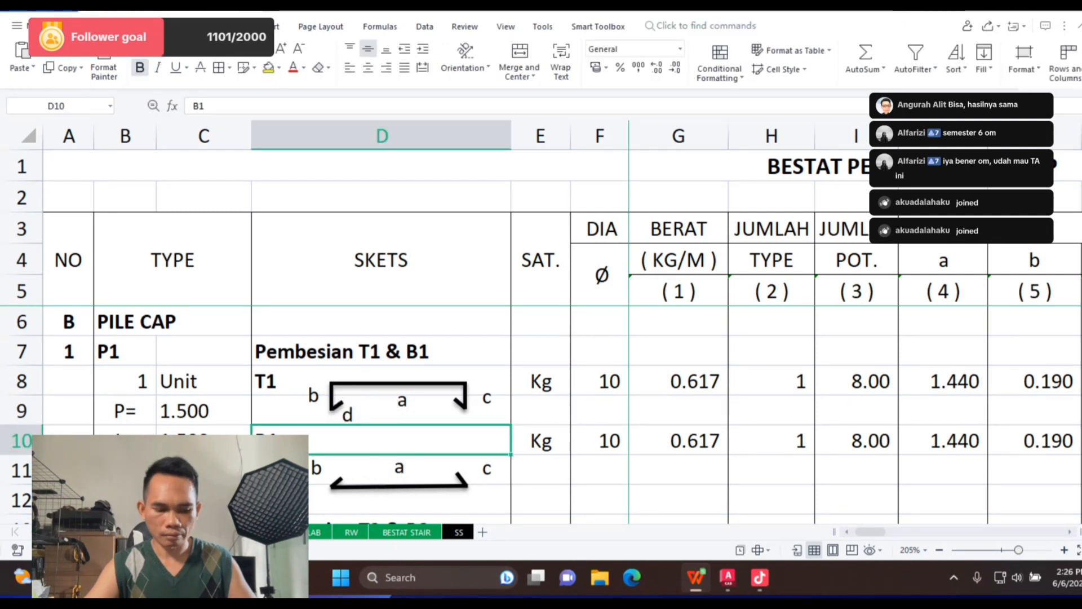
Step: Add another copy of the "a" label beside T1's right hook and change its text to "e"
key("ctrl+v")
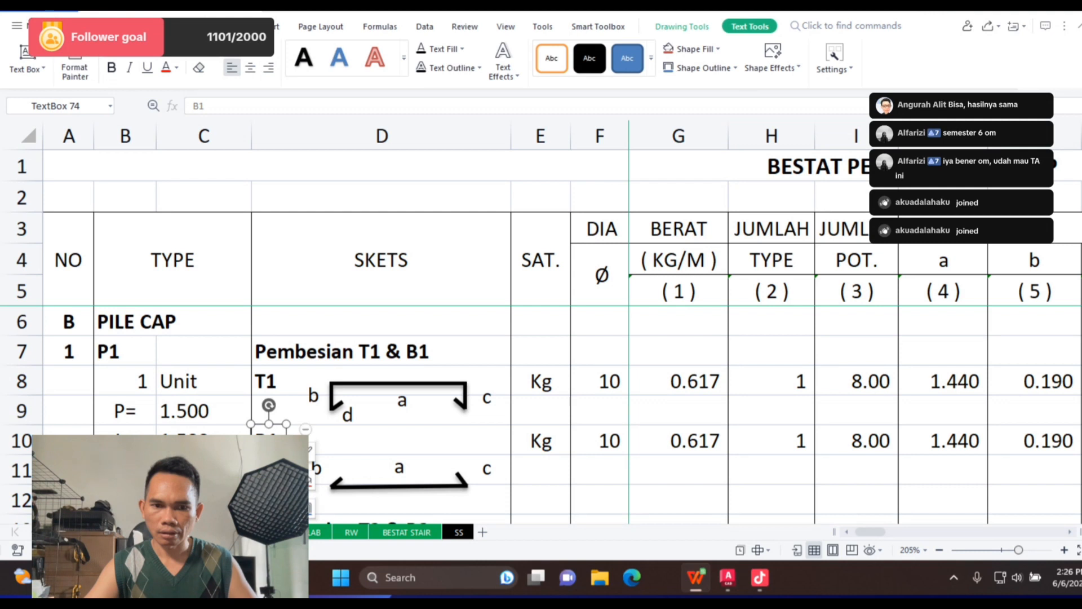
left_click_drag(268, 436, 445, 411)
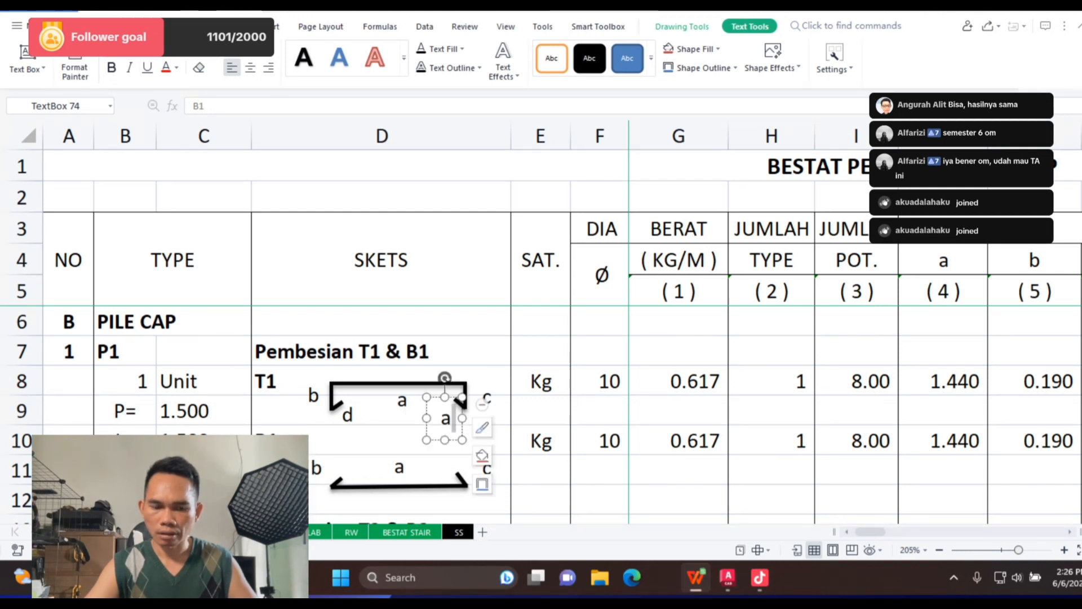
left_click(442, 418)
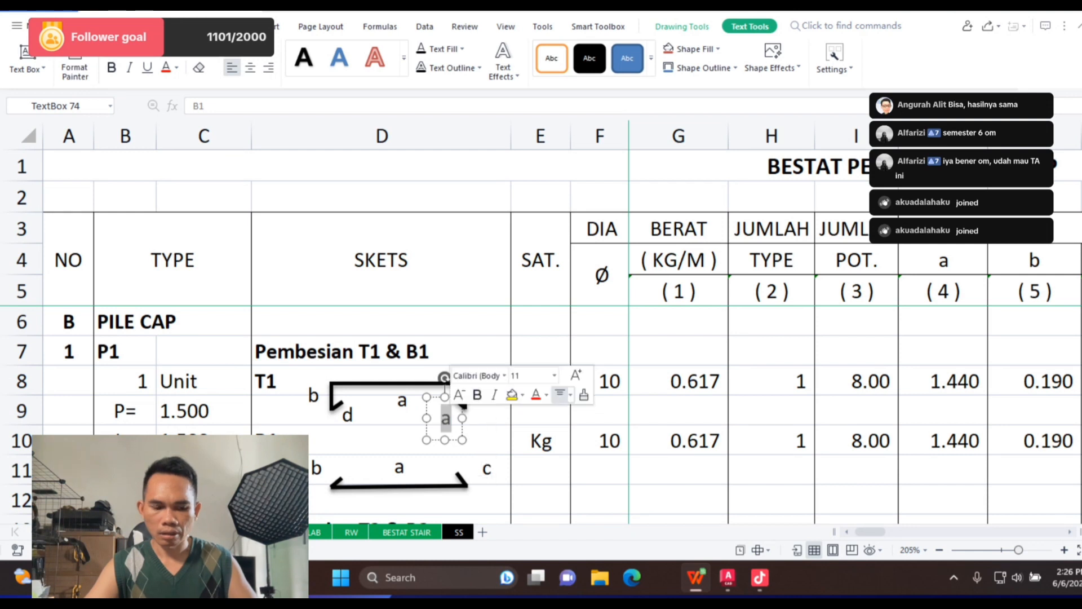
type("e")
left_click(442, 352)
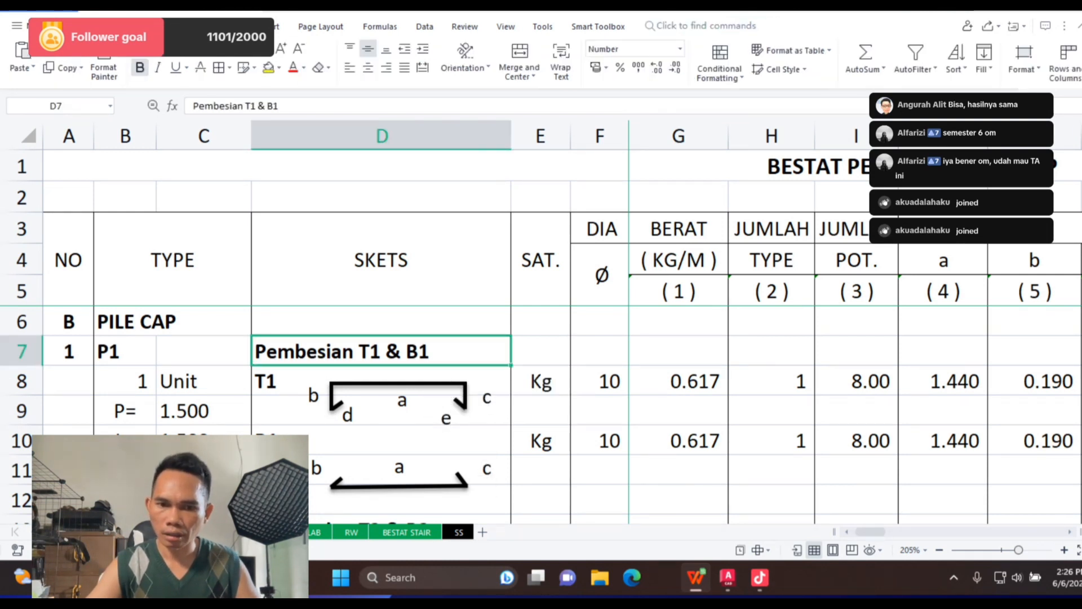
left_click(446, 417)
left_click_drag(446, 417, 444, 408)
left_click(678, 321)
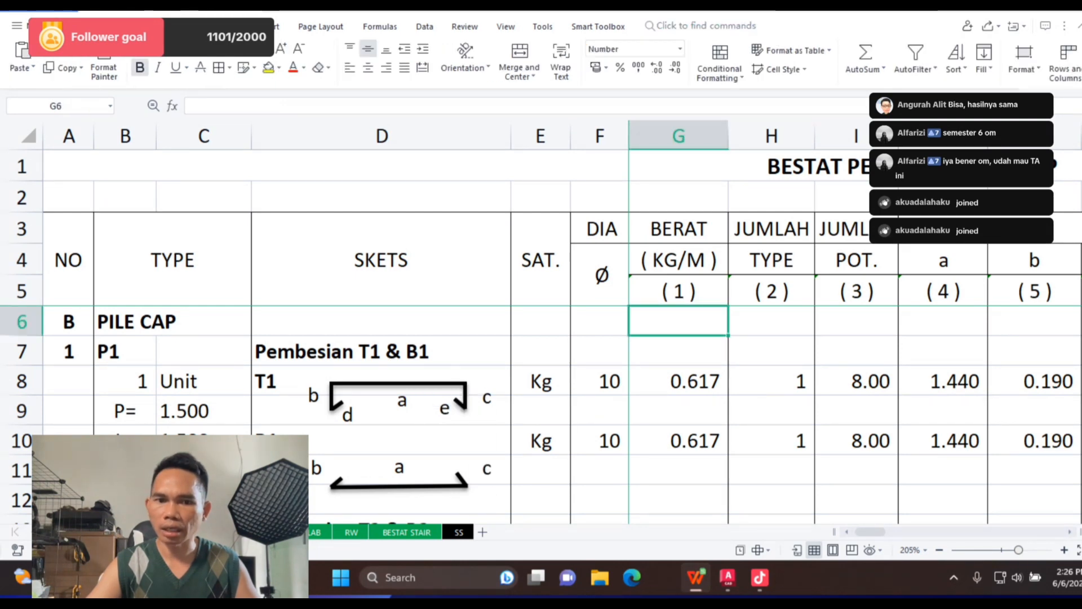
Step: Compare the T1 sketch labels with the PANJANG columns a to e and review the rows below
scroll(678, 321, "down", 7)
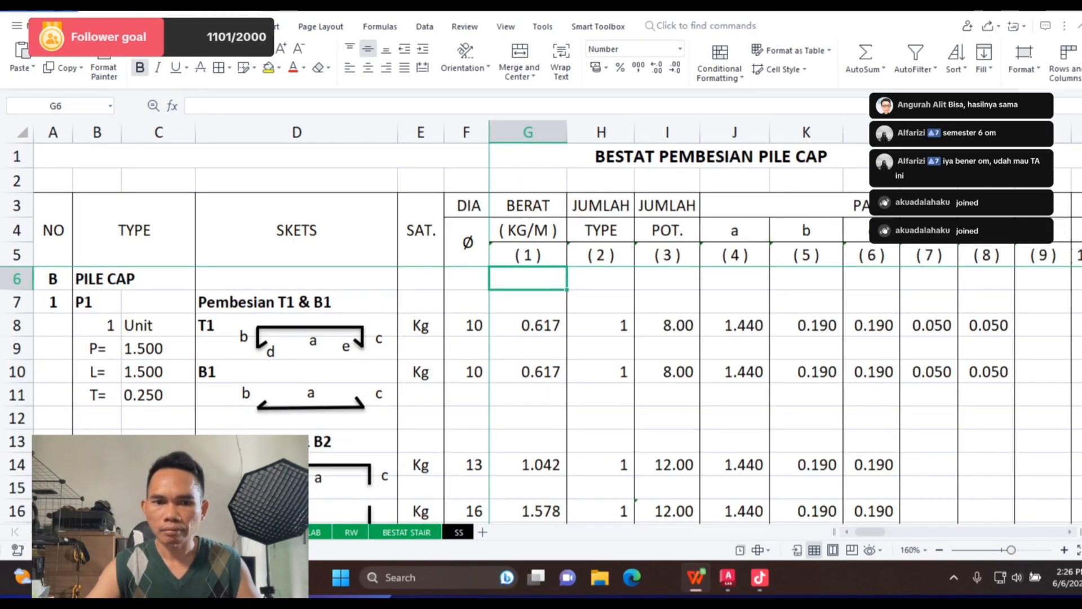
scroll(678, 321, "down", 1)
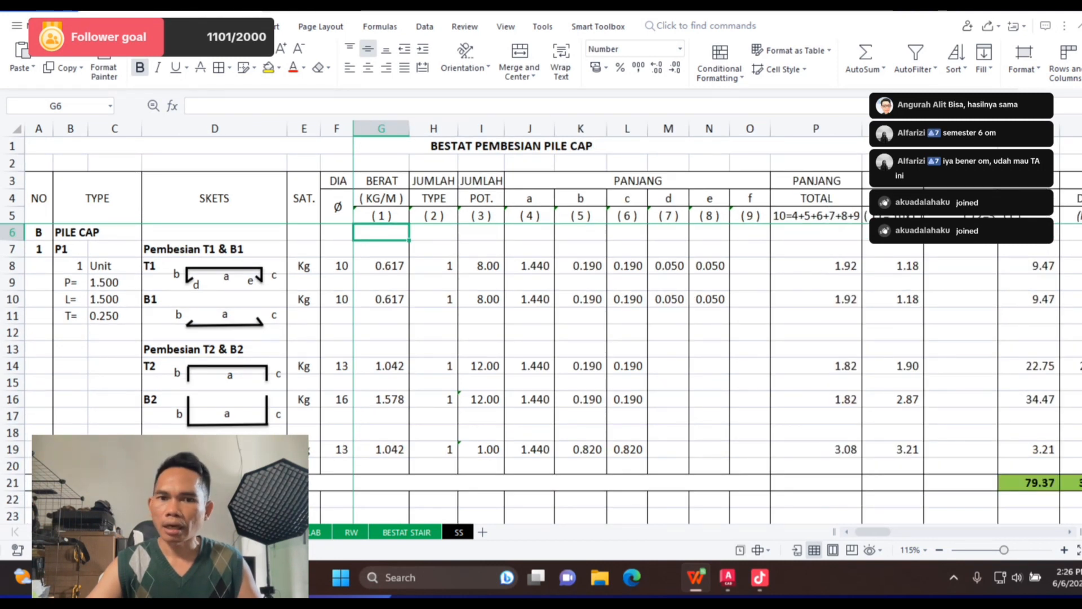
left_click(529, 198)
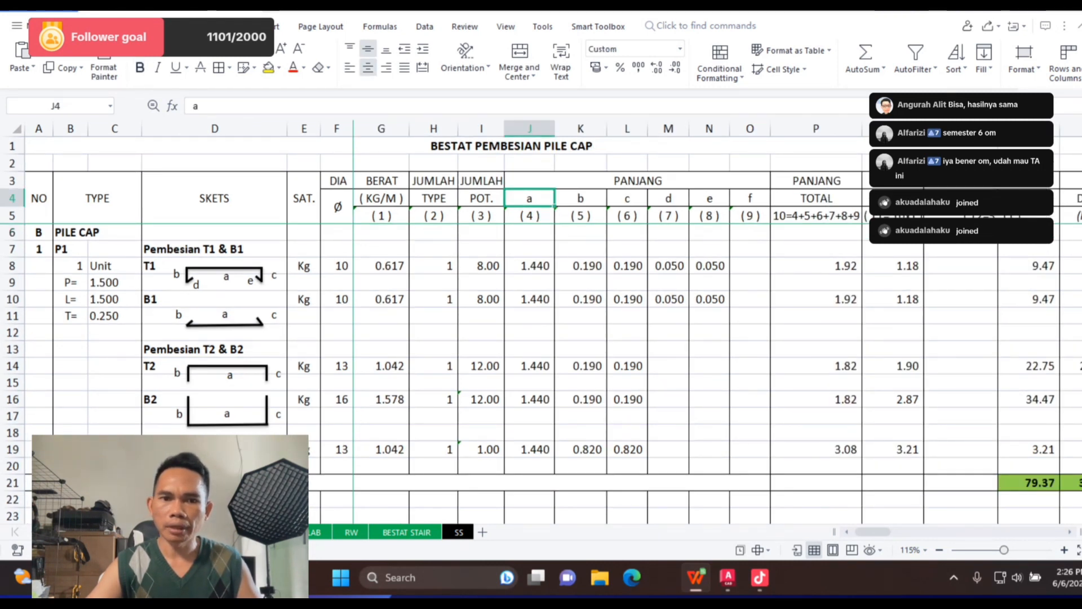
left_click(580, 199)
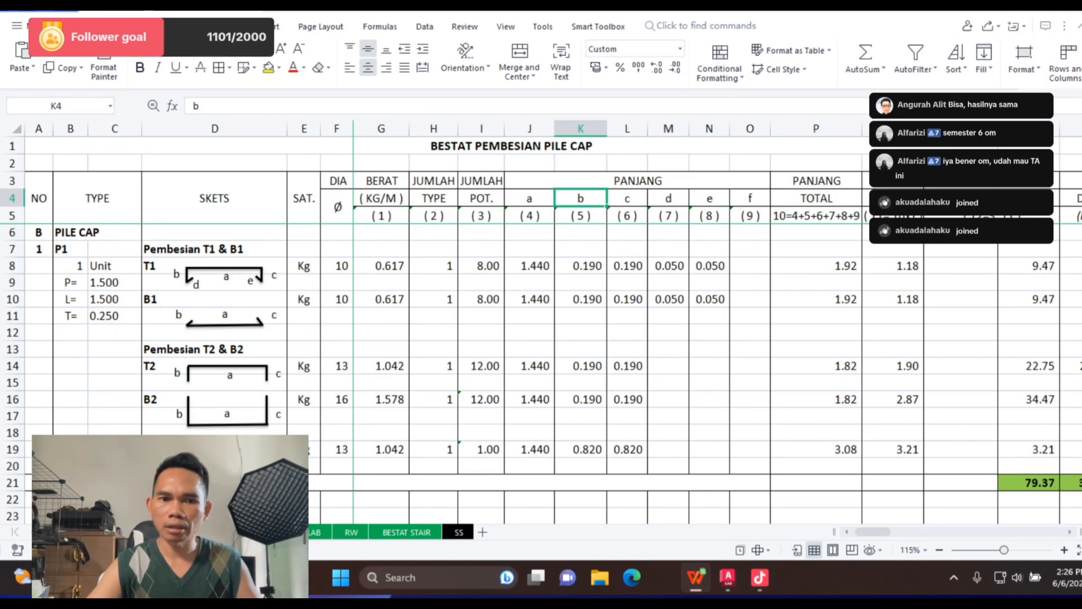
left_click(669, 199)
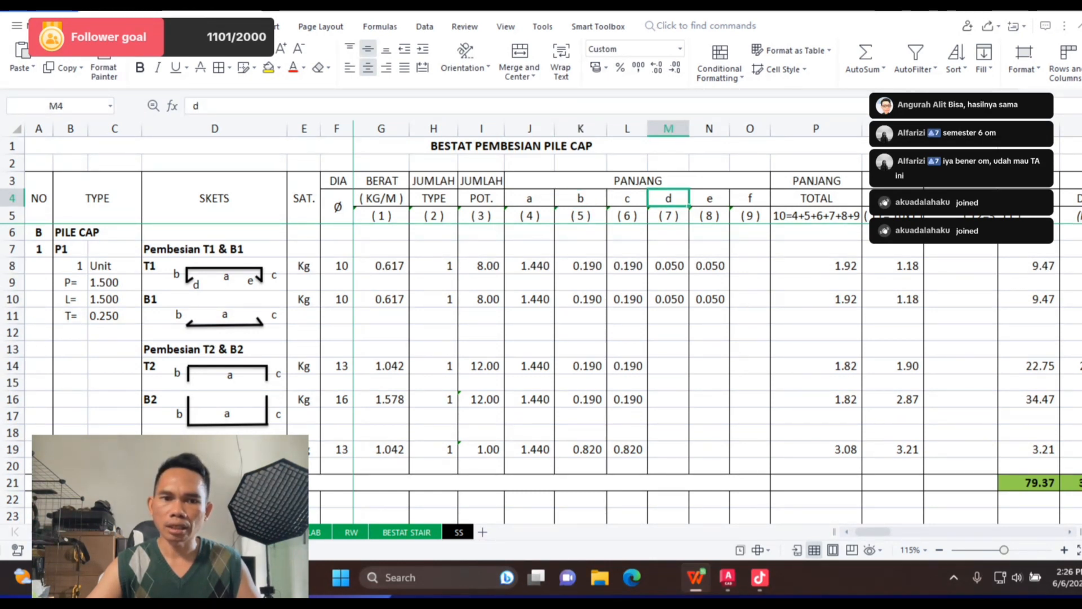
left_click(710, 199)
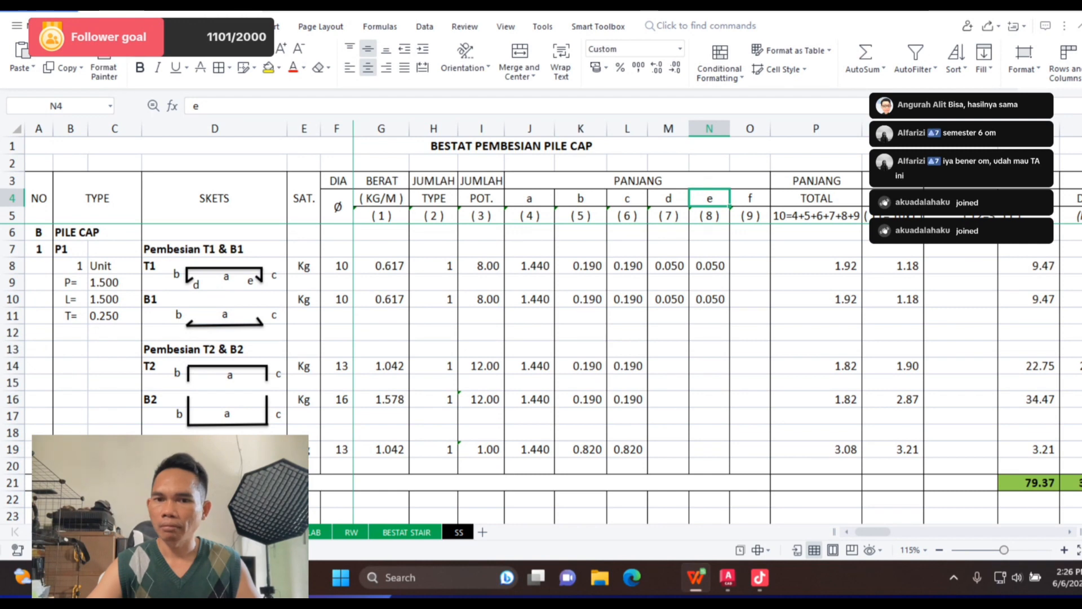
scroll(541, 372, "down", 2)
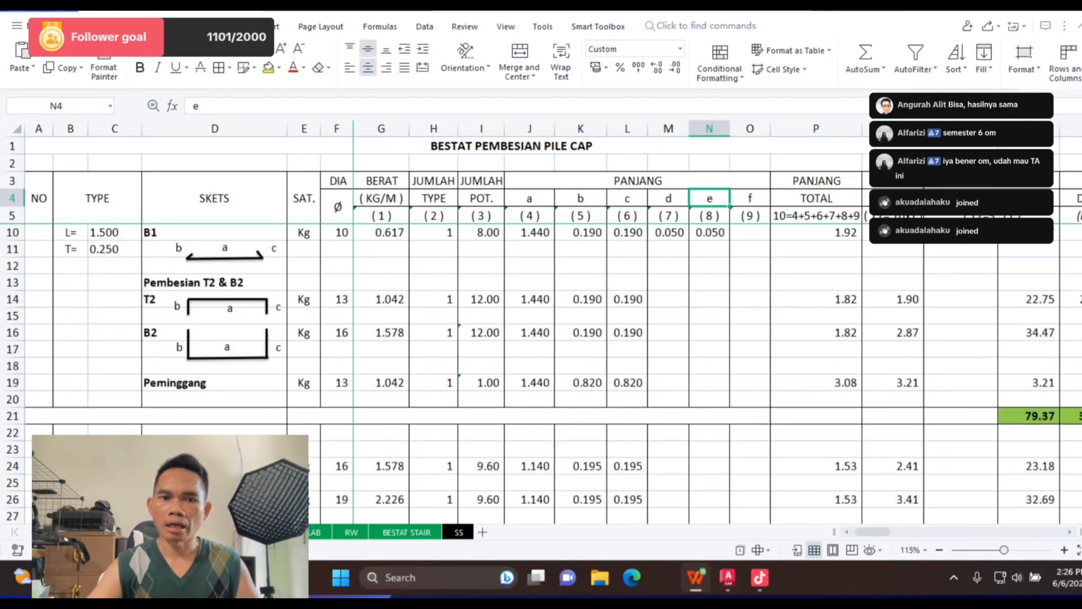
scroll(541, 372, "up", 2)
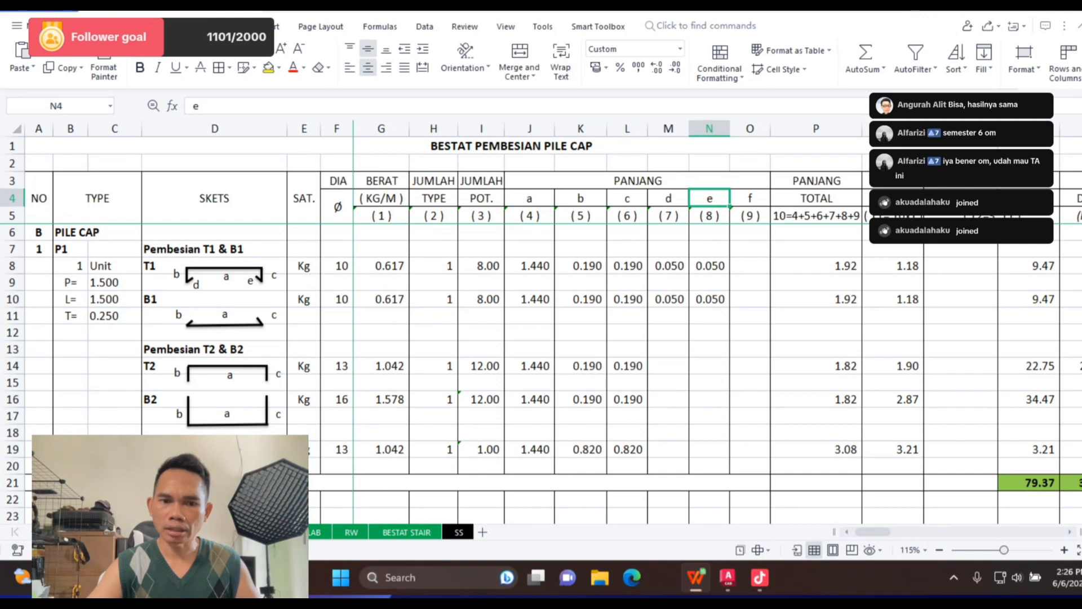
Step: Delete the grouped T2 and B2 bar sketches under Pembesian T2 & B2
left_click(228, 374)
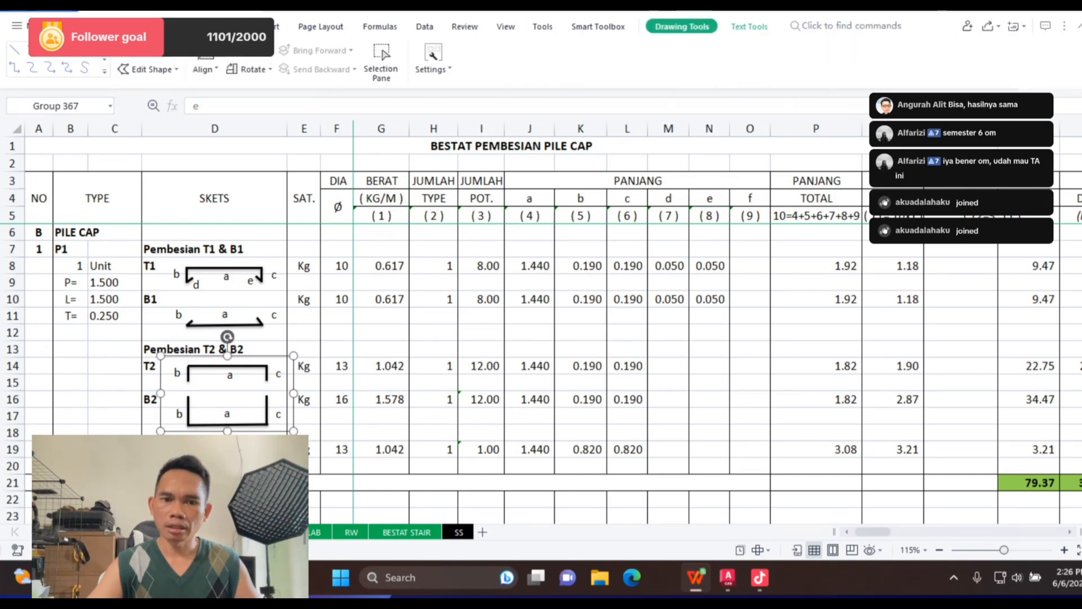
key("Delete")
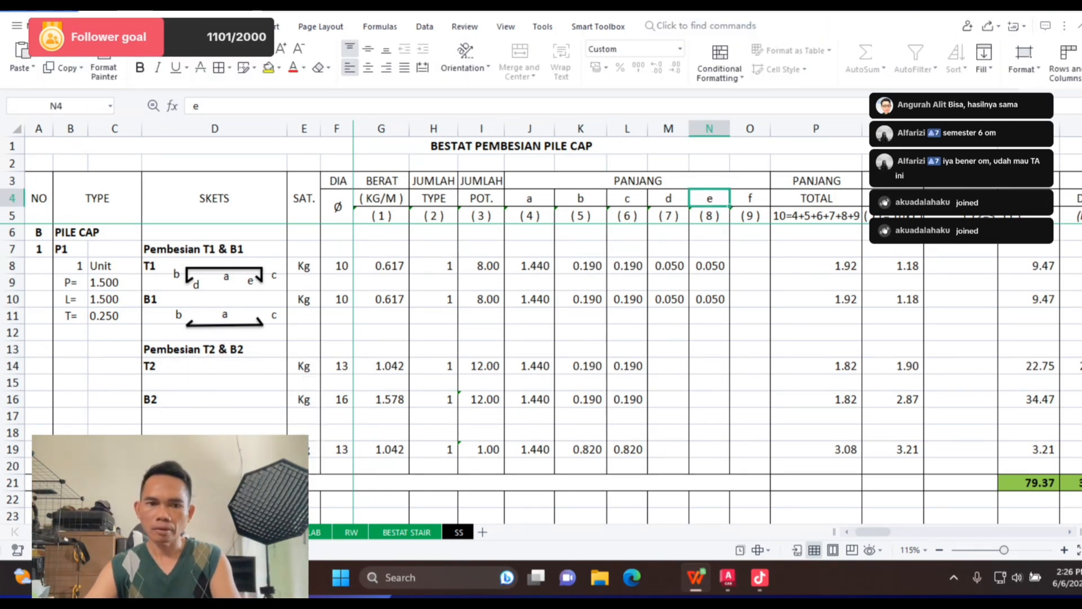
left_click(250, 281)
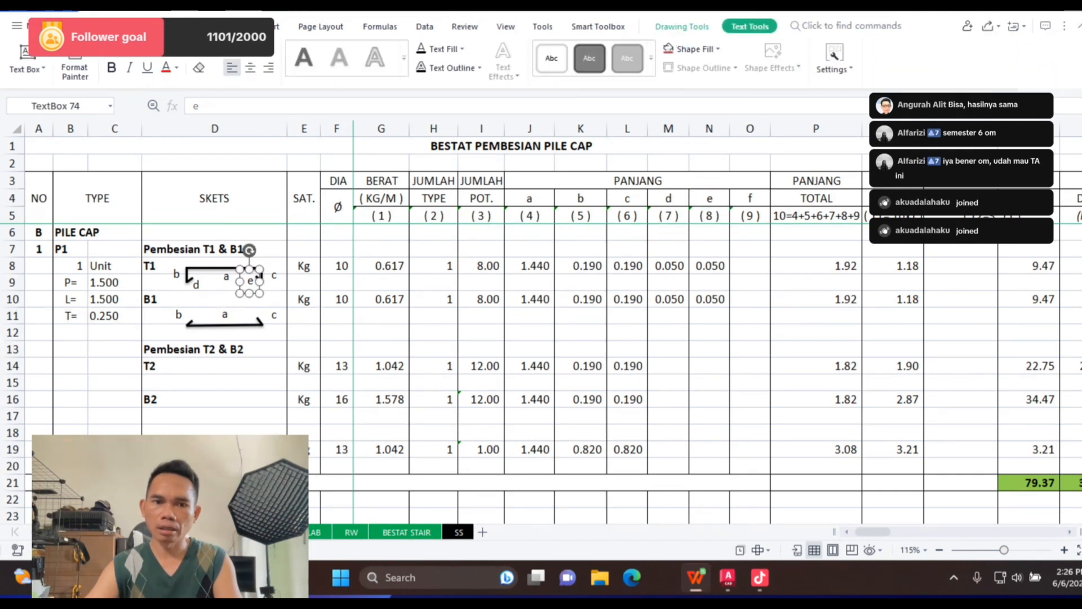
left_click(215, 366)
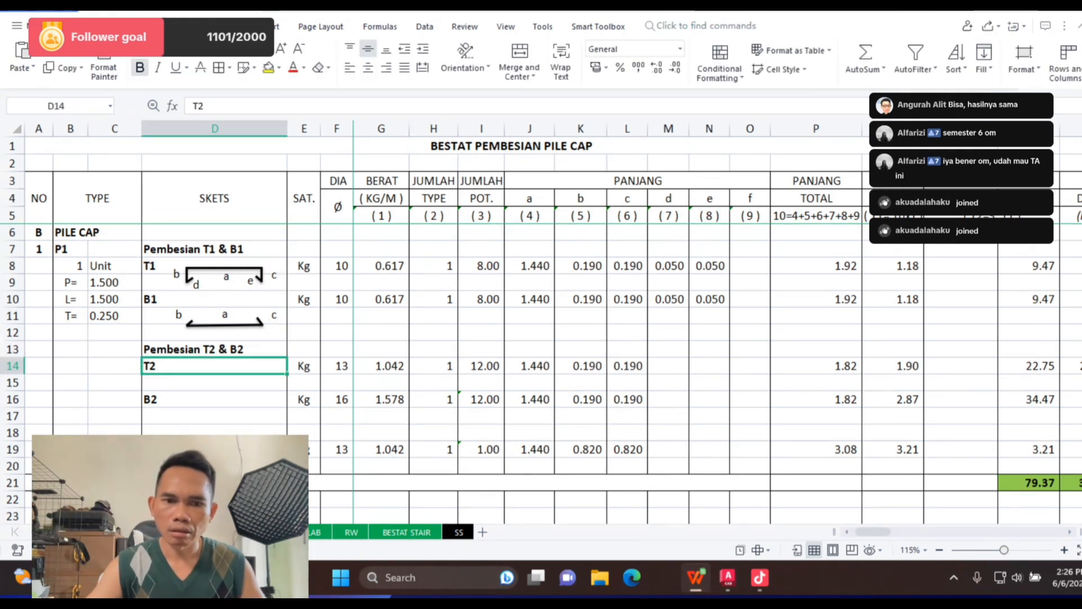
Step: Group the "d" and "e" hook labels of the T1 sketch into one object
left_click(224, 323)
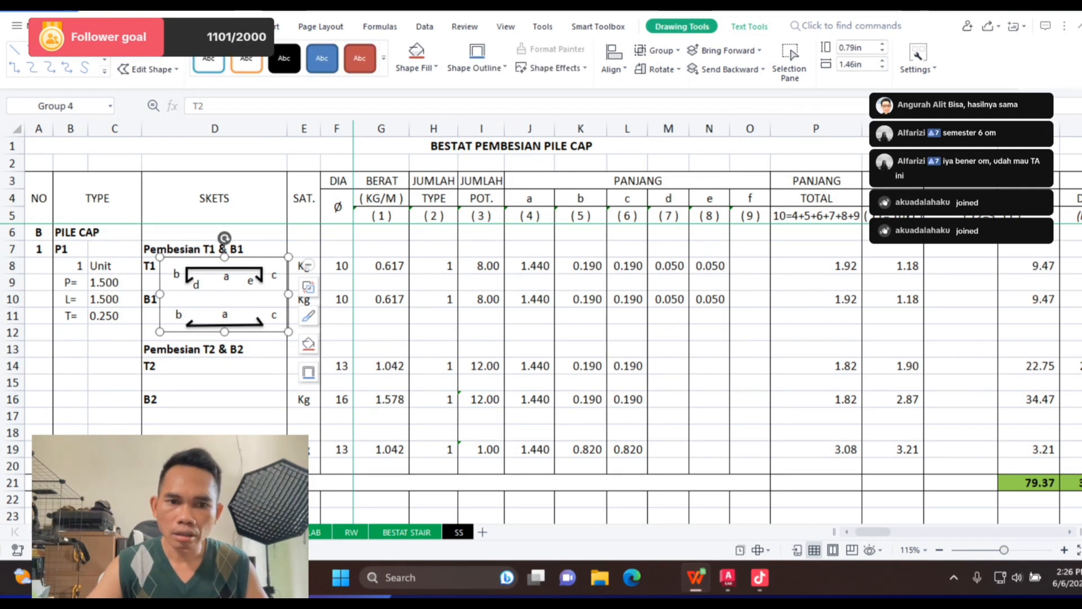
left_click(196, 285)
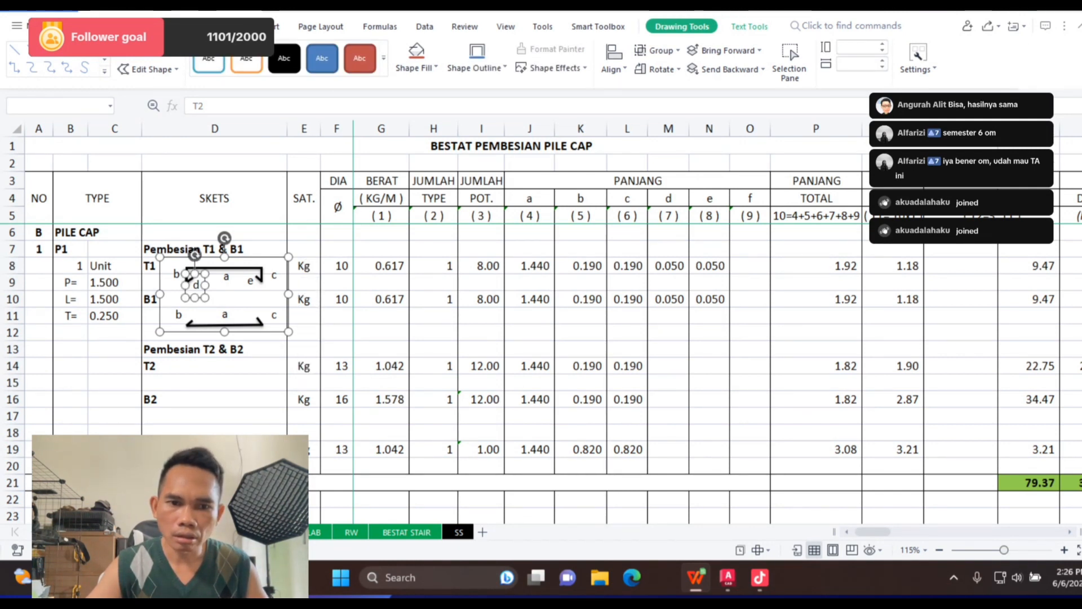
left_click(251, 280, "ctrl")
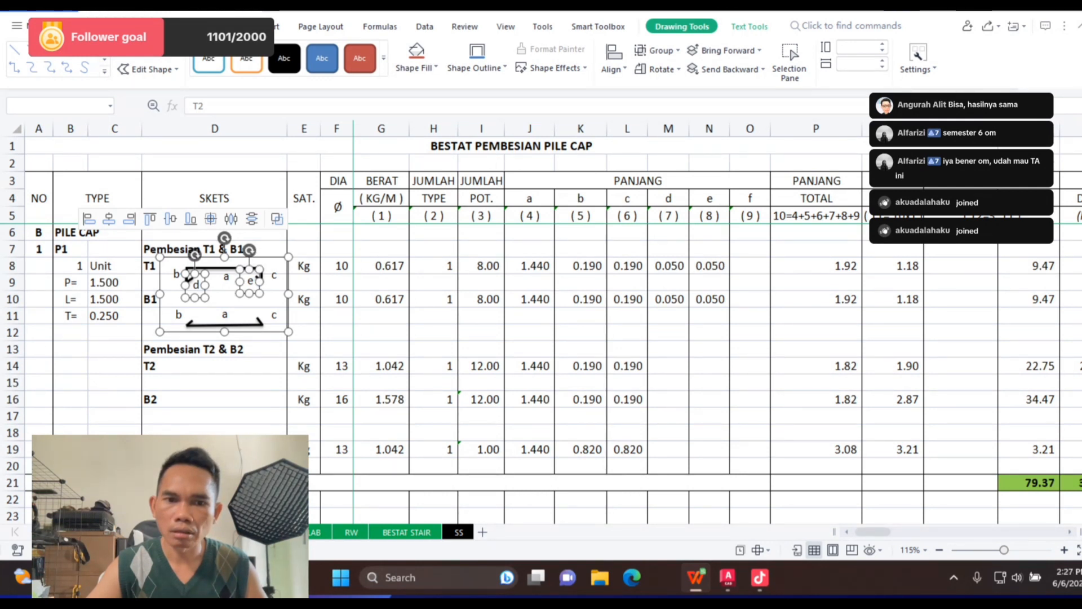
left_click(226, 276, "ctrl")
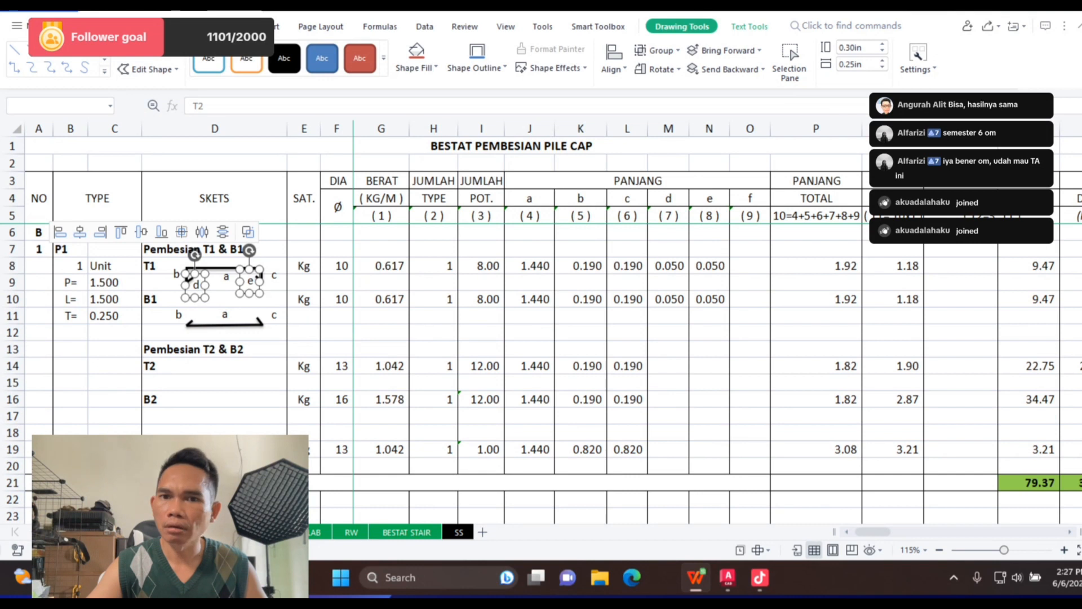
left_click(656, 50)
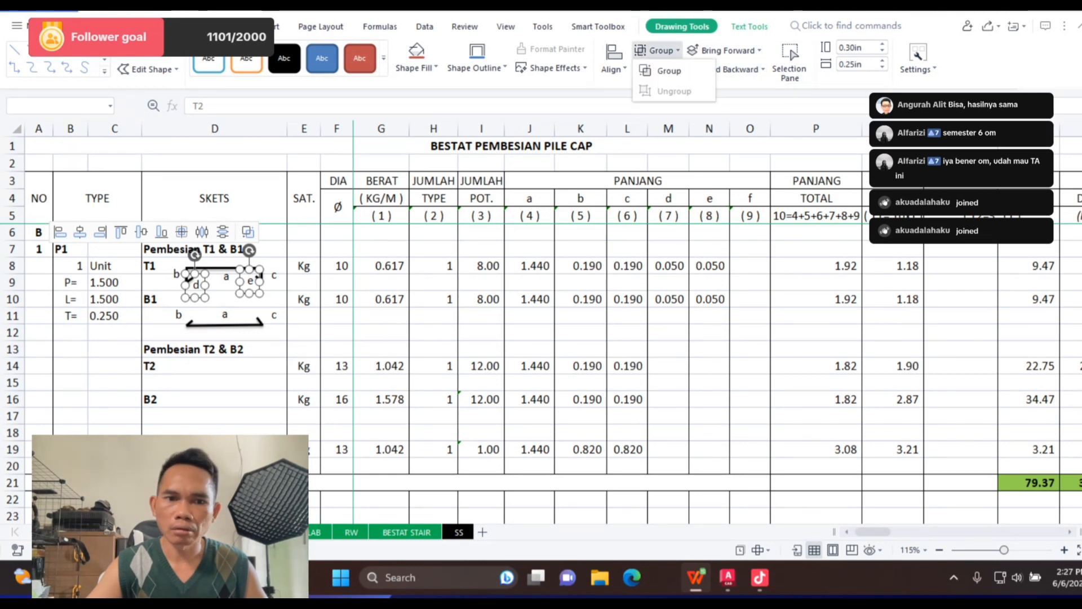
left_click(665, 71)
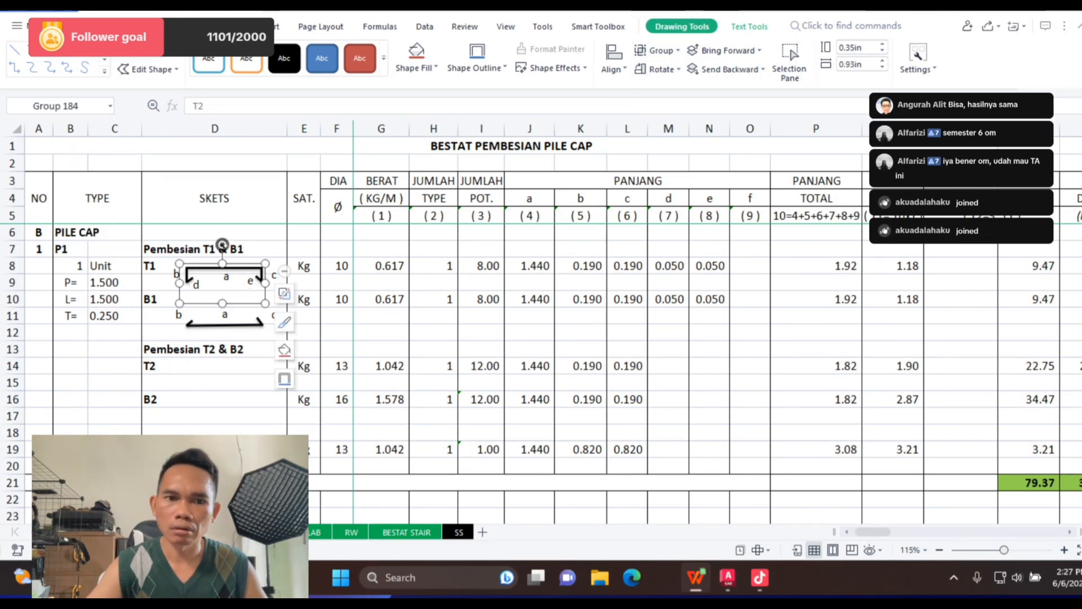
key("Escape")
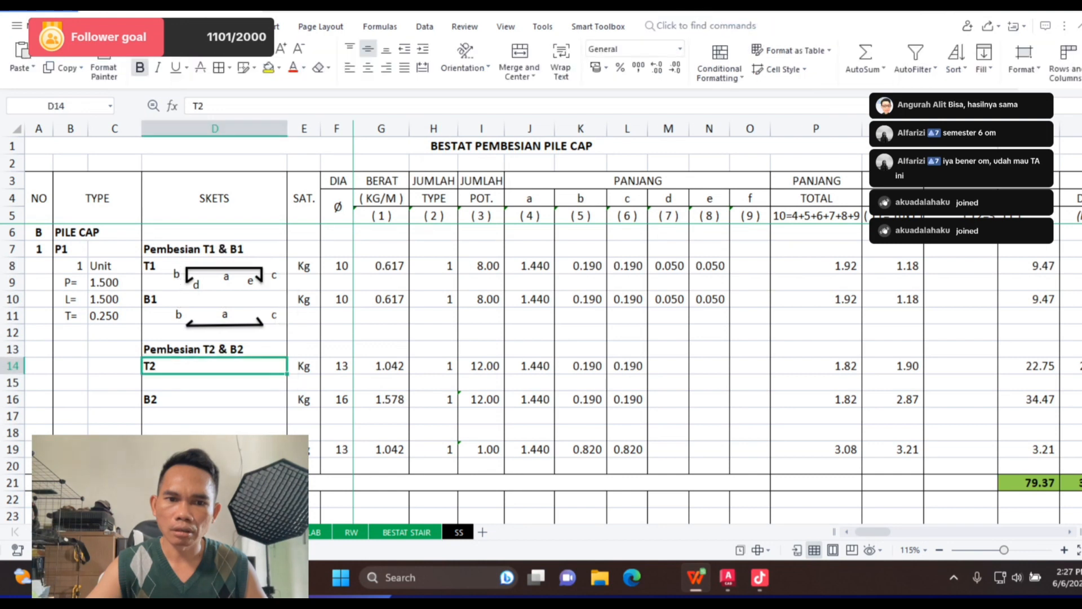
left_click(223, 269)
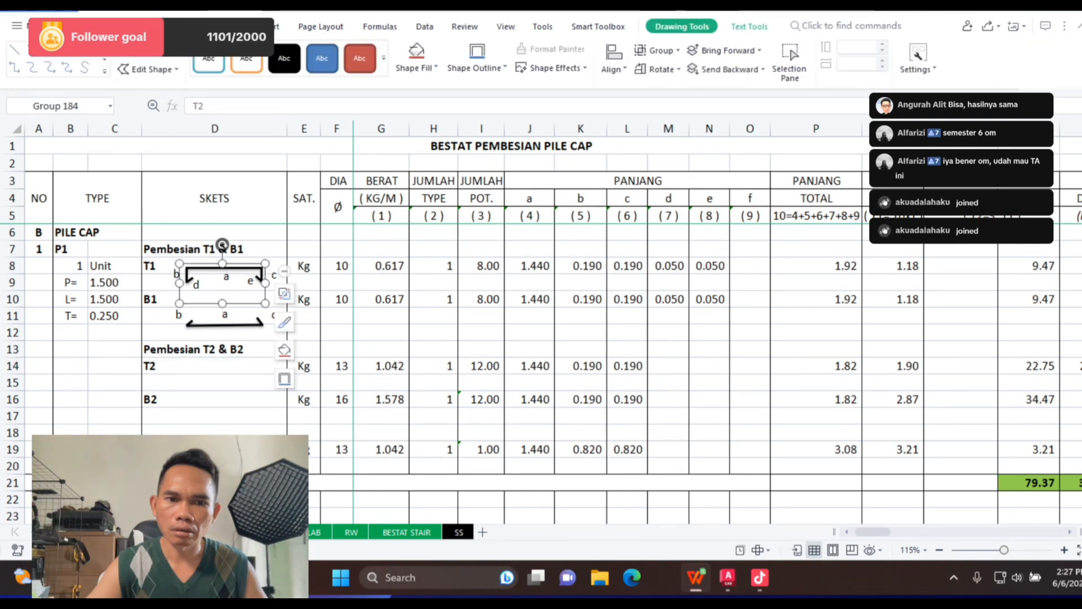
left_click(196, 285)
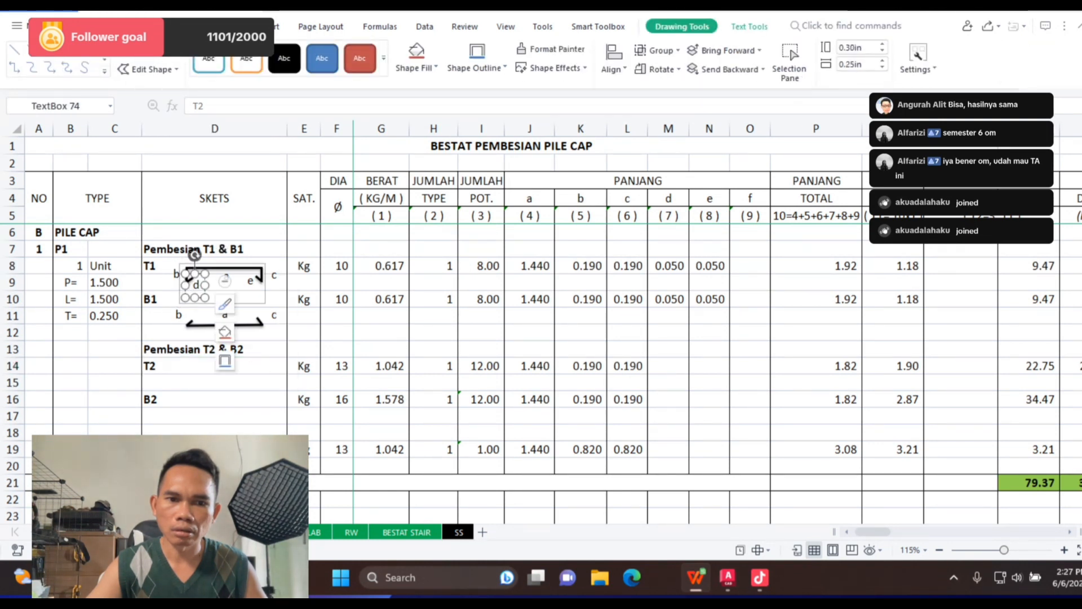
left_click(337, 232)
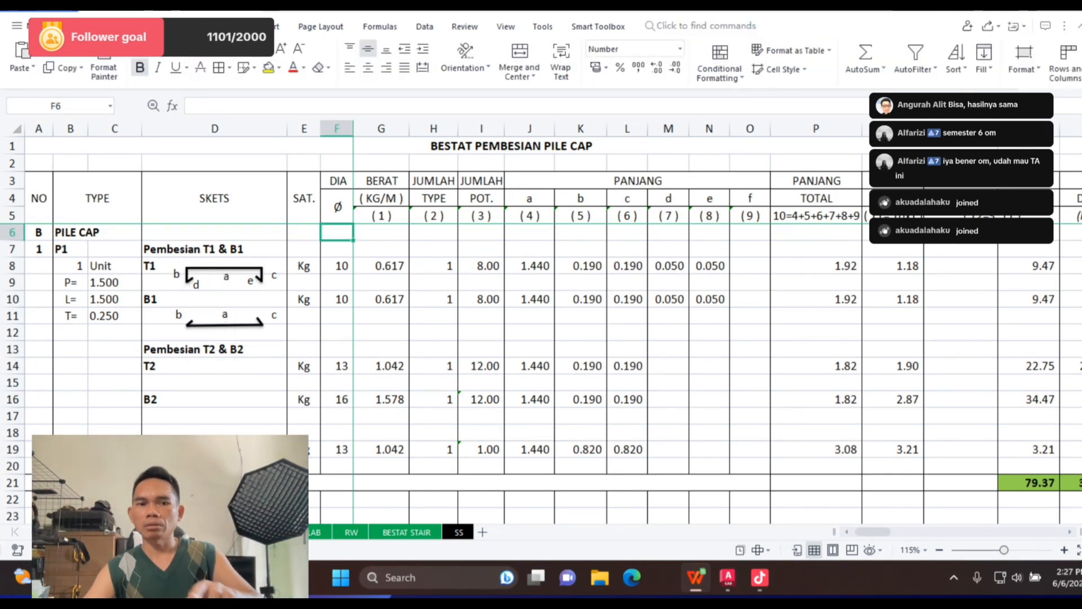
Step: Duplicate the grouped T1/B1 bar sketch without its hook labels and place the copy under Pembesian T2 & B2
left_click(224, 267)
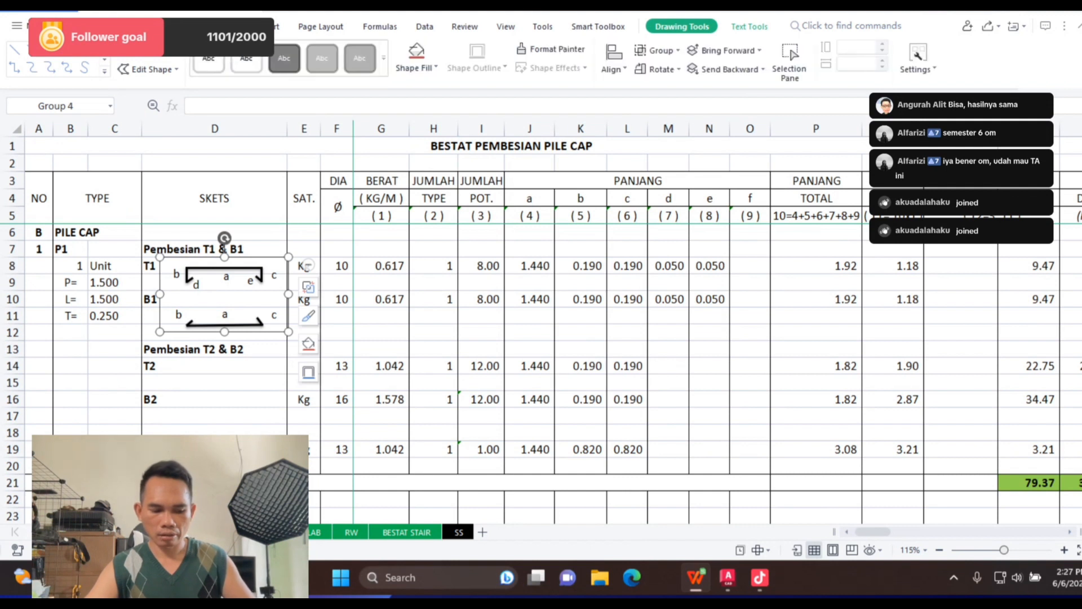
key("ctrl+v")
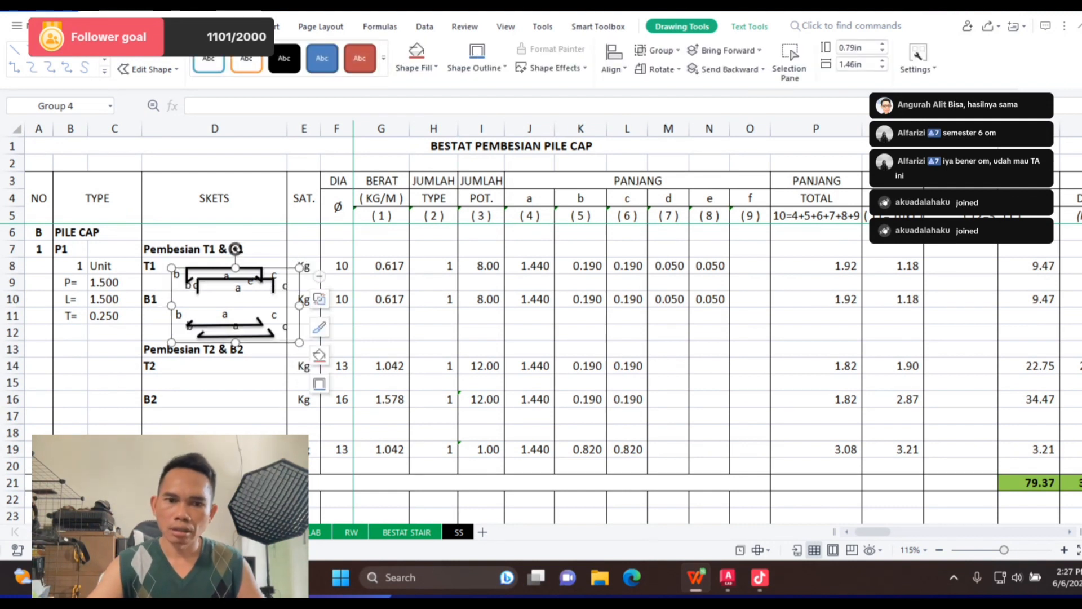
left_click_drag(231, 279, 214, 373)
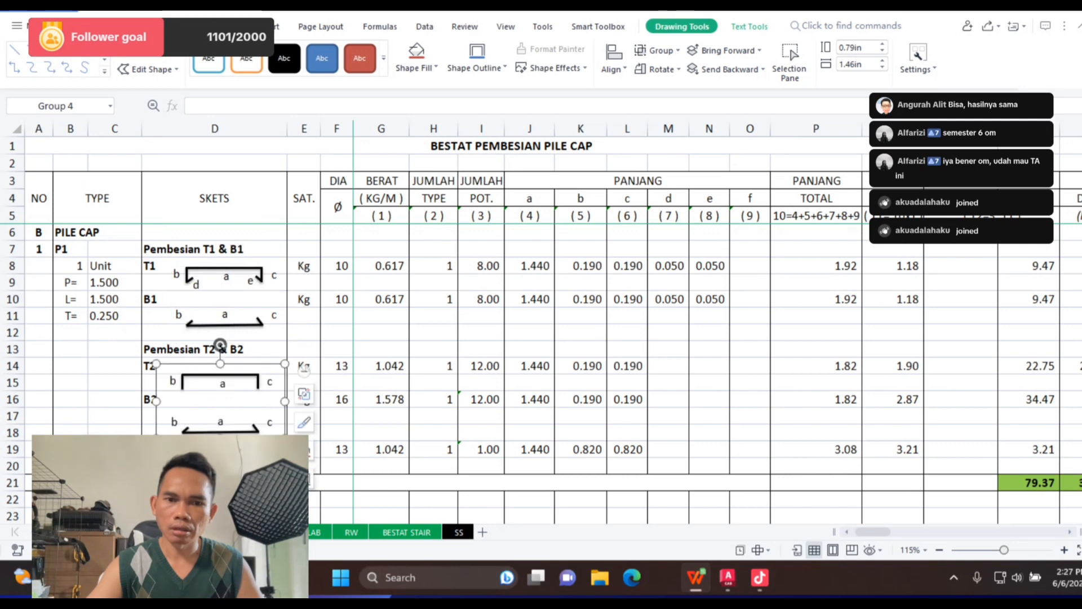
left_click(482, 249)
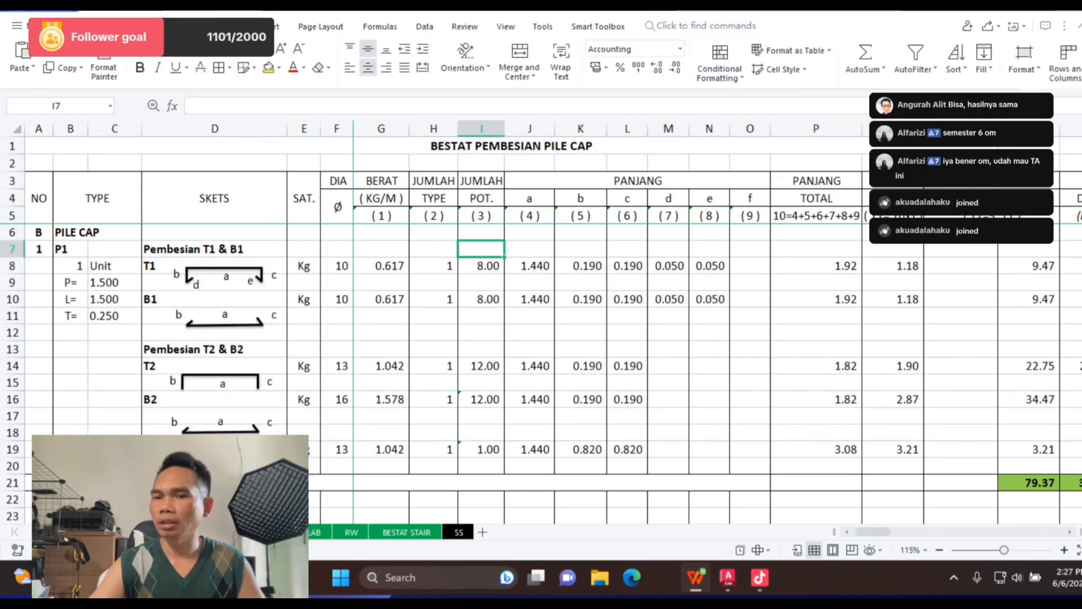
Step: Draw a short diagonal hook line, about 0.08 by 0.10 in, at the T2 sketch's left leg end and give it the thick black style
scroll(559, 394, "up", 3)
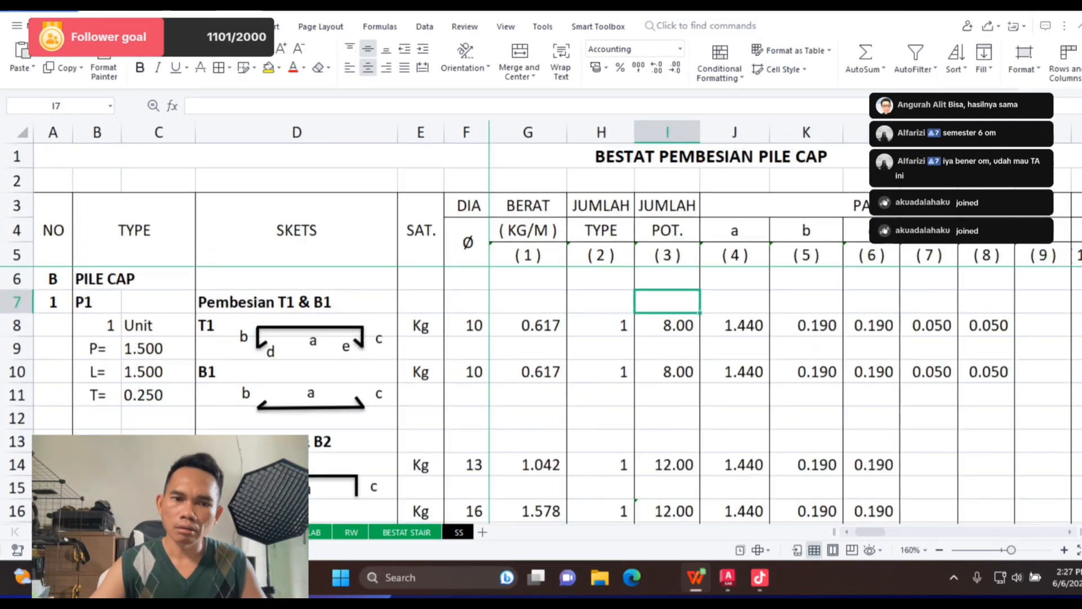
scroll(559, 394, "down", 2)
scroll(559, 395, "up", 1)
scroll(541, 394, "up", 1)
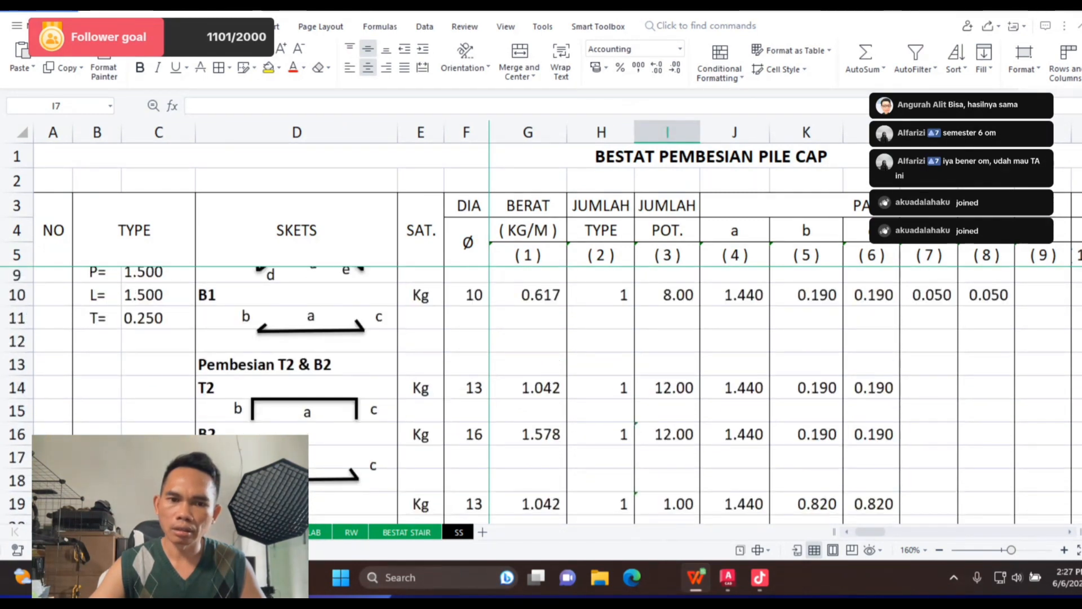
scroll(541, 394, "up", 1)
scroll(540, 395, "down", 1)
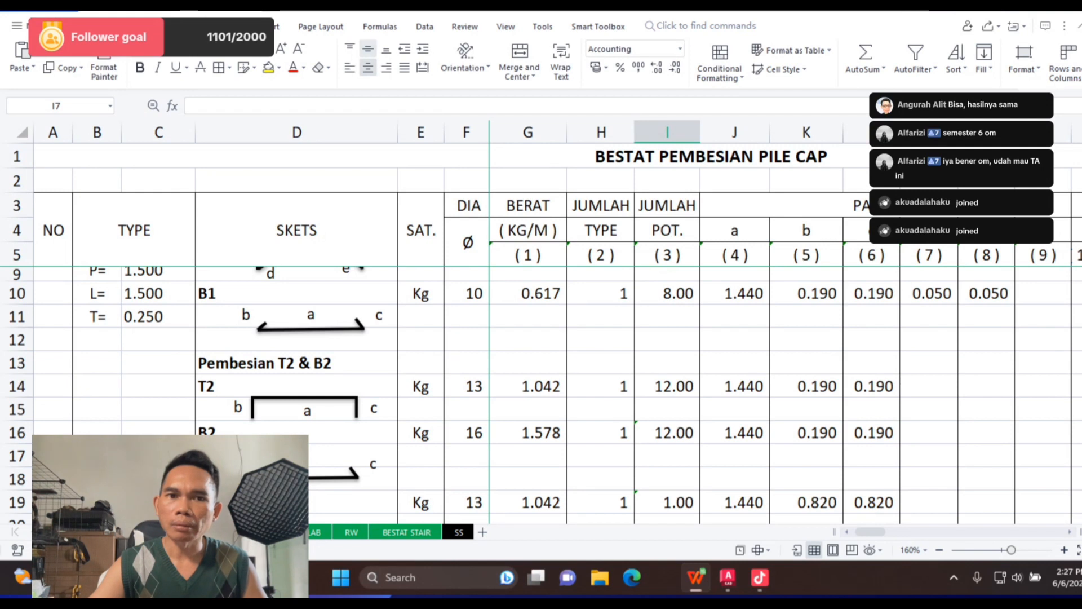
left_click(270, 26)
left_click(191, 63)
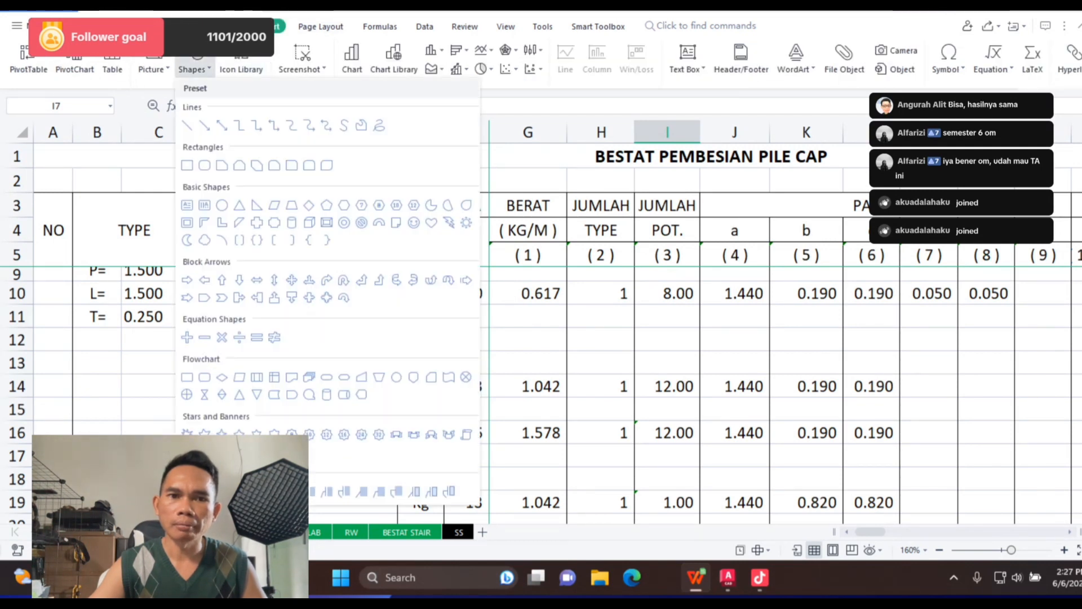
left_click(187, 125)
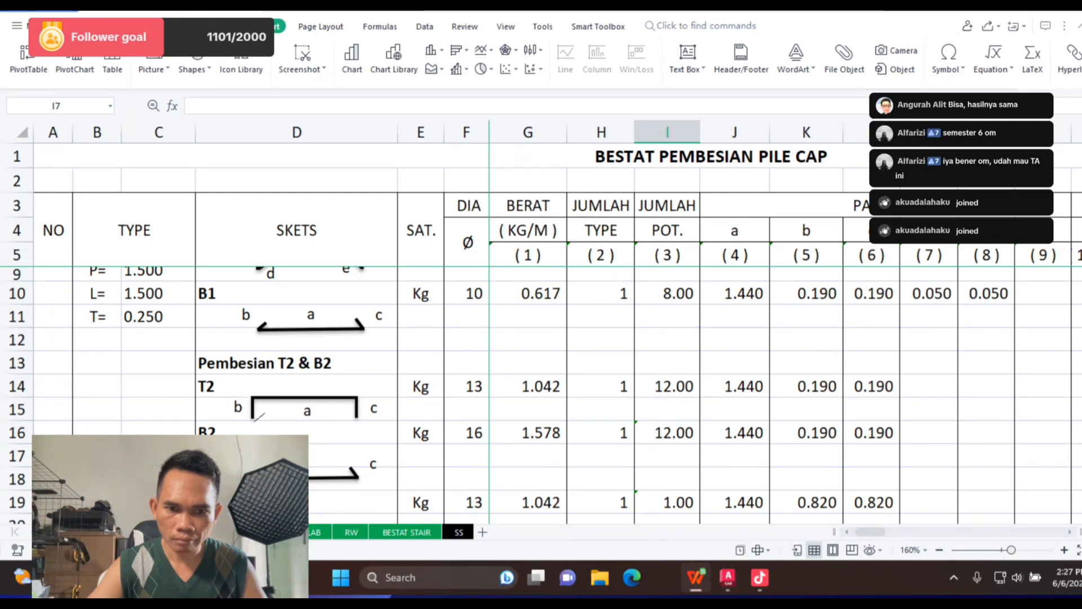
left_click_drag(254, 421, 265, 413)
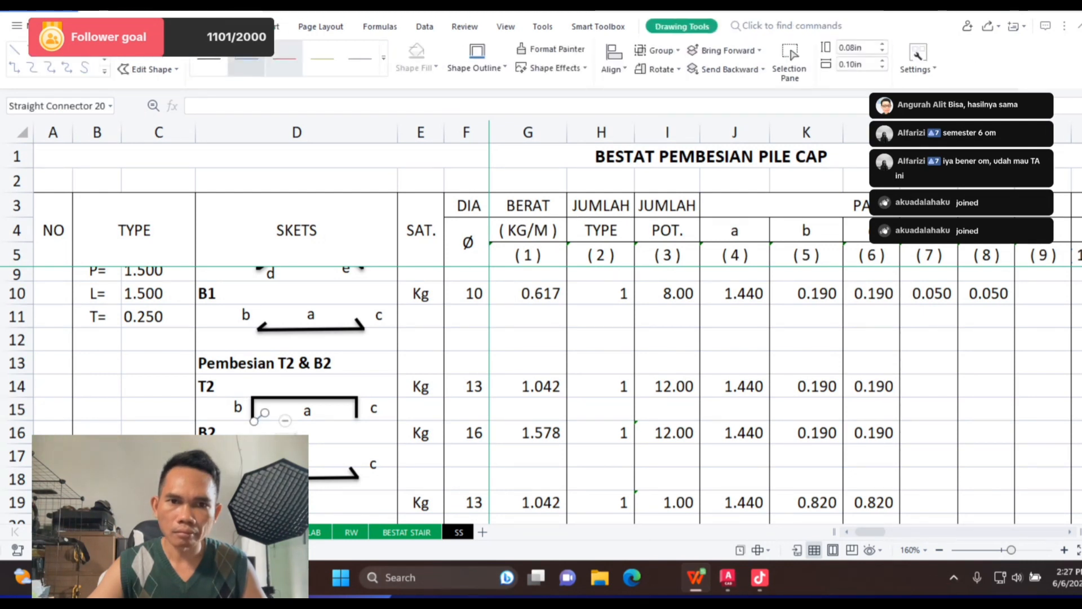
left_click(383, 57)
left_click(216, 102)
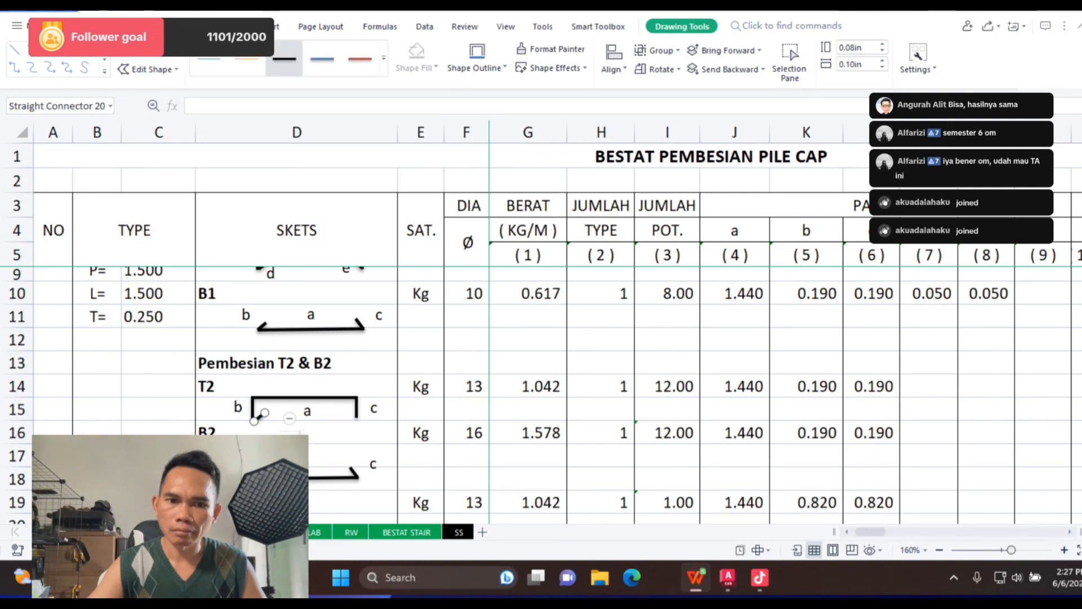
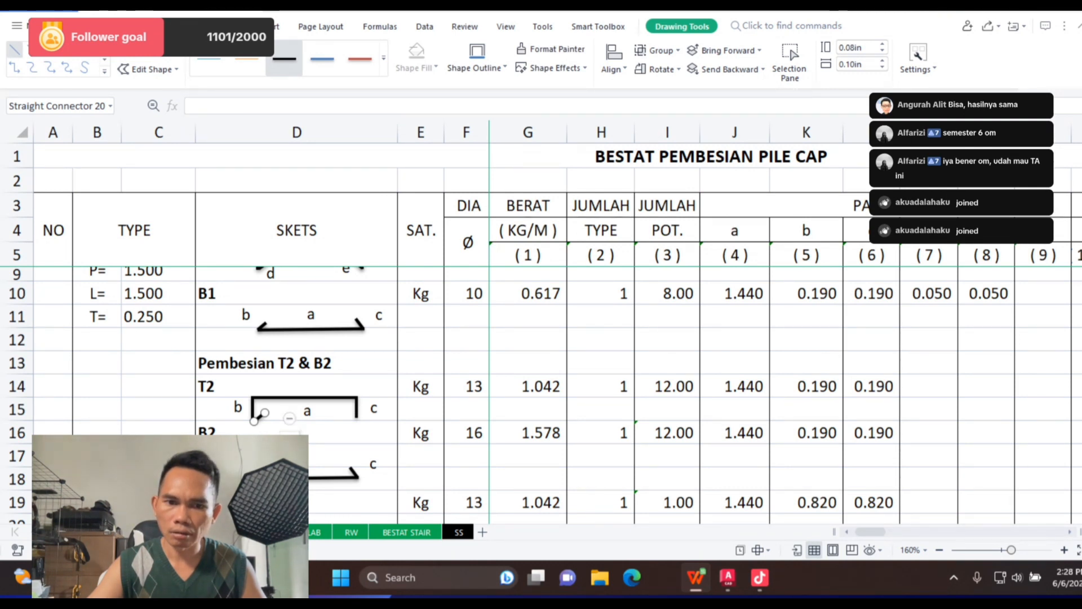
Step: Add a mirrored copy of the hook line at the T2 sketch's right leg and align both hooks with the leg ends
left_click(350, 418)
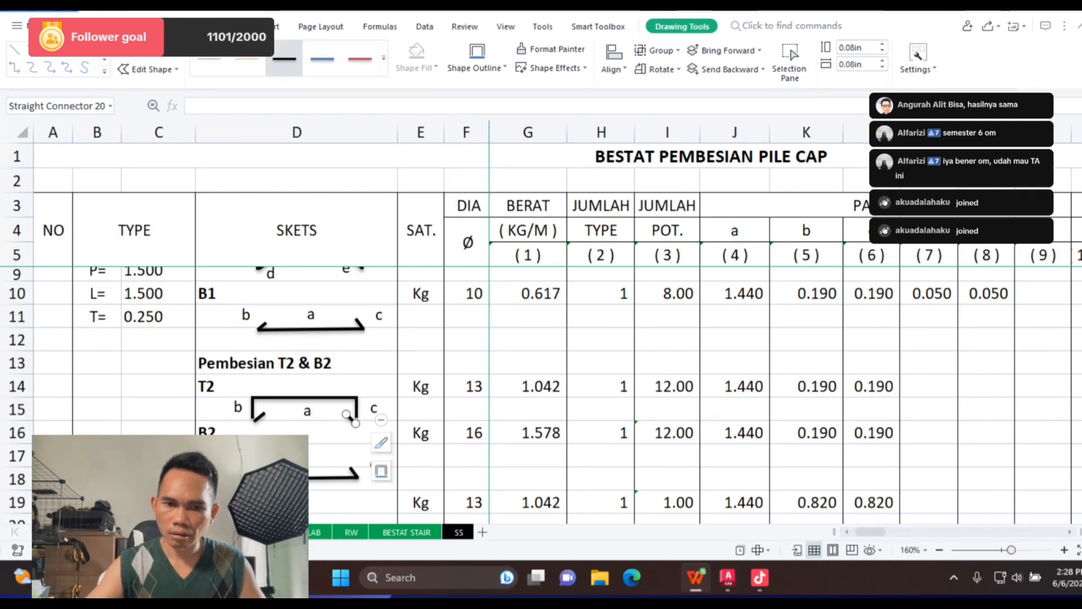
mouse_move(350, 418)
left_mouse_down()
mouse_move(350, 395)
mouse_move(348, 415)
left_mouse_up()
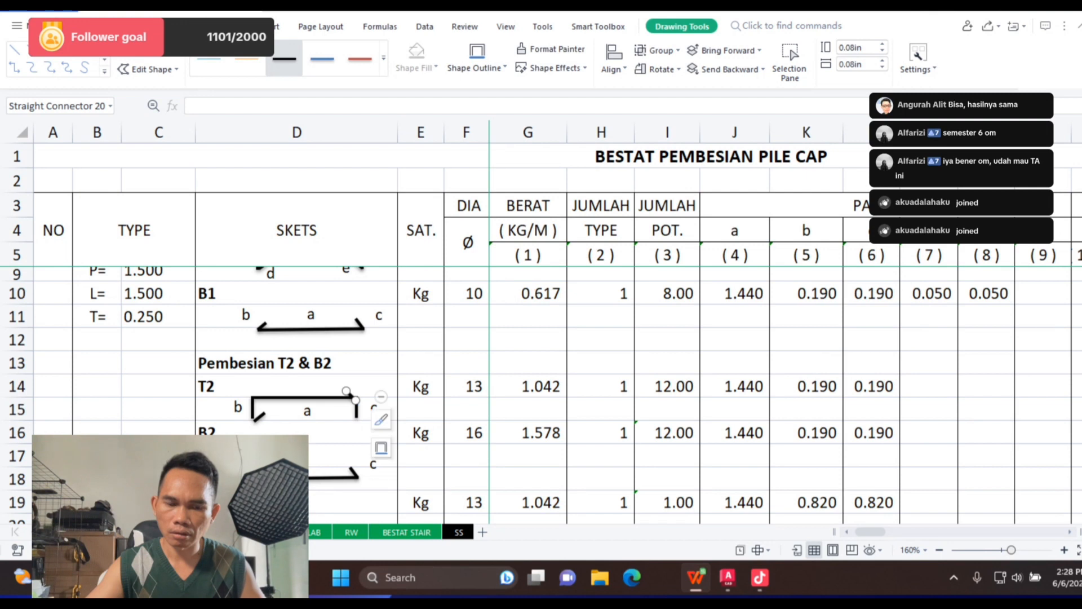
left_click(347, 416)
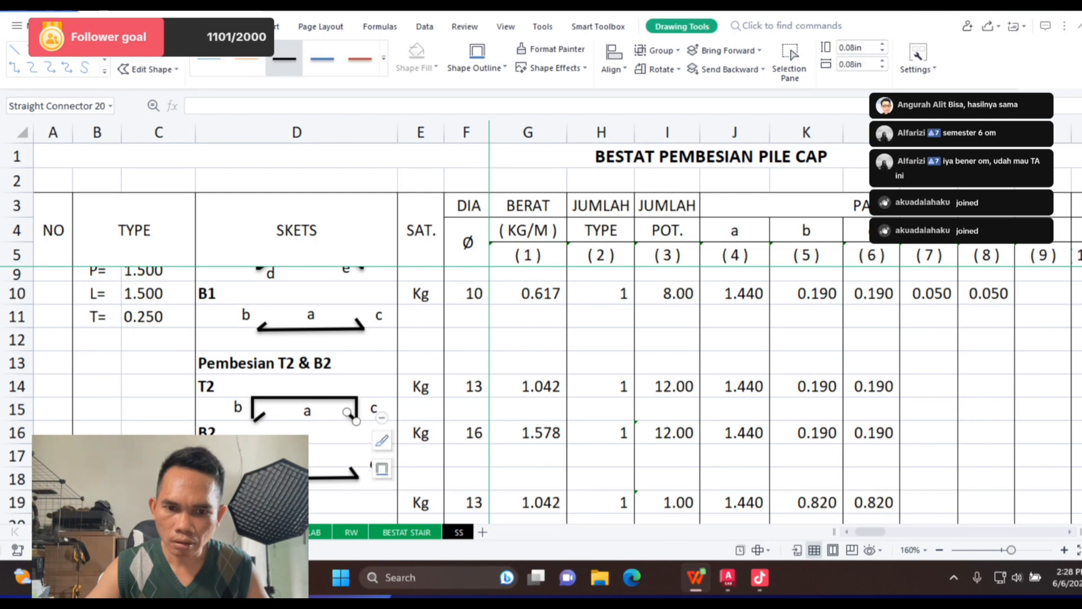
left_click(259, 416)
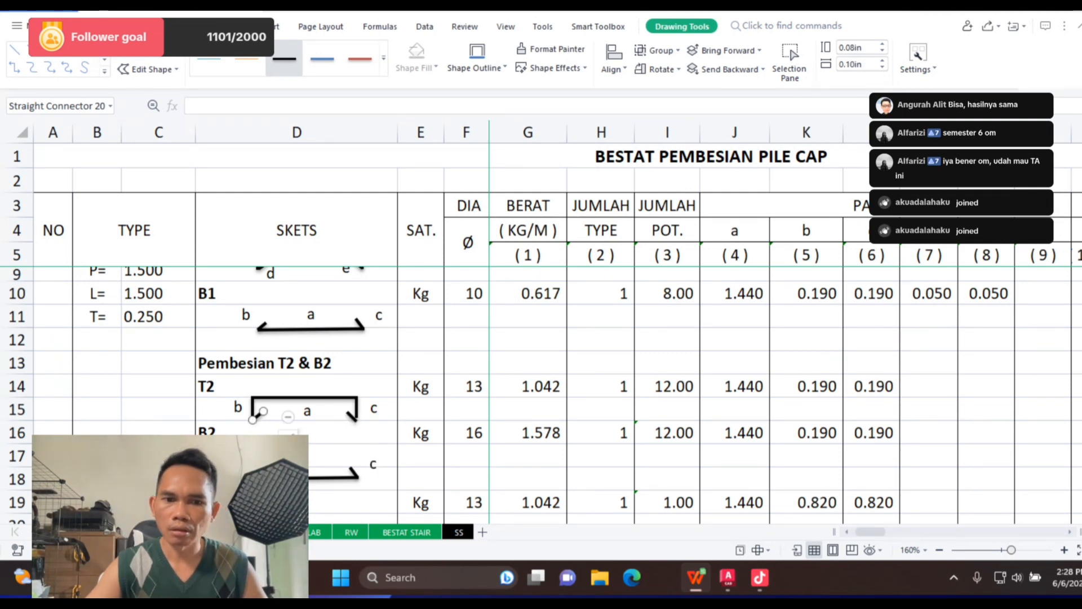
left_click(263, 429)
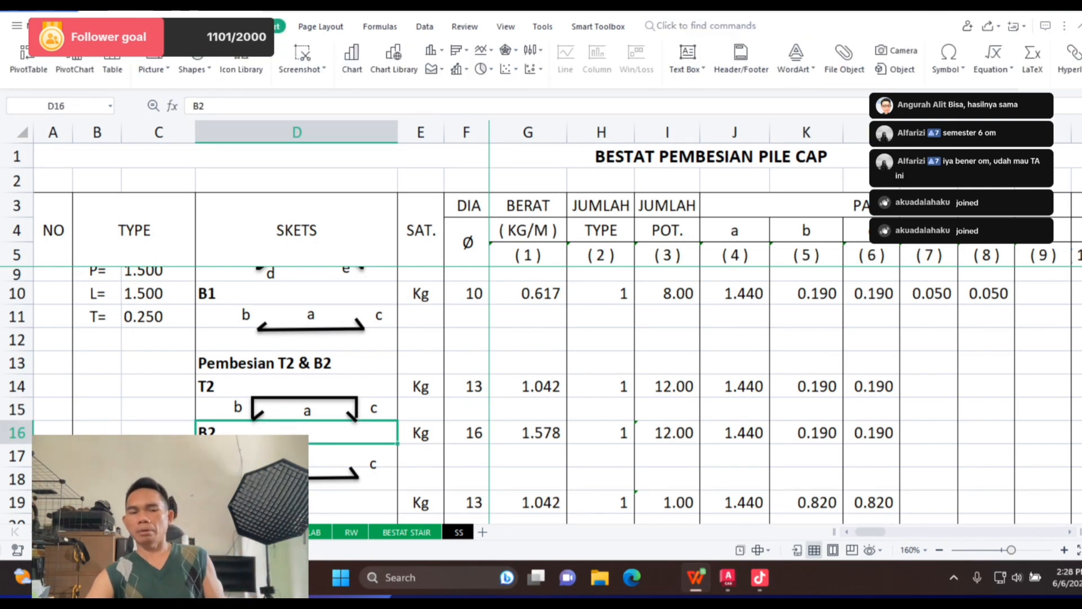
Step: Copy the "d" label from the T1 sketch and place it beside the T2 sketch's left hook
scroll(541, 395, "up", 1)
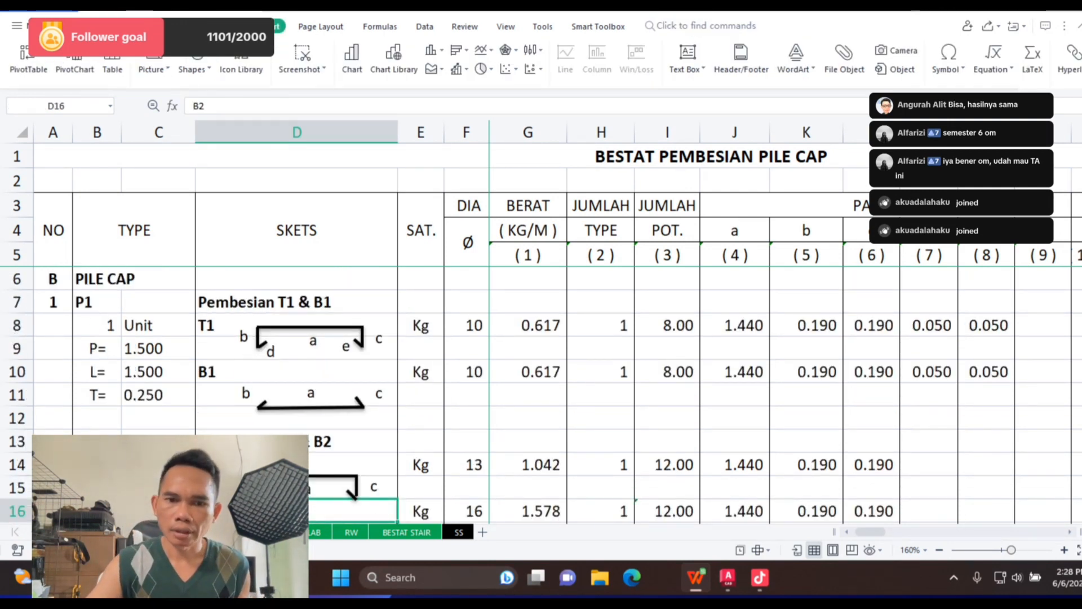
left_click(270, 352)
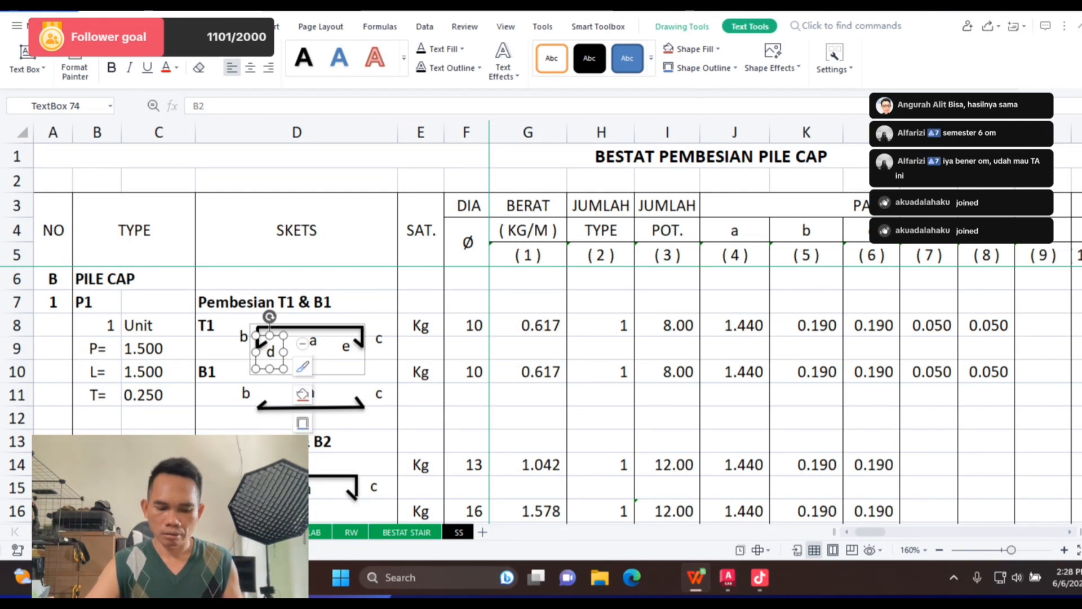
key("ctrl+v")
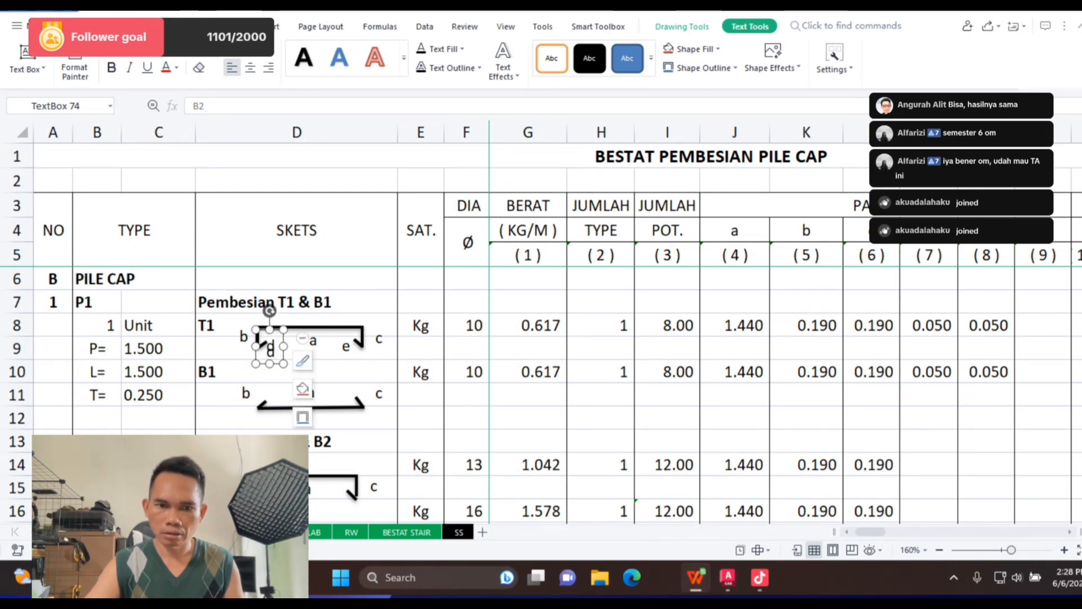
scroll(541, 395, "down", 1)
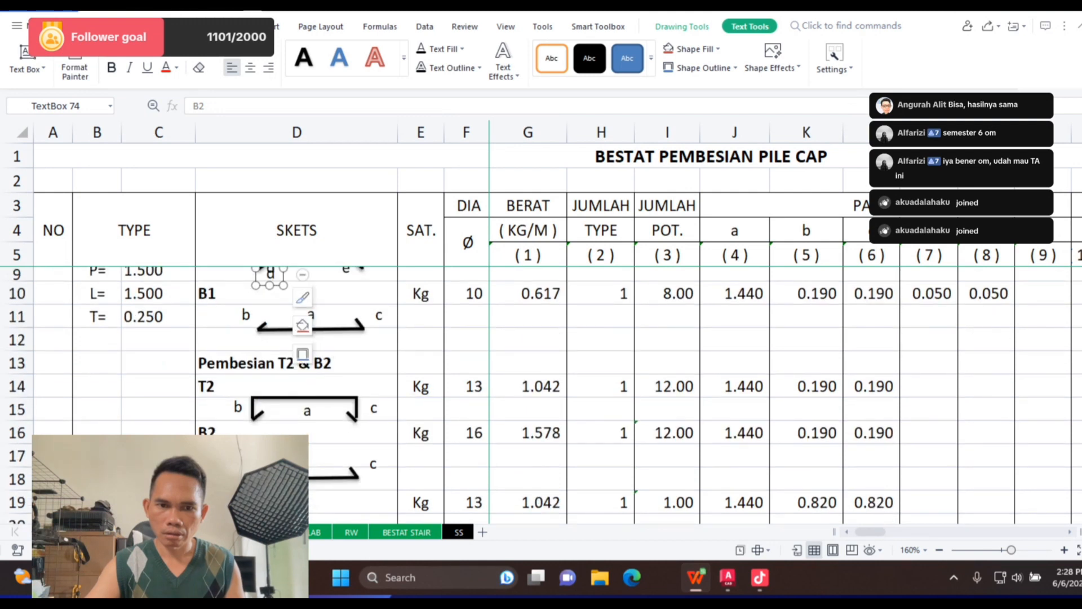
left_click_drag(275, 285, 276, 437)
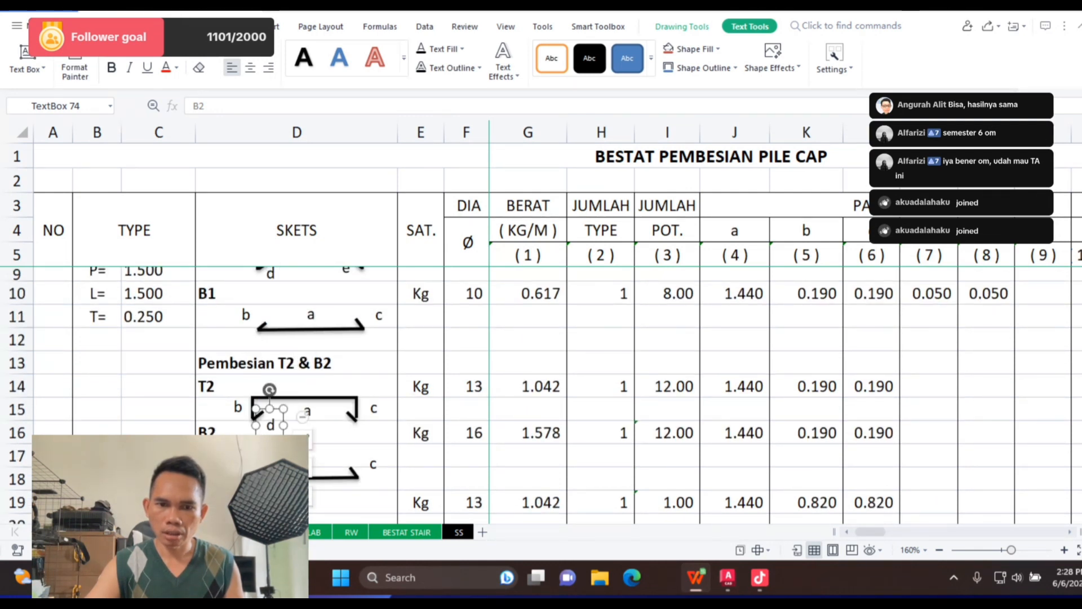
Step: Copy the "e" label from the T1 sketch and place it beside the T2 sketch's right hook
scroll(276, 437, "up", 1)
left_click(355, 338)
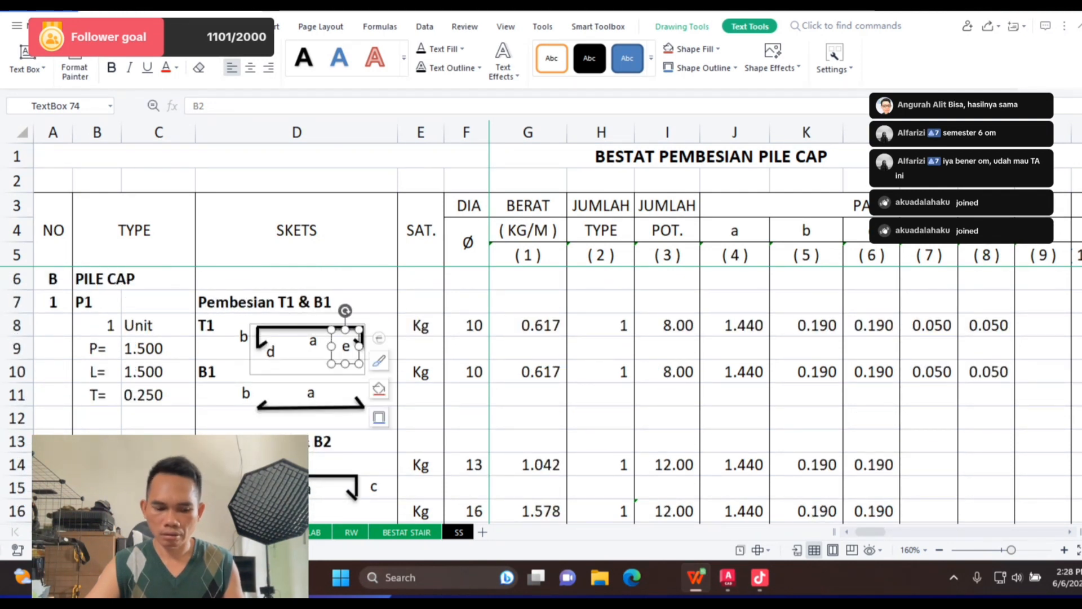
mouse_move(356, 338)
left_mouse_down()
mouse_move(270, 341)
mouse_move(329, 419)
mouse_move(345, 494)
left_mouse_up()
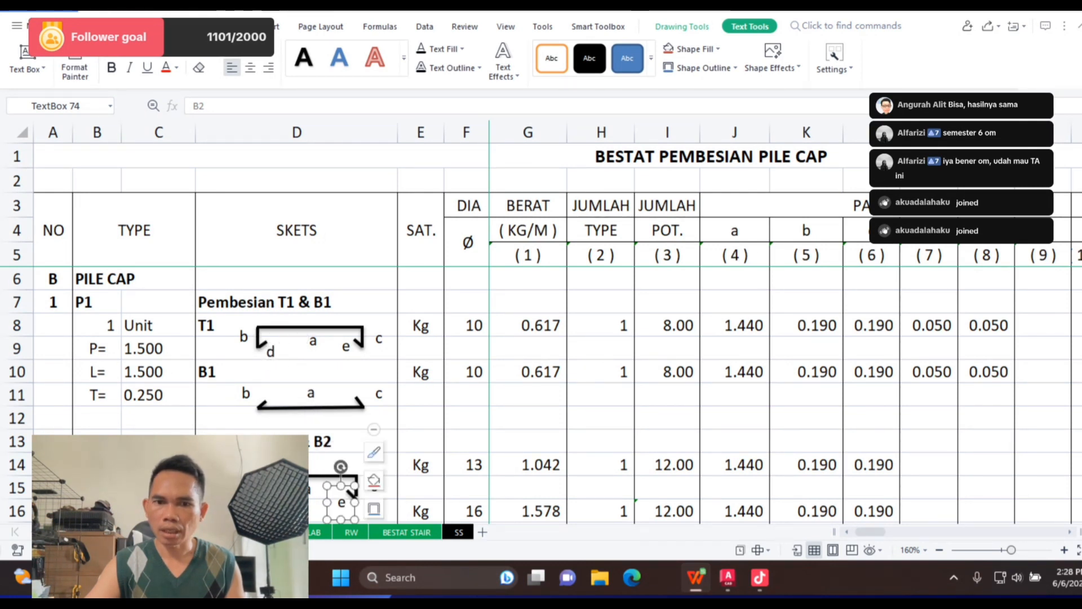
left_click(420, 349)
scroll(541, 383, "down", 2)
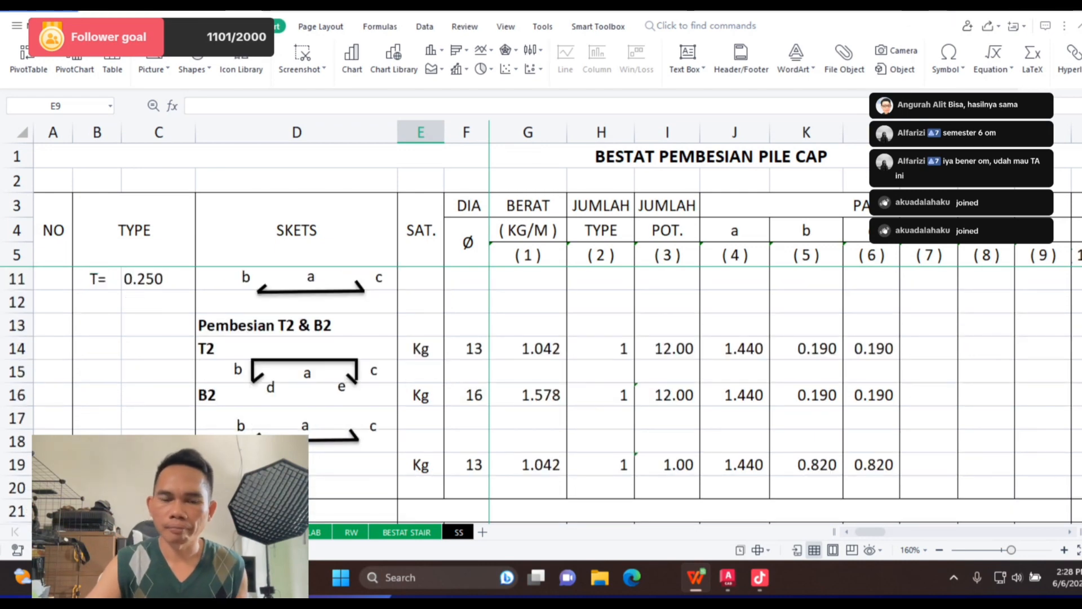
Step: Set the bar diameter of both T2 and B2 to 10
scroll(541, 321, "down", 3)
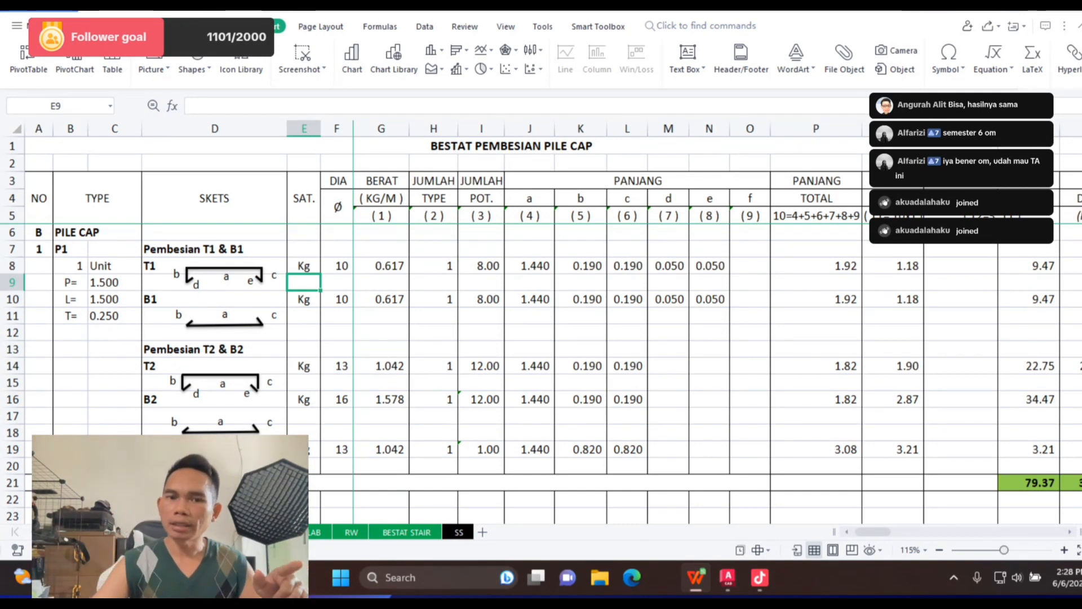
left_click(337, 366)
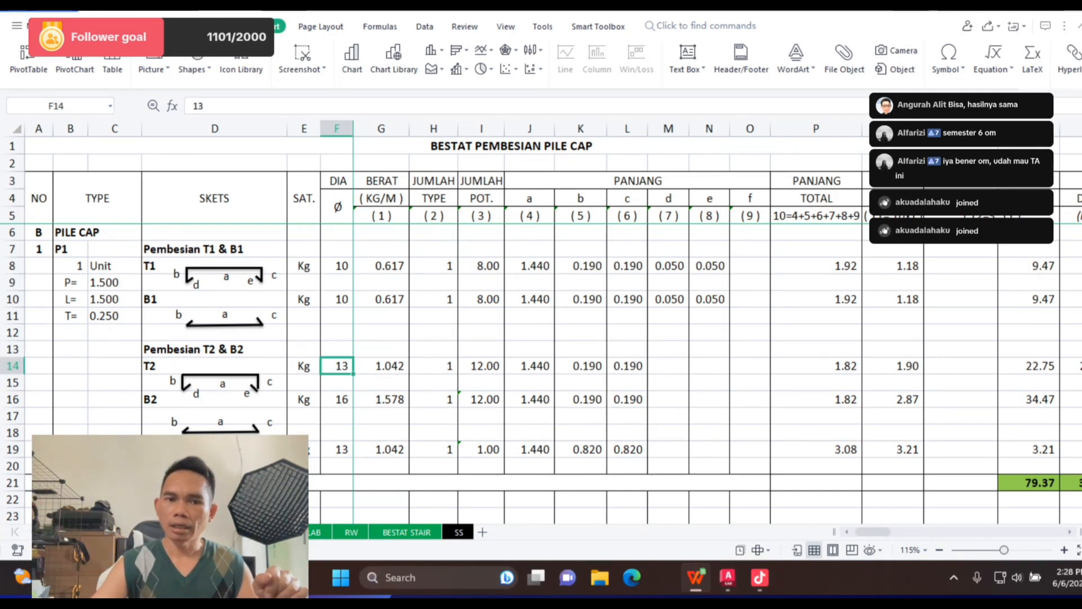
type("10")
key("Return")
key("Down")
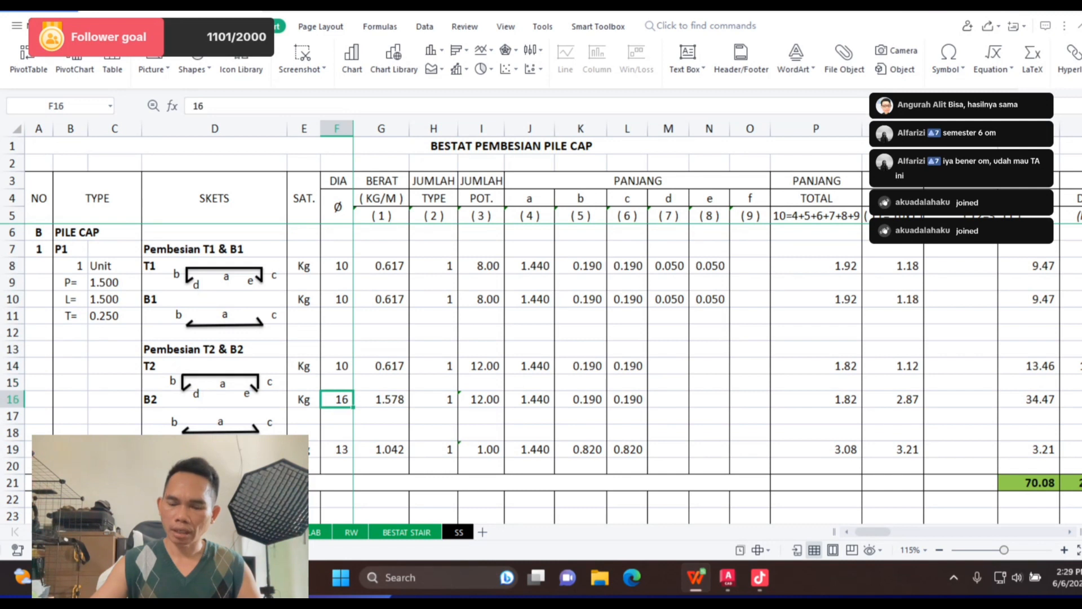
type("10")
key("Return")
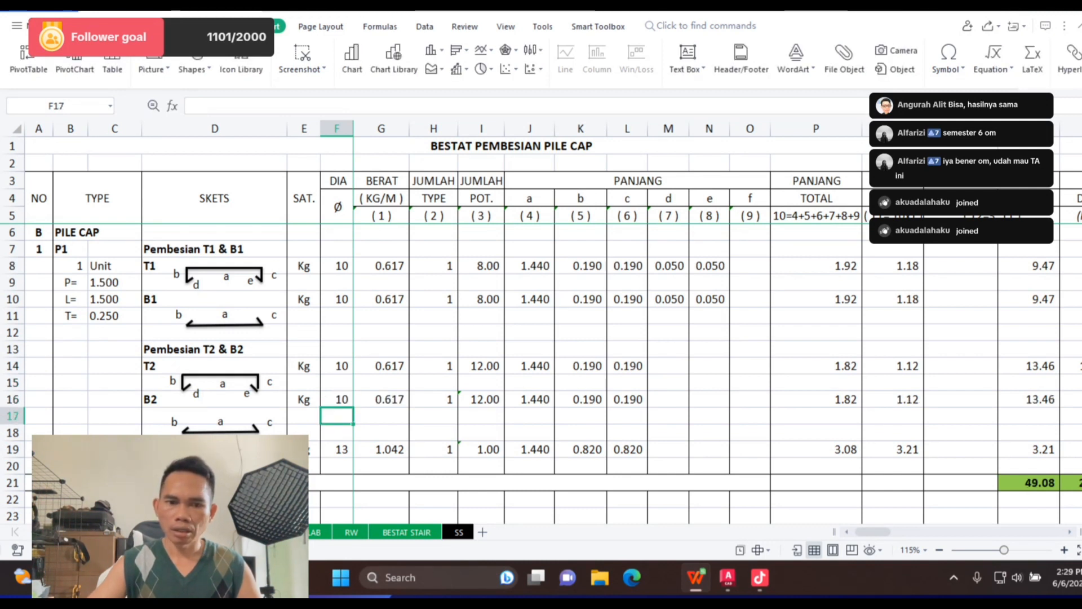
key("Up")
key("Down")
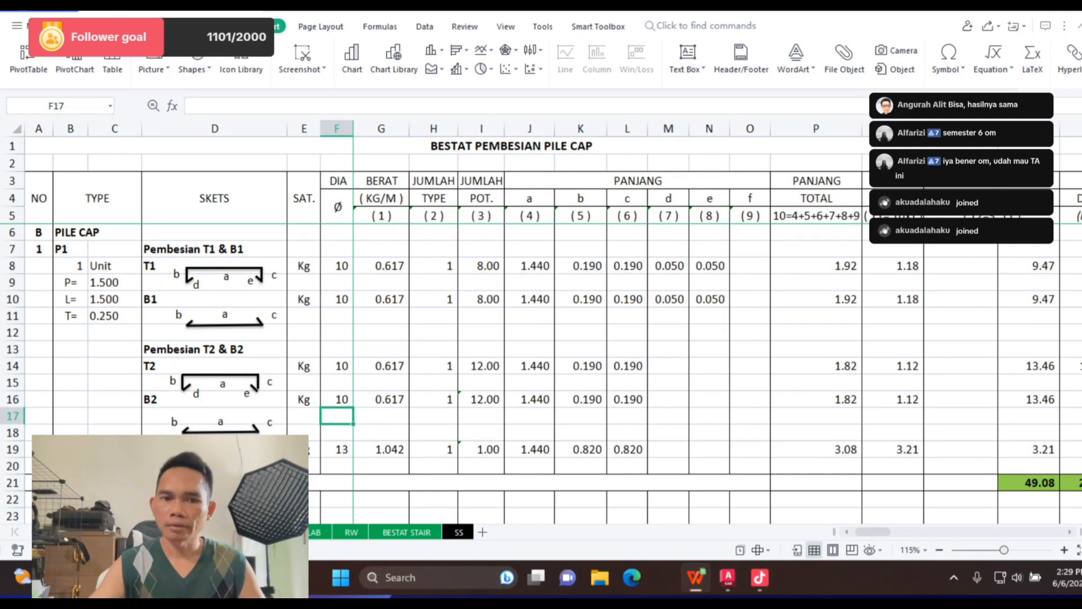
Step: Copy the T1 quantity formula, rounded up with 0.2 spacing, into the T2 and B2 JUMLAH POT. cells
left_click(481, 366)
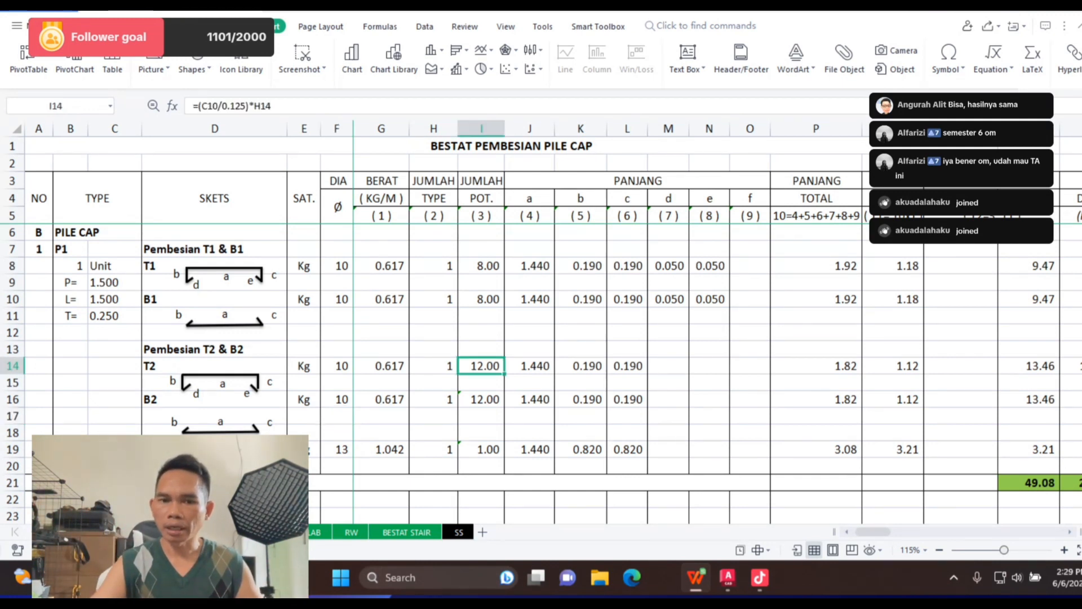
left_click(482, 266)
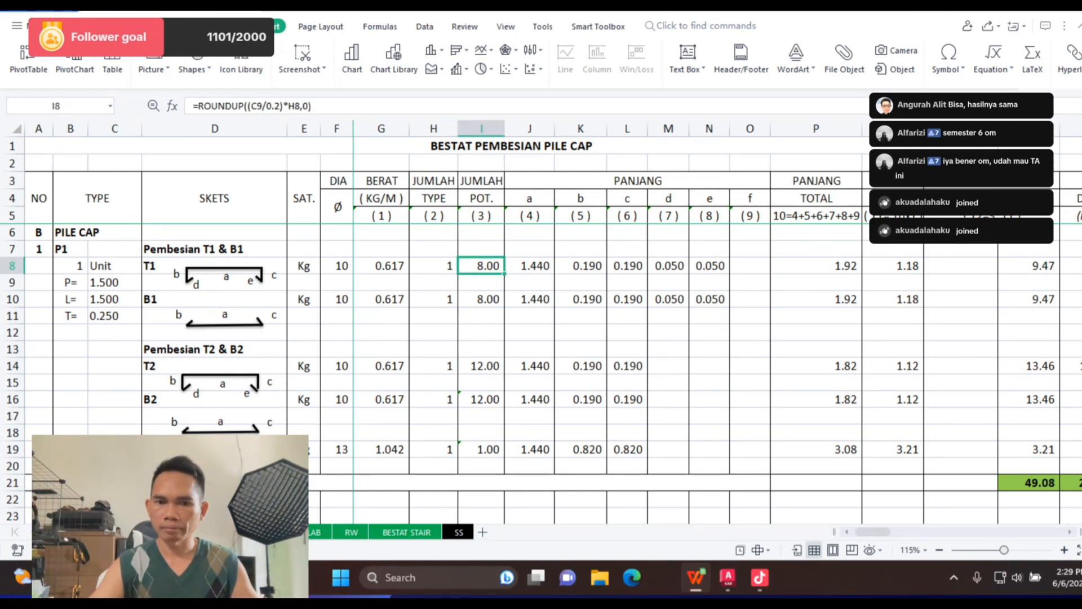
left_click(481, 366)
left_click(481, 266)
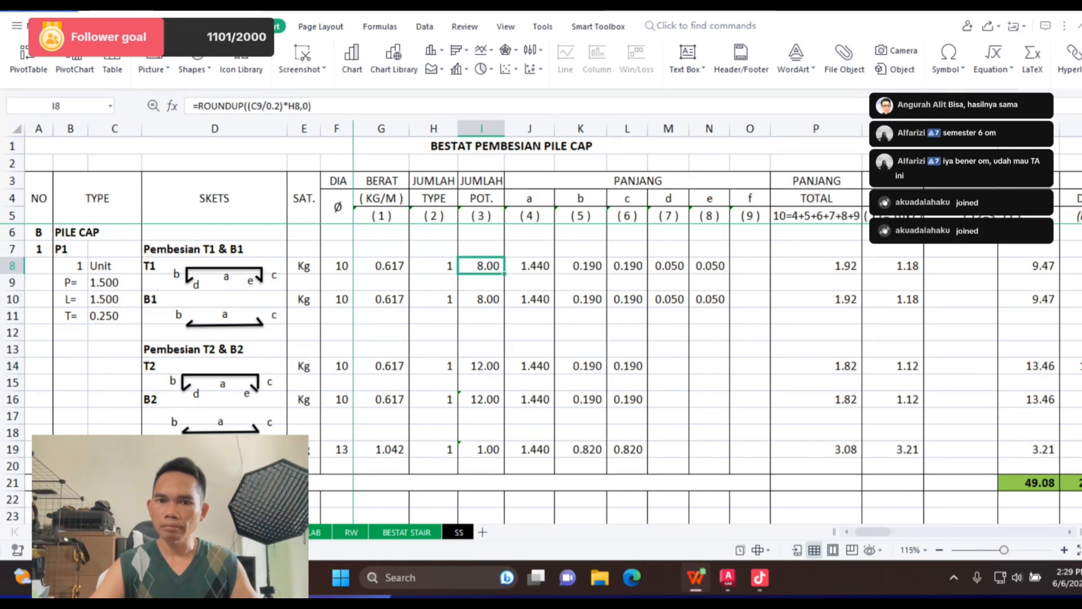
left_click(481, 366)
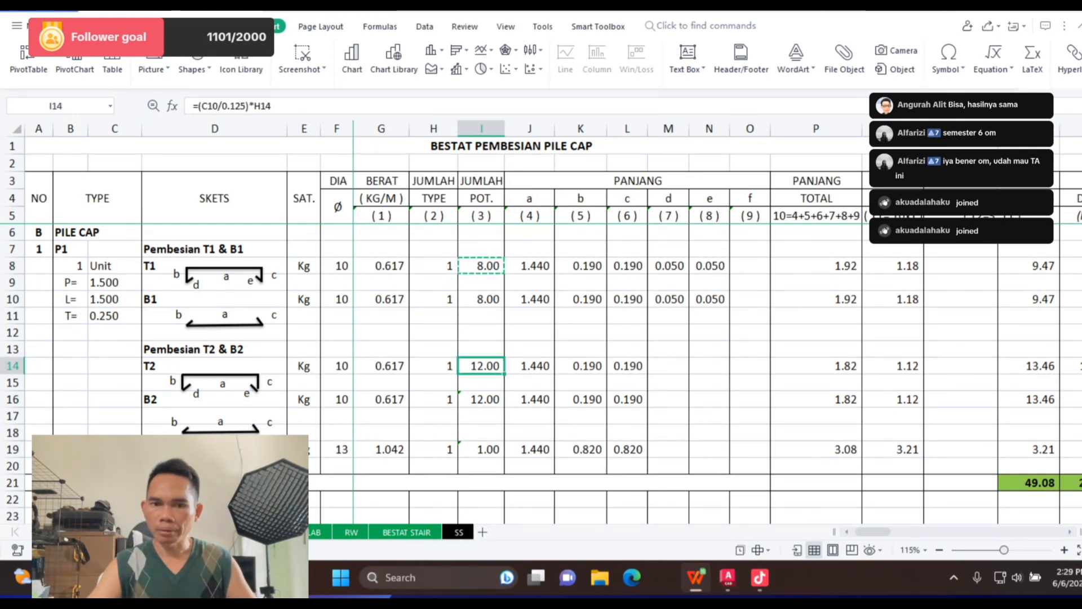
type("=ROUNDUP((C15/0.2)*H14,0)")
left_click(481, 399)
type("=ROUNDUP((C17/0.2)*H16,0)")
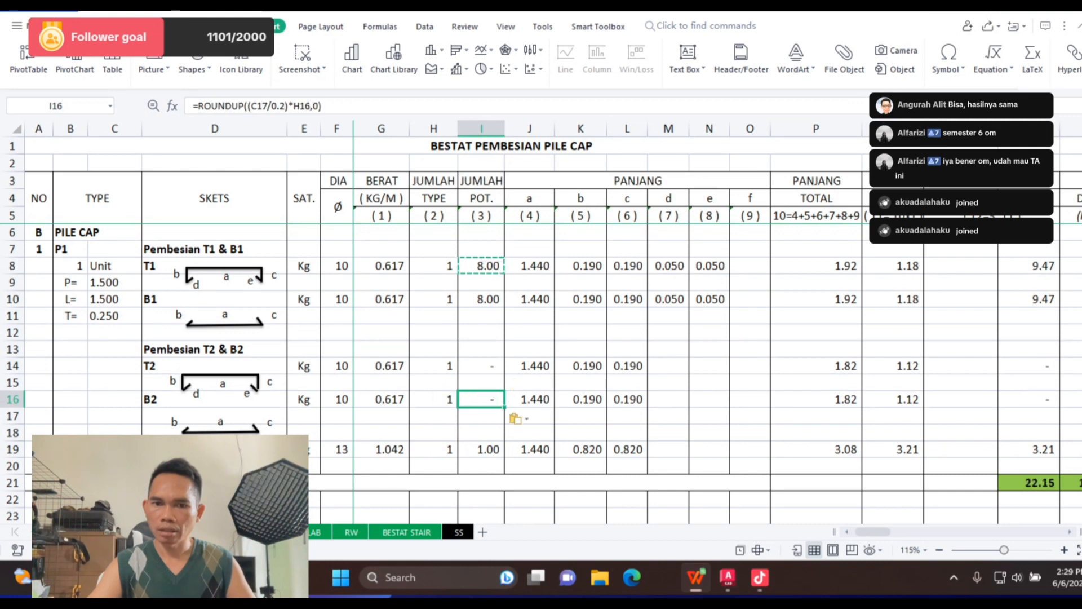
Step: Point the T2 quantity formula at the pile cap dimension P in C9, making it =ROUNDUP((C9/0.2)*H14,0)
left_click(481, 366)
key("F2")
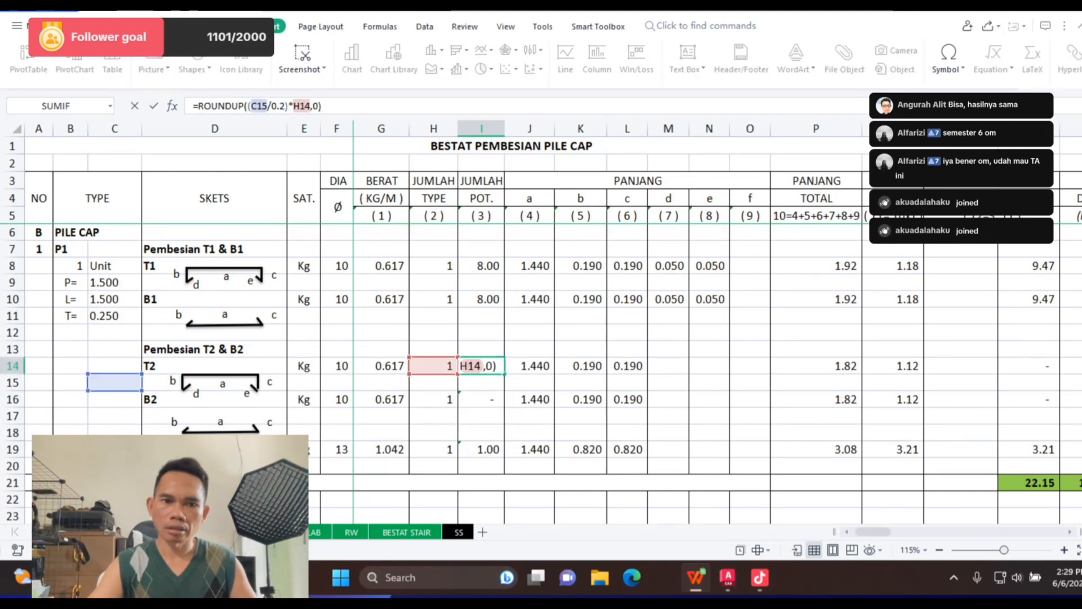
key("Up")
key("Up")
key("Up")
key("Up")
key("Up")
key("Up")
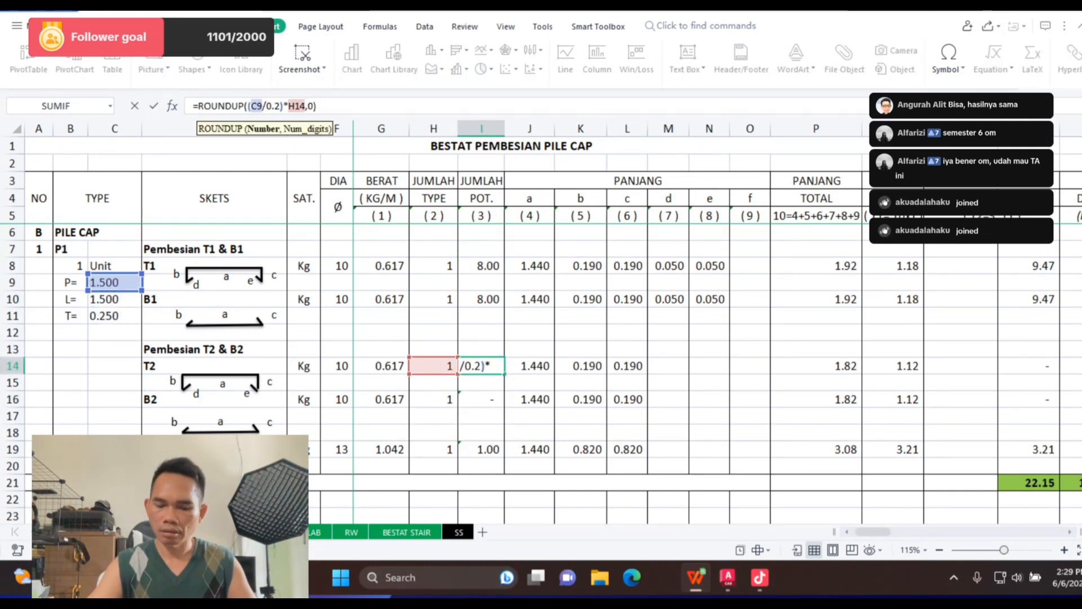
key("Return")
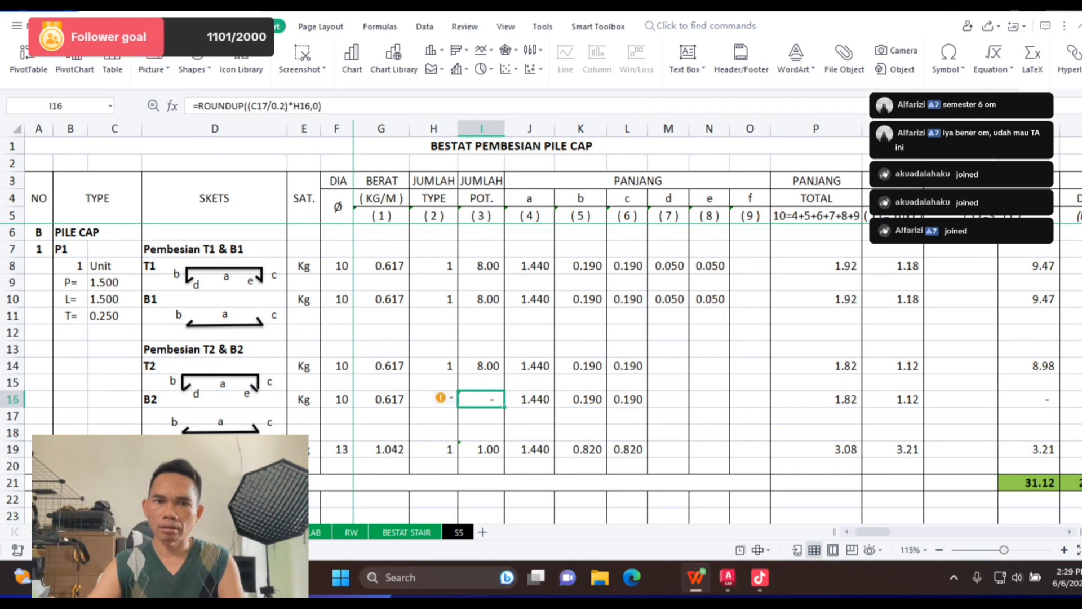
Step: Replace the C17 reference in the B2 quantity formula with the pile cap's 1.500 side dimension
key("F2")
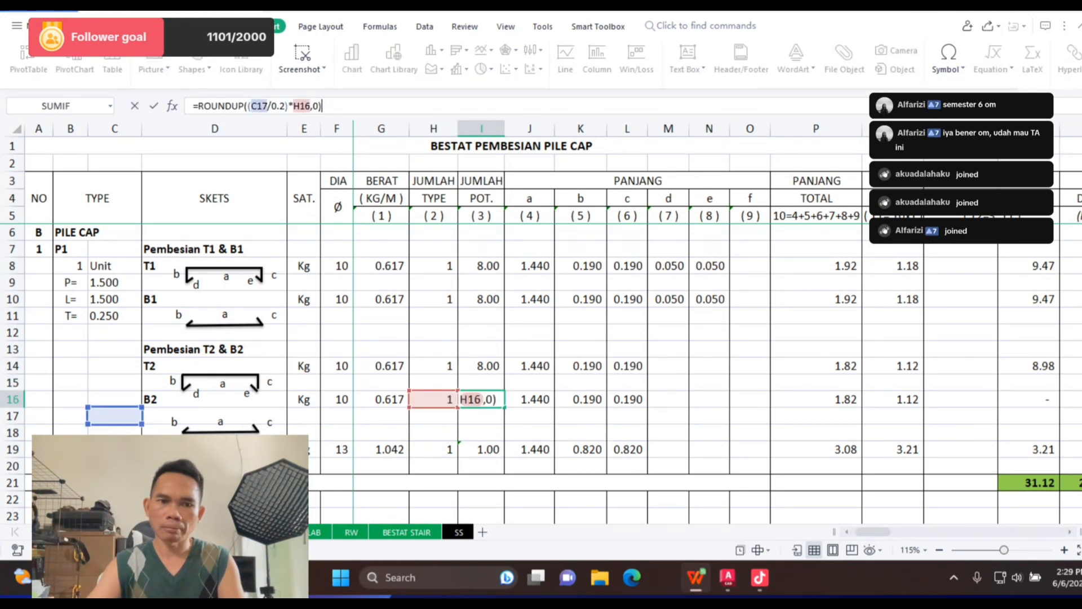
key("Up")
key("Up")
key("Up")
key("Up")
key("Up")
key("Up")
key("Up")
key("Return")
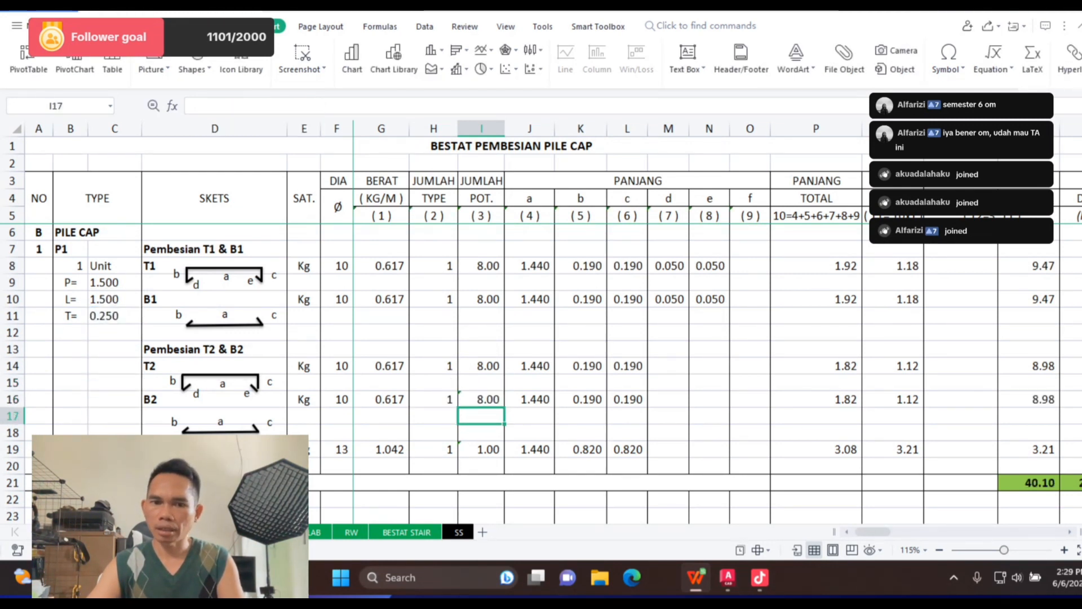
Step: Copy the hook lengths d and e from the B1 row into the T2 and B2 rows
left_click(481, 449)
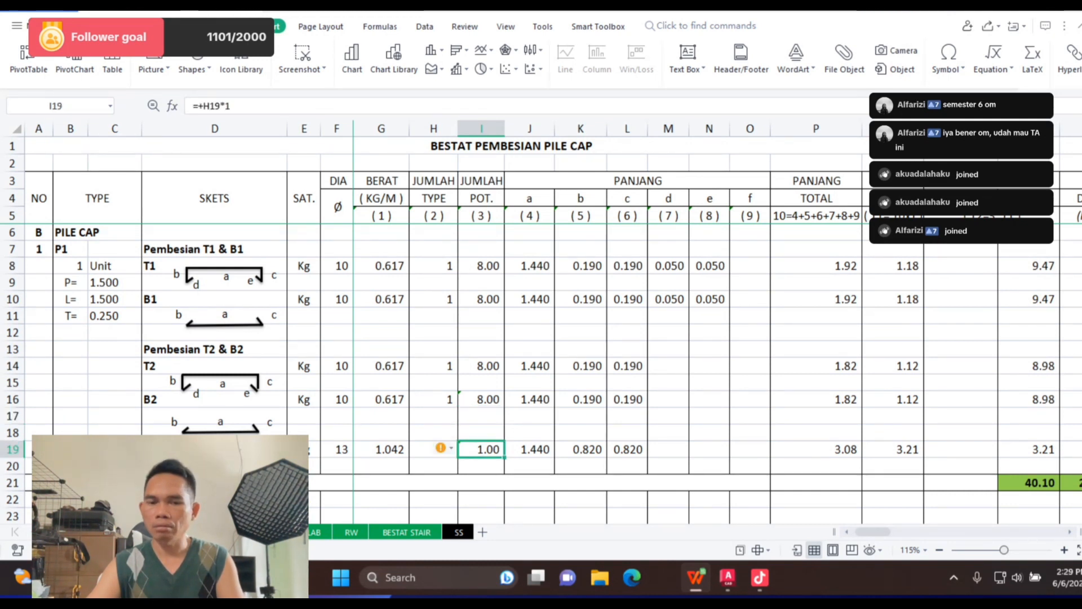
left_click(530, 366)
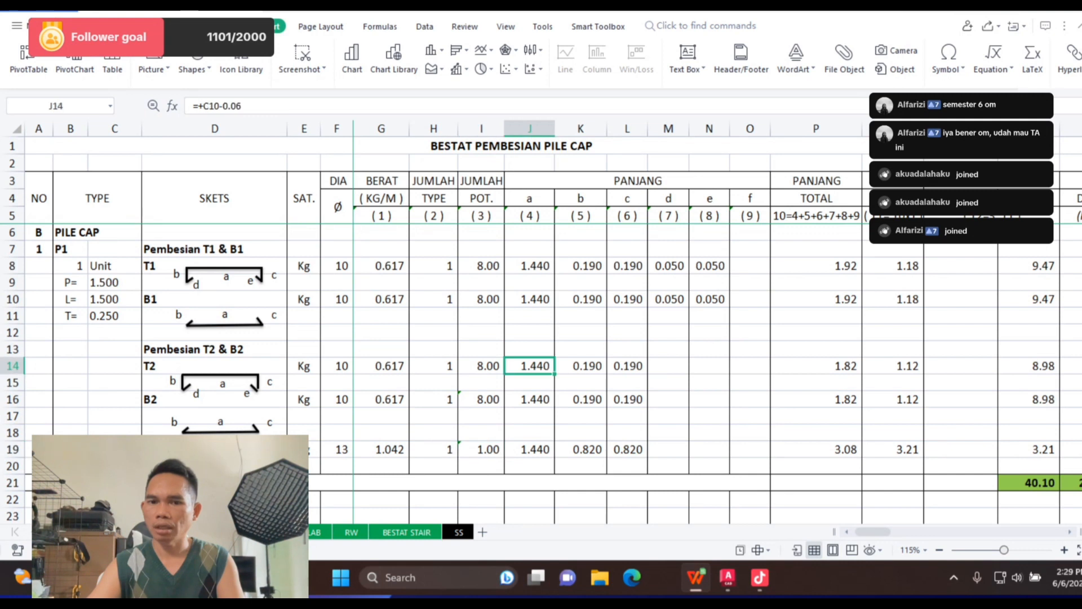
left_click(627, 365)
left_click_drag(667, 299, 709, 299)
key("ctrl+c")
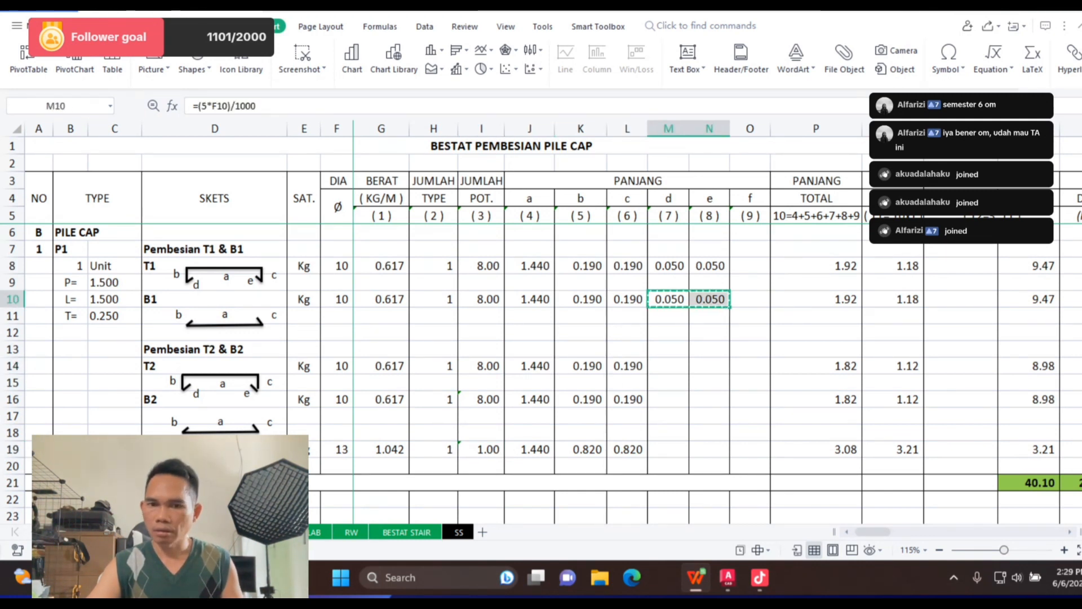
left_click(668, 366)
key("ctrl+v")
left_click(668, 399)
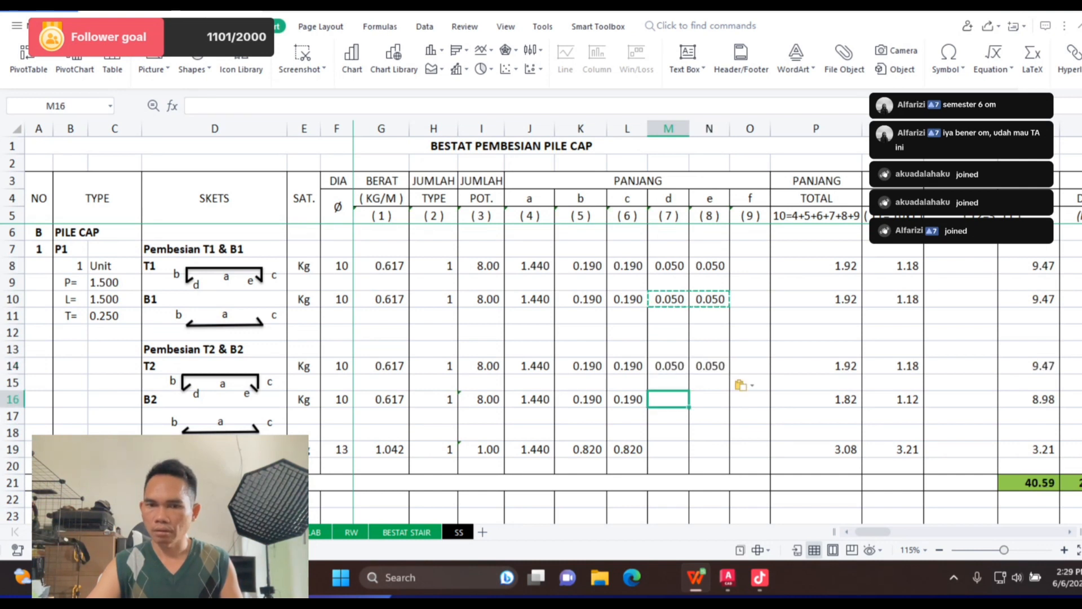
key("ctrl+v")
left_click(816, 349)
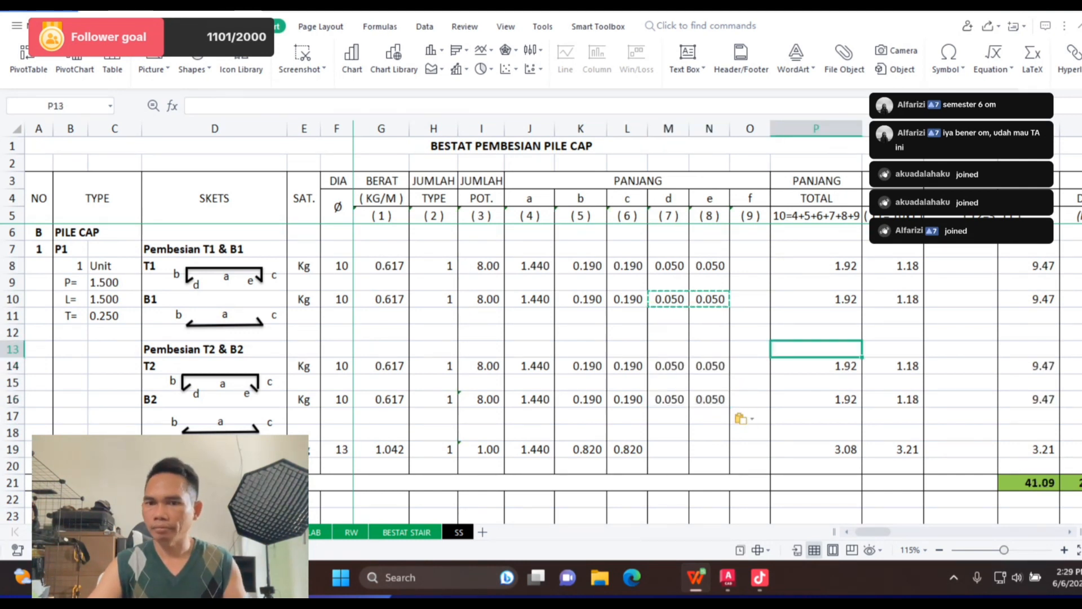
key("Escape")
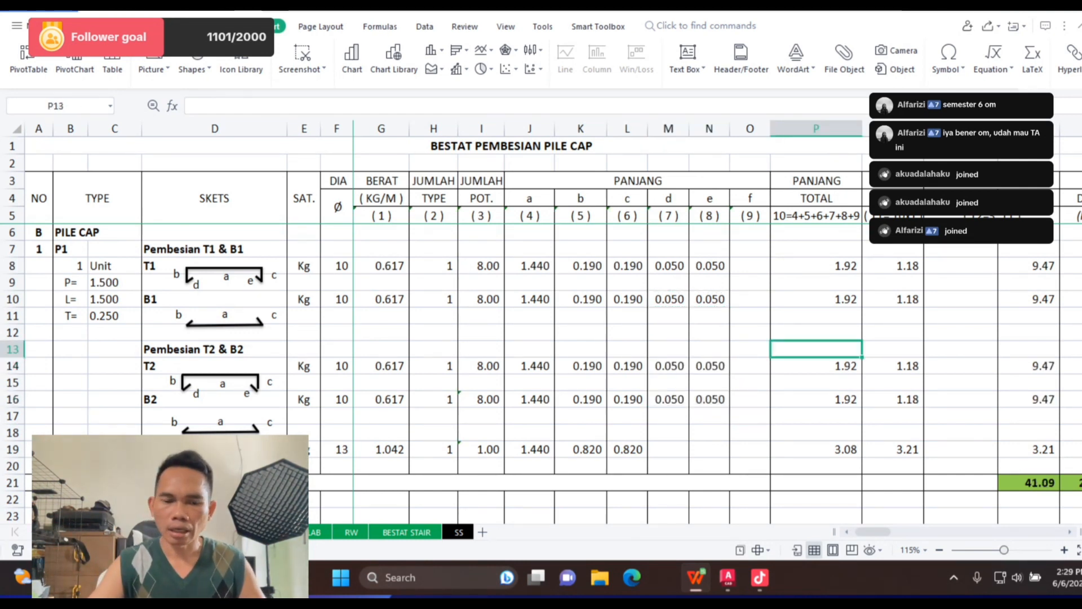
Step: Check the pile cap section in AutoCAD and clear the diameter 13 bar entry in row 19 of the P1 schedule
key("alt+Tab")
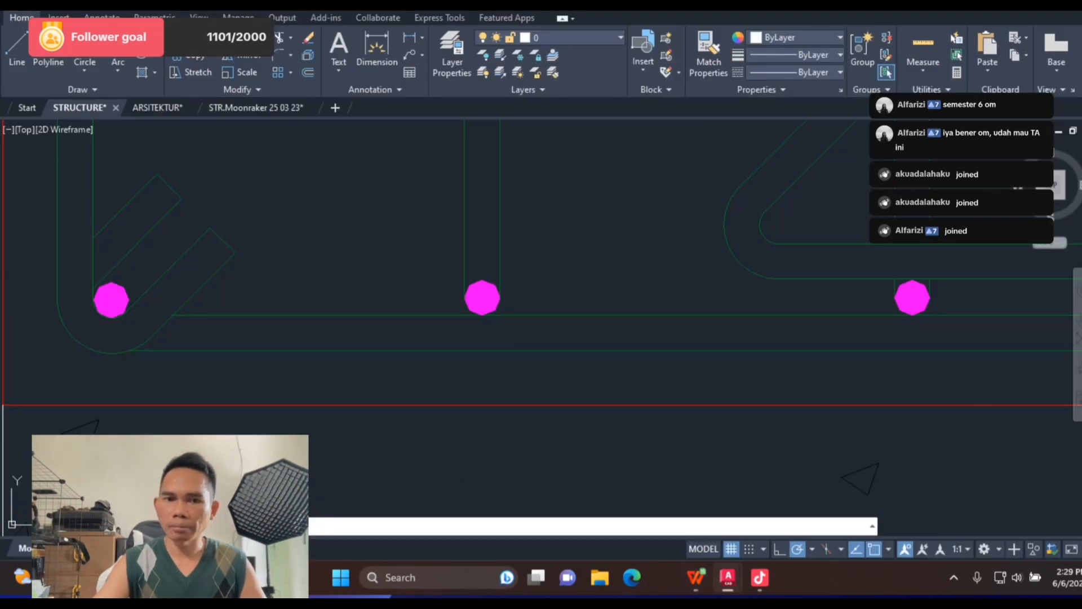
scroll(518, 309, "down", 3)
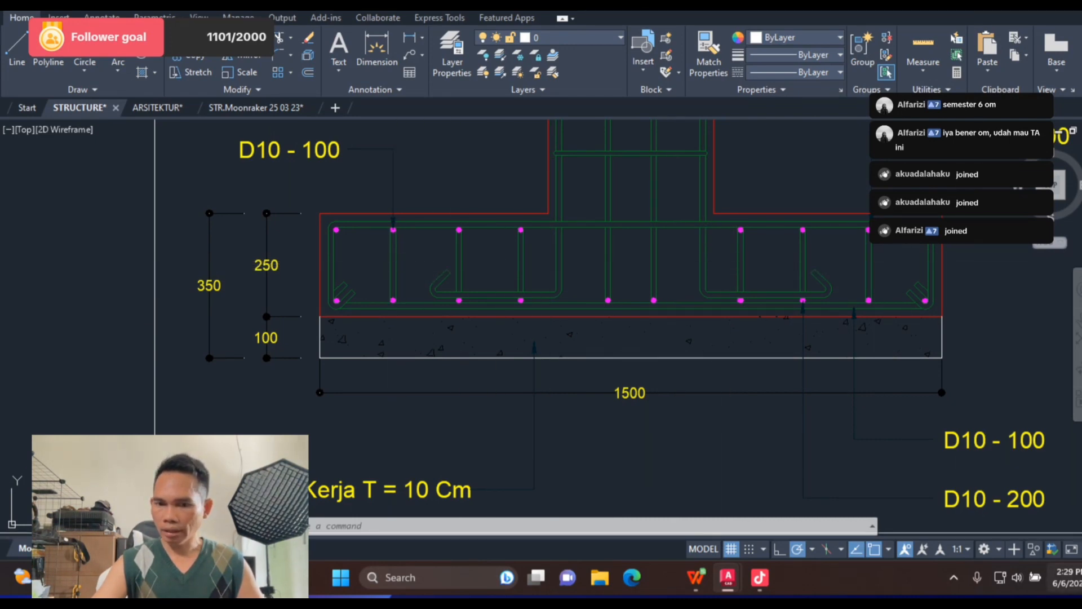
key("alt+Tab")
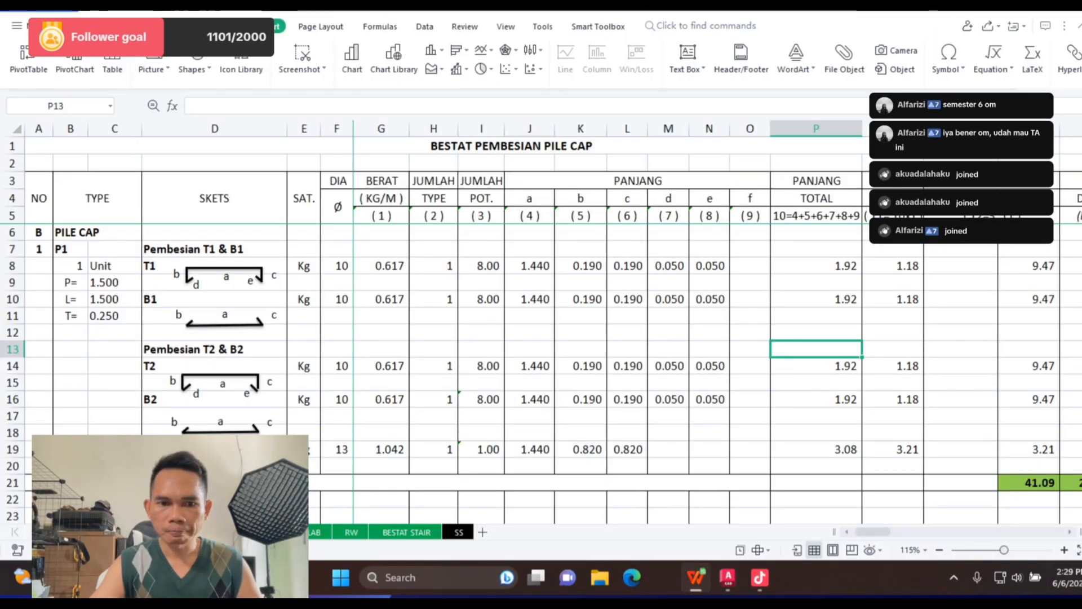
left_click(13, 450)
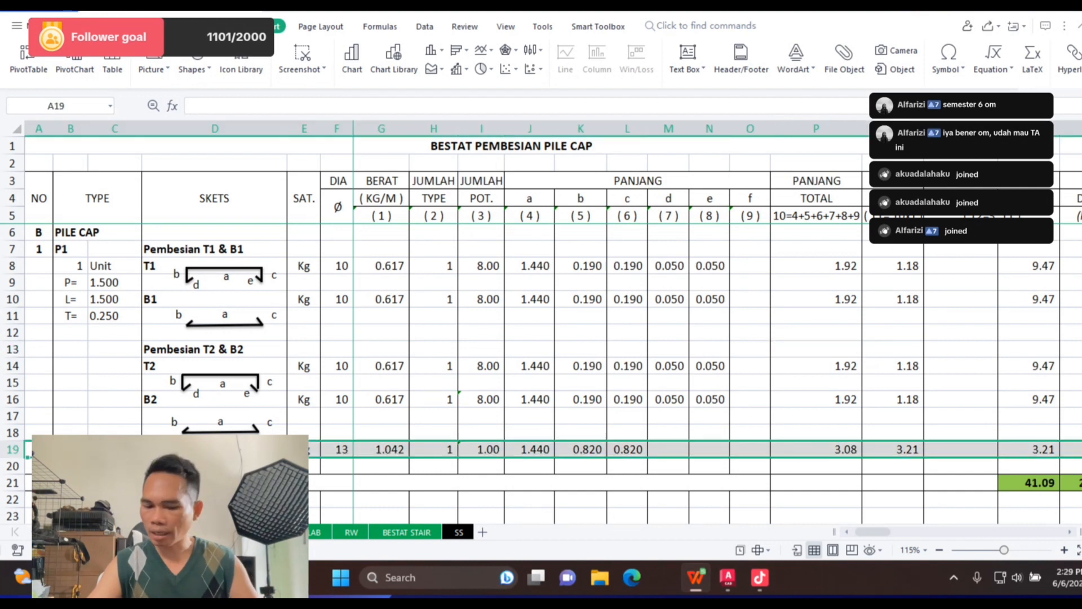
key("Delete")
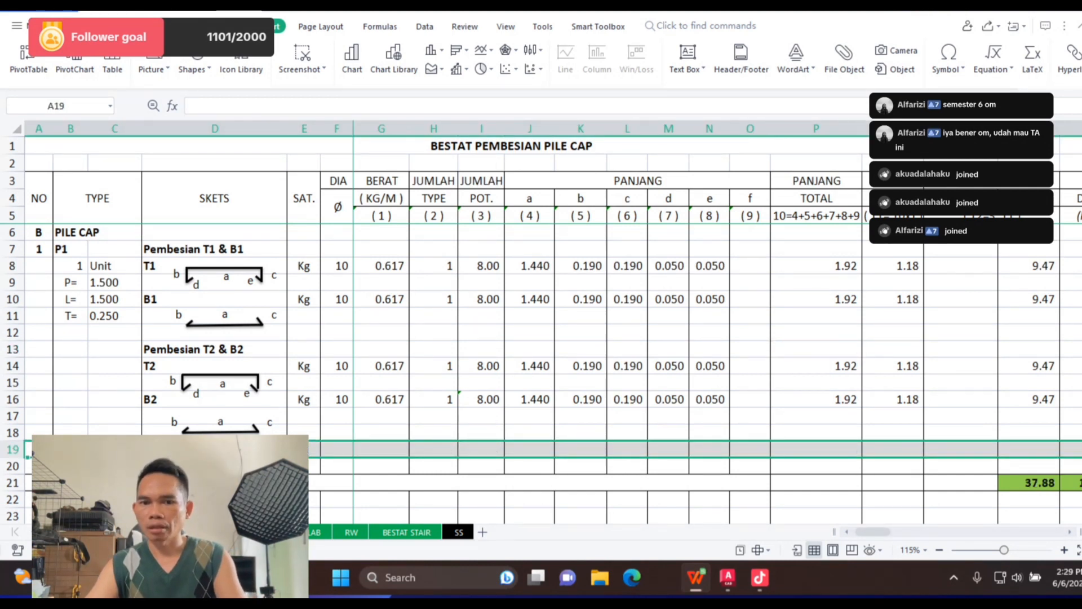
left_click(480, 449)
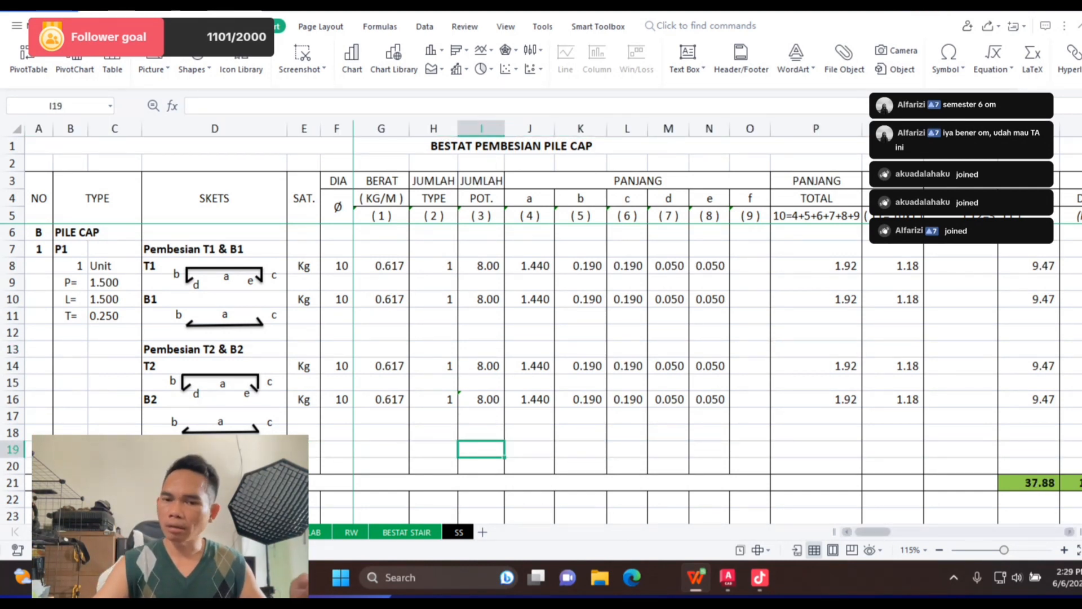
Step: Examine the side bars in FOUNDATION DETAIL (P1a) of the STR.Moonraker 25 03 23 drawing in AutoCAD
key("alt+Tab")
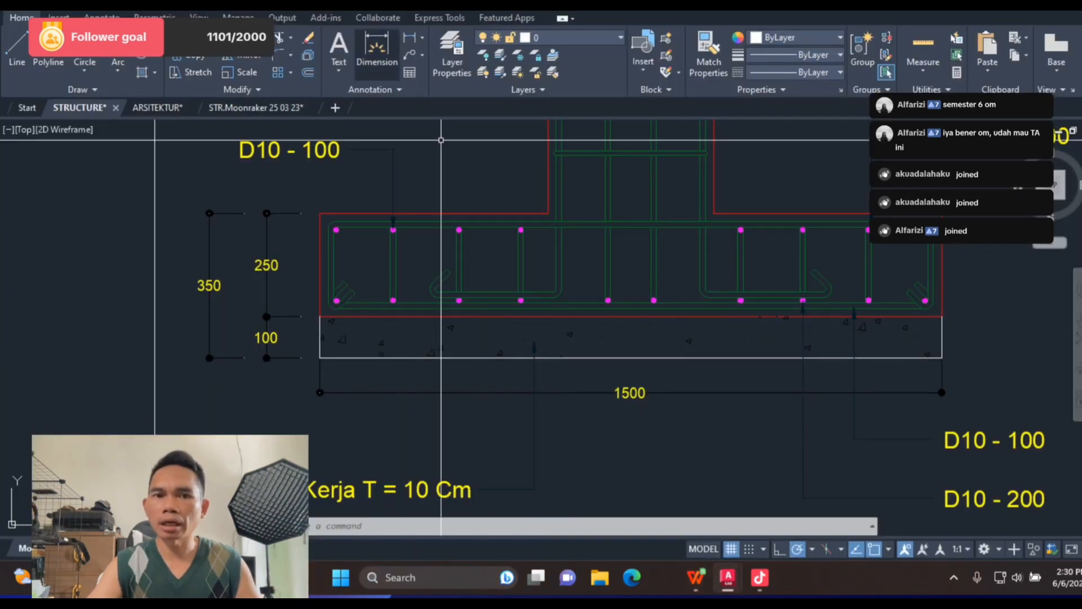
left_click(272, 107)
scroll(273, 217, "down", 10)
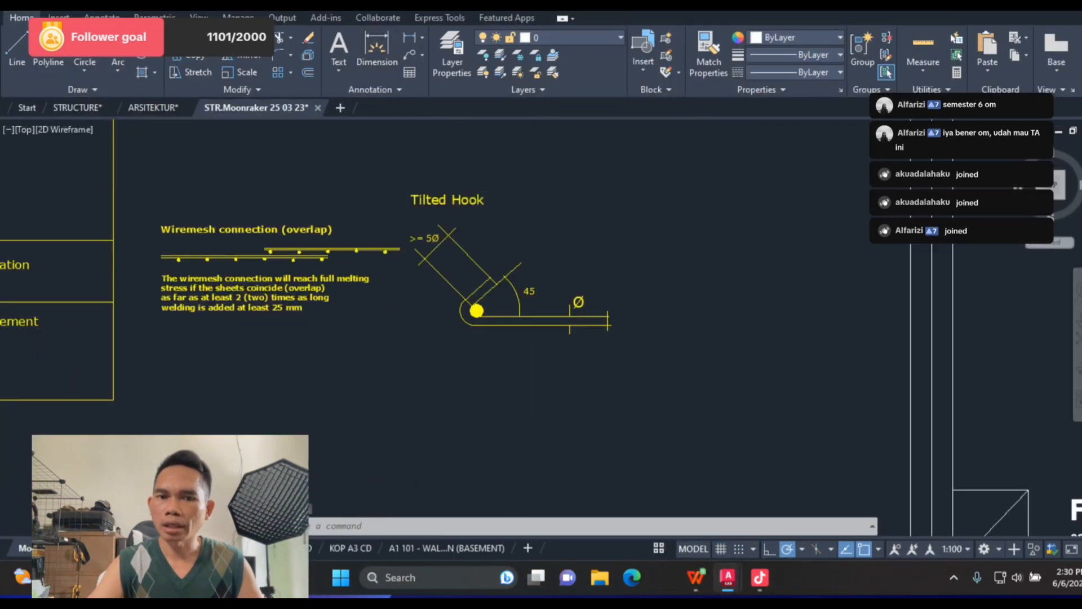
scroll(409, 210, "up", 3)
scroll(239, 255, "up", 4)
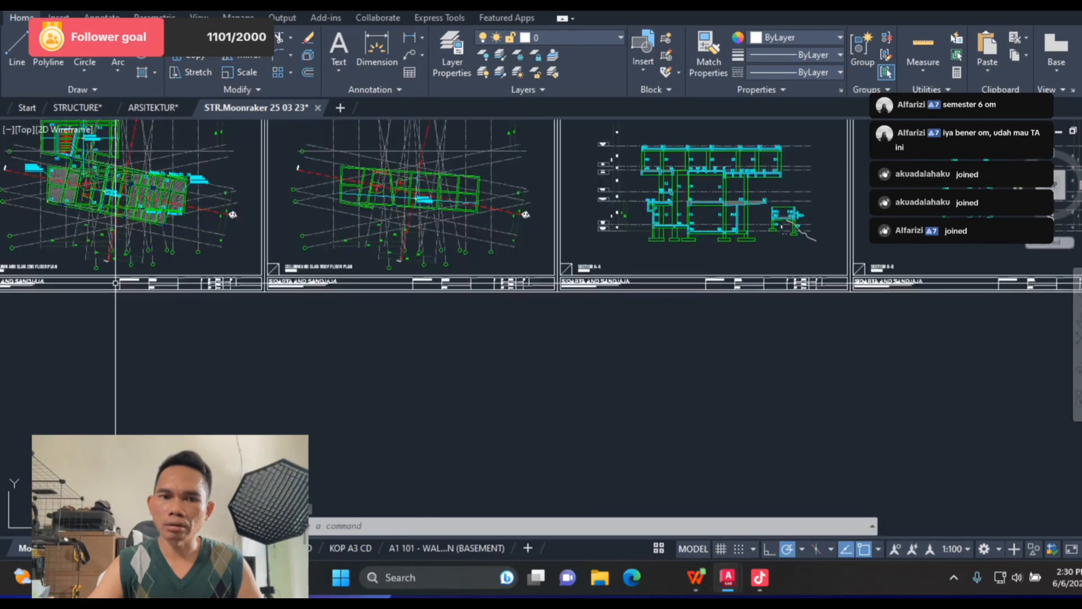
scroll(687, 384, "down", 3)
scroll(633, 278, "up", 5)
scroll(232, 262, "down", 7)
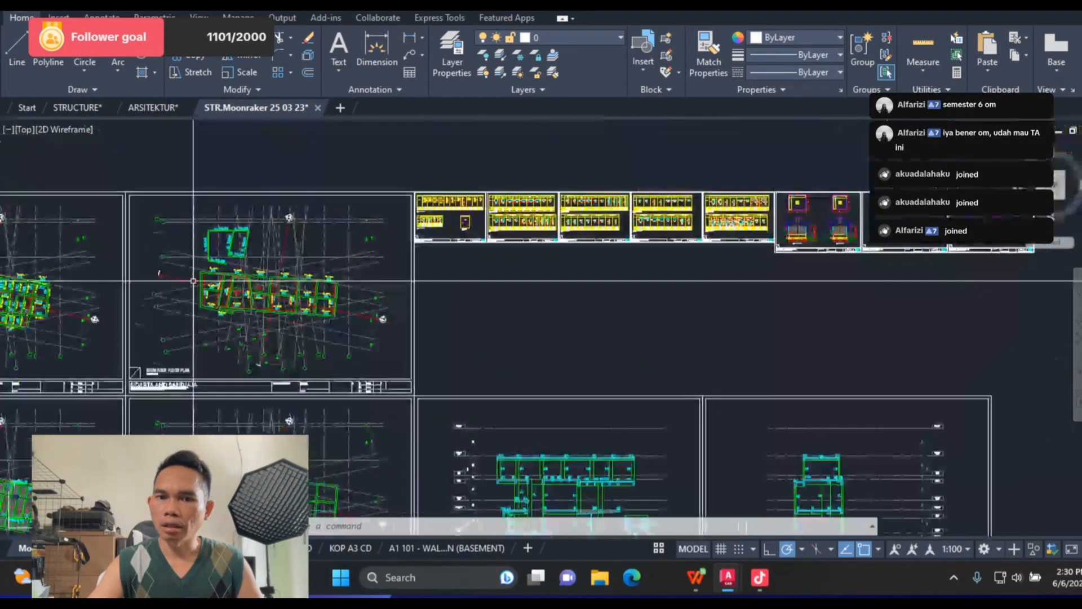
scroll(503, 315, "up", 6)
scroll(503, 315, "down", 5)
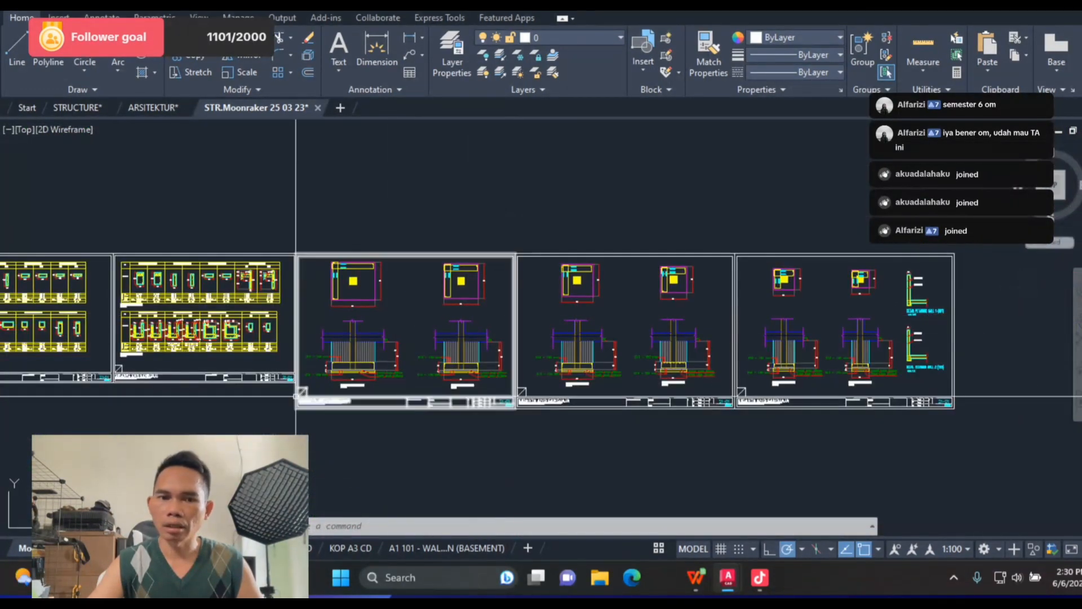
scroll(374, 352, "up", 10)
scroll(717, 243, "down", 5)
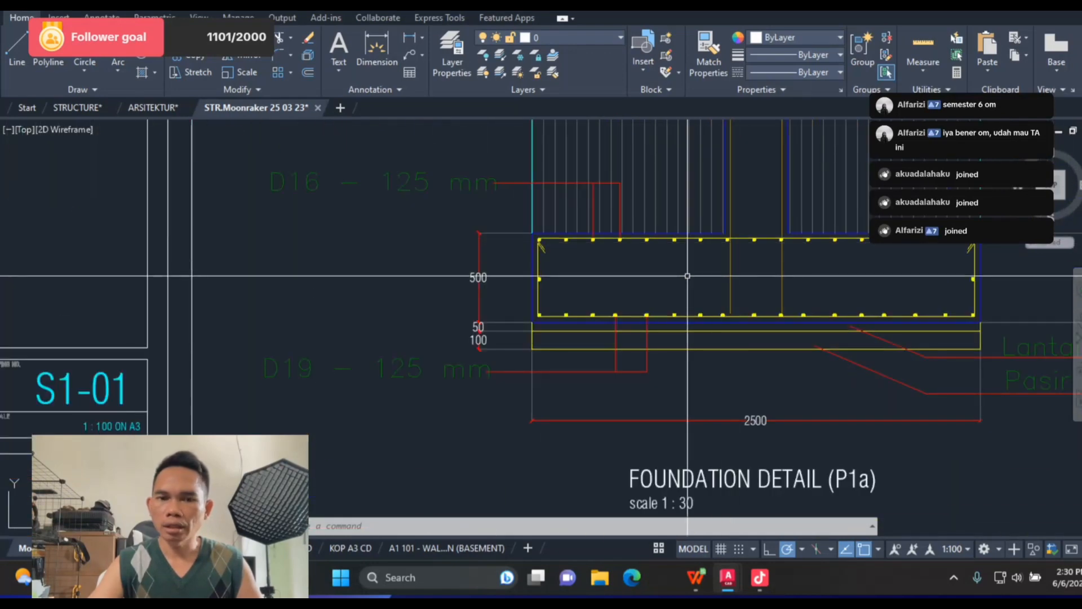
scroll(338, 270, "up", 4)
scroll(203, 250, "down", 1)
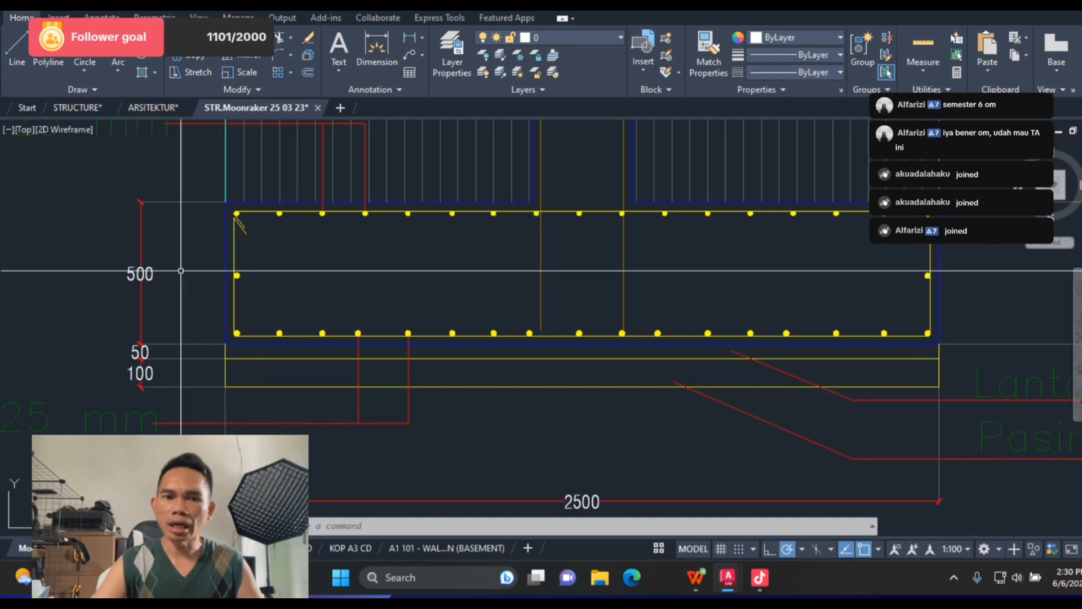
mouse_move(228, 260)
left_mouse_down()
mouse_move(265, 288)
mouse_move(212, 282)
mouse_move(225, 252)
mouse_move(279, 285)
mouse_move(236, 307)
mouse_move(181, 281)
mouse_move(232, 301)
mouse_move(302, 295)
mouse_move(243, 285)
mouse_move(294, 288)
mouse_move(285, 290)
left_mouse_up()
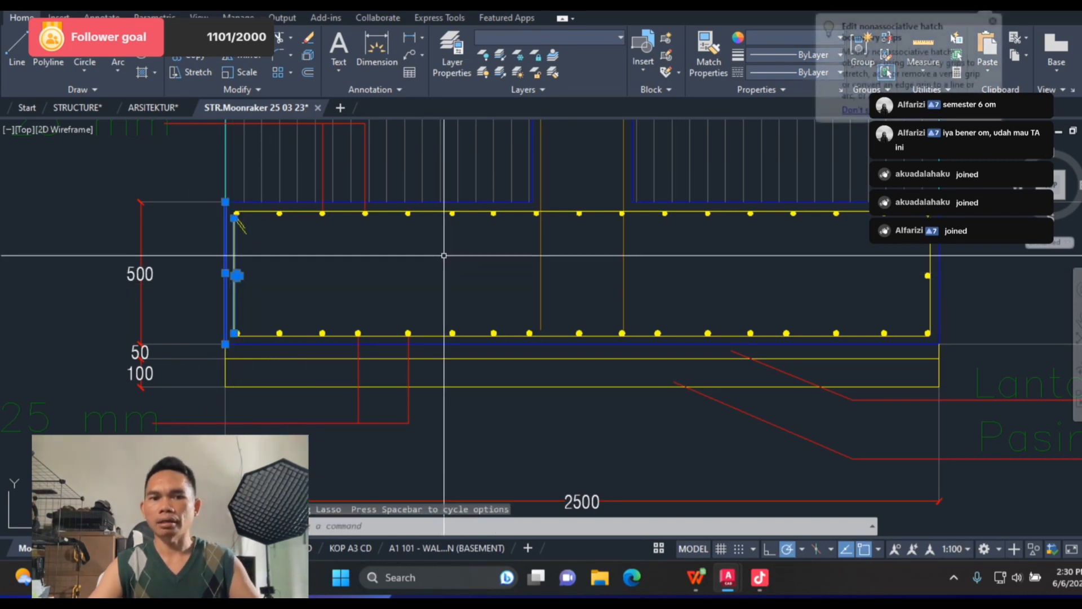
key("Escape")
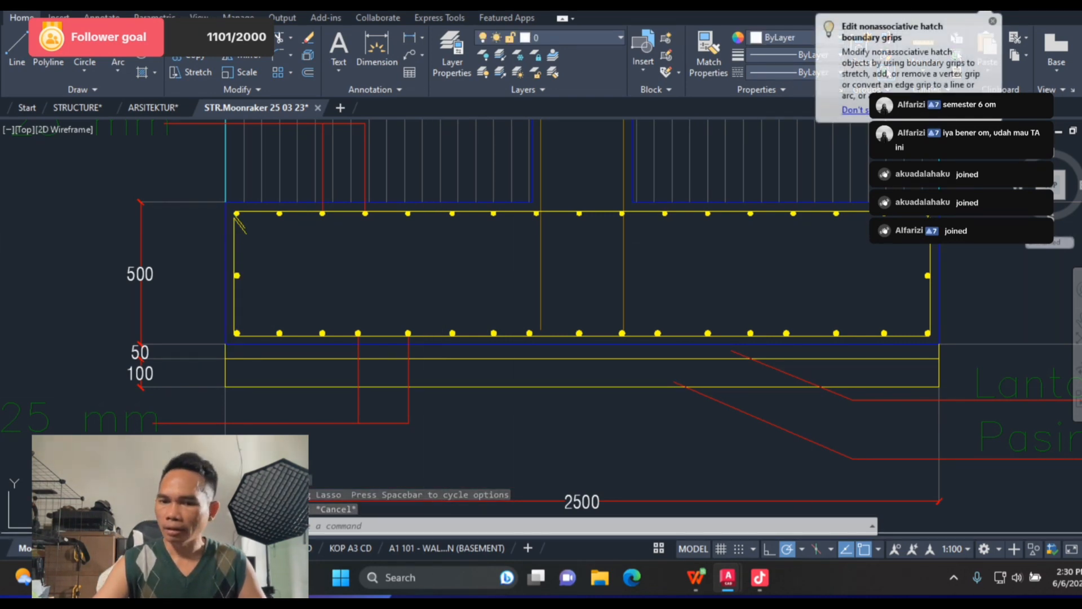
Step: Return to the WPS spreadsheet and change the D13 heading of the REBAR columns to D10
key("alt+Tab")
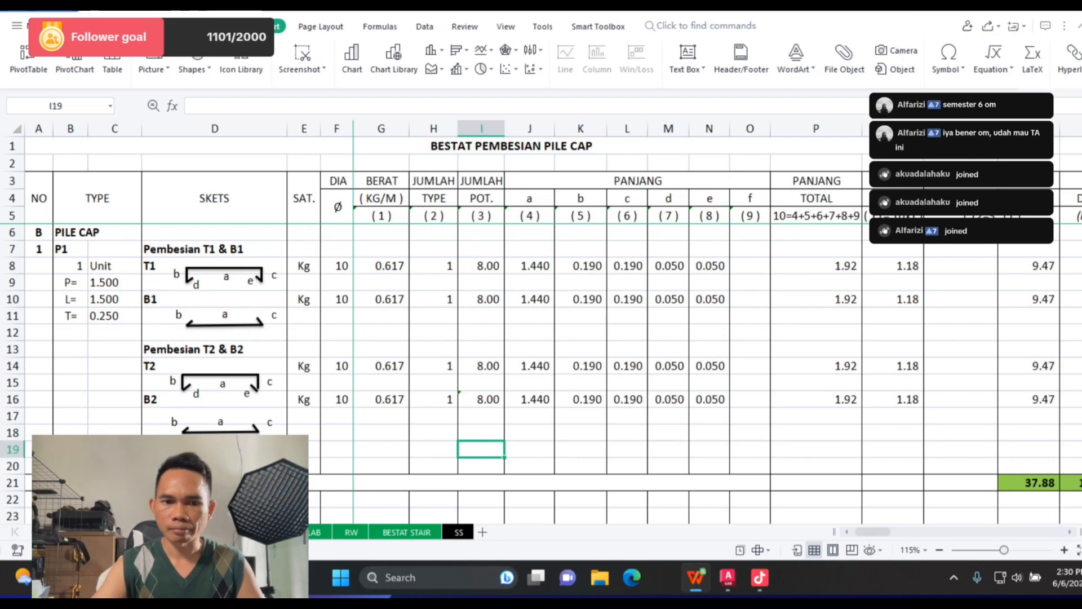
scroll(541, 322, "down", 2)
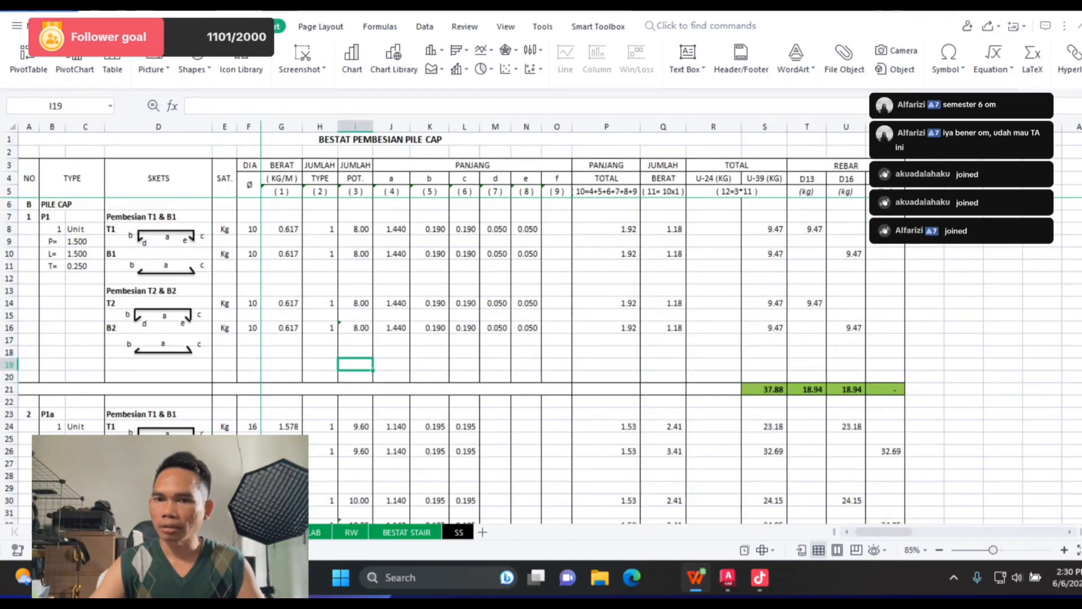
left_click(806, 179)
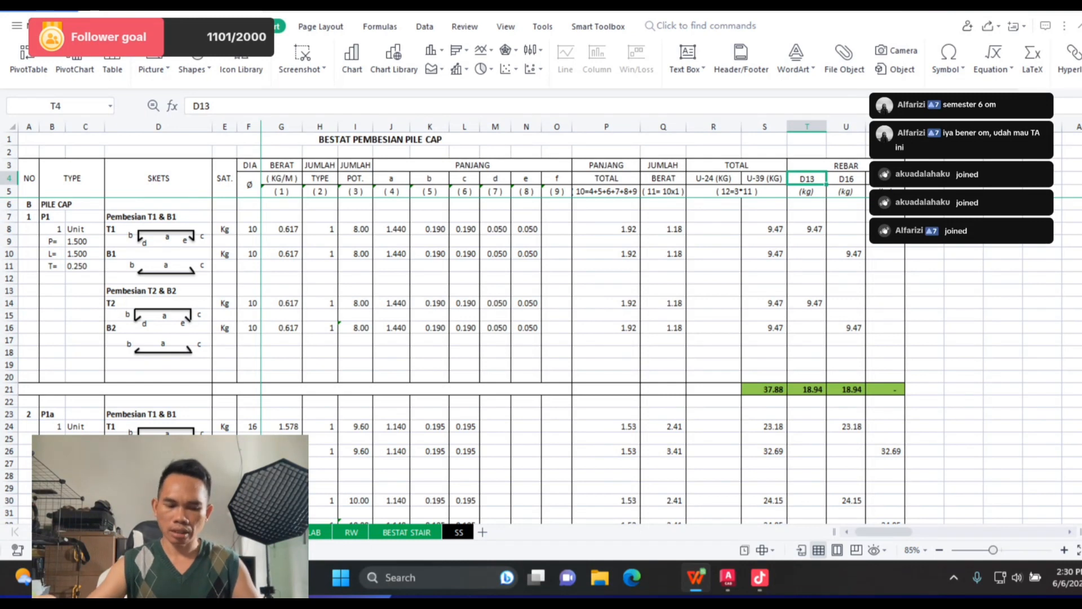
key("F2")
key("BackSpace")
type("0")
key("Tab")
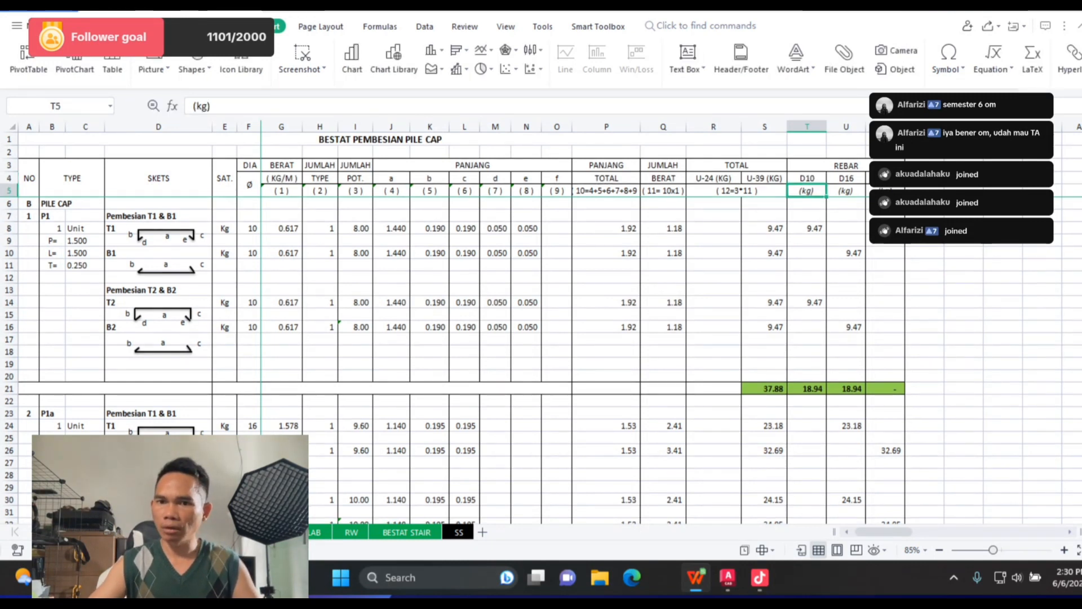
Step: Change the remaining REBAR column headings in U4 and V4 of the pile cap schedule to D13 and D16
key("F2")
key("BackSpace")
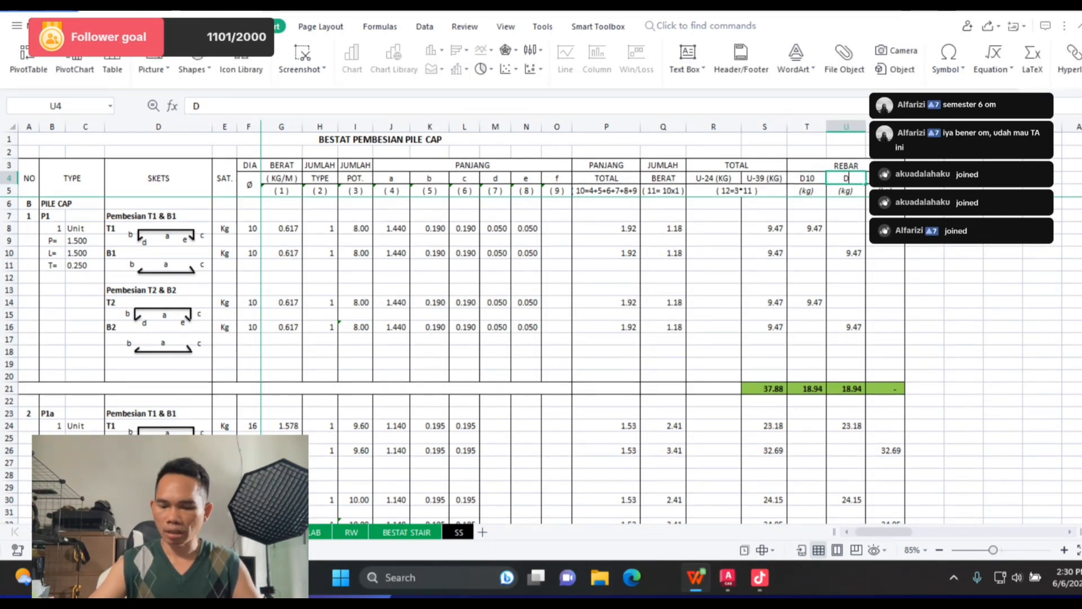
type("3")
key("Tab")
key("Tab")
key("Left")
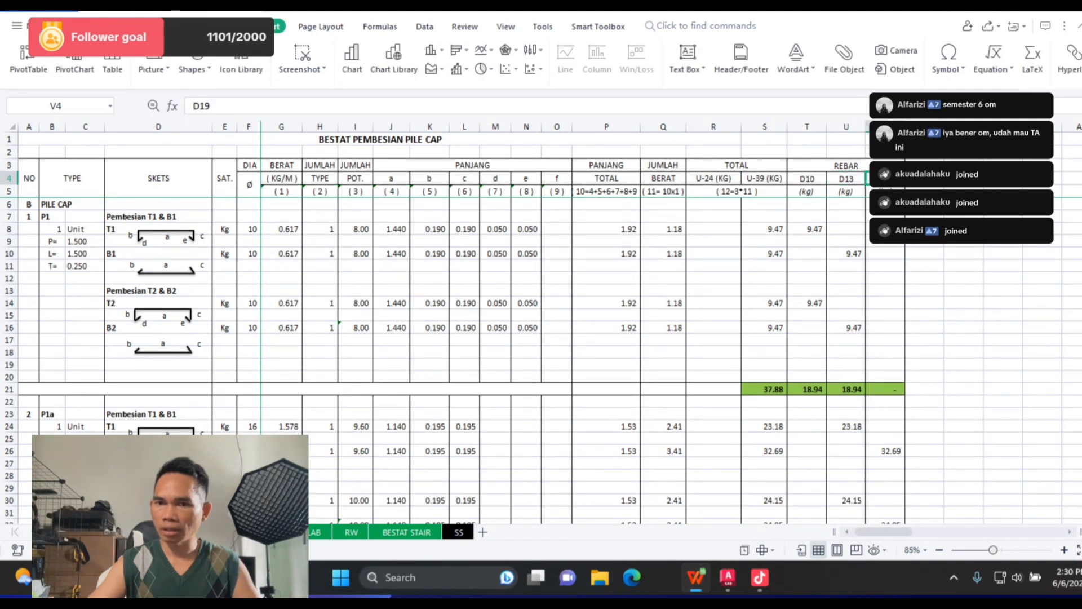
type("D")
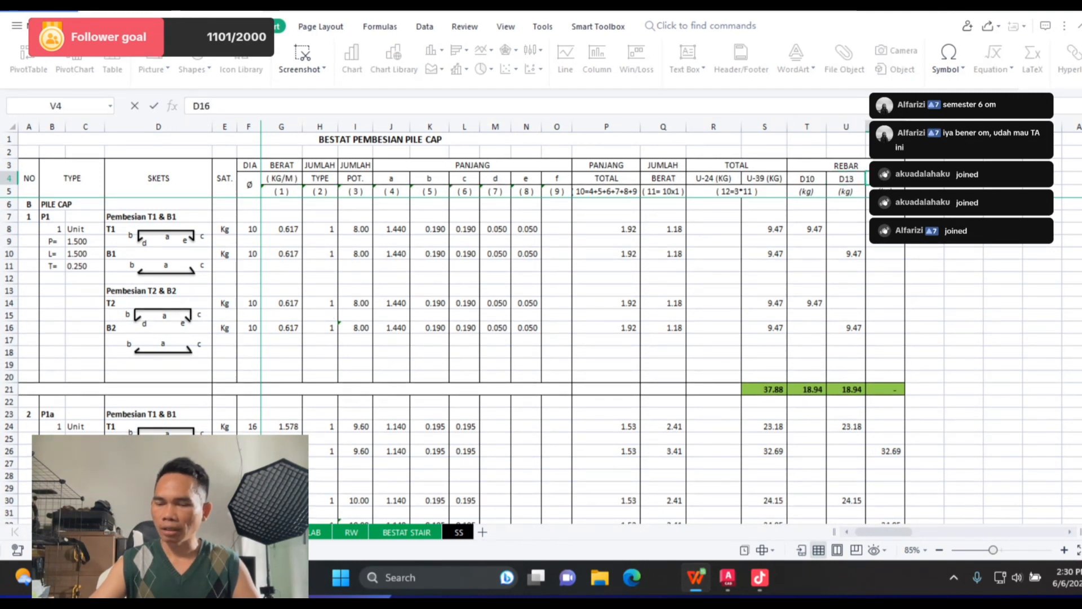
type("16")
key("Return")
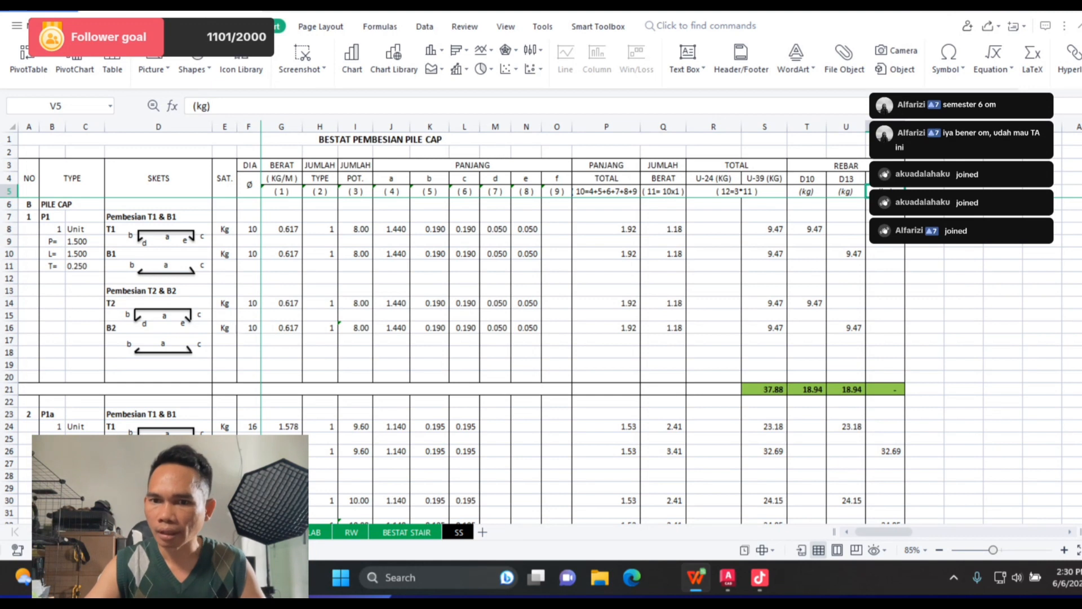
Step: Clear the B1 and B2 weights in U10 and U16 from the D13 column of the P1 schedule
left_click(846, 254)
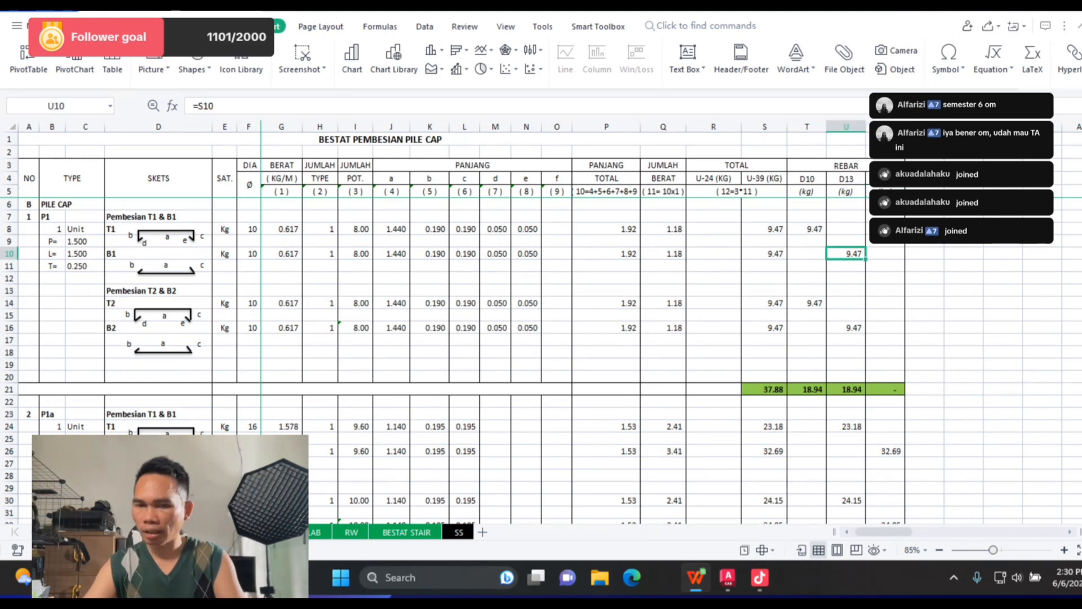
key("Delete")
left_click(846, 327)
Step: Copy the T1 weight formula in the D10 column to the B1 and B2 rows, T10 and T16
left_click(807, 229)
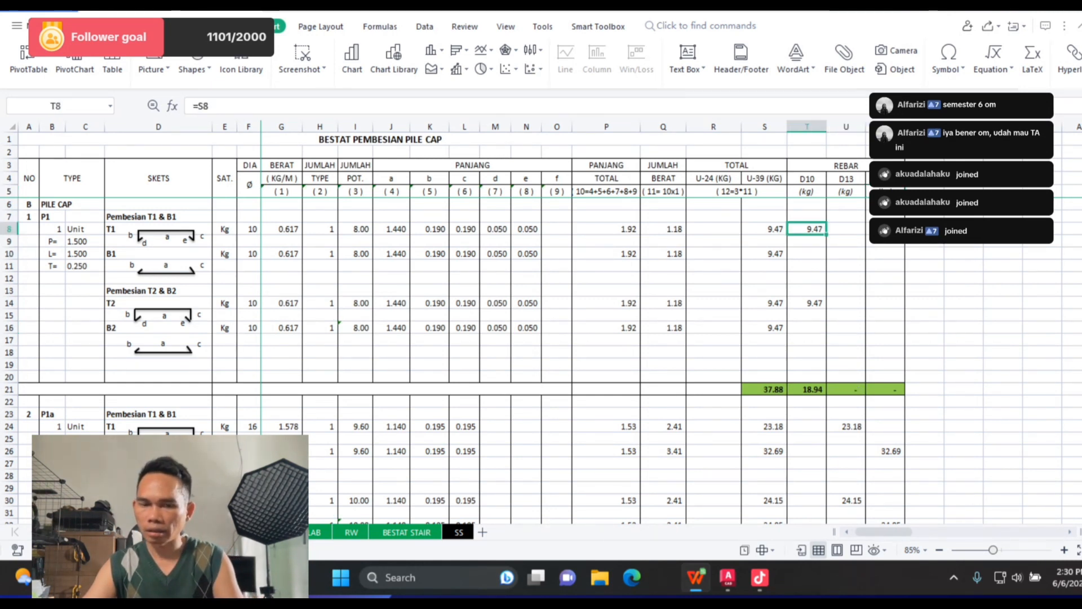
left_click(806, 253)
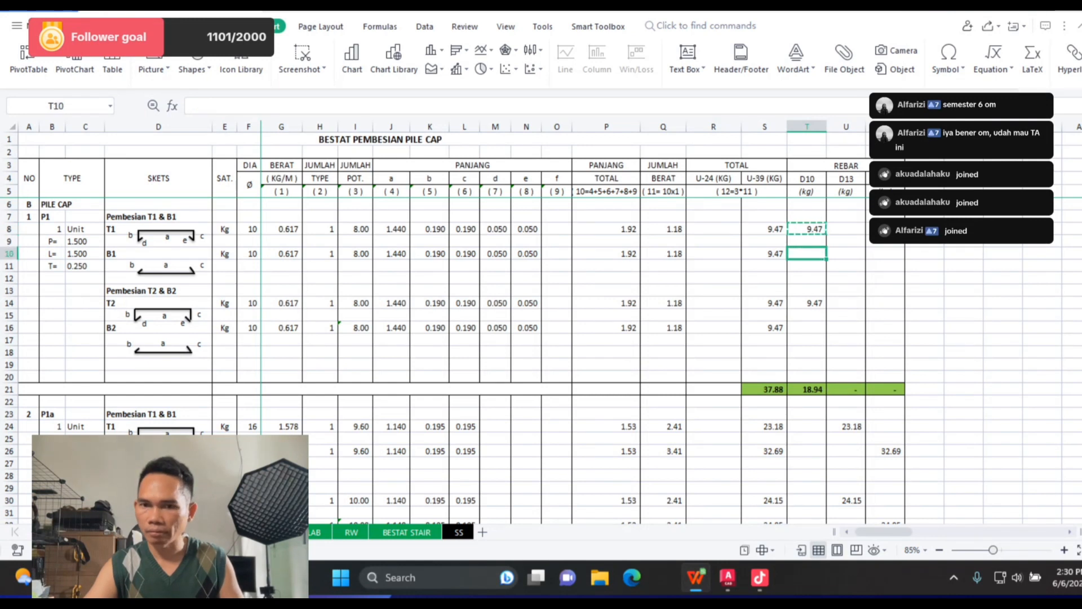
type("9.47")
left_click(806, 328)
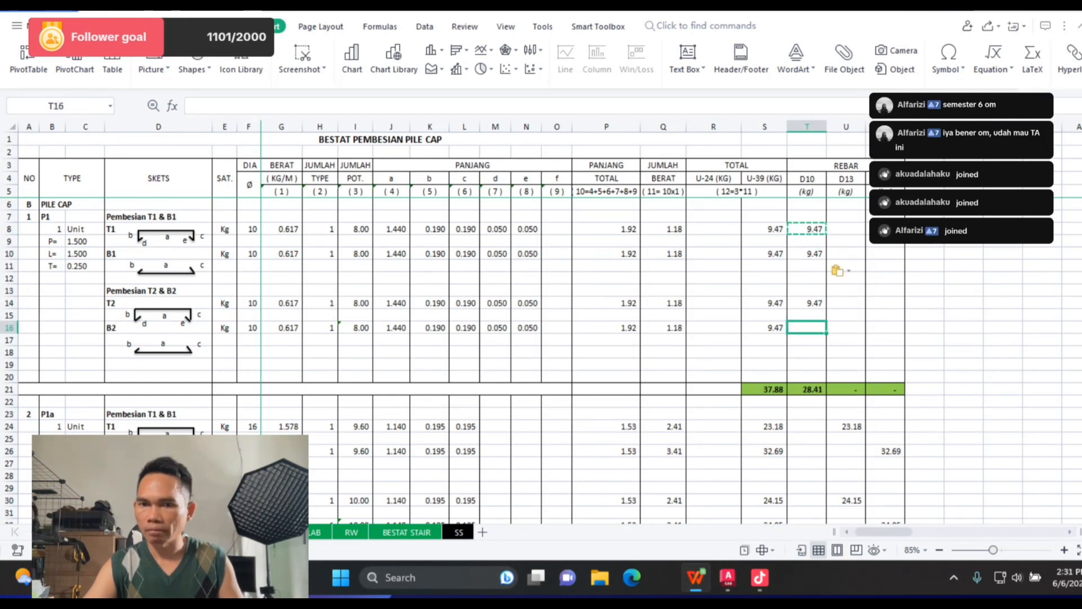
type("9.47")
left_click(963, 265)
key("Escape")
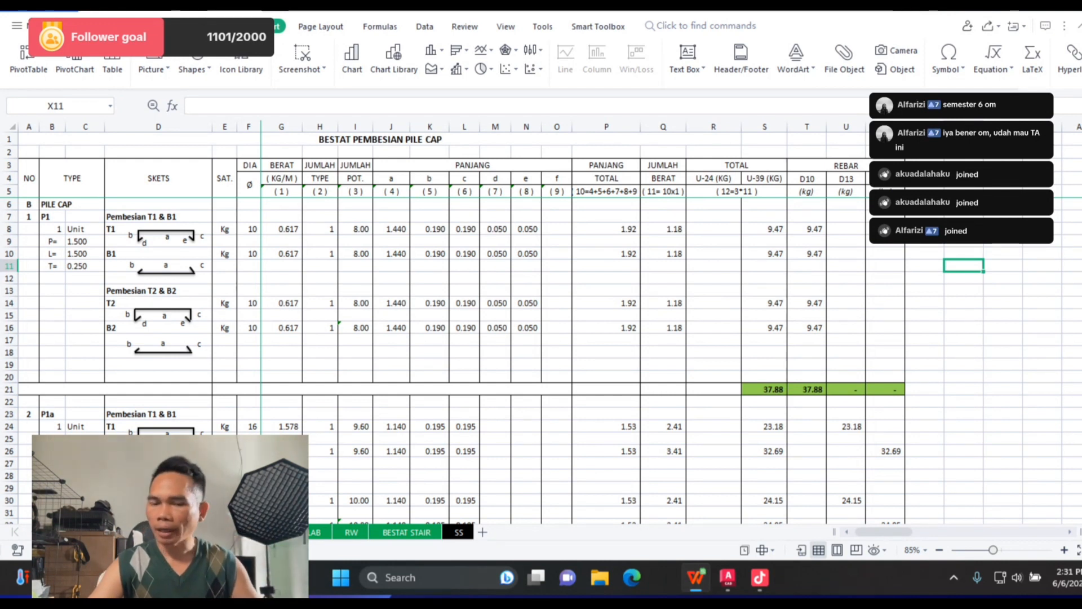
left_click(963, 389)
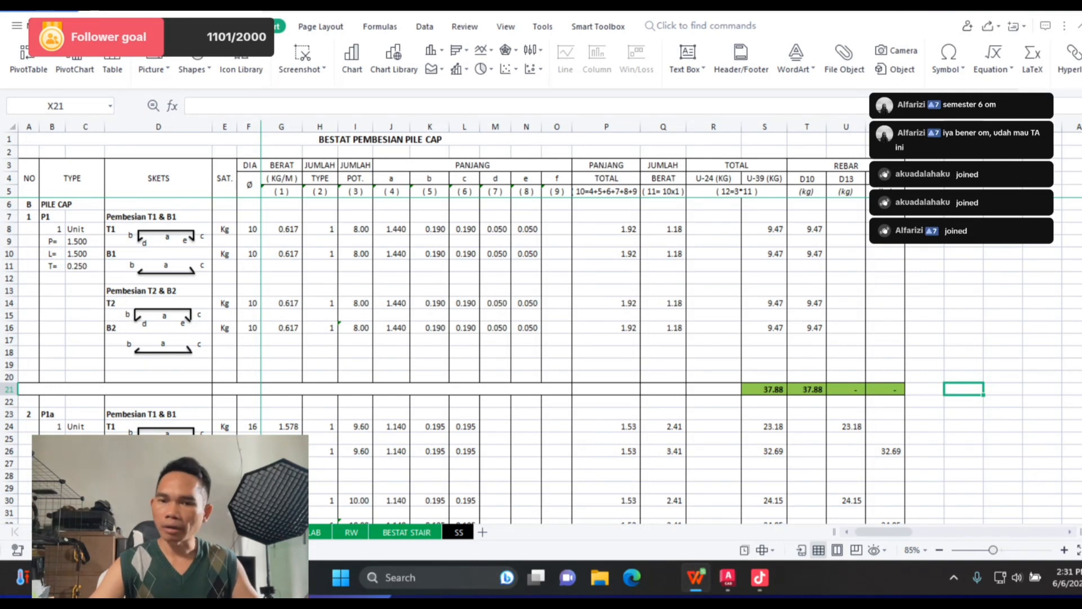
left_click(807, 389)
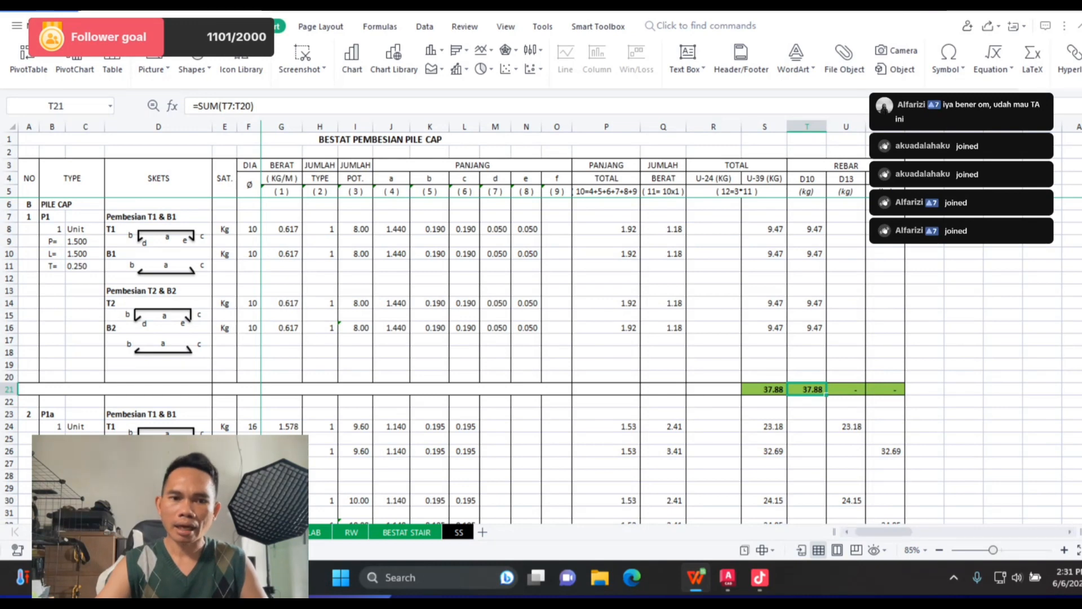
Step: Delete rows 22 through 102, which hold the pile cap schedules below P1
scroll(541, 360, "down", 7)
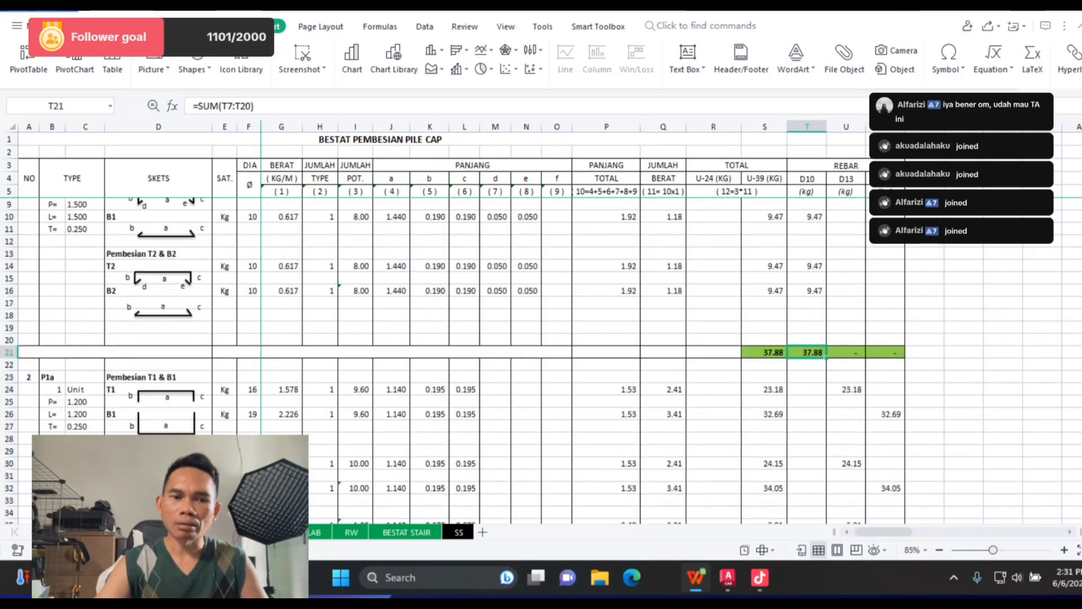
scroll(541, 360, "down", 2)
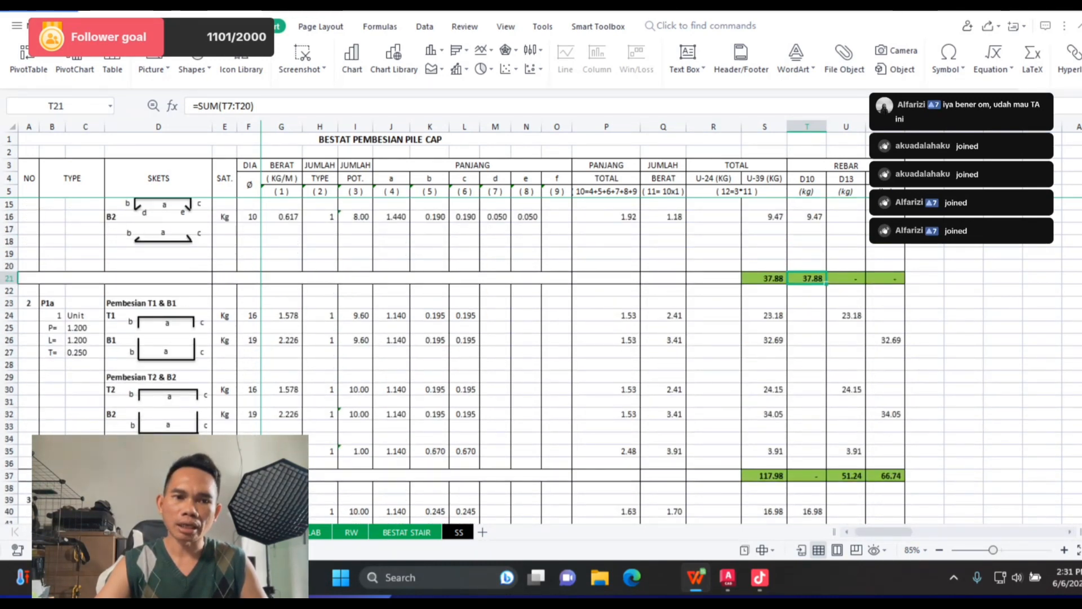
left_click(9, 291)
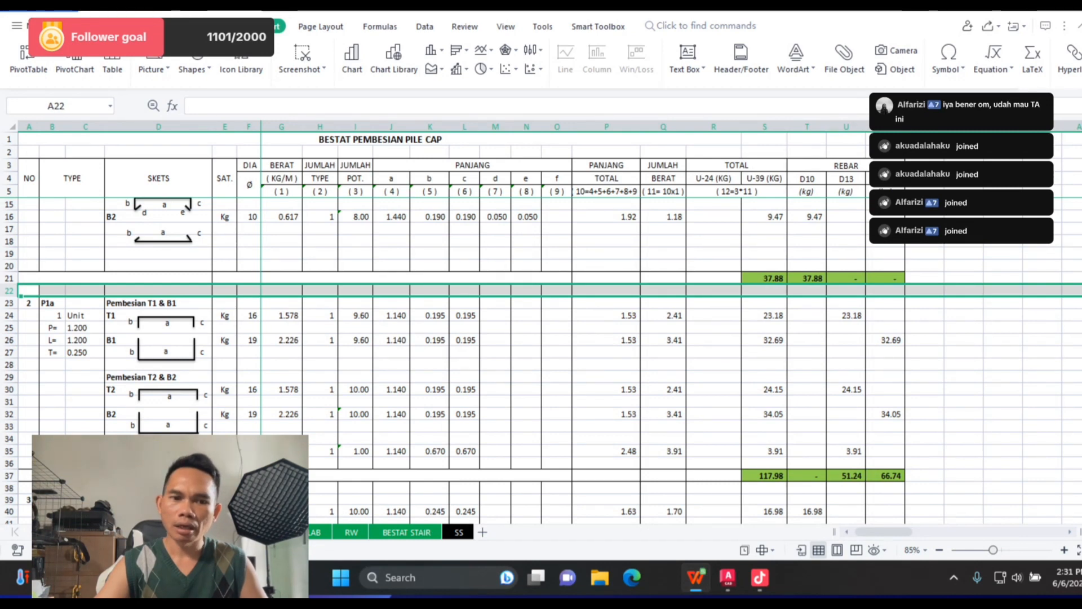
scroll(541, 361, "down", 3)
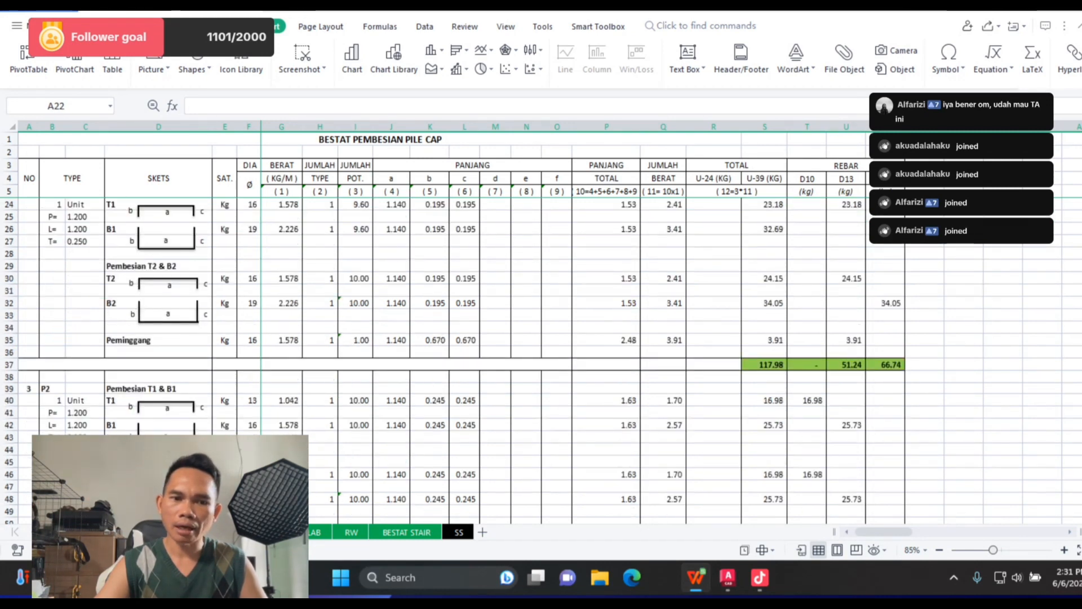
scroll(541, 361, "down", 20)
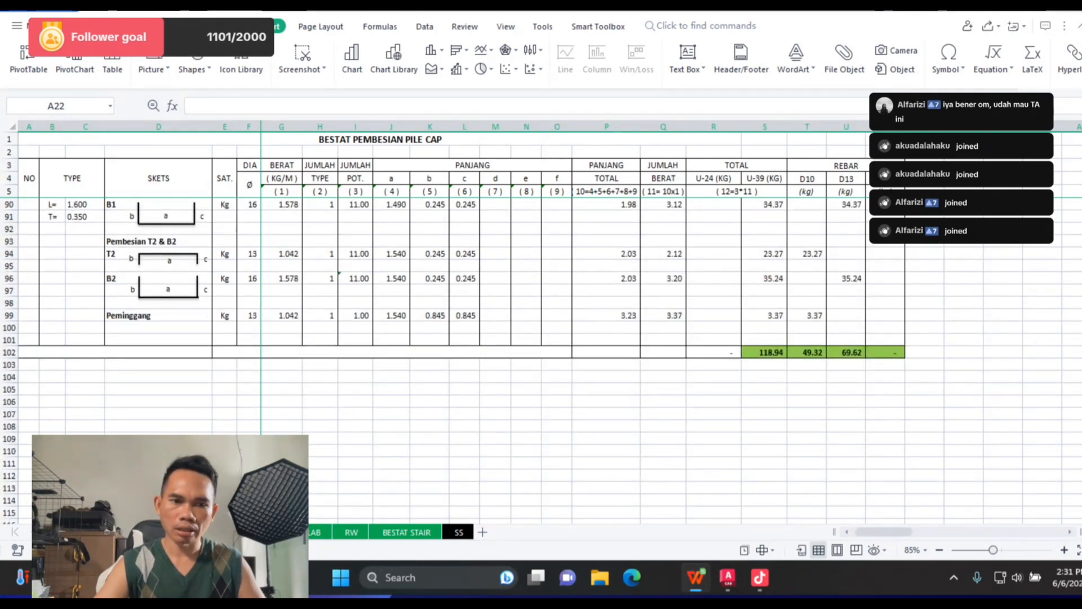
left_click(10, 352, "shift")
right_click(9, 353)
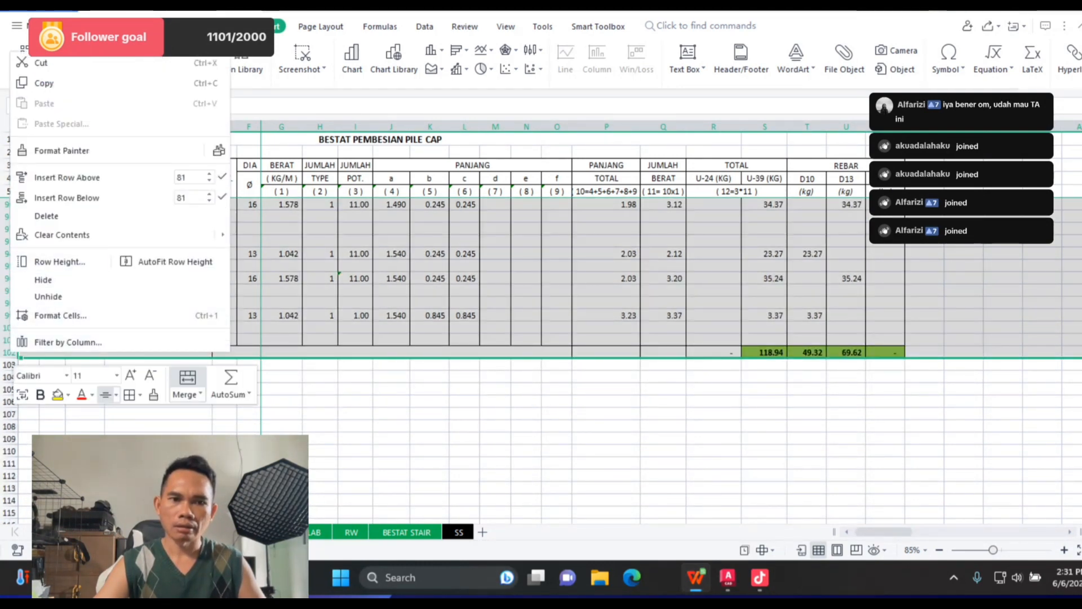
left_click(46, 216)
scroll(606, 360, "up", 6)
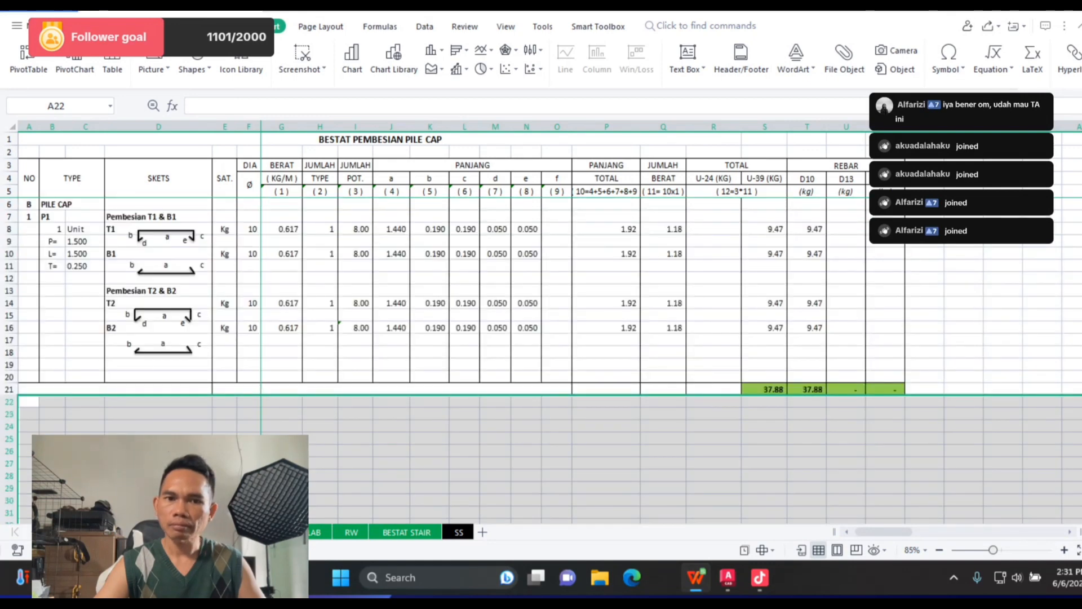
left_click(606, 439)
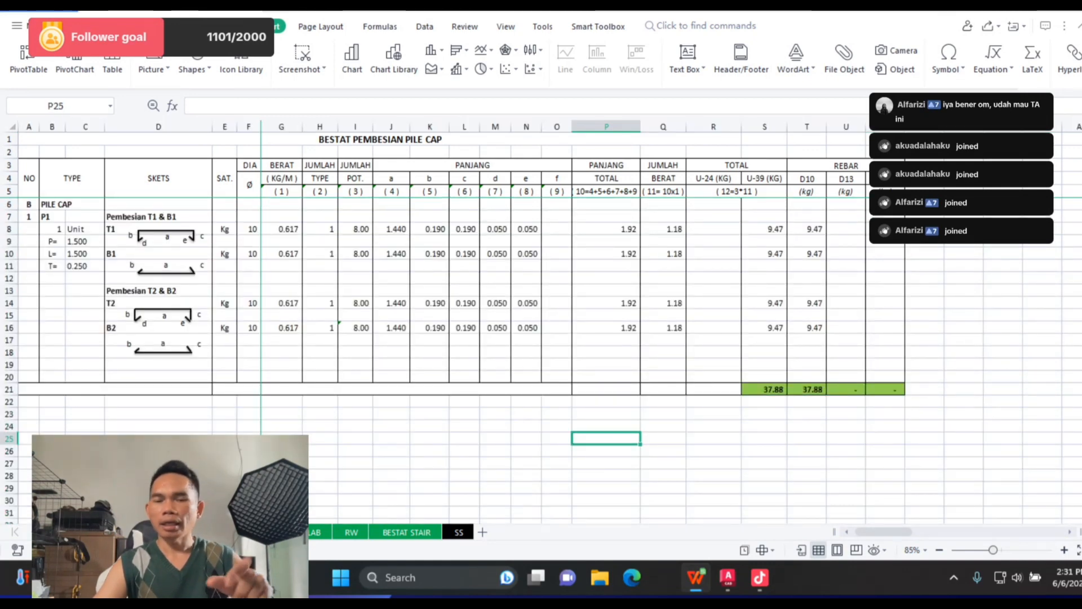
Step: On the EARTH WORK sheet, update the rebar diameter headings to match the pile cap schedule, with D13 in AS4
left_click(807, 390)
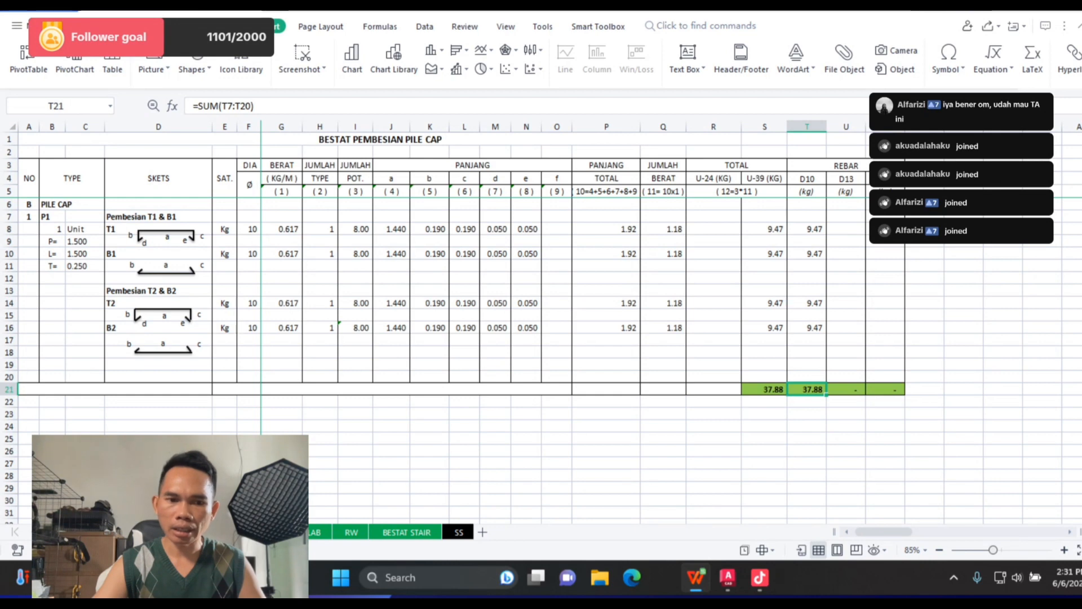
key("ctrl+Page_Up")
key("ctrl+Up")
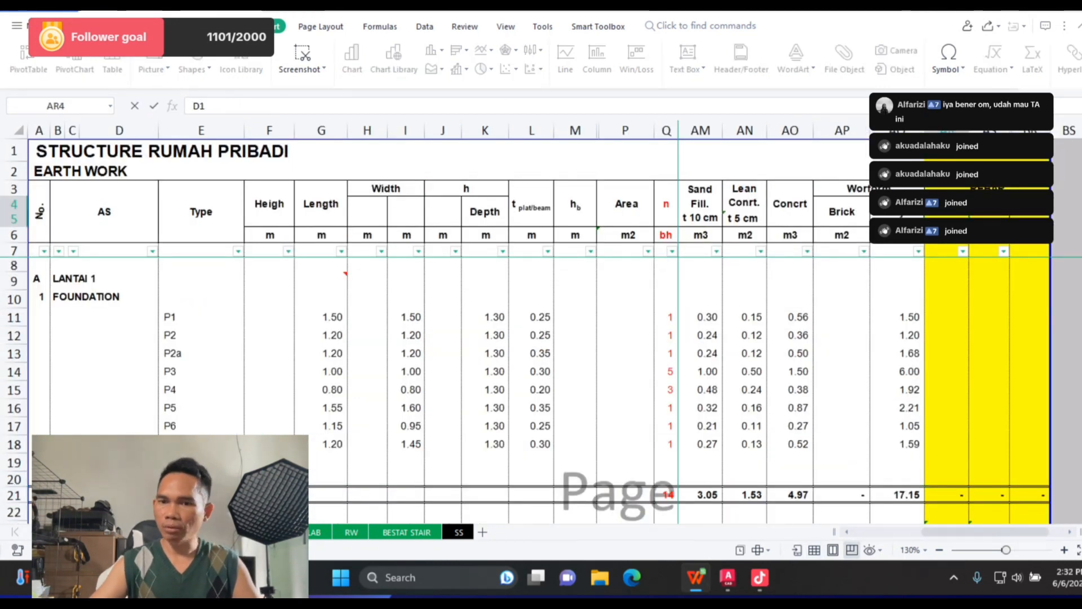
key("Right")
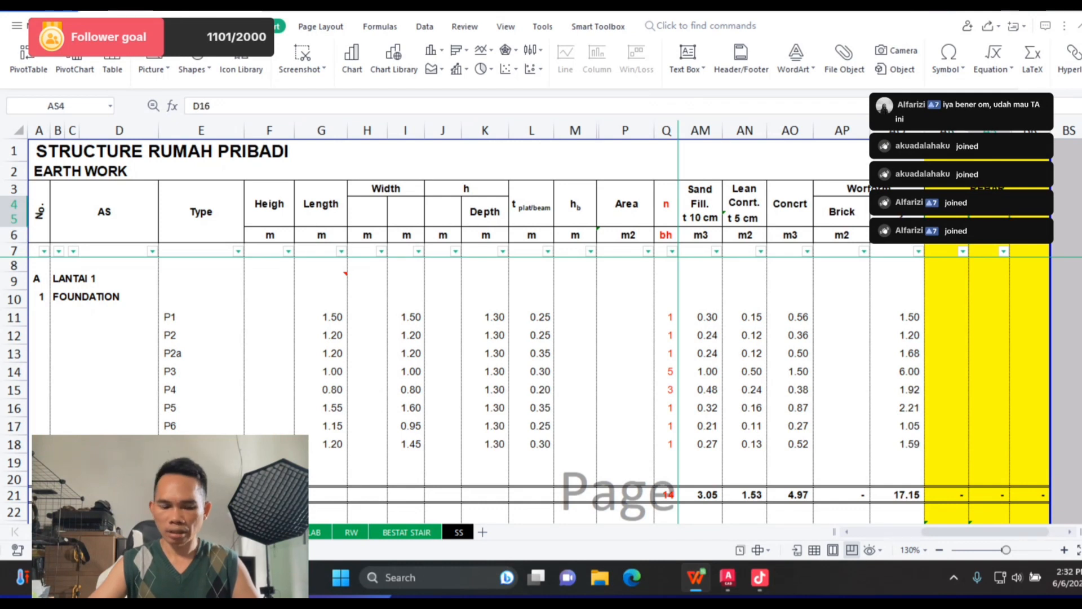
type("D13")
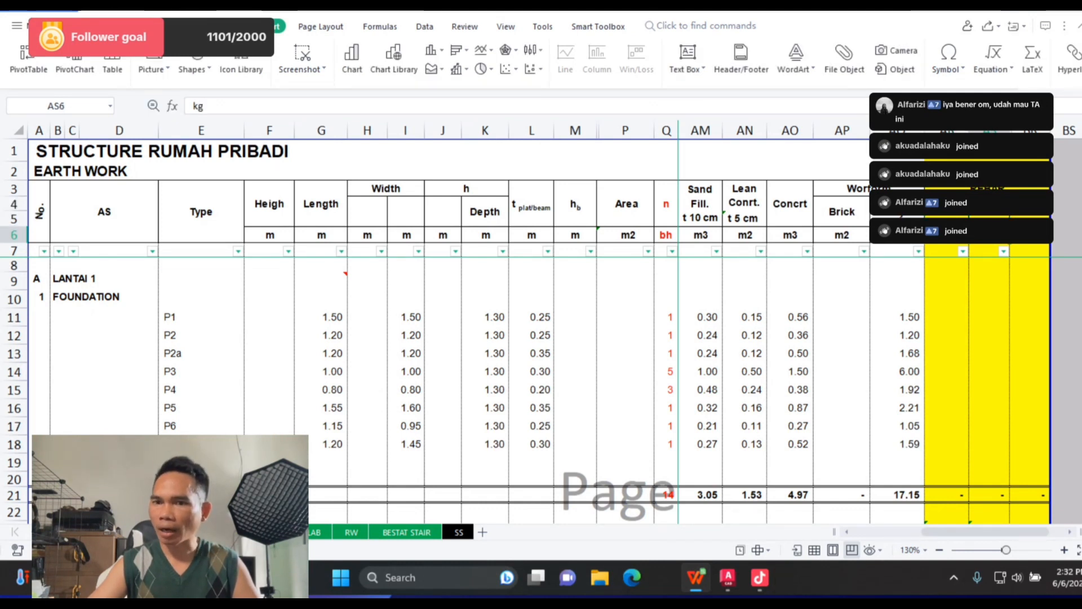
key("Tab")
type("D")
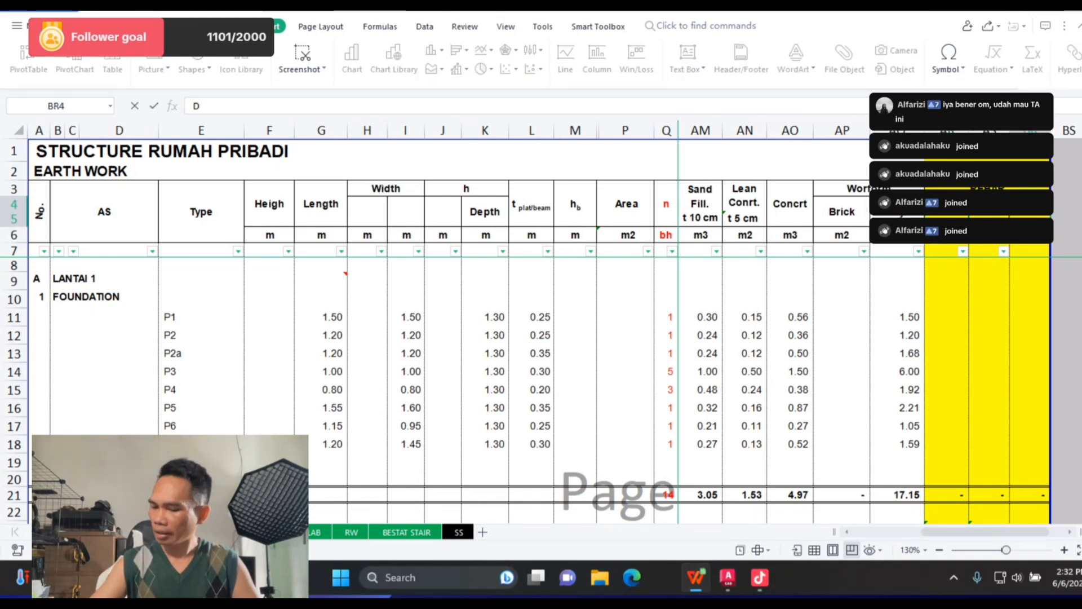
key("Return")
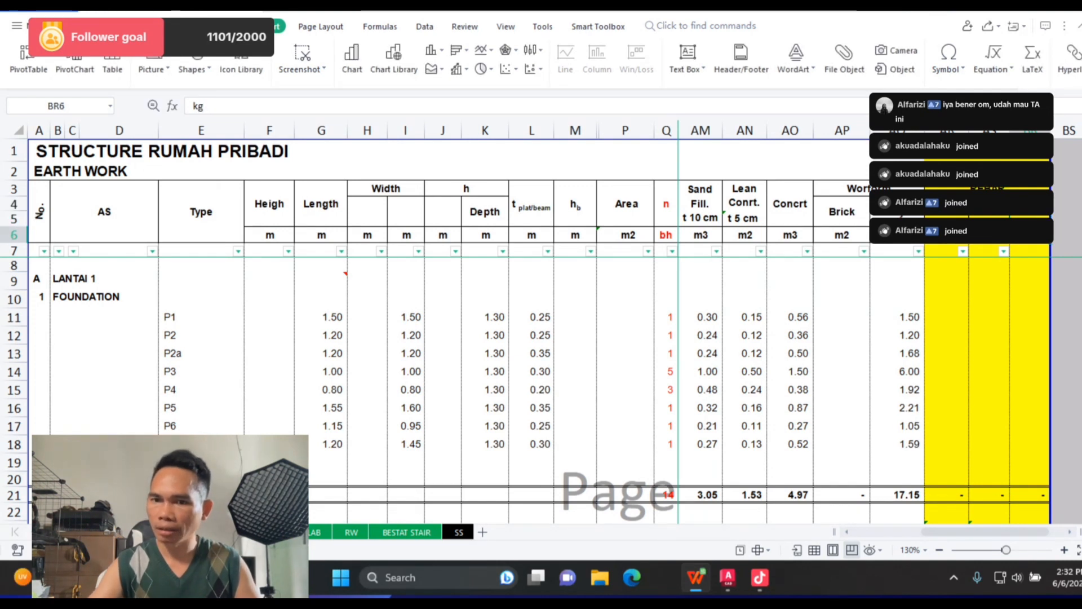
Step: Link the P1 rebar weight in AR11 to the D10 total with =PC!T21 and trace the reference to its source
left_click(946, 316)
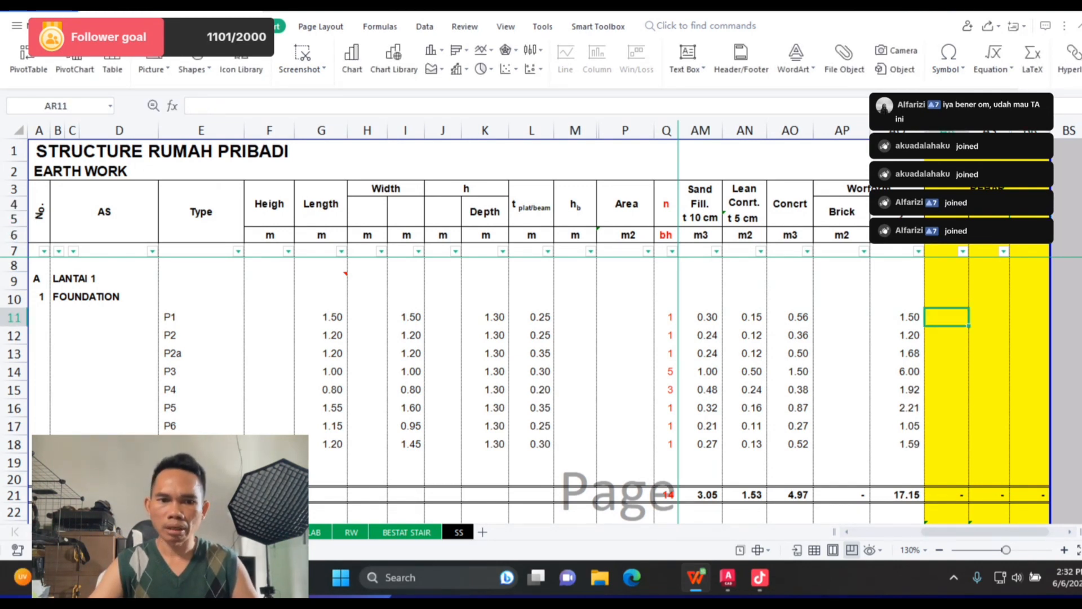
type("=")
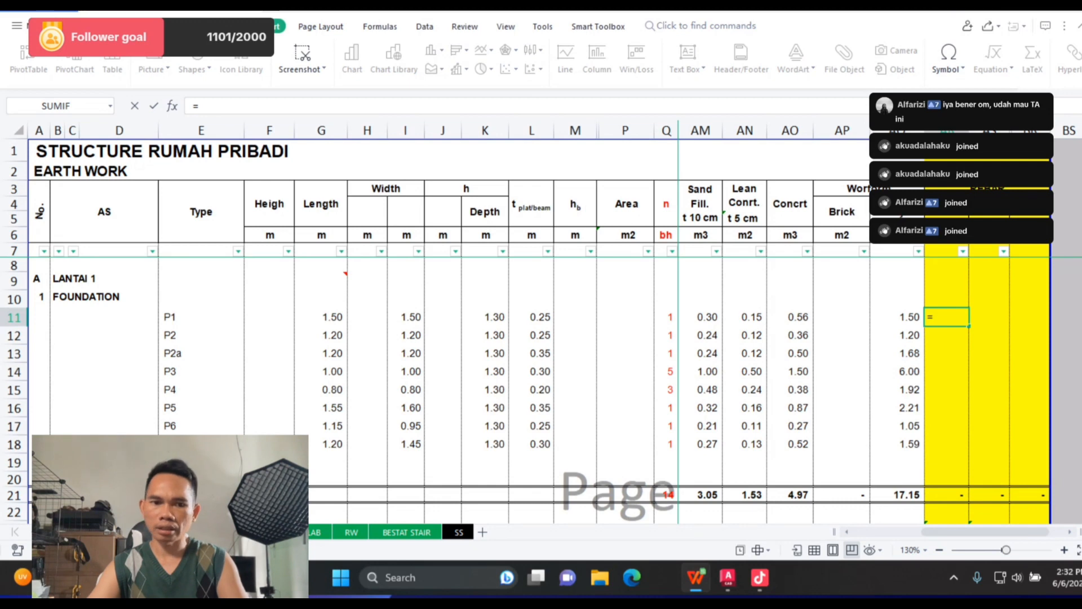
key("ctrl+Page_Down")
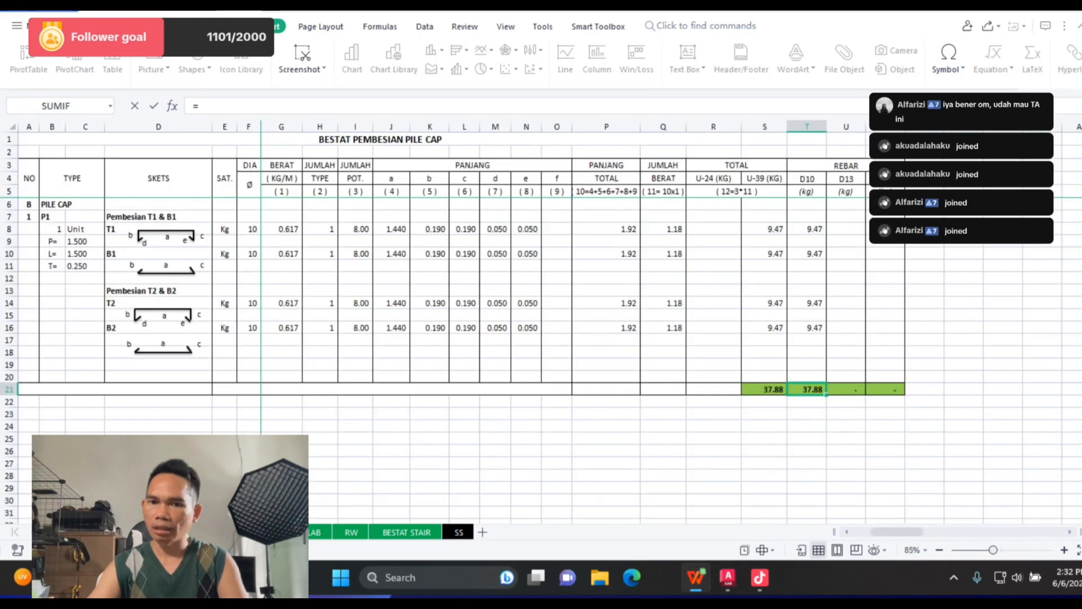
left_click(806, 390)
key("Return")
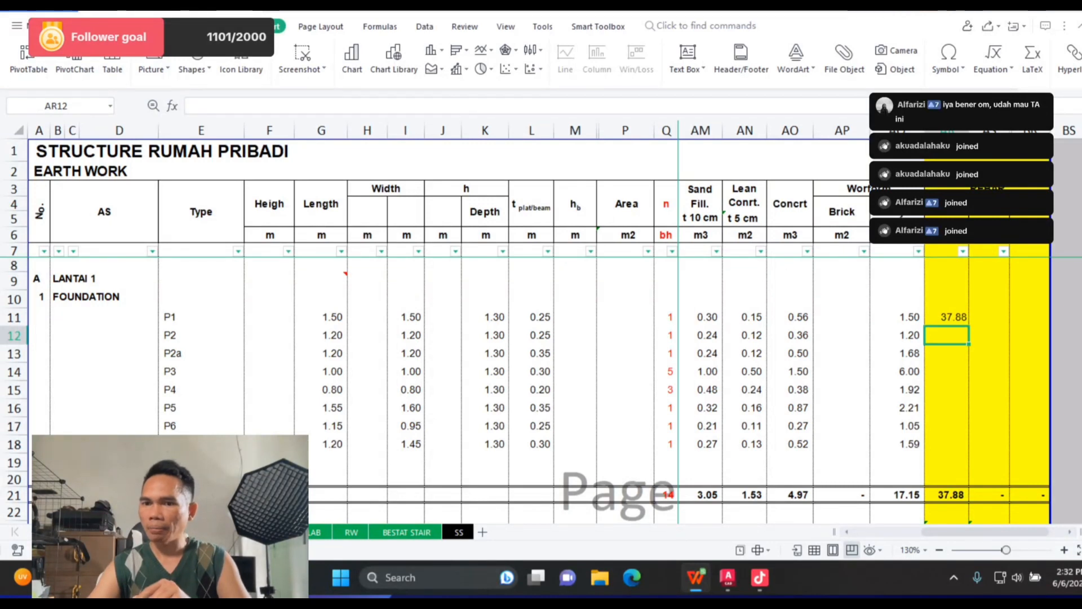
left_click(947, 316)
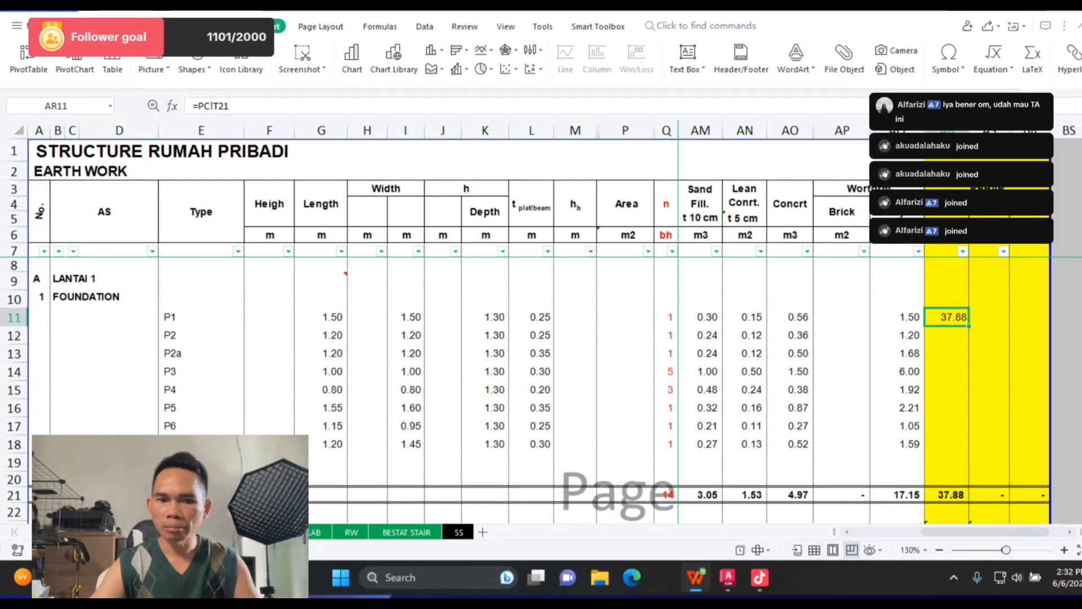
key("ctrl+bracketleft")
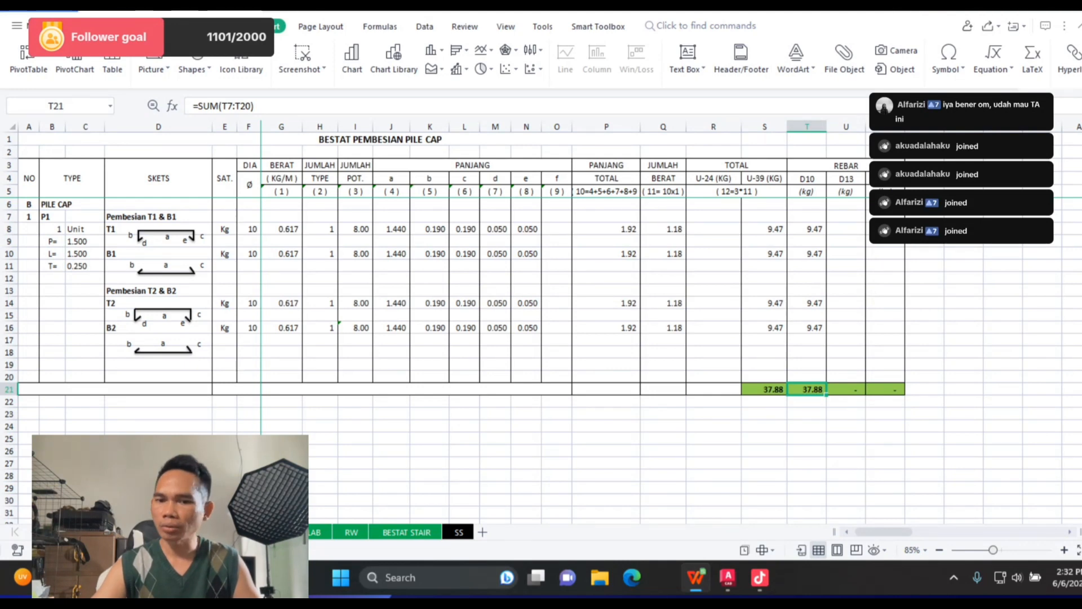
Step: Switch to AutoCAD and examine the reinforcement of the 1500 mm wide pile cap section in the STRUCTURE drawing
key("alt+Tab")
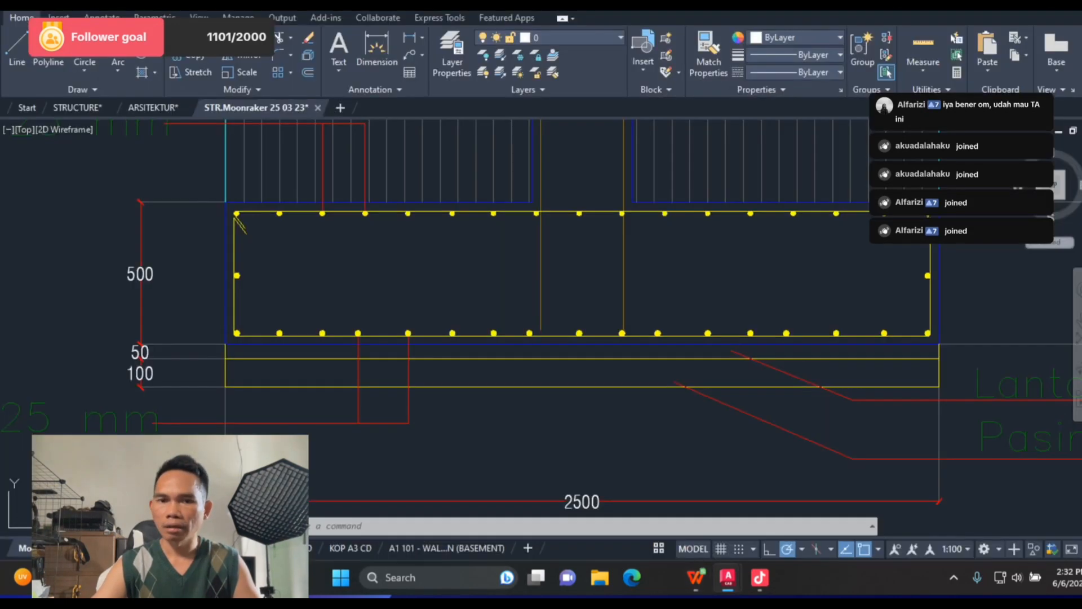
scroll(648, 319, "down", 7)
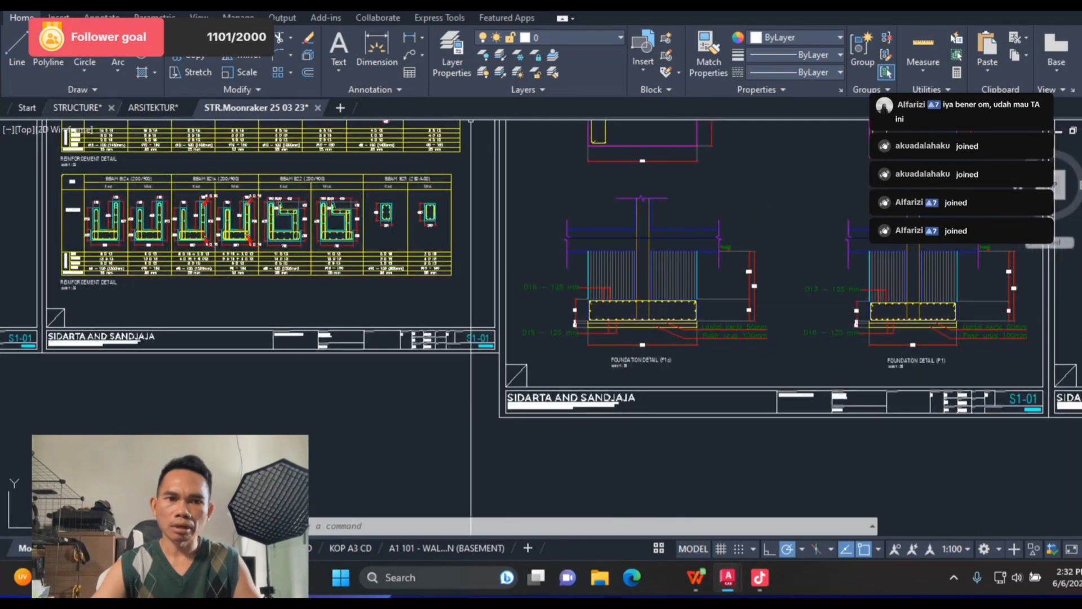
left_click(77, 107)
scroll(517, 289, "down", 1)
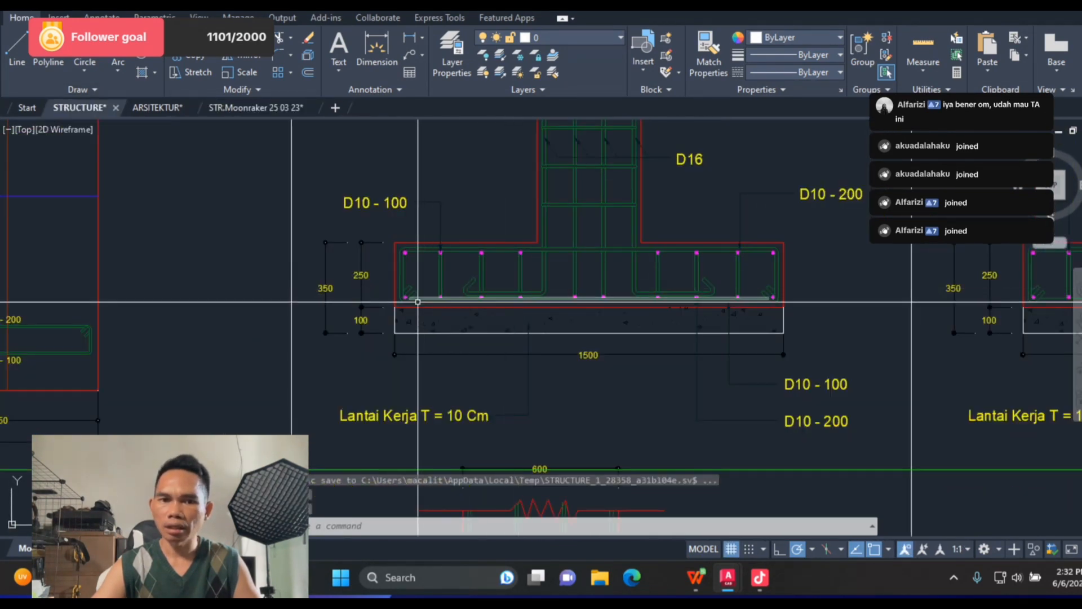
scroll(411, 297, "up", 5)
scroll(440, 269, "down", 2)
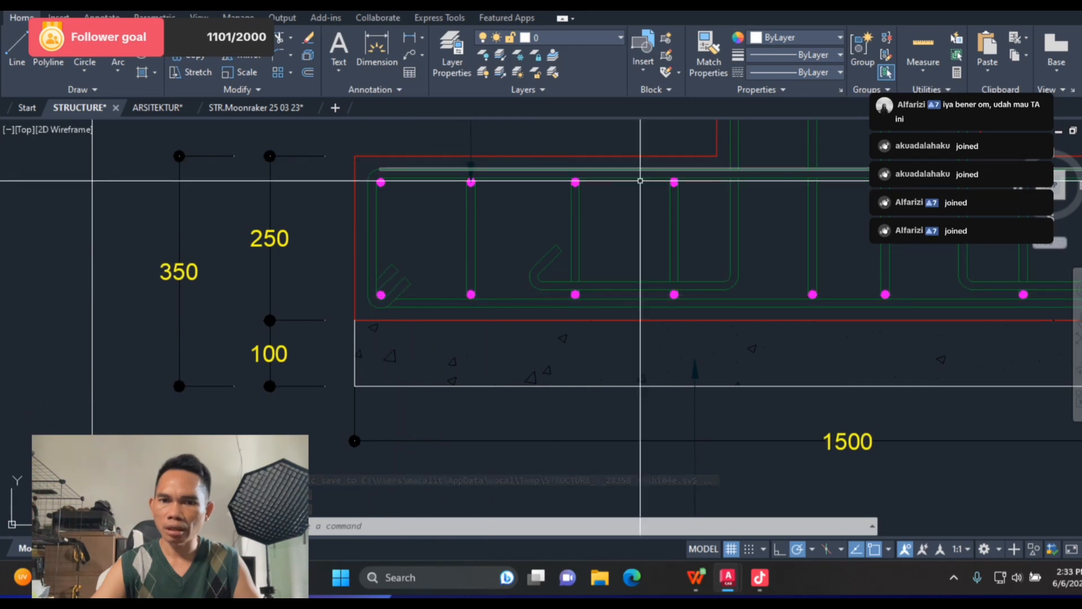
Step: Check the top and bottom bar layout and the D10 spacing callouts of the P1 pile cap section against the surrounding details
scroll(550, 242, "down", 2)
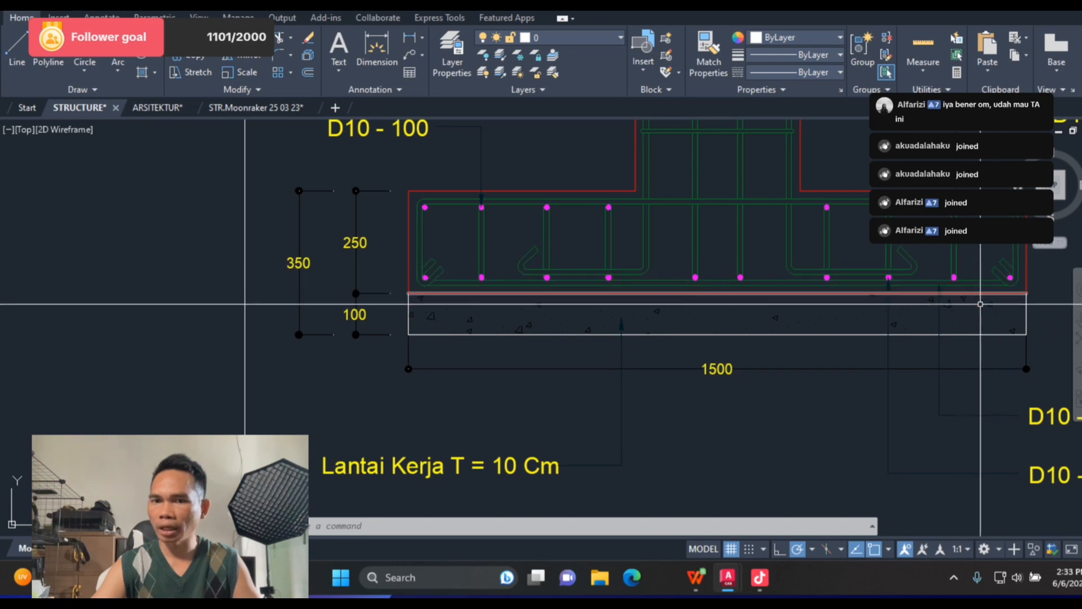
scroll(987, 276, "up", 4)
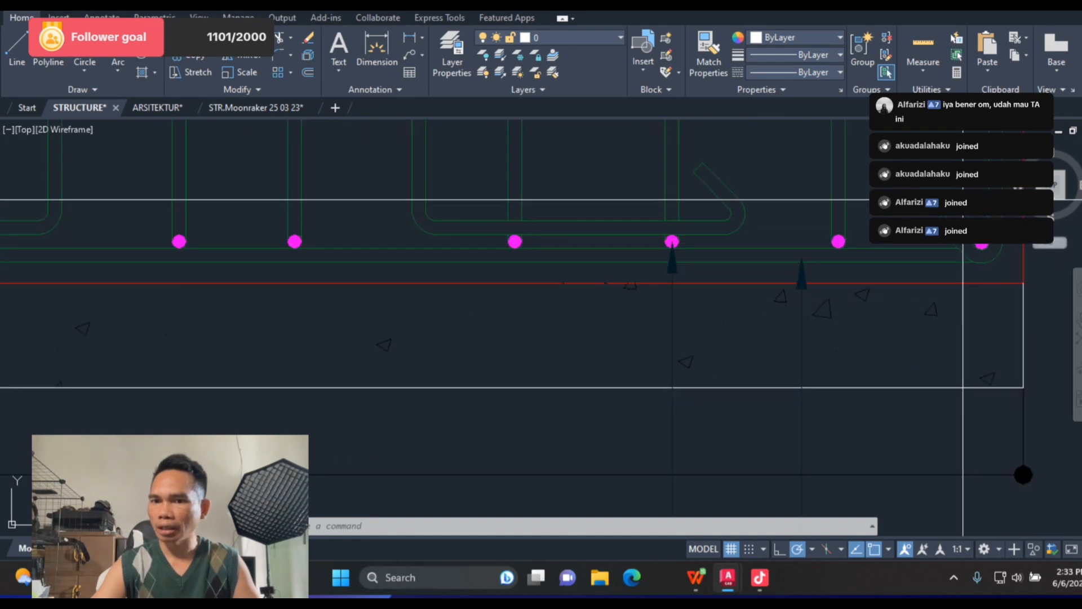
scroll(924, 264, "down", 3)
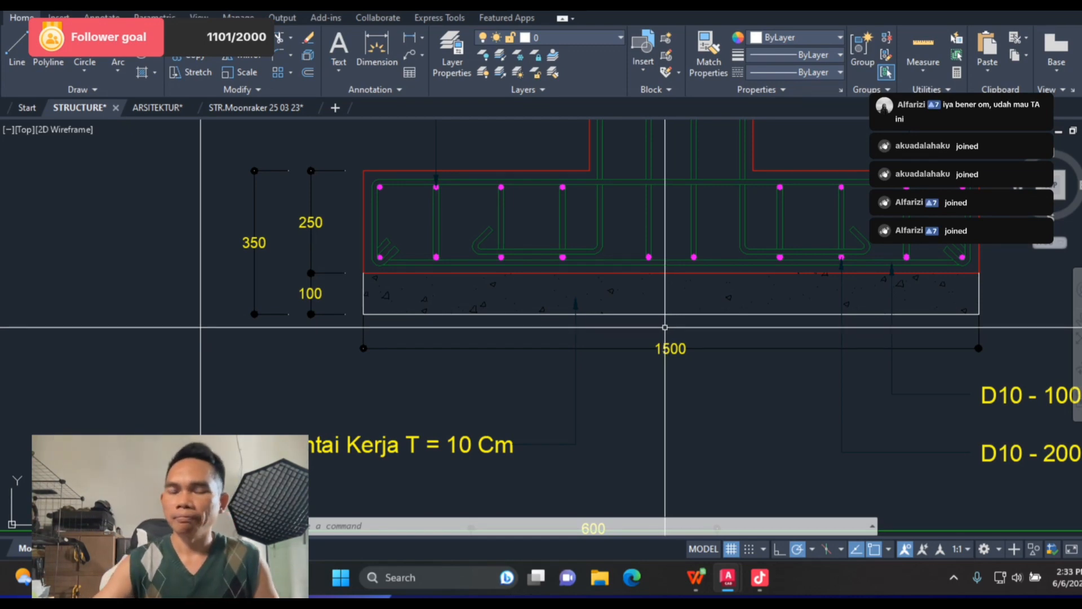
scroll(641, 324, "down", 3)
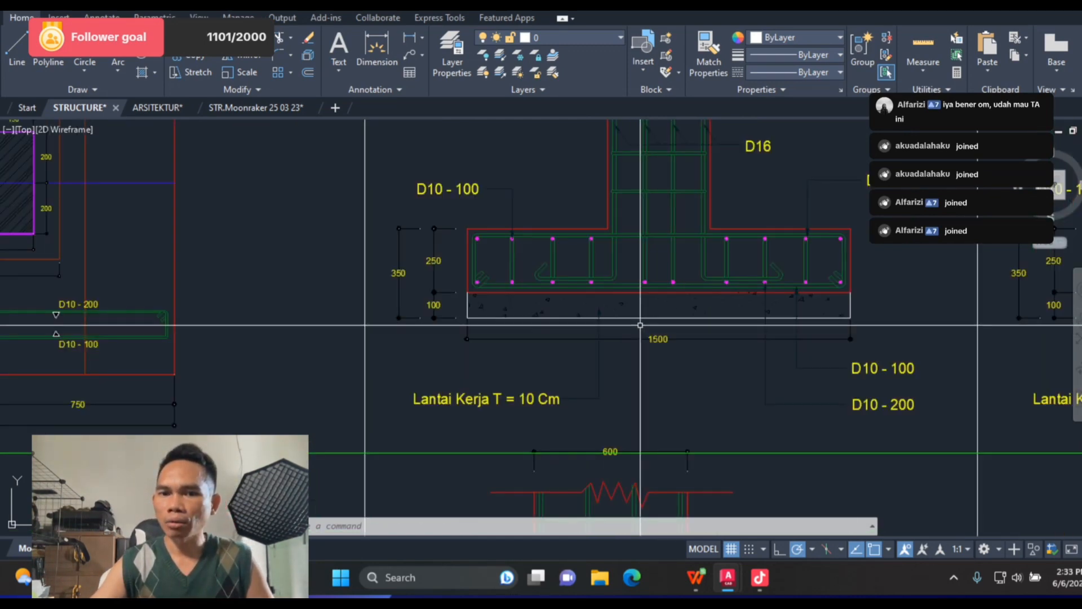
scroll(640, 324, "up", 2)
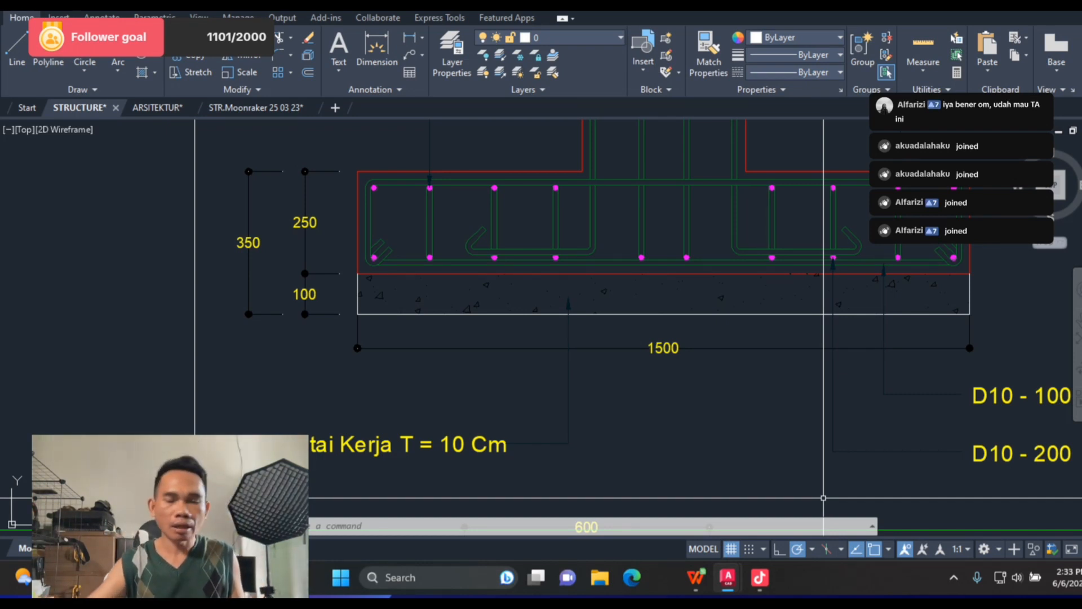
scroll(452, 313, "down", 5)
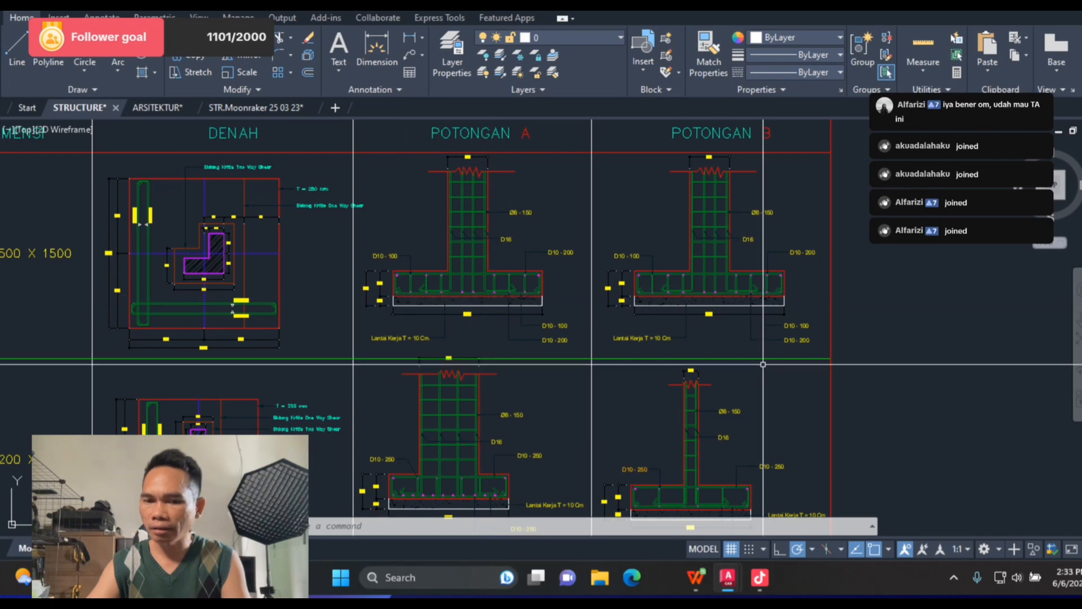
Step: Switch to the rebar spreadsheet and duplicate the P1 schedule in rows 7 to 21, pasting it from row 22
key("alt+Tab")
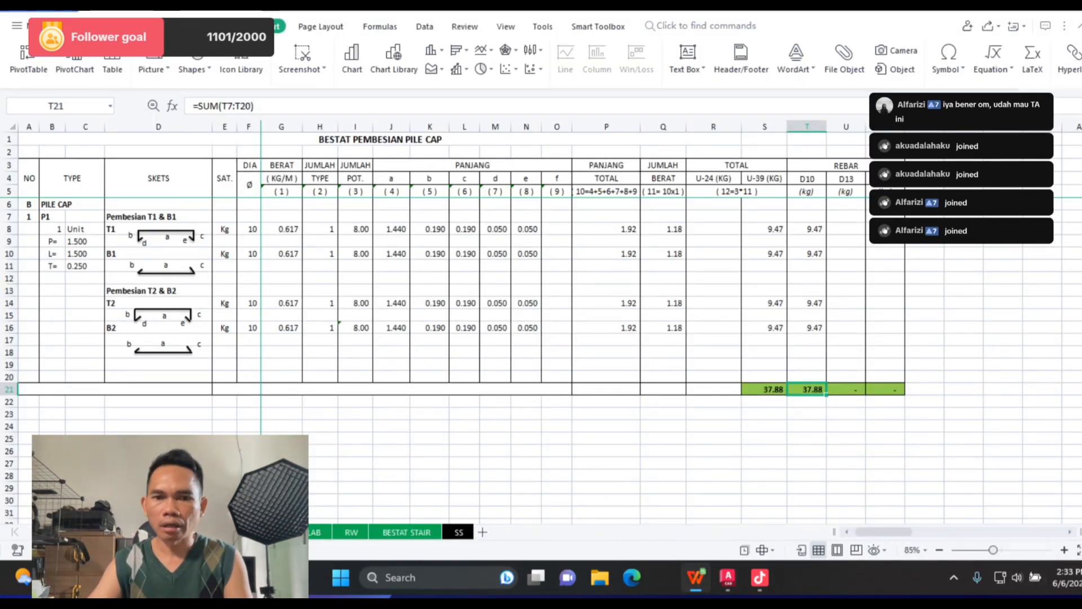
left_click(607, 463)
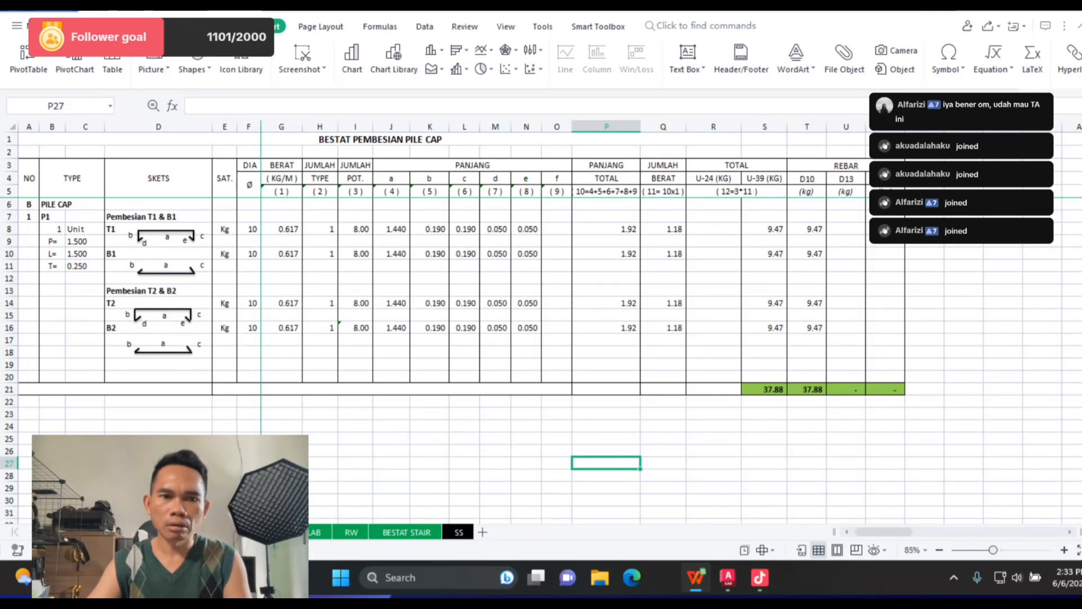
left_click_drag(9, 216, 10, 391)
key("ctrl+c")
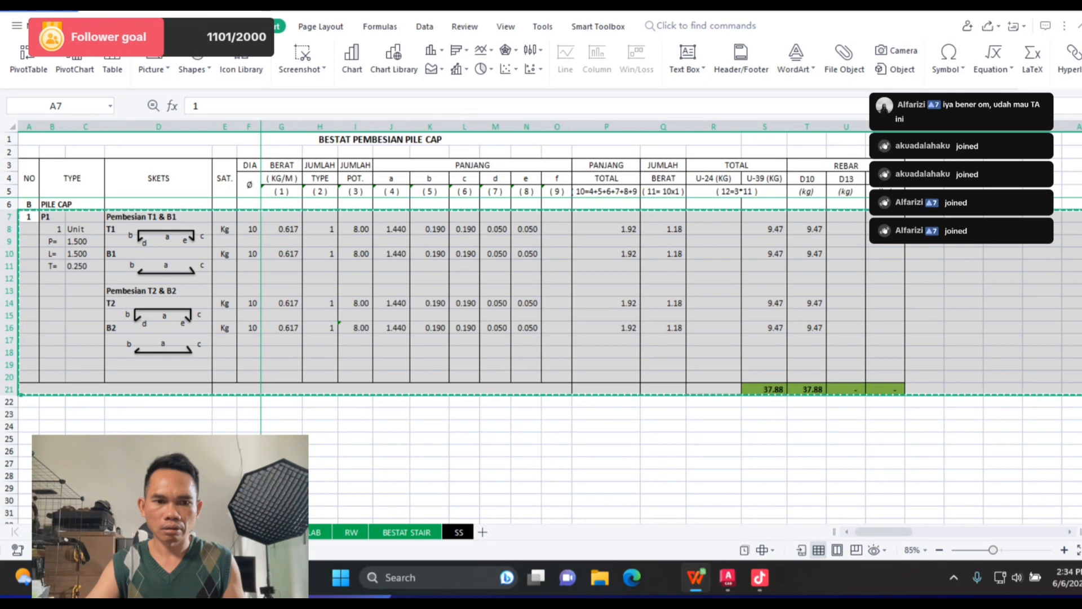
left_click(9, 402)
key("ctrl+v")
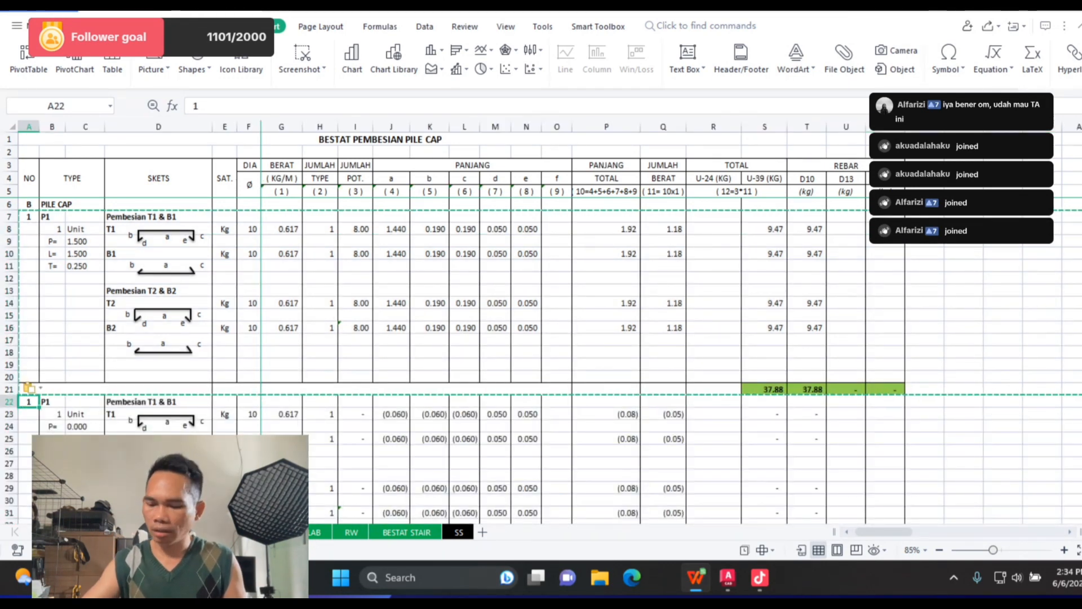
Step: Number the copied schedule block 2 and change its type name to P2
type("2")
key("Tab")
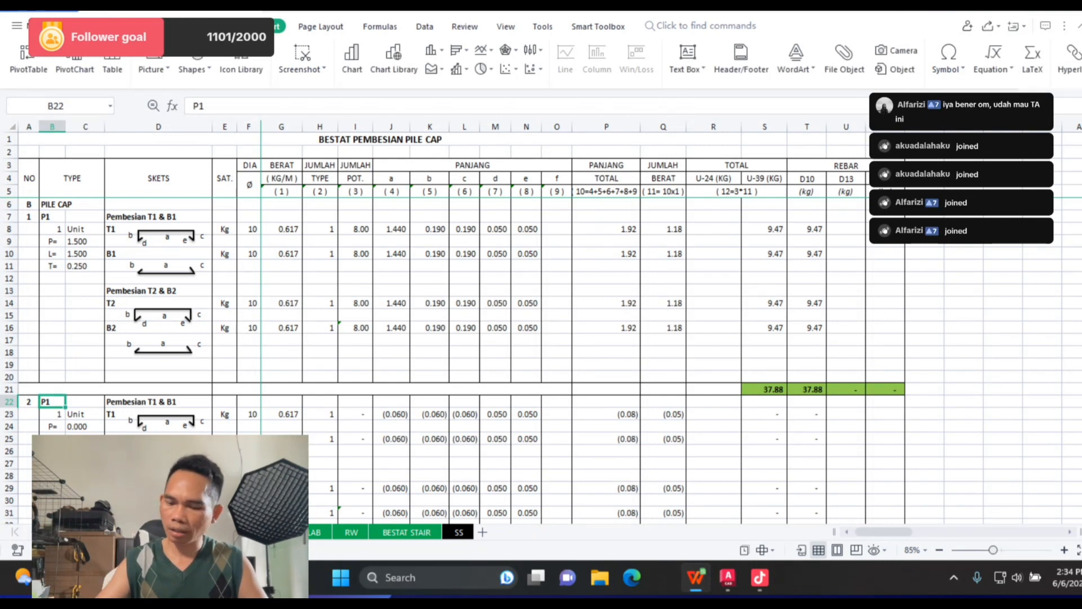
type("P2")
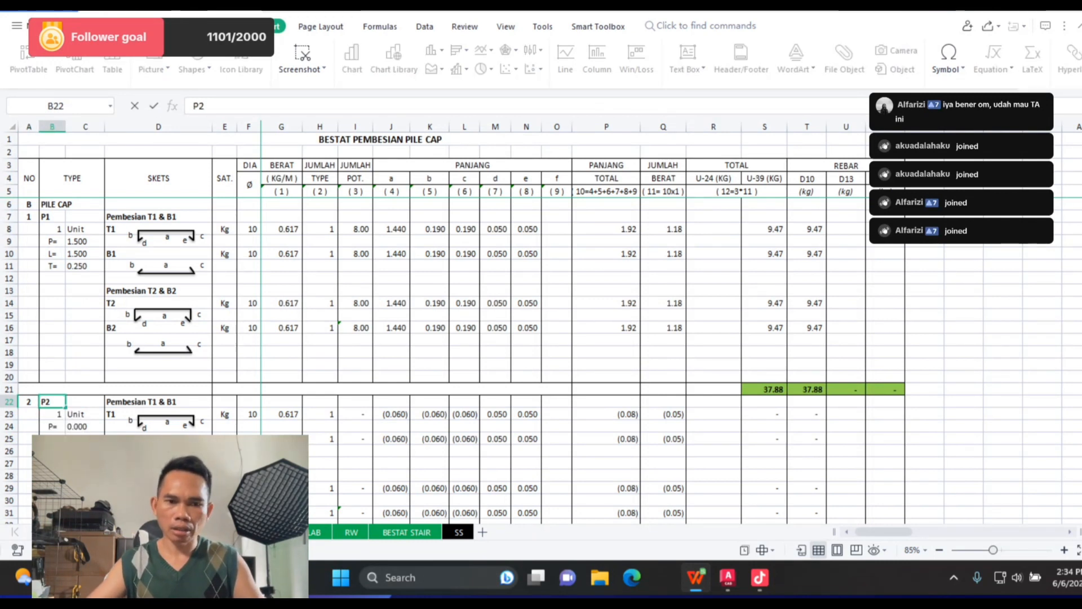
key("Return")
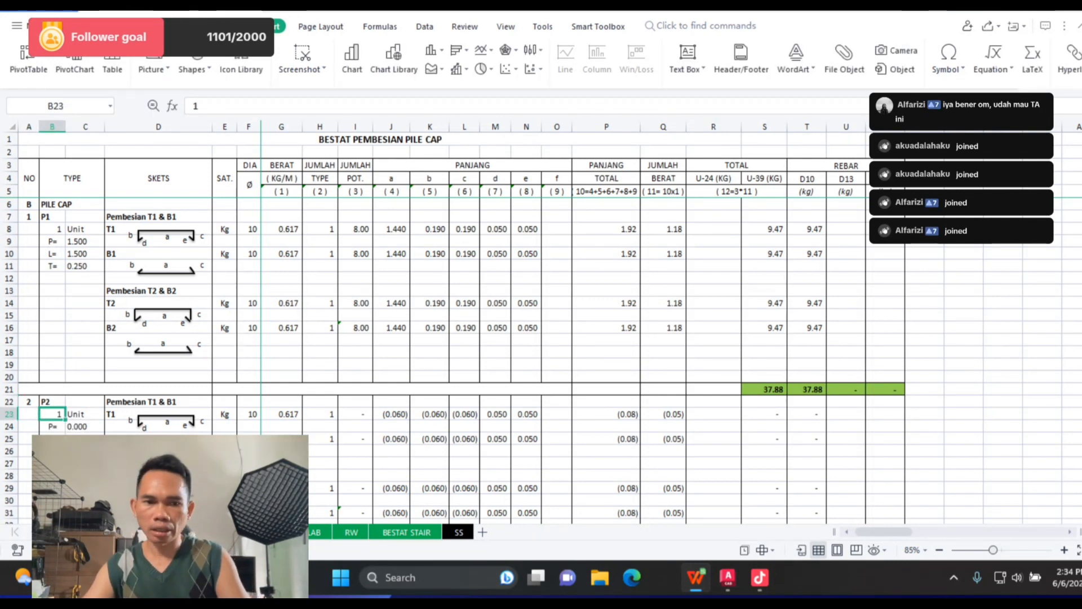
Step: Link the P2 length in C24 to =FOUNDATION!G12 and the width in C25 to =FOUNDATION!I12
left_click(85, 427)
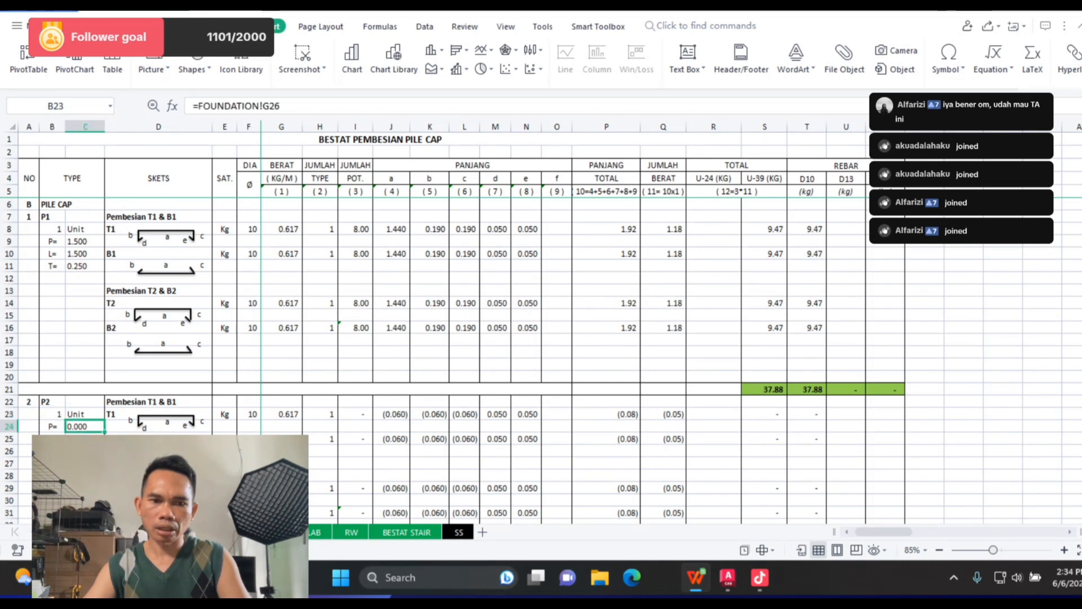
type("=")
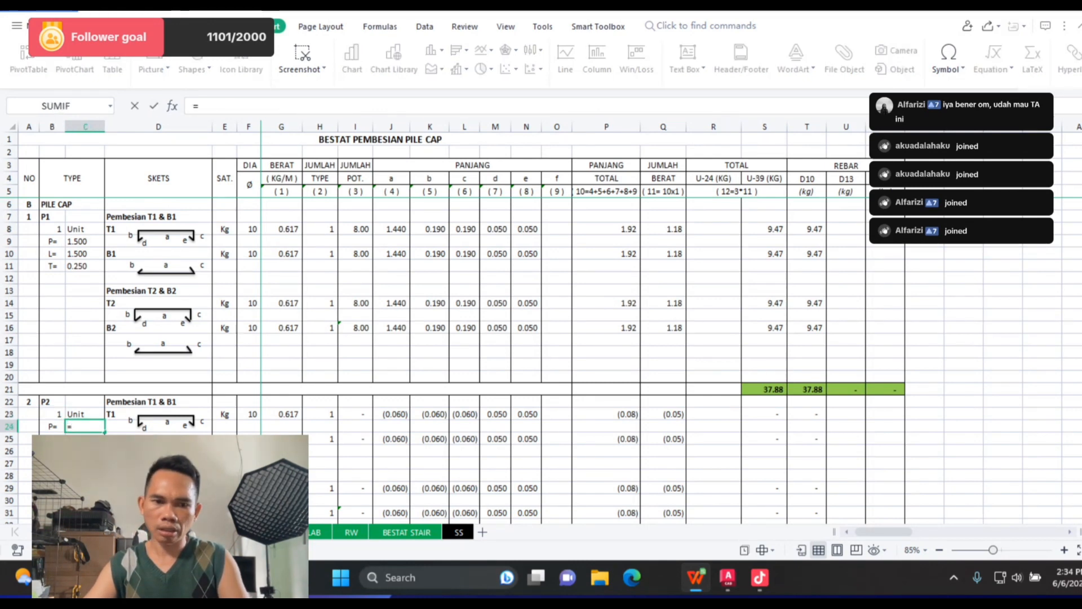
key("ctrl+Page_Up")
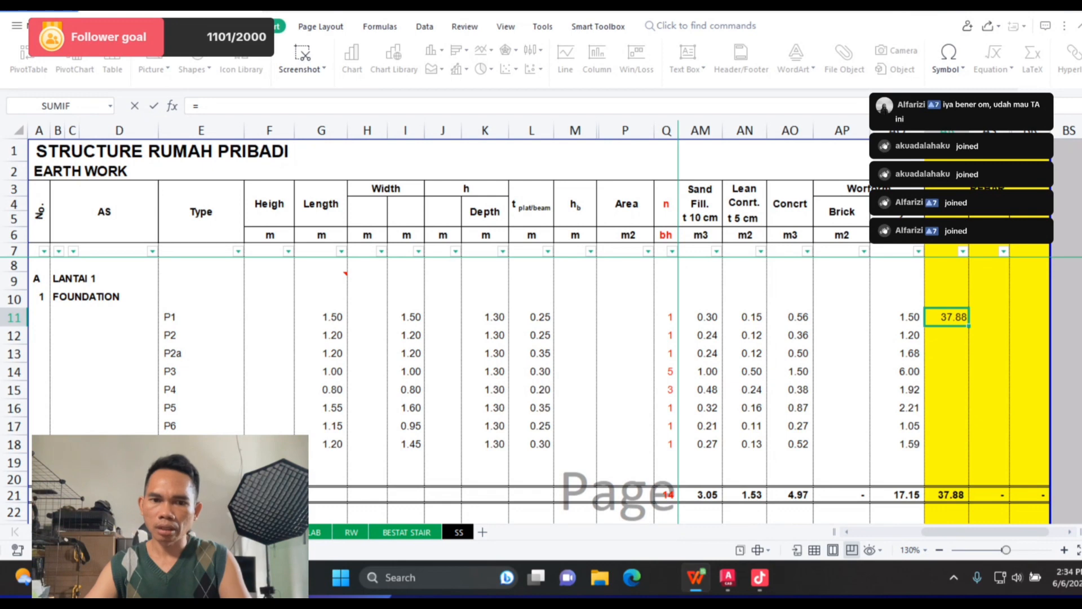
left_click(320, 335)
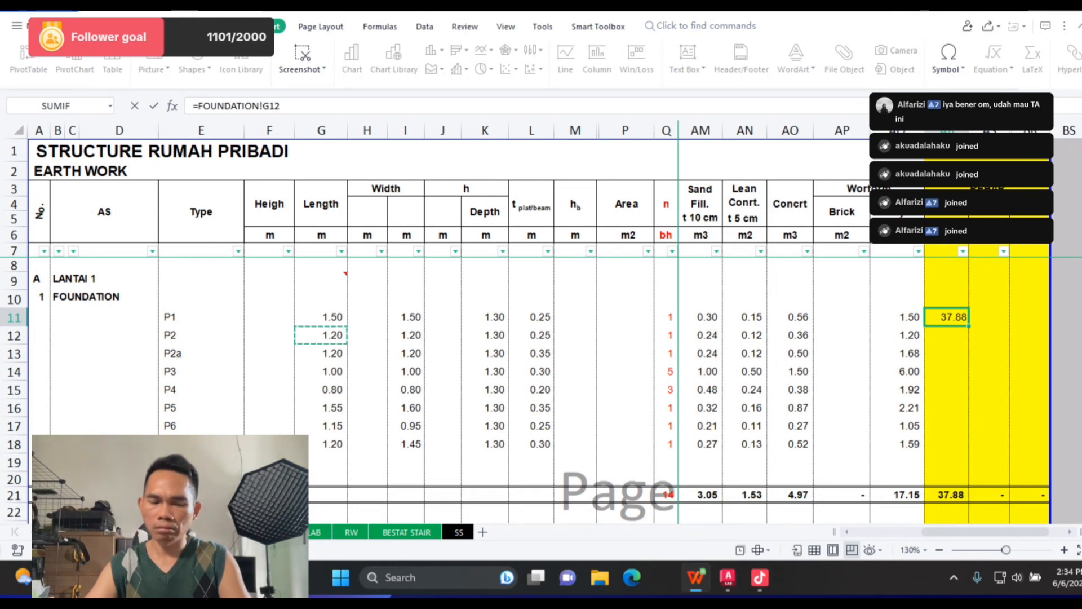
key("Return")
type("=")
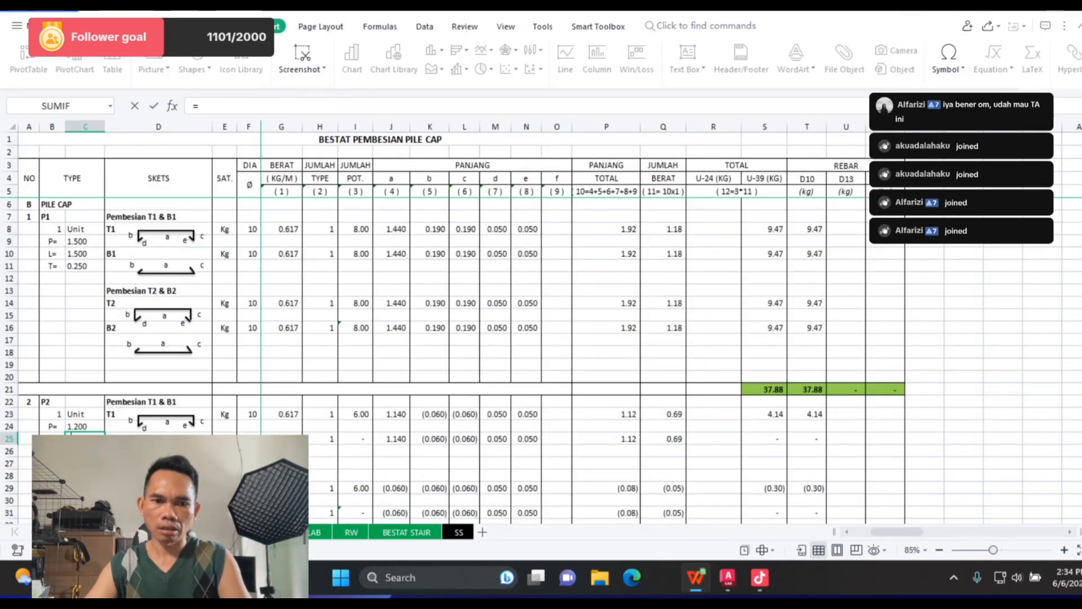
key("ctrl+Page_Up")
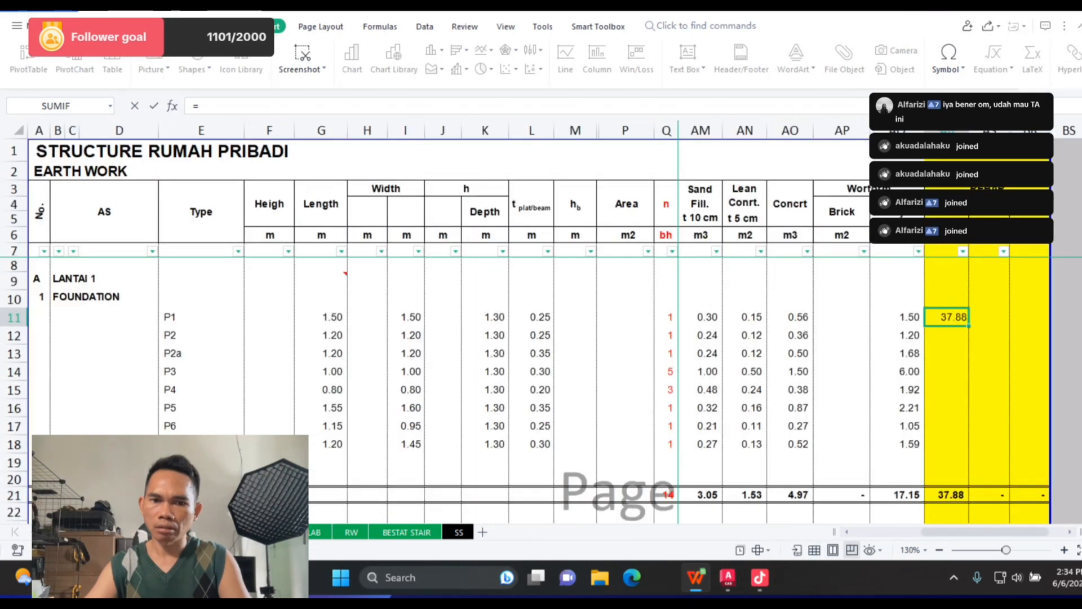
left_click(406, 336)
key("Return")
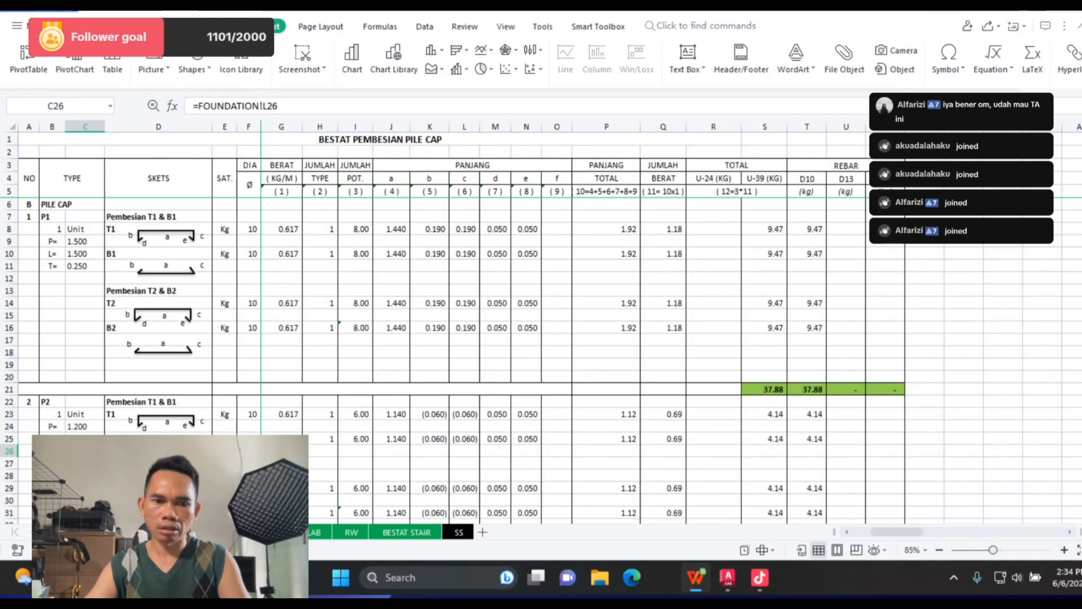
Step: Link the P2 thickness in C26 to =FOUNDATION!L12
type("=")
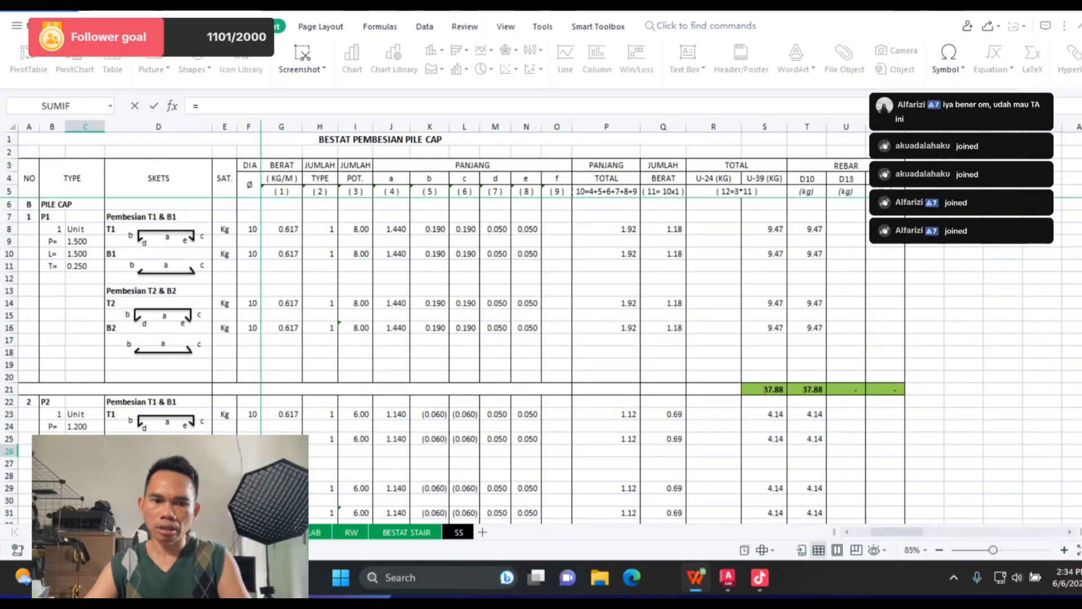
key("ctrl+Page_Up")
left_click(532, 336)
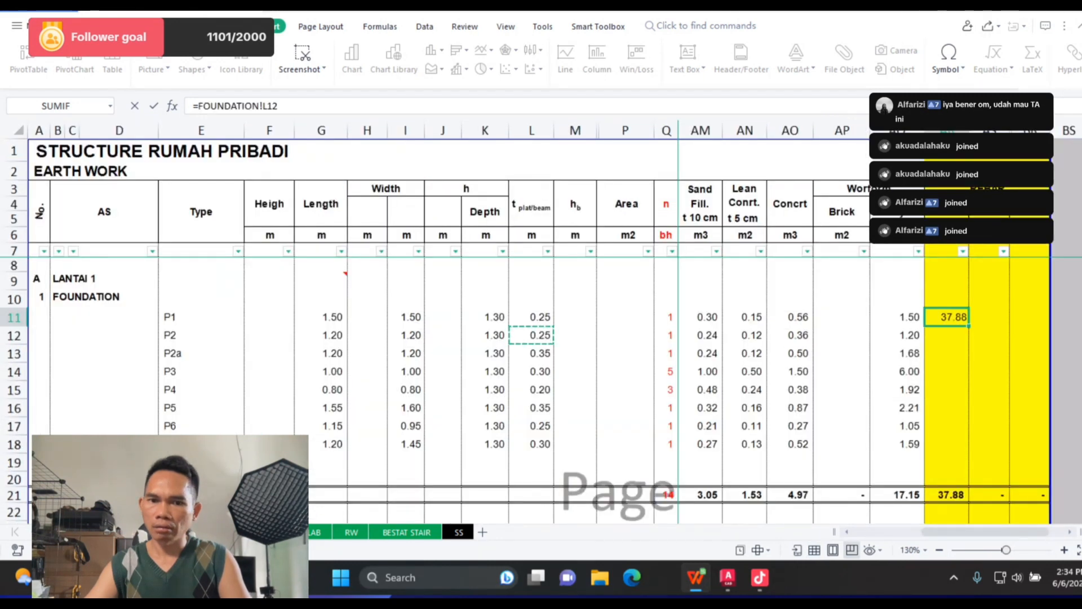
key("Return")
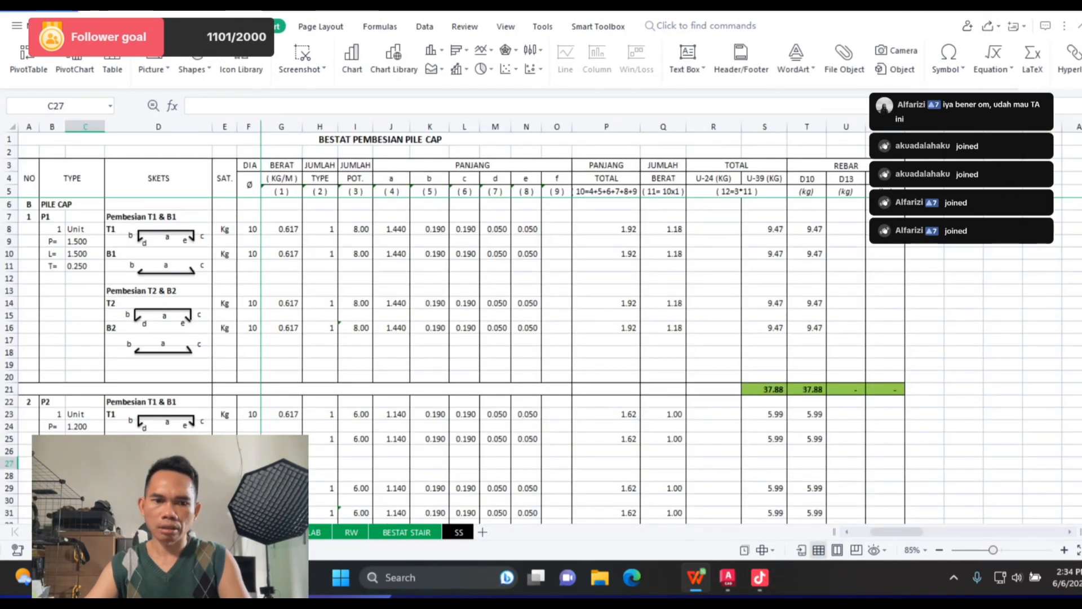
Step: Link the P2 unit count in B23 to =FOUNDATION!Q12
scroll(541, 338, "down", 2)
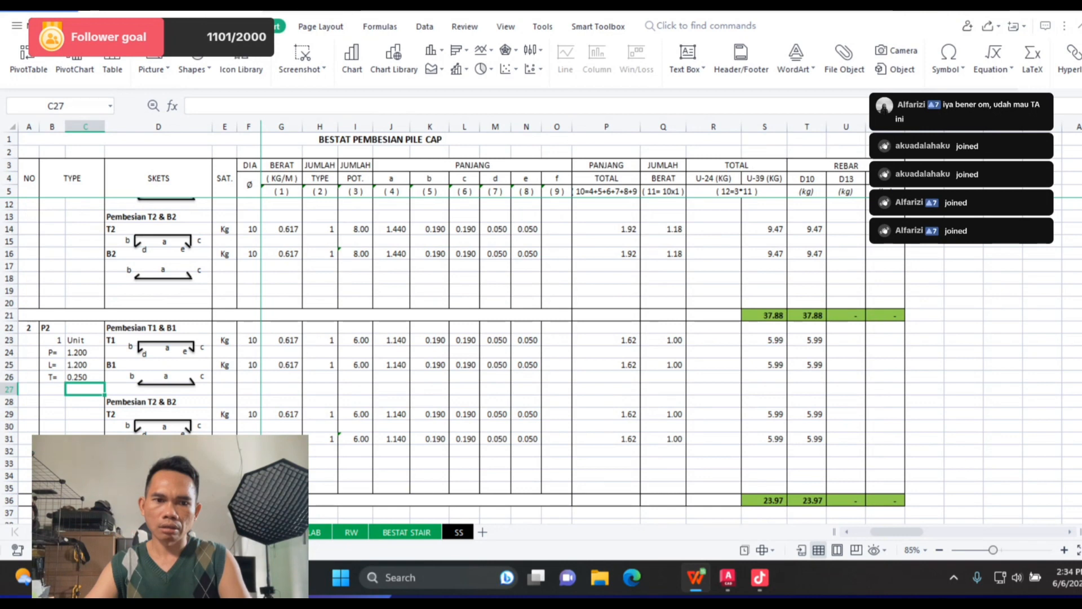
left_click(52, 339)
type("=")
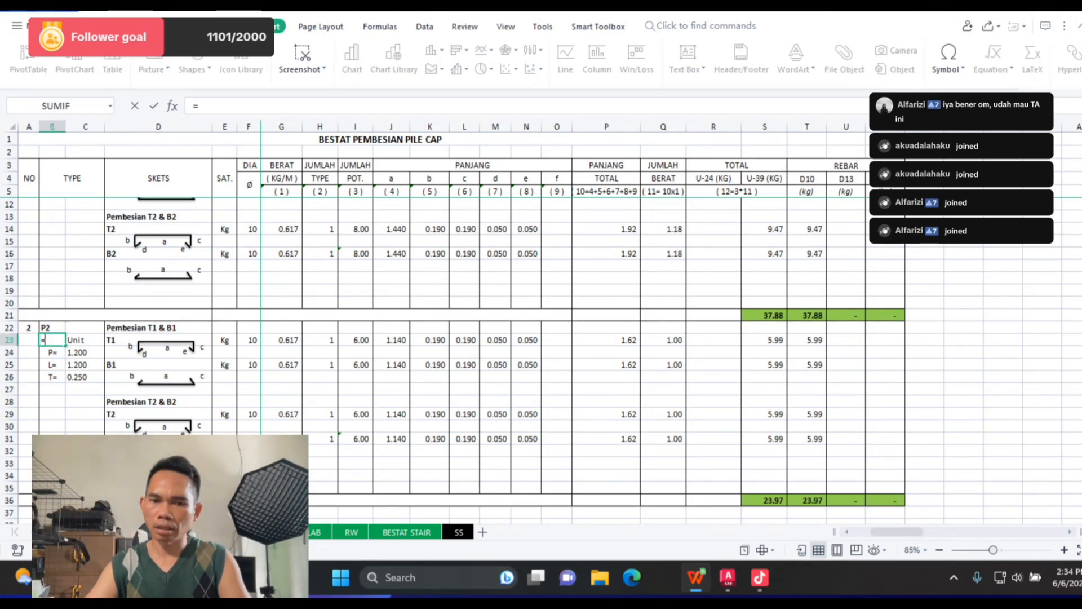
key("ctrl+Page_Up")
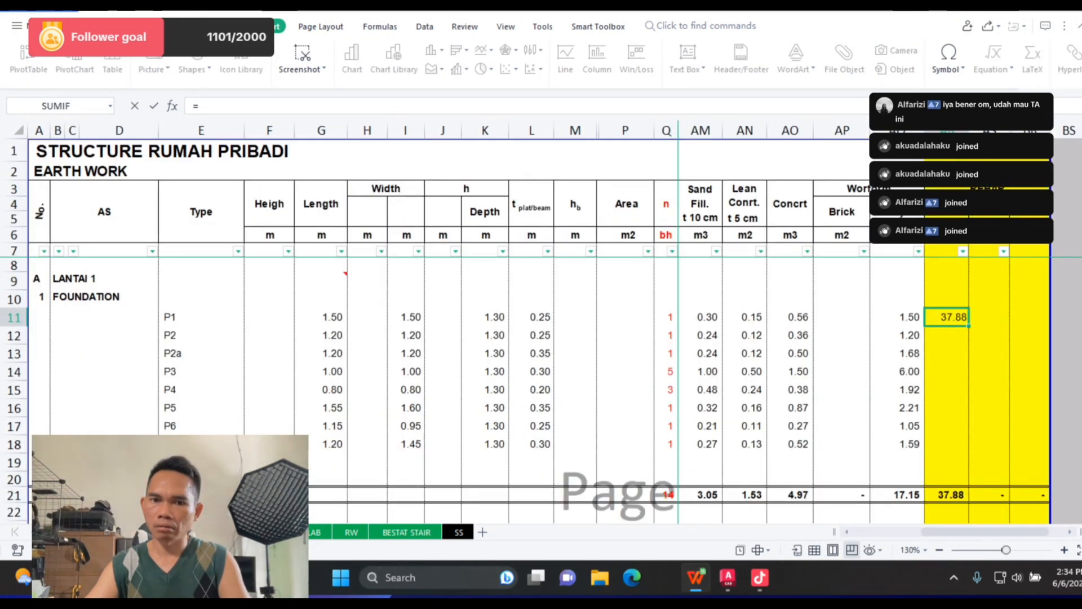
left_click(666, 335)
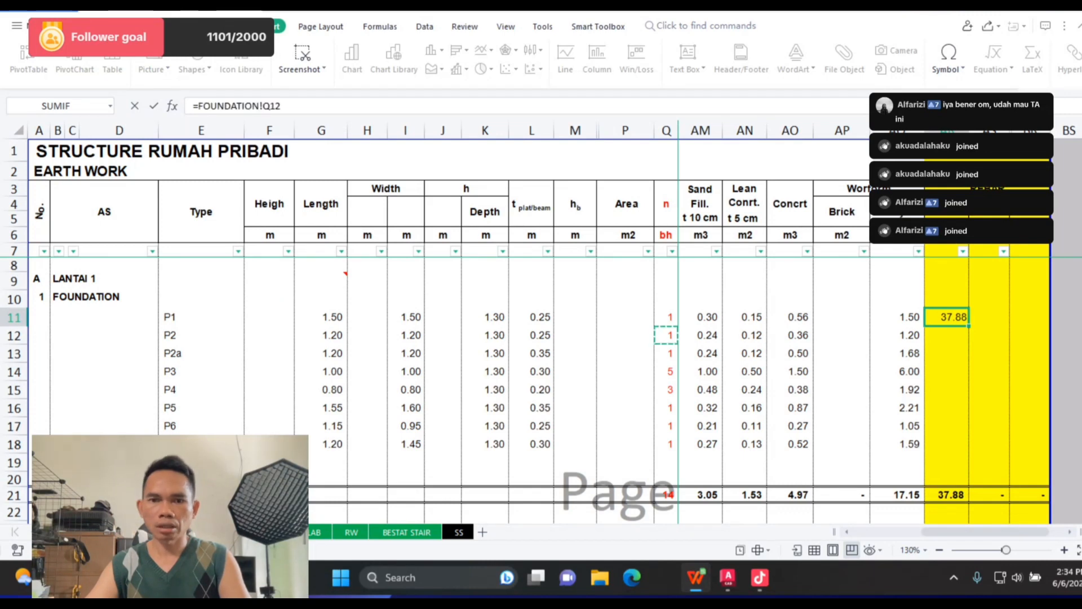
key("Return")
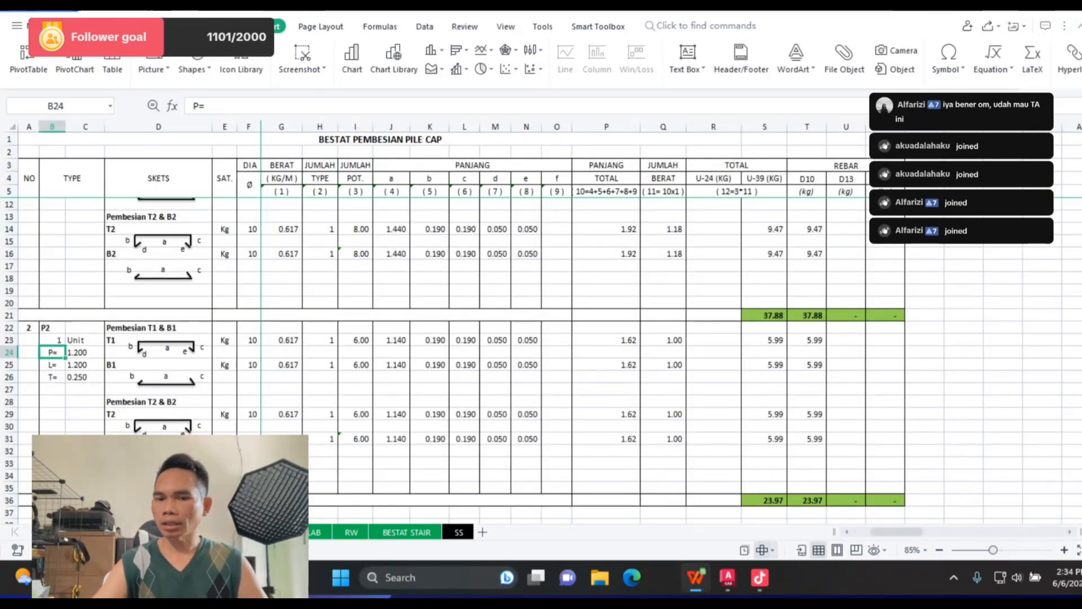
Step: Switch to AutoCAD and examine the D10 bar spacings in both directions on the 1200 x 1200 P2 pile cap plan
key("alt+Tab")
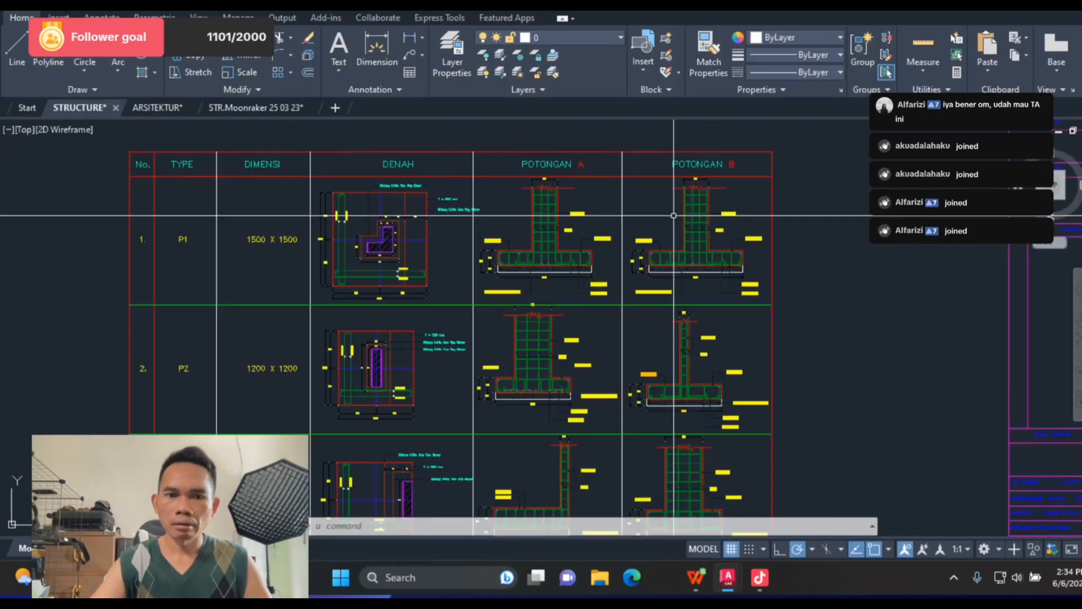
scroll(673, 216, "down", 5)
scroll(552, 305, "up", 12)
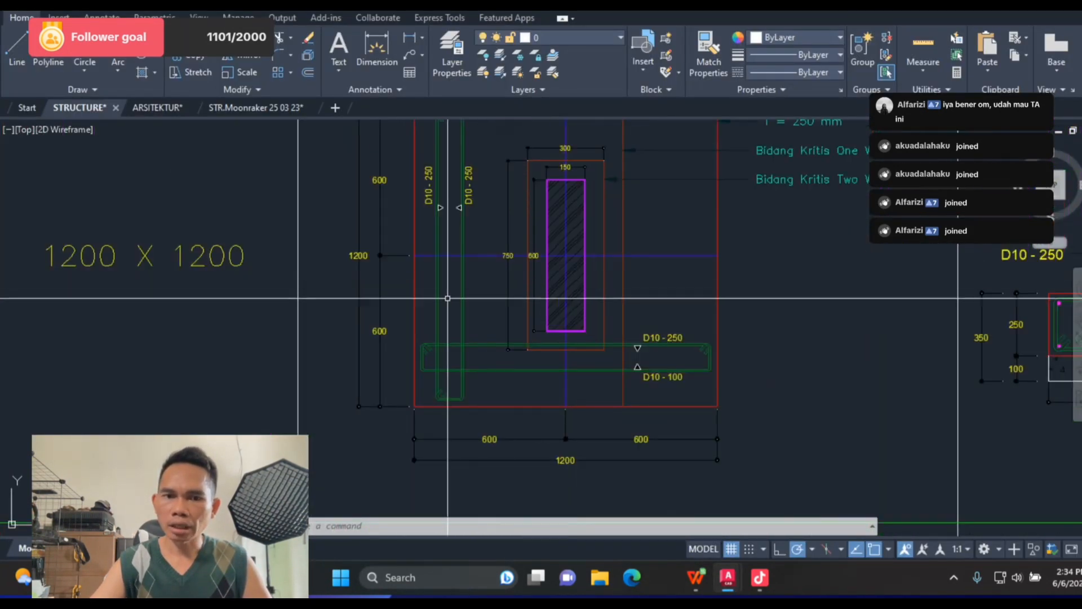
scroll(446, 191, "down", 3)
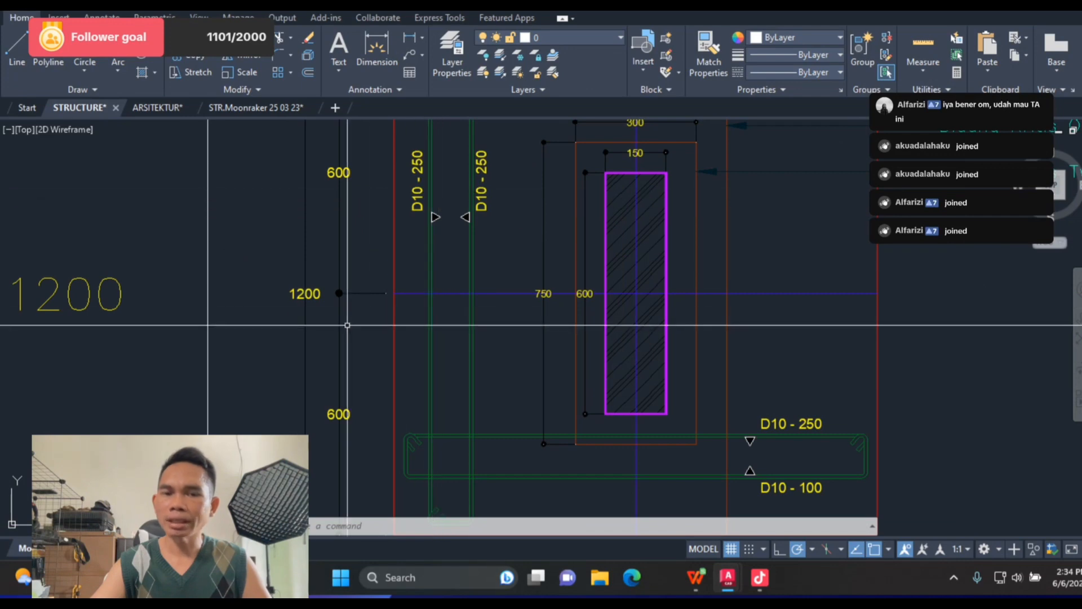
scroll(401, 225, "up", 5)
scroll(362, 278, "down", 4)
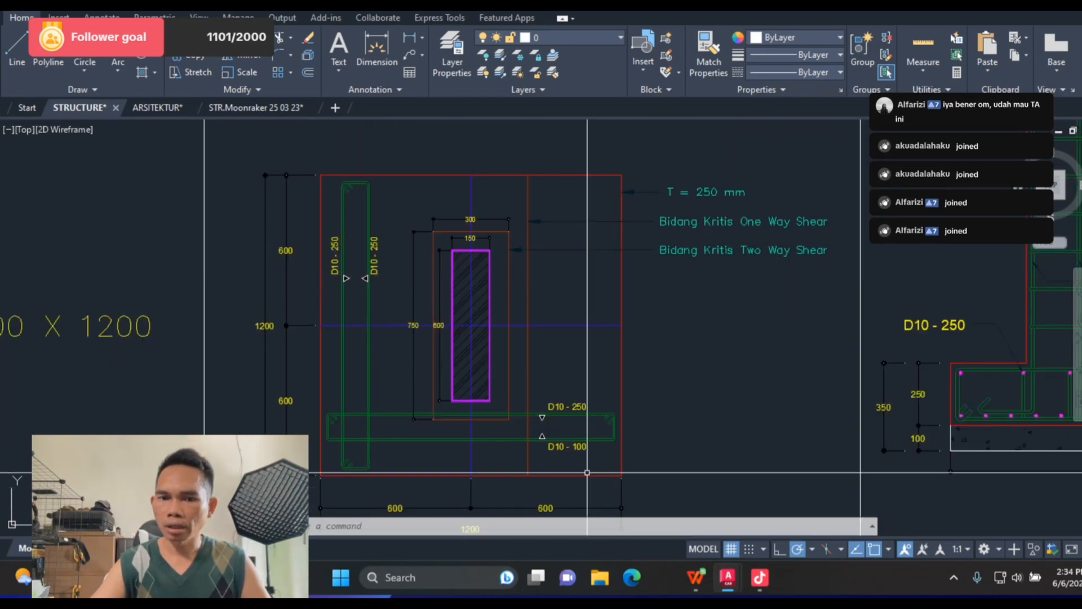
scroll(586, 470, "up", 2)
scroll(586, 463, "down", 2)
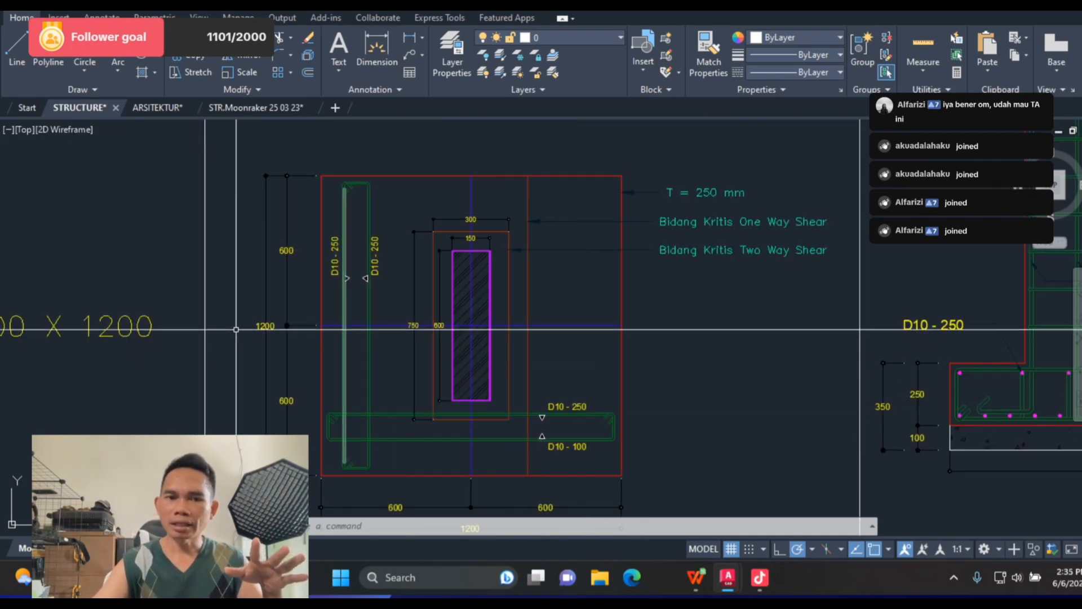
scroll(354, 274, "up", 2)
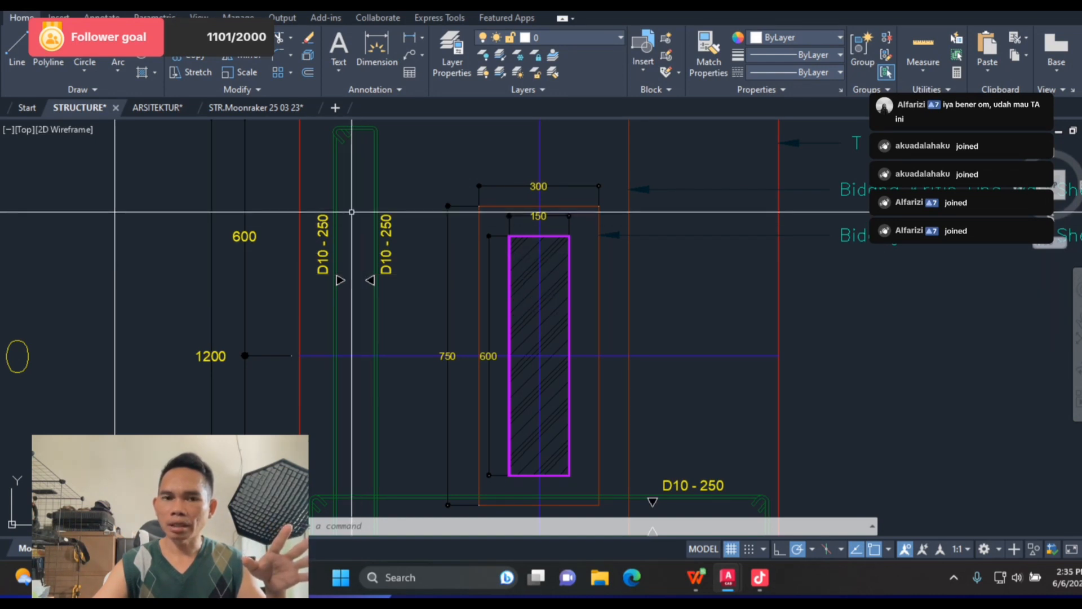
scroll(351, 212, "down", 4)
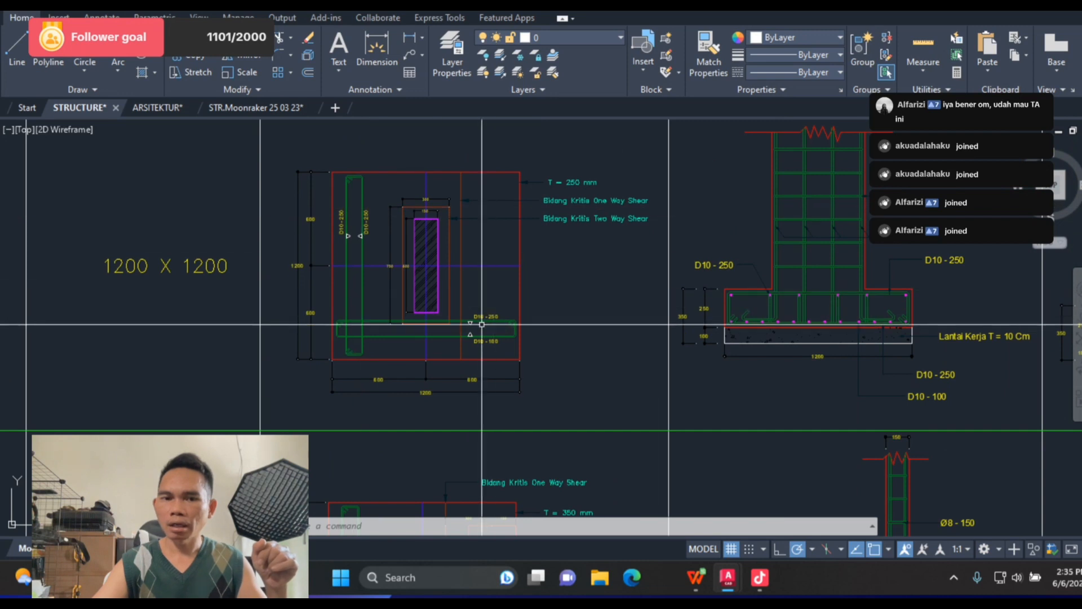
Step: Examine the D10 spacing labels of the horizontal bars on the P2 plan and check the T1 bar diameter in the pile cap schedule
scroll(482, 324, "up", 6)
scroll(454, 357, "down", 2)
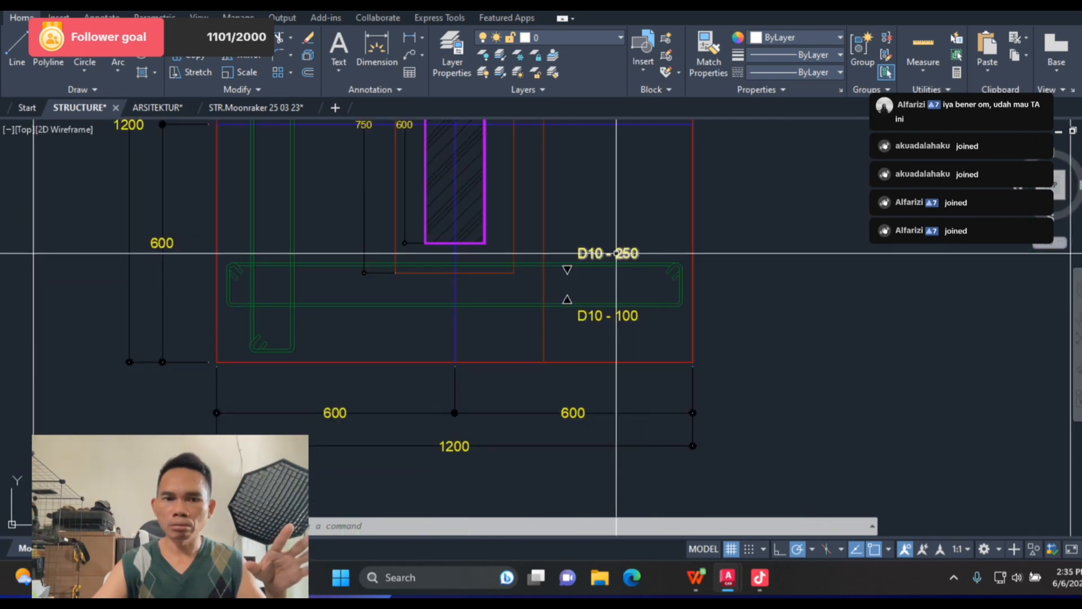
scroll(546, 386, "down", 4)
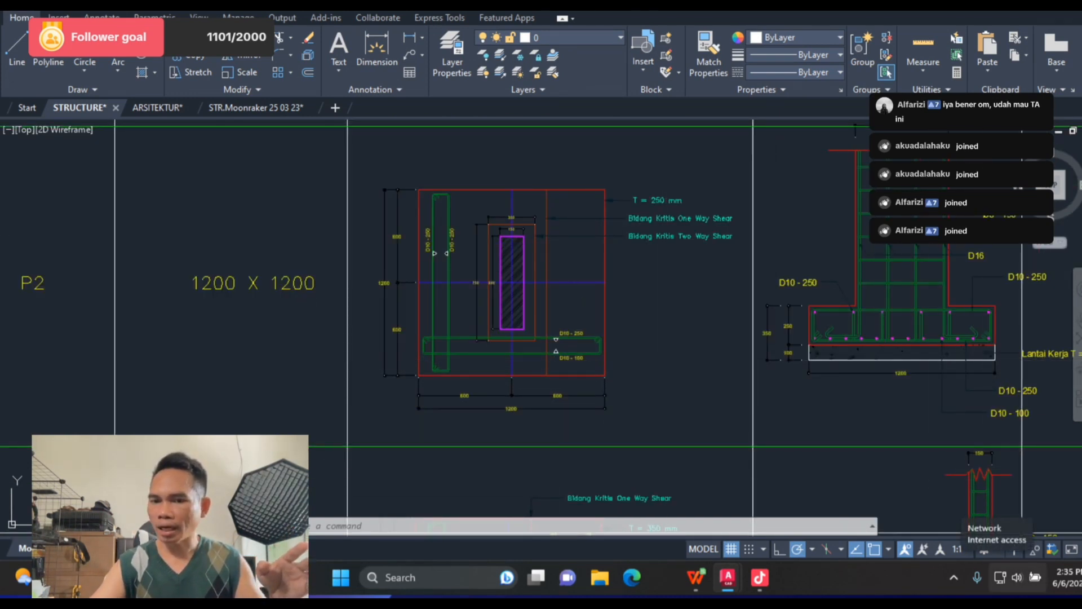
key("alt+Tab")
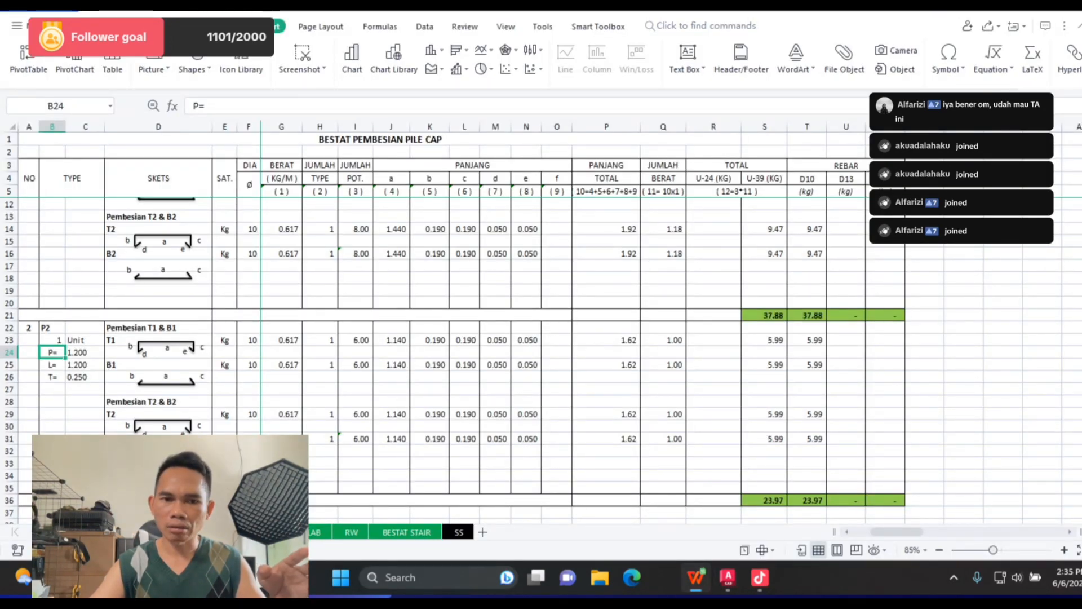
left_click(248, 340)
key("alt+Tab")
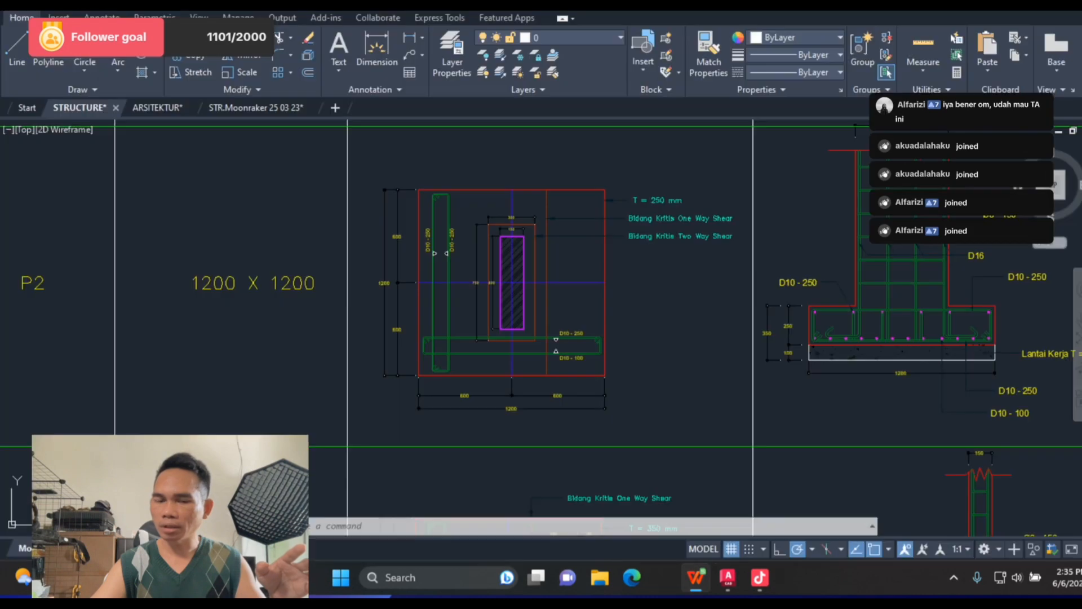
scroll(546, 342, "up", 5)
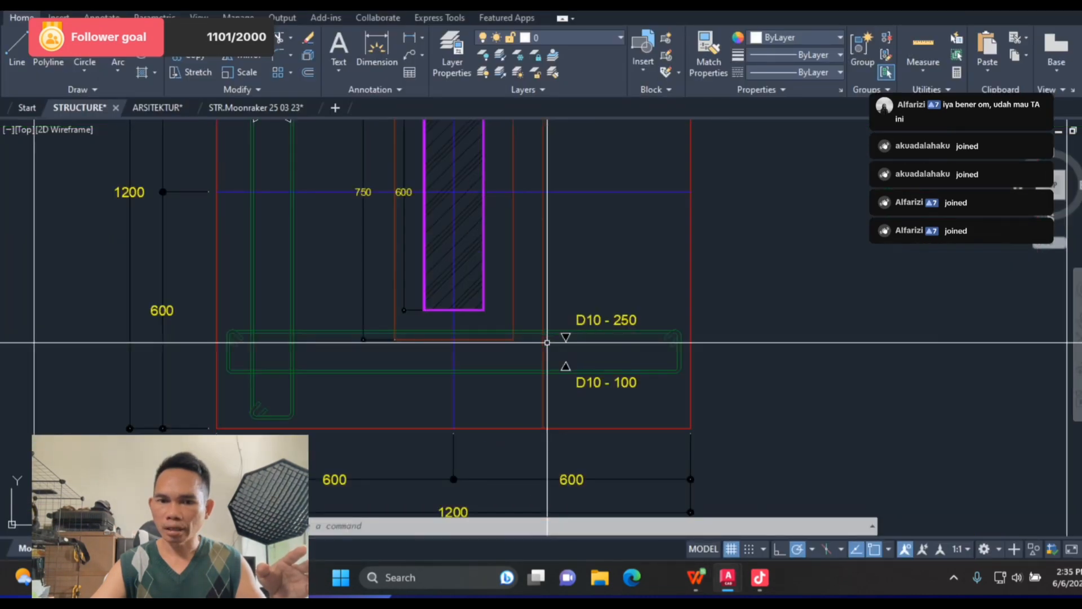
scroll(548, 398, "down", 5)
scroll(548, 399, "up", 2)
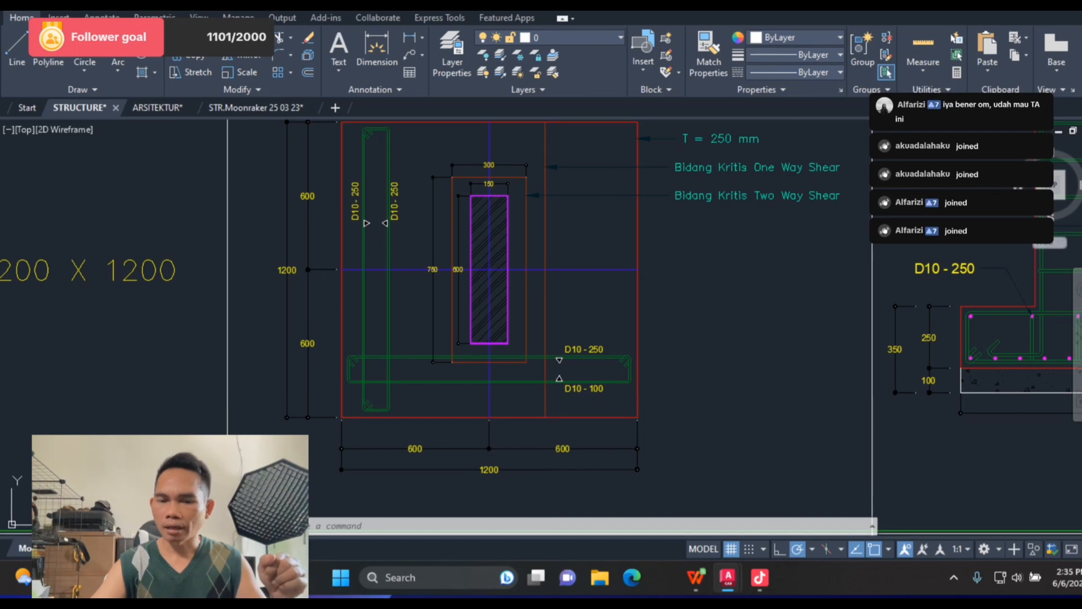
Step: In the pile cap schedule, set the bar spacing in the P2 T1 and B1 count formulas, I23 and I25, to 0.25
key("alt+Tab")
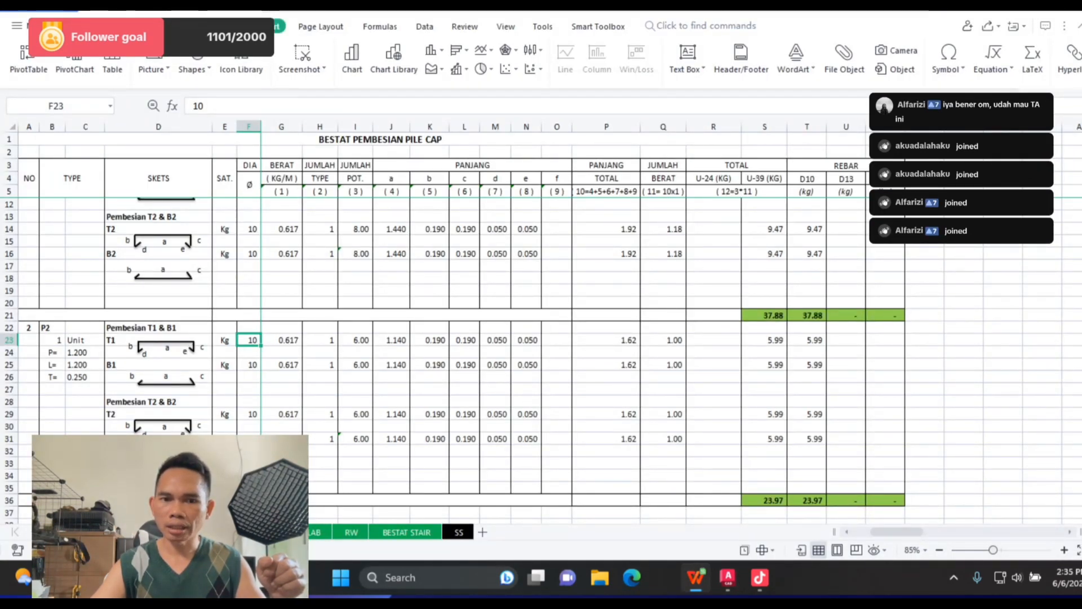
left_click(355, 340)
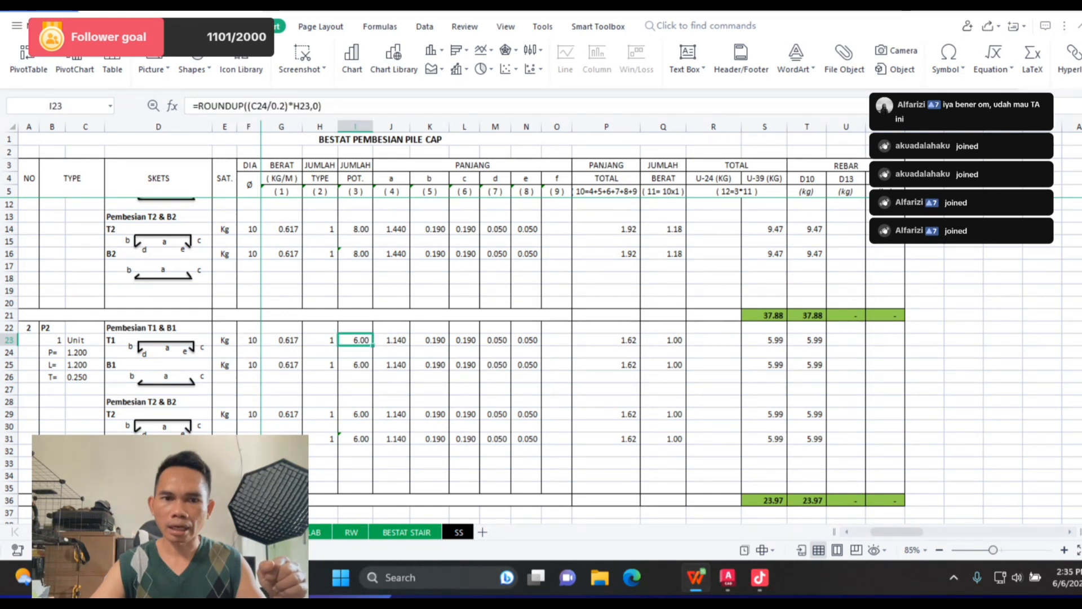
left_click(283, 105)
type("5")
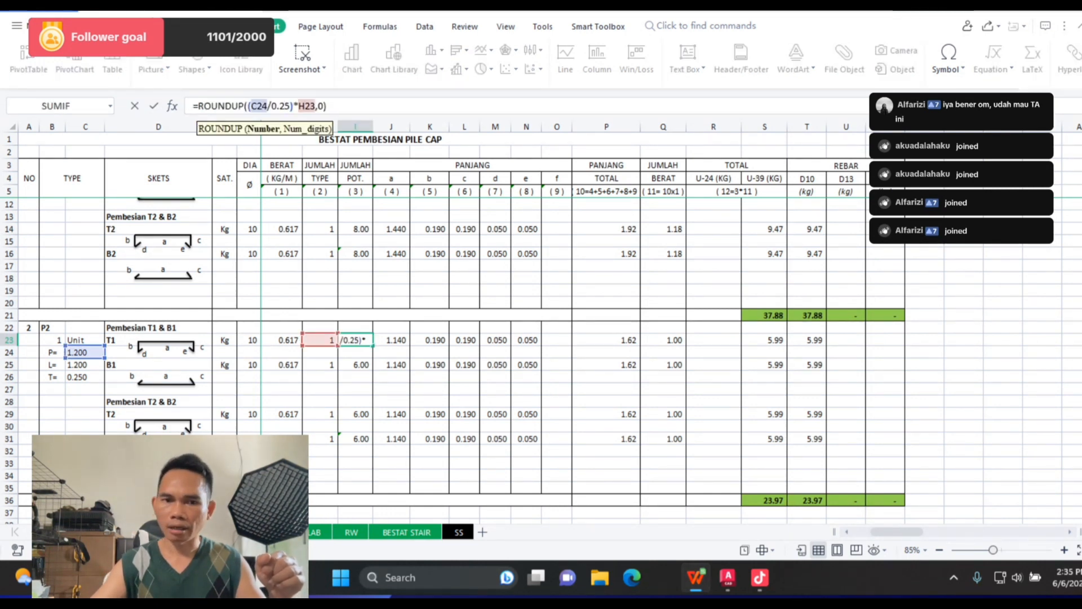
key("Return")
key("Down")
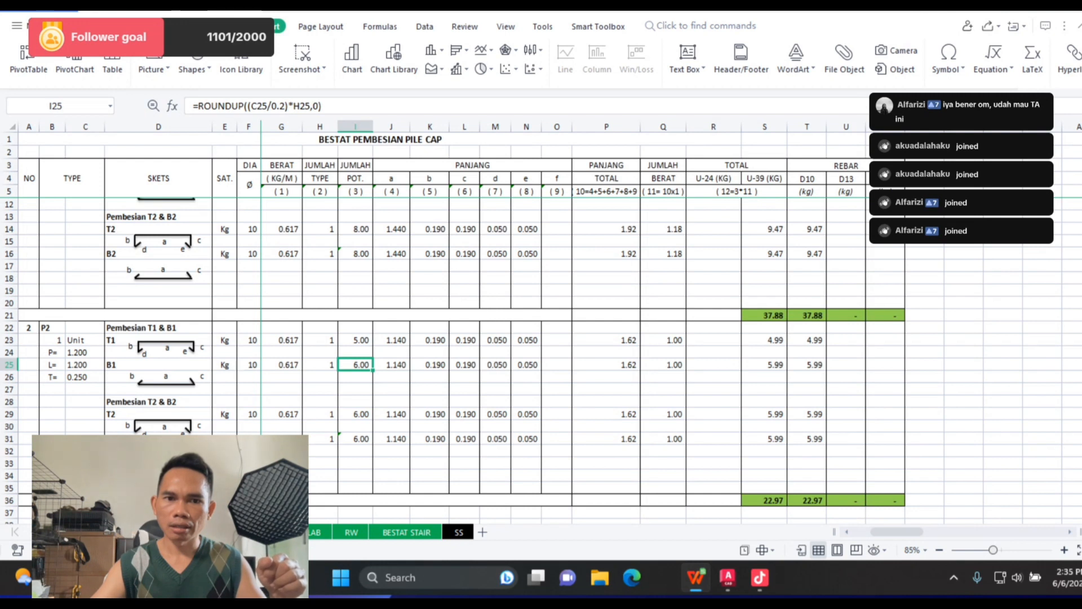
left_click(286, 106)
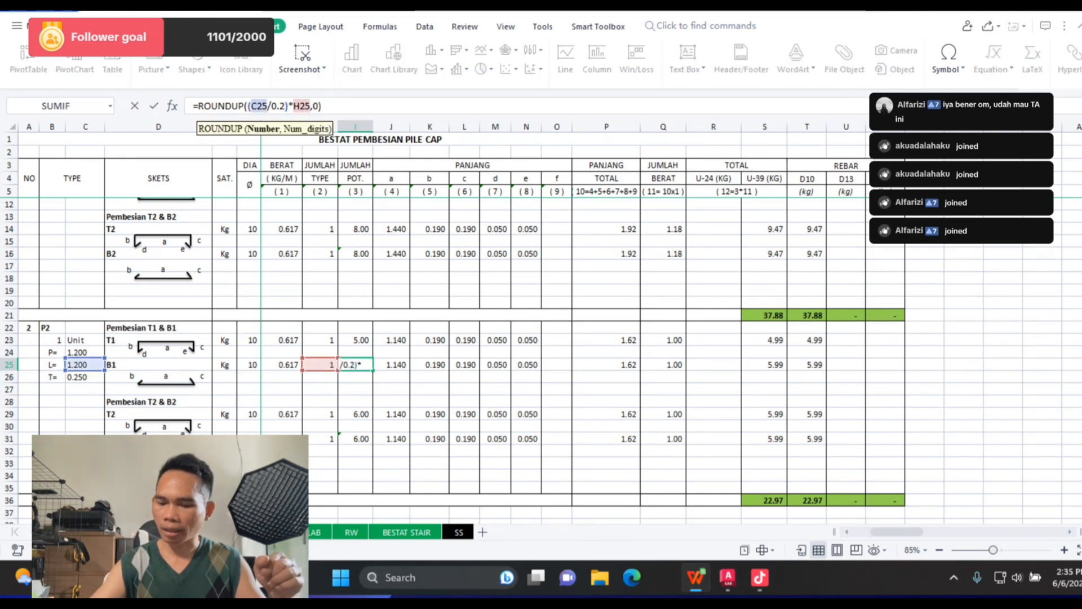
type("5")
key("Return")
Step: Set the bar spacing in the P2 T2 count formula in I29 to 0.25
key("Down")
key("Down")
key("Down")
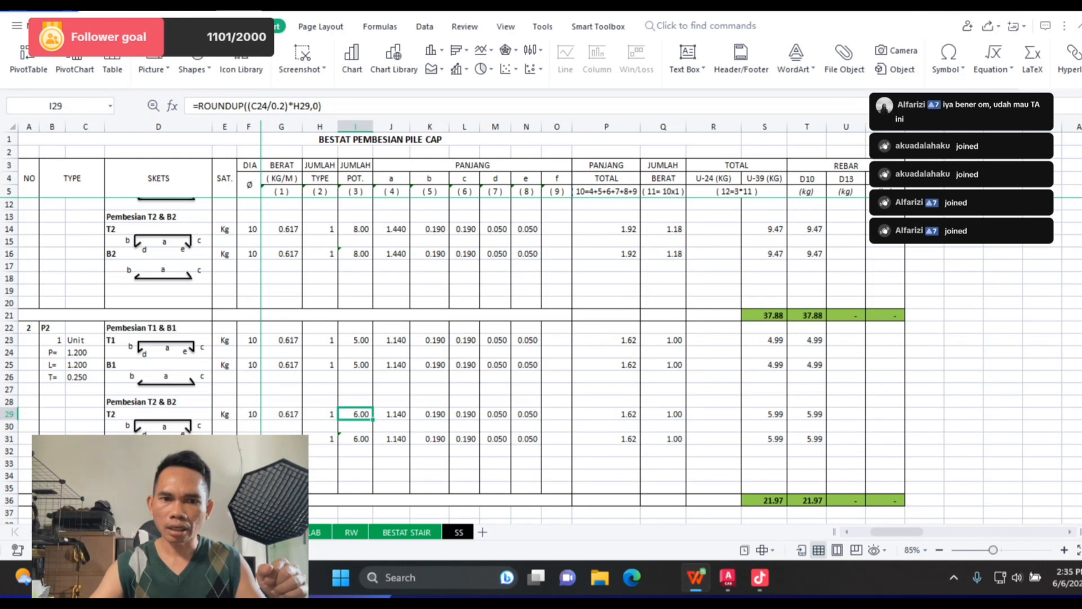
left_click(285, 106)
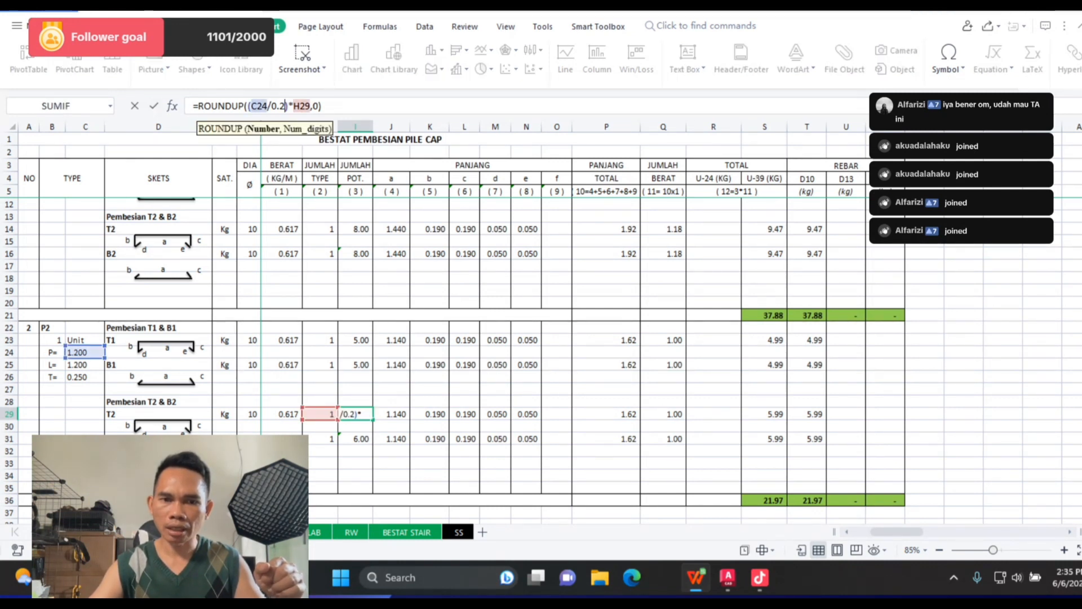
type("5")
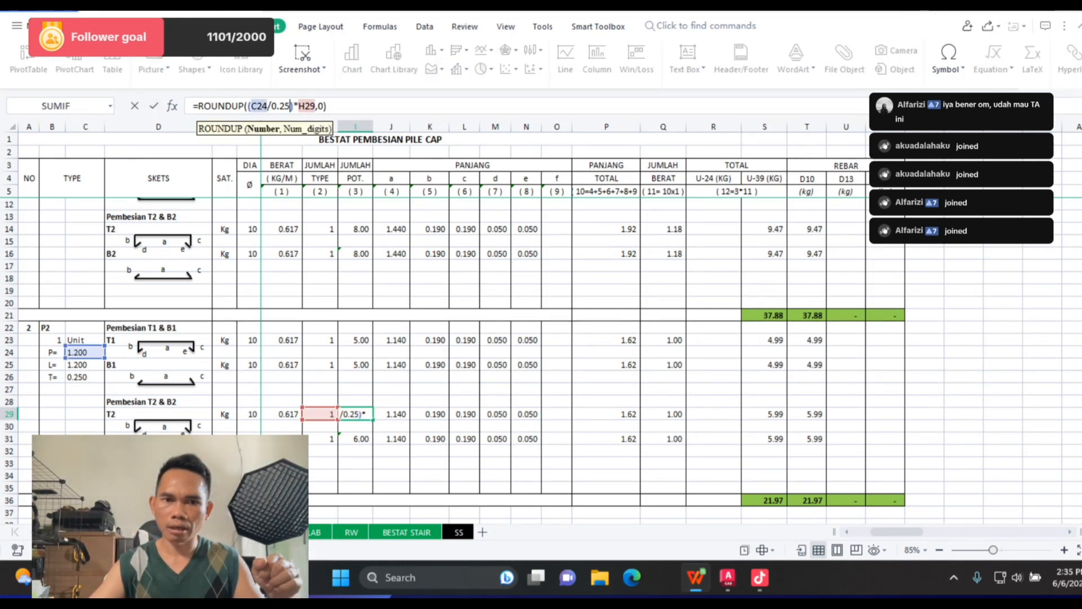
key("Return")
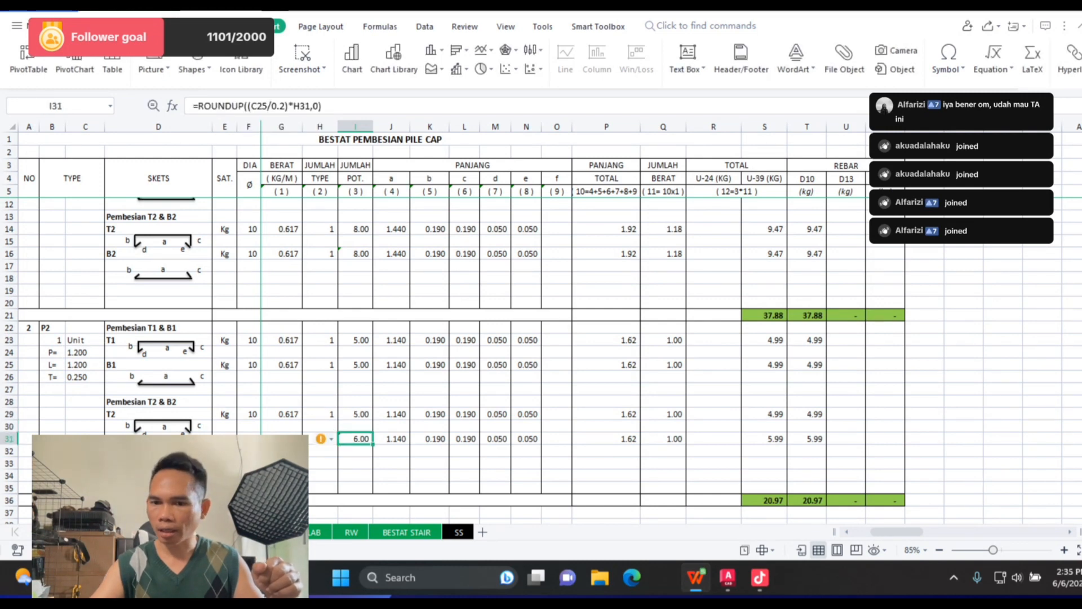
Step: Check the lower horizontal bar spacing in the AutoCAD drawing and set the spacing in the P2 B2 count formula in I31 to 0.1
key("alt+Tab")
scroll(524, 276, "up", 4)
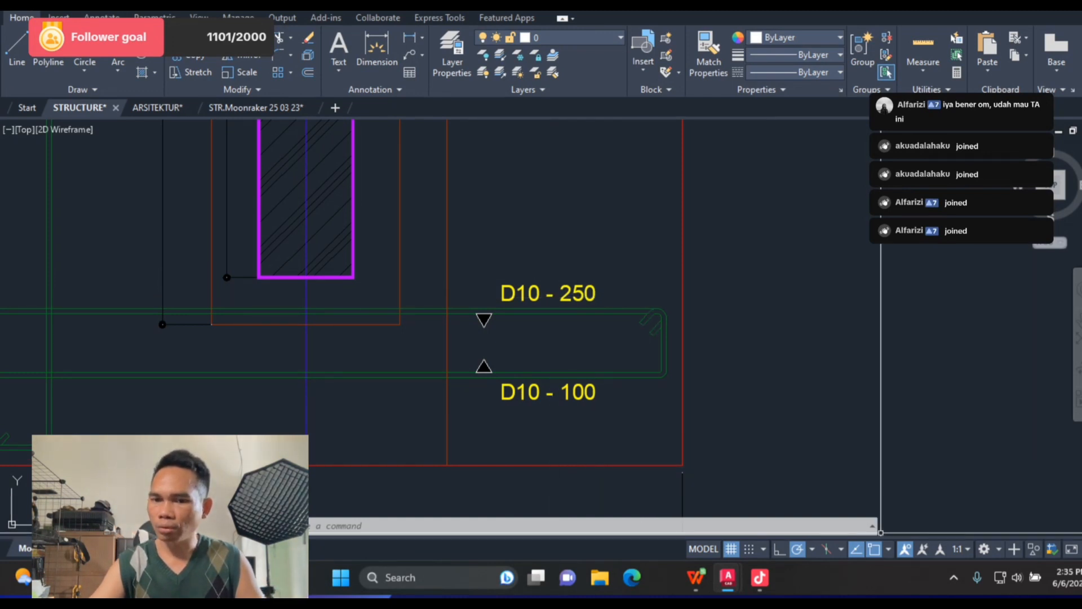
key("alt+Tab")
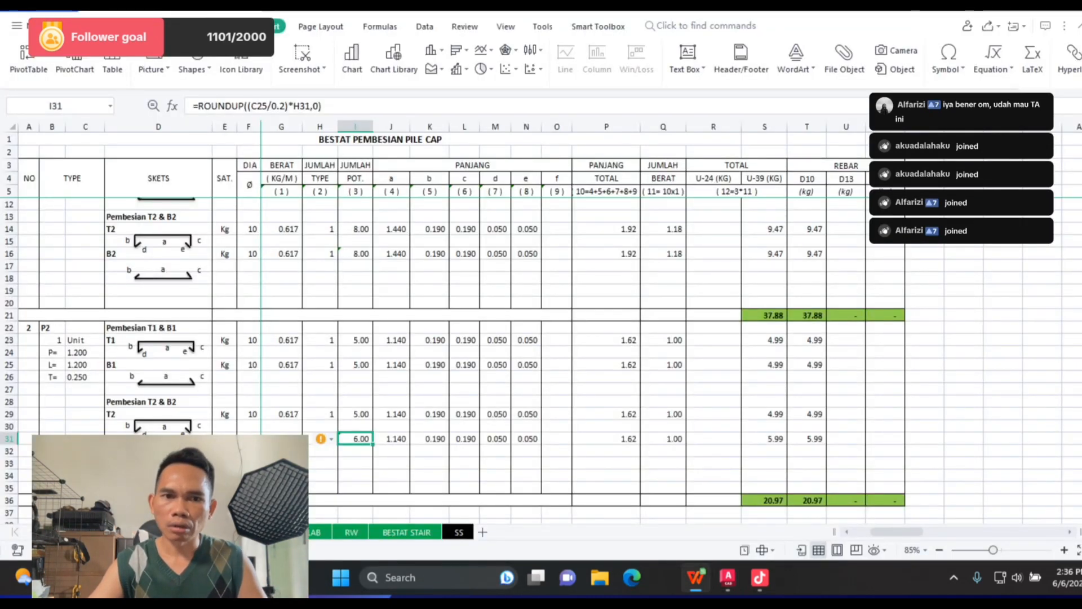
left_click(285, 106)
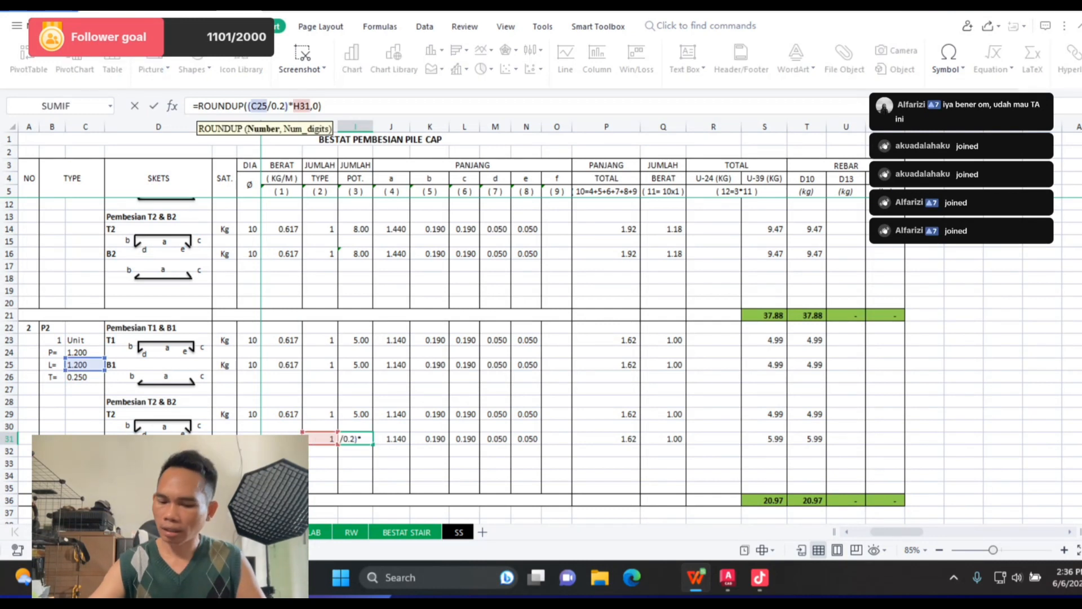
key("BackSpace")
type("1")
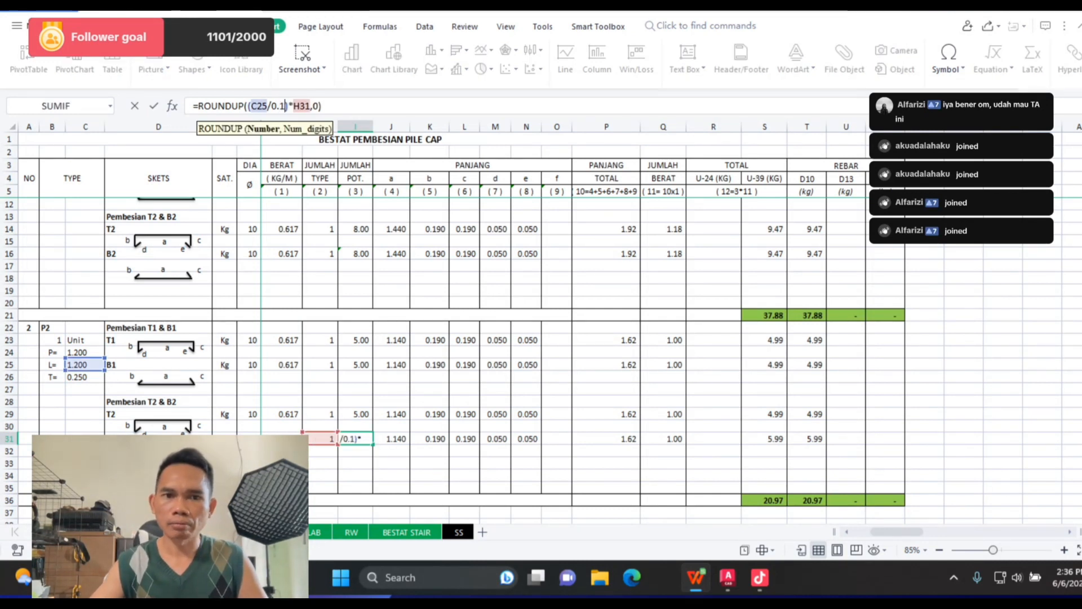
key("Return")
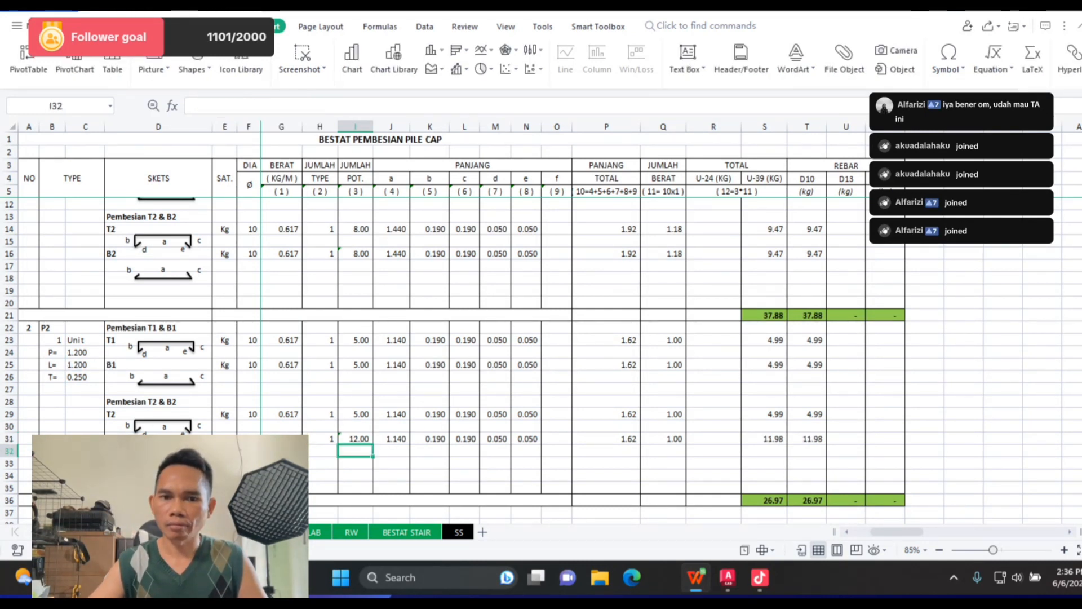
left_click(356, 439)
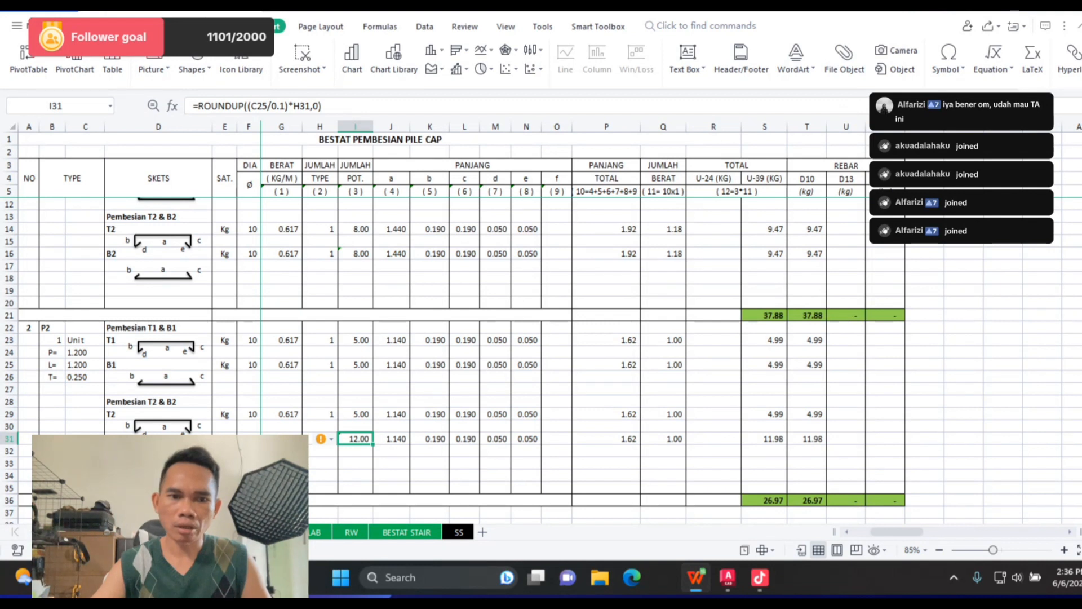
left_click(84, 377)
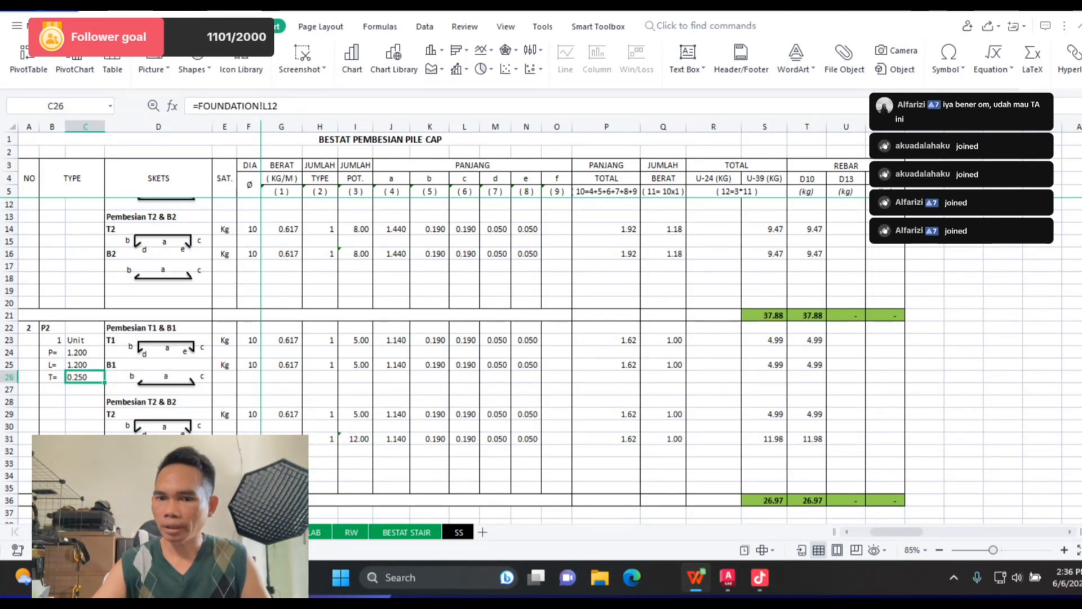
Step: On the FOUNDATION sheet, link the P2 rebar weight in AR12 to the P2 D10 total with =PC!T36
left_click(807, 500)
key("ctrl+Page_Up")
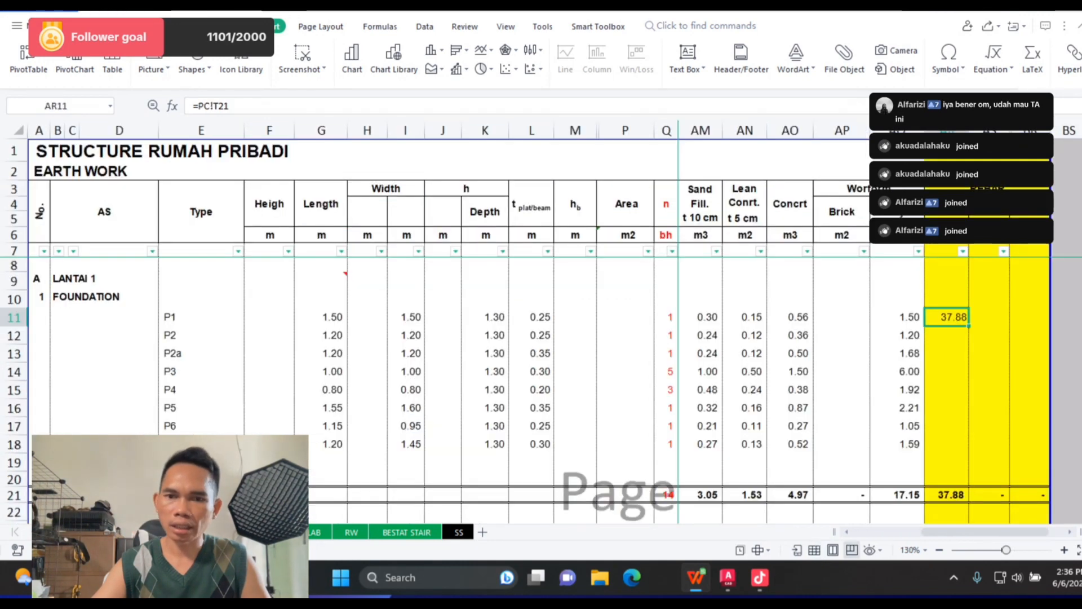
left_click(947, 335)
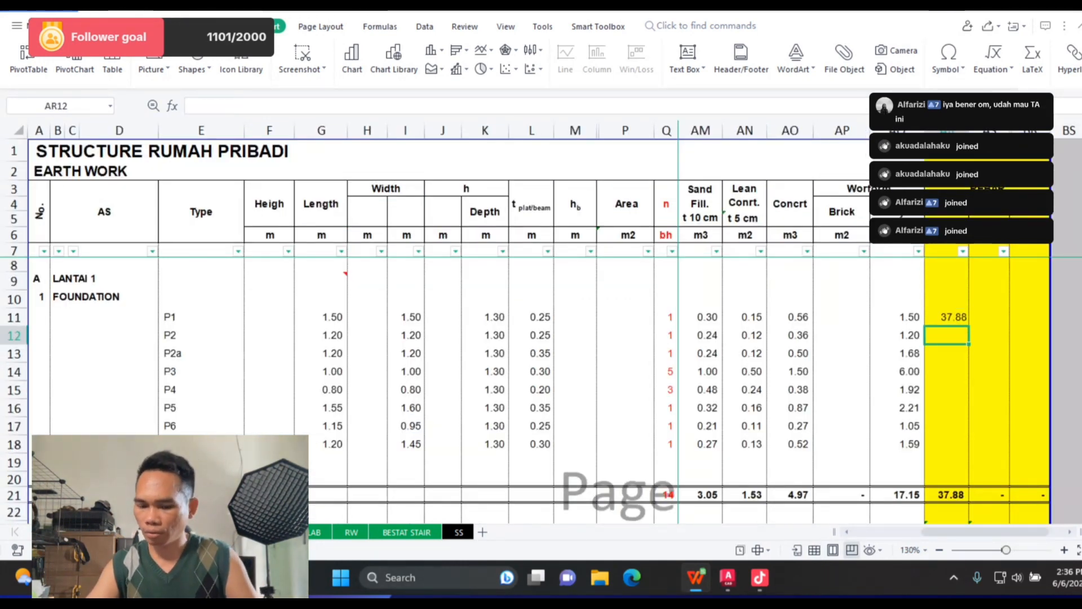
type("=")
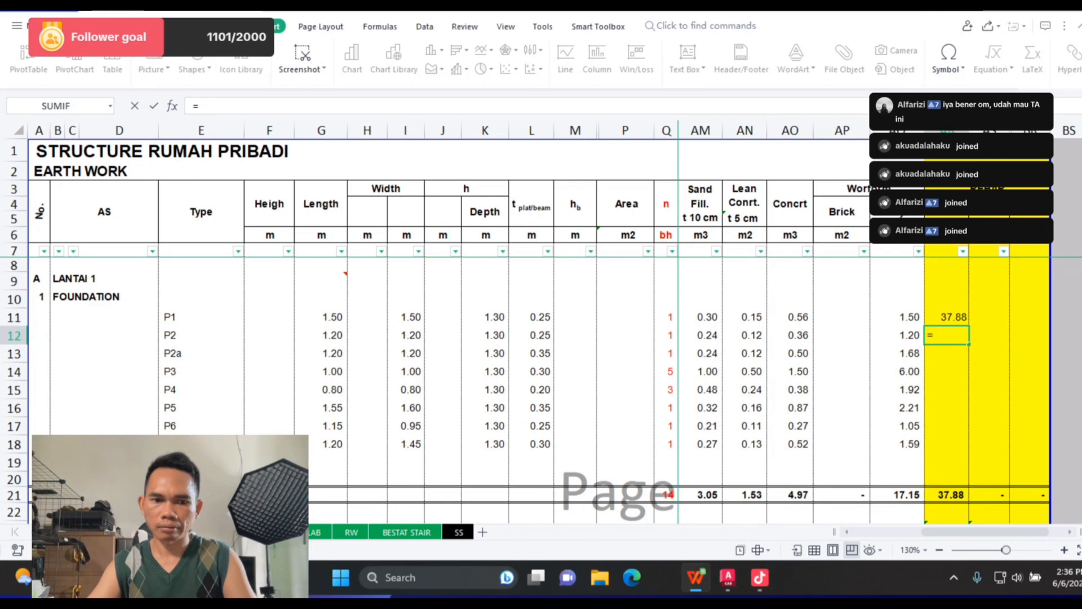
key("ctrl+Page_Down")
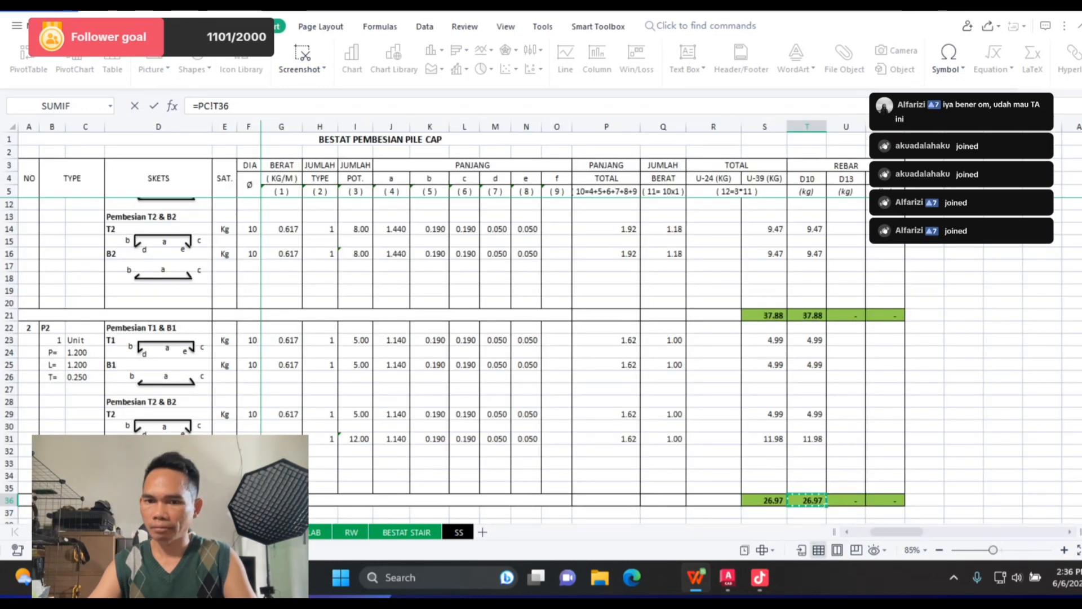
key("Return")
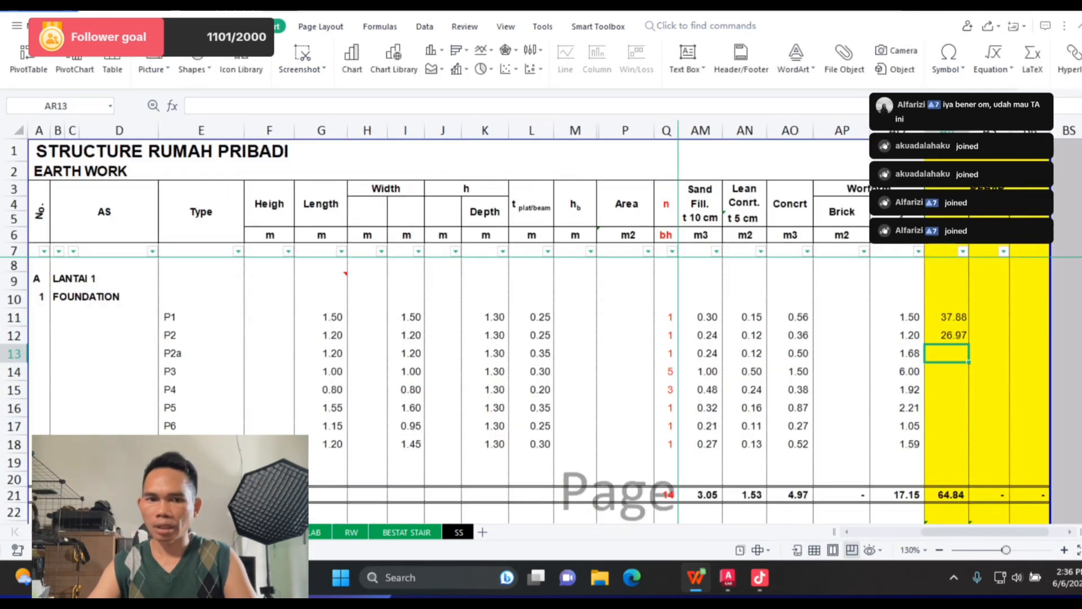
Step: Copy the P2 schedule block in rows 22 to 36 of the pile cap sheet and paste it starting at row 37
scroll(535, 384, "down", 2)
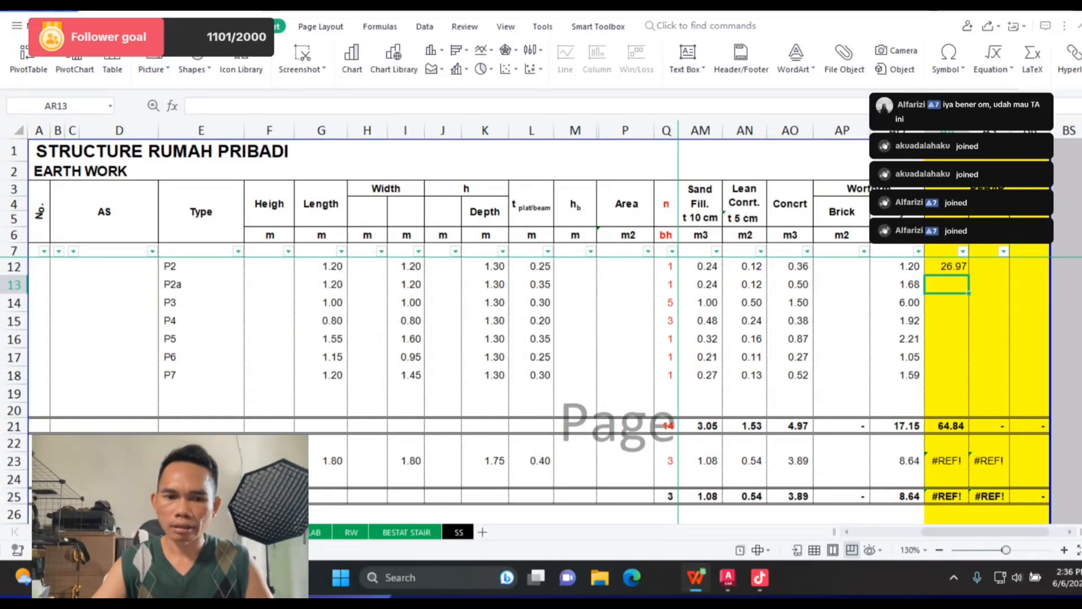
key("ctrl+Page_Down")
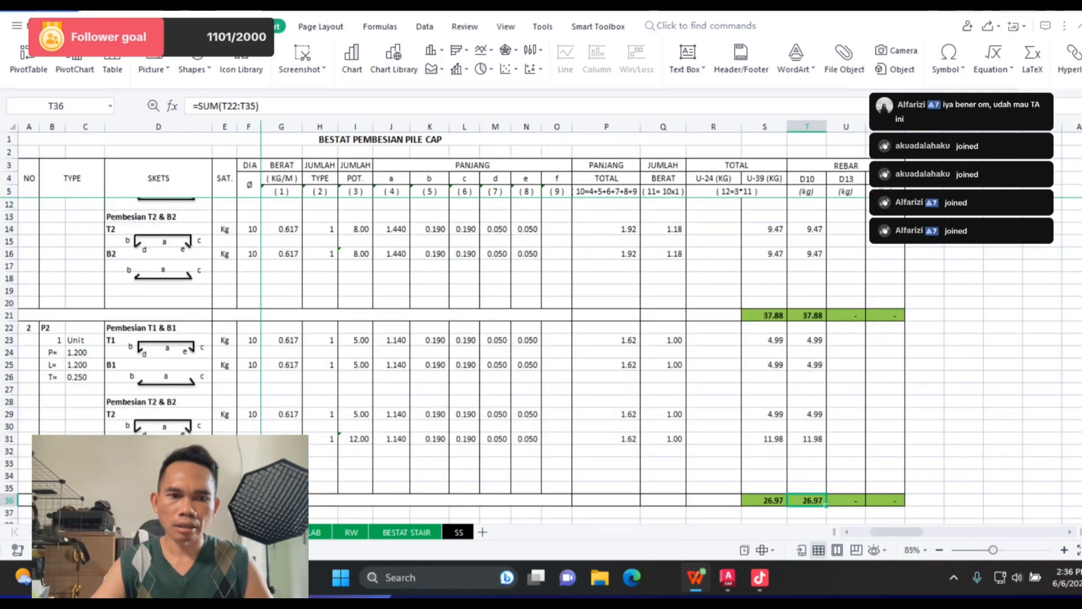
left_click_drag(9, 328, 9, 476)
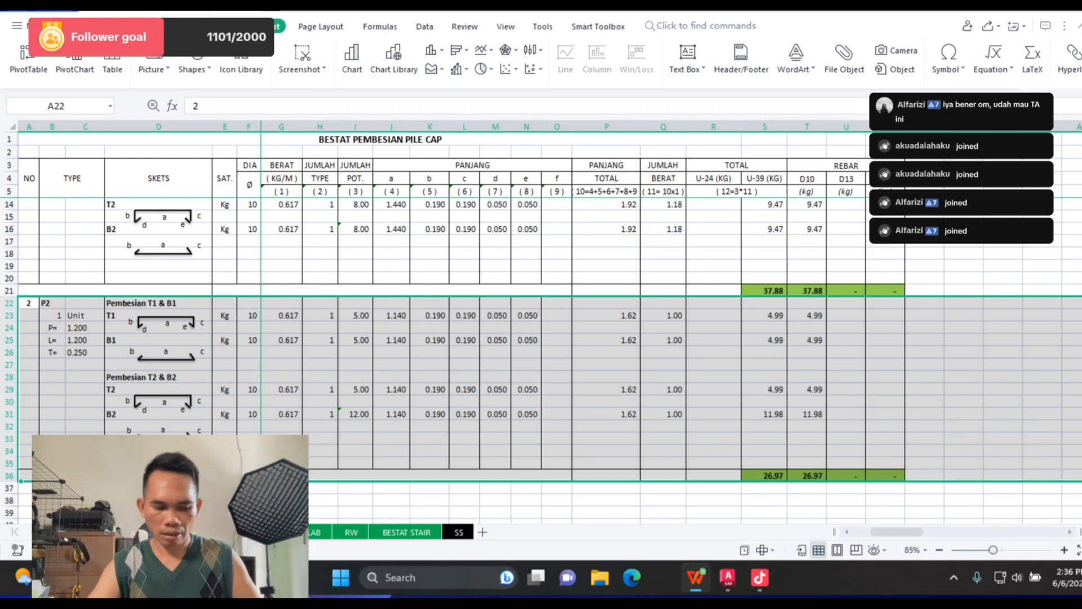
key("ctrl+c")
scroll(541, 310, "down", 4)
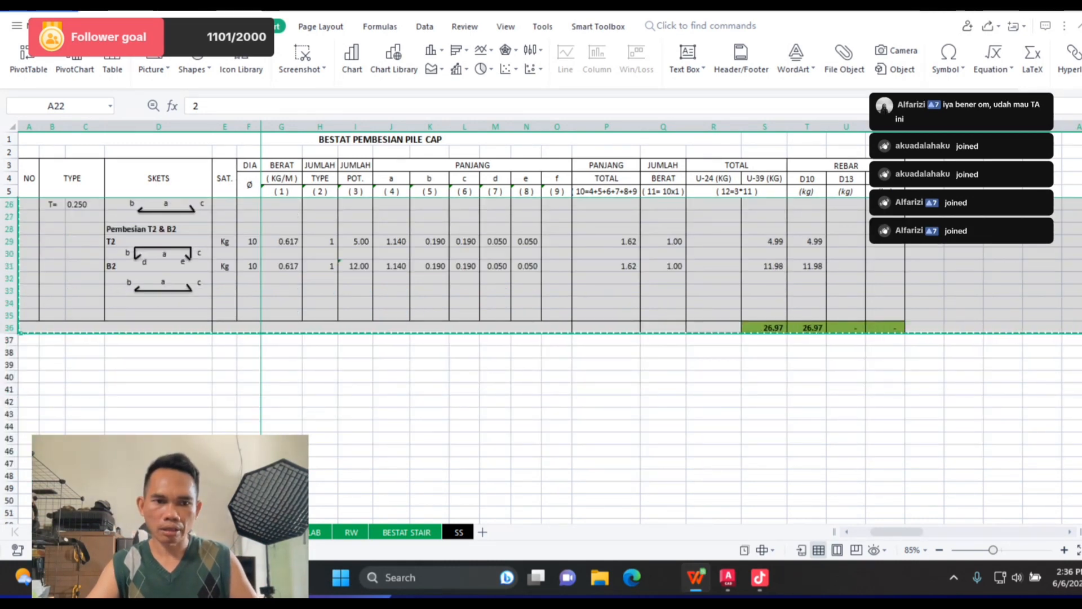
left_click(9, 340)
key("ctrl+v")
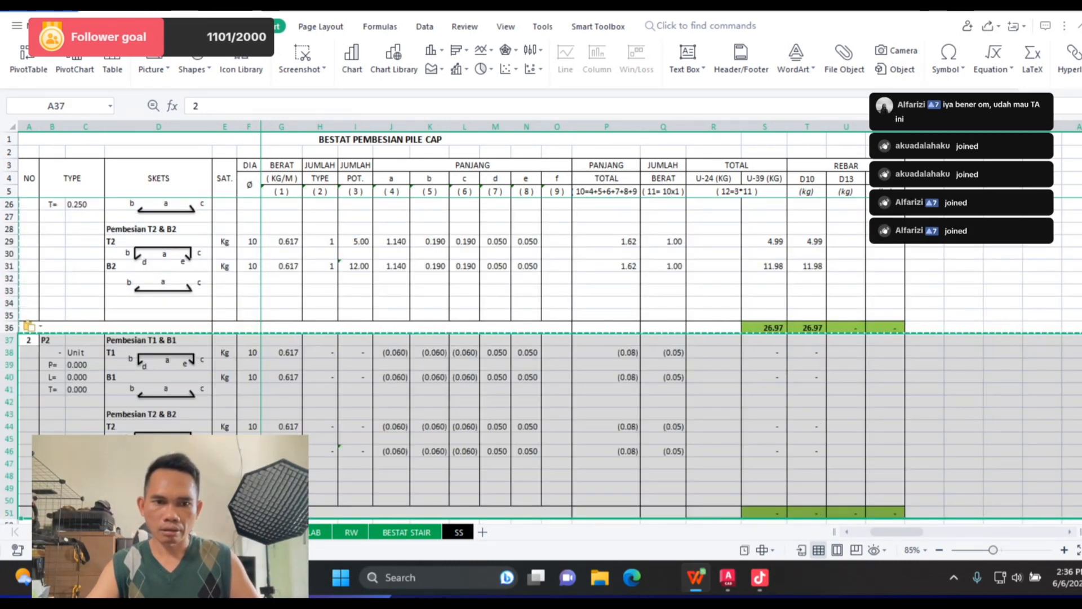
Step: Number the copied block 3 in A37 and rename its type in B37 to P2a
left_click(29, 341)
type("3")
key("Right")
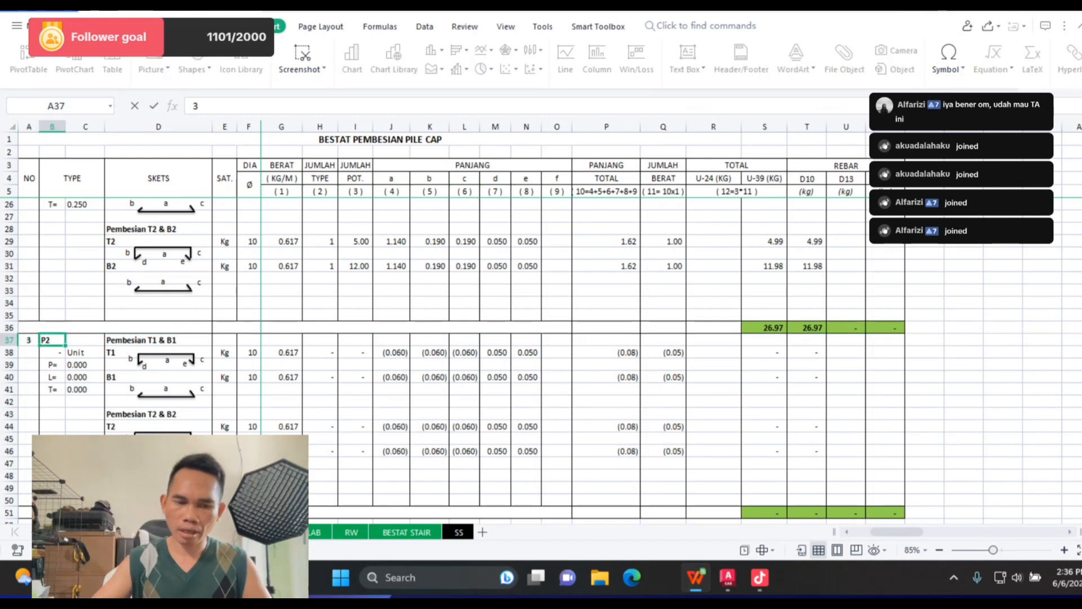
key("F2")
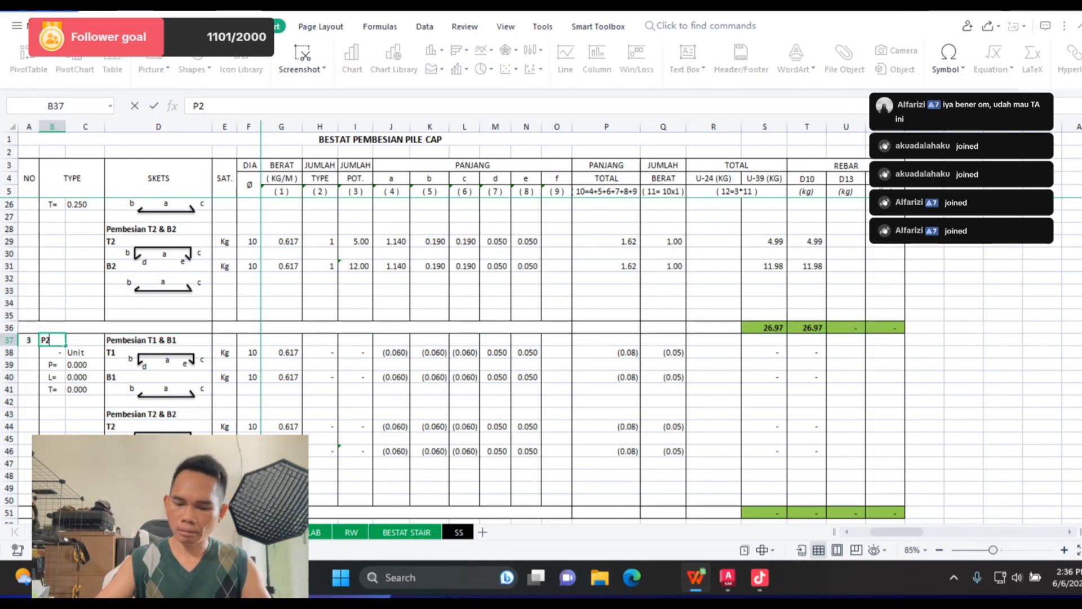
type("a")
key("Return")
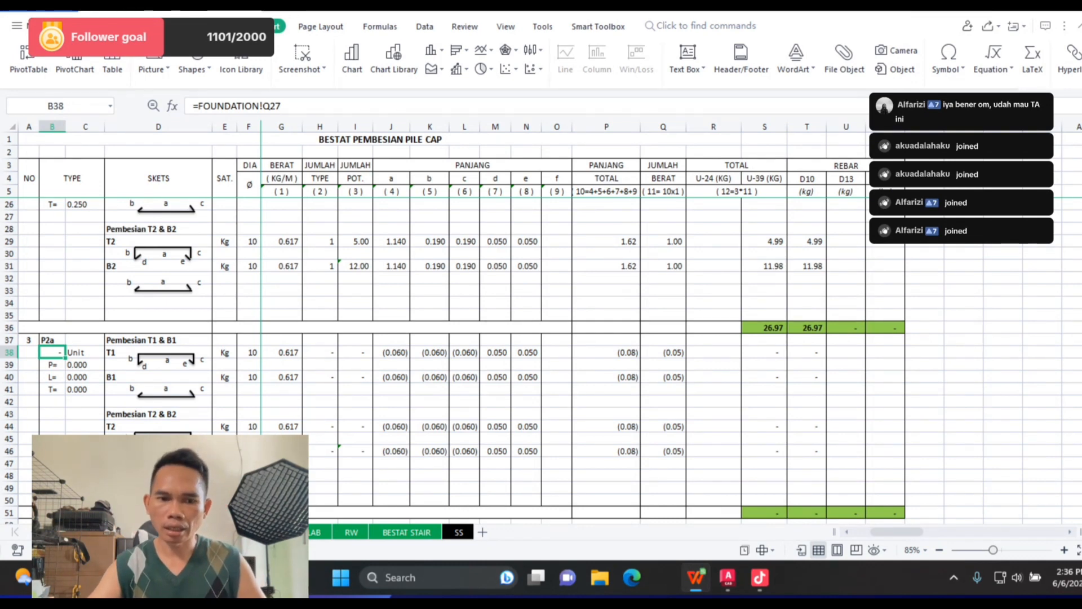
Step: Link the P2a unit count in B38 to FOUNDATION!Q13 and its length P in C39 to FOUNDATION!G13
type("=")
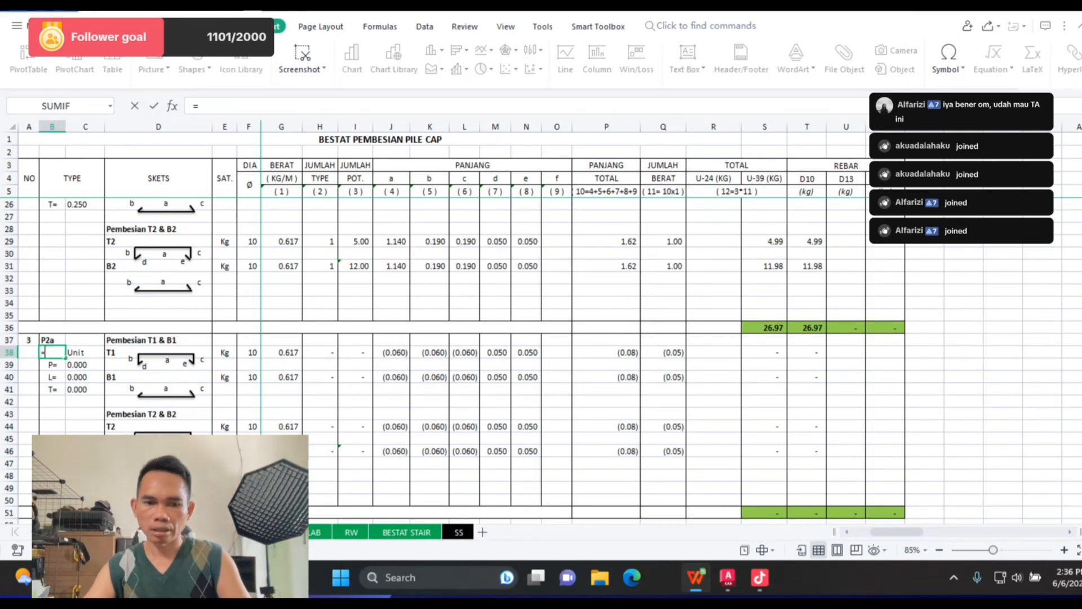
key("ctrl+Page_Up")
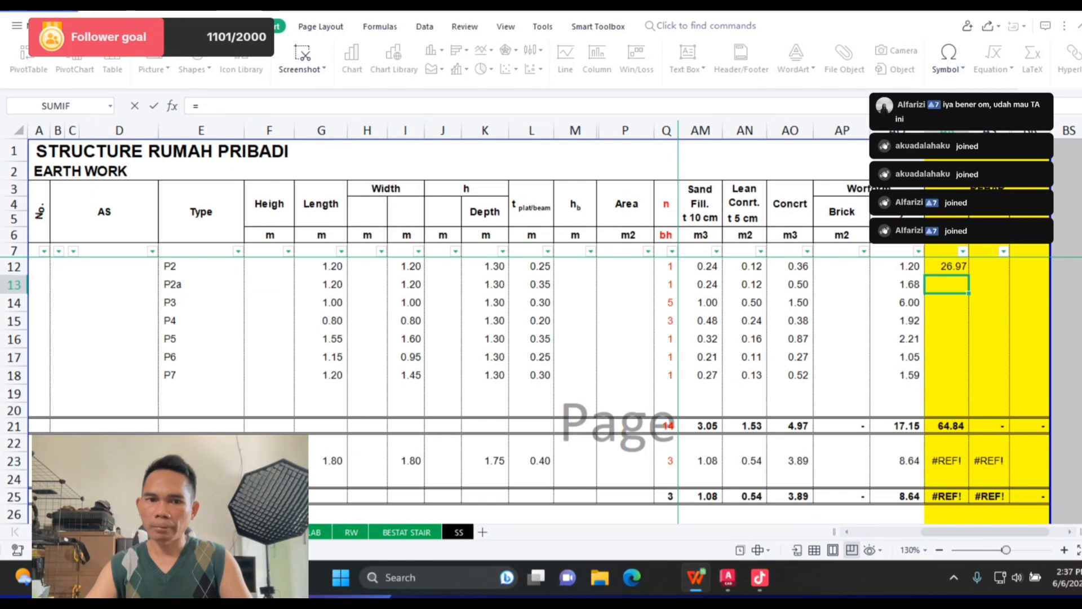
left_click(666, 284)
key("Return")
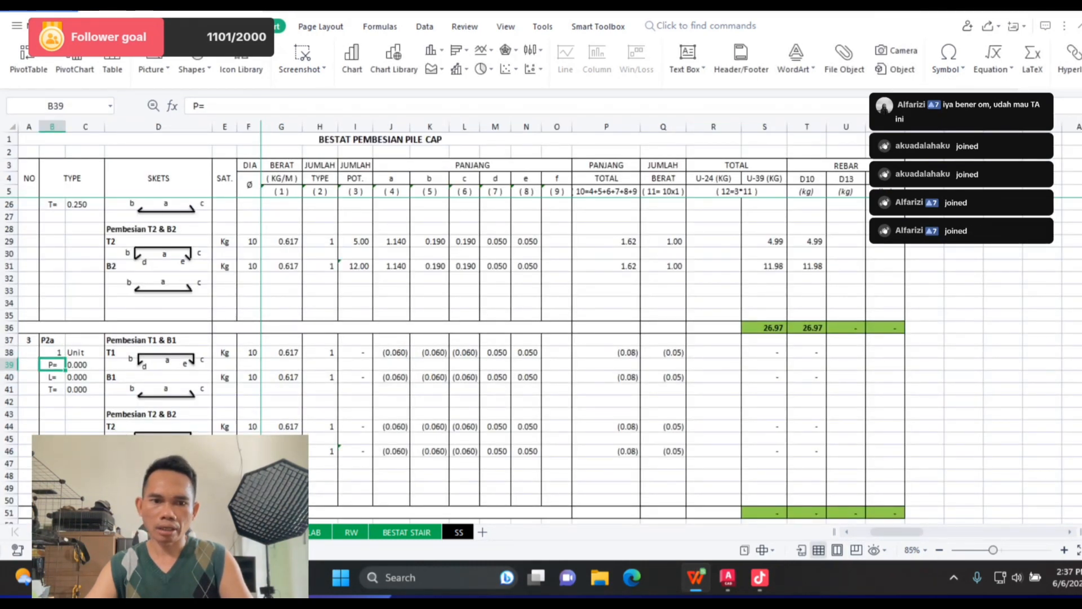
key("Right")
type("=")
key("ctrl+Page_Up")
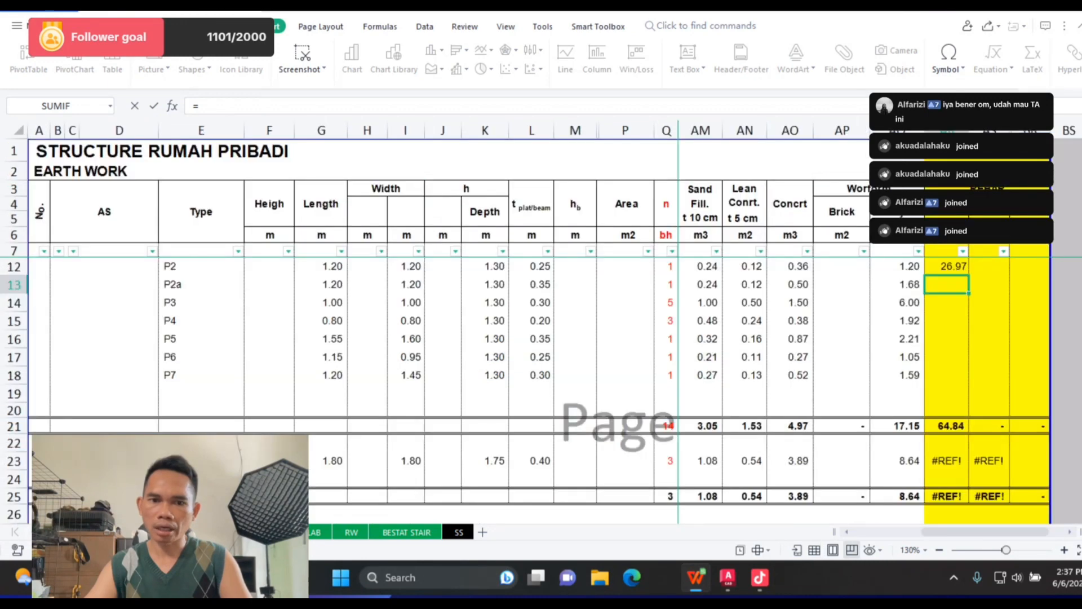
left_click(321, 285)
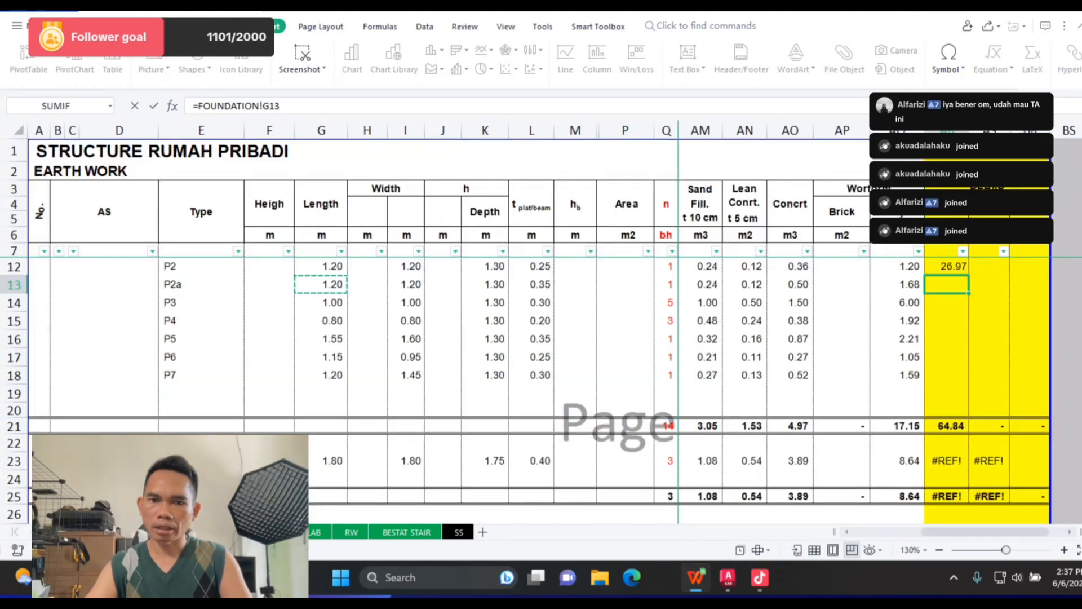
key("Return")
Step: Link the P2a width L in C40 to FOUNDATION!I13 and its thickness T in C41 to FOUNDATION!L13
type("=")
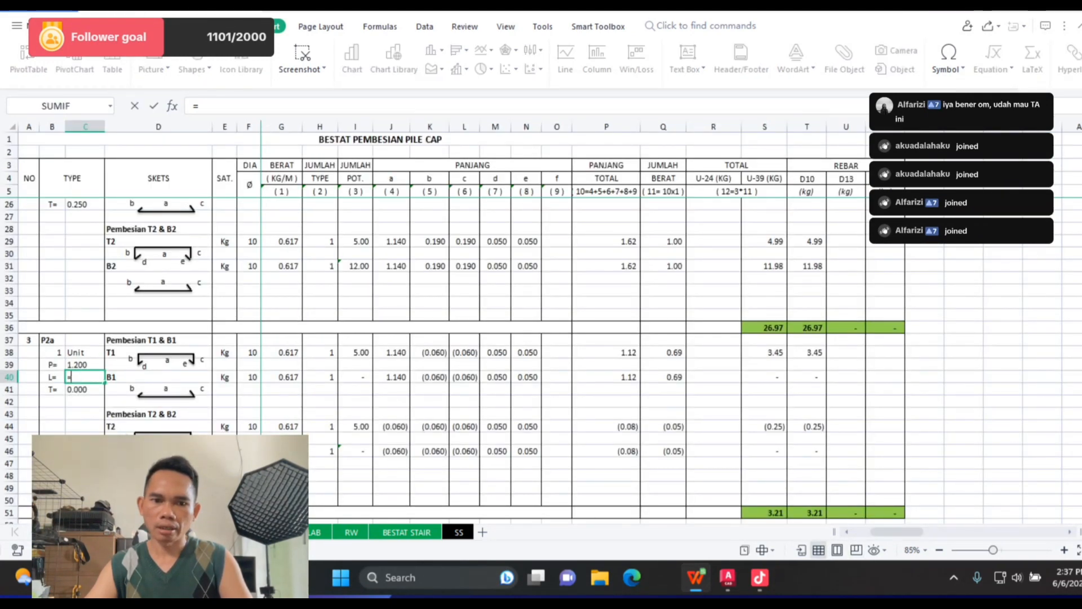
key("ctrl+Page_Up")
left_click(406, 284)
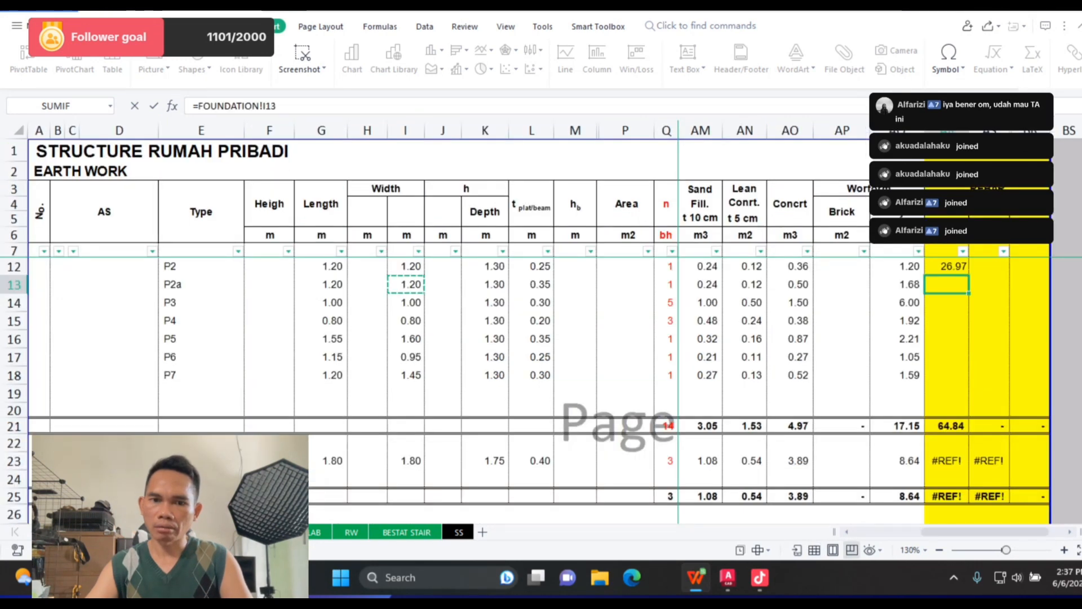
key("Return")
type("=")
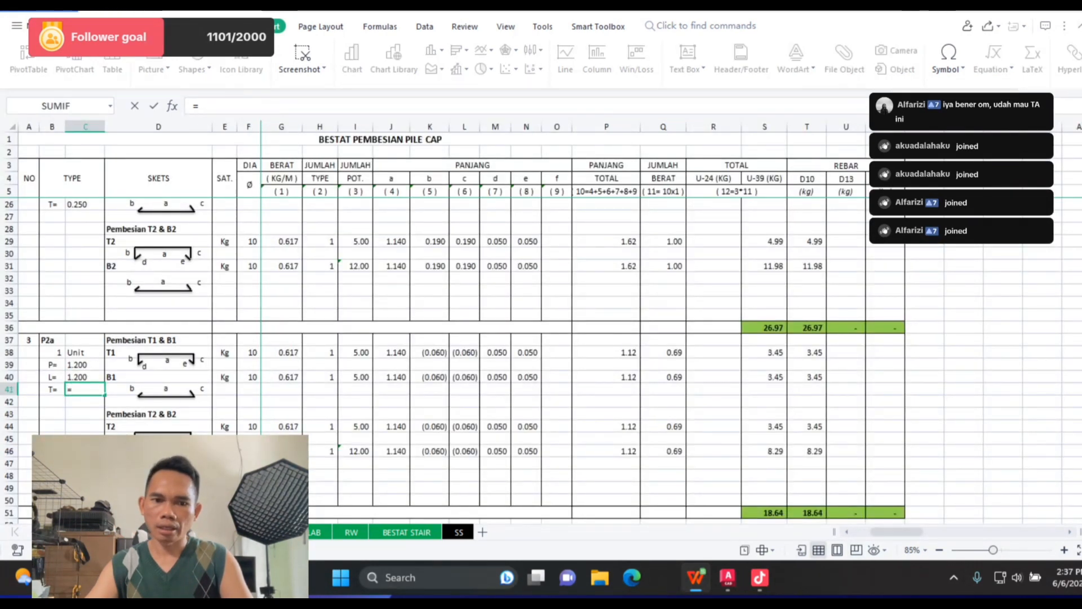
key("ctrl+Page_Up")
left_click(531, 285)
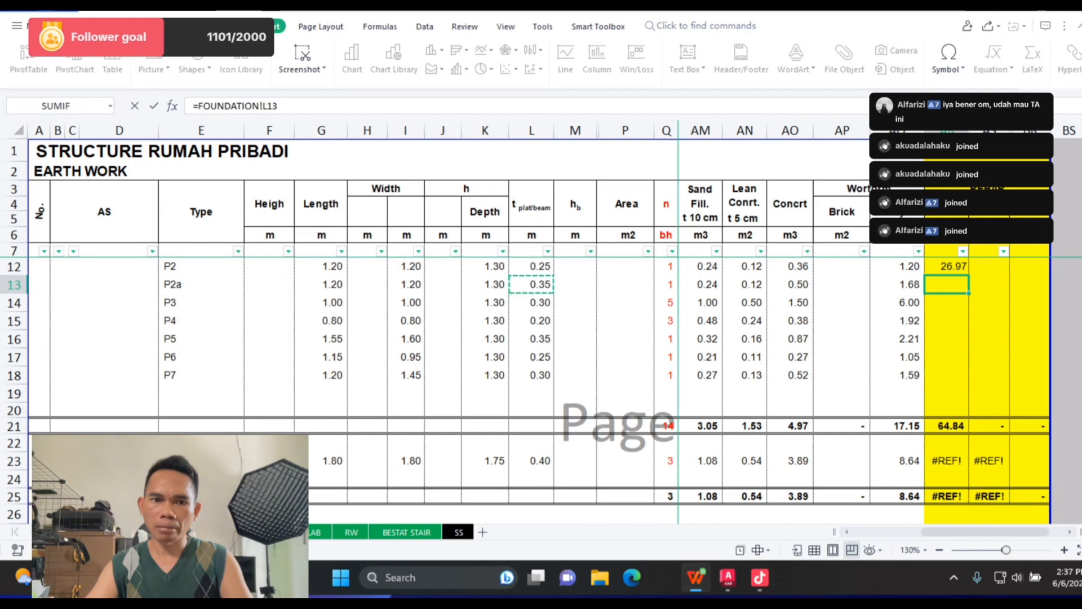
key("Return")
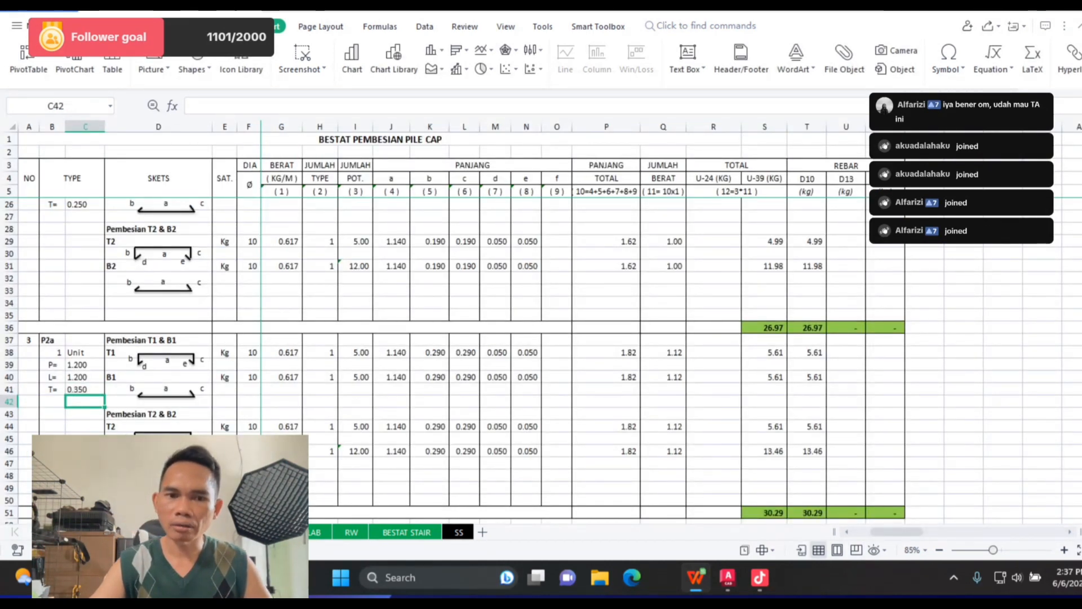
Step: Switch to the AutoCAD structure drawing, examine the P2a pile cap's bar sizes and spacings, and return to the spreadsheet
left_click(495, 364)
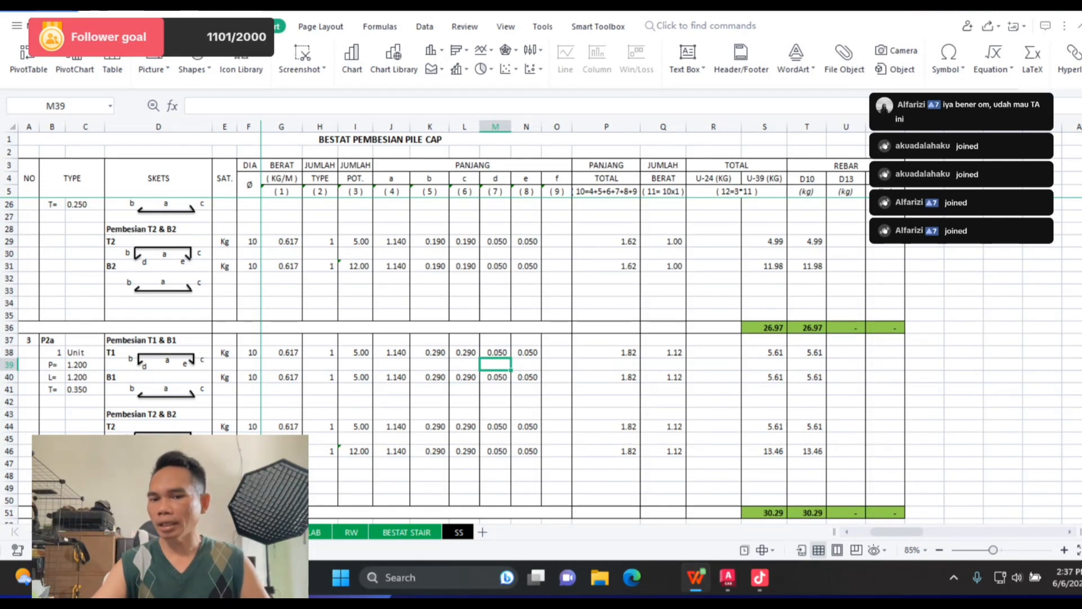
key("alt+Tab")
scroll(571, 292, "down", 5)
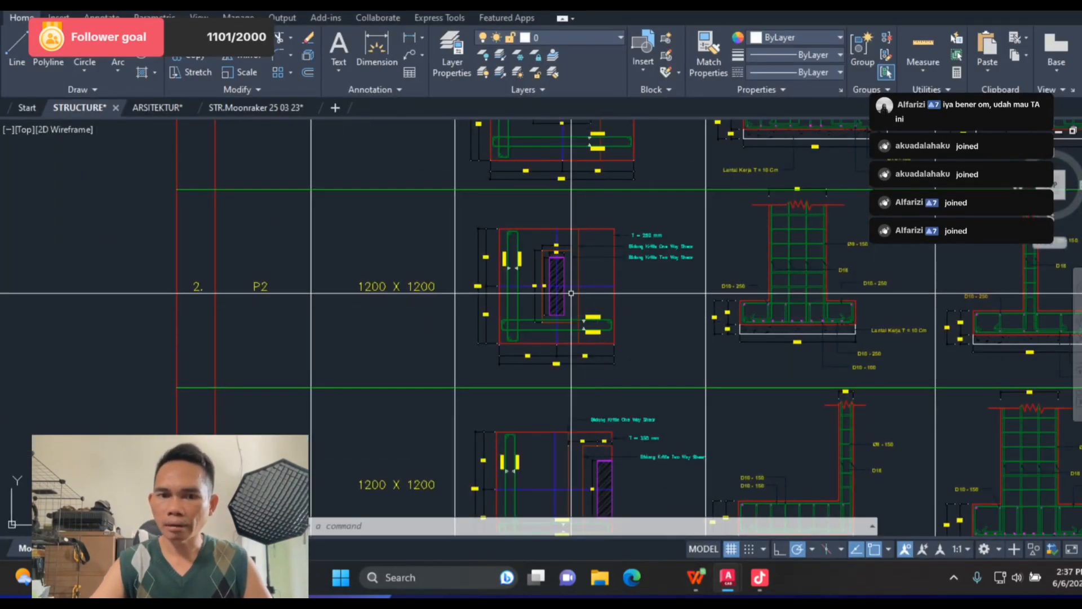
scroll(570, 293, "down", 3)
scroll(525, 409, "up", 8)
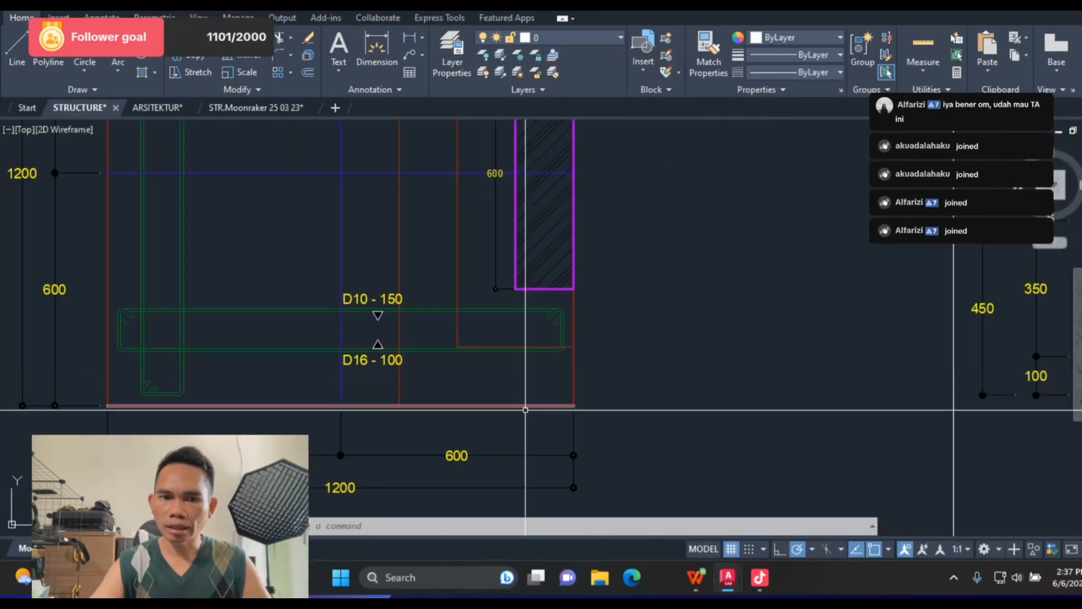
scroll(570, 445, "down", 2)
scroll(314, 239, "up", 2)
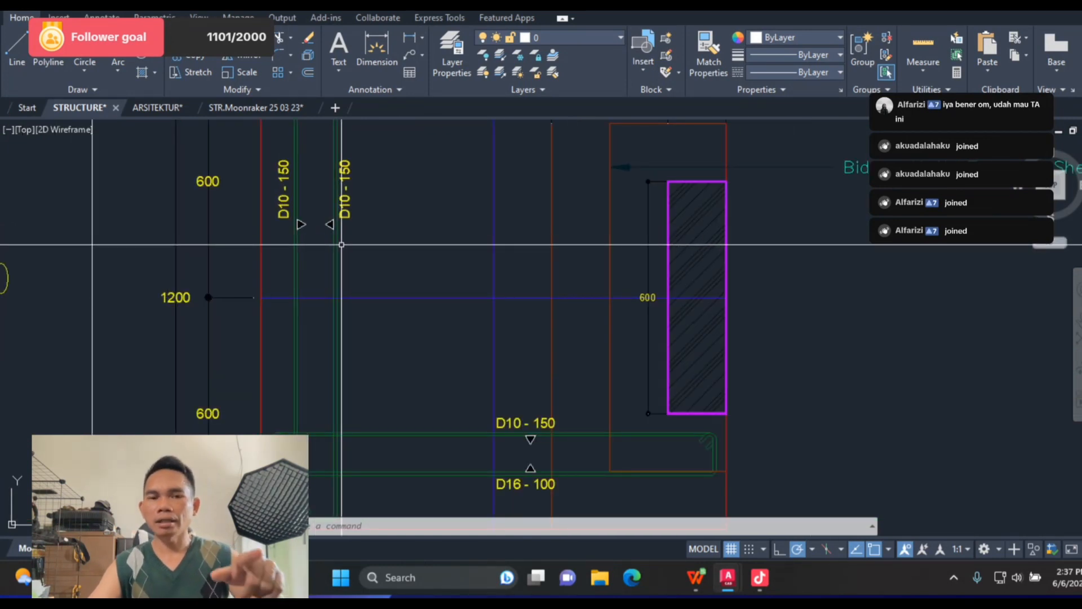
scroll(375, 240, "down", 2)
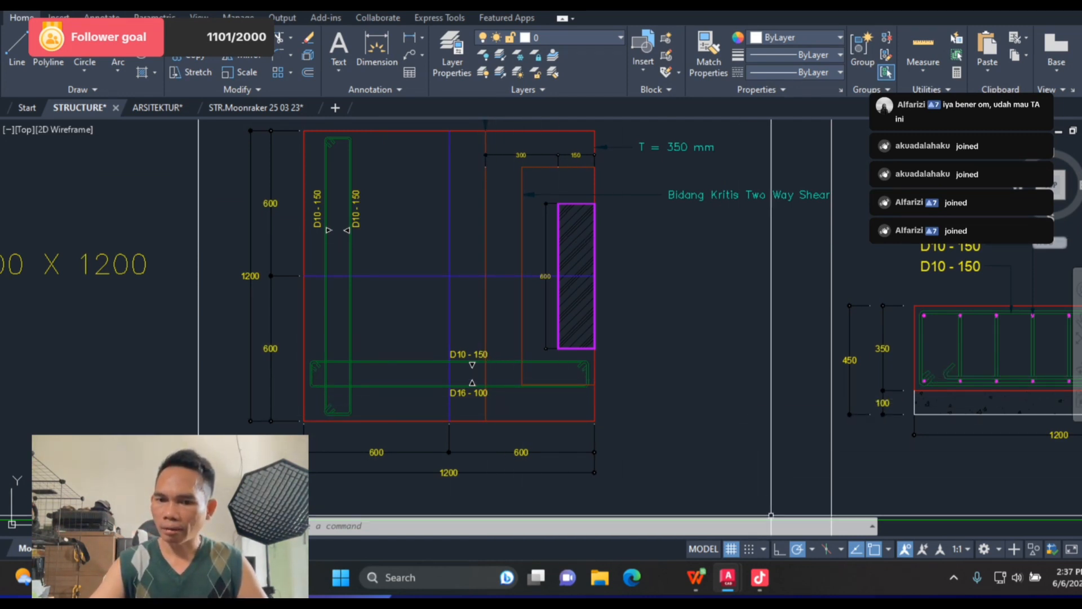
key("alt+Tab")
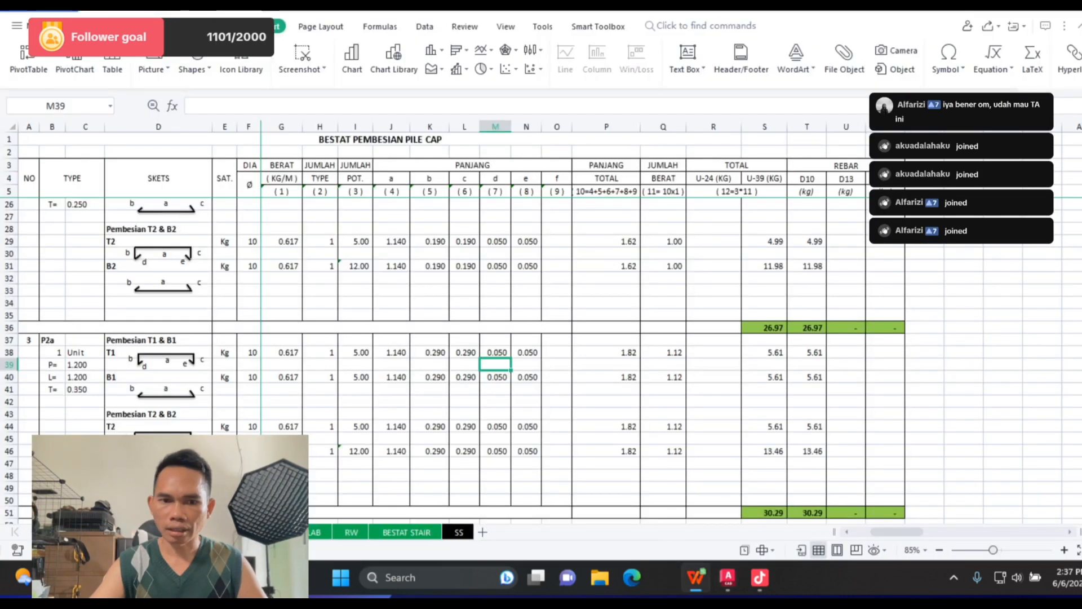
Step: Set the bar spacing to 0.15 in the P2a T1 and B1 count formulas in I38 and I40
left_click(356, 353)
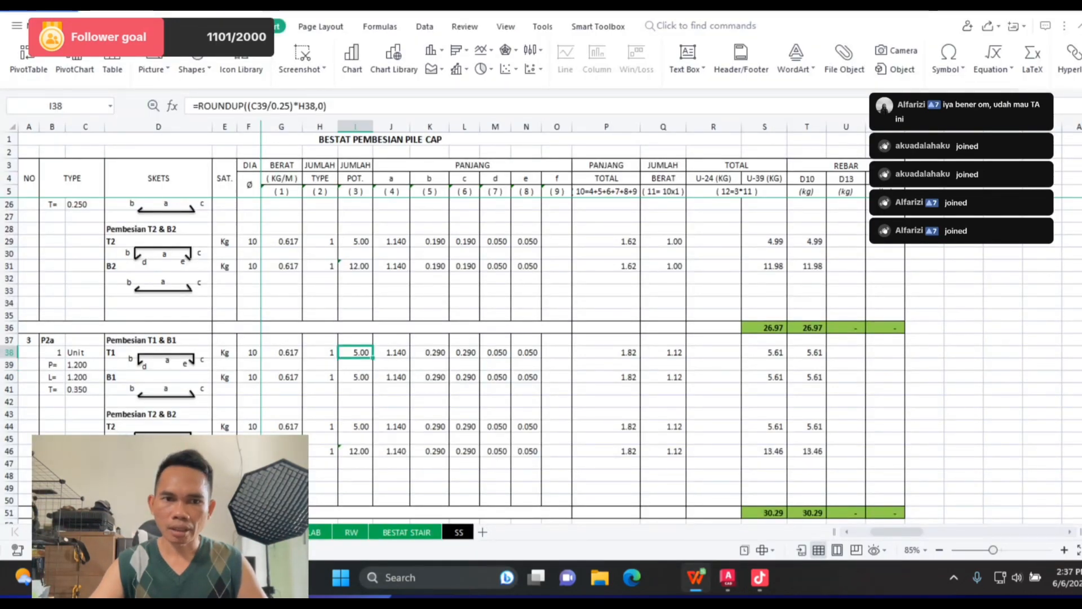
left_click(285, 106)
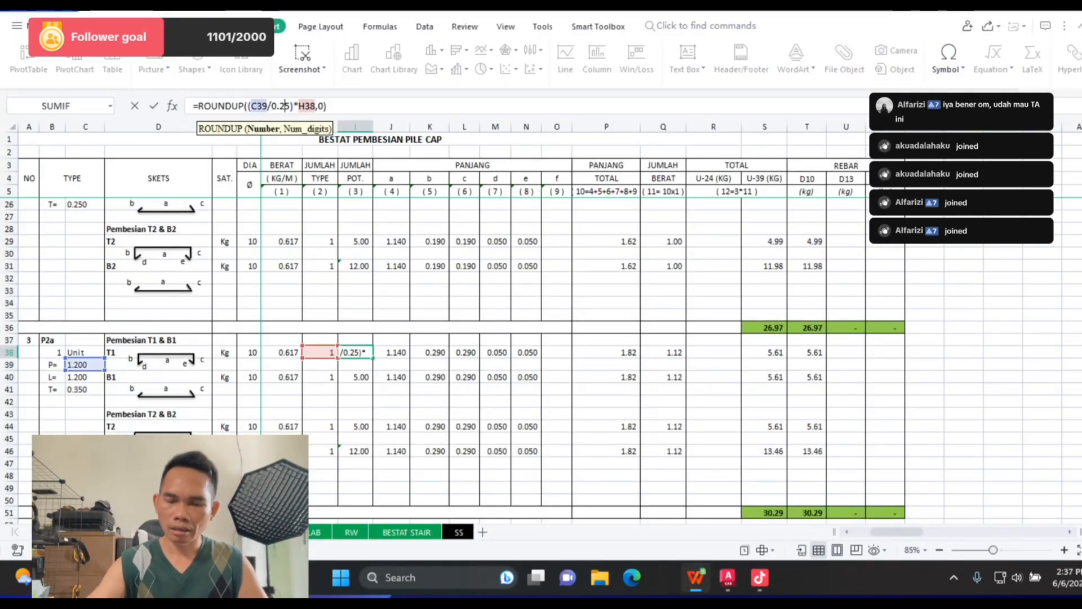
key("BackSpace")
type("1")
key("Return")
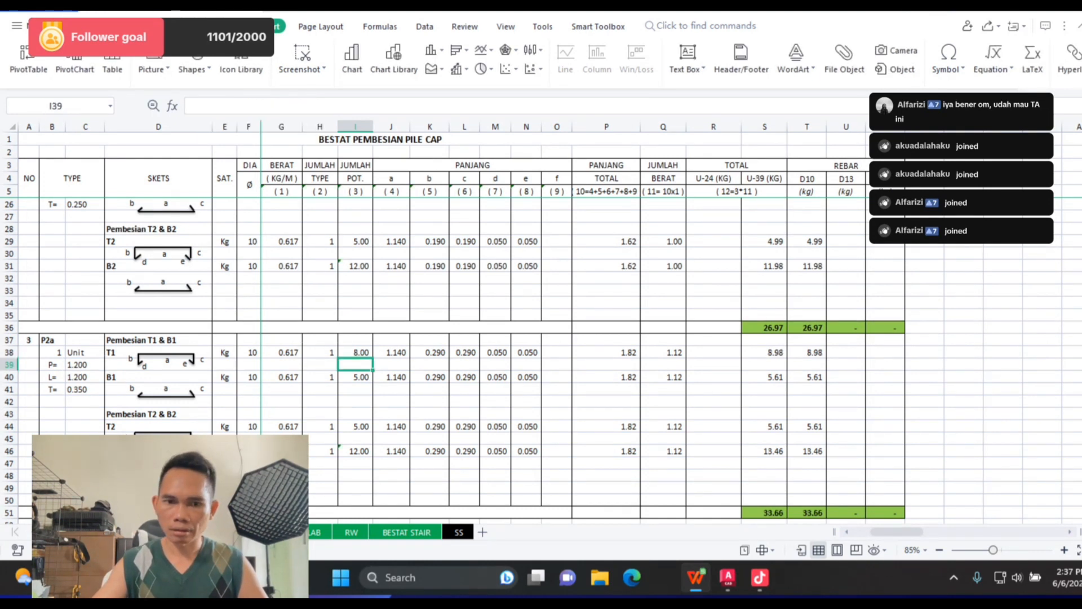
left_click(356, 377)
left_click(284, 106)
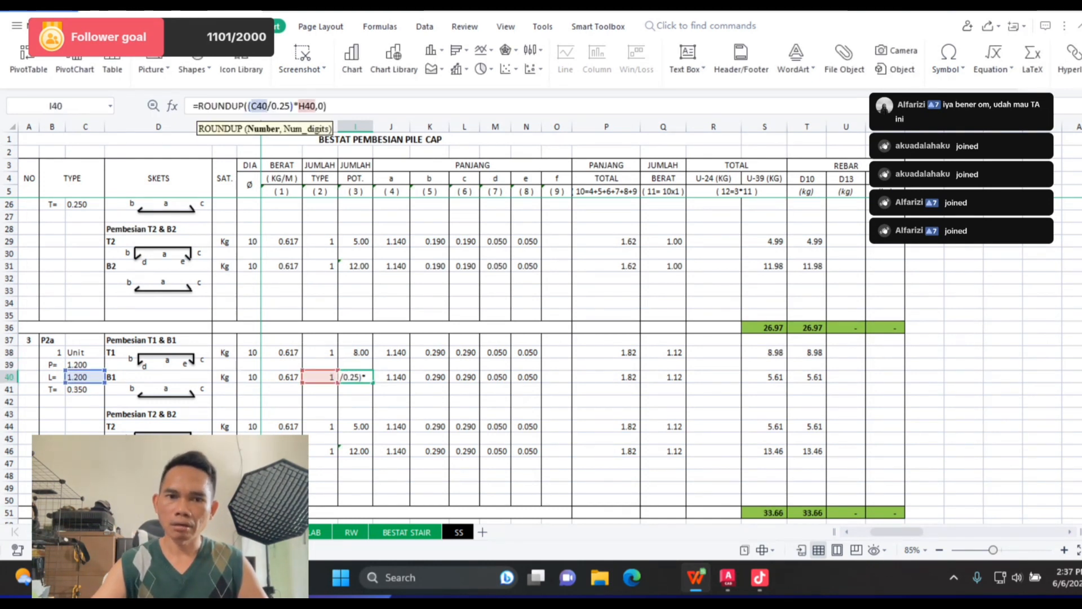
key("BackSpace")
type("1")
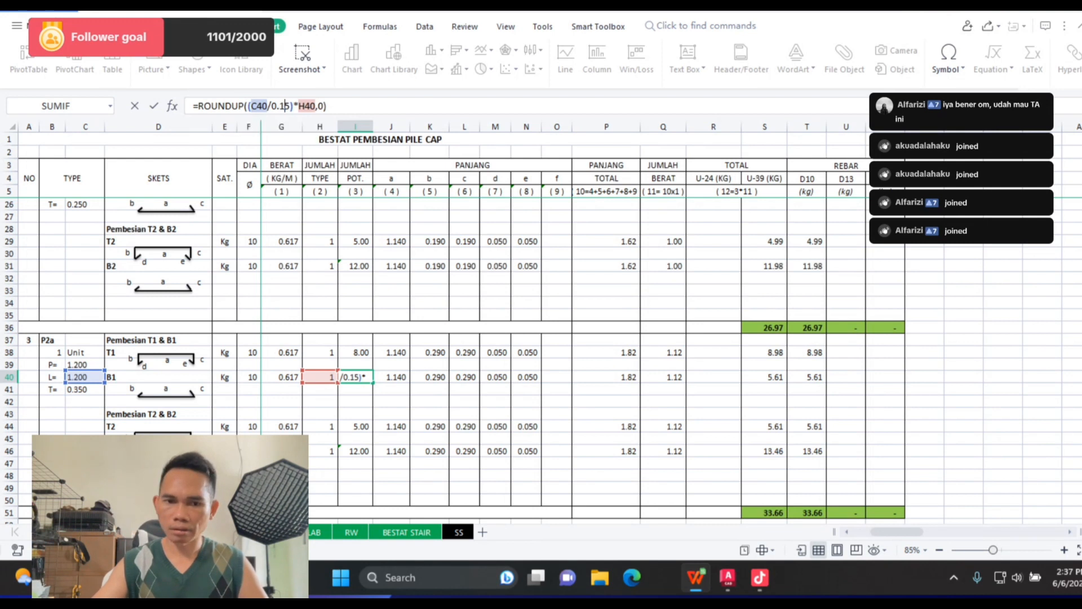
key("Return")
Step: Set the spacing in the P2a T2 count formula in I44 to 0.15 and review the B2 row
key("Down")
key("Down")
key("Down")
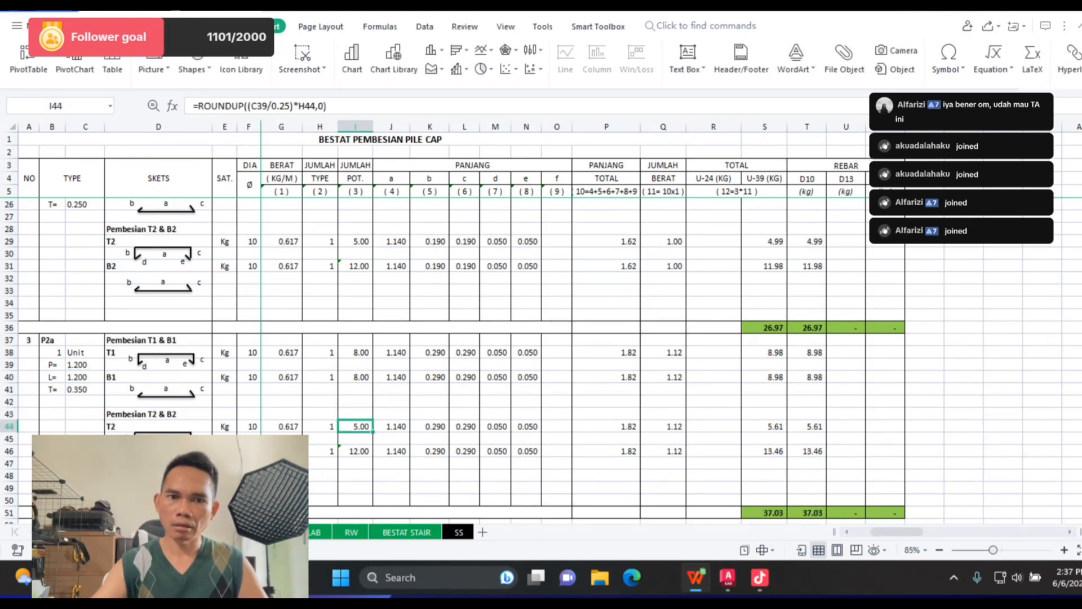
left_click(287, 106)
key("BackSpace")
type("1")
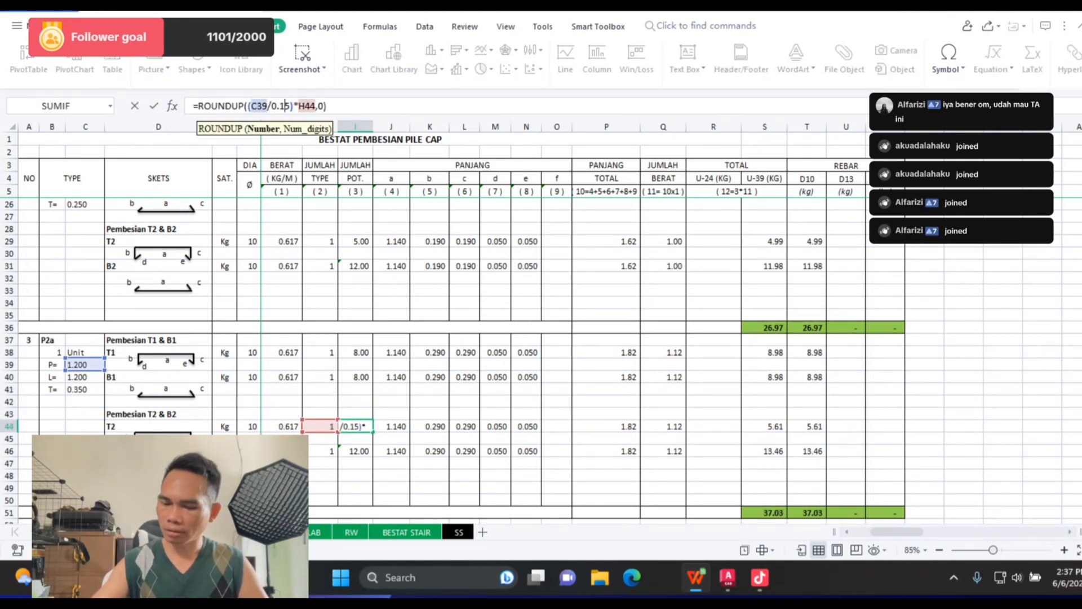
key("Return")
key("Down")
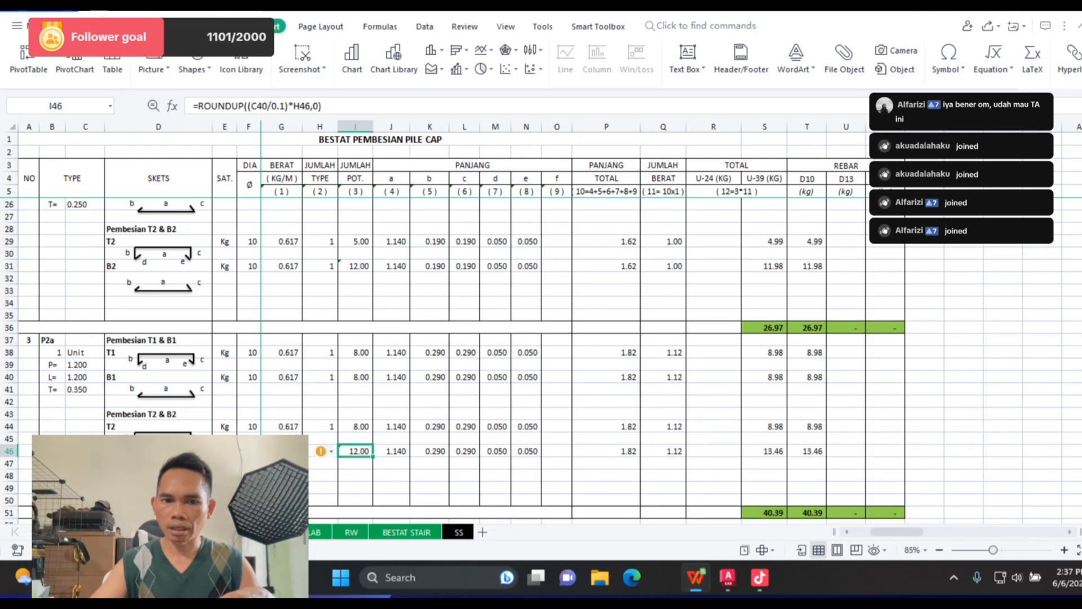
key("Right")
key("Right")
key("Right")
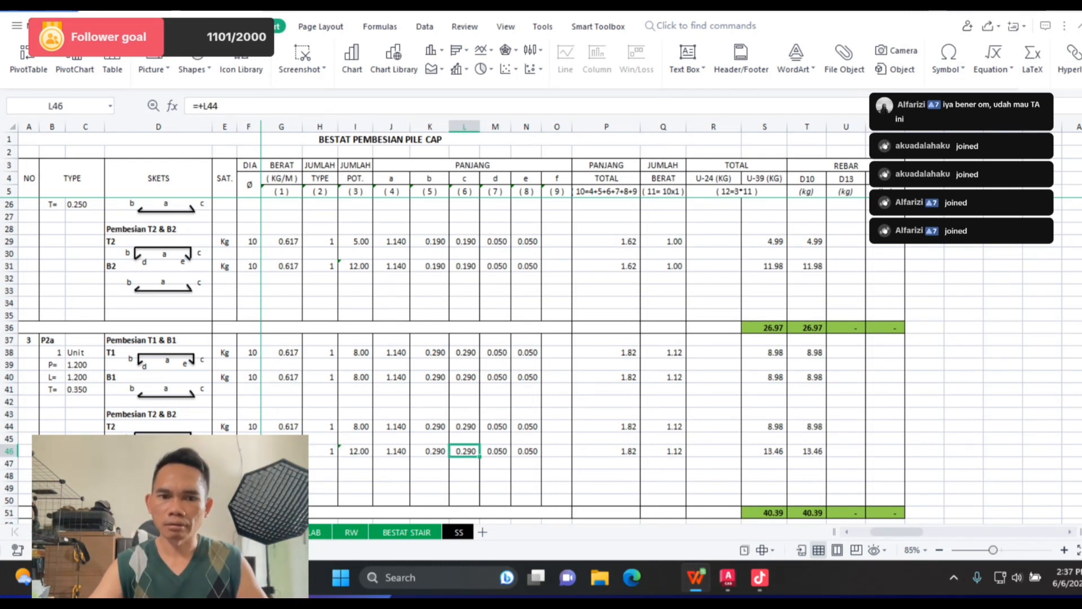
Step: Copy the P2a schedule block in rows 37 to 51 and paste it starting at row 52
scroll(541, 338, "down", 3)
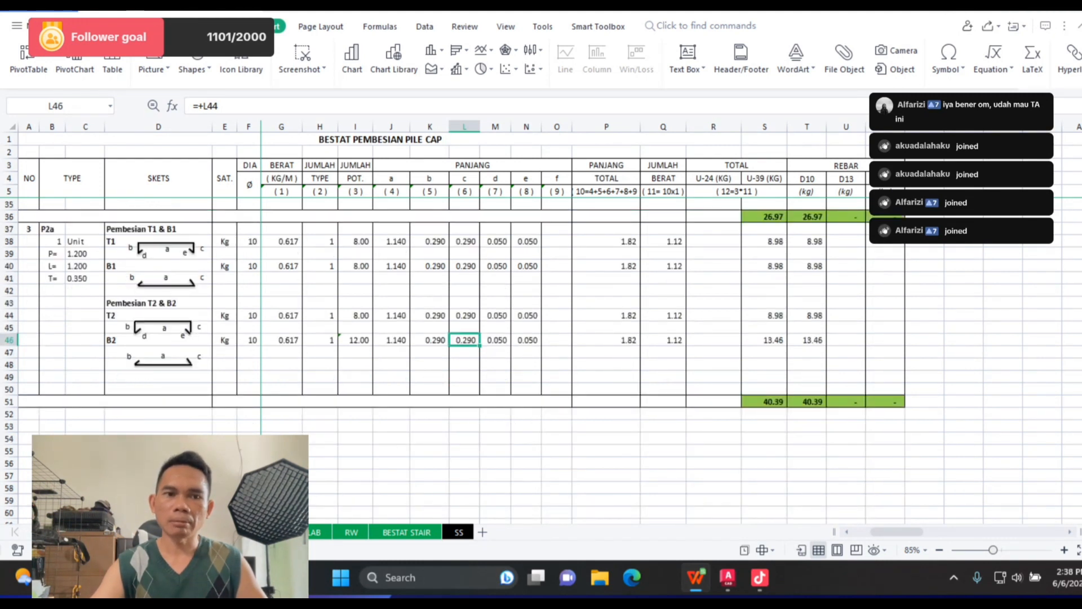
left_click_drag(9, 229, 8, 401)
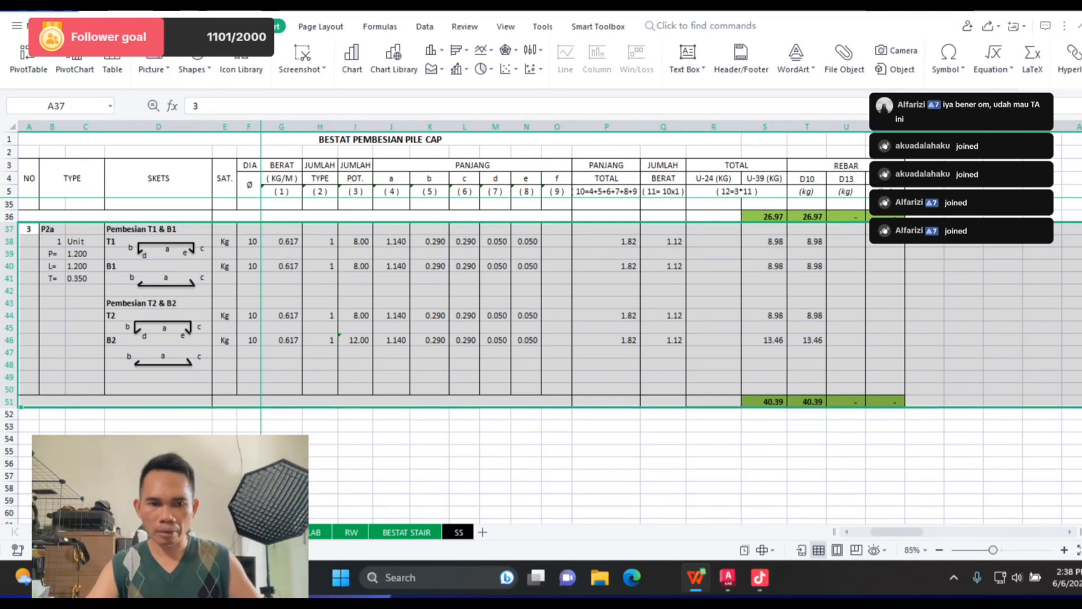
key("ctrl+c")
left_click(8, 414)
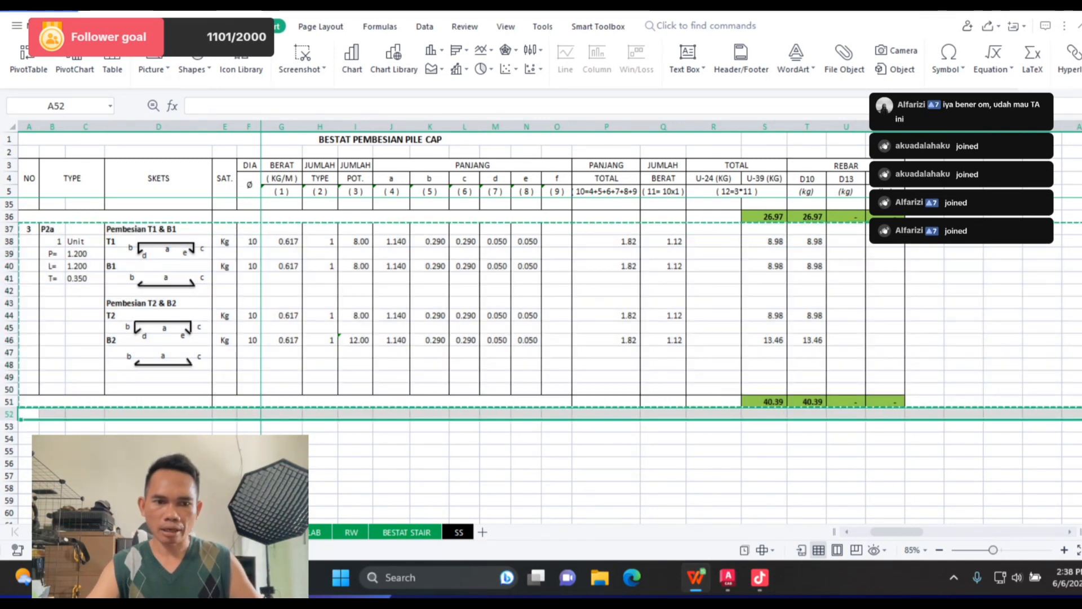
key("ctrl+v")
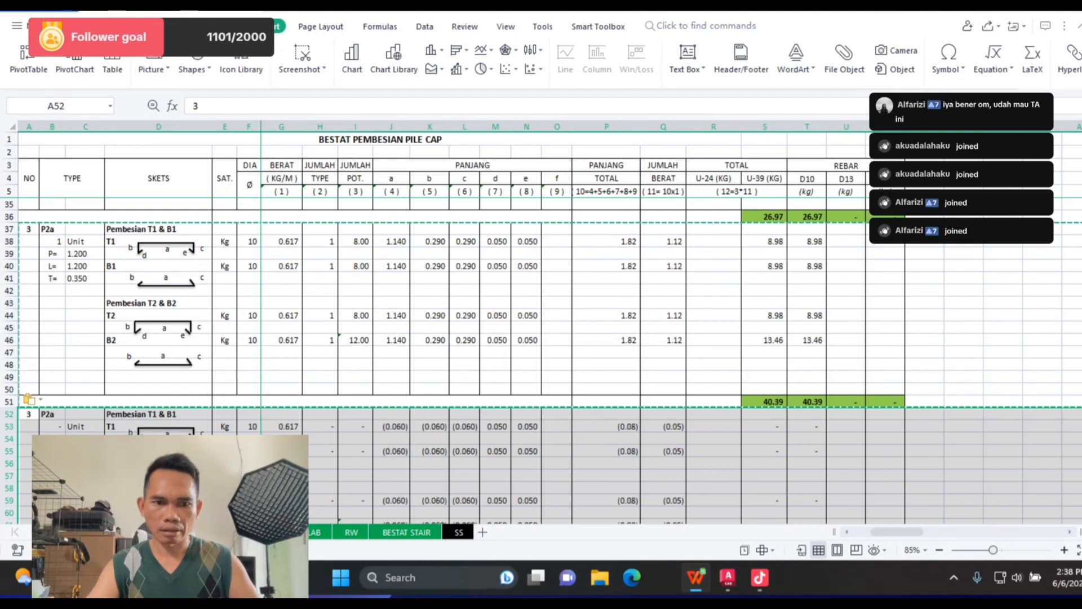
Step: Number the pasted block 4 in A52 and rename its type in B52 to P3
left_click(28, 414)
type("4")
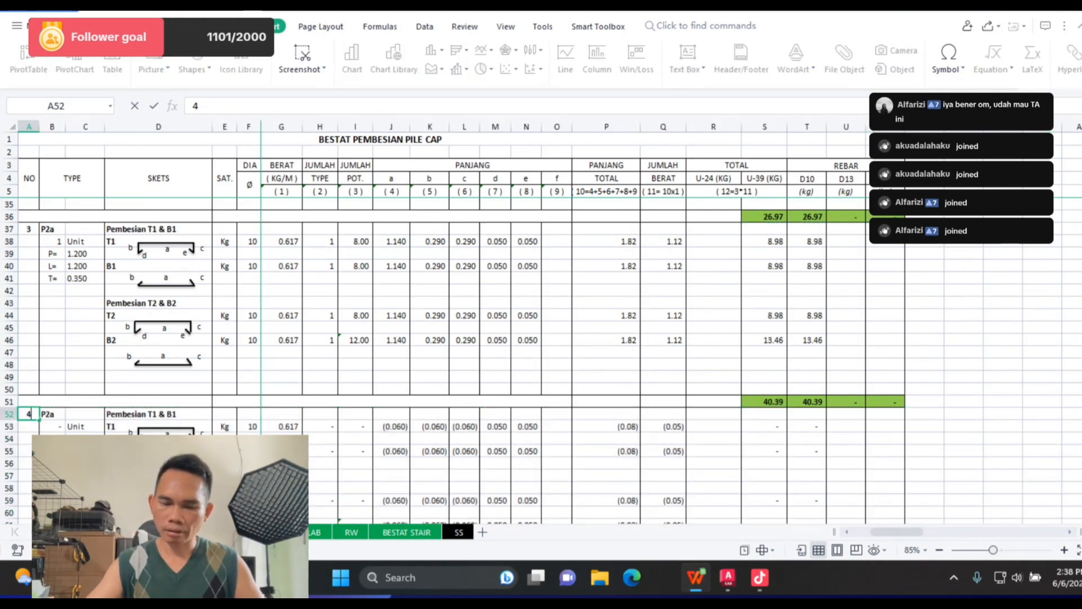
key("Tab")
type("P3")
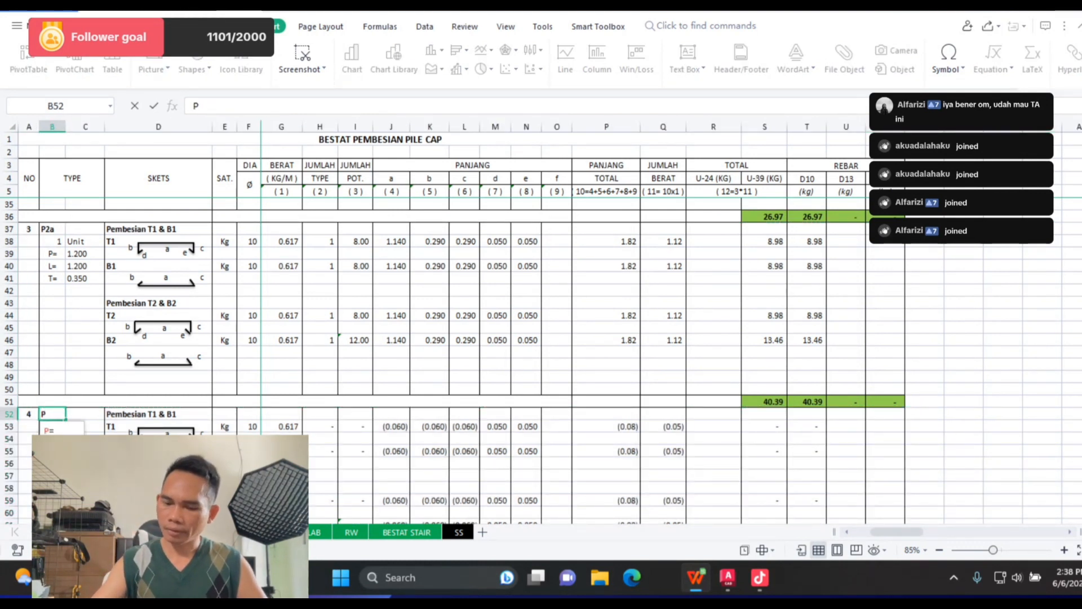
key("Return")
key("Return")
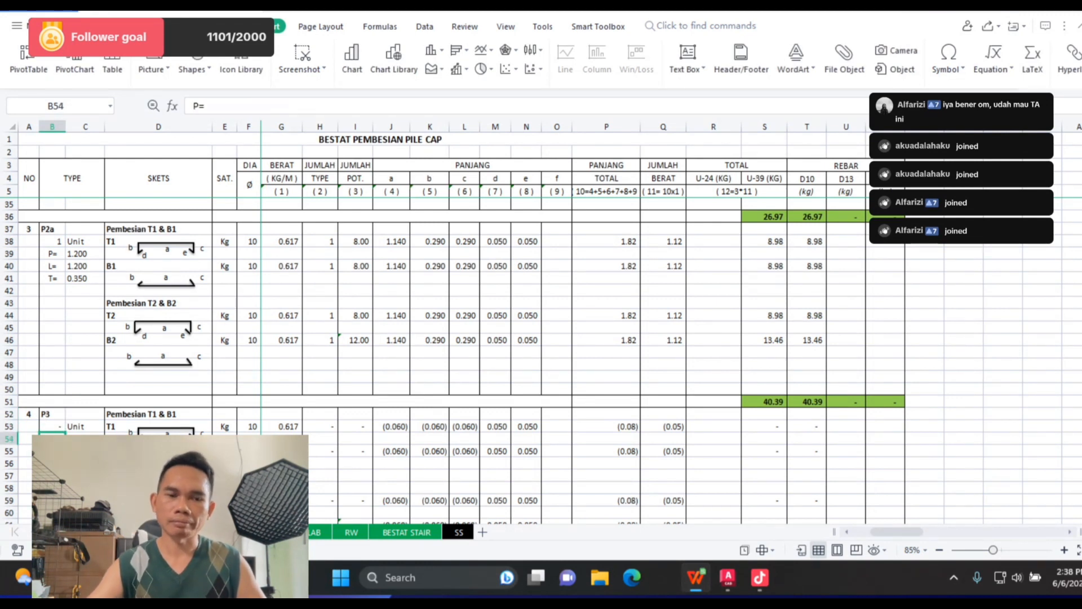
Step: Link the P3 unit count in B53 to the P3 quantity in FOUNDATION cell Q14
key("Up")
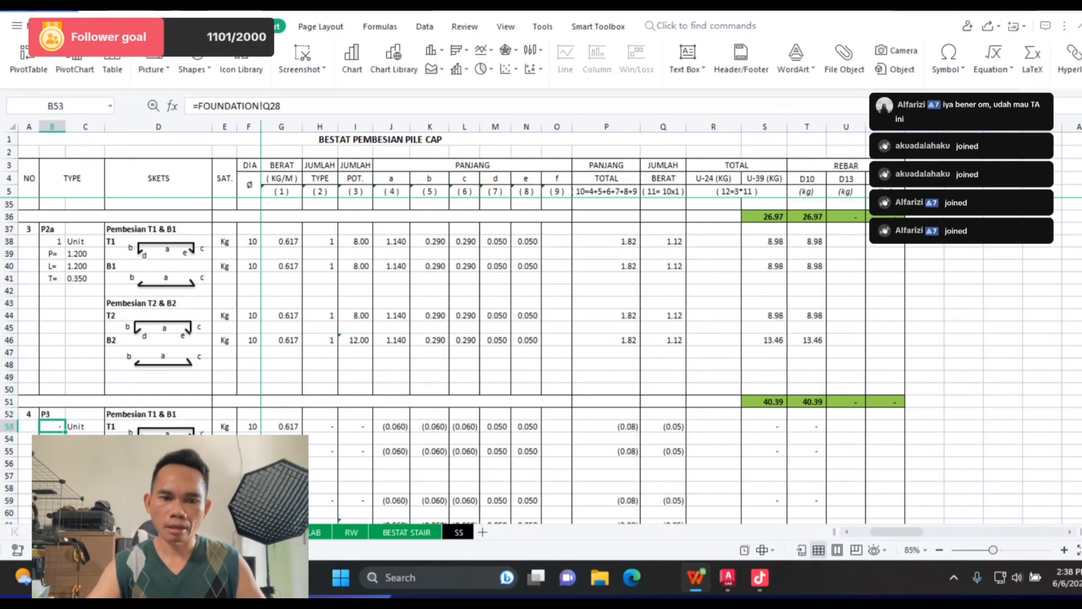
type("=")
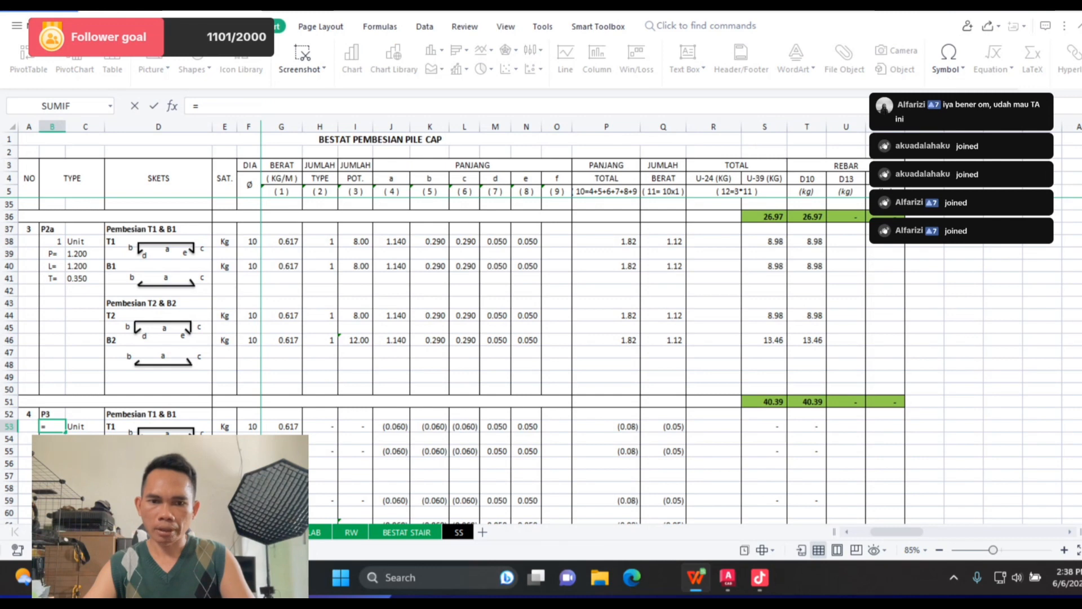
key("ctrl+Page_Up")
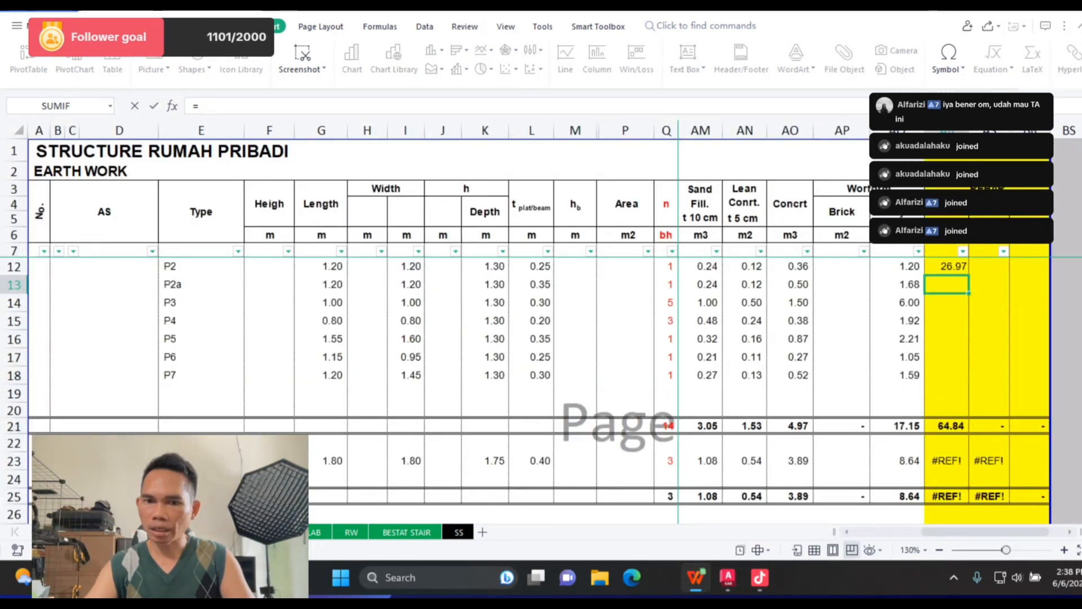
left_click(666, 303)
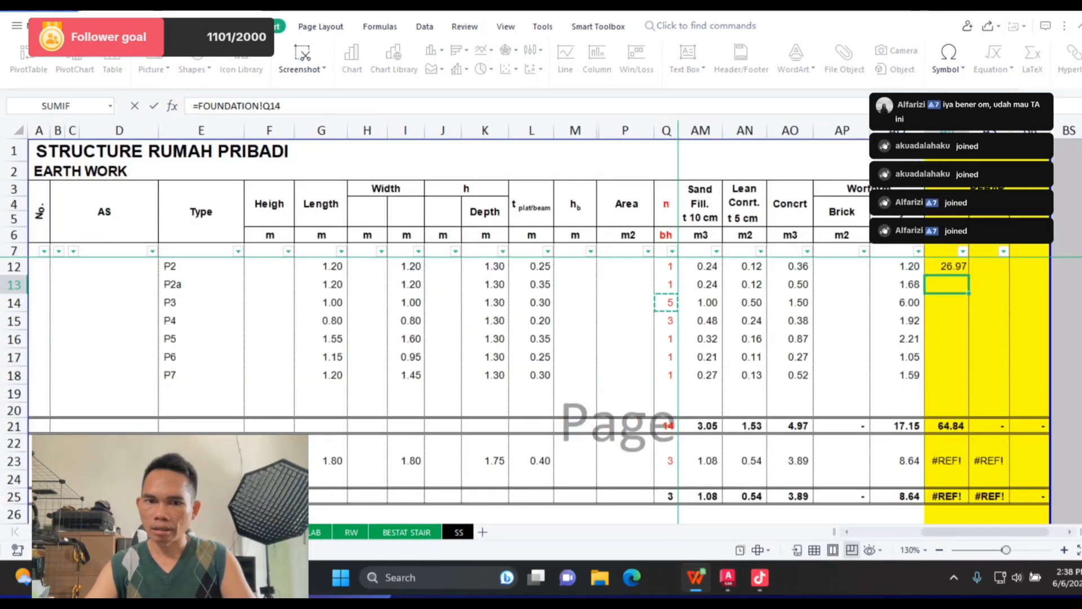
key("Return")
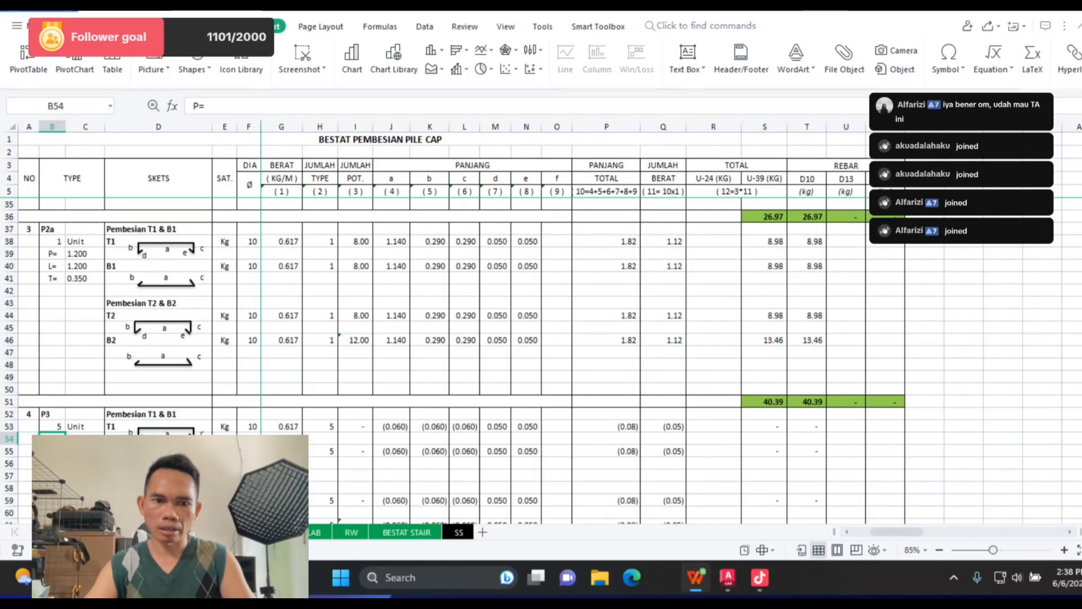
Step: Link the P3 length in C54 and width in C55 to FOUNDATION cells G14 and I14
key("Right")
type("=")
key("ctrl+Page_Up")
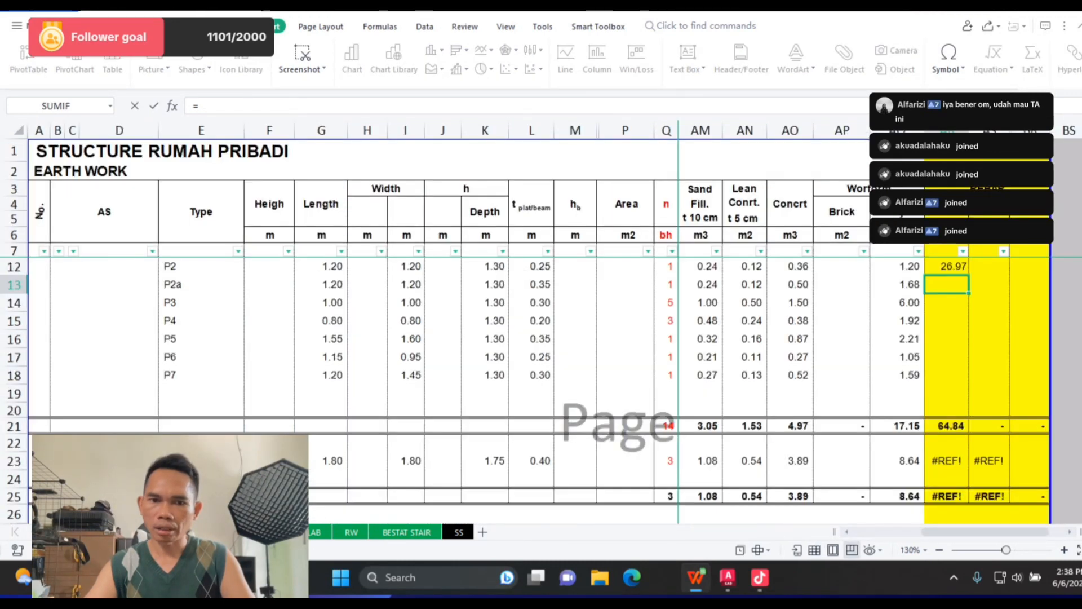
left_click(320, 303)
key("Return")
type("=")
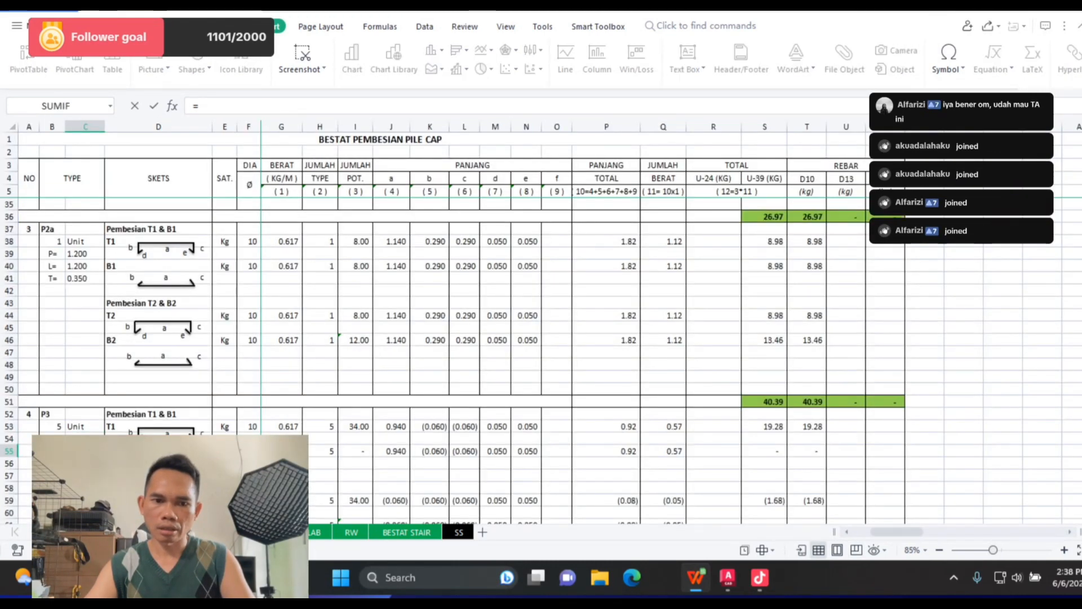
key("ctrl+Page_Up")
left_click(405, 303)
key("Return")
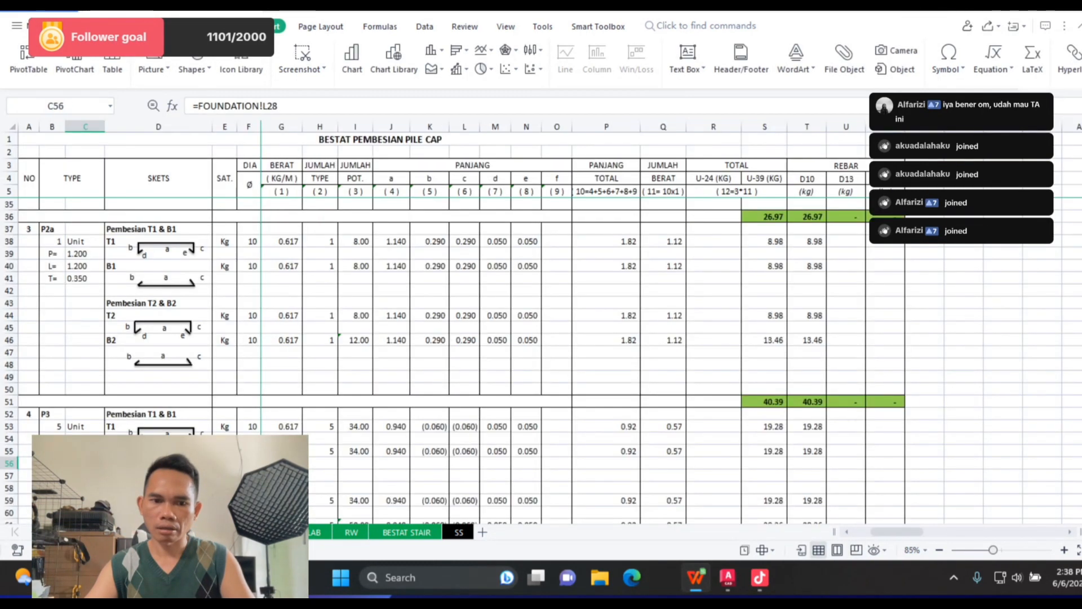
Step: Link the P3 thickness in C56 to the P3 thickness in FOUNDATION cell L14
type("=")
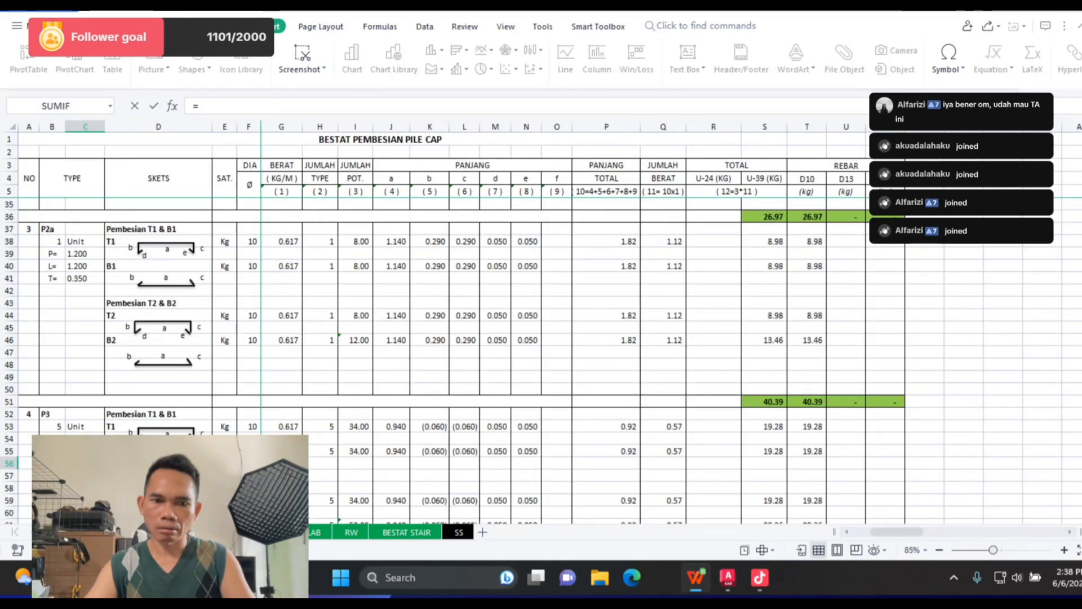
key("ctrl+Page_Up")
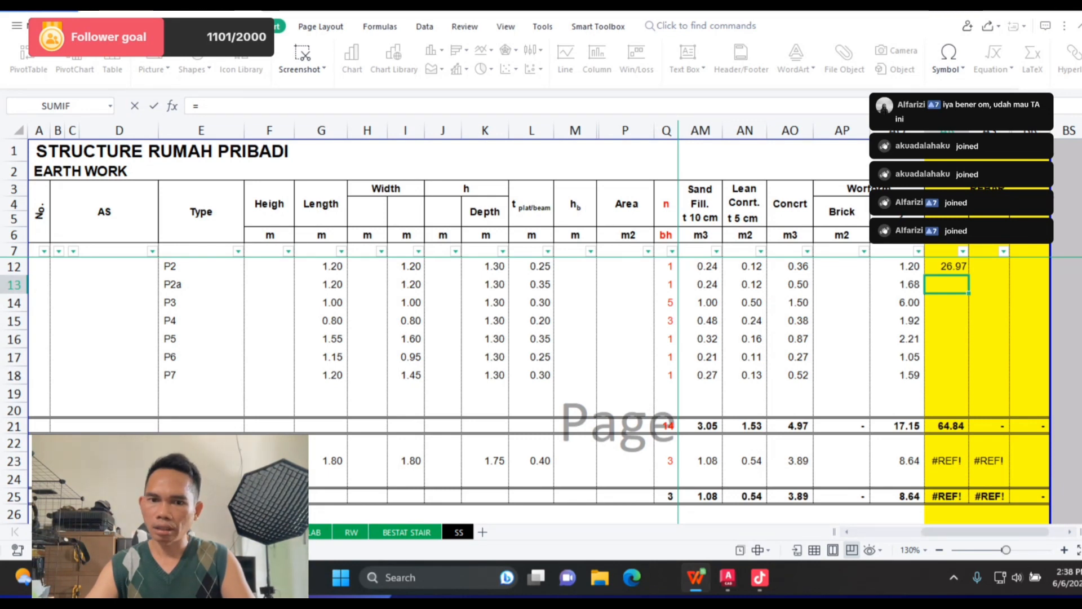
left_click(531, 303)
key("Return")
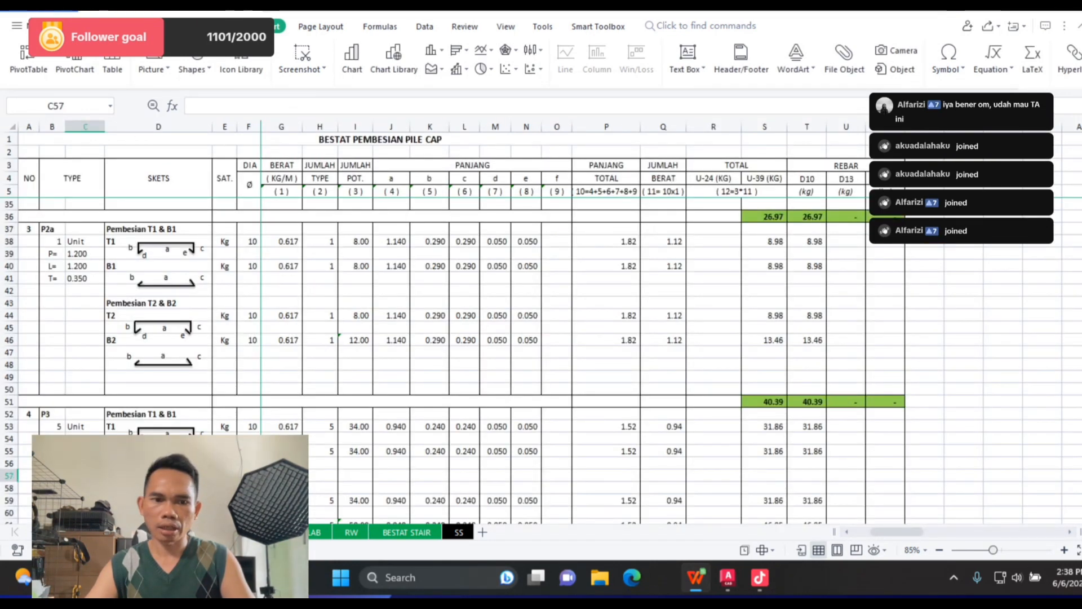
scroll(462, 360, "down", 3)
scroll(462, 361, "up", 2)
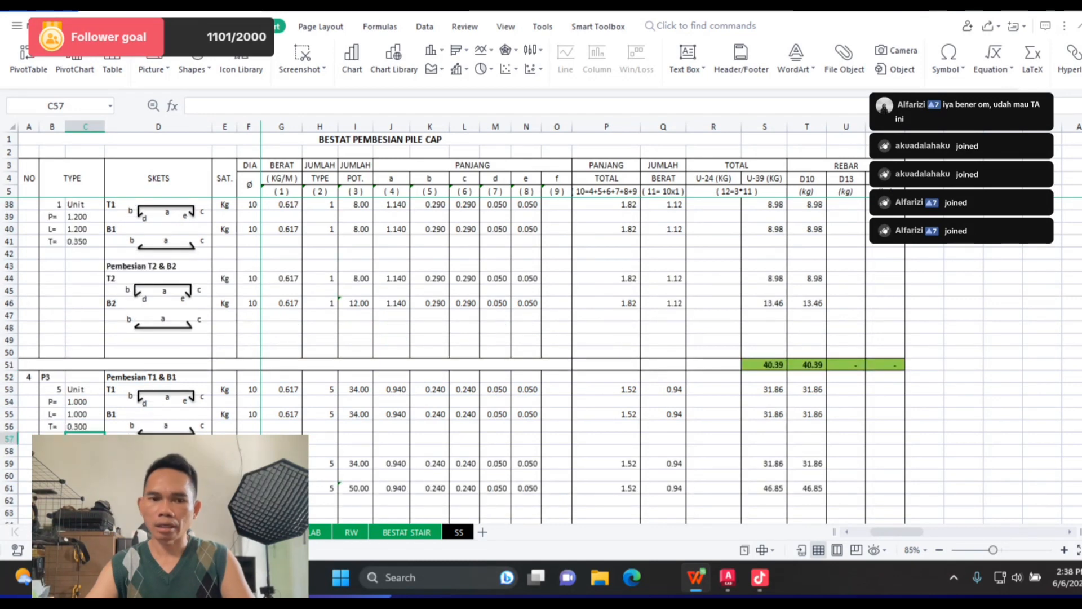
Step: In FOUNDATION cell AR13, link the P2a D10 rebar weight to the P2a block total in PC!T51
key("ctrl+Page_Up")
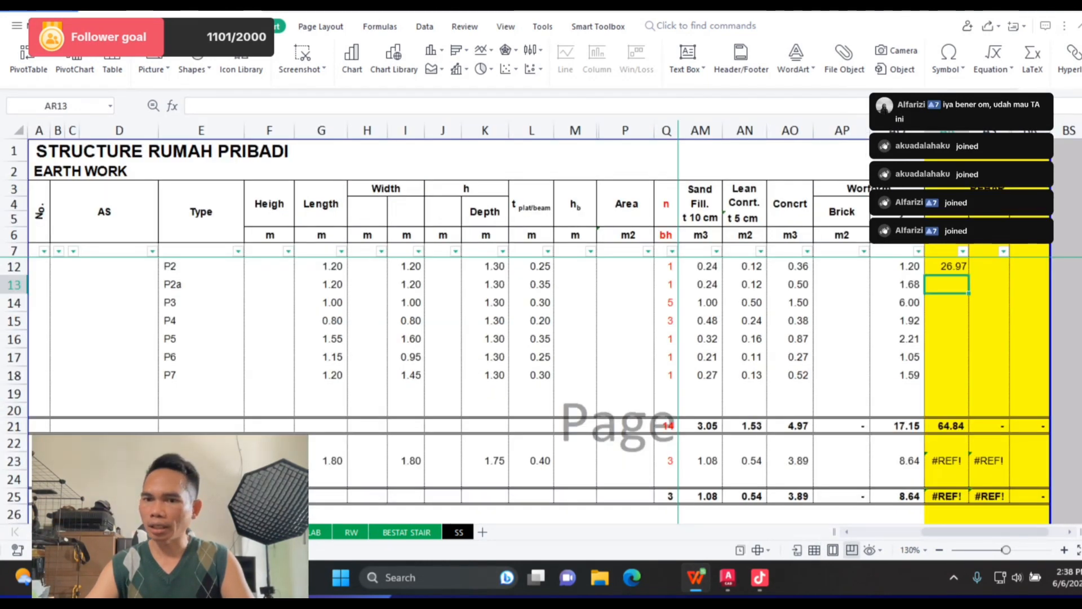
type("=")
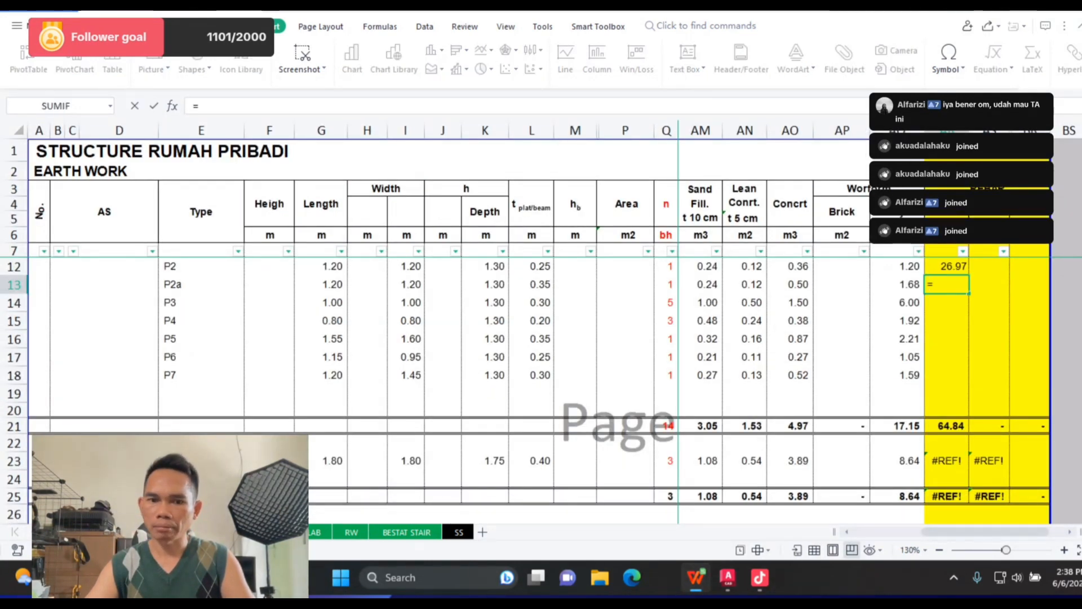
key("ctrl+Page_Down")
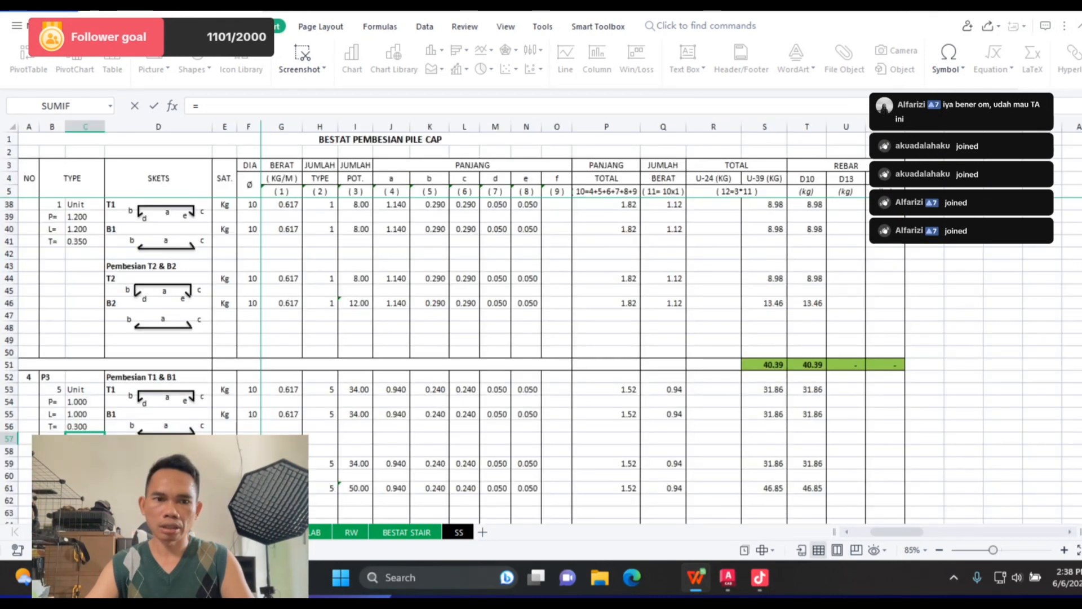
scroll(490, 361, "up", 2)
left_click(807, 439)
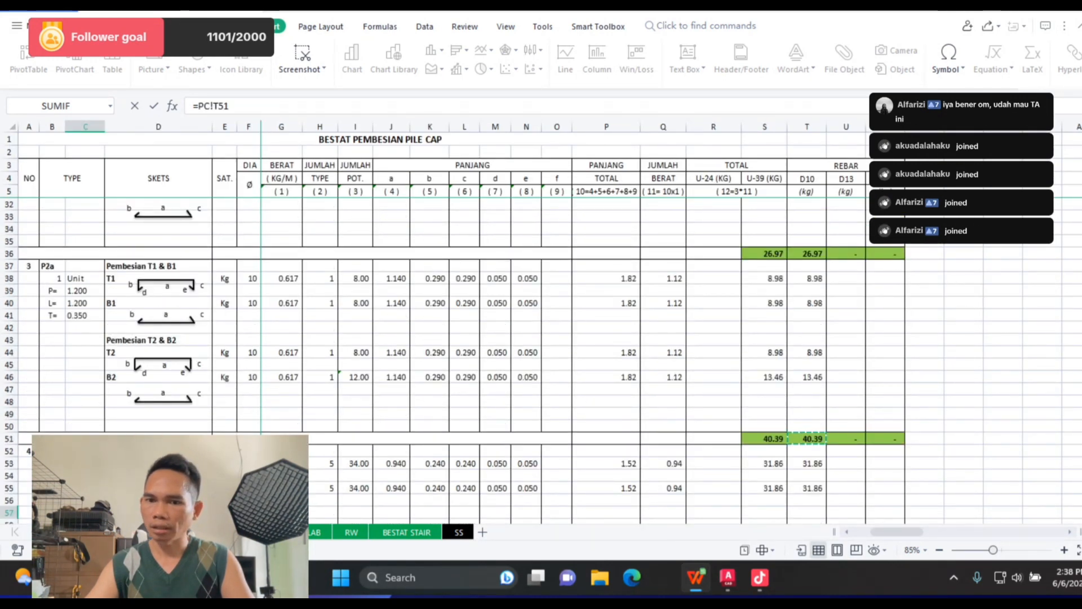
key("Return")
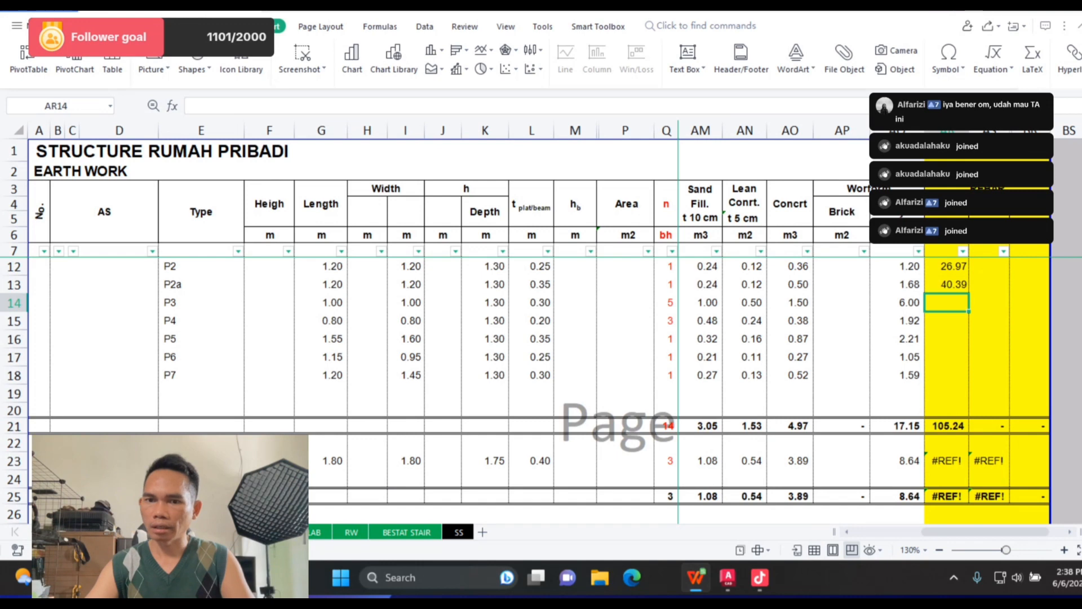
Step: In FOUNDATION cell AR14, link the P3 D10 rebar weight to the P3 block total in PC!T66
type("=")
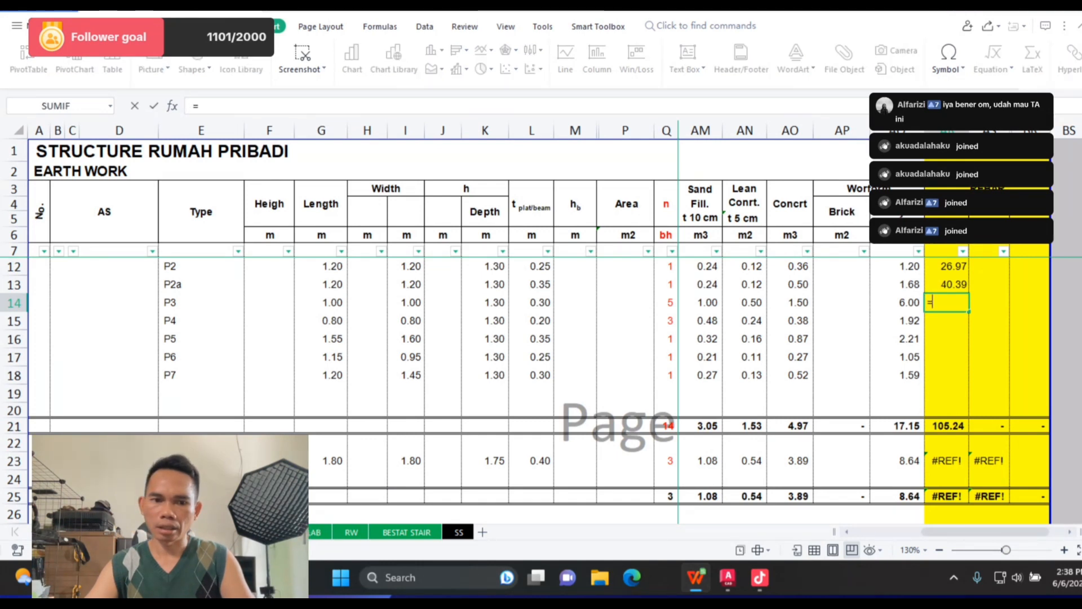
key("ctrl+Page_Down")
scroll(451, 338, "down", 5)
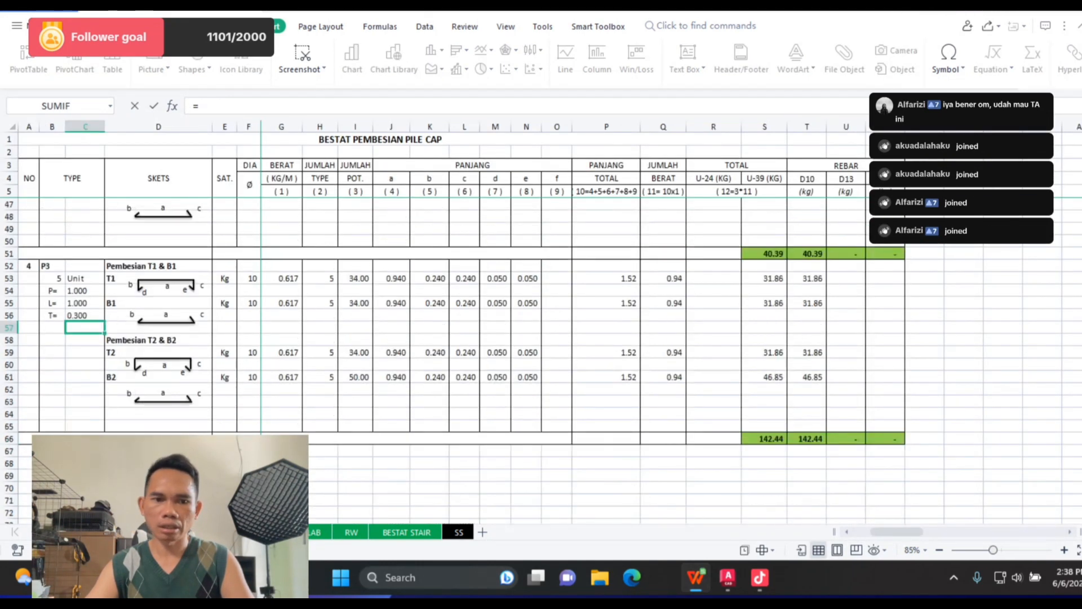
left_click(807, 438)
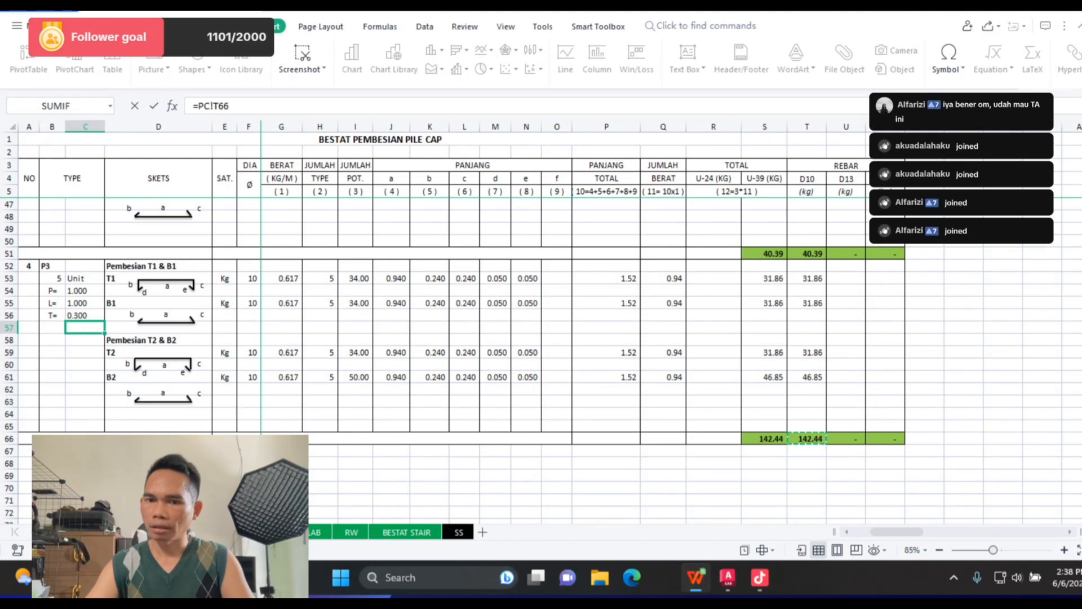
key("Return")
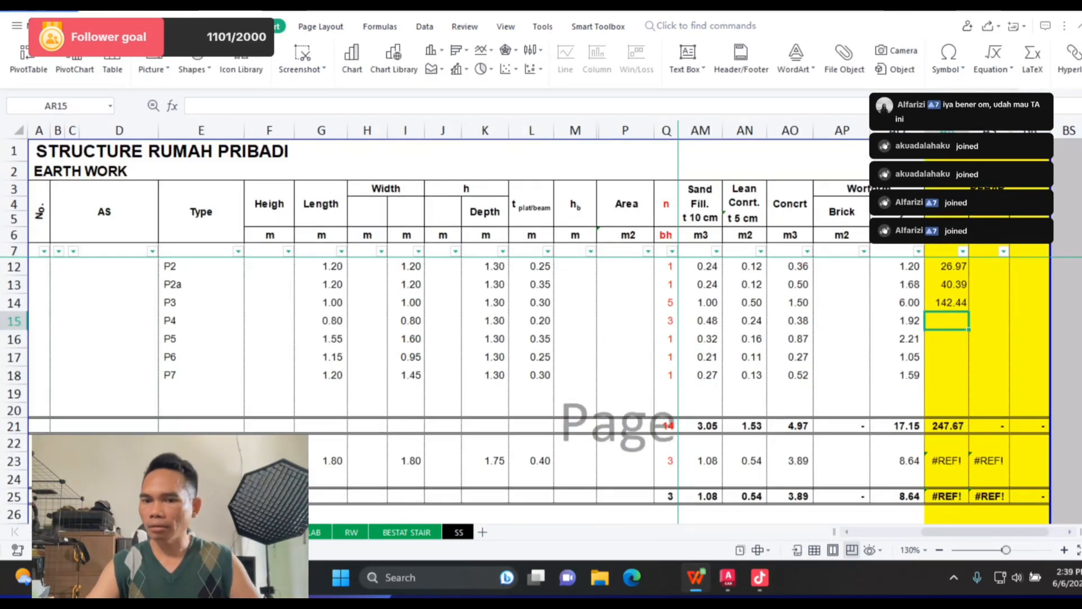
Step: Switch to the AutoCAD structure drawing and examine the bar diameters and spacings in the P3 foundation detail
key("alt+Tab")
scroll(422, 302, "down", 3)
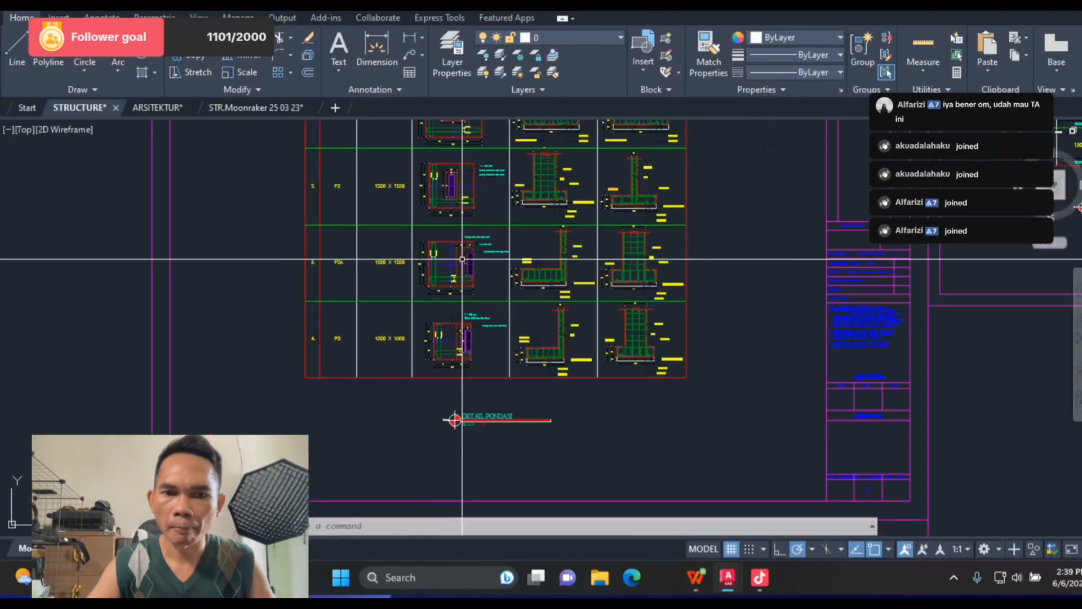
scroll(454, 415, "up", 3)
scroll(376, 338, "down", 2)
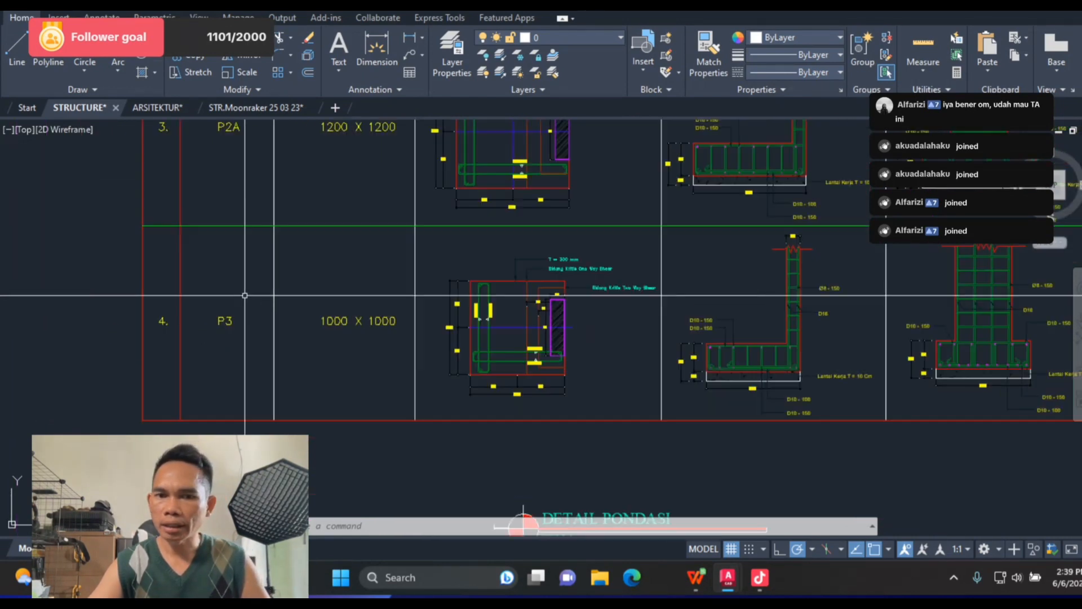
scroll(451, 316, "up", 4)
scroll(443, 294, "up", 2)
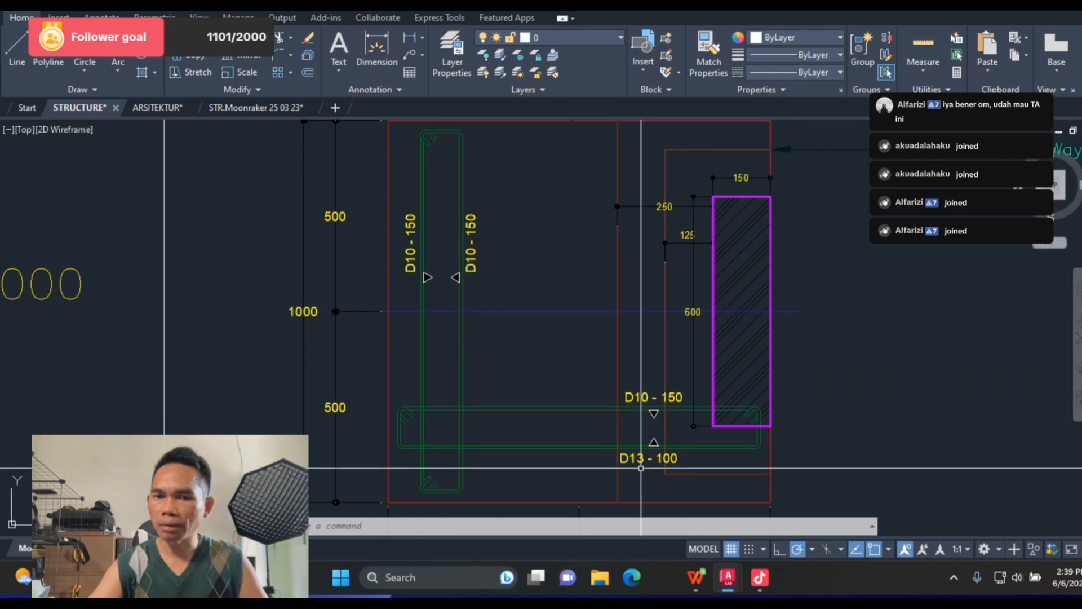
scroll(573, 302, "down", 2)
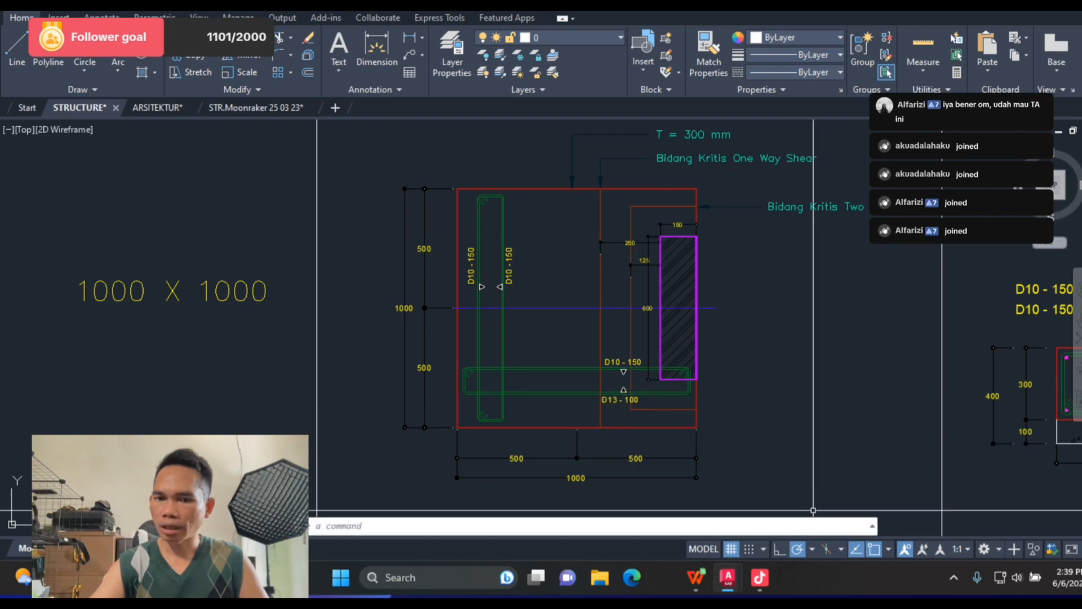
Step: Return to the pile cap rebar sheet and set the P3 B2 bar diameter in F61 to 13
key("alt+Tab")
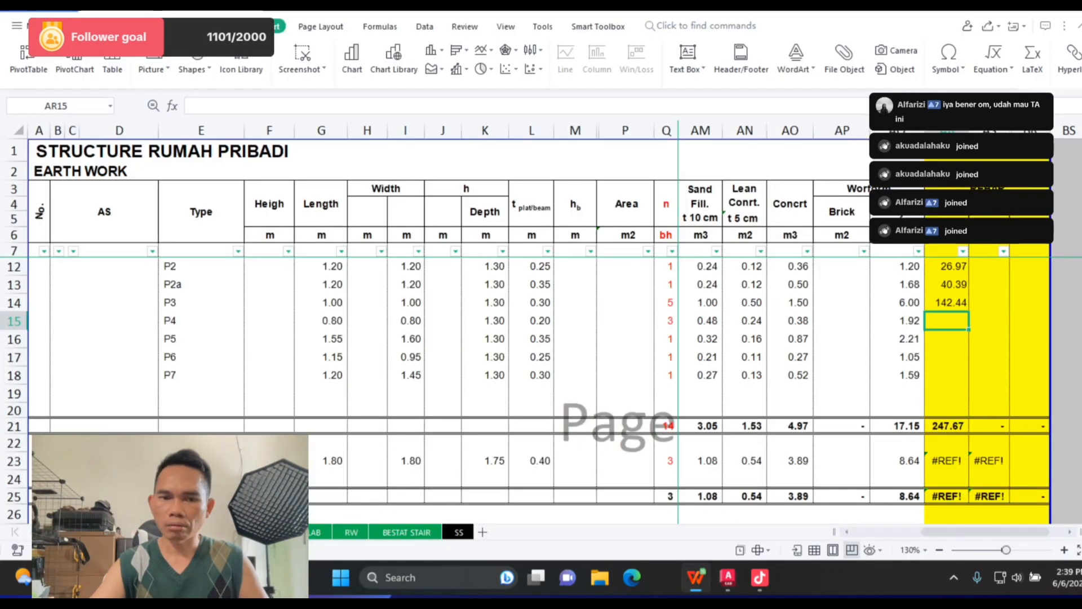
key("ctrl+Page_Down")
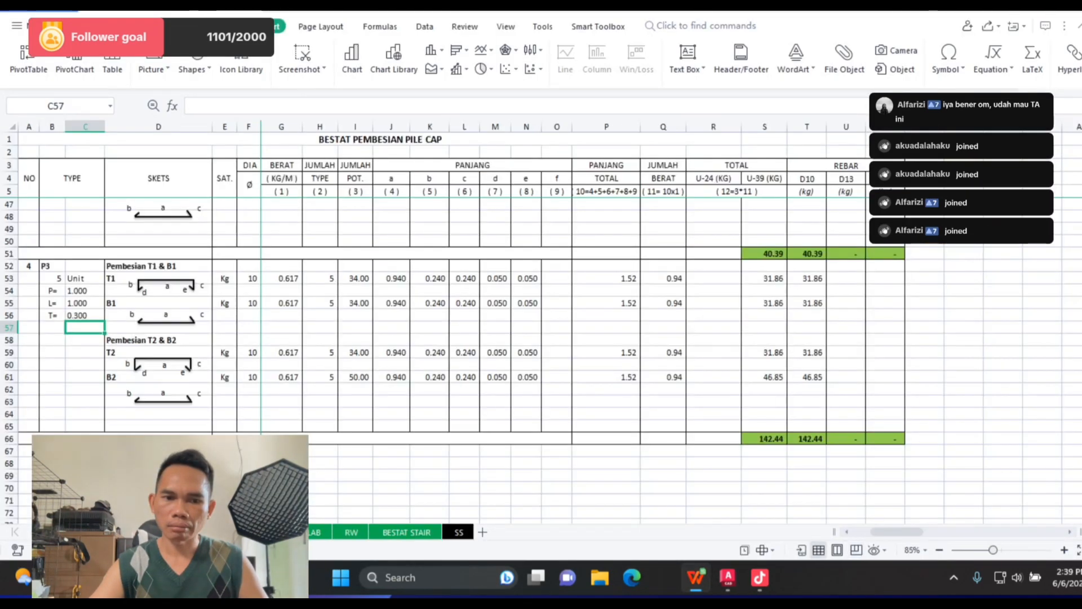
left_click(249, 377)
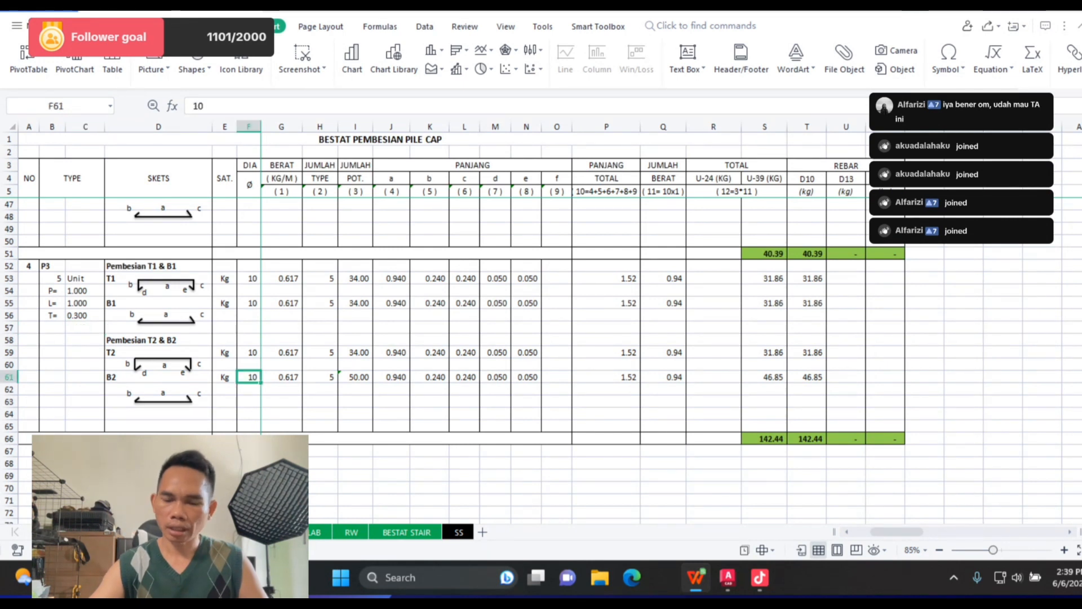
type("13")
key("Return")
key("Up")
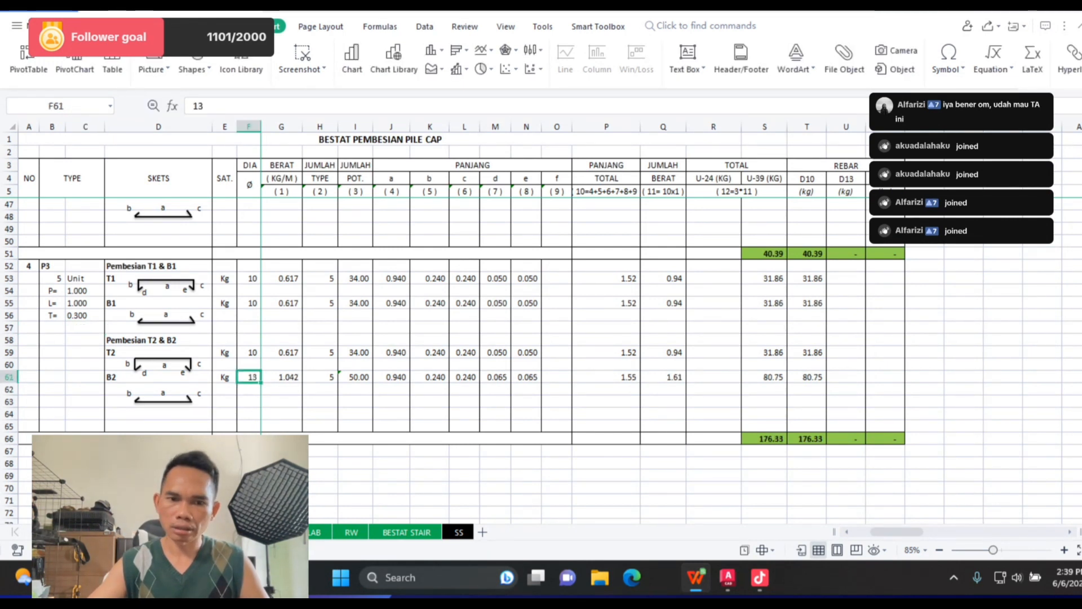
Step: Review the spacing used in the P3 T1 and B1 bar count formulas in I53 and I55
key("Right")
key("Right")
key("Up")
key("Up")
key("Up")
key("Up")
key("Up")
key("Up")
key("Up")
key("Up")
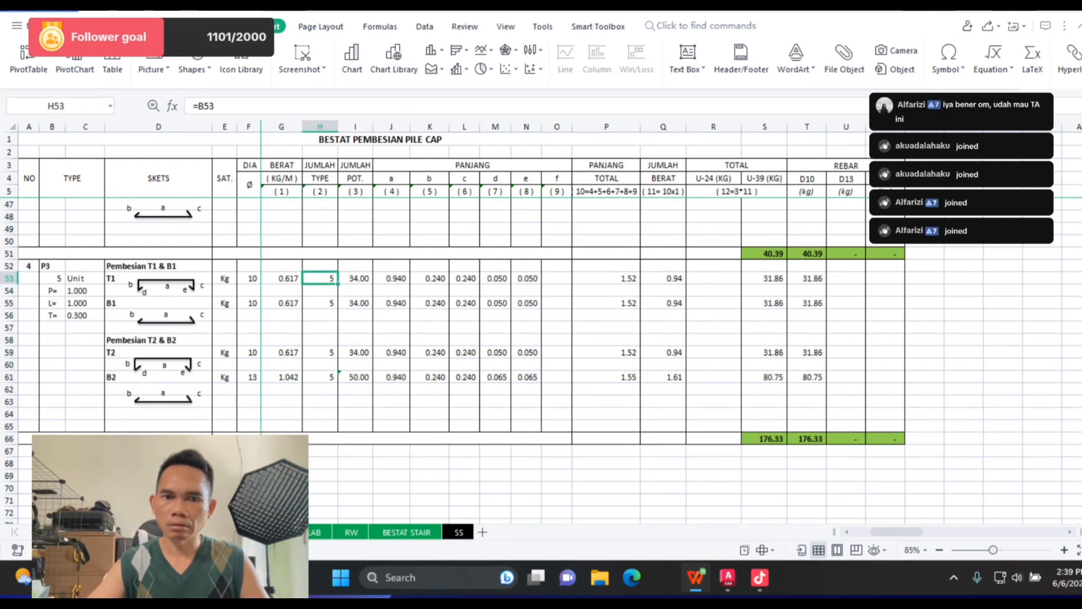
key("Right")
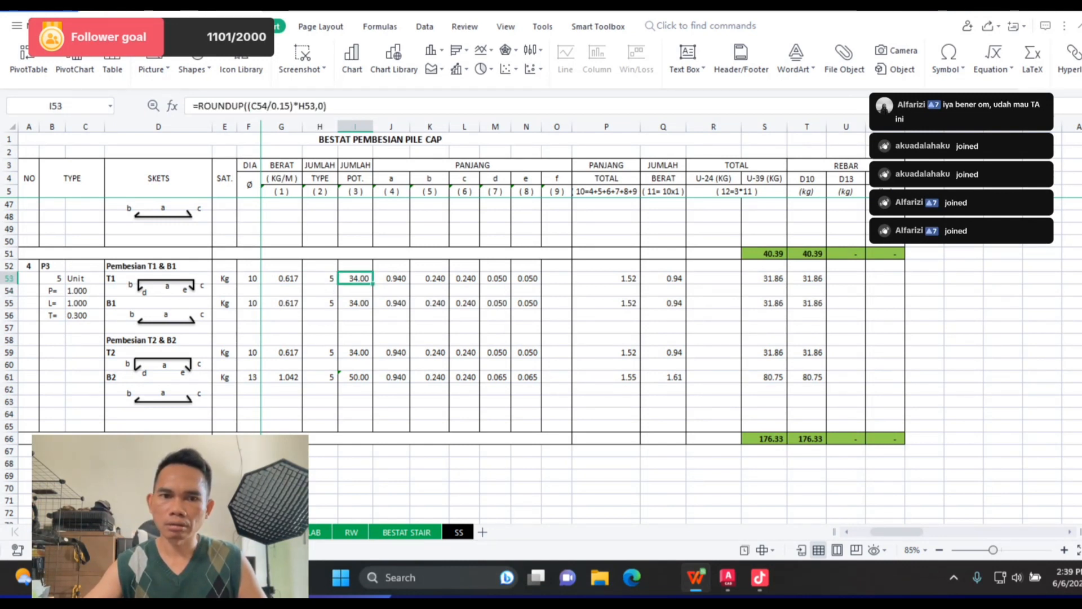
key("Down")
key("Down")
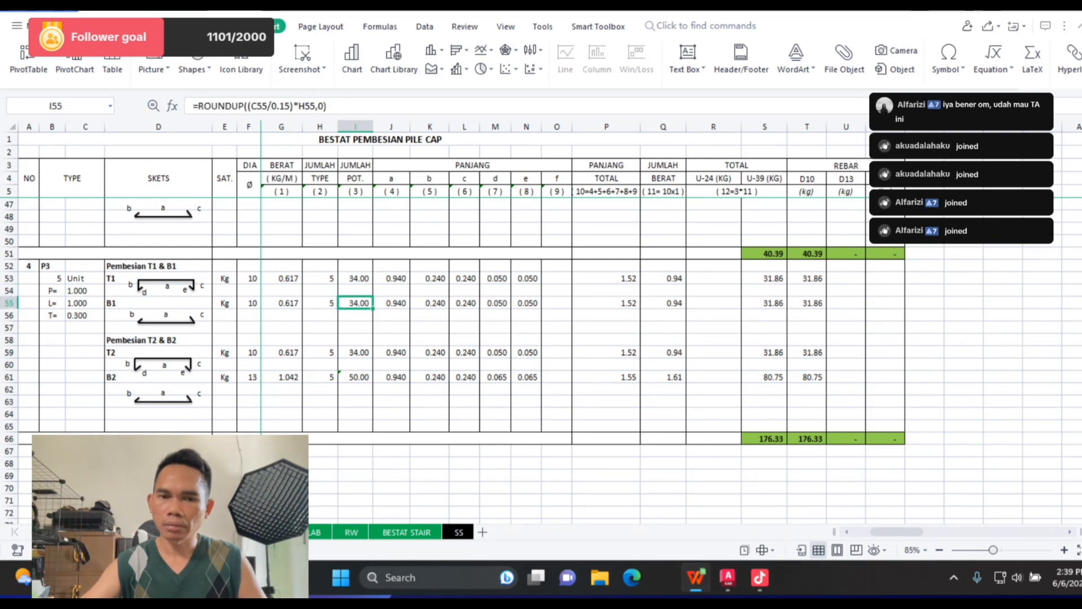
Step: Recheck the bar spacings in AutoCAD's P3 foundation detail and return to the rebar schedule
key("alt+Tab")
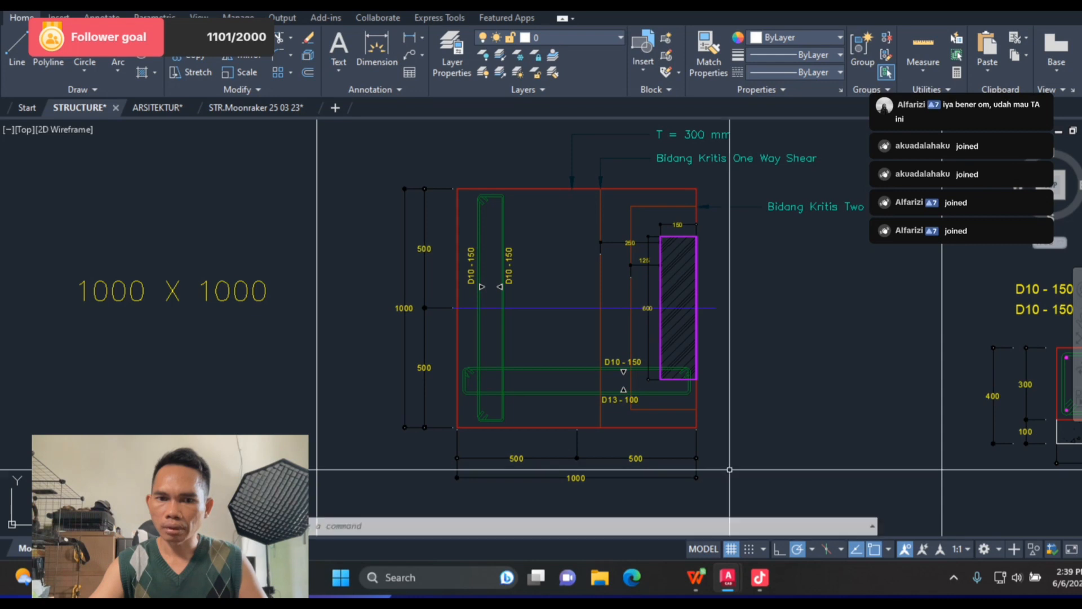
scroll(559, 273, "up", 4)
scroll(347, 215, "down", 2)
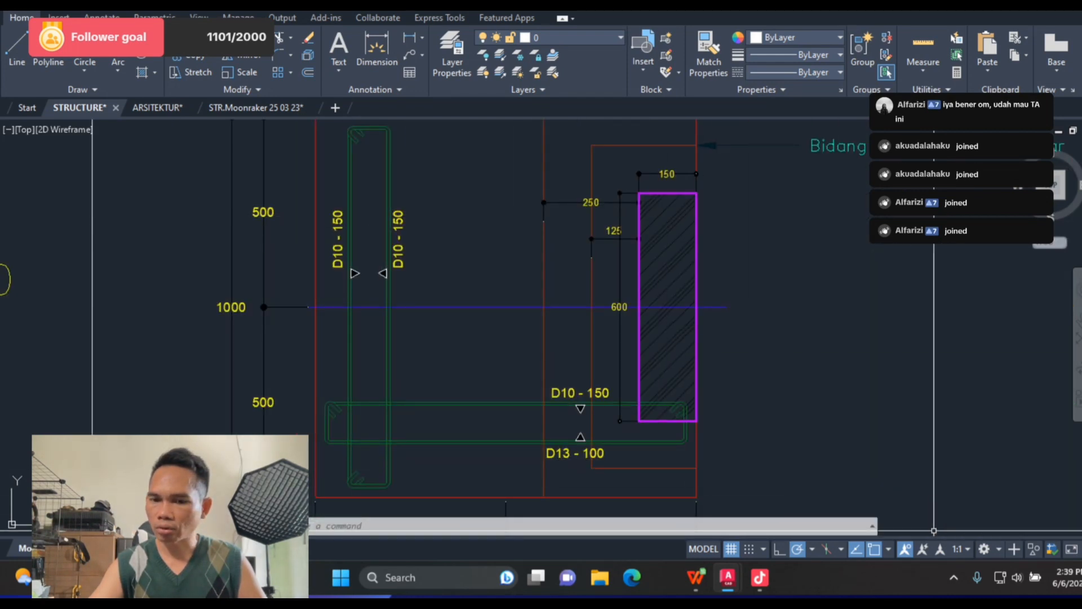
key("alt+Tab")
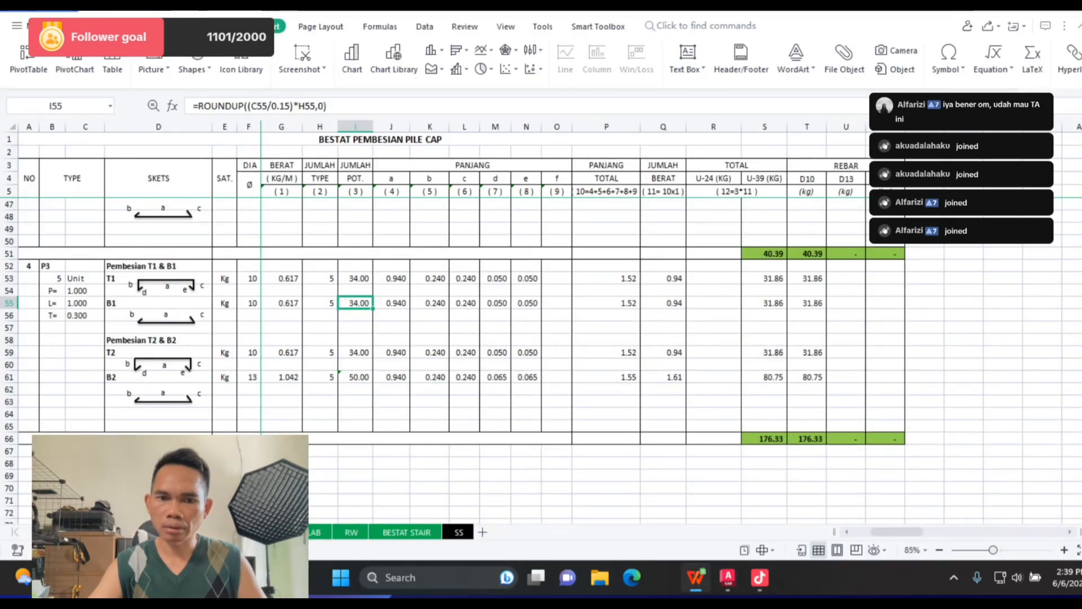
Step: Review the P3 B2 bar count and length formulas in I61 and L61 and the D10 total formula in T66
left_click(356, 377)
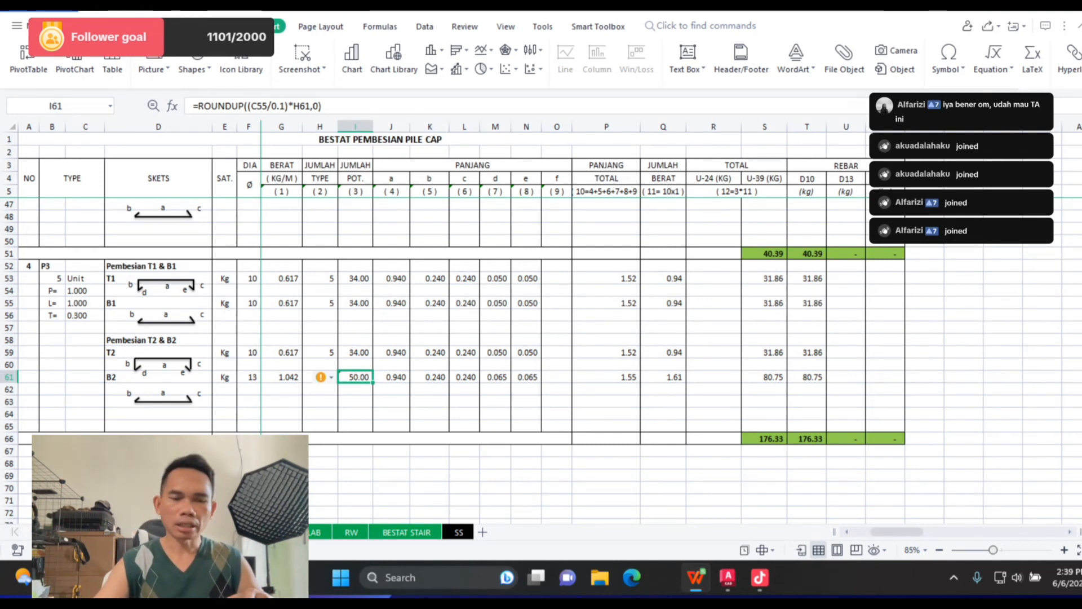
left_click(464, 377)
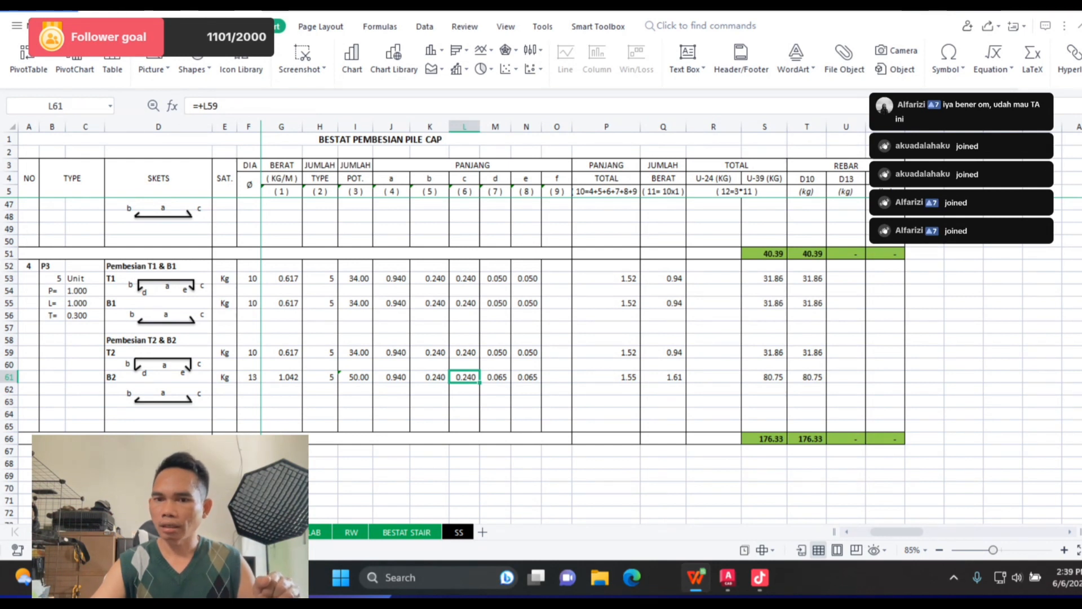
left_click(807, 439)
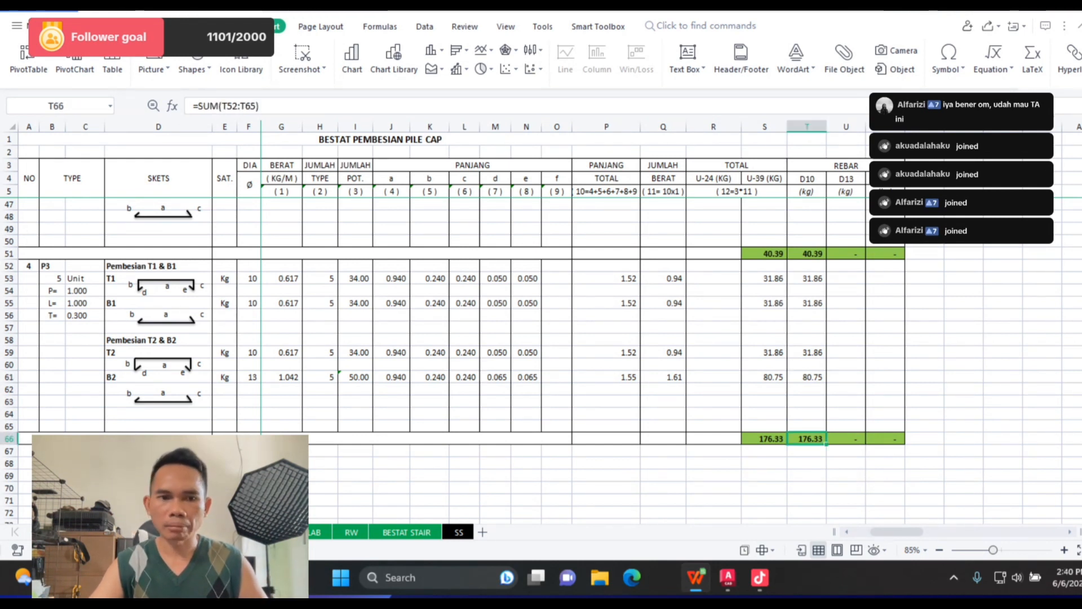
Step: Duplicate the P3 schedule block in rows 52 to 66 directly below itself, starting at row 67
scroll(541, 361, "down", 1)
scroll(451, 338, "up", 2)
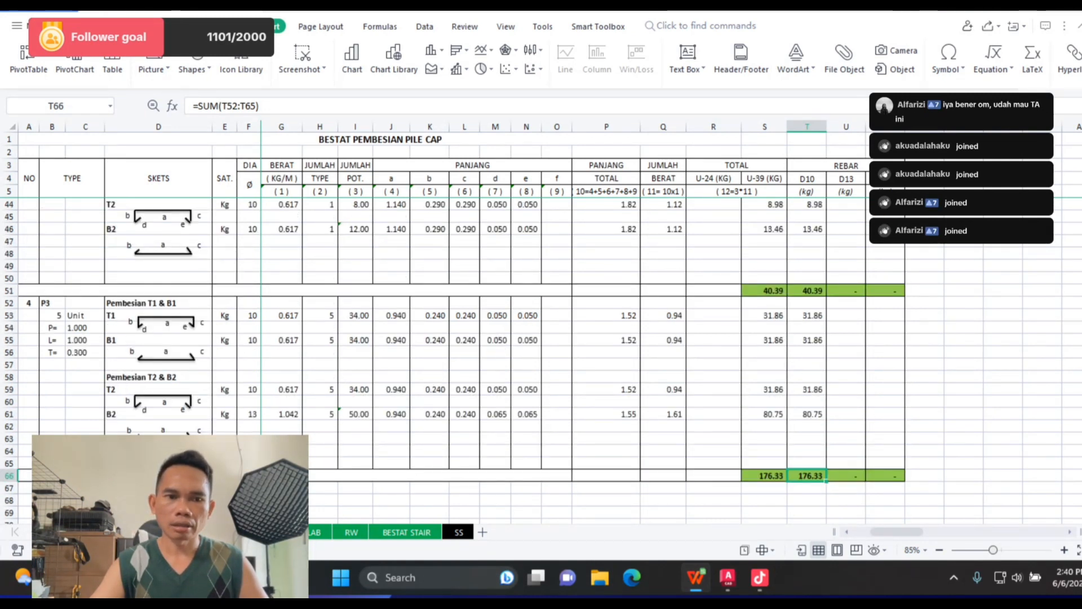
left_click_drag(9, 303, 10, 478)
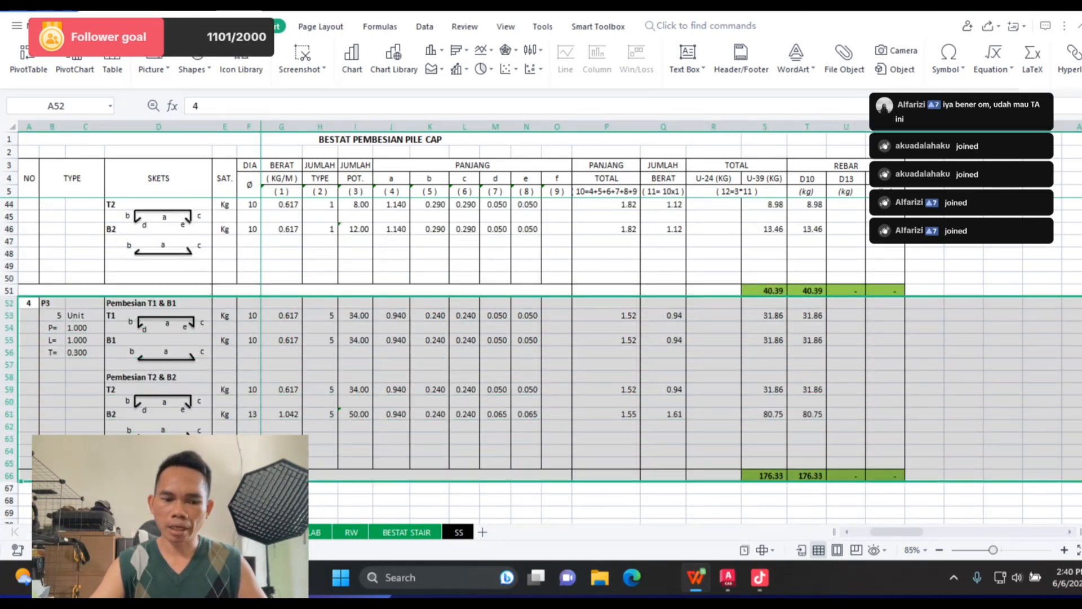
key("ctrl+c")
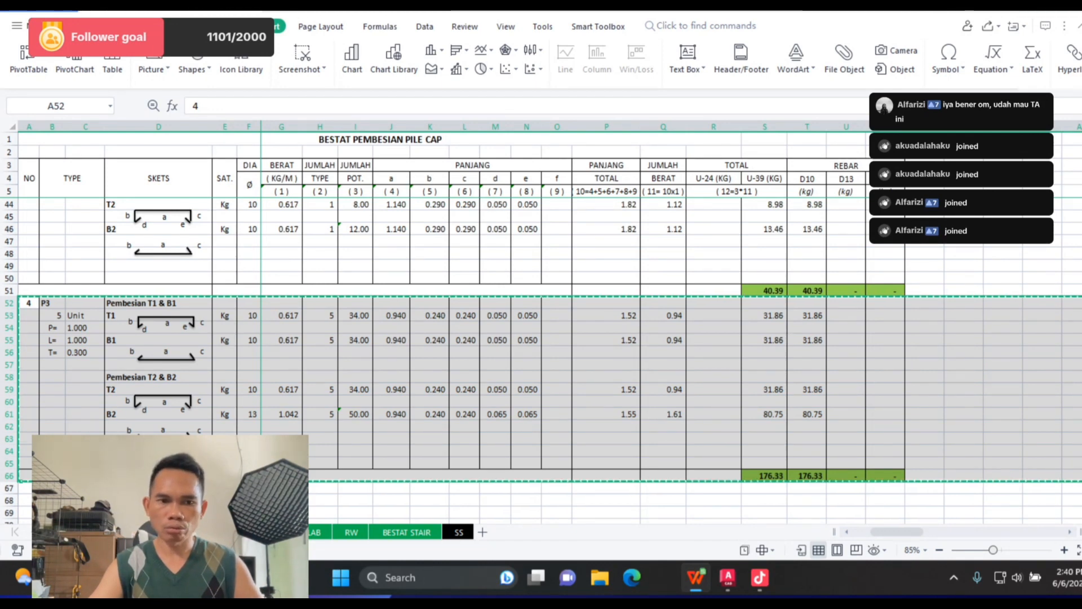
scroll(541, 310, "down", 4)
left_click(9, 339)
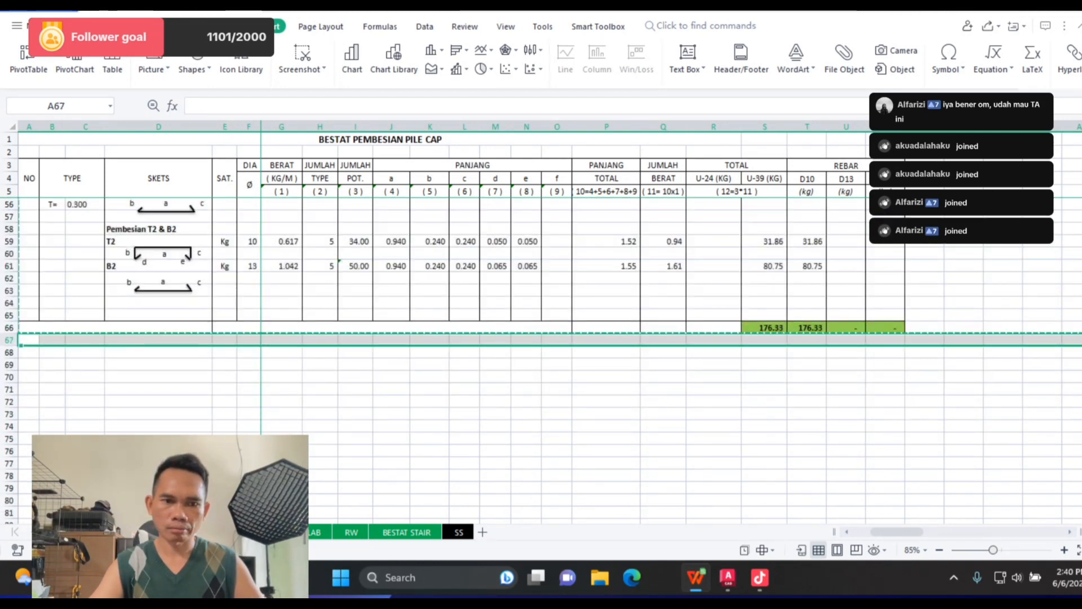
key("ctrl+v")
Step: Number the copied block 5 in A67 and name its type P4 in B67
left_click(28, 339)
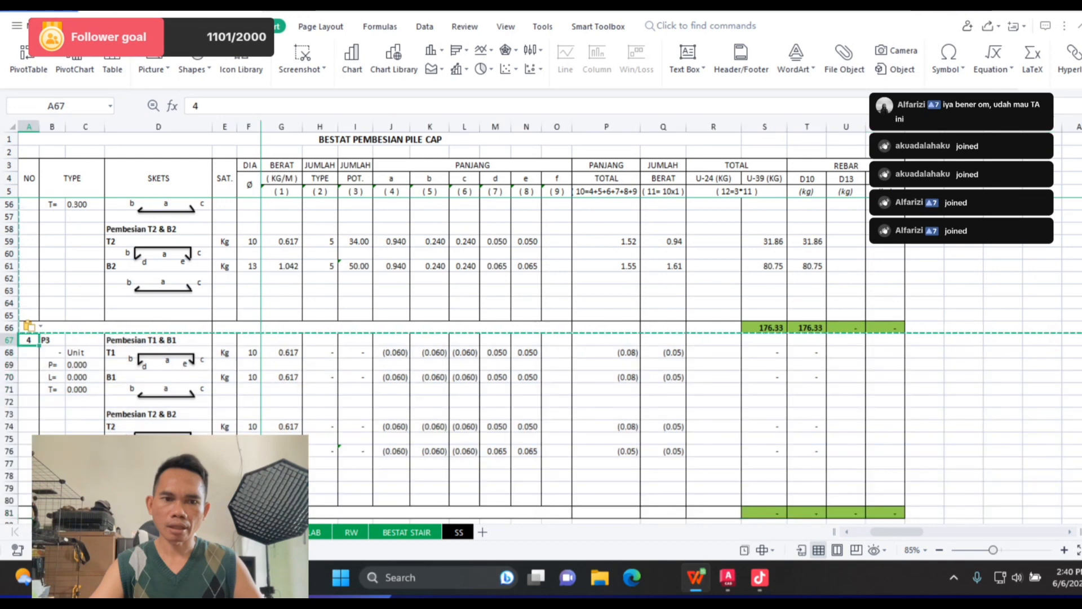
type("5")
key("Return")
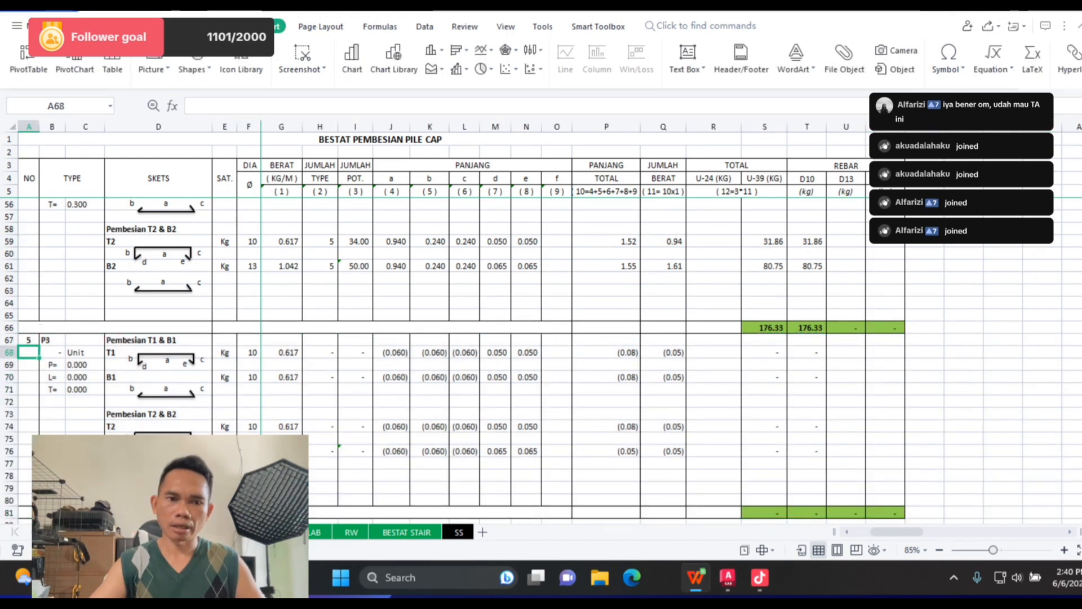
key("Up")
key("Right")
scroll(541, 361, "up", 6)
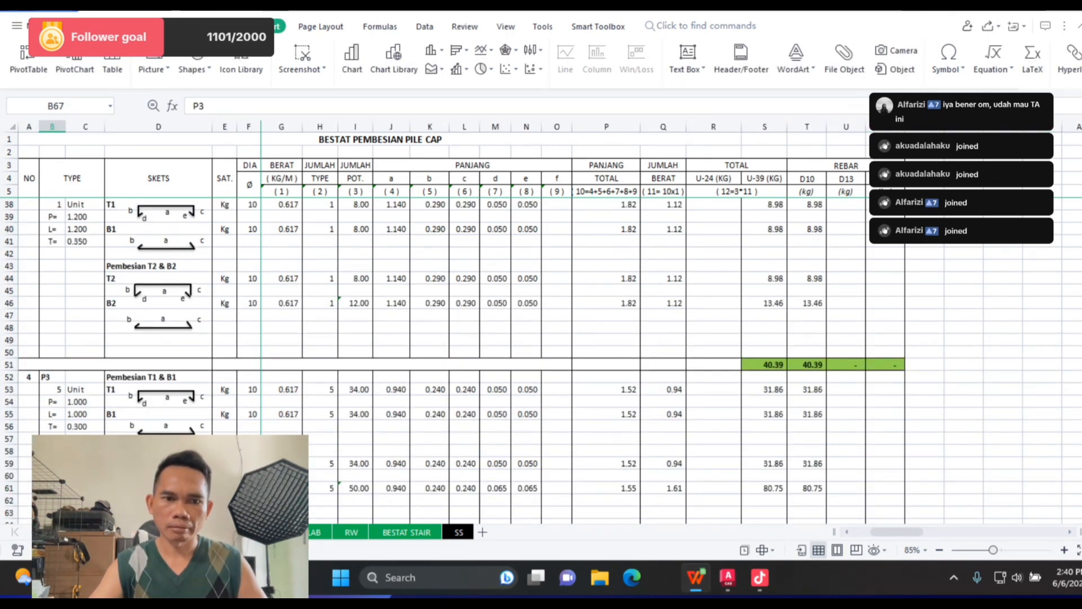
scroll(541, 361, "up", 2)
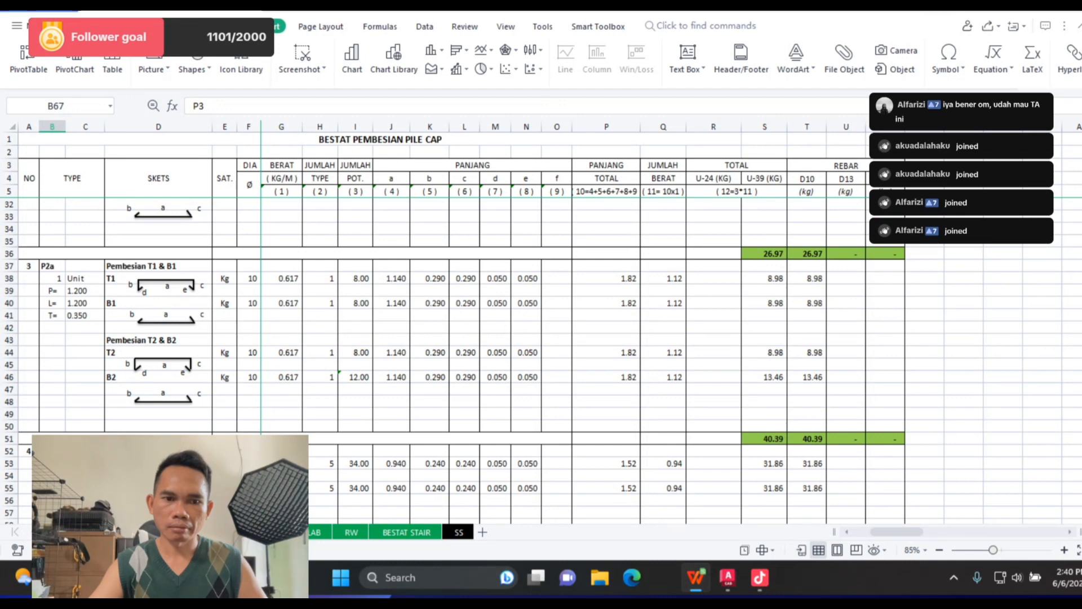
scroll(541, 360, "down", 2)
scroll(541, 361, "down", 3)
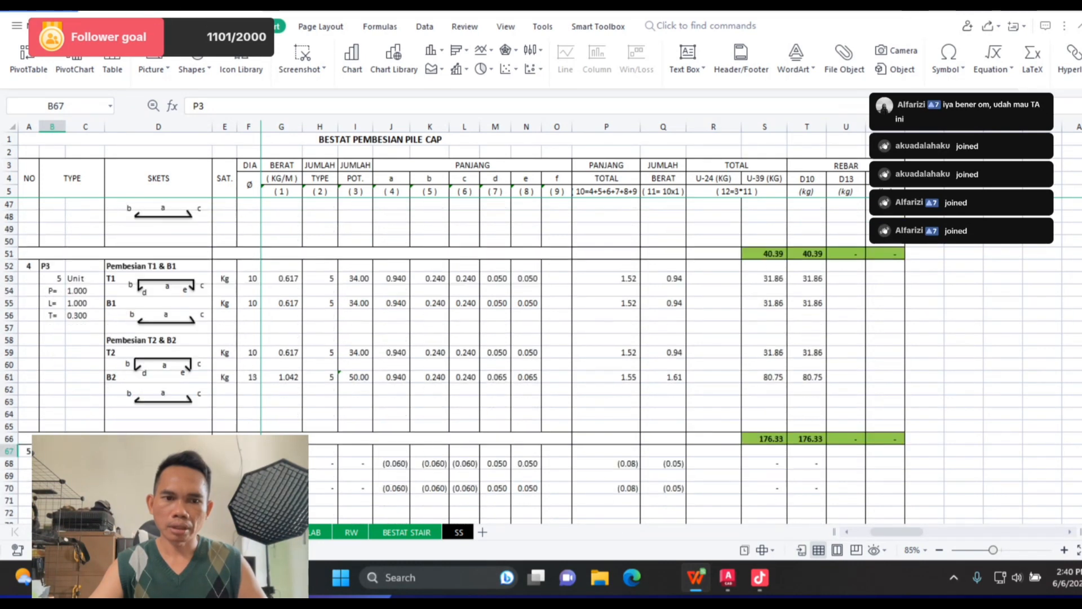
scroll(541, 361, "down", 4)
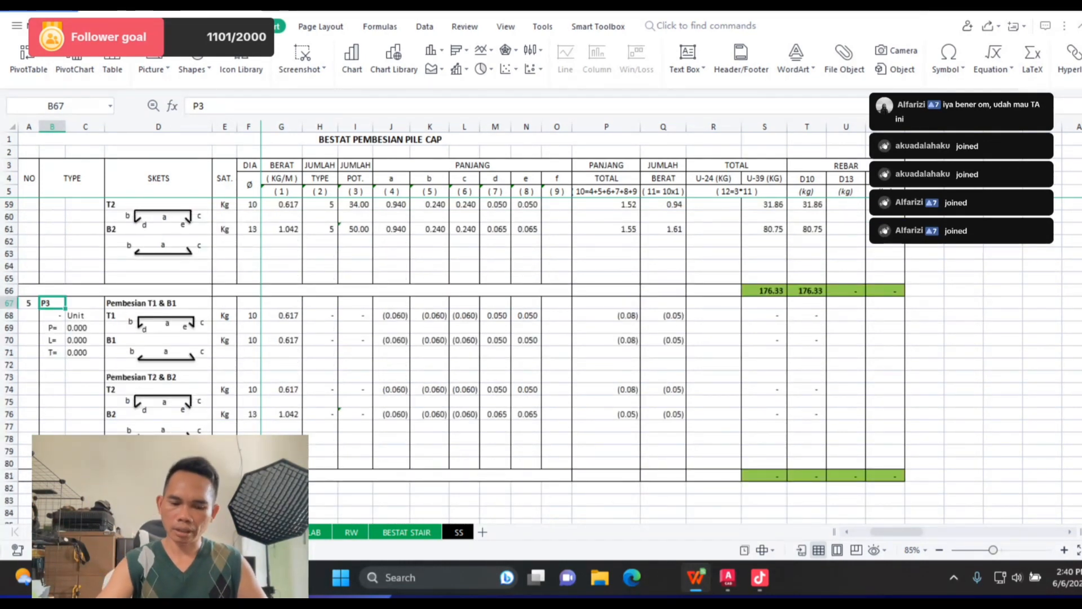
type("P4")
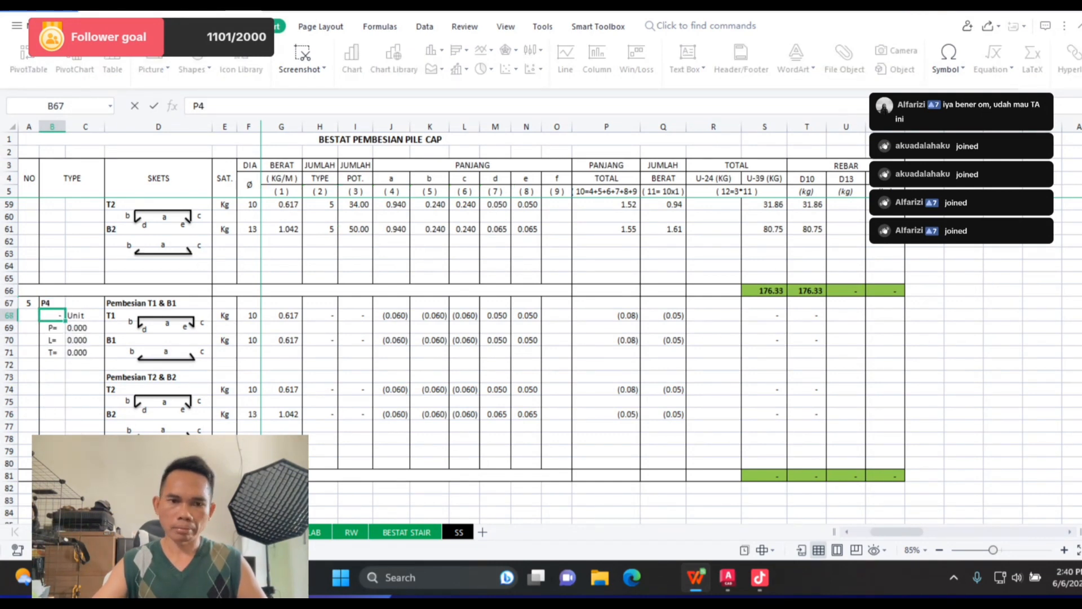
key("Return")
Step: Link P4's unit count in B68 to FOUNDATION Q15 and its length P in C69 to FOUNDATION G15
type("=")
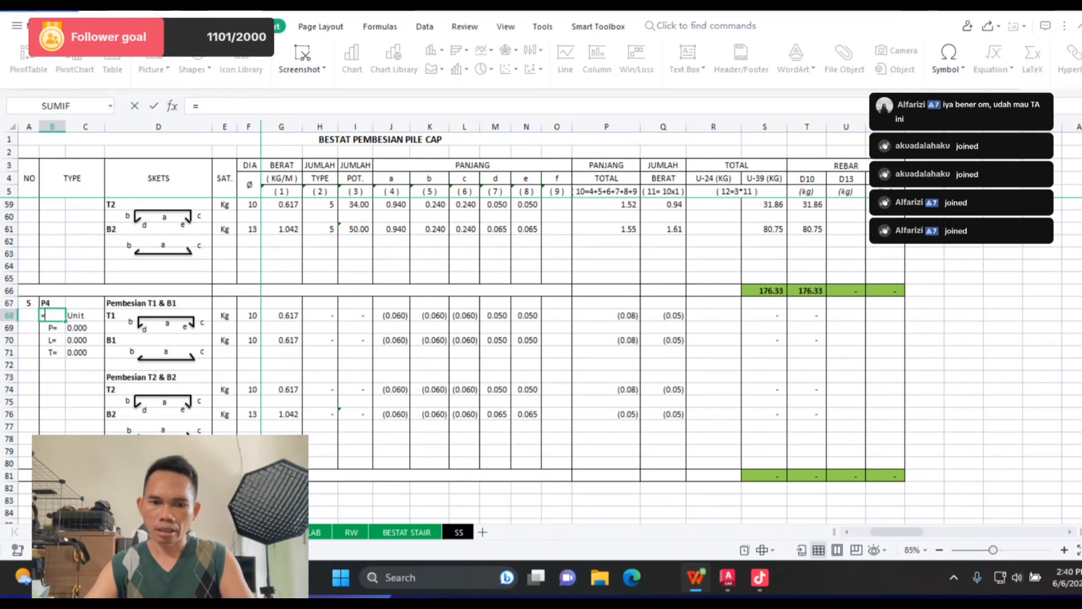
key("ctrl+Page_Up")
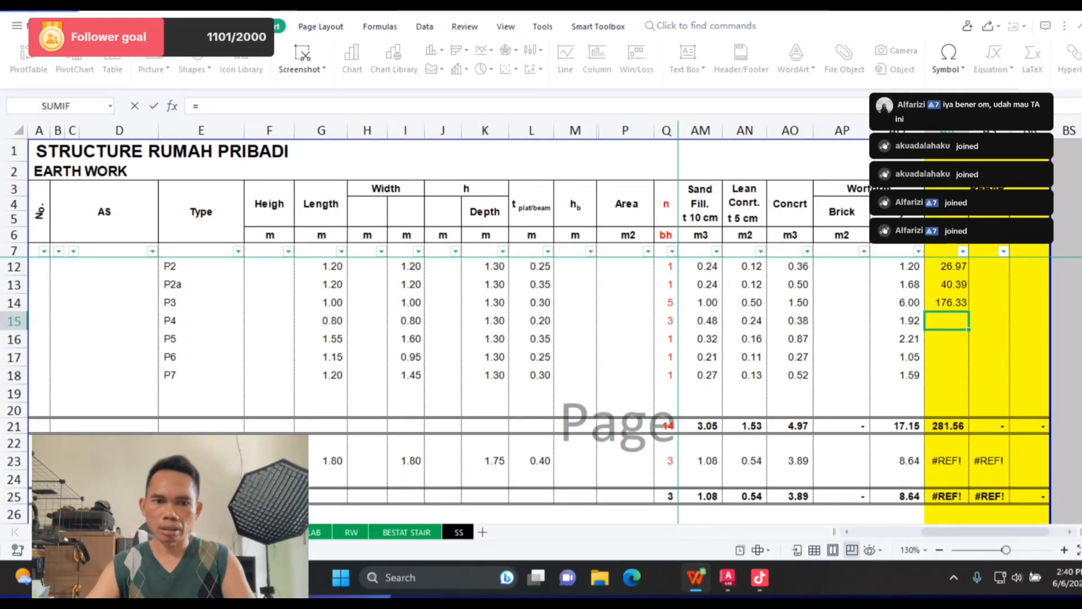
left_click(666, 320)
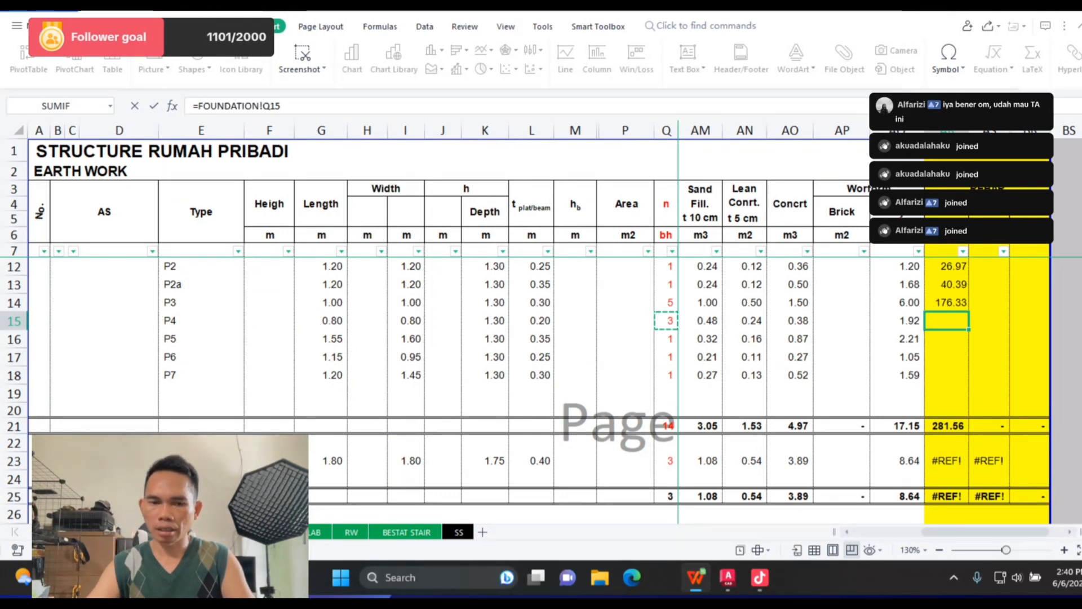
key("Return")
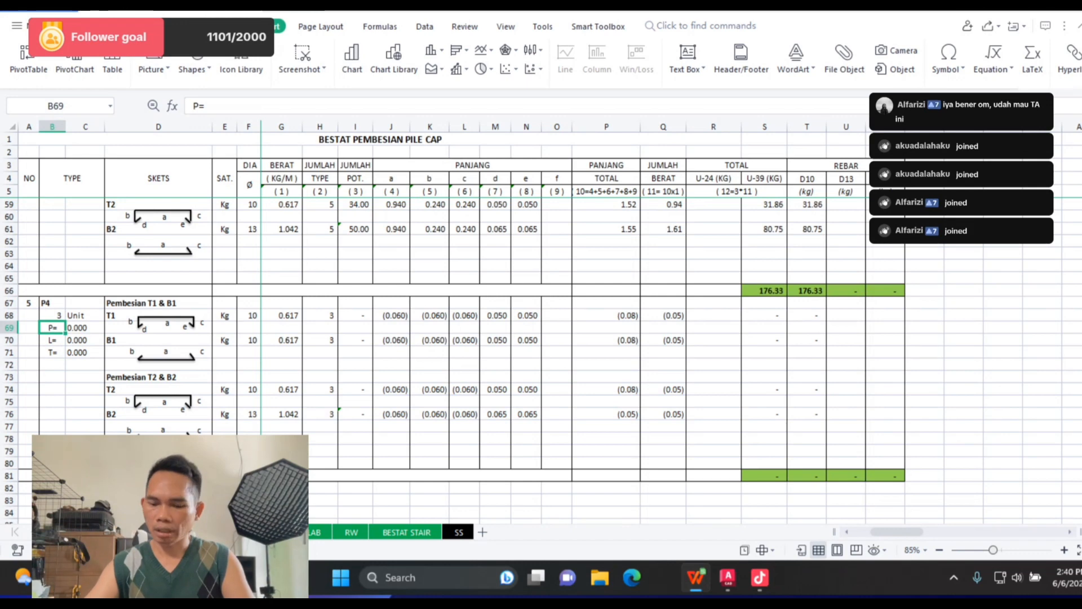
key("Right")
type("=")
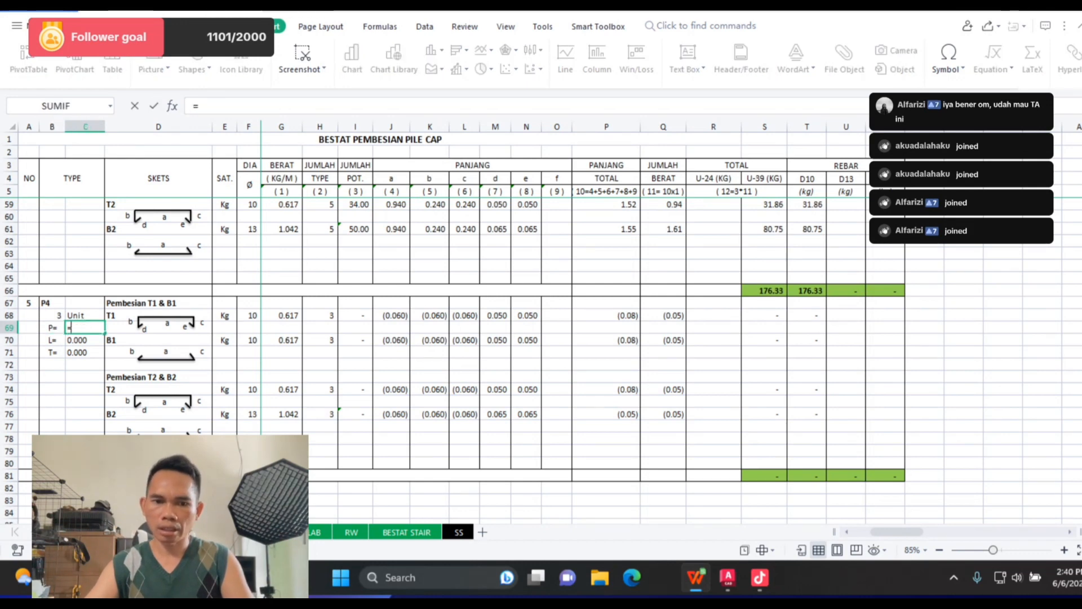
key("ctrl+Page_Up")
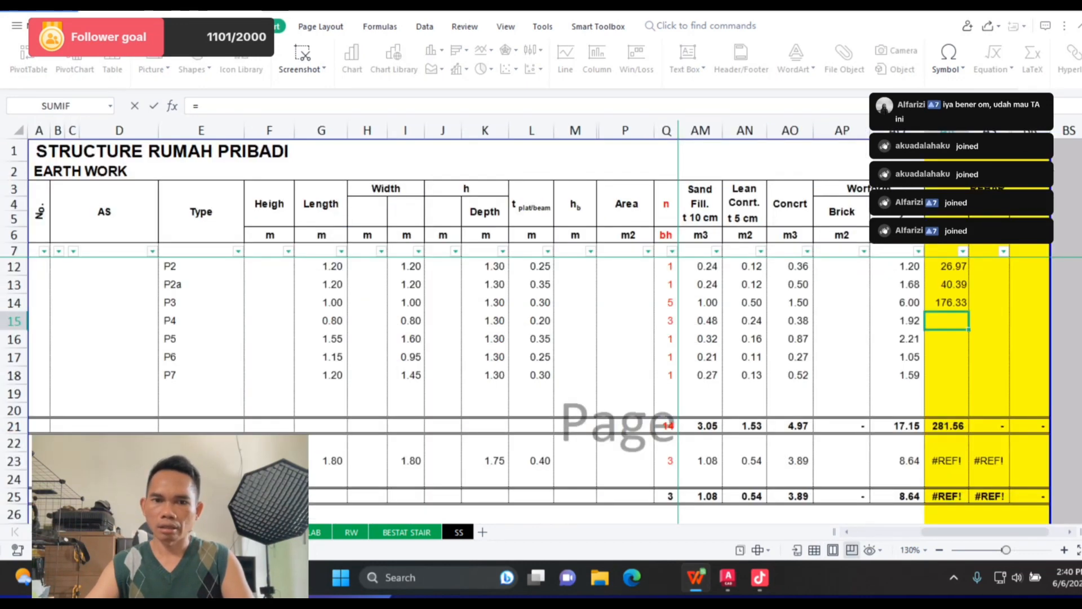
left_click(321, 320)
key("Return")
key("Down")
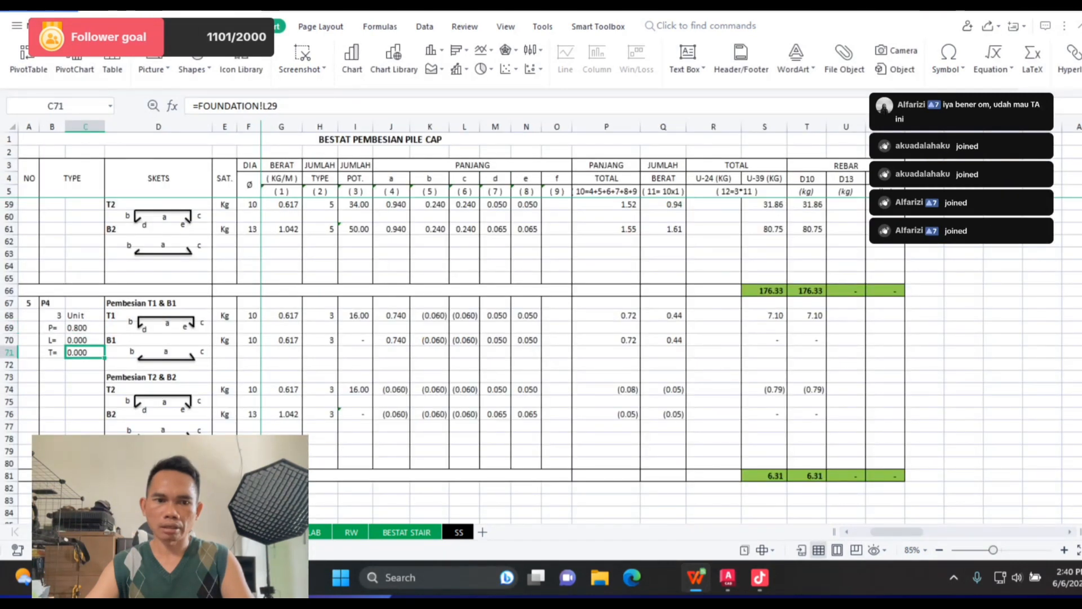
Step: Link P4's width L in C70 to FOUNDATION I15 and its thickness T in C71 to FOUNDATION L15
key("Up")
type("=")
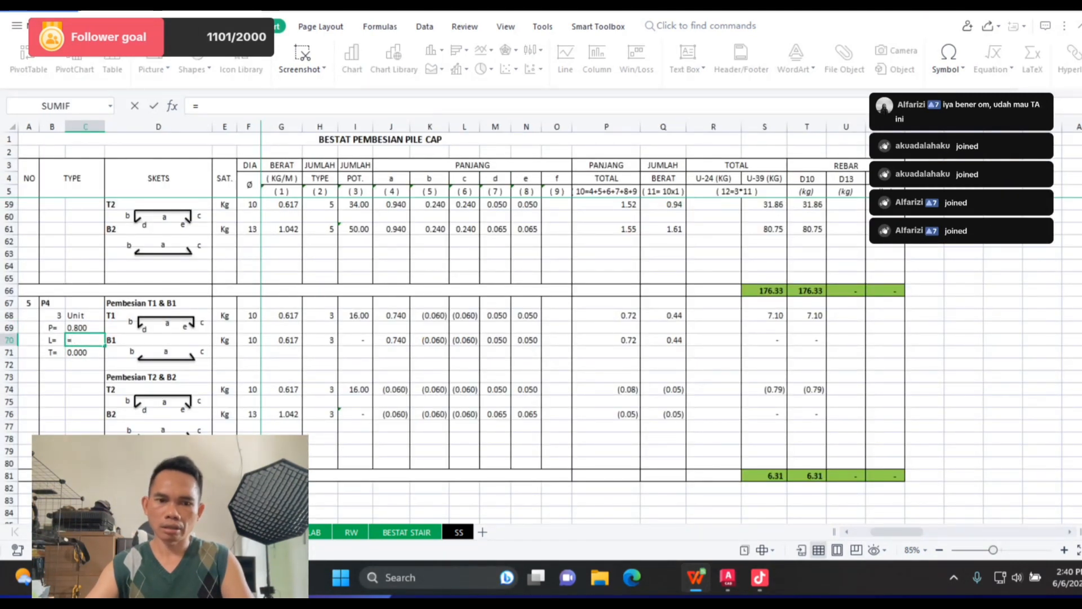
key("ctrl+Page_Up")
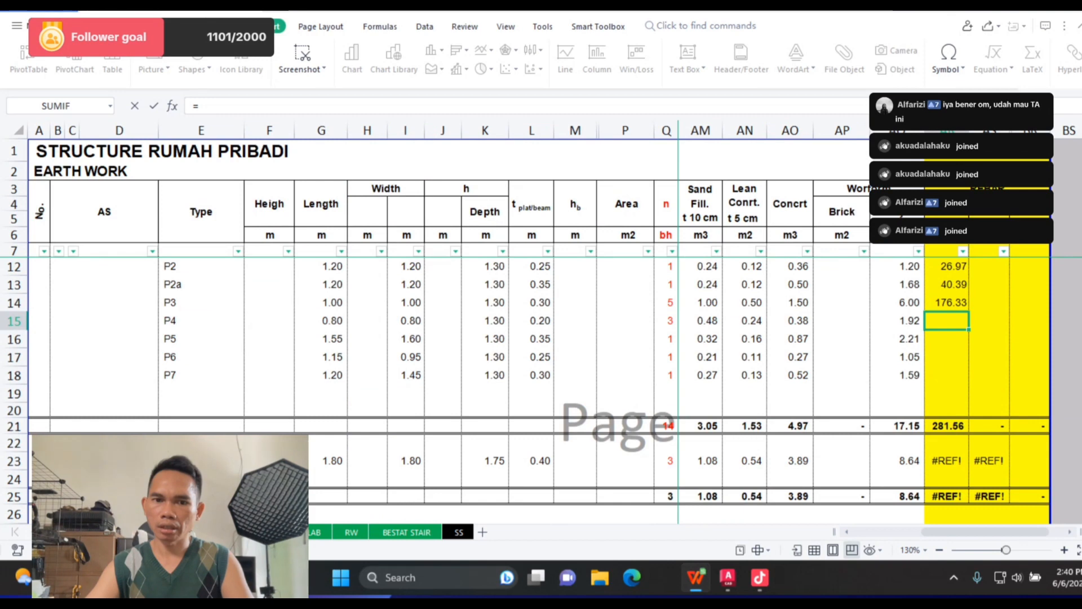
left_click(406, 321)
key("Return")
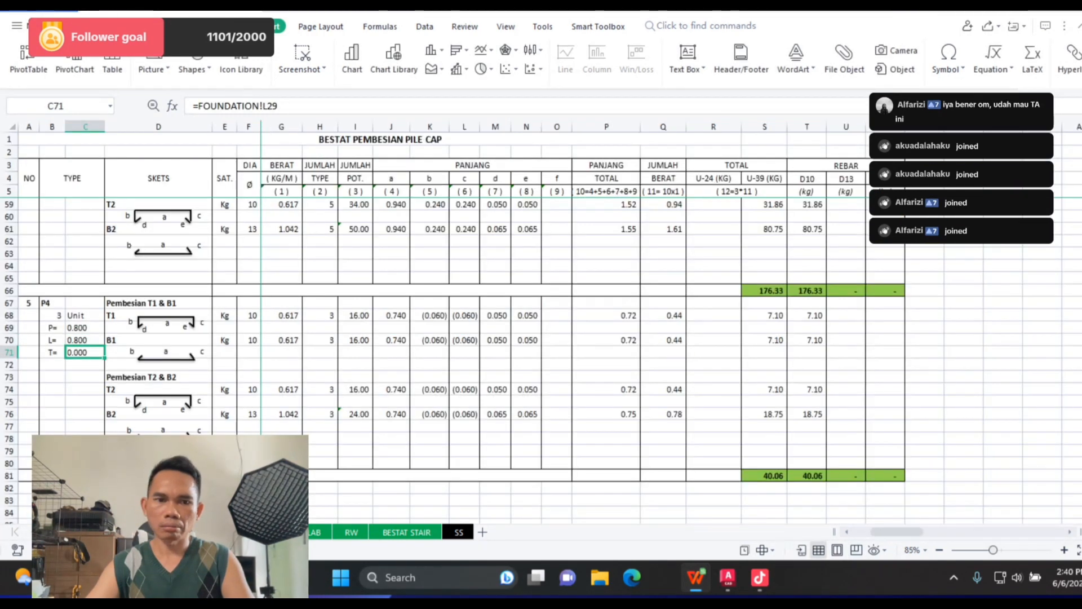
type("=")
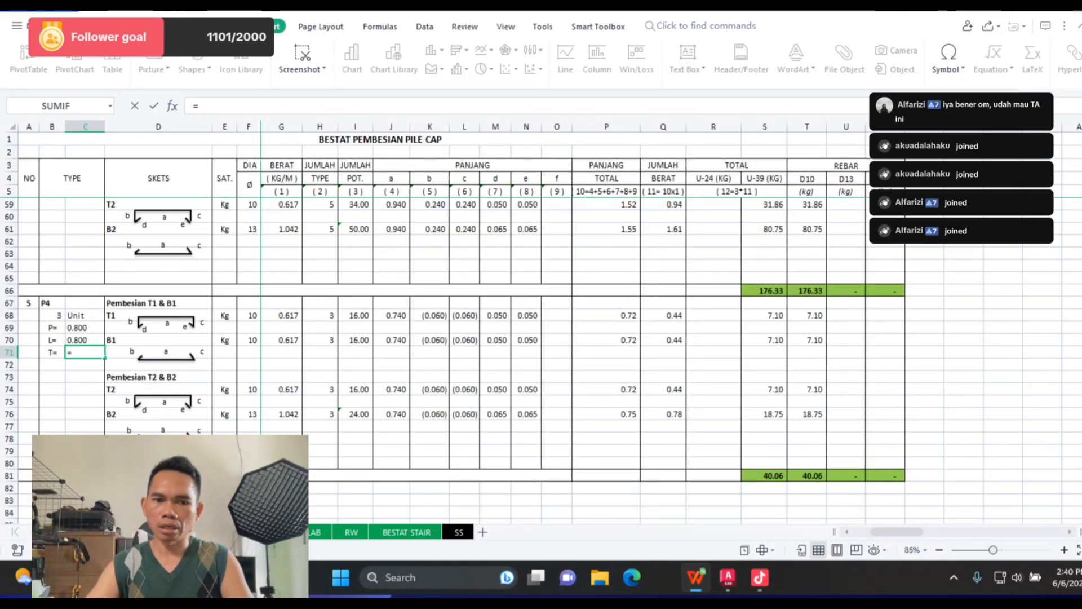
key("ctrl+Page_Up")
left_click(530, 321)
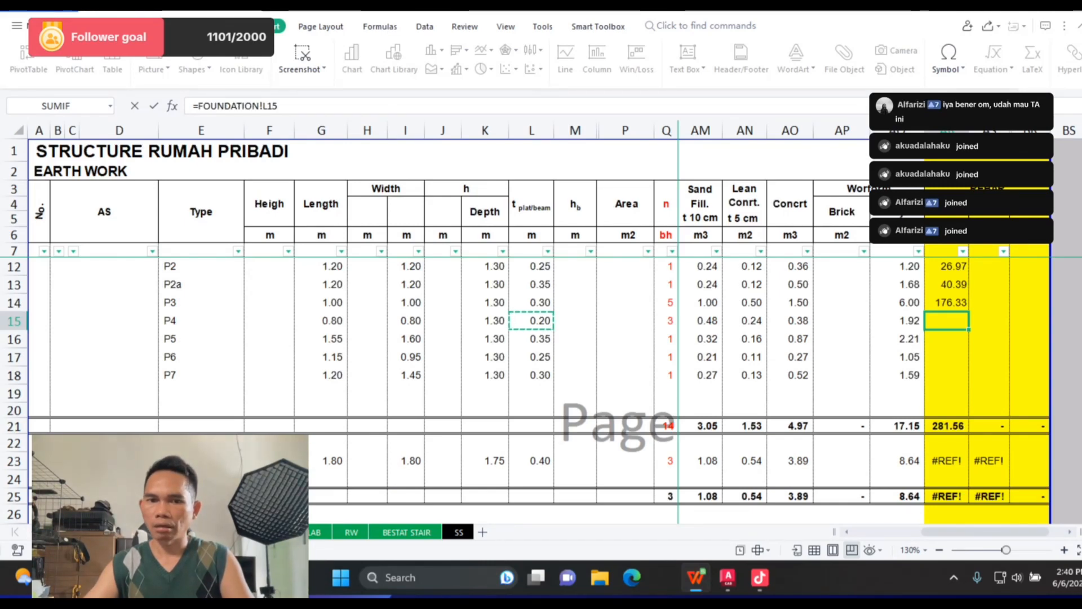
key("Return")
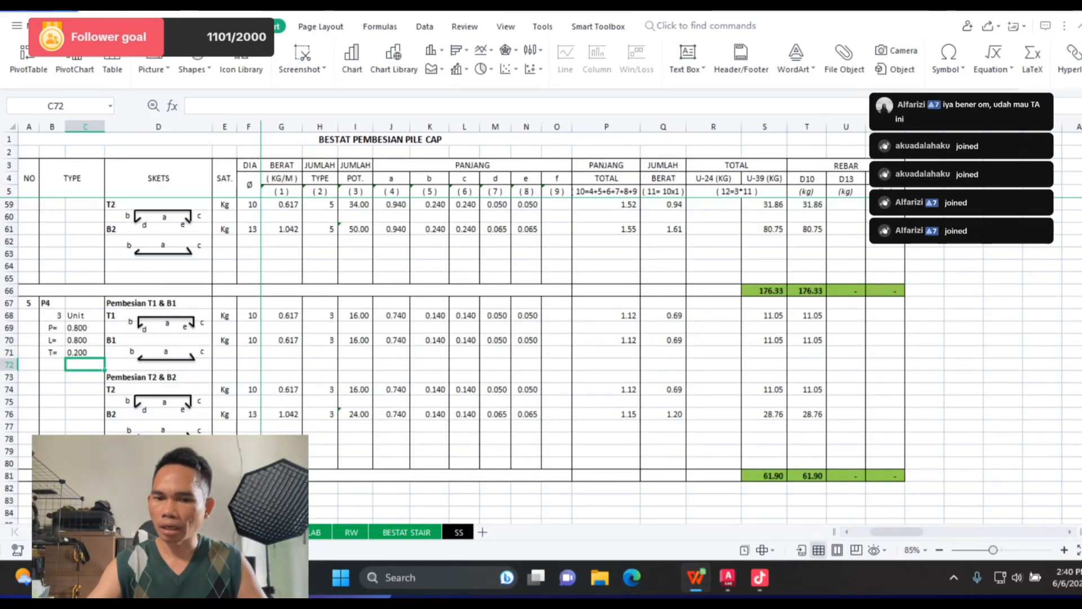
Step: Switch to the AutoCAD structure drawing and examine the bar diameters and spacings in the P4 foundation detail
key("alt+Tab")
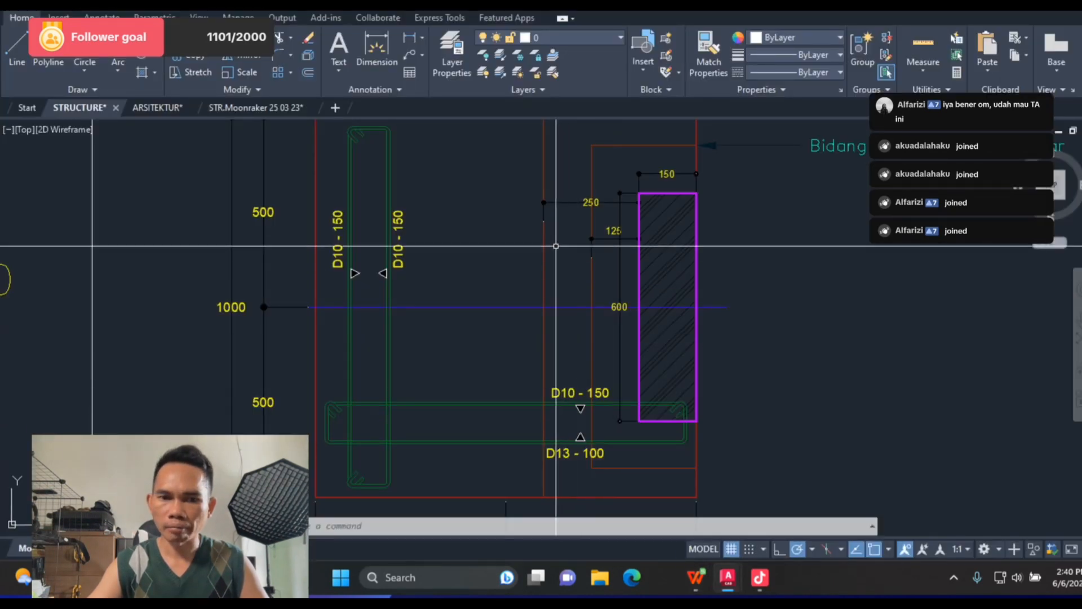
scroll(473, 261, "down", 5)
scroll(474, 362, "up", 3)
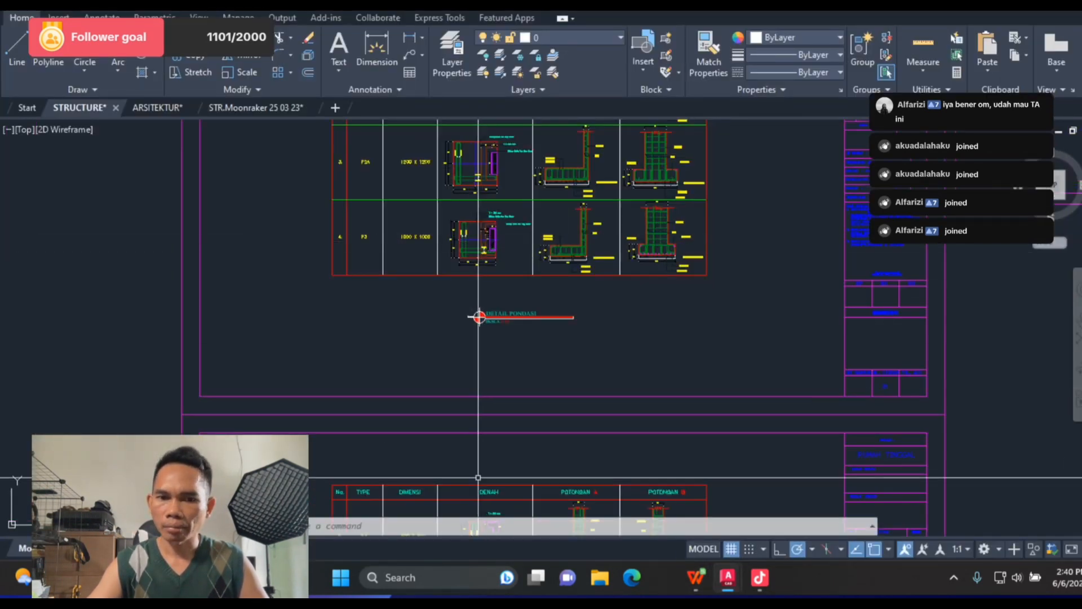
scroll(478, 317, "up", 8)
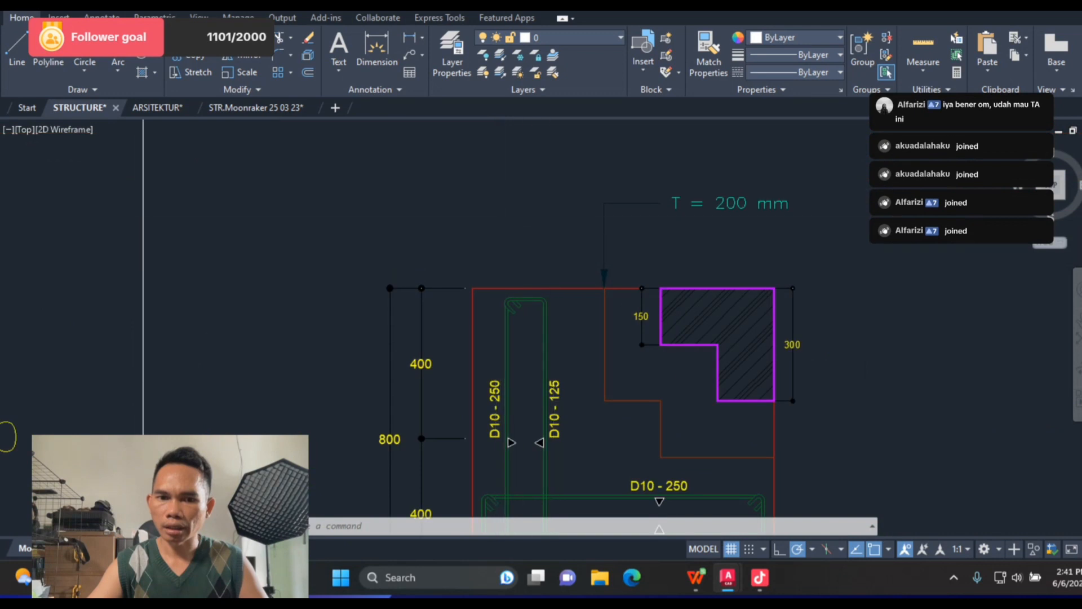
scroll(546, 215, "down", 4)
scroll(521, 270, "up", 4)
left_click_drag(688, 311, 472, 277)
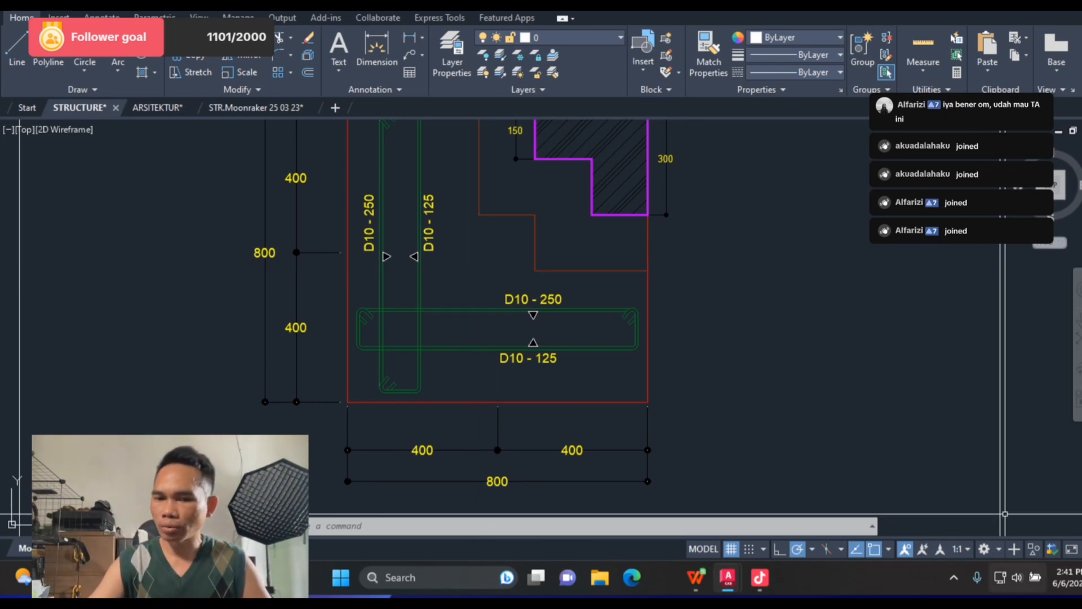
Step: Return to the pile cap rebar sheet and set the P4 B2 bar diameter in F76 to 10
key("alt+Tab")
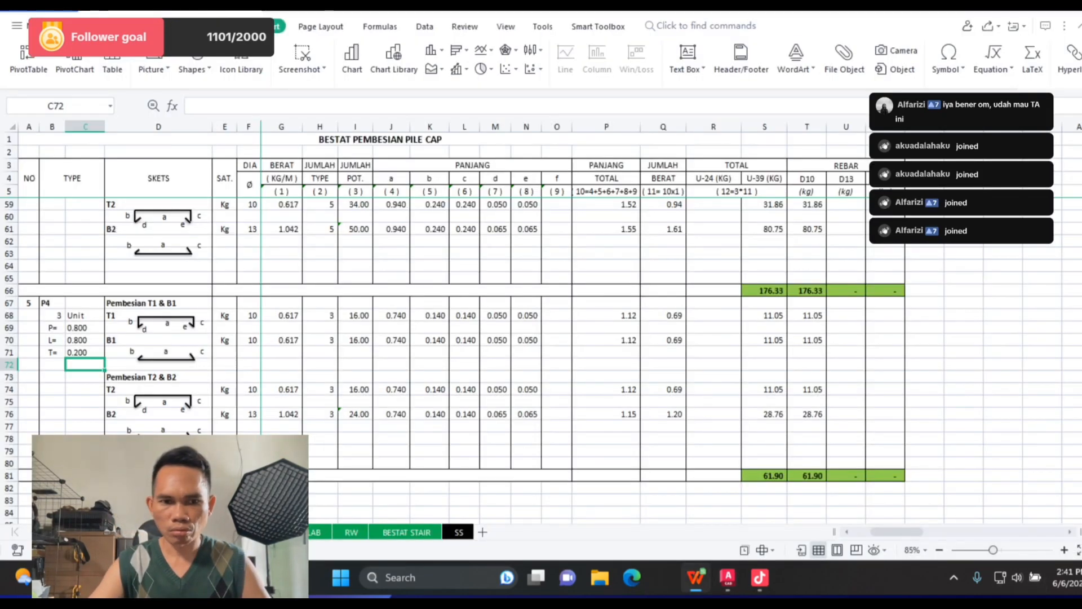
left_click(249, 414)
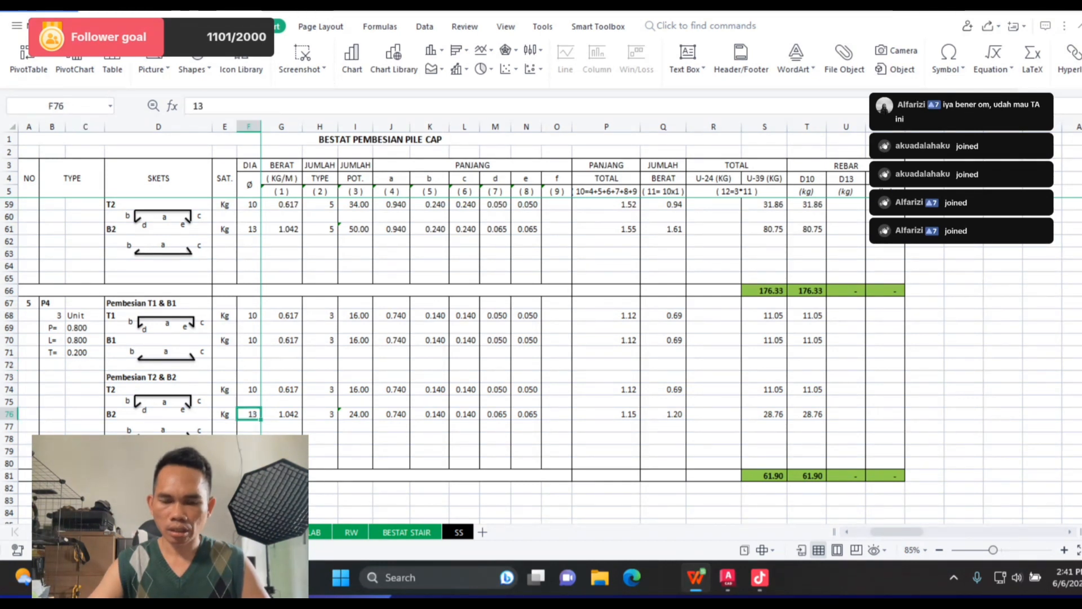
type("10")
key("Tab")
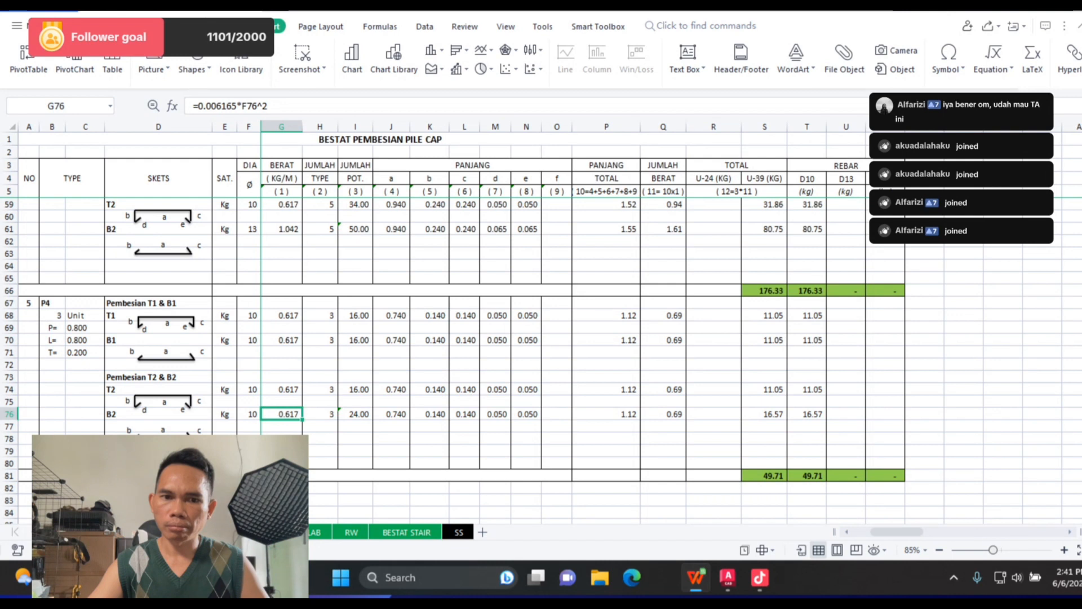
Step: Set the bar spacing to 0.25 in the P4 T1 and B1 bar-count formulas in I68 and I70
left_click(356, 316)
left_click(285, 106)
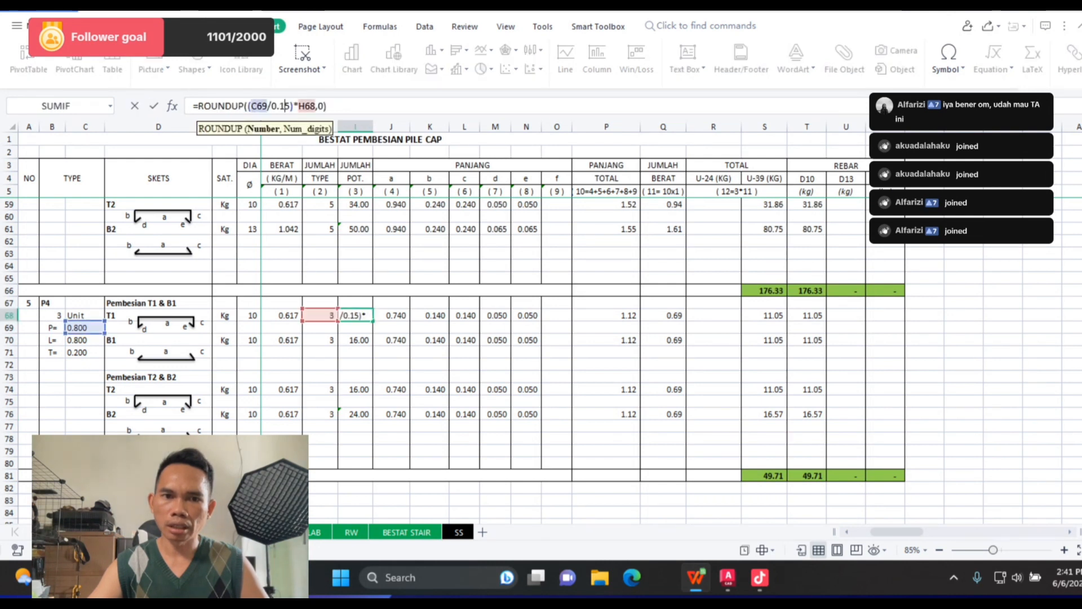
key("BackSpace")
type("2")
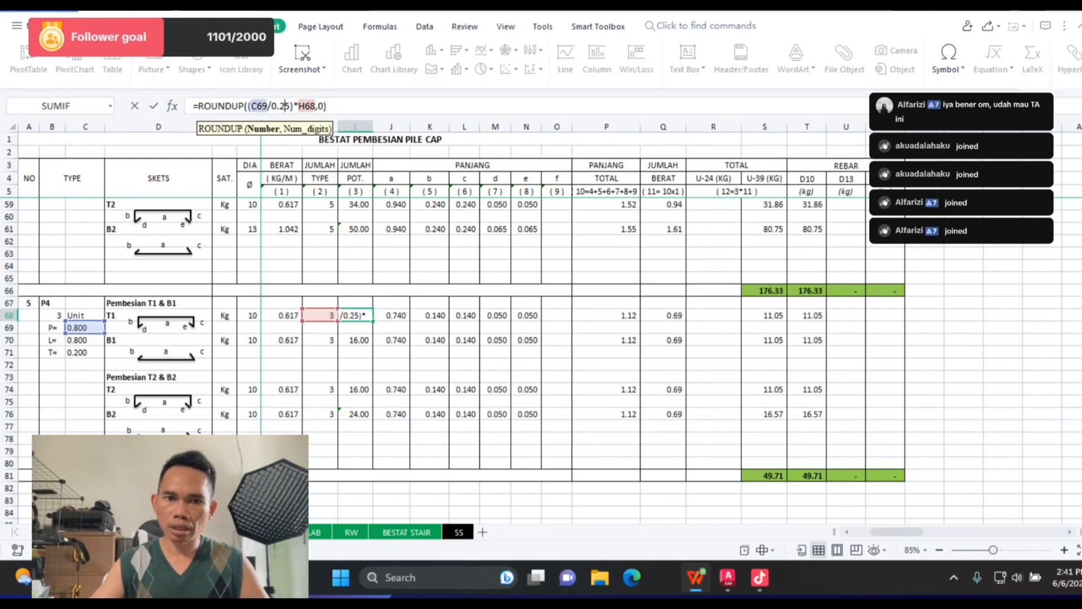
key("Return")
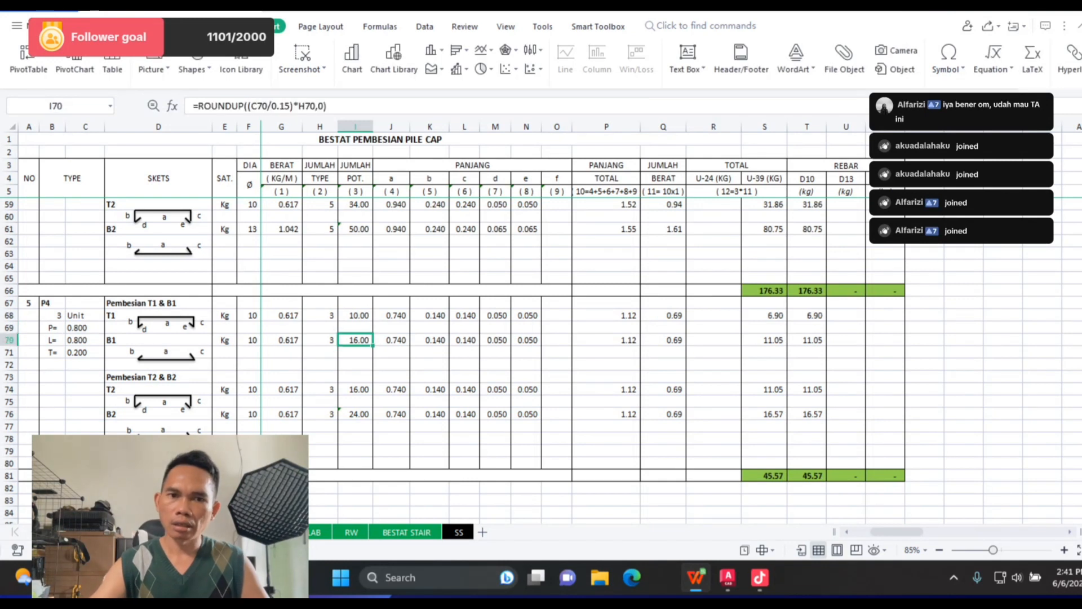
left_click(285, 106)
key("BackSpace")
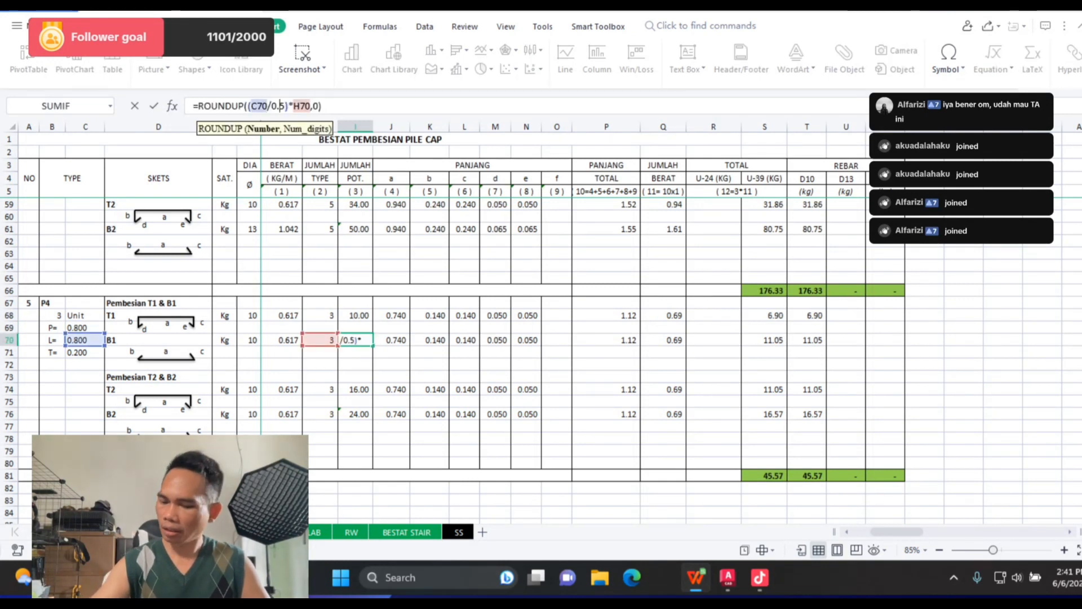
type("2")
key("Return")
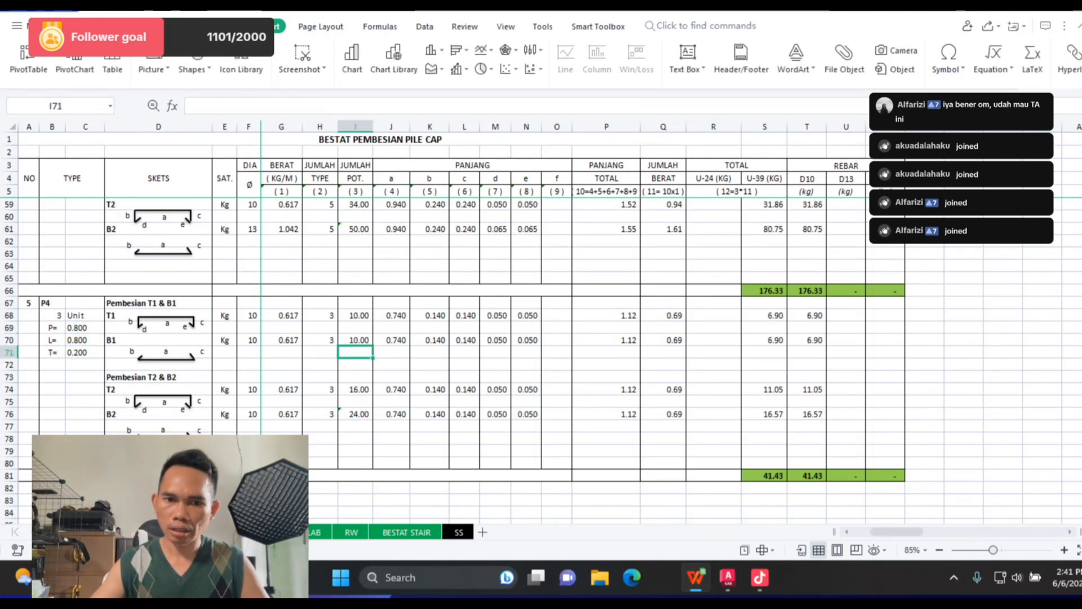
Step: Set the bar spacing to 0.25 in the P4 T2 bar-count formula in I74
key("Down")
key("Down")
key("Down")
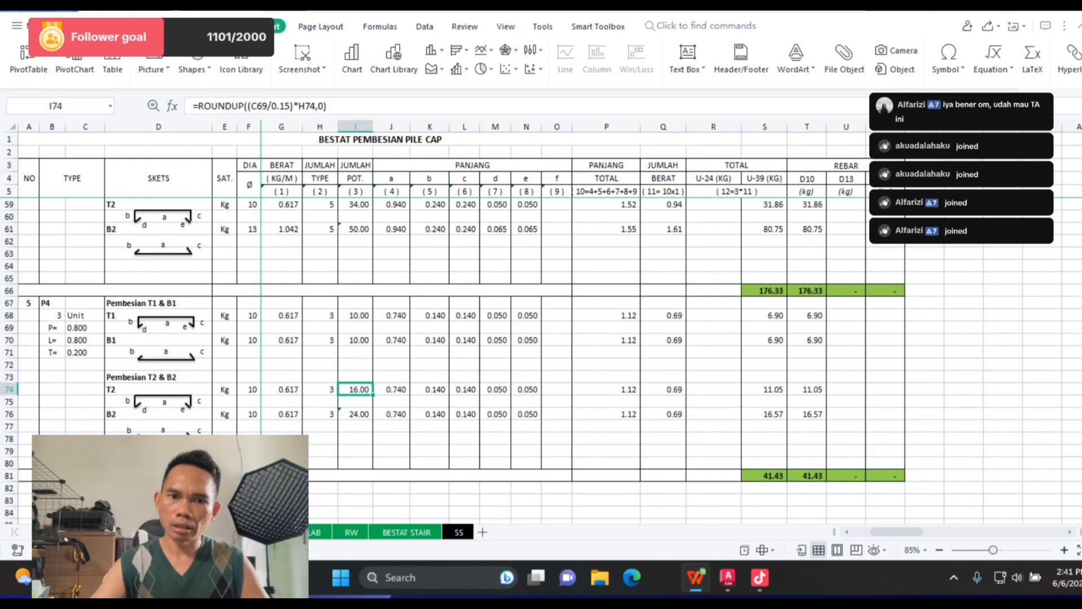
left_click(285, 106)
key("BackSpace")
type("2")
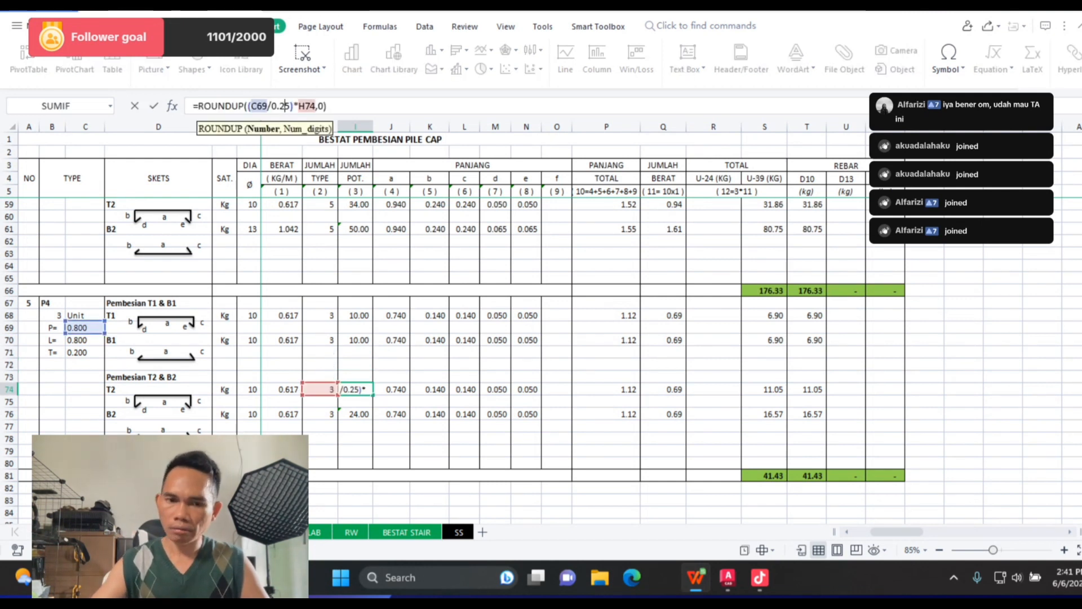
key("Return")
Step: Check the P4 bottom-bar spacing in the AutoCAD drawing and set the spacing in the B2 bar-count formula in I76 to 0.125
key("Down")
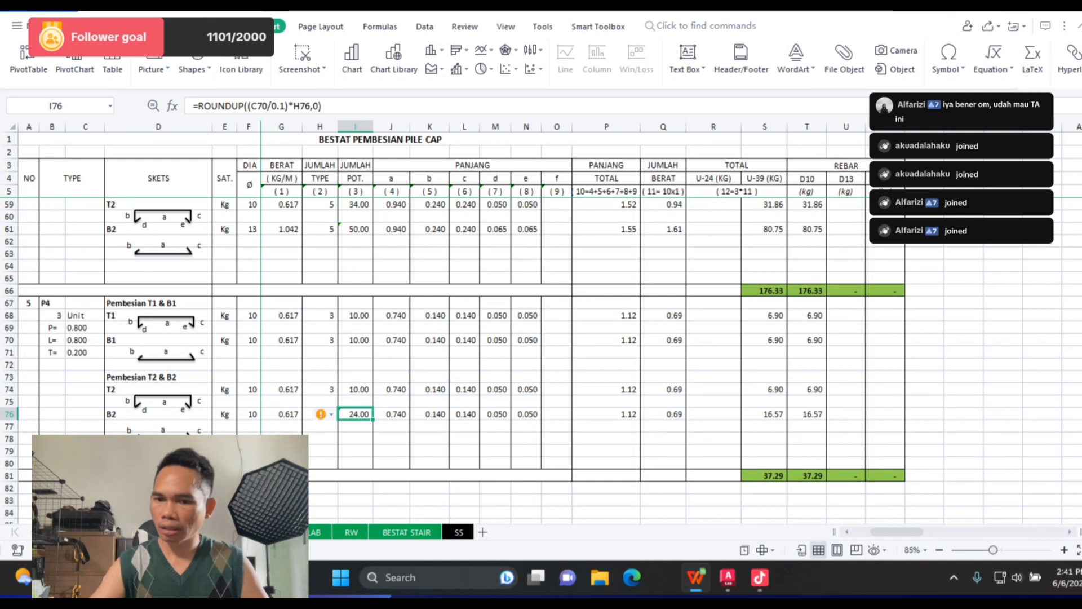
key("alt+Tab")
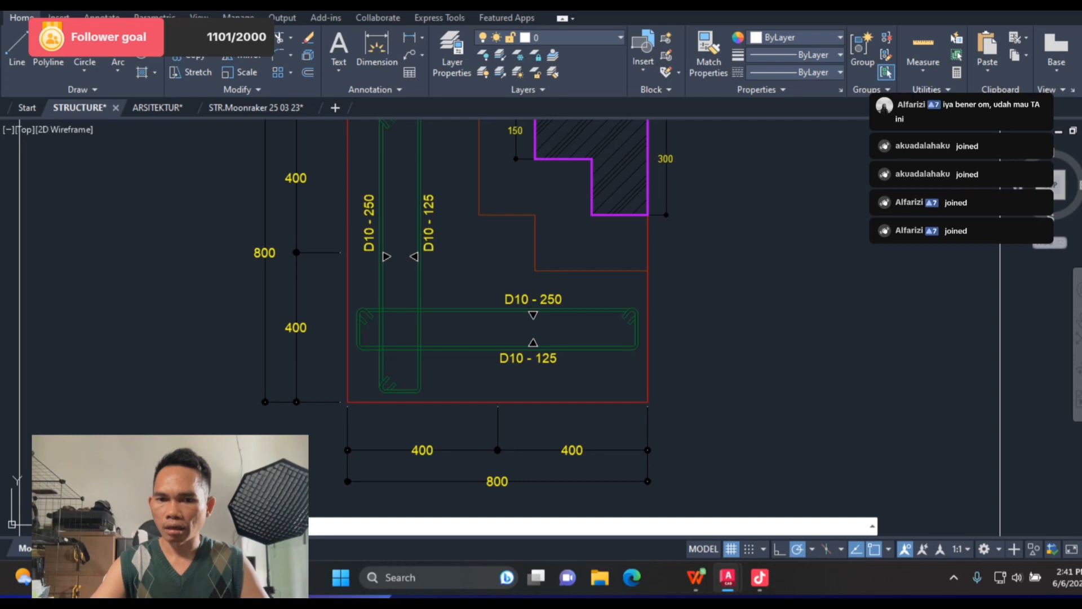
key("alt+Tab")
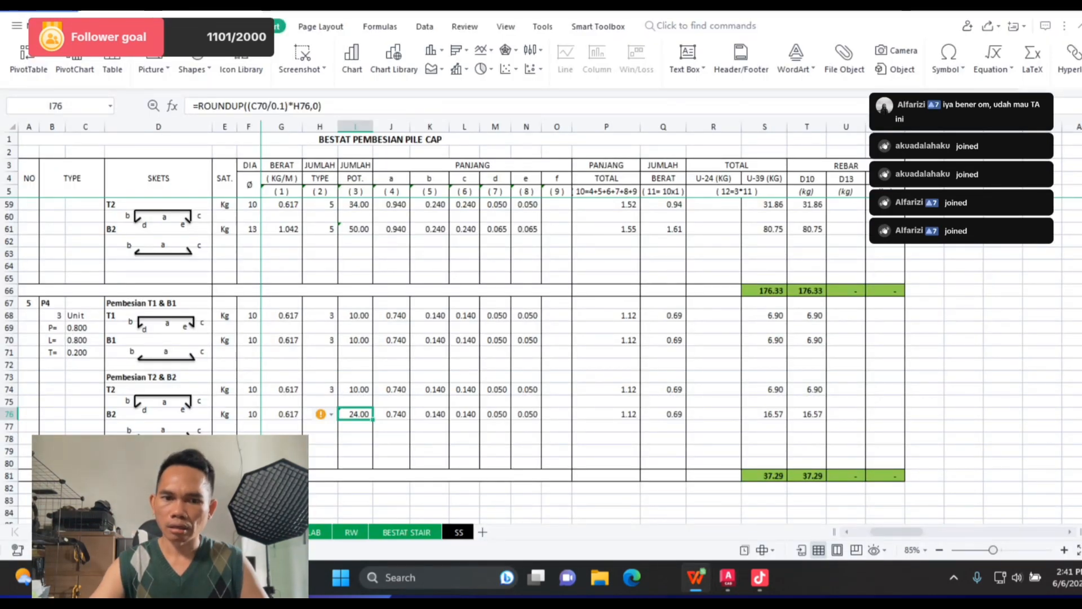
left_click(284, 106)
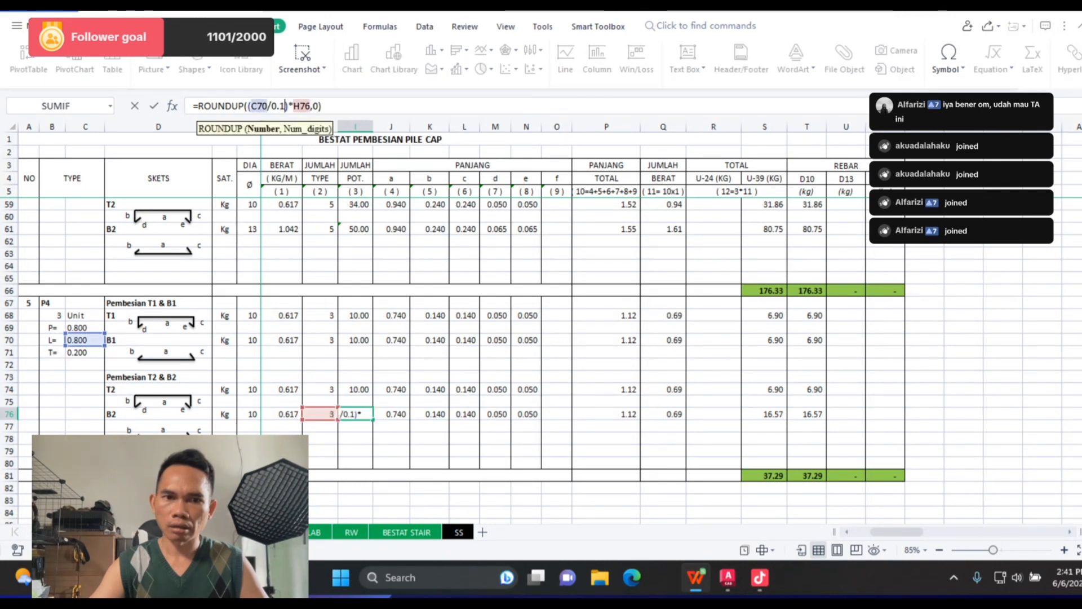
type("25")
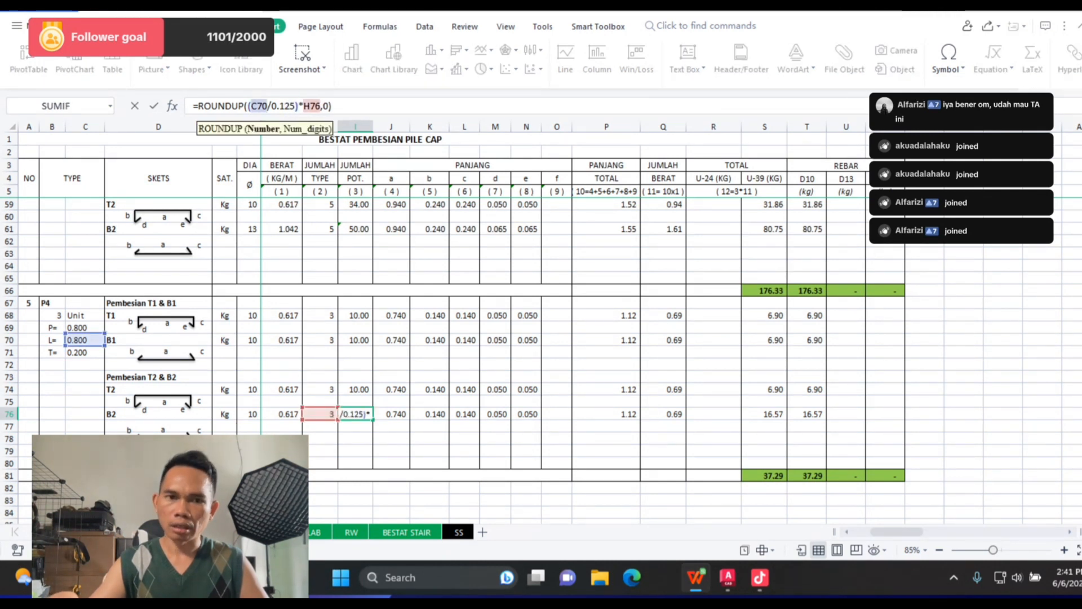
key("Return")
left_click(355, 414)
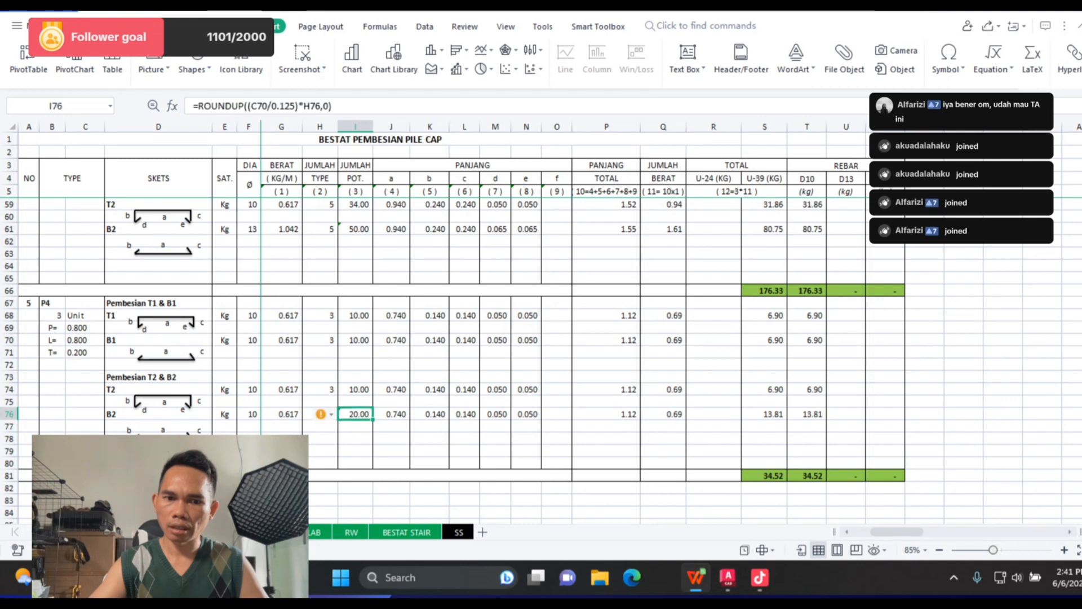
key("Up")
key("Up")
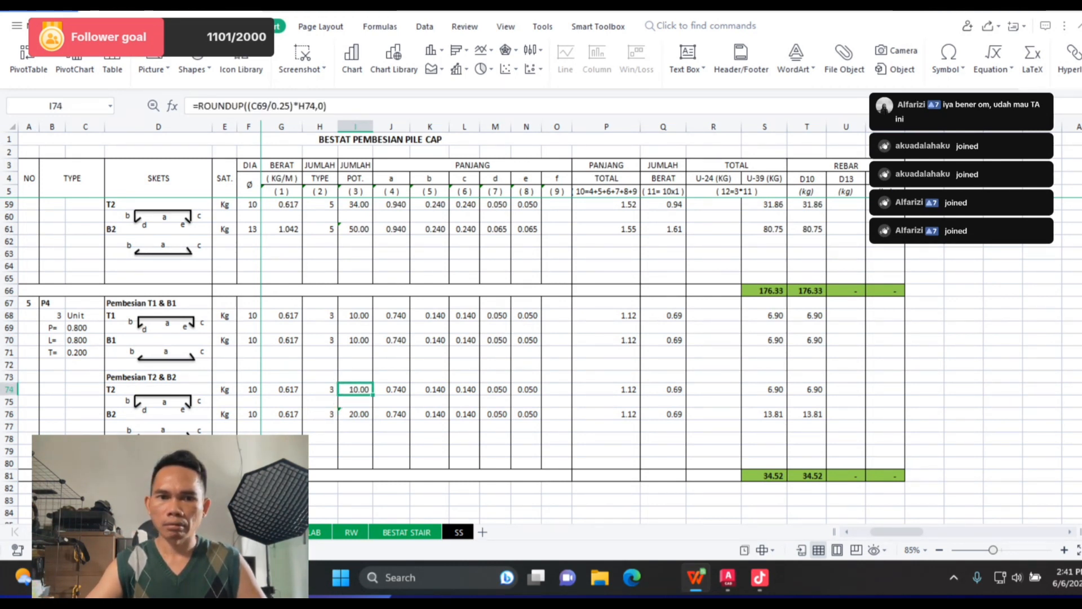
key("Down")
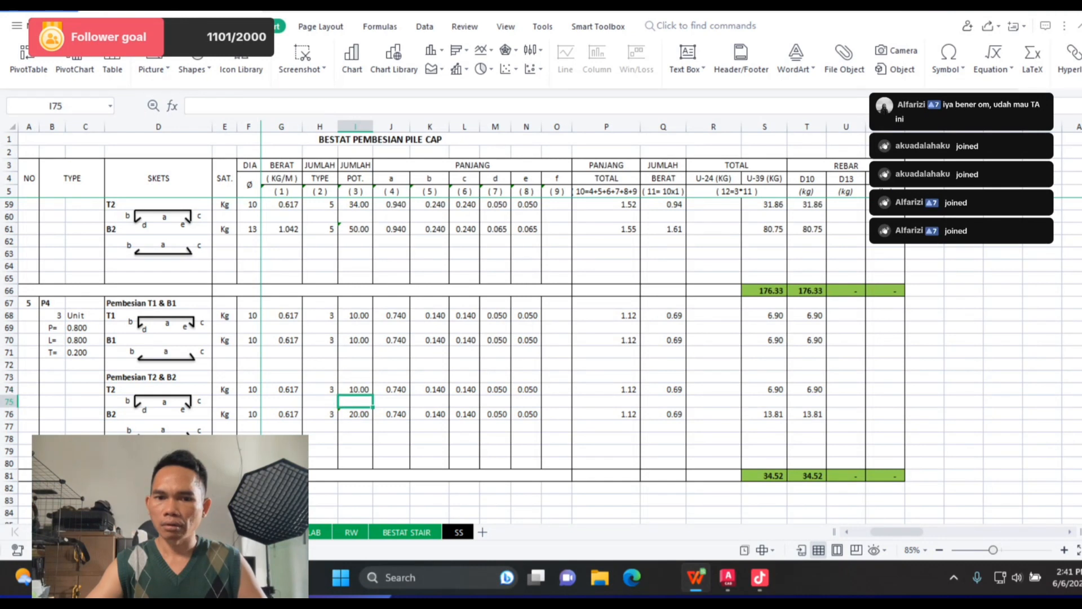
key("Down")
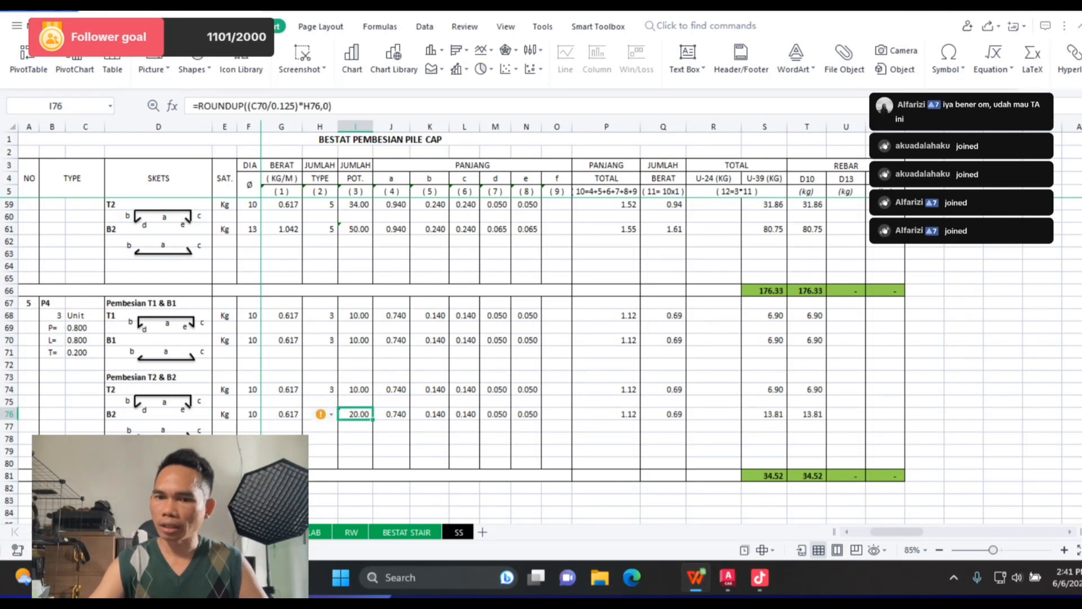
Step: Link P4's D10 rebar weight in FOUNDATION AR15 to the P4 total in PC T81
left_click(806, 475)
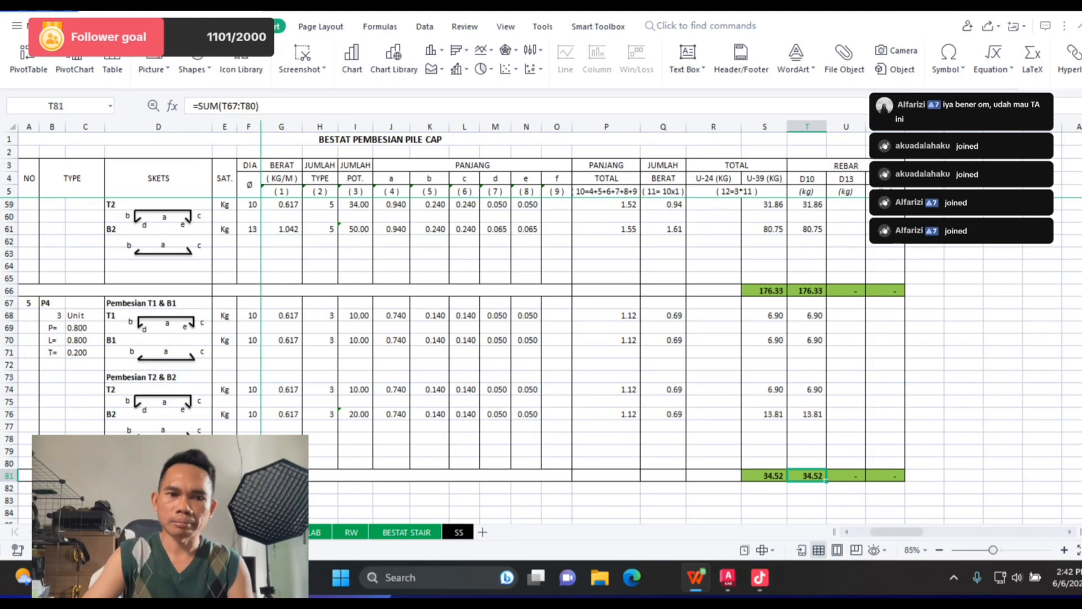
key("ctrl+Page_Up")
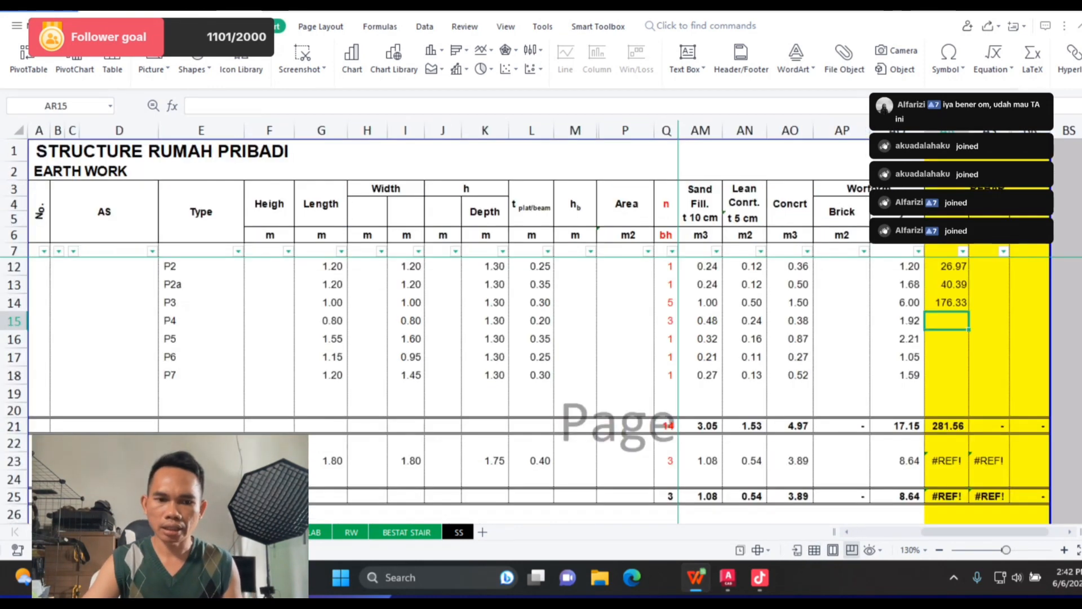
type("=")
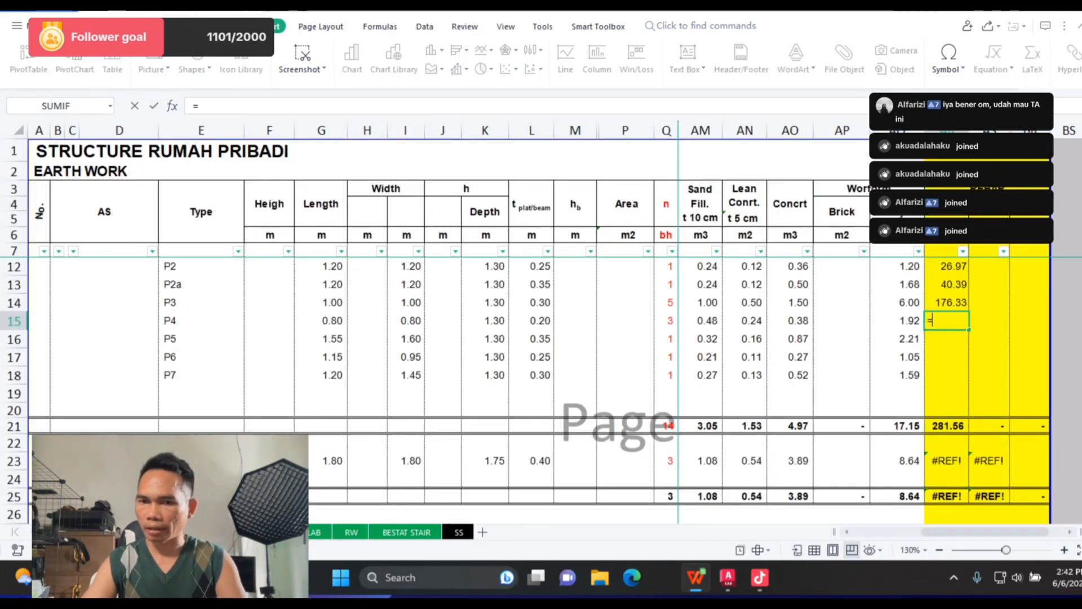
key("ctrl+Page_Down")
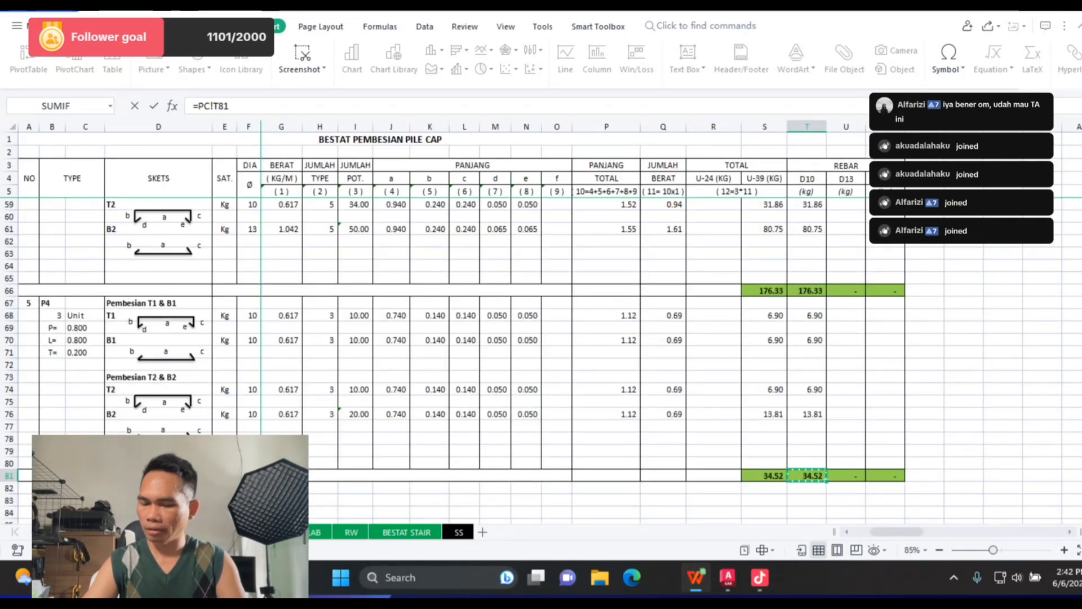
key("Return")
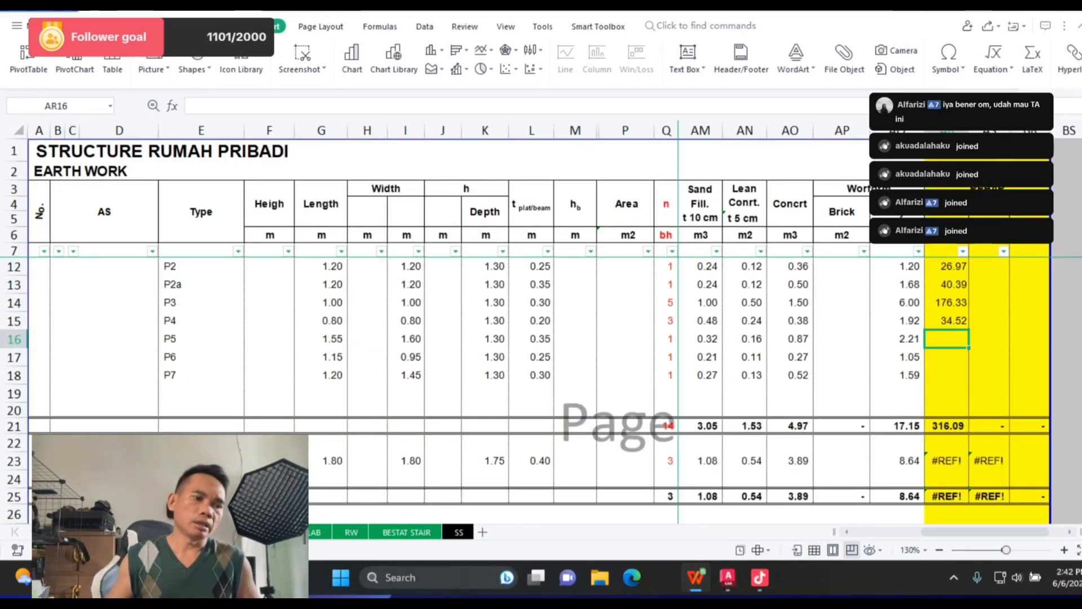
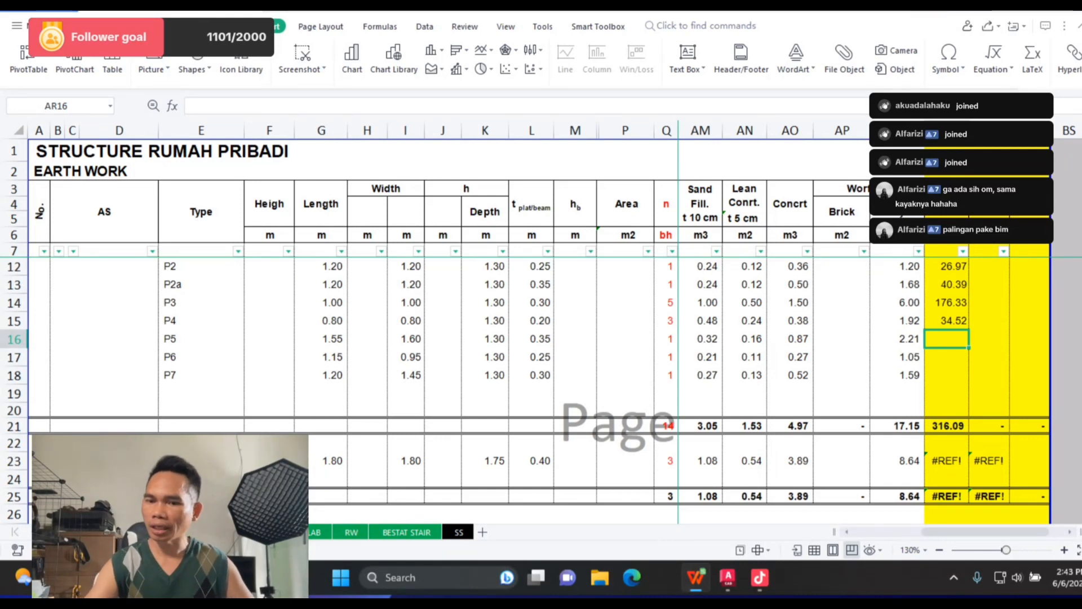
Step: Switch to the AutoCAD structure drawing and browse the foundation detail tables for the next pile cap type
key("alt+Tab")
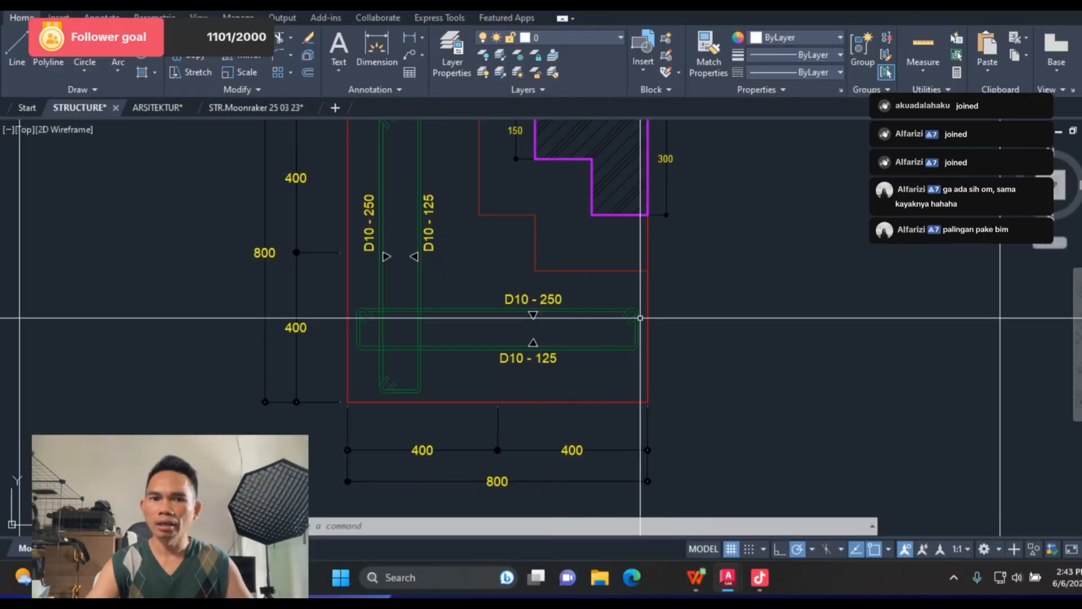
scroll(640, 318, "down", 3)
scroll(520, 293, "up", 4)
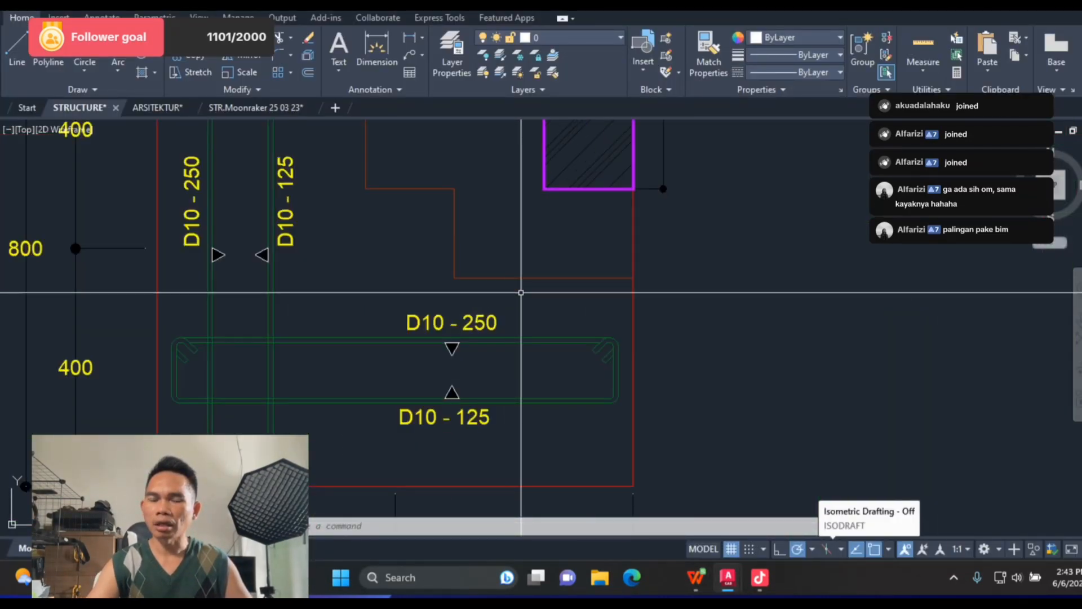
scroll(521, 292, "down", 2)
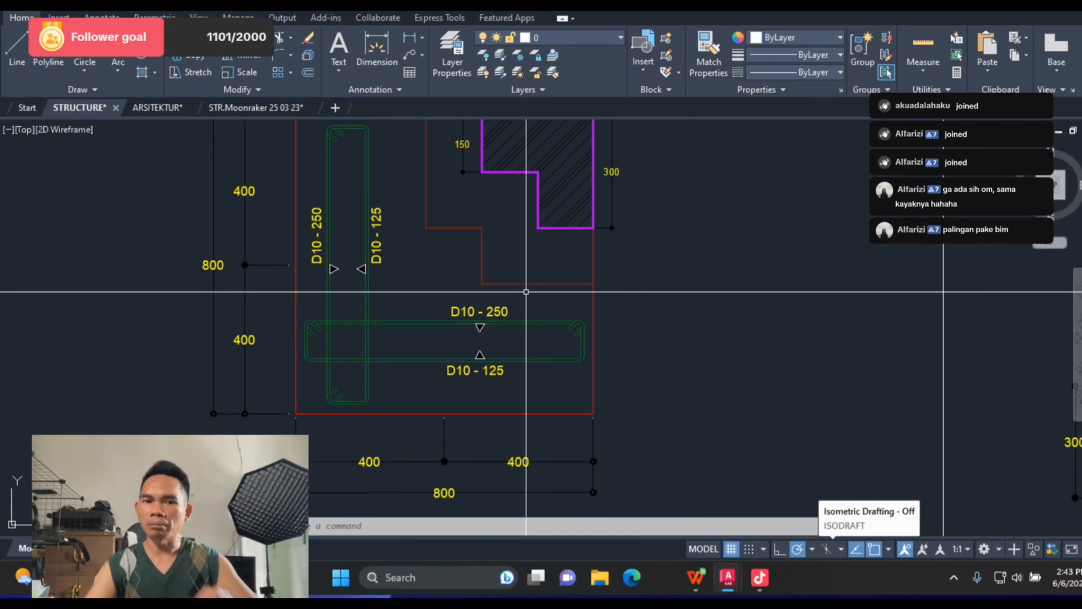
scroll(526, 292, "down", 6)
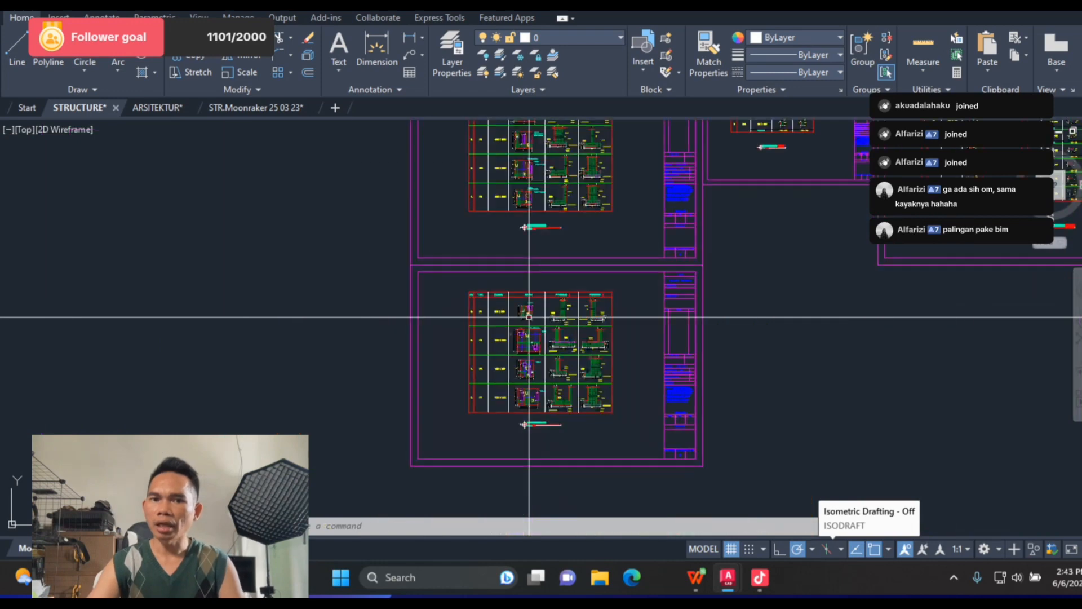
scroll(561, 153, "up", 5)
scroll(558, 355, "down", 5)
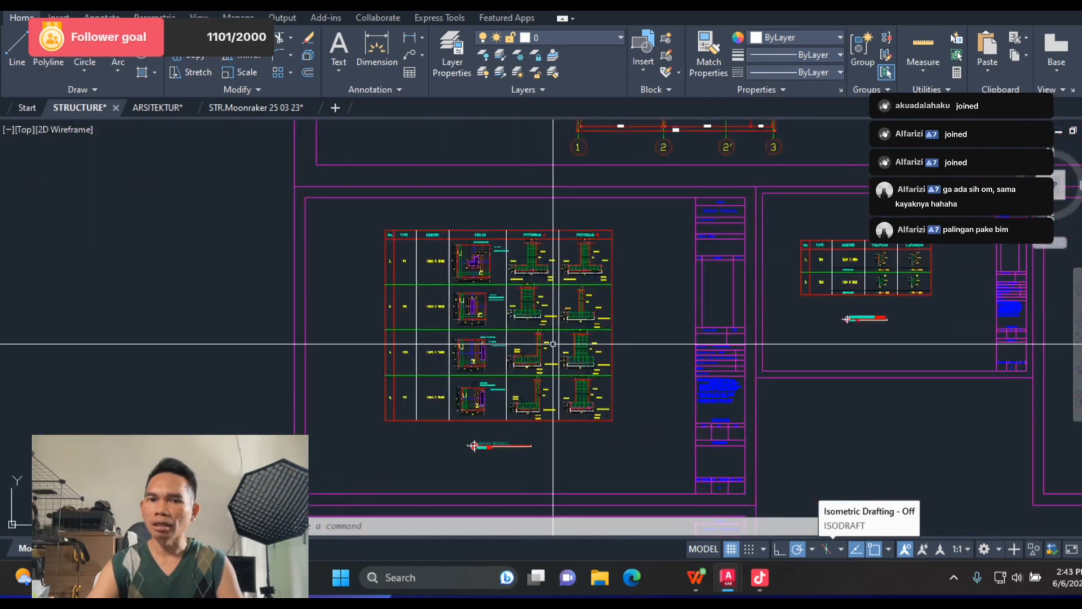
Step: Examine the foundation plan with its P1 to P7 footings and the footing detail tables in the structure drawing
scroll(549, 352, "down", 2)
scroll(605, 188, "up", 7)
scroll(605, 189, "down", 1)
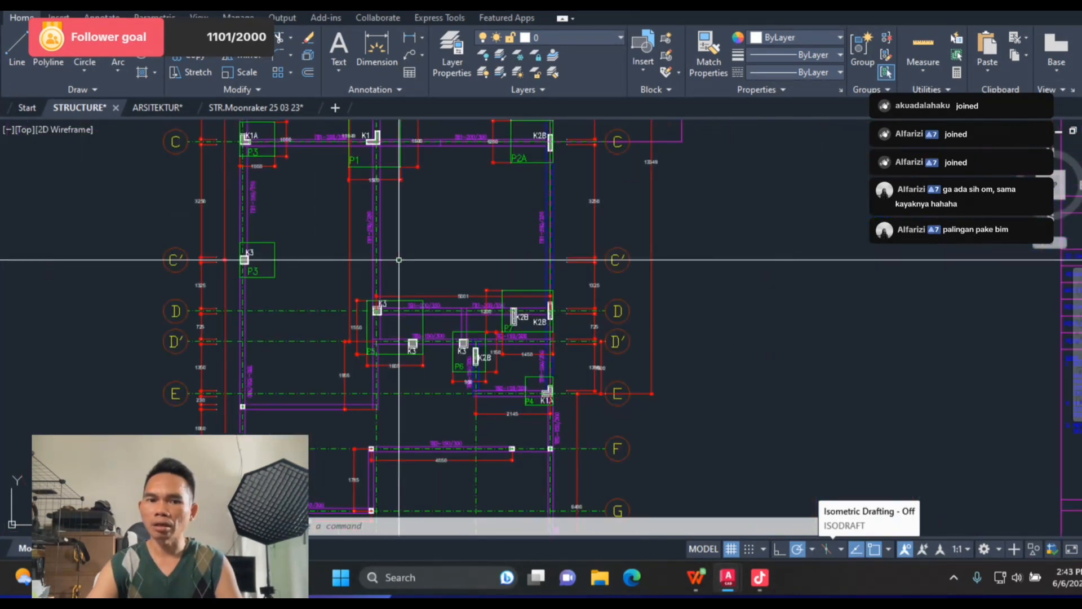
scroll(417, 329, "up", 2)
scroll(407, 255, "down", 4)
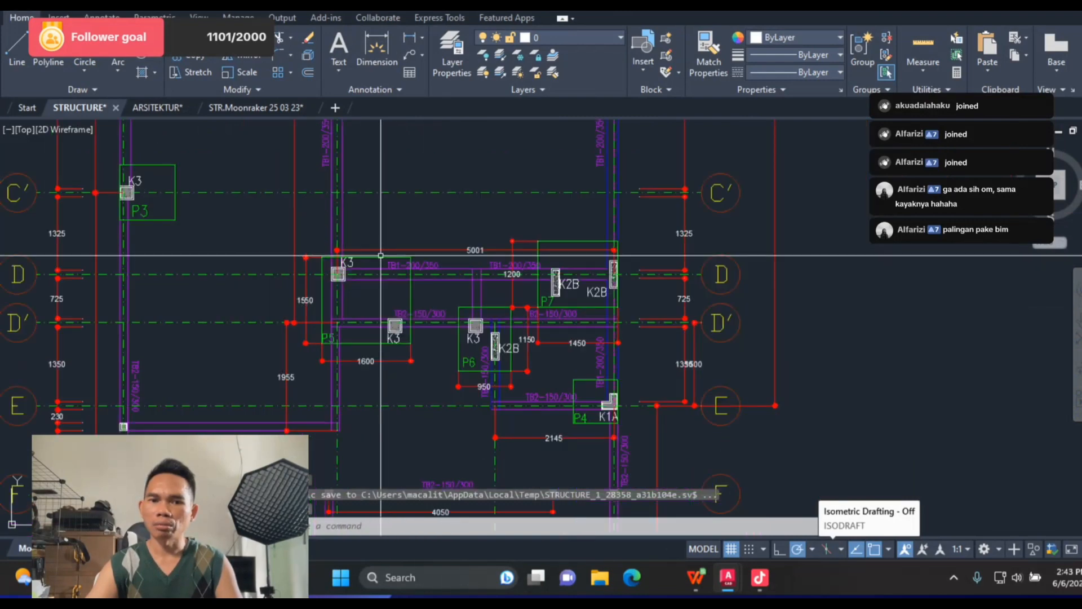
scroll(407, 254, "down", 4)
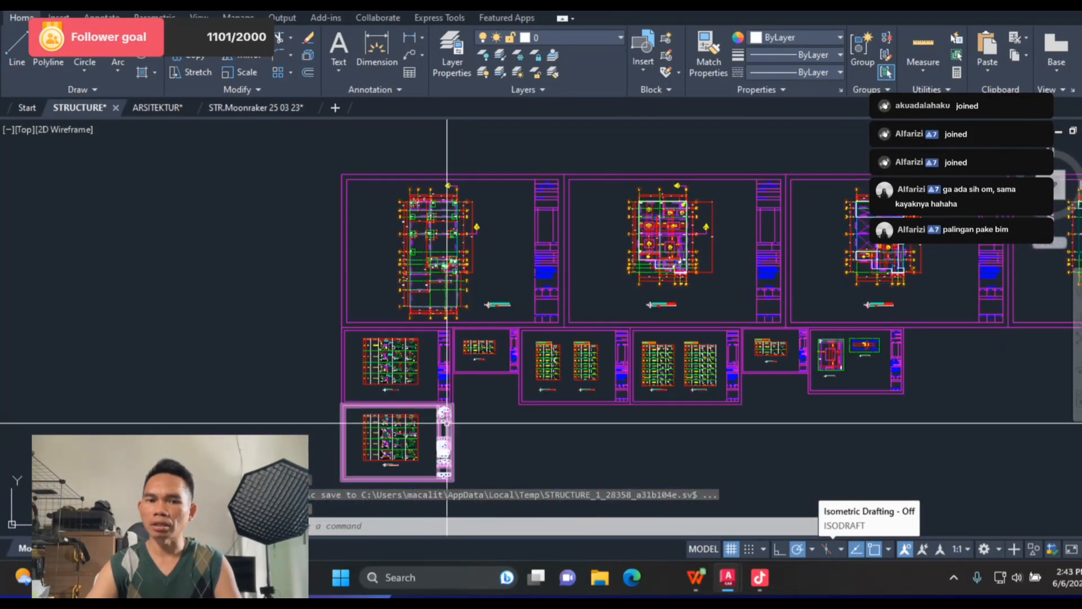
scroll(497, 360, "up", 5)
scroll(496, 360, "down", 3)
scroll(623, 367, "up", 3)
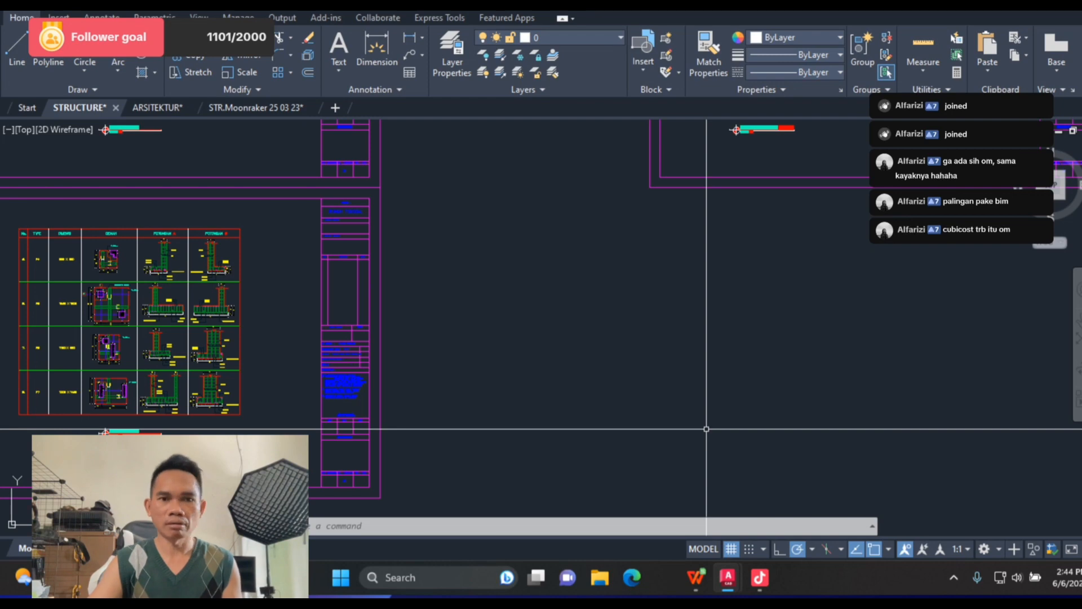
scroll(659, 315, "down", 5)
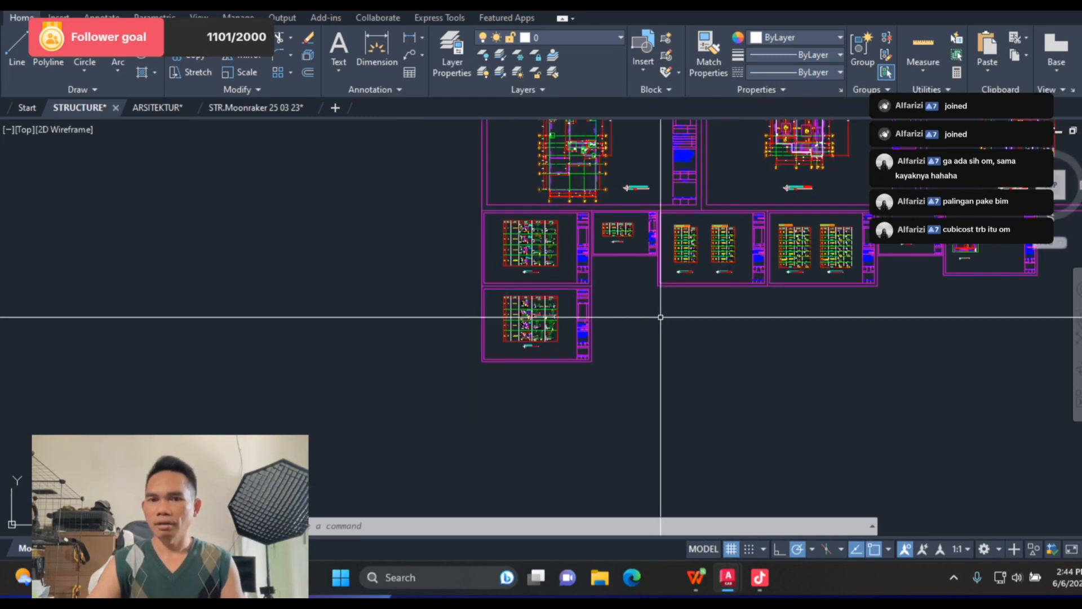
scroll(633, 324, "up", 4)
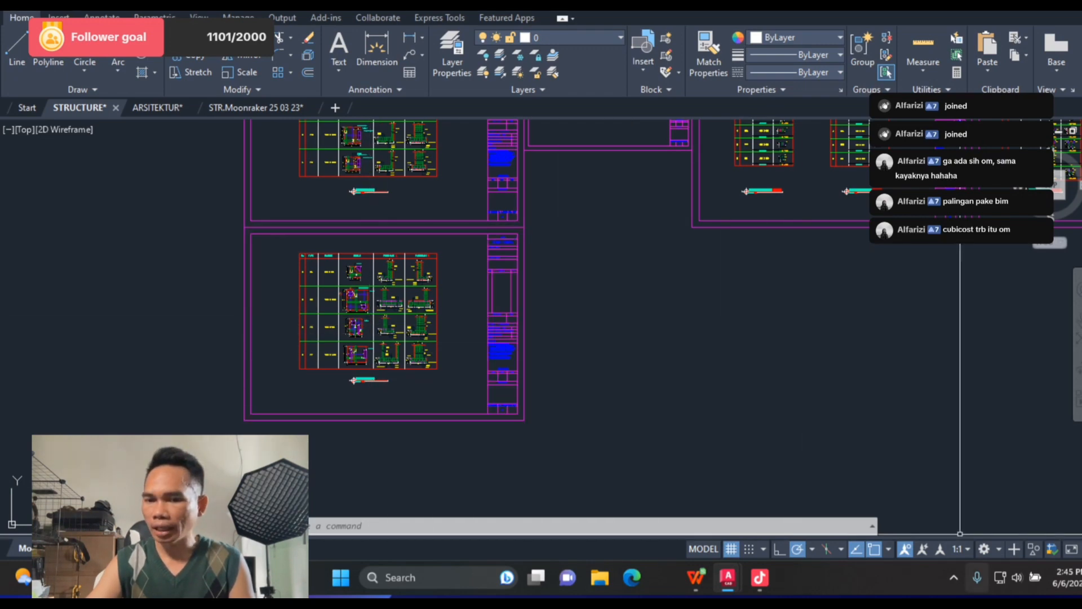
Step: Switch to the WPS spreadsheet and copy the P4 rebar block, rows 67 to 81 of the pile cap schedule, to row 82
key("alt+Tab")
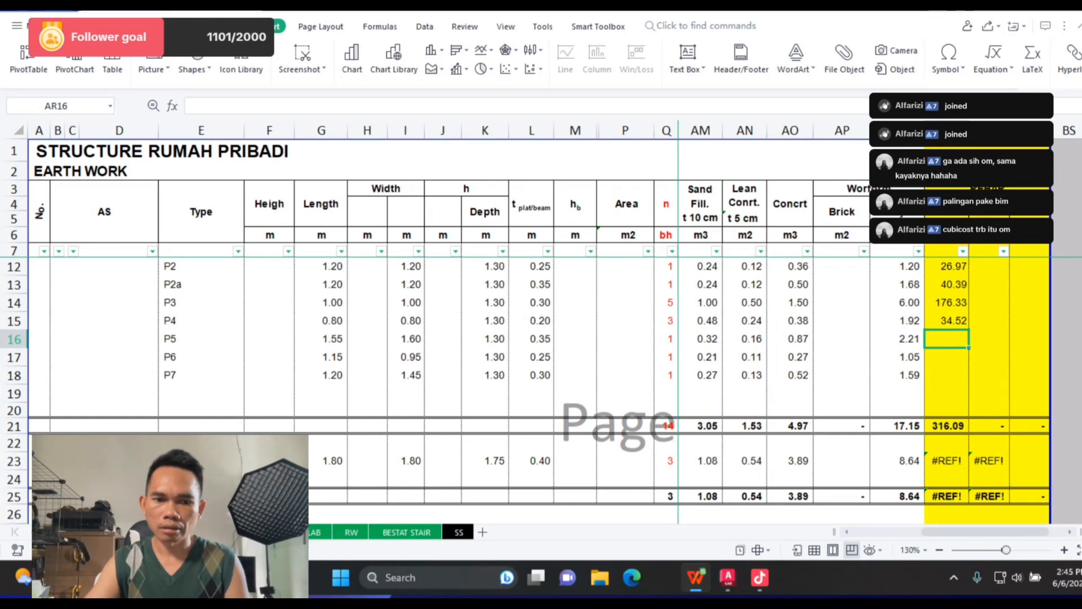
key("ctrl+Page_Down")
scroll(462, 360, "down", 3)
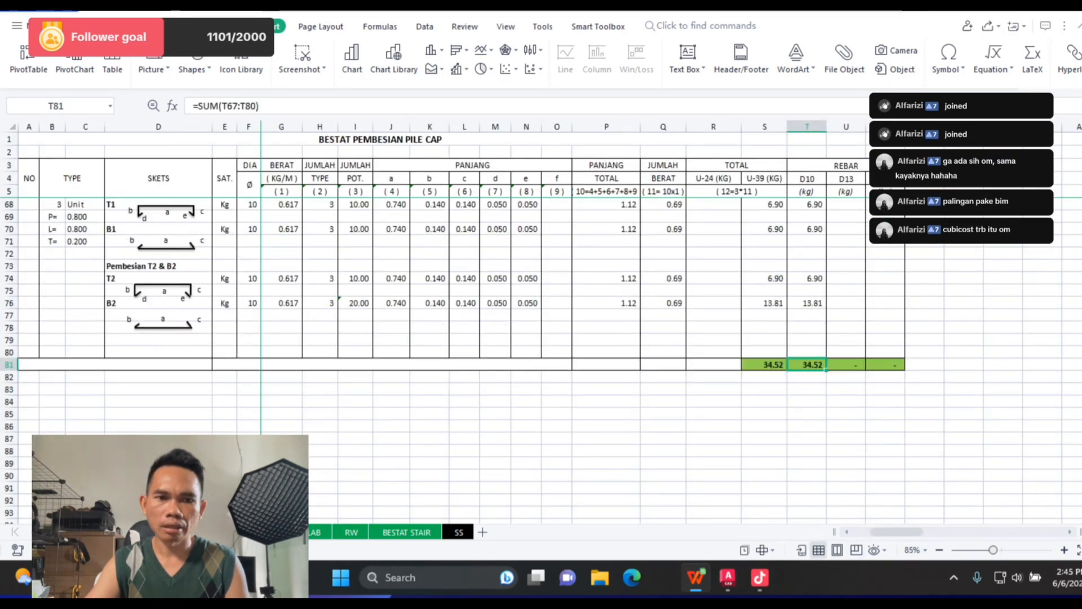
scroll(462, 339, "up", 3)
left_click_drag(9, 303, 21, 480)
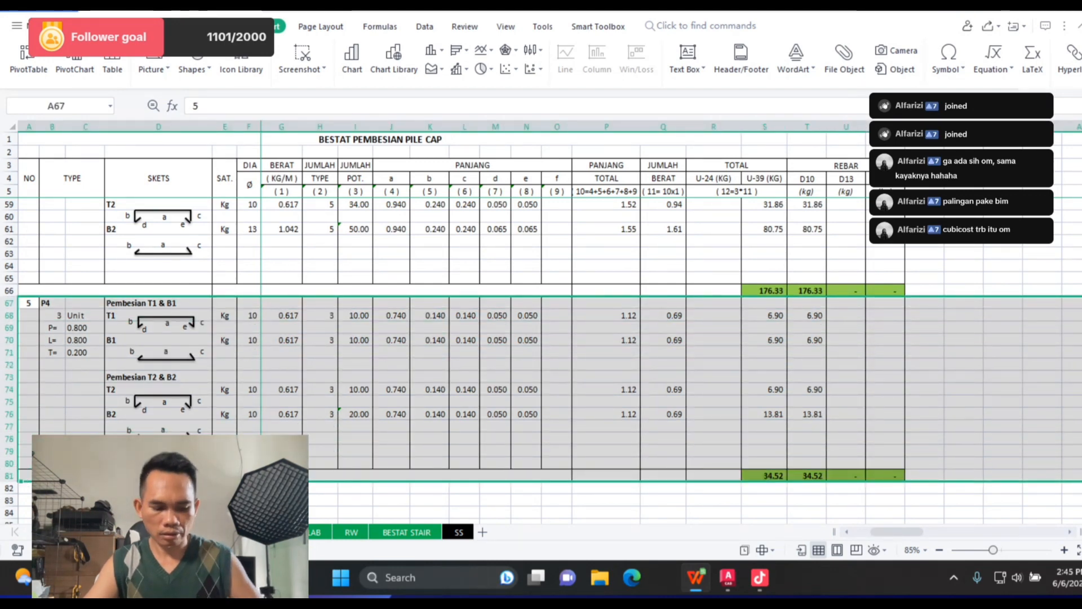
key("ctrl+c")
scroll(541, 338, "down", 5)
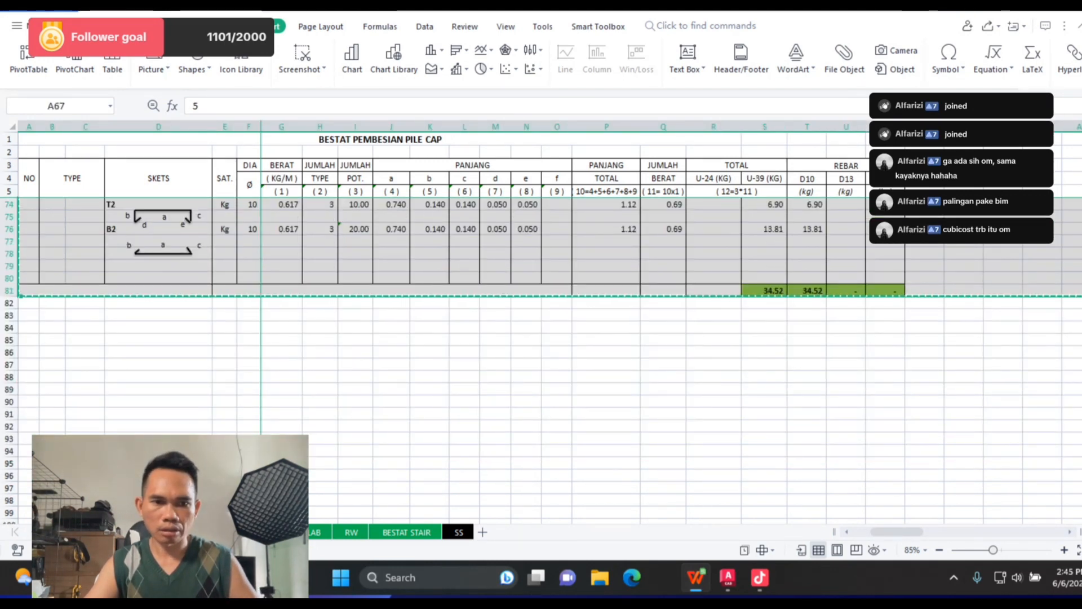
left_click(9, 303)
key("ctrl+v")
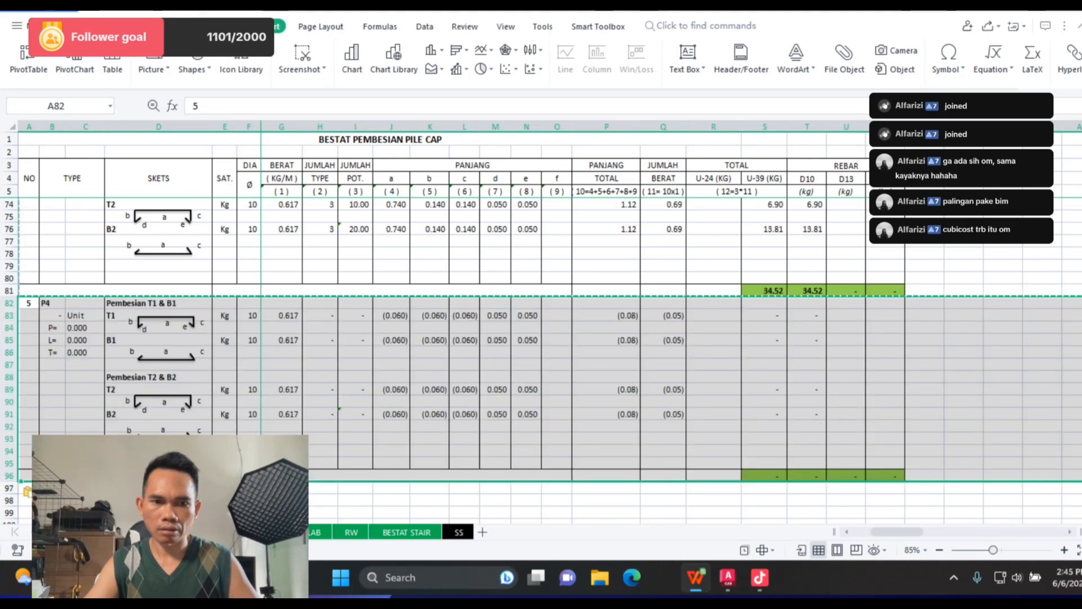
Step: Number the pasted block 6 in A82 and rename its type to P5 in B82
left_click(43, 304)
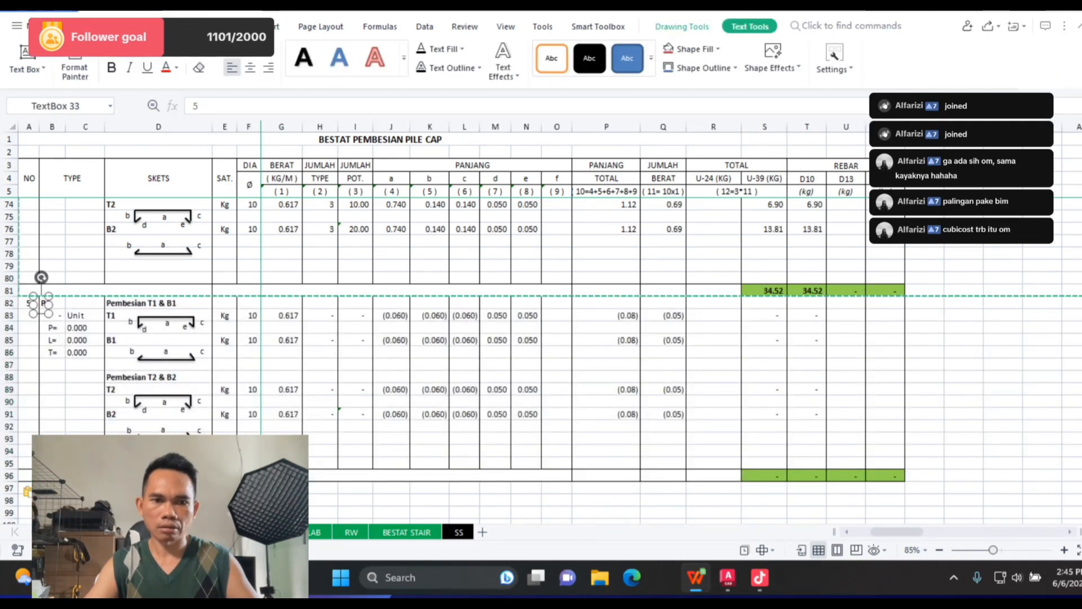
left_click(27, 303)
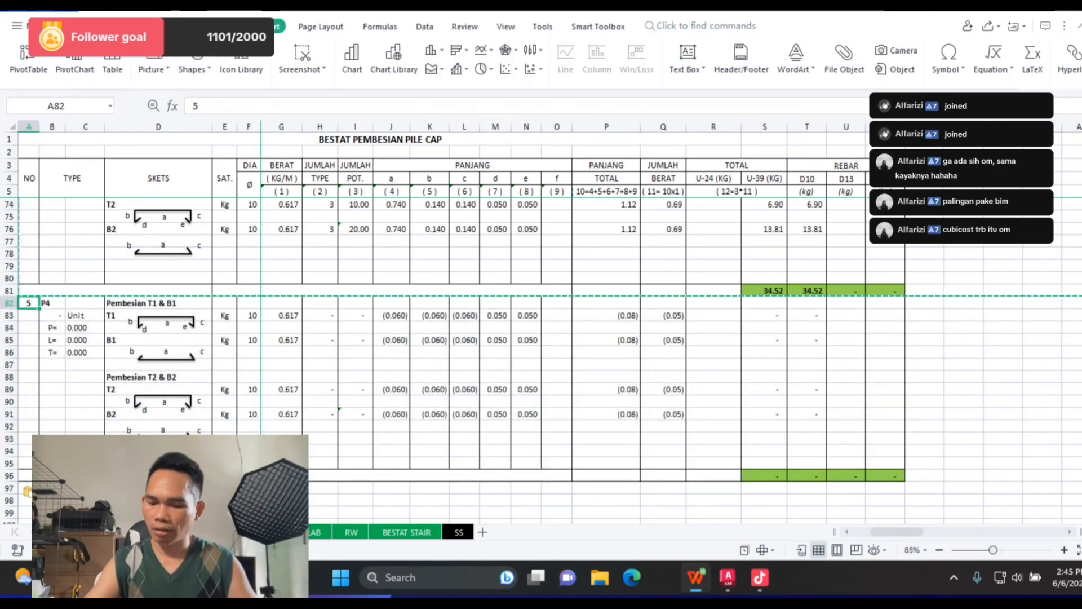
type("6")
key("Tab")
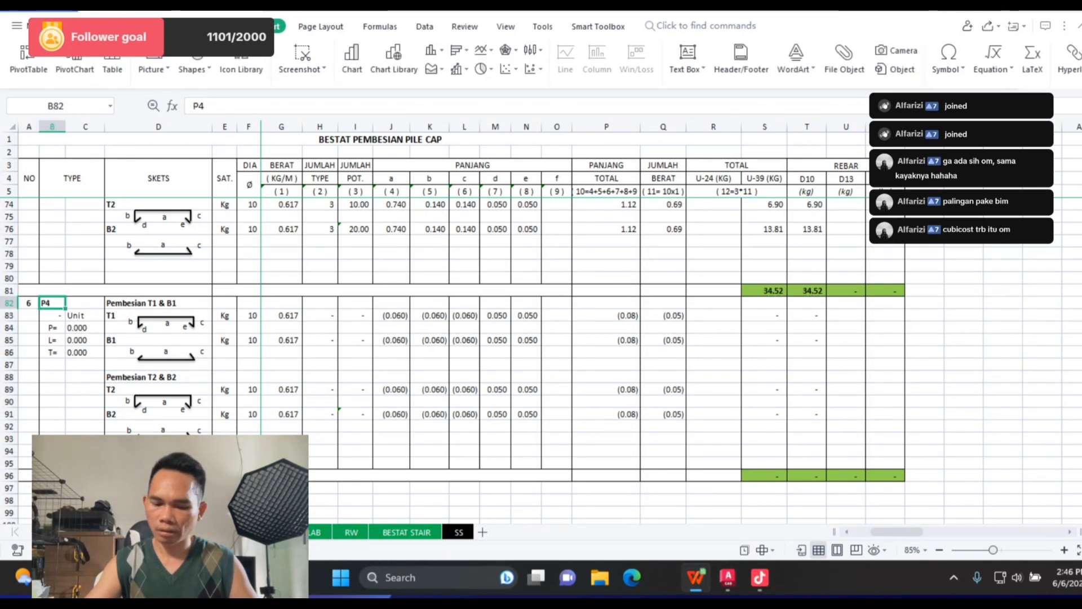
type("P5")
key("Return")
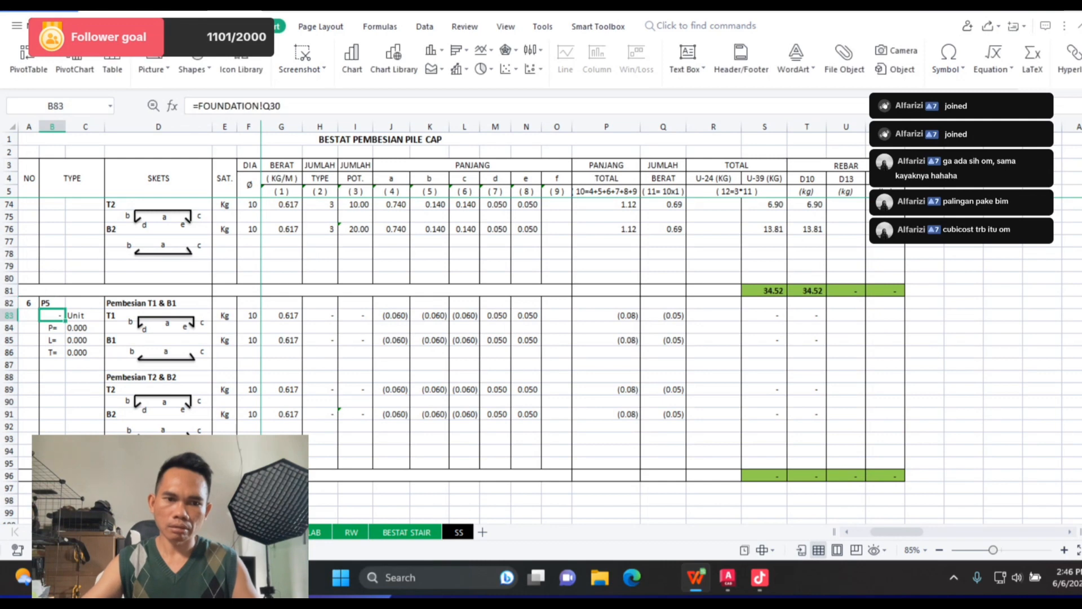
Step: Link the P5 block's unit count in B83 to FOUNDATION!Q16 and its length P in C84 to FOUNDATION!G16
type("=")
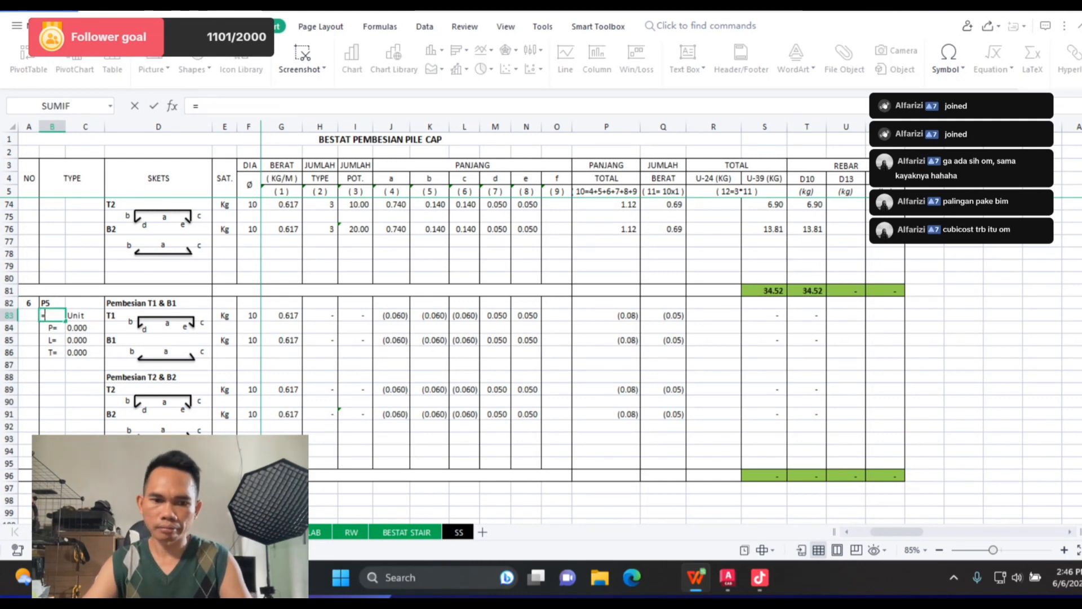
key("ctrl+Page_Up")
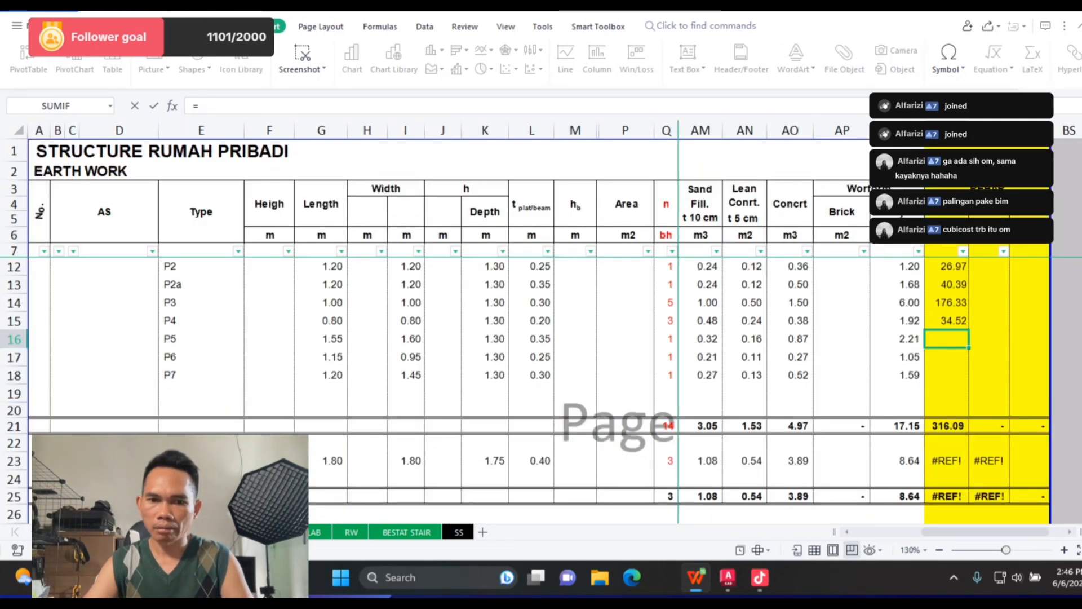
left_click(666, 338)
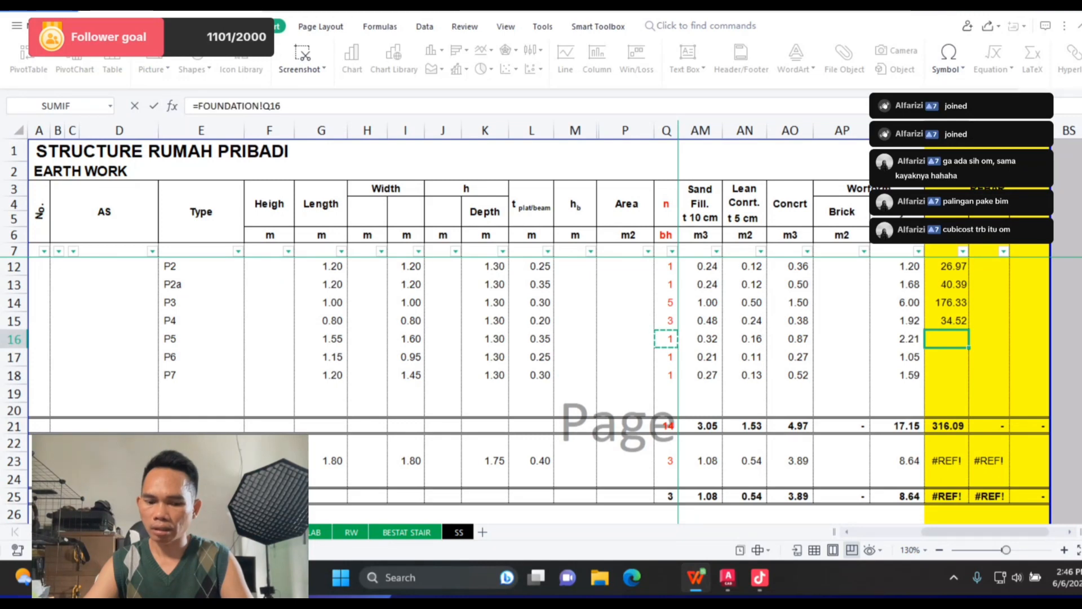
key("Return")
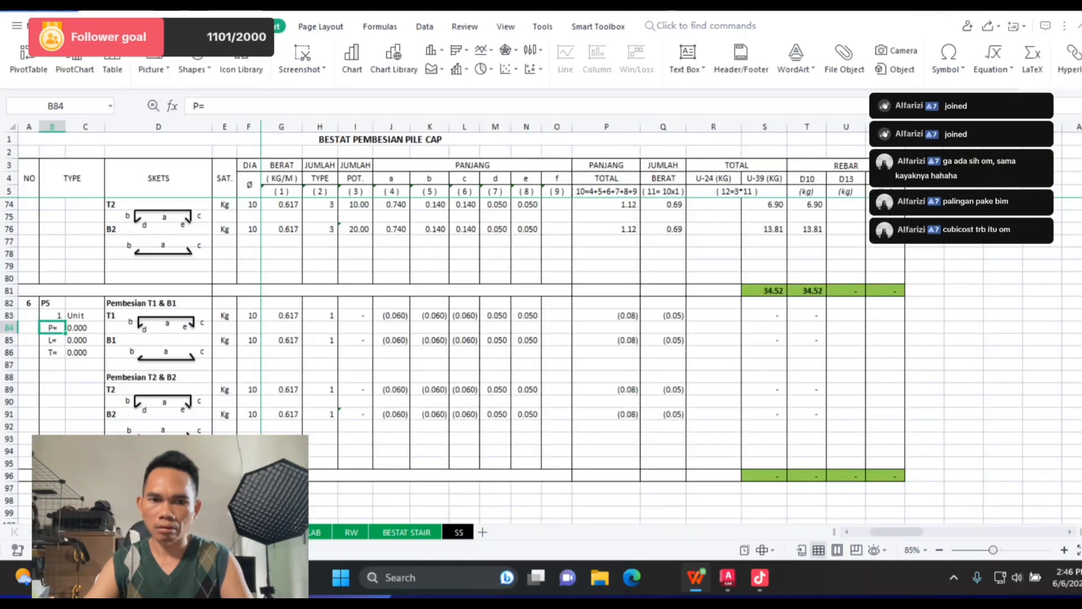
left_click(84, 327)
type("=")
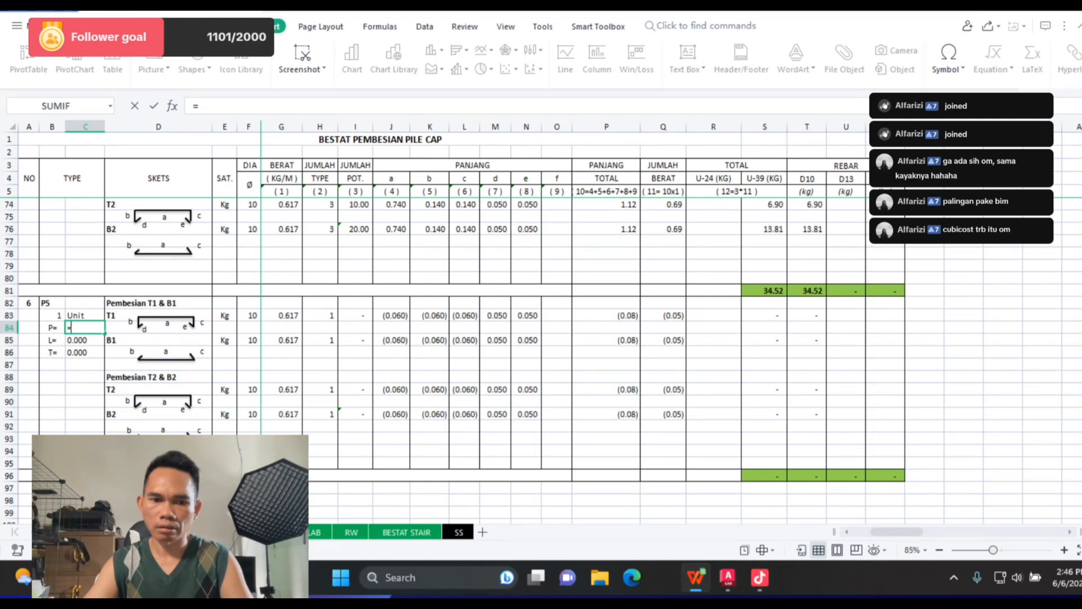
key("ctrl+Page_Up")
left_click(321, 339)
key("Return")
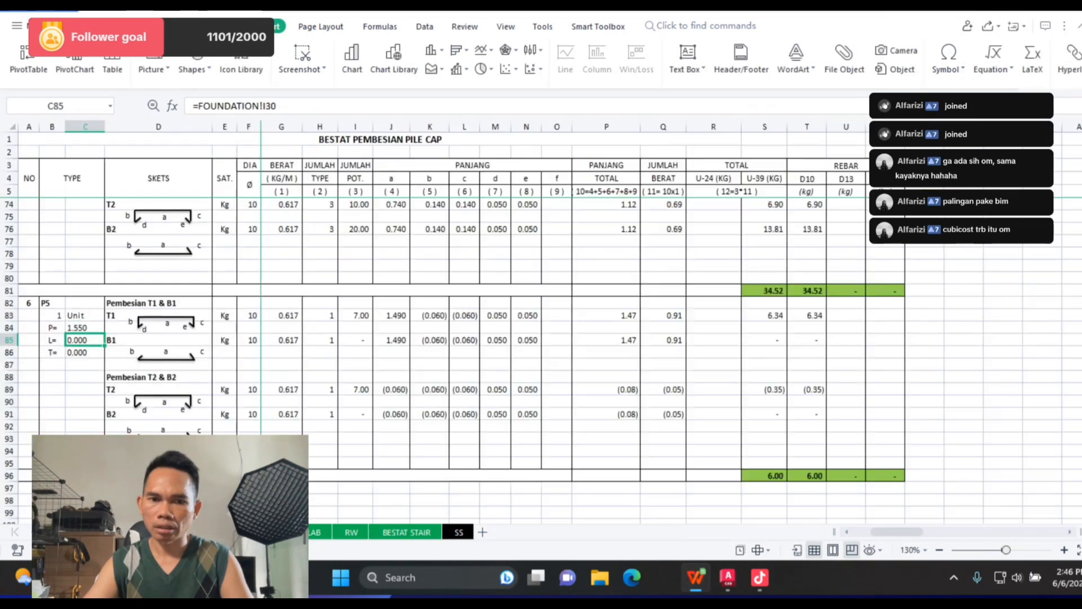
Step: Link the P5 block's width L in C85 to FOUNDATION!I16 and its thickness T in C86 to FOUNDATION!L16
type("=")
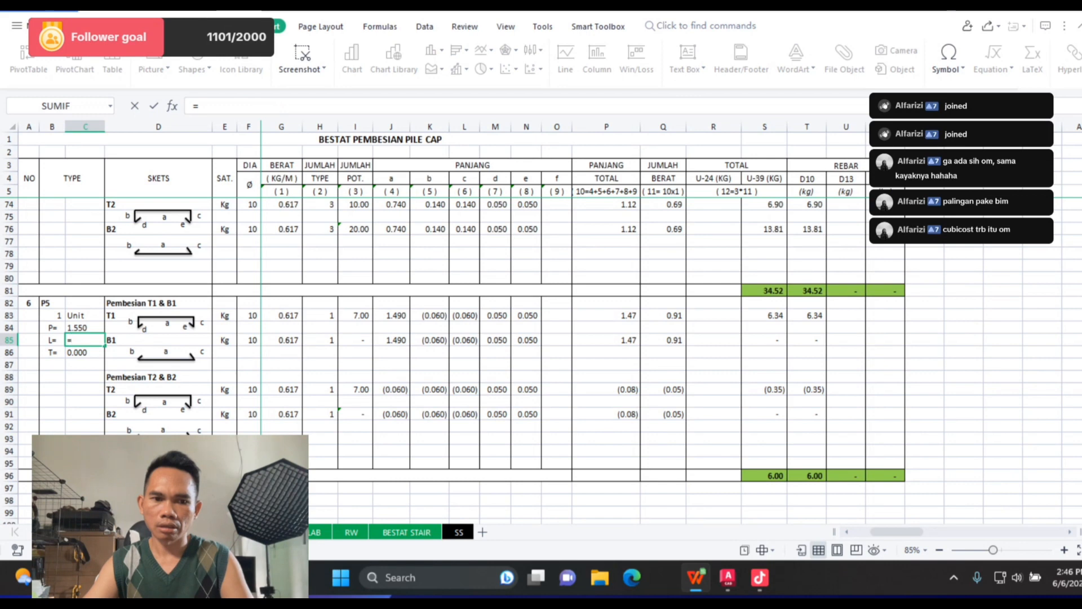
key("ctrl+Page_Up")
left_click(405, 339)
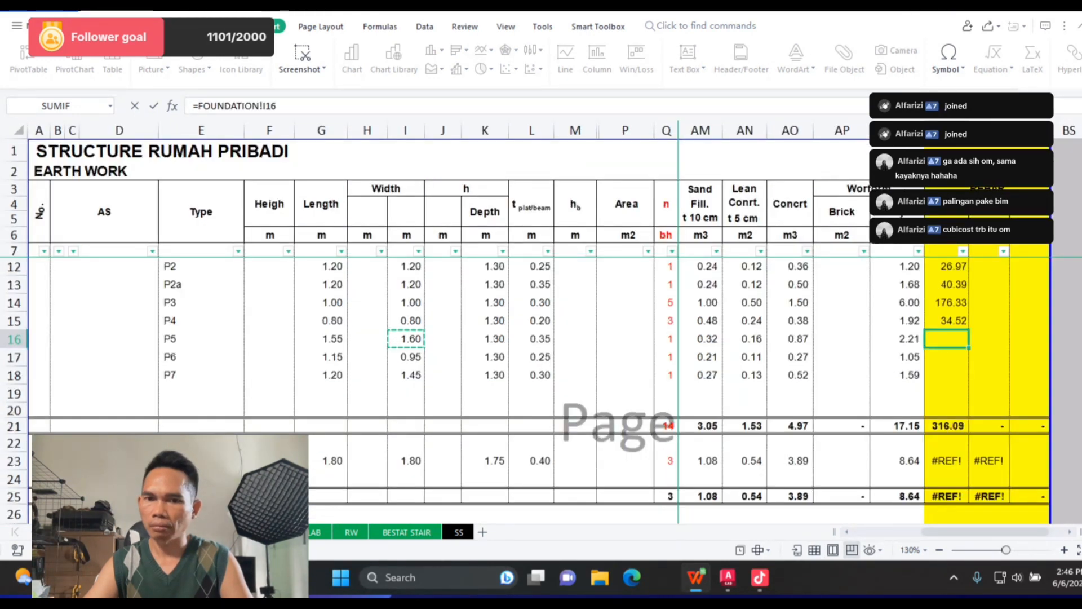
key("Return")
type("=")
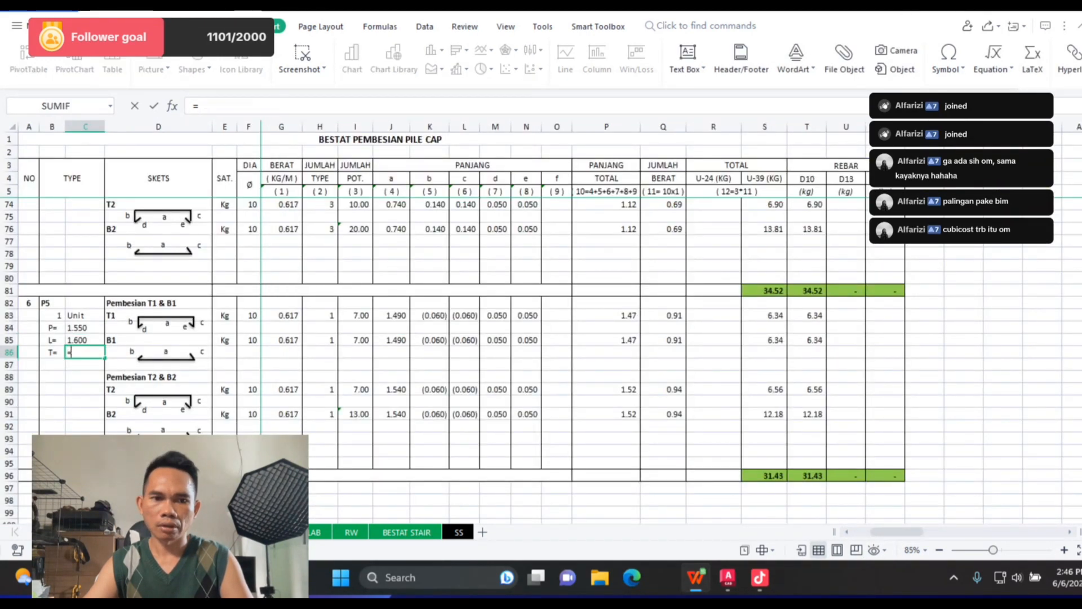
key("ctrl+Page_Up")
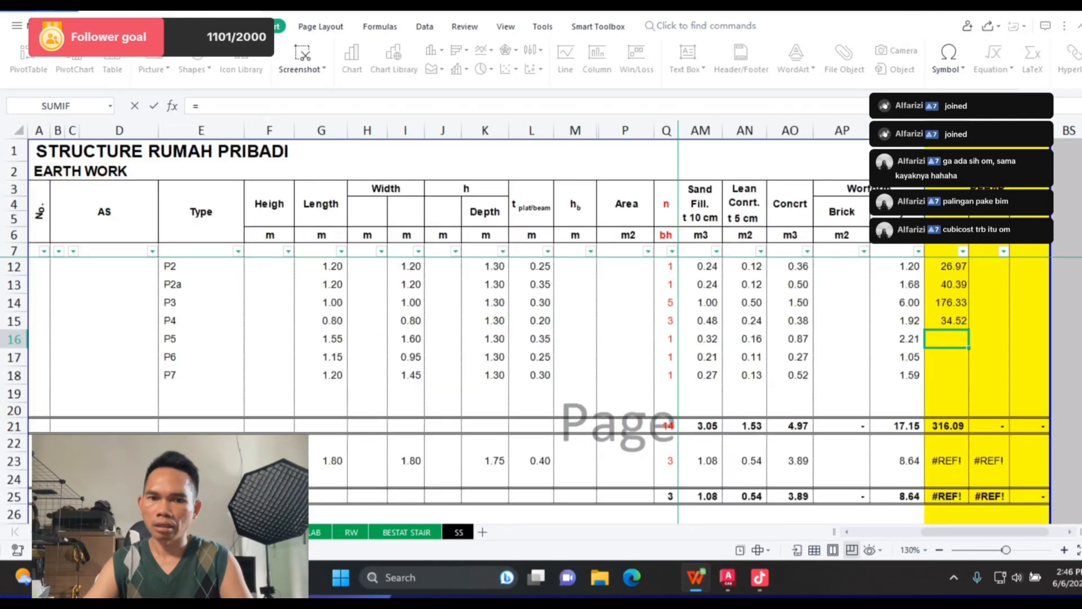
left_click(532, 338)
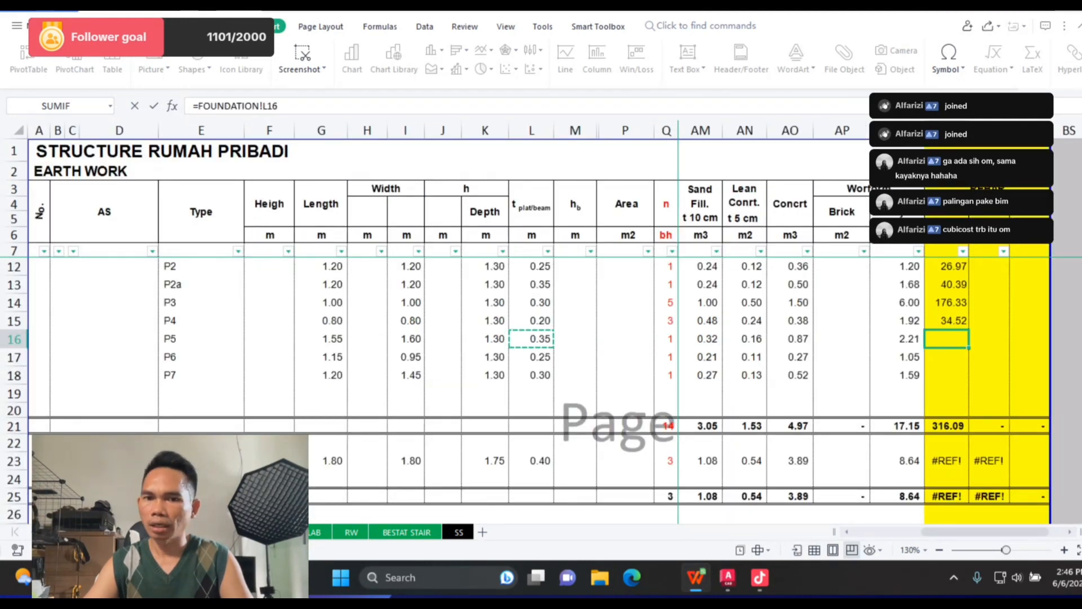
key("Return")
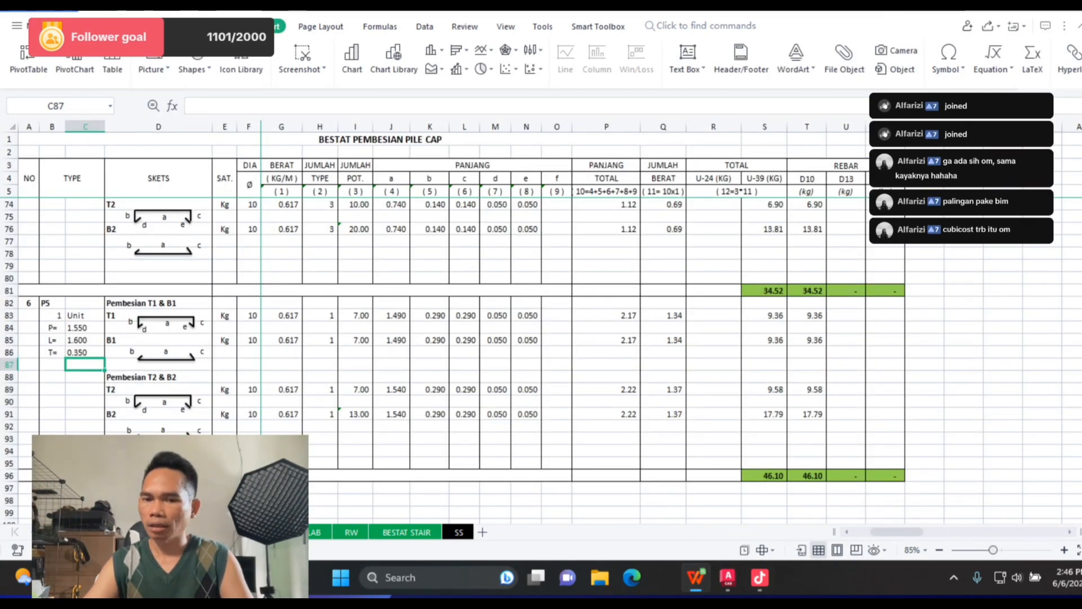
Step: Switch to AutoCAD and check the bar diameters and spacings in the P5 footing's plan detail
key("alt+Tab")
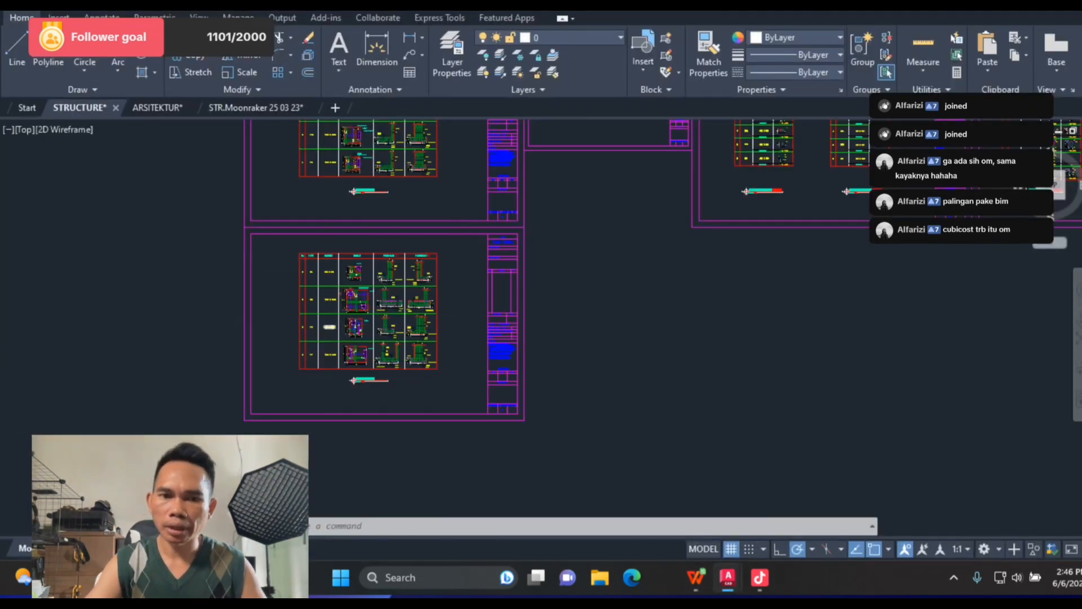
scroll(340, 323, "up", 8)
left_click_drag(246, 187, 137, 314)
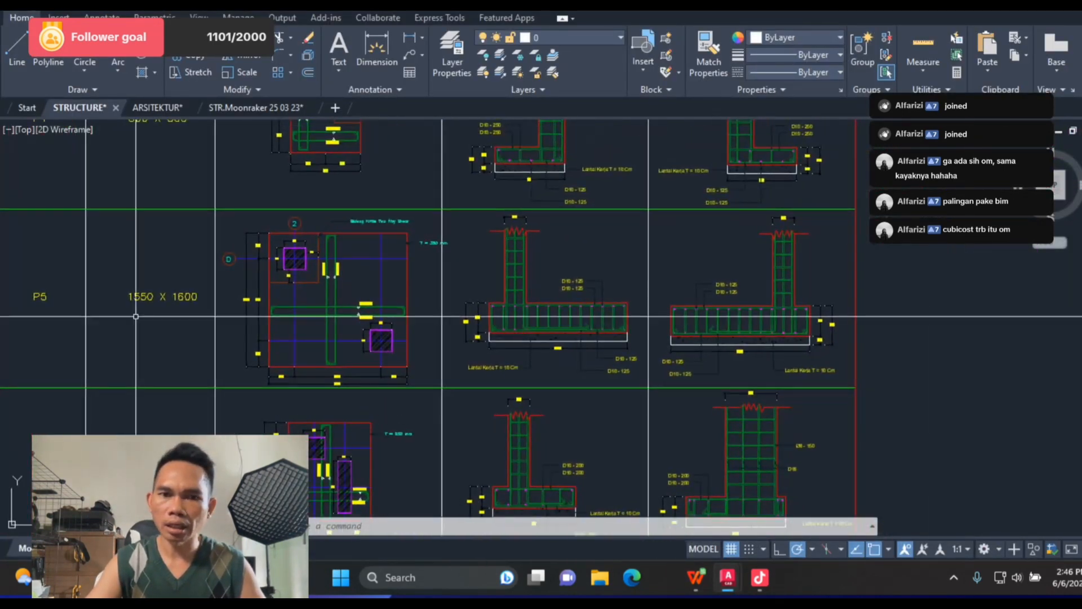
scroll(289, 275, "up", 6)
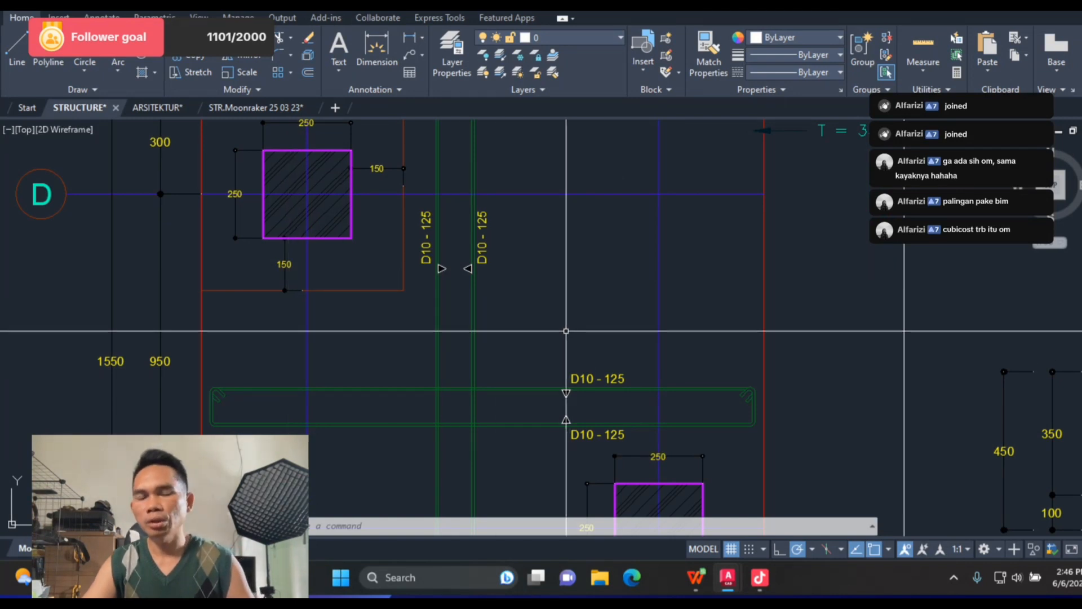
scroll(455, 227, "down", 3)
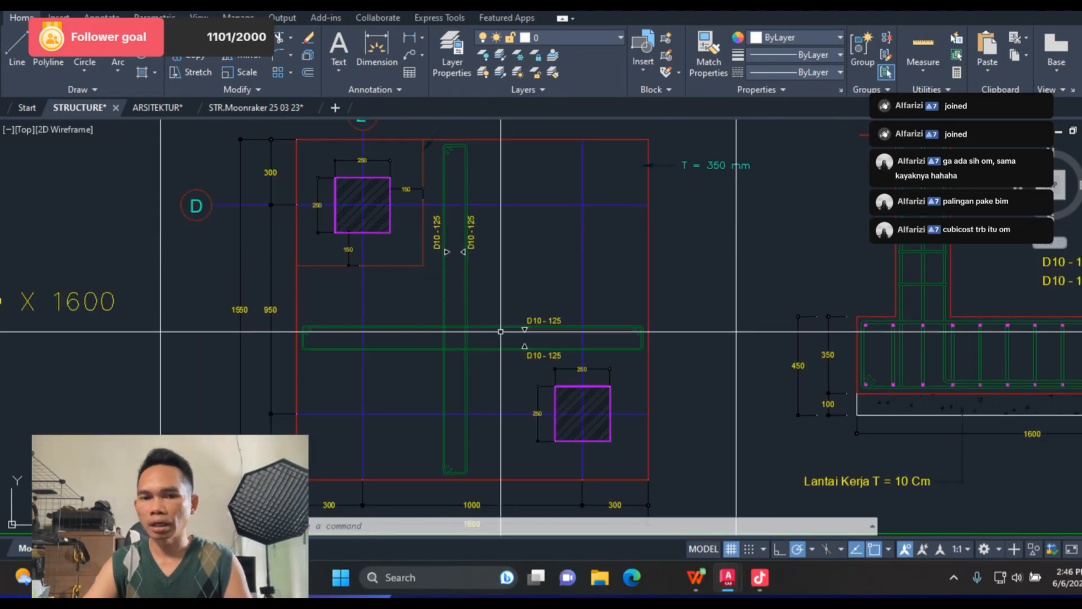
scroll(502, 331, "up", 3)
mouse_move(470, 306)
left_mouse_down()
mouse_move(488, 490)
mouse_move(507, 237)
left_mouse_up()
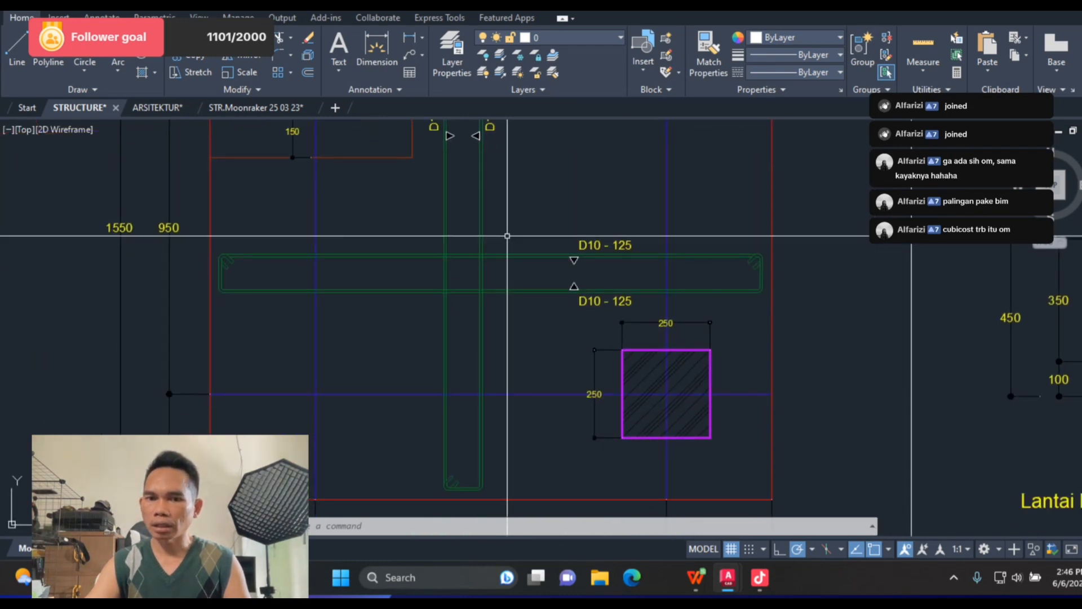
scroll(507, 235, "down", 2)
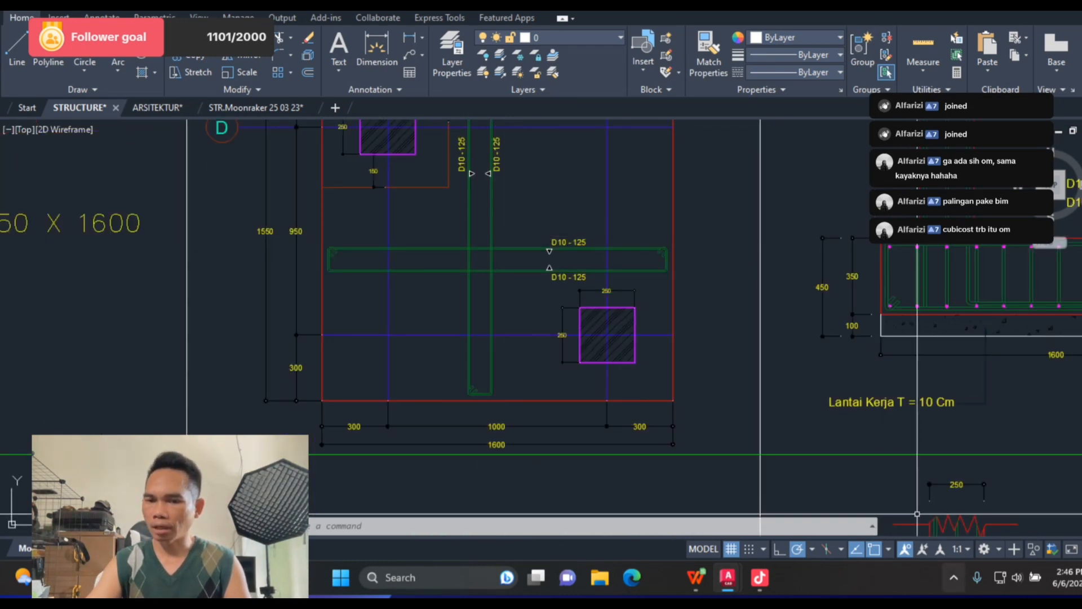
Step: Switch back to the spreadsheet and set the bar spacing in the P5 block's T1 bar-count formula in I83 to 0.15
key("alt+Tab")
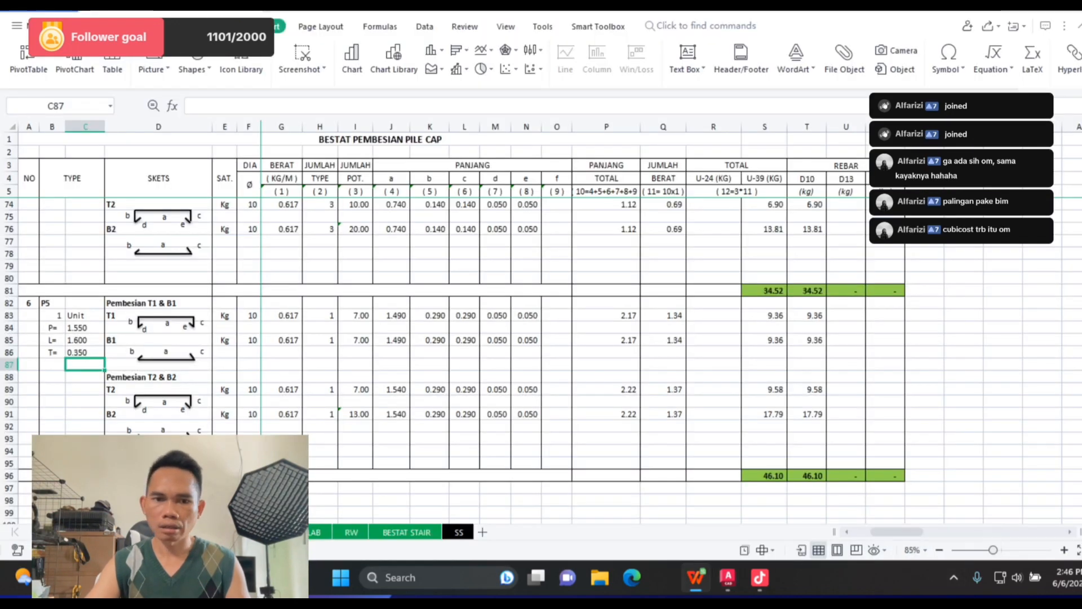
left_click(356, 316)
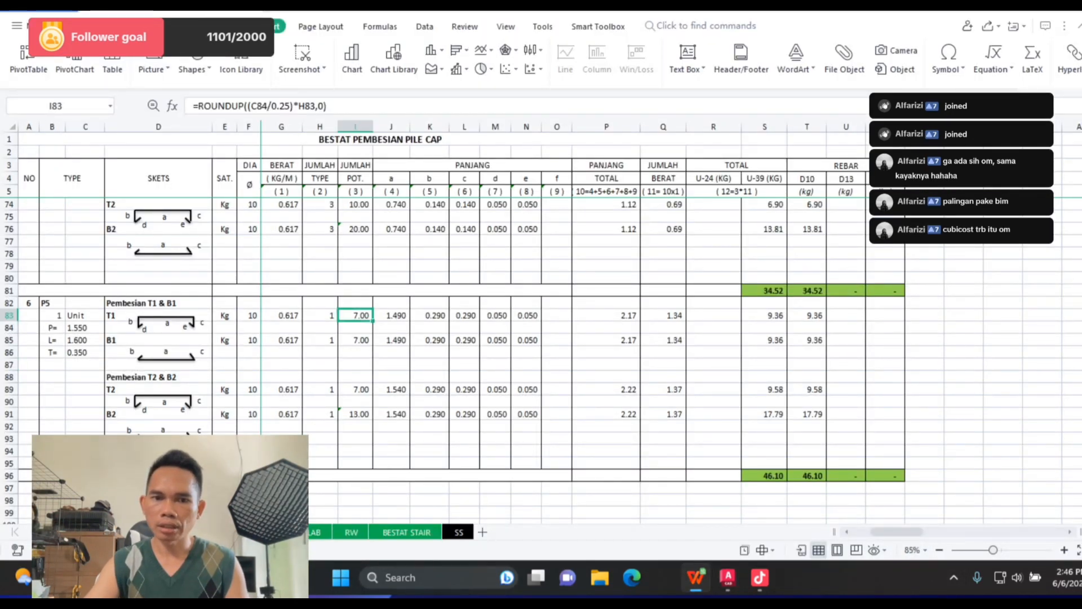
left_click(279, 106)
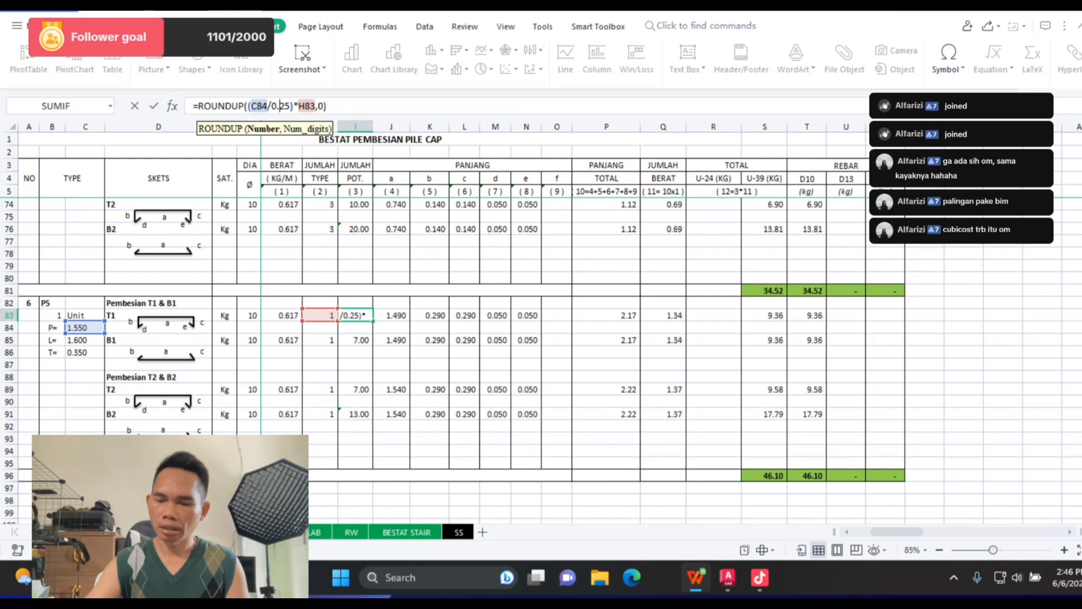
key("BackSpace")
type("1")
key("Return")
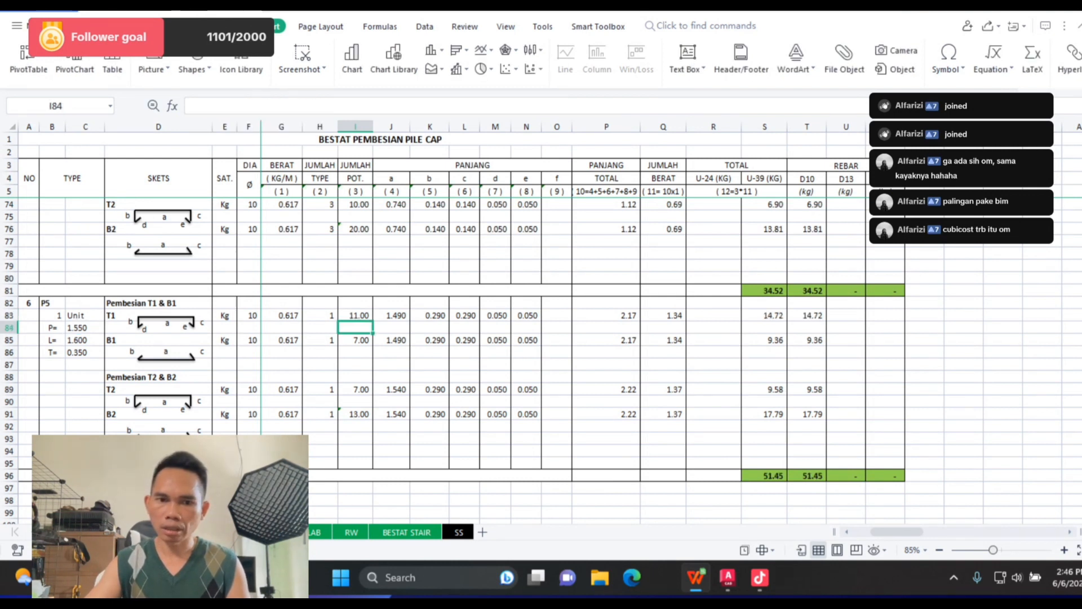
Step: Set the bar spacing in the P5 block's B1 bar-count formula in I85 to 0.15
left_click(356, 339)
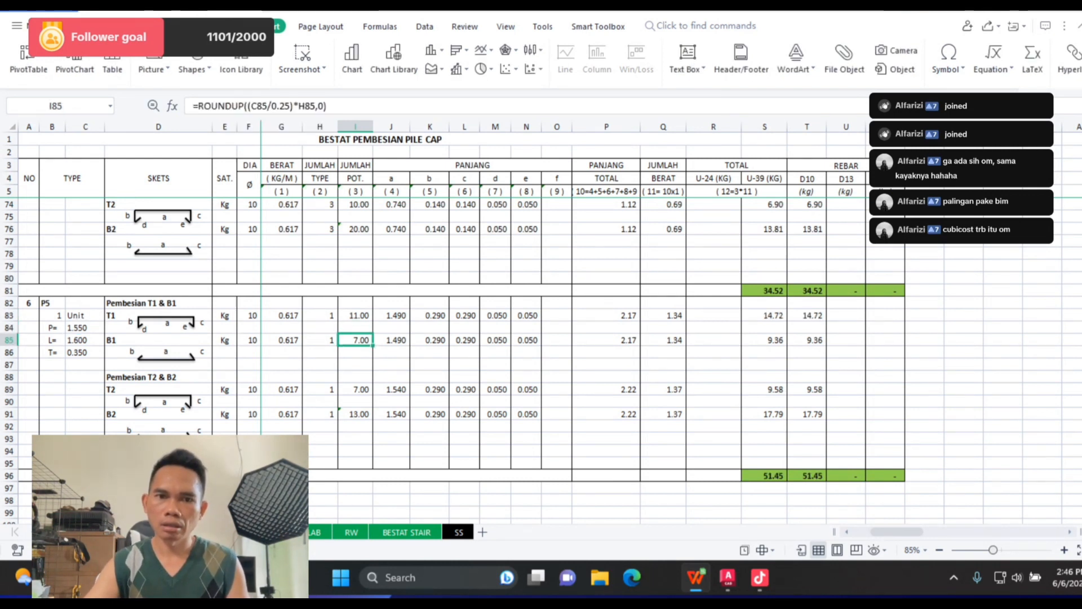
left_click(284, 106)
key("BackSpace")
type("1")
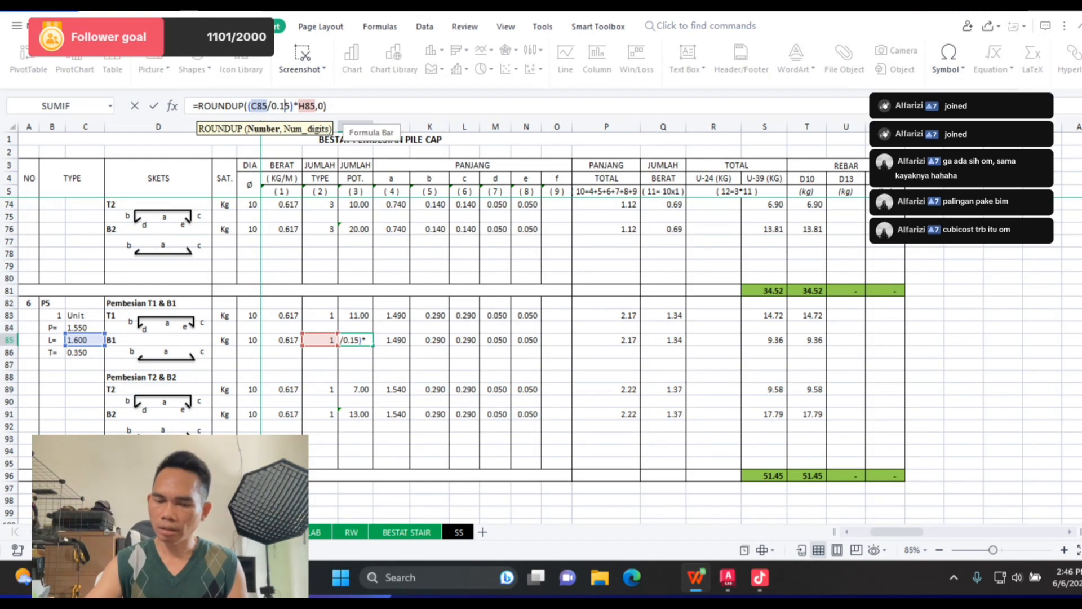
key("Return")
Step: Set the bar spacing in the P5 block's T2 bar-count formula in I89 to 0.125
key("Down")
key("Down")
key("Down")
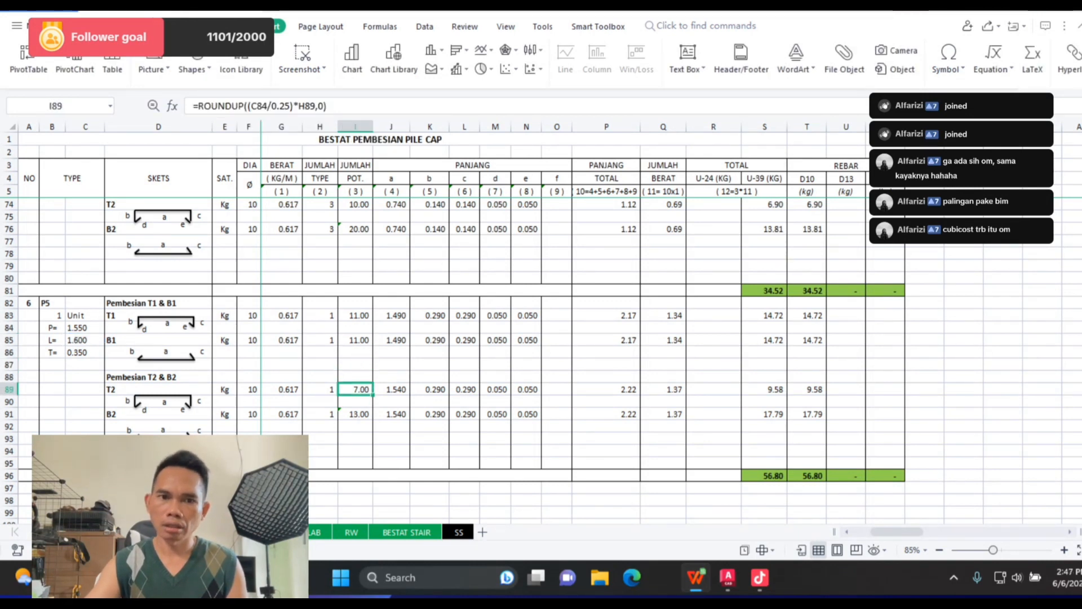
left_click(284, 106)
key("BackSpace")
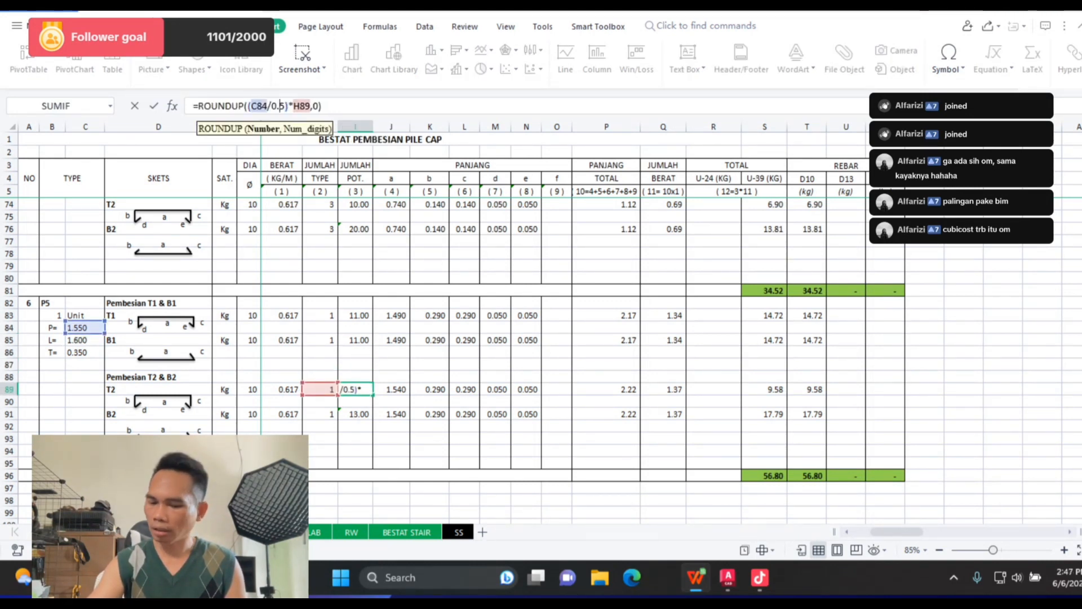
type("1")
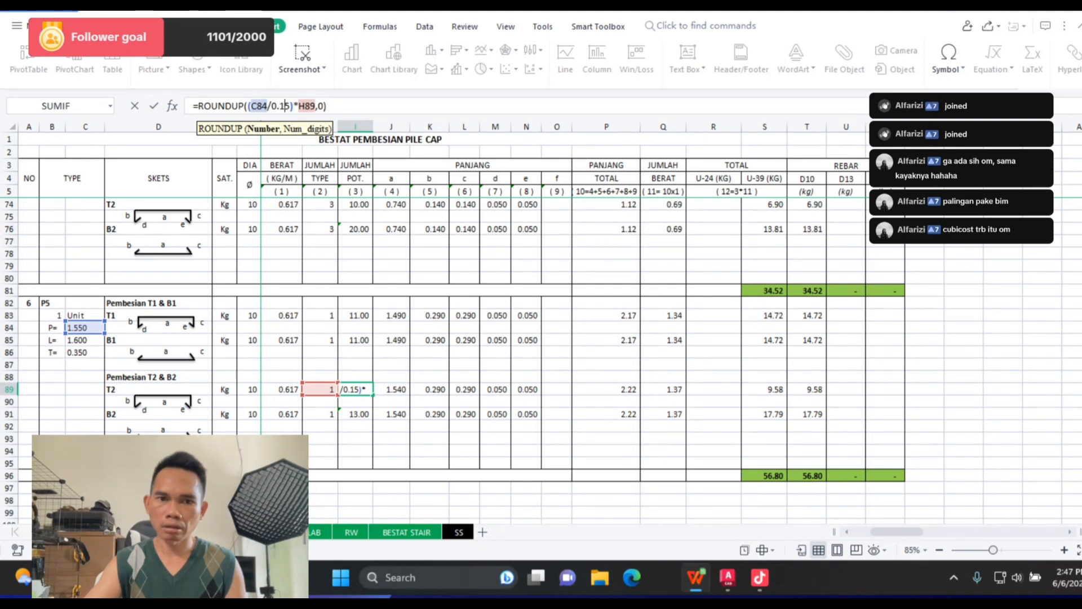
type("2")
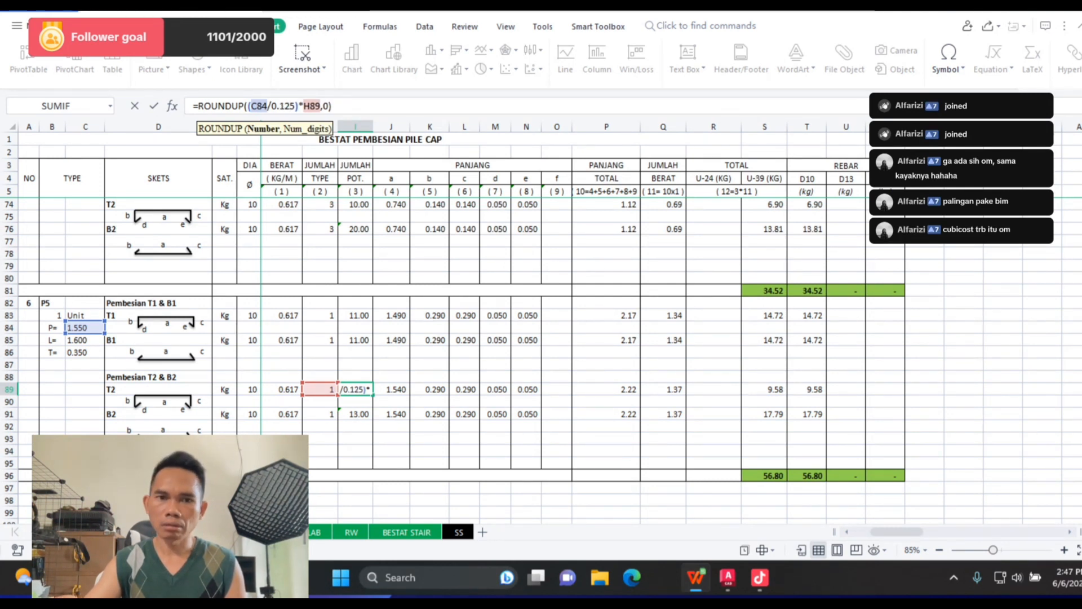
key("Return")
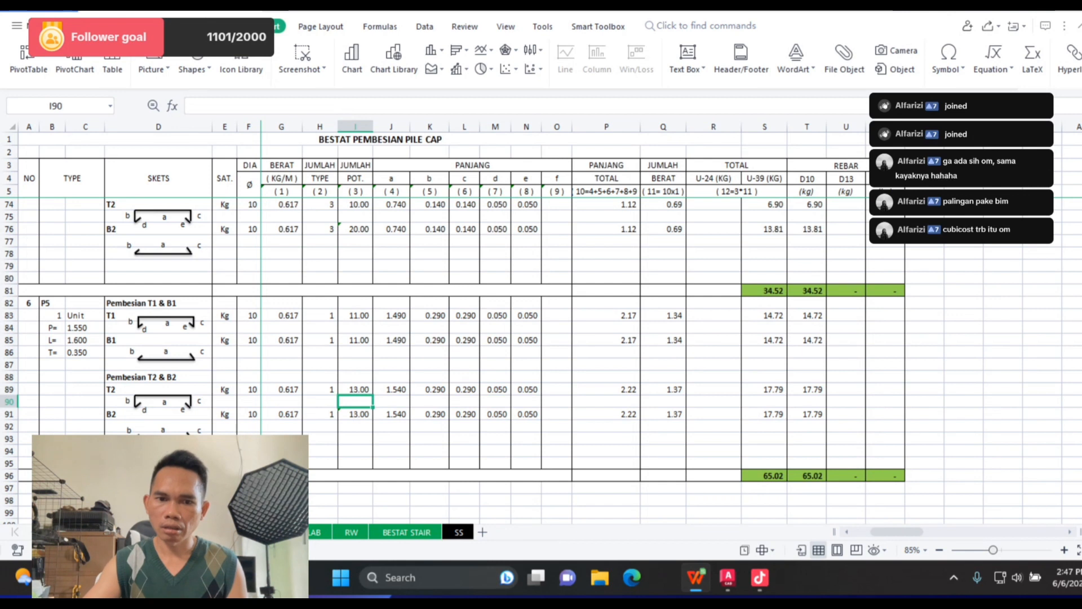
Step: Correct the bar spacing in the P5 block's B1 bar-count formula in I85 to 0.125
key("Up")
key("Up")
key("Up")
key("Up")
key("Up")
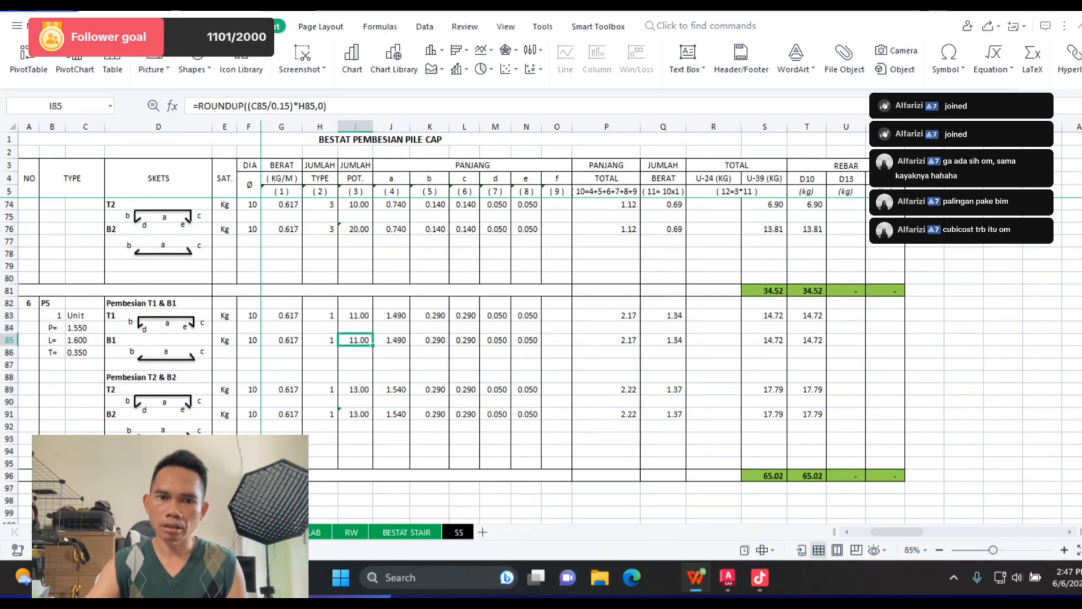
key("F2")
key("Left")
key("Left")
key("Left")
key("Left")
key("Left")
key("Left")
key("Left")
key("Left")
key("Left")
type("2")
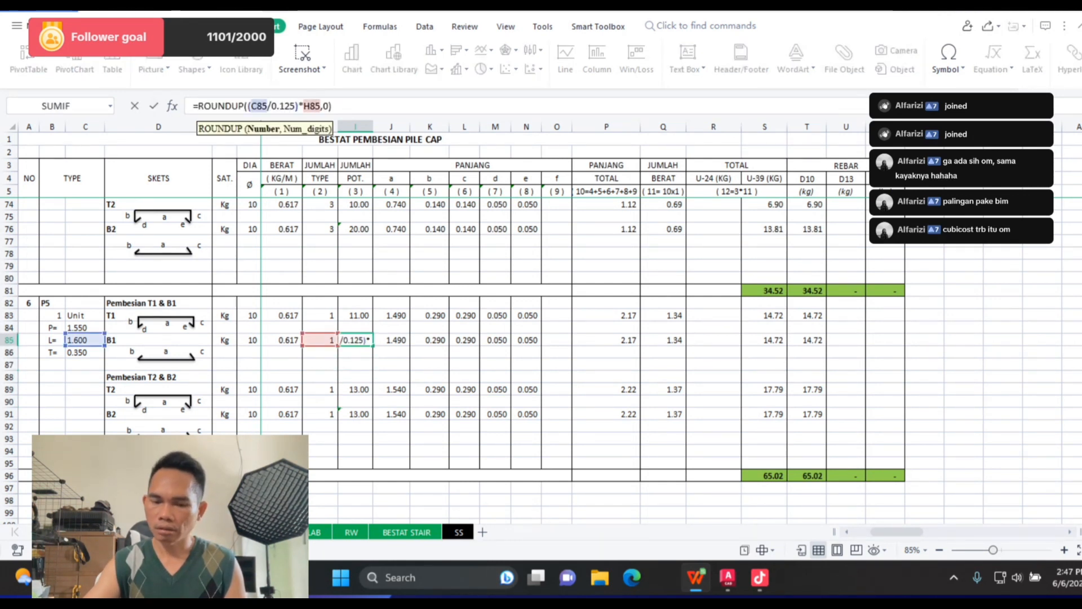
key("Return")
Step: Correct the bar spacing in the P5 block's T1 bar-count formula in I83 to 0.125
key("Up")
key("Up")
key("Up")
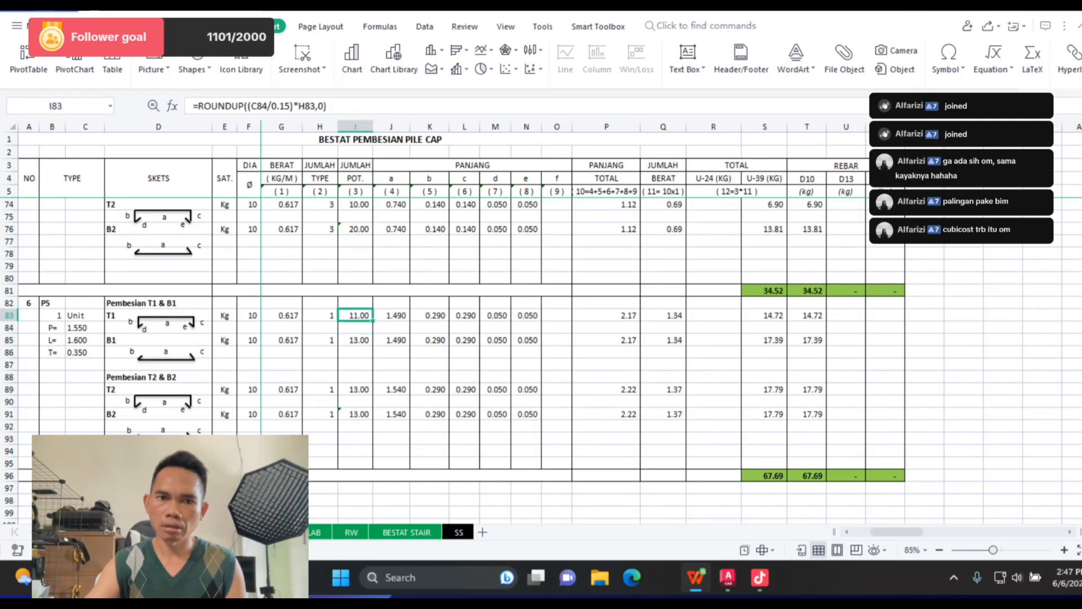
key("F2")
key("Left")
key("Left")
key("Left")
key("Left")
key("Left")
key("Left")
key("Left")
key("Left")
key("Left")
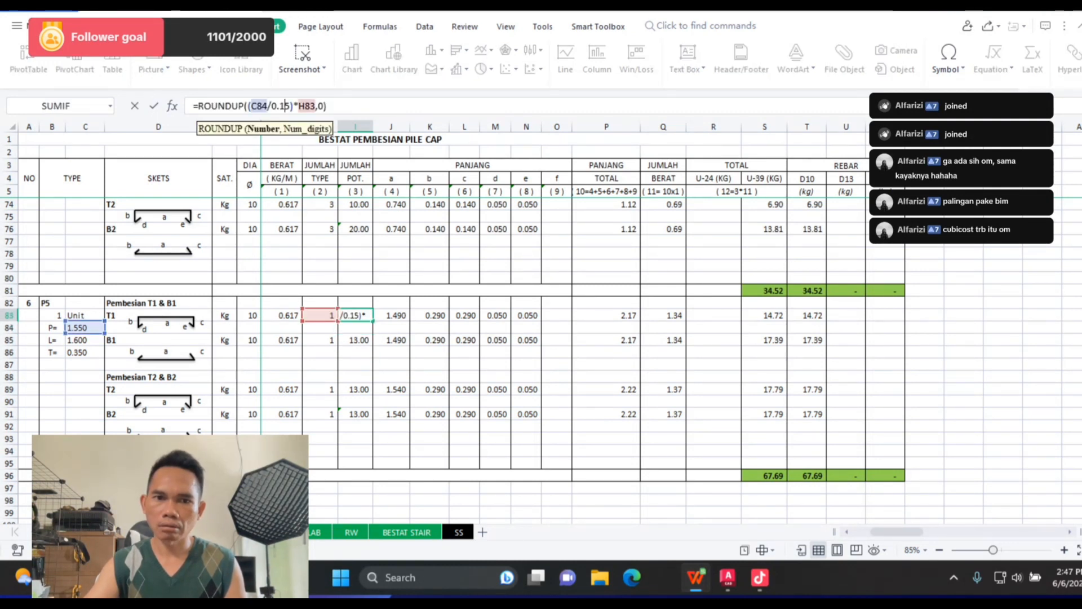
type("2")
key("Return")
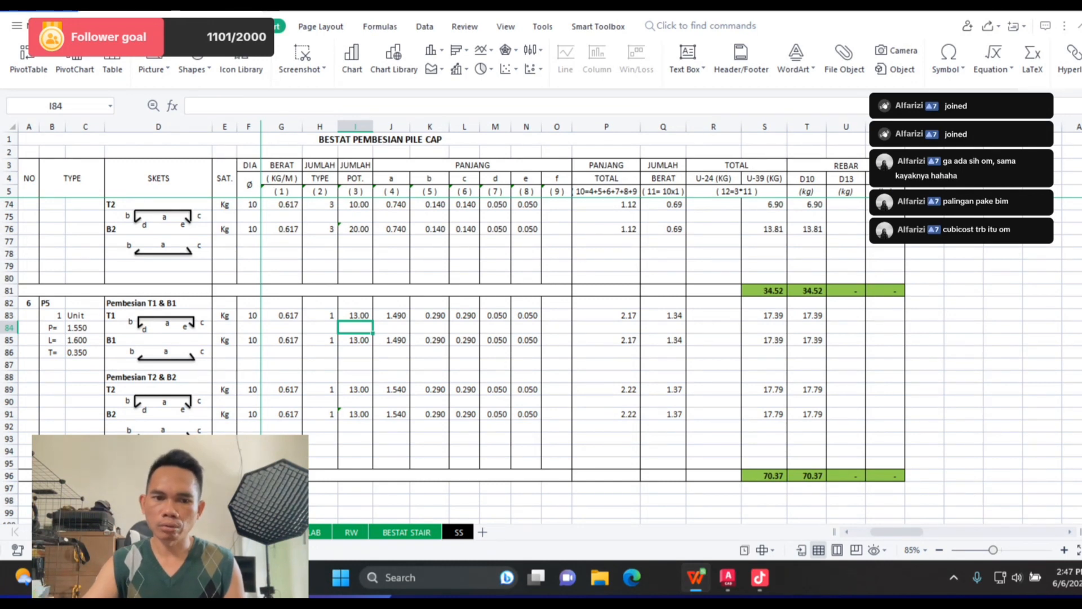
Step: Link the P5 rebar cell AR16 on the FOUNDATION sheet to the P5 block's D10 total in T96 of the pile cap schedule
key("ctrl+Page_Up")
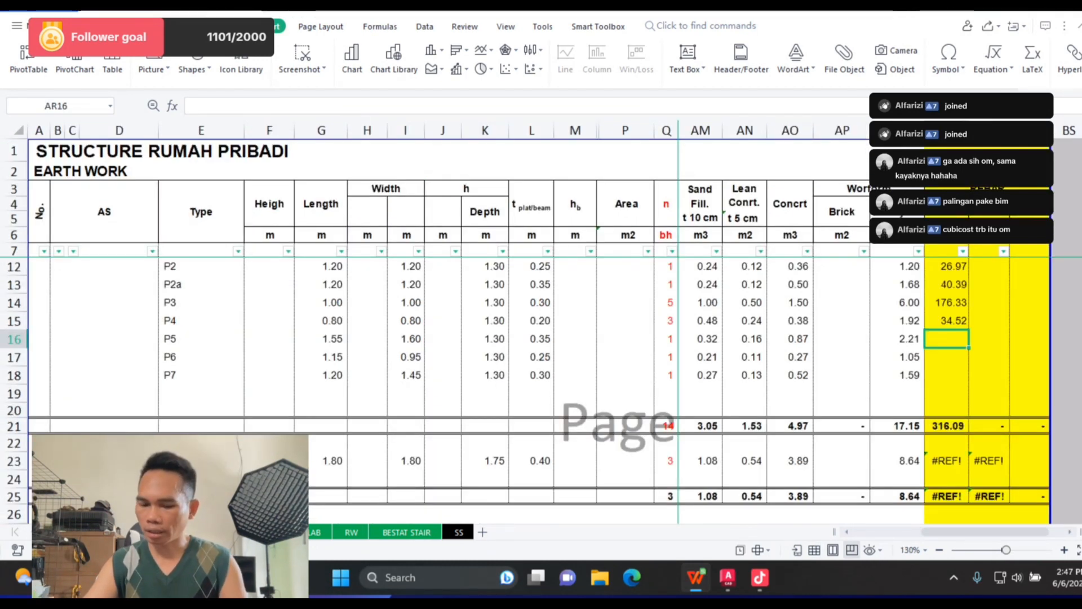
type("=")
key("ctrl+Page_Down")
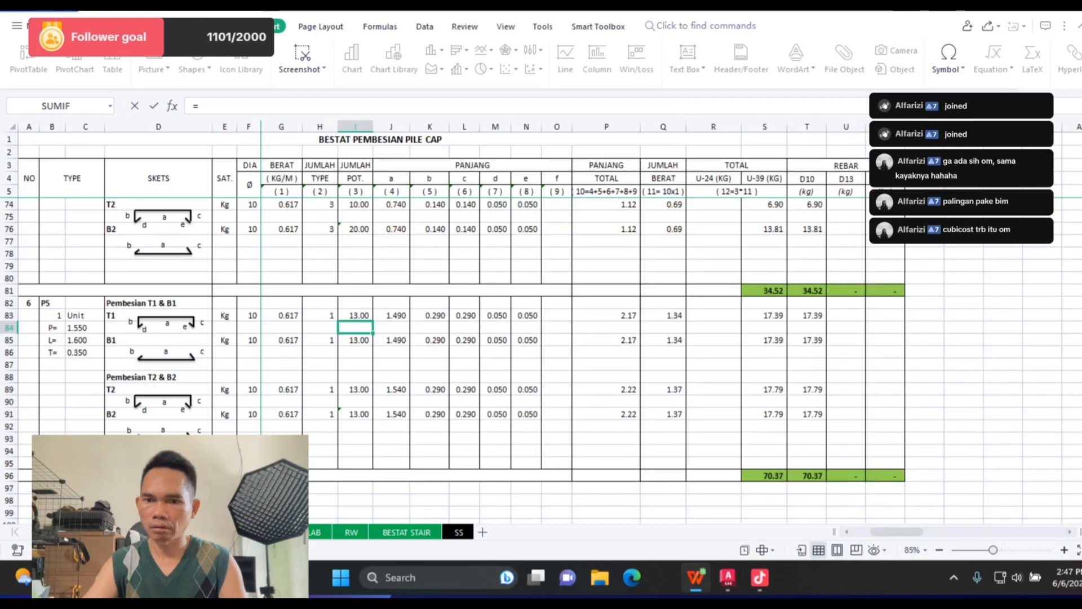
left_click(806, 476)
key("Return")
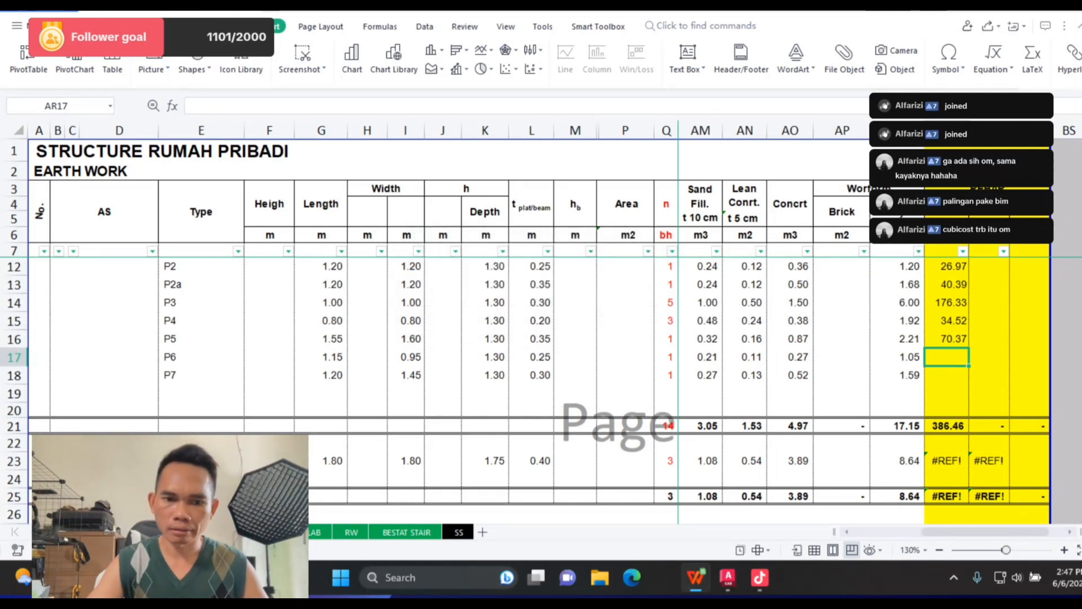
Step: Copy the P5 block in rows 82 to 96 of the pile cap schedule and paste it starting at row 97
key("ctrl+Page_Down")
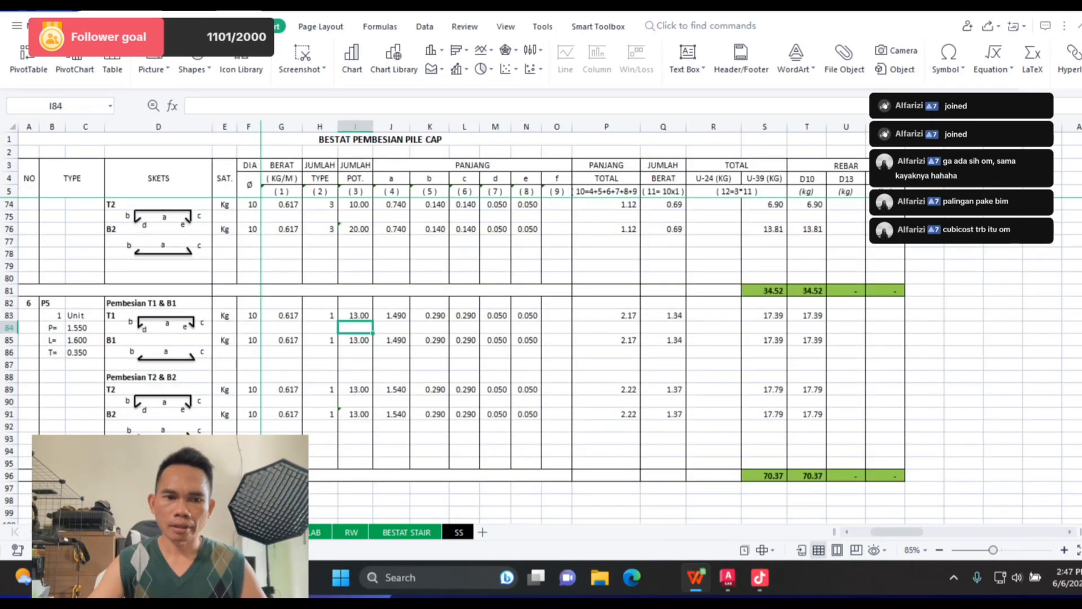
left_click_drag(9, 303, 11, 479)
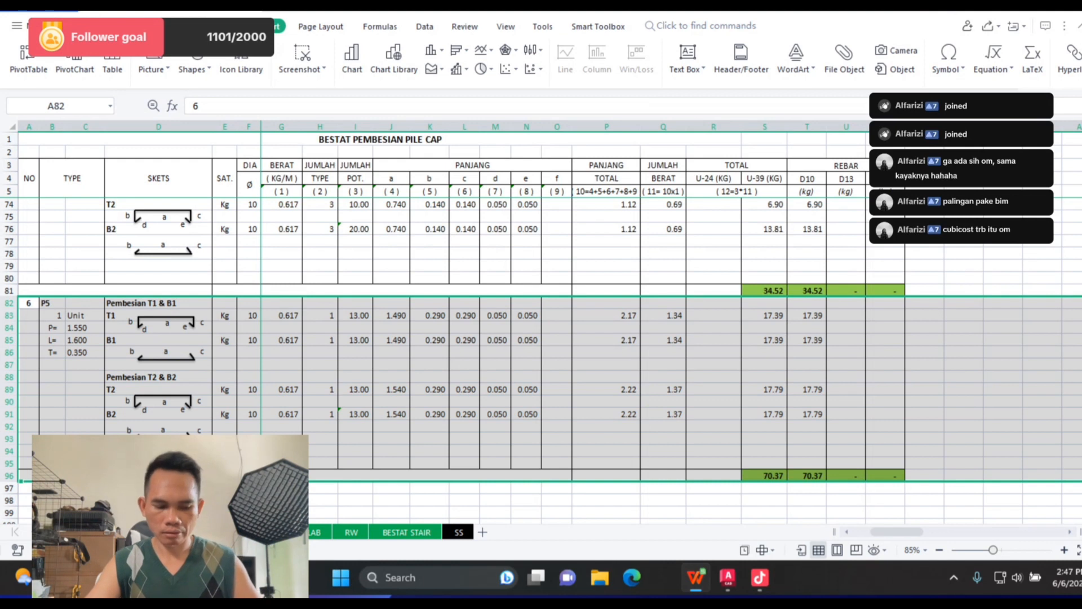
key("ctrl+c")
left_click(9, 488)
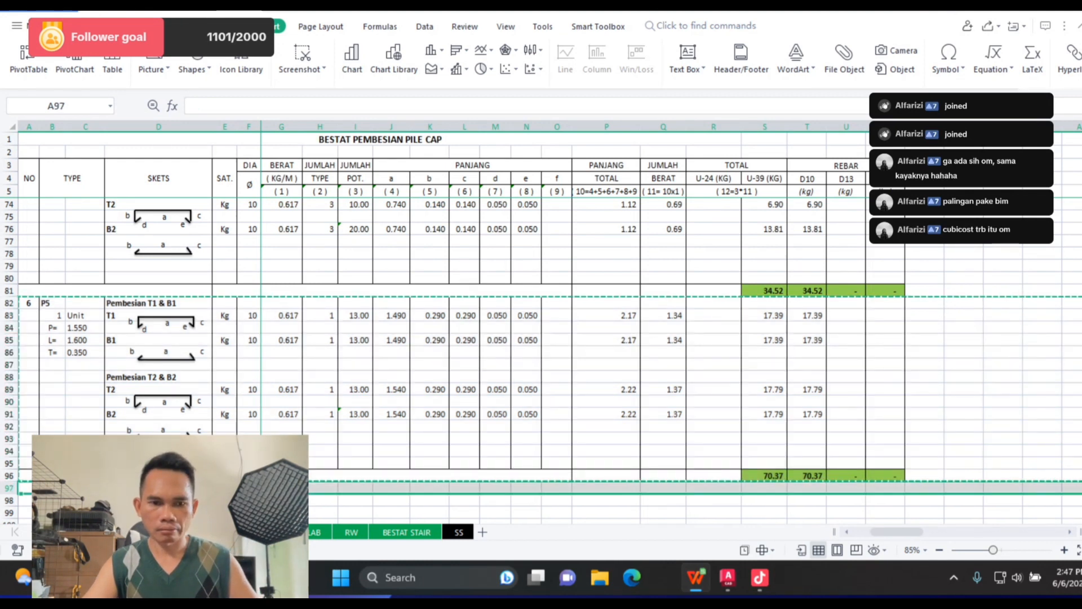
key("ctrl+v")
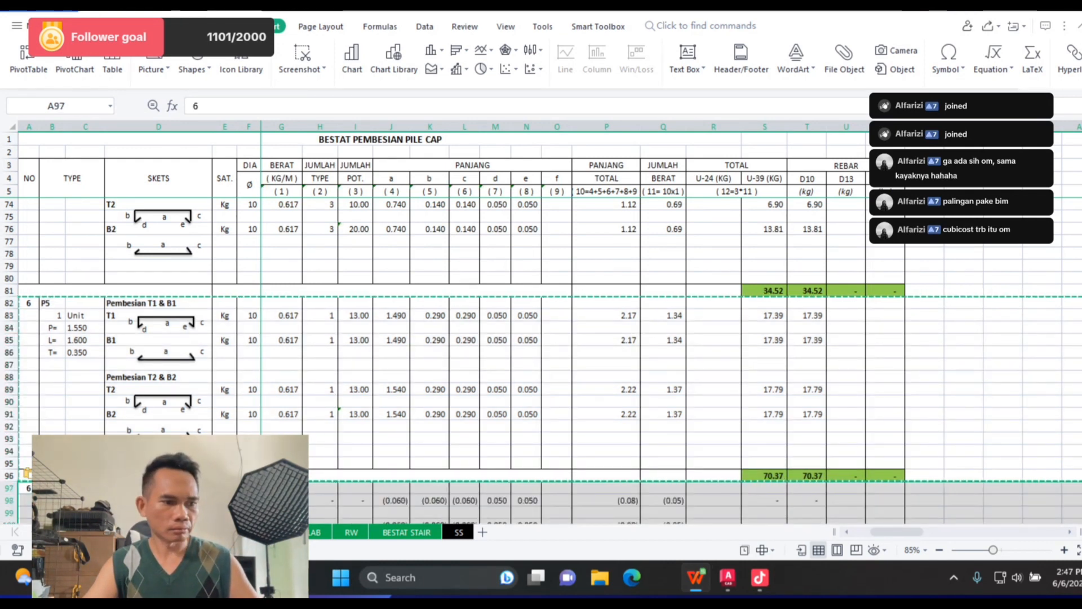
Step: Number the pasted block 7 in A97 and rename its type to P6 in B97
scroll(541, 338, "down", 3)
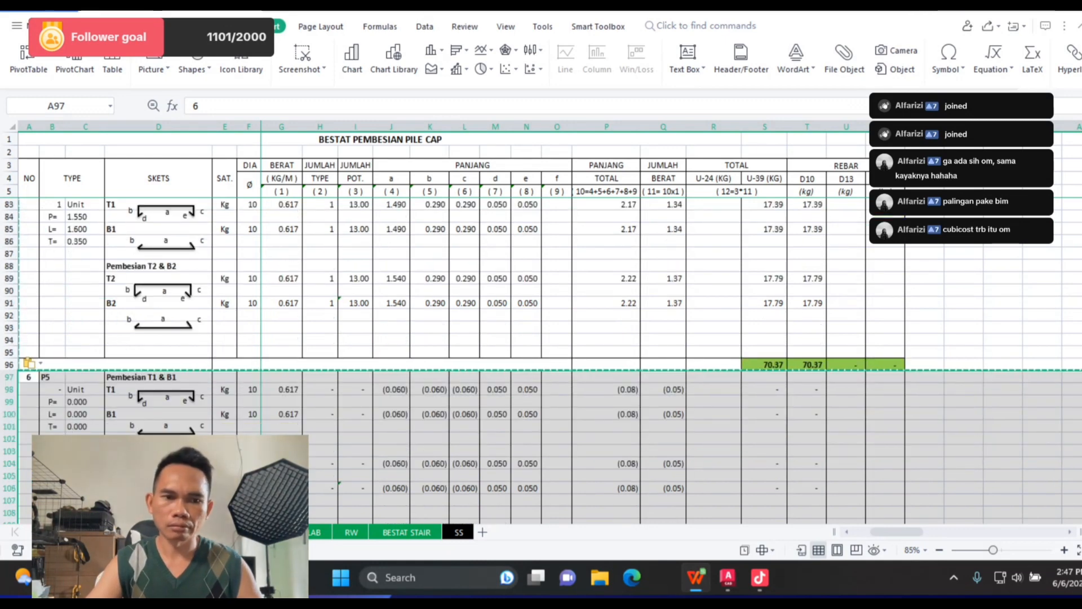
left_click(29, 377)
type("7")
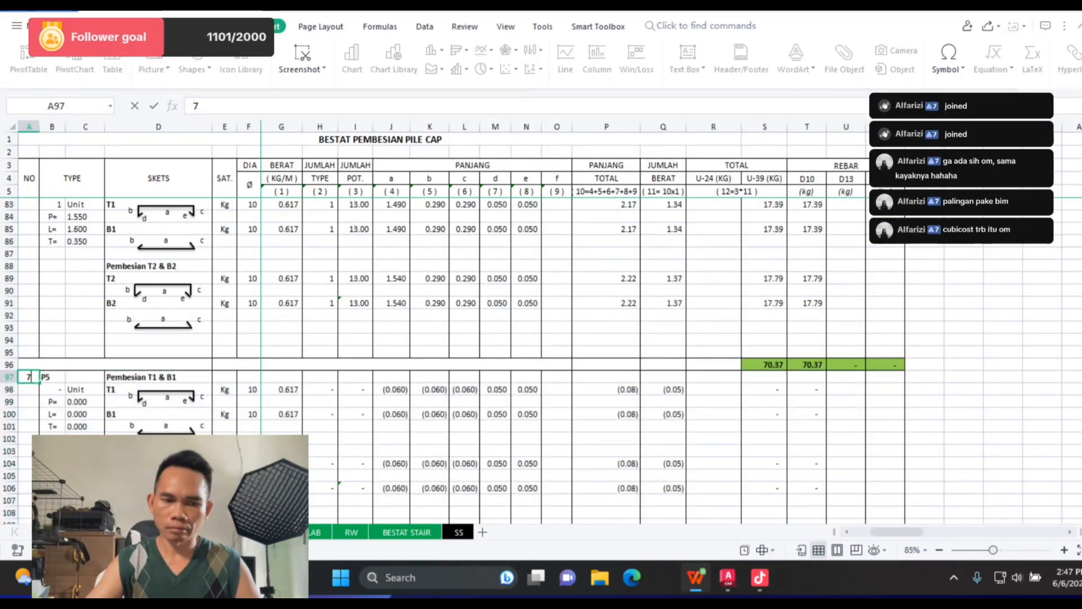
key("Tab")
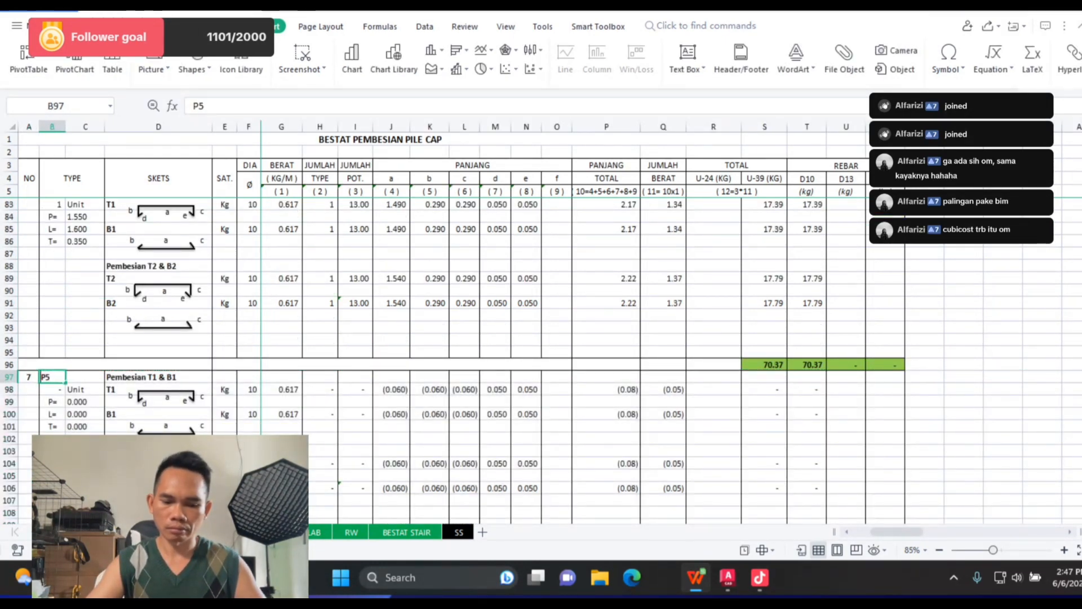
type("P6")
key("Return")
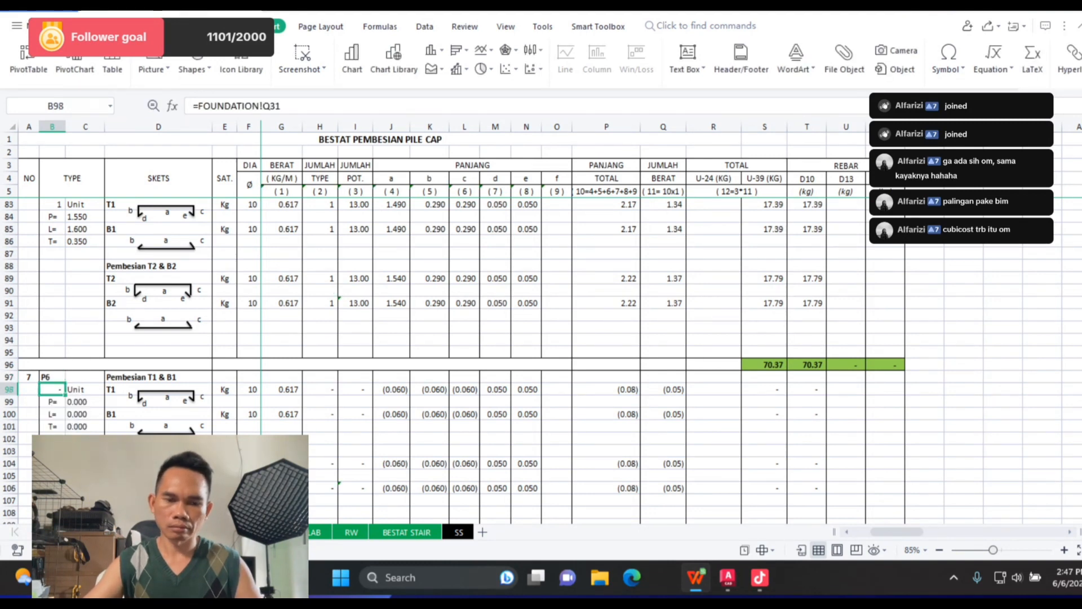
Step: Link the P6 block's unit count in B98 to FOUNDATION!Q17 and its length P in C99 to FOUNDATION!G17
type("=")
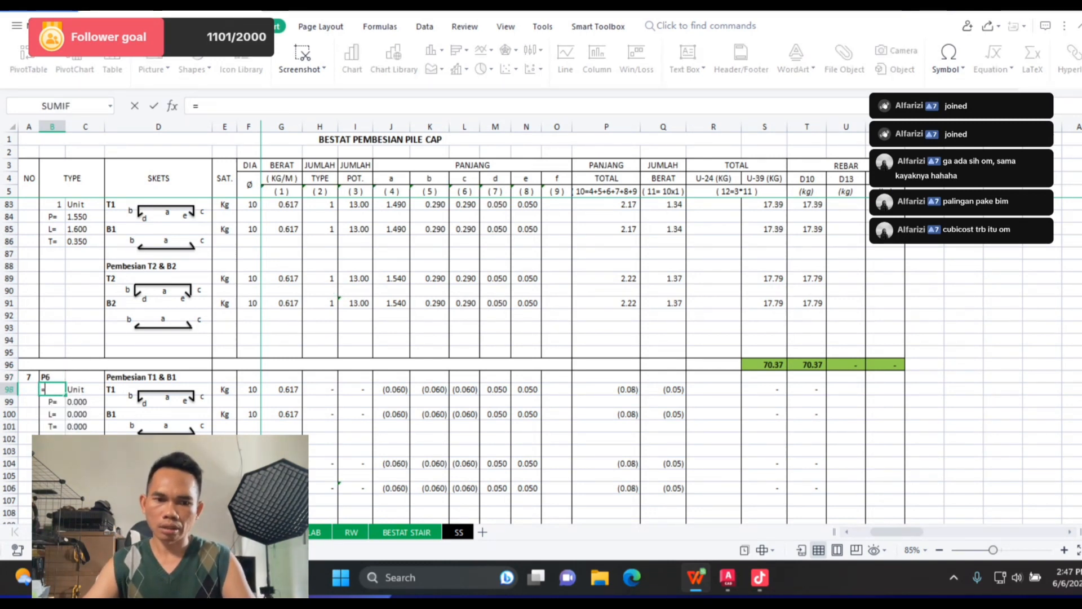
key("ctrl+Page_Up")
left_click(666, 357)
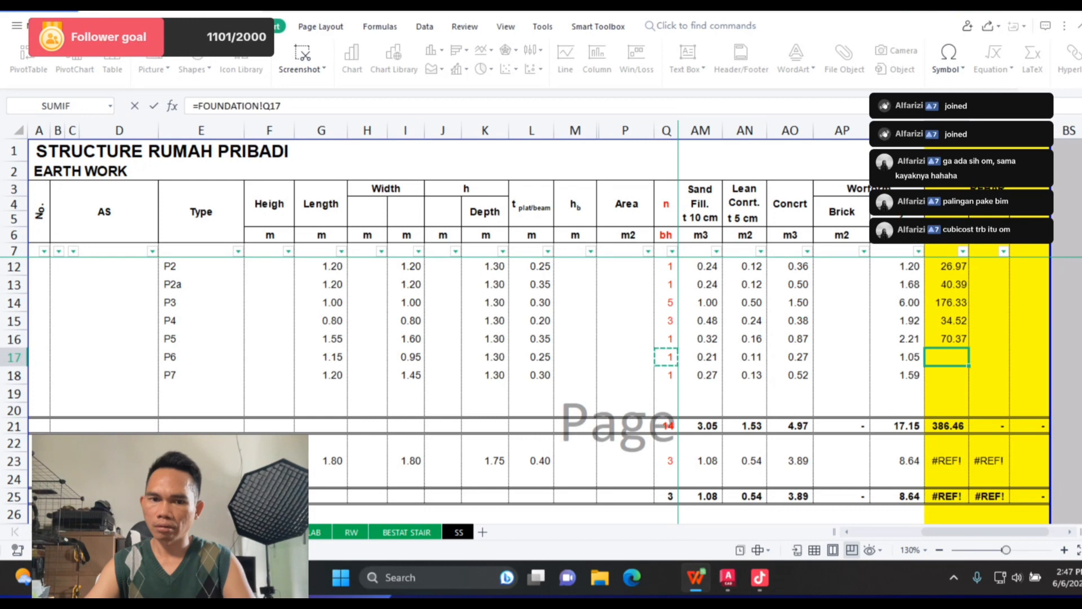
key("Return")
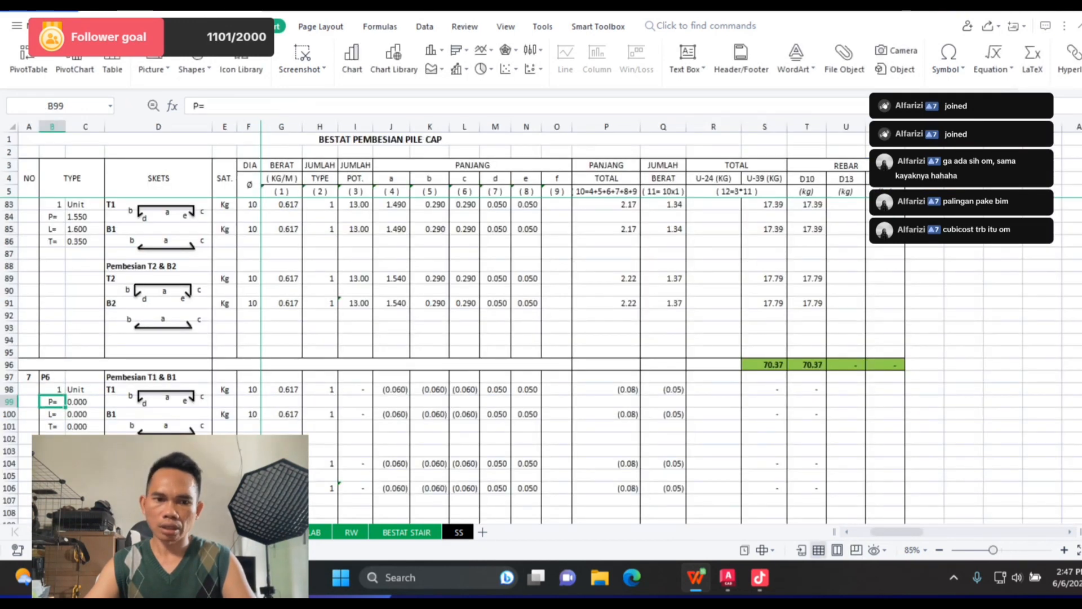
key("Right")
type("=")
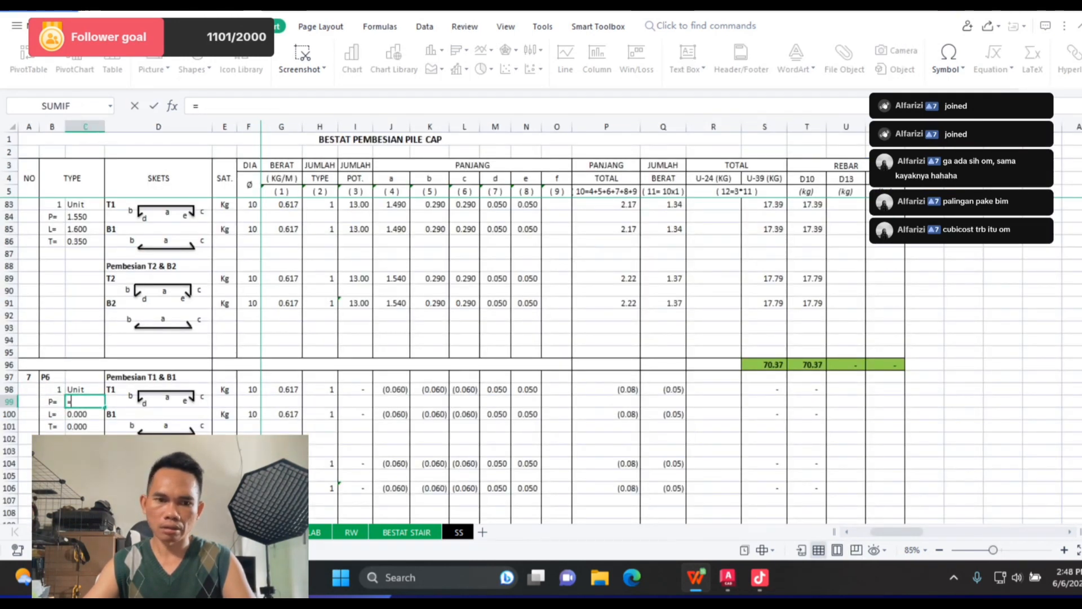
key("ctrl+Page_Up")
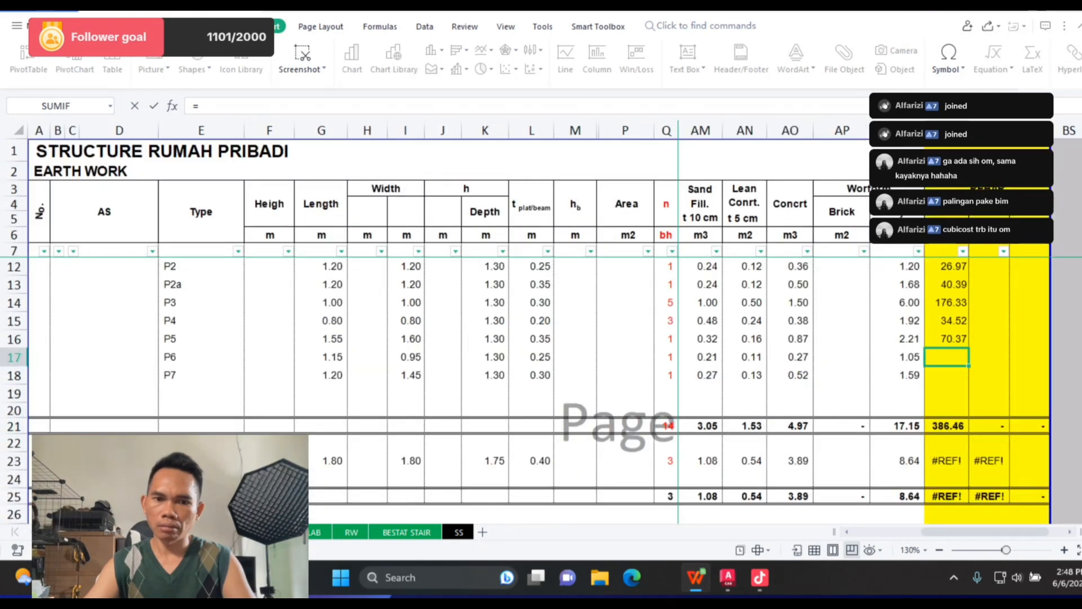
left_click(321, 338)
left_click(321, 356)
key("Return")
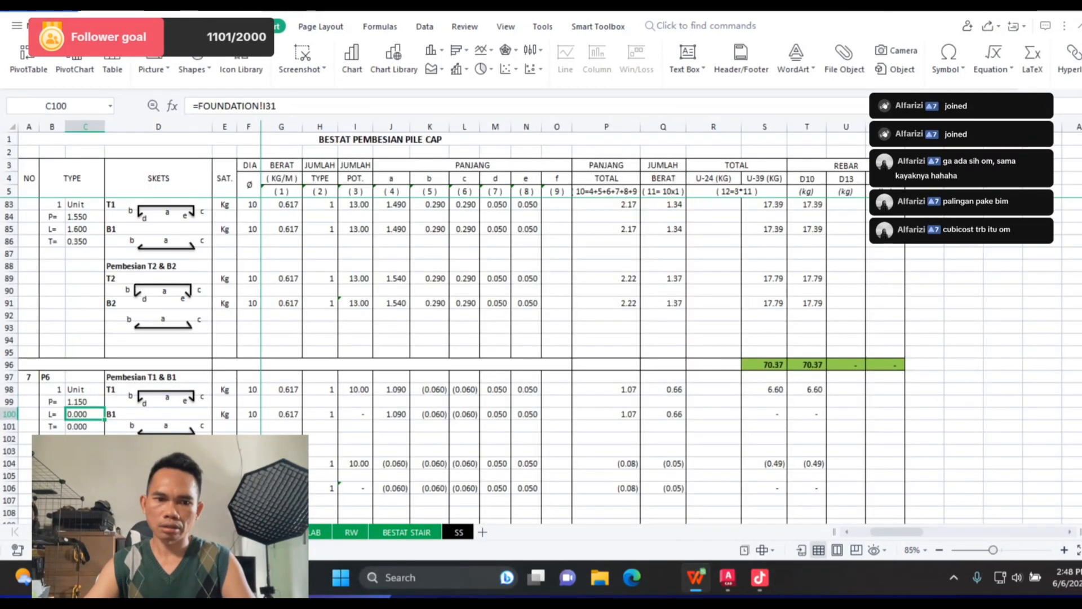
Step: Link the P6 block's width L in C100 to FOUNDATION!I17
type("=")
key("ctrl+Page_Up")
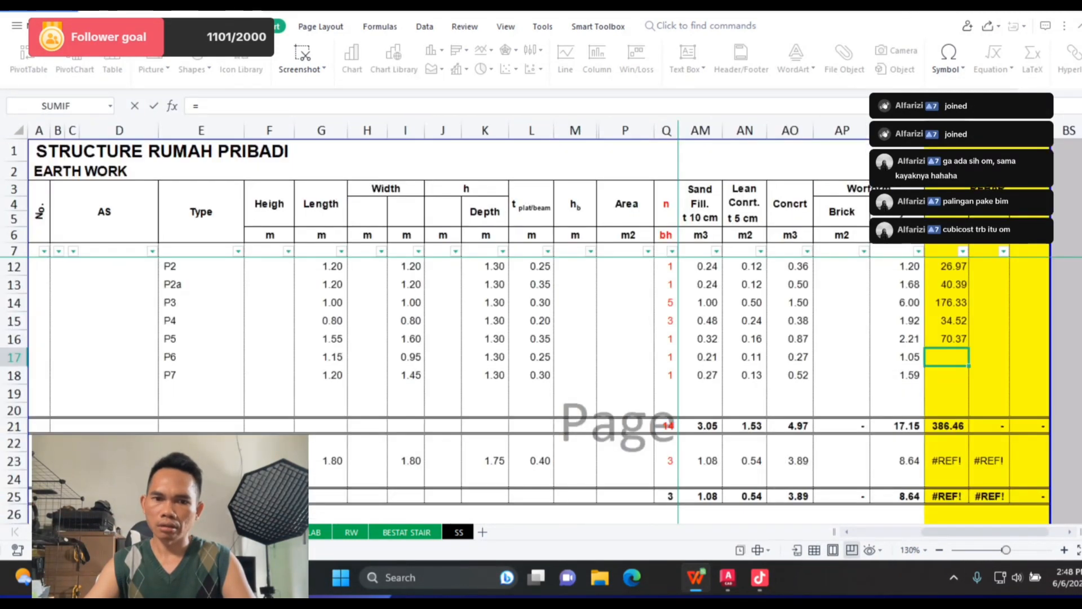
left_click(405, 357)
key("Return")
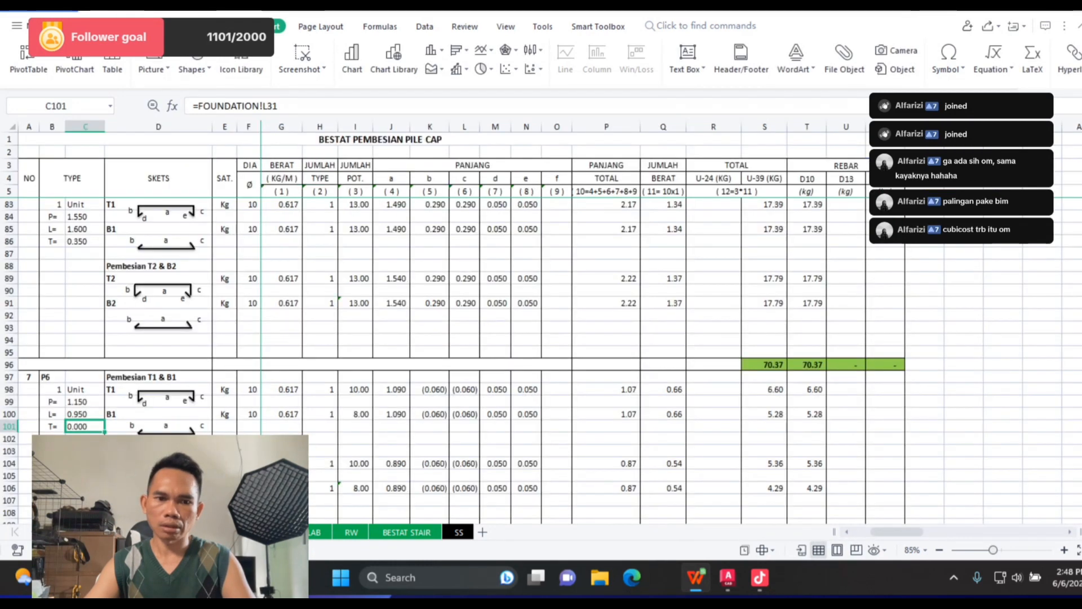
Step: Link the P6 block's thickness T in C101 to FOUNDATION!L17
type("=")
key("ctrl+Page_Up")
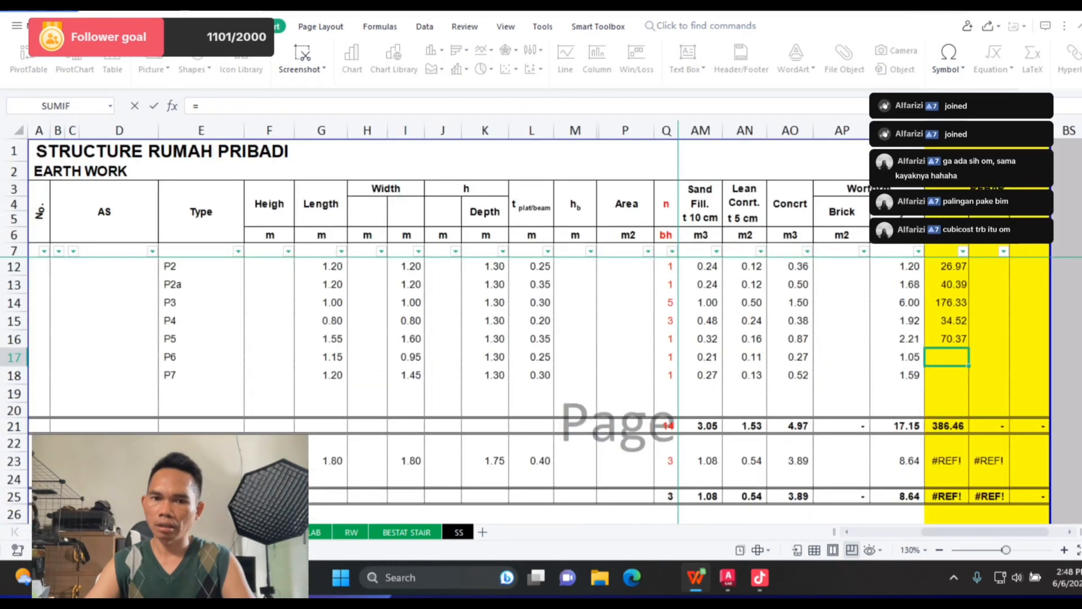
left_click(532, 357)
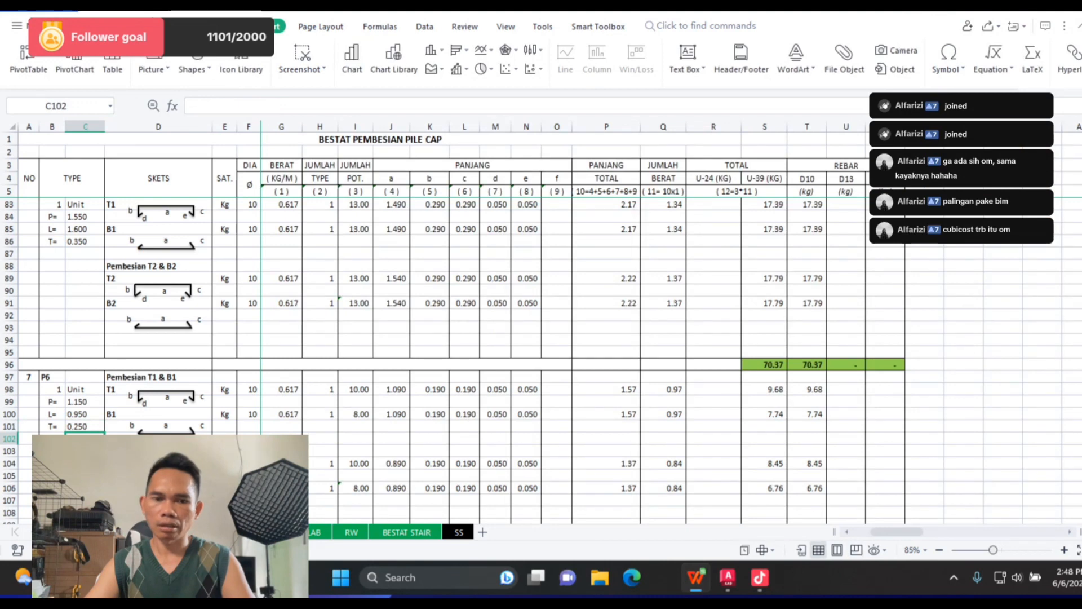
Step: Switch to AutoCAD, examine the P6 footing's rebar diameter and spacing in the STRUCTURE drawing, and return to the spreadsheet
left_click(728, 577)
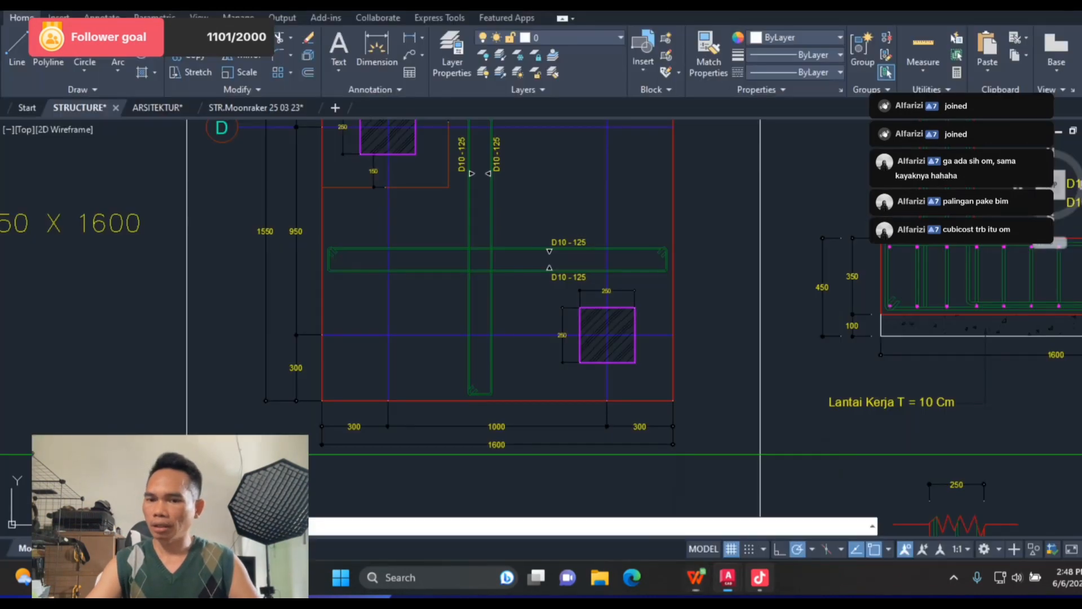
scroll(492, 306, "down", 3)
scroll(492, 306, "up", 5)
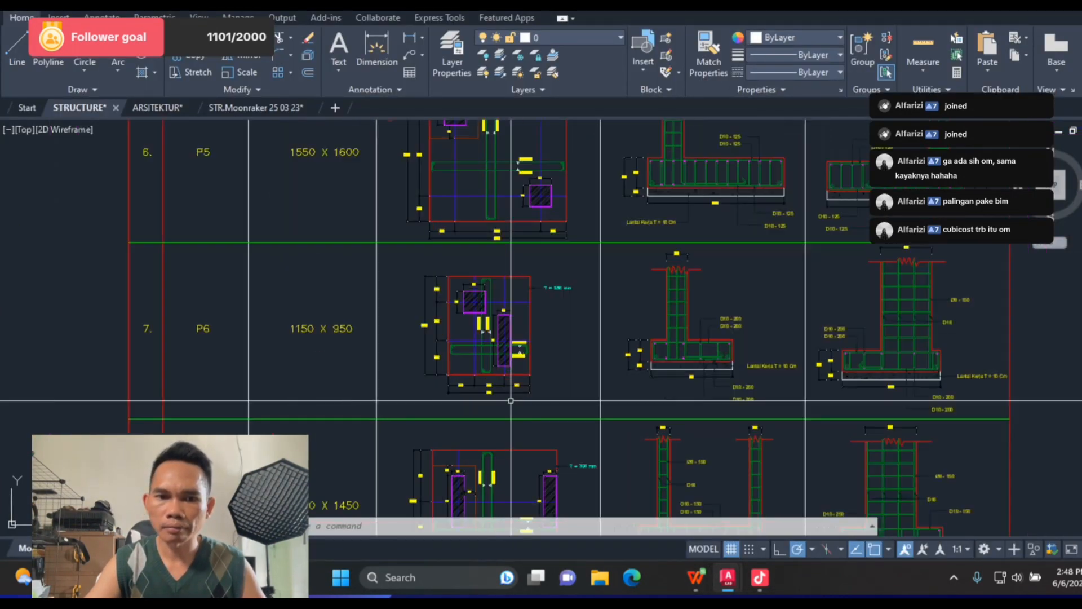
scroll(416, 161, "up", 3)
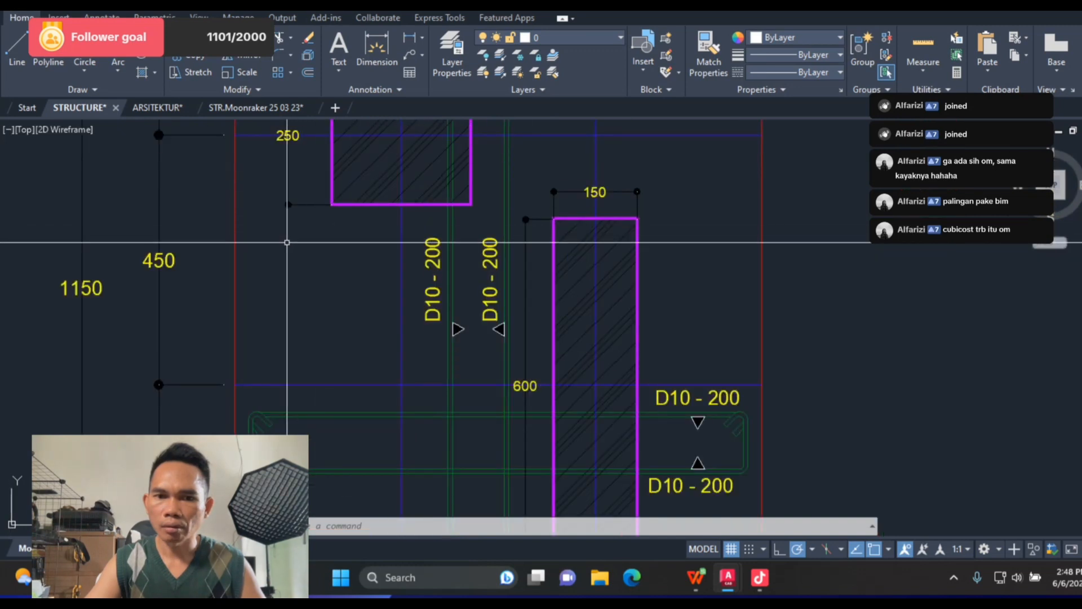
scroll(286, 242, "down", 2)
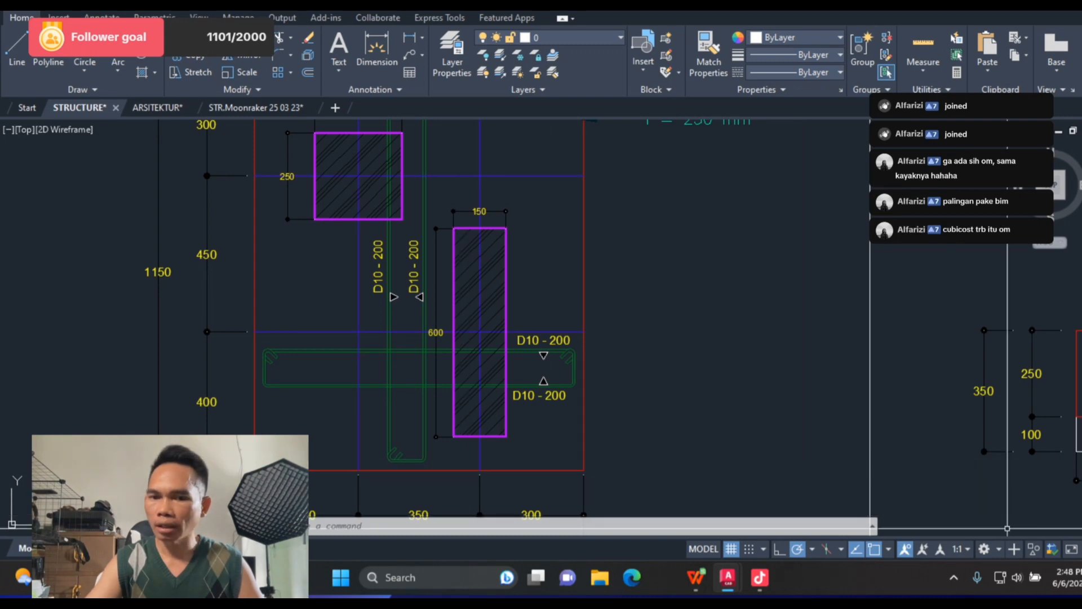
key("alt+Tab")
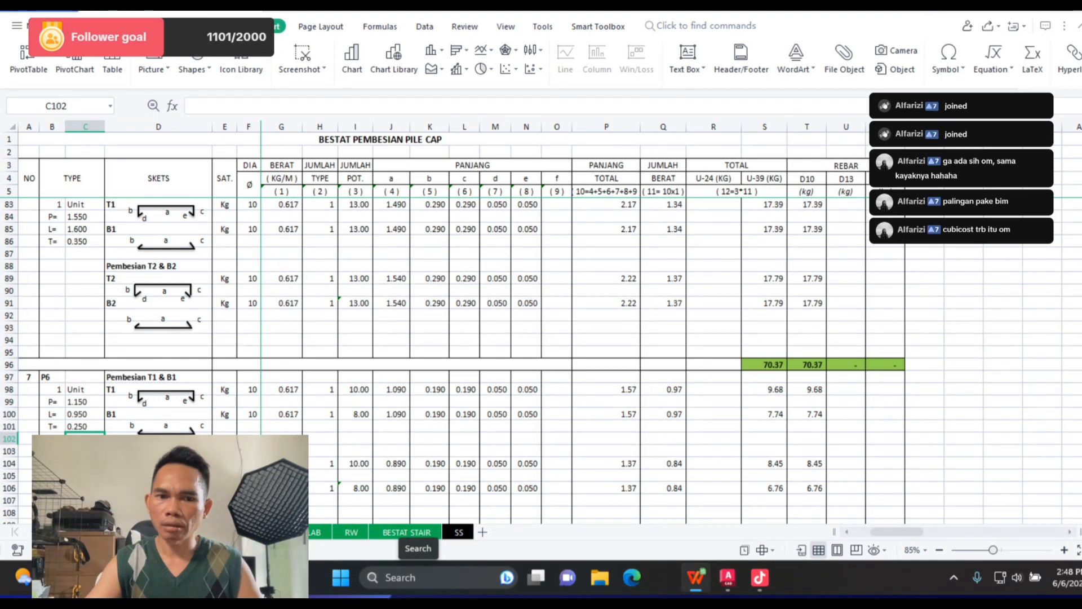
Step: Set the bar spacing in the P6 T1 bar count formula in I98 to 0.2
left_click(355, 390)
scroll(355, 389, "down", 2)
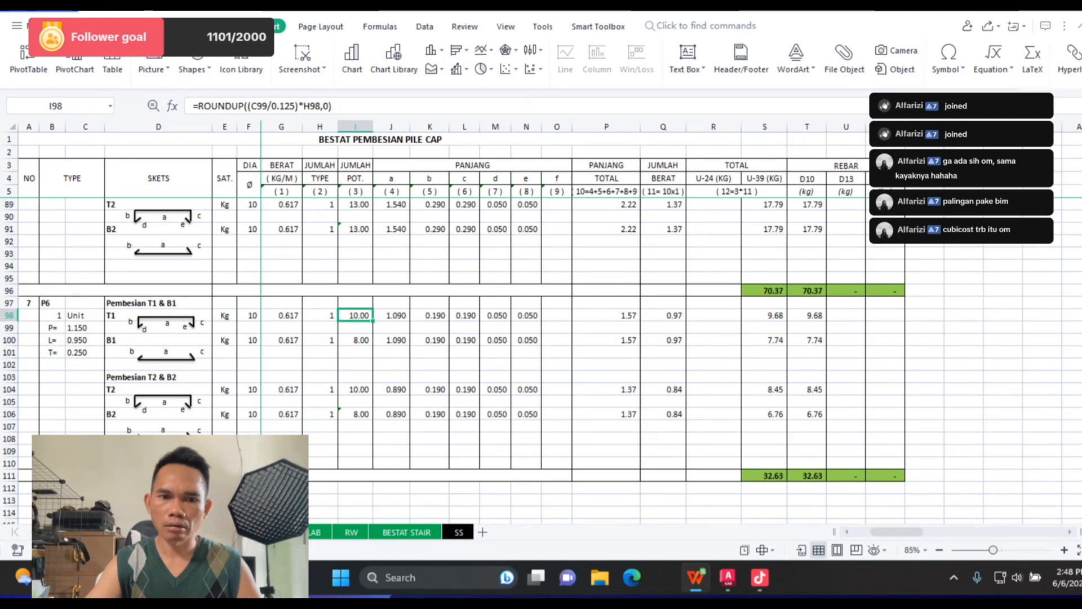
scroll(462, 360, "up", 5)
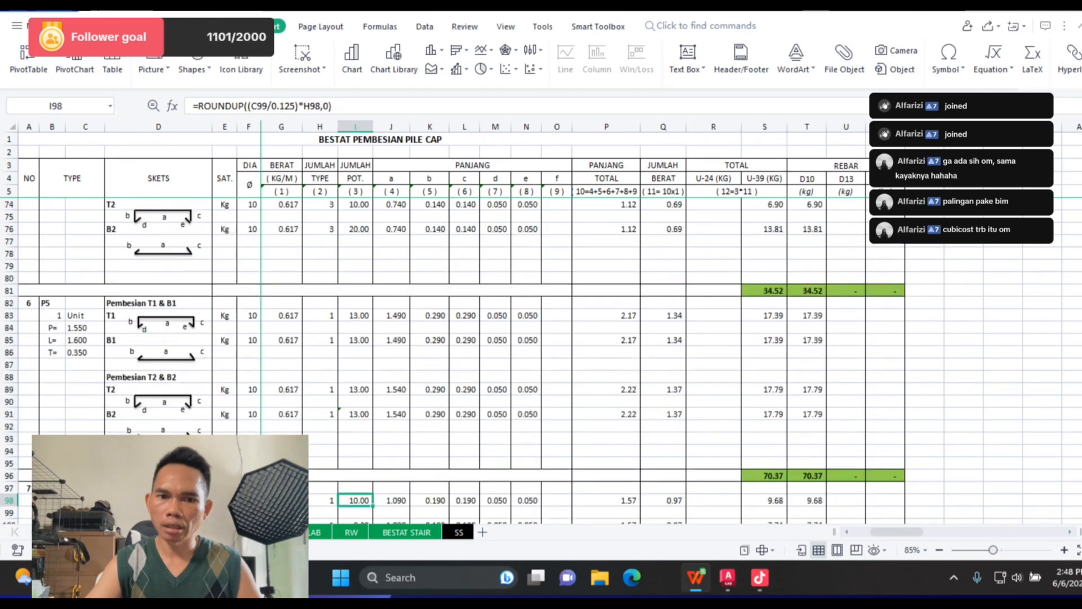
scroll(462, 361, "down", 4)
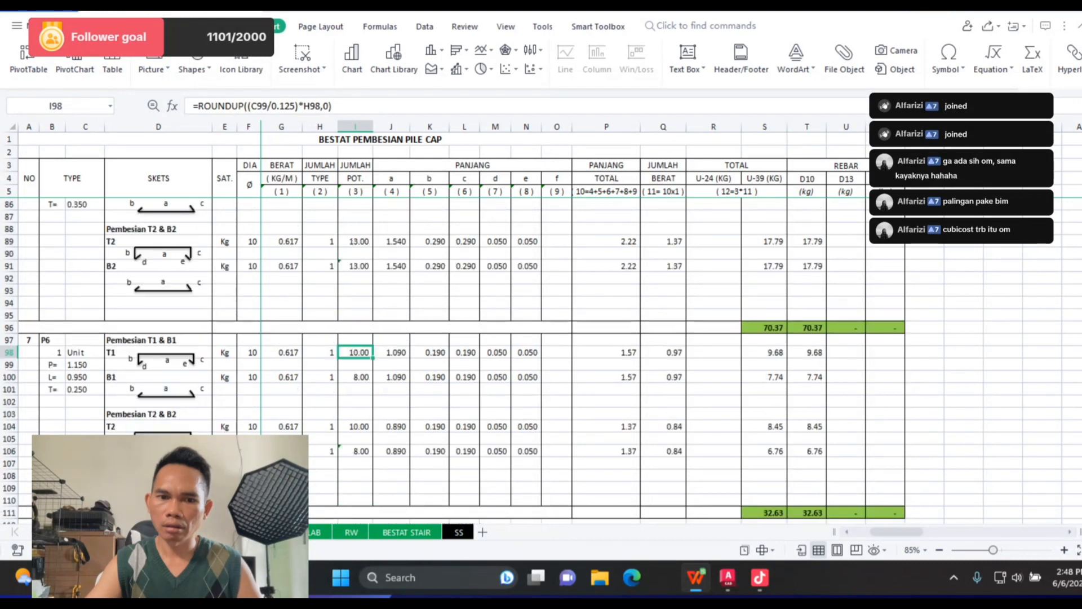
key("F2")
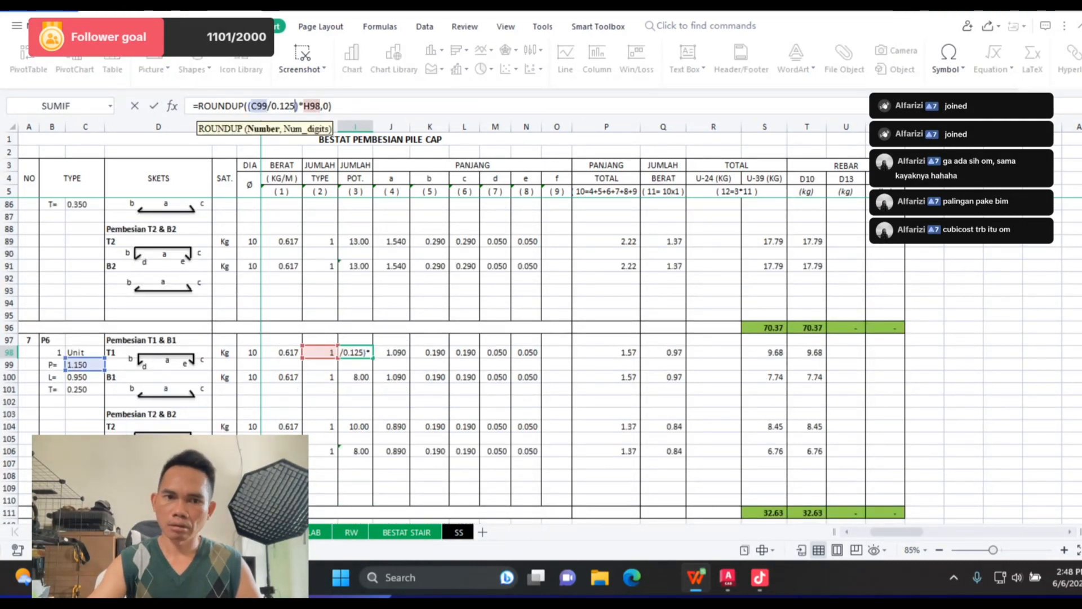
key("BackSpace")
key("BackSpace")
key("BackSpace")
type("2")
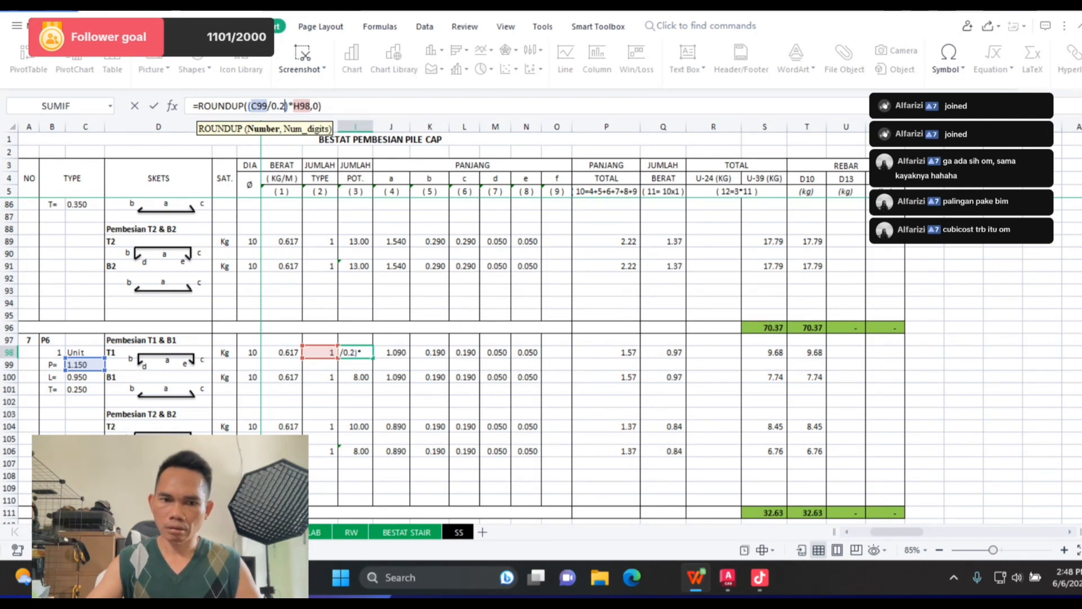
key("Return")
Step: Set the bar spacing in the P6 B1 bar count formula in I100 to 0.2
key("Down")
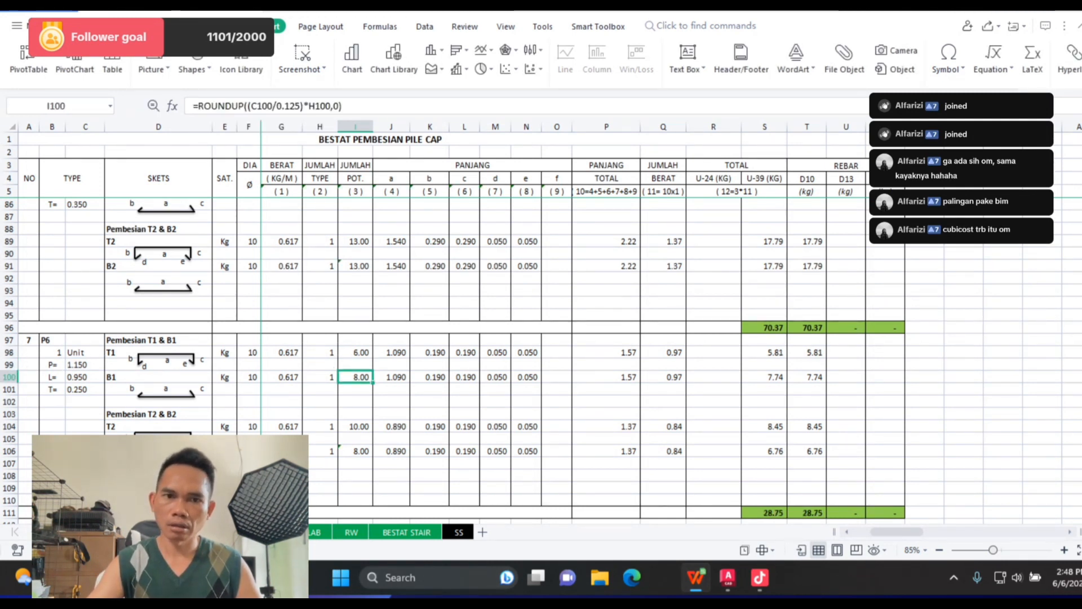
key("F2")
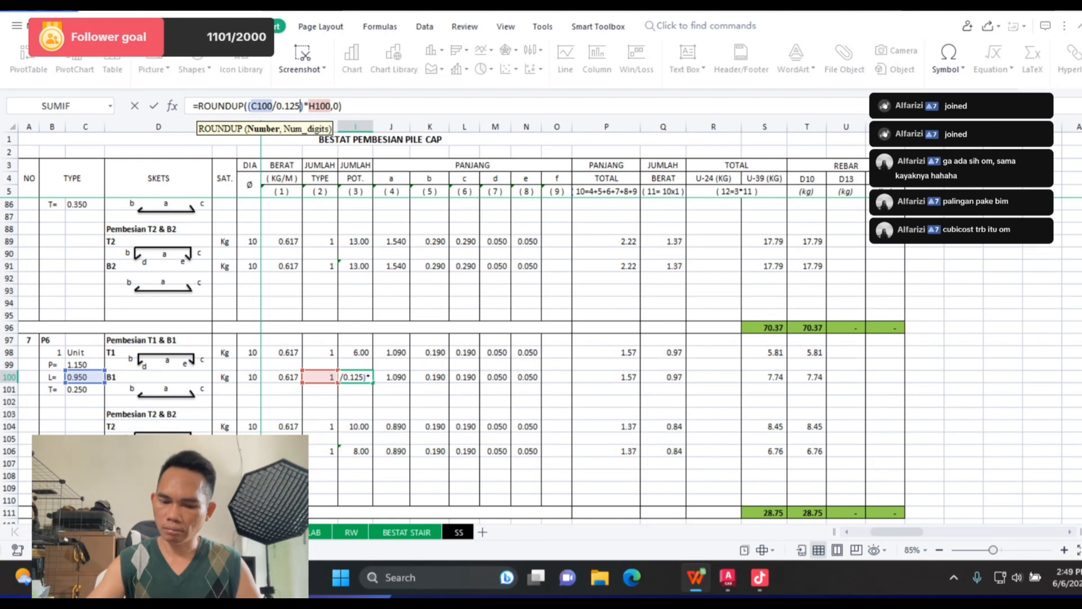
key("BackSpace")
key("BackSpace")
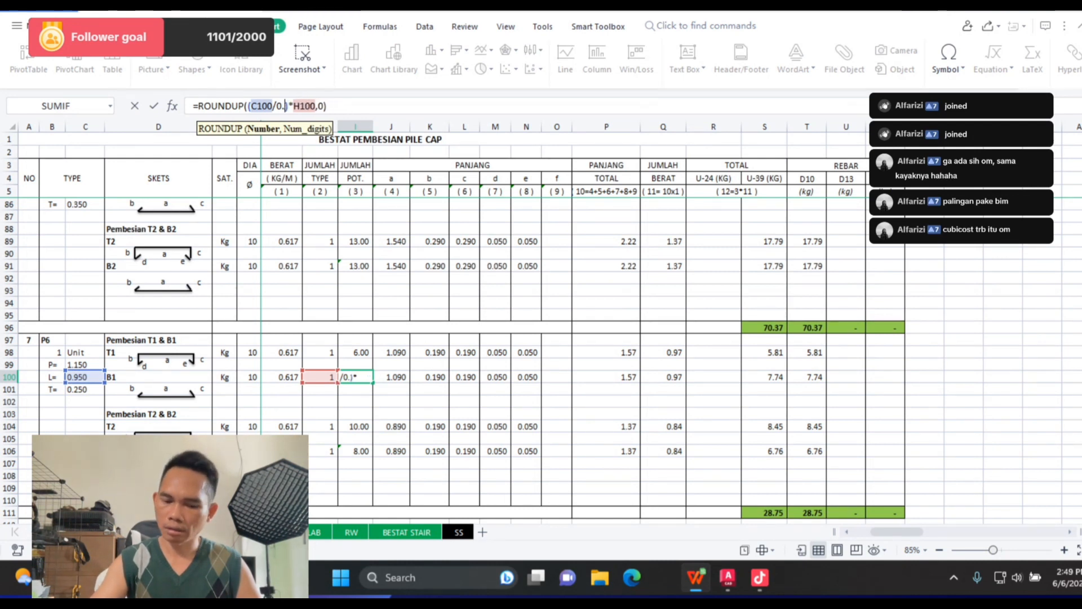
key("Return")
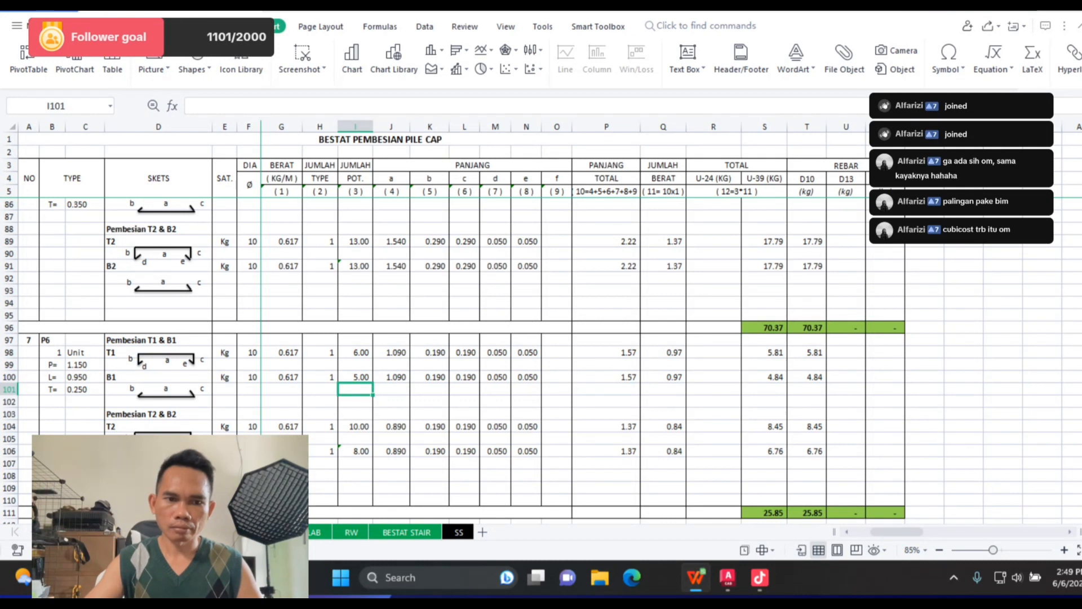
left_click(355, 377)
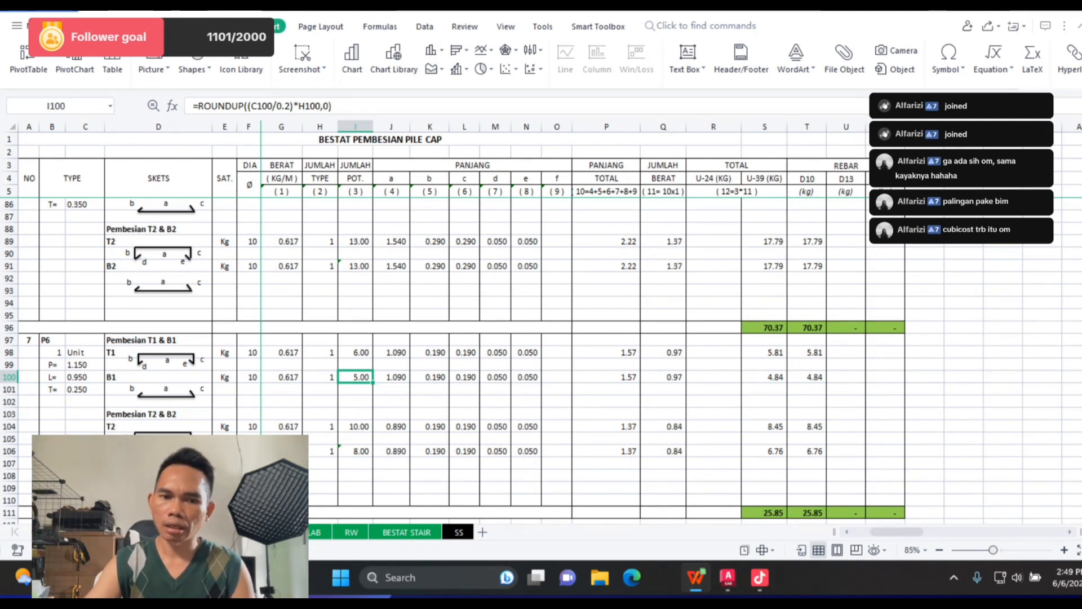
Step: Set the bar spacing in the P6 T2 bar count formula in I104 to 0.2
left_click(355, 427)
left_click(290, 106)
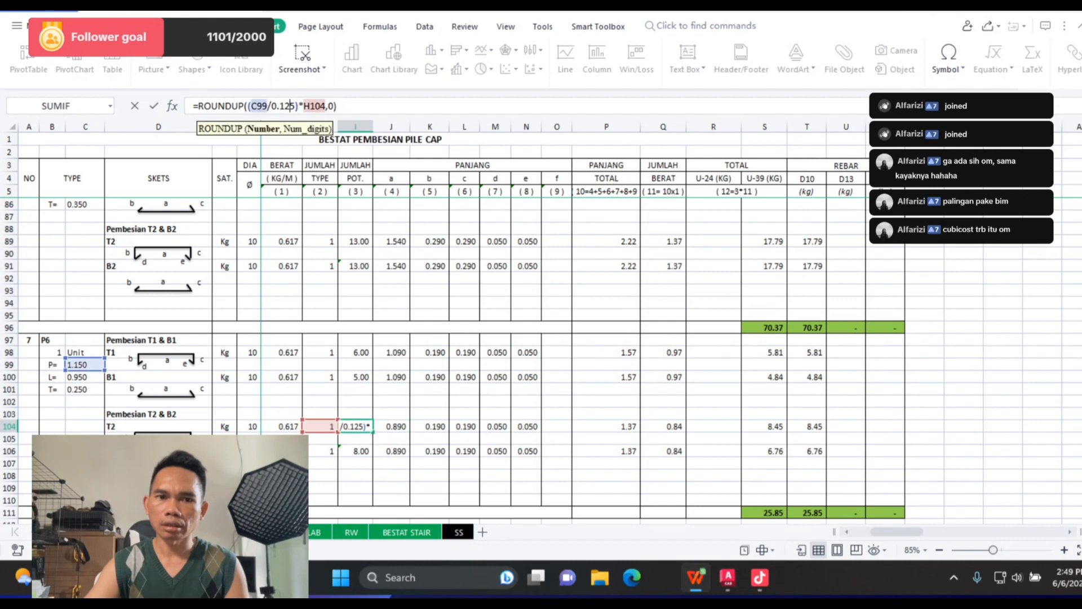
key("Right")
key("BackSpace")
key("BackSpace")
key("BackSpace")
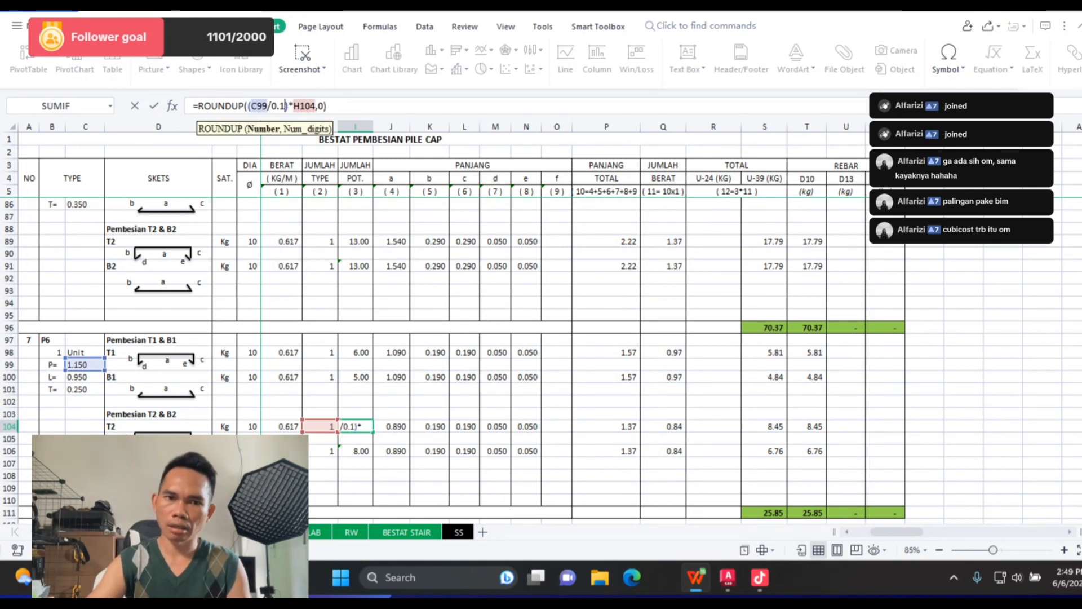
type("2")
key("Return")
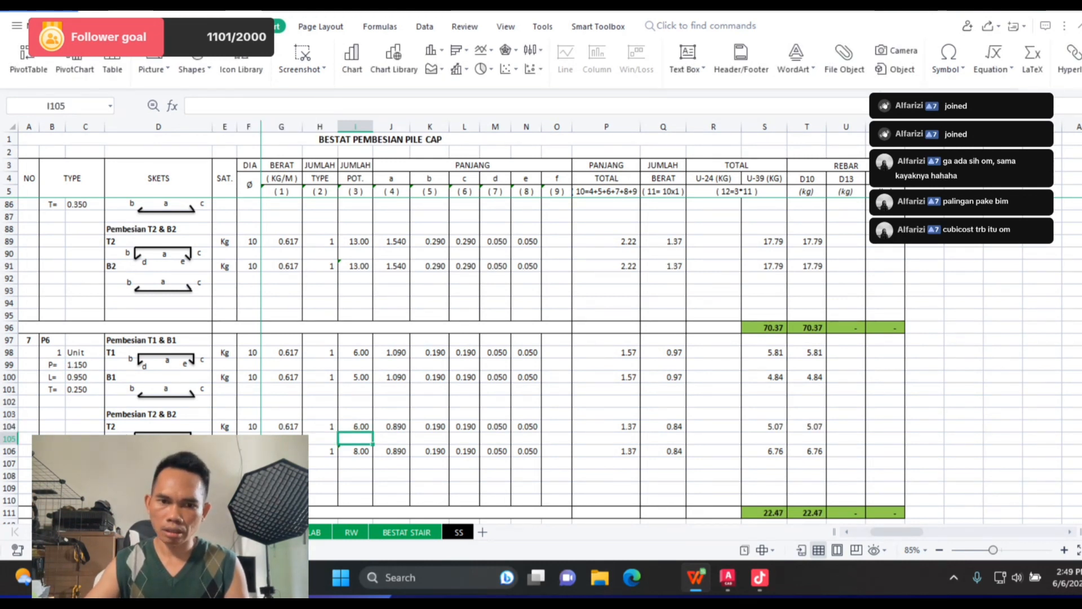
Step: Set the bar spacing in the P6 B2 bar count formula in I106 to 0.2
key("Down")
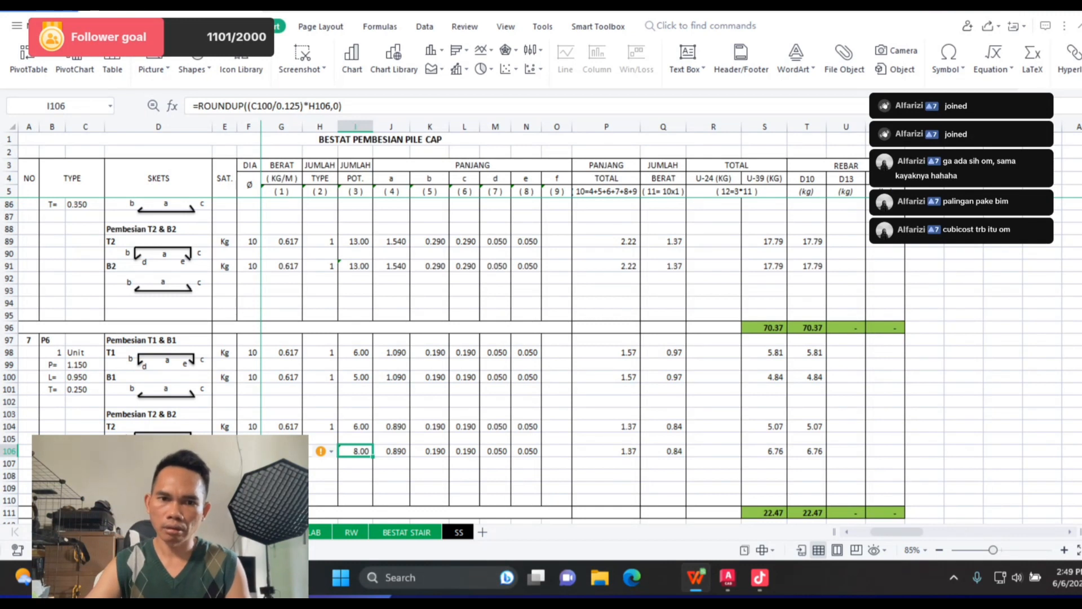
left_click(300, 106)
key("BackSpace")
key("BackSpace")
key("BackSpace")
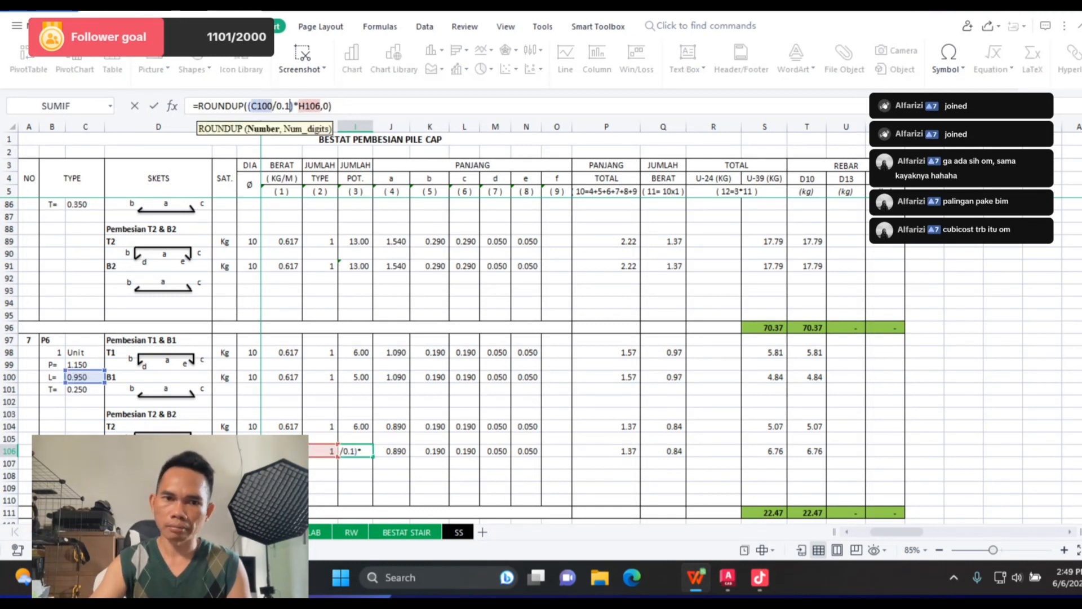
type("2")
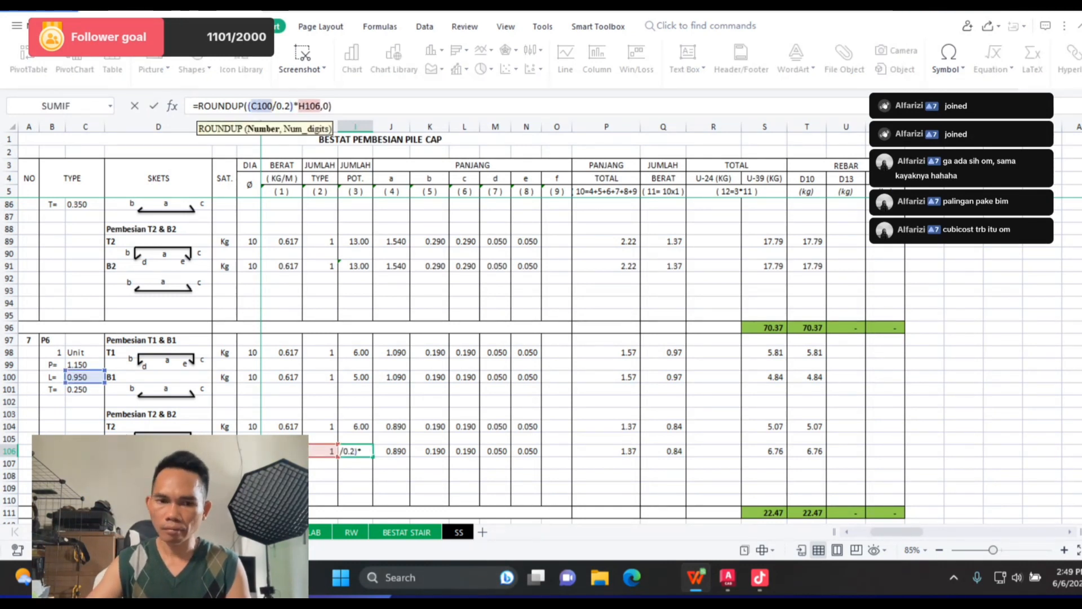
key("Return")
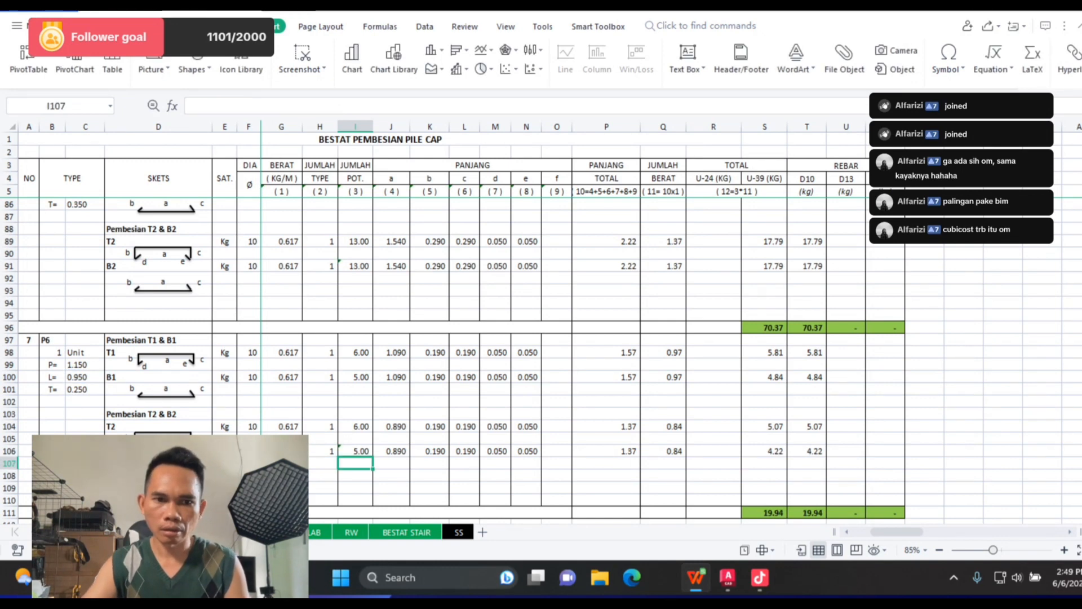
Step: Change the P6 B1 bar count formula in I100 to reference the length P in C99
scroll(451, 338, "up", 3)
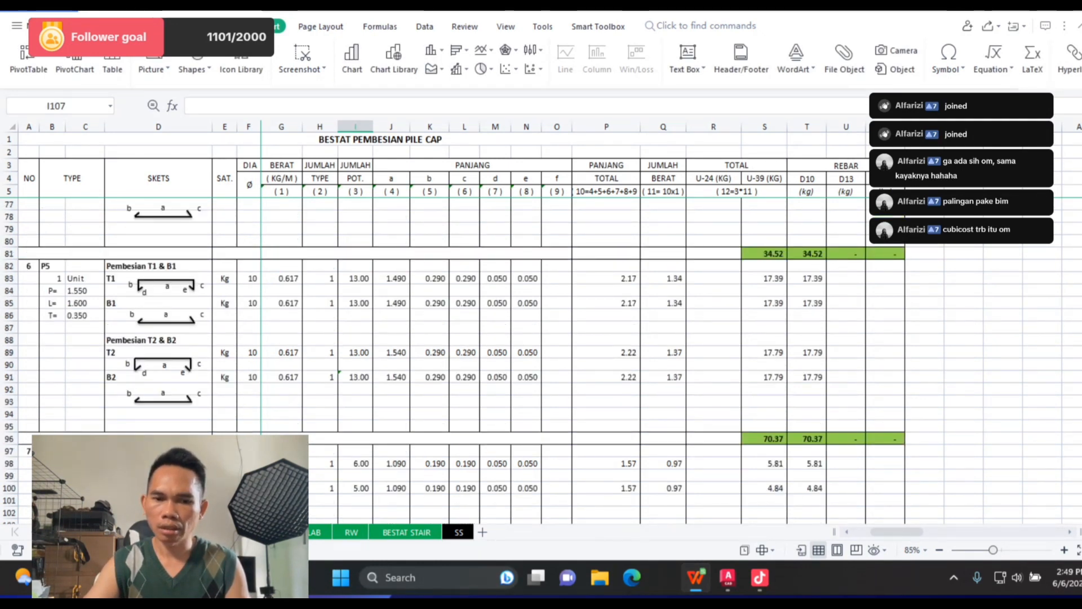
scroll(451, 338, "down", 6)
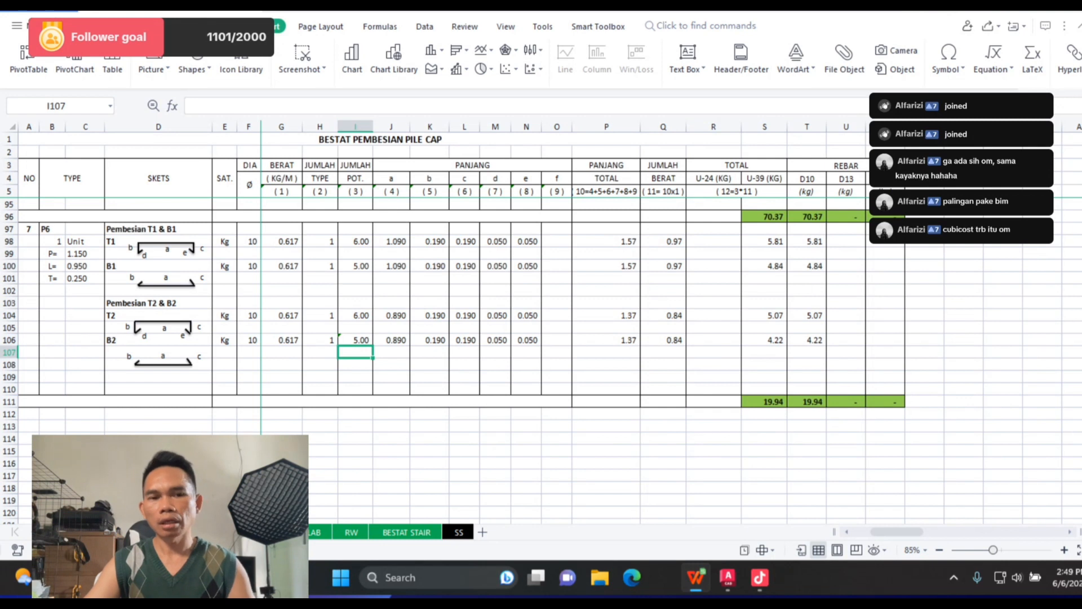
left_click(355, 266)
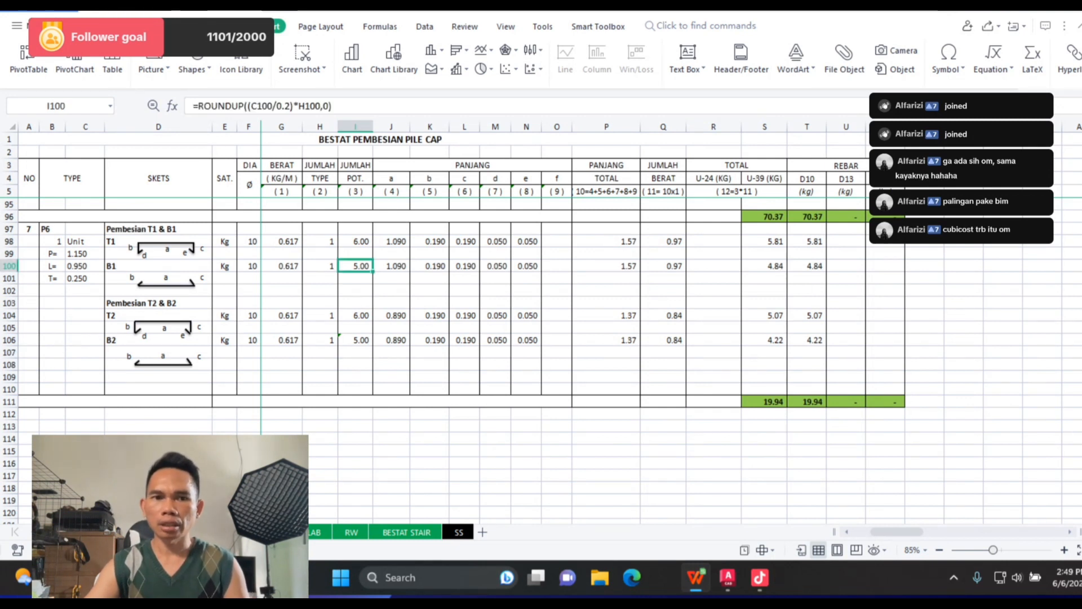
left_click(349, 106)
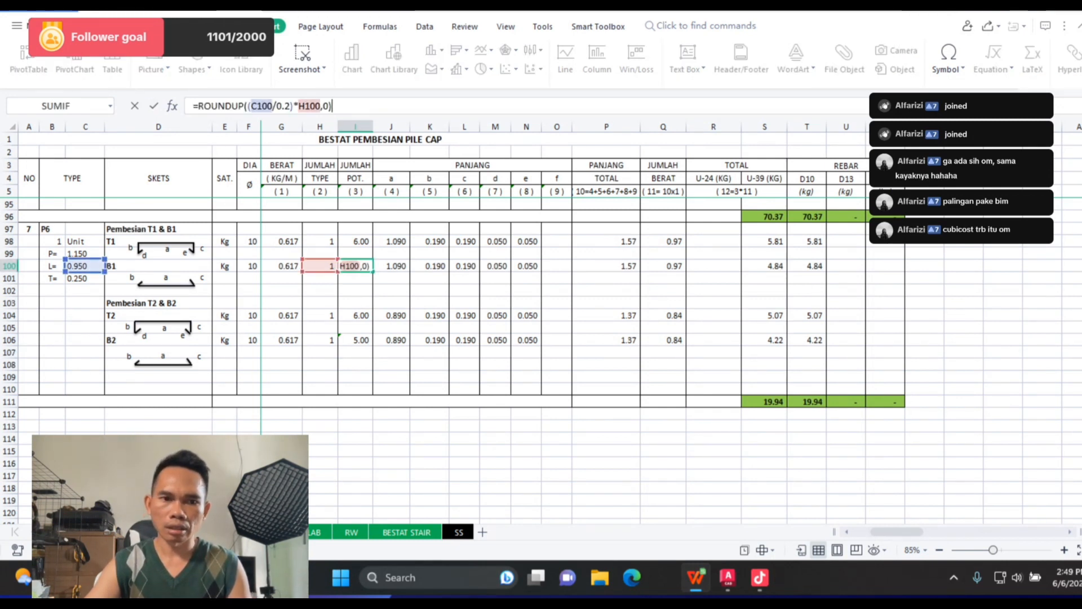
left_click_drag(85, 260, 85, 248)
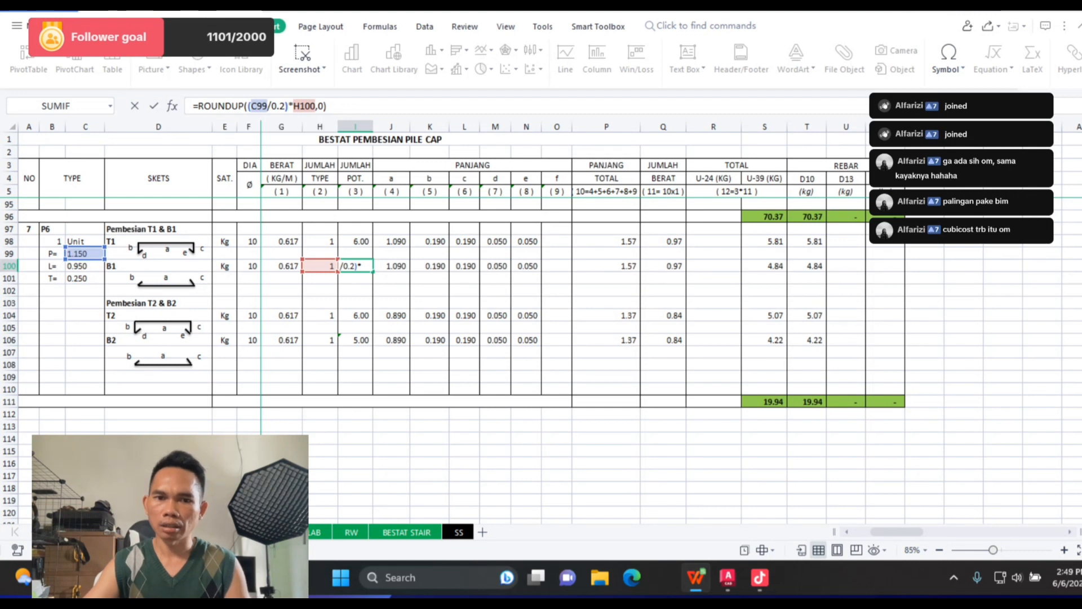
key("Return")
Step: Change the P6 T2 bar count formula in I104 to reference the width L in C100
left_click(356, 315)
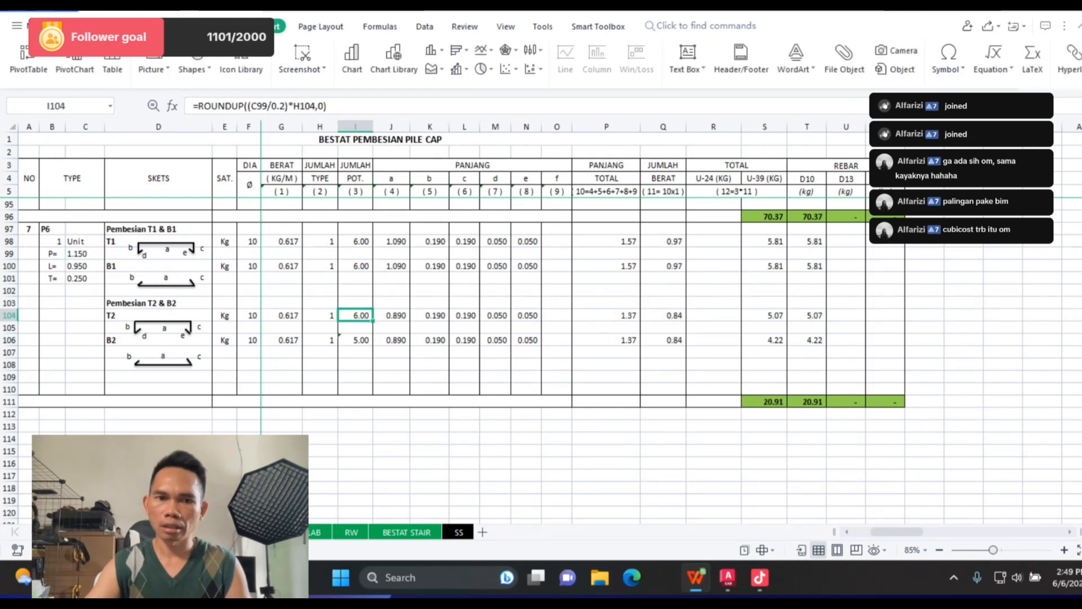
left_click(321, 106)
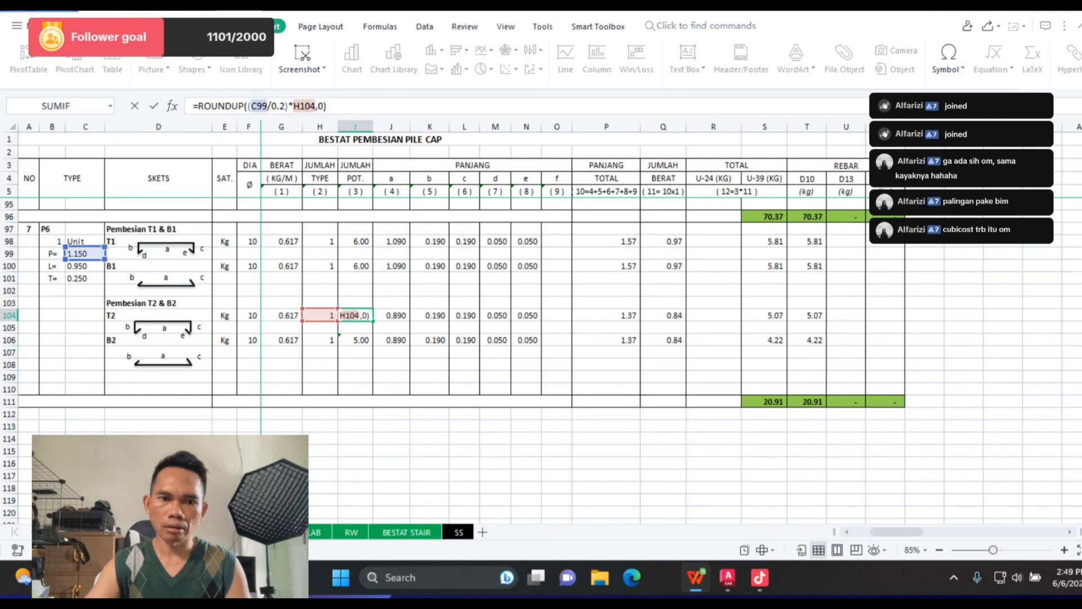
left_click_drag(85, 259, 85, 271)
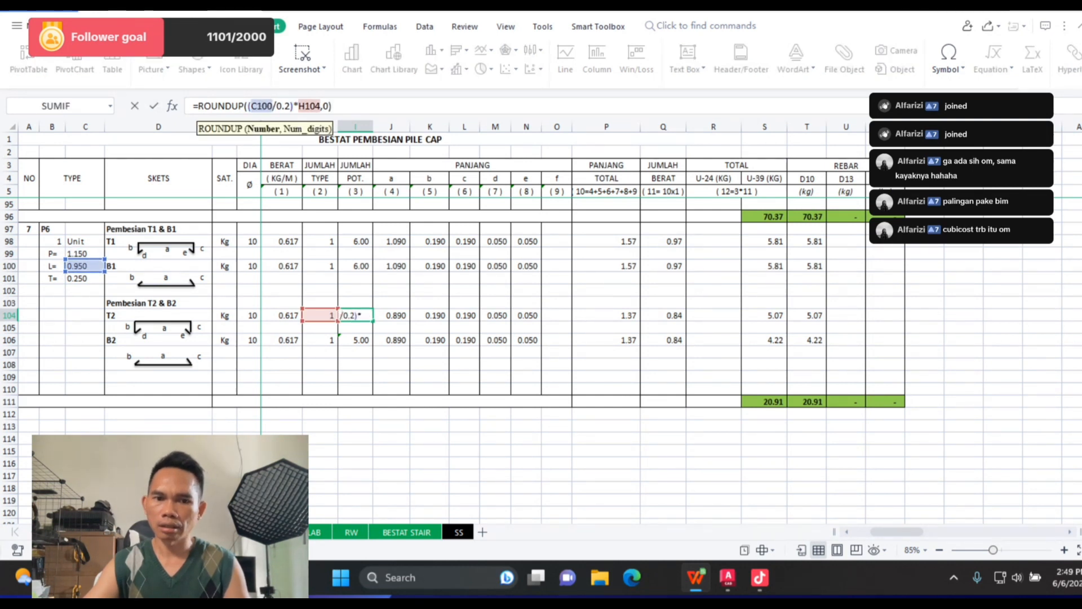
key("Return")
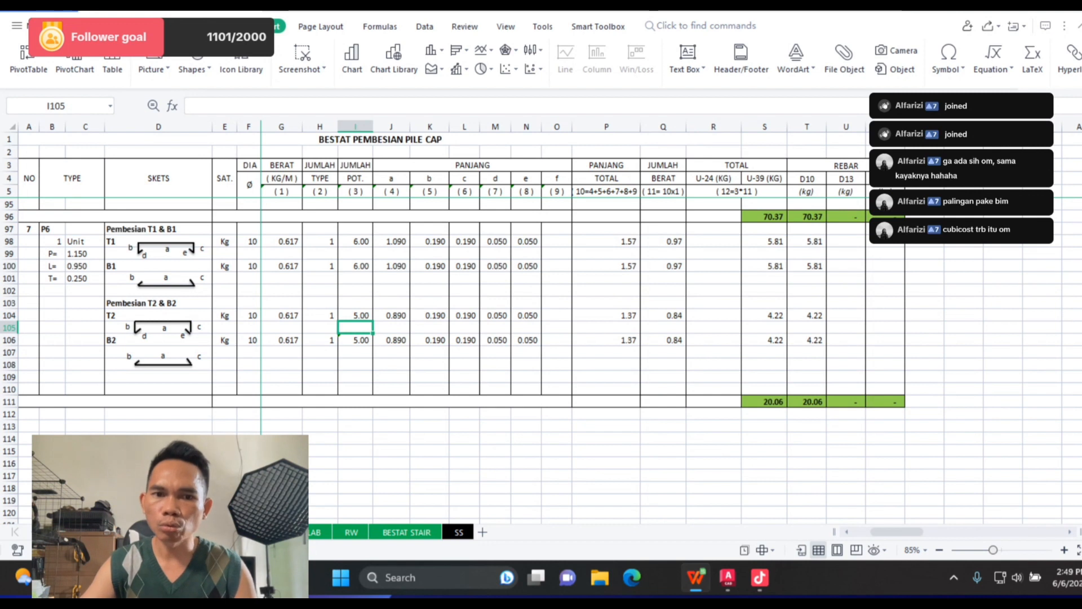
left_click(356, 303)
left_click(356, 316)
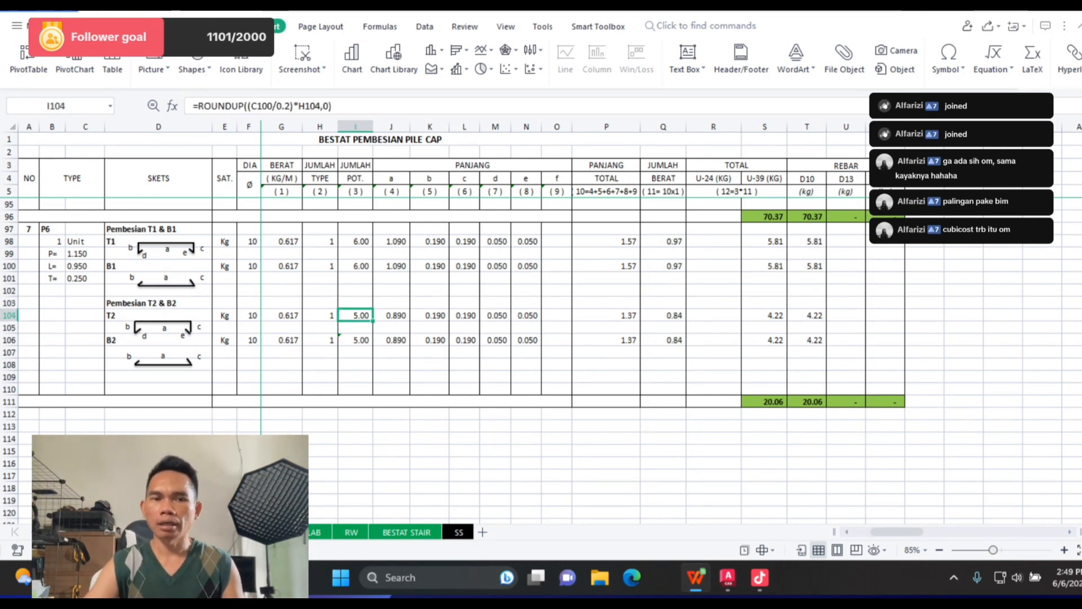
left_click(391, 376)
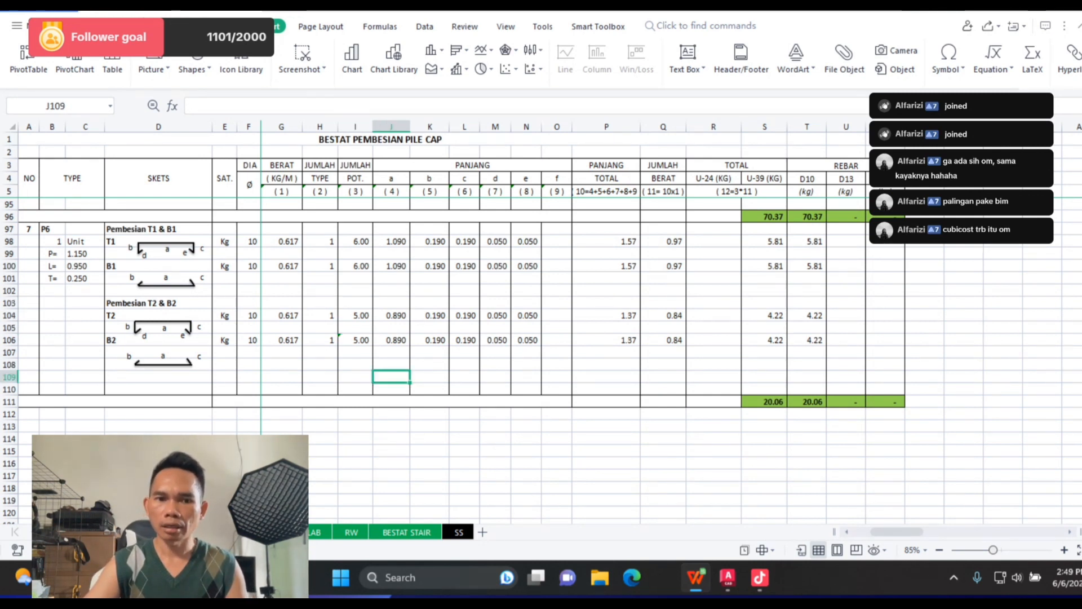
Step: Link the P6 rebar weight in AR17 of the FOUNDATION sheet to the P6 D10 total in PC!T111
left_click(807, 402)
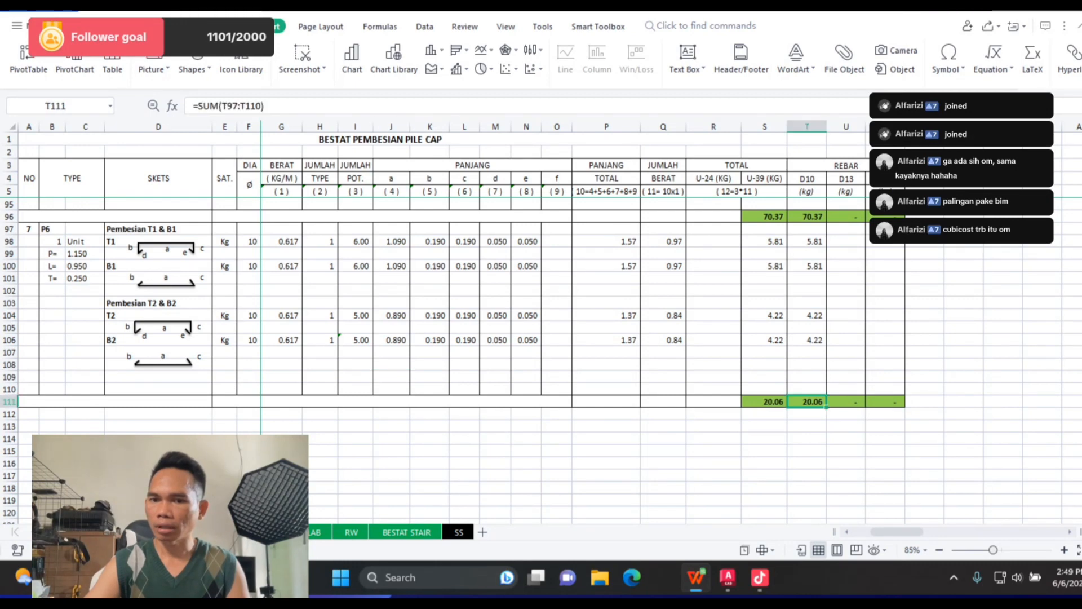
key("ctrl+Page_Up")
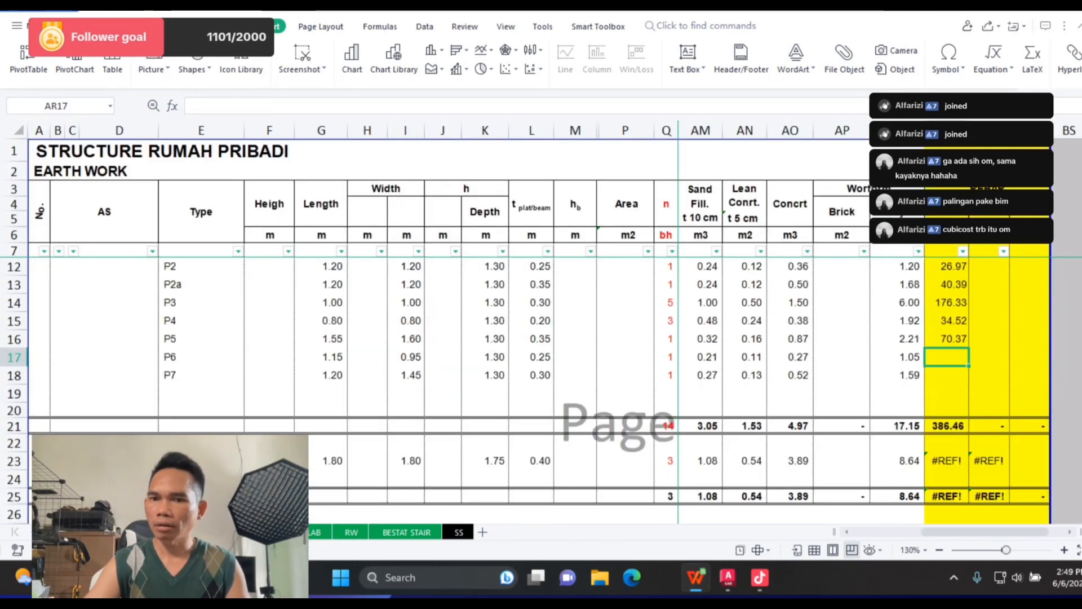
type("=")
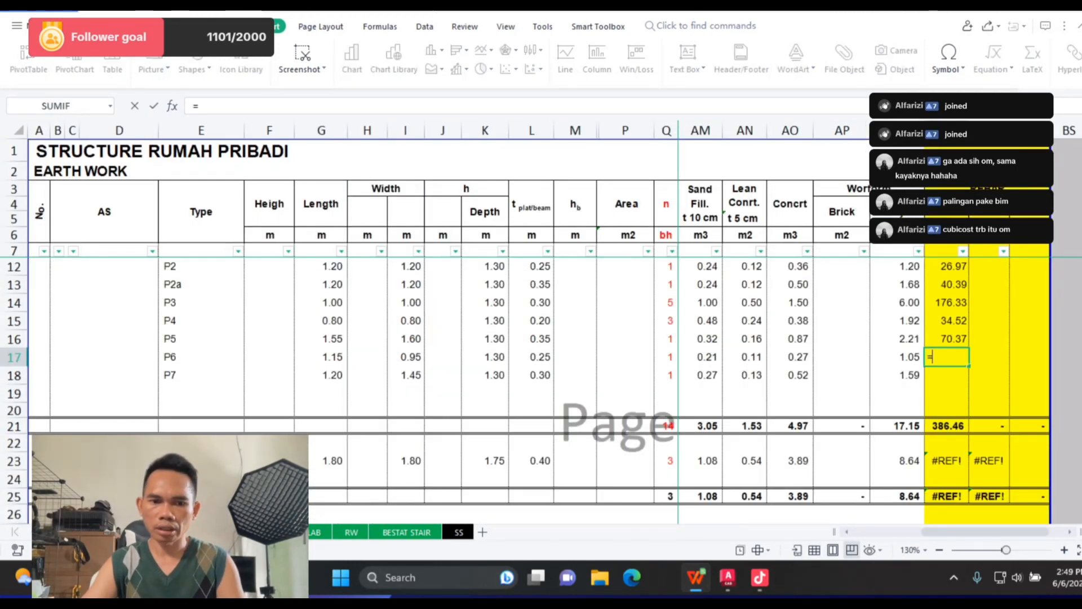
key("ctrl+Page_Down")
left_click(806, 402)
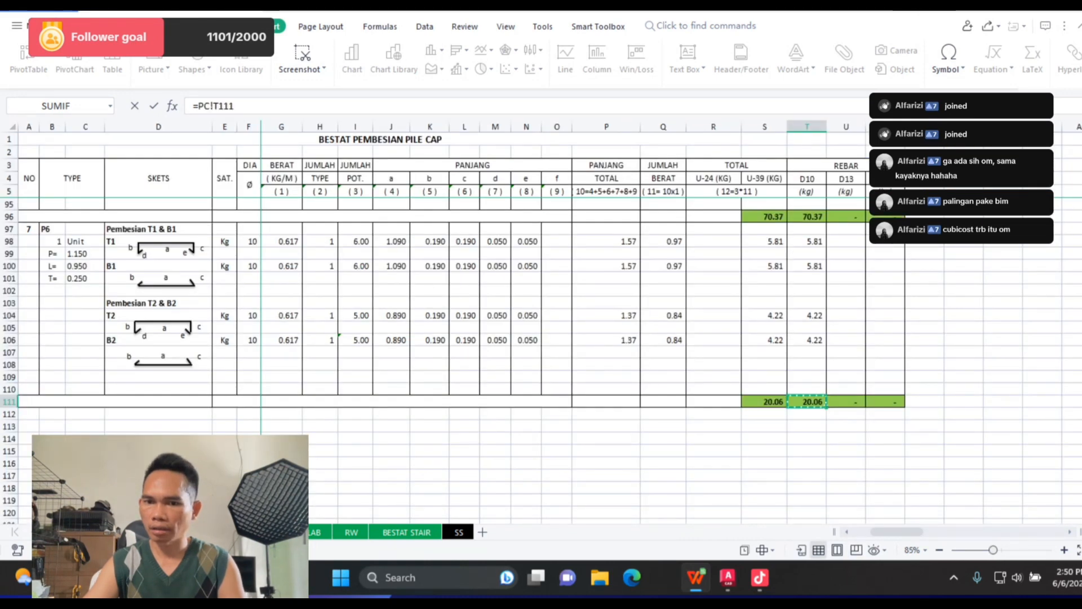
key("Return")
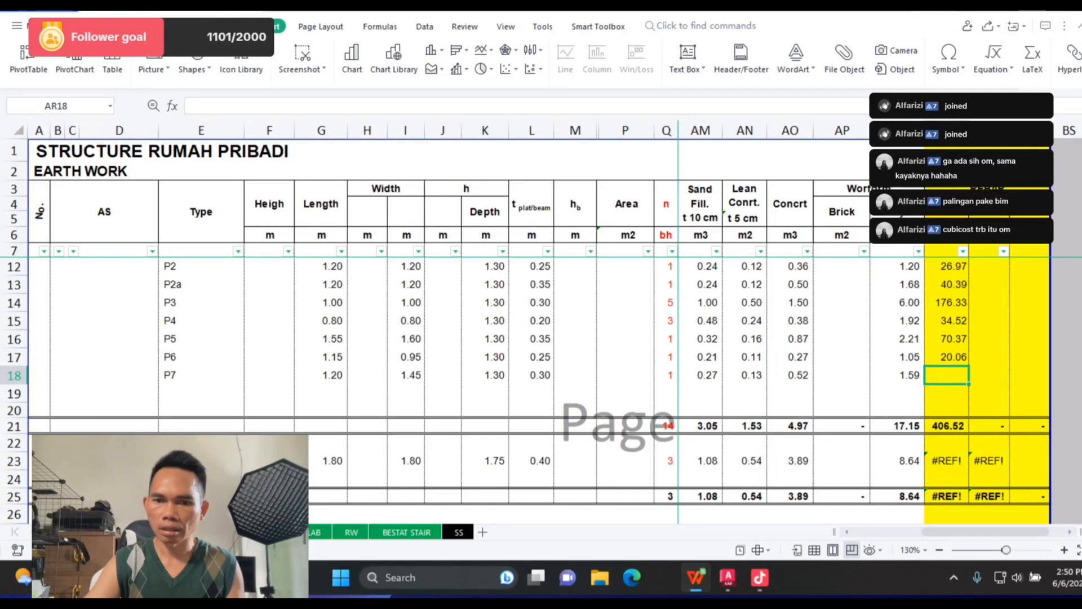
Step: Clear the two #REF! rebar formulas in row 23 of the FOUNDATION sheet
left_click_drag(946, 460, 989, 460)
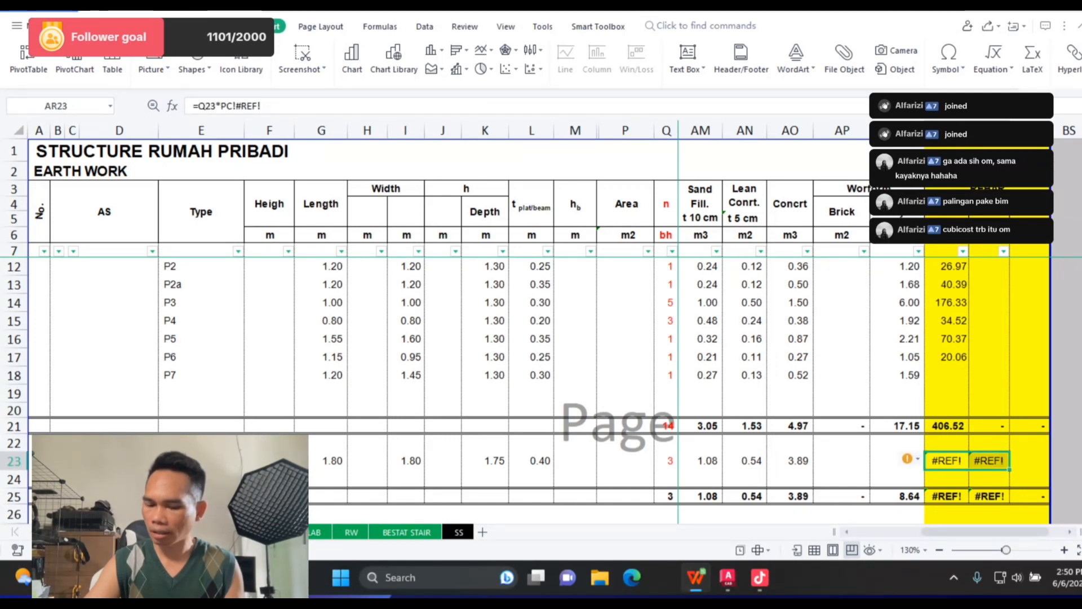
key("Delete")
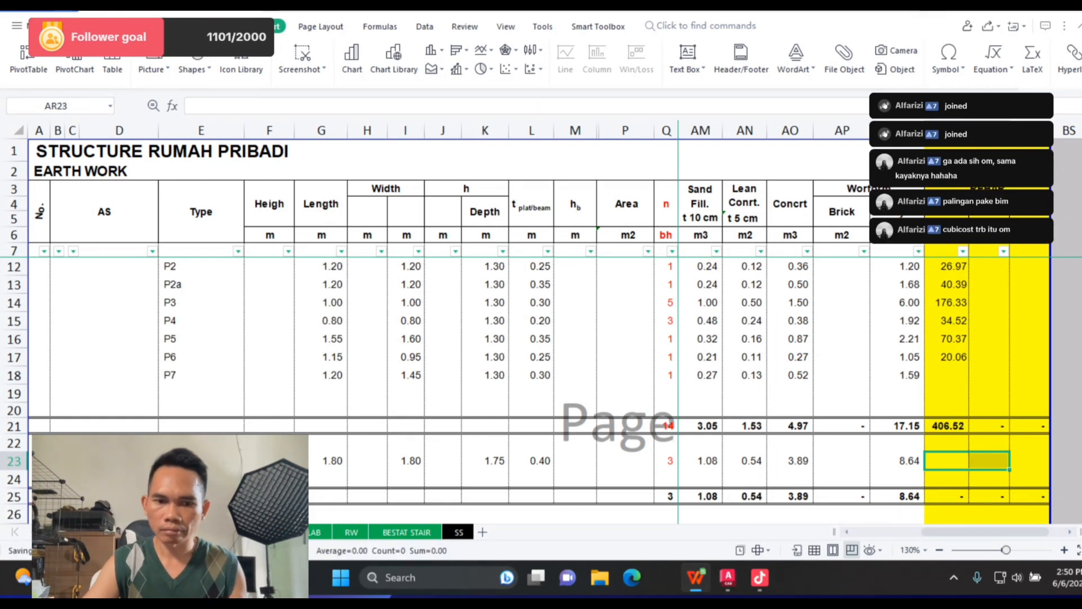
Step: Copy the P6 block in rows 97 to 111 of the pile cap schedule and paste it at row 112
key("ctrl+Page_Down")
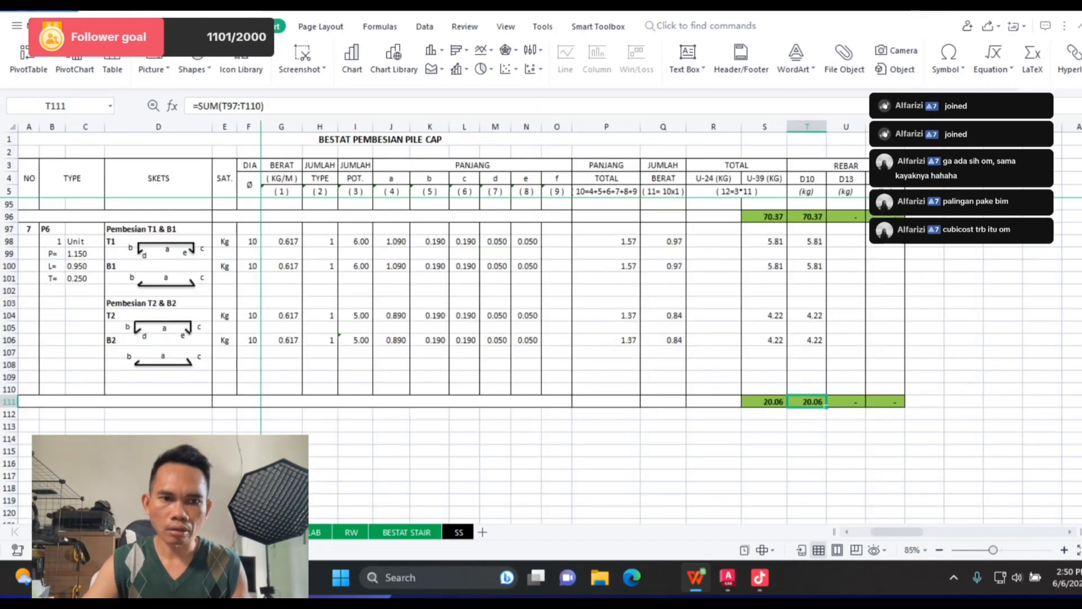
left_click_drag(9, 229, 9, 403)
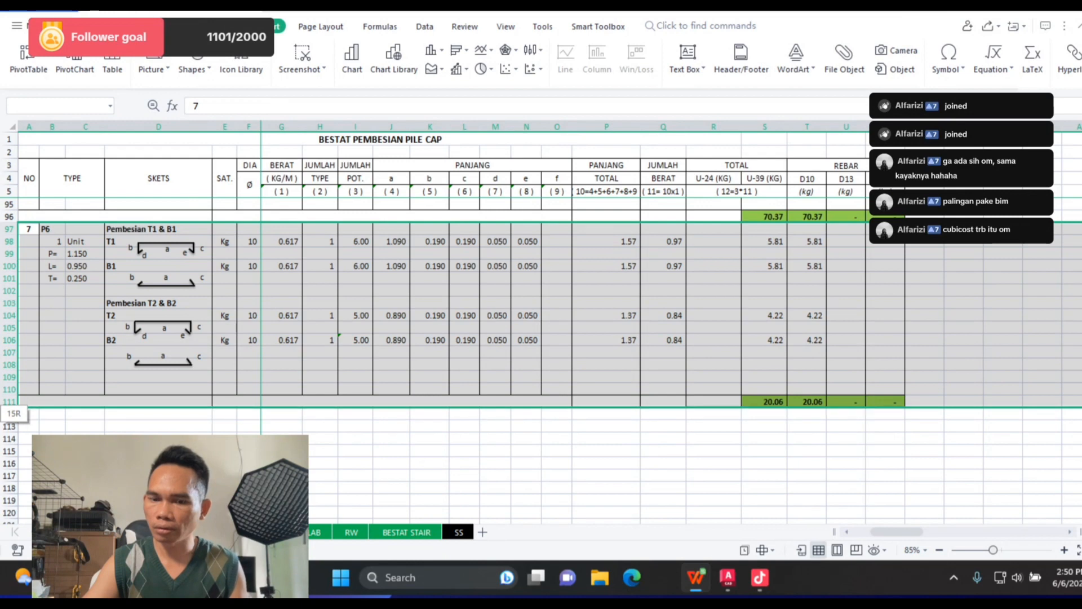
key("ctrl+c")
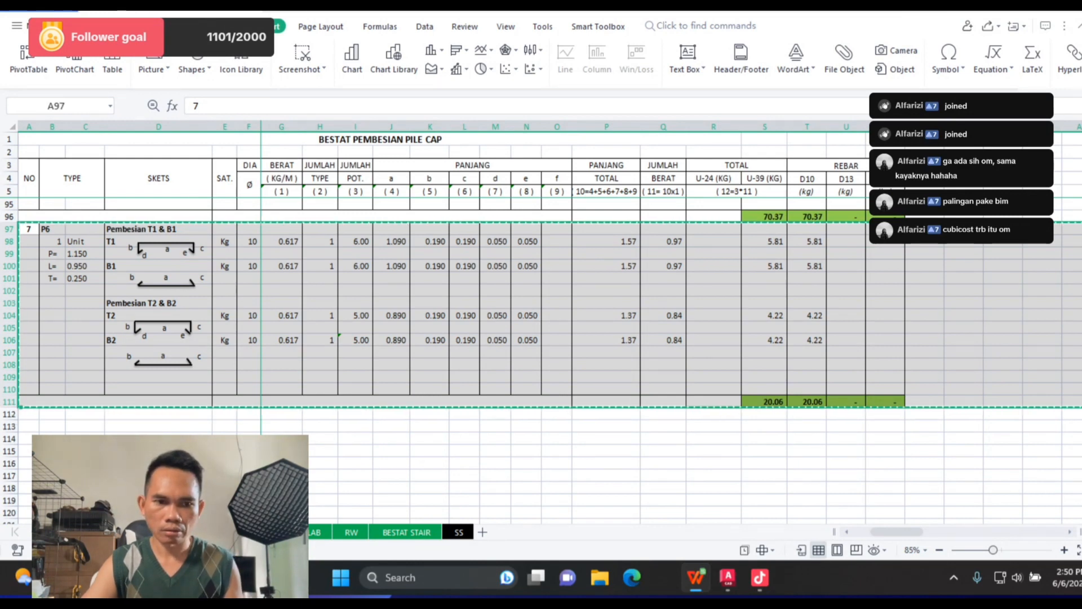
left_click(9, 414)
key("ctrl+v")
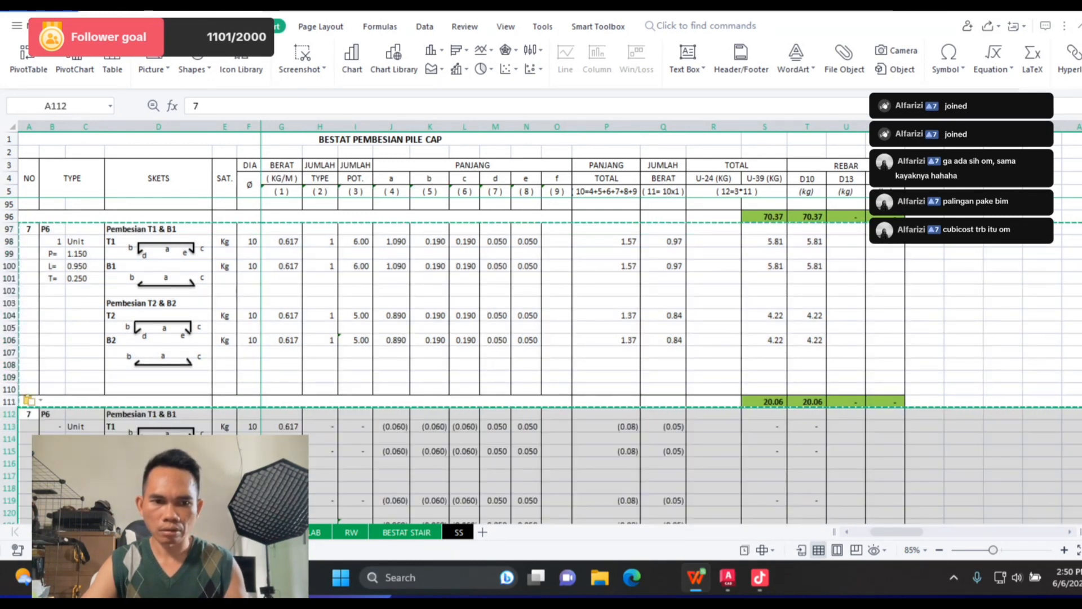
key("Escape")
Step: Number the copied block 8 in A112 and rename its type in B112 as P7
left_click(29, 414)
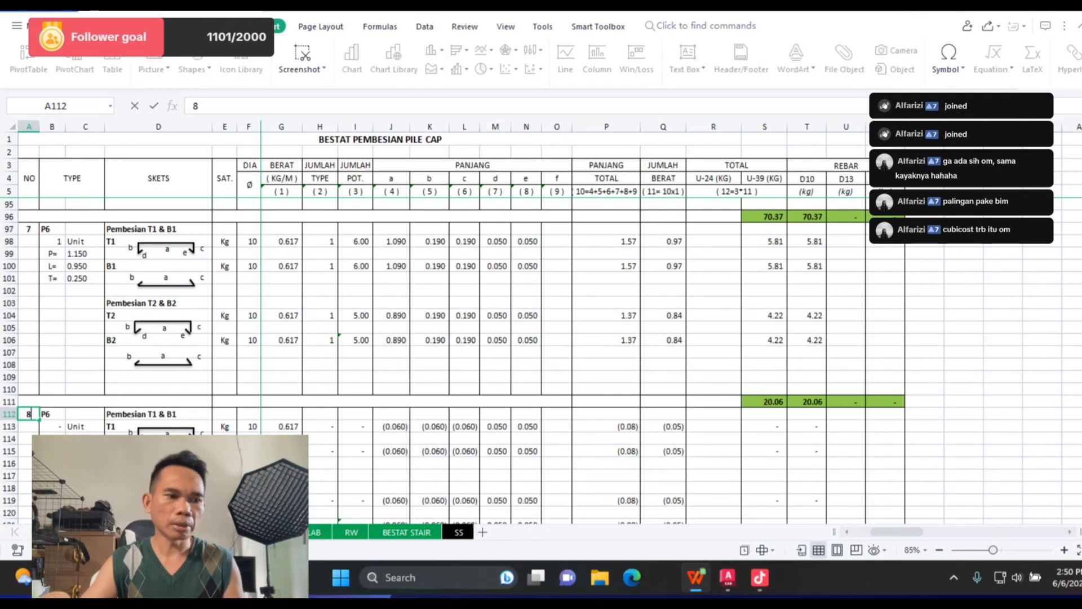
type("8")
key("Return")
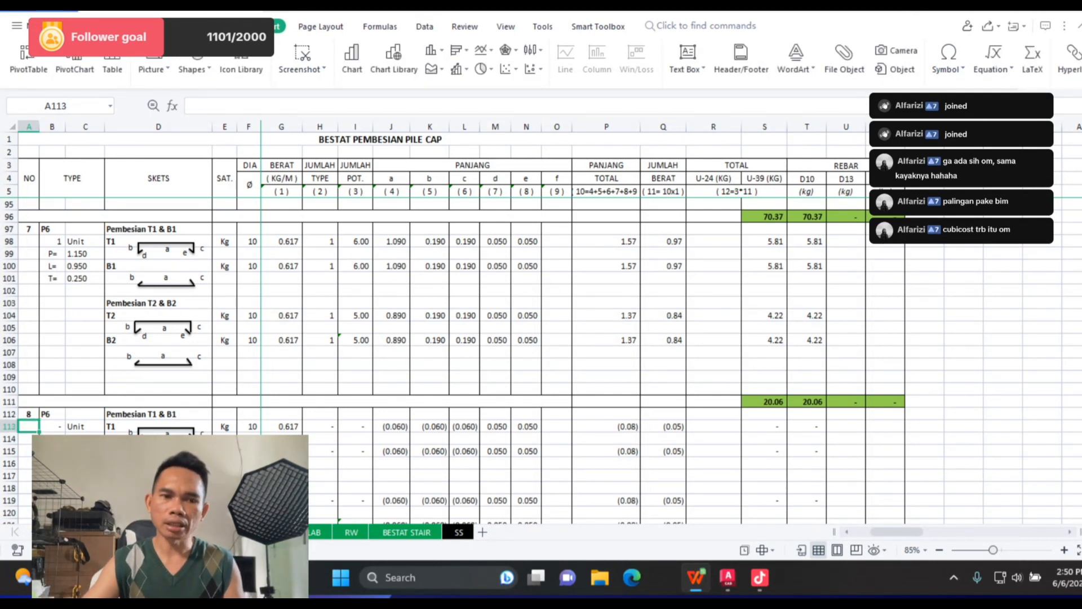
key("Up")
key("Right")
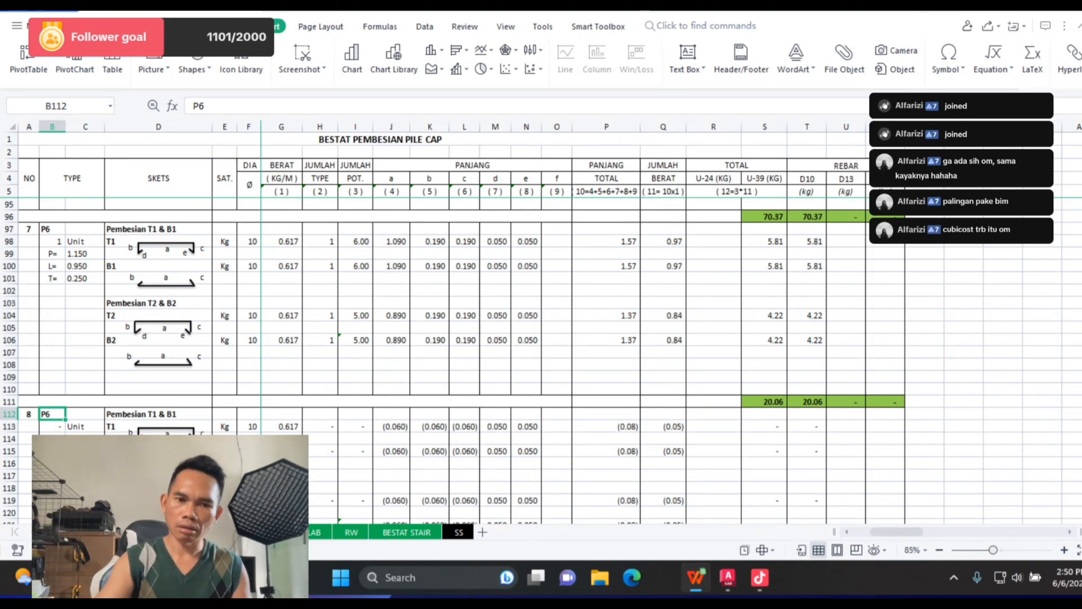
type("P7")
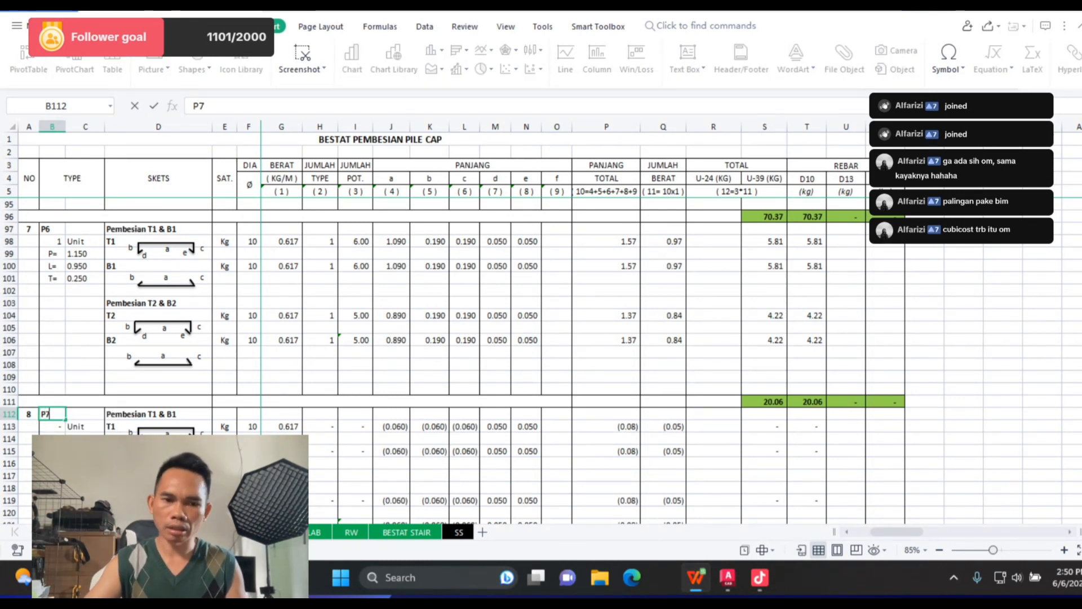
key("Return")
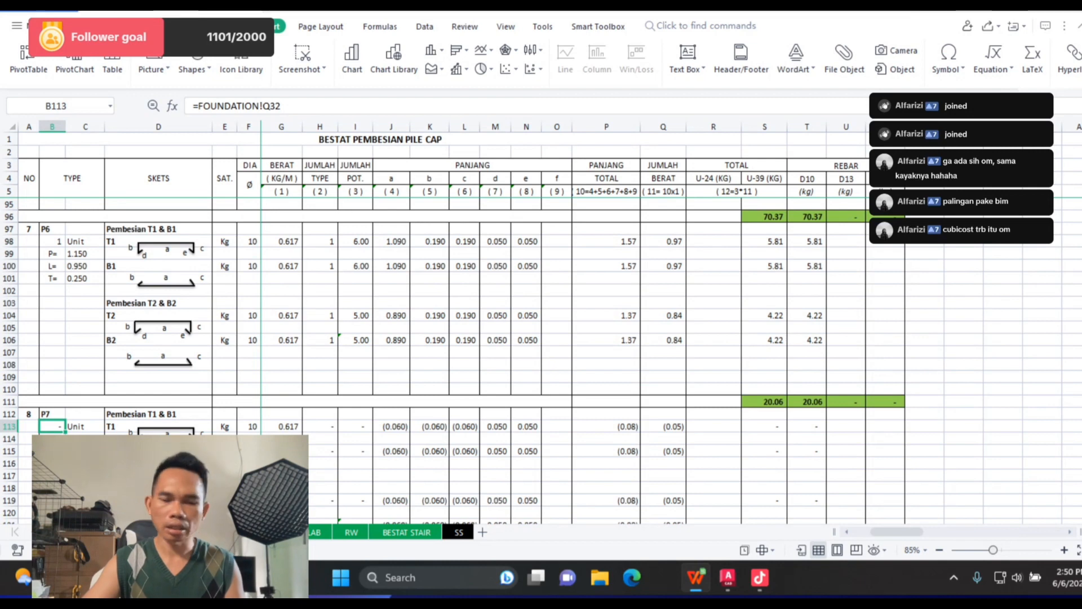
Step: Link the P7 unit count in B113 to FOUNDATION!Q18 and the length P in C114 to FOUNDATION!G18
type("=")
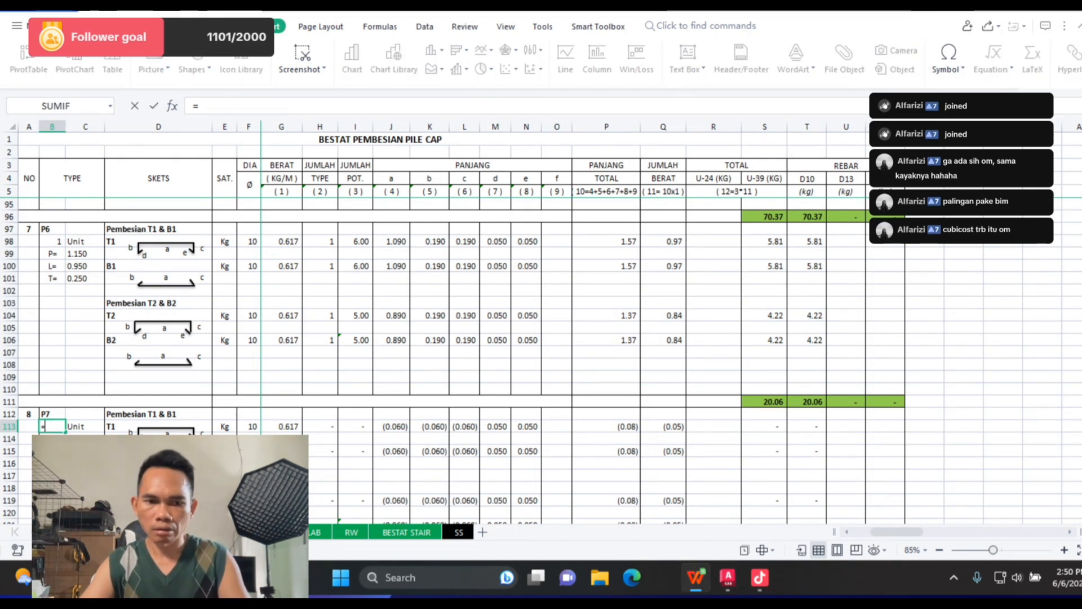
key("ctrl+Page_Up")
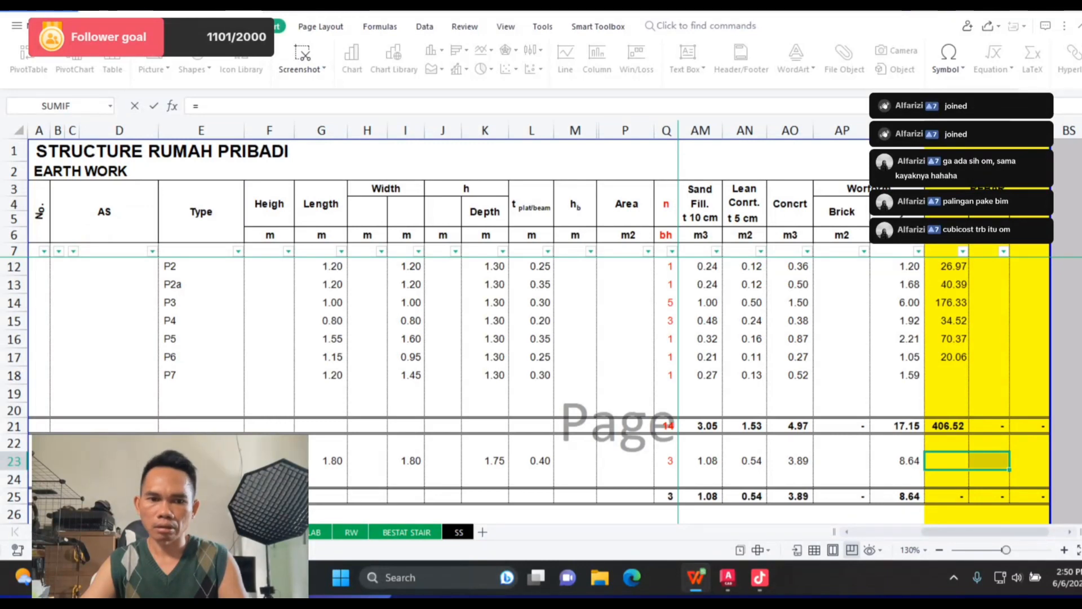
left_click(666, 375)
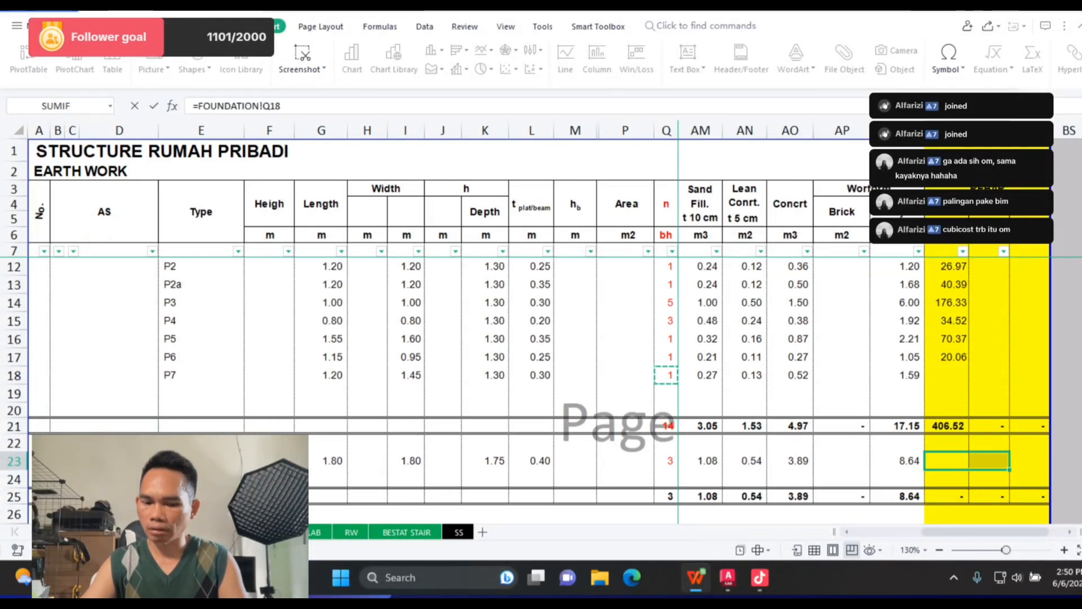
key("Return")
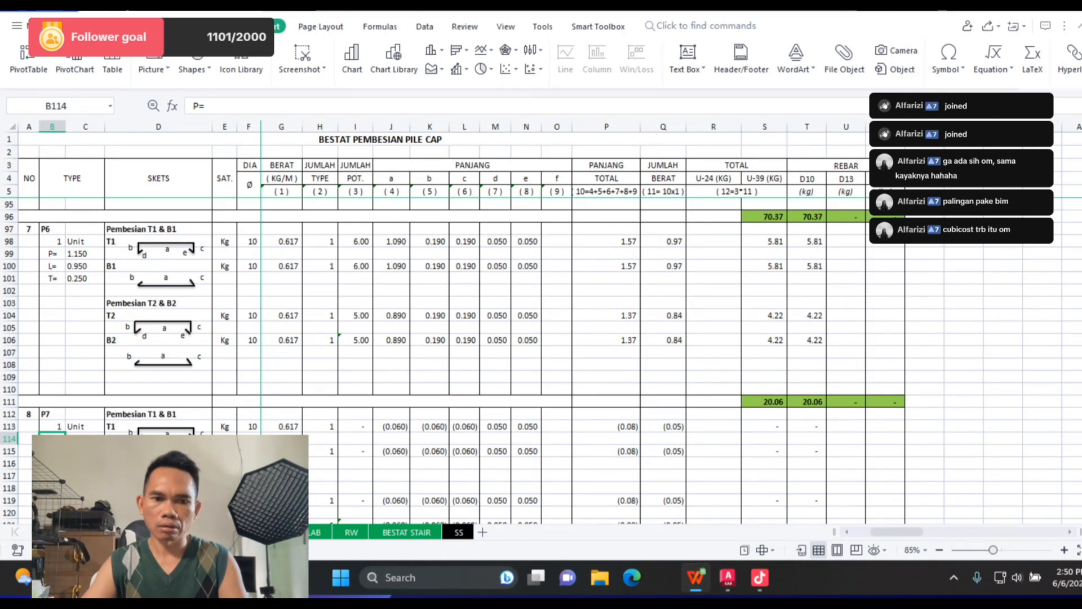
left_click(85, 438)
type("=")
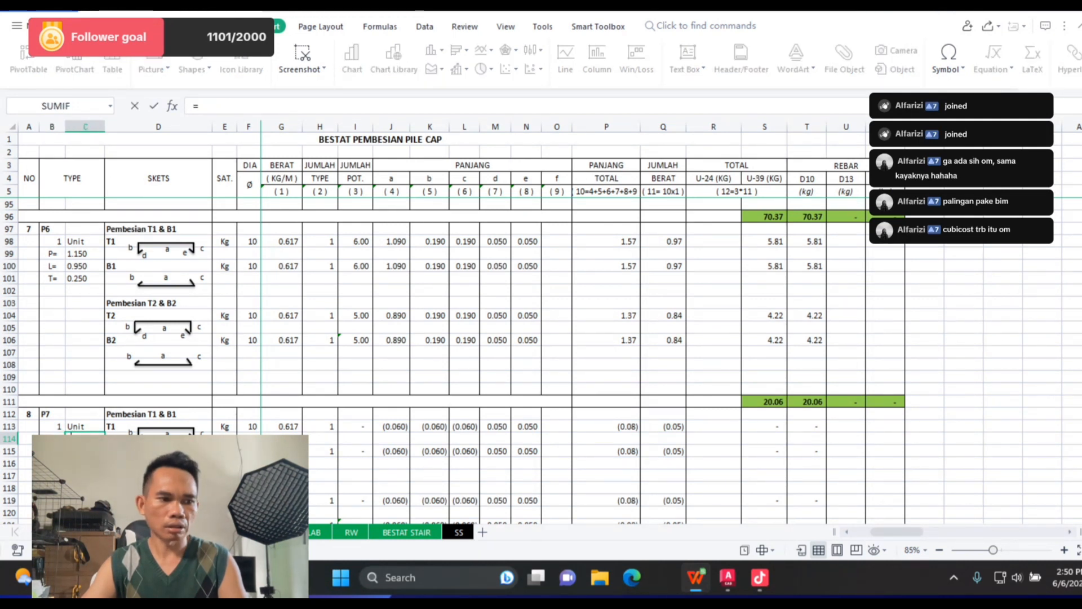
key("ctrl+Page_Up")
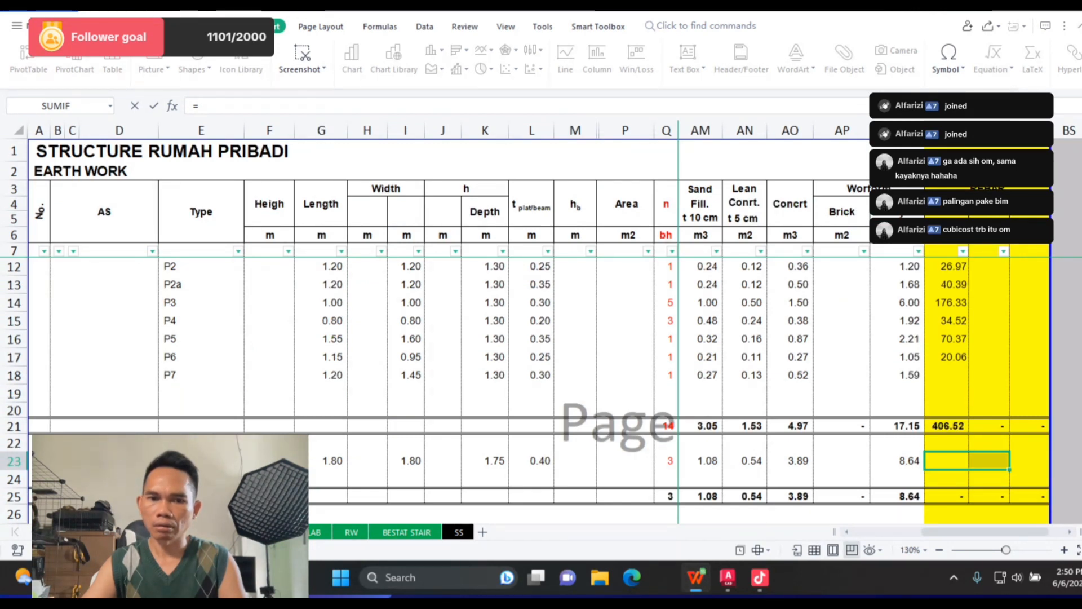
left_click(333, 375)
key("Return")
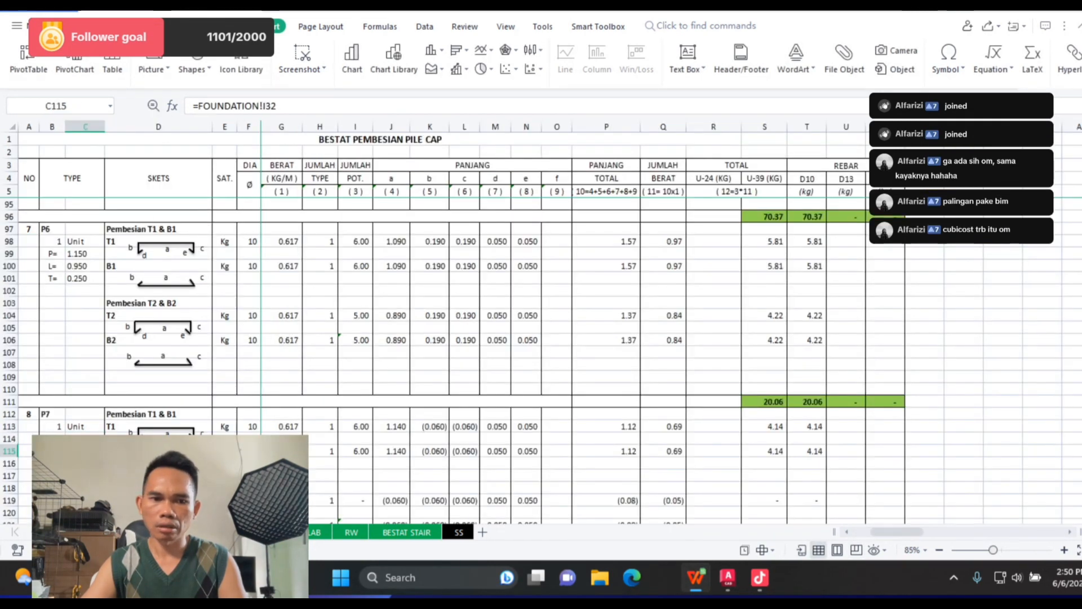
Step: Link the P7 width L in C115 to FOUNDATION!I18 and the thickness T in C116 to FOUNDATION!L18
type("=")
key("ctrl+Page_Up")
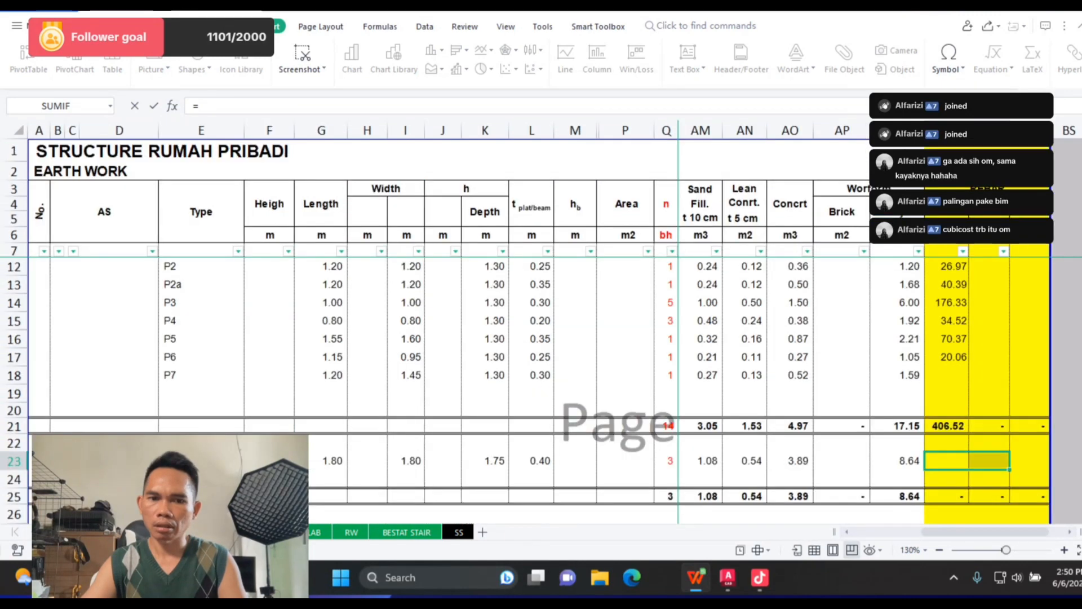
left_click(407, 376)
key("Return")
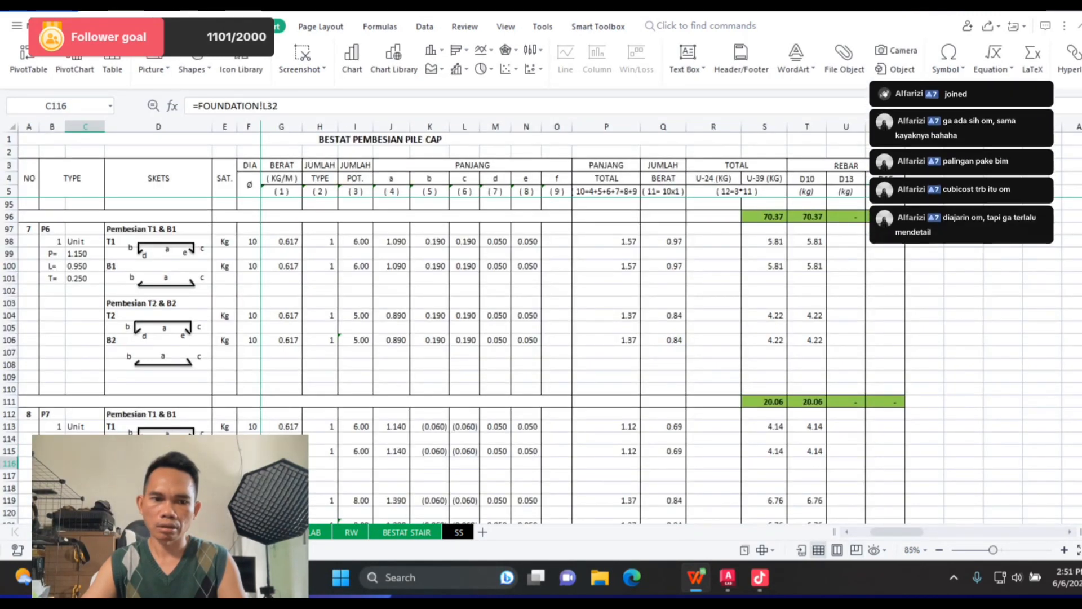
type("=")
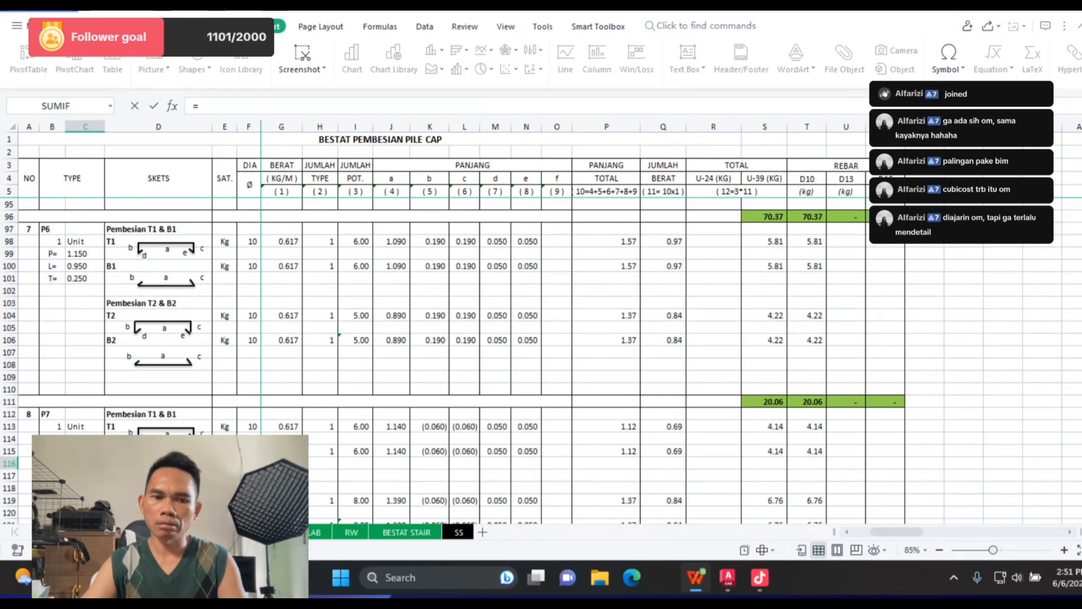
key("ctrl+Page_Up")
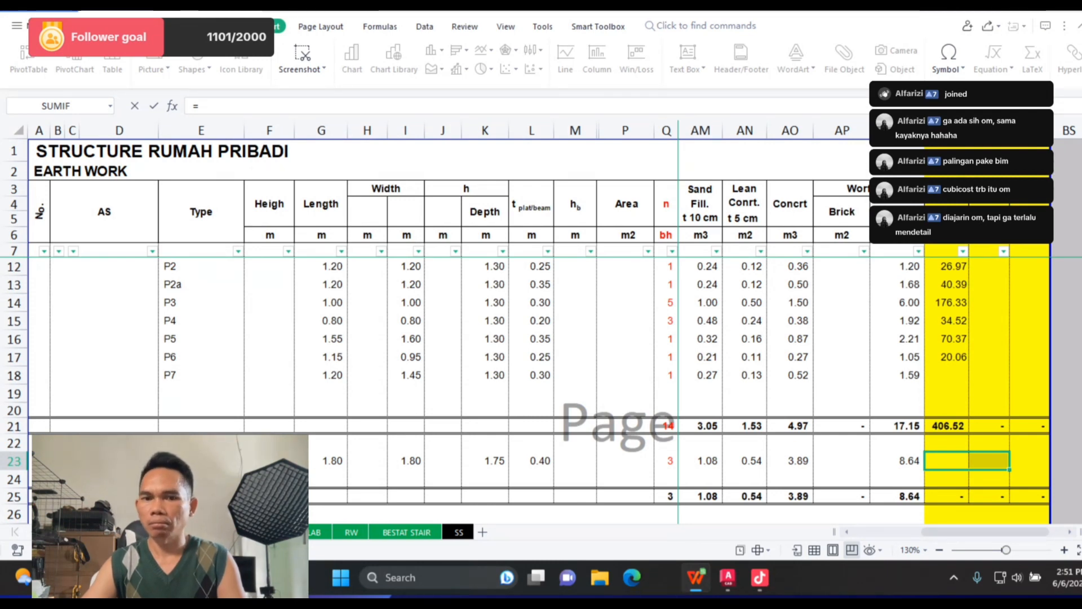
left_click(531, 375)
key("Return")
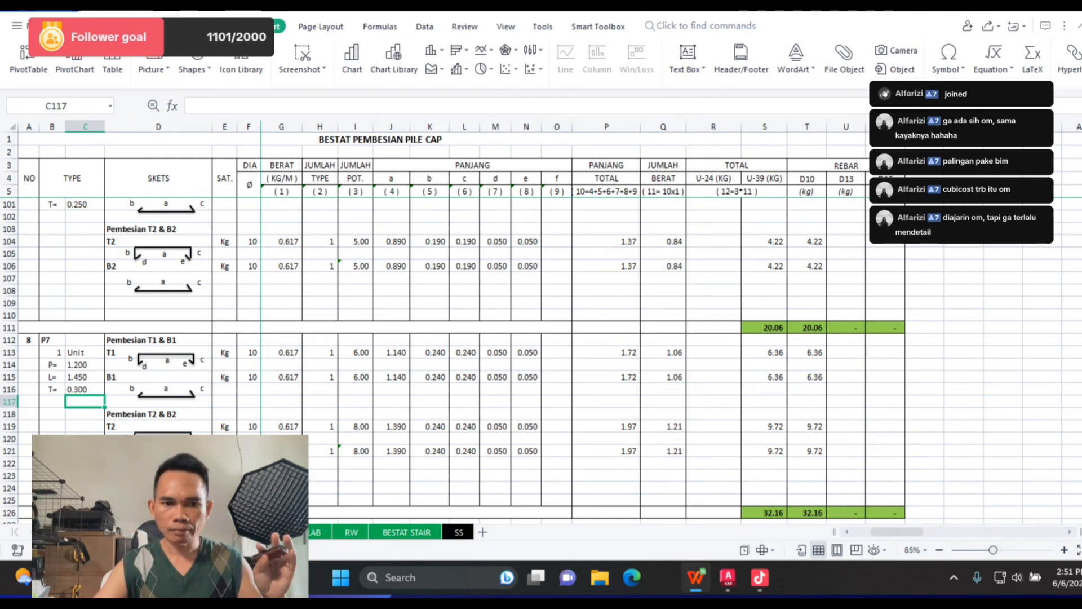
Step: Switch to the STRUCTURE drawing in AutoCAD and examine the bar diameters and spacings in the 1200 x 1450 footing plan
key("alt+Tab")
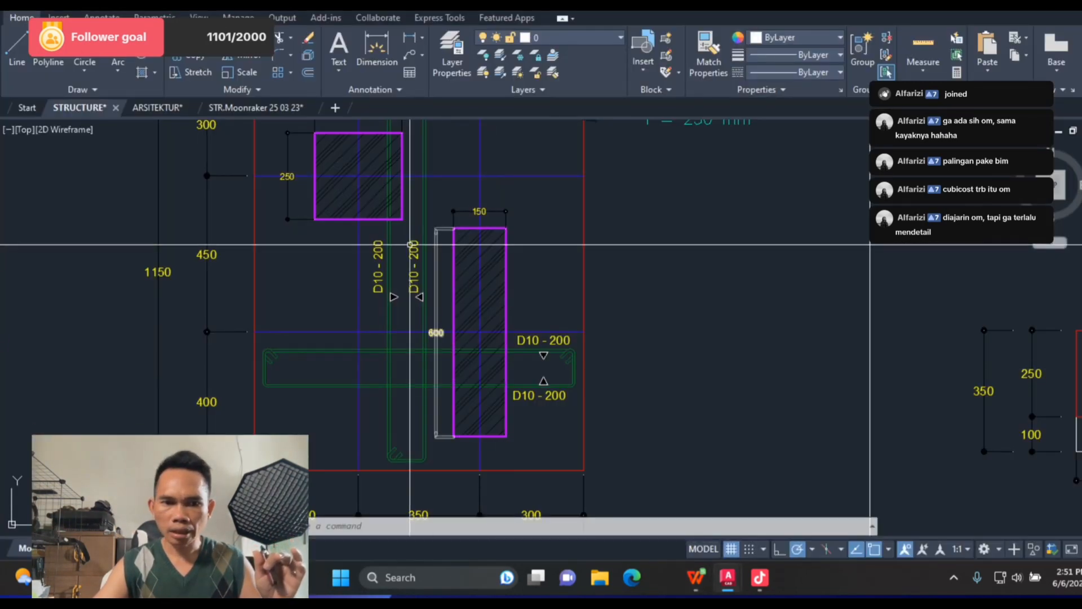
scroll(410, 245, "down", 3)
scroll(576, 232, "up", 3)
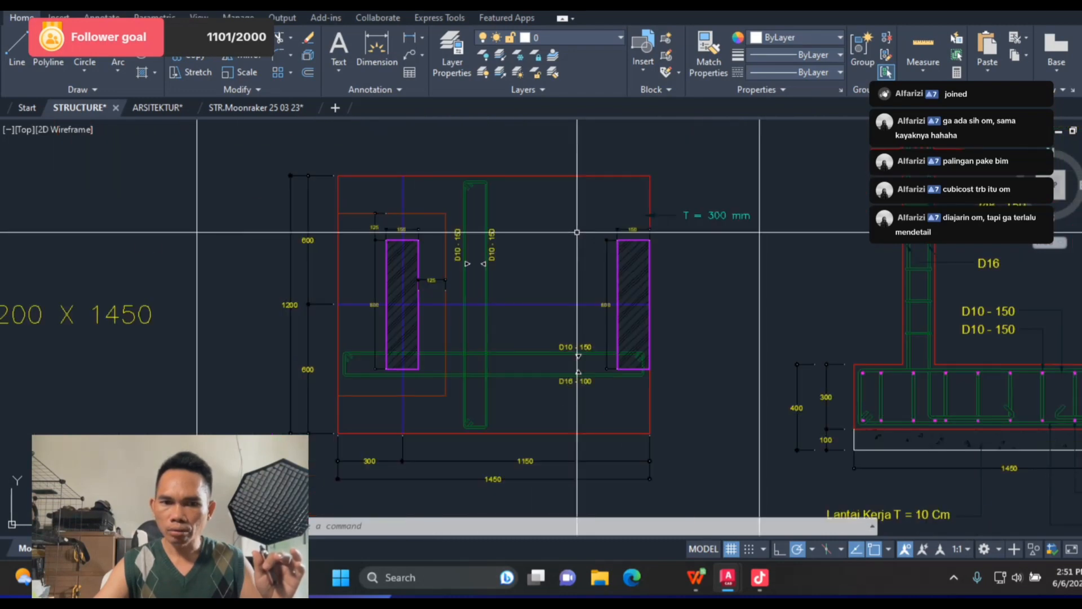
scroll(394, 238, "up", 4)
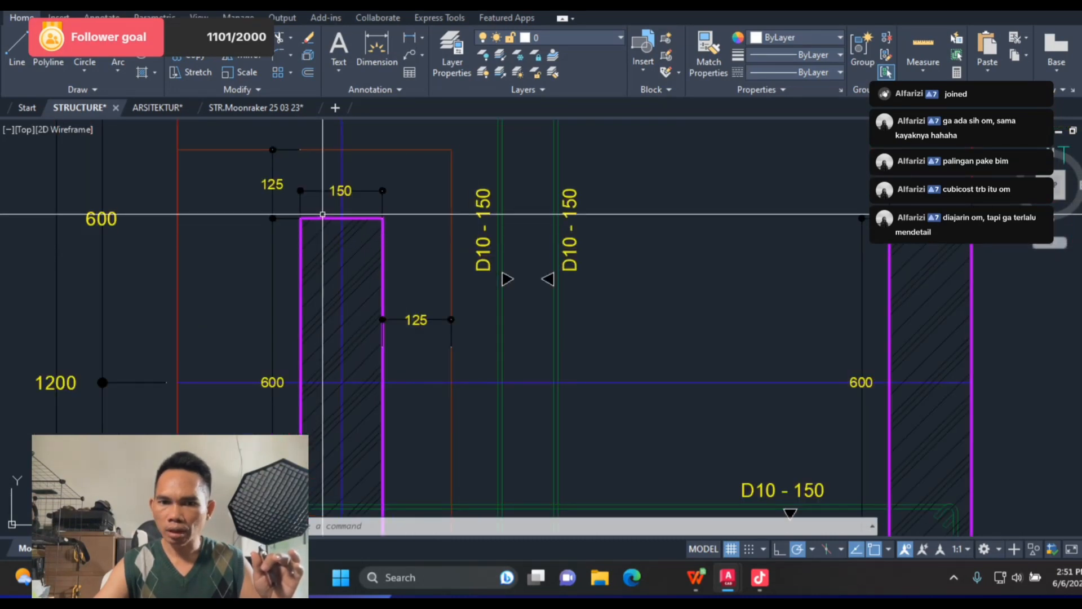
scroll(322, 214, "down", 2)
scroll(452, 220, "up", 2)
scroll(705, 362, "down", 2)
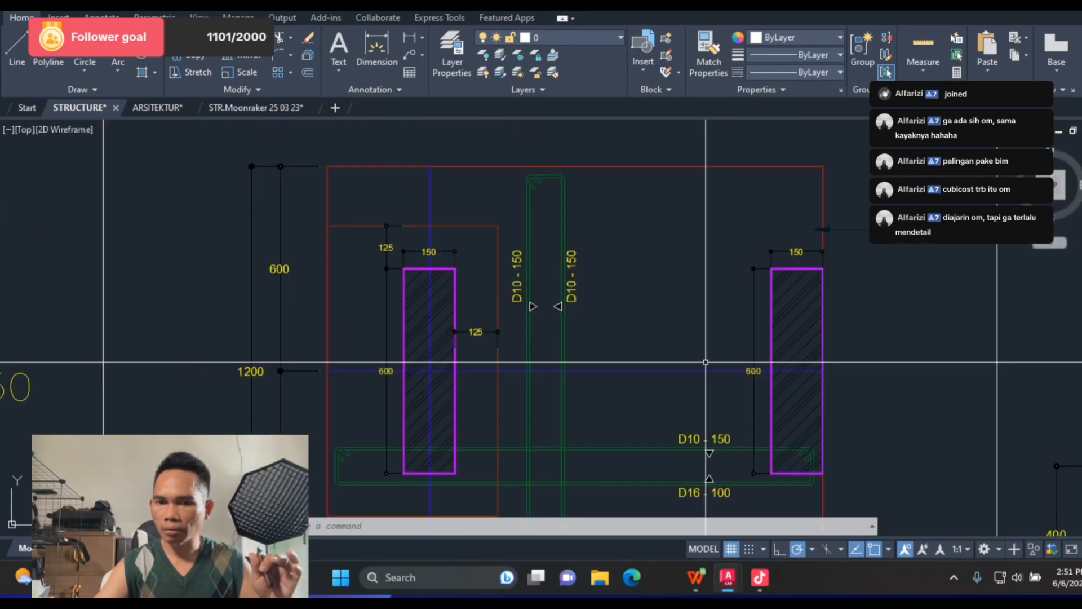
left_click_drag(734, 489, 658, 368)
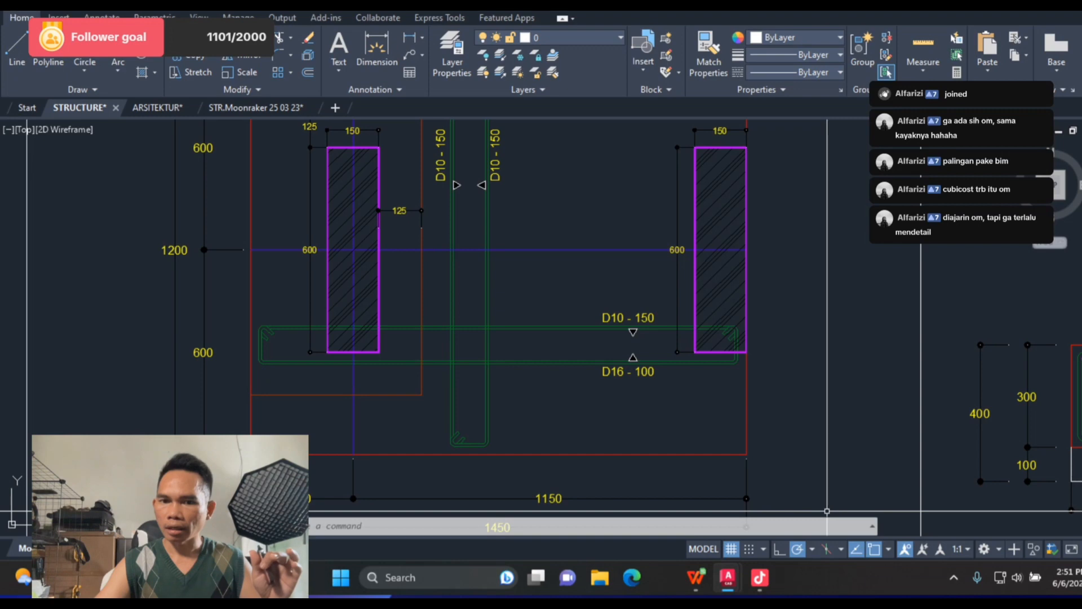
Step: Switch back to the pile cap spreadsheet and set the P7 B2 bar diameter in F121 to 16
key("alt+Tab")
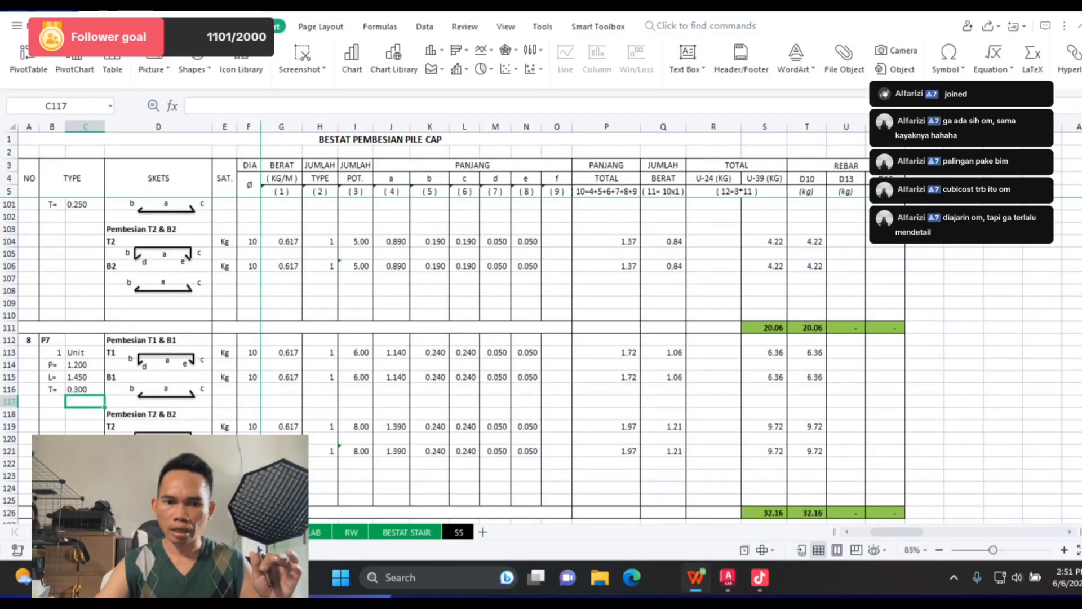
left_click(248, 451)
type("16")
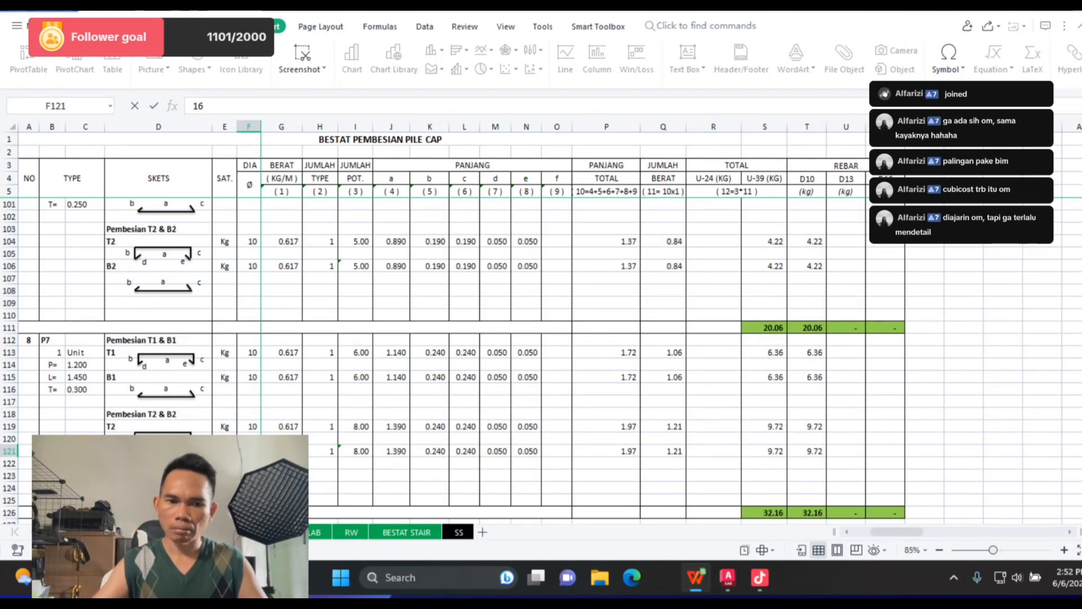
key("Return")
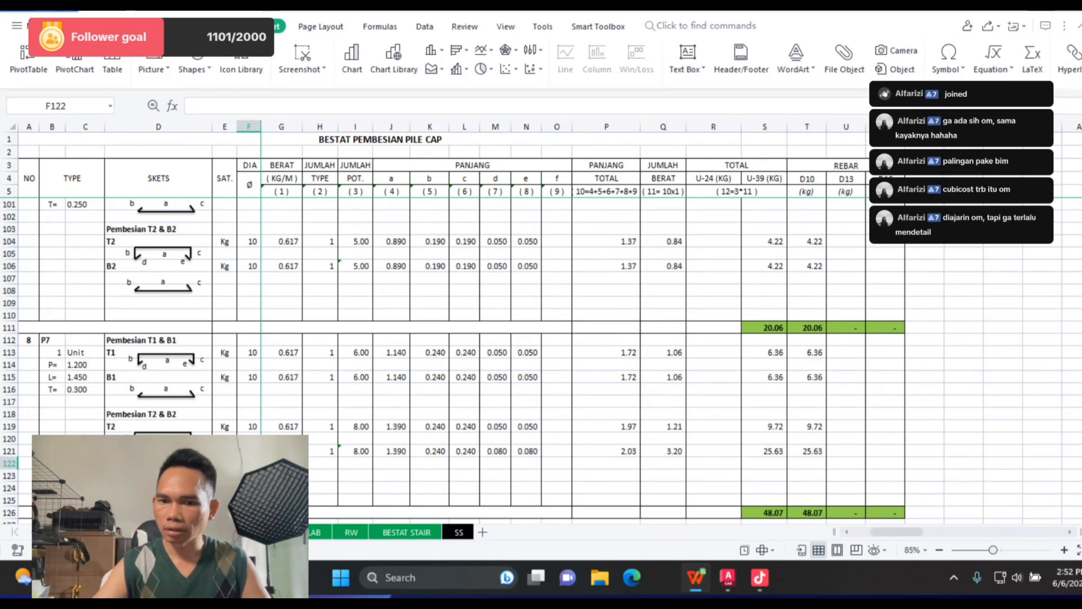
Step: Switch to the STRUCTURE drawing in AutoCAD and examine the bar spacings in both directions of the P7 footing plan
key("alt+Tab")
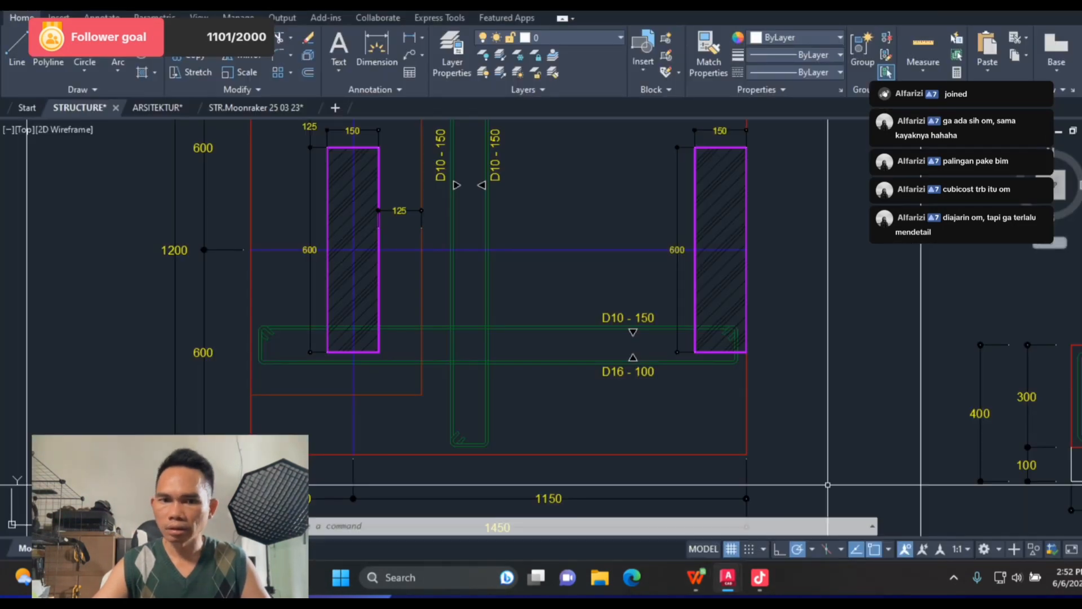
scroll(827, 485, "down", 4)
scroll(534, 346, "up", 5)
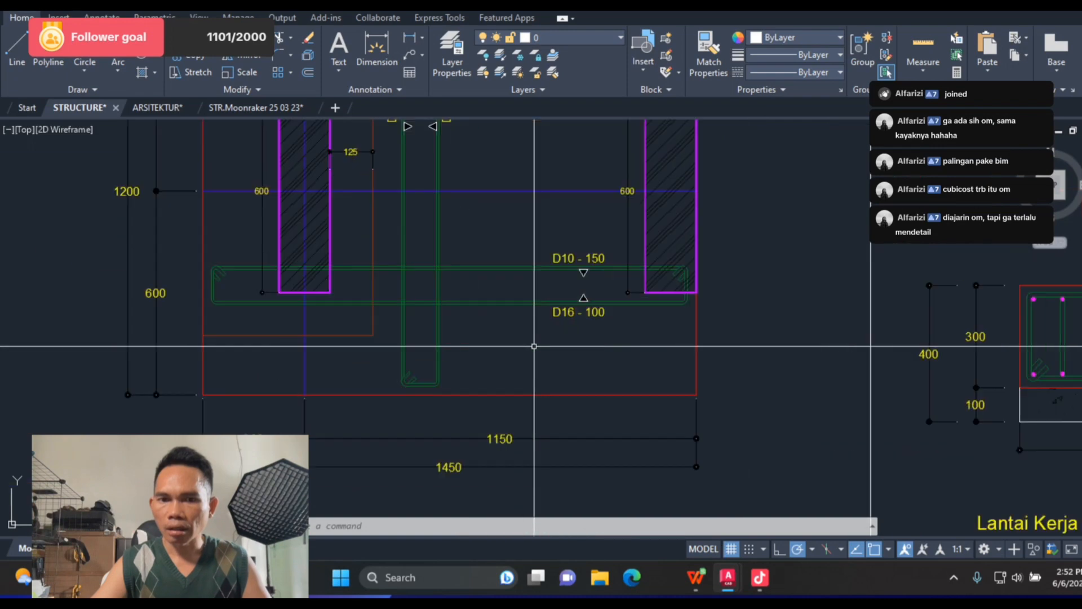
scroll(534, 346, "up", 1)
scroll(534, 346, "down", 5)
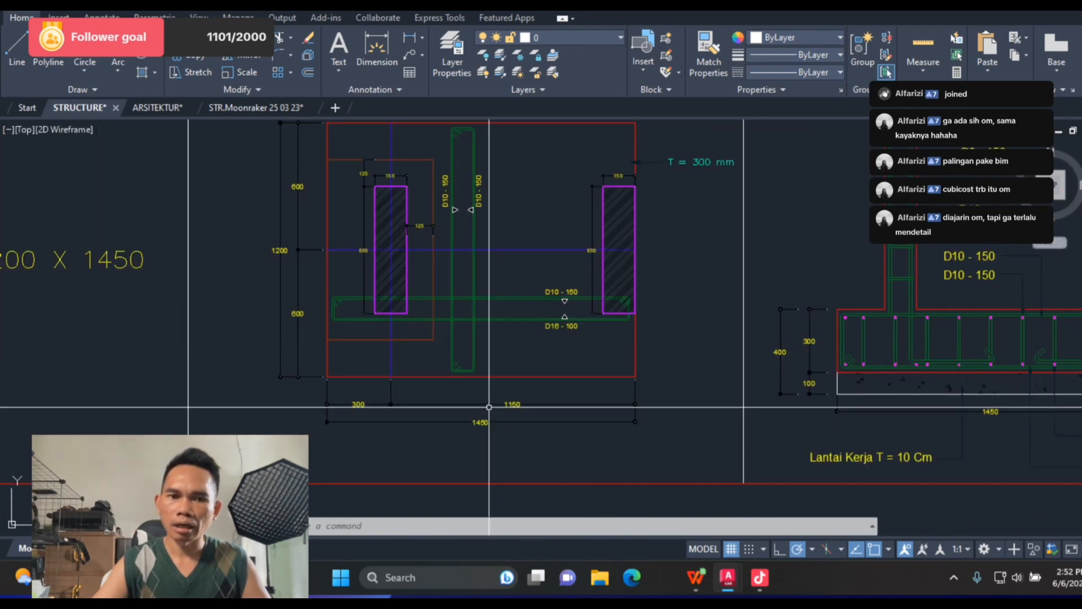
scroll(489, 407, "down", 2)
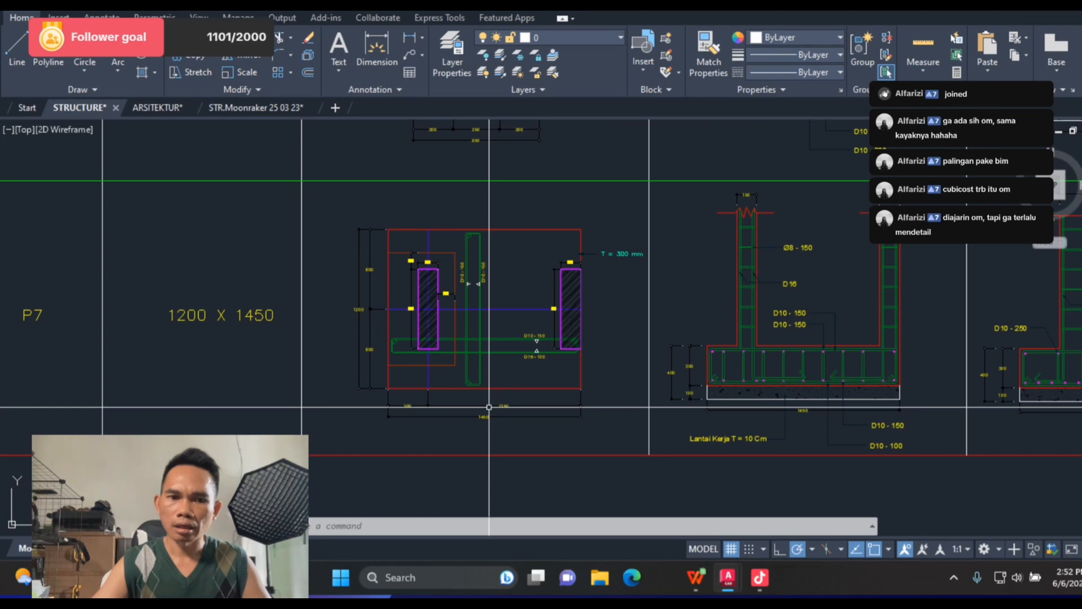
scroll(488, 411, "up", 5)
scroll(487, 411, "down", 3)
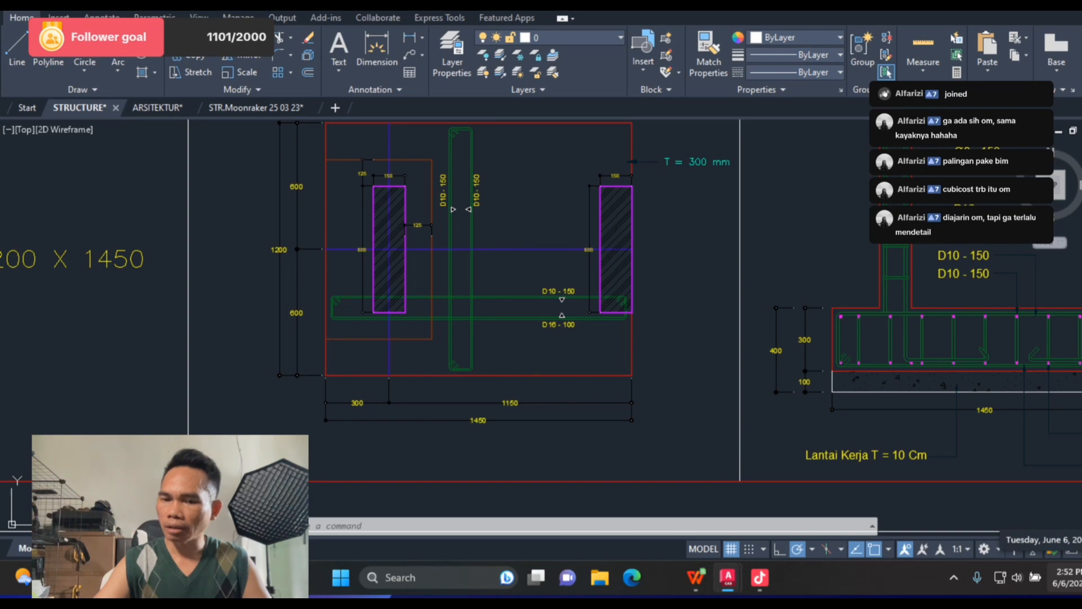
Step: Return to the pile cap spreadsheet and set the bar spacing to 0.15 in the P7 T1 and B1 count formulas, I113 and I115
key("alt+Tab")
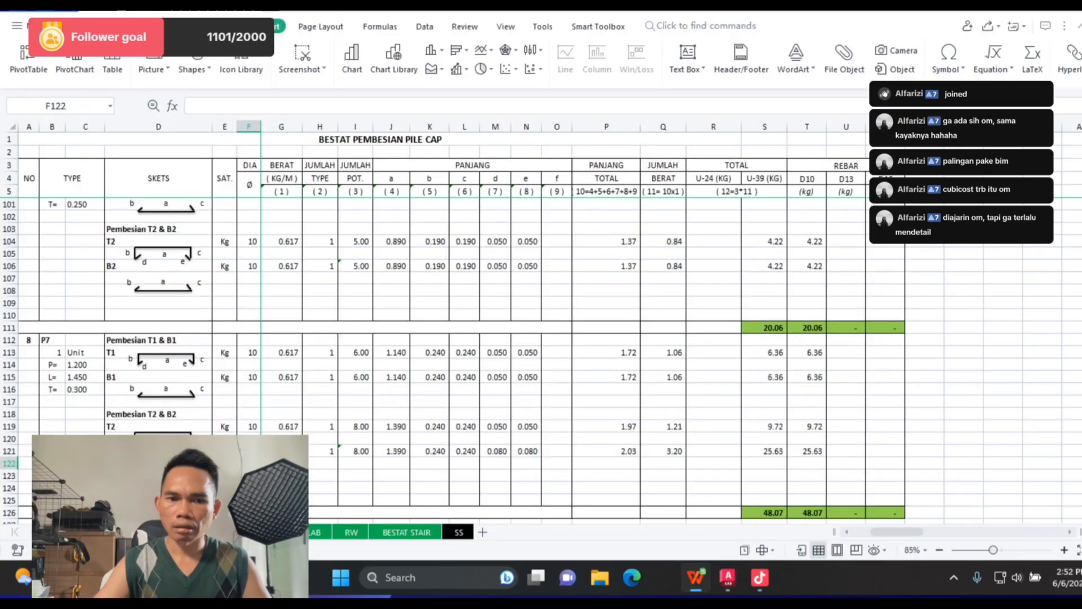
left_click(356, 352)
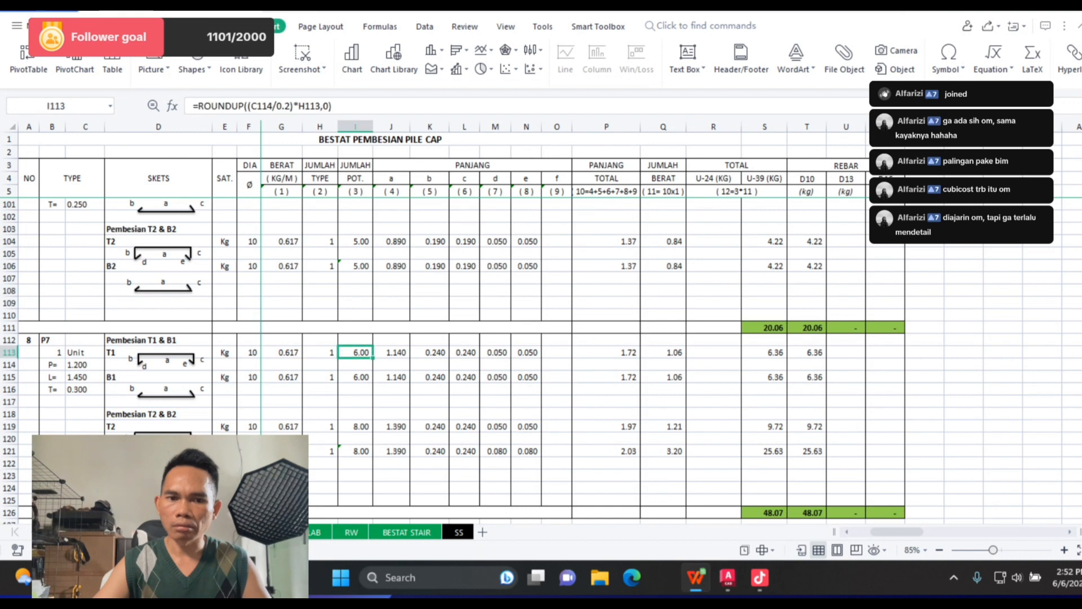
double_click(356, 352)
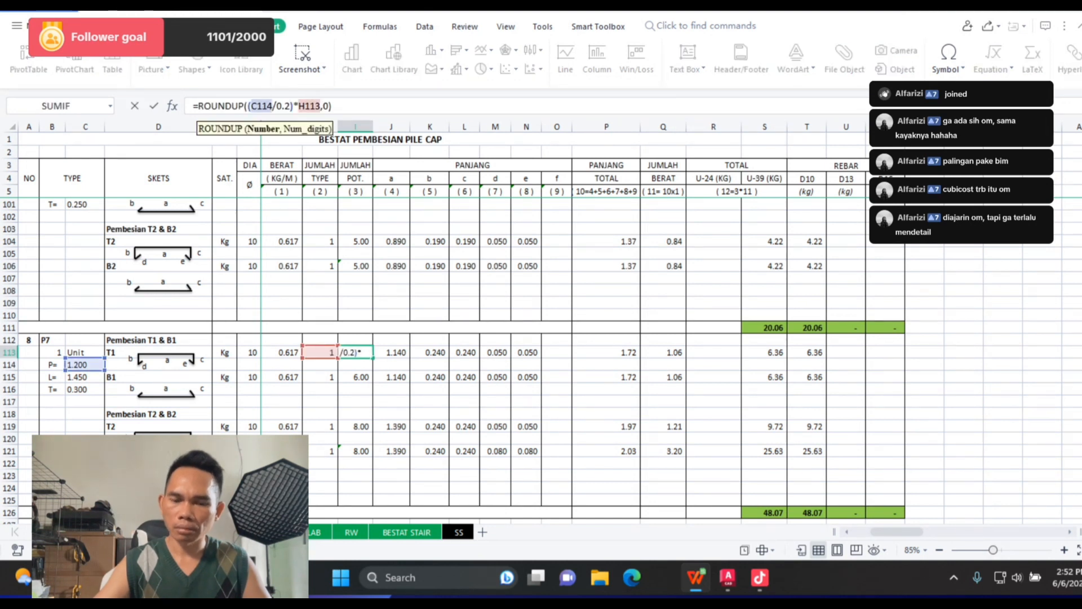
key("BackSpace")
type("15")
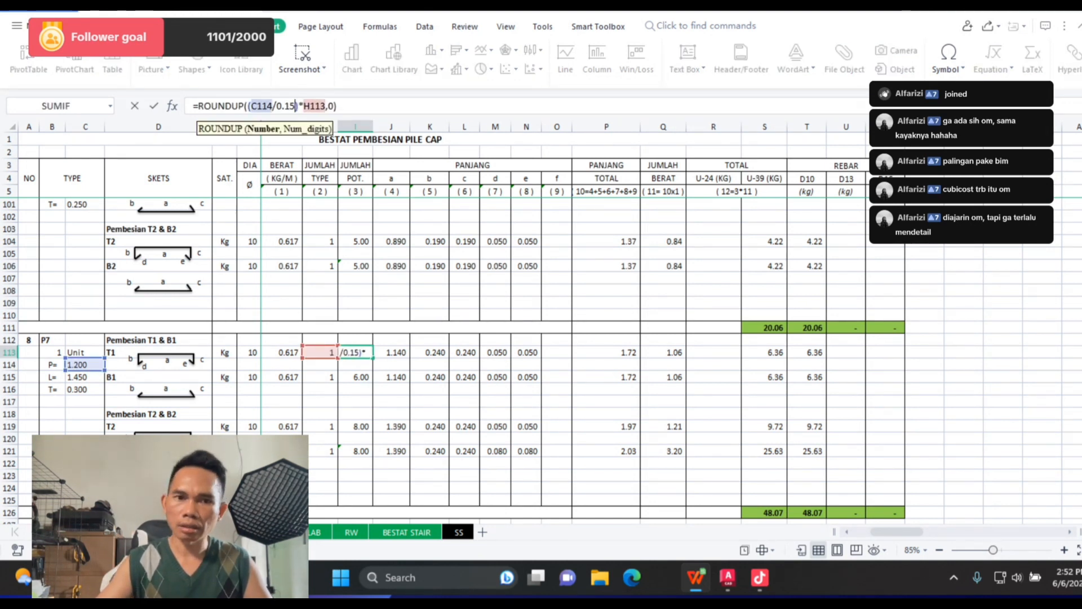
key("Return")
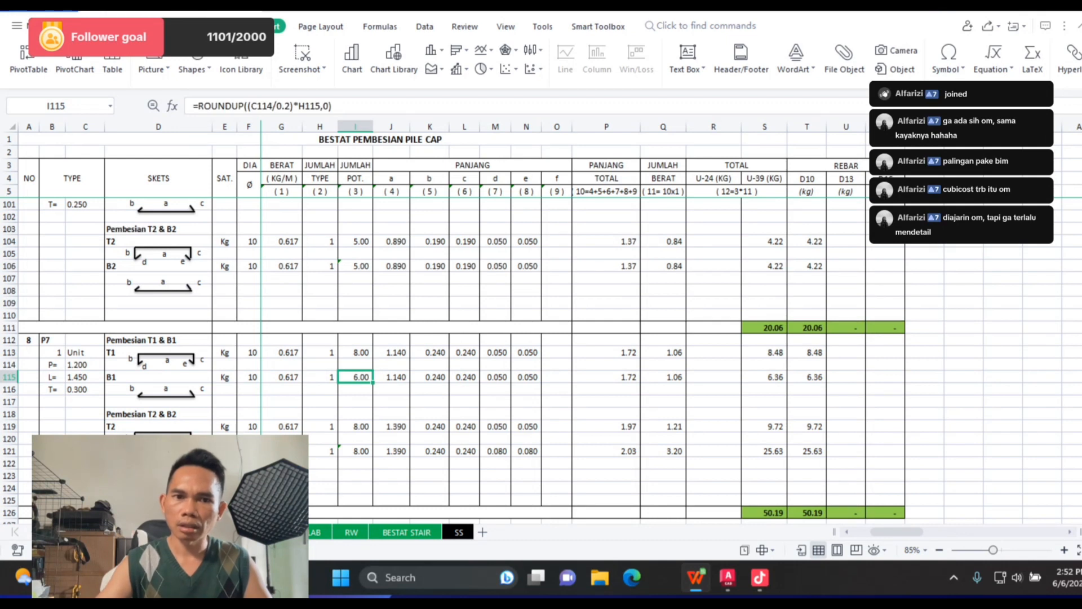
double_click(356, 377)
key("BackSpace")
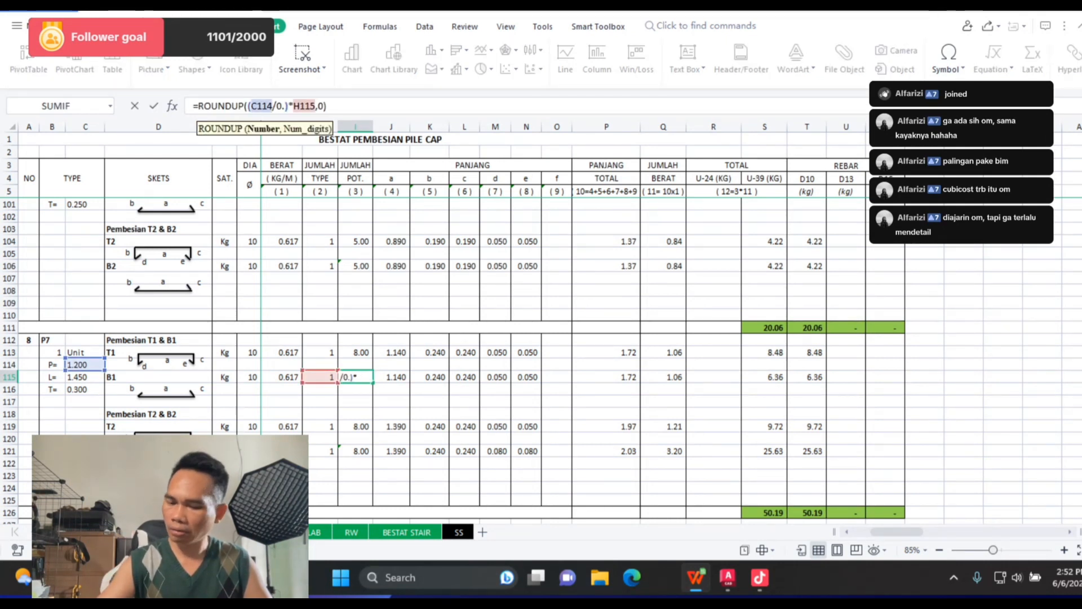
type("15")
key("Return")
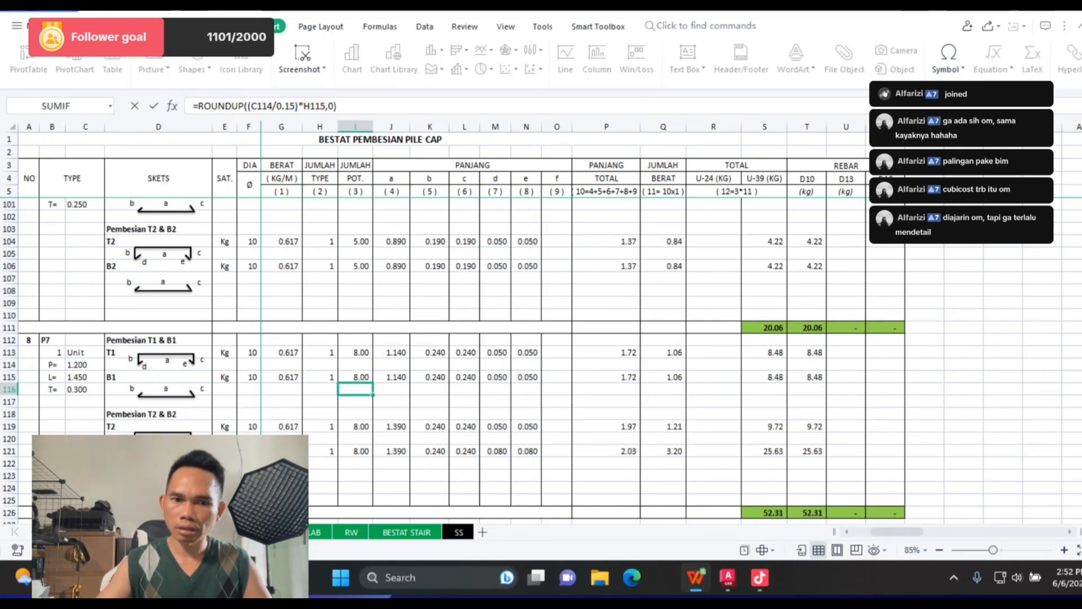
Step: Set the bar spacing to 0.15 in the P7 T2 count formula in I119
key("Down")
key("Down")
key("Down")
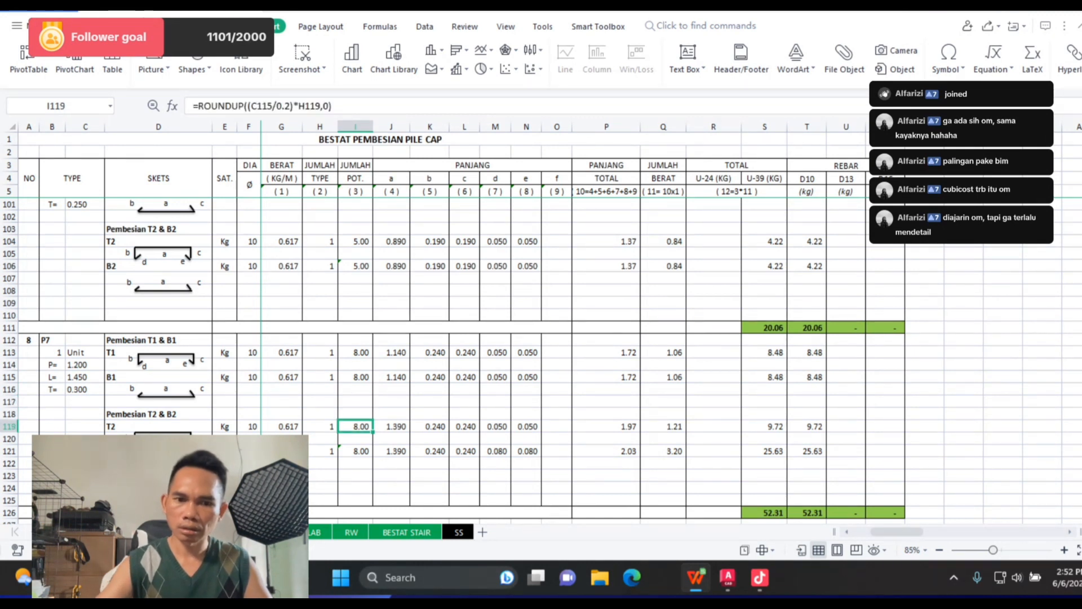
left_click(284, 106)
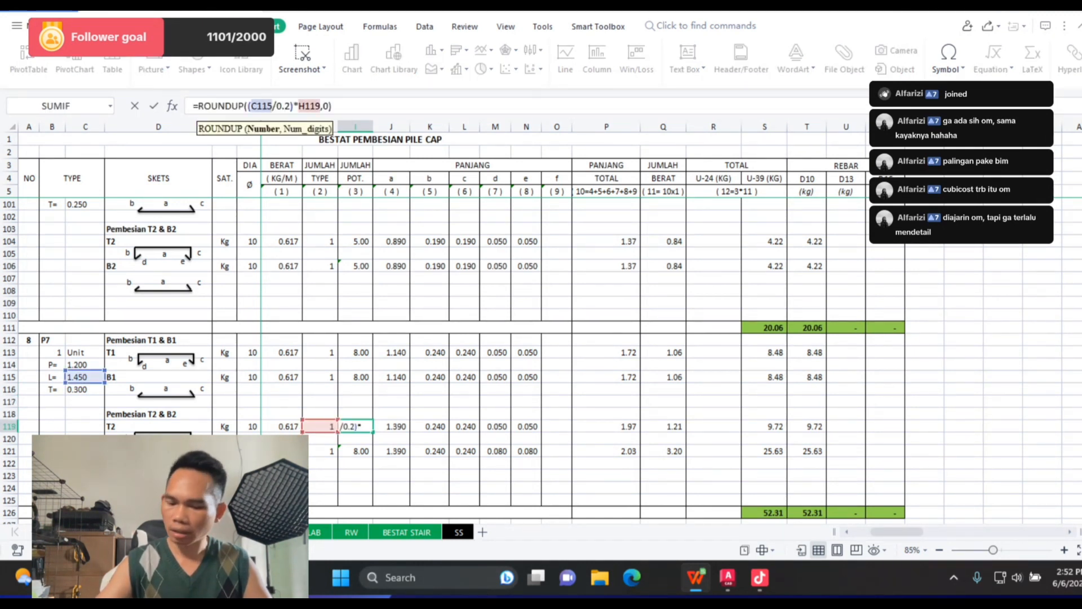
key("Delete")
type("15")
key("Return")
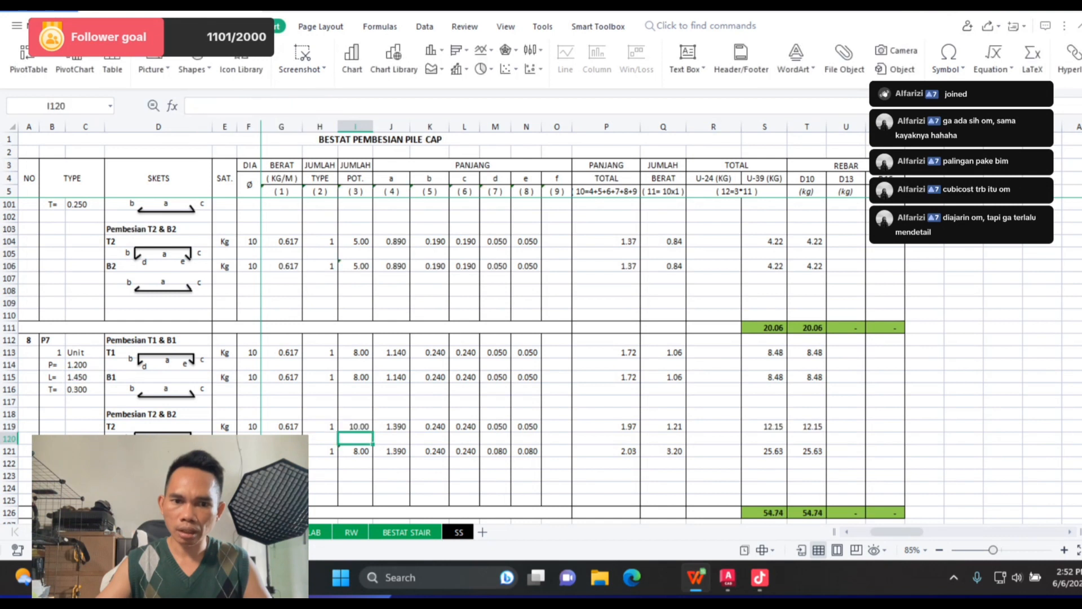
Step: Set the bar spacing to 0.1 in the P7 B2 count formula in I121
key("Down")
key("F2")
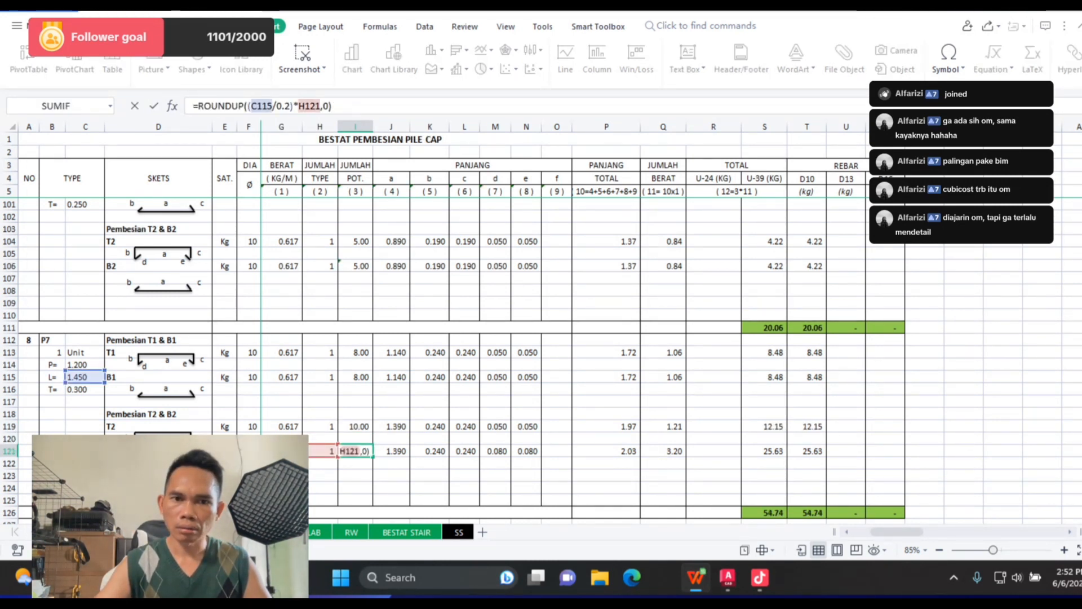
key("Left")
key("Left")
key("Left")
key("Left")
key("Left")
key("Left")
key("Left")
key("Left")
key("Left")
key("BackSpace")
type("1")
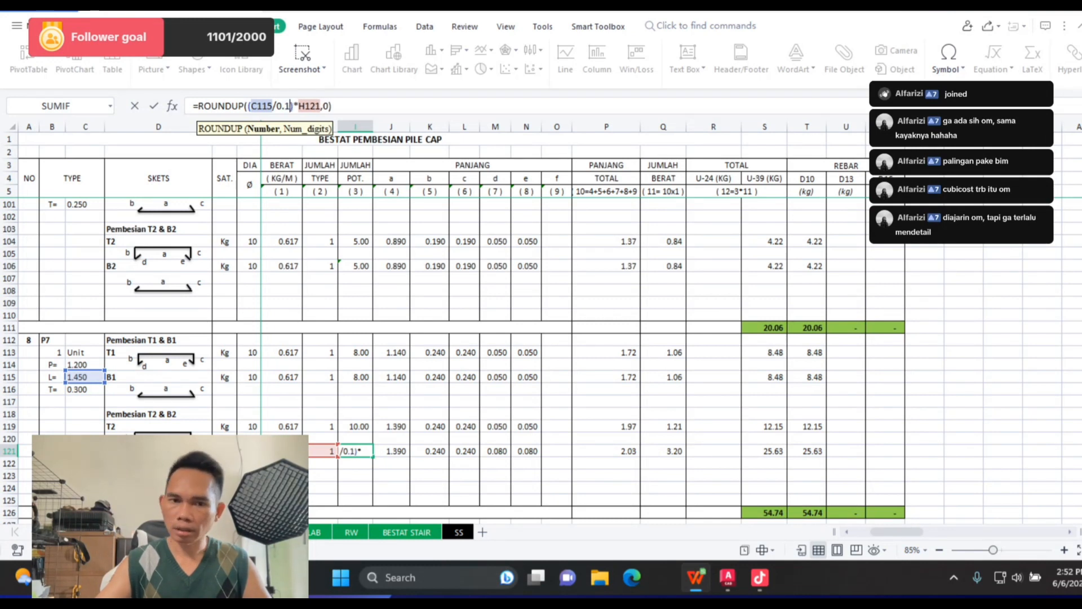
key("Return")
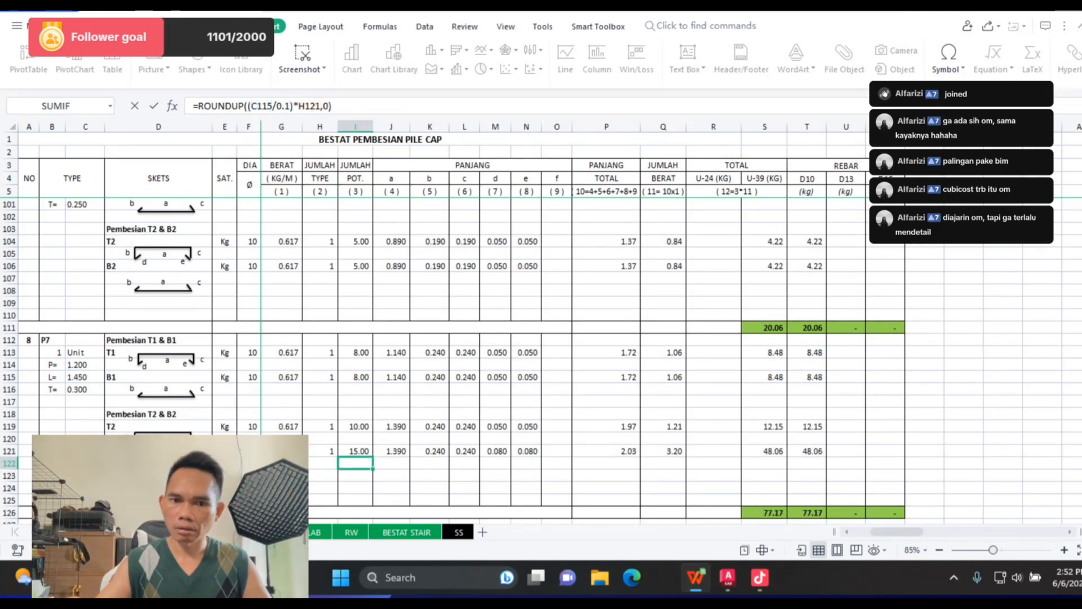
key("Up")
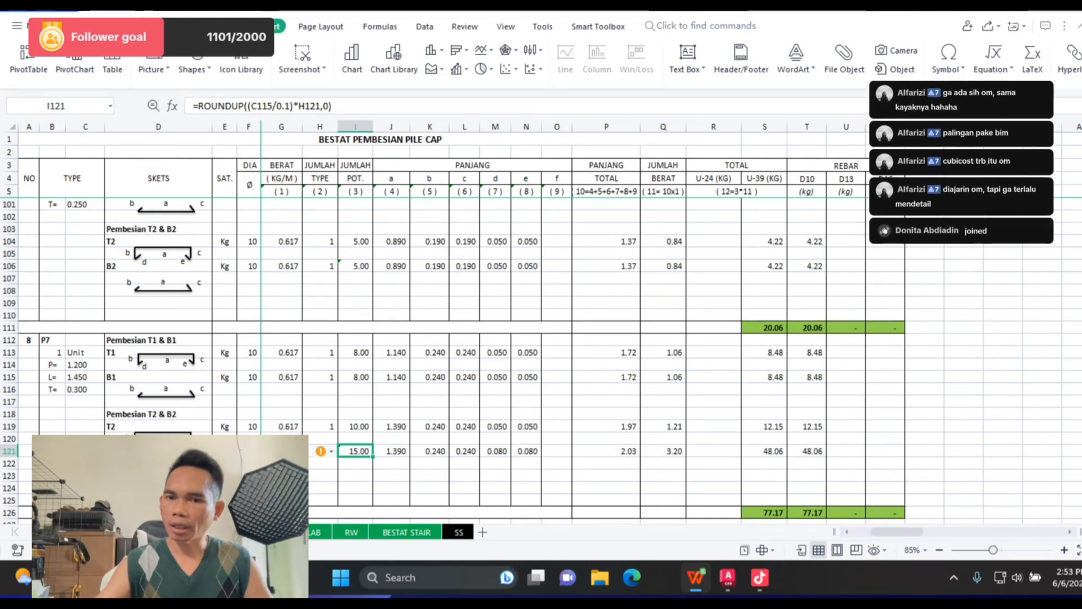
Step: Change the P4 T2 bar count formula in I74 to reference the width L in C70
scroll(451, 361, "up", 8)
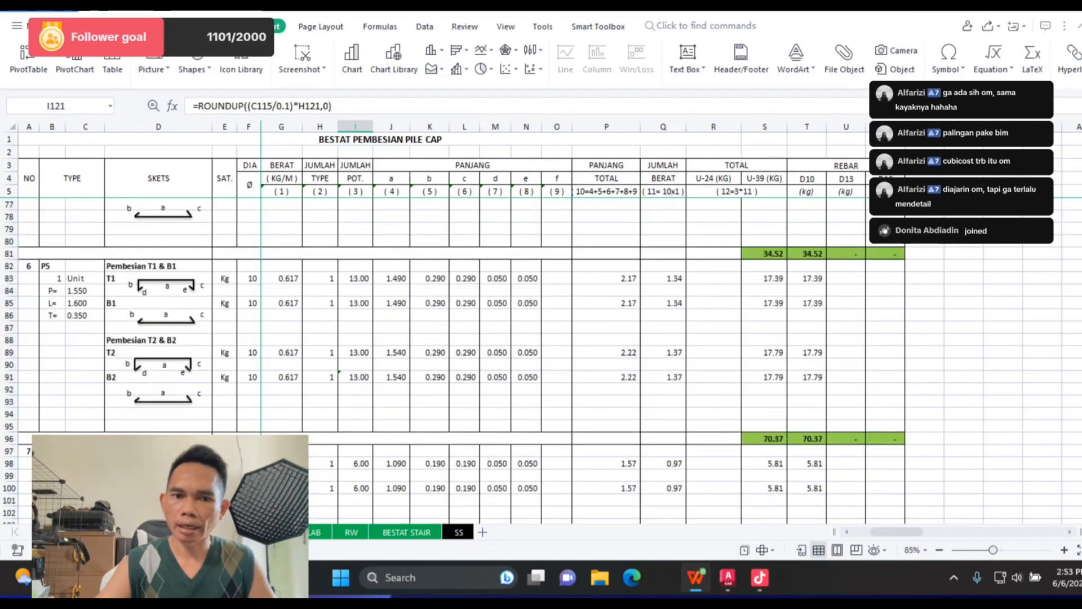
scroll(451, 361, "up", 4)
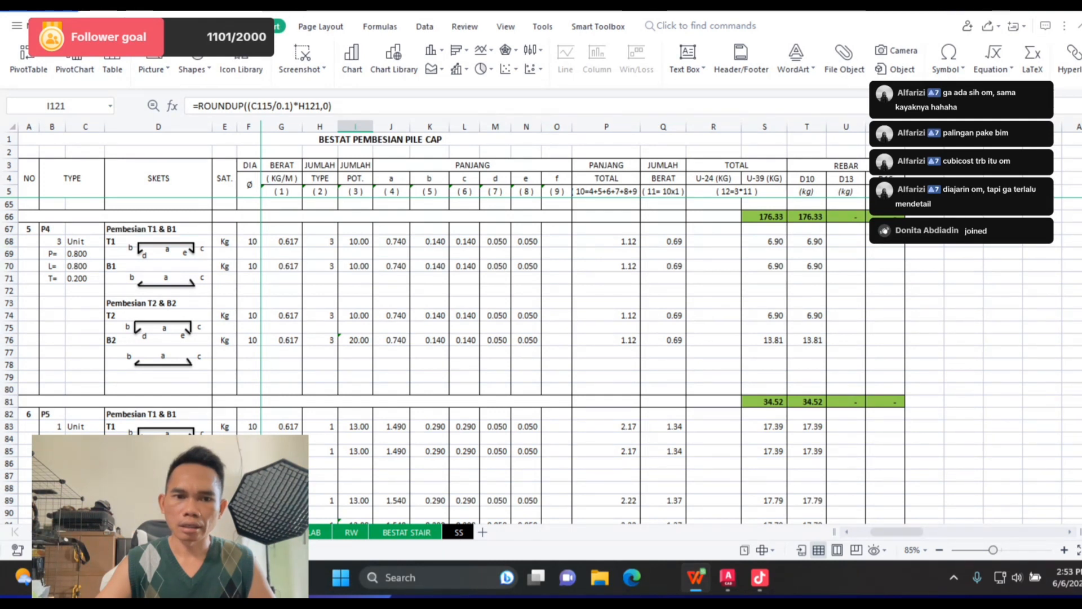
scroll(451, 316, "up", 1)
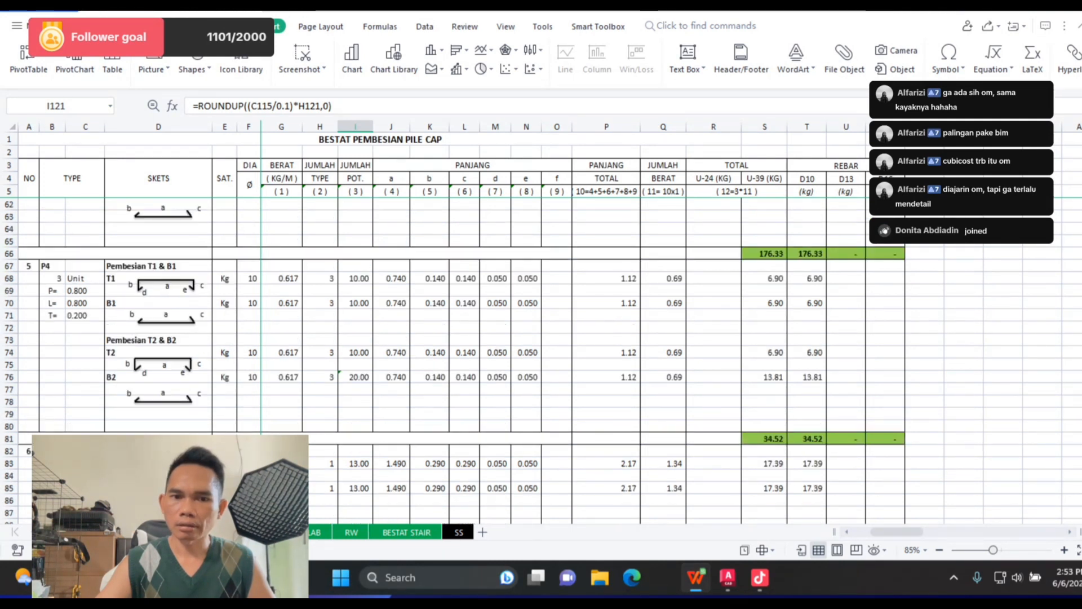
left_click(356, 352)
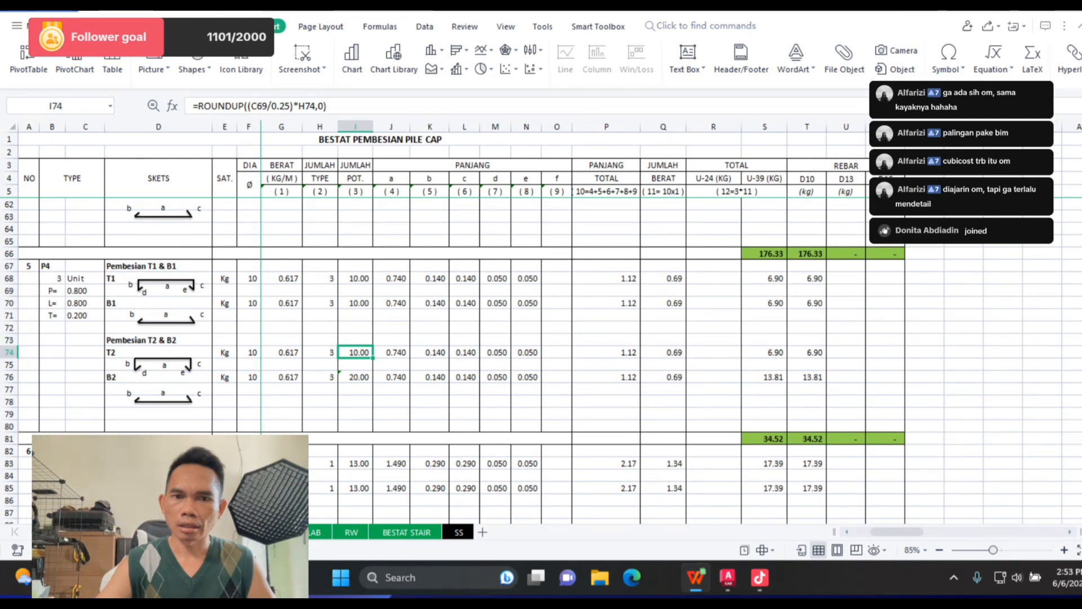
key("F2")
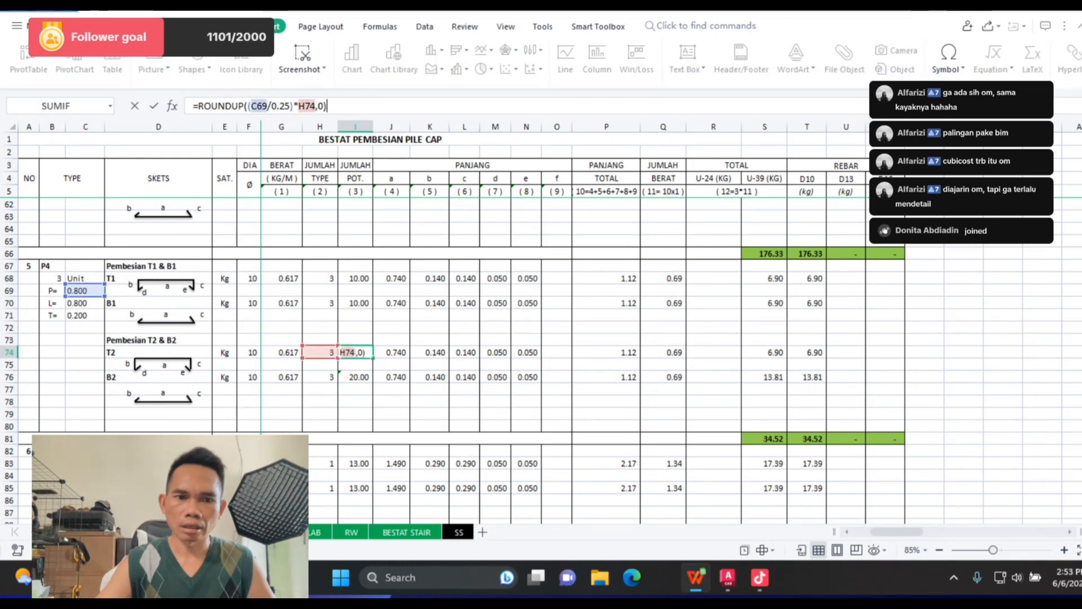
left_click_drag(85, 296, 84, 309)
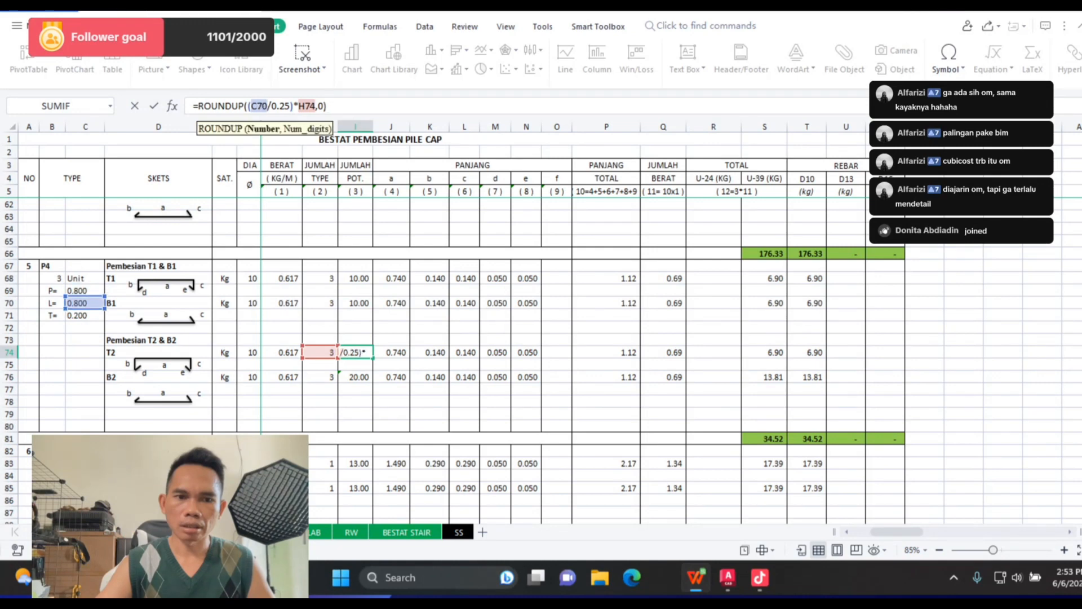
key("Return")
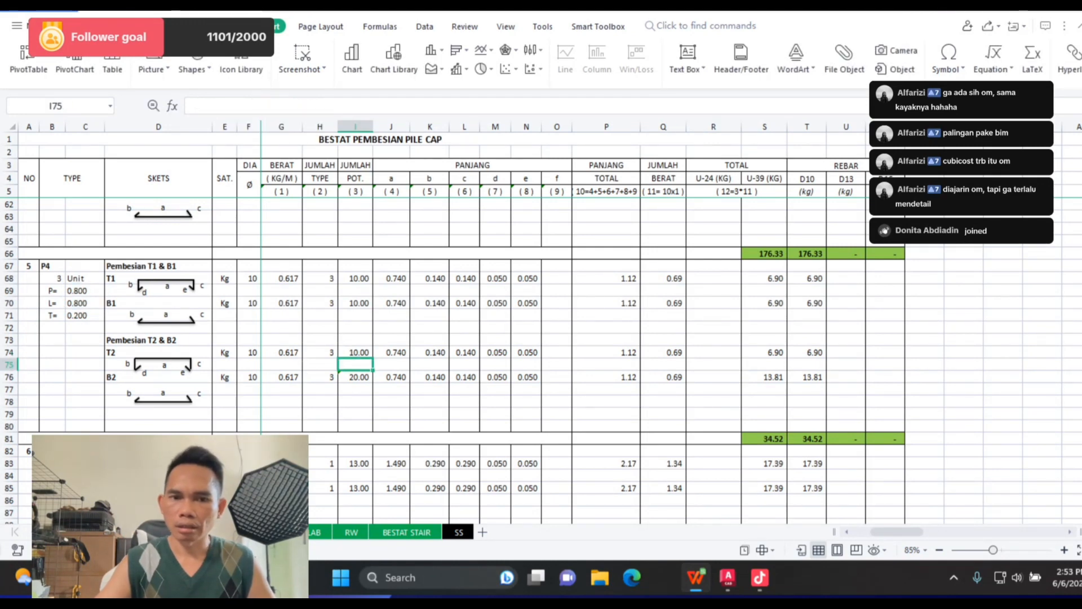
Step: Link the P7 D10 weight on the FOUNDATION sheet, AR18, to the P7 D10 total in T126 of the pile cap schedule
scroll(541, 316, "down", 11)
scroll(541, 360, "down", 12)
scroll(541, 361, "up", 11)
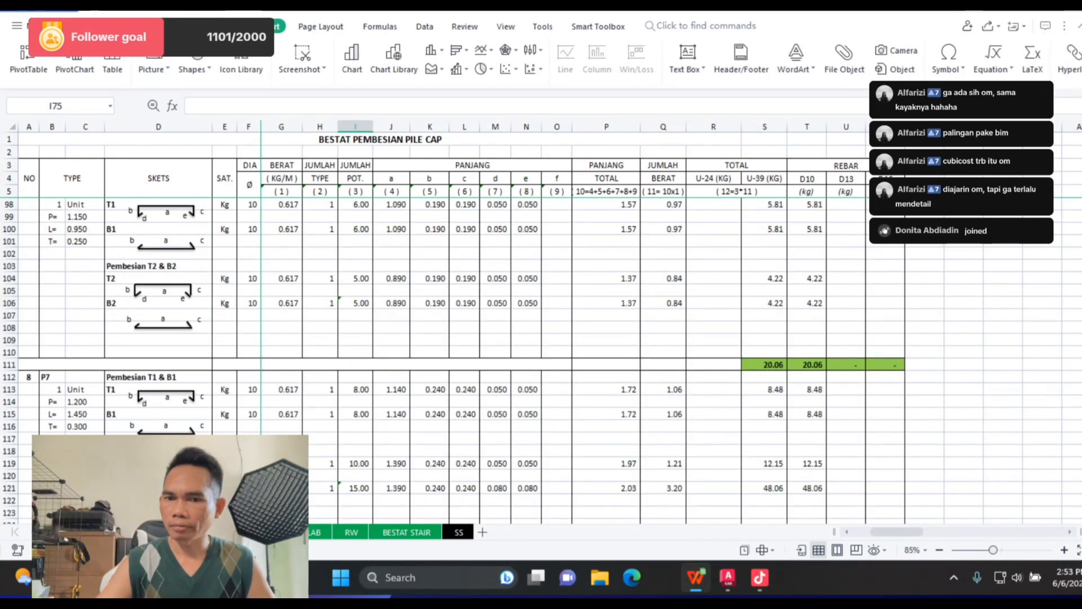
scroll(541, 360, "down", 5)
left_click(806, 364)
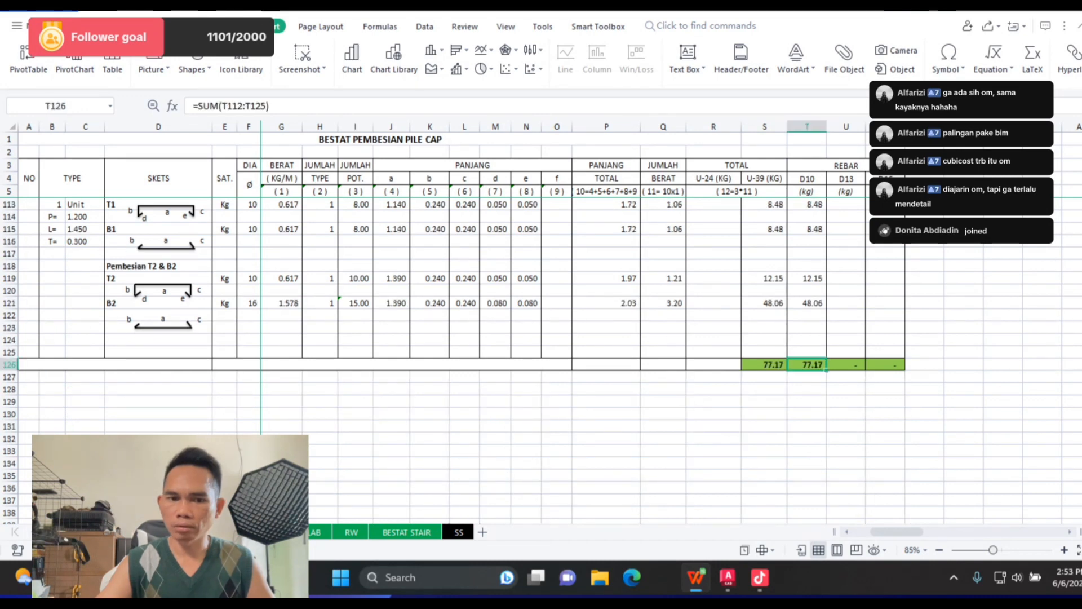
key("ctrl+Page_Up")
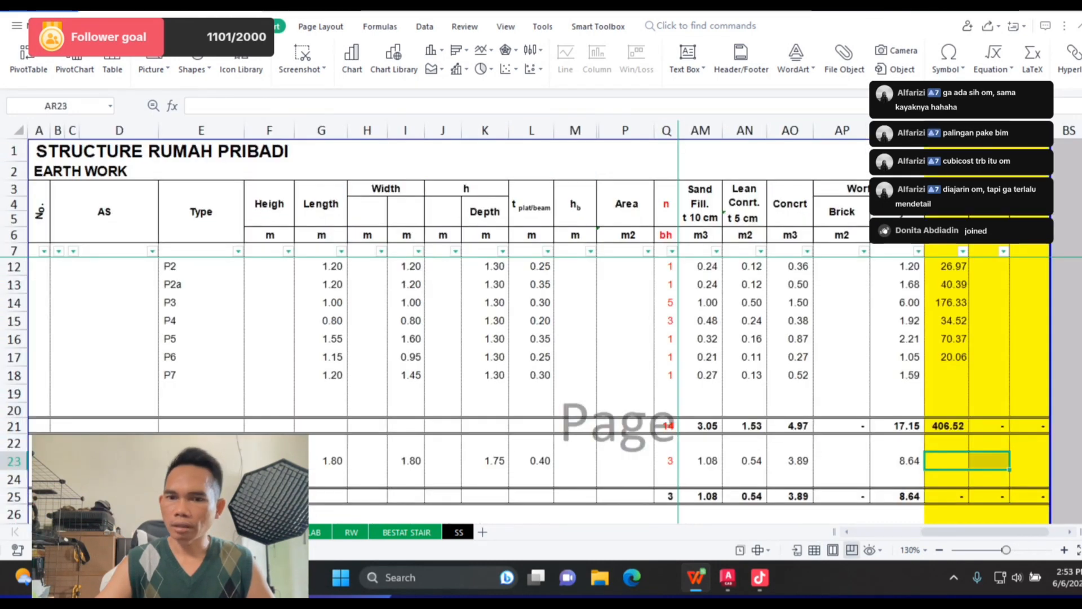
left_click(947, 376)
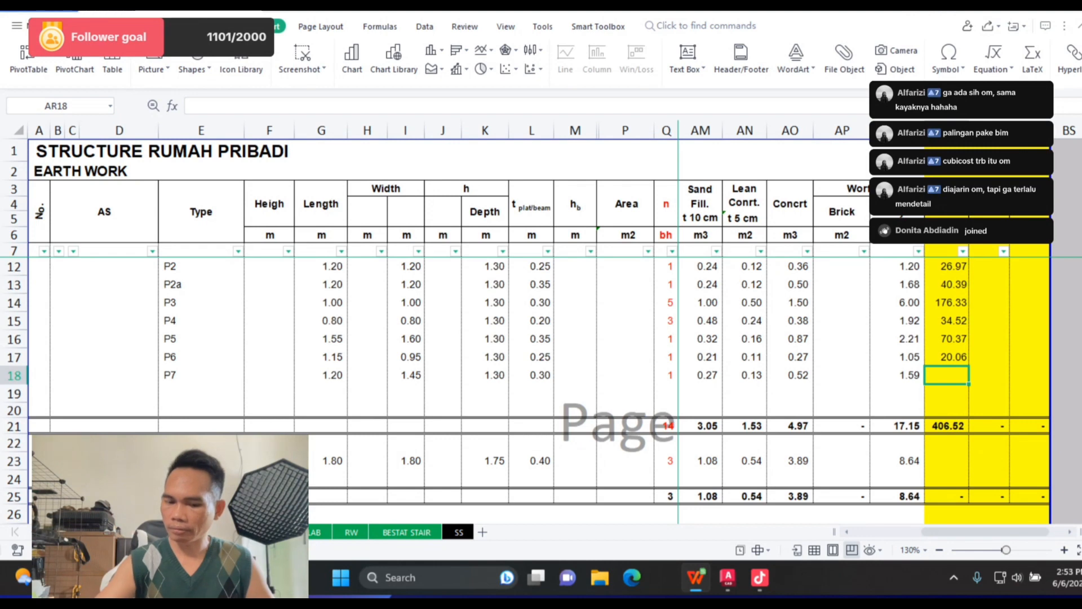
type("=")
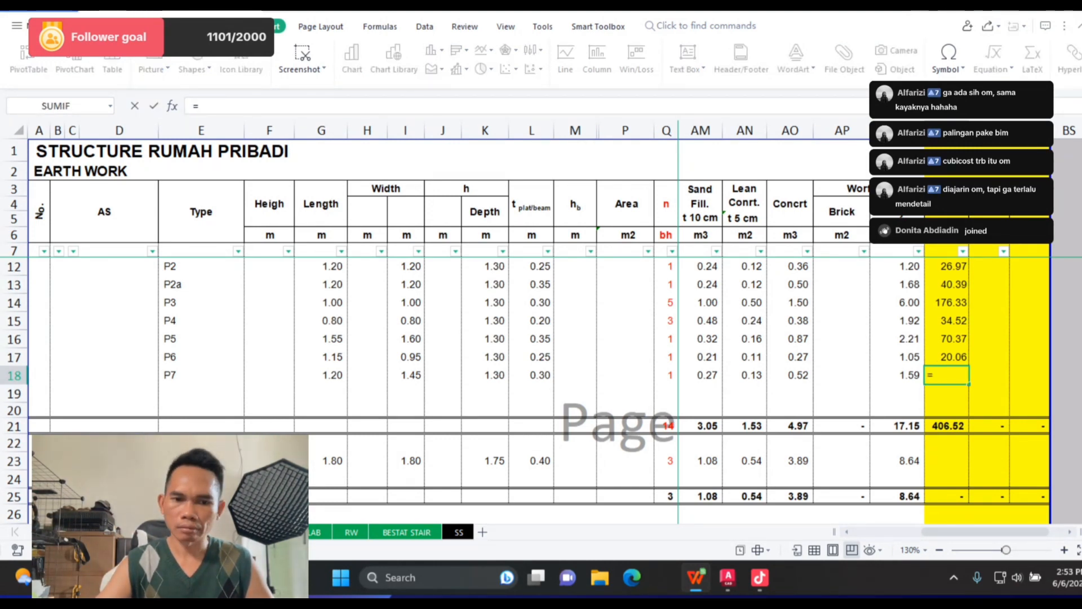
key("ctrl+Page_Down")
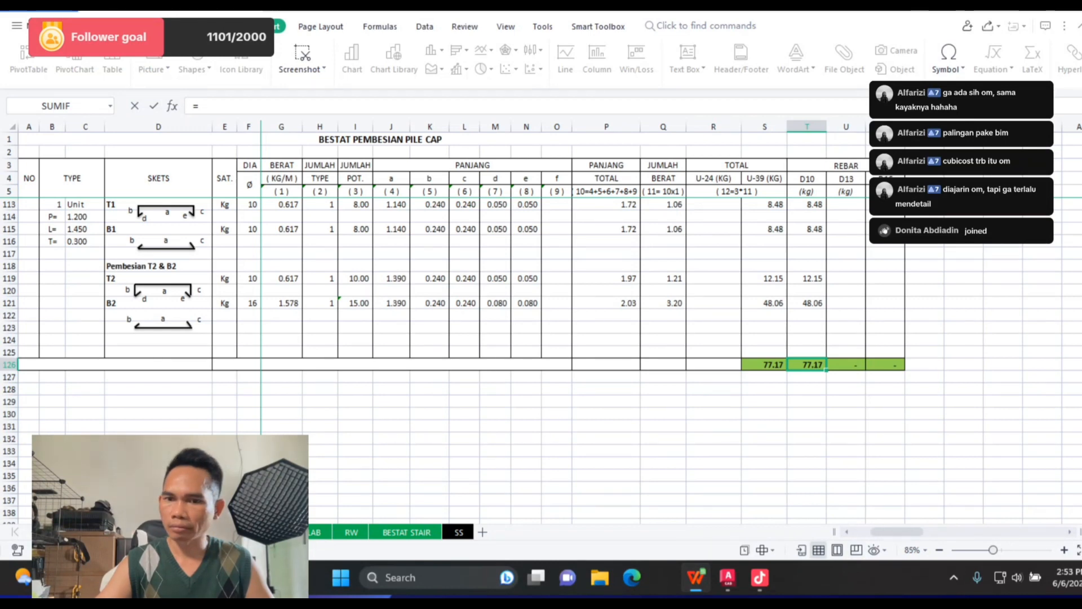
left_click(807, 365)
key("Return")
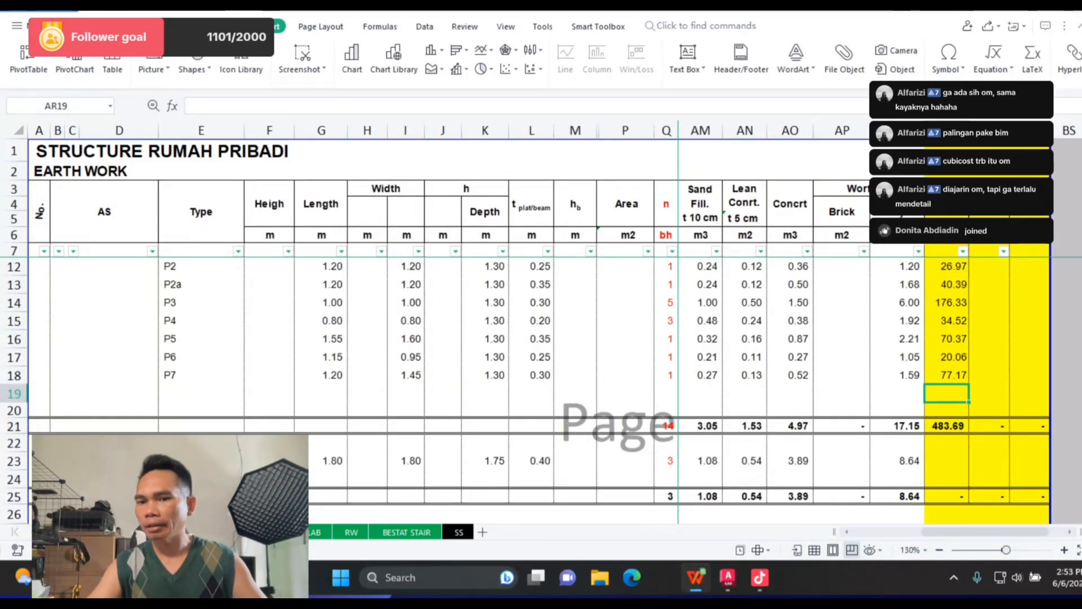
Step: Check the range summed by the rebar total formula in AR21 of the FOUNDATION sheet
left_click(947, 426)
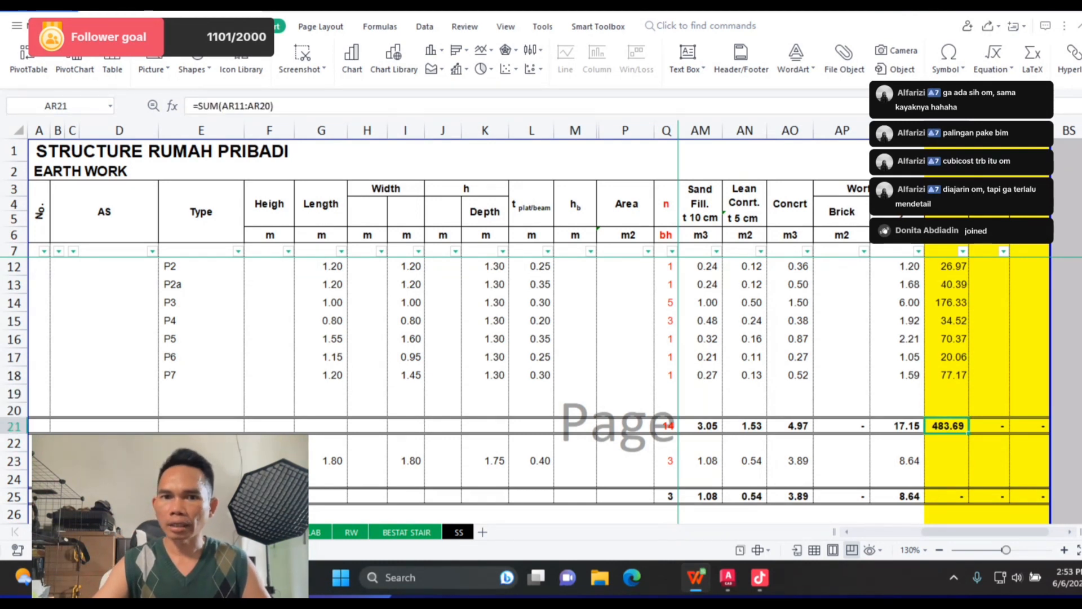
key("F2")
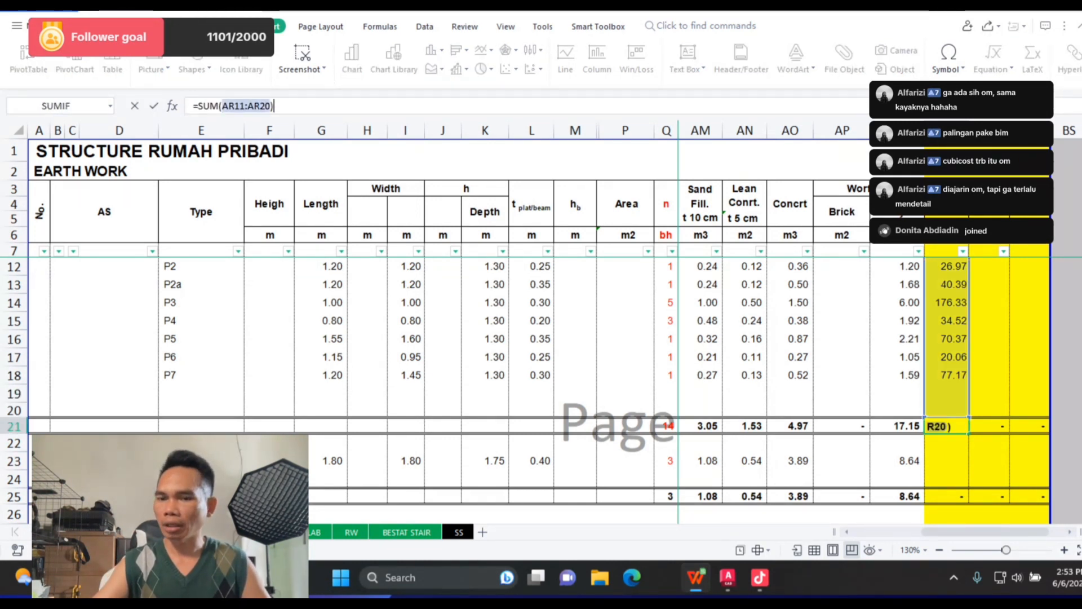
key("Return")
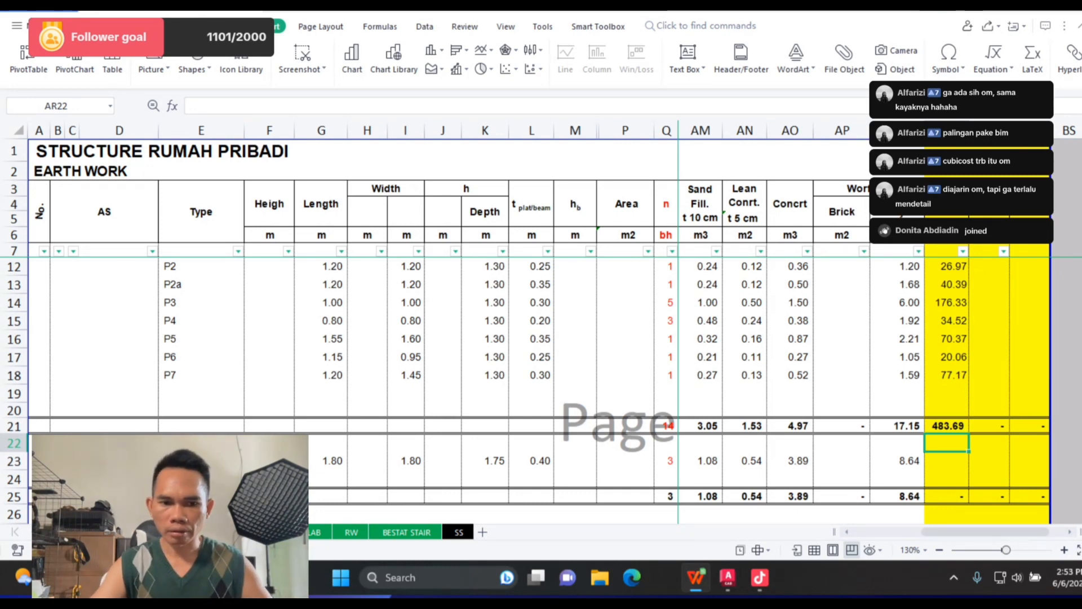
Step: In the pile cap schedule, move the P7 B2 weight to the D16 column by entering =S121 in V121 and clearing T121
key("ctrl+Page_Down")
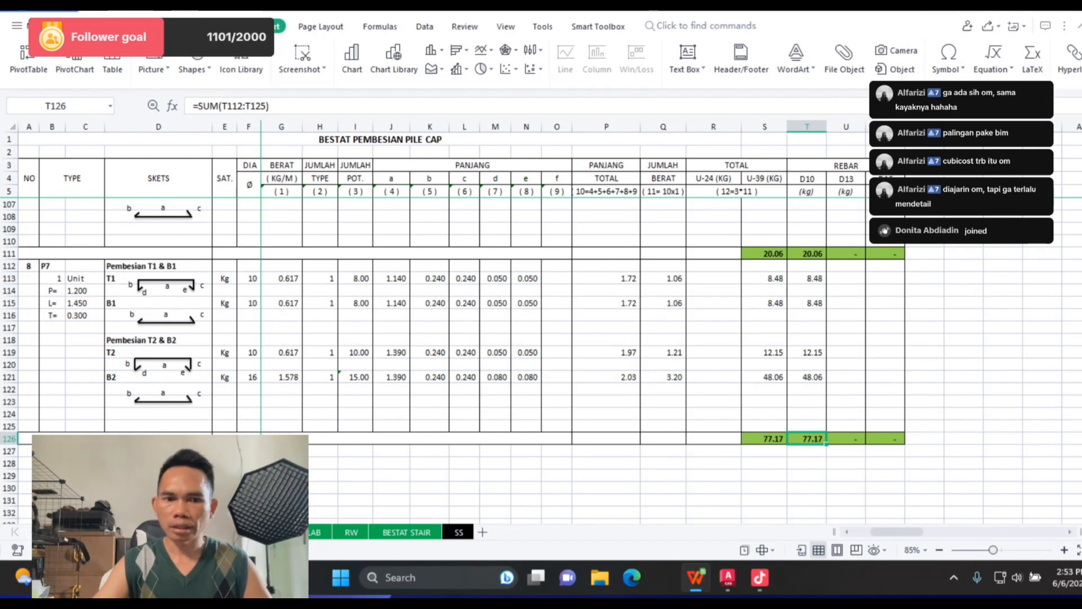
left_click(885, 377)
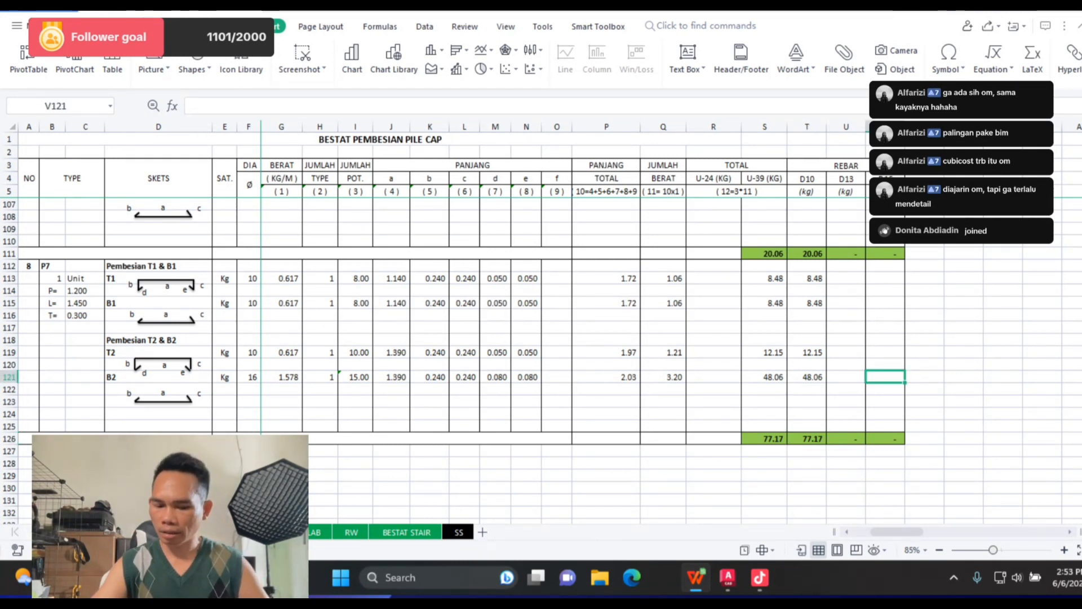
type("=")
left_click(765, 377)
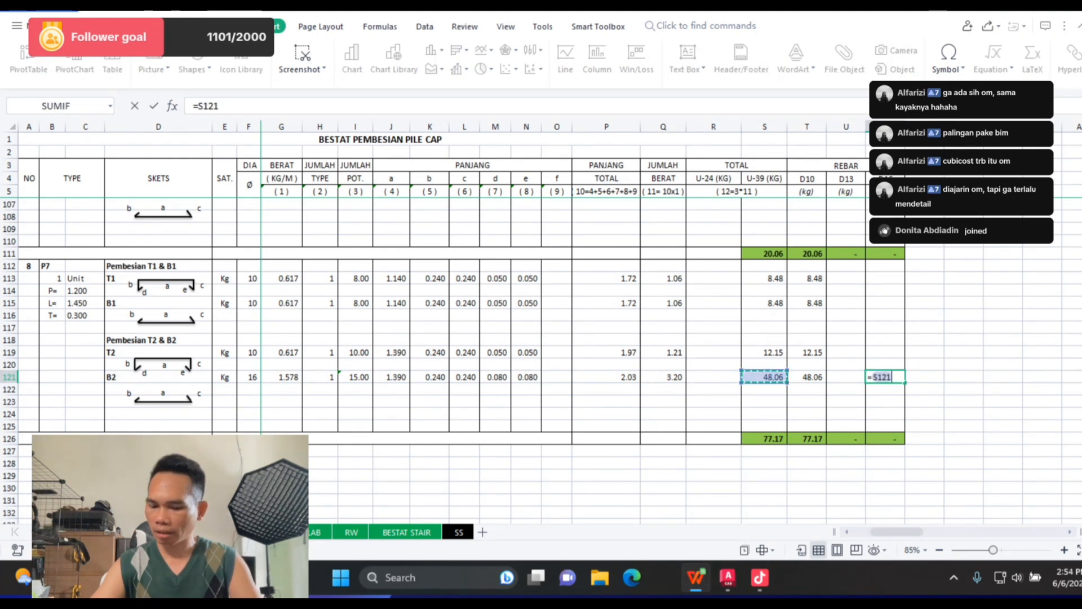
key("Return")
left_click(806, 377)
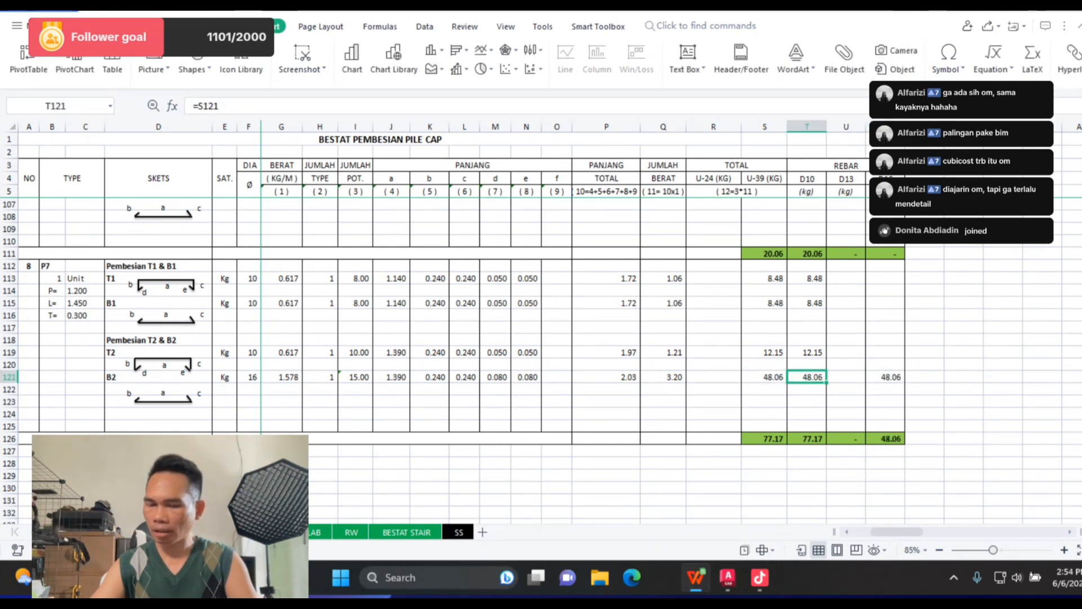
key("Delete")
Step: Move the P3 B2 weight to the D13 column by entering =S61 in U61 and clearing T61
scroll(450, 316, "up", 2)
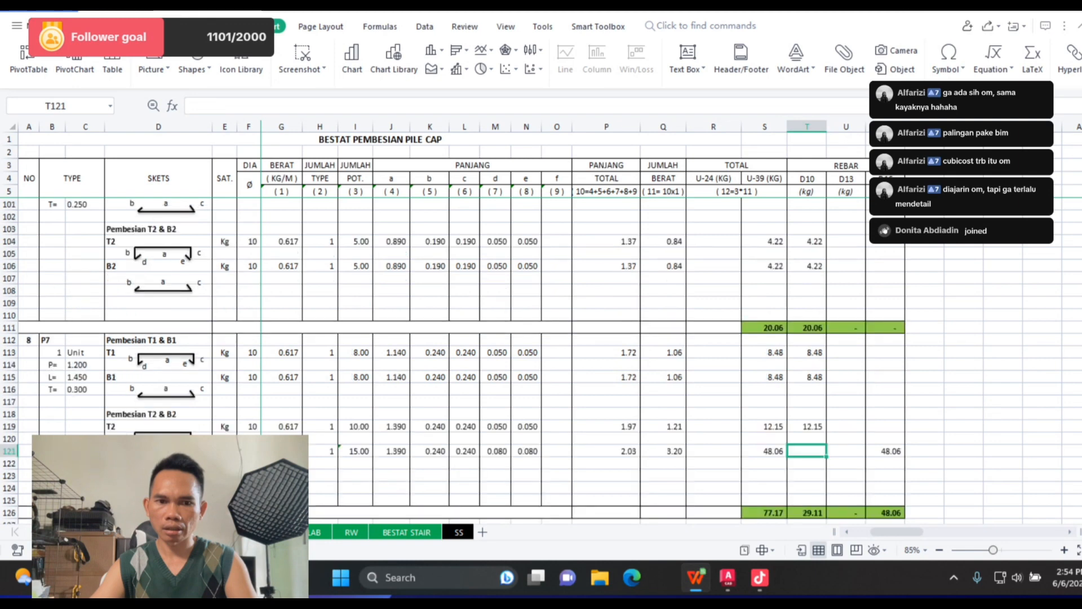
scroll(451, 316, "up", 2)
scroll(451, 315, "up", 3)
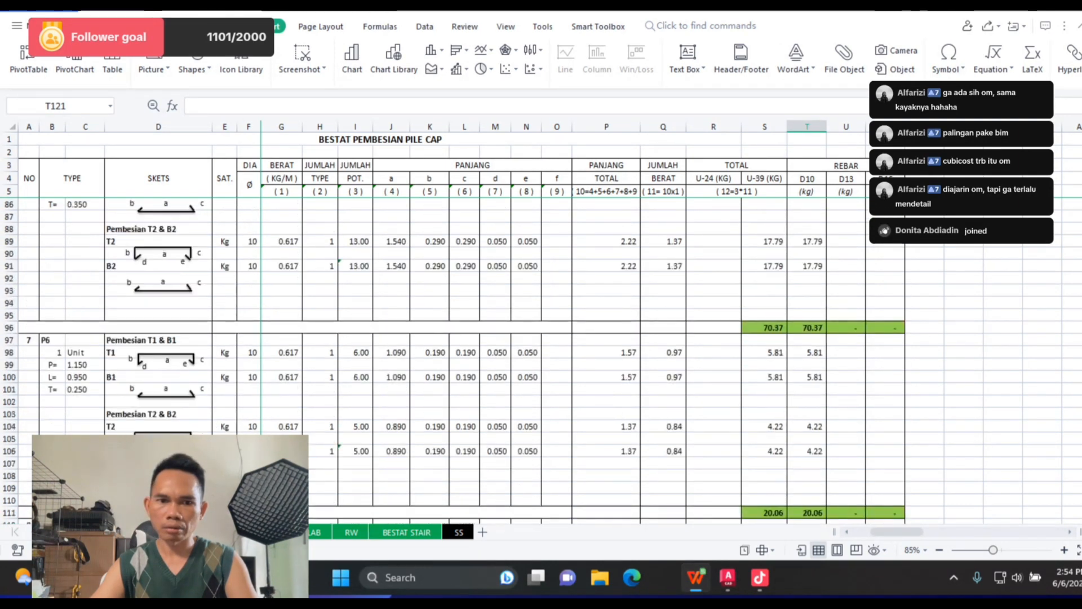
scroll(451, 316, "up", 6)
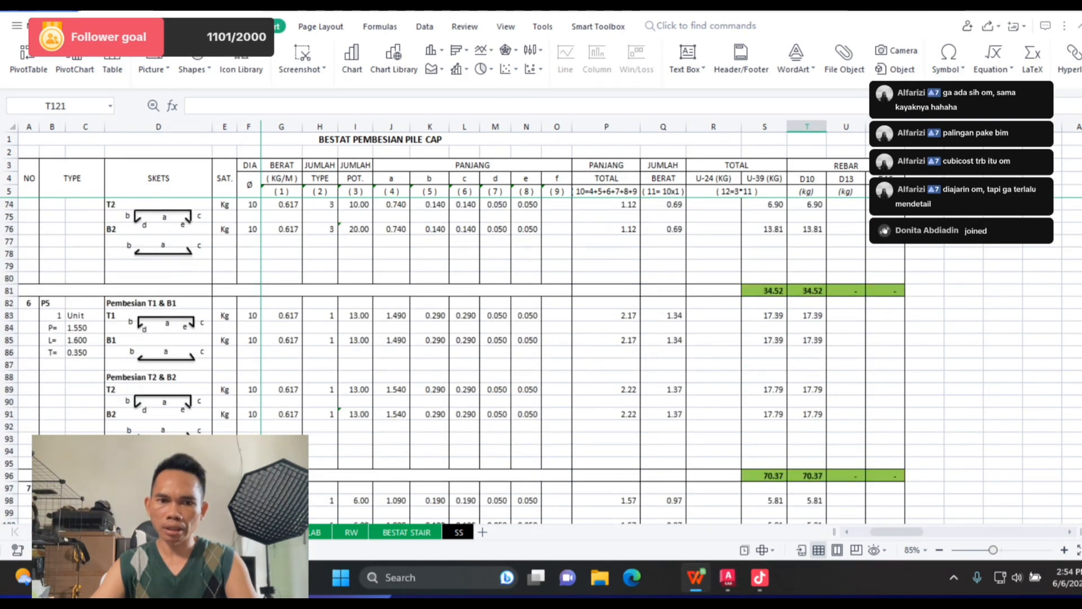
scroll(451, 315, "up", 7)
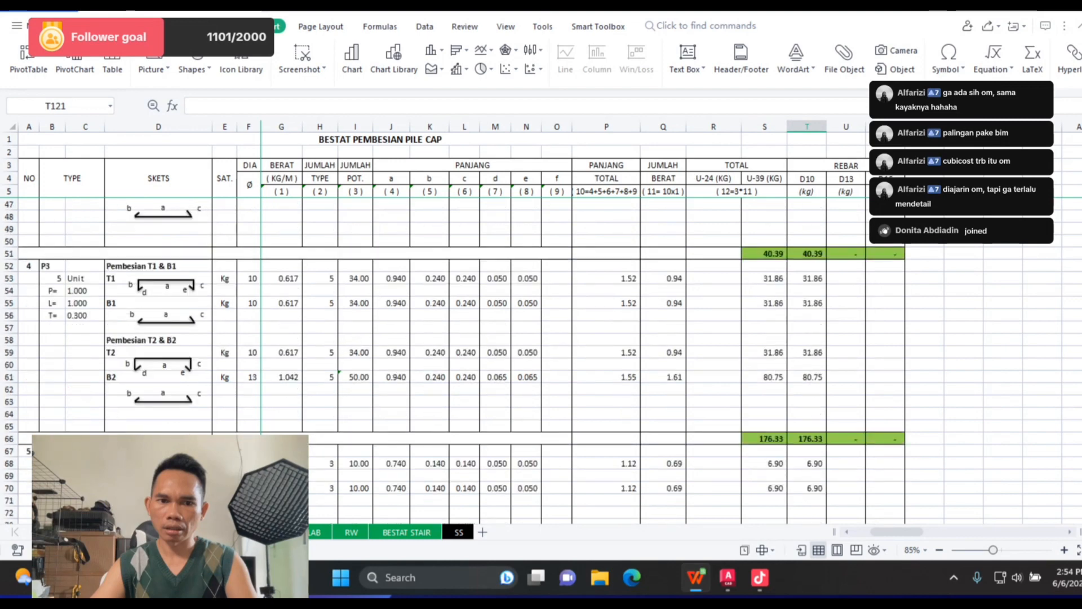
left_click(846, 377)
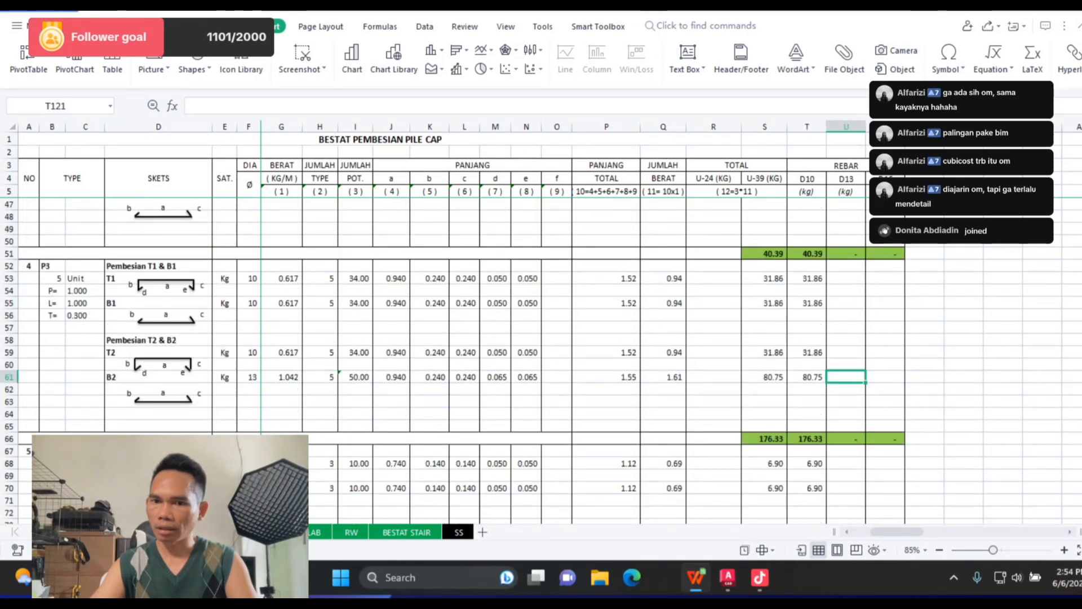
type("=")
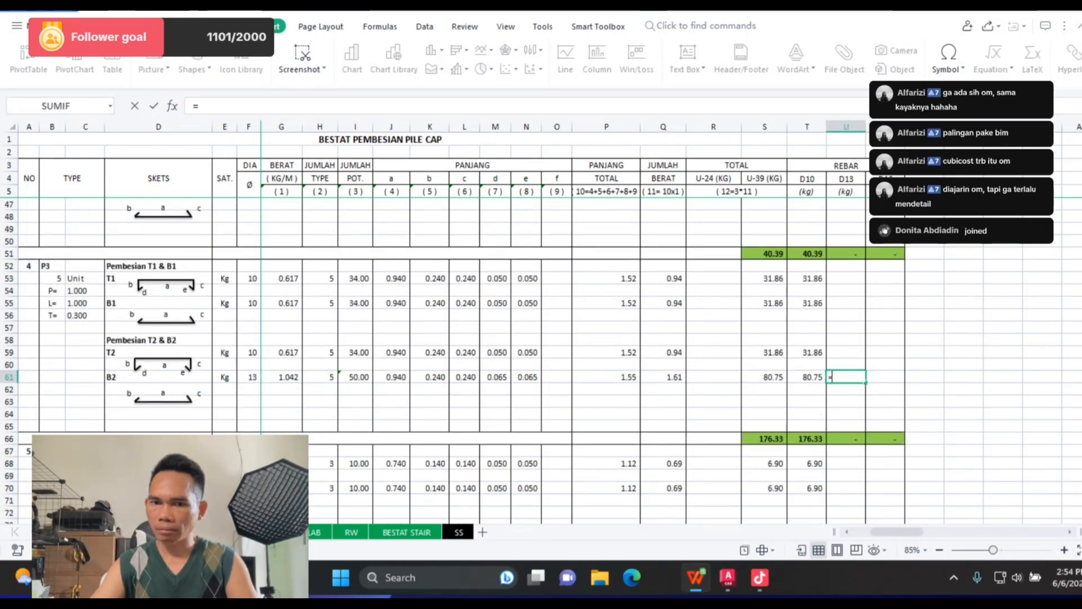
left_click(764, 377)
key("Return")
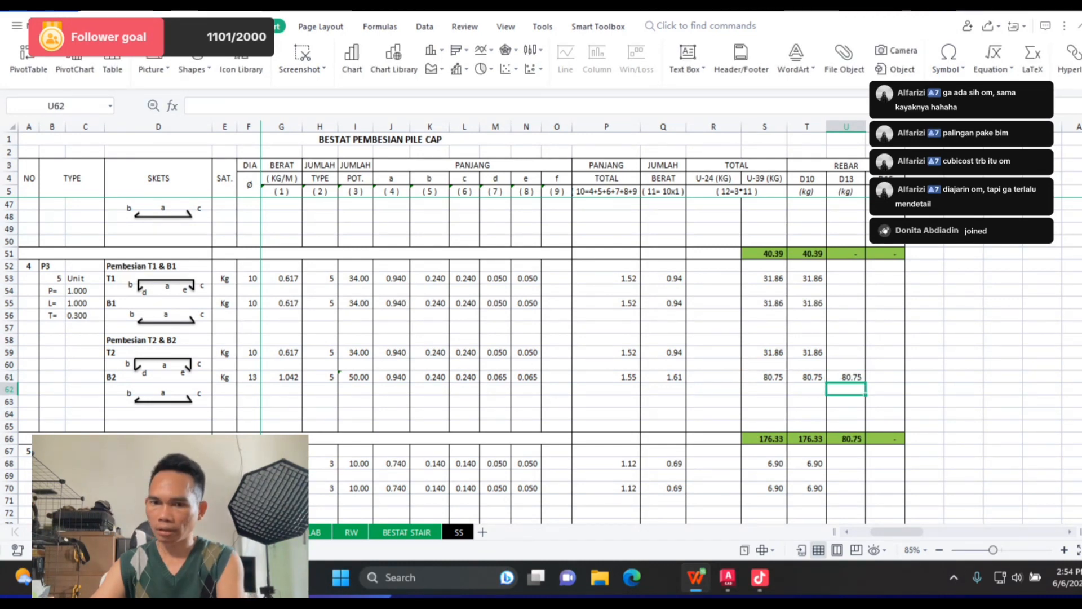
left_click(806, 377)
key("Delete")
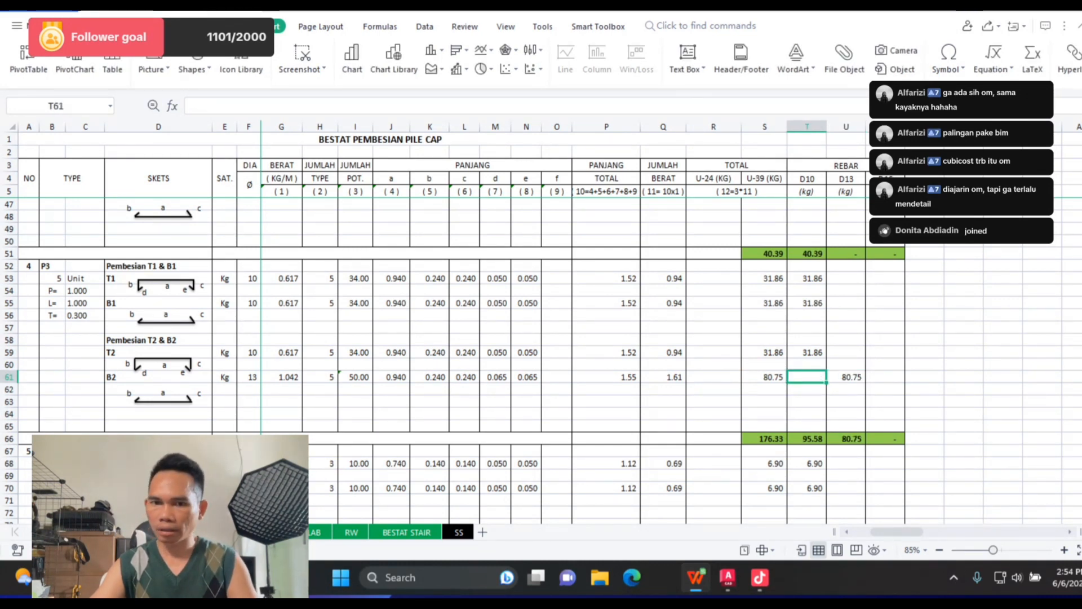
Step: Review the bar diameters of all pile cap types against the rebar columns holding their weights
scroll(451, 338, "up", 10)
scroll(451, 338, "up", 4)
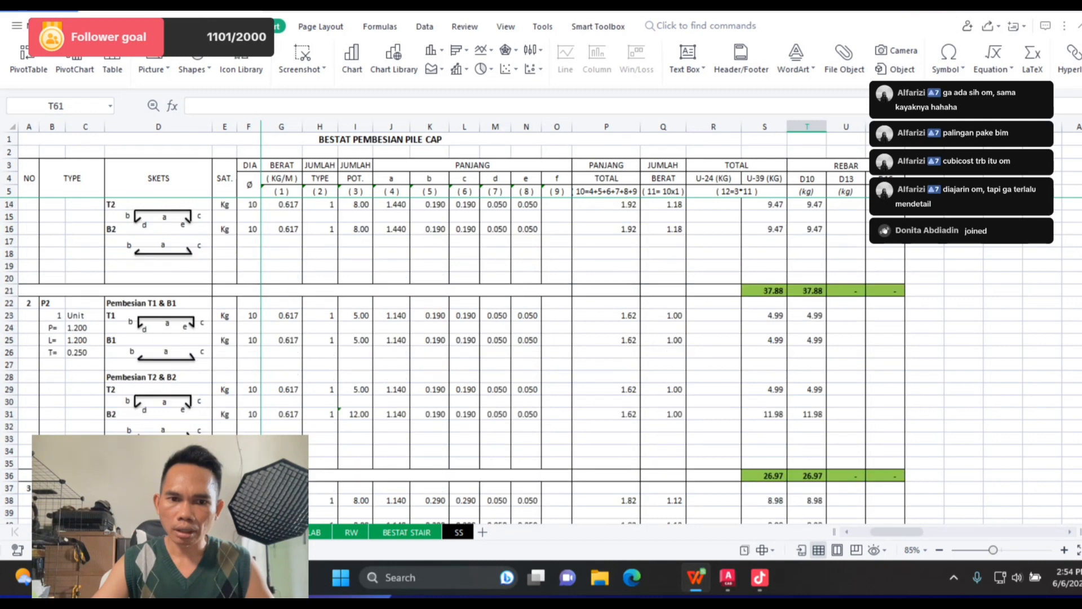
scroll(451, 338, "down", 11)
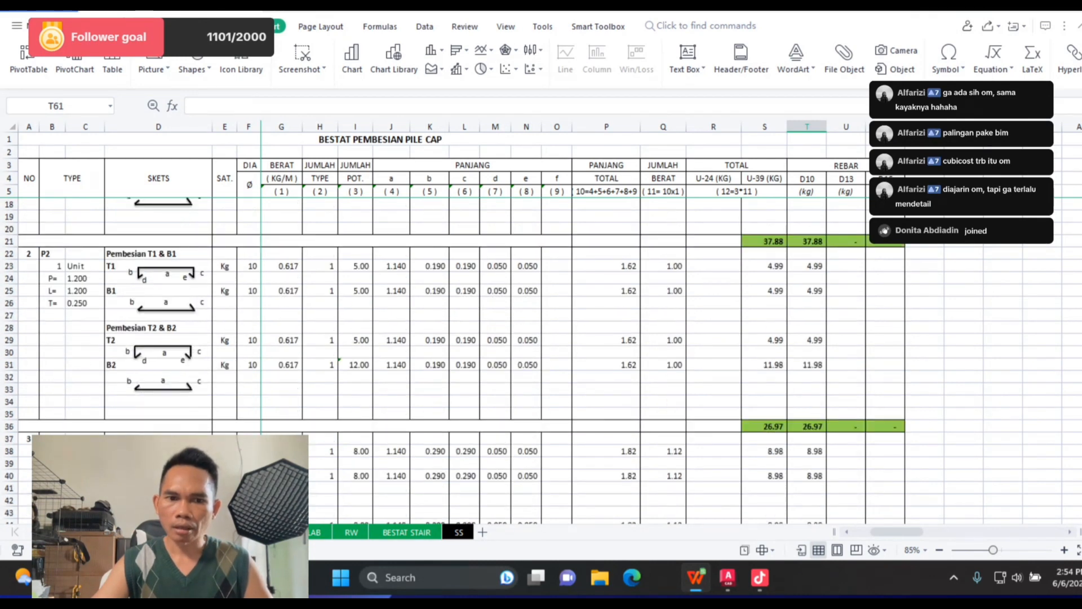
scroll(450, 338, "down", 4)
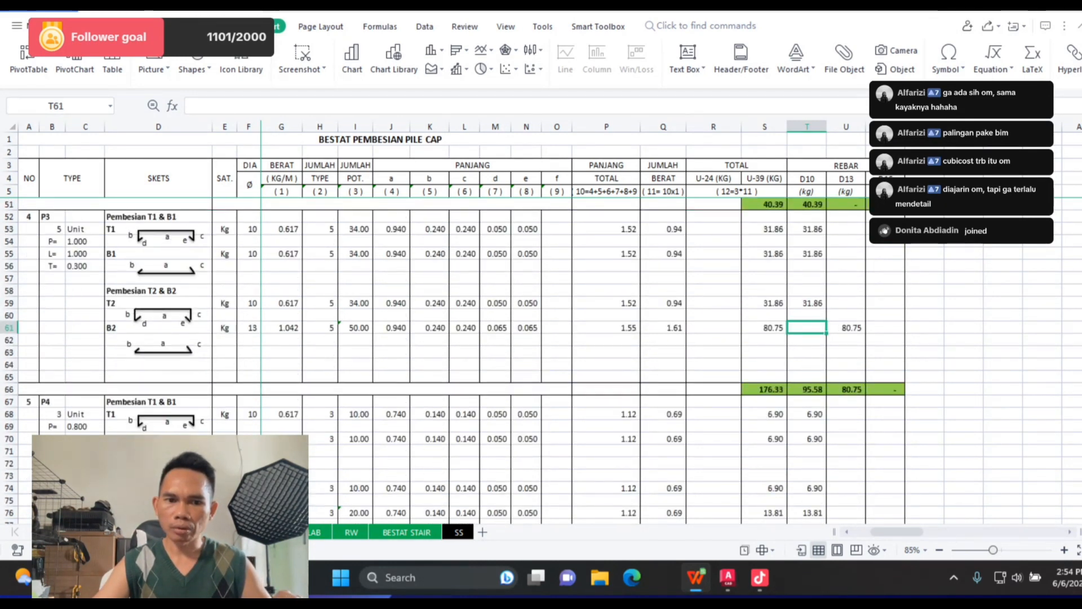
scroll(451, 338, "down", 3)
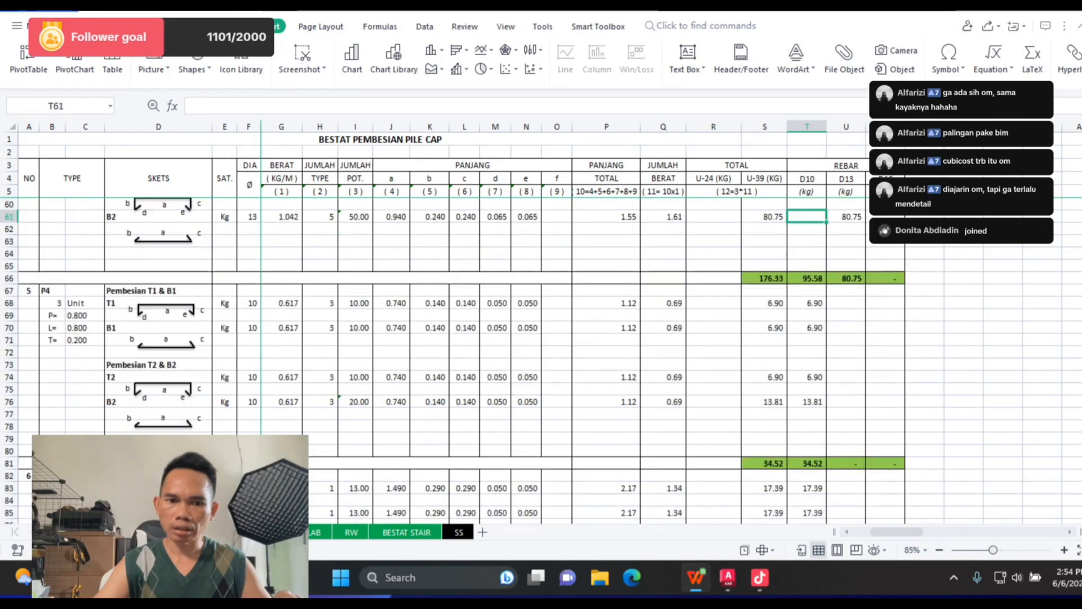
scroll(451, 339, "down", 7)
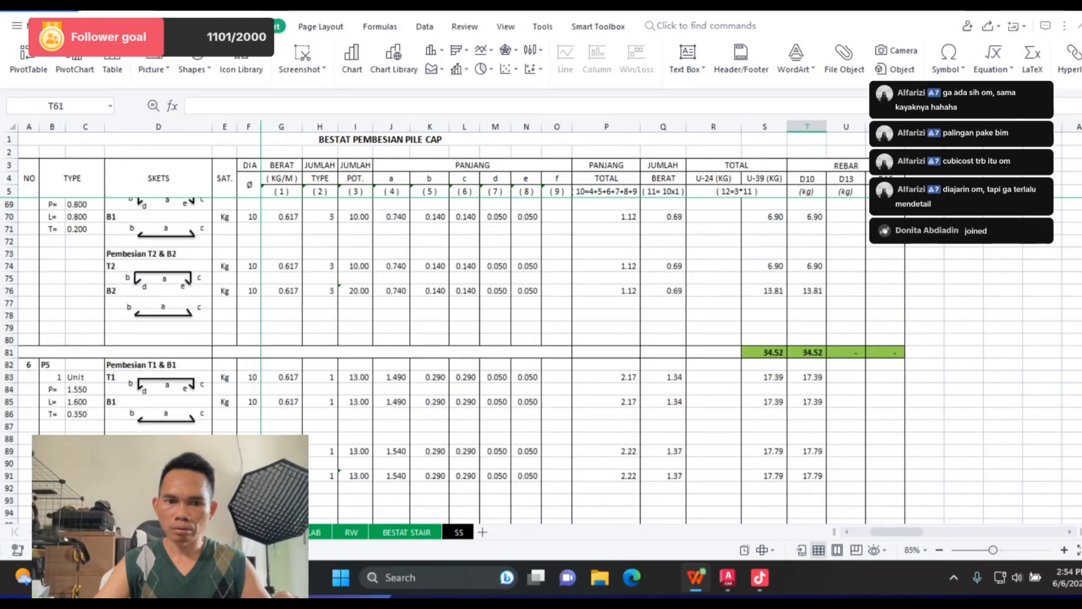
scroll(451, 338, "down", 11)
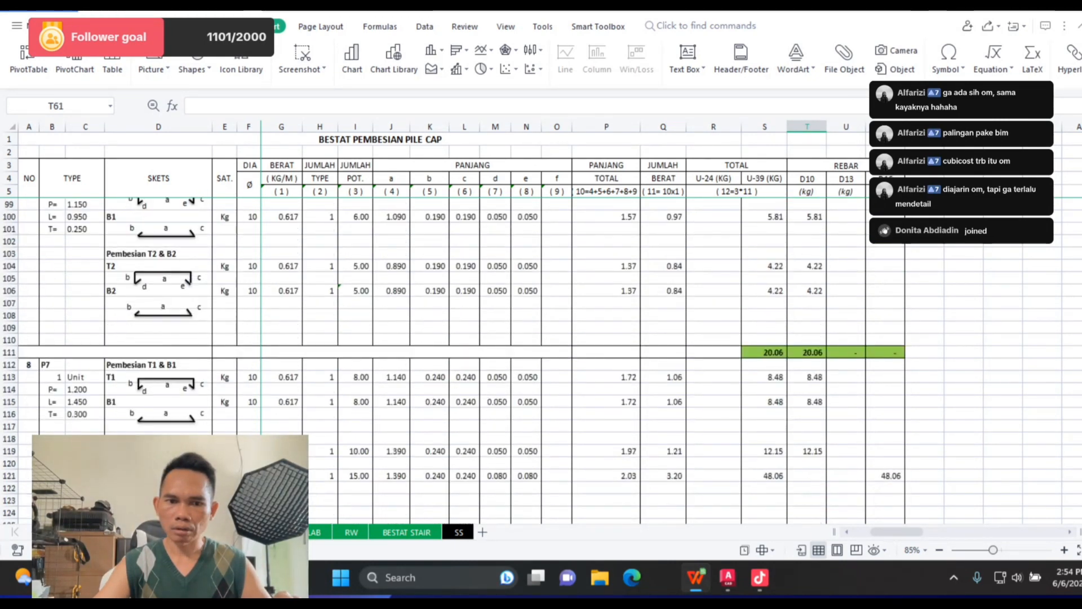
left_click(964, 353)
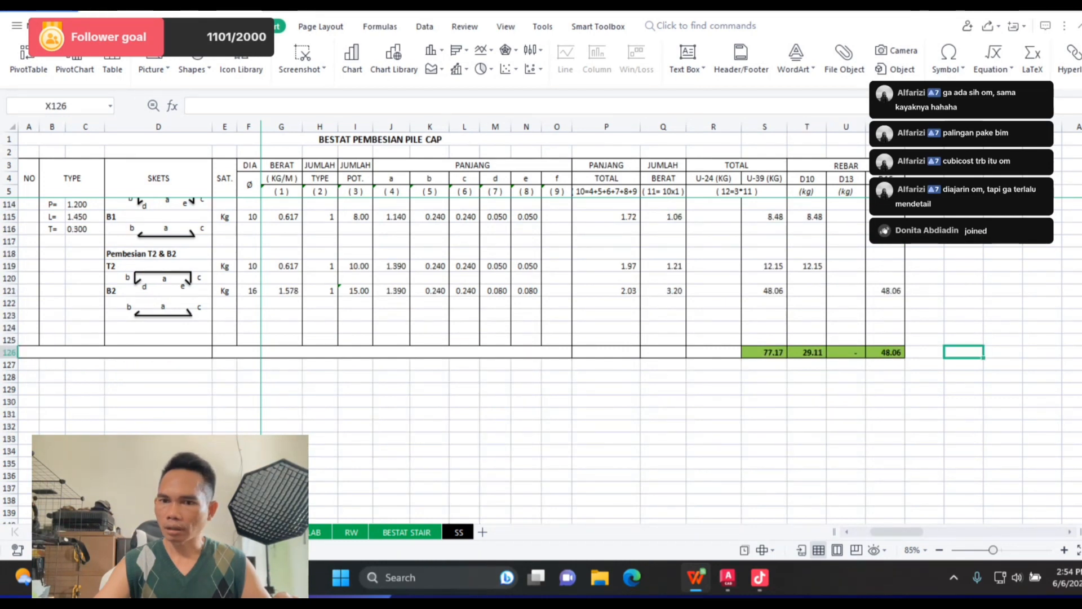
Step: Link P7's D16 rebar weight in BR18 of the FOUNDATION sheet to the pile cap schedule total with =PC!V126
key("ctrl+Page_Up")
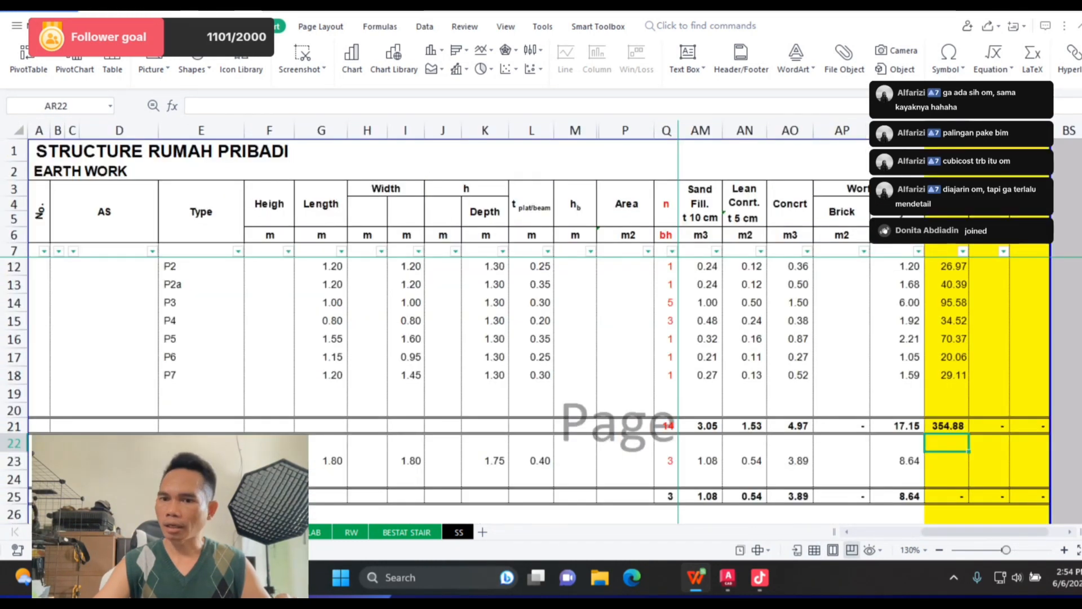
left_click(989, 375)
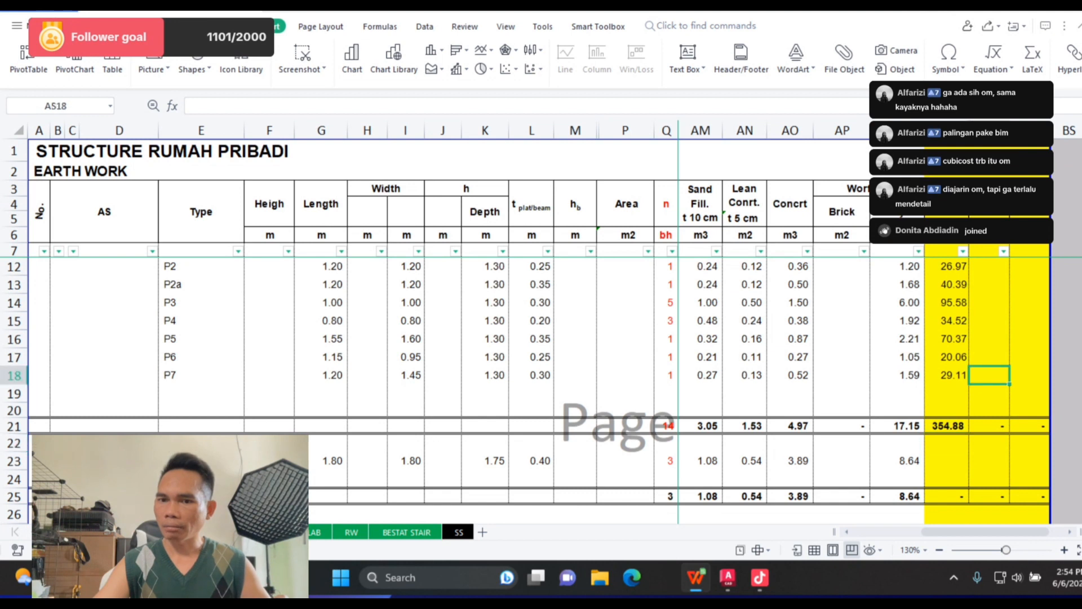
left_click(1029, 375)
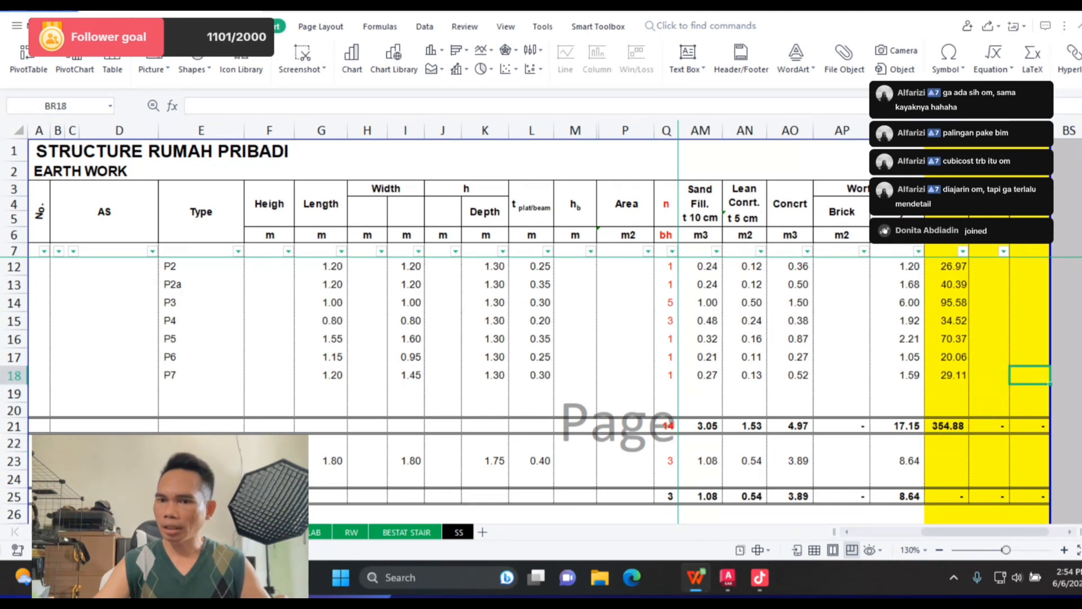
type("=")
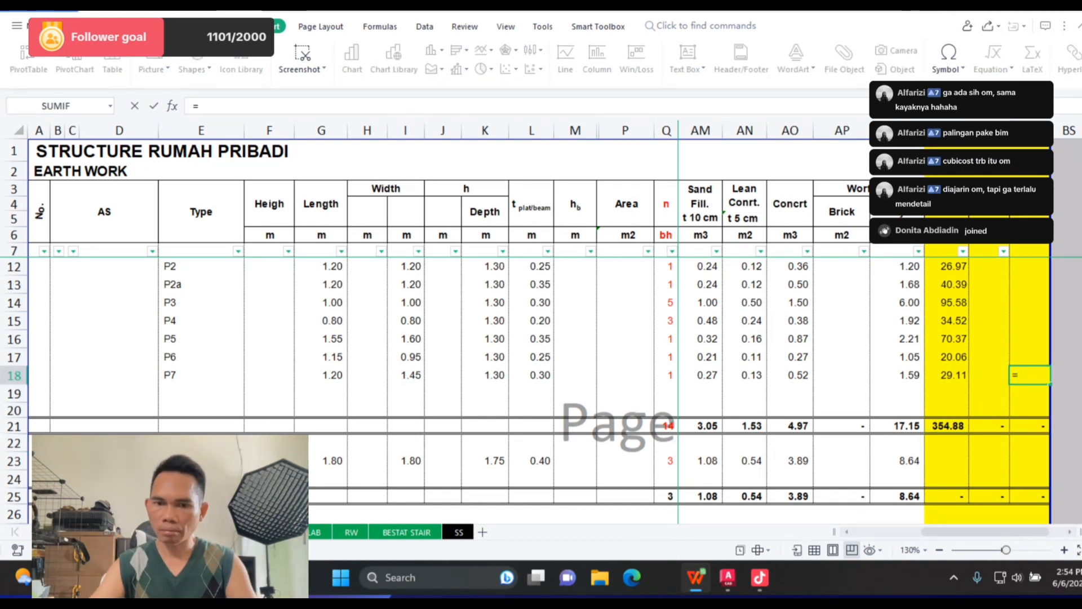
key("ctrl+Page_Down")
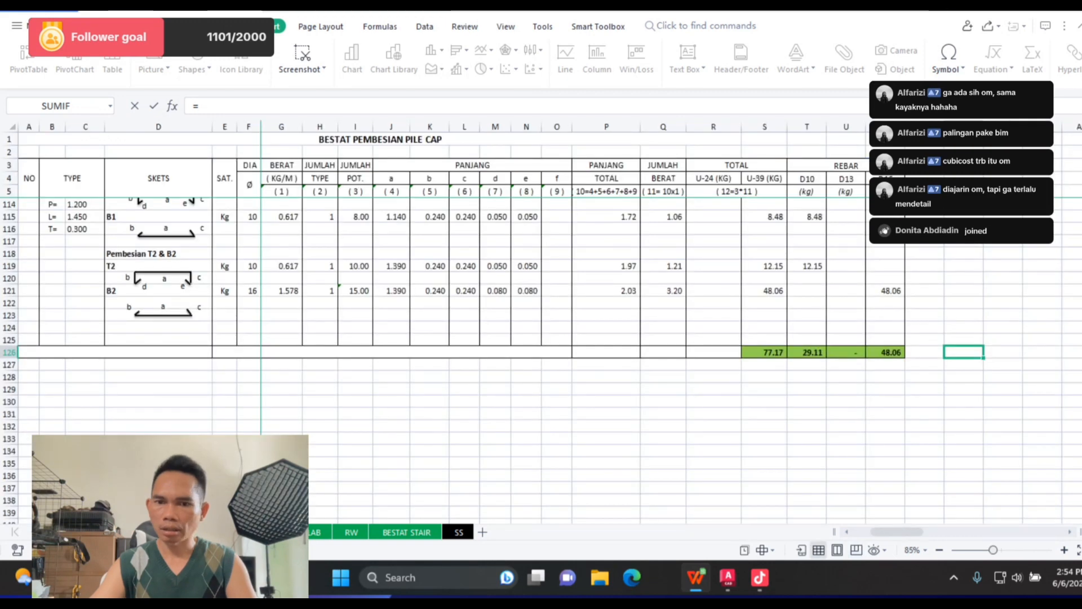
left_click(886, 352)
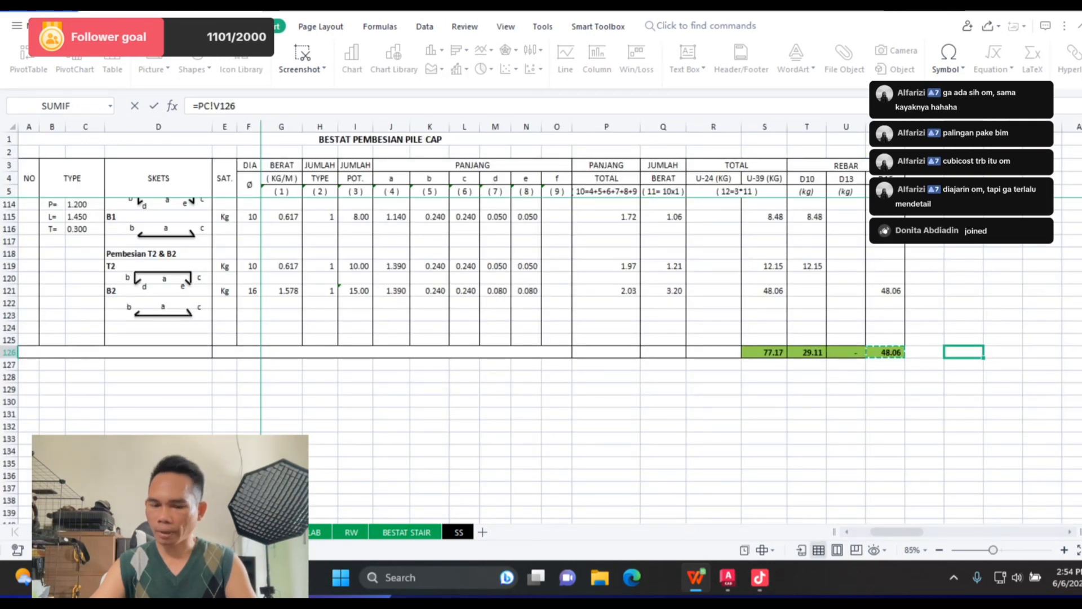
scroll(450, 282, "up", 5)
key("Return")
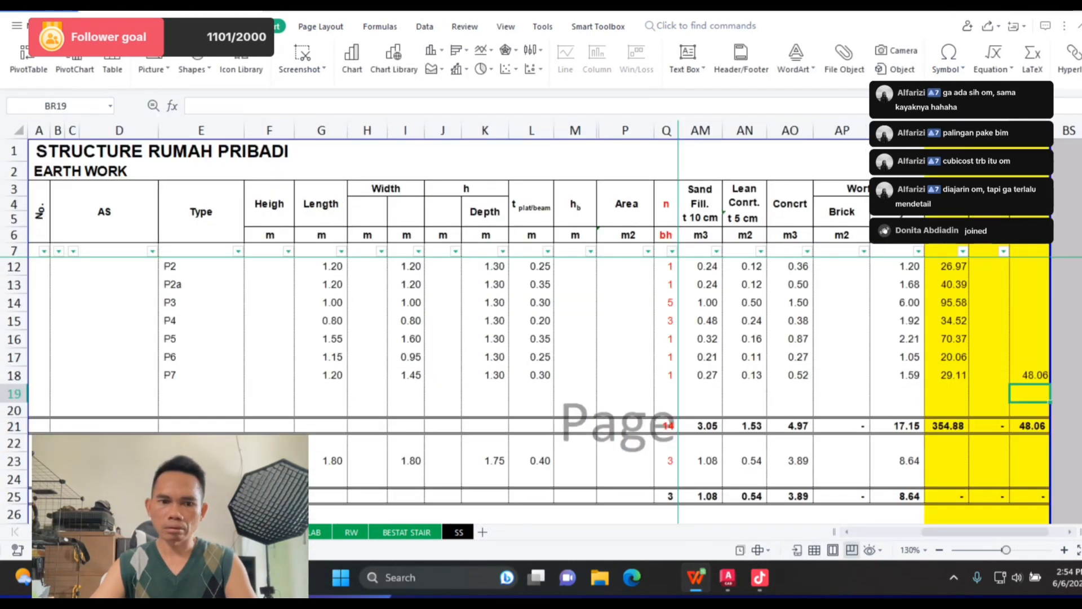
Step: Link P3's D13 rebar weight in AS14 of the FOUNDATION sheet to the pile cap schedule total with =PC!U66
key("ctrl+Page_Down")
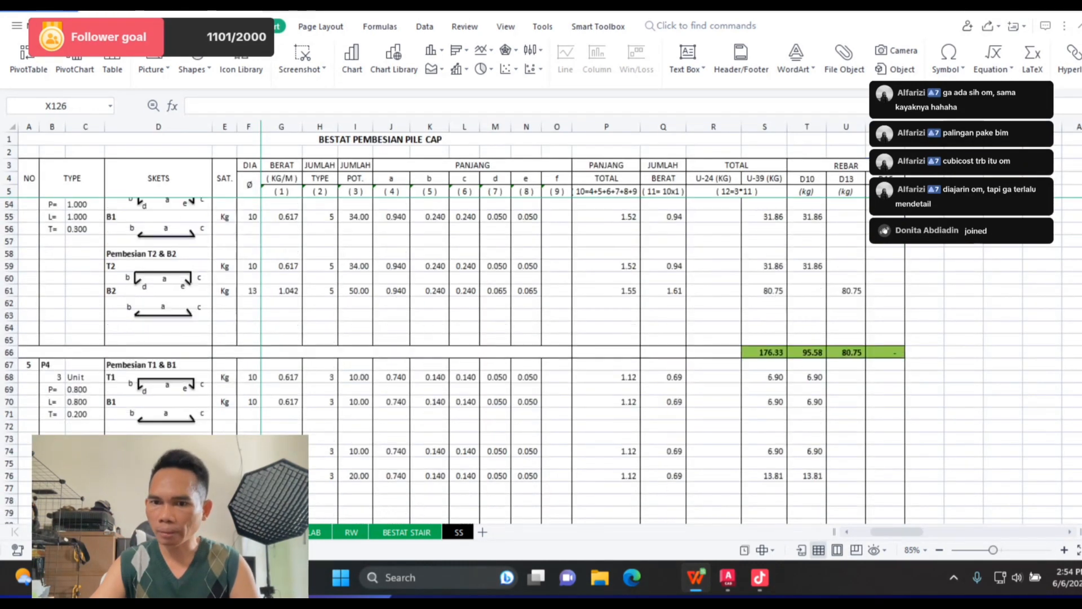
scroll(451, 361, "up", 3)
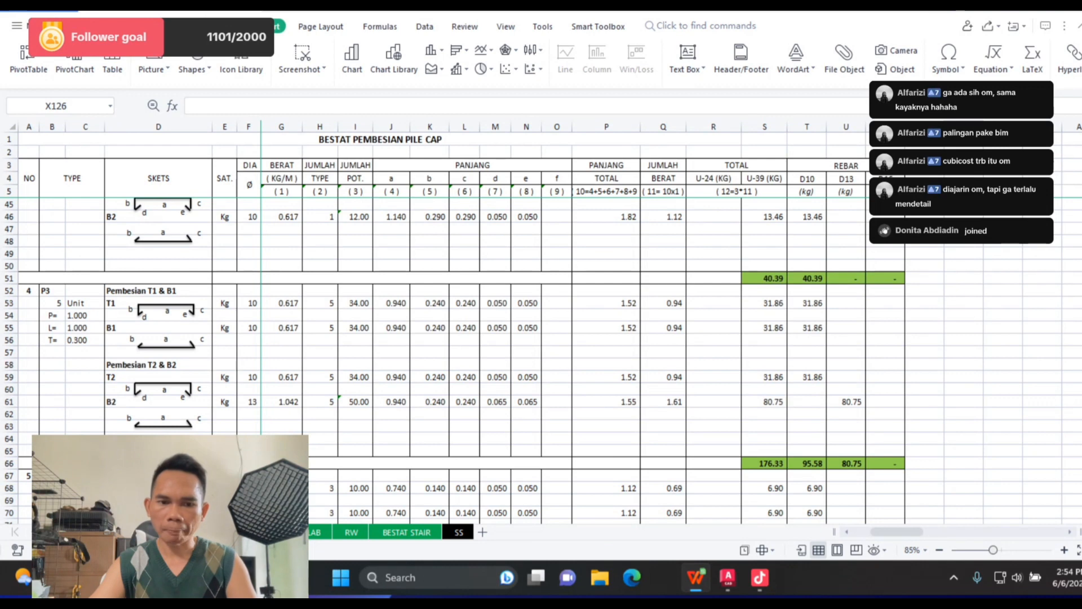
key("ctrl+Page_Up")
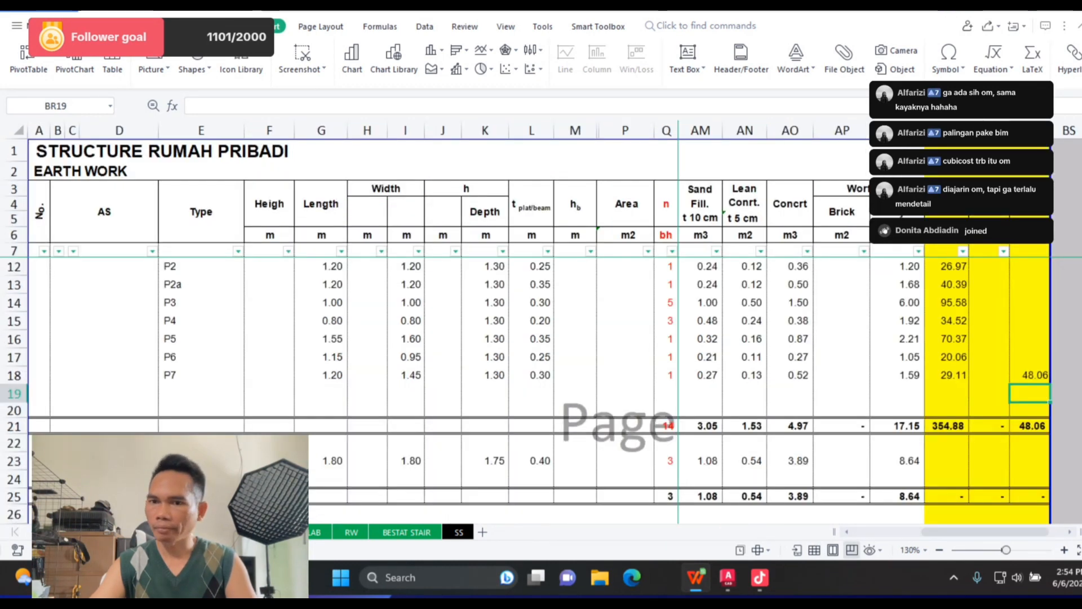
scroll(563, 366, "up", 2)
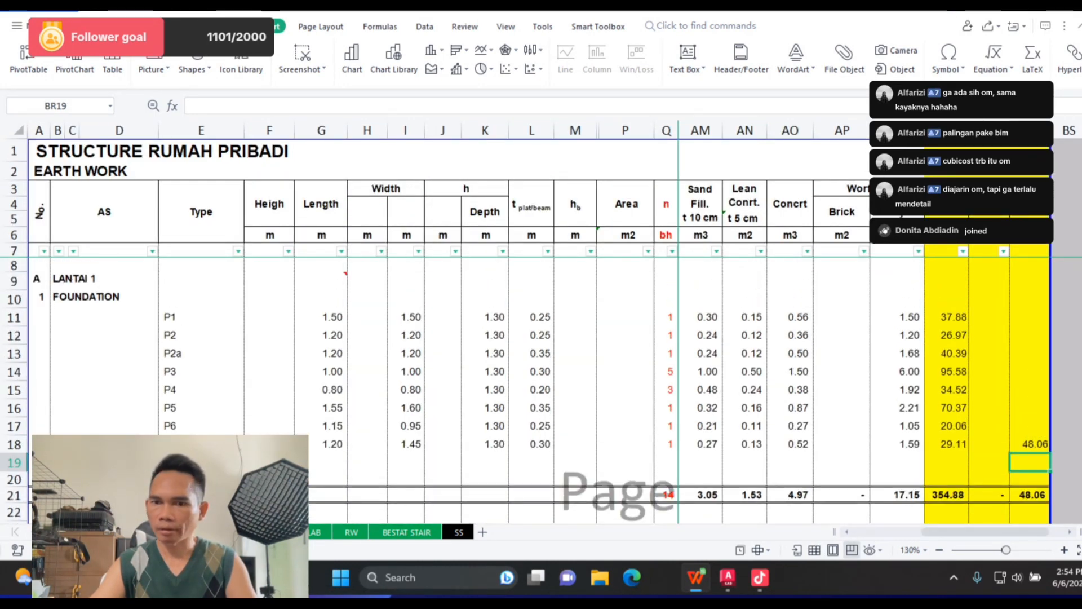
left_click(989, 353)
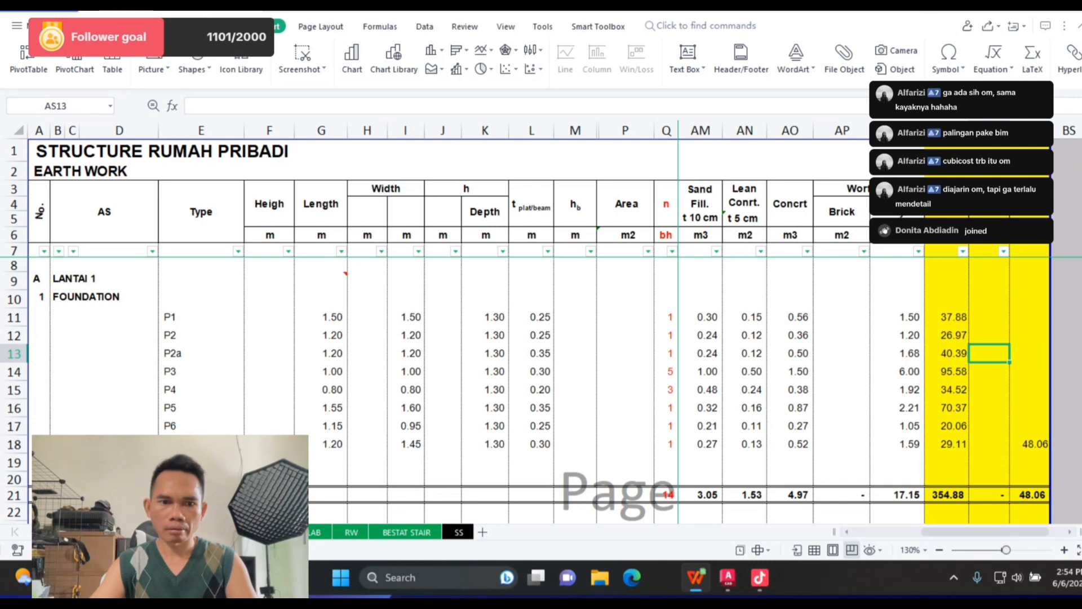
left_click(989, 371)
type("=")
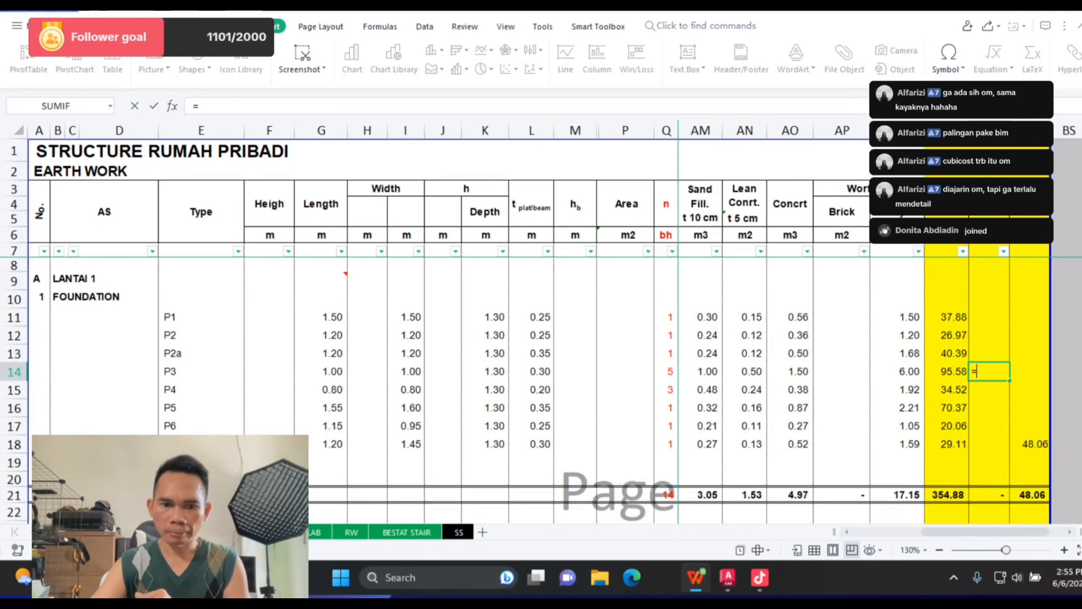
left_click(169, 532)
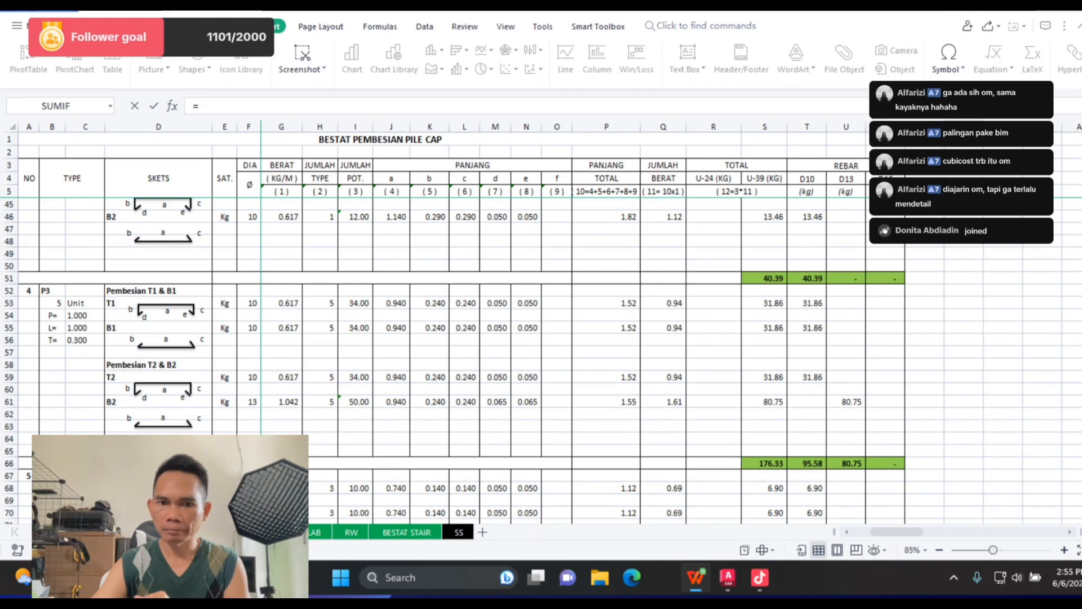
left_click(846, 463)
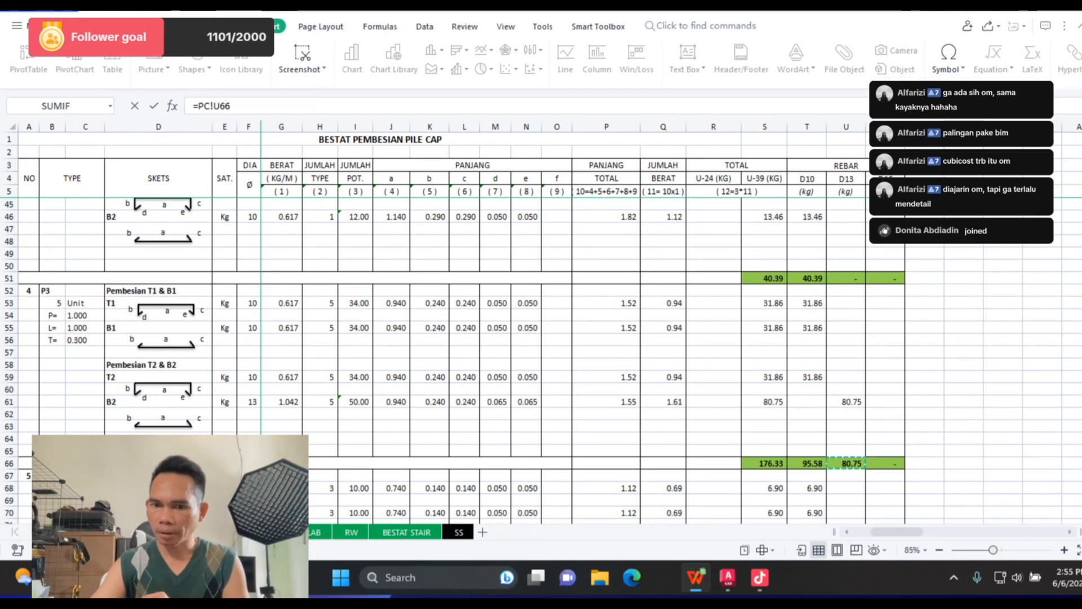
key("Return")
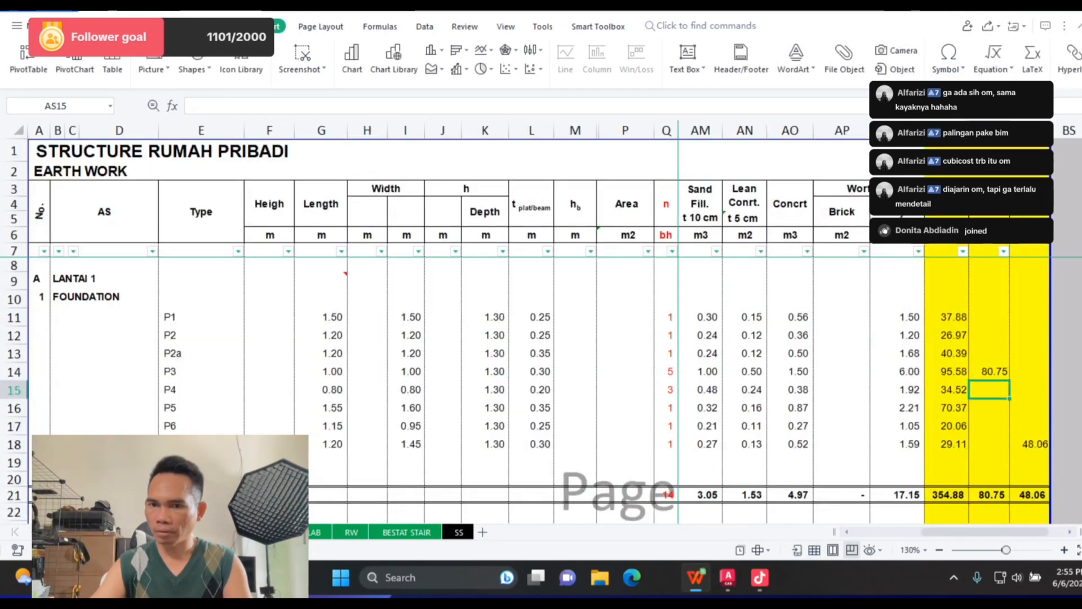
Step: Check P3's D10 link in AR14 and the column sum formulas in AR21, AS21 and BR21
left_click(947, 371)
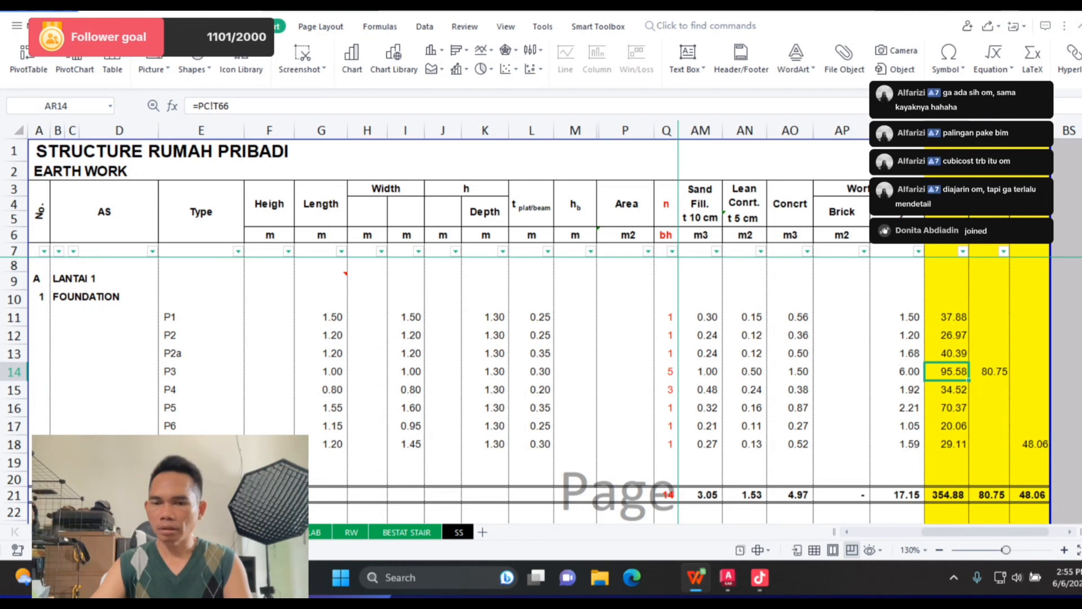
left_click(1066, 371)
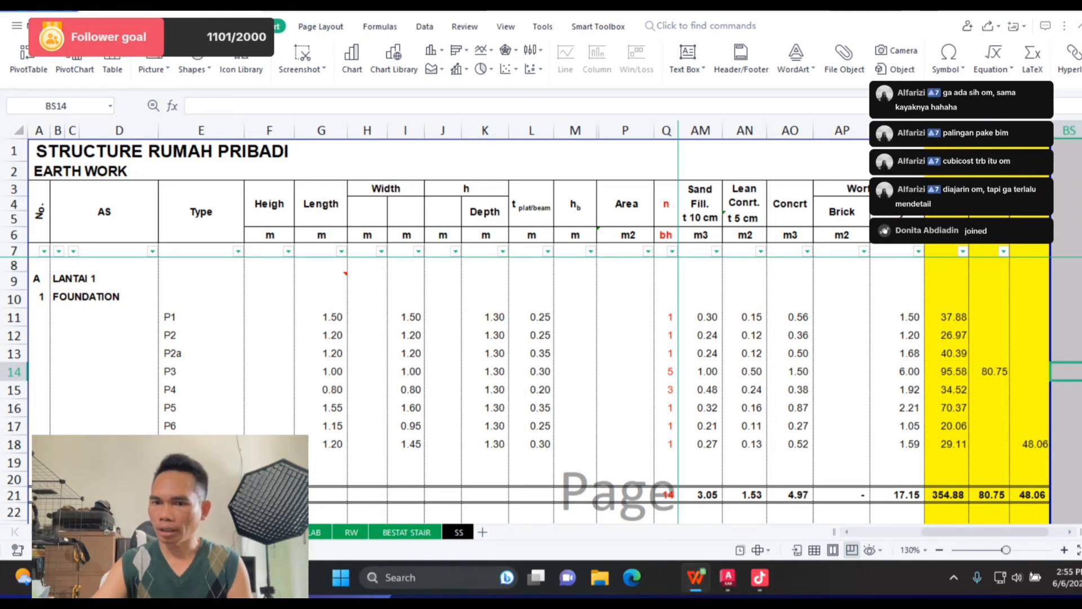
scroll(541, 389, "down", 2)
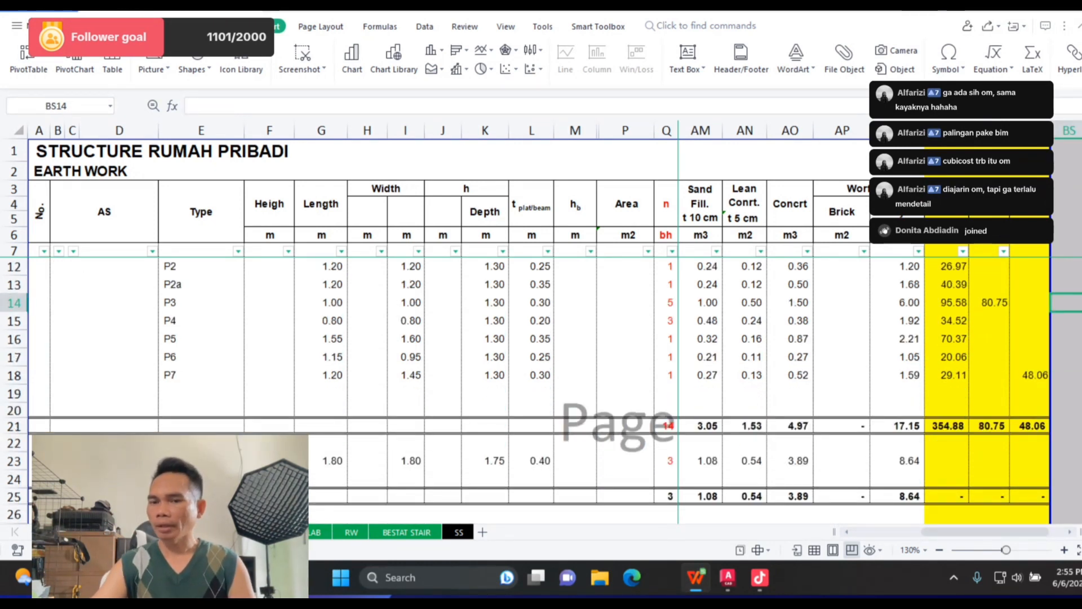
left_click(947, 426)
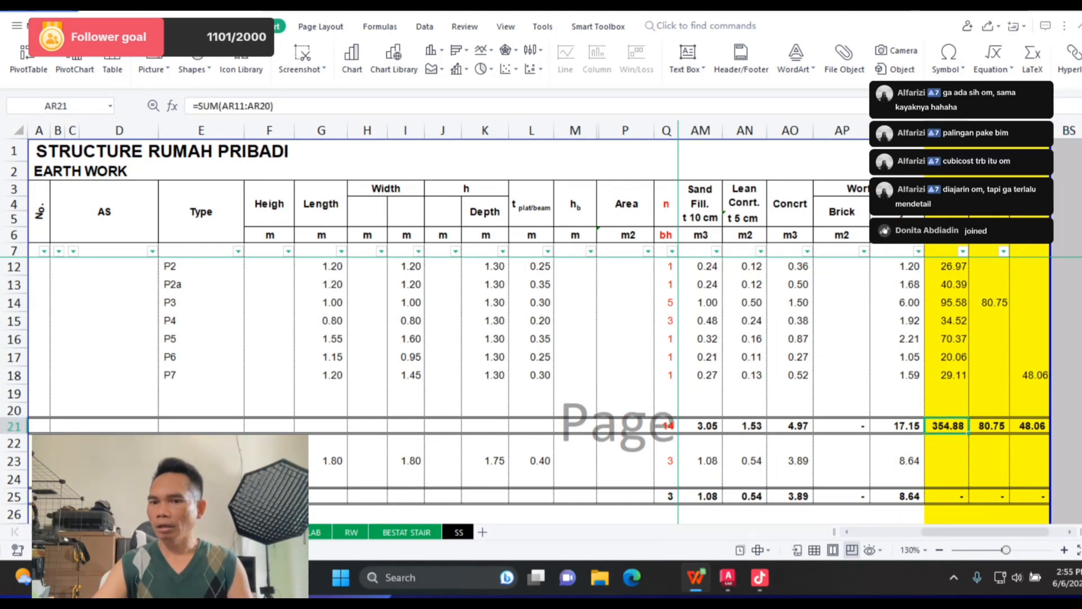
left_click(989, 426)
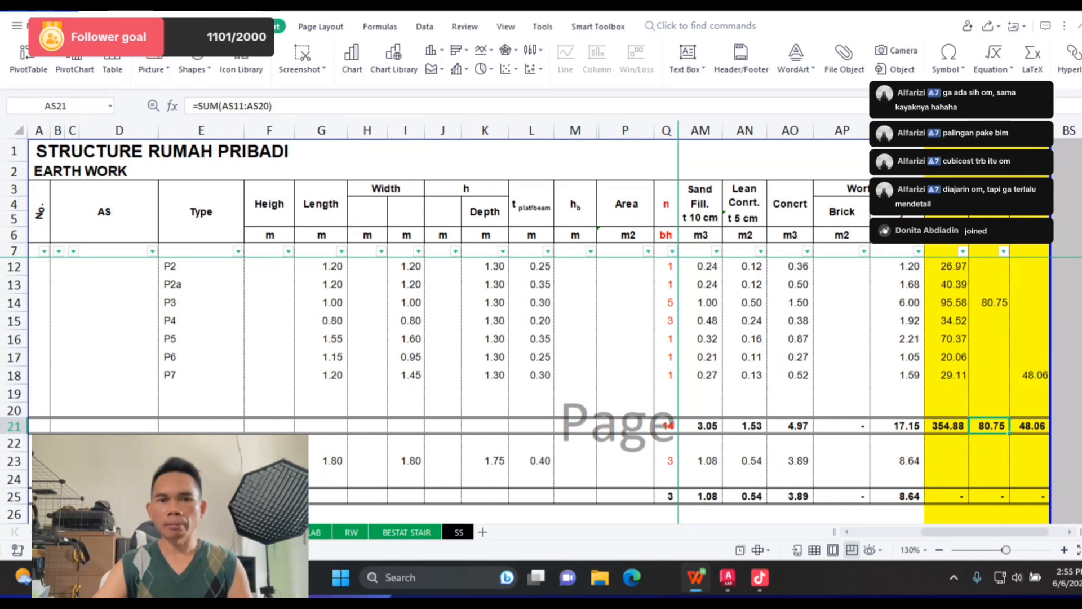
left_click(1030, 426)
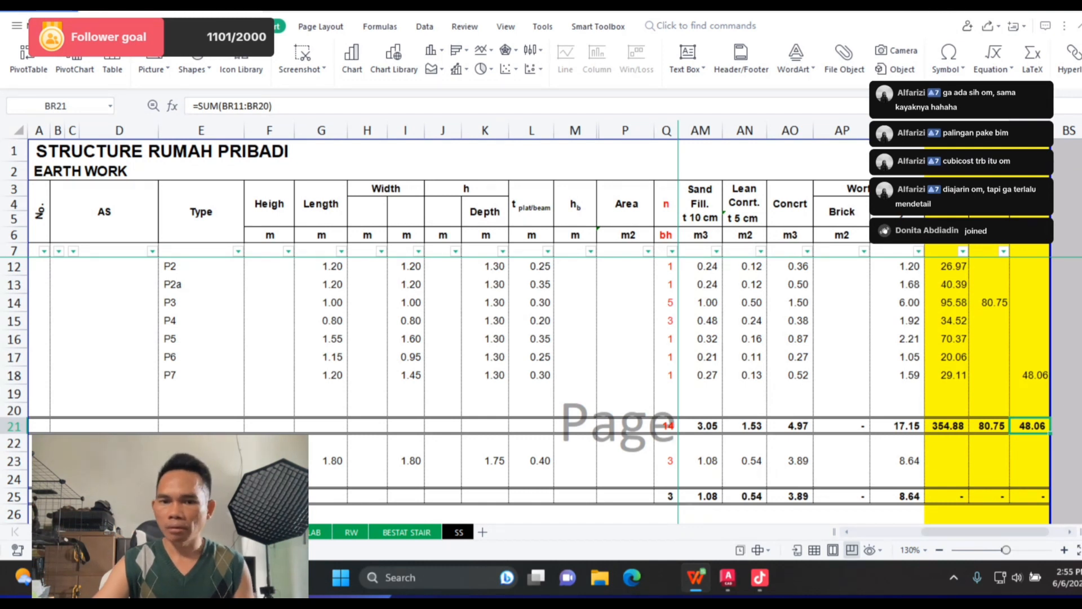
scroll(541, 389, "up", 2)
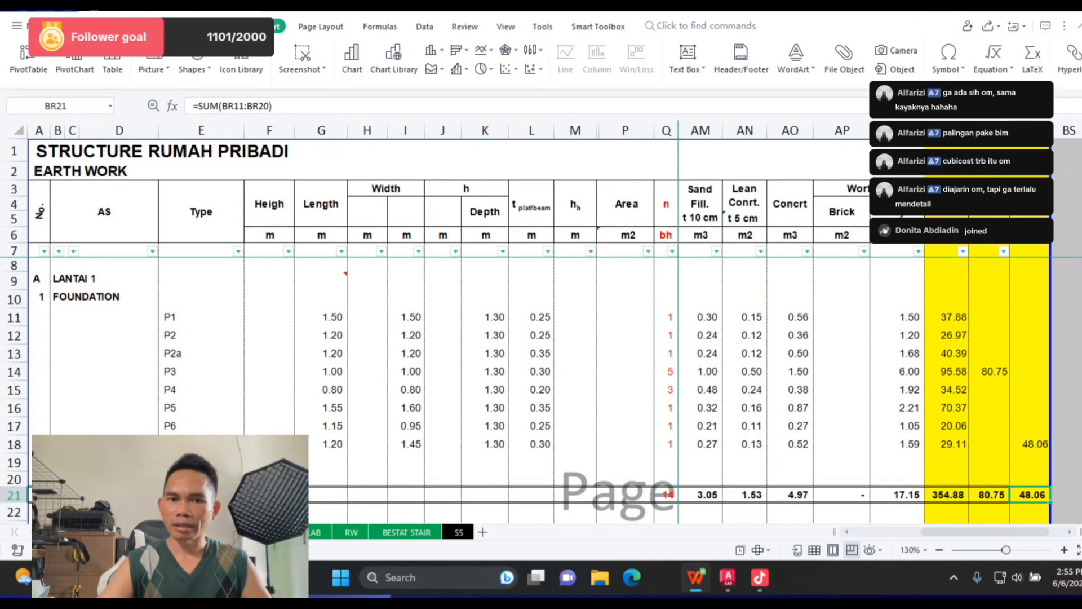
Step: Inspect the unit weight formula of P1's T1 bar in cell G8 of the pile cap schedule
left_click(320, 298)
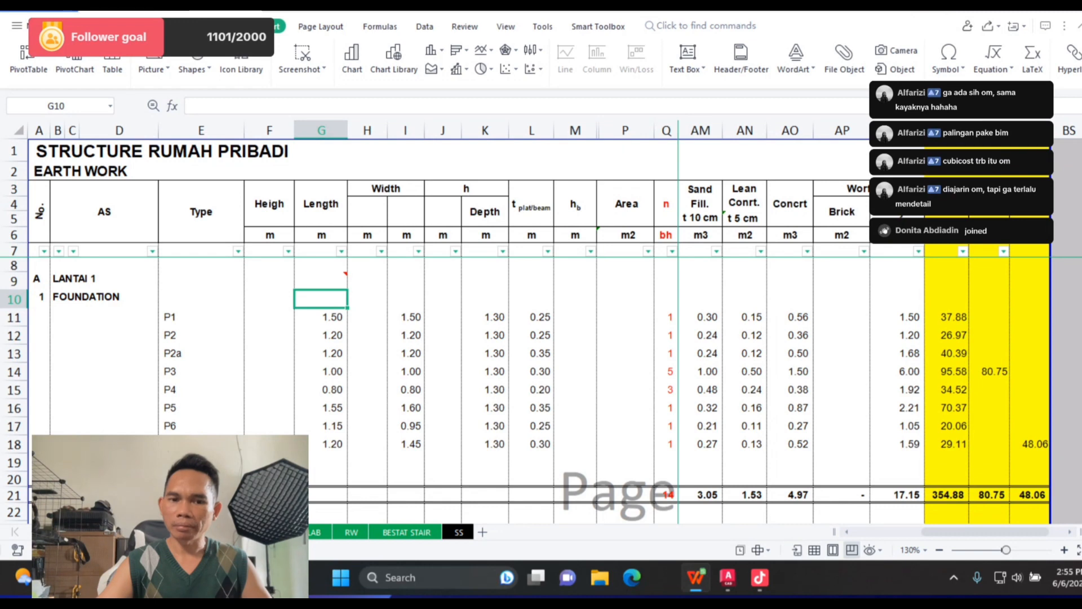
key("ctrl+Page_Down")
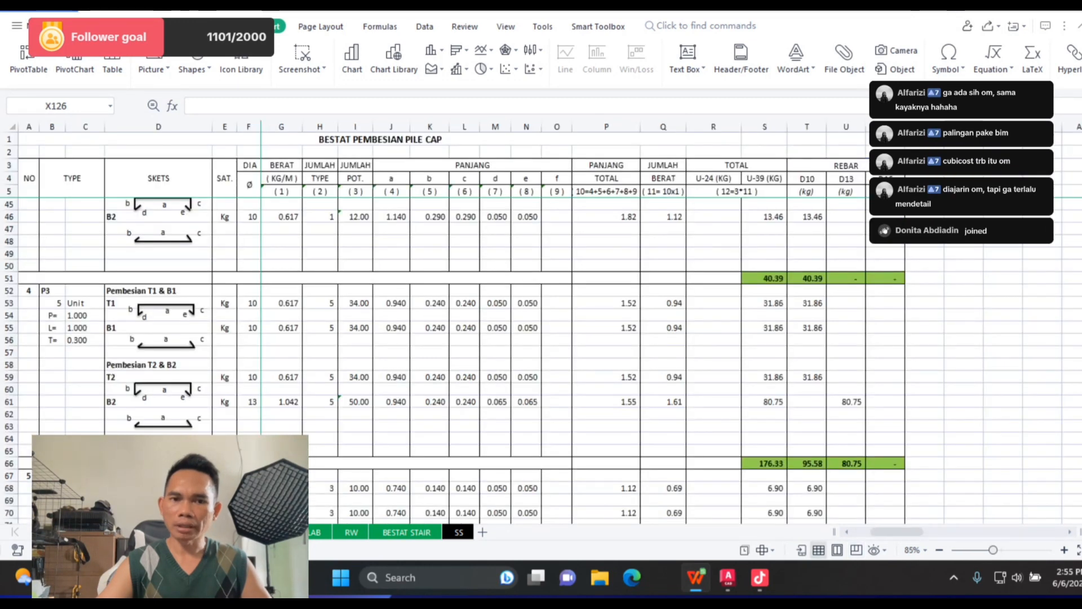
scroll(451, 339, "up", 13)
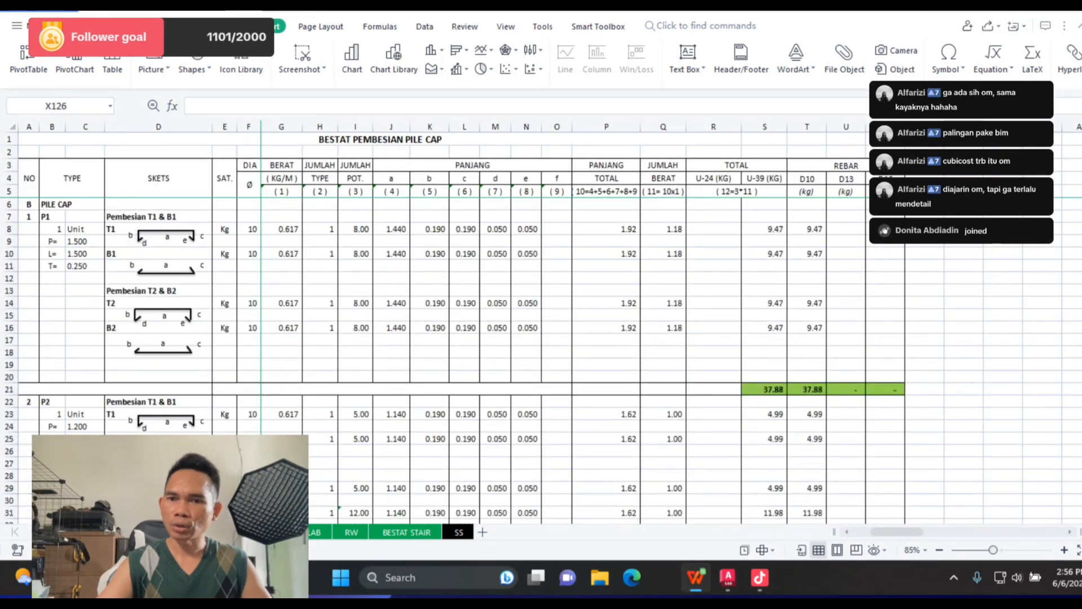
left_click(282, 230)
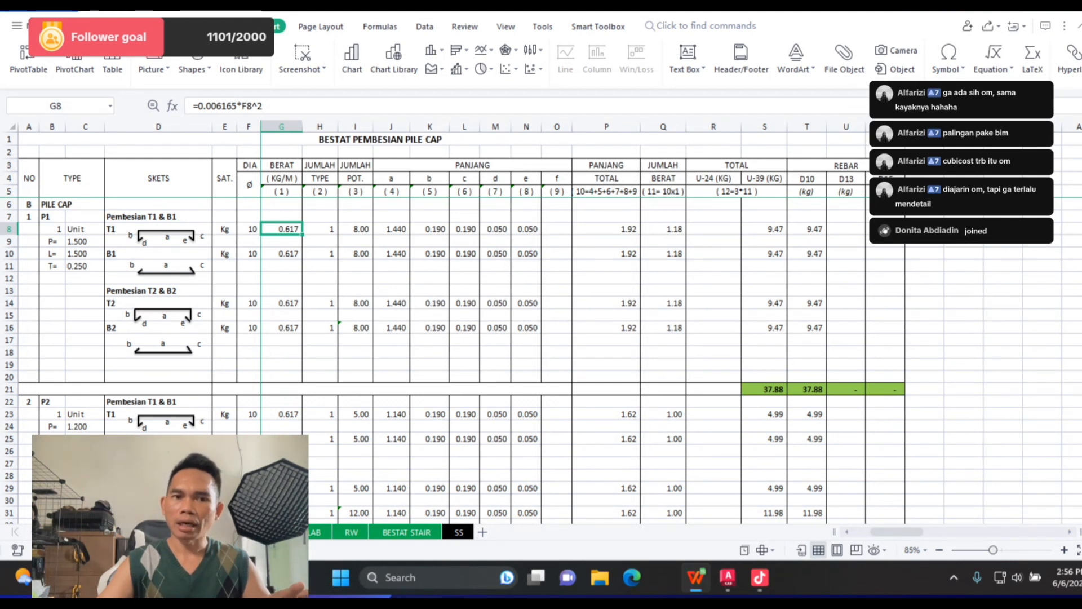
left_click(281, 216)
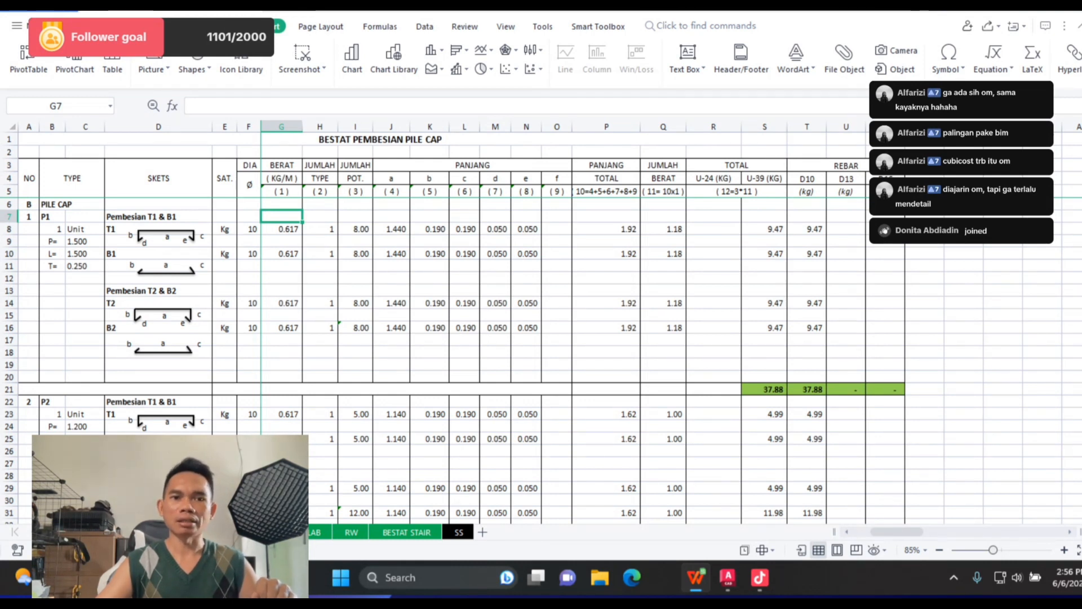
left_click(281, 229)
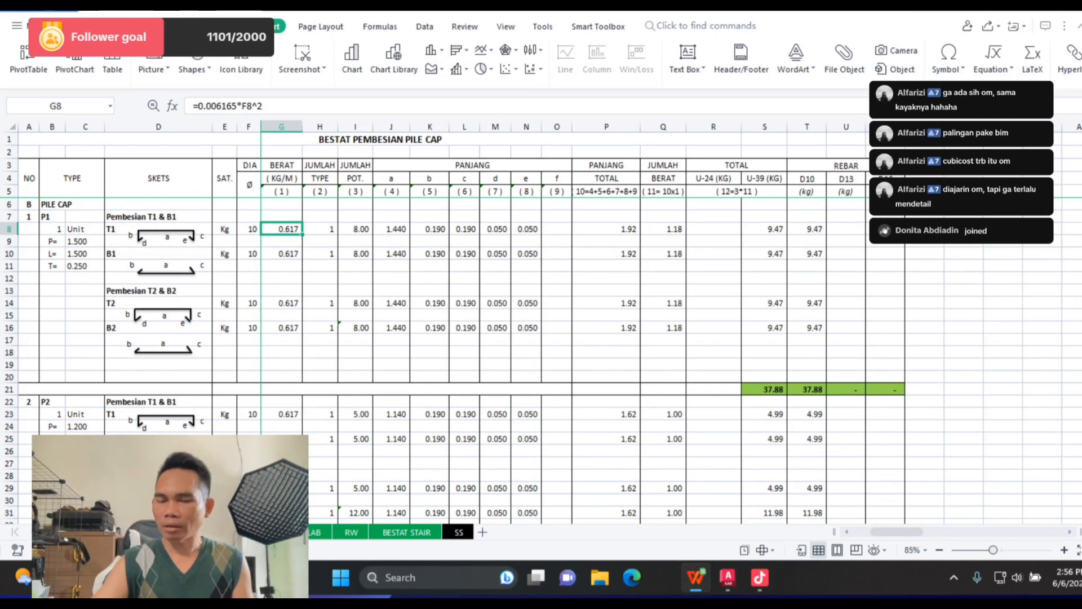
Step: Switch to AutoCAD and examine the P7 and P6 footing reinforcement details in the STRUCTURE drawing
key("alt+Tab")
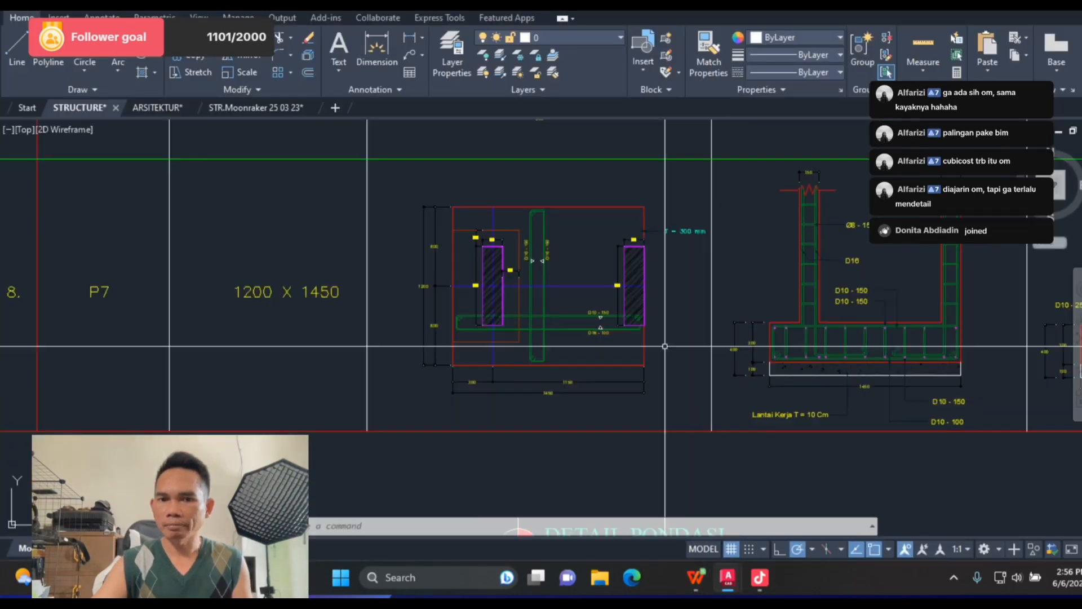
scroll(433, 282, "up", 10)
scroll(403, 394, "down", 4)
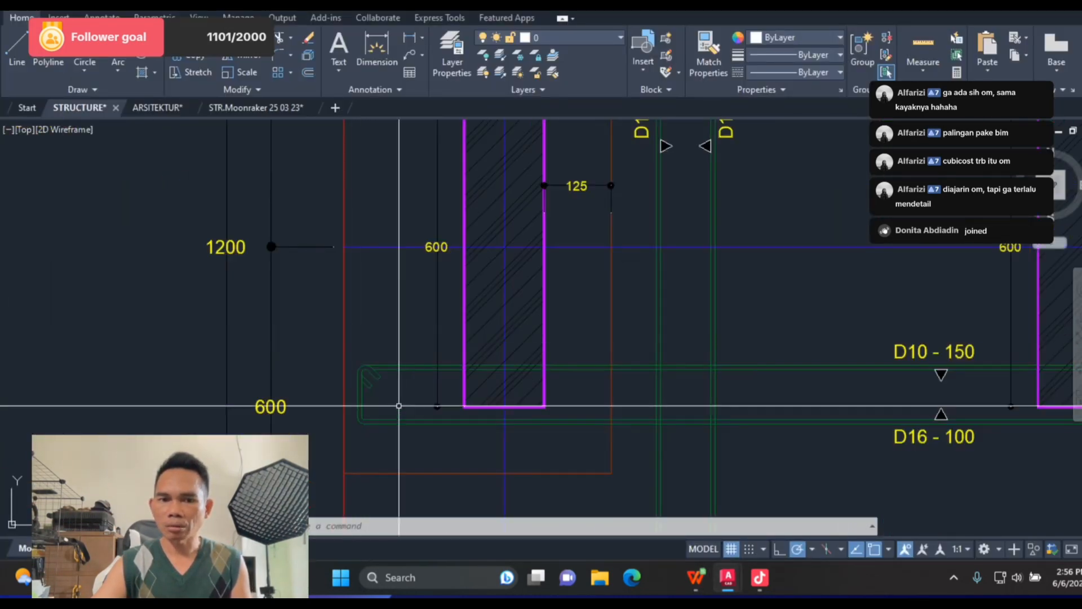
scroll(398, 406, "down", 6)
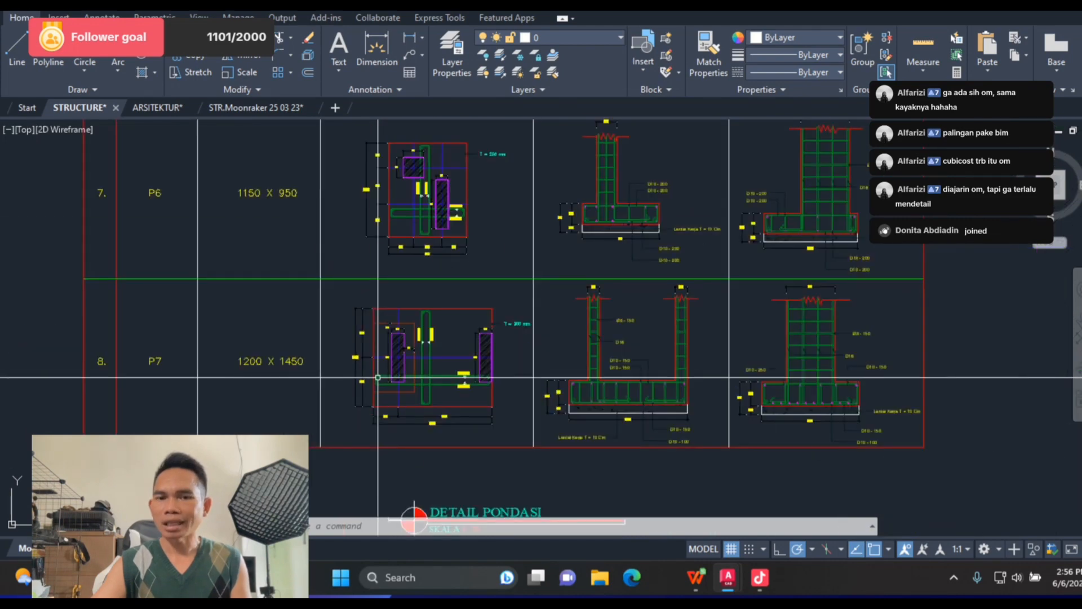
scroll(633, 196, "up", 6)
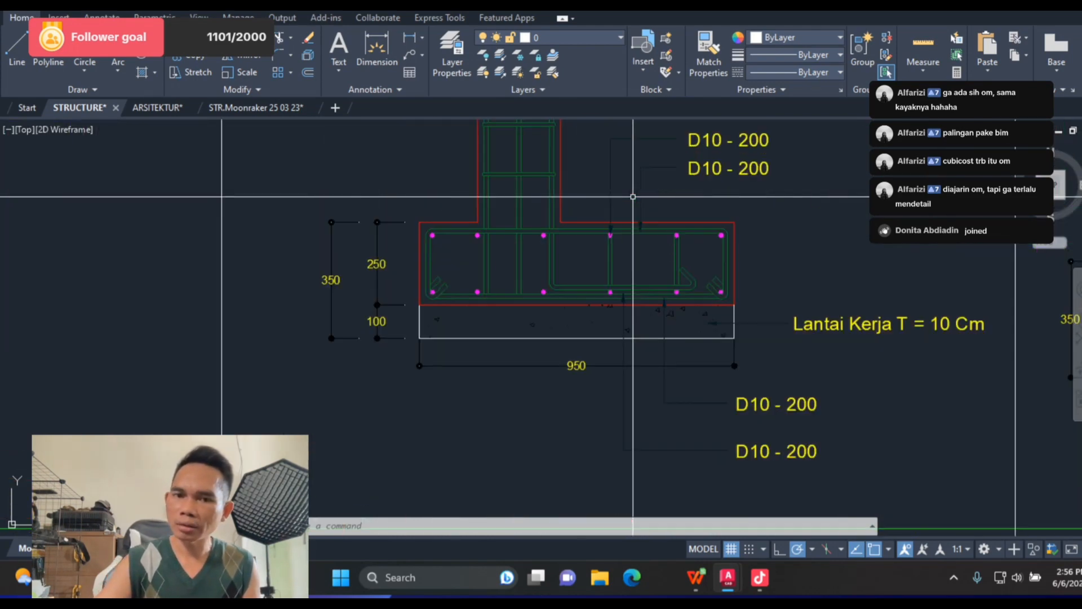
scroll(633, 197, "up", 2)
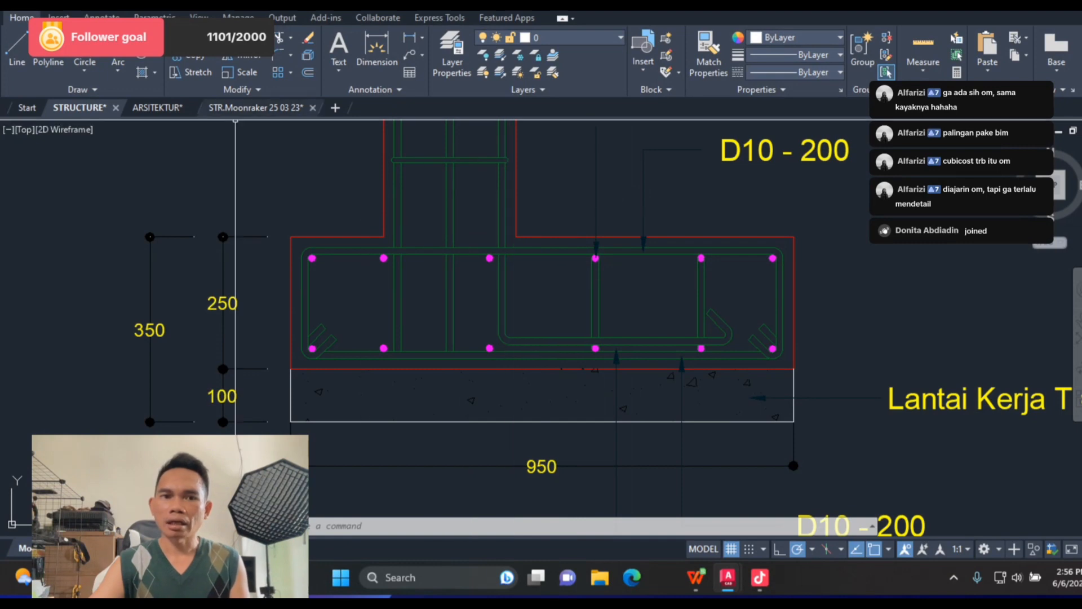
Step: Switch to the STR.Moonraker 25 03 23 drawing and find the REINFORCEMENT BEAM AND COLUMN STANDARD sheet
left_click(241, 109)
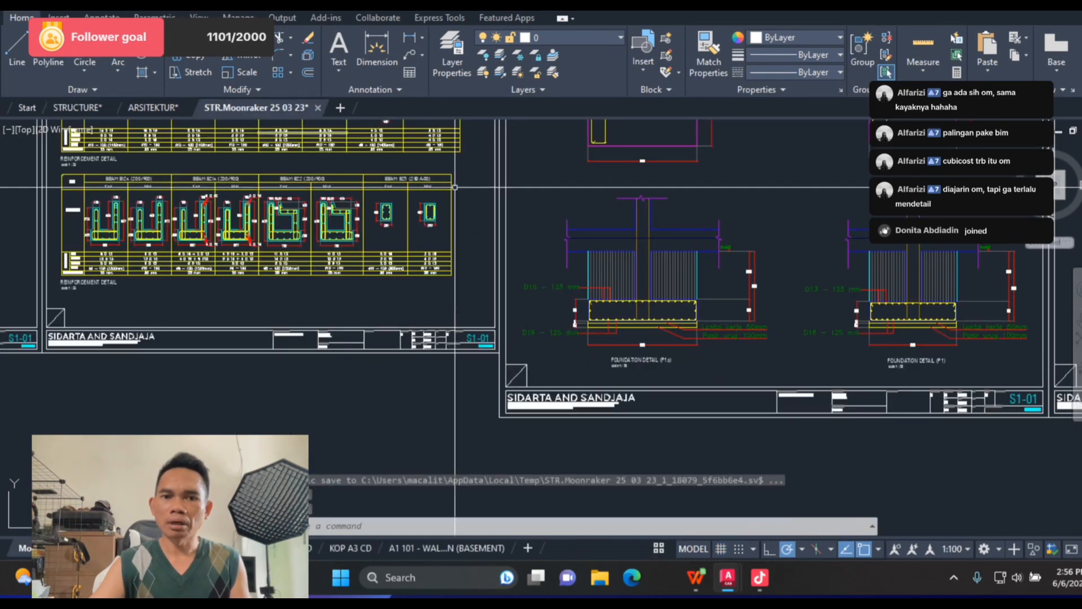
scroll(527, 224, "down", 6)
scroll(648, 286, "down", 5)
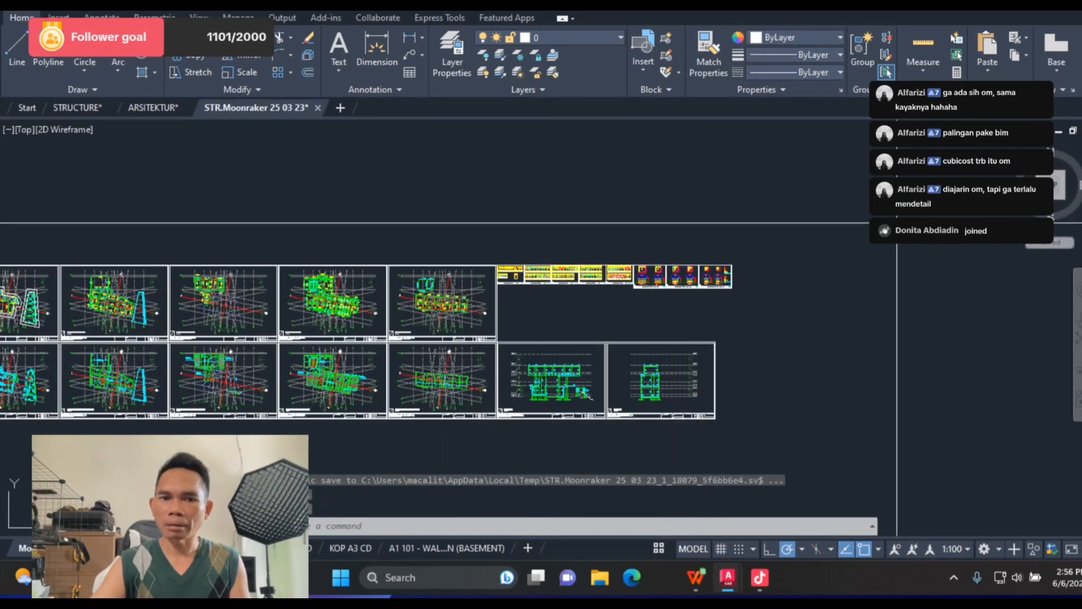
scroll(902, 225, "down", 5)
scroll(567, 257, "up", 8)
scroll(797, 140, "up", 8)
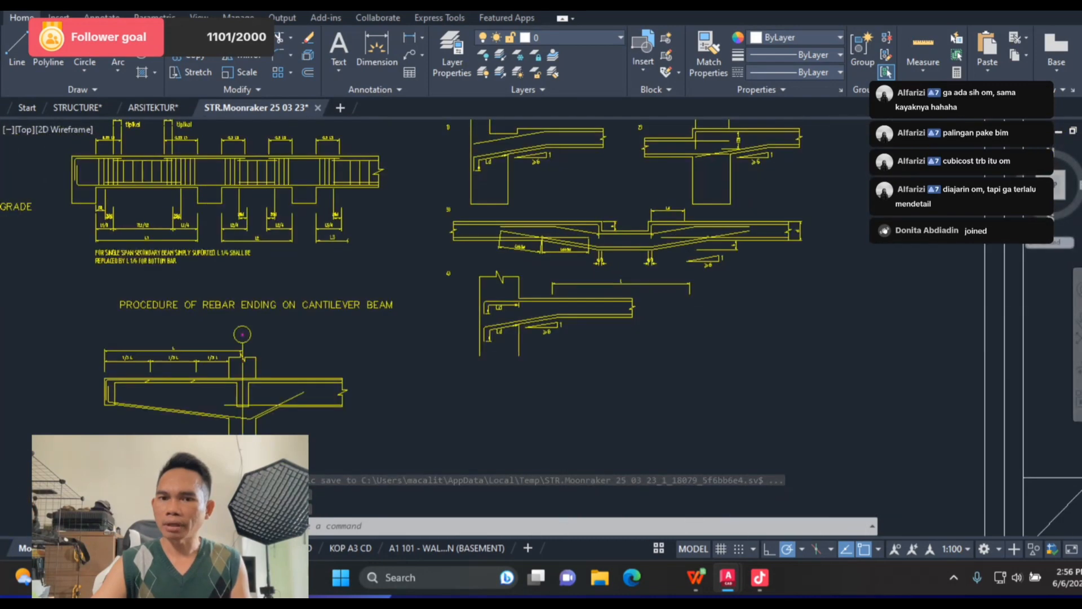
scroll(653, 314, "down", 8)
scroll(142, 204, "up", 2)
scroll(282, 198, "up", 8)
scroll(346, 220, "down", 4)
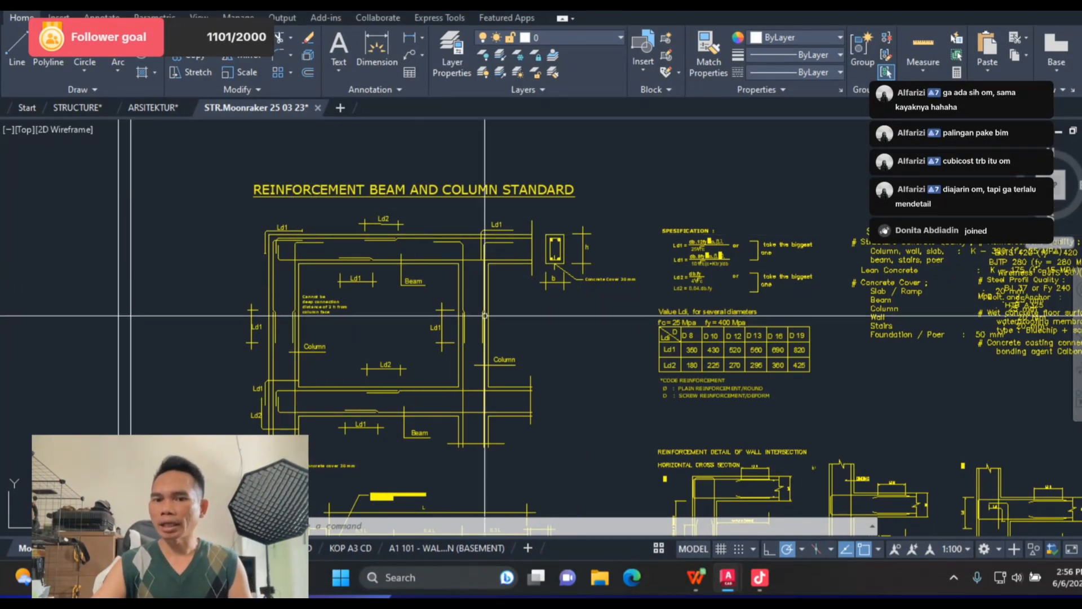
Step: Look over the standard details for column joints, the shearwall-to-foundation connection and the anchorage and lapped splice of spiral ties
left_click_drag(759, 436, 115, 232)
scroll(539, 343, "down", 2)
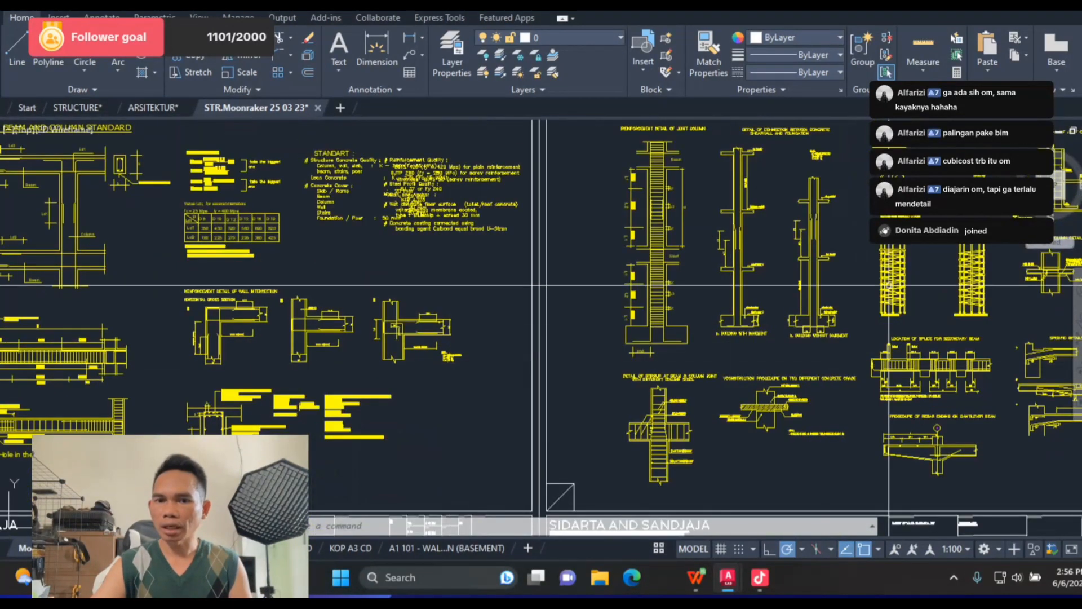
mouse_move(927, 247)
left_mouse_down()
mouse_move(708, 330)
mouse_move(411, 411)
left_mouse_up()
scroll(345, 285, "up", 3)
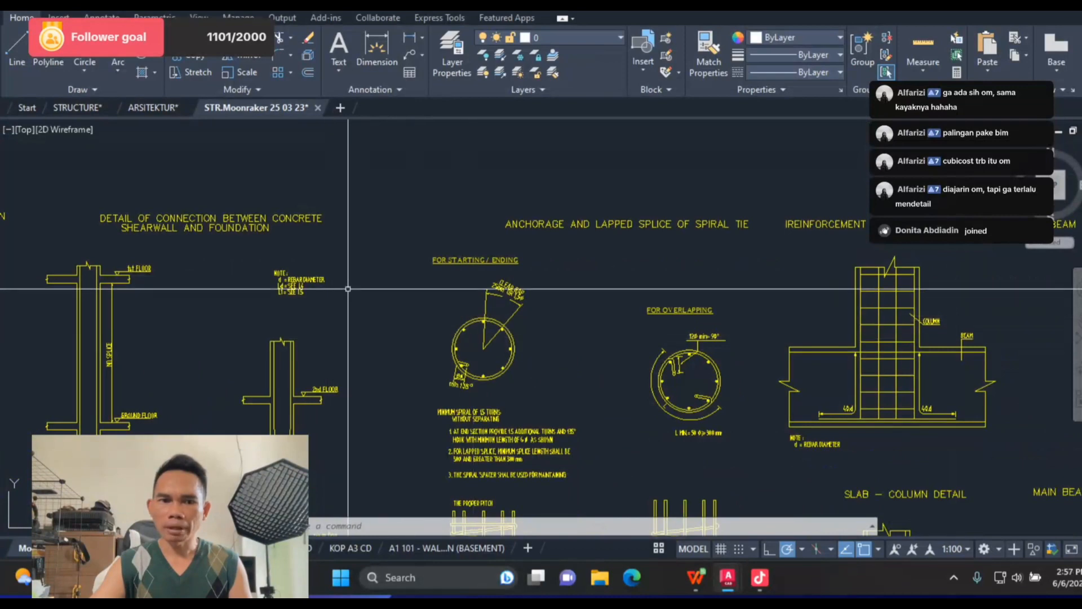
scroll(225, 254, "up", 2)
scroll(223, 253, "down", 5)
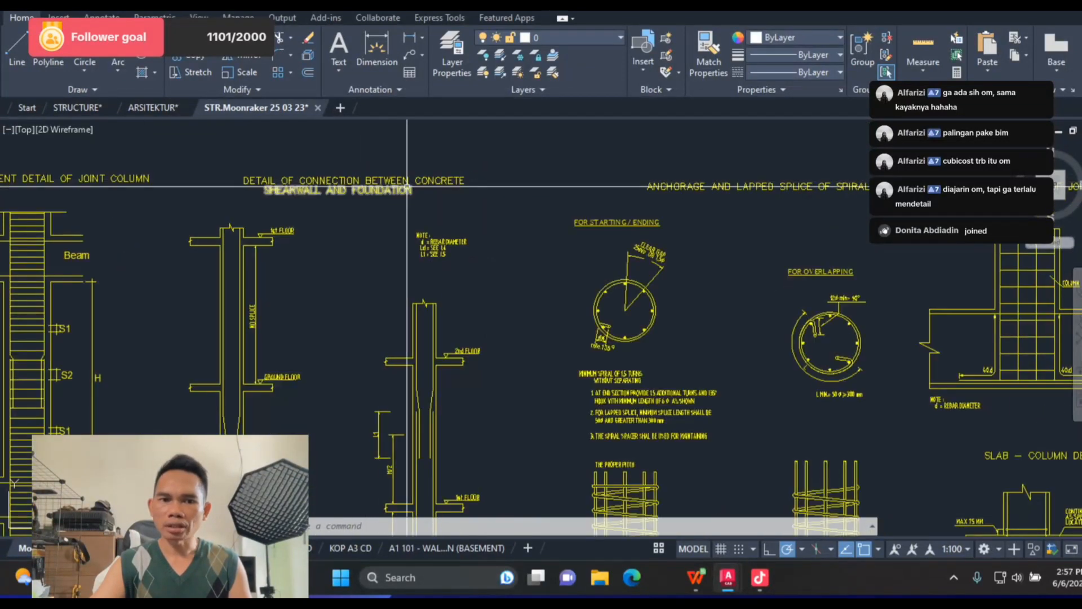
left_click_drag(537, 407, 538, 327)
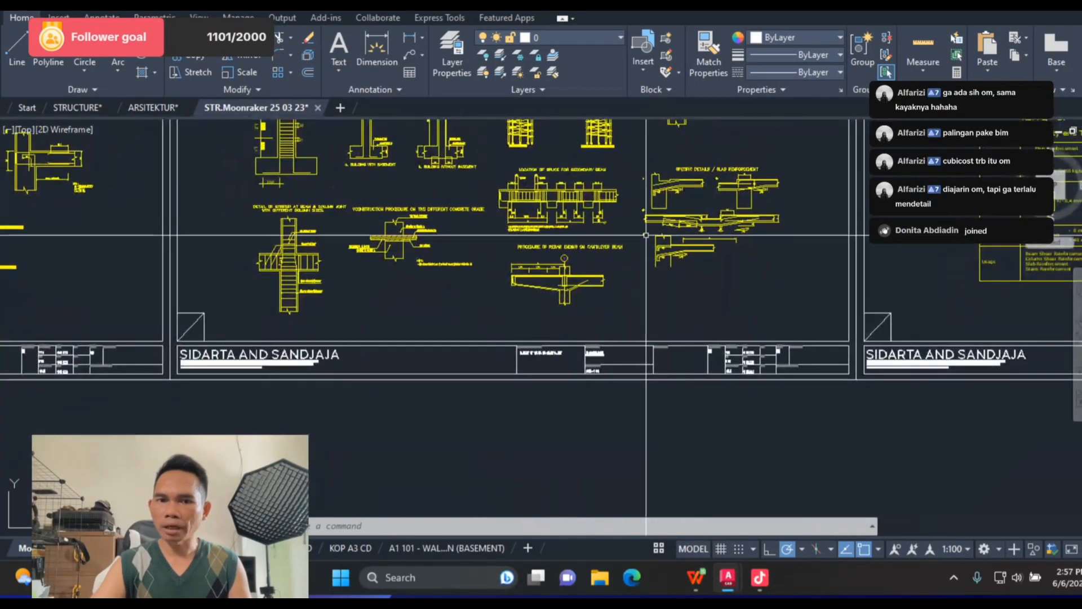
Step: Examine the cantilever beam detail showing the procedure of rebar ending
scroll(538, 327, "up", 5)
scroll(538, 326, "down", 2)
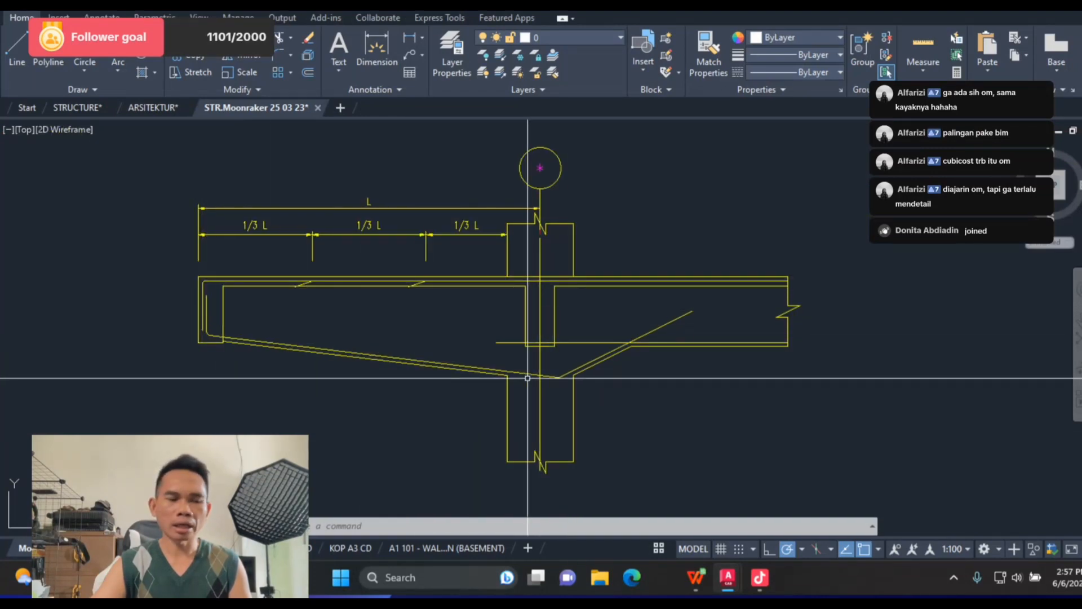
scroll(614, 293, "down", 6)
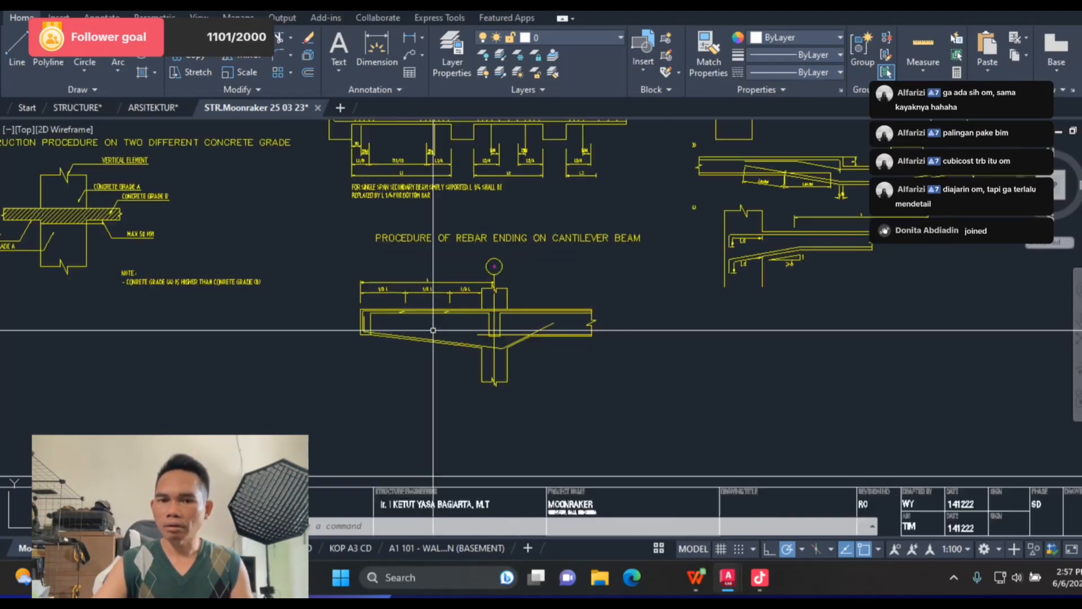
scroll(636, 278, "up", 5)
scroll(628, 302, "down", 7)
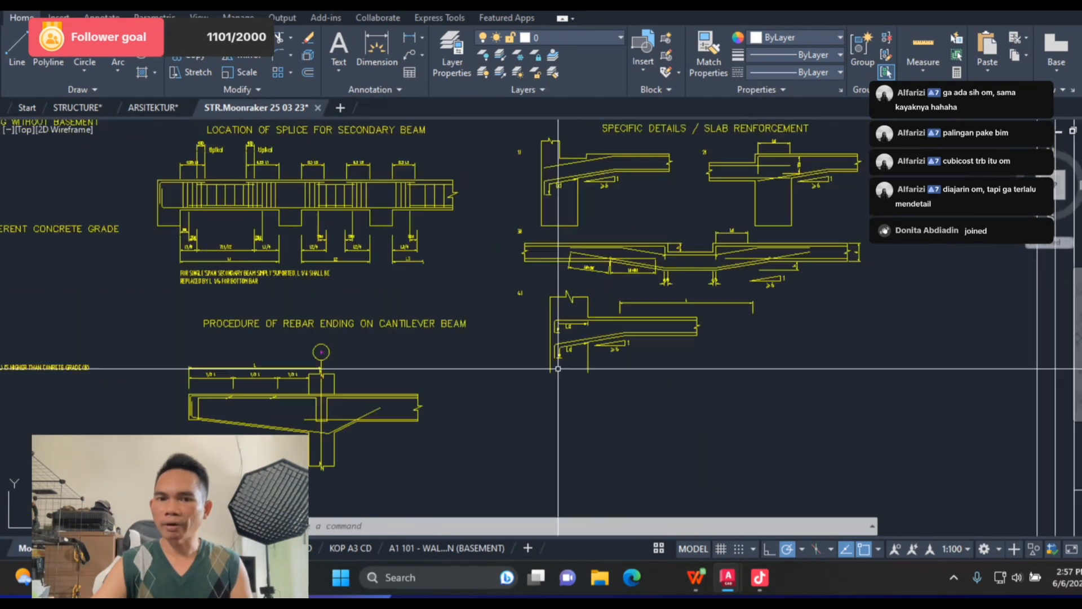
Step: Study the LOCATION OF SPLICE FOR SECONDARY BEAM detail, including its top and bottom bar lap positions and lengths
scroll(562, 340, "up", 2)
scroll(369, 270, "up", 6)
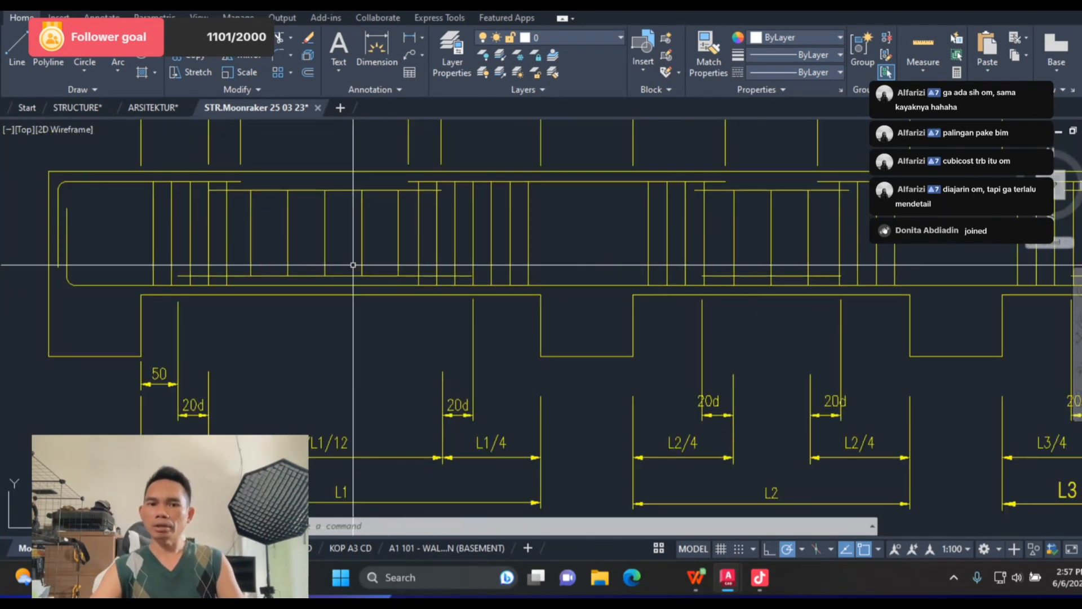
scroll(369, 269, "down", 5)
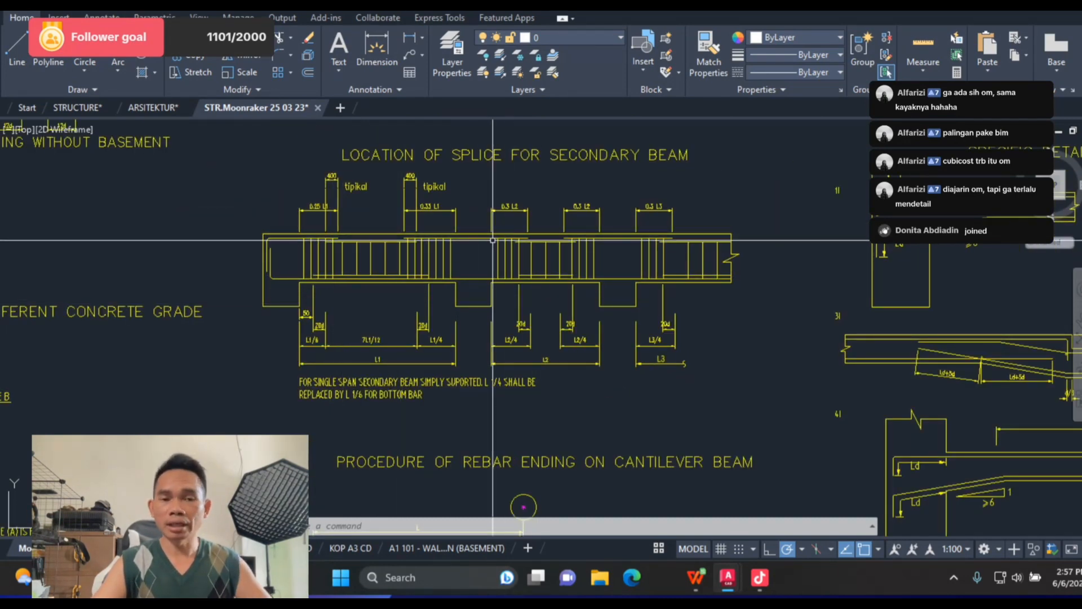
scroll(346, 251, "up", 4)
scroll(267, 254, "down", 5)
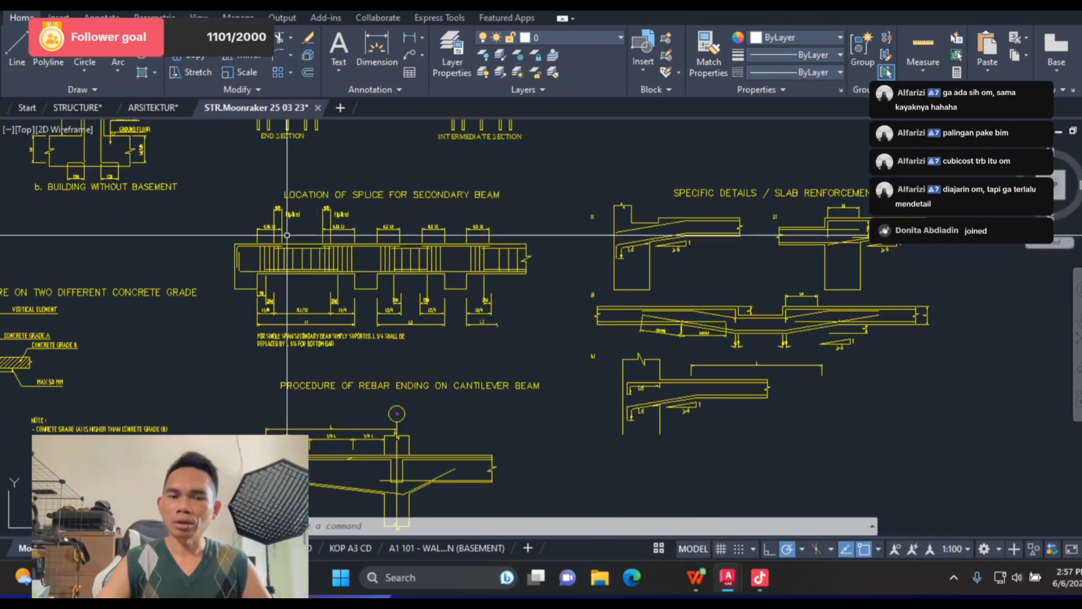
scroll(267, 254, "up", 3)
scroll(267, 254, "up", 4)
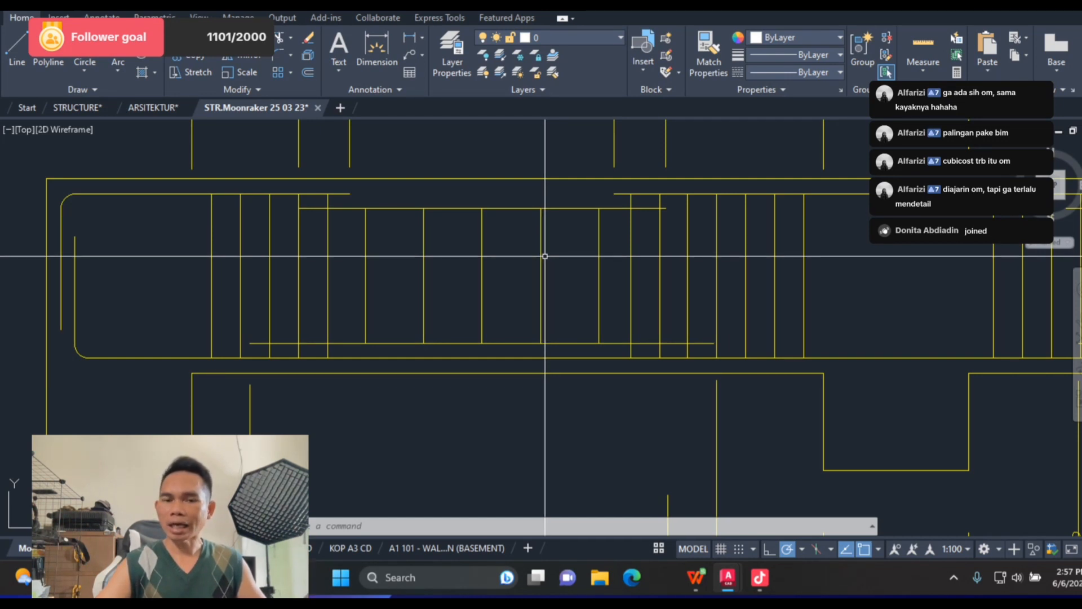
scroll(355, 280, "down", 5)
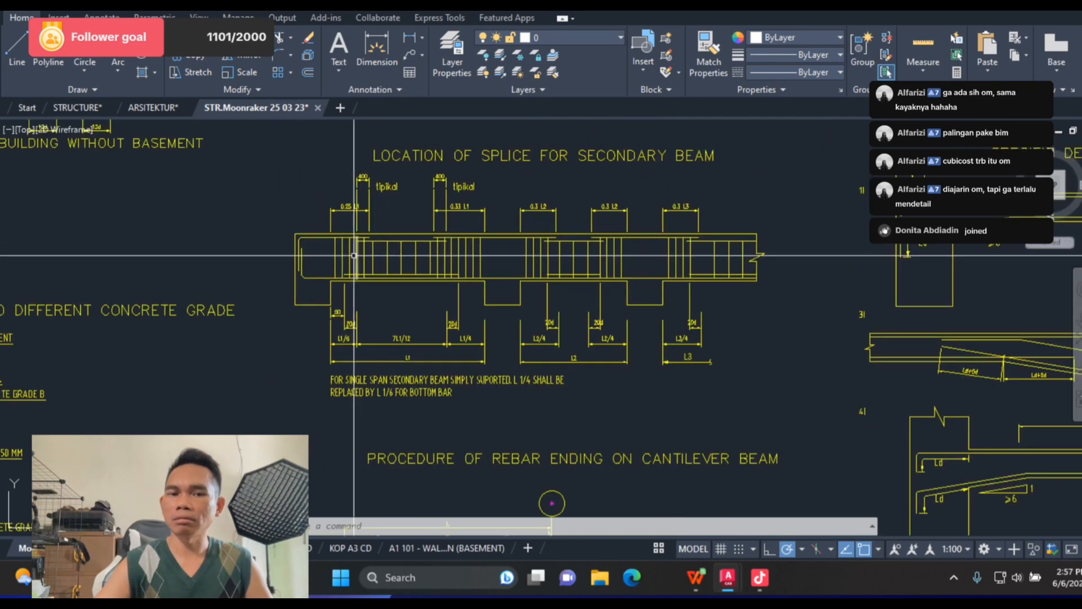
scroll(355, 280, "down", 4)
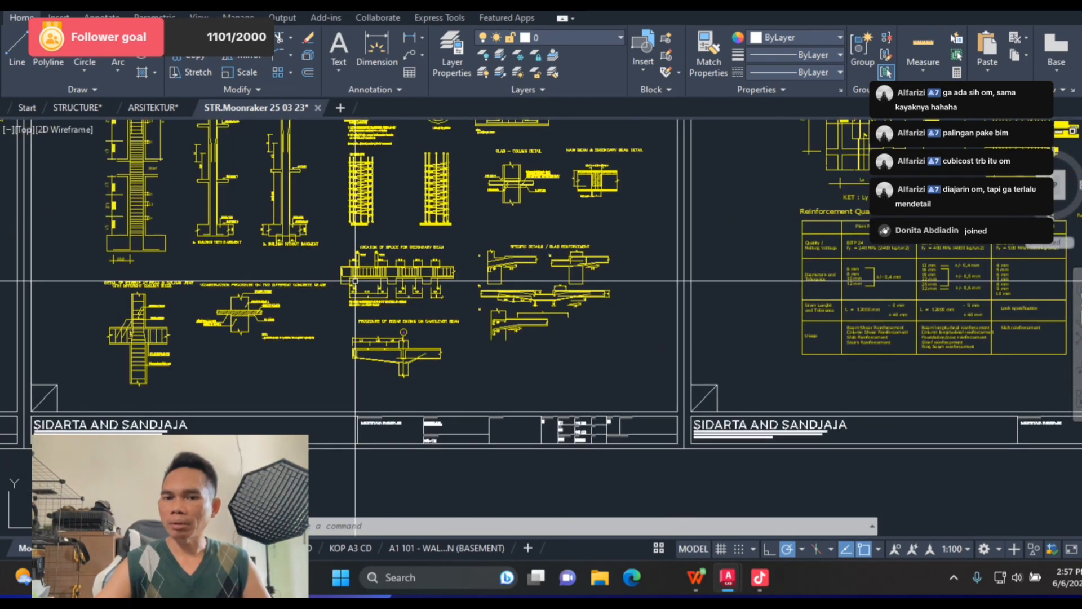
Step: Read the reinforcement quality and tolerance table and the minimum end length of the Full hook detail
scroll(355, 280, "down", 2)
scroll(562, 272, "up", 8)
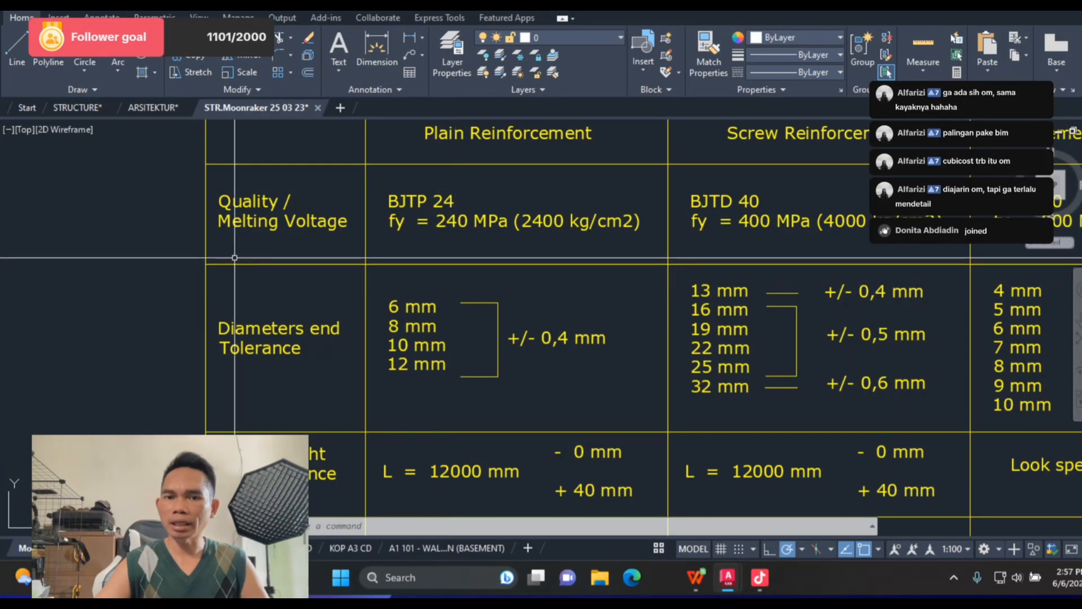
scroll(234, 257, "down", 3)
scroll(805, 190, "up", 4)
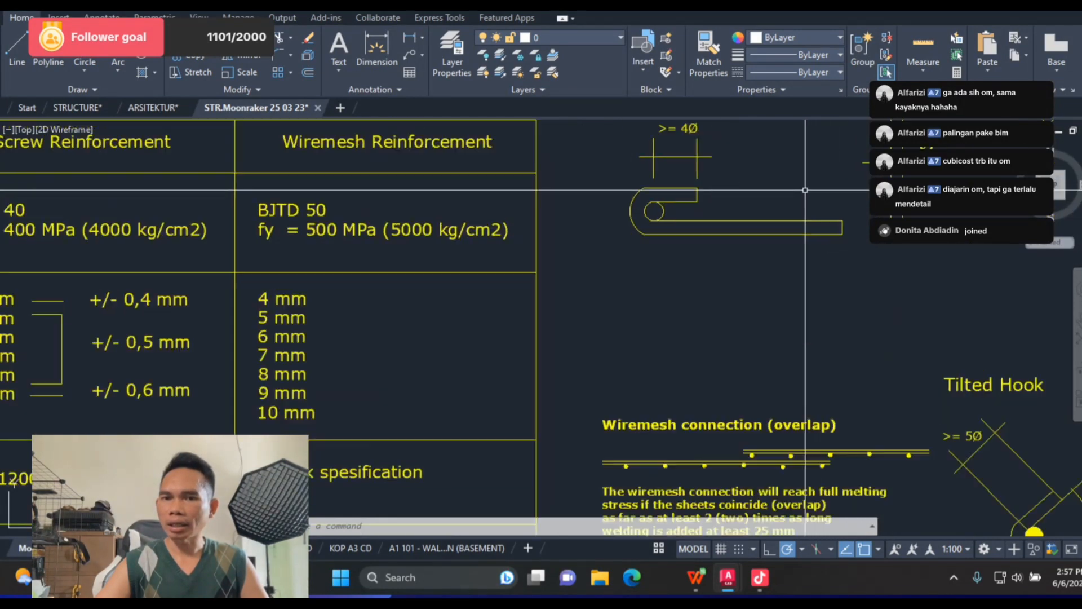
scroll(439, 309, "down", 3)
scroll(458, 250, "up", 5)
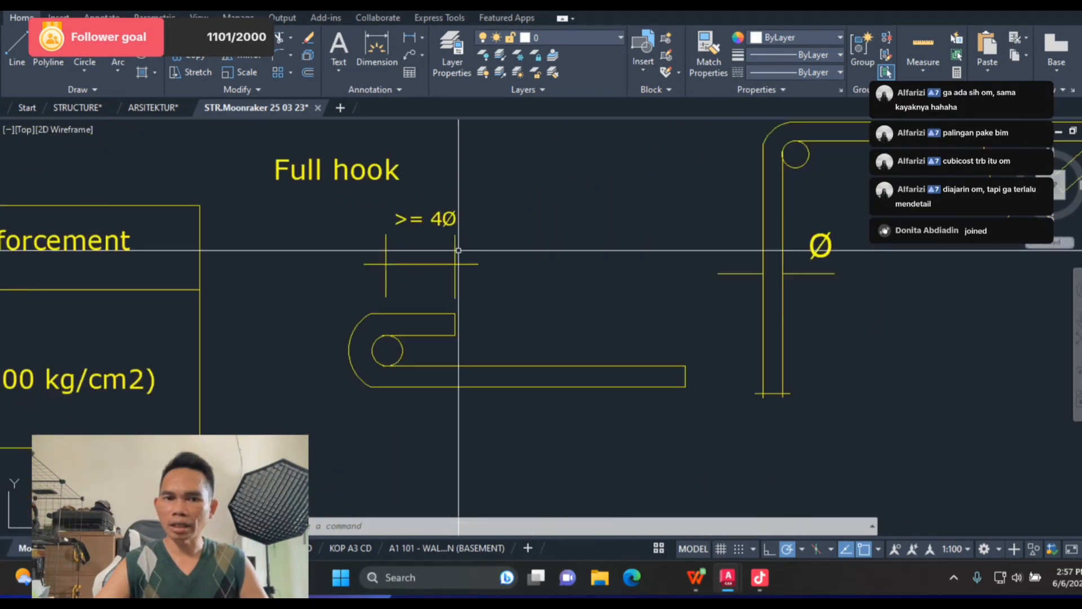
scroll(458, 250, "up", 3)
scroll(395, 394, "down", 3)
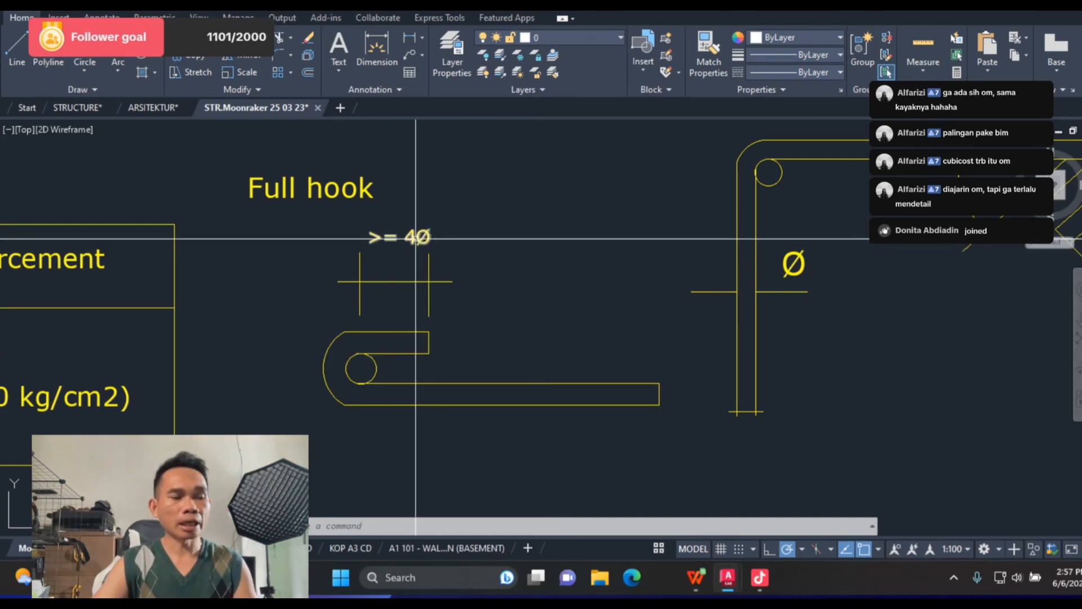
scroll(411, 239, "down", 5)
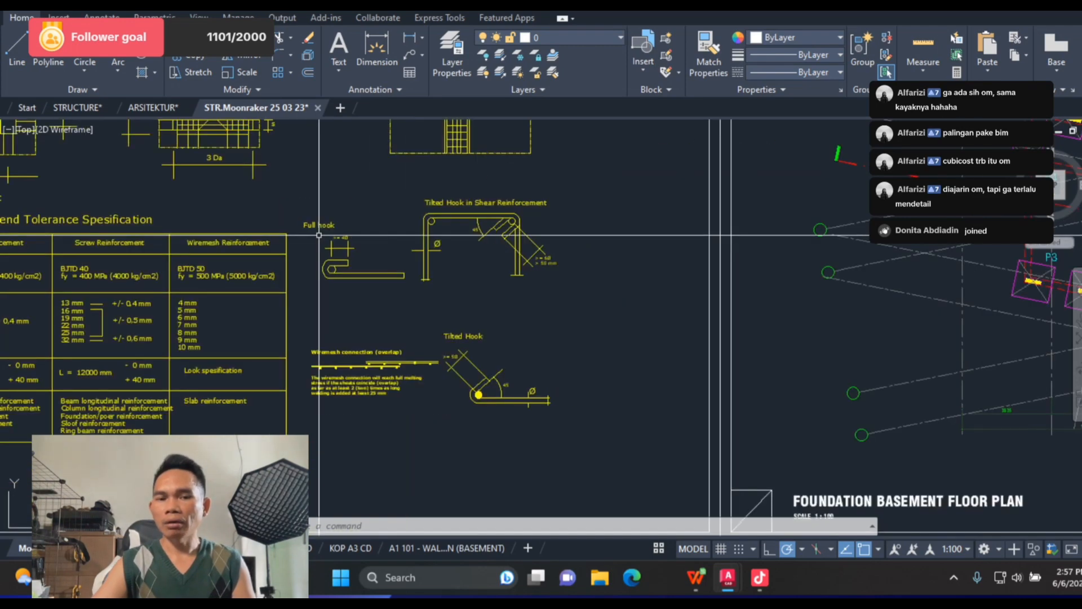
Step: Examine the Tilted Hook detail's bend angle and minimum hook length, and the wiremesh connection overlap note
scroll(496, 434, "up", 5)
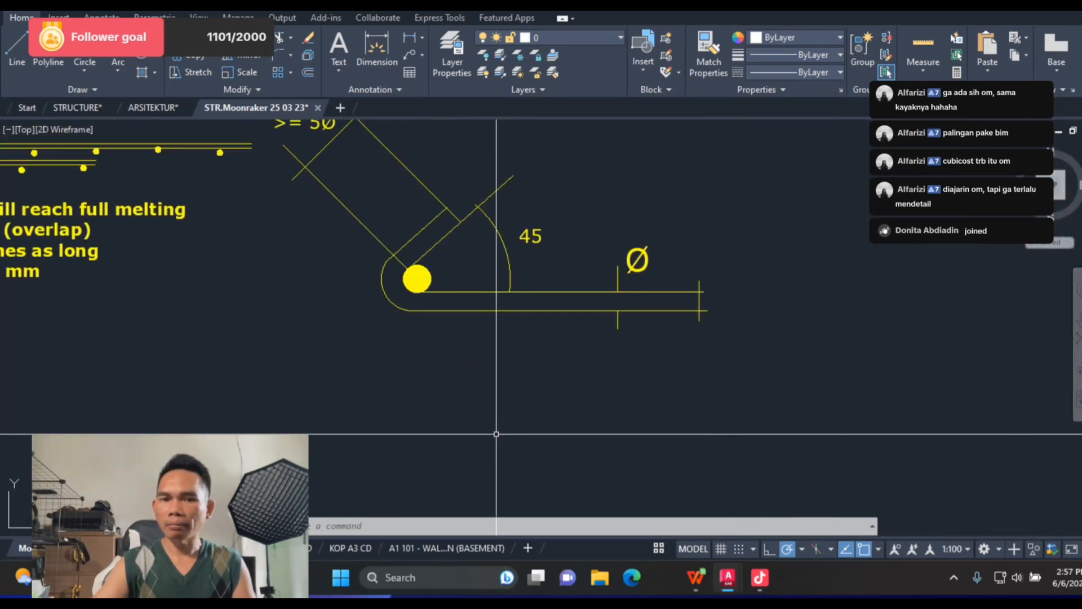
scroll(496, 434, "down", 4)
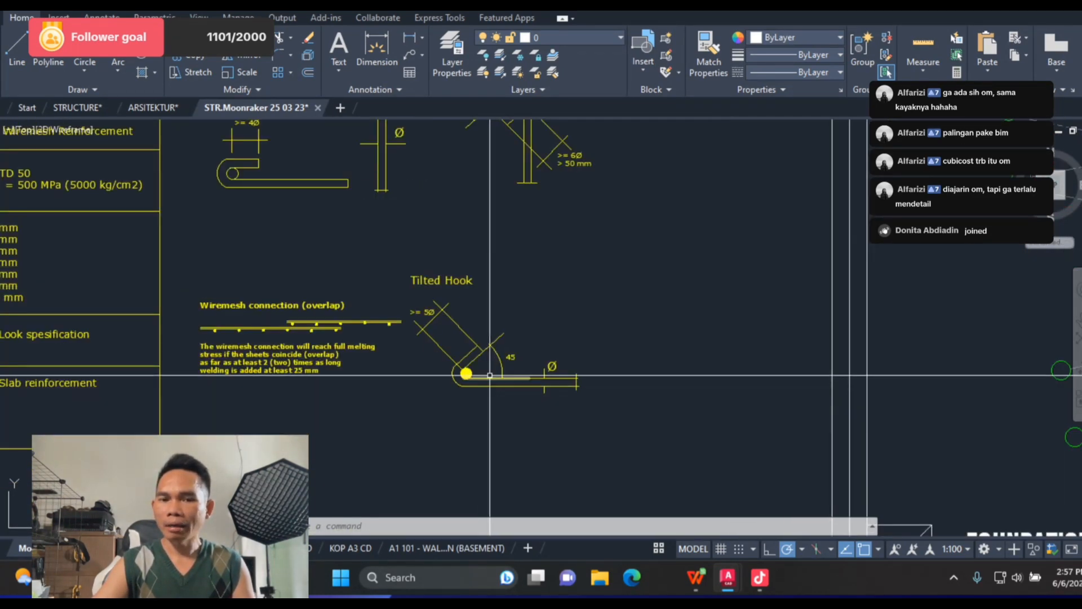
scroll(488, 367, "up", 6)
scroll(488, 367, "down", 4)
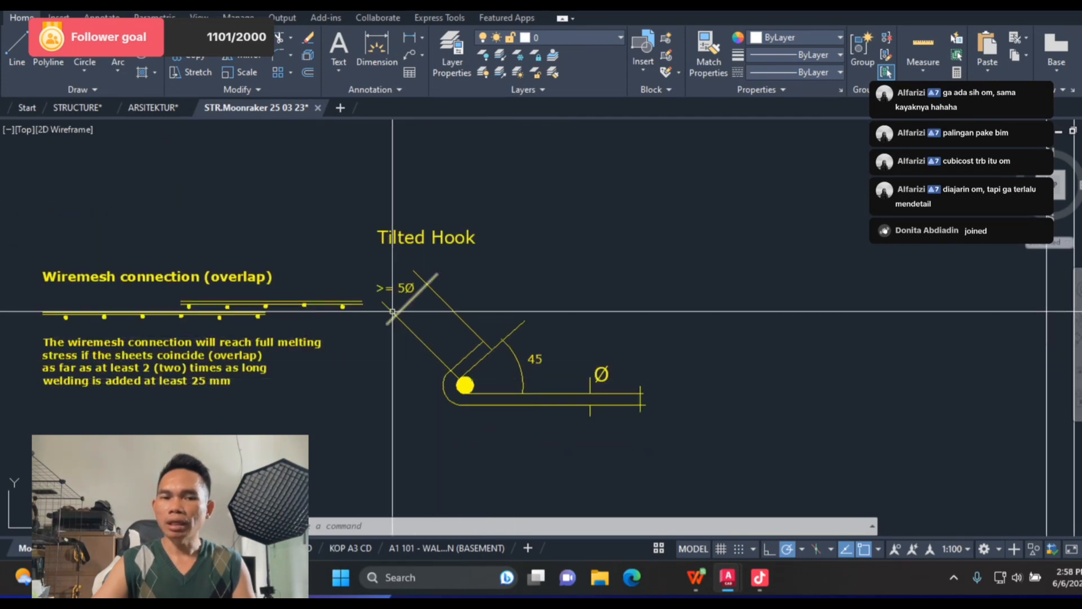
scroll(392, 301, "up", 6)
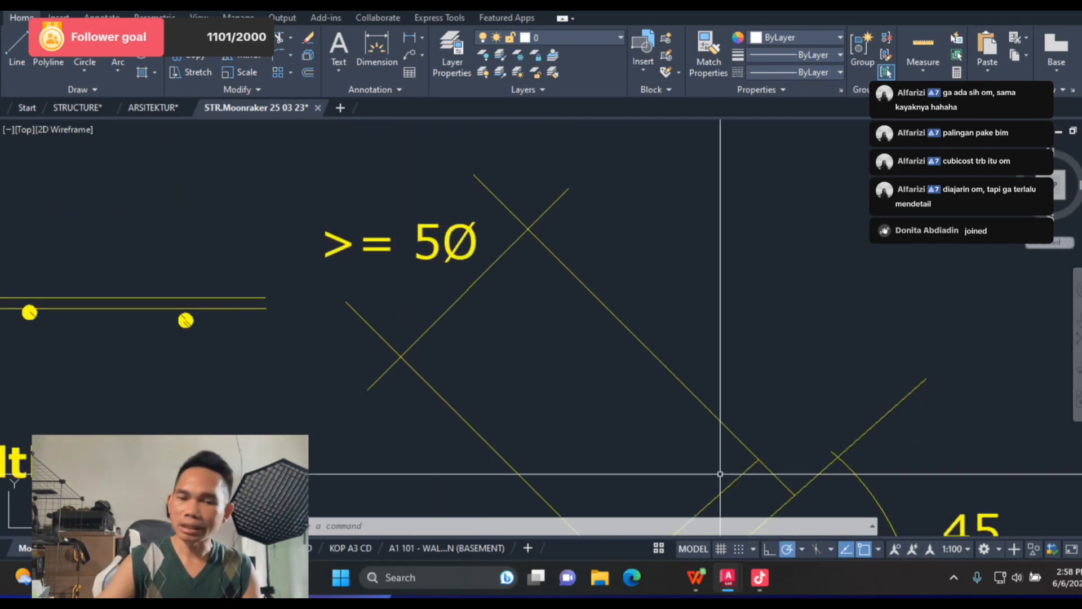
scroll(726, 372, "down", 4)
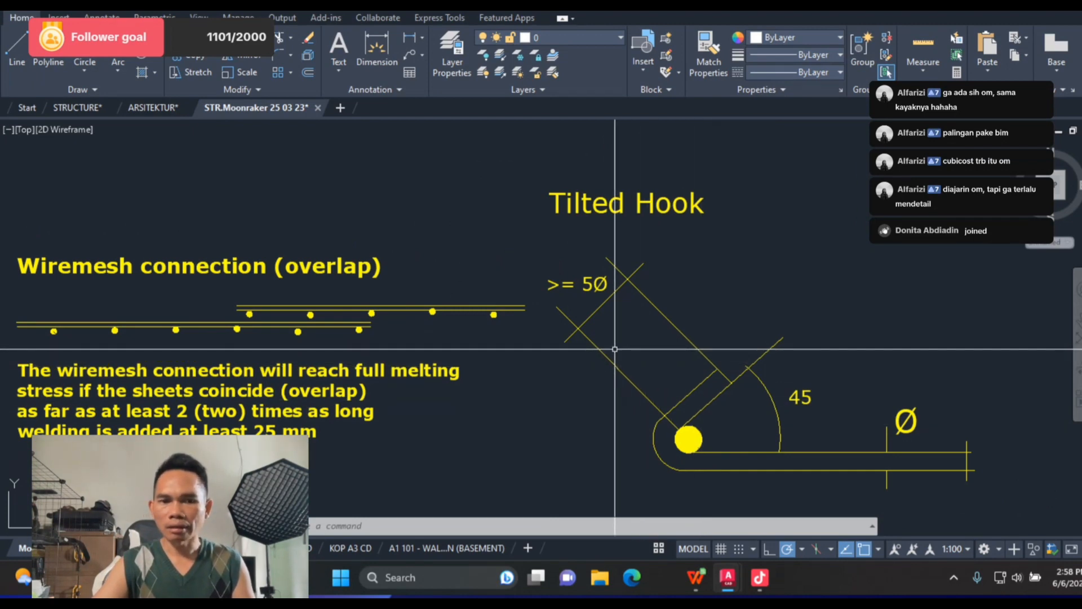
scroll(614, 348, "down", 5)
scroll(551, 358, "up", 5)
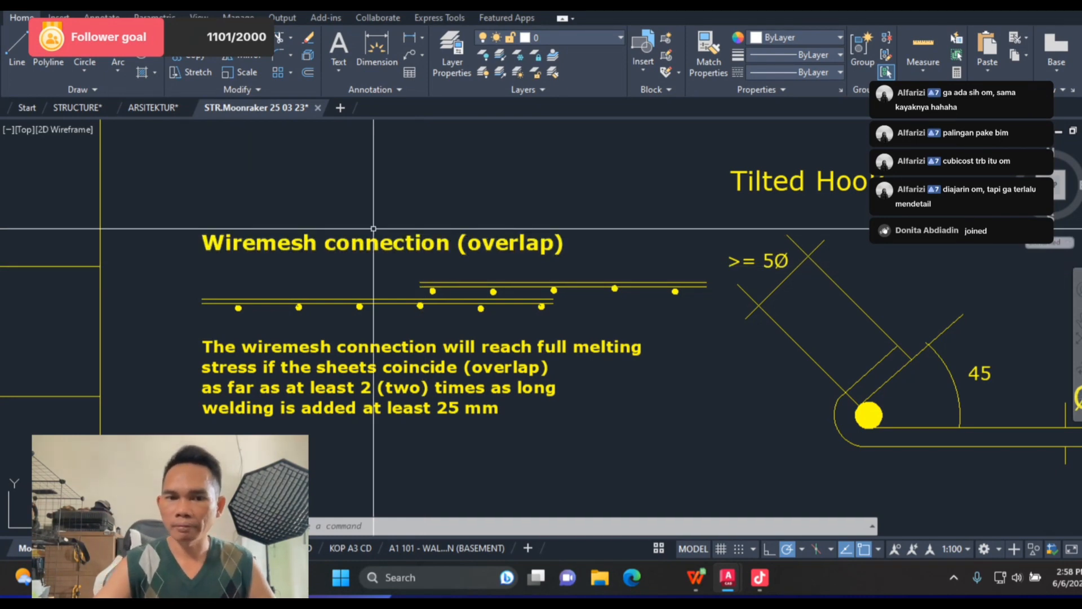
scroll(373, 228, "down", 6)
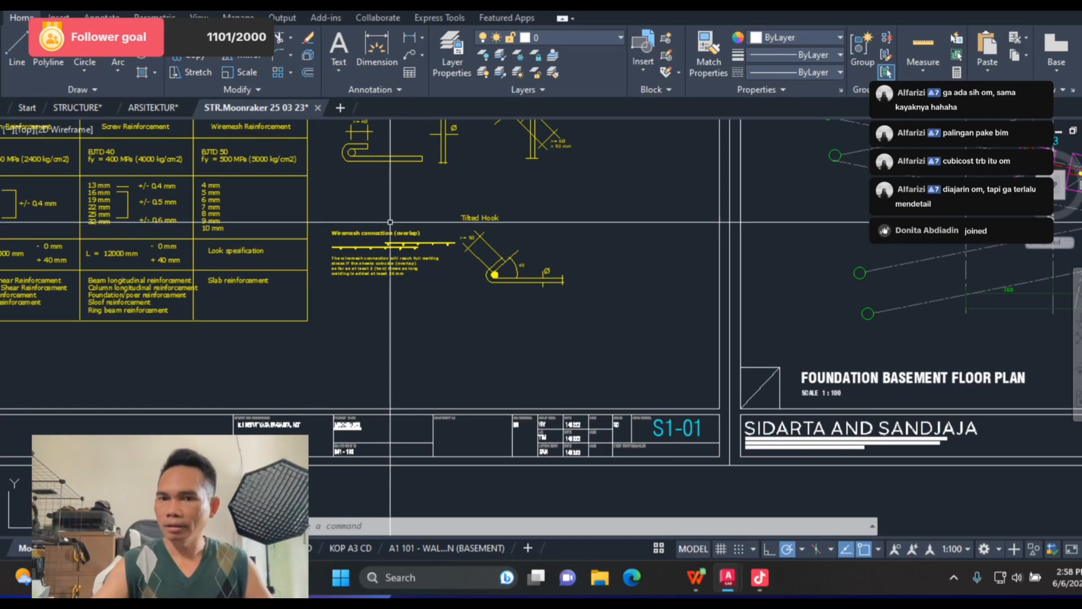
Step: Check the pile cap layout and labels on the foundation basement floor plan and view the adjacent foundation ground floor plan
scroll(378, 219, "down", 5)
scroll(569, 221, "up", 6)
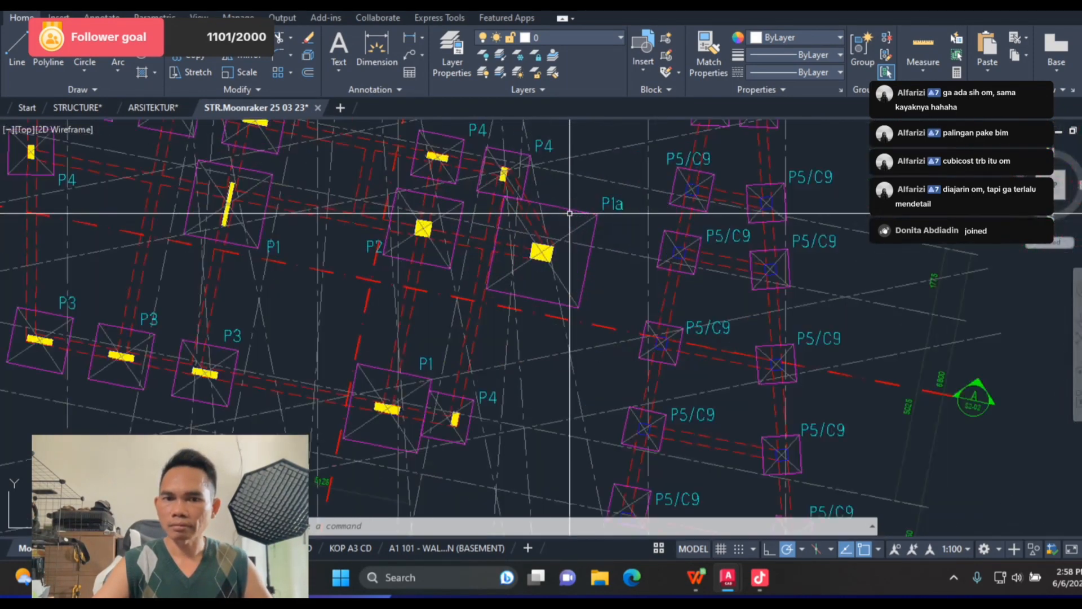
scroll(564, 231, "down", 6)
scroll(634, 280, "up", 5)
scroll(634, 280, "up", 2)
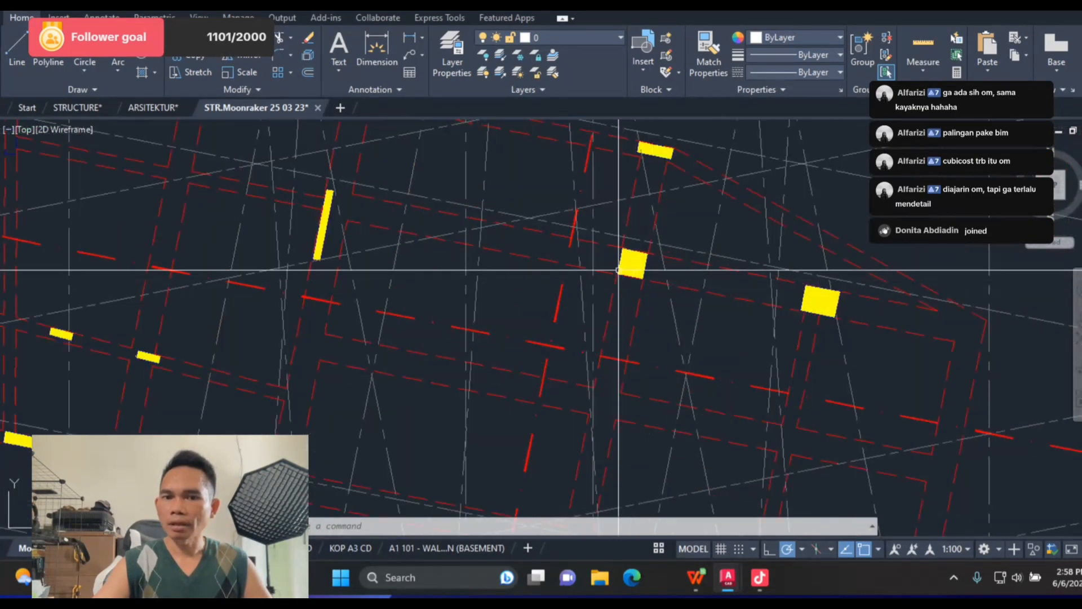
Step: Survey the complete set of structural plan, section and detail sheets, and return to the foundation basement floor plan
scroll(634, 280, "down", 6)
scroll(263, 259, "down", 3)
scroll(263, 259, "down", 3)
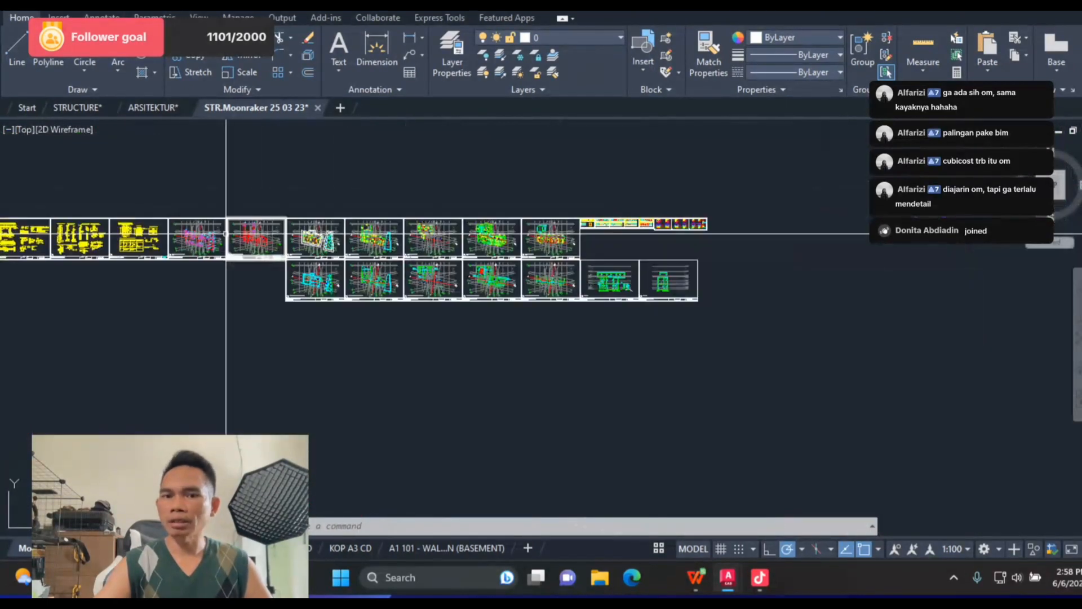
scroll(667, 232, "up", 4)
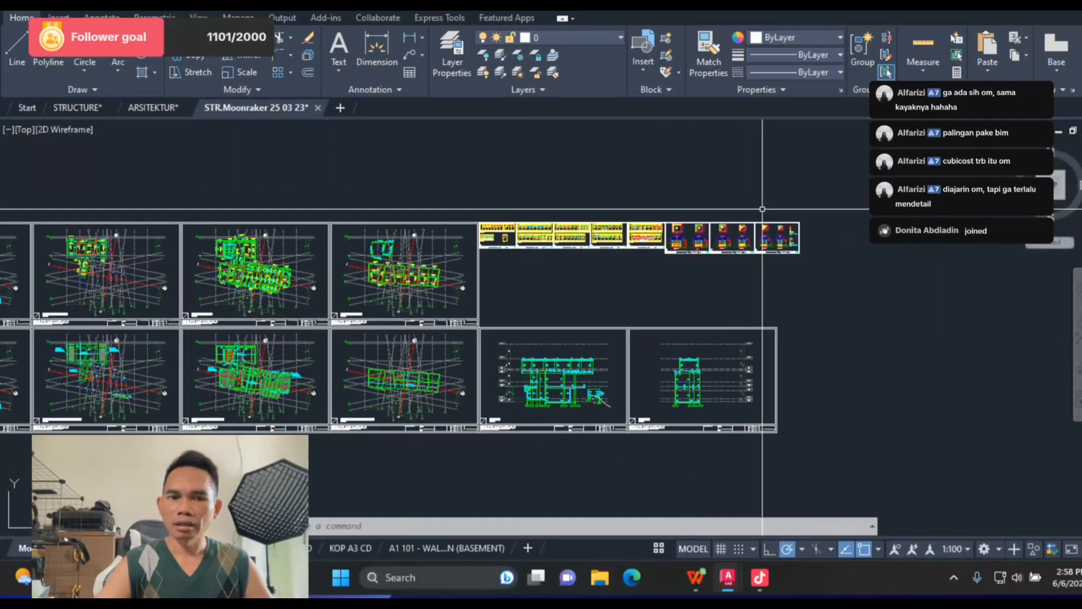
scroll(652, 251, "down", 3)
scroll(598, 271, "up", 7)
scroll(581, 284, "down", 6)
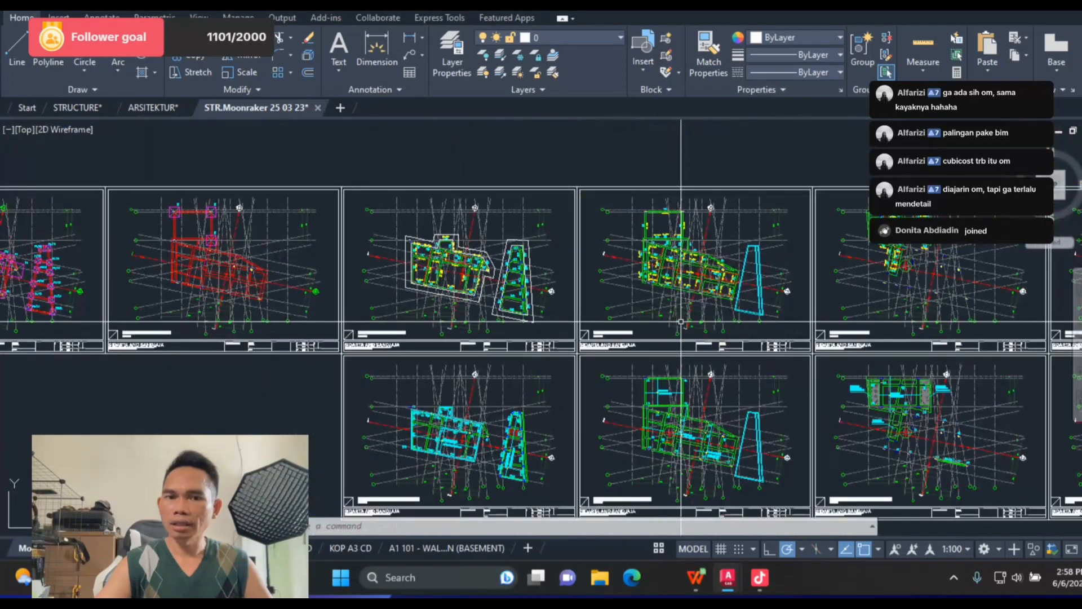
scroll(429, 301, "up", 4)
scroll(443, 305, "up", 4)
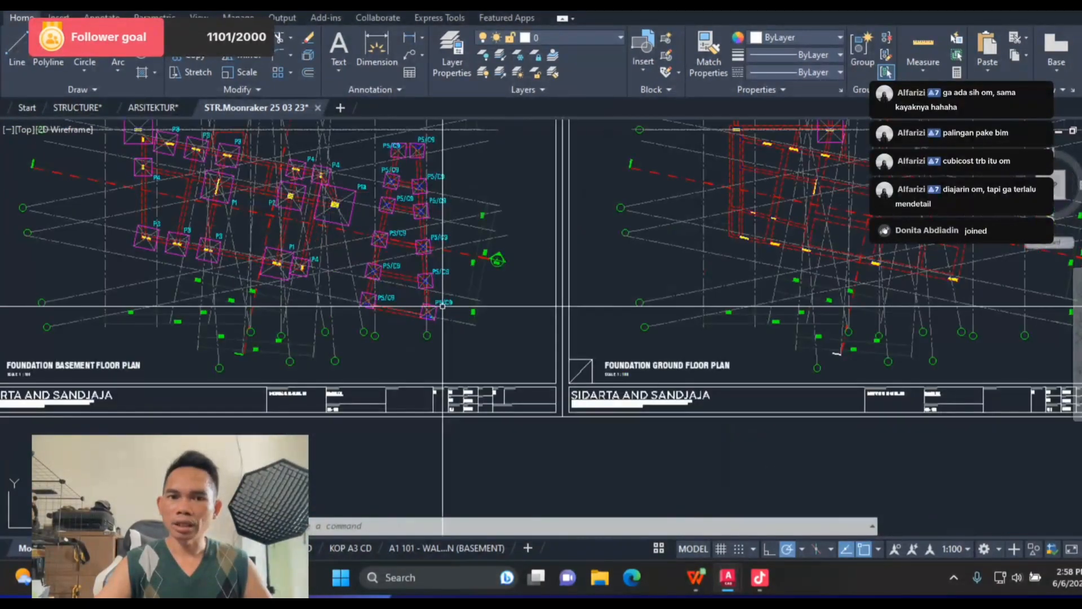
Step: Examine the pile caps, tie beam basement plan, ground floor beam plan and the ground floor slab thickness and reinforcement notes
scroll(443, 305, "down", 3)
scroll(282, 226, "up", 7)
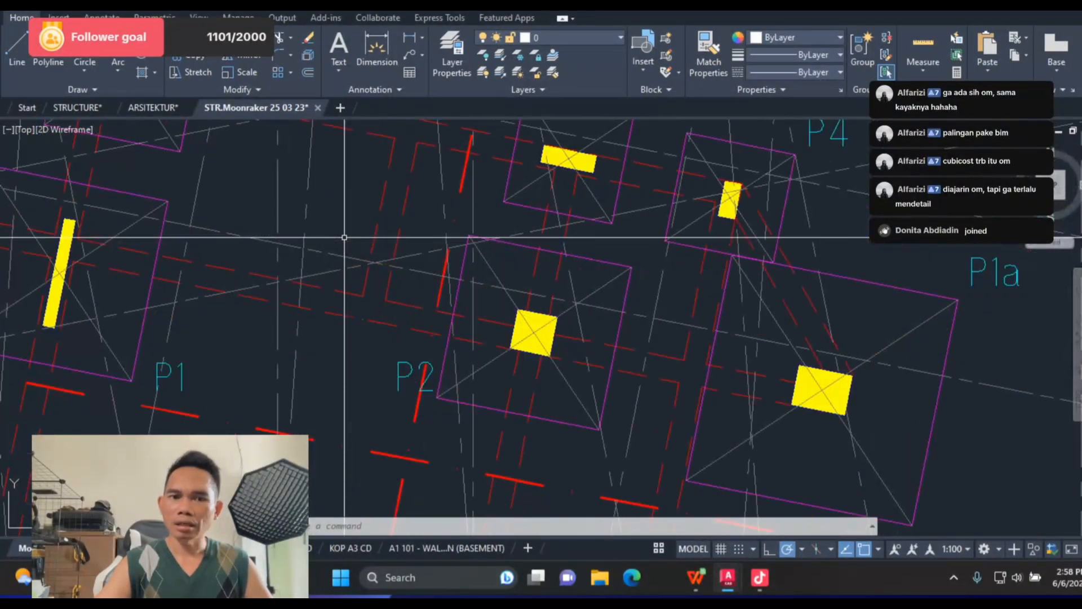
scroll(213, 210, "down", 4)
scroll(213, 211, "down", 3)
scroll(658, 276, "up", 6)
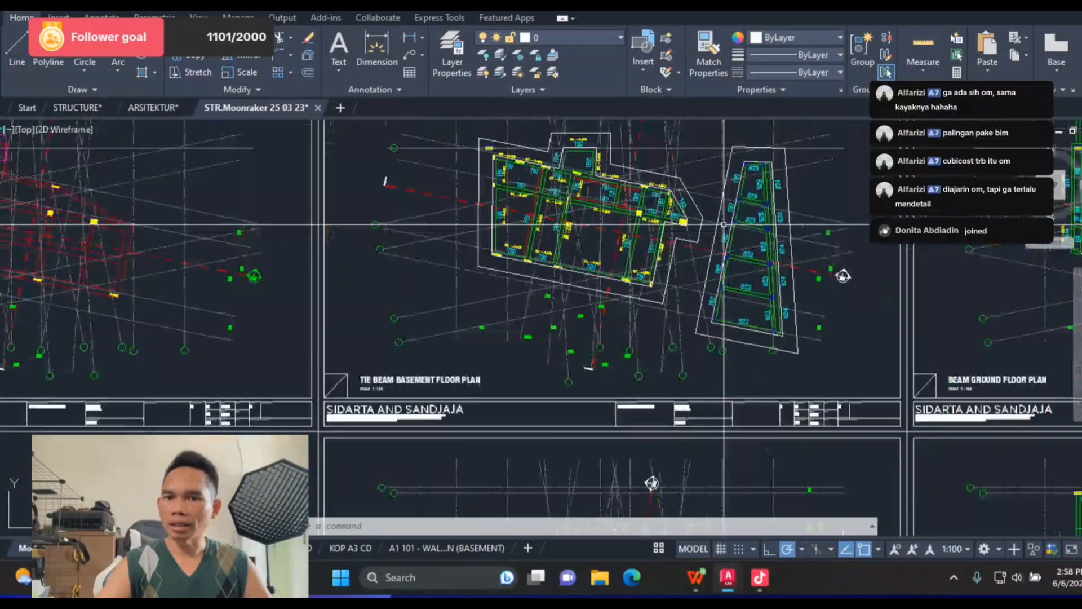
scroll(658, 276, "down", 3)
scroll(259, 271, "down", 2)
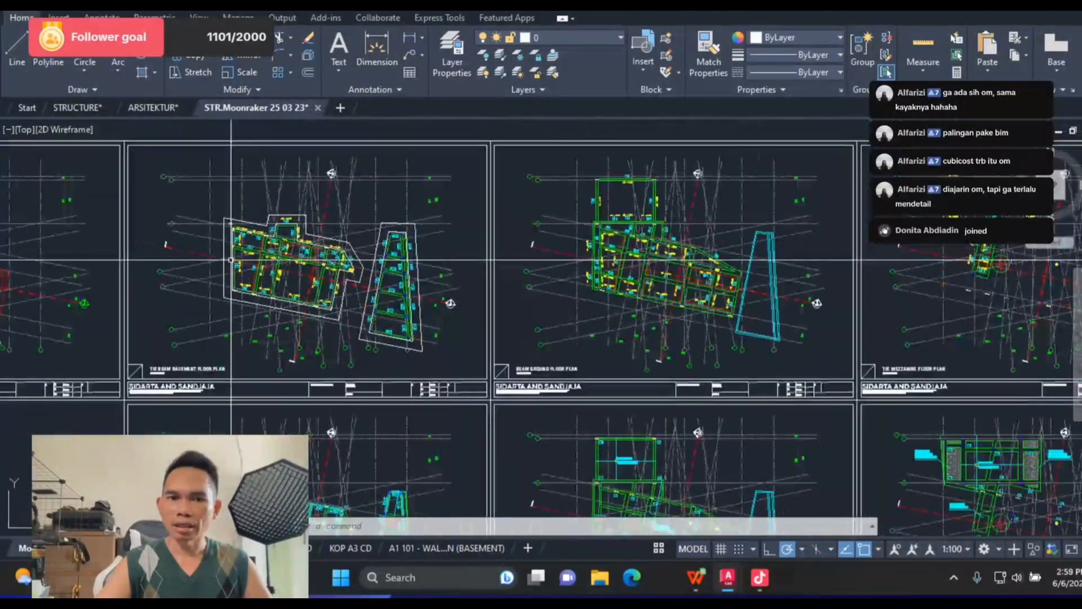
scroll(513, 280, "up", 6)
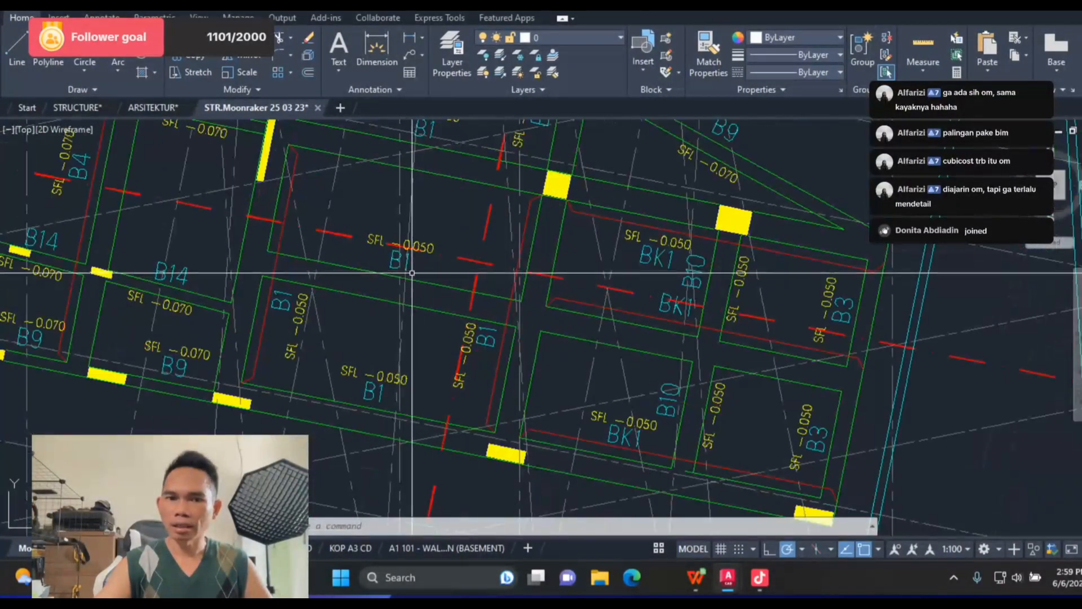
scroll(410, 274, "down", 4)
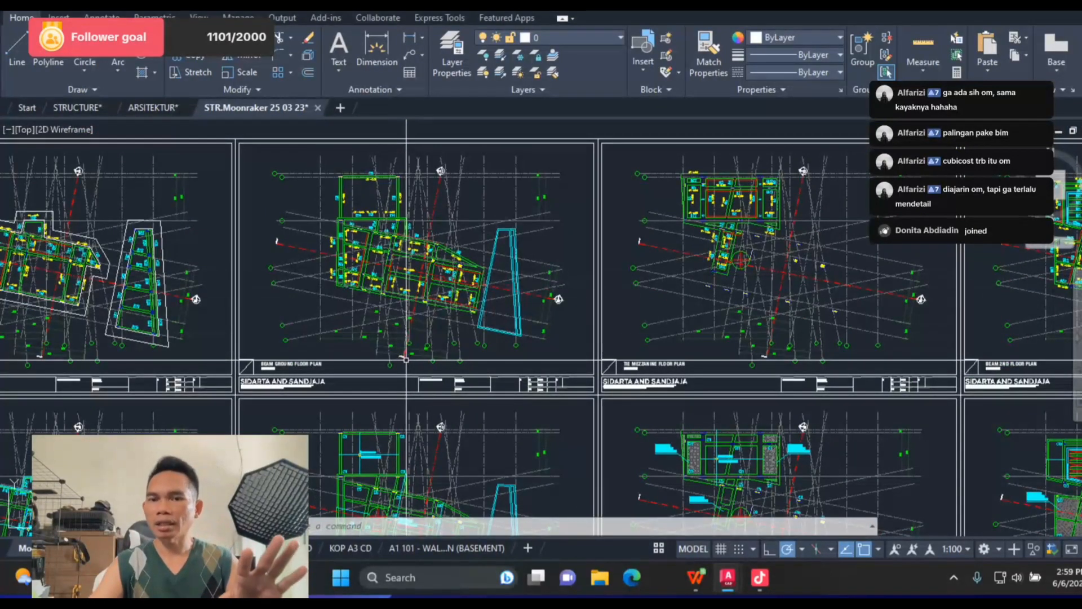
scroll(334, 338, "down", 4)
scroll(334, 338, "up", 5)
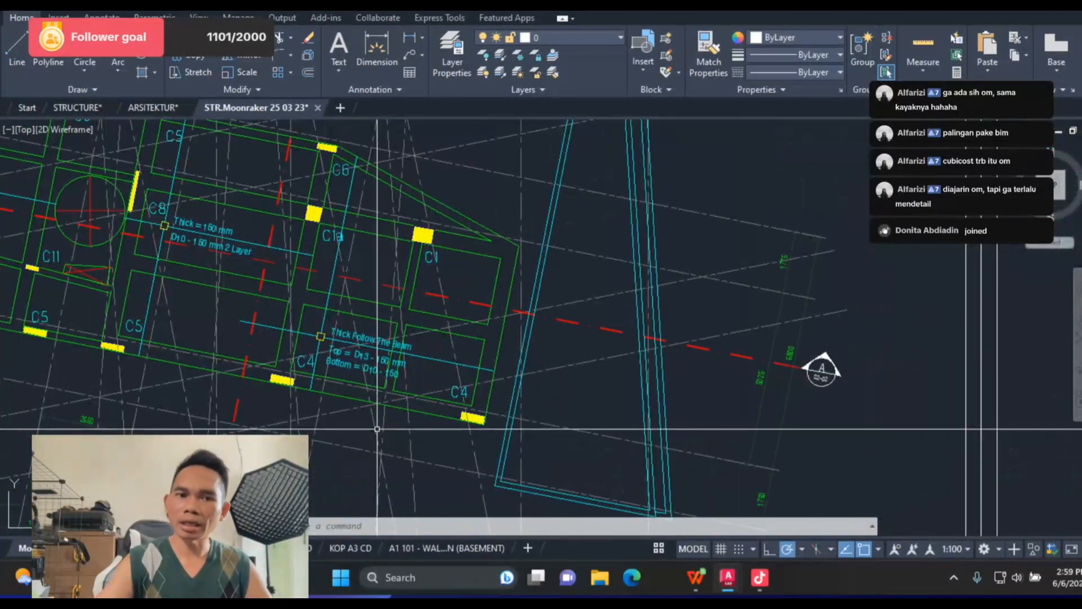
Step: Look over the mezzanine and upper floor beam plans, the schedule sheets and the footing detail sheets
scroll(334, 338, "down", 3)
scroll(266, 318, "down", 2)
scroll(541, 327, "down", 2)
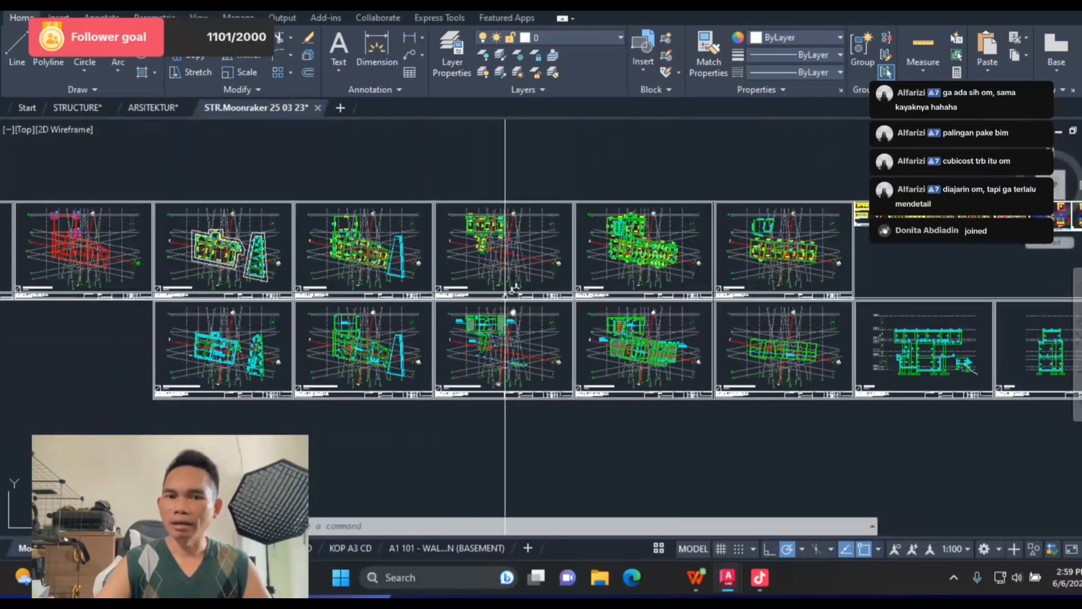
scroll(541, 327, "up", 6)
scroll(541, 327, "down", 2)
scroll(631, 250, "down", 4)
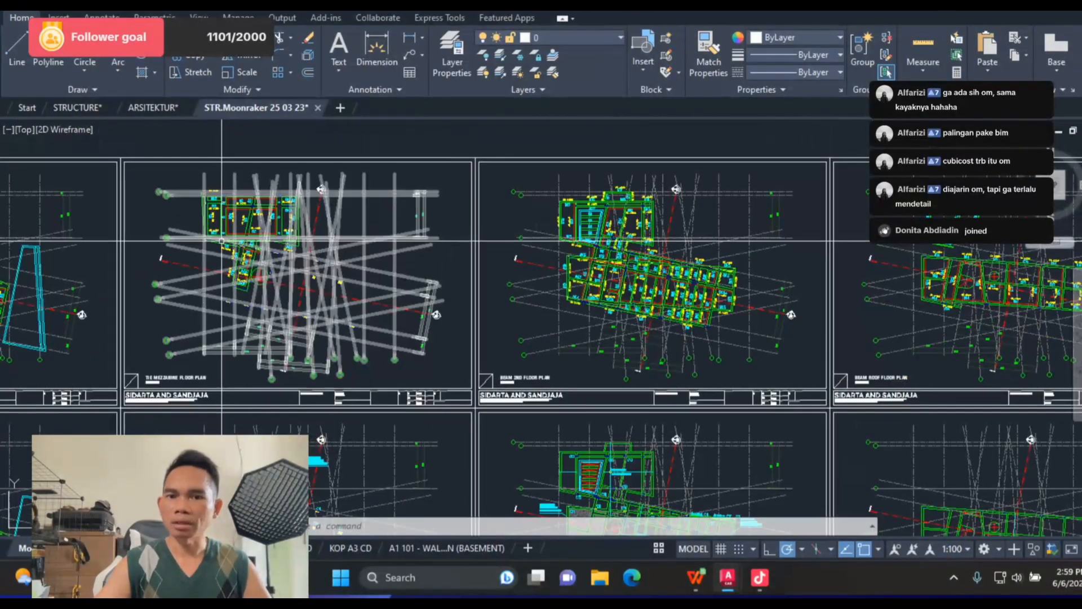
scroll(643, 242, "up", 5)
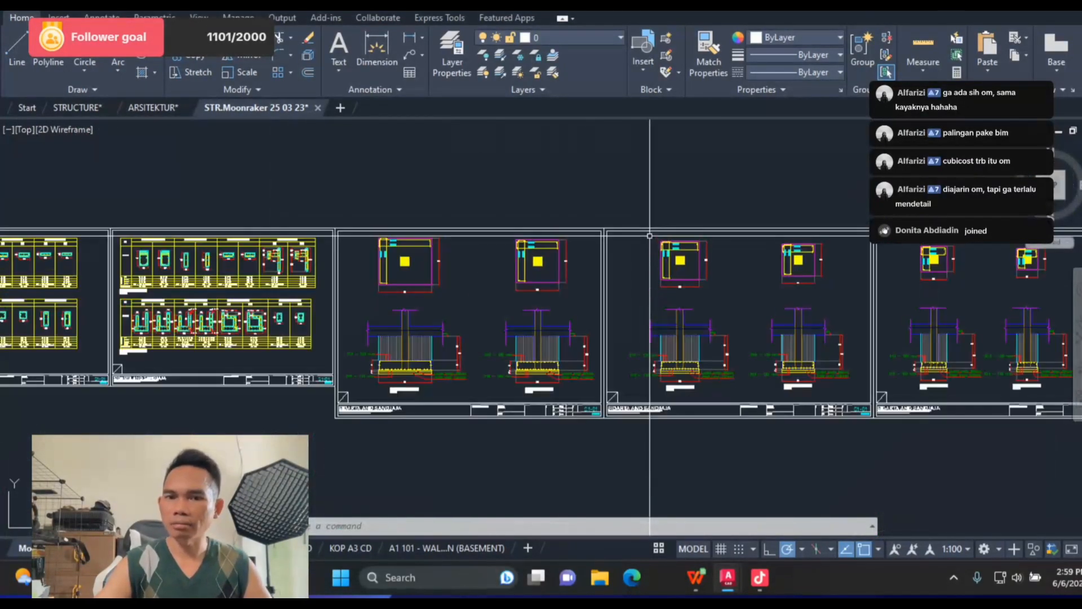
scroll(377, 186, "down", 3)
Step: Examine the two building sections, checking the footings, columns, tie beams and retaining walls at each floor level
scroll(507, 339, "up", 5)
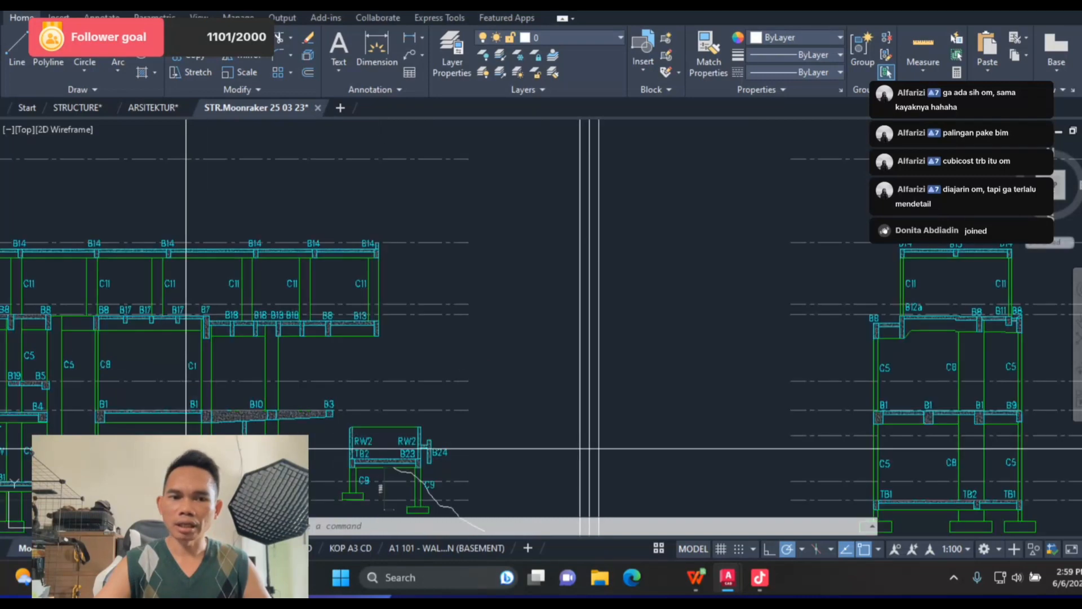
scroll(715, 298, "down", 3)
scroll(715, 297, "up", 5)
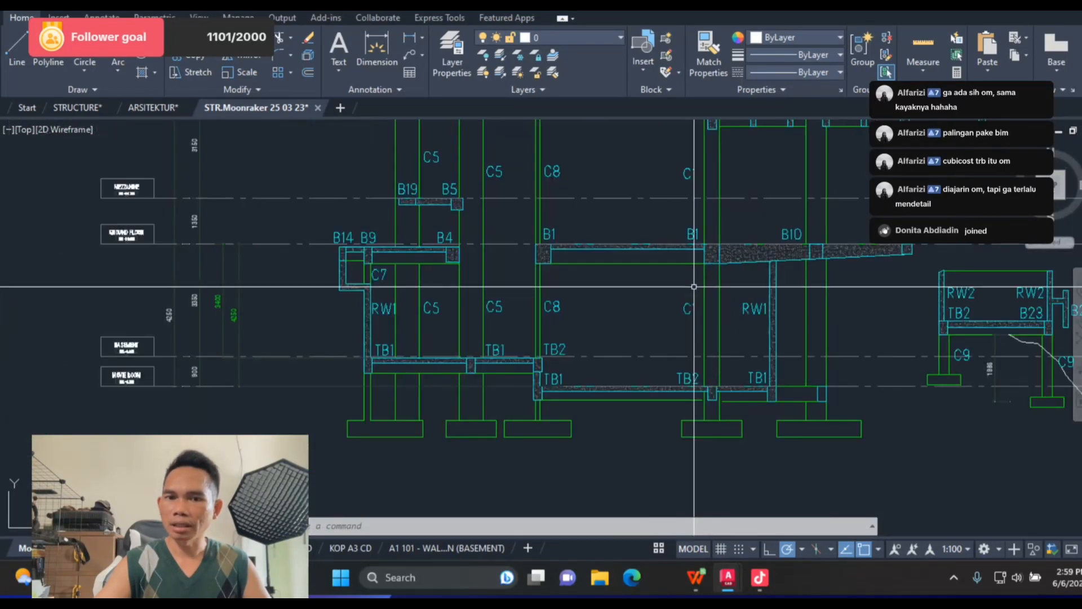
scroll(715, 297, "down", 3)
scroll(716, 297, "up", 4)
scroll(400, 336, "down", 4)
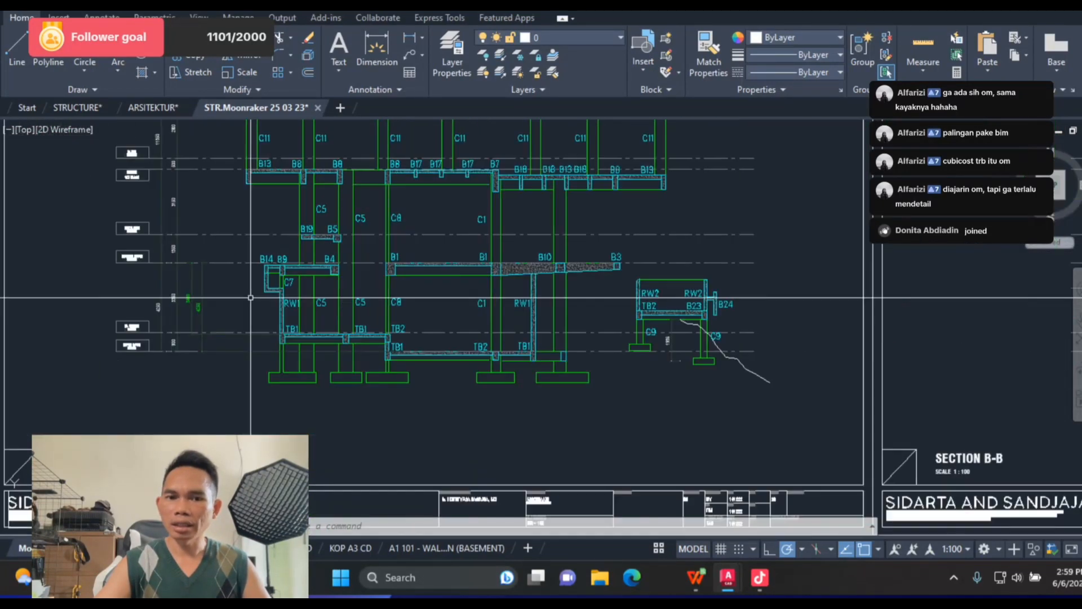
scroll(400, 336, "up", 2)
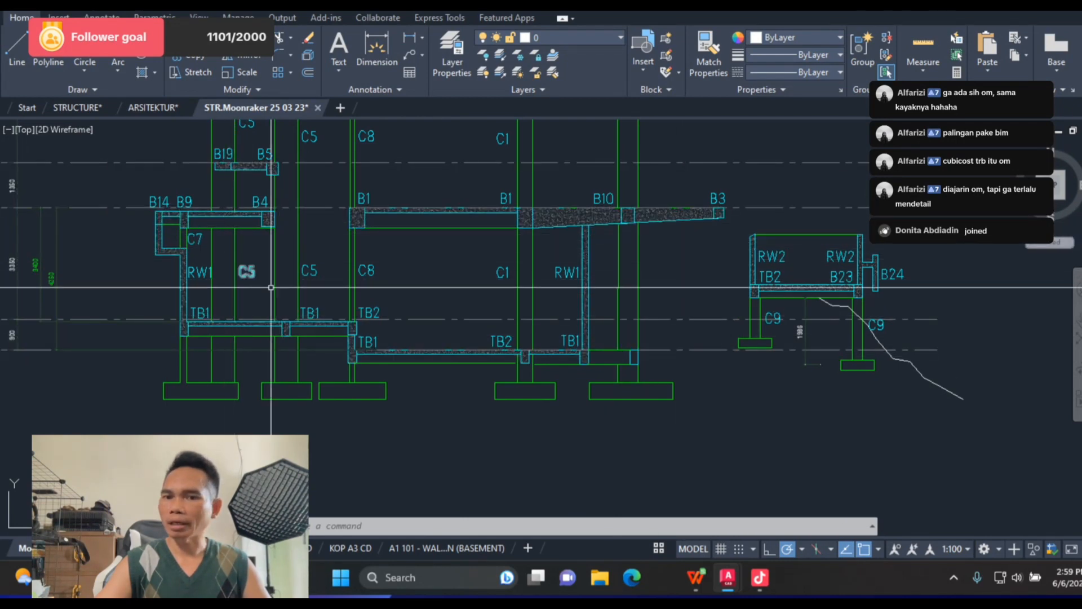
scroll(229, 259, "down", 6)
scroll(671, 347, "up", 2)
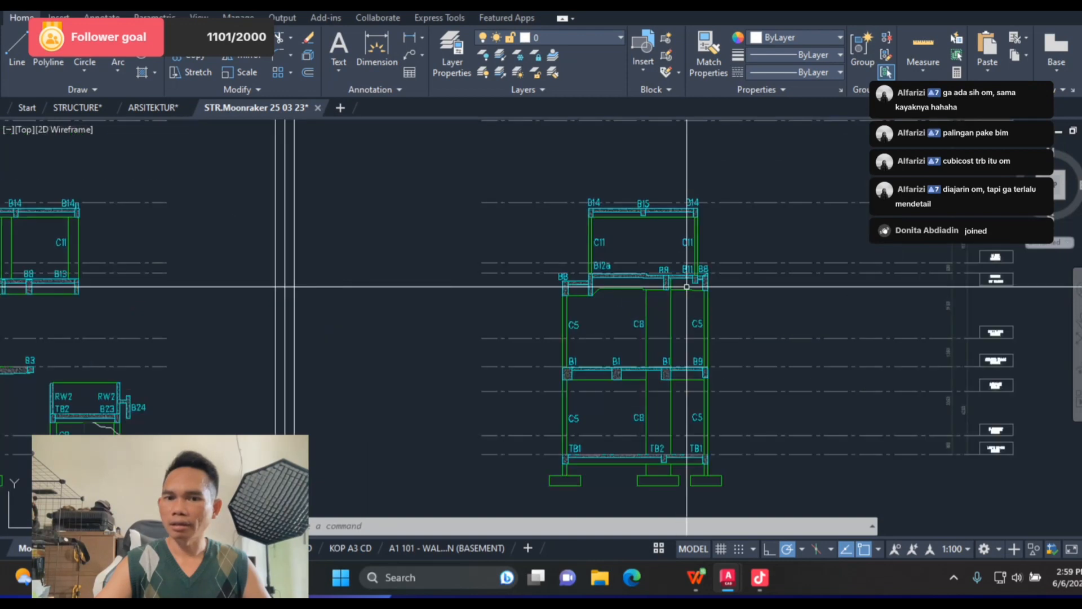
Step: View the complete sheet set again and inspect the schedule and footing detail sheets beside the roof beam plan
scroll(688, 285, "down", 8)
scroll(667, 331, "down", 3)
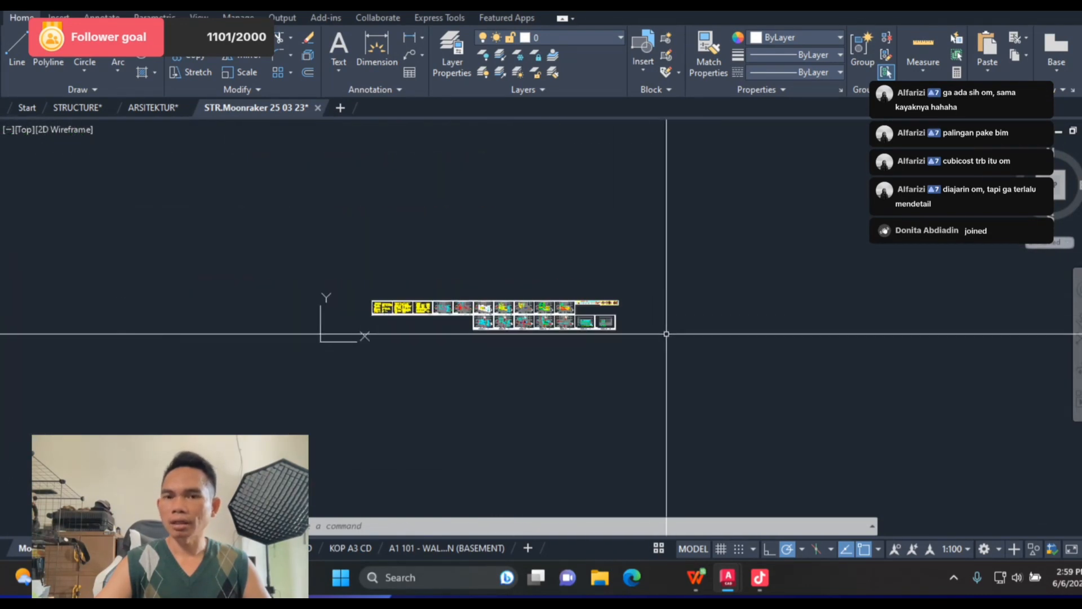
scroll(480, 296, "up", 10)
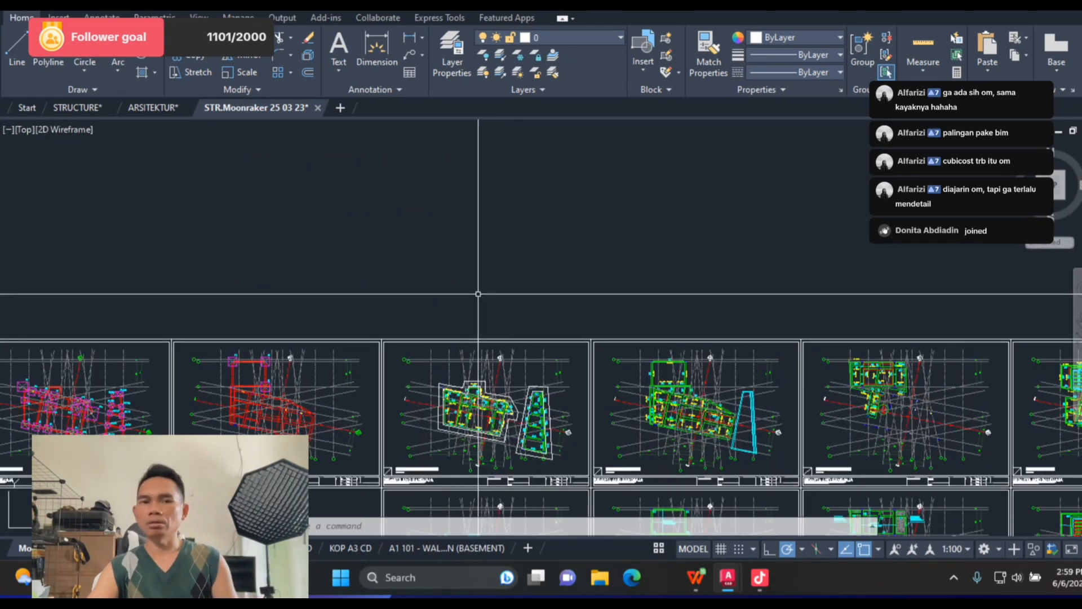
scroll(478, 291, "down", 4)
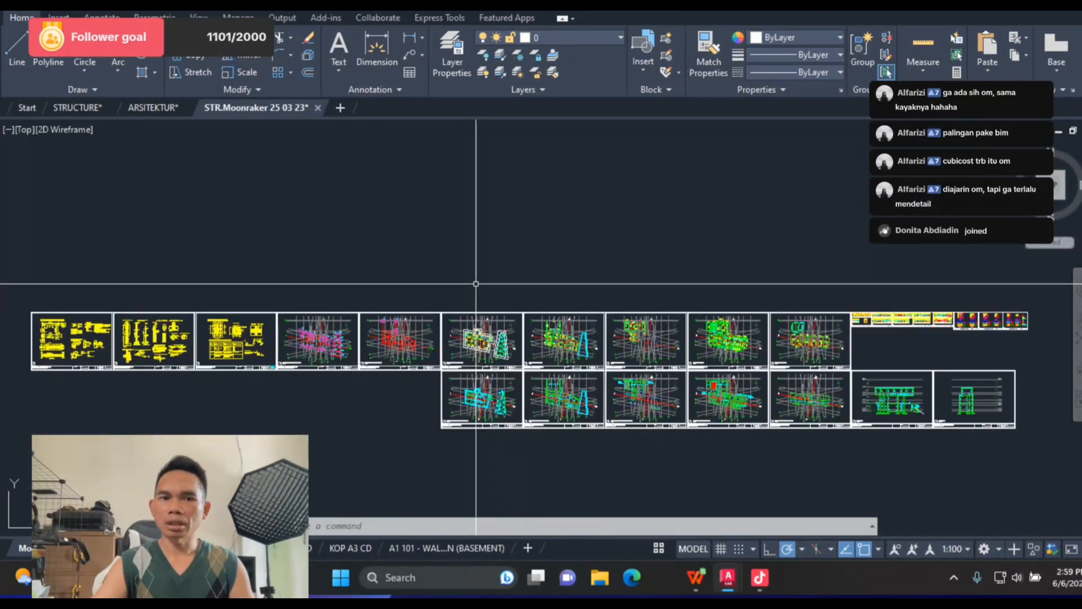
scroll(328, 265, "down", 3)
scroll(539, 295, "down", 2)
scroll(565, 294, "up", 8)
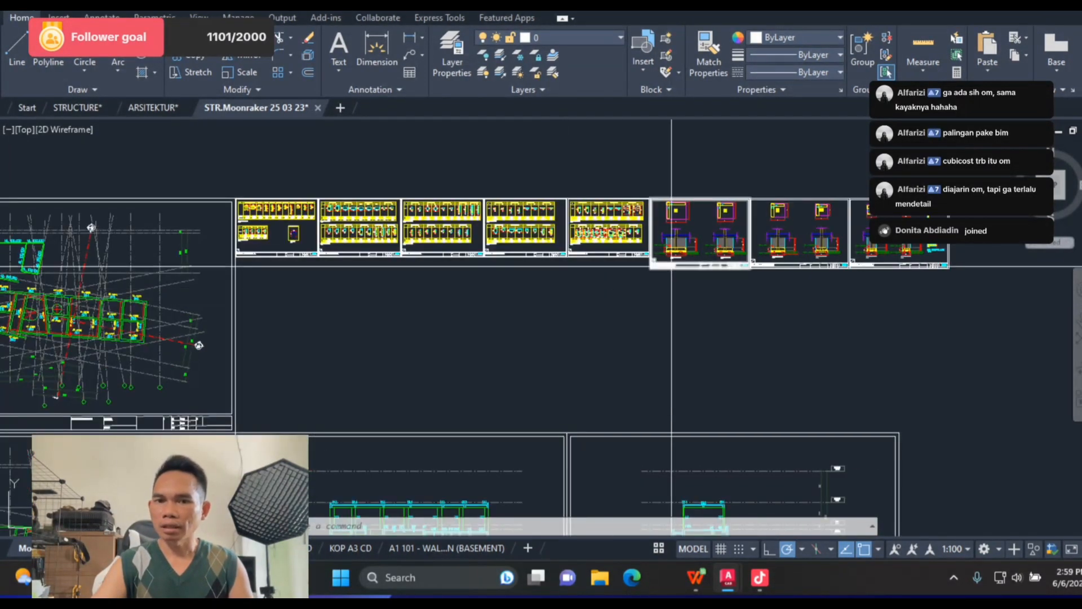
scroll(616, 304, "up", 6)
scroll(672, 343, "down", 3)
scroll(673, 342, "down", 3)
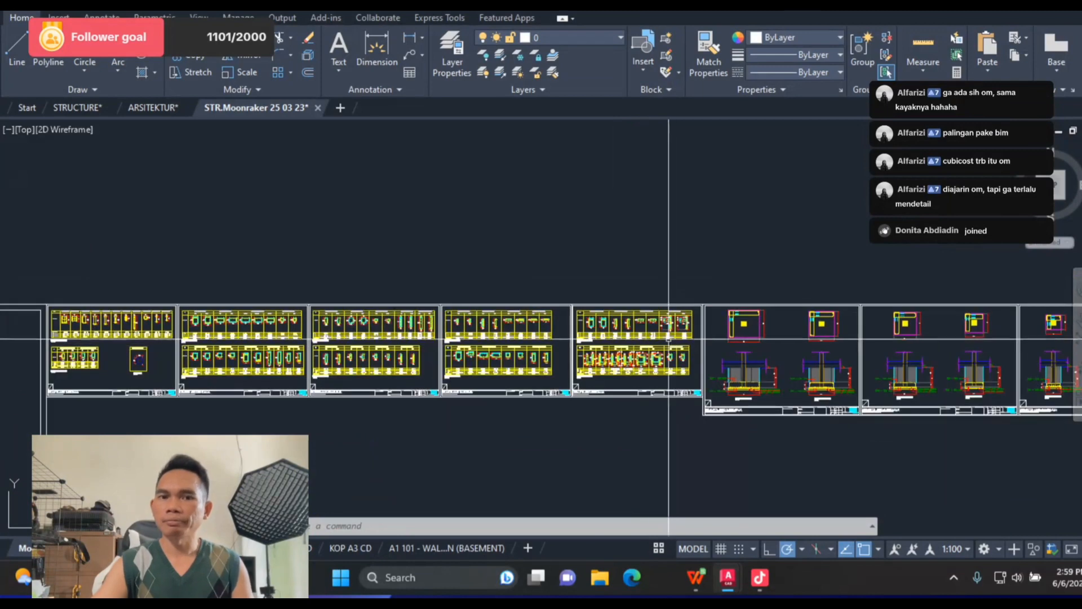
Step: Switch to the STRUCTURE drawing and review the footing detail table's types, dimensions, plans and sections from P4 to P7
left_click(92, 108)
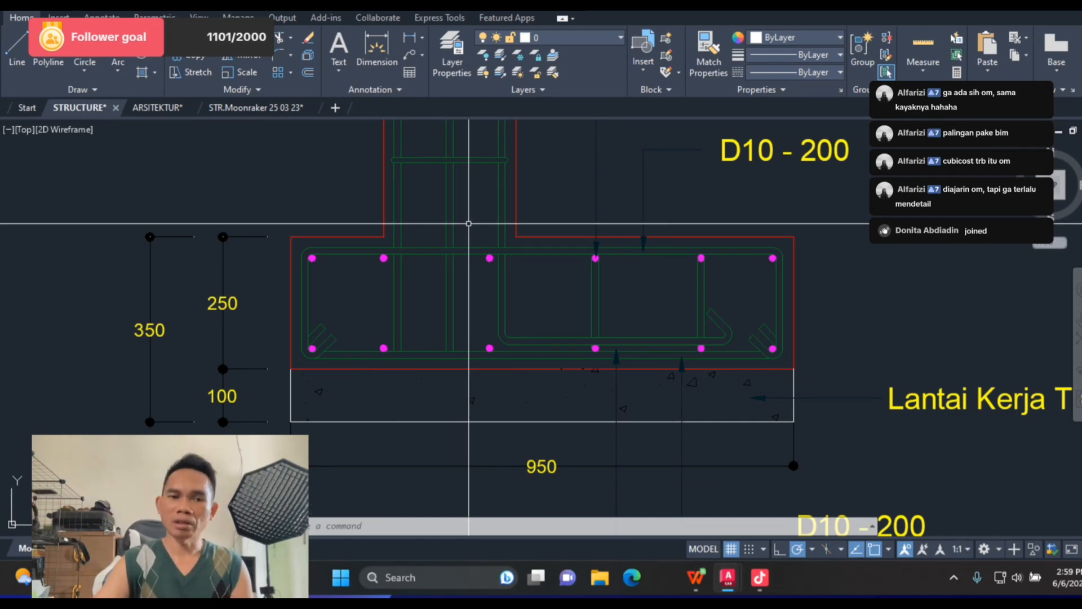
scroll(469, 223, "down", 7)
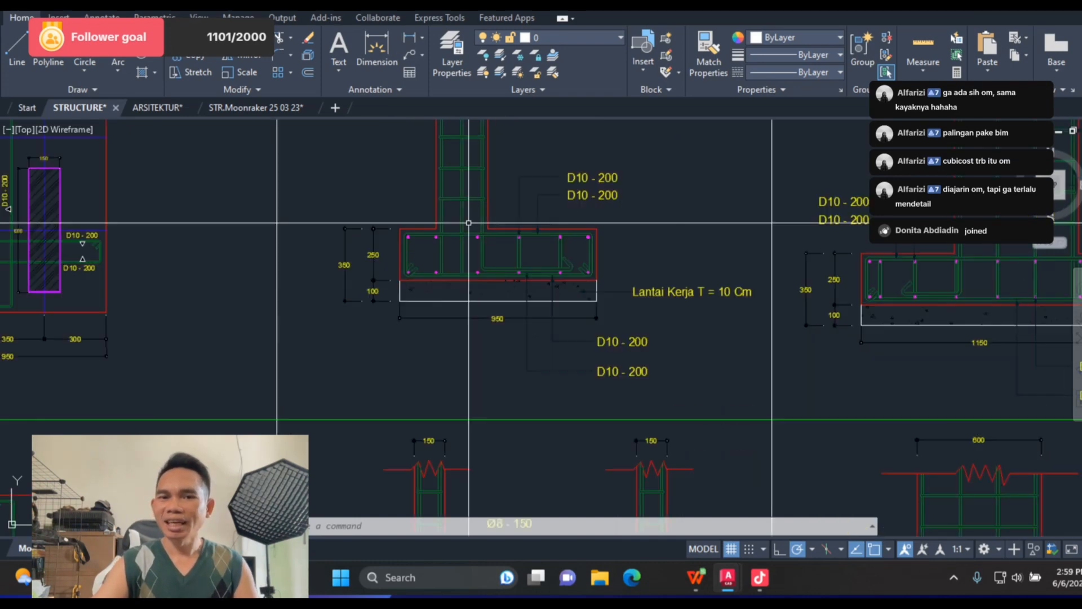
scroll(658, 270, "down", 3)
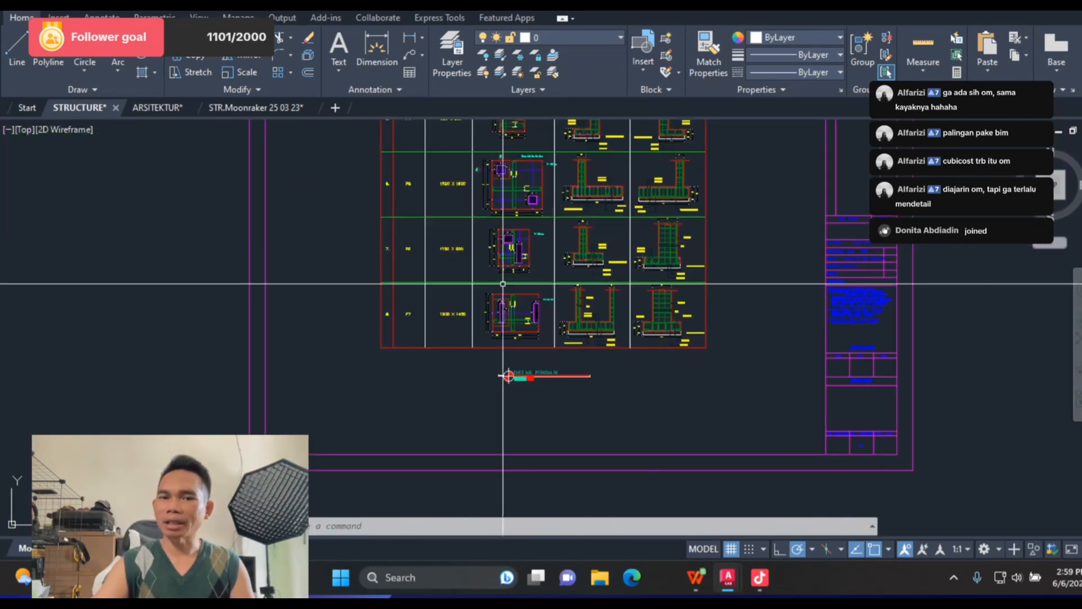
scroll(488, 292, "up", 10)
scroll(487, 292, "down", 6)
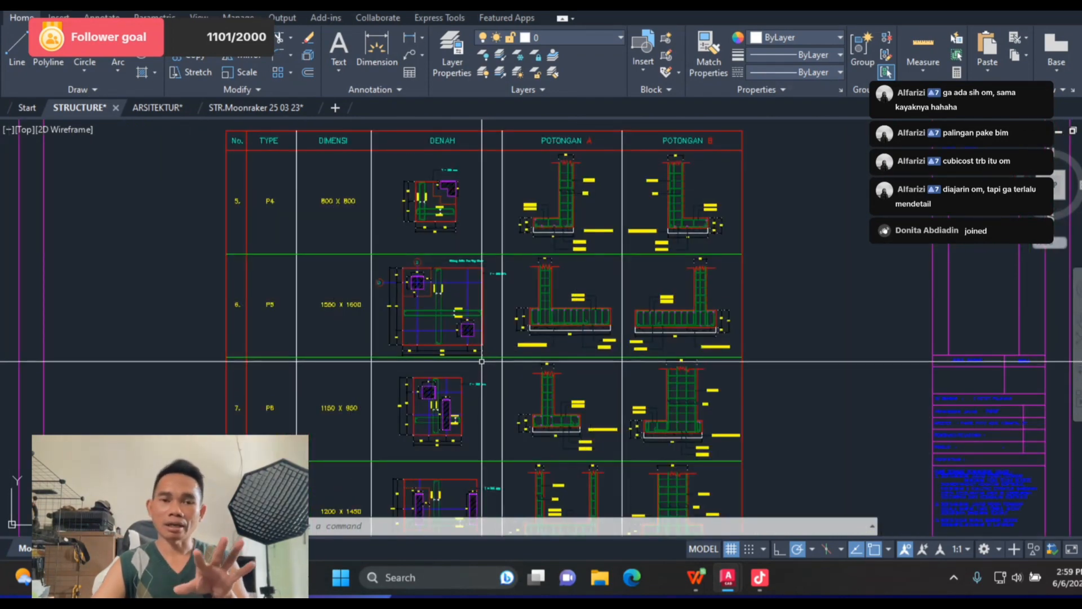
left_click(481, 354)
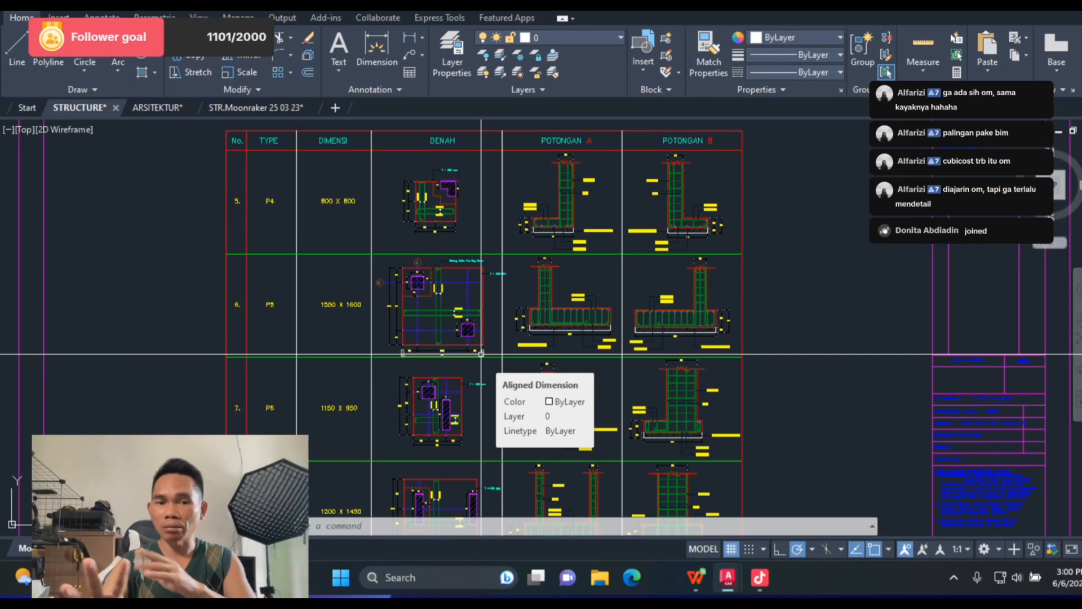
key("Escape")
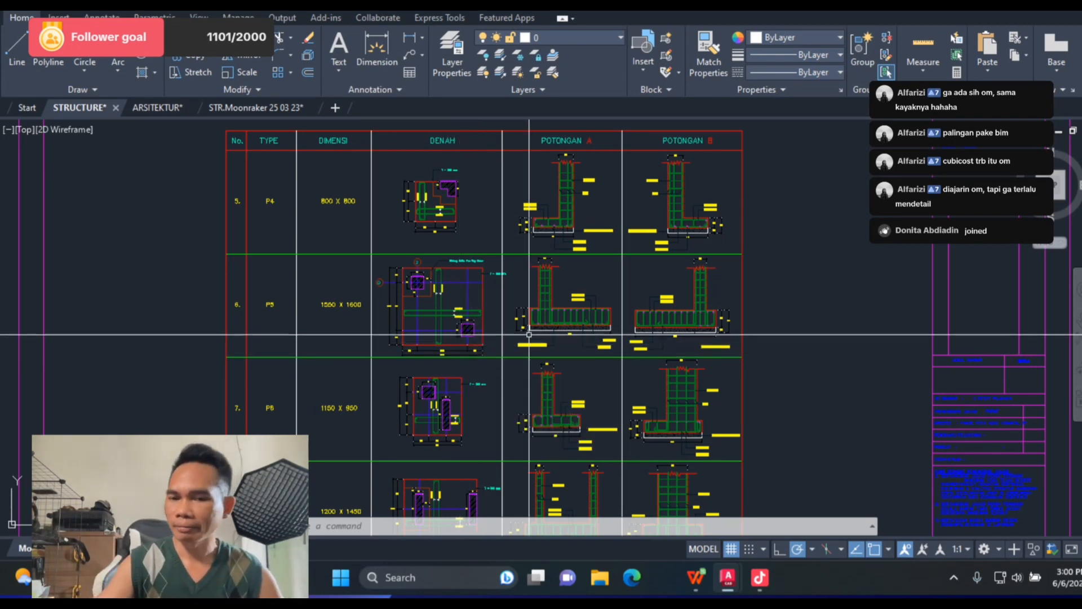
Step: Switch to the WPS workbook and delete blank row 19 from the P1 block of the pile cap rebar table
key("alt+Tab")
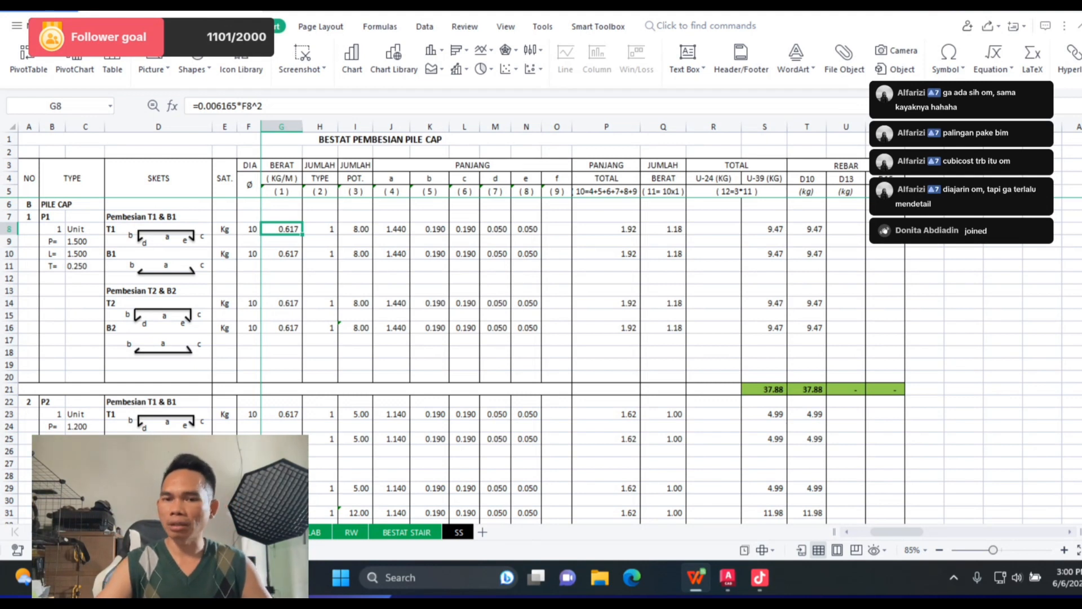
left_click(663, 364)
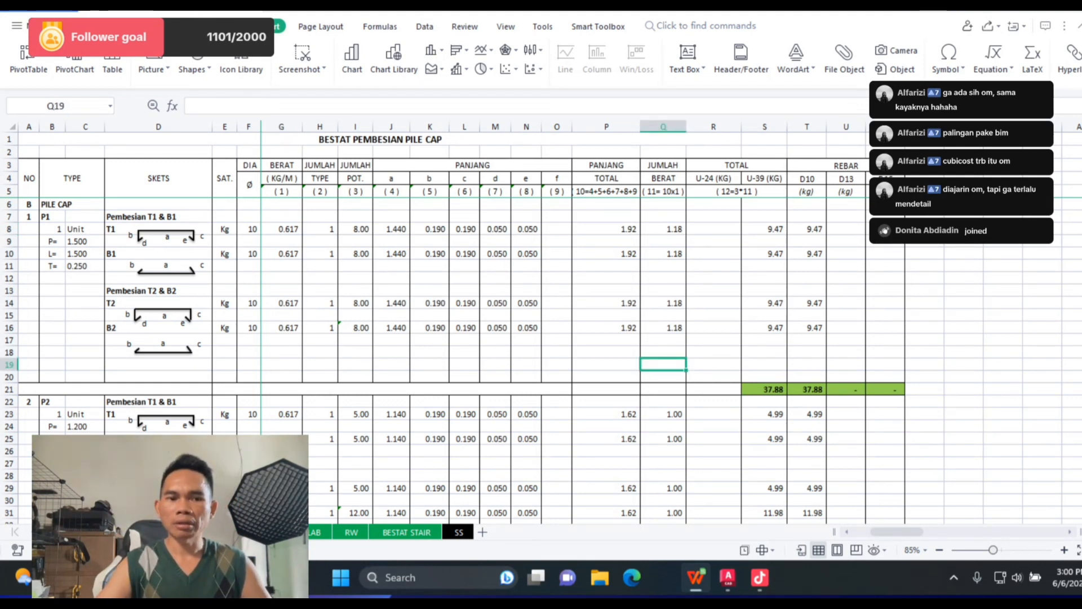
left_click(9, 365)
right_click(9, 364)
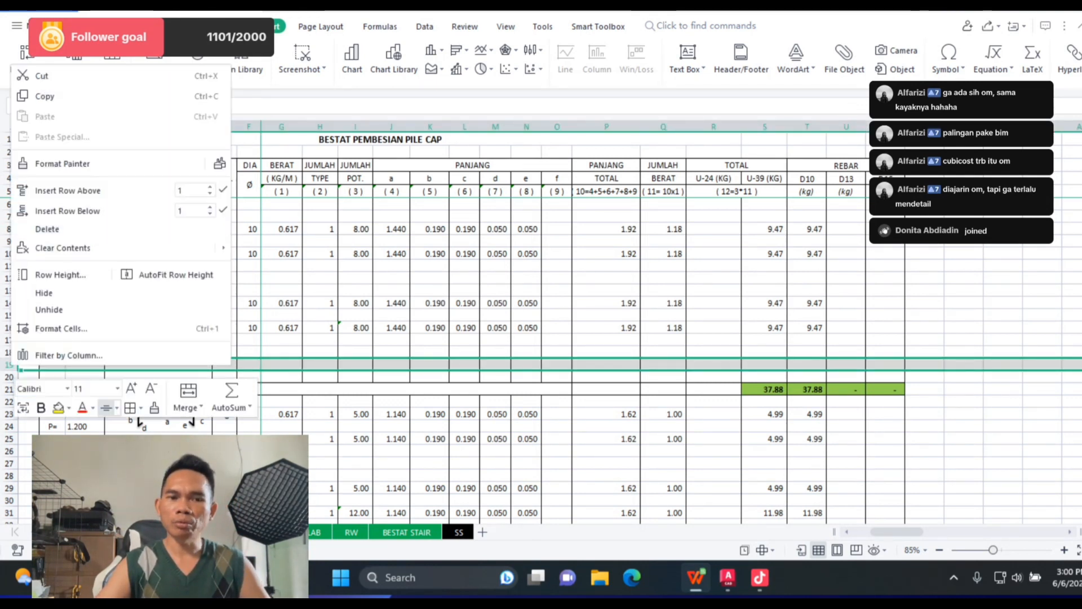
left_click(47, 229)
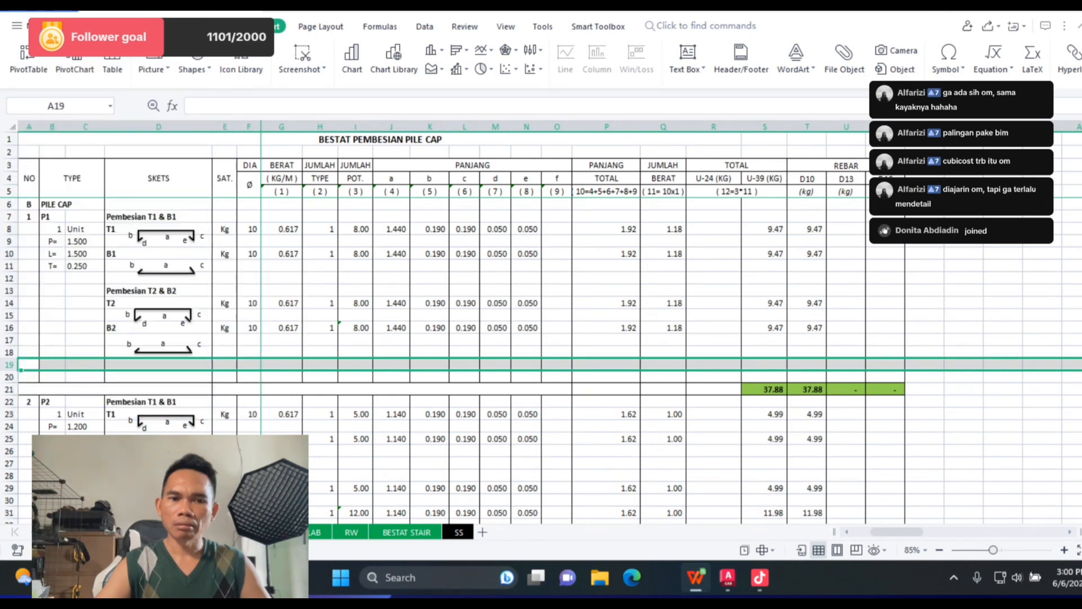
left_click(963, 303)
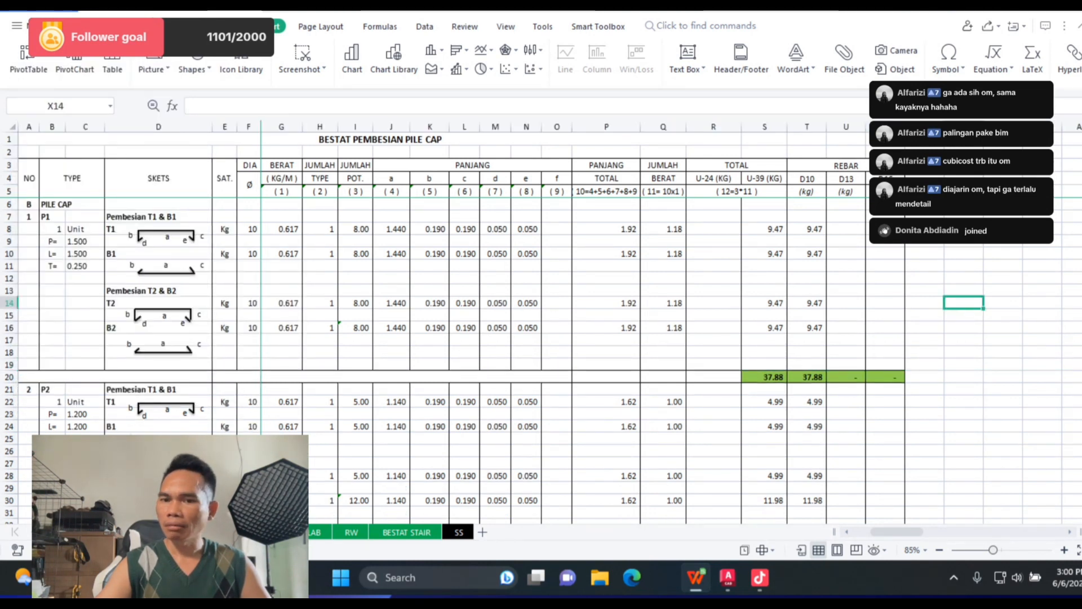
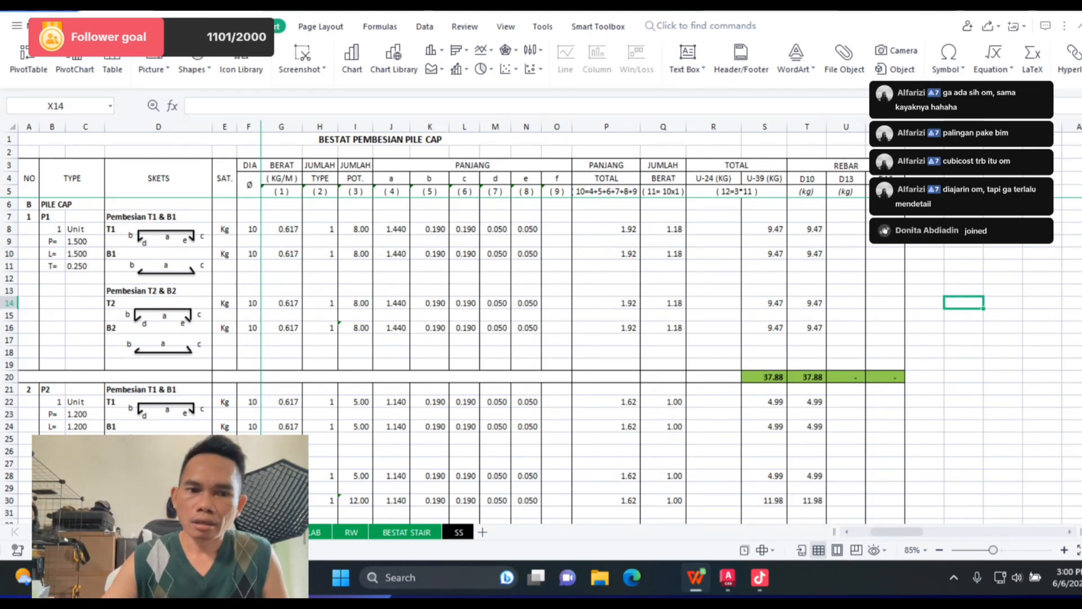
Step: Delete the GROUNDFLOOR block, rows 22 to 25, below the foundation totals in the EARTH WORK table
scroll(462, 338, "down", 2)
scroll(462, 338, "down", 4)
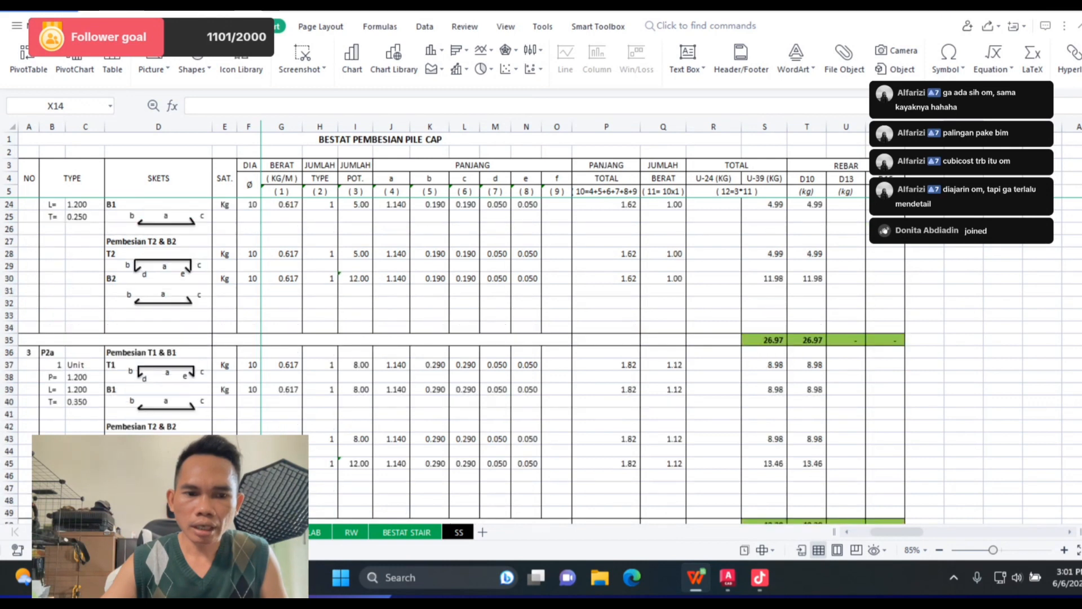
key("ctrl+Page_Up")
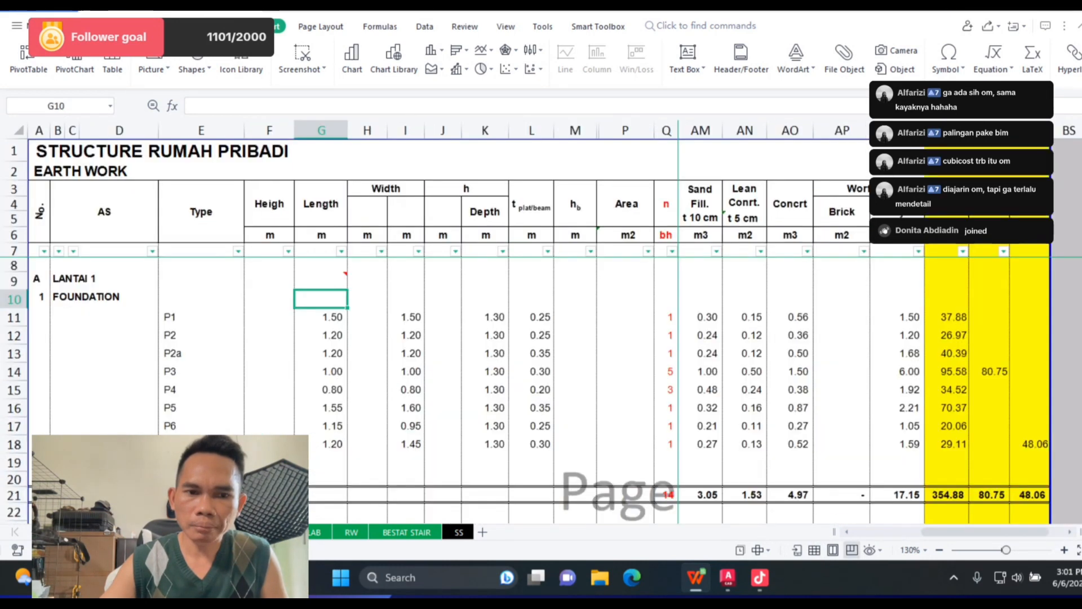
scroll(535, 389, "down", 2)
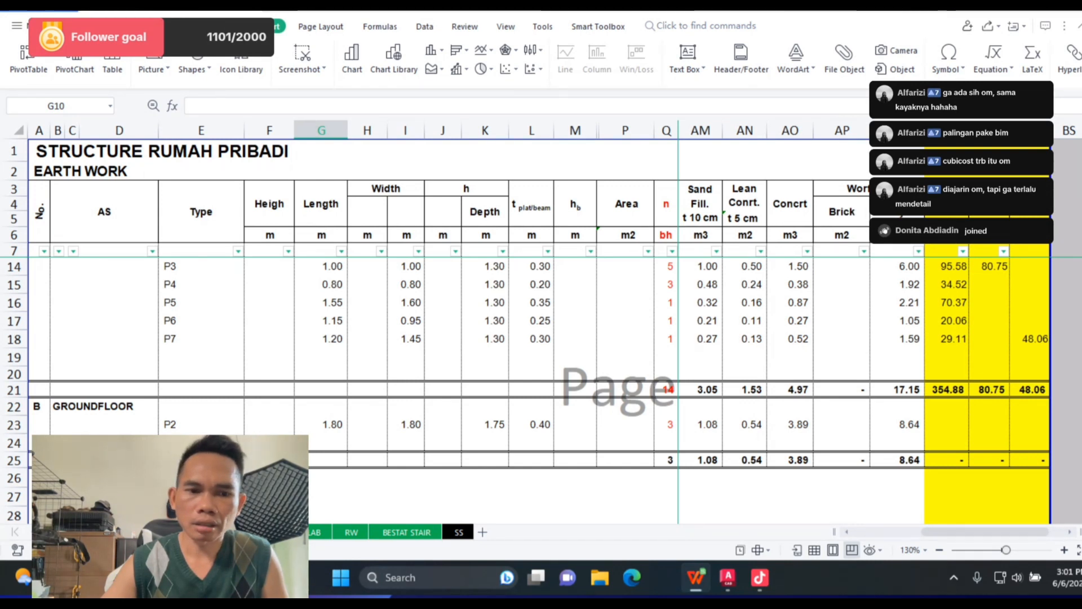
left_click(201, 424)
left_click(14, 406)
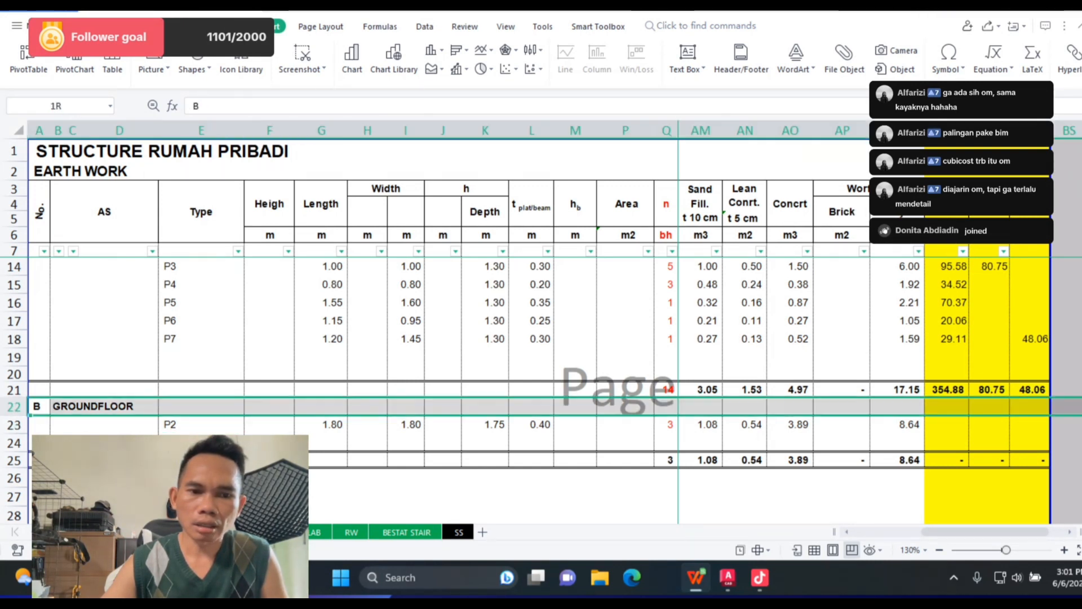
left_click_drag(14, 406, 14, 460)
right_click(14, 460)
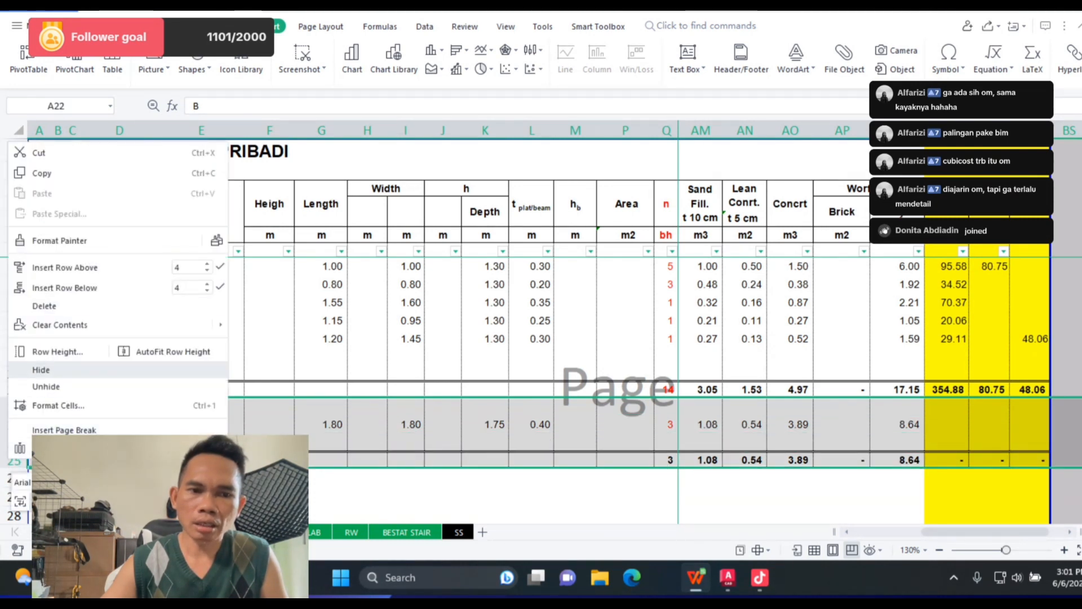
left_click(44, 305)
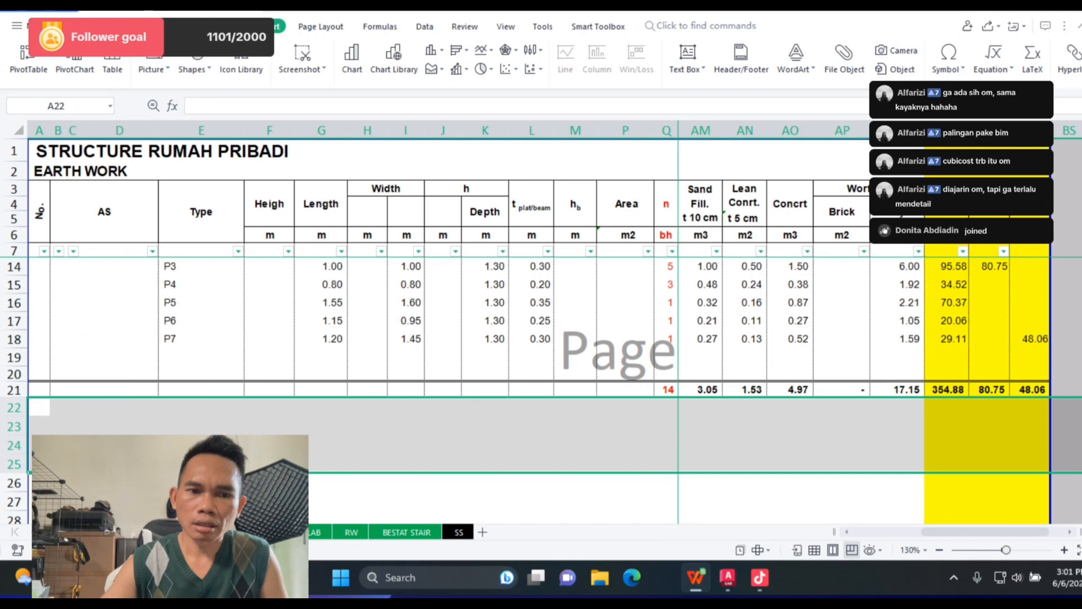
left_click(201, 425)
scroll(528, 366, "up", 2)
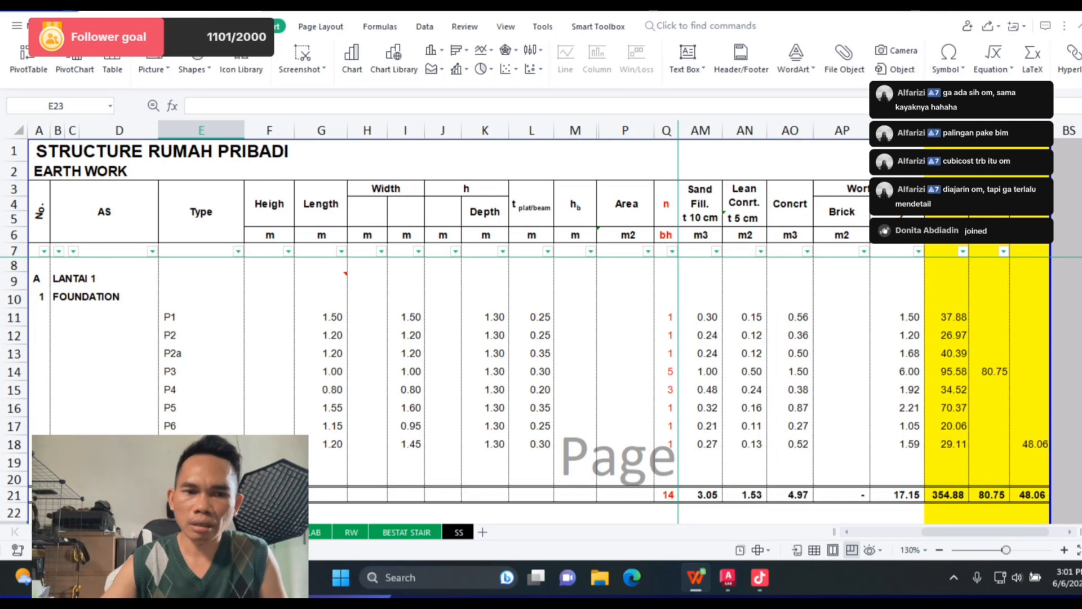
Step: Review the pile cap rebar table down to P7 and the BASEMENT tie beam rows of the CONCRETE STRUCTURE table
key("ctrl+Page_Down")
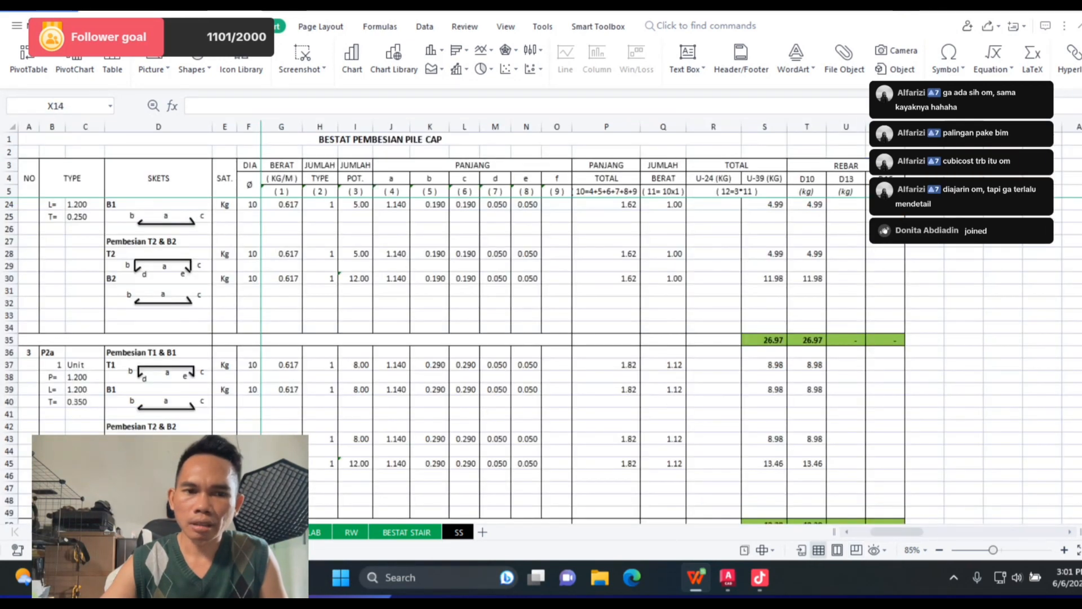
scroll(451, 361, "down", 19)
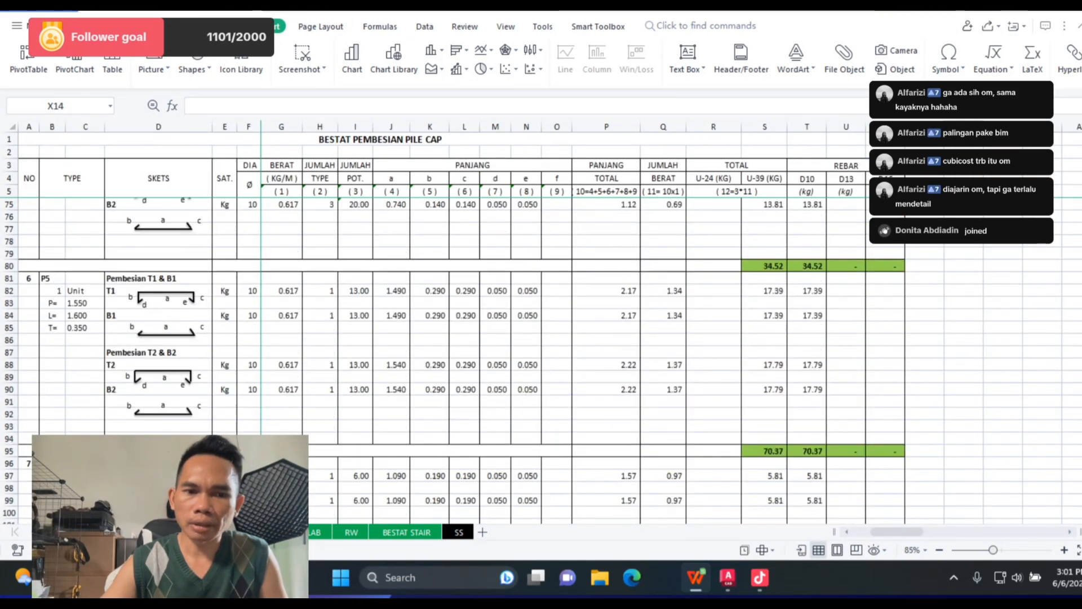
scroll(451, 361, "down", 8)
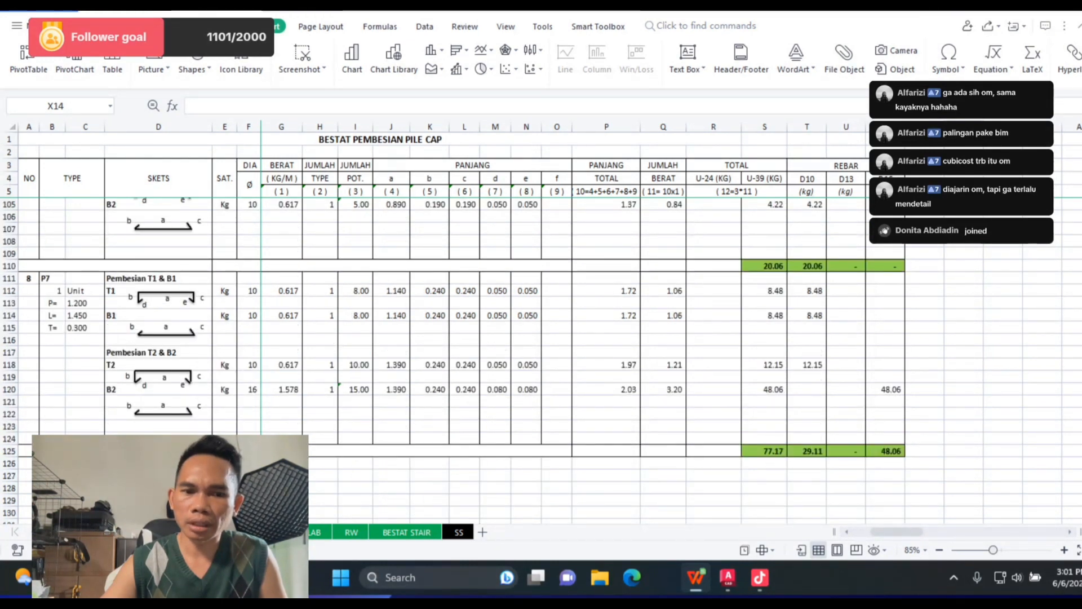
key("ctrl+Page_Down")
scroll(451, 360, "up", 7)
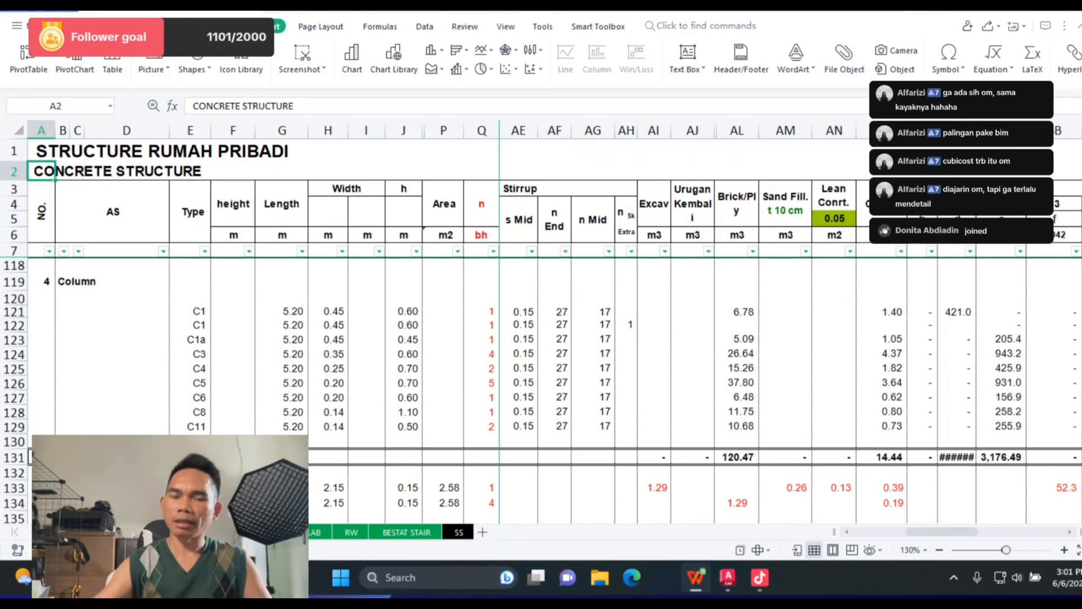
scroll(541, 389, "up", 20)
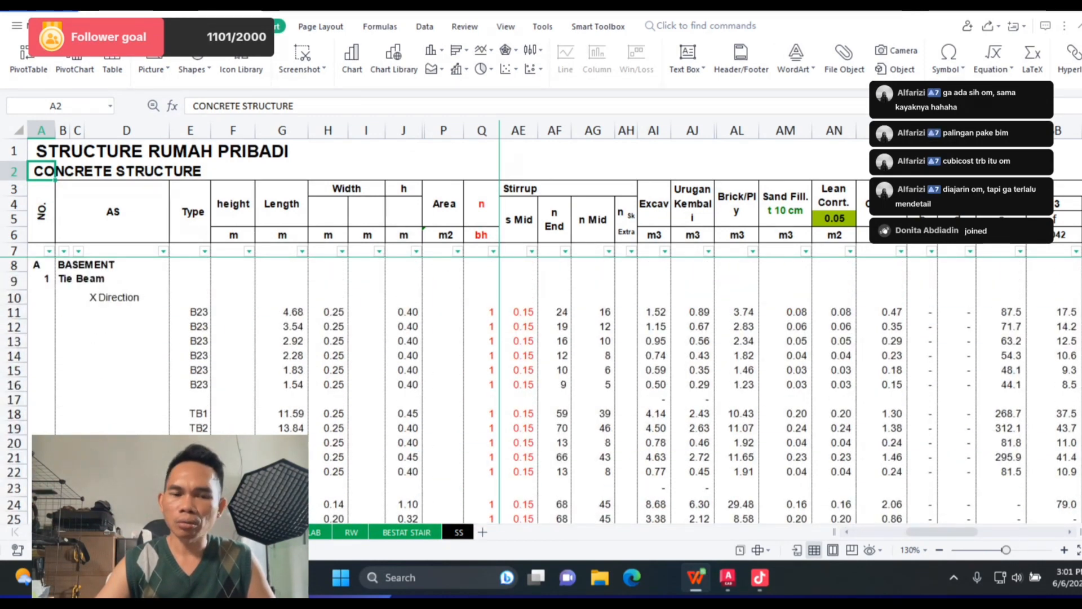
left_click(77, 265)
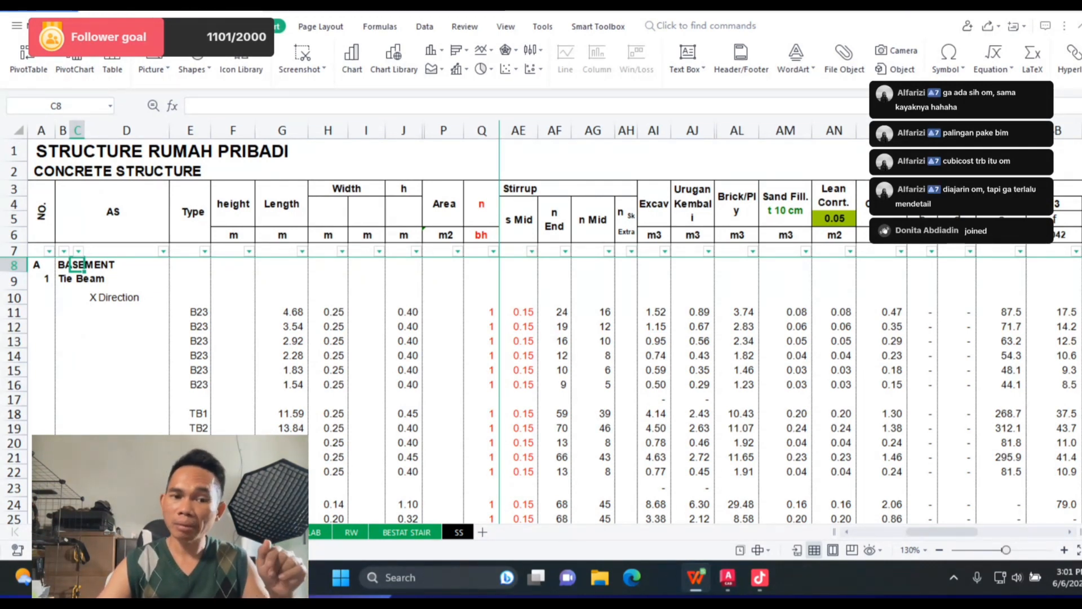
key("ctrl+Page_Up")
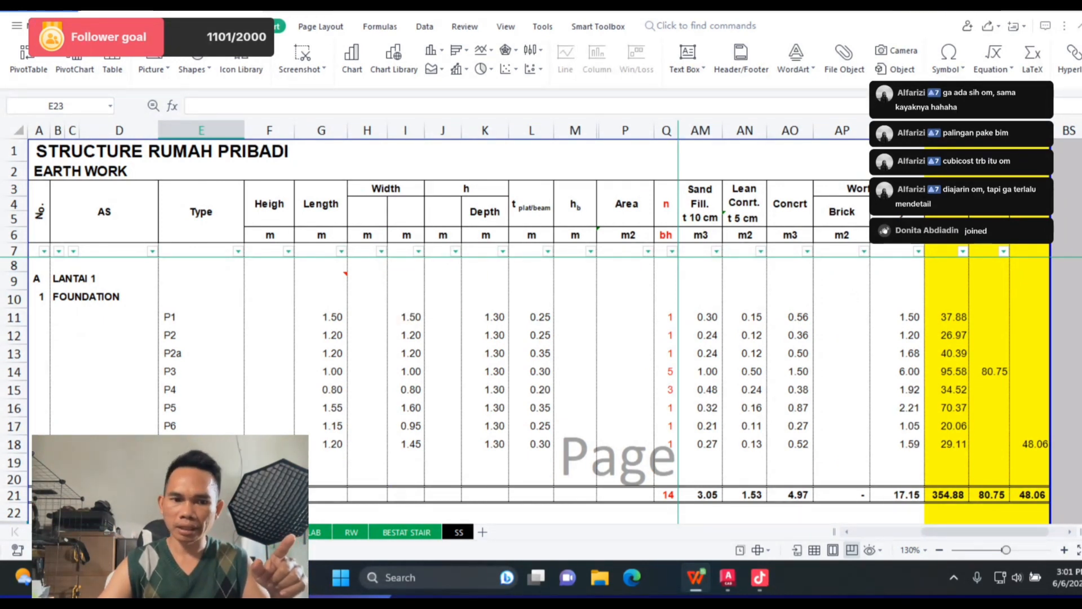
key("ctrl+Page_Down")
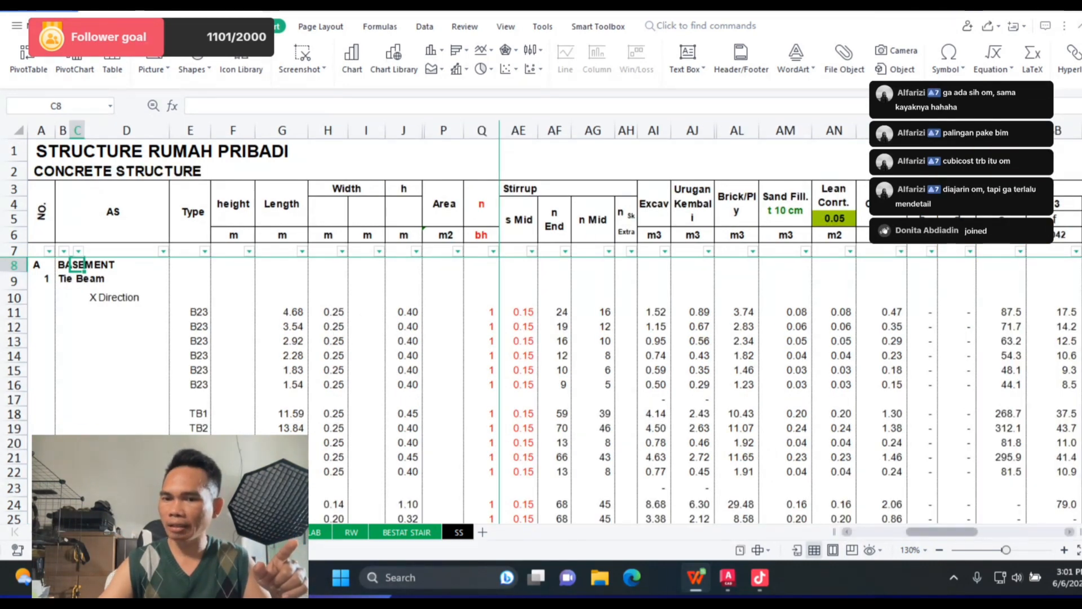
Step: Examine the tie beams' rebar weight columns by diameter and compare their layout with the pile cap rebar table
scroll(789, 349, "right", 10)
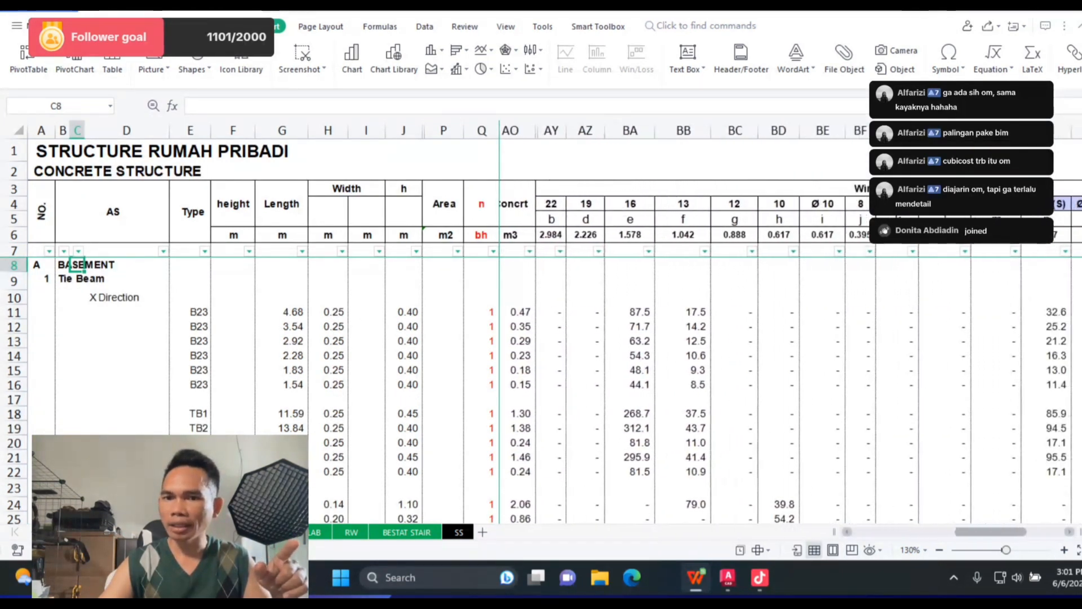
scroll(789, 350, "right", 5)
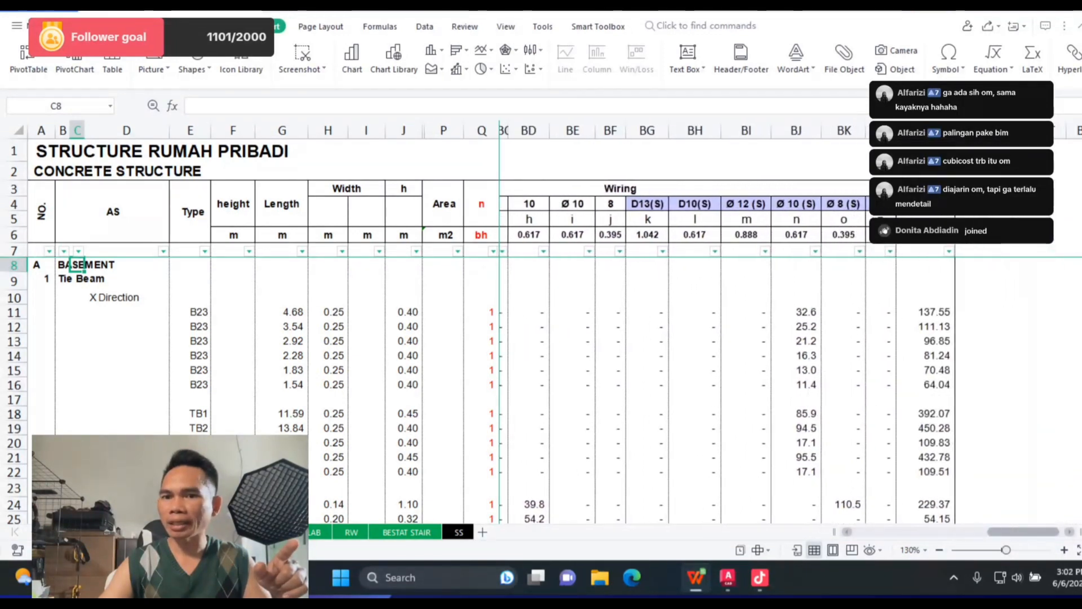
scroll(789, 349, "left", 5)
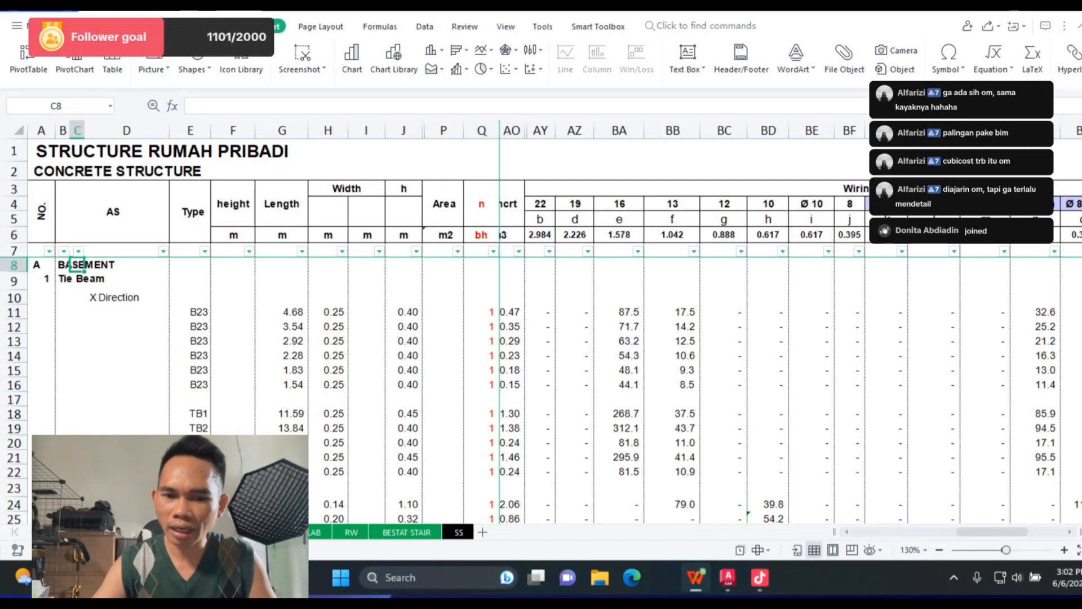
key("ctrl+Page_Down")
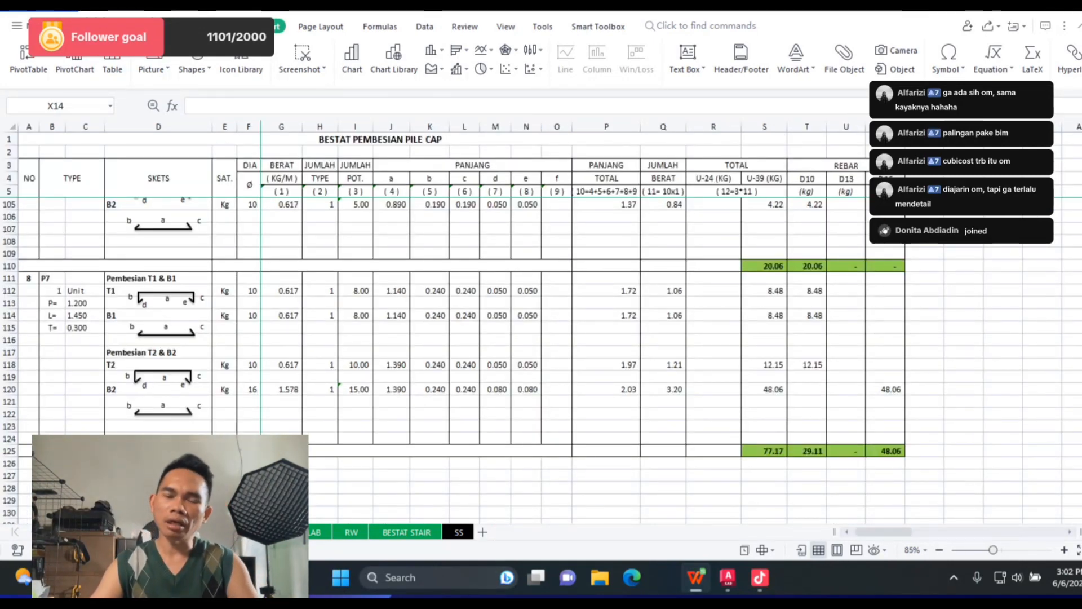
scroll(603, 361, "up", 20)
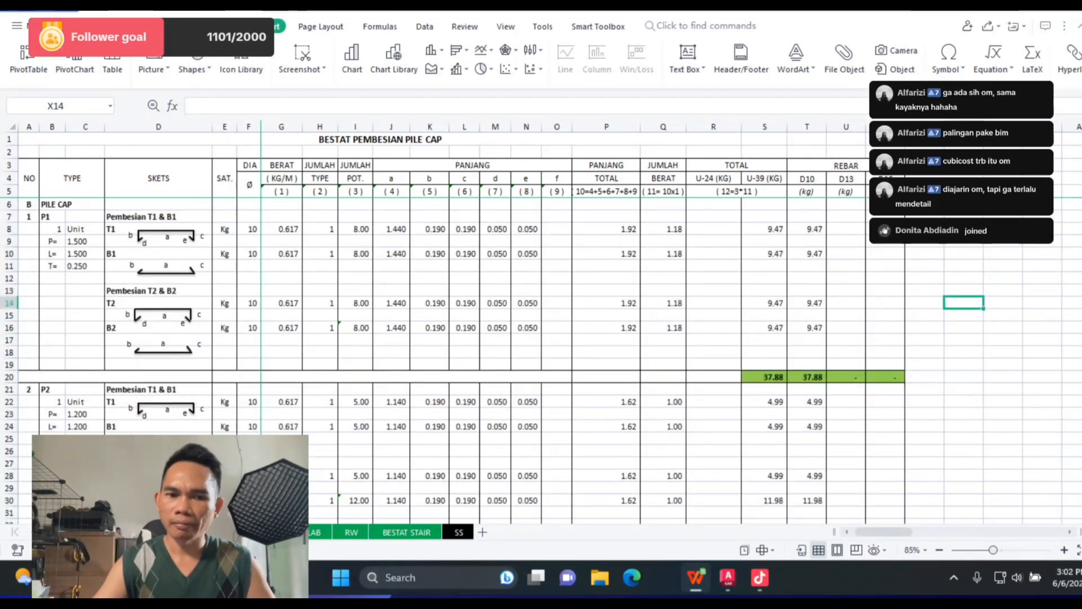
Step: Review the CONCRETE STRUCTURE table's Wiring columns and check the main and middle bar diameters of the first B23 tie beam
key("ctrl+Page_Up")
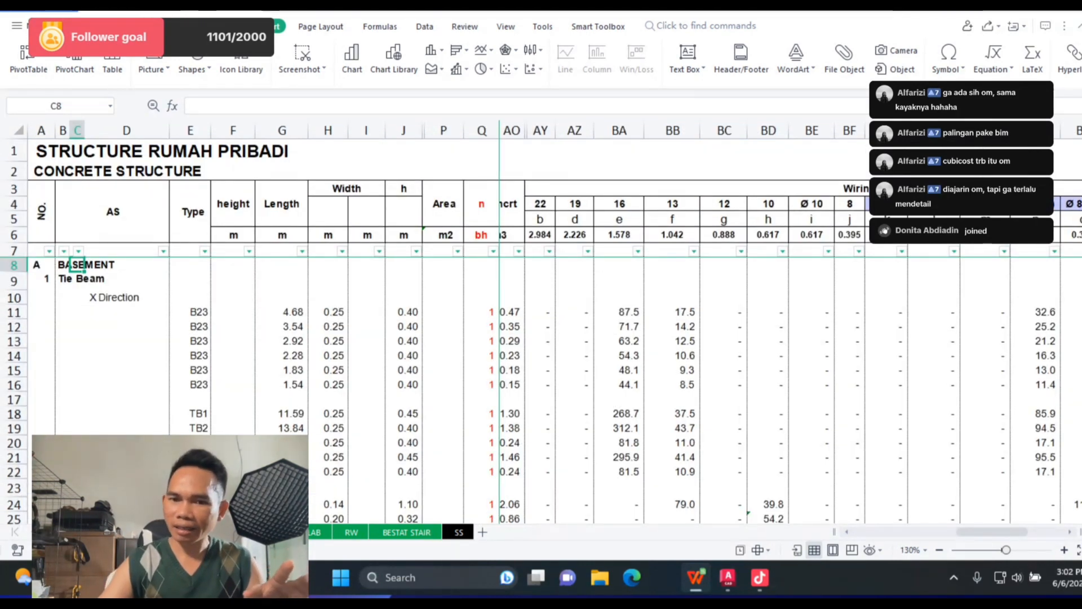
scroll(789, 361, "right", 5)
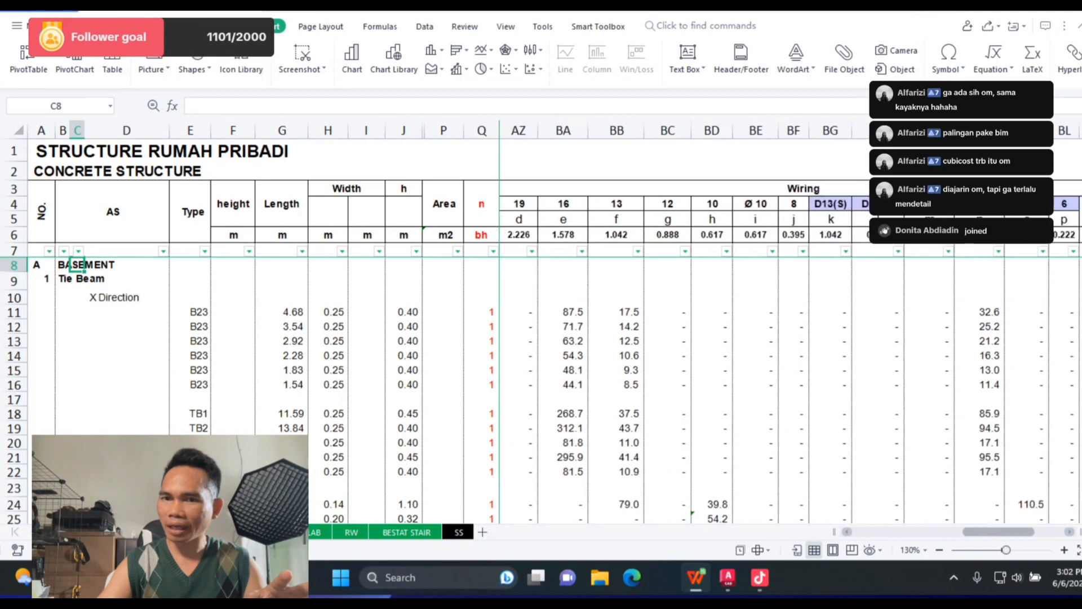
scroll(789, 361, "left", 5)
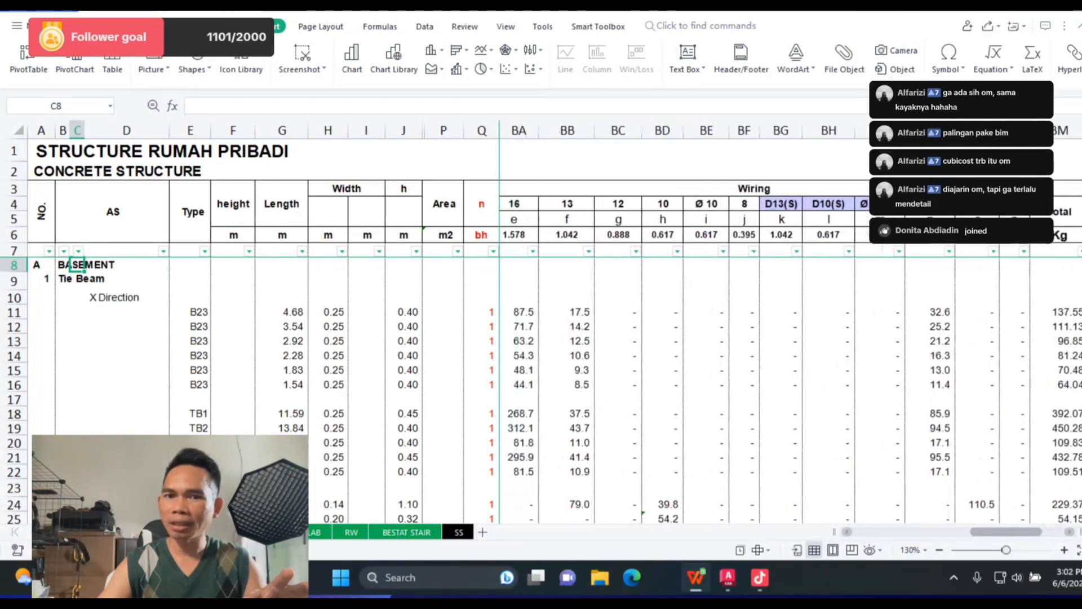
scroll(789, 360, "left", 10)
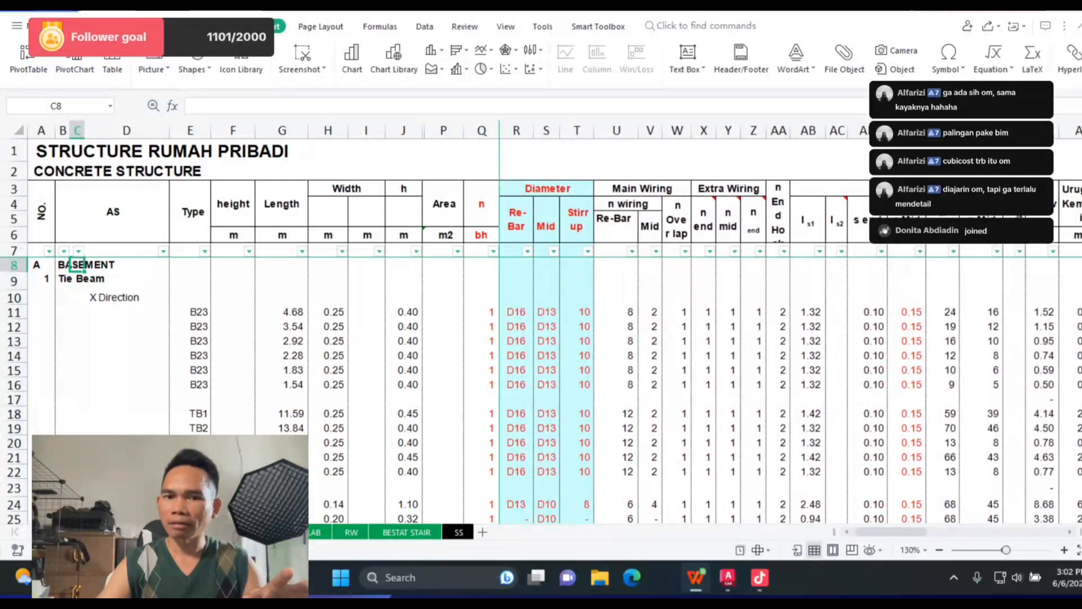
left_click(516, 312)
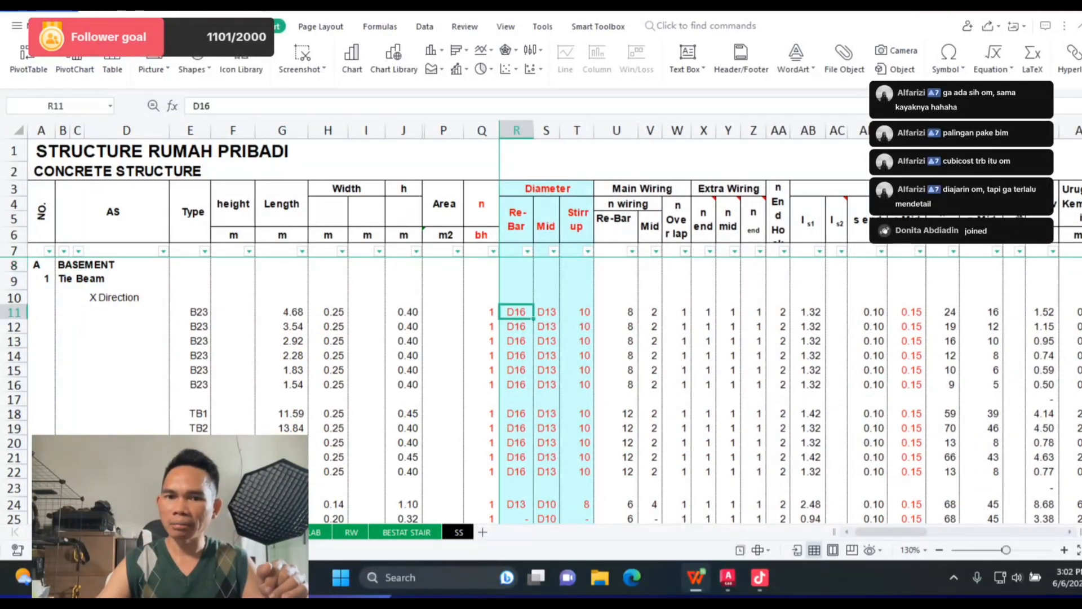
left_click(546, 312)
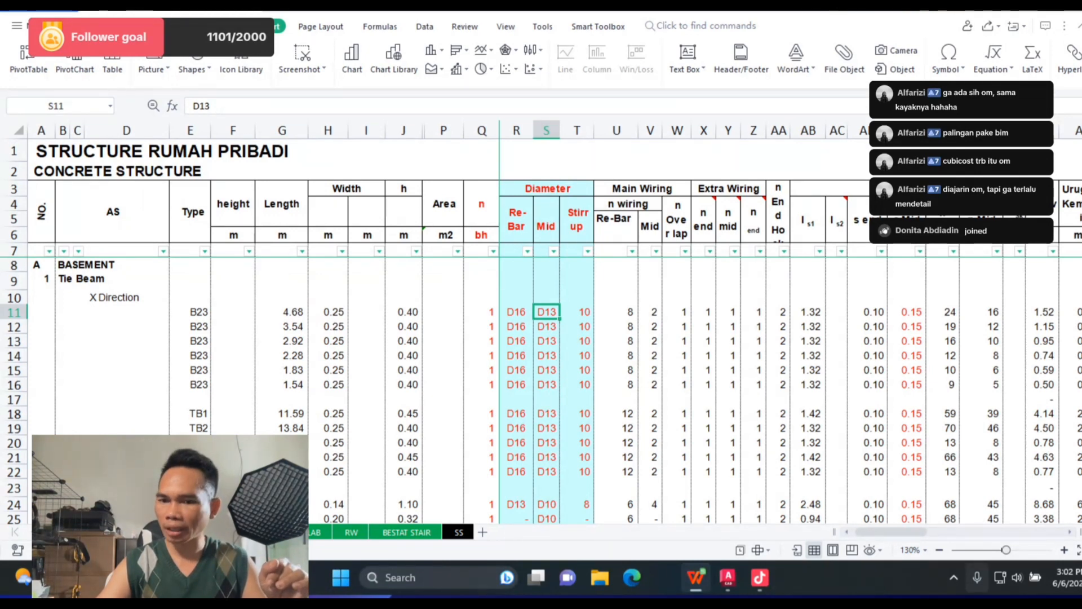
Step: Switch to AutoCAD's STR.Moonraker 25 03 23 drawing and review the column and beam reinforcement schedules
key("alt+Tab")
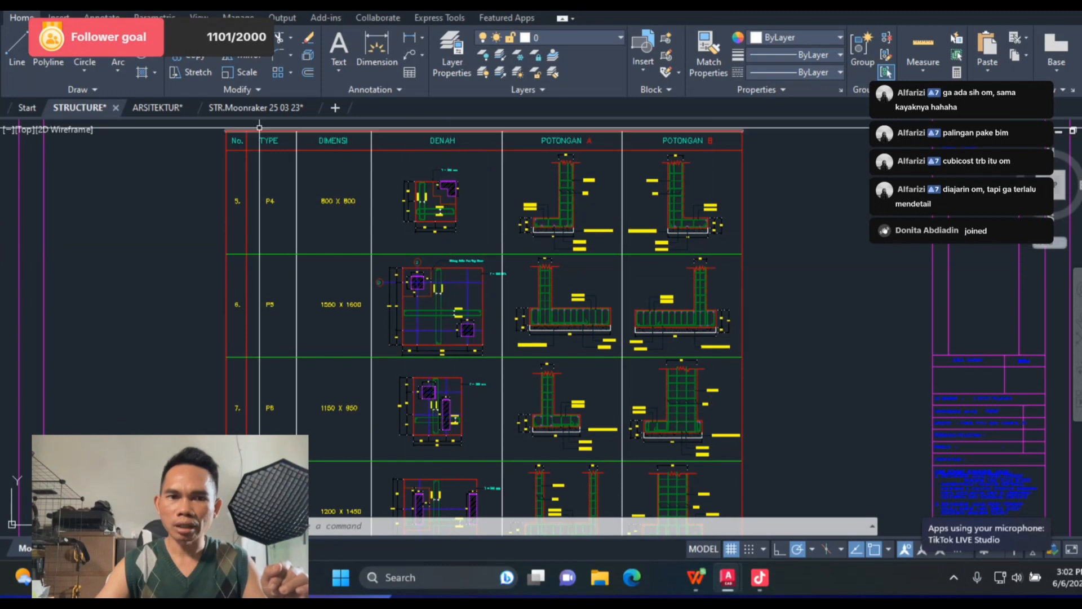
left_click(256, 108)
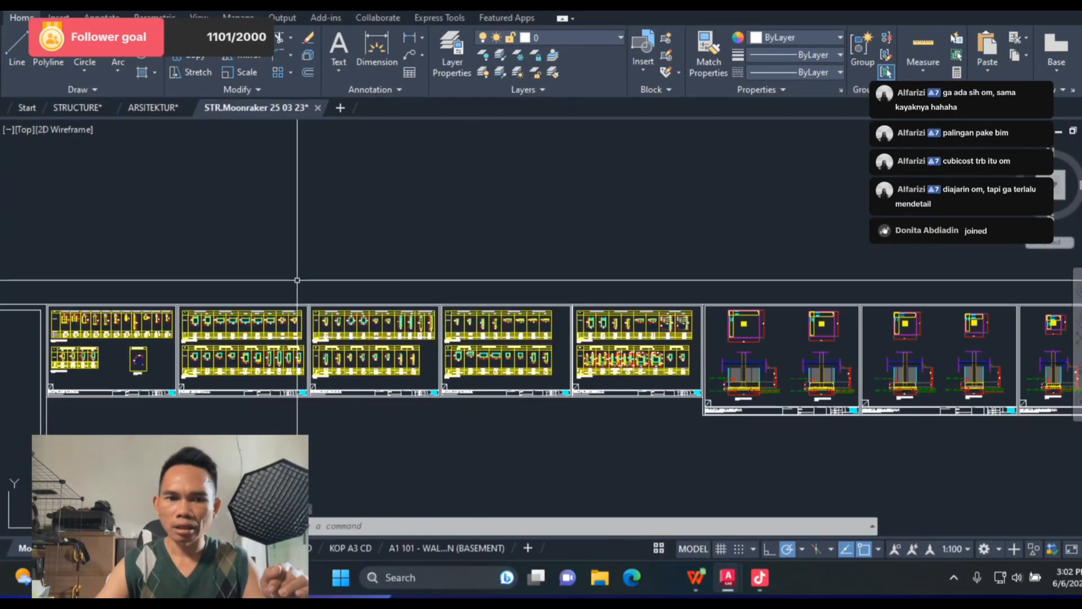
scroll(604, 321, "up", 10)
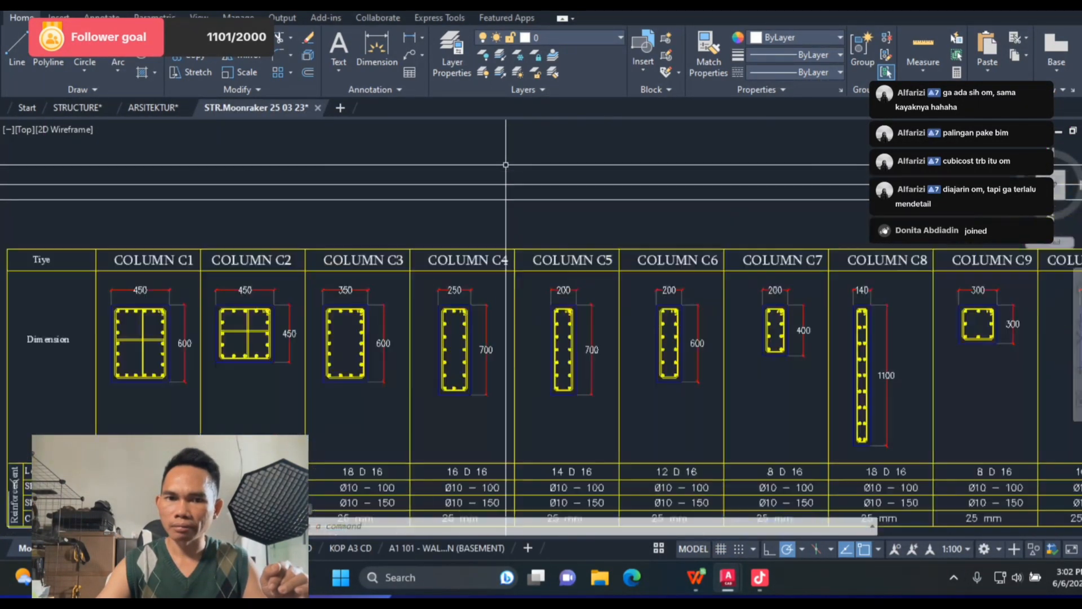
scroll(602, 212, "down", 8)
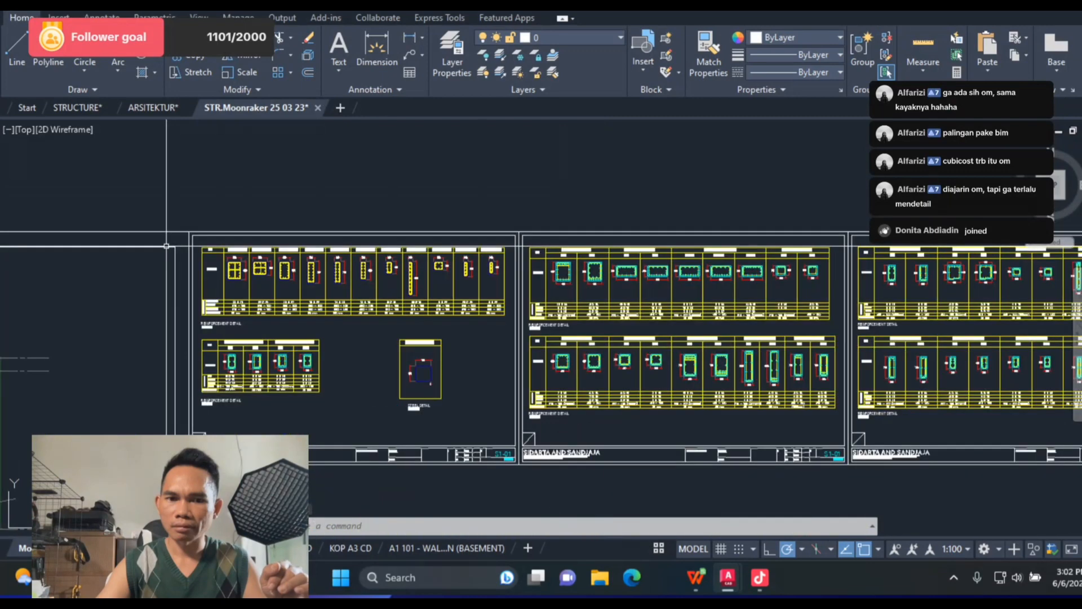
scroll(331, 237, "up", 8)
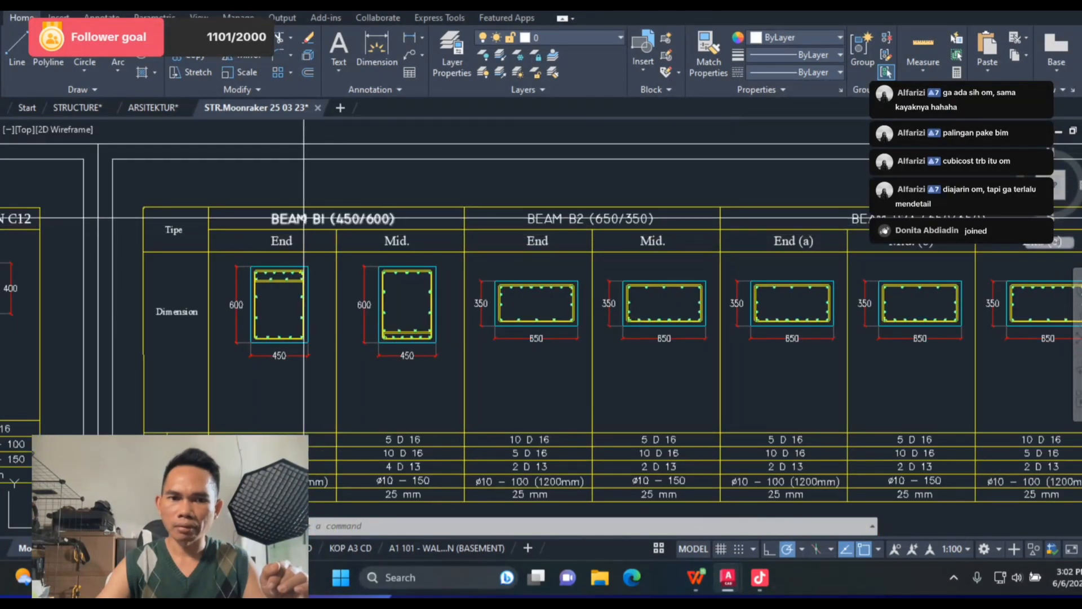
scroll(331, 237, "down", 4)
scroll(323, 390, "up", 5)
scroll(323, 390, "down", 6)
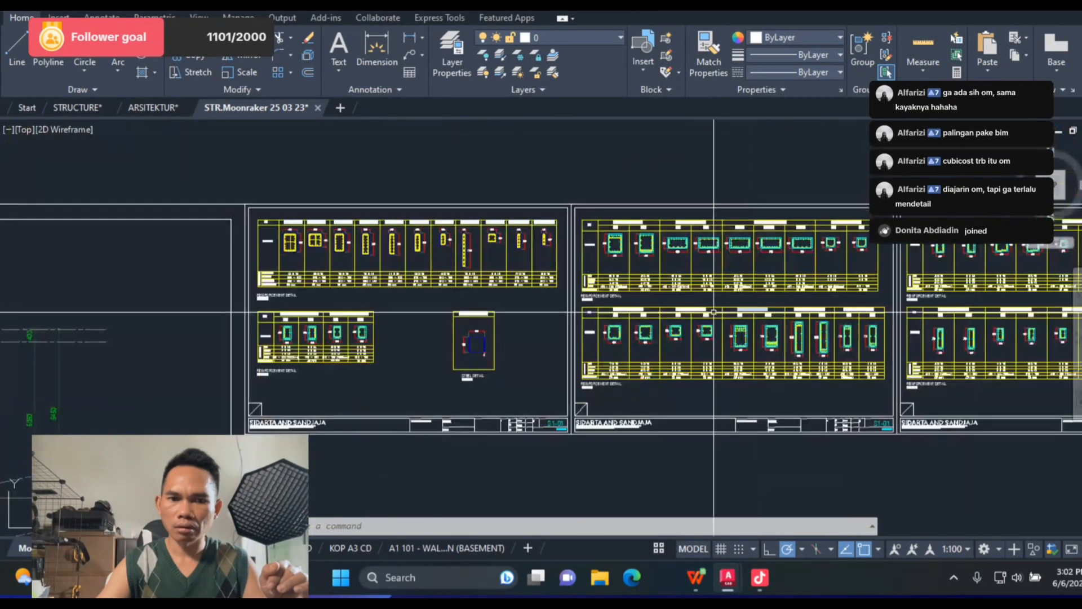
Step: Examine the tie beam TB1 and TB2 reinforcement details, checking end and mid sections, top, bottom and middle bars, and stirrups
scroll(281, 318, "up", 8)
scroll(281, 318, "down", 6)
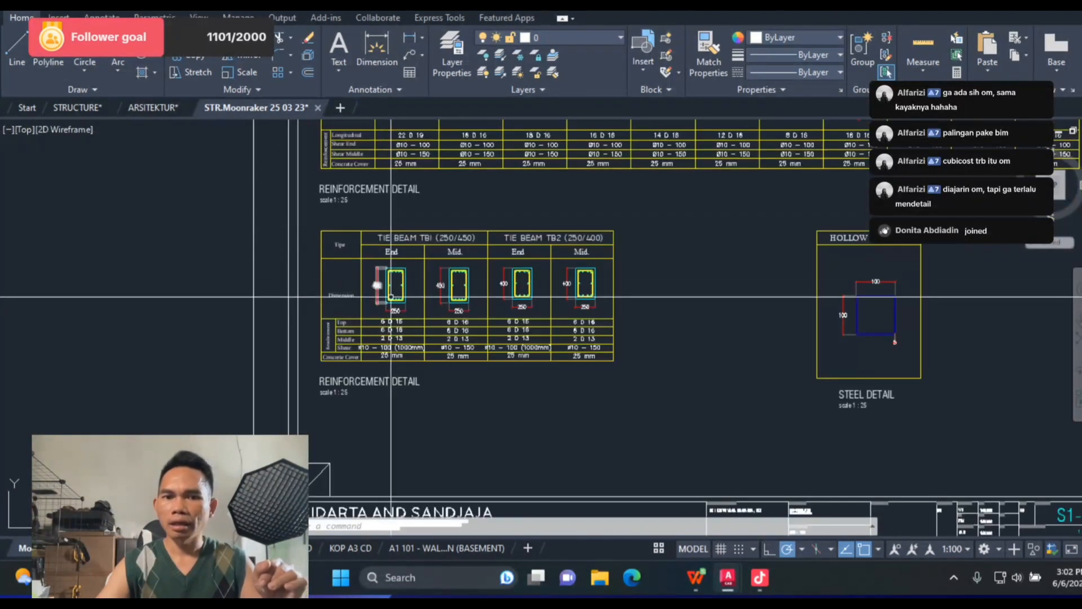
scroll(338, 338, "up", 5)
scroll(380, 350, "down", 2)
scroll(383, 338, "up", 5)
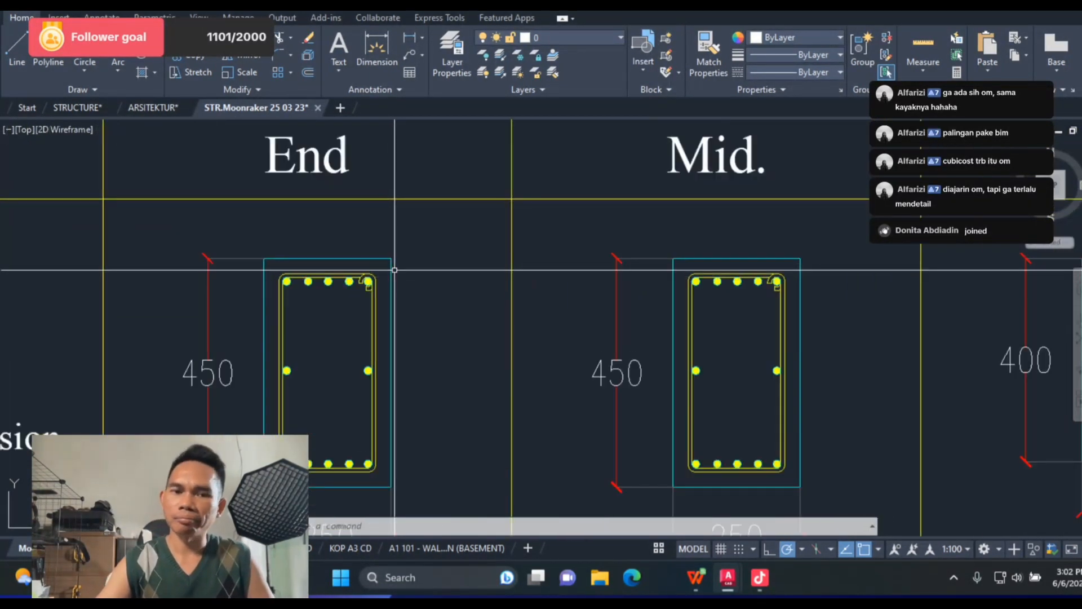
scroll(389, 270, "down", 2)
scroll(289, 287, "up", 2)
scroll(337, 262, "down", 3)
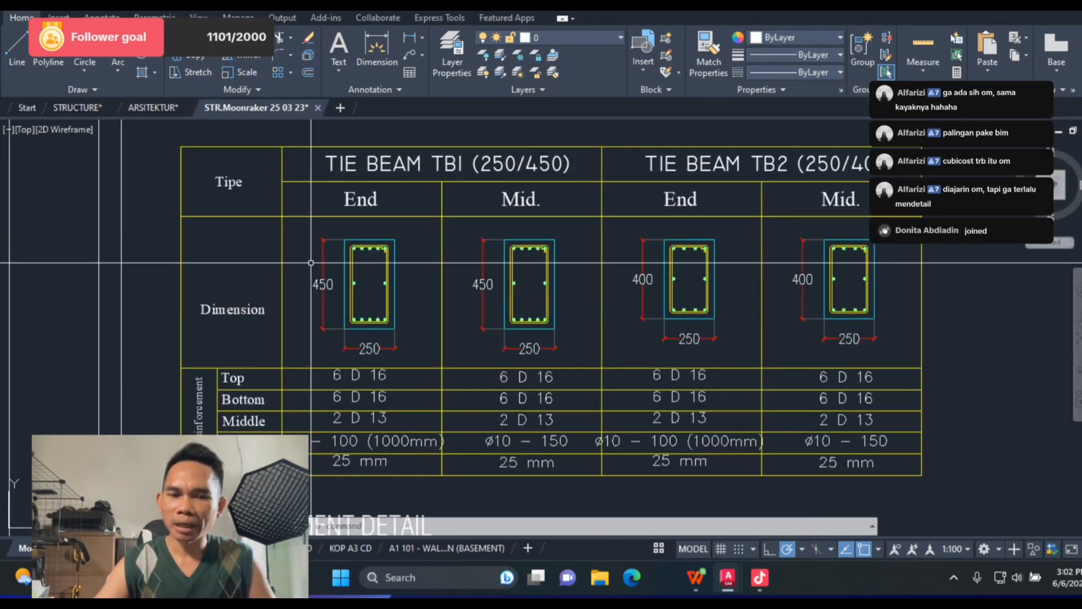
Step: Examine the tie beam TB1 end cross-section, checking the top, bottom and middle bar arrangement against the reinforcement rows
left_click_drag(307, 390, 343, 302)
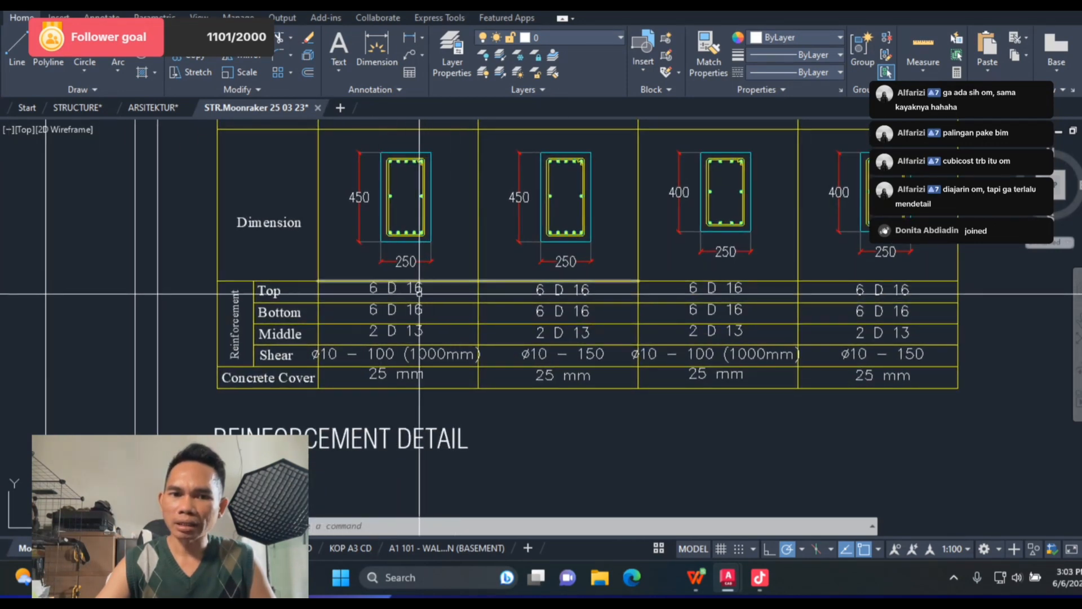
scroll(400, 155, "up", 2)
scroll(400, 155, "up", 2)
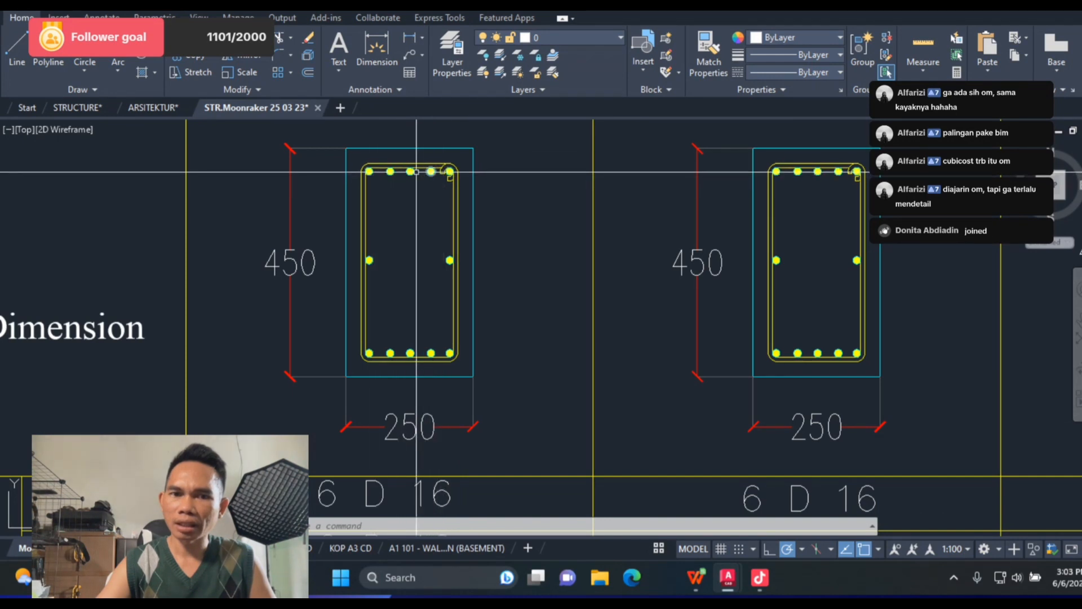
scroll(444, 176, "down", 2)
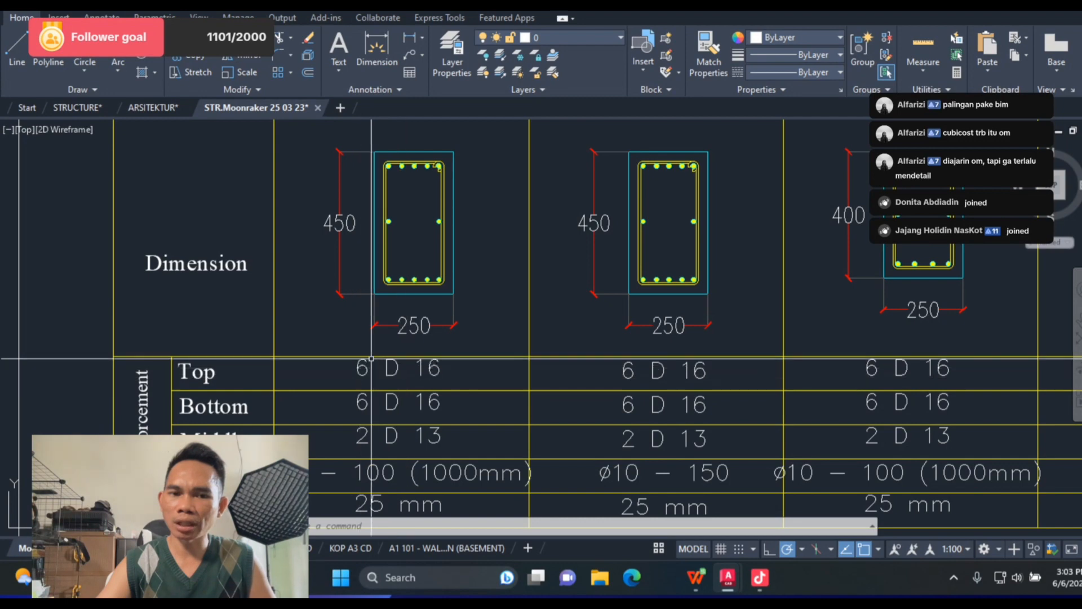
scroll(346, 332, "down", 2)
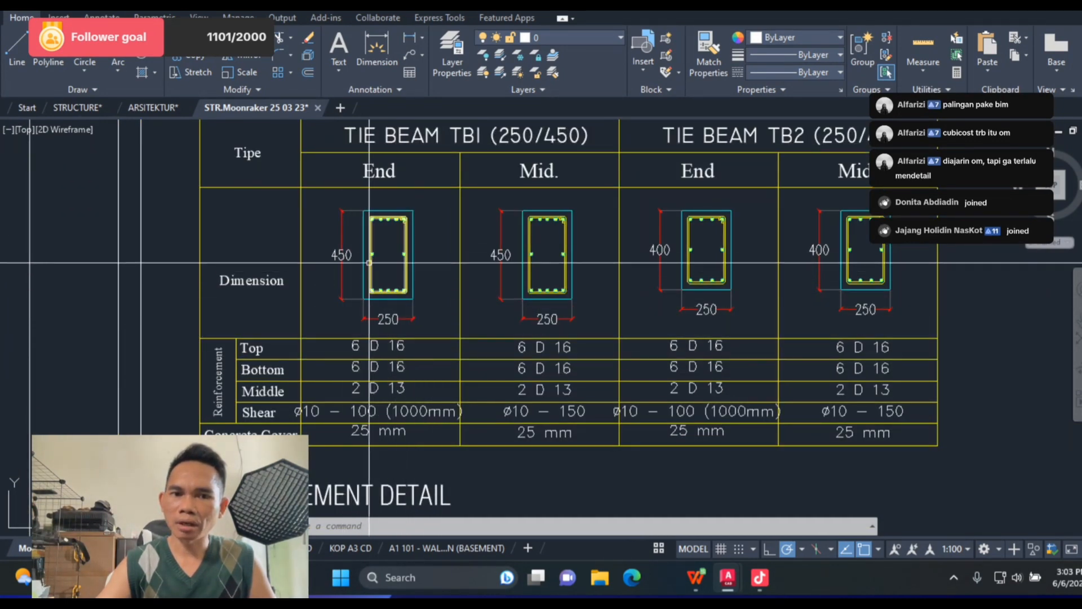
scroll(487, 266, "up", 3)
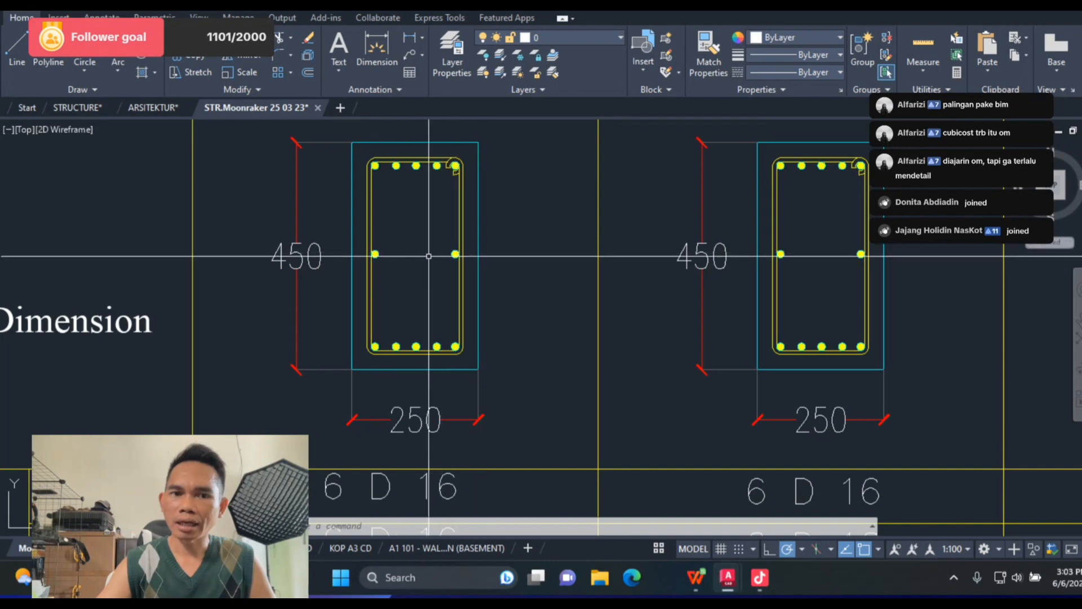
scroll(406, 264, "down", 5)
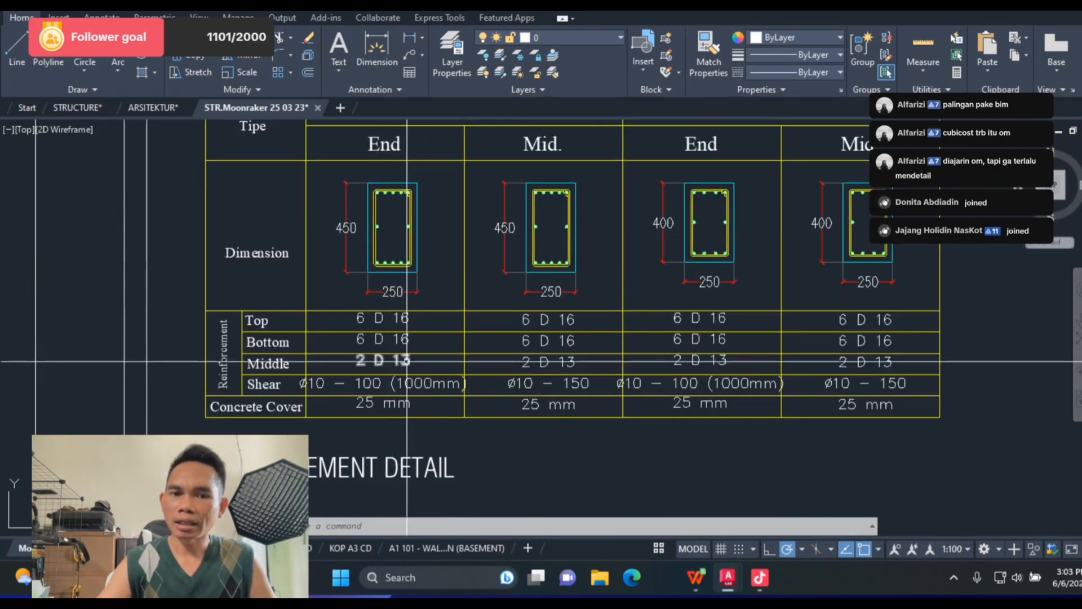
Step: Examine the shear reinforcement and concrete cover rows of the tie beam schedule, comparing TB1's end and mid sections
scroll(422, 377, "up", 2)
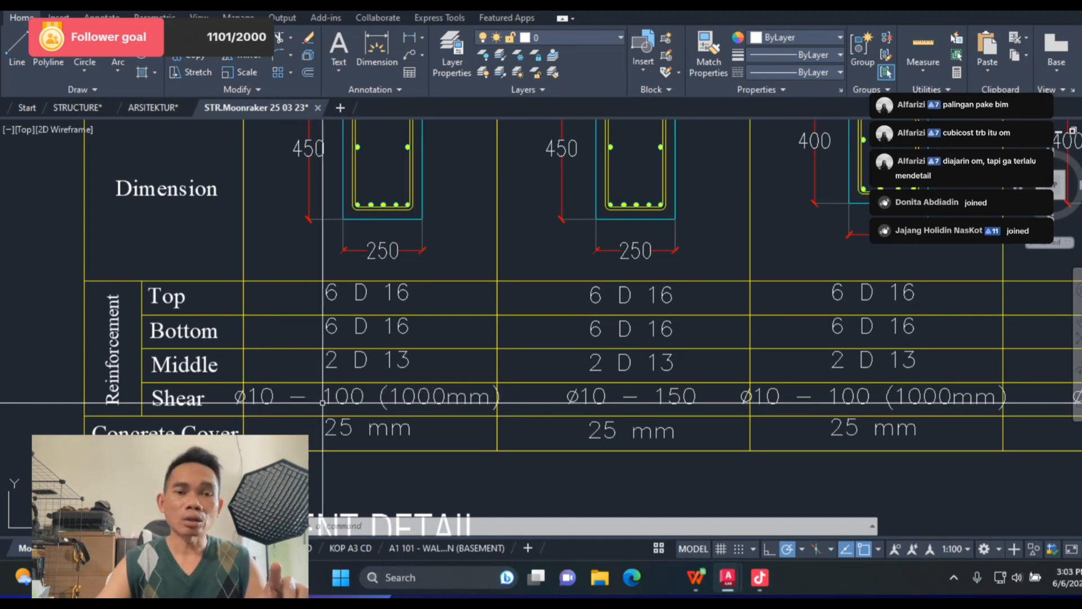
scroll(349, 404, "down", 2)
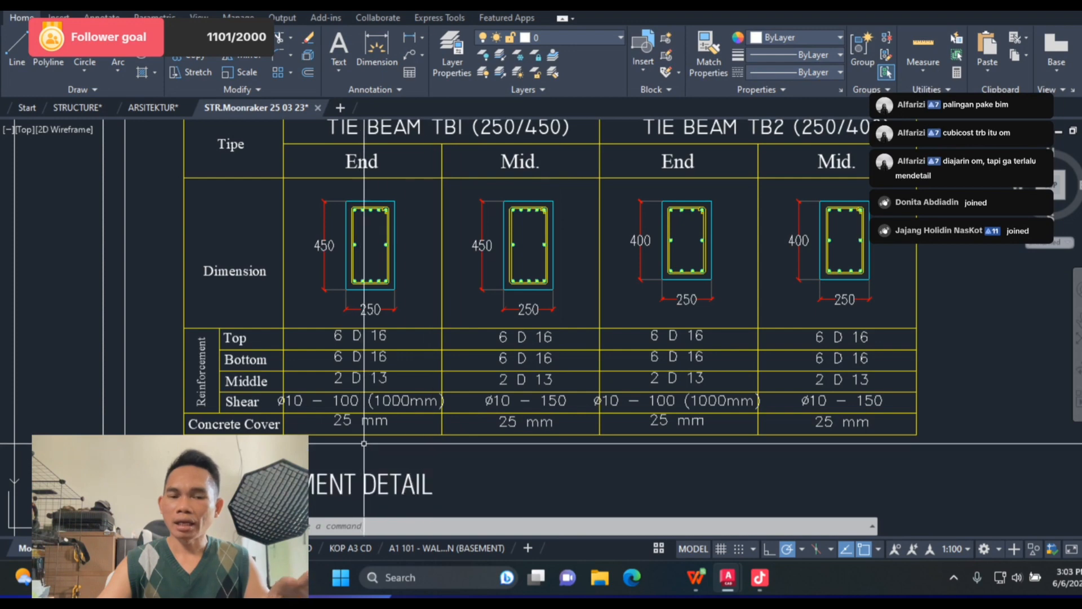
left_click(361, 414)
key("Escape")
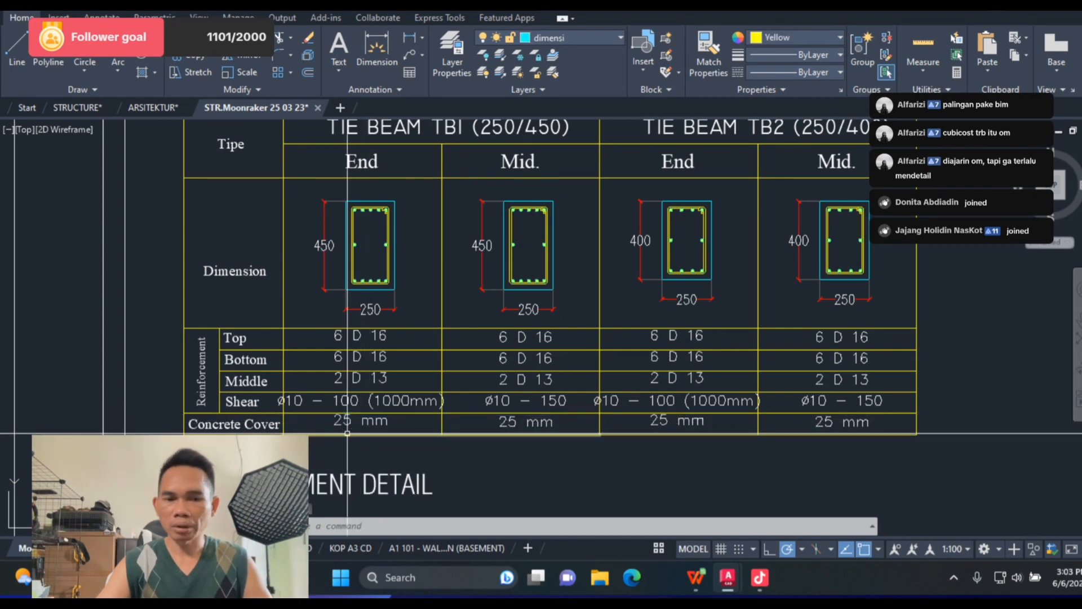
scroll(349, 426, "up", 2)
scroll(345, 426, "up", 1)
scroll(373, 371, "down", 3)
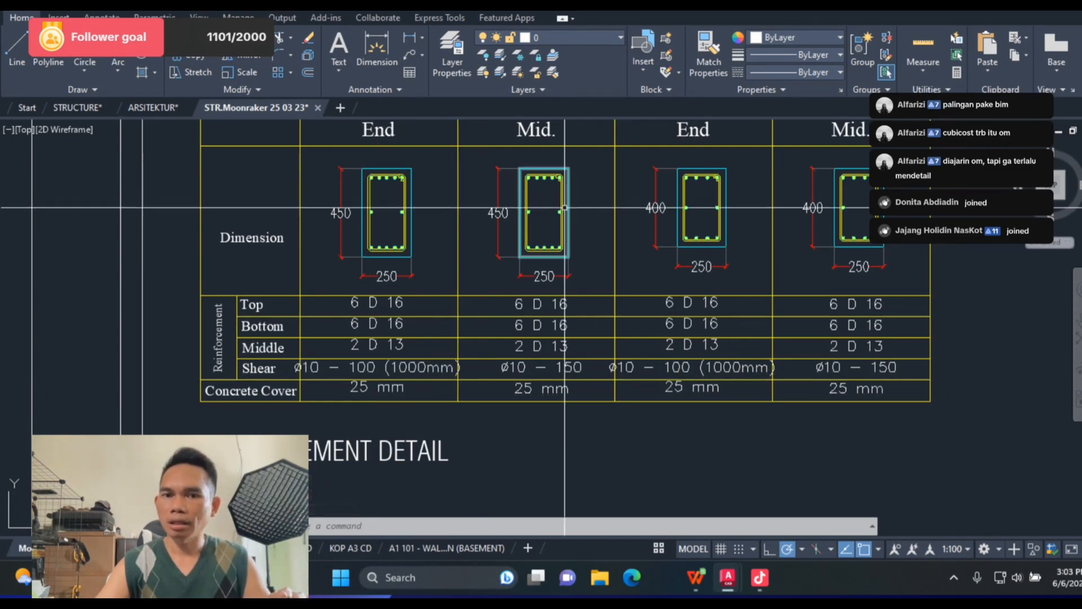
left_click_drag(596, 187, 591, 260)
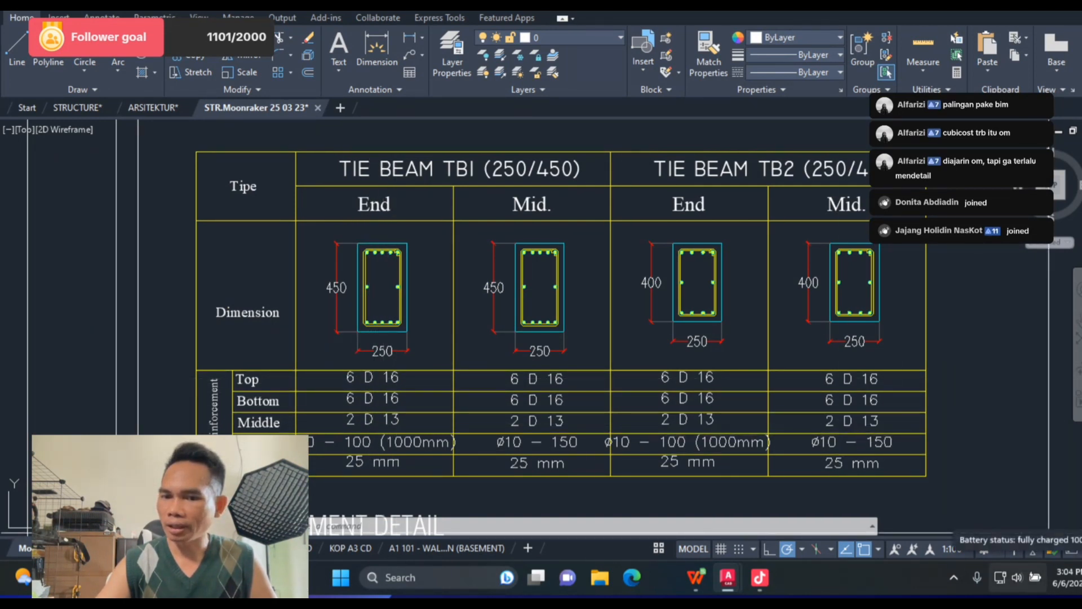
Step: Switch to the WPS workbook and check the first TB1 row's main bar count against the AutoCAD tie beam schedule
key("alt+Tab")
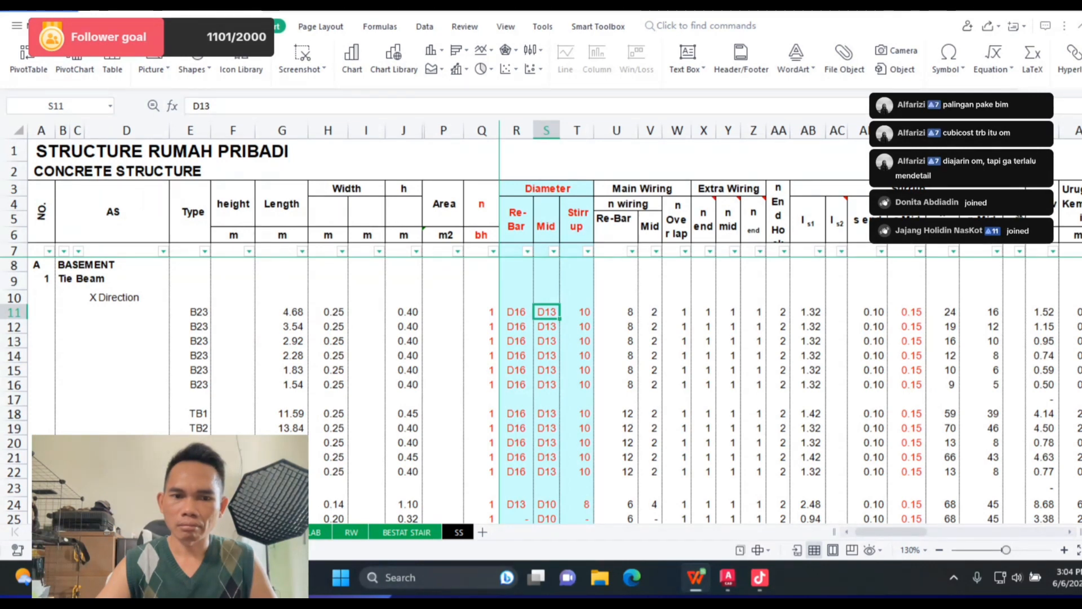
left_click(191, 414)
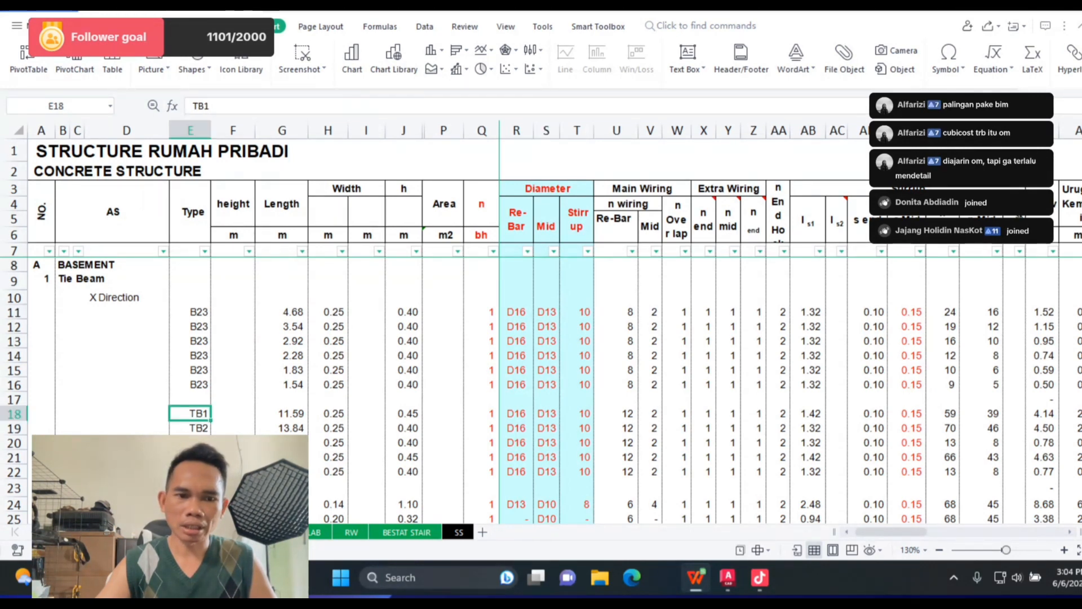
left_click(14, 414)
scroll(540, 389, "down", 3)
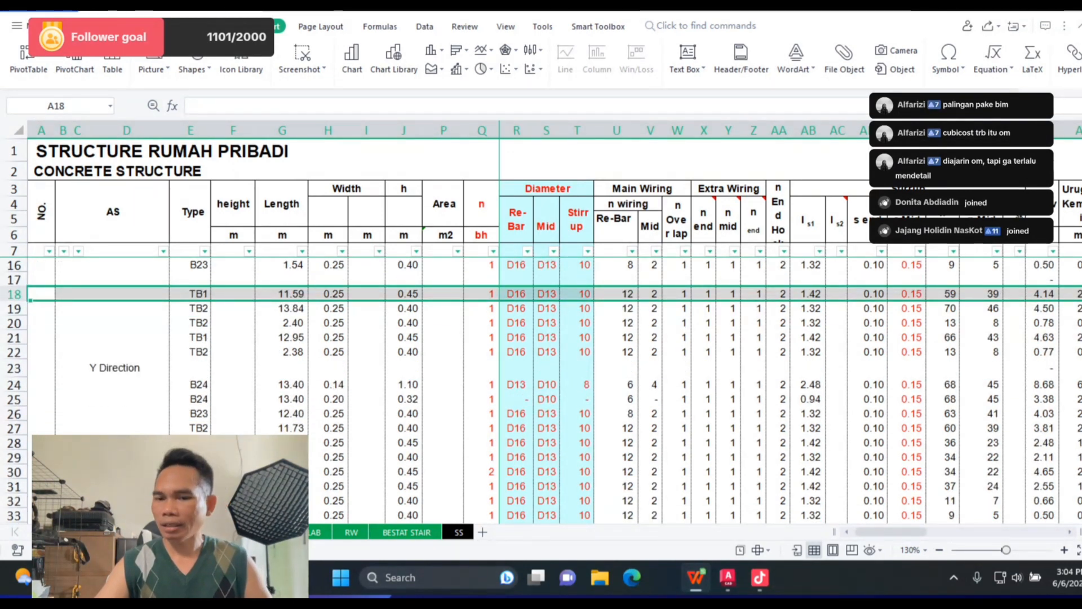
key("alt+Tab")
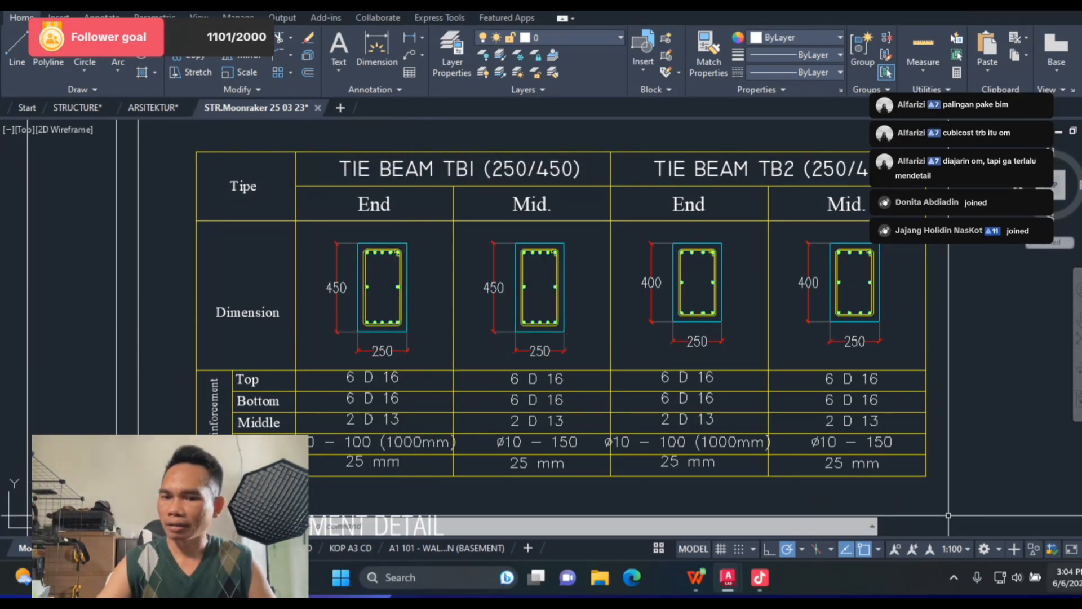
key("alt+Tab")
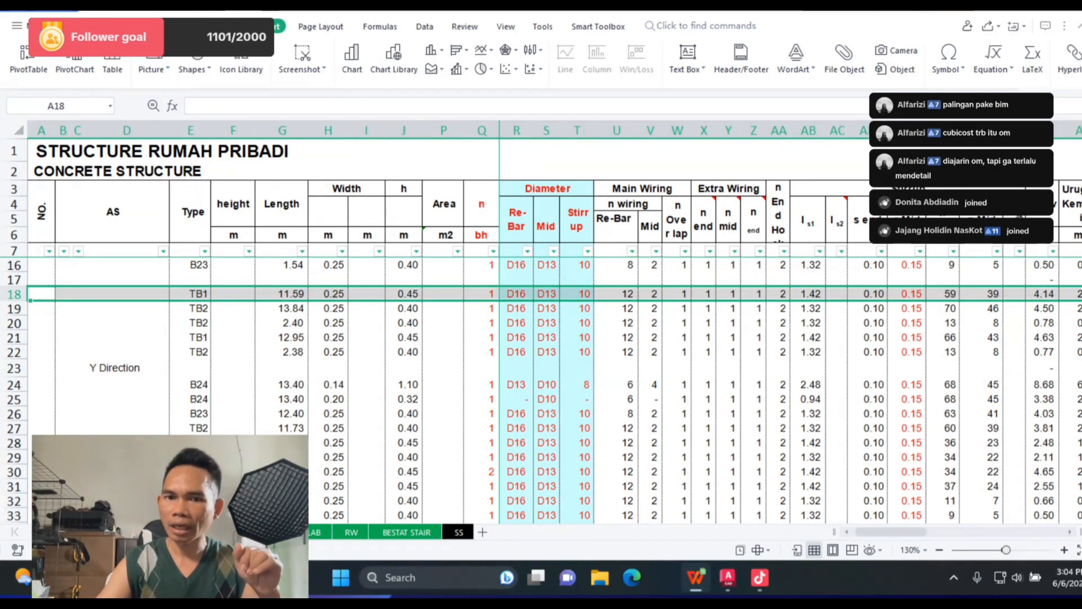
left_click(615, 293)
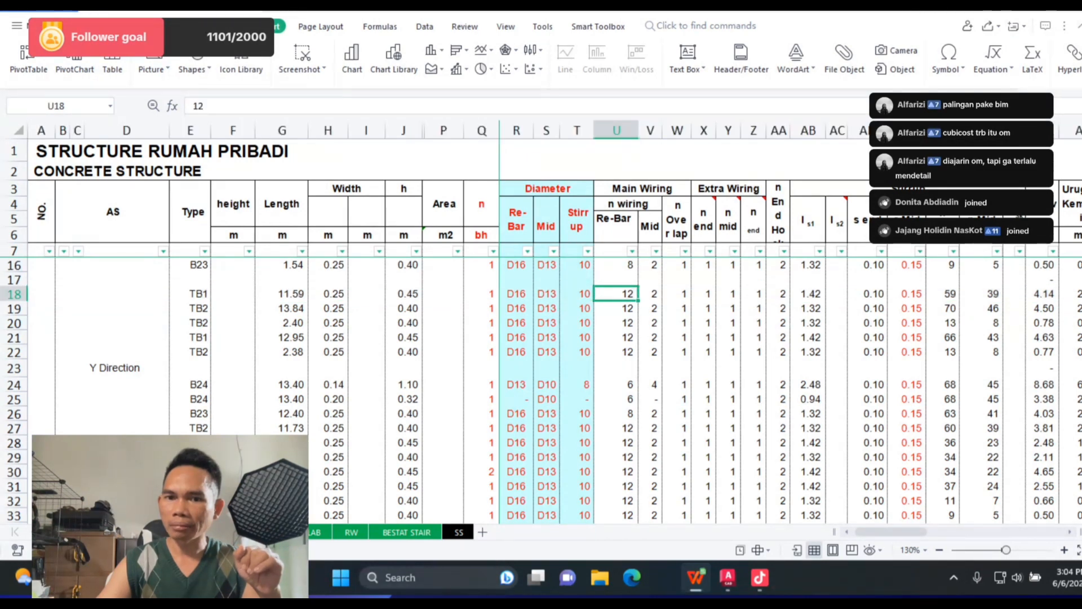
scroll(541, 389, "up", 2)
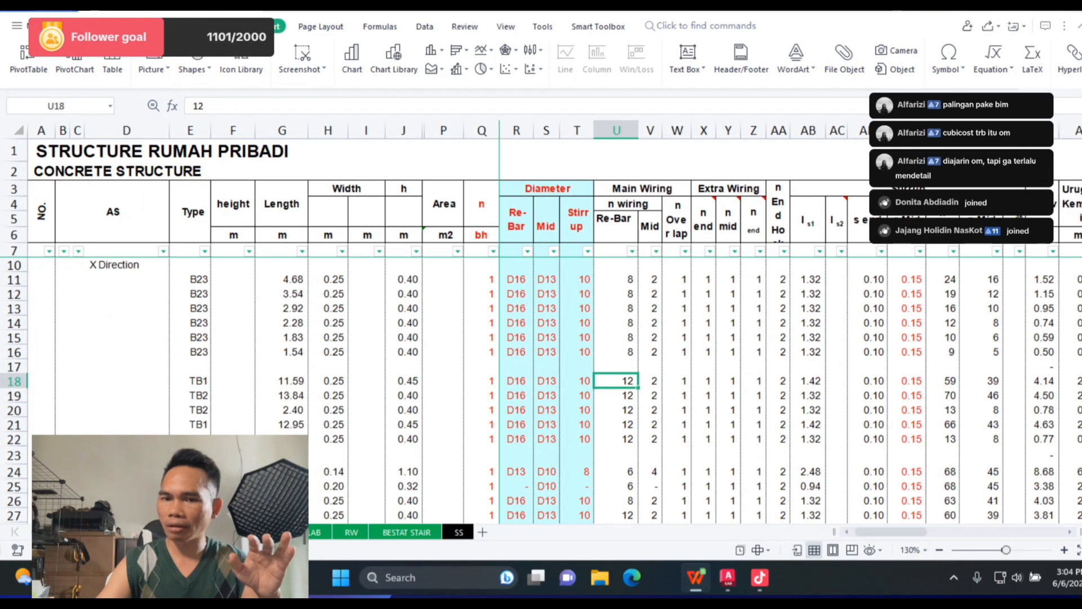
Step: Check the first TB1 row's middle bar diameter and its middle and main bar counts against the tie beam schedule
key("alt+Tab")
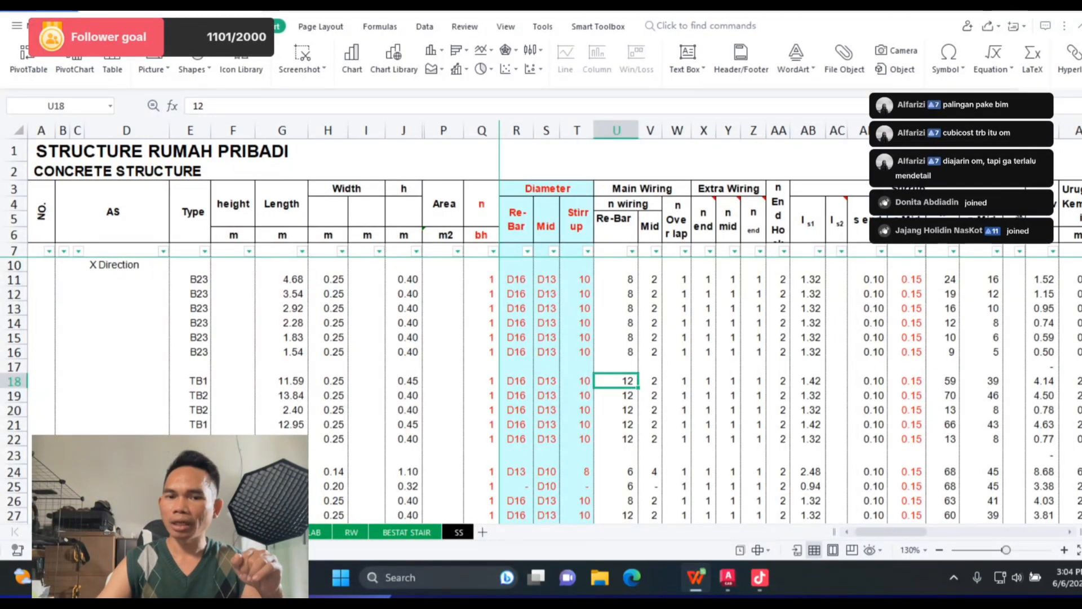
left_click(546, 381)
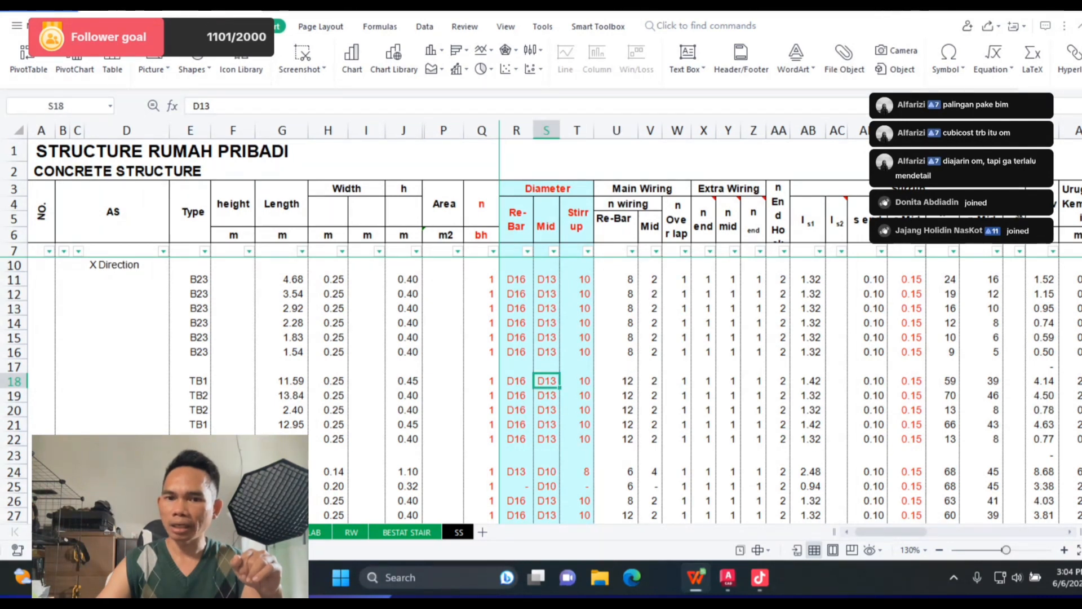
key("alt+Tab")
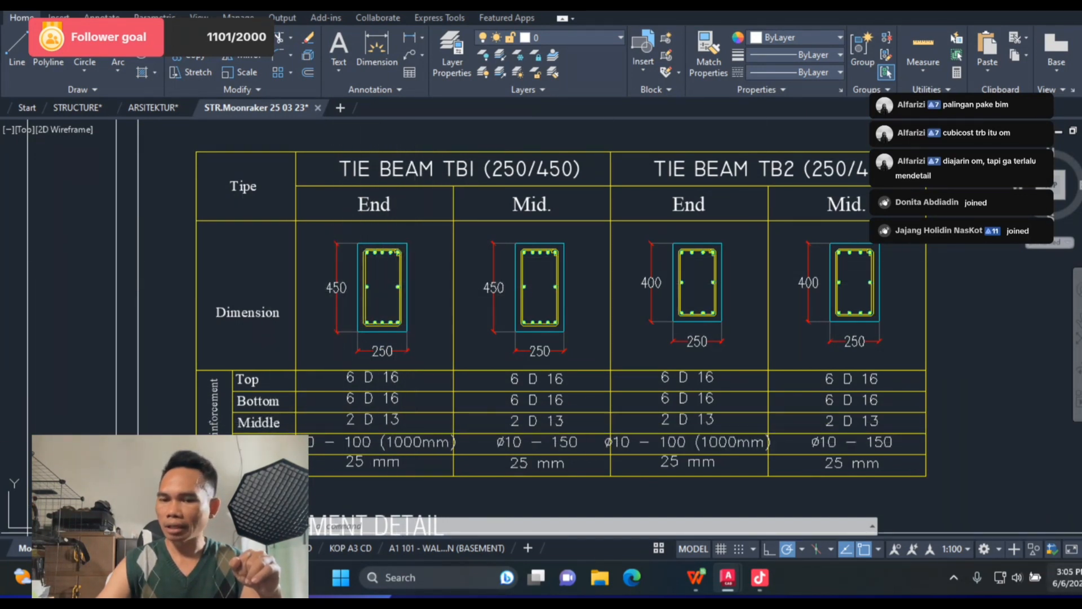
key("alt+Tab")
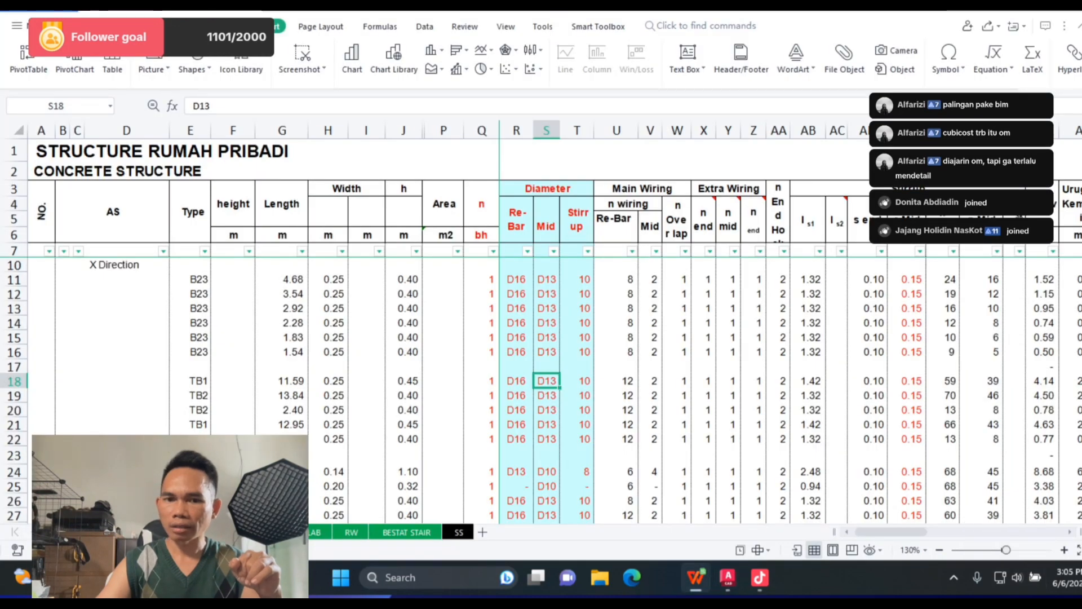
left_click(650, 381)
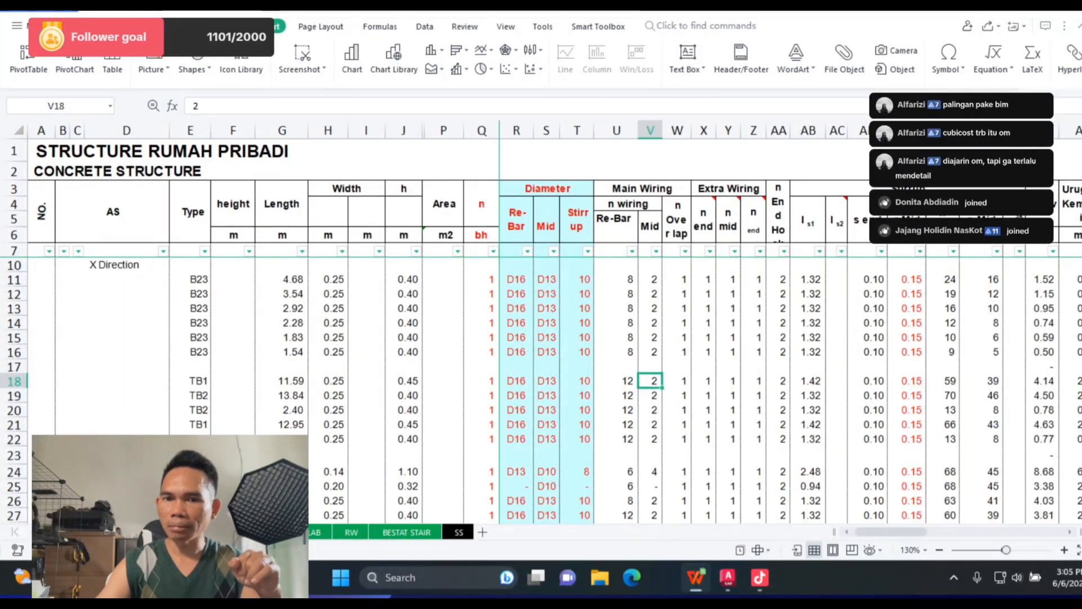
left_click(616, 380)
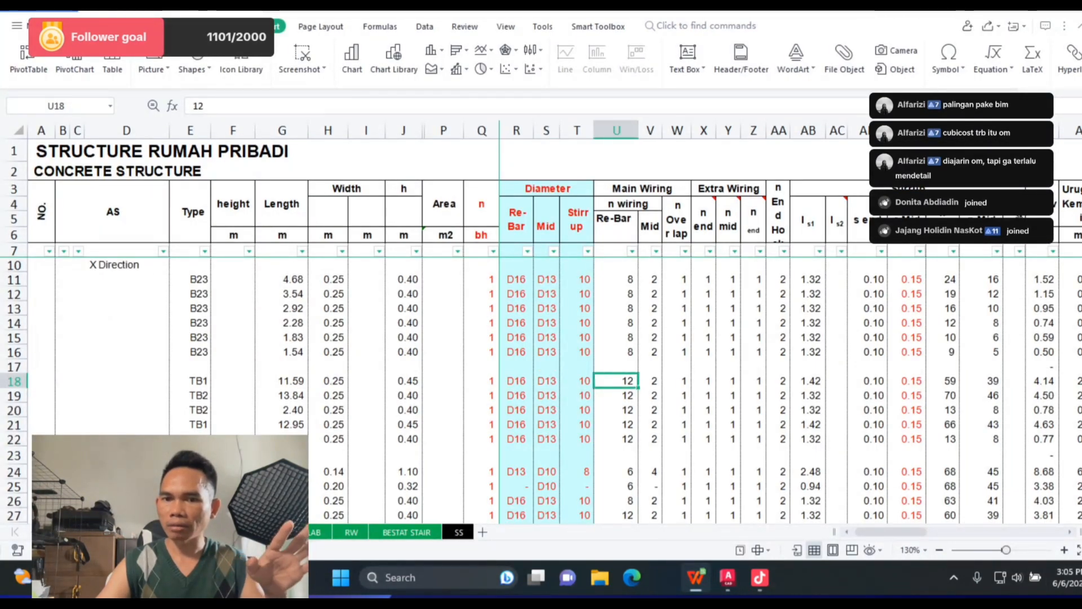
Step: Review the overlap count and the end and mid Extra Wiring counts in the first TB1 row
left_click(676, 381)
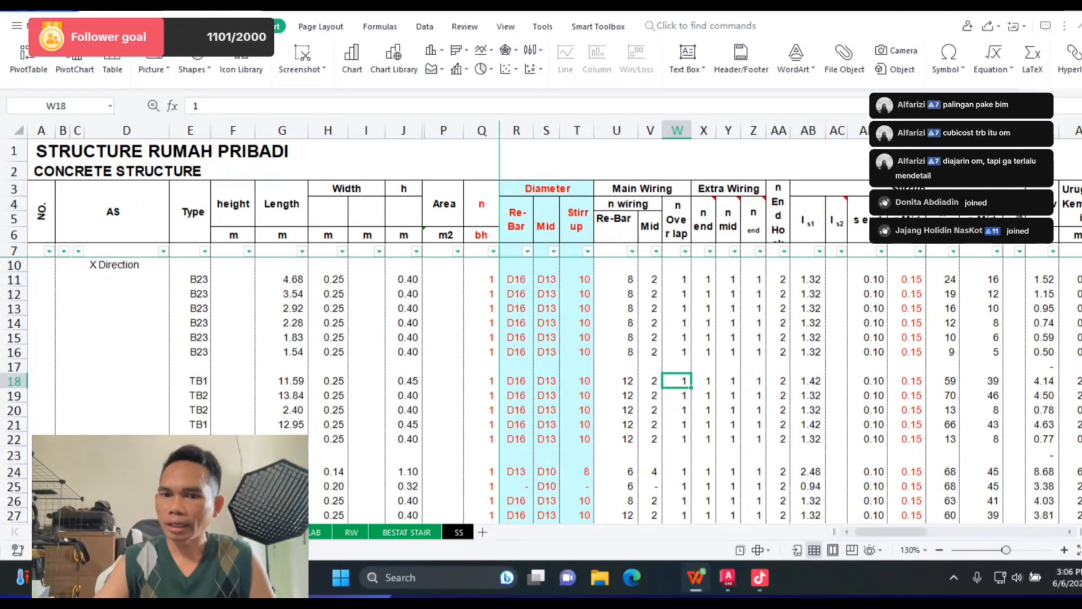
left_click(704, 381)
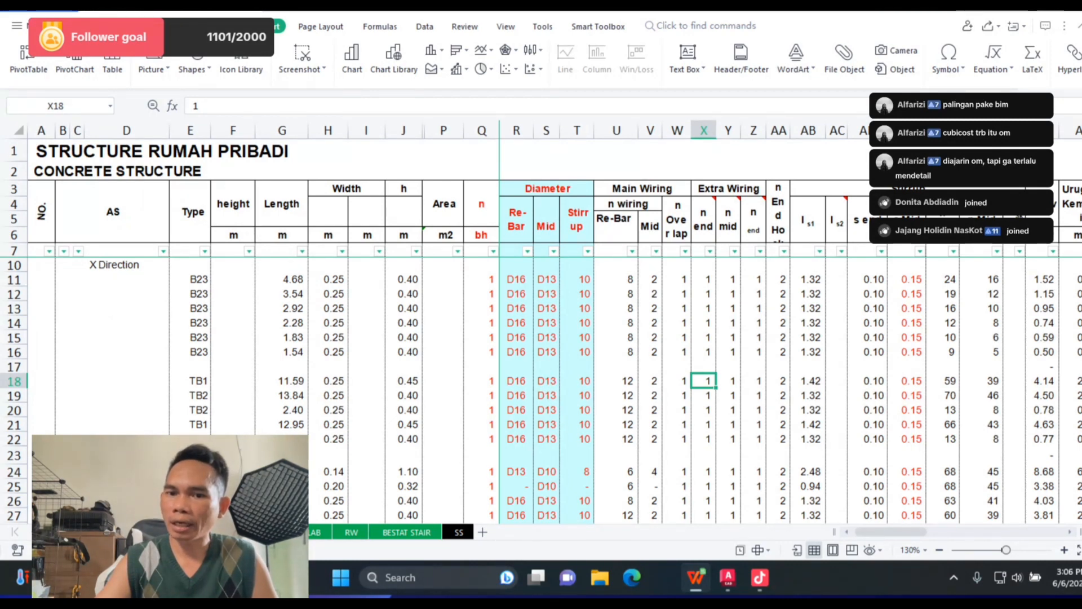
left_click(728, 381)
left_click(753, 380)
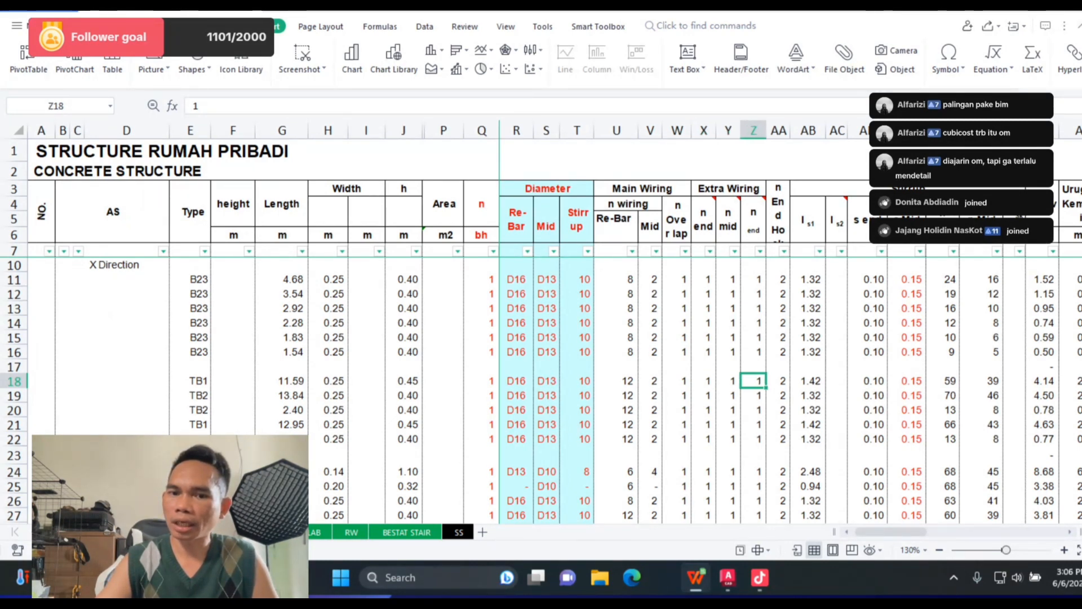
left_click(676, 381)
left_click(704, 381)
left_click(728, 381)
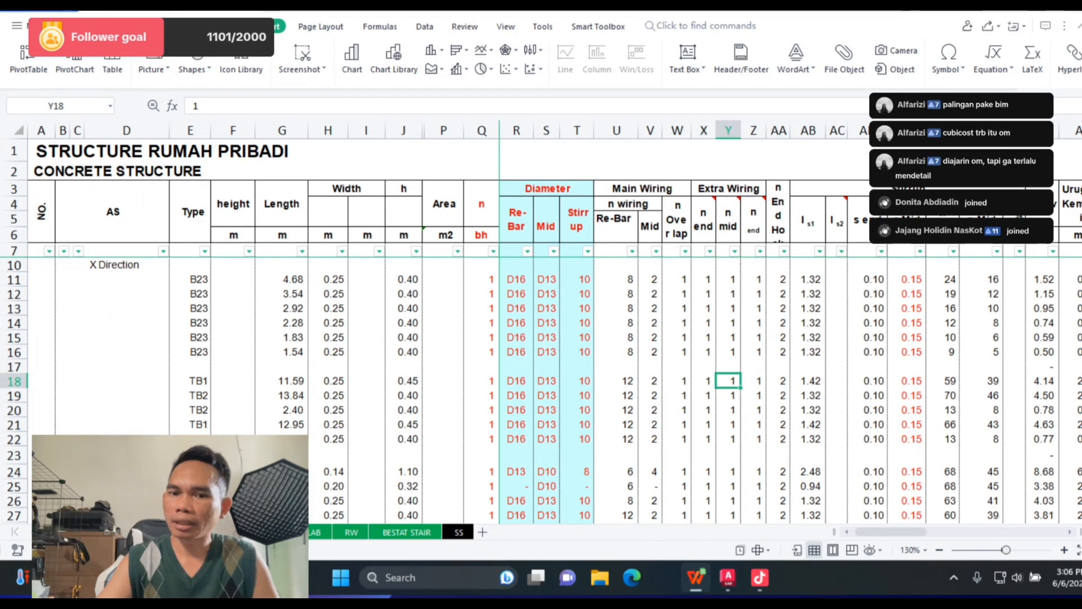
left_click(676, 381)
left_click(703, 381)
left_click(728, 381)
left_click(753, 381)
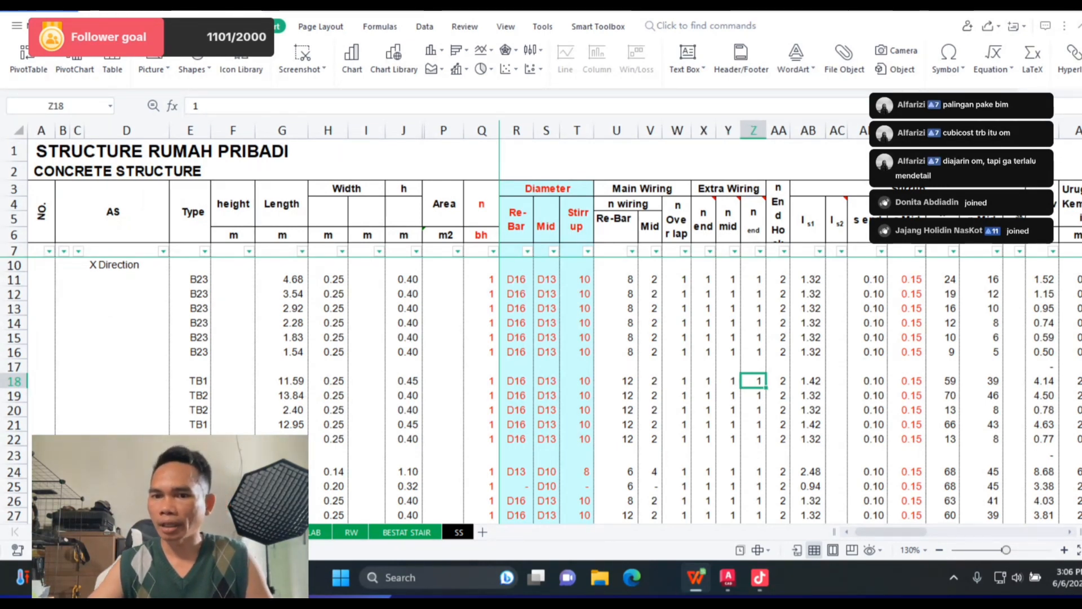
Step: Review the end hook count and stirrup diameter of the first TB1 tie beam row
left_click(778, 381)
left_click(807, 381)
key("Left")
key("Left")
key("Left")
key("Left")
key("Left")
key("Left")
key("Left")
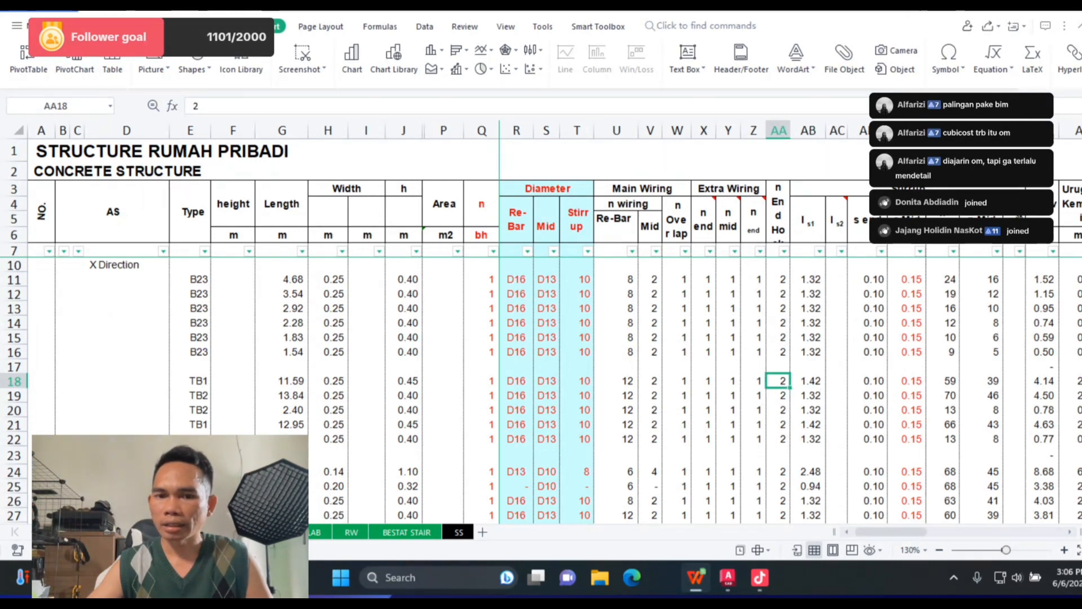
key("Left")
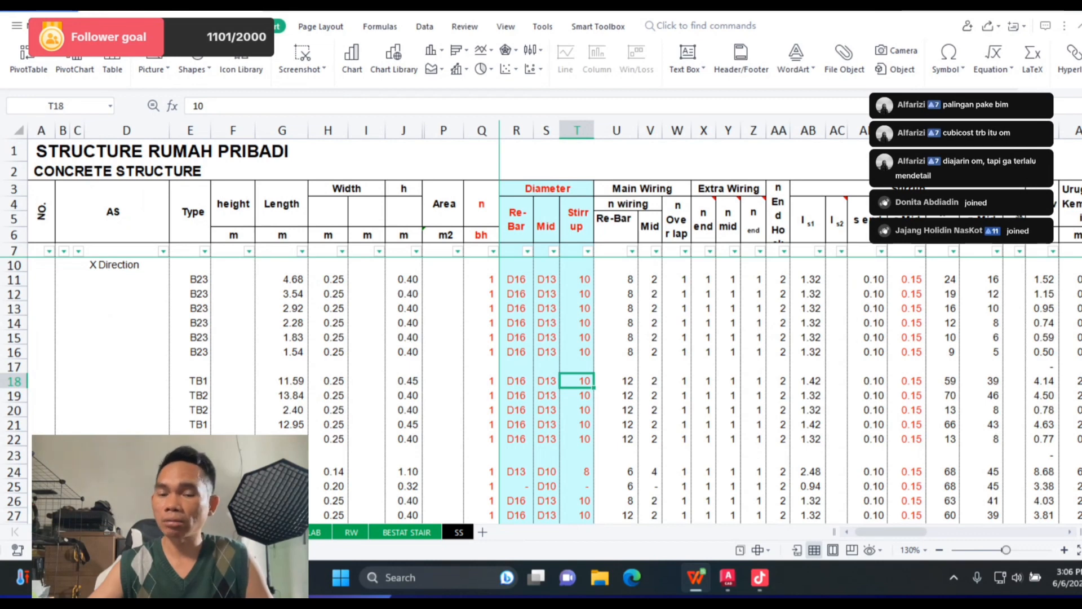
Step: Examine the stirrup length formula in AB18 and check TB1's end stirrup spacing against the schedule in AutoCAD
key("Right")
key("Right")
key("Right")
key("Right")
key("Right")
key("Right")
key("Right")
key("Right")
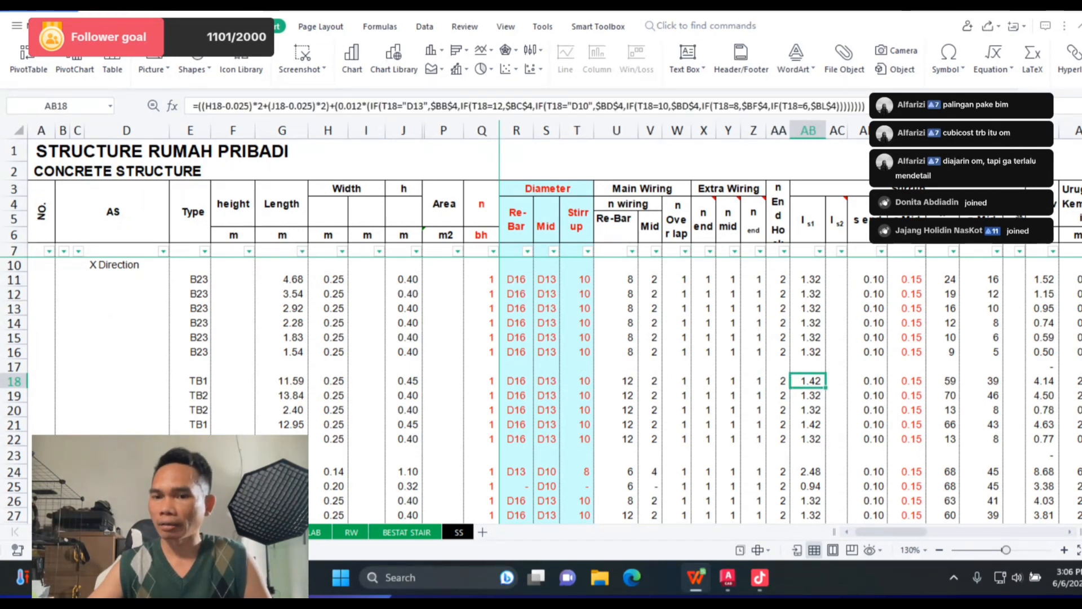
key("Right")
key("Right")
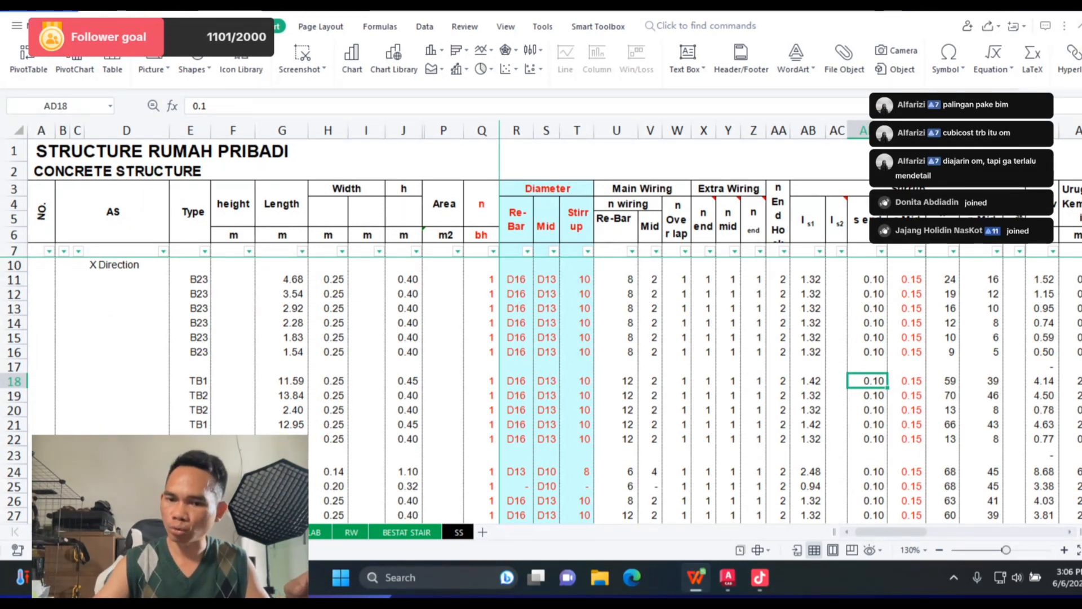
key("alt+Tab")
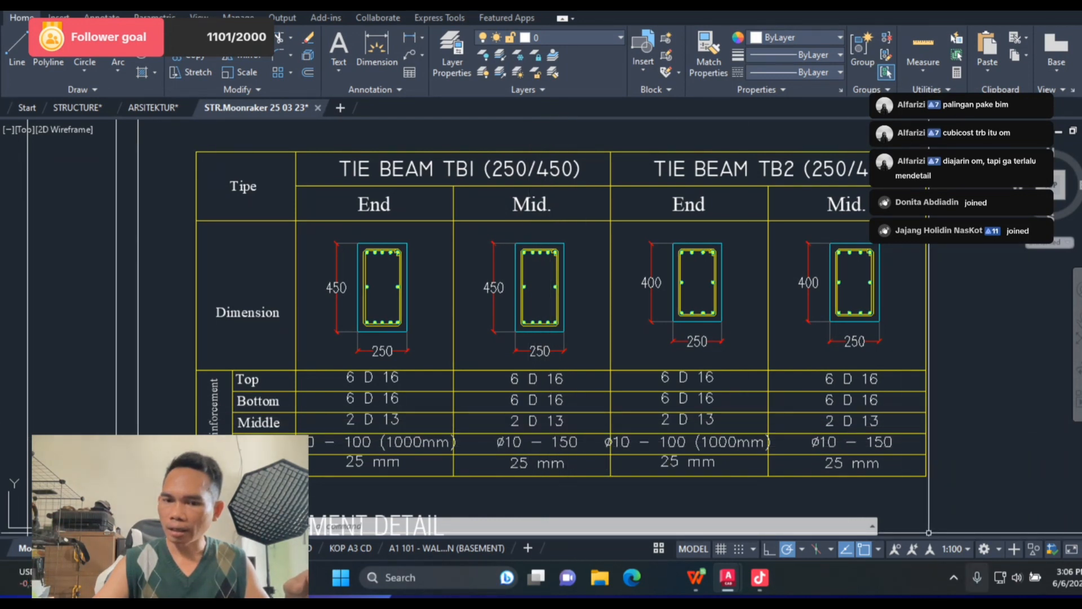
key("alt+Tab")
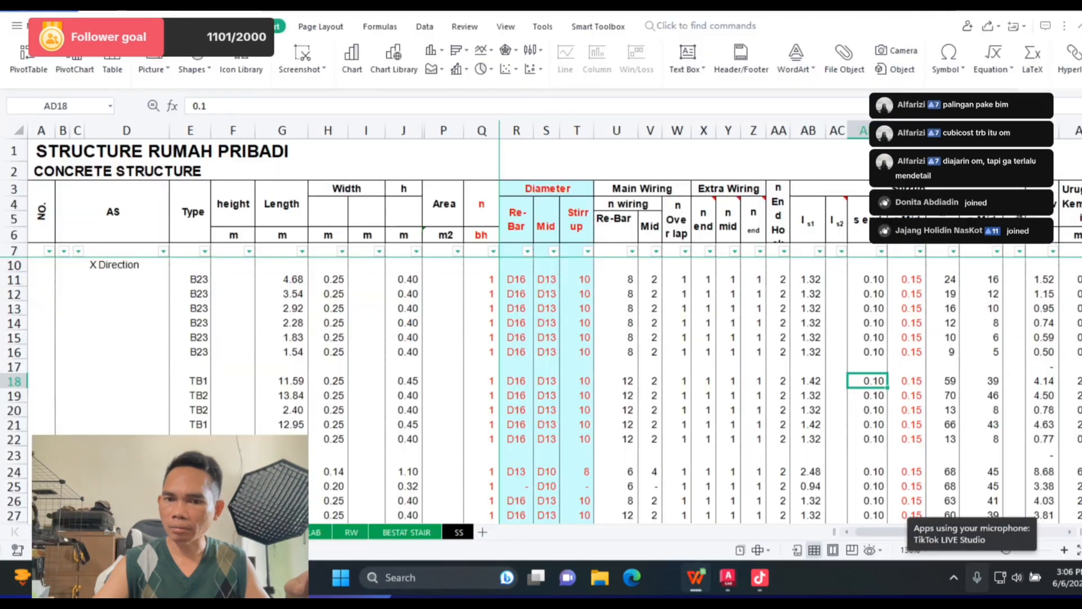
Step: Review the first TB1 row's mid stirrup spacing, stirrup counts and earthwork quantities through to the sand fill formula in AM18
key("Right")
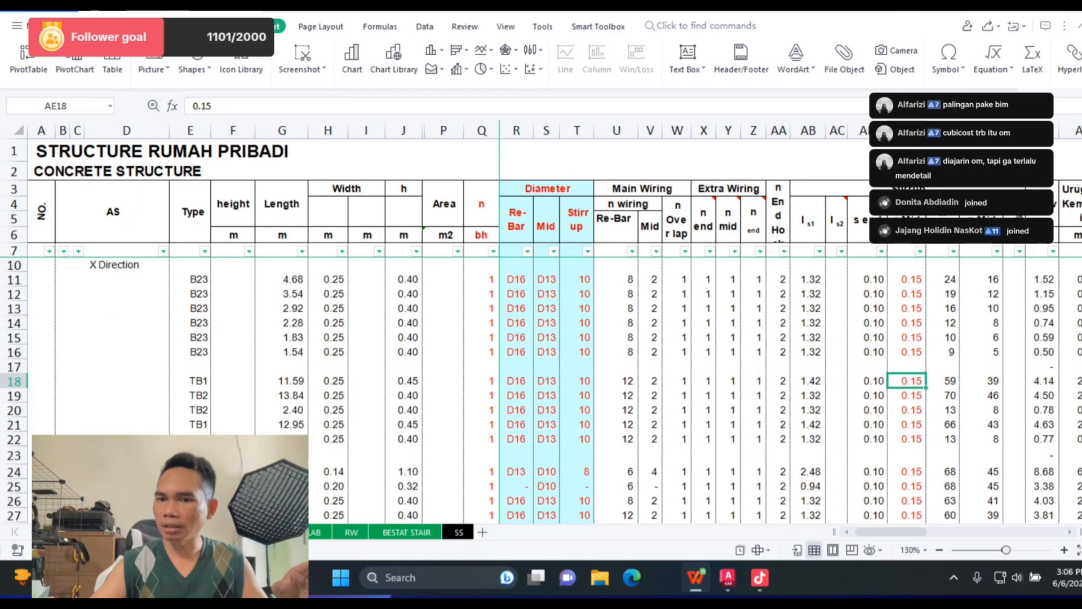
key("Right")
key("Right")
key("Right")
key("Right")
key("Right")
key("Right")
key("Right")
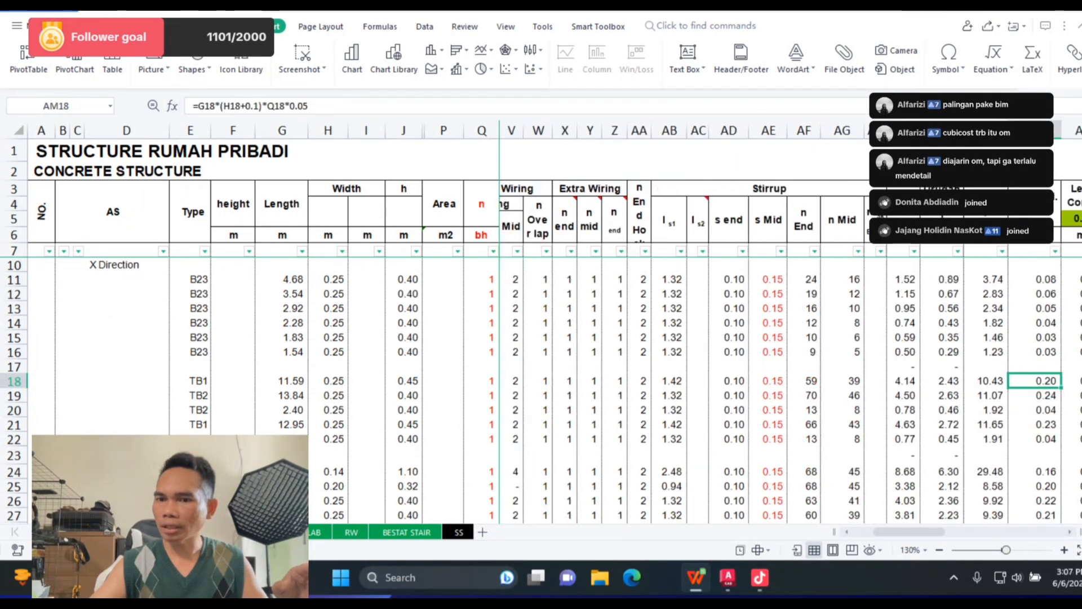
Step: Review the first TB1 row's rebar weights by diameter and examine the total weight formula in BM18
key("Right")
key("Right")
key("Right")
key("Right")
key("Right")
key("Right")
key("Right")
key("Right")
key("Right")
key("Right")
key("Right")
key("Right")
key("Right")
key("Right")
key("Right")
key("Right")
key("Right")
key("Right")
key("Right")
key("Right")
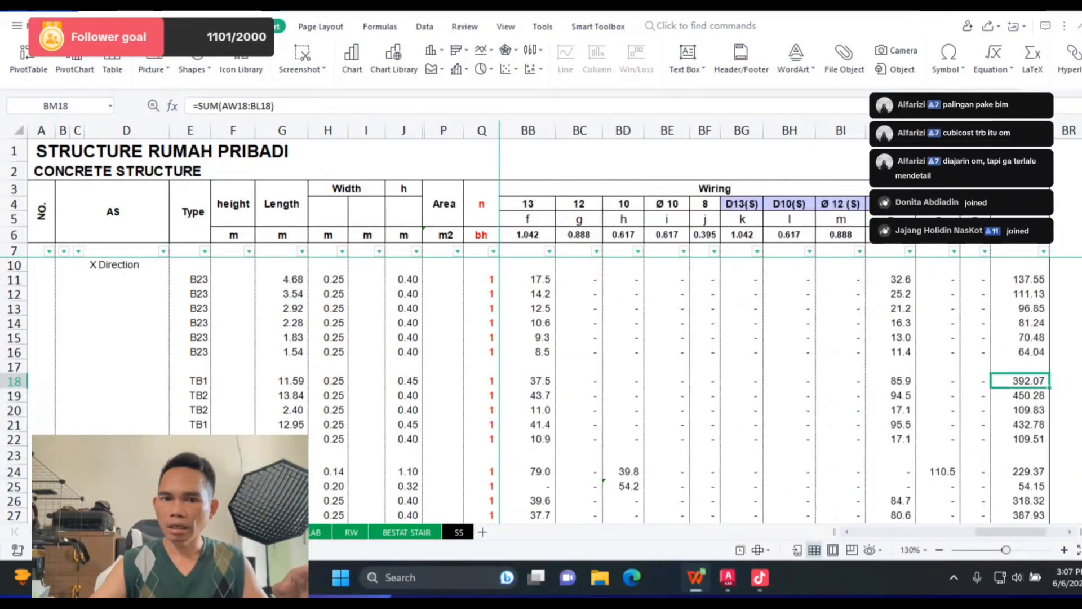
Step: Go back through the first TB1 row's weight columns to the lean concrete formula in AN18
key("Left")
key("Left")
key("Left")
key("Left")
key("Left")
key("Left")
key("Left")
key("Left")
key("Left")
key("Left")
key("Left")
key("Left")
key("Left")
key("Left")
key("Left")
key("Left")
key("Left")
key("Left")
key("Left")
key("Left")
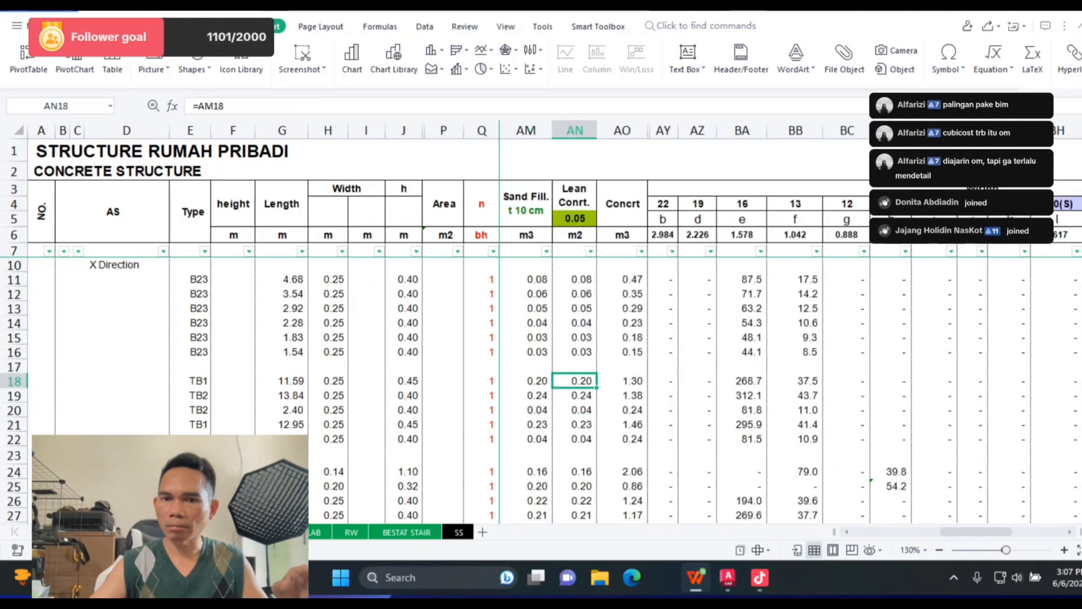
Step: Examine the 16, 13 and 12 mm bar weight formulas in the first TB1 row
key("Right")
key("Right")
key("Right")
key("Right")
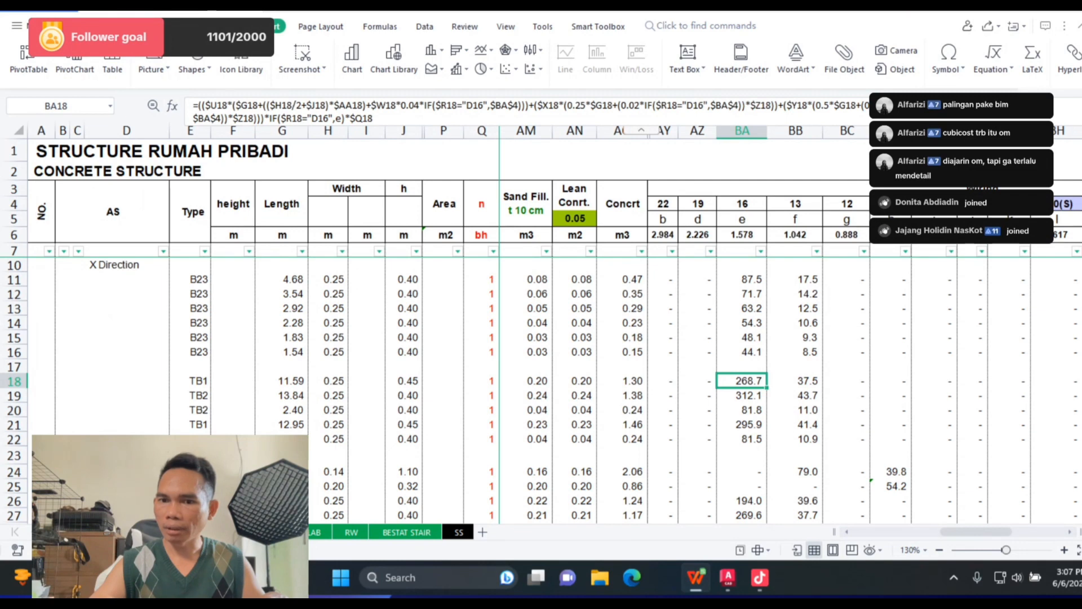
key("Right")
key("Right")
key("Right")
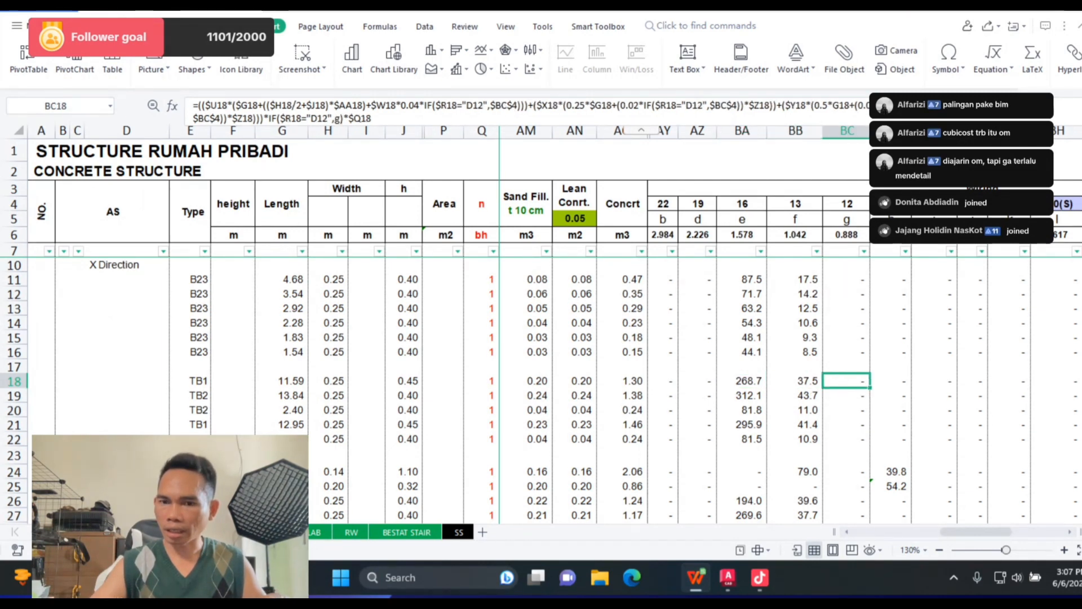
Step: Review the first TB1 row's stirrup weight columns and recheck its total rebar weight sum
key("Right")
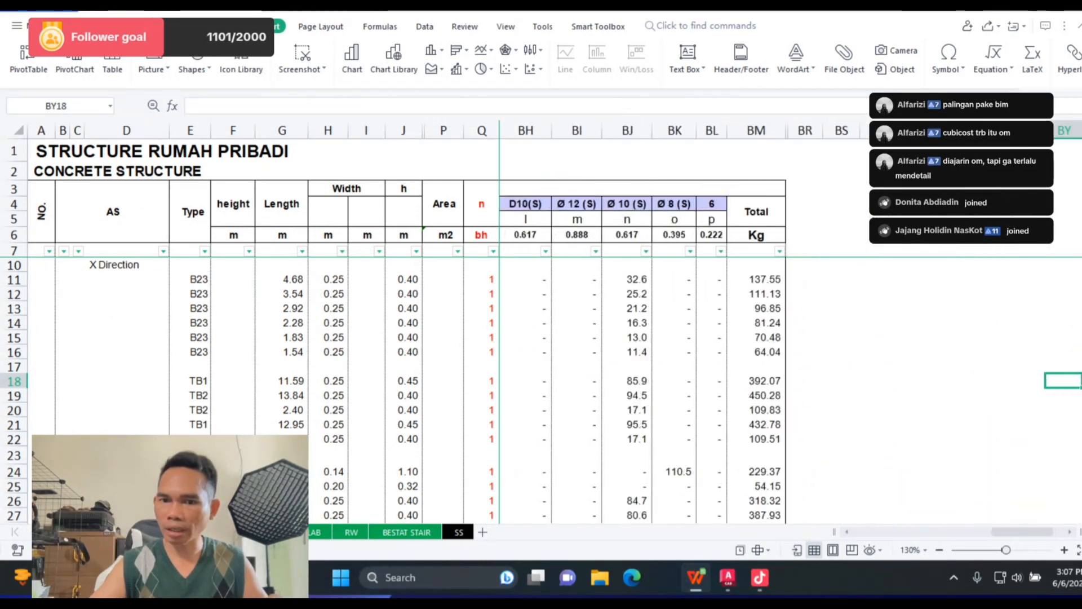
key("Left")
key("Left")
key("Left")
key("Left")
key("Left")
key("Left")
key("Left")
key("Left")
key("Left")
key("Left")
key("Left")
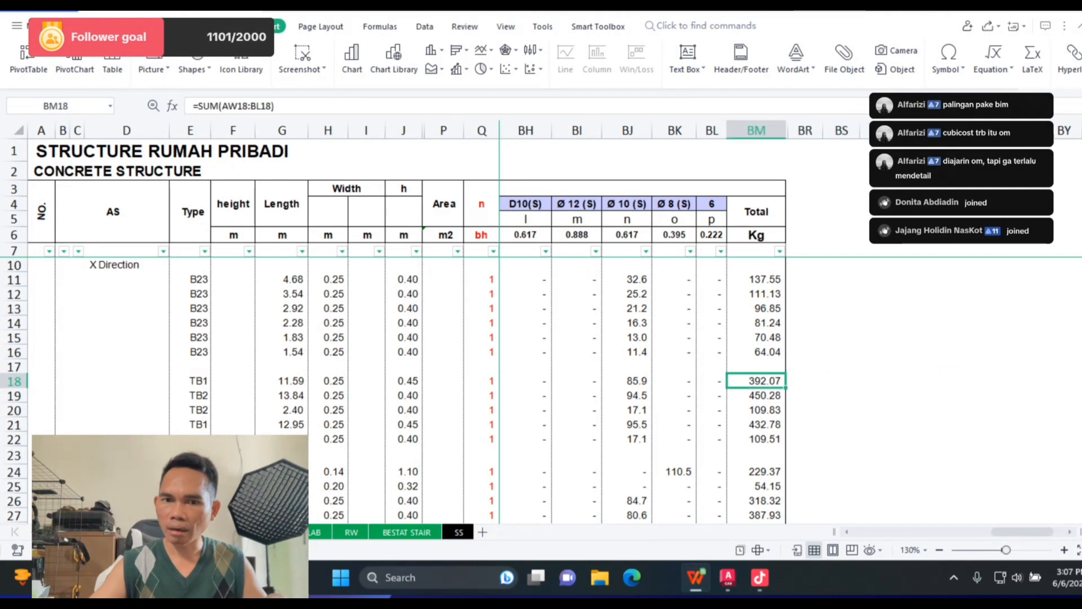